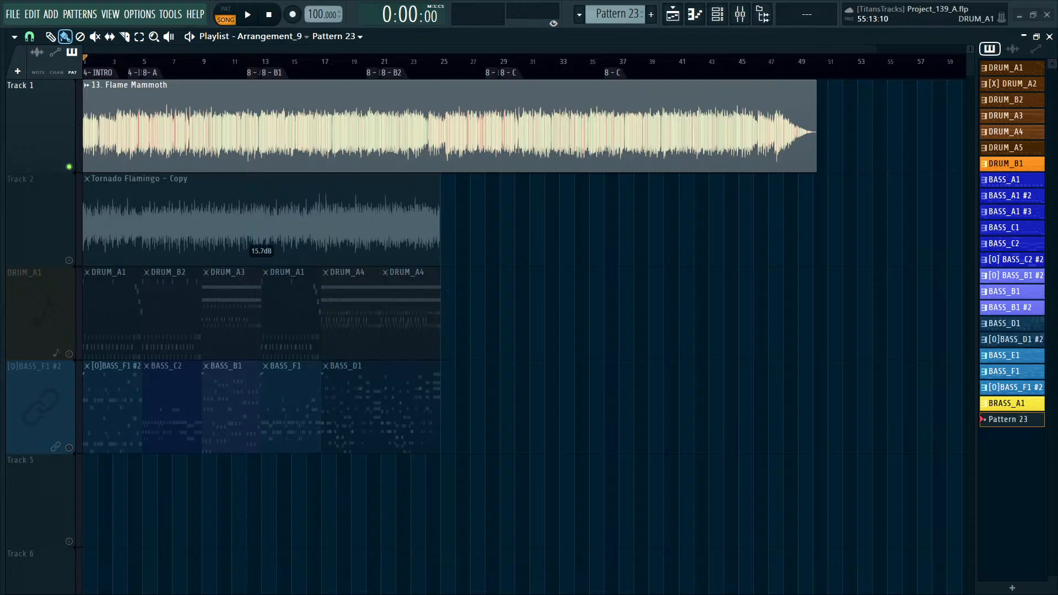
ctrl+right_click(787, 269)
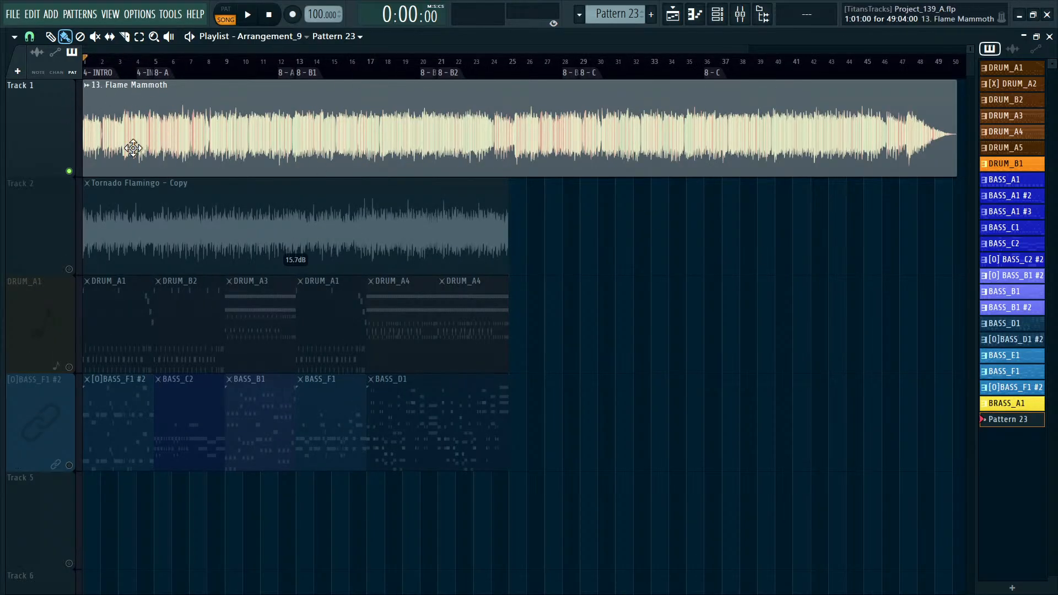
scroll(379, 130, down, 1)
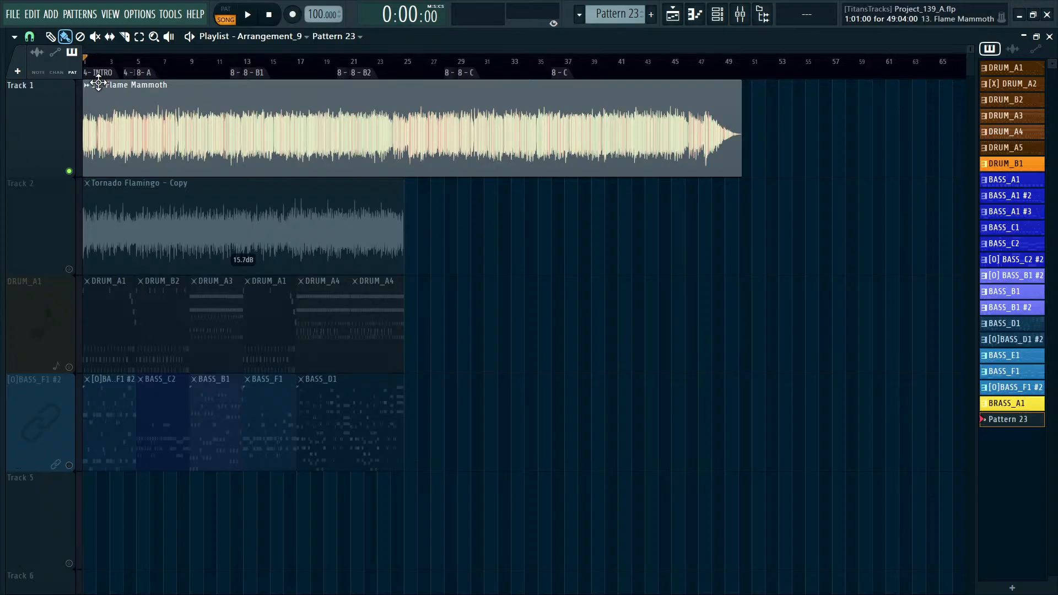
scroll(98, 83, up, 3)
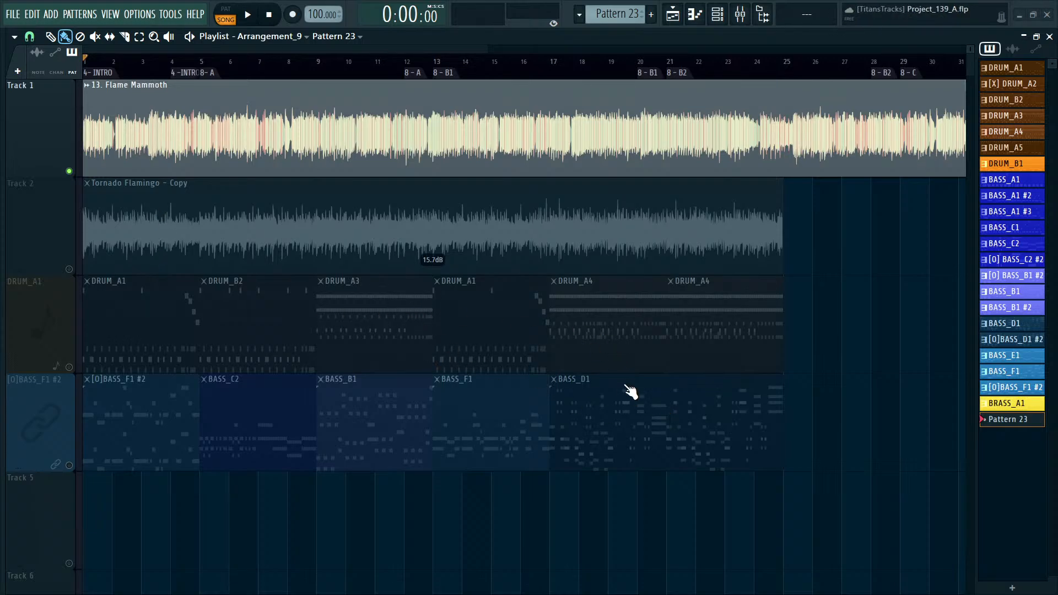
click(568, 340)
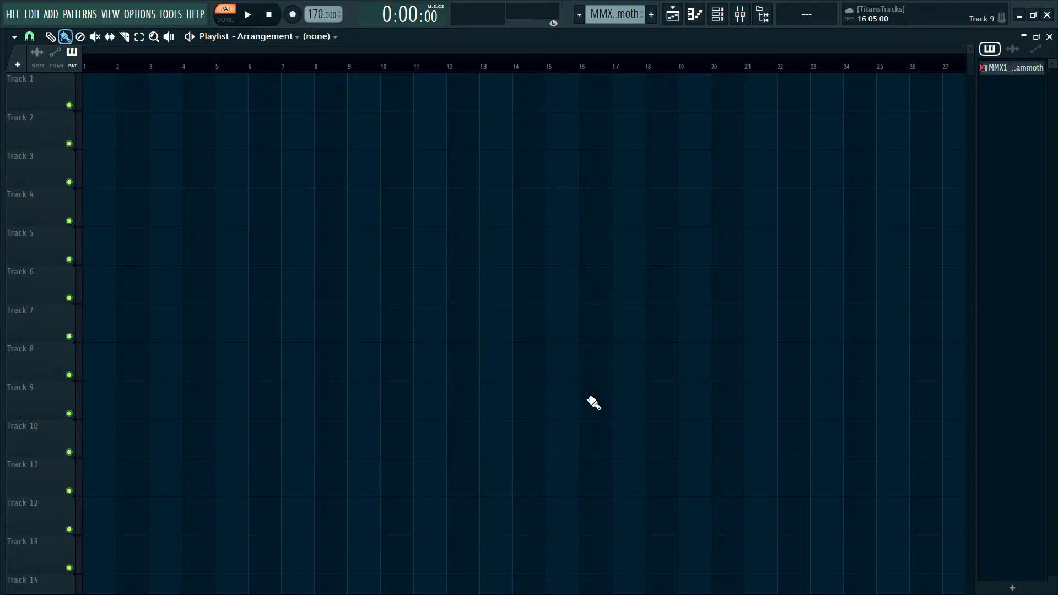
Look over the mixer and the channel rack with the imported MIDI's instrument channels, leaving the empty playlist in view.
ctrl+right_click(588, 397)
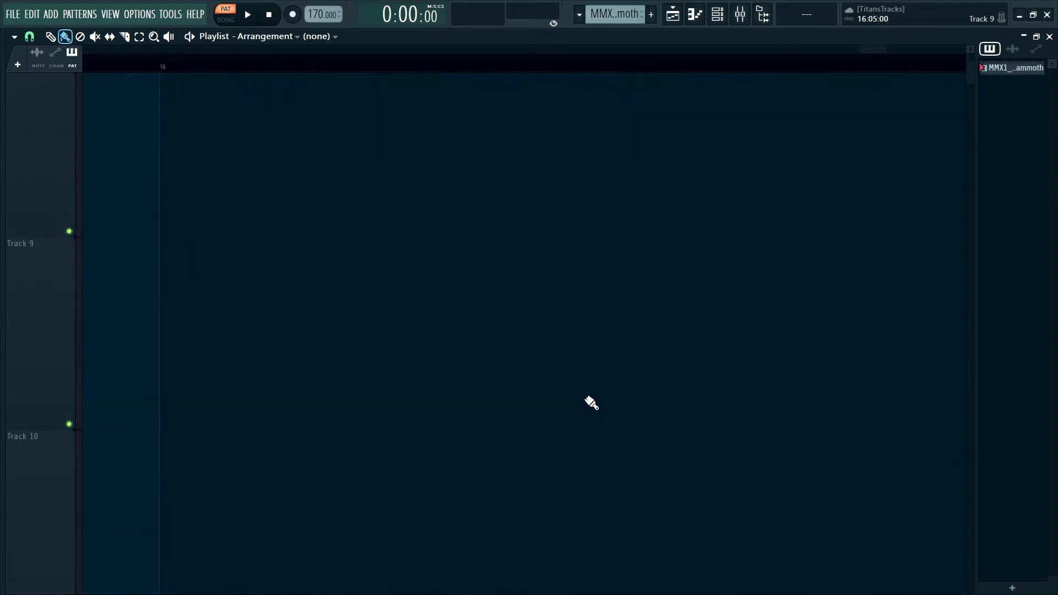
key(F5)
key(F6)
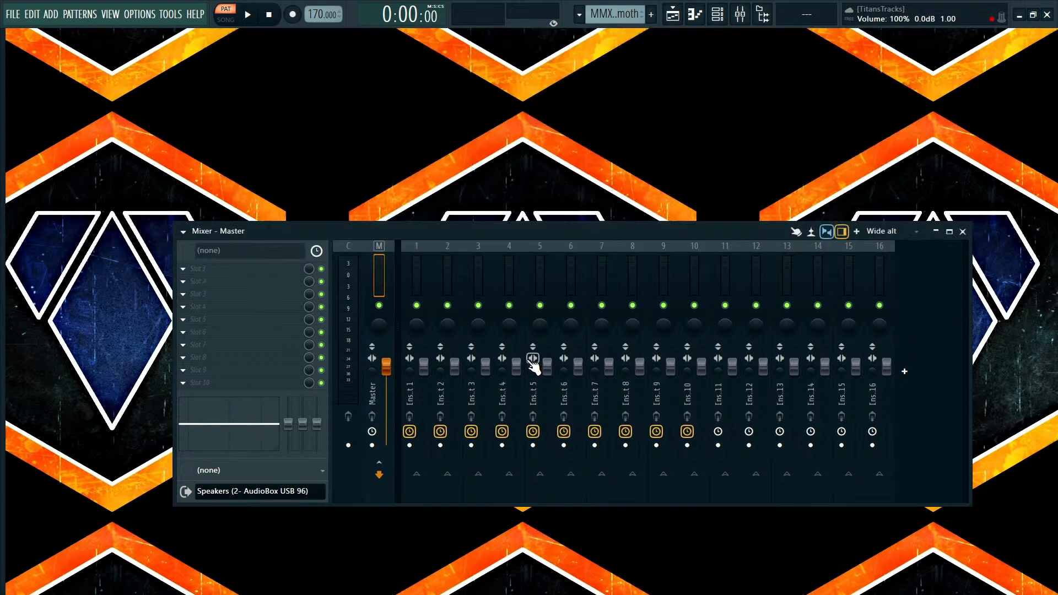
key(F5)
key(F5)
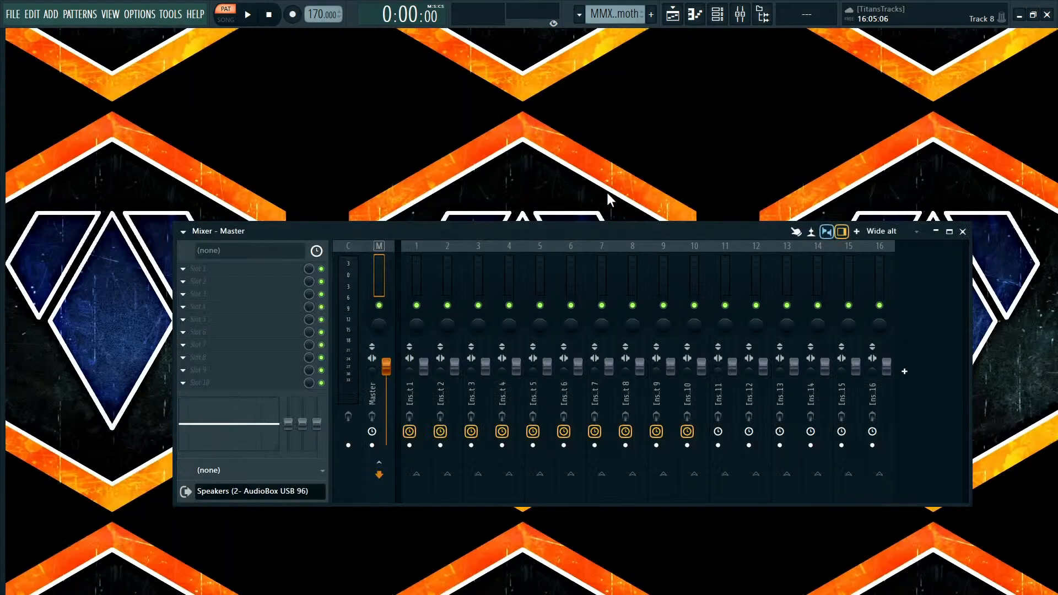
key(F5)
key(F6)
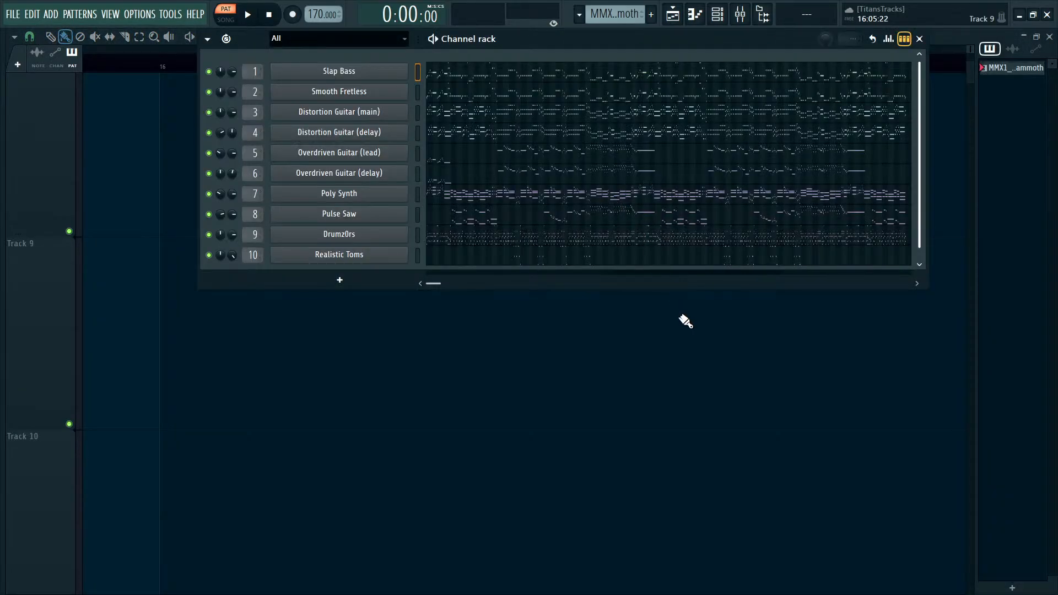
key(F6)
Place the MMX1_flamemammoth pattern in the playlist on Track 1, starting at bar 1.
drag(987, 84, 529, 201)
scroll(530, 202, down, 10)
drag(353, 276, 38, 20)
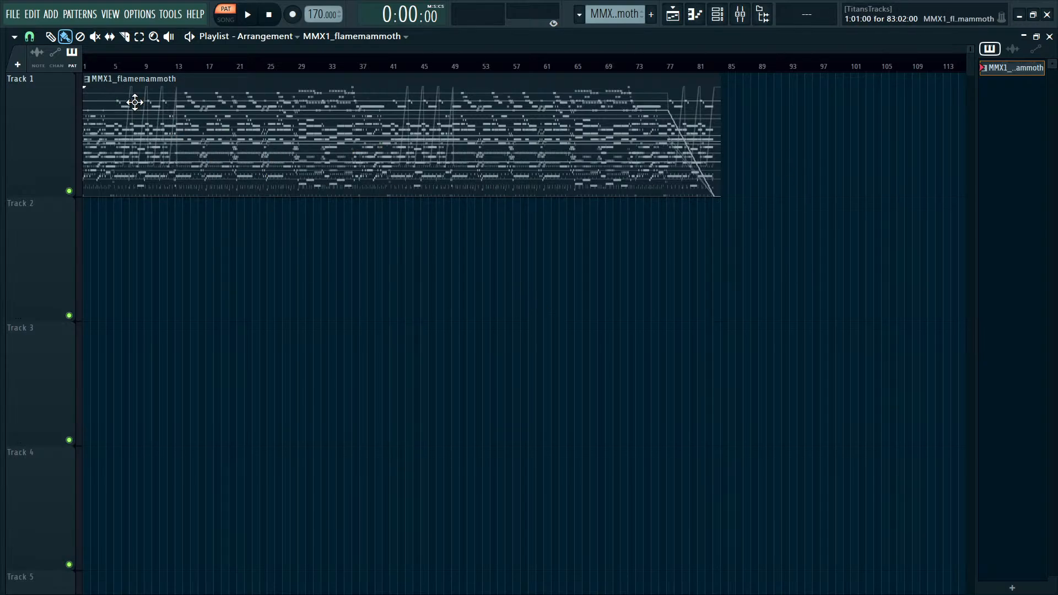
Lower the Master track's volume in the mixer and close the mixer.
key(F9)
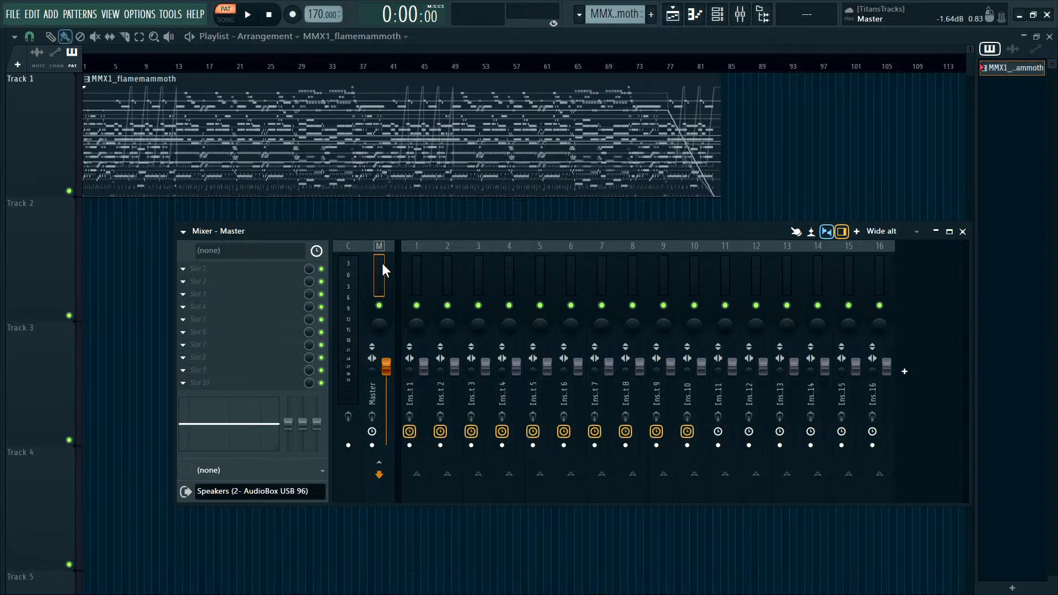
drag(387, 366, 386, 391)
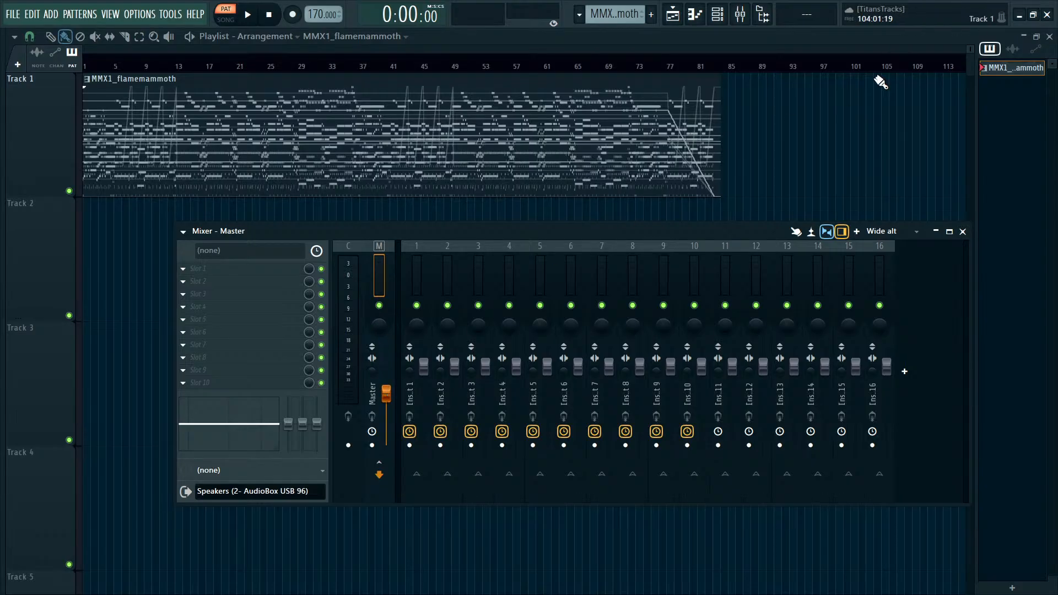
key(F9)
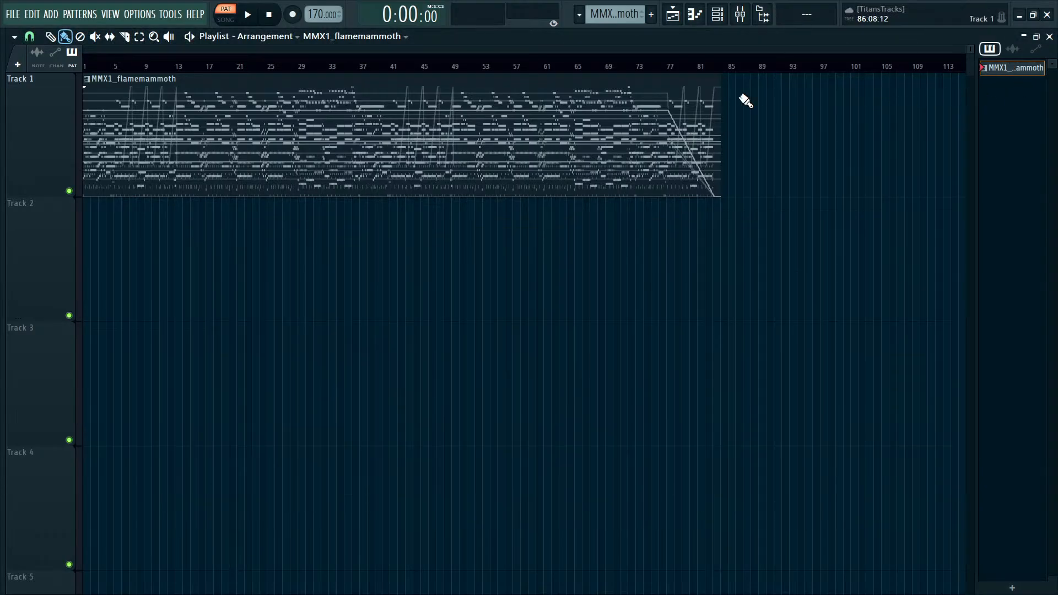
Start playback and switch it from pattern mode to song mode with the playlist zoomed in on the opening bars.
key(space)
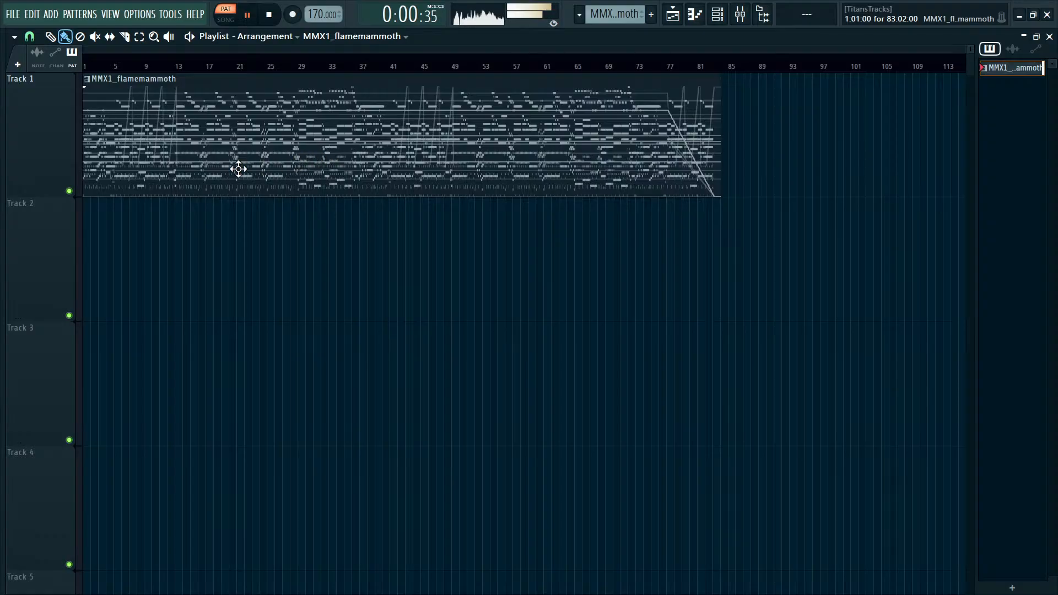
scroll(472, 371, up, 2)
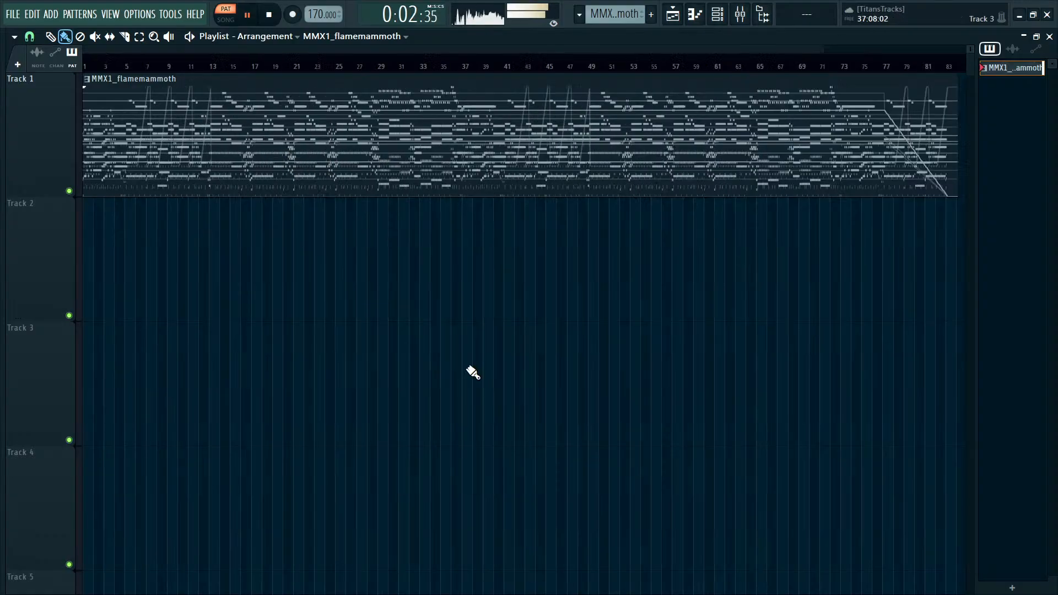
click(226, 20)
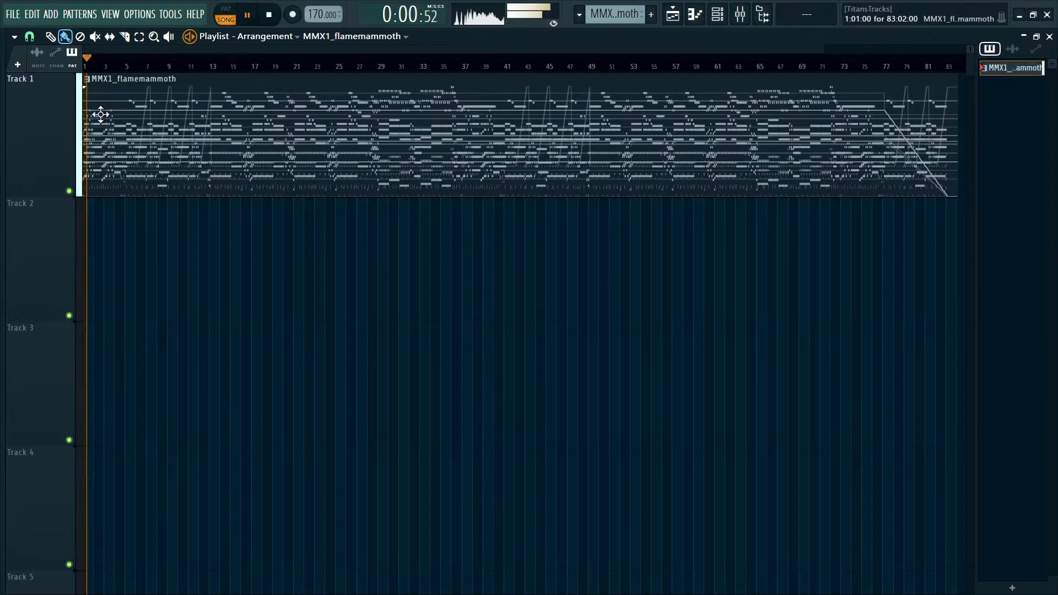
scroll(102, 69, up, 2)
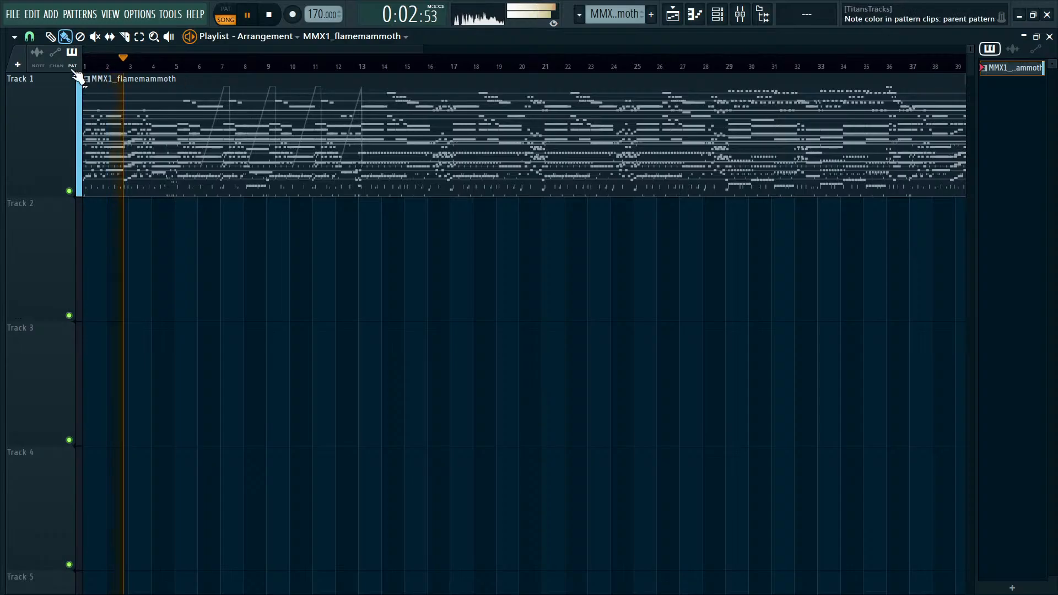
Stop playback and select the opening section from bar 1 to bar 5 on the playlist timeline.
drag(102, 69, 164, 72)
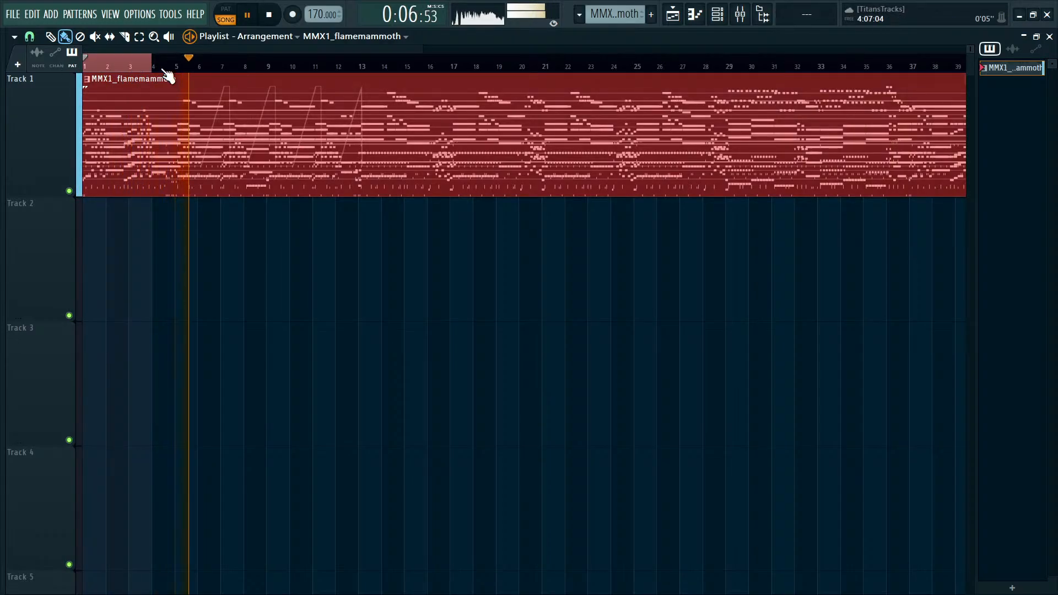
key(space)
drag(94, 70, 170, 69)
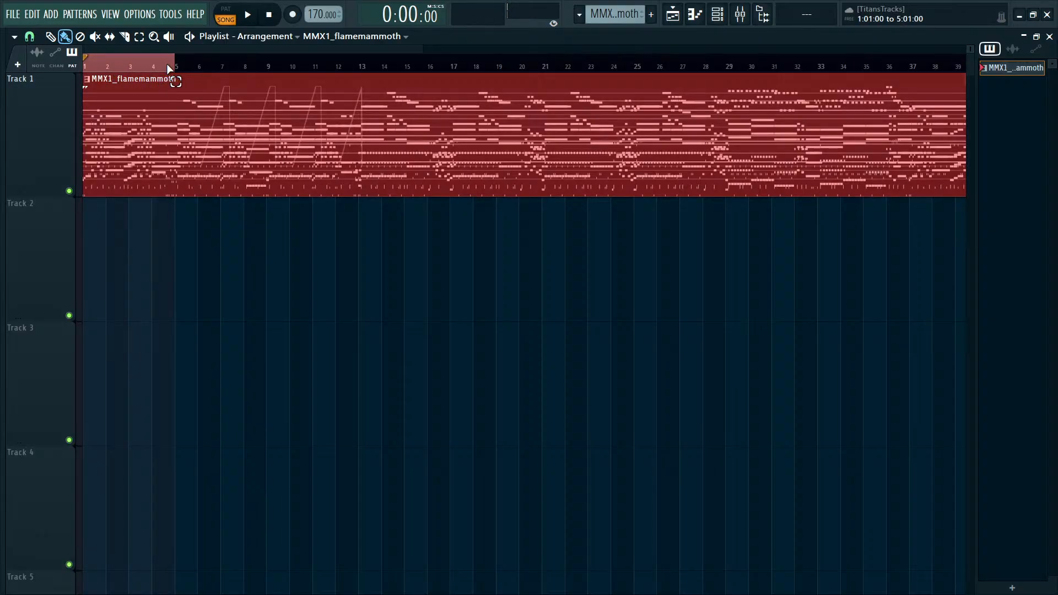
Replace the time selection with bars 5 to 13 and play that section.
click(182, 70)
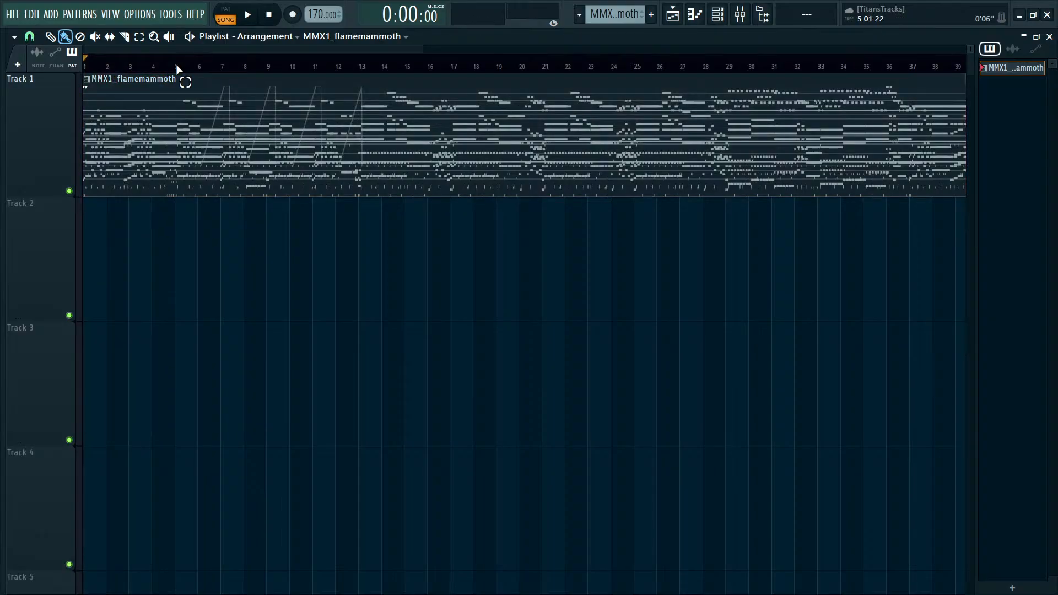
drag(186, 68, 365, 78)
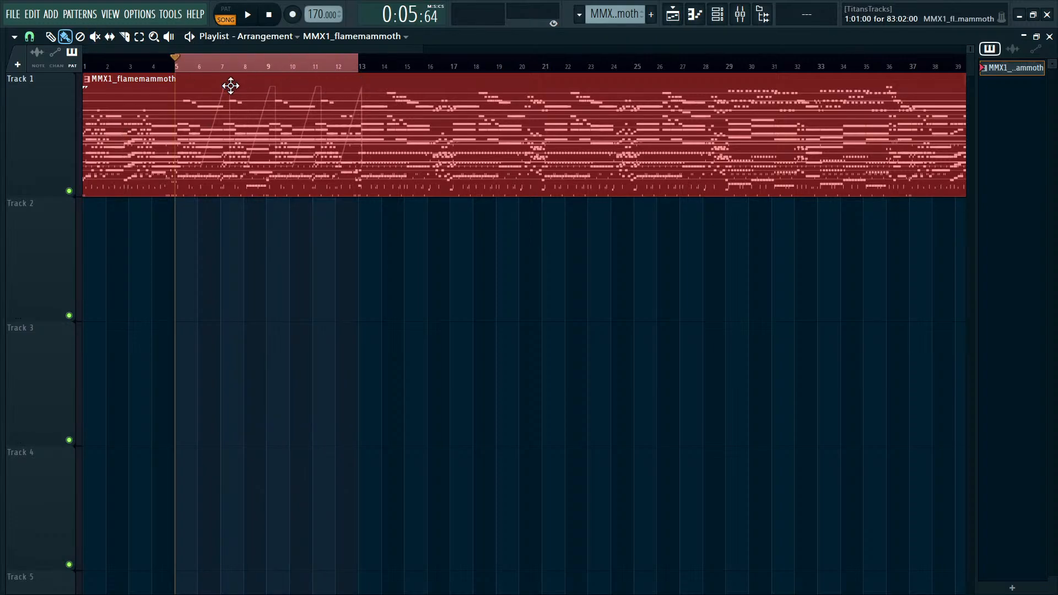
key(space)
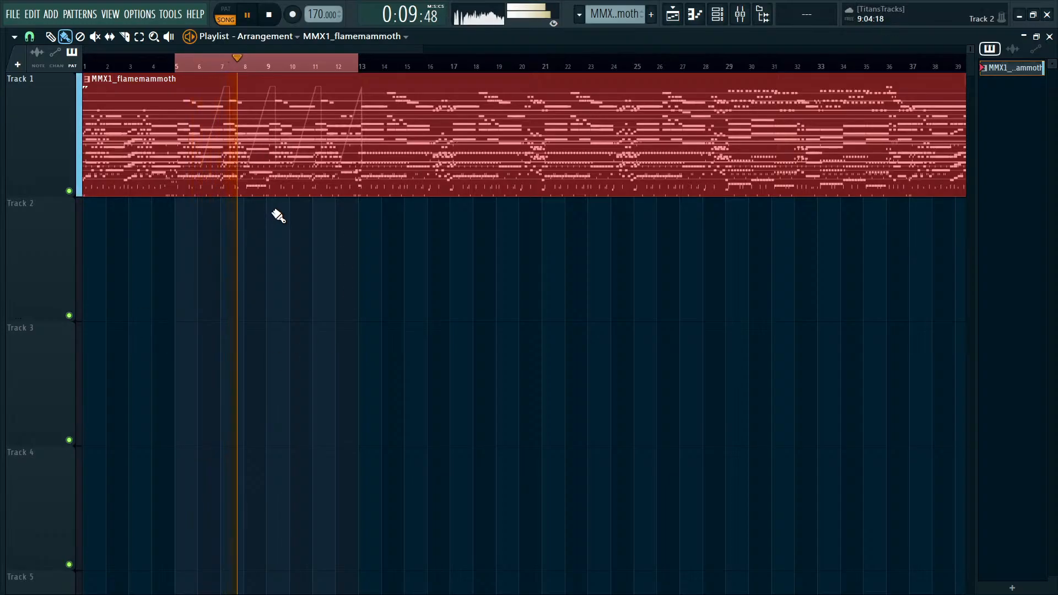
Listen from bar 13 and from bar 19, select bars 13 to 21 on the timeline and stop playback.
click(356, 68)
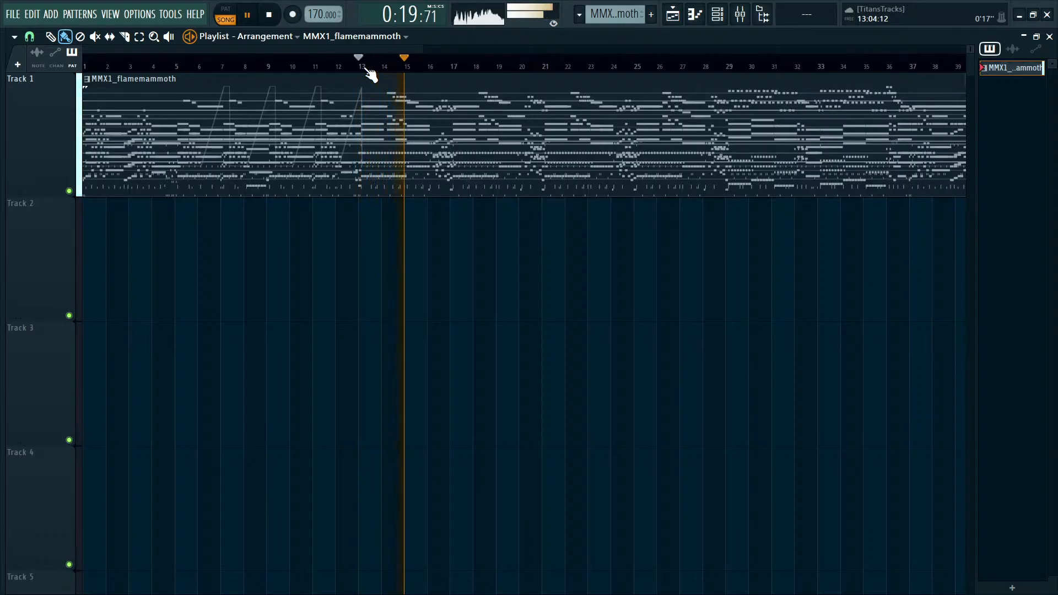
click(366, 68)
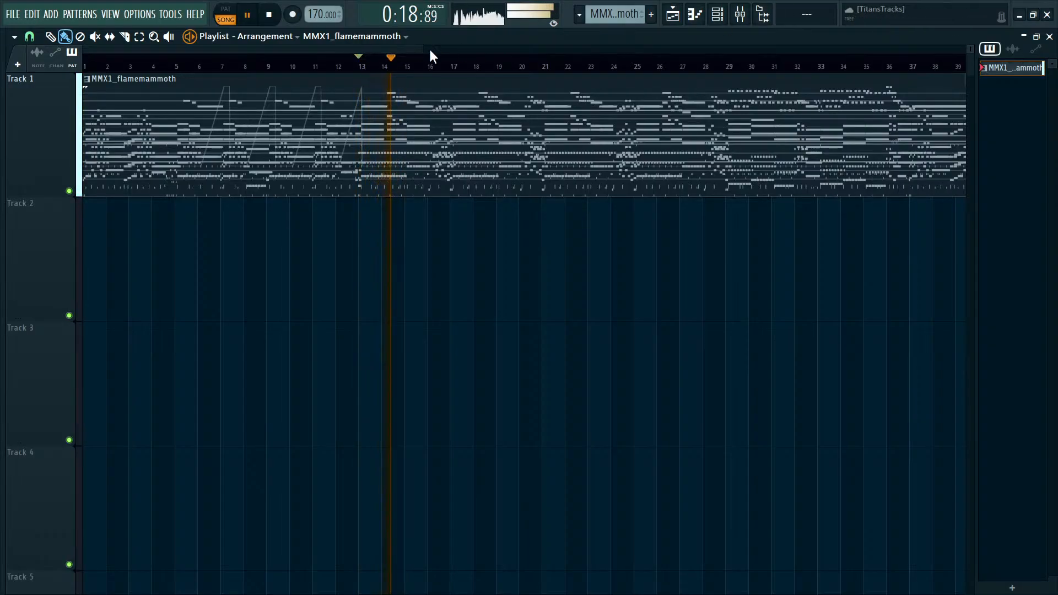
click(498, 66)
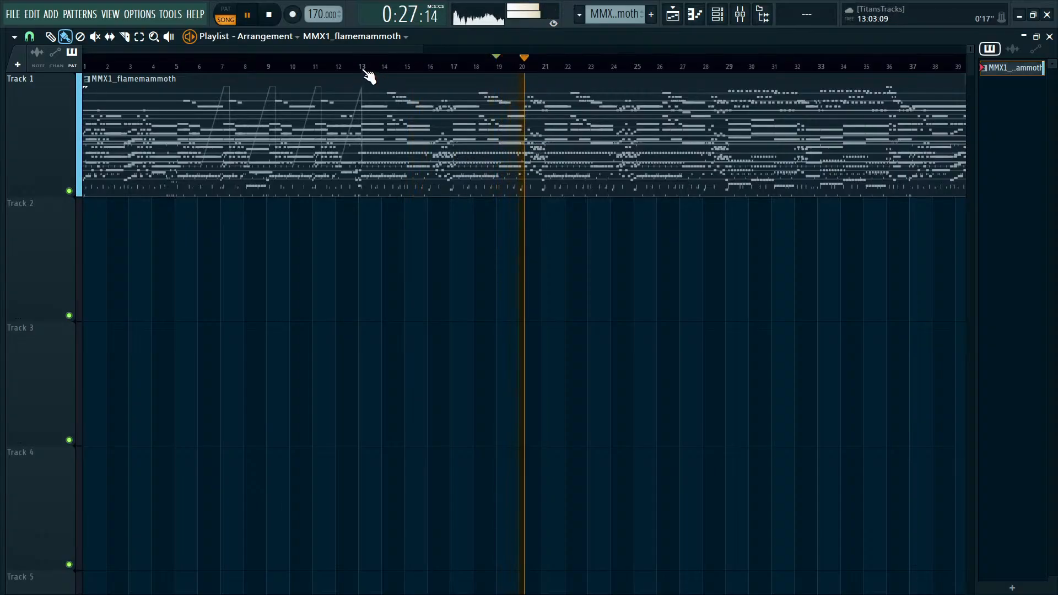
drag(366, 71, 537, 72)
key(space)
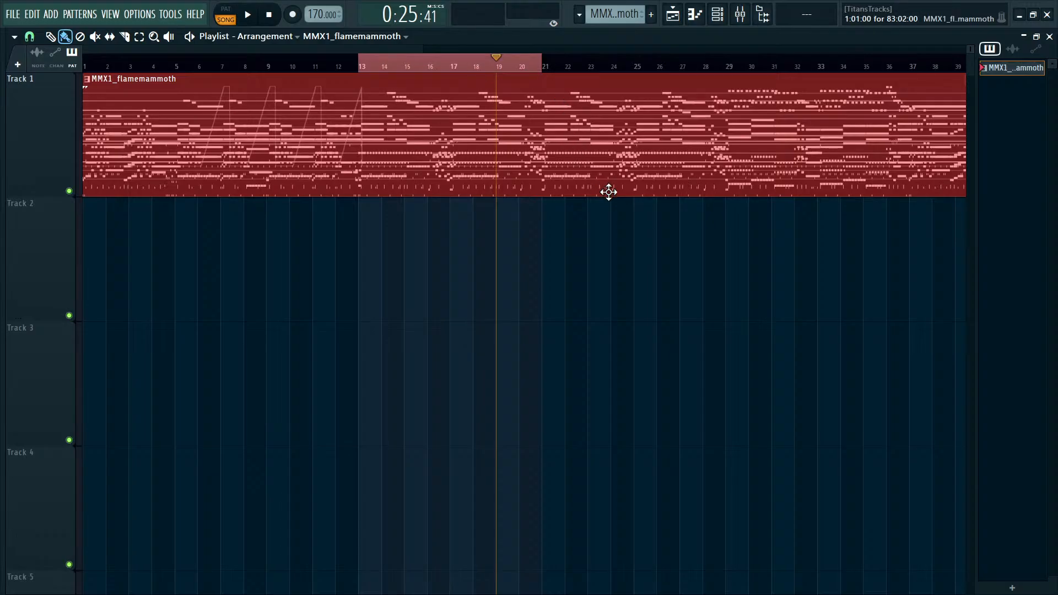
Select bars 21 to 30 on the playlist timeline and put the playhead at bar 21.
drag(600, 240, 454, 258)
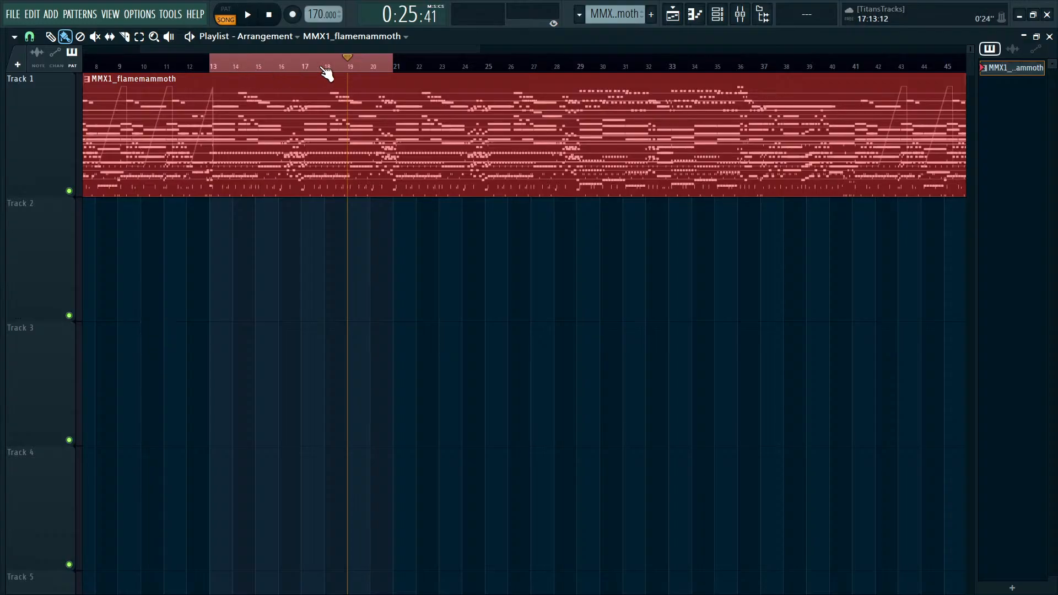
drag(405, 70, 578, 71)
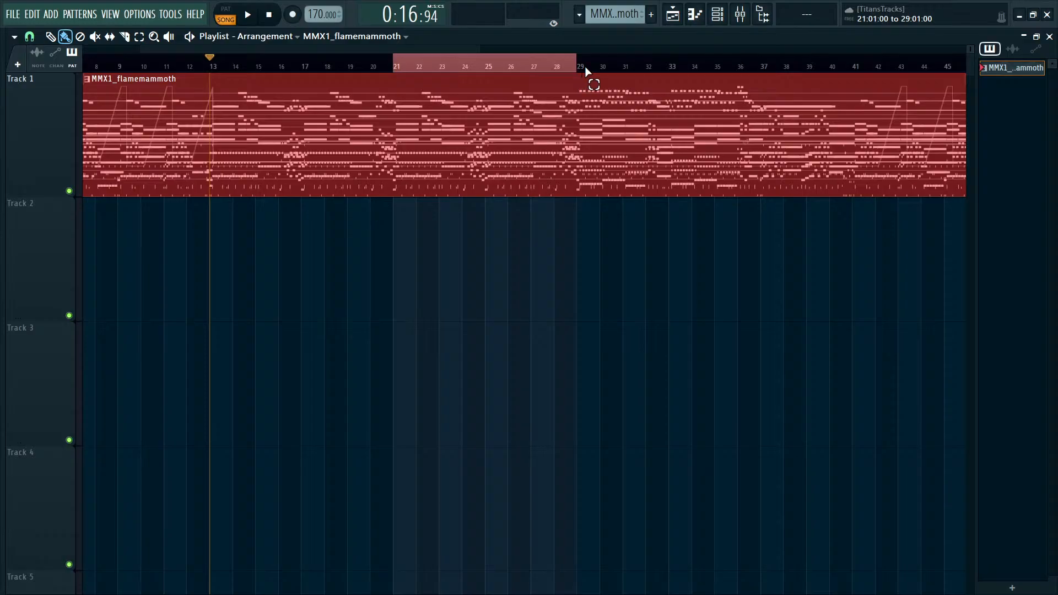
click(394, 66)
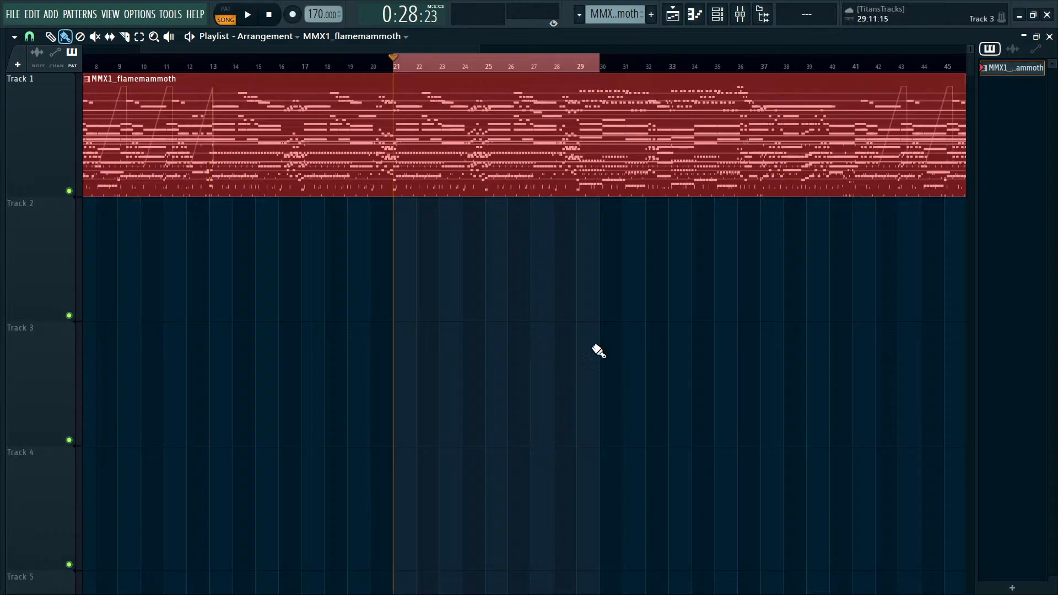
Deselect the pattern clip and play the song from bar 27 to hear how the section ends.
drag(701, 253, 720, 325)
click(352, 102)
click(294, 66)
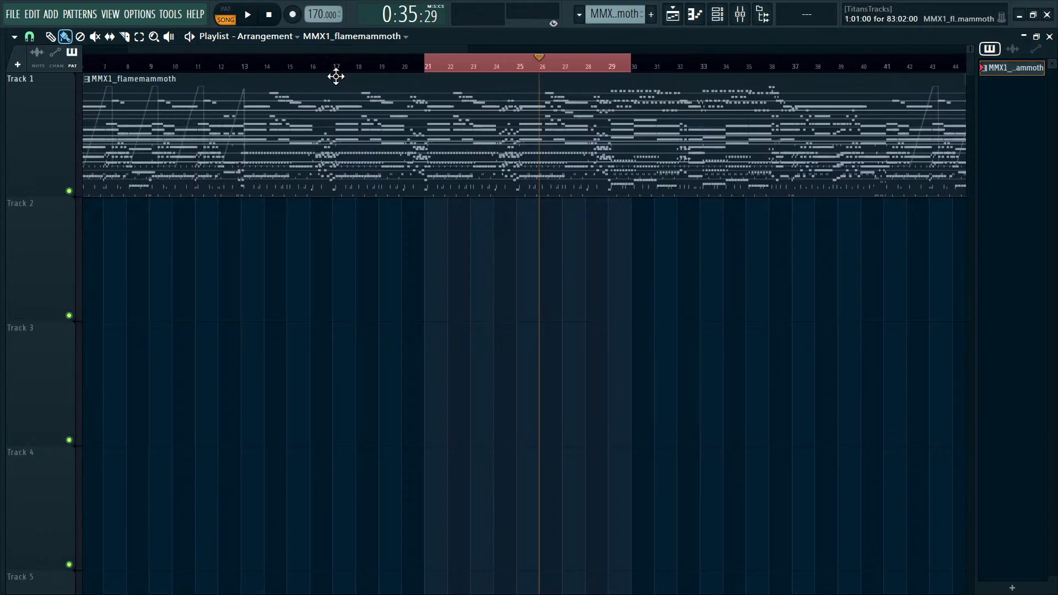
click(310, 67)
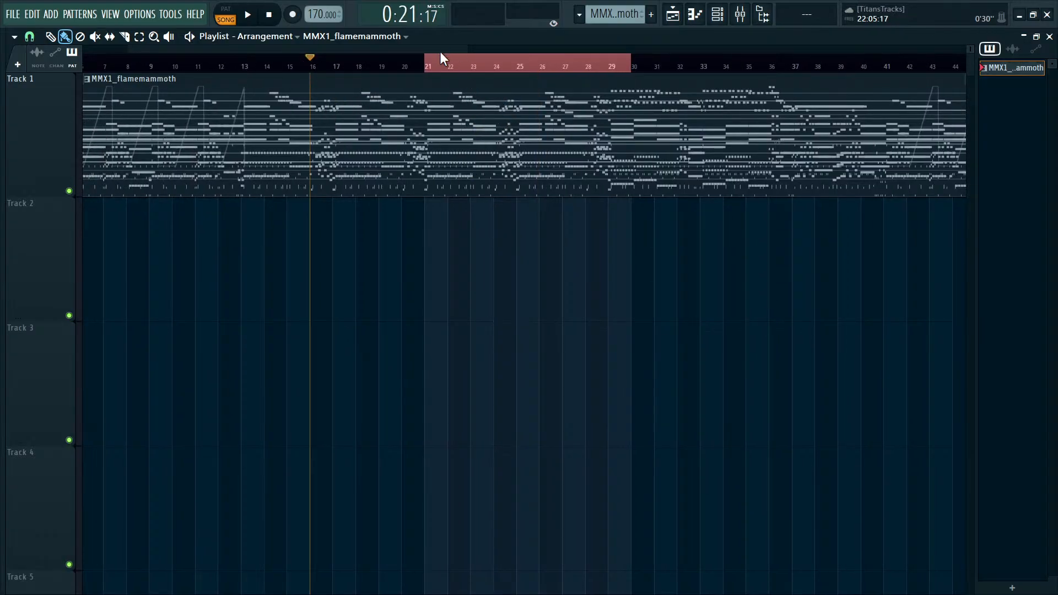
click(560, 65)
key(space)
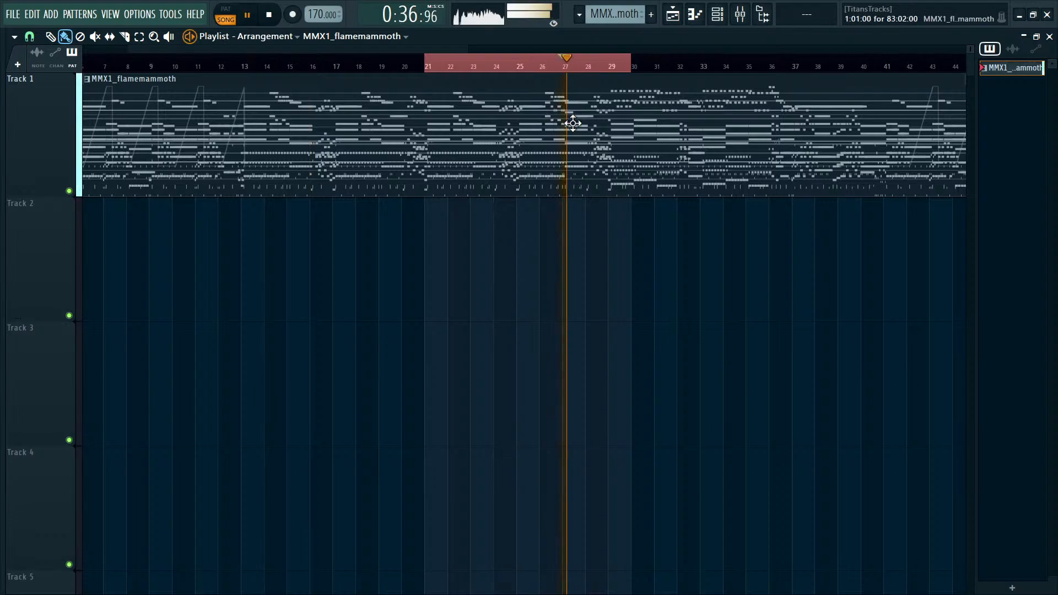
Stop playback, put the playhead at bar 29, select bars 29 to 38 on the timeline and deselect the pattern clip.
drag(673, 265, 570, 280)
right_click(510, 66)
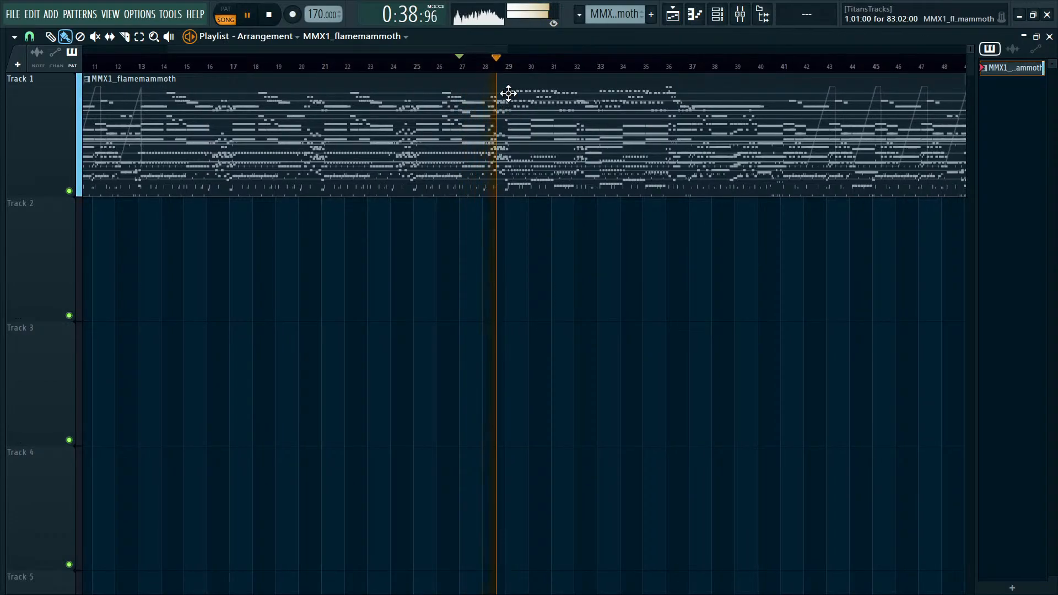
key(space)
click(515, 66)
drag(509, 66, 702, 74)
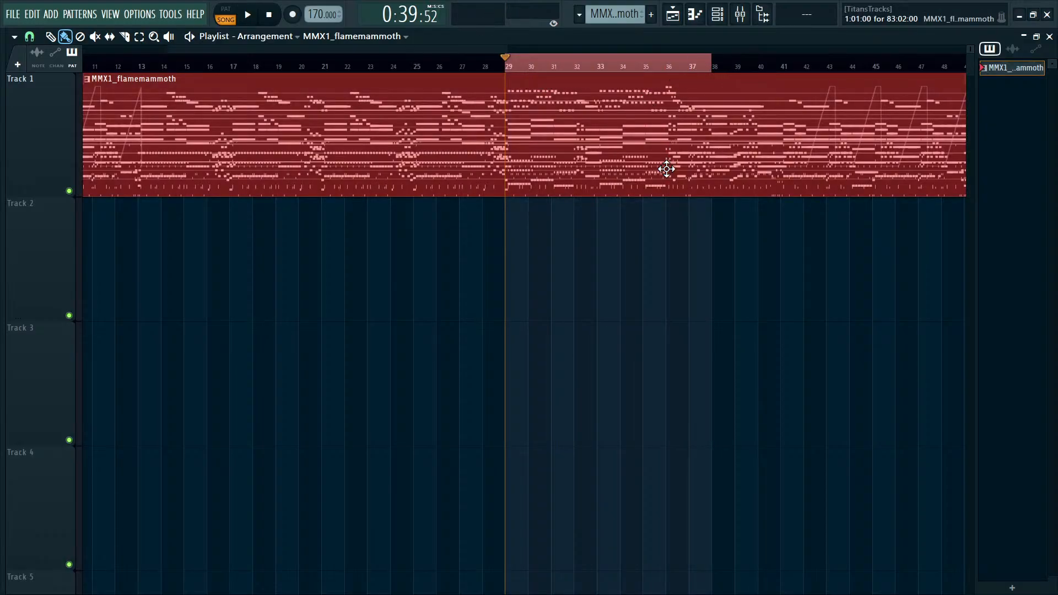
drag(628, 317, 434, 315)
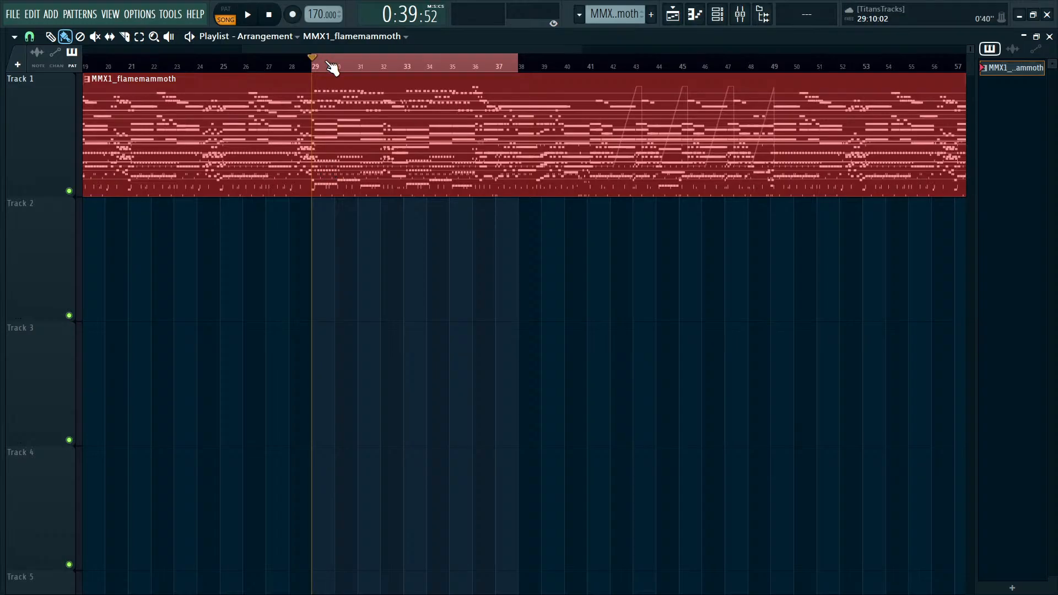
click(471, 312)
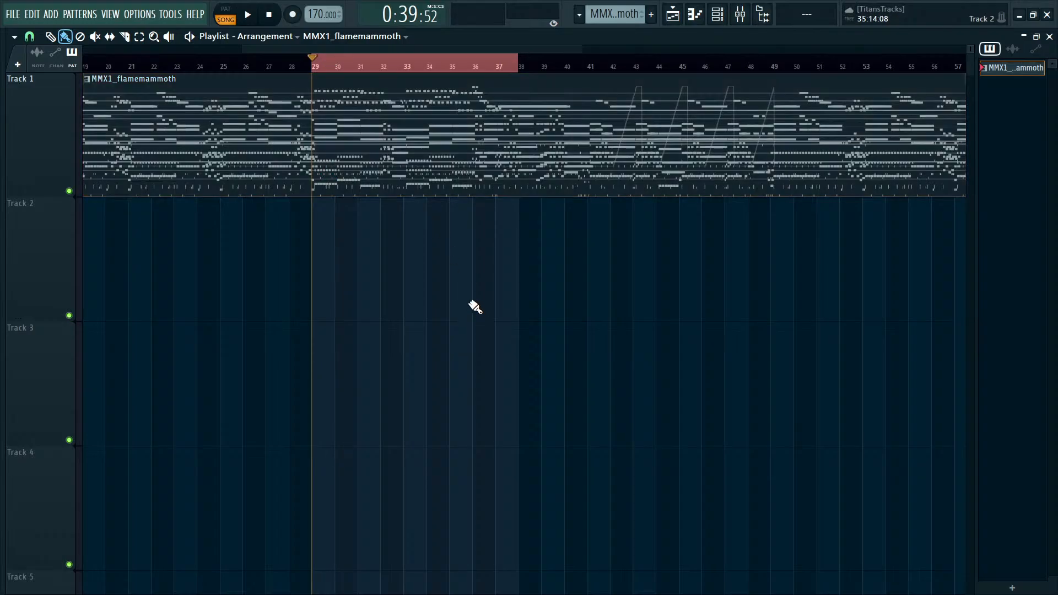
Listen to the section from bar 29, clear the timeline selection, stop playback and put the playhead at bar 37.
key(space)
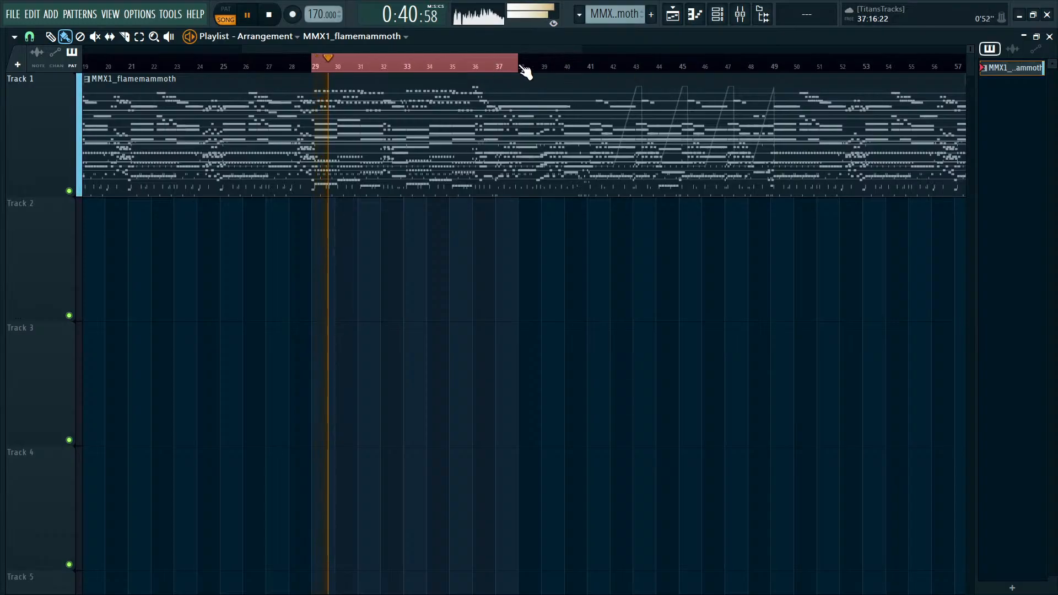
right_click(512, 69)
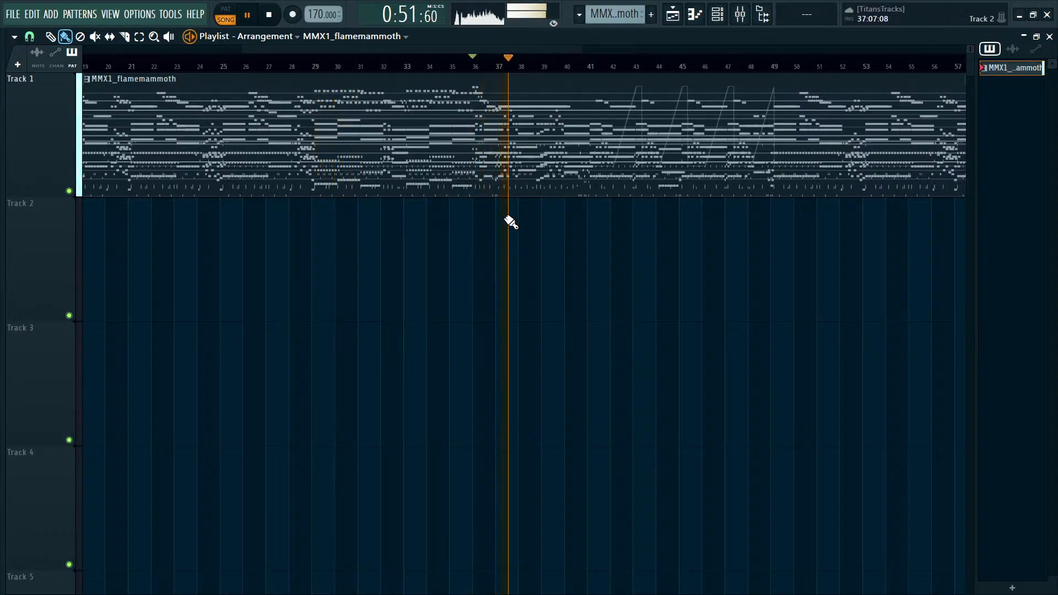
key(space)
click(498, 67)
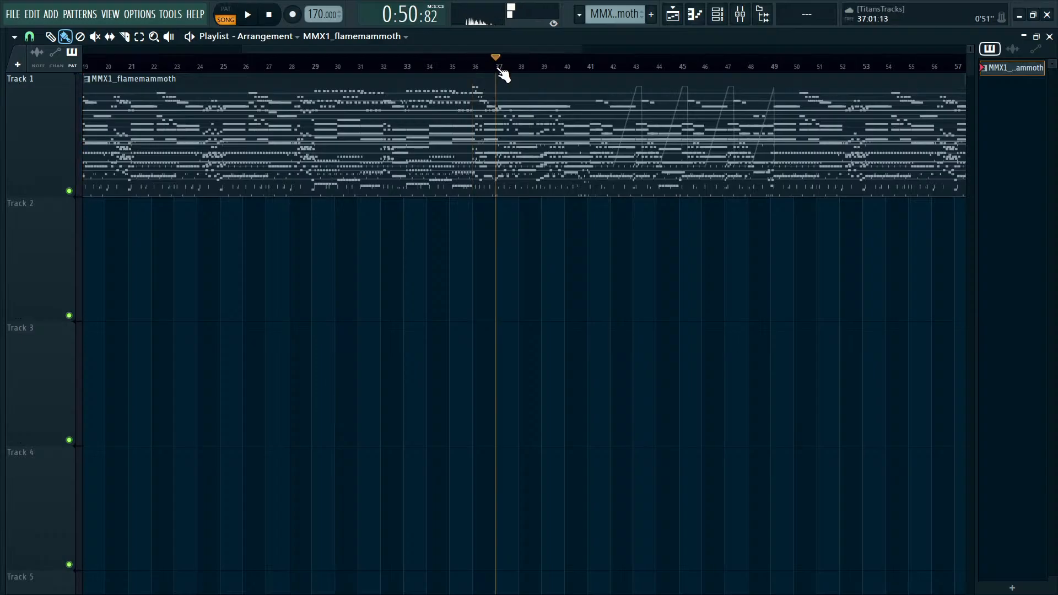
Play the song from the start, jump ahead to bar 5 and to bar 8, and stop playback.
scroll(474, 100, down, 3)
scroll(100, 76, up, 2)
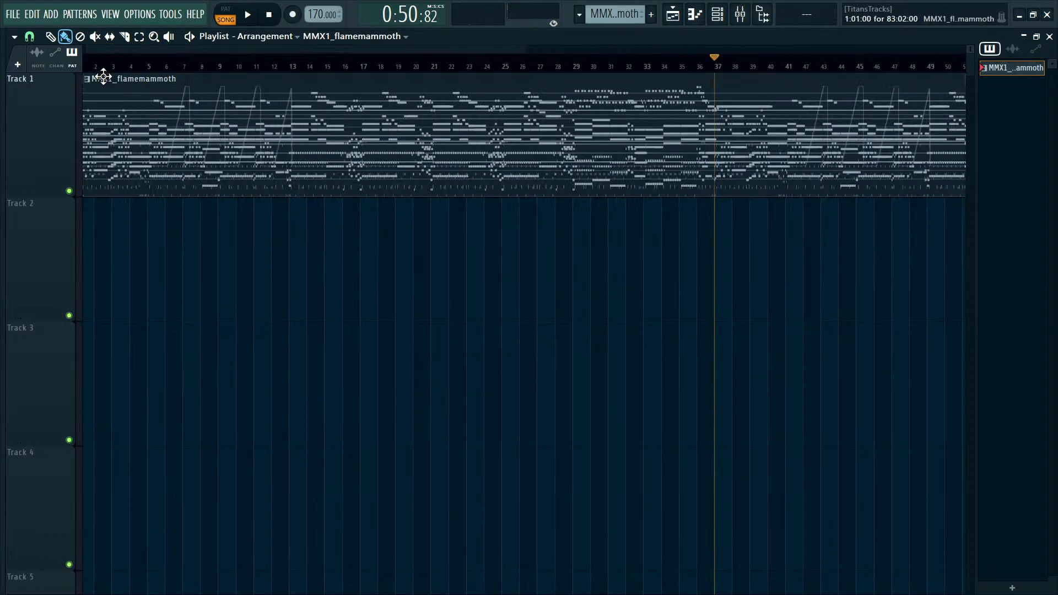
click(72, 55)
scroll(131, 93, up, 3)
scroll(94, 64, up, 1)
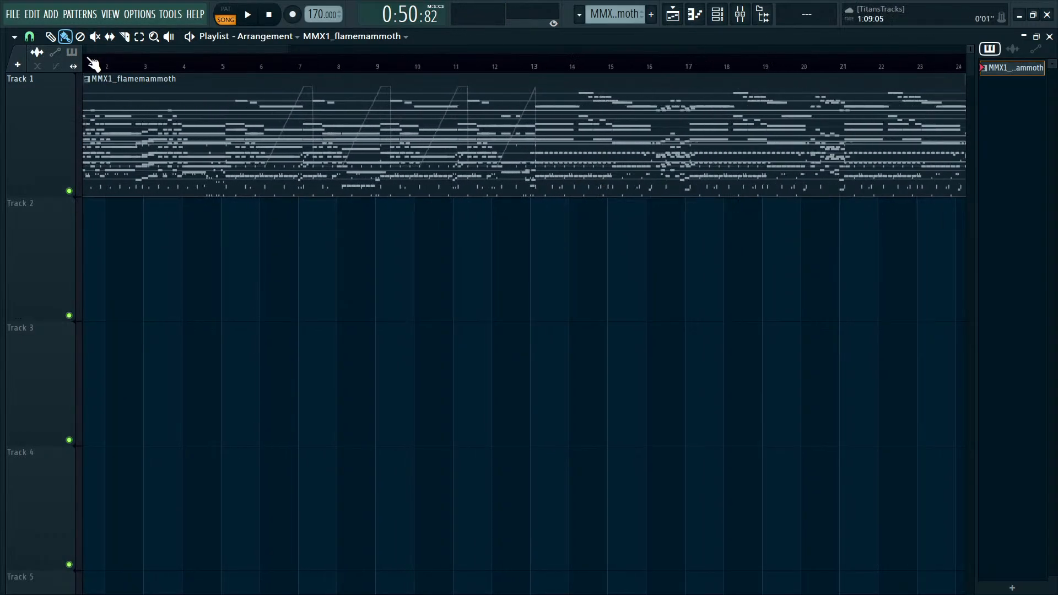
scroll(114, 69, down, 2)
drag(142, 67, 0, 67)
key(space)
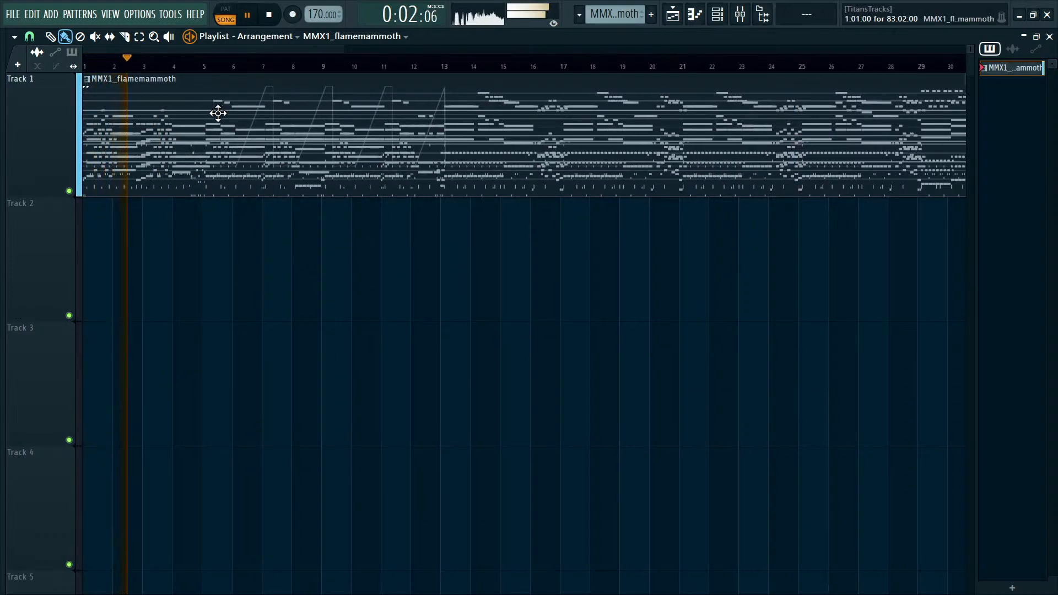
click(203, 64)
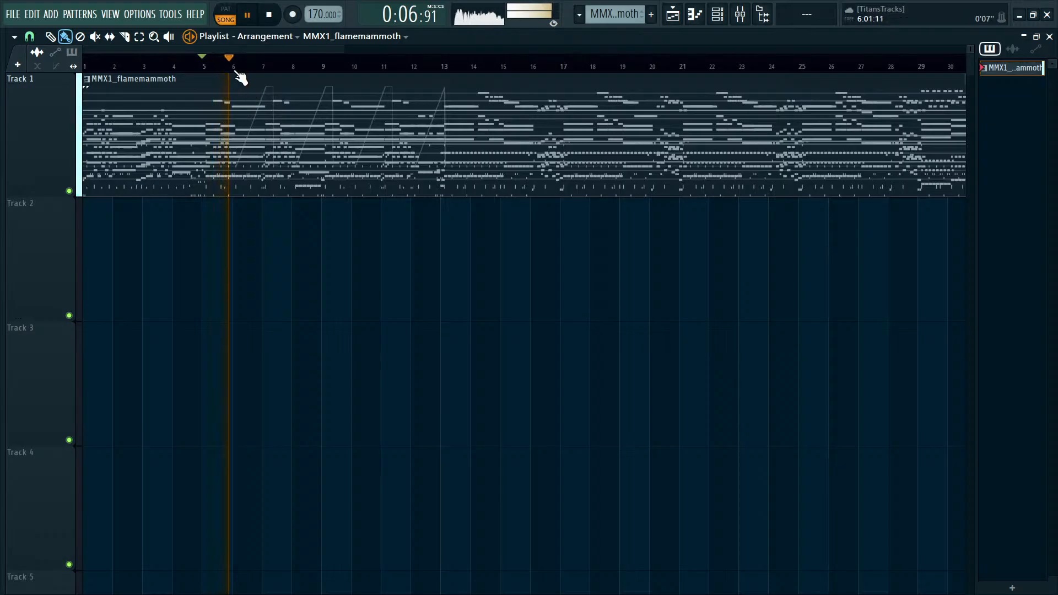
click(296, 67)
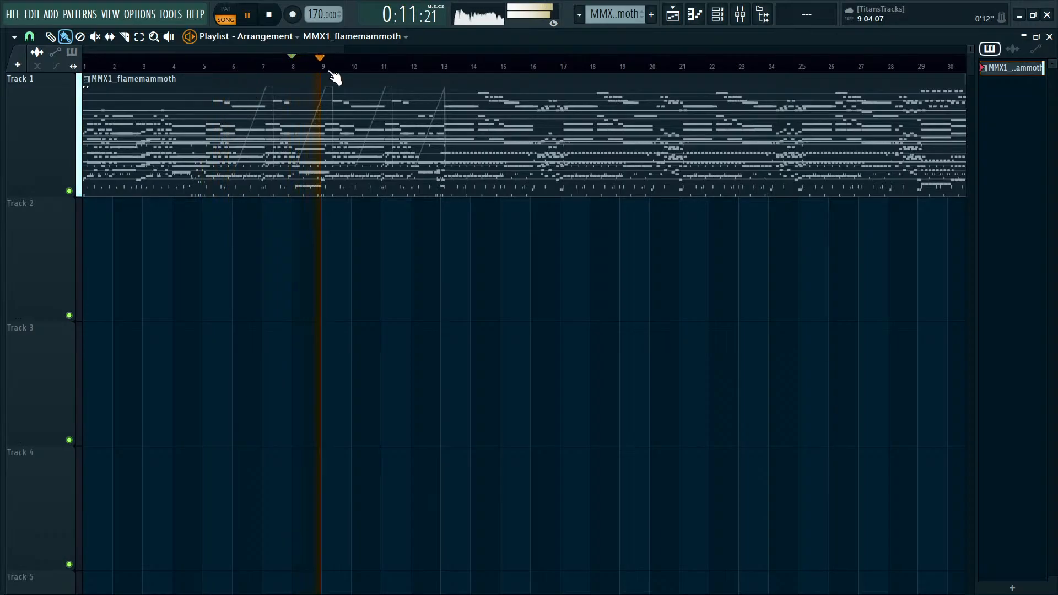
key(space)
scroll(431, 227, down, 4)
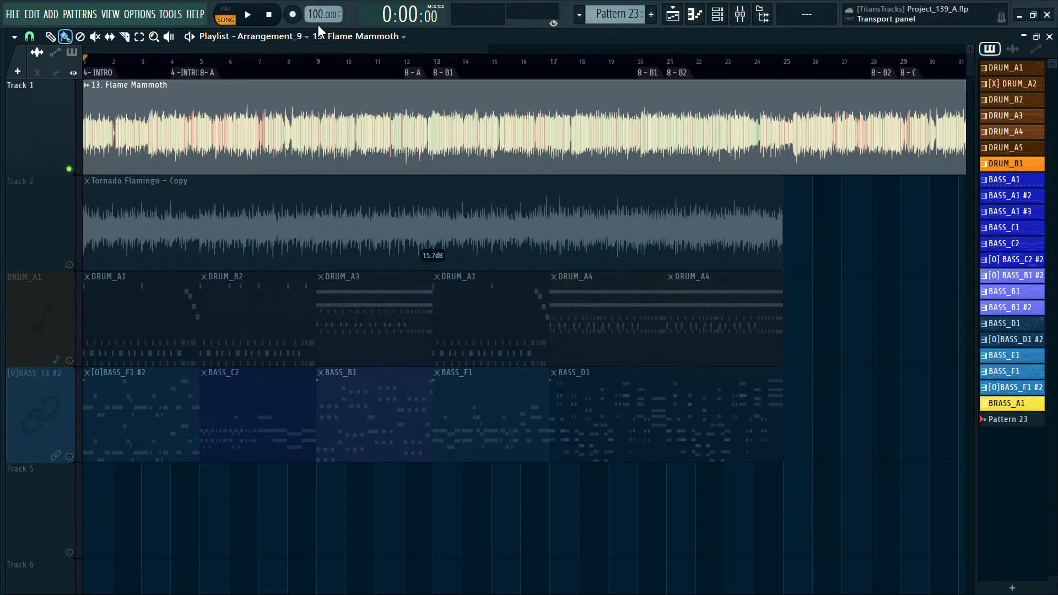
Mute the Flame Mammoth track and unmute the Tornado Flamingo, drum and bass tracks.
scroll(407, 109, down, 2)
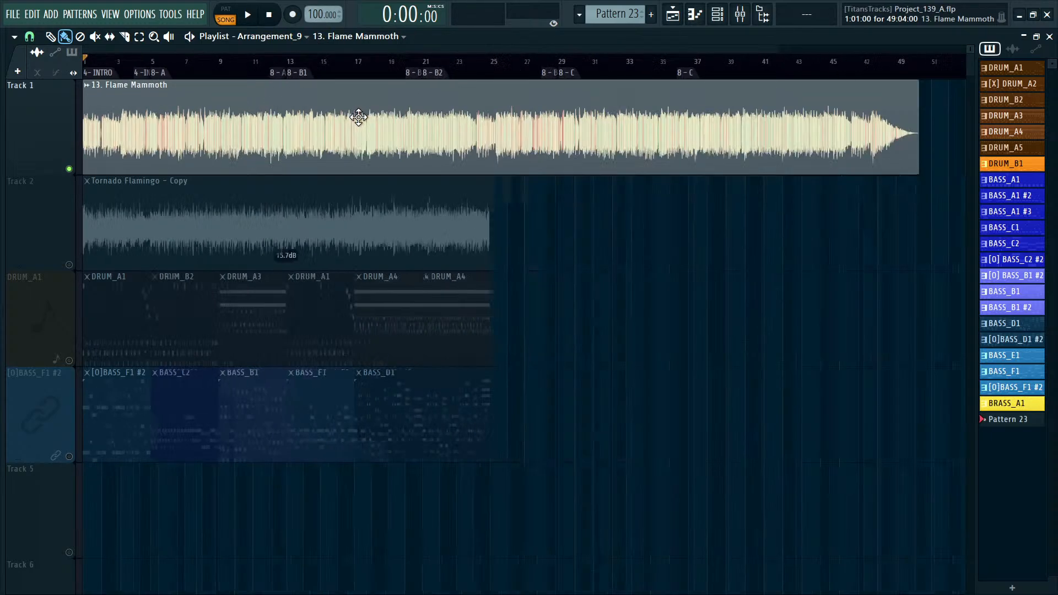
scroll(253, 166, up, 3)
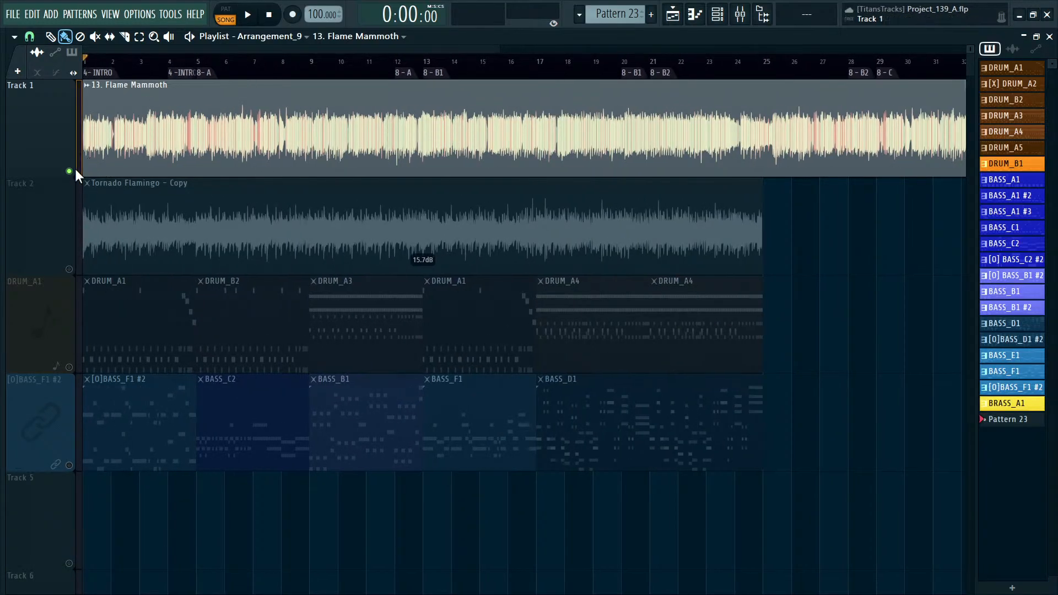
right_click(69, 171)
right_click(69, 171)
right_click(69, 171)
click(69, 171)
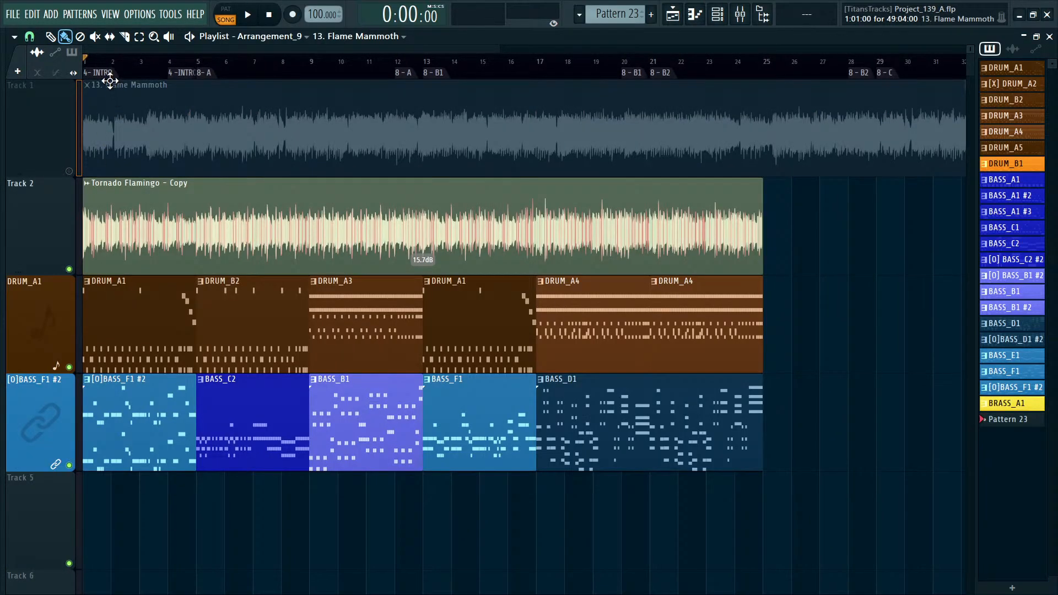
Select the intro section from bar 1 to bar 5 on the playlist timeline and deselect the clips.
scroll(105, 81, up, 4)
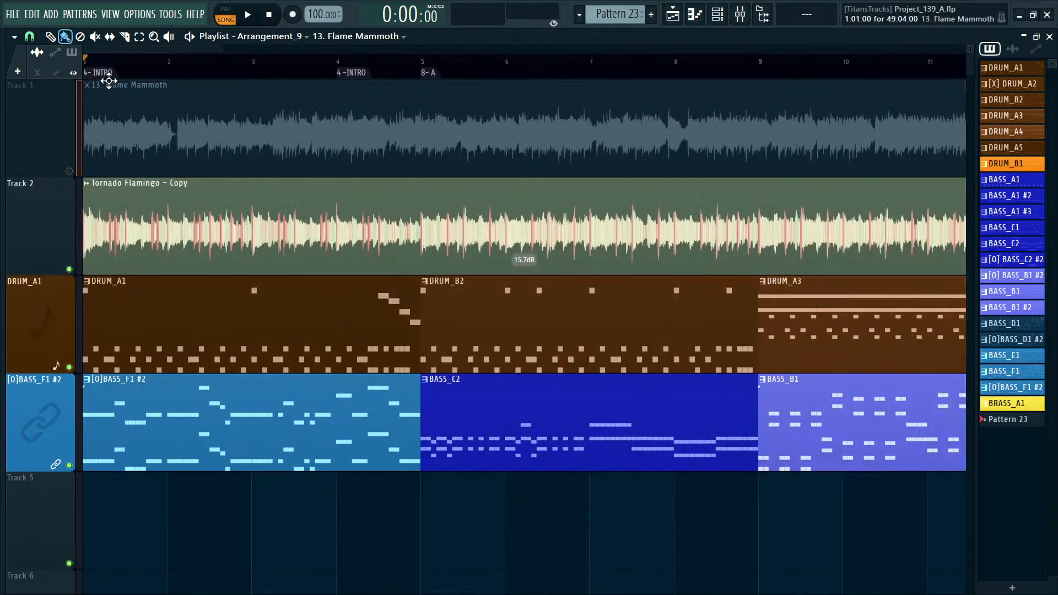
scroll(221, 138, down, 1)
scroll(275, 165, up, 1)
drag(88, 65, 236, 62)
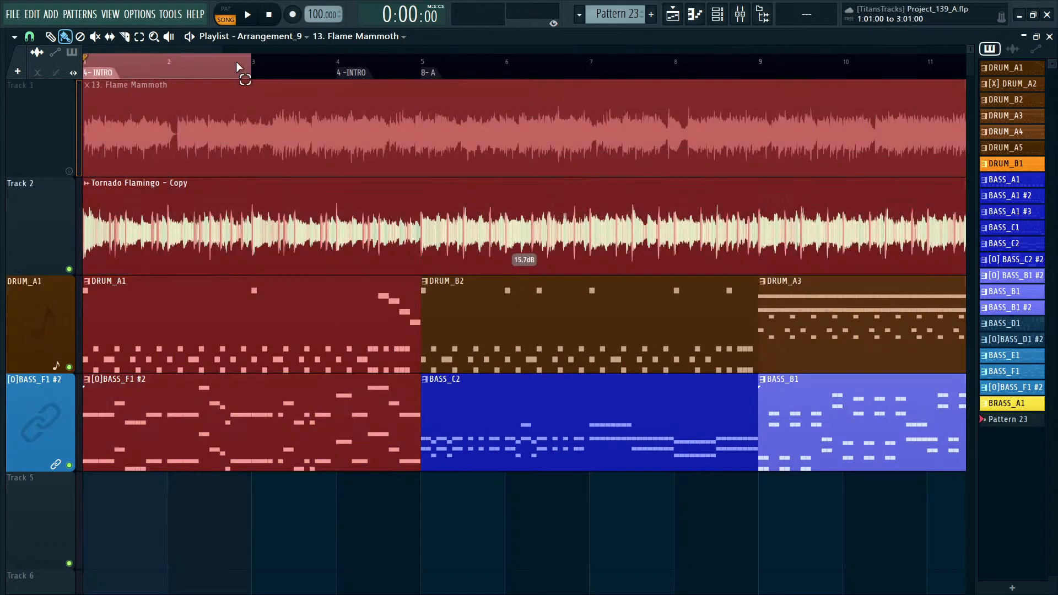
drag(375, 68, 393, 68)
scroll(296, 118, down, 5)
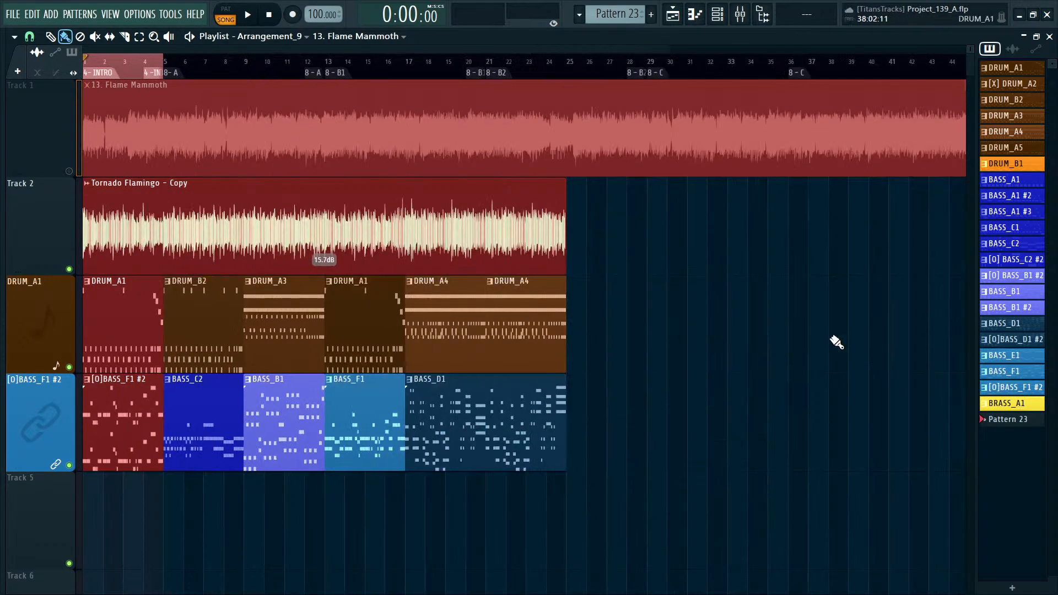
right_click(832, 335)
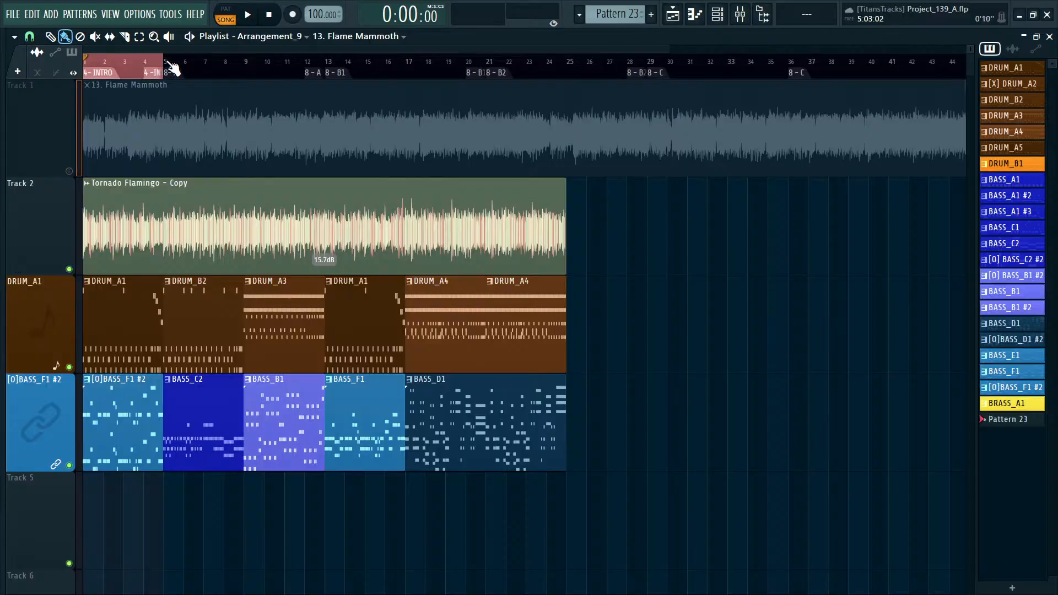
Select the C section from bar 29 to bar 37 on the timeline, with the playhead at bar 29, and deselect the clips.
drag(165, 67, 810, 75)
click(335, 68)
key(ctrl+d)
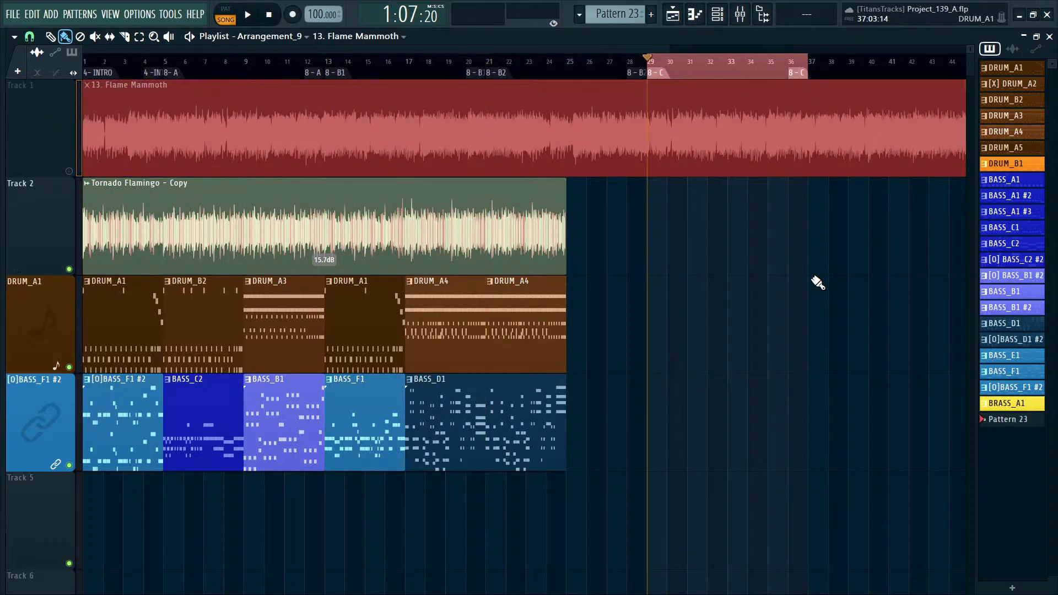
click(803, 277)
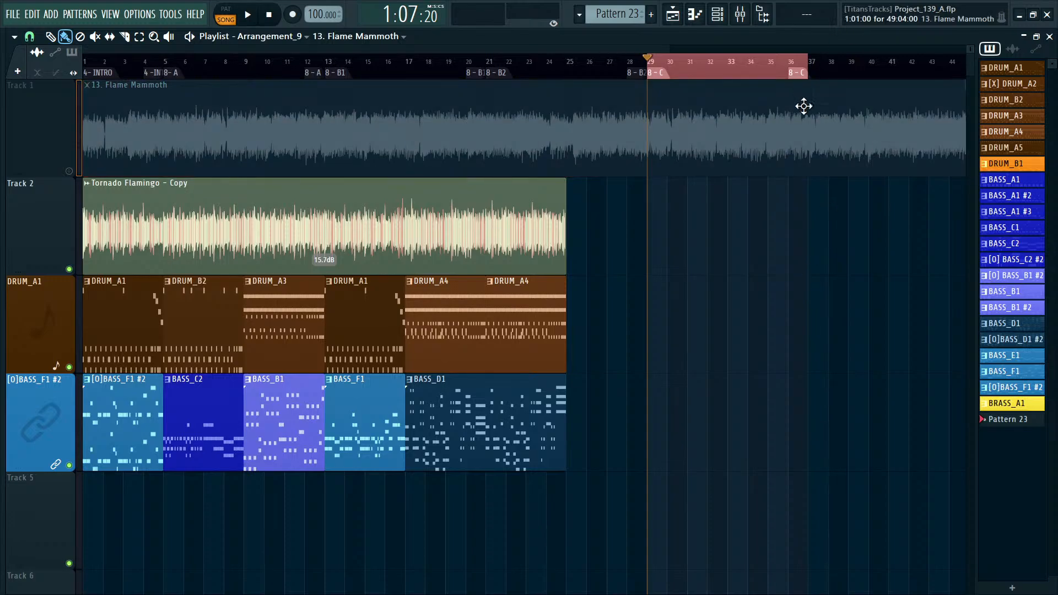
Select bars 4 to 37 on the timeline, replace that selection with bars 5 to 30 and deselect the clips.
drag(148, 62, 808, 79)
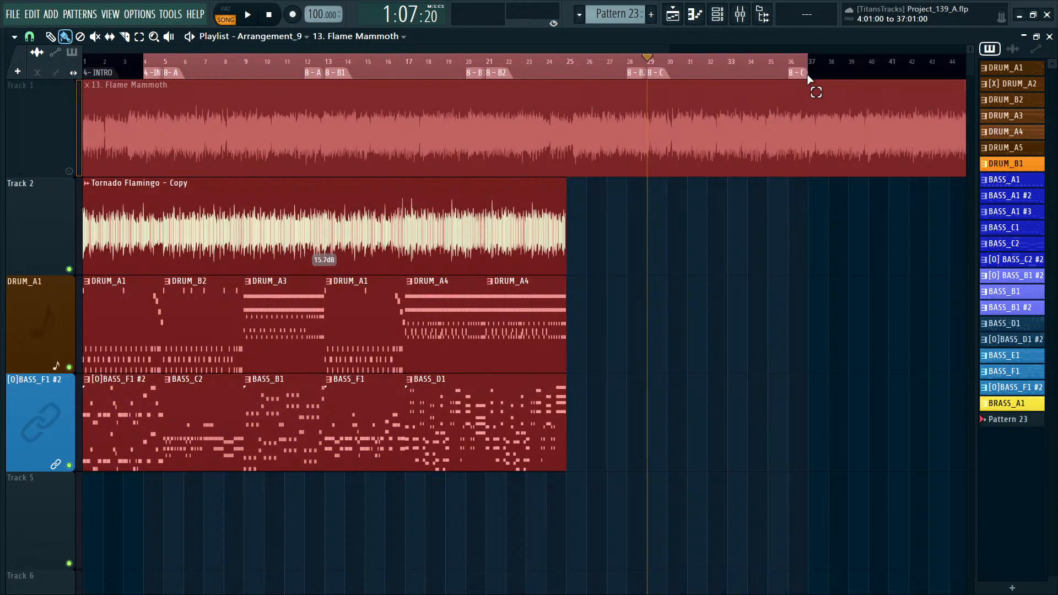
scroll(145, 68, up, 2)
click(188, 64)
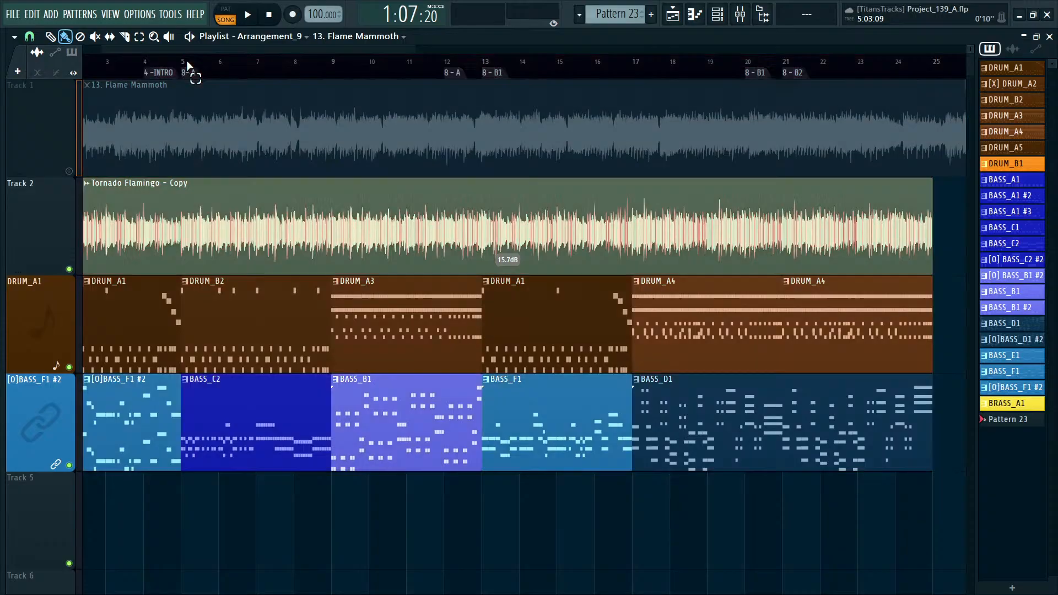
drag(188, 68, 749, 82)
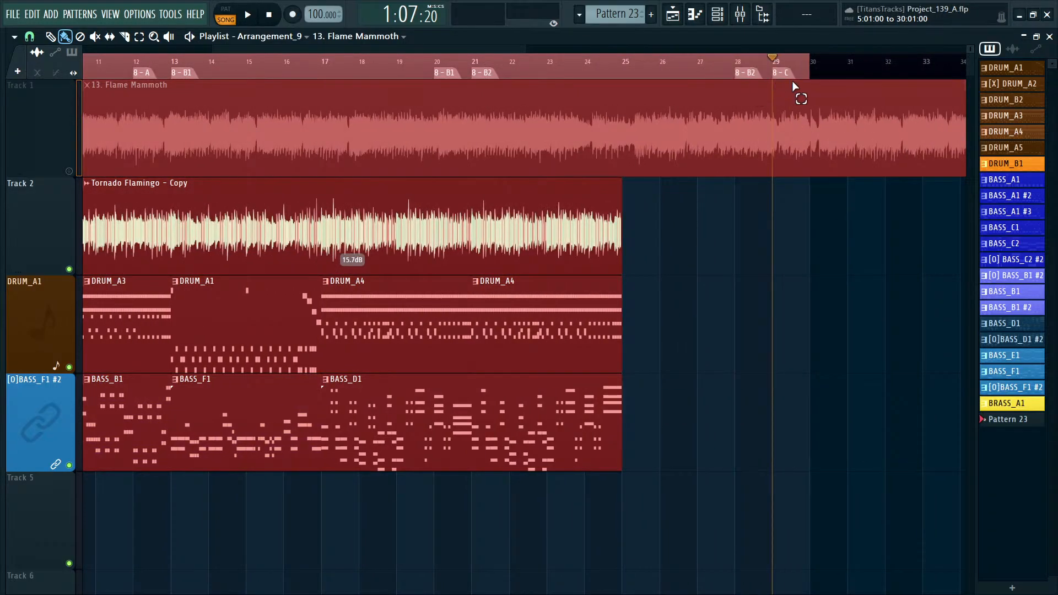
scroll(664, 232, down, 3)
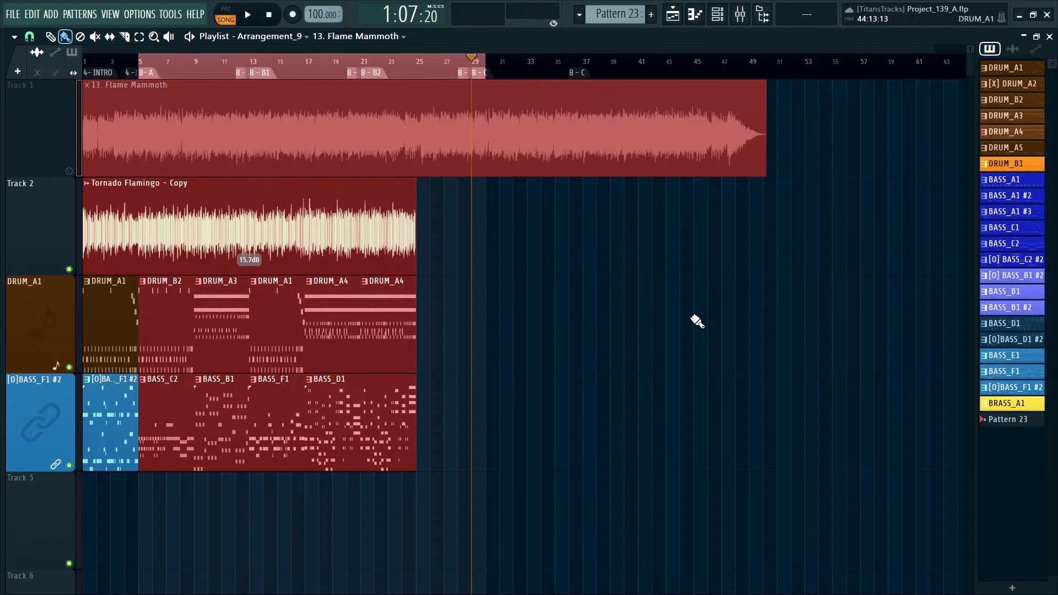
click(632, 321)
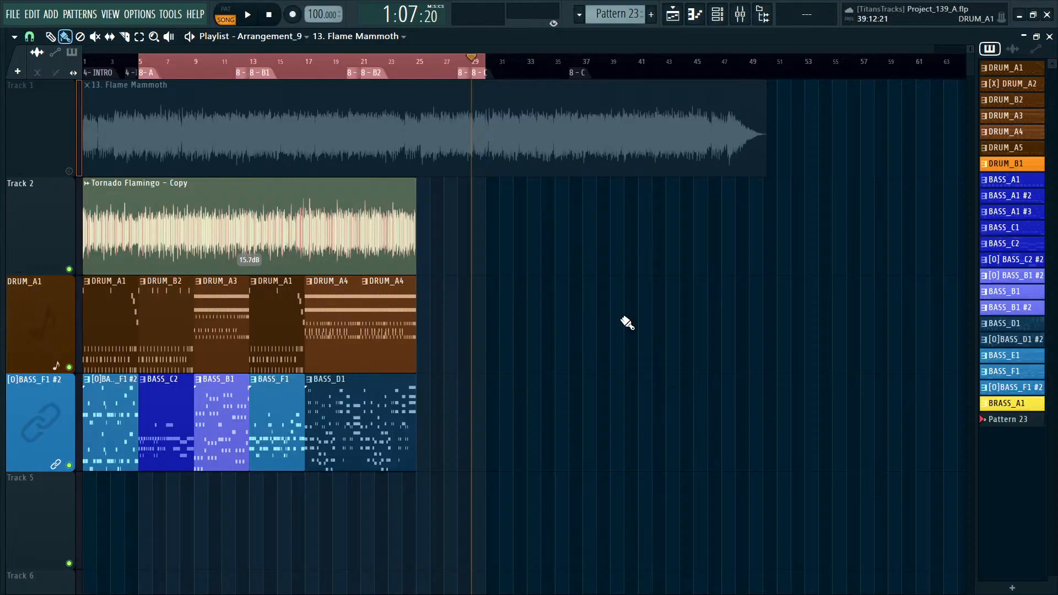
Clear the timeline selection, select the drum and bass clips from bar 9 onward and deselect them again.
ctrl+click(221, 69)
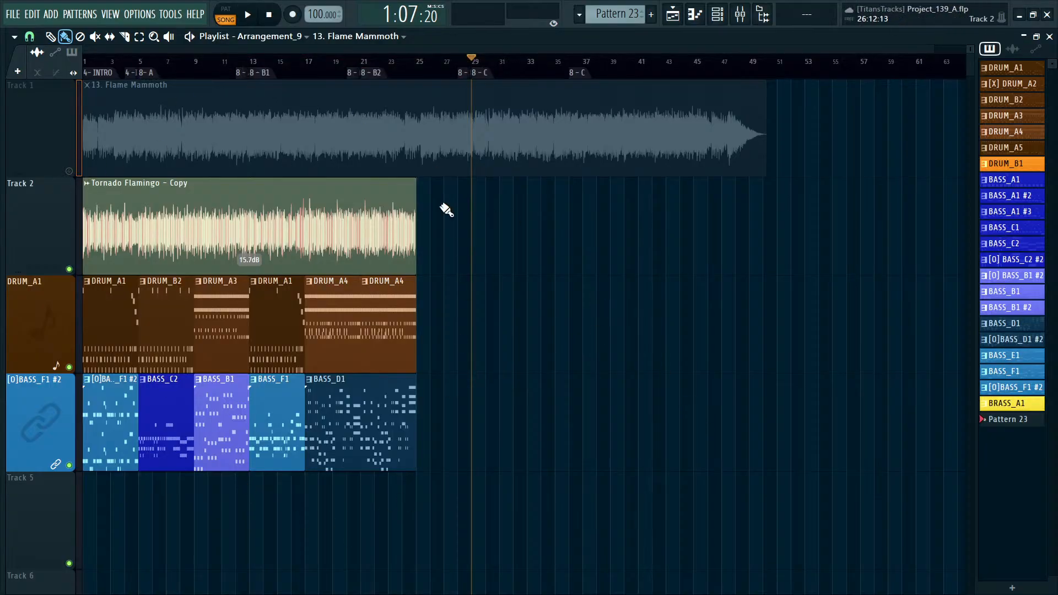
drag(448, 293, 194, 505)
click(497, 296)
Play the Tornado Flamingo clip together with its drum and bass patterns up to the end and stop playback.
ctrl+scroll(550, 340, up, 2)
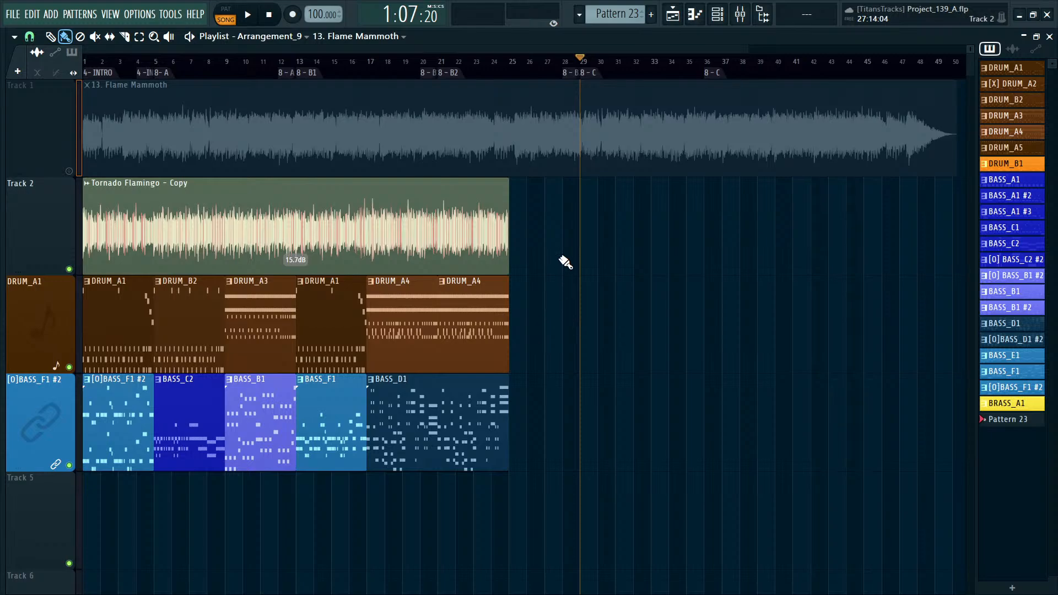
key(space)
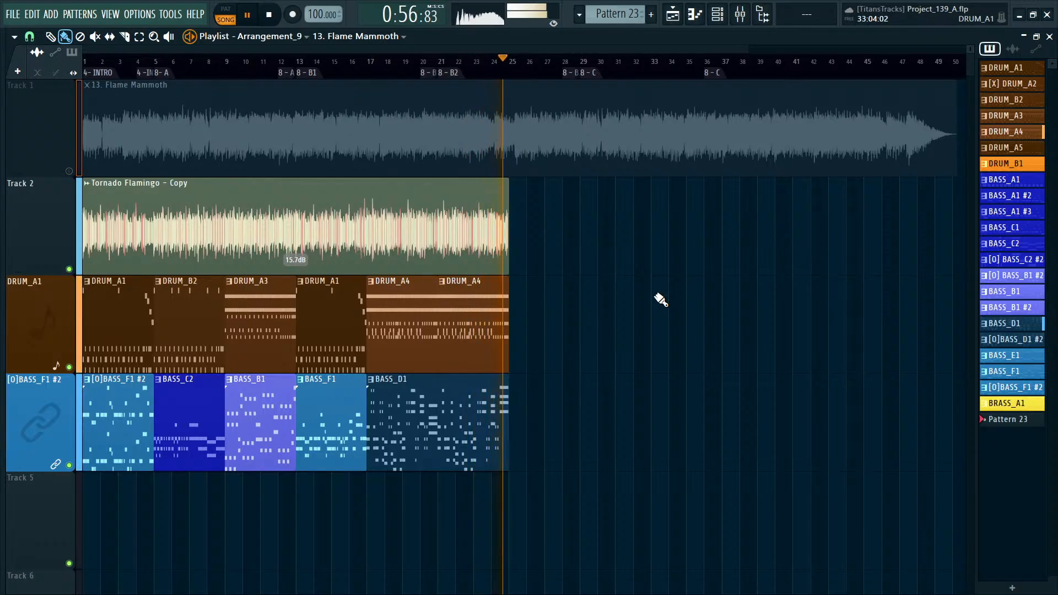
key(space)
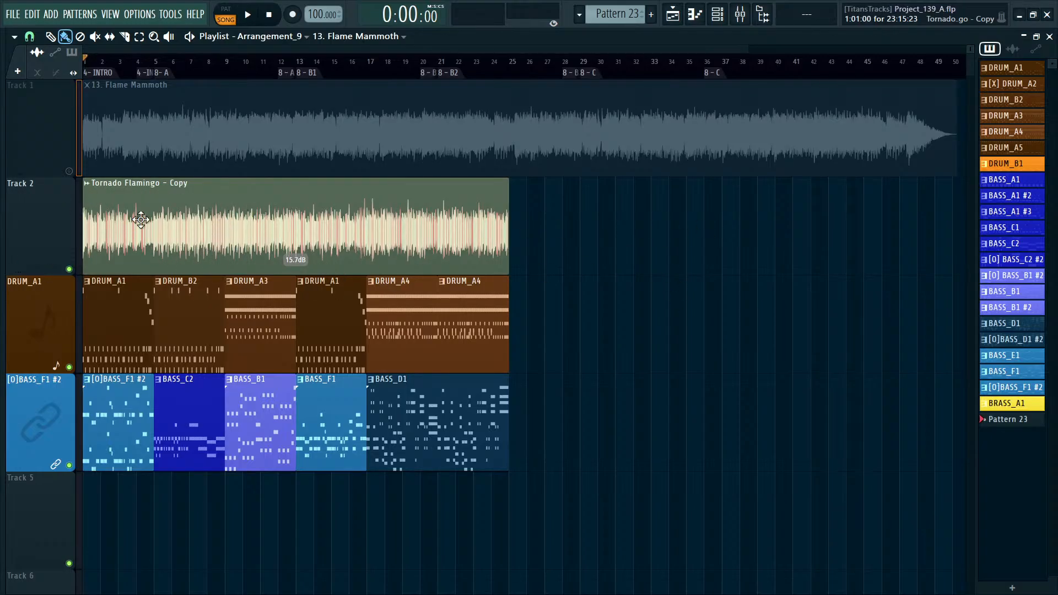
Solo the Tornado Flamingo track, raise its channel volume in the channel rack and listen to it from the start.
right_click(70, 269)
key(F6)
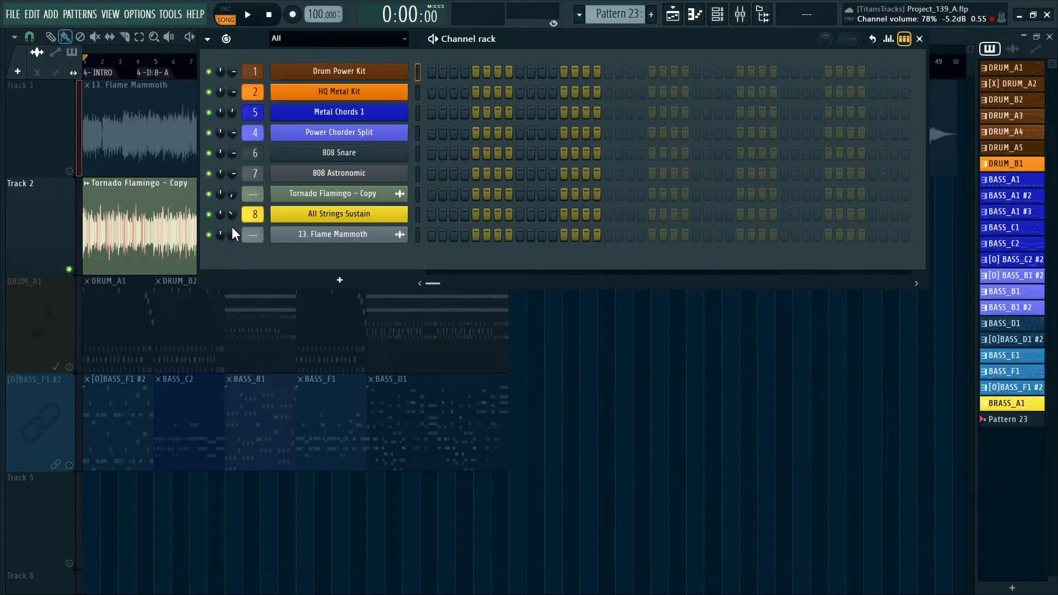
drag(232, 194, 232, 166)
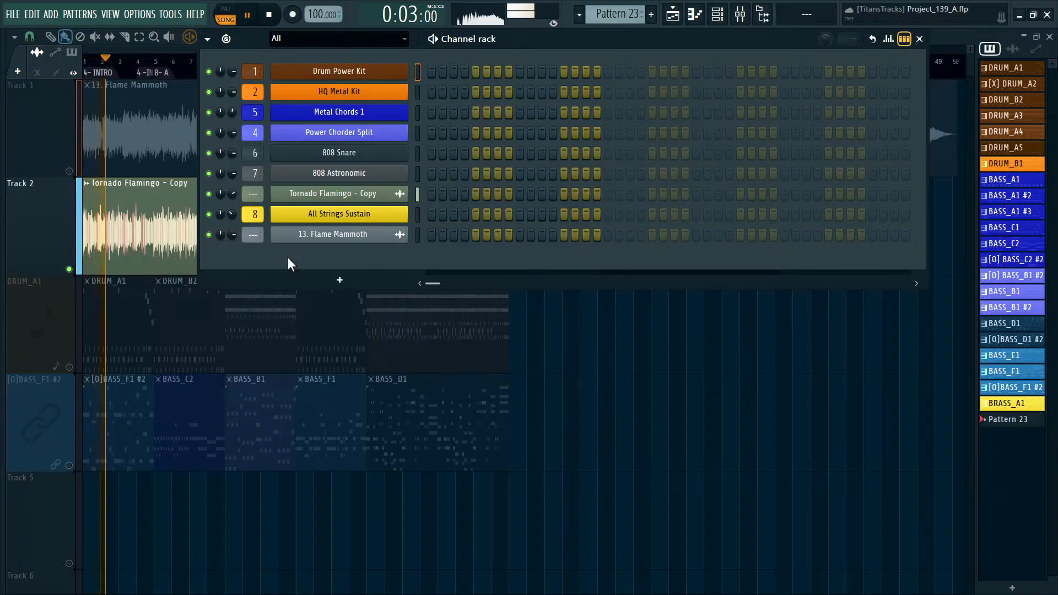
key(F6)
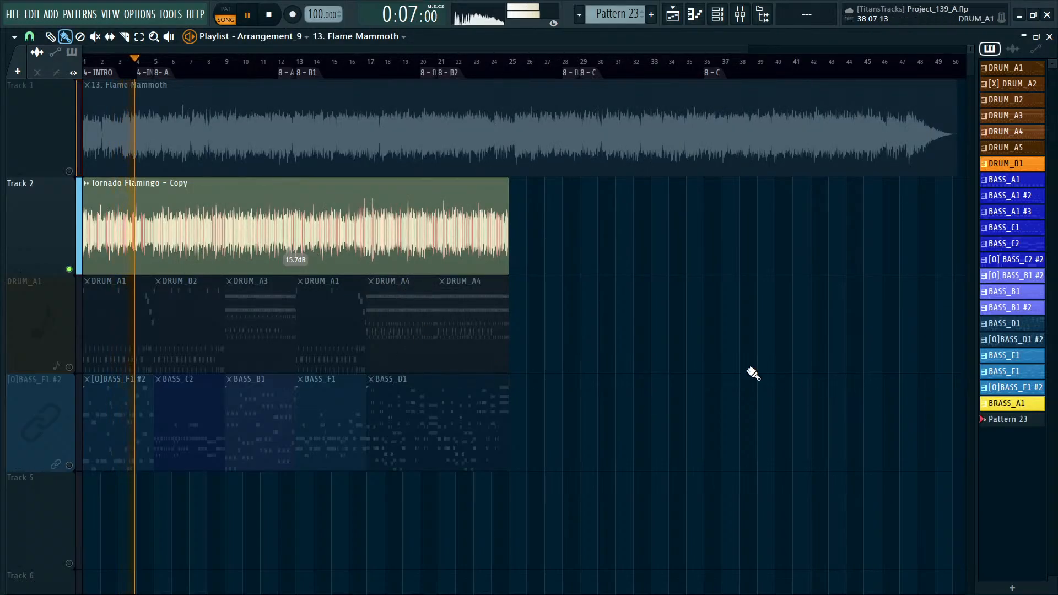
drag(104, 224, 424, 231)
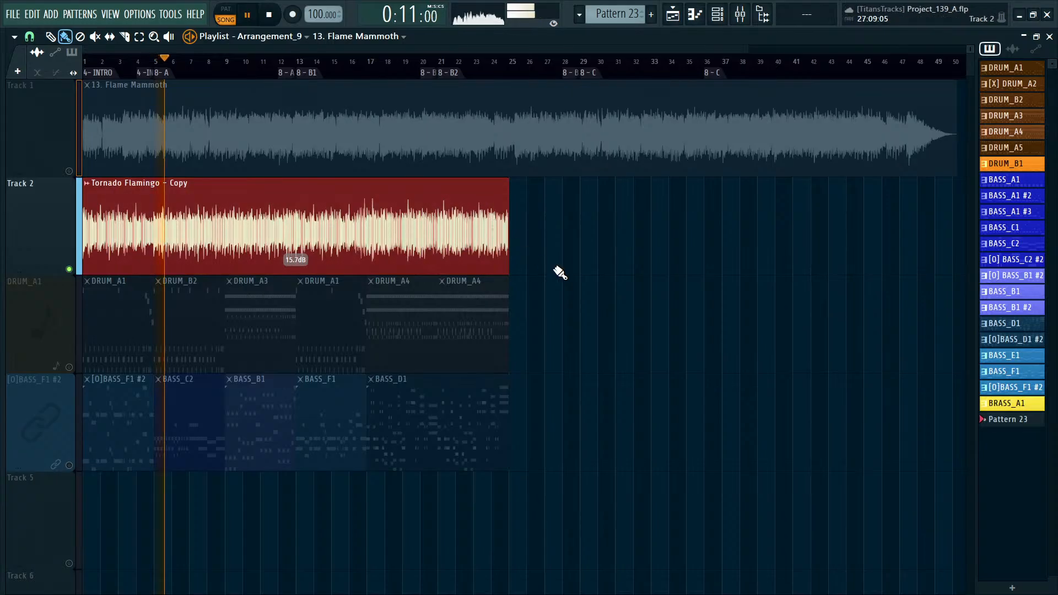
ctrl+click(557, 268)
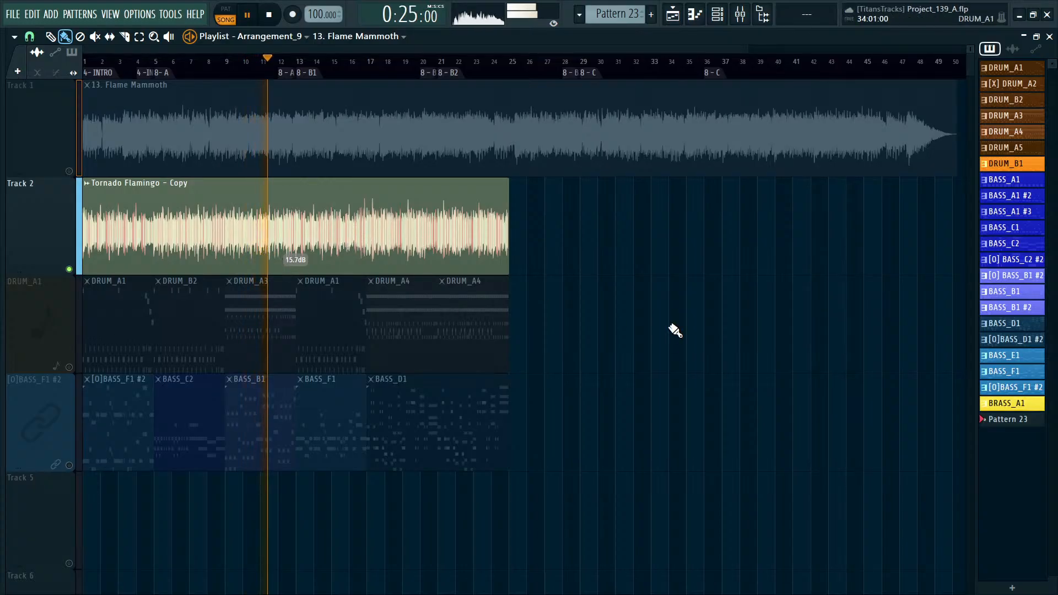
Select the drum and bass clips at bars 1 to 5 and at bars 13 to 17.
scroll(276, 338, up, 2)
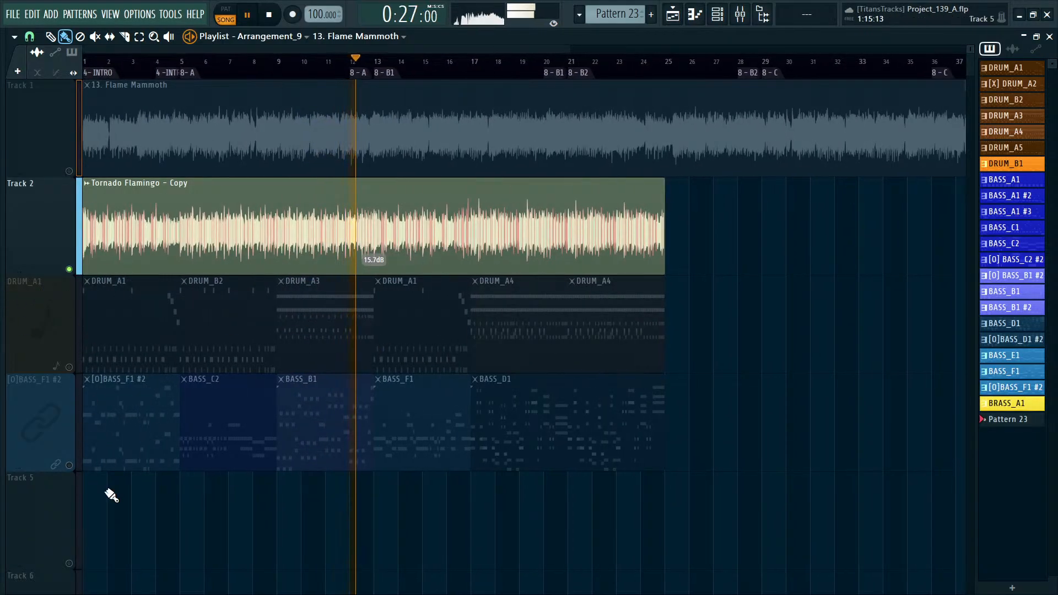
drag(148, 568, 107, 279)
drag(419, 494, 394, 359)
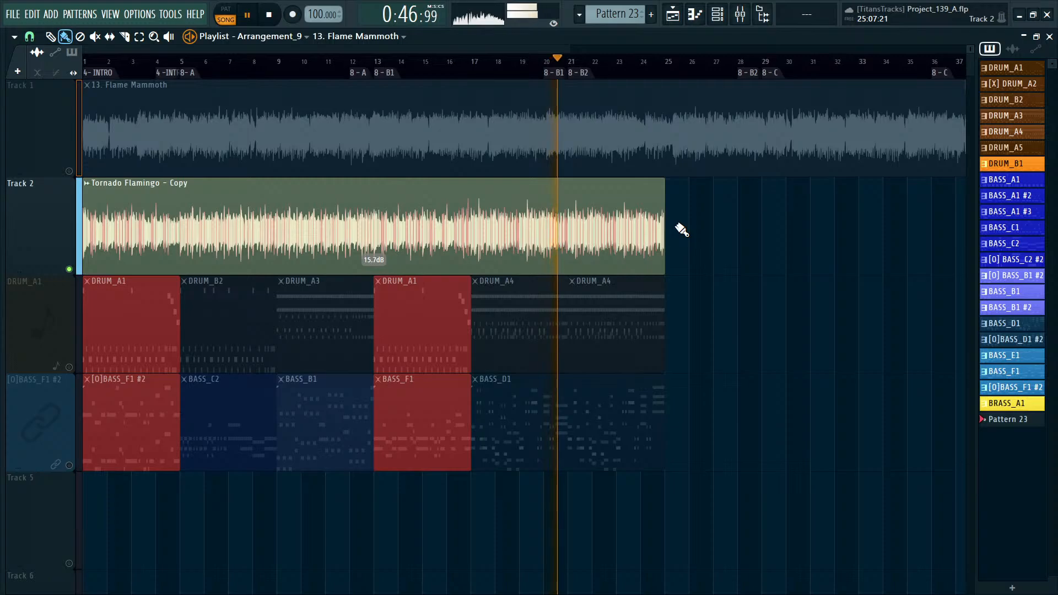
Stop playback and lower the Tornado Flamingo - Copy channel's volume in the channel rack.
key(space)
key(F6)
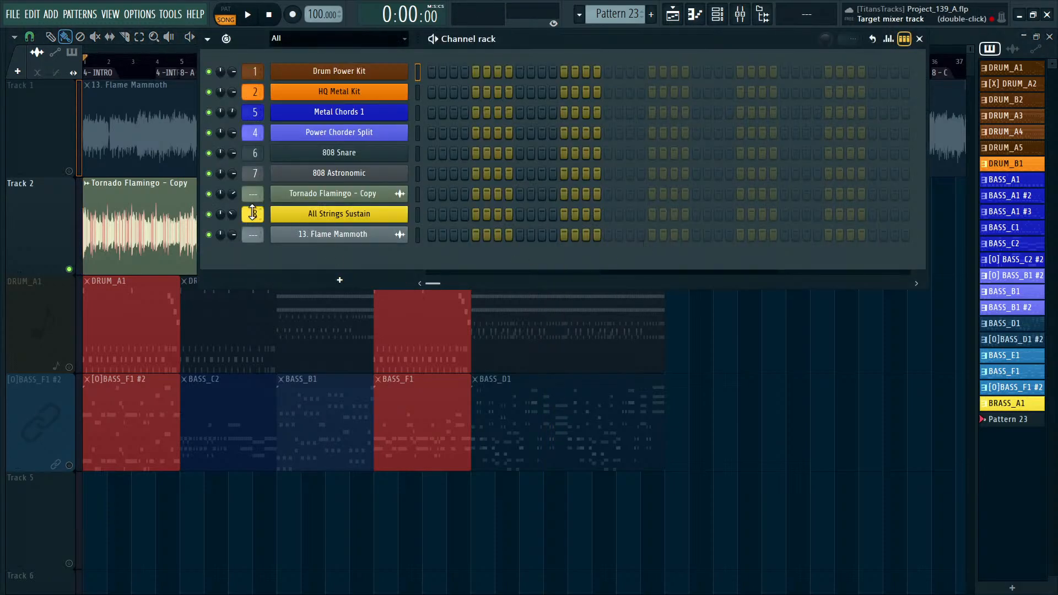
mouse_move(233, 200)
mouse_down()
mouse_move(234, 237)
mouse_move(235, 202)
mouse_up()
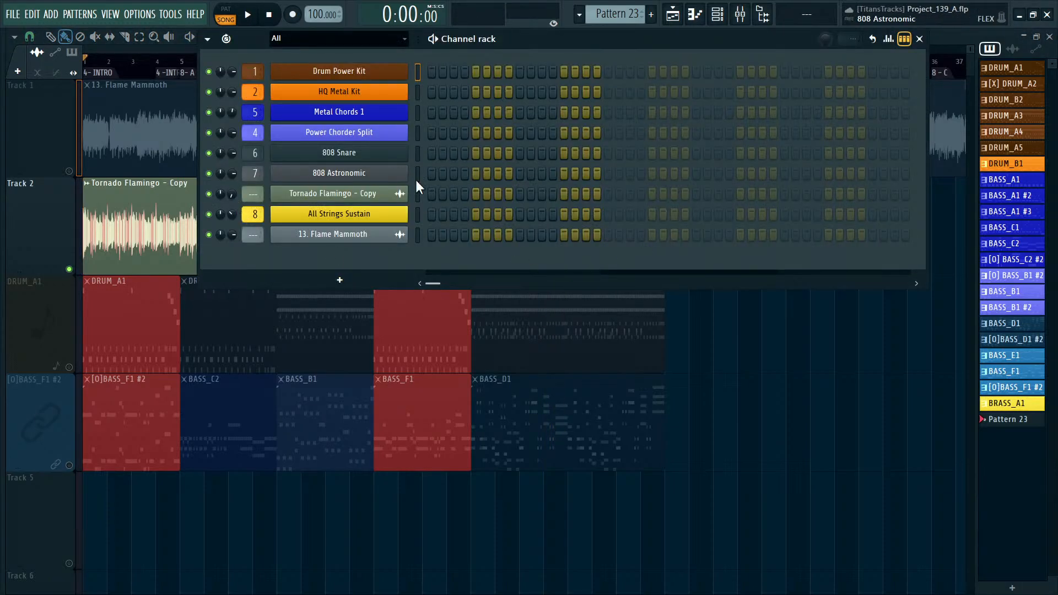
key(F6)
Deselect the clips, mute the Tornado Flamingo track and unmute the drum and bass tracks.
ctrl+click(754, 240)
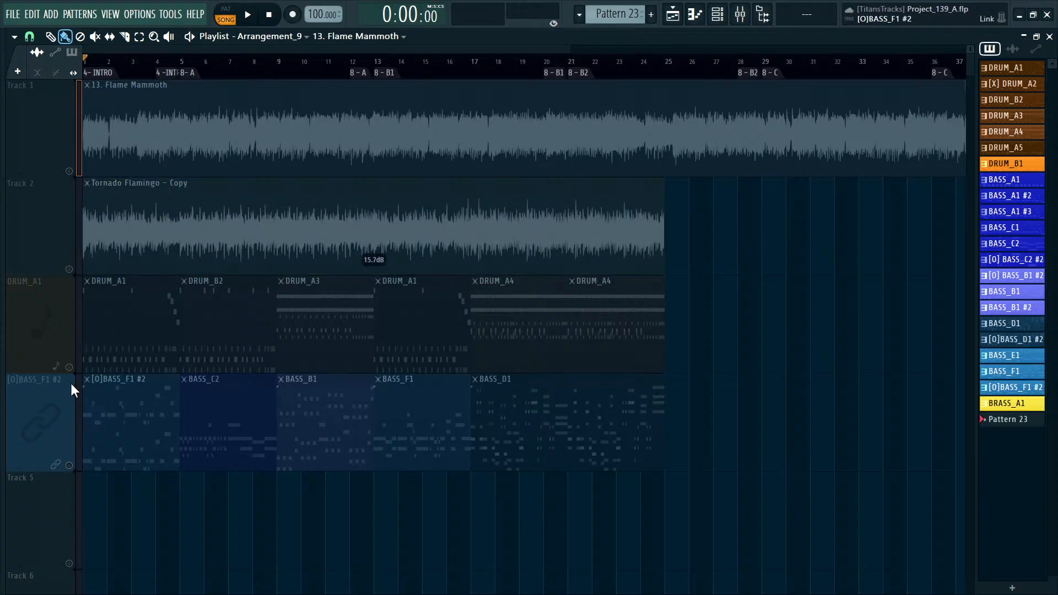
click(68, 368)
click(69, 465)
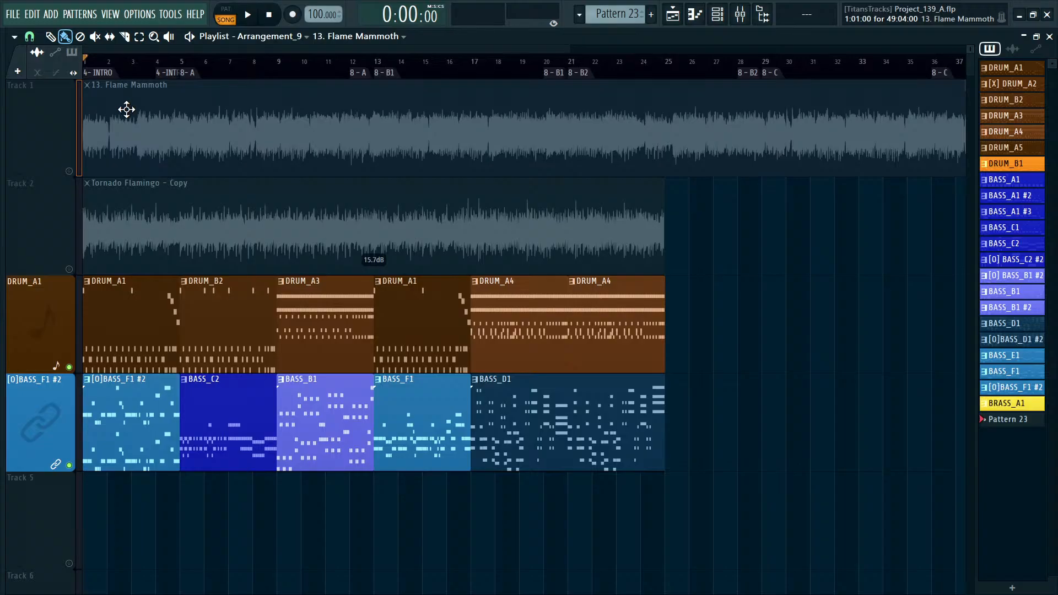
Examine the full length of the Flame Mammoth clip and its section markers, moving the playhead to the last marker at bar 37.
scroll(147, 118, down, 3)
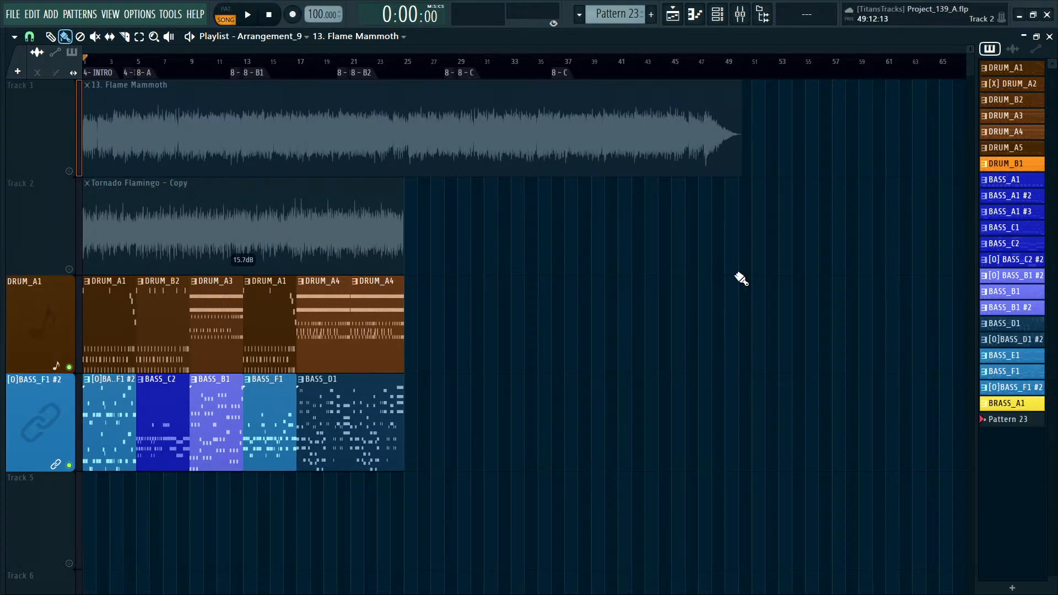
drag(803, 126, 16, 83)
key(ctrl+d)
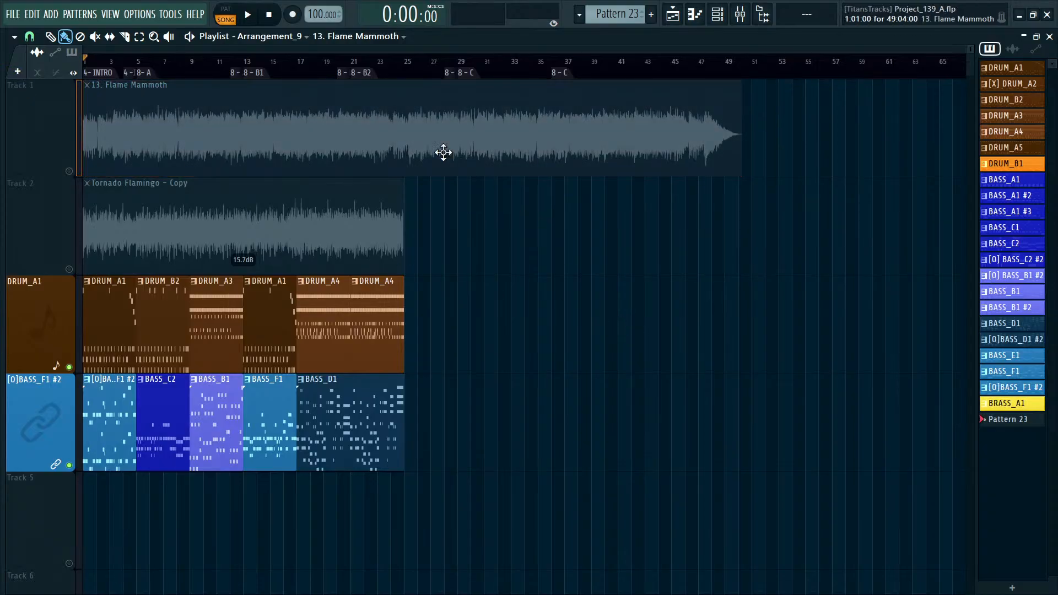
scroll(444, 153, up, 4)
scroll(386, 220, down, 4)
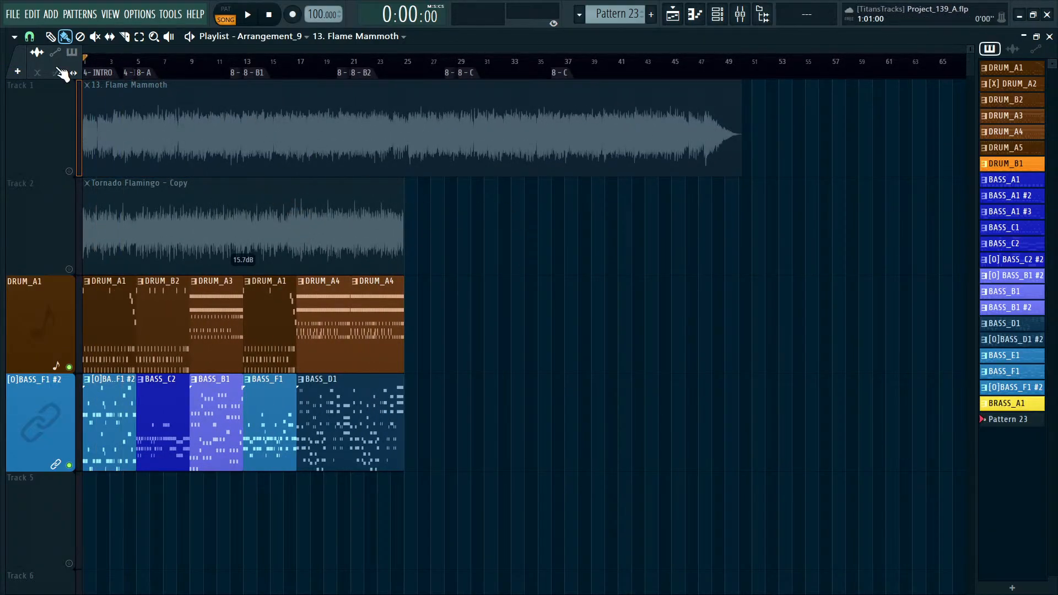
drag(102, 76, 567, 86)
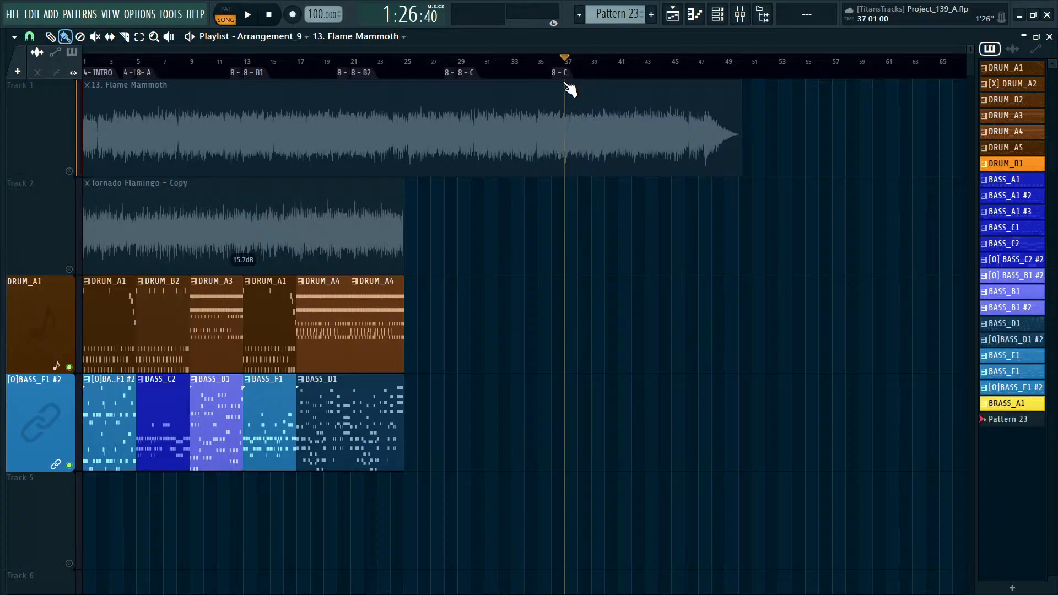
scroll(563, 80, up, 2)
scroll(567, 74, down, 2)
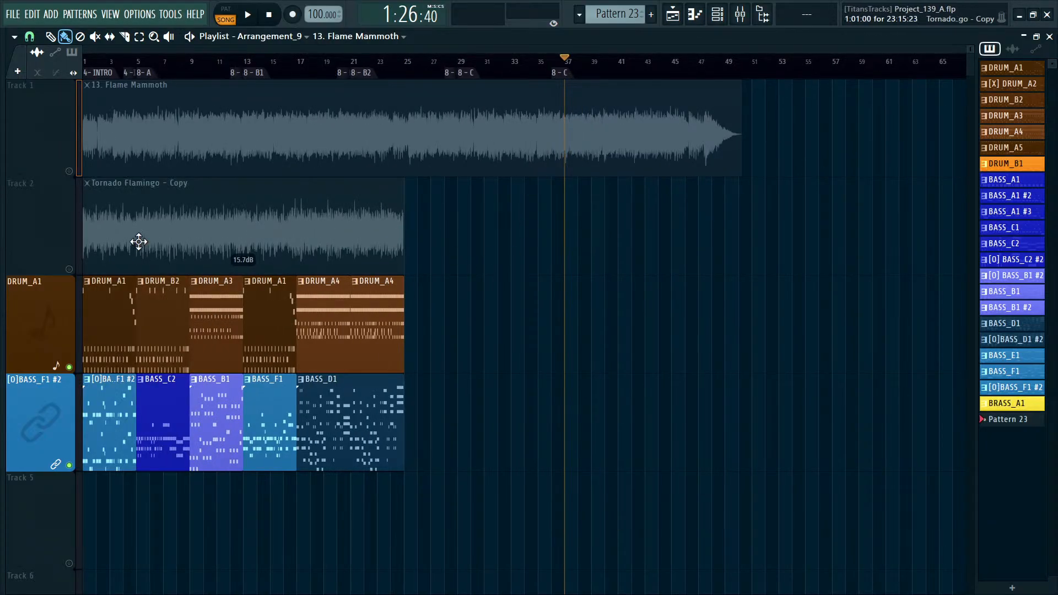
Make DRUM_A1 the active pattern and clone the current arrangement to continue in the copy.
click(141, 215)
mouse_move(175, 219)
mouse_down()
mouse_move(371, 222)
mouse_move(178, 214)
mouse_up()
scroll(511, 215, up, 1)
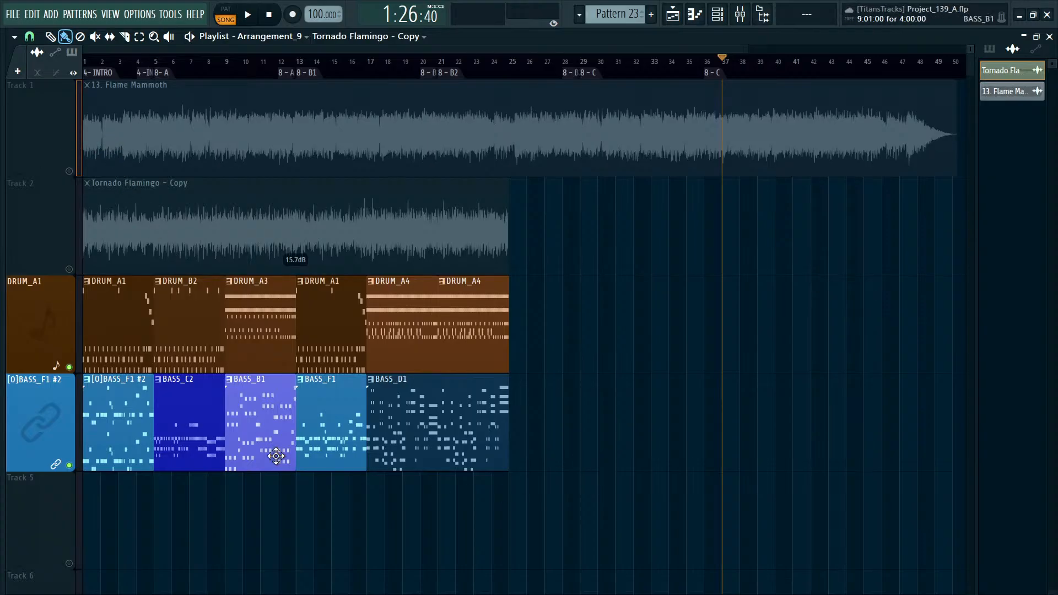
click(97, 343)
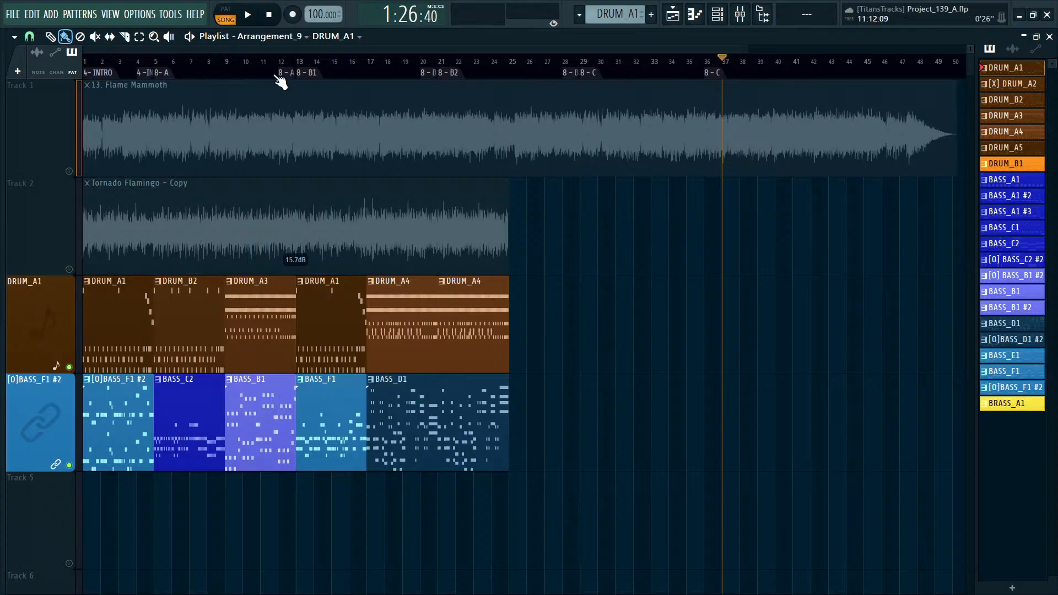
click(269, 177)
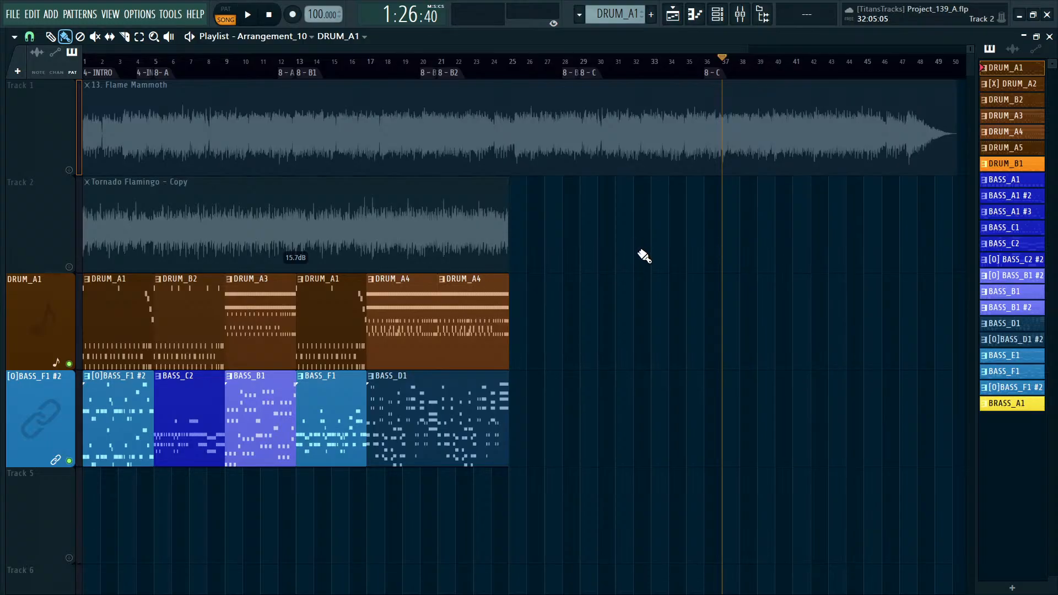
Play the drum and bass patterns from the start until past bar 13 and stop playback.
scroll(643, 256, down, 1)
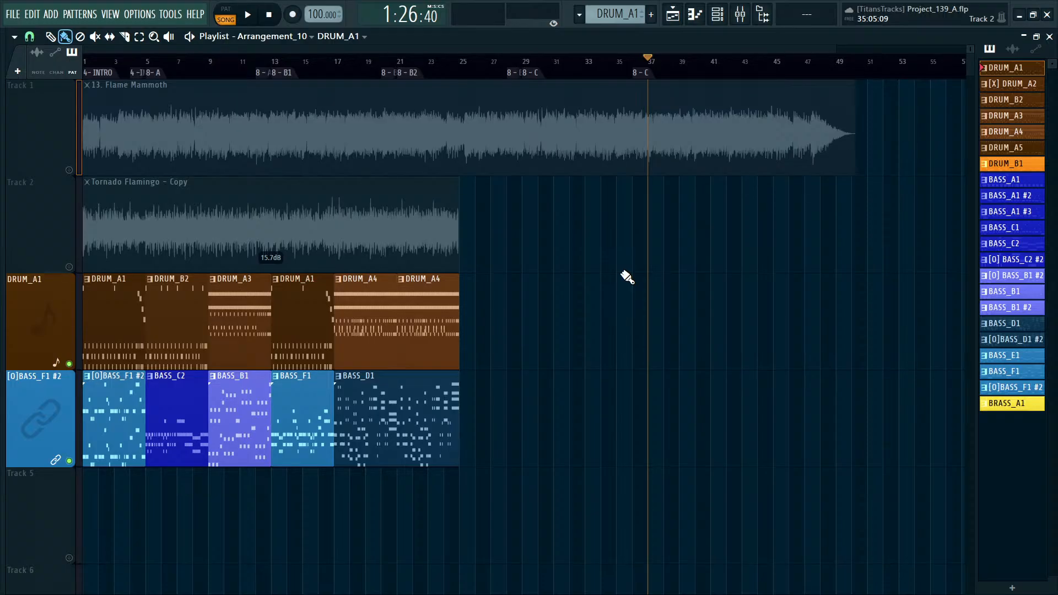
click(445, 69)
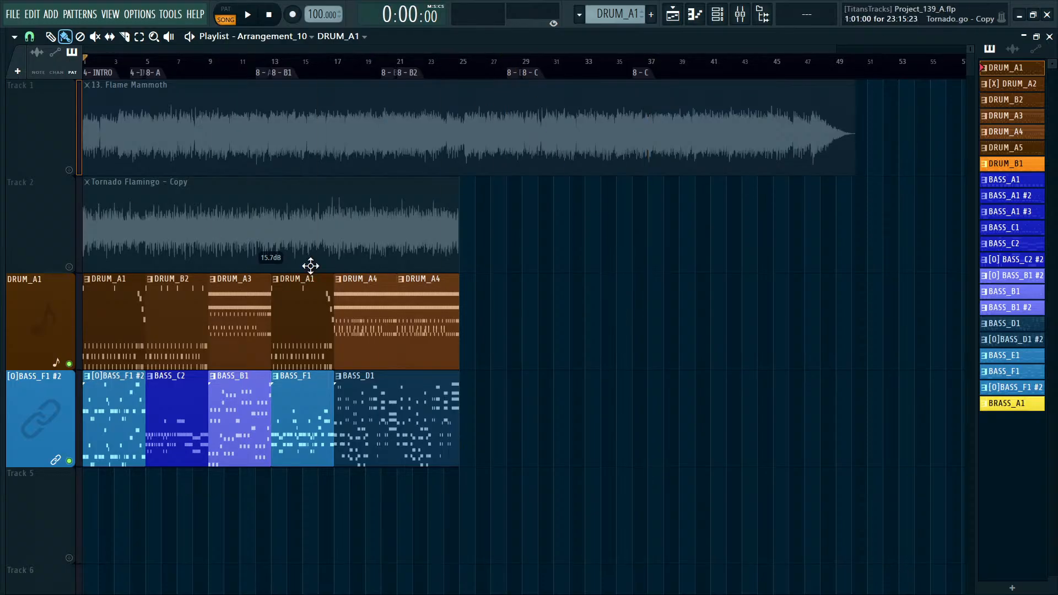
key(space)
scroll(550, 266, down, 1)
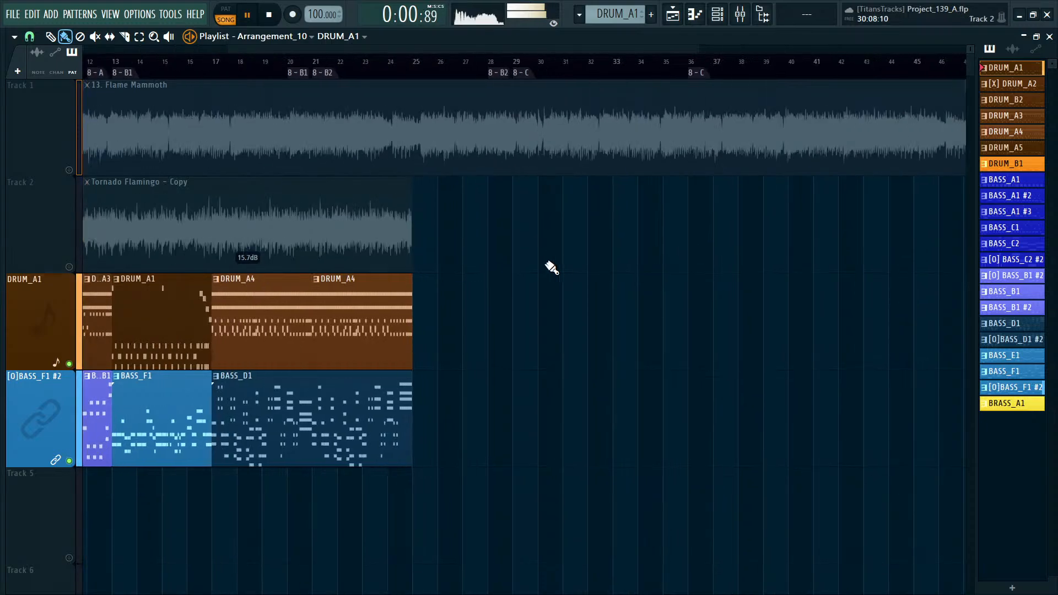
scroll(570, 265, up, 2)
scroll(211, 386, up, 4)
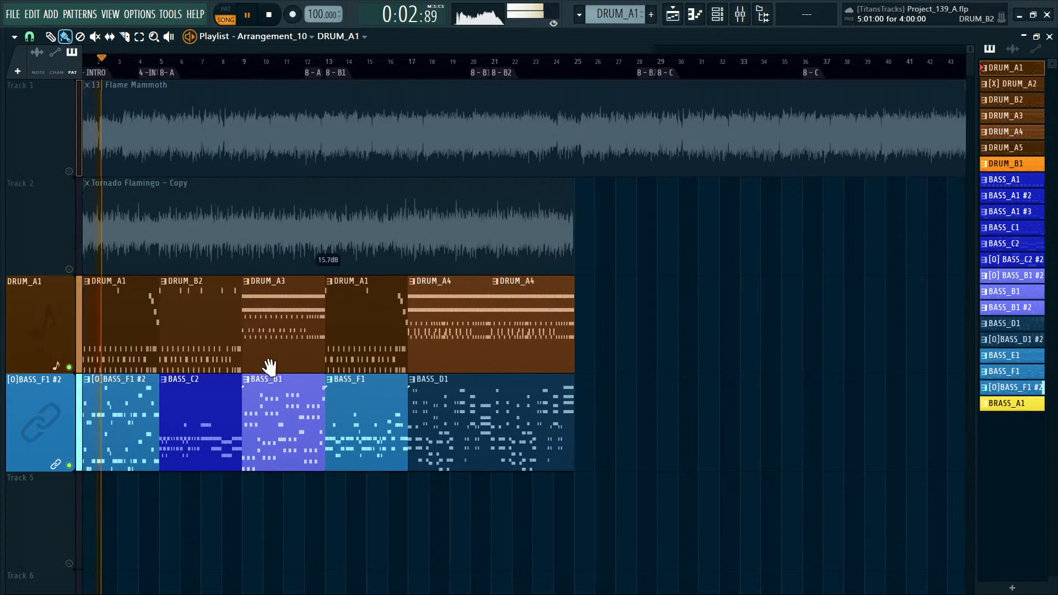
drag(253, 357, 586, 312)
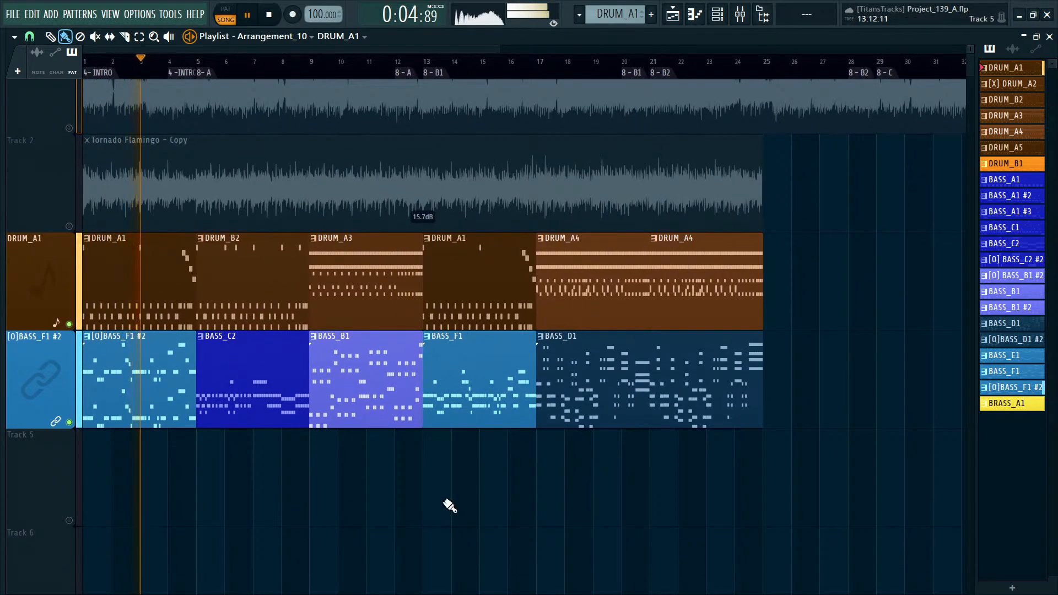
scroll(445, 502, down, 1)
scroll(445, 503, up, 2)
scroll(445, 503, down, 1)
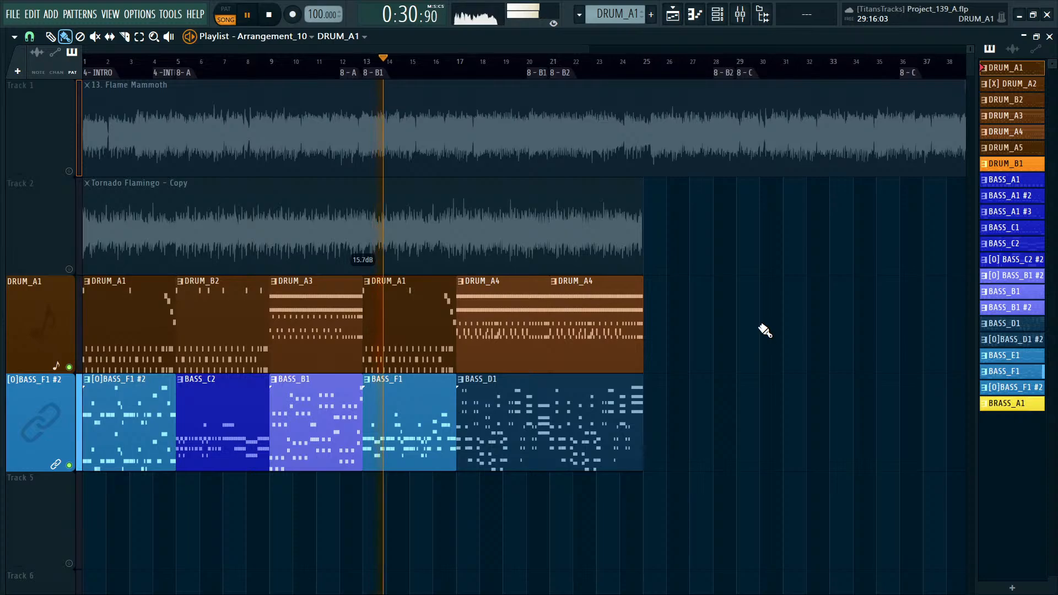
key(space)
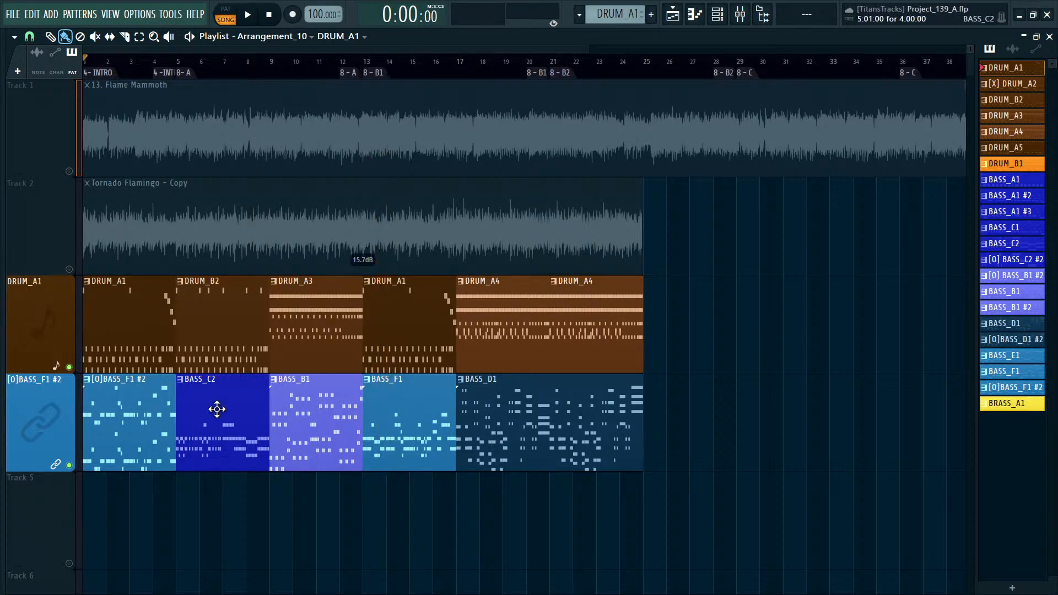
Move all drum and bass clips four bars later so they start at bar 5, and deselect them.
drag(148, 504, 639, 379)
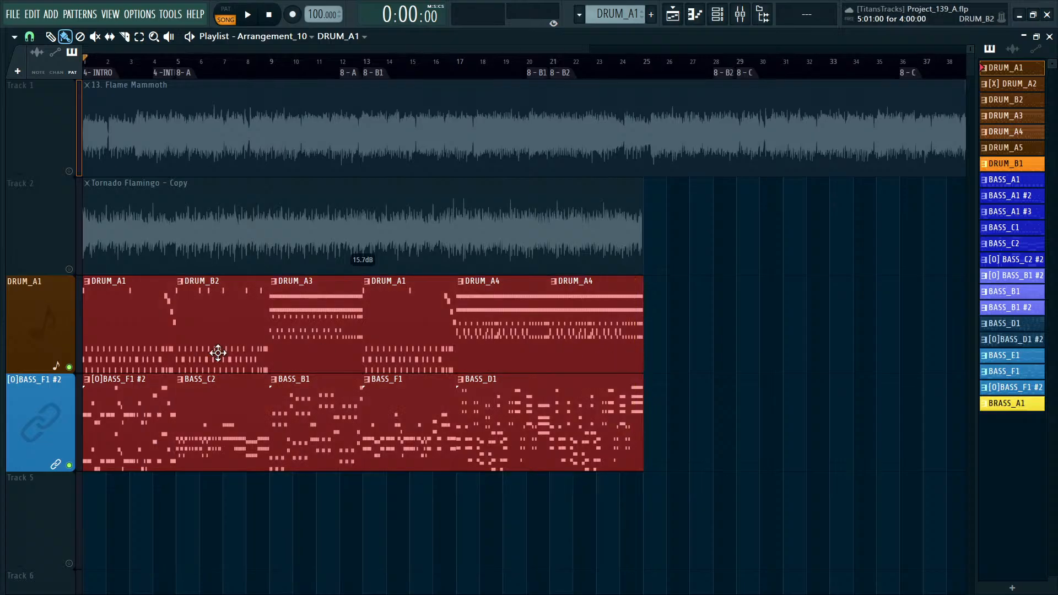
drag(133, 329, 222, 331)
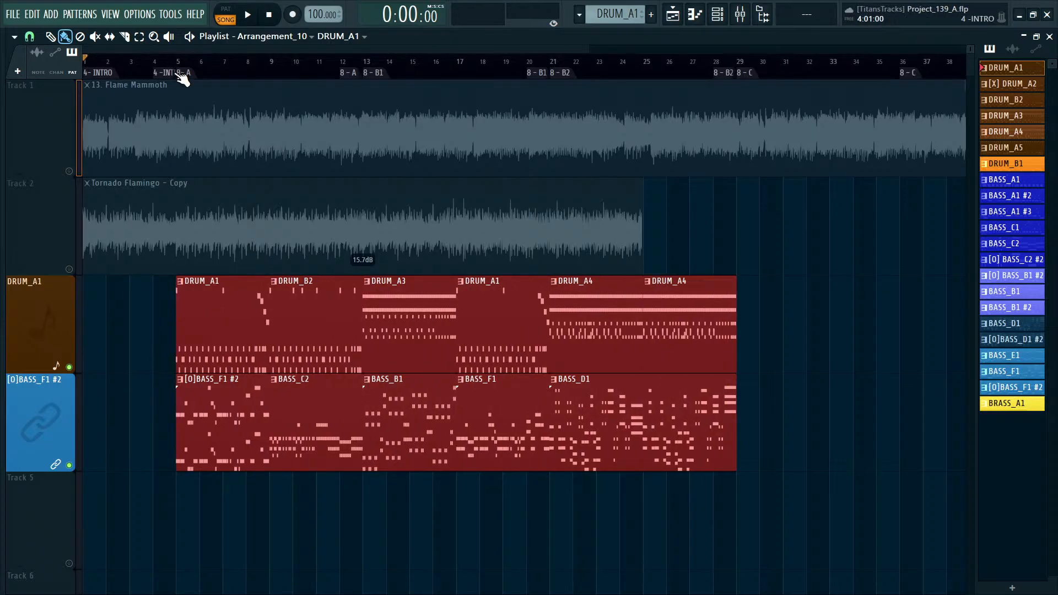
ctrl+click(138, 385)
Select the drum and bass clips at bars 5 and 17, switch the selection to the remaining sections, and deselect everything.
drag(207, 570, 173, 291)
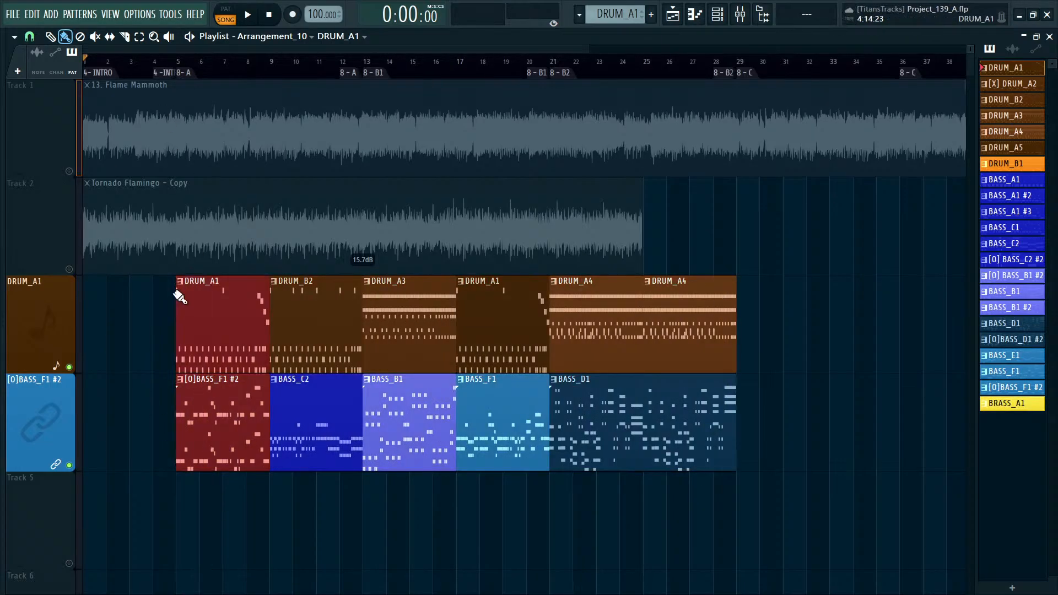
drag(506, 563, 514, 371)
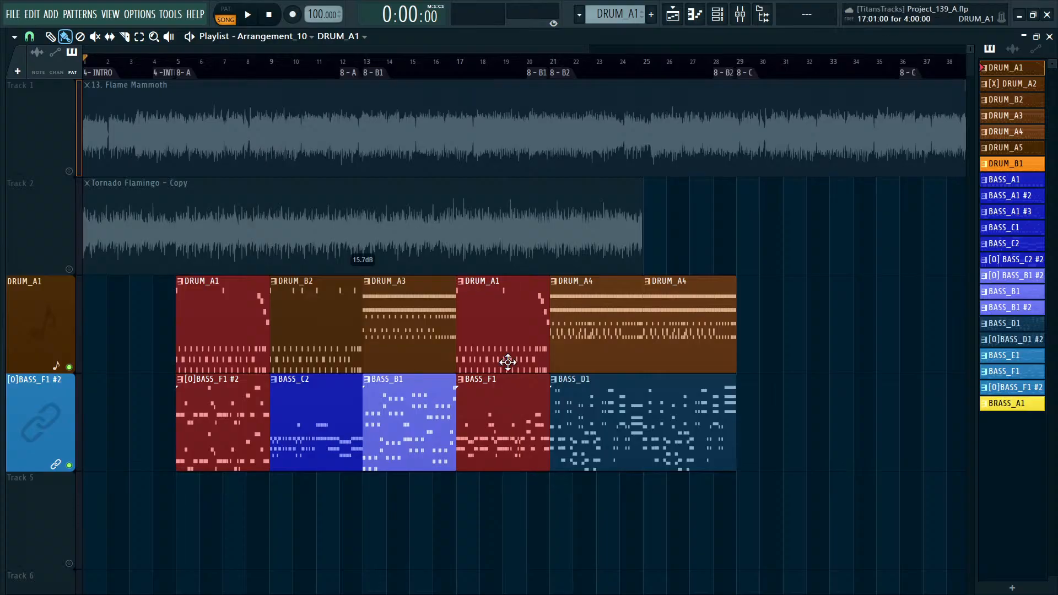
ctrl+click(419, 493)
drag(411, 515, 334, 333)
drag(715, 521, 617, 317)
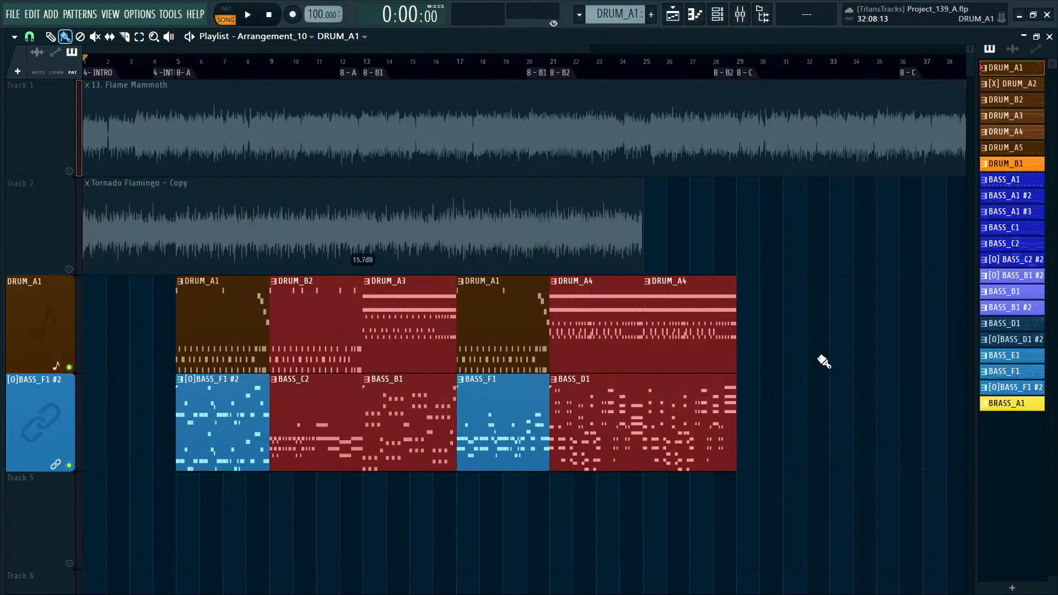
ctrl+click(822, 360)
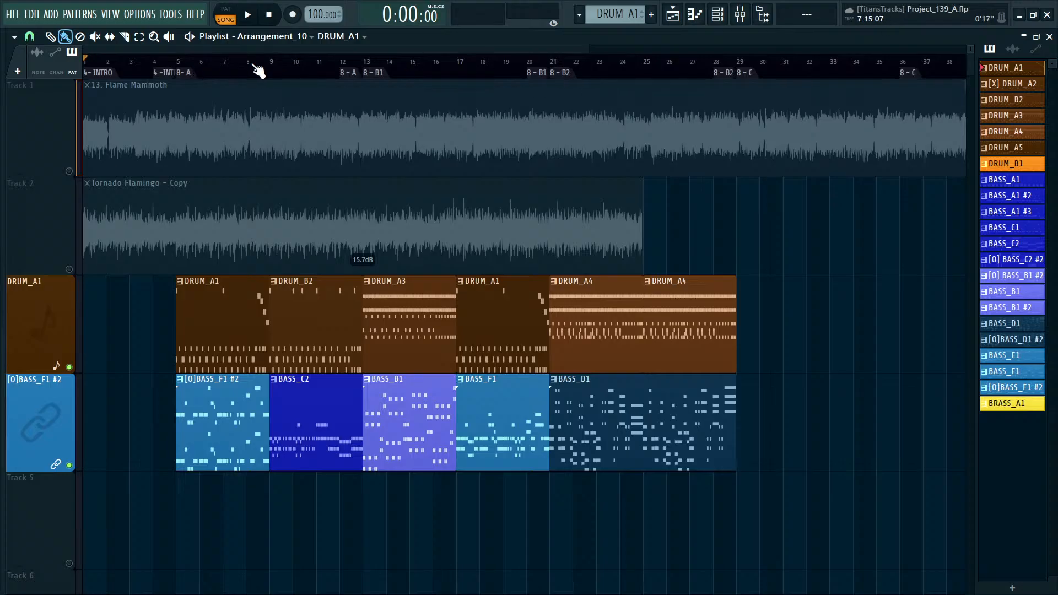
Select all drum and bass clips, leaving out the audio clips, and move them back to start at bar 1.
drag(254, 568, 236, 346)
key(ctrl+a)
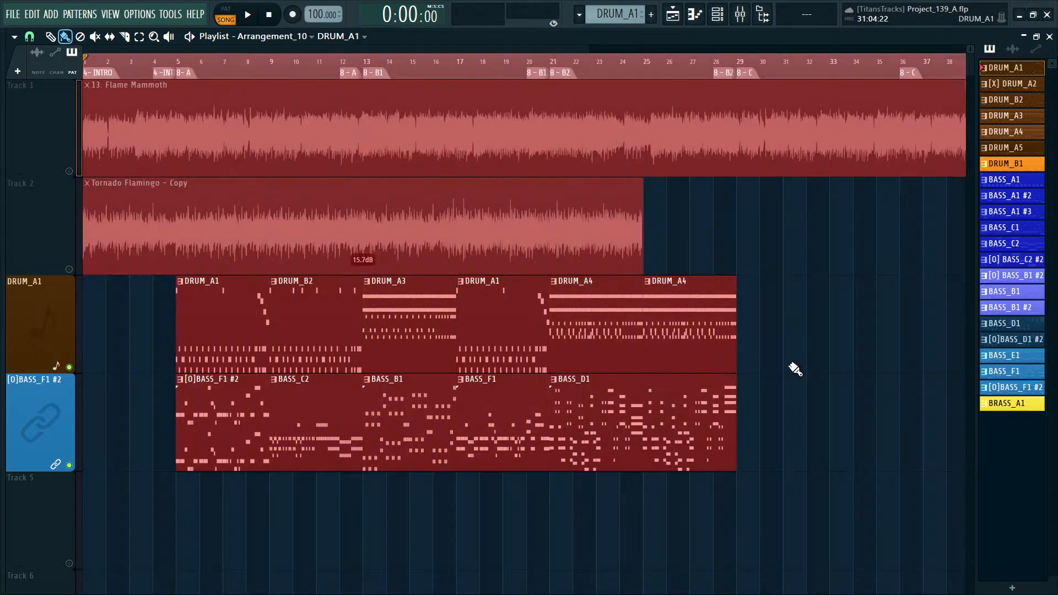
ctrl+click(786, 361)
drag(504, 441, 448, 451)
ctrl+click(488, 508)
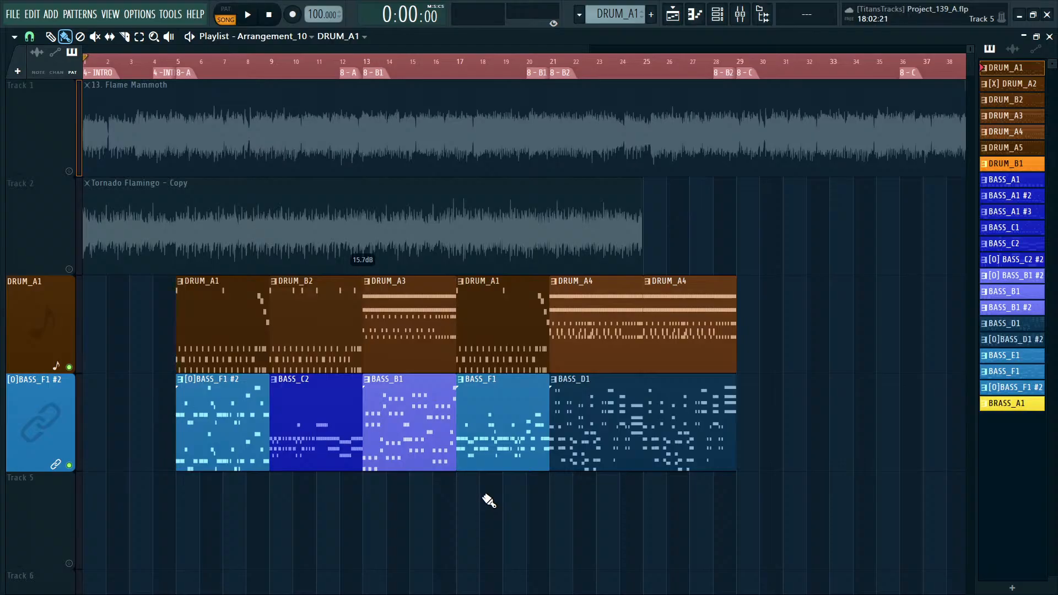
drag(264, 394, 259, 386)
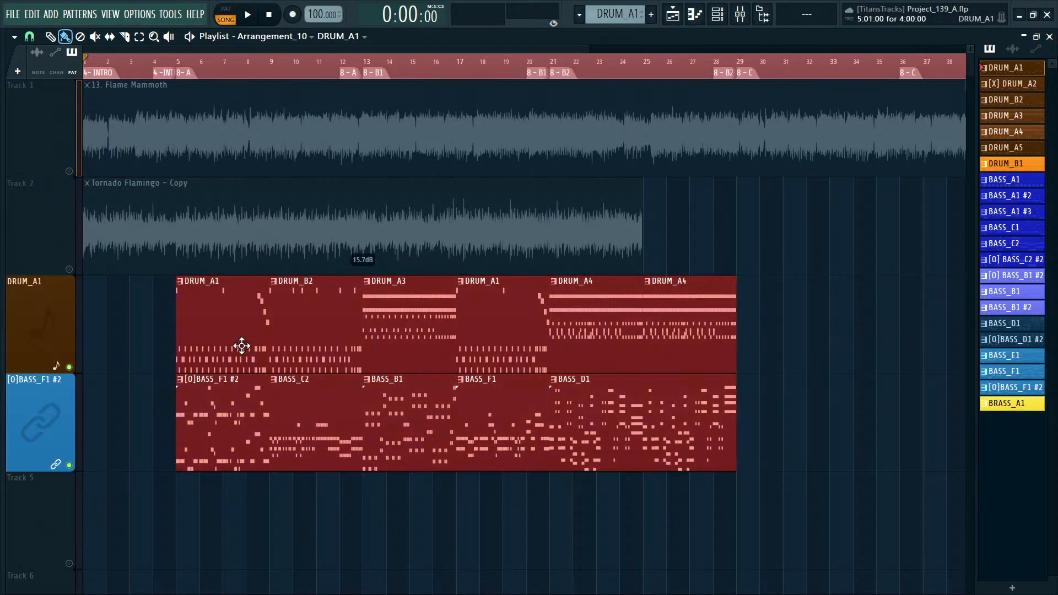
drag(207, 312, 114, 312)
click(677, 364)
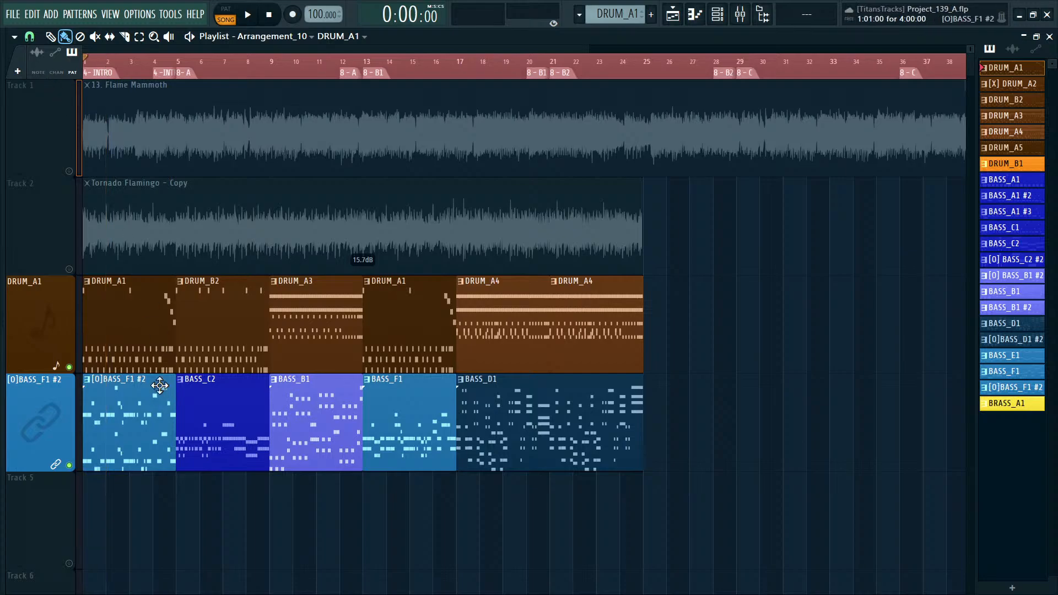
Select the drum and bass clips at bar 1, play their opening briefly, and deselect them.
click(149, 322)
key(space)
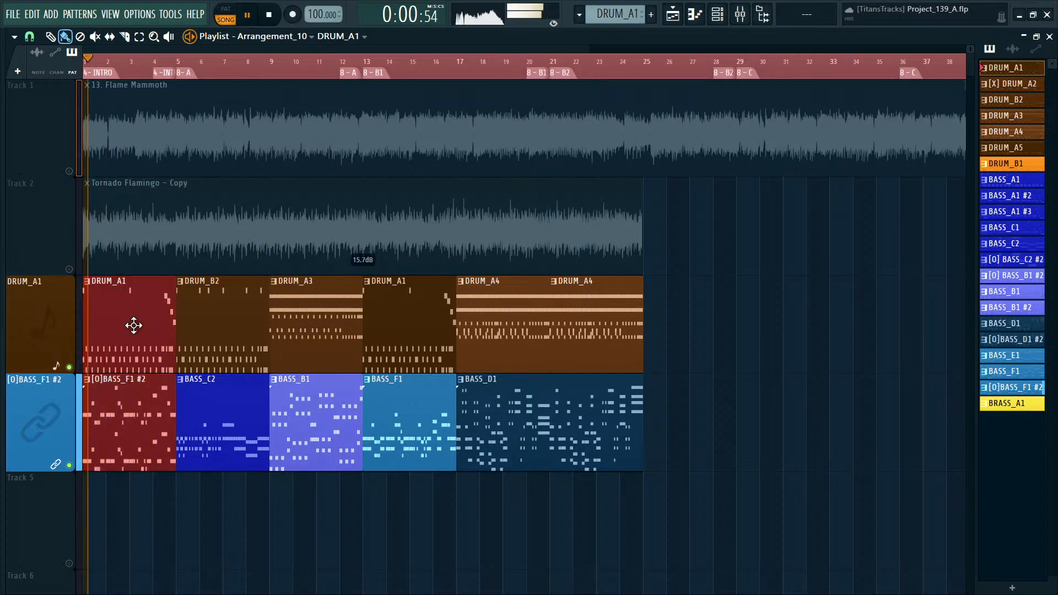
key(space)
click(736, 323)
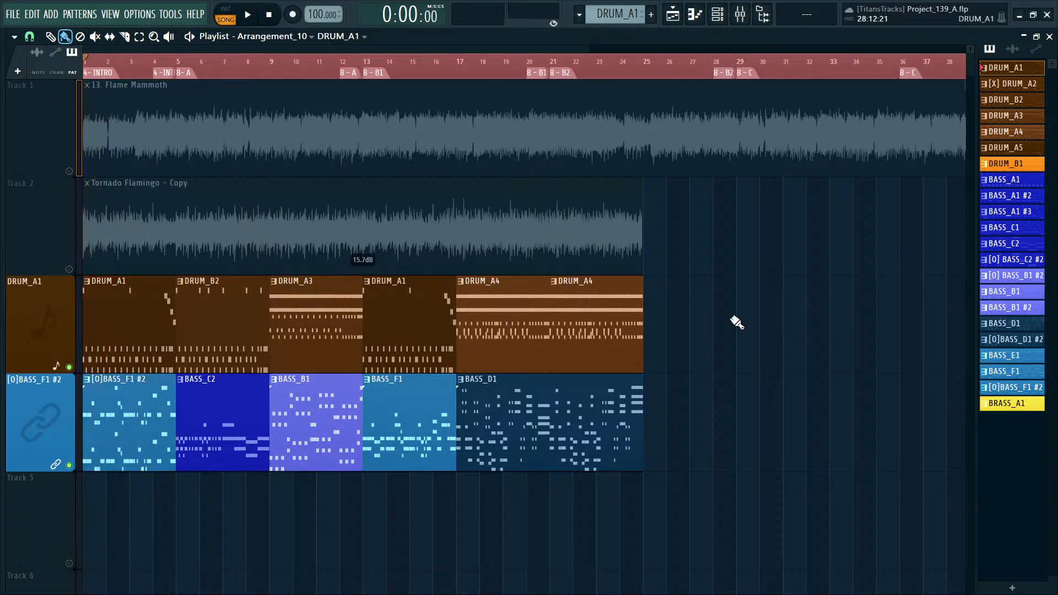
Select the timeline from bar 1 to 25 as a loop, play it across the loop point from about bar 22, and stop.
ctrl+click(627, 68)
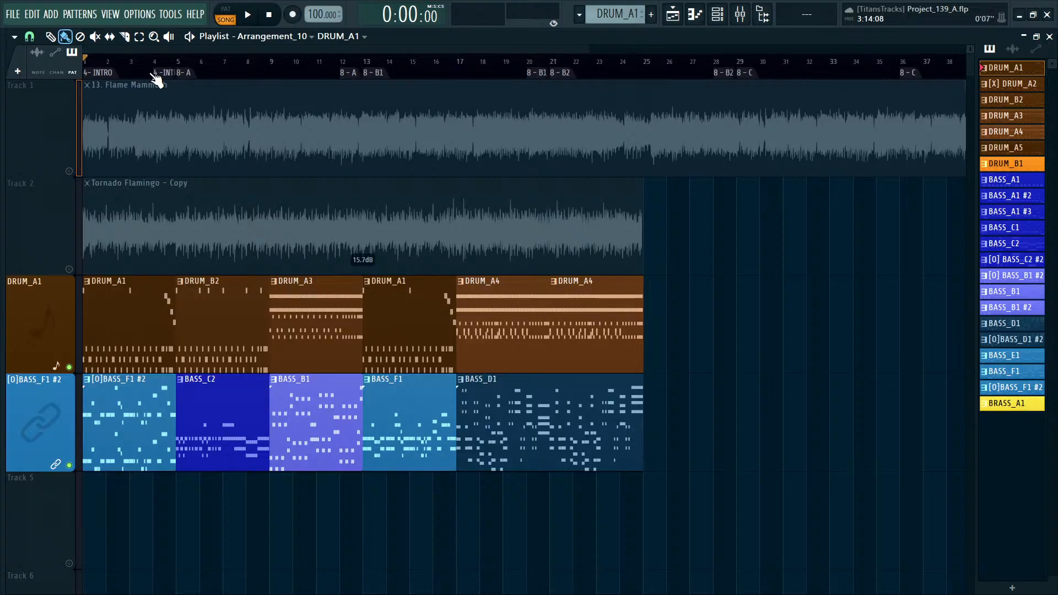
drag(96, 71, 656, 99)
click(711, 202)
key(space)
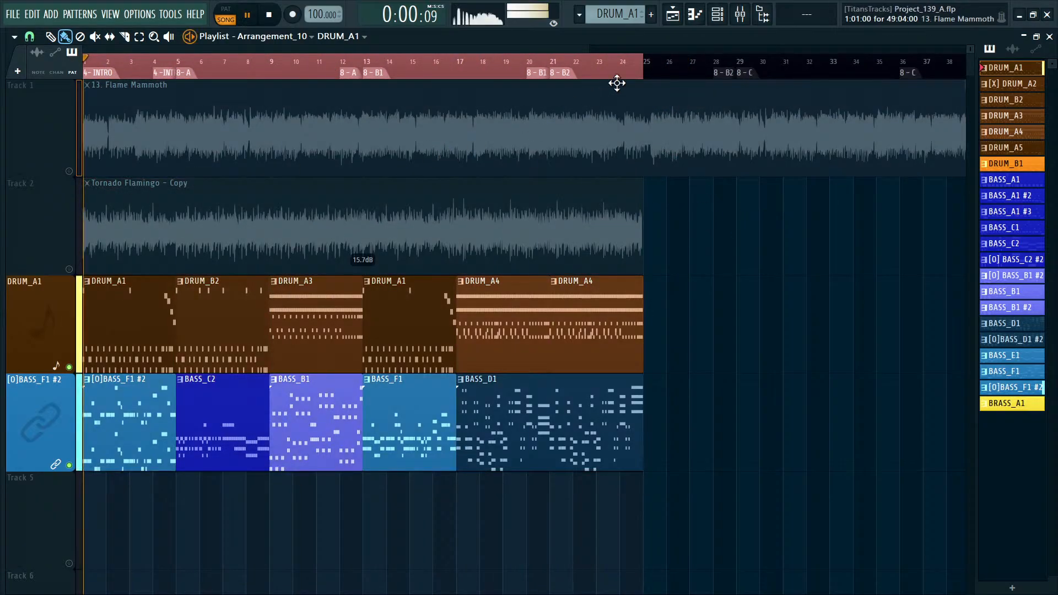
click(588, 66)
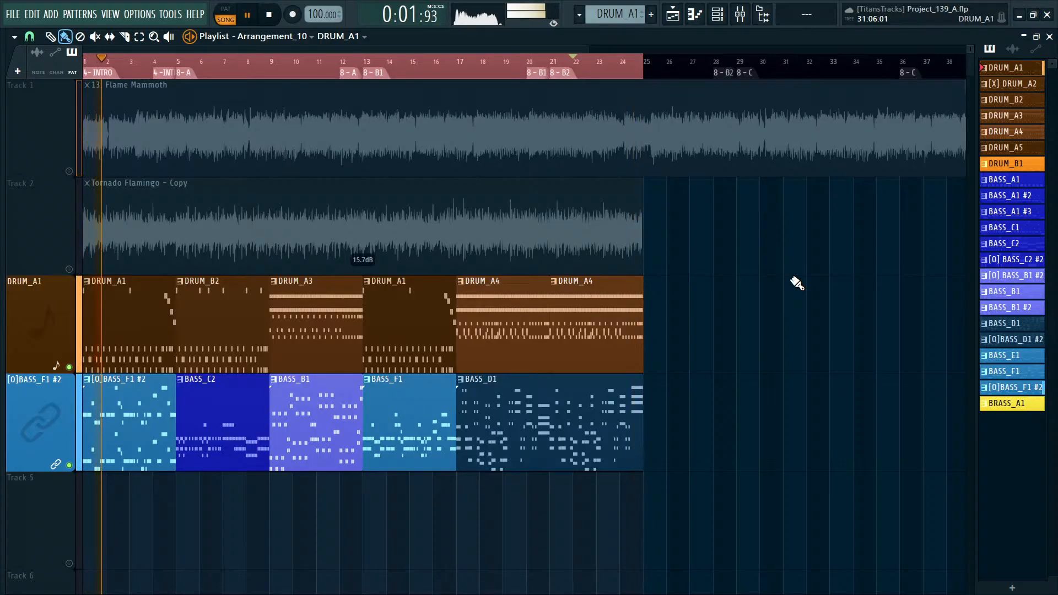
key(space)
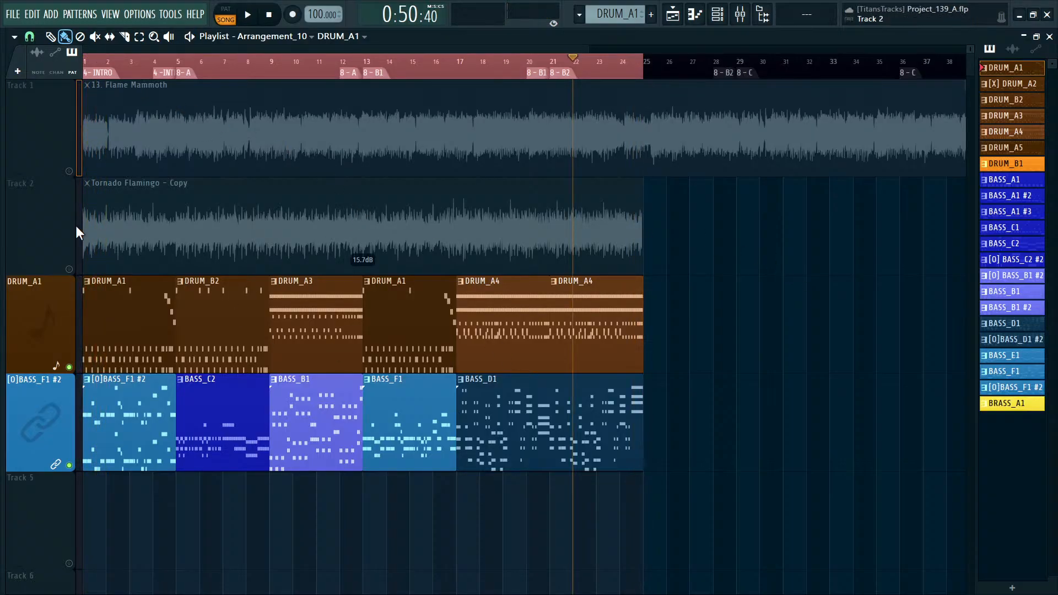
Clear the timeline loop, select the drum and bass clips at bar 1, and deselect them.
click(564, 70)
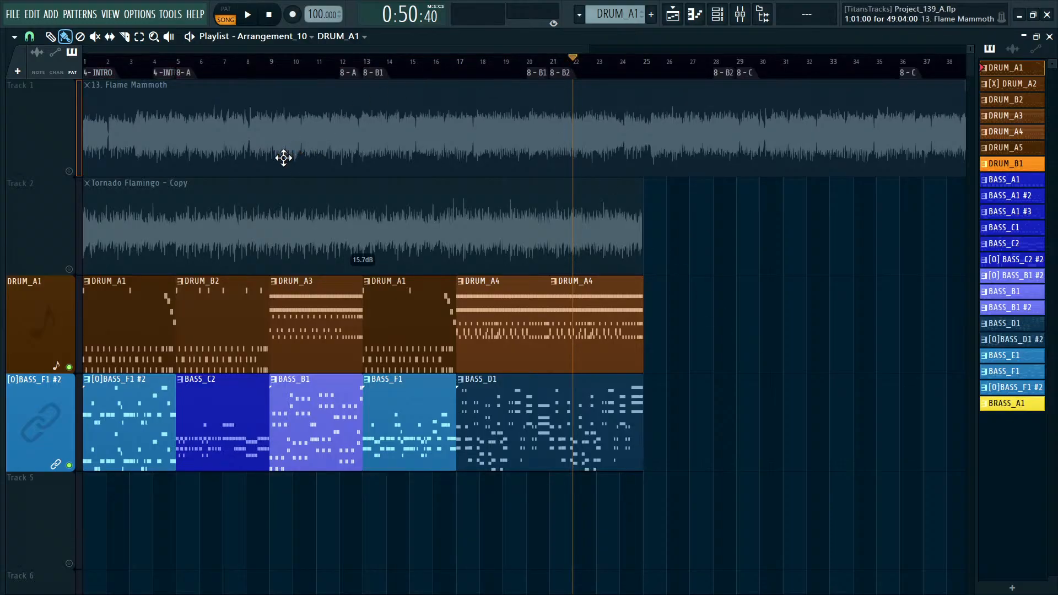
drag(142, 485, 121, 323)
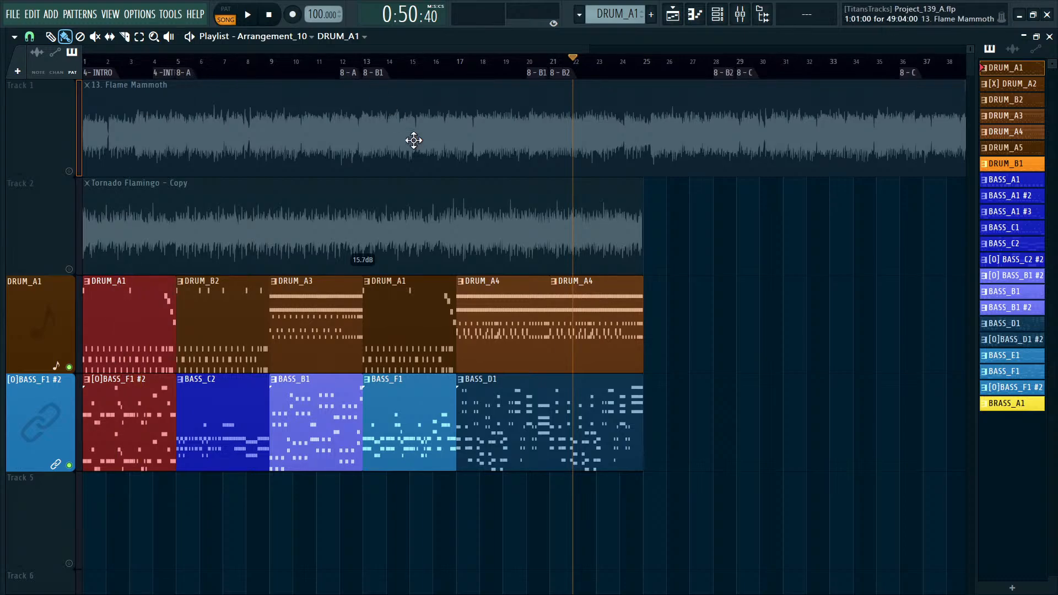
scroll(325, 135, down, 1)
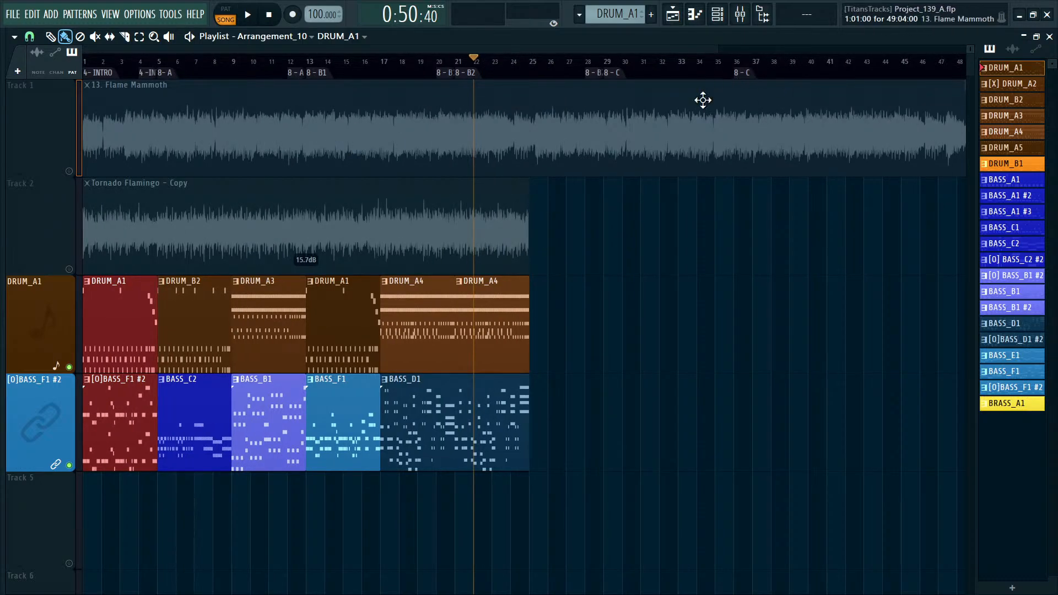
click(627, 482)
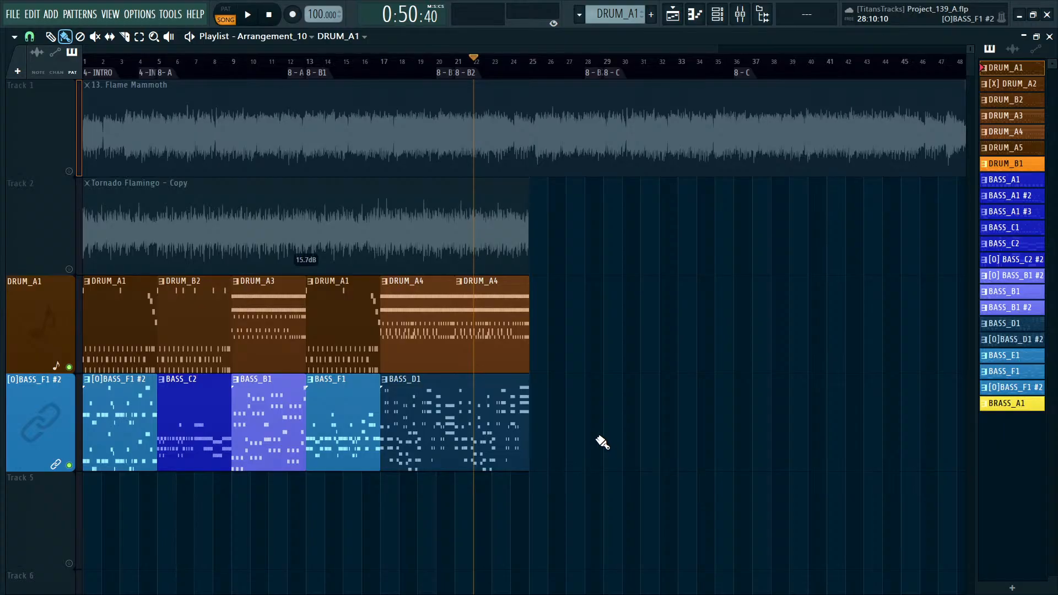
Place the playhead at bar 17, select all drum and bass clips, and deselect them.
click(383, 67)
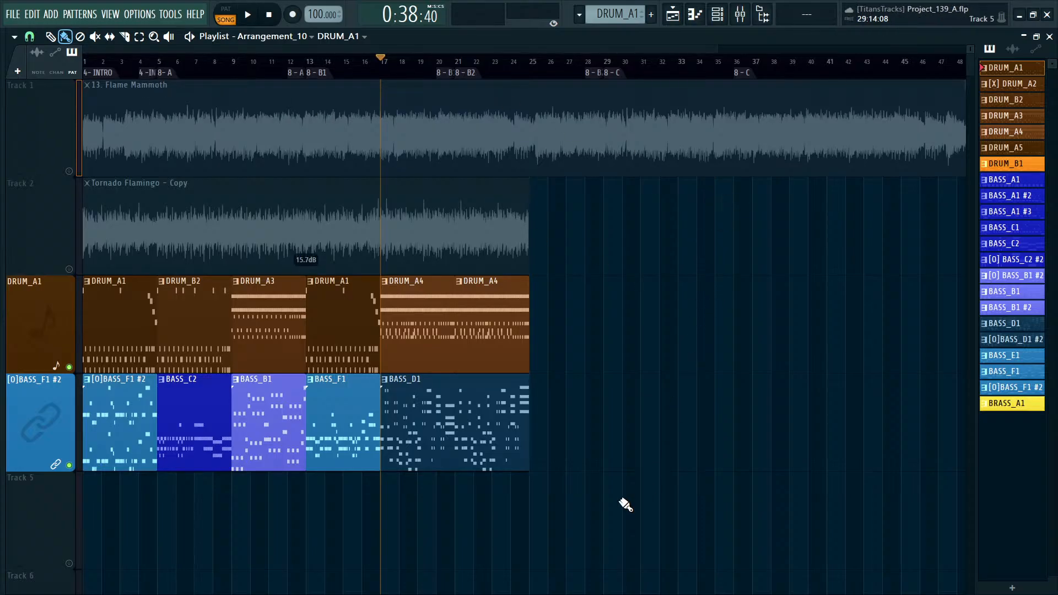
drag(621, 567, 123, 275)
ctrl+click(716, 371)
drag(626, 506, 42, 359)
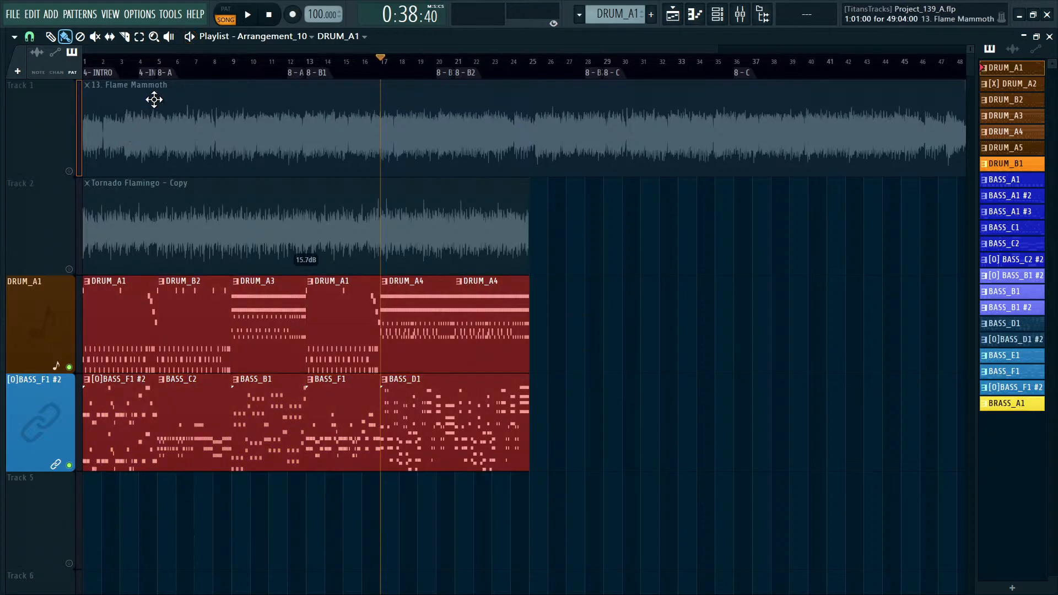
click(656, 305)
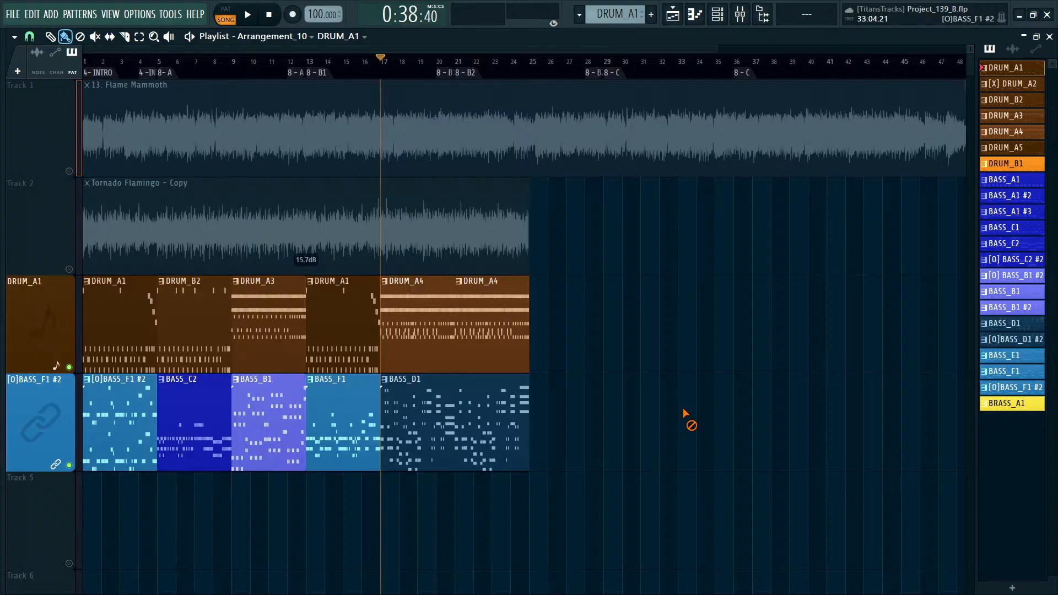
Move all drum and bass clips to start at bar 5, and select bars 5 to 13 on the timeline.
drag(595, 567, 173, 290)
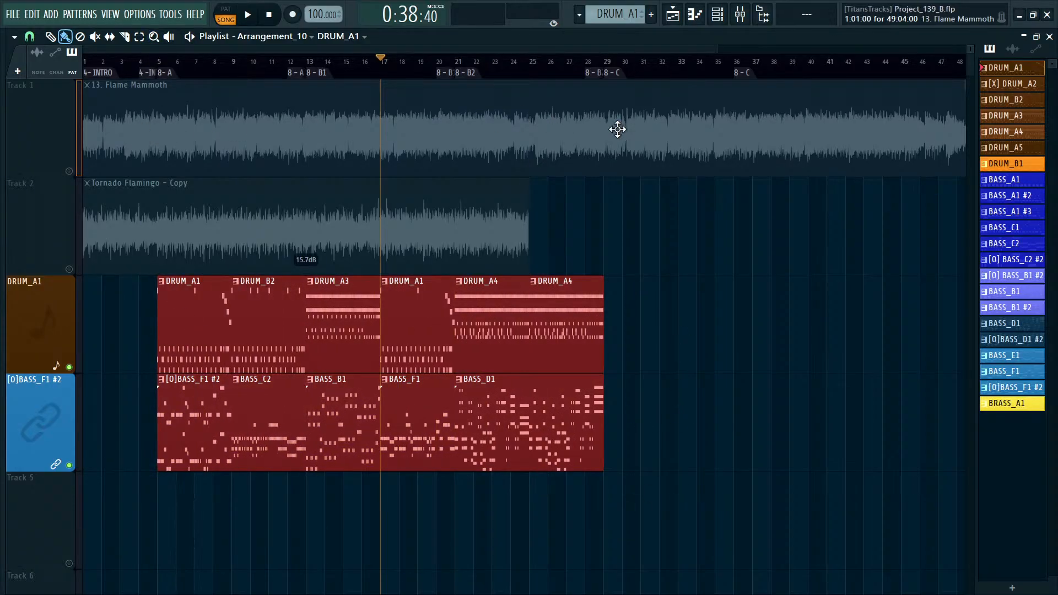
ctrl+click(719, 291)
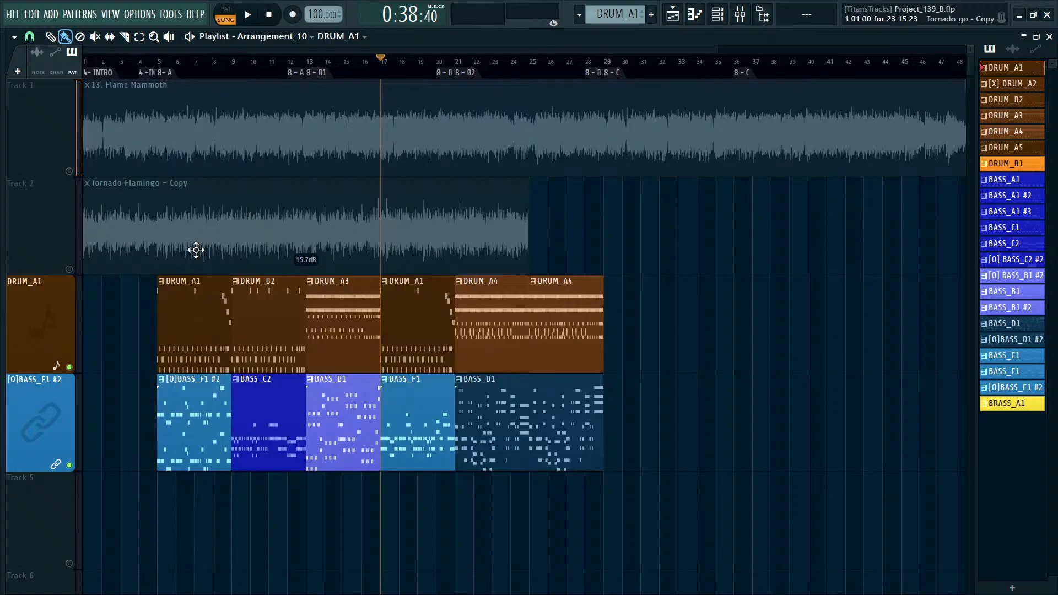
click(167, 70)
drag(301, 66, 301, 66)
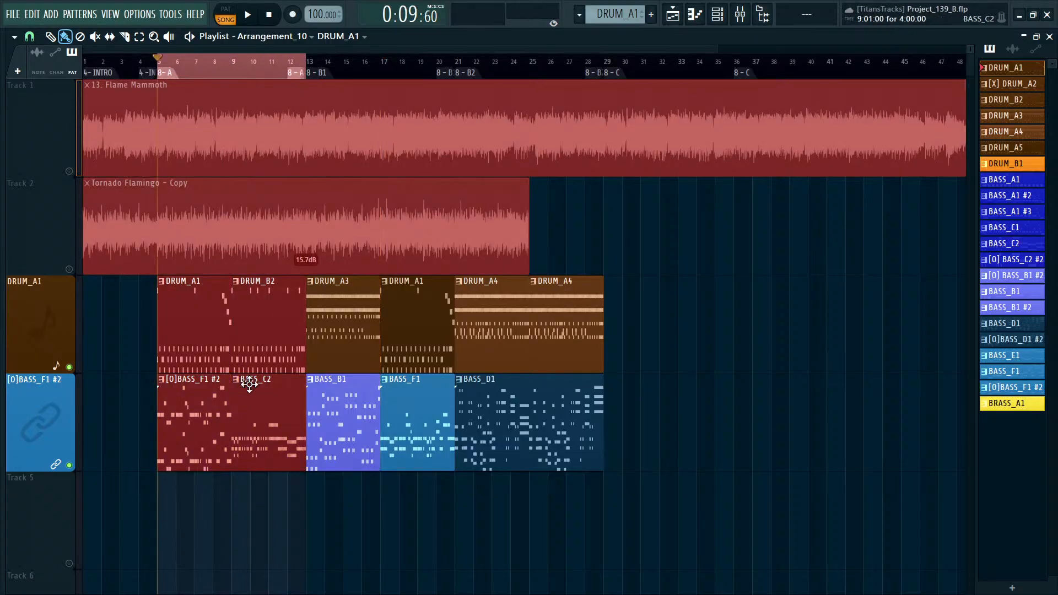
Delete the Flame Mammoth and Tornado Flamingo audio clips from the playlist.
right_click(739, 229)
drag(604, 159, 408, 201)
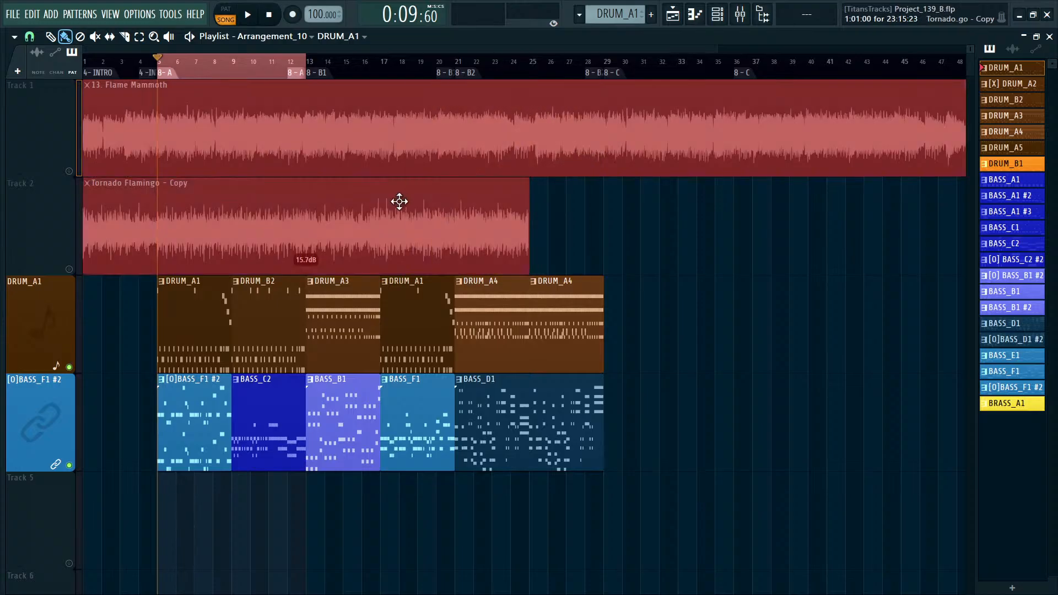
drag(160, 209, 164, 590)
Move the drum track and the bass track up to the first two playlist tracks, and deselect their clips.
scroll(163, 267, up, 8)
drag(645, 180, 118, 465)
drag(29, 319, 37, 247)
scroll(36, 243, up, 1)
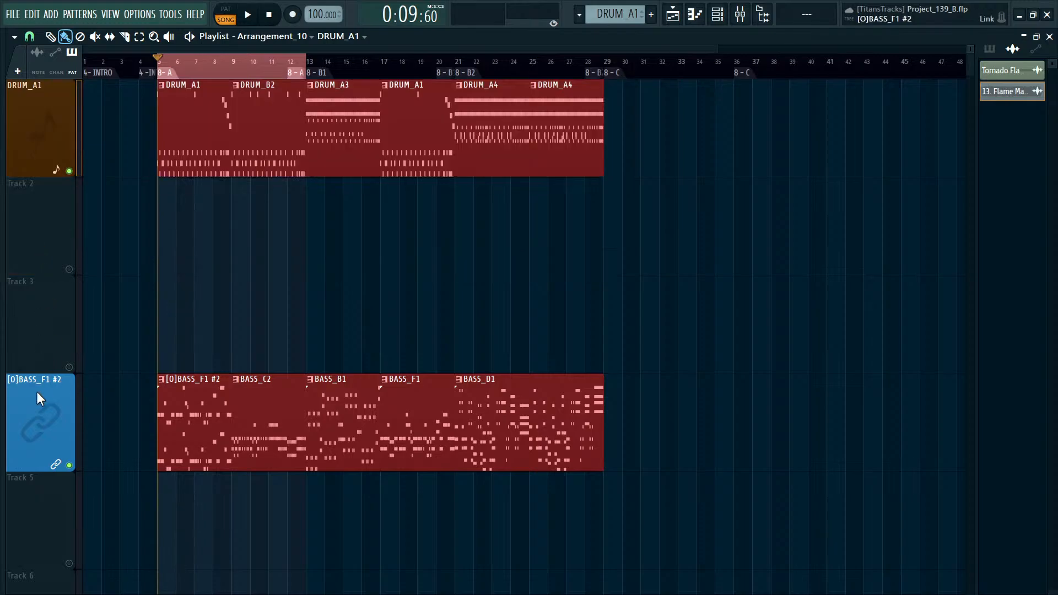
scroll(37, 394, up, 1)
scroll(36, 295, up, 1)
ctrl+click(518, 320)
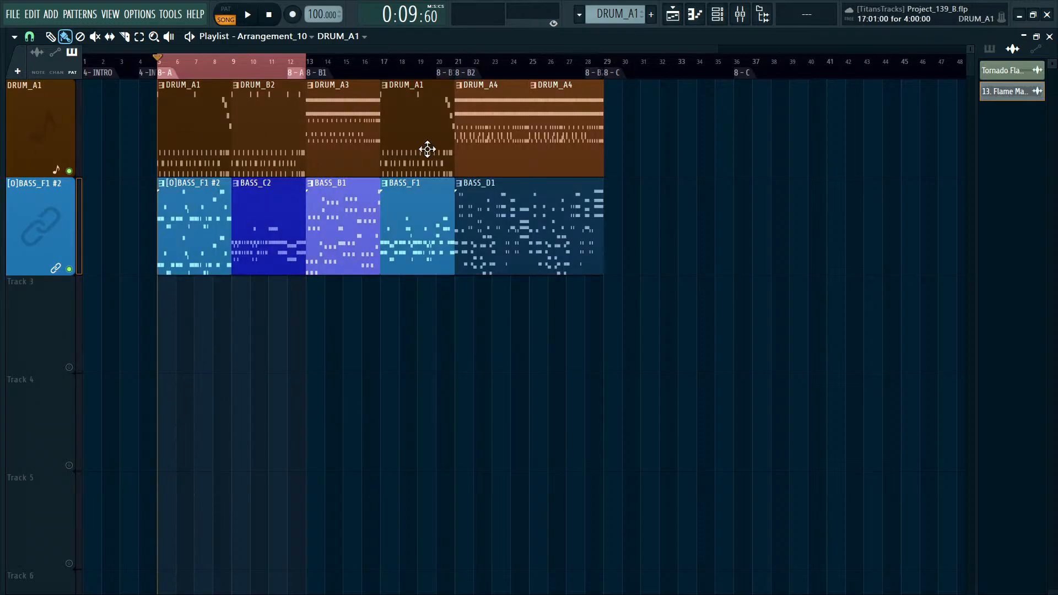
Clear the timeline loop, play the arrangement from bar 5 to 17, stop, and place the playhead at bar 17.
ctrl+click(219, 64)
key(space)
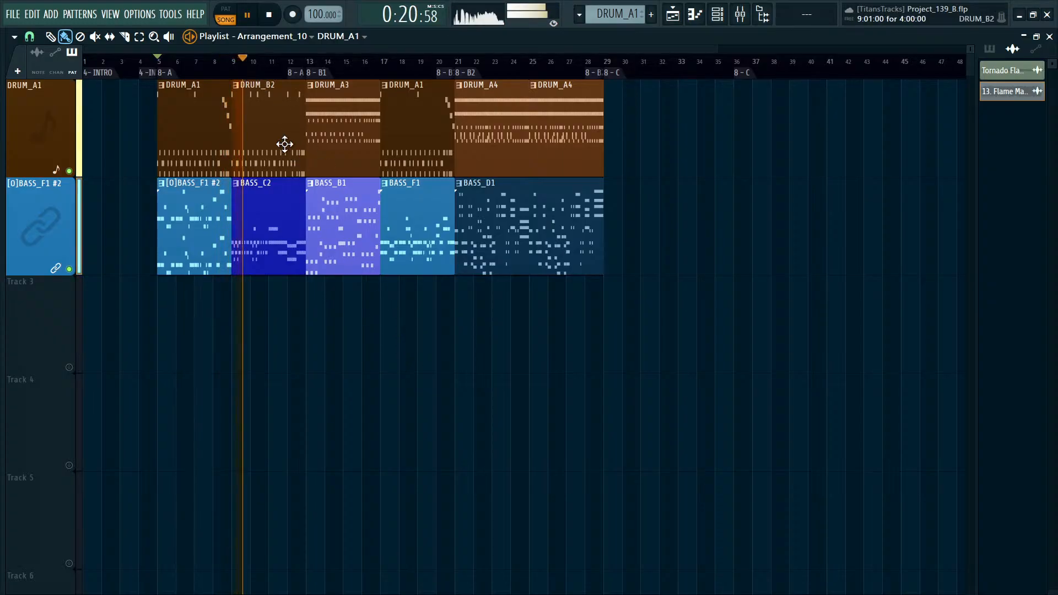
scroll(283, 144, up, 2)
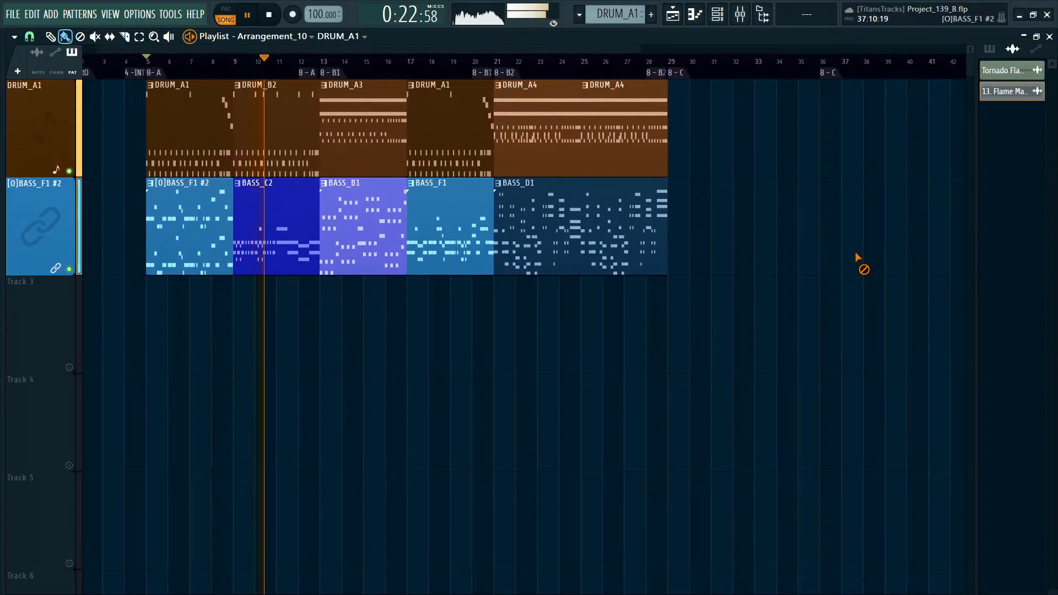
scroll(821, 204, down, 1)
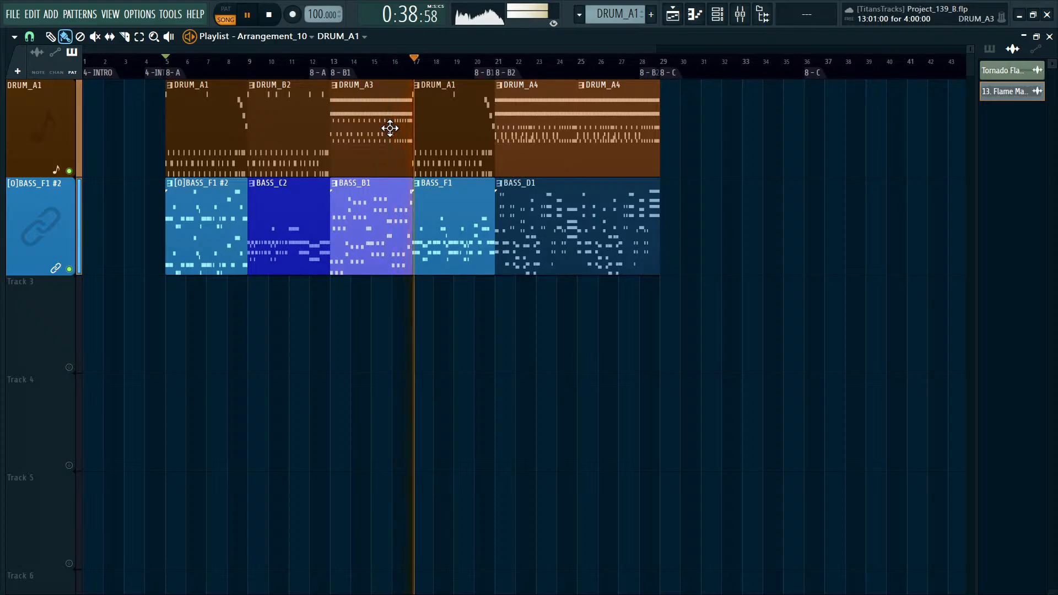
key(space)
click(422, 68)
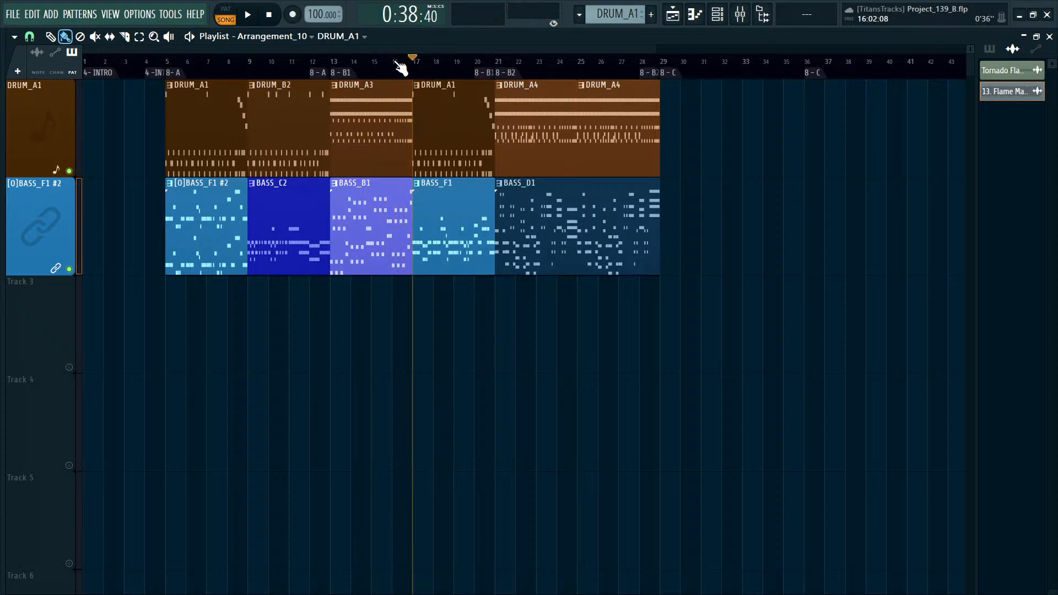
Mark the A section, bars 5 to 13, as a timeline loop, repeat the selection, and clear it.
drag(167, 65, 338, 68)
right_click(386, 381)
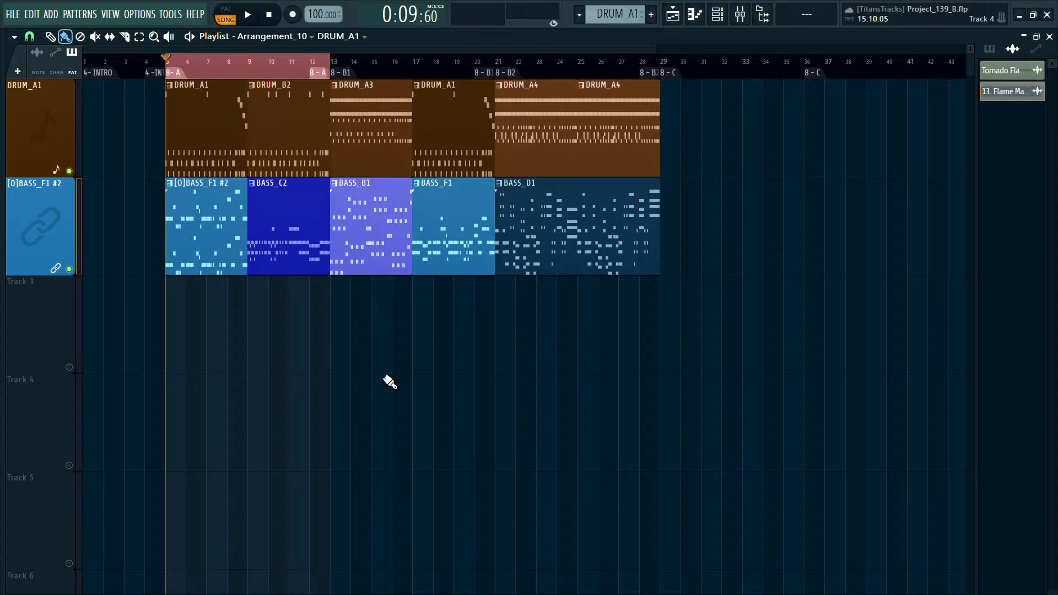
click(275, 66)
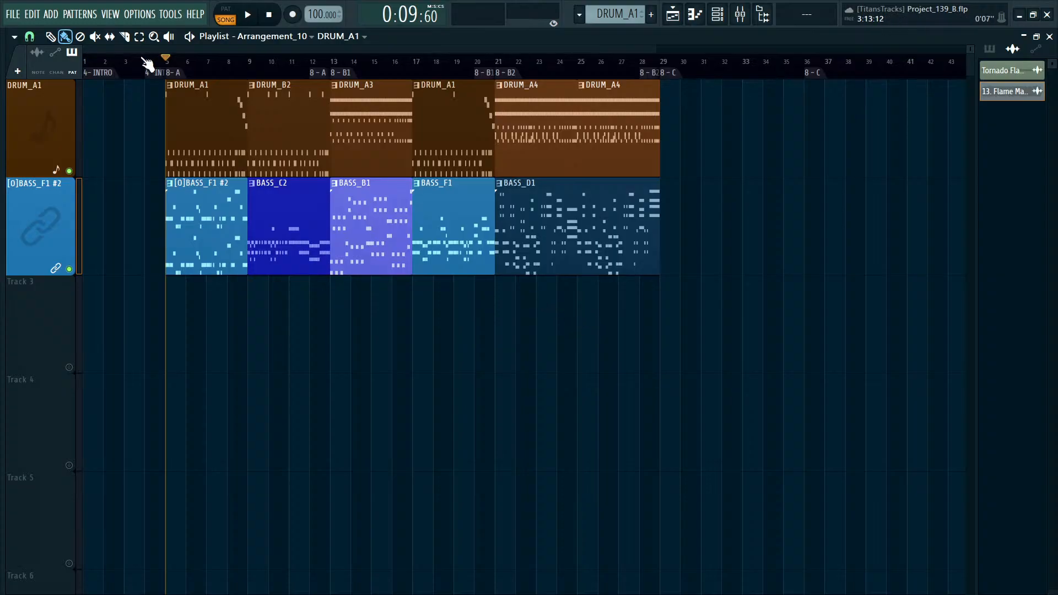
drag(169, 64, 330, 64)
ctrl+click(516, 374)
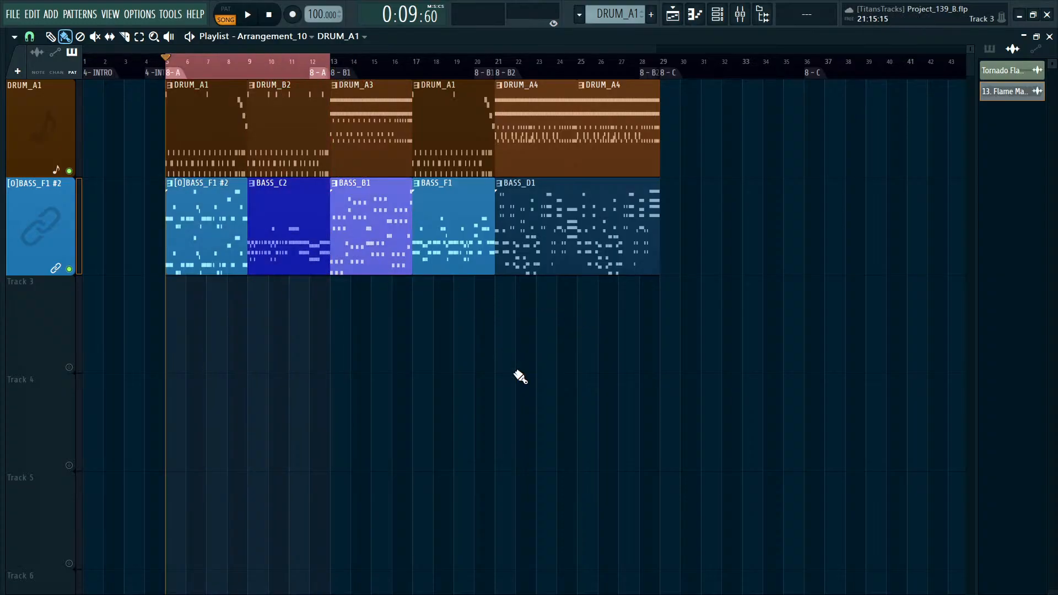
double_click(253, 70)
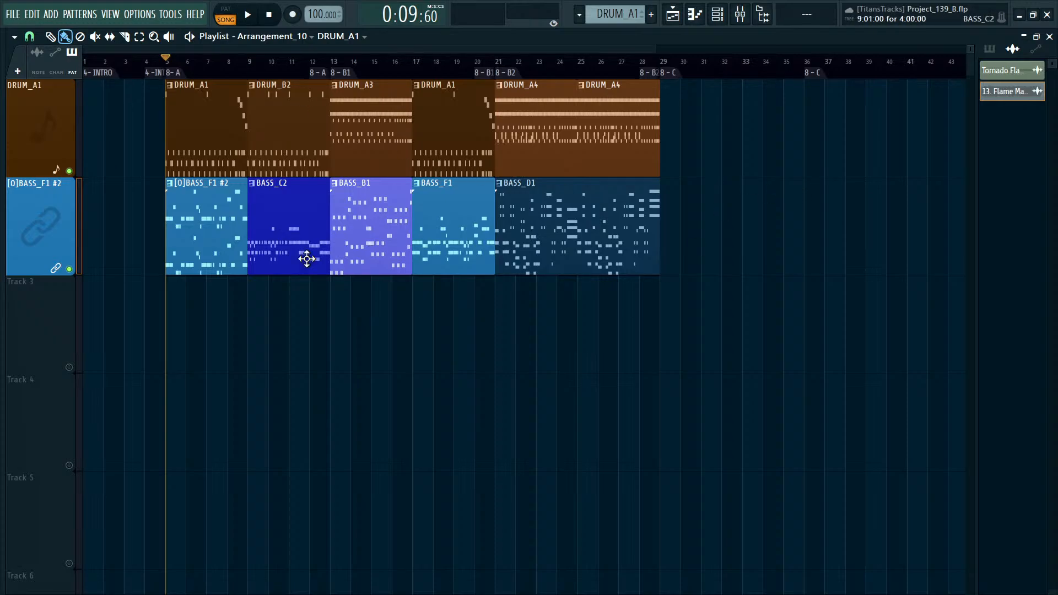
Loop bars 5 to 13, play the opening briefly, stop, and clear the loop with the playhead at bar 9.
click(170, 68)
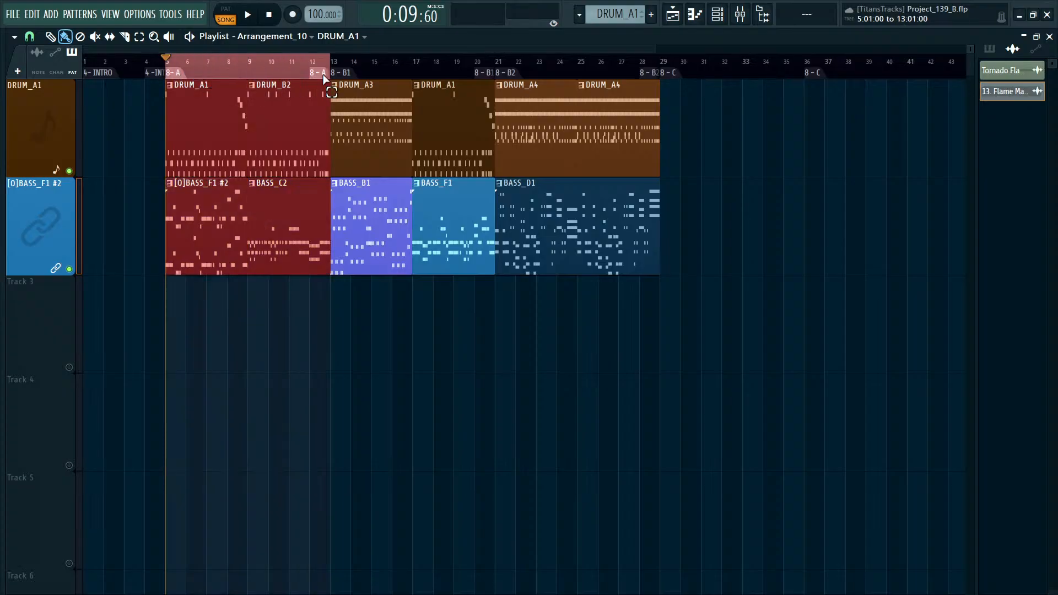
key(space)
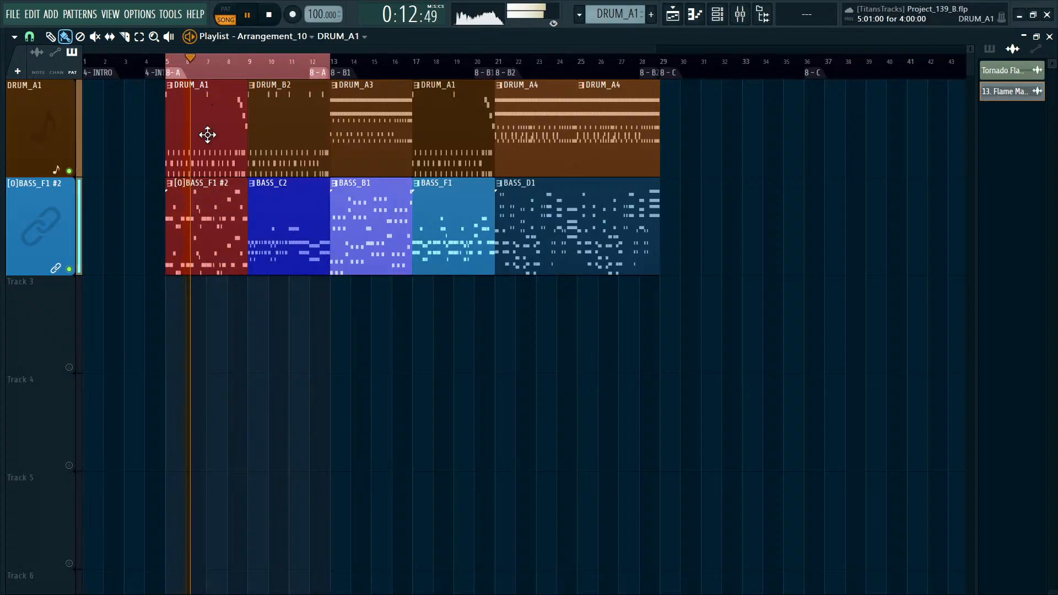
key(space)
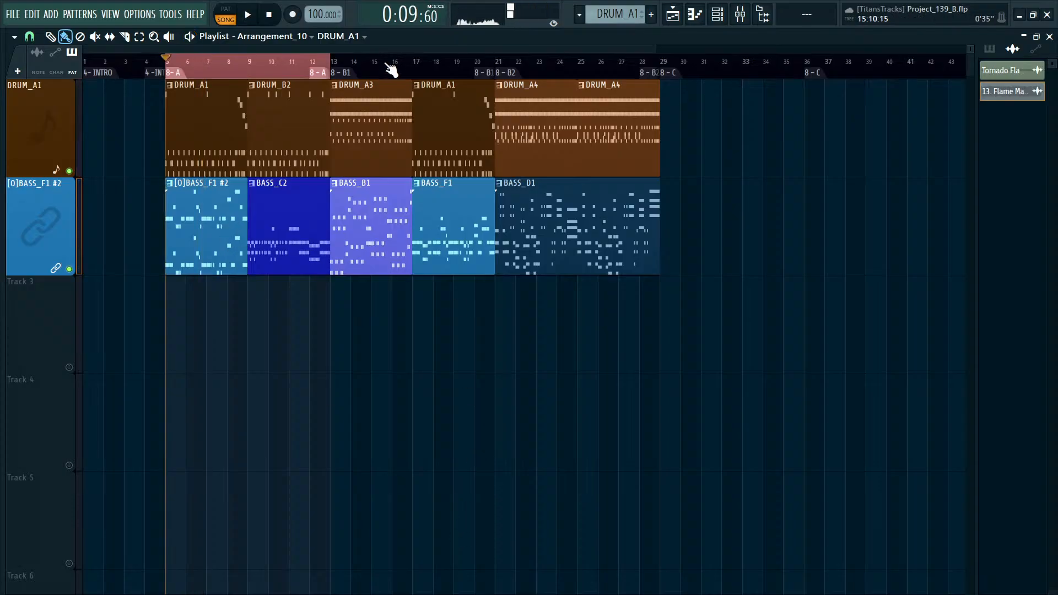
click(421, 68)
key(ctrl+d)
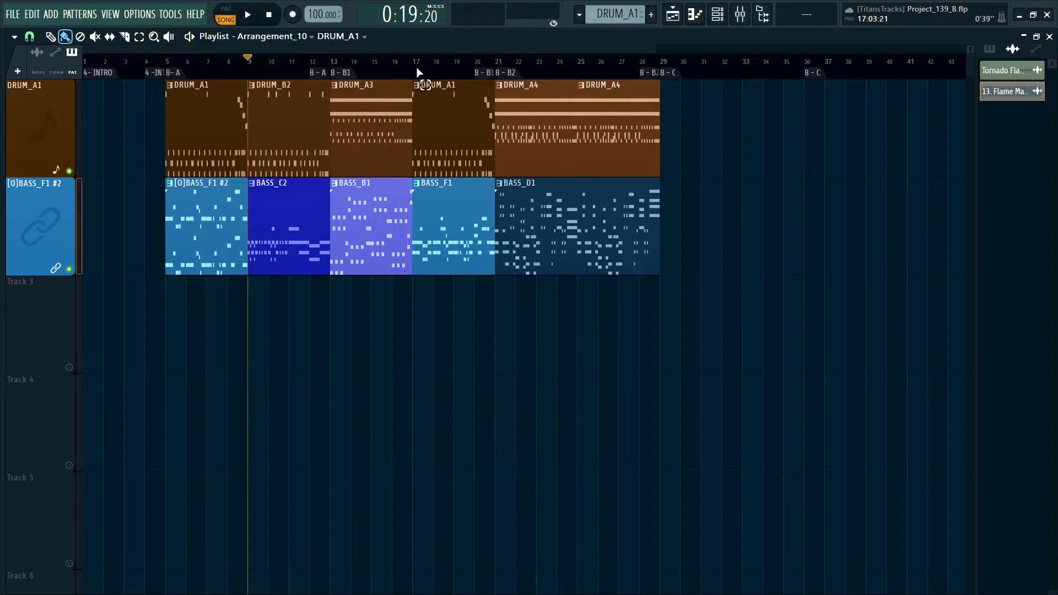
Pull the DRUM_A1 and BASS_F1 clips out of bars 17 to 21, delete them, and clear the timeline selection.
drag(418, 69, 497, 73)
ctrl+drag(494, 371, 440, 53)
drag(448, 141, 912, 147)
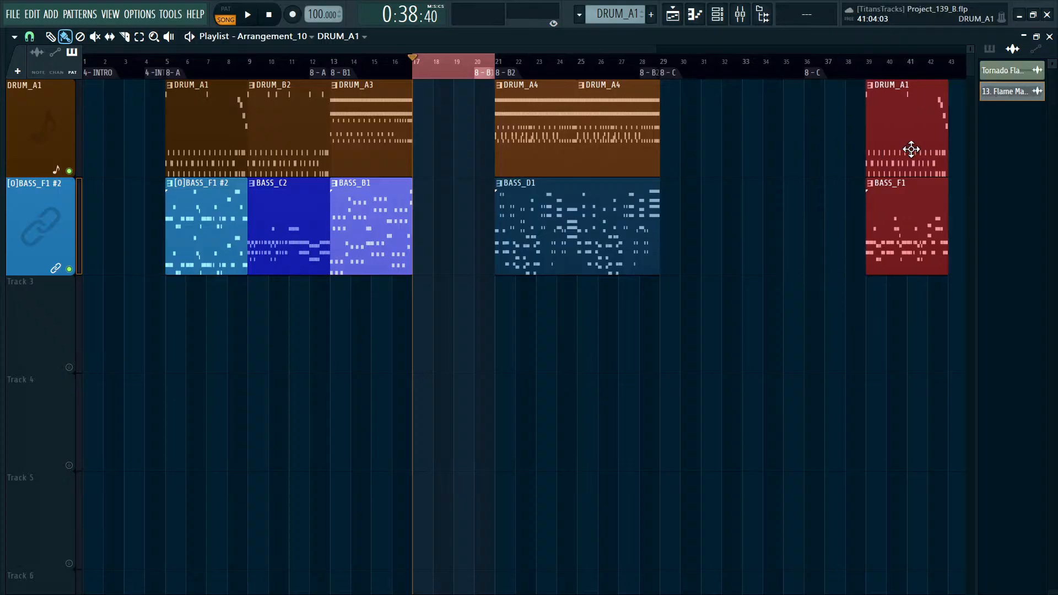
ctrl+click(714, 320)
scroll(711, 311, down, 1)
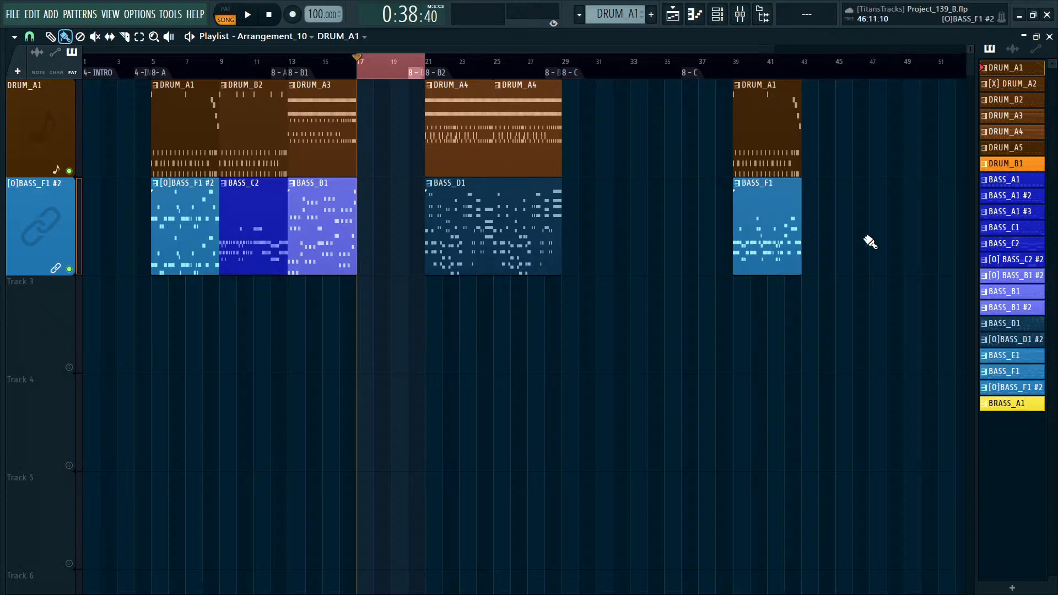
right_click(738, 122)
right_click(384, 68)
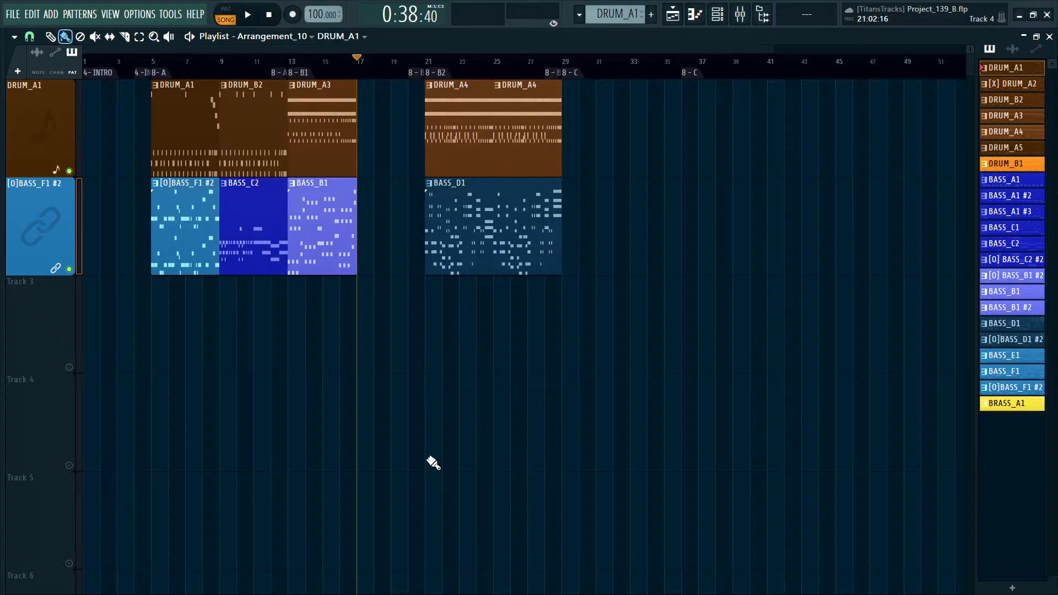
Try filling bars 17 to 21 with copies of the DRUM_A3 and BASS_B1 clips from bar 13.
drag(380, 372, 329, 83)
drag(321, 163, 391, 144)
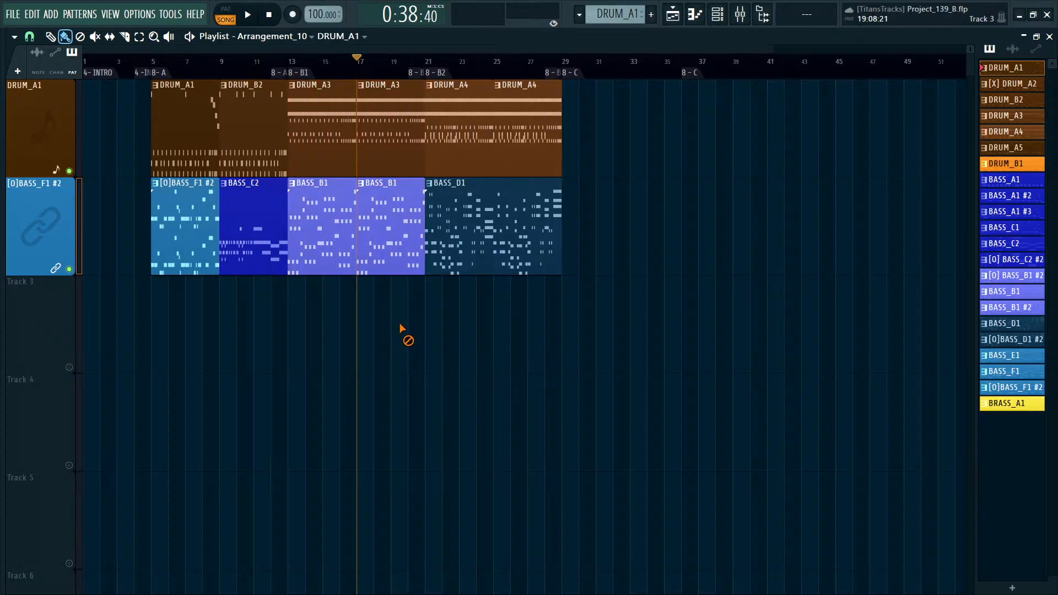
right_click(379, 199)
Play from bar 13 while adding a BASS_B1 #2 clip and a copy of DRUM_A3 at bar 17, and stop.
click(290, 65)
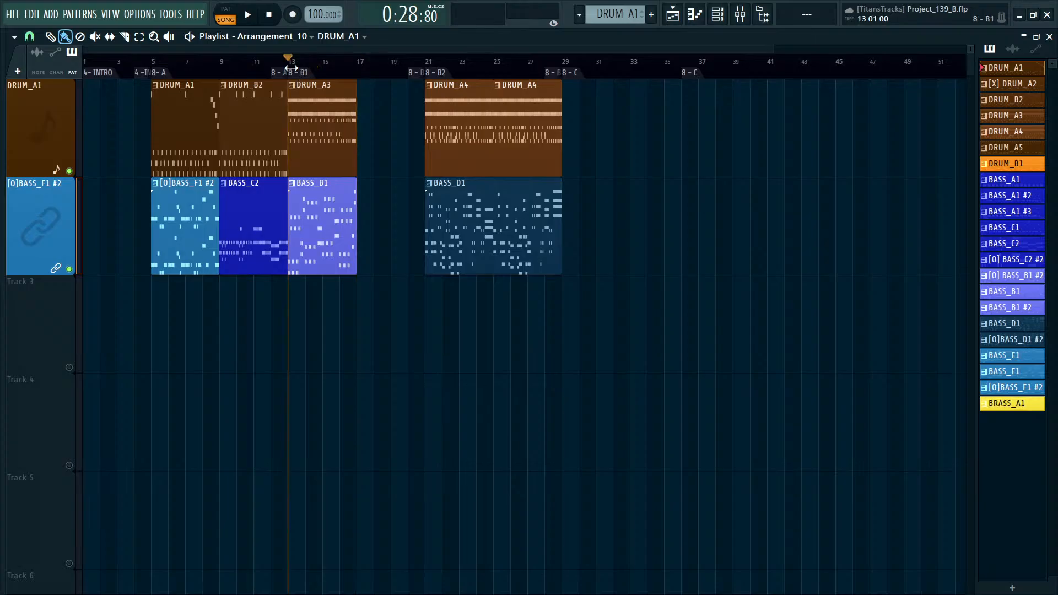
key(space)
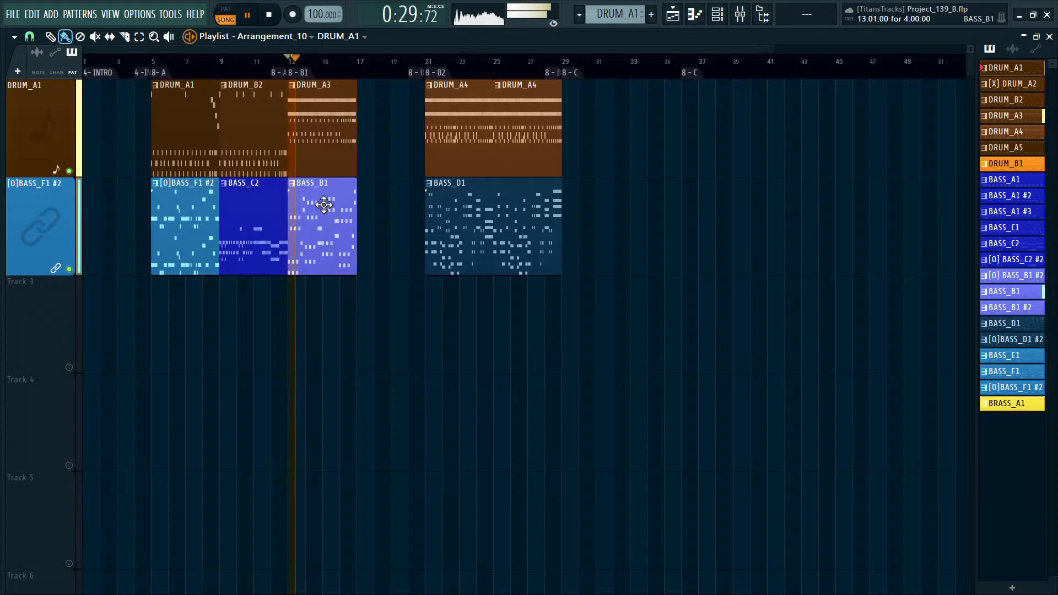
scroll(425, 193, up, 2)
click(1012, 307)
drag(326, 210, 374, 211)
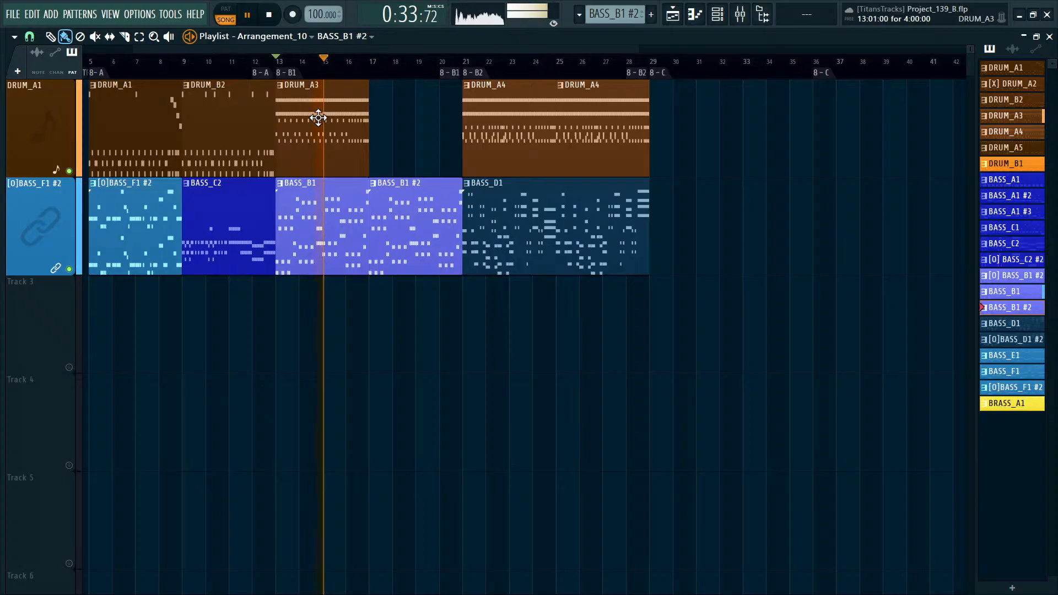
drag(317, 118, 412, 127)
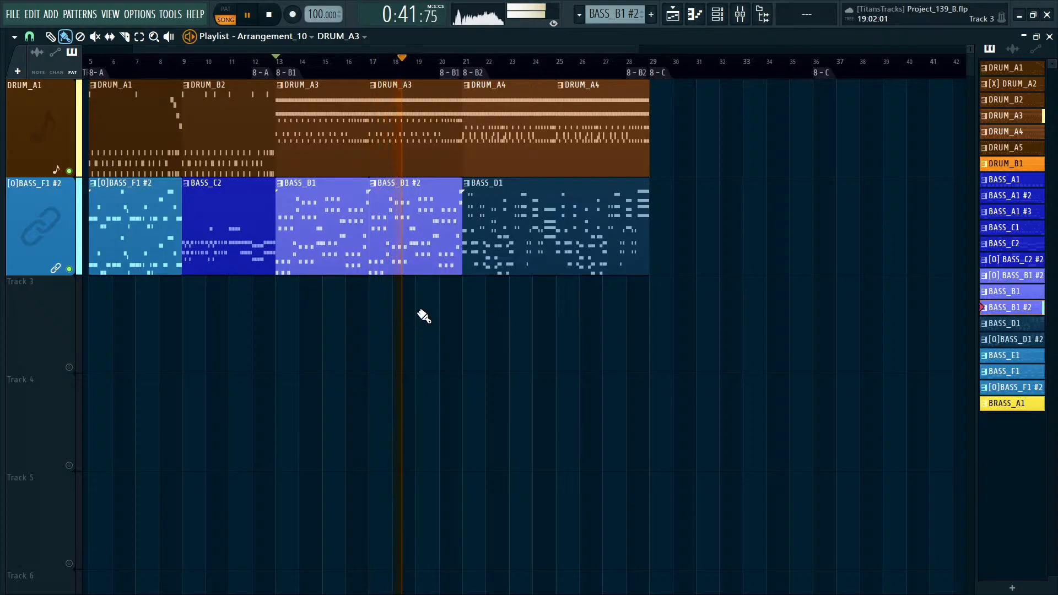
key(space)
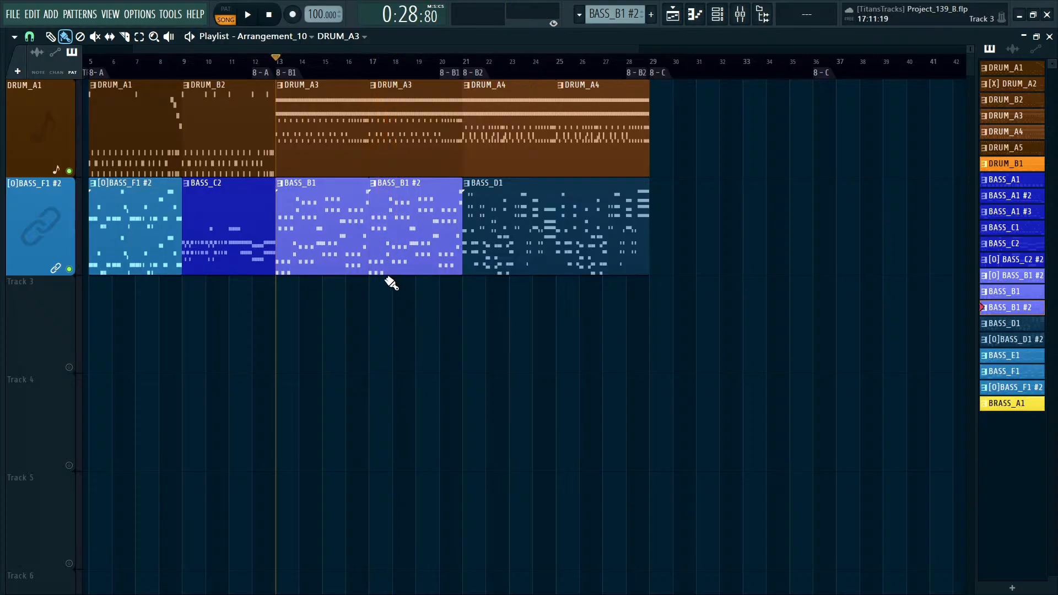
Replace the BASS_B1 #2 clip at bar 17 with [O] BASS_B1 #2, play it from bar 16, and clear the selection.
right_click(399, 217)
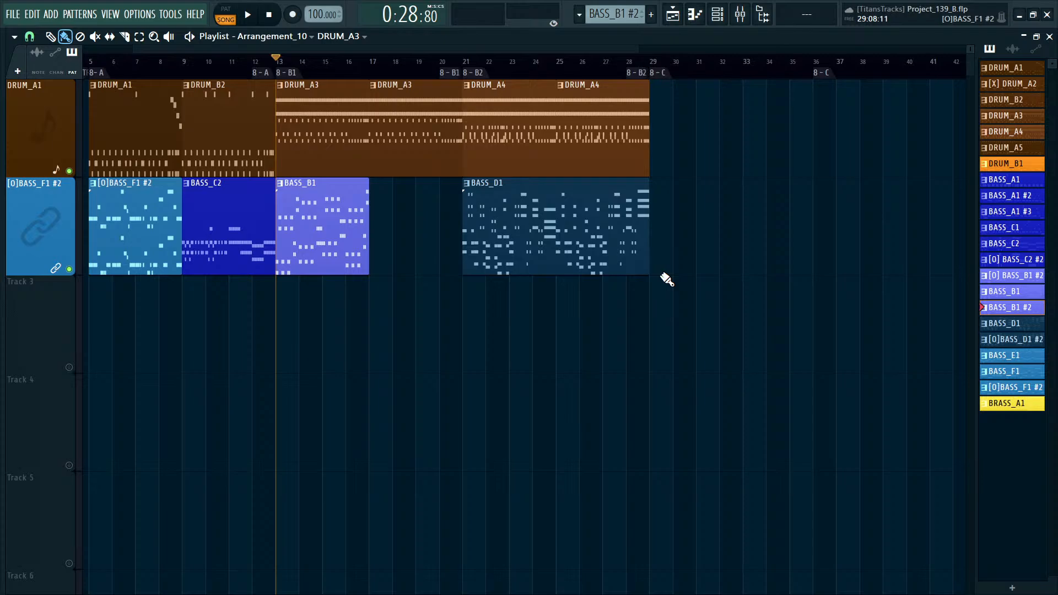
click(1003, 277)
click(371, 198)
click(349, 62)
key(space)
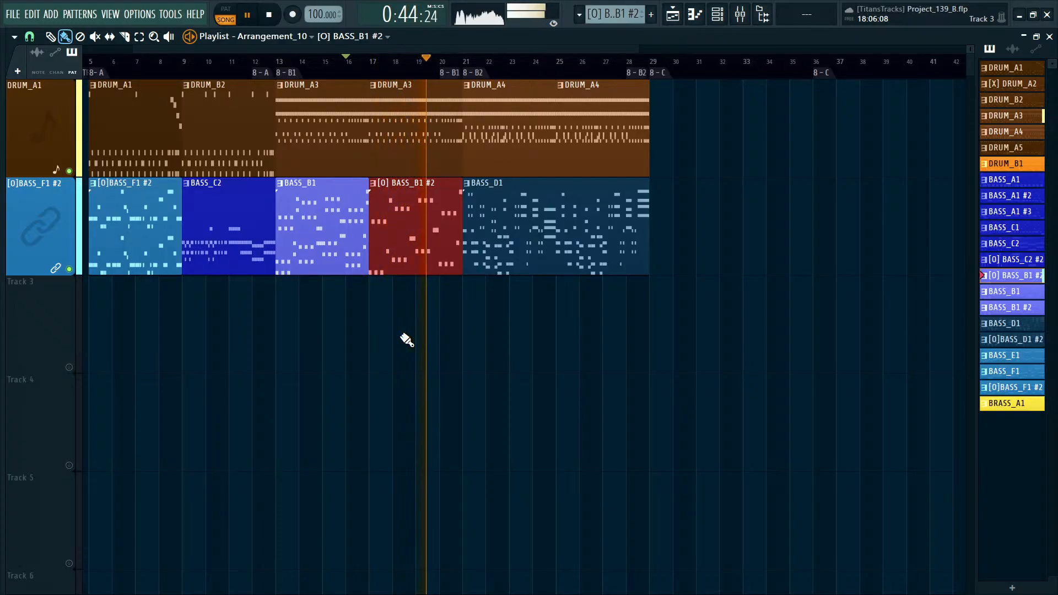
key(ctrl+d)
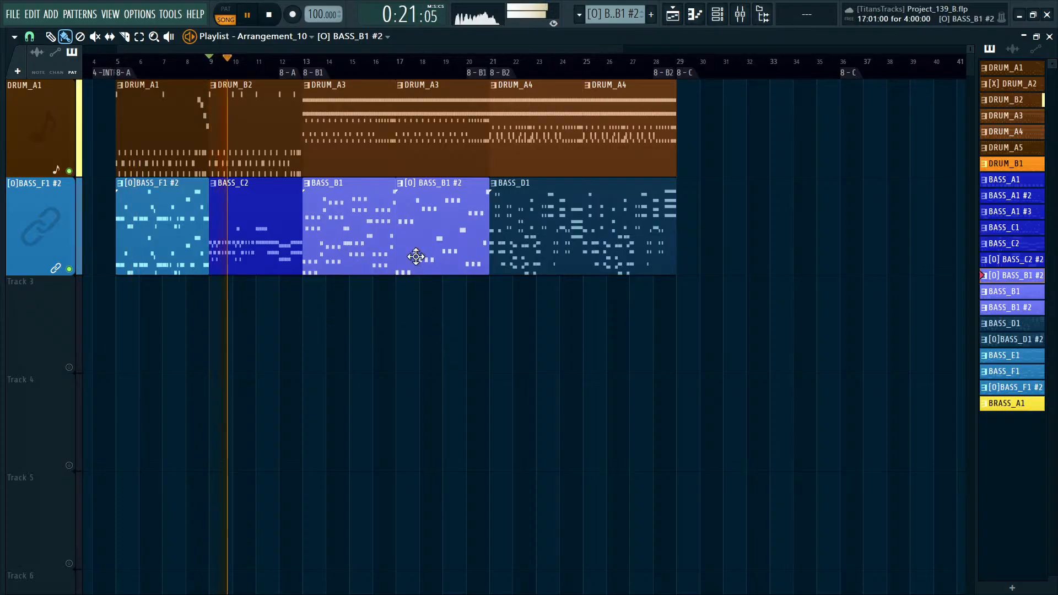
Play the arrangement from bar 15 to check the transition into the new bass clip, and stop playback.
click(368, 69)
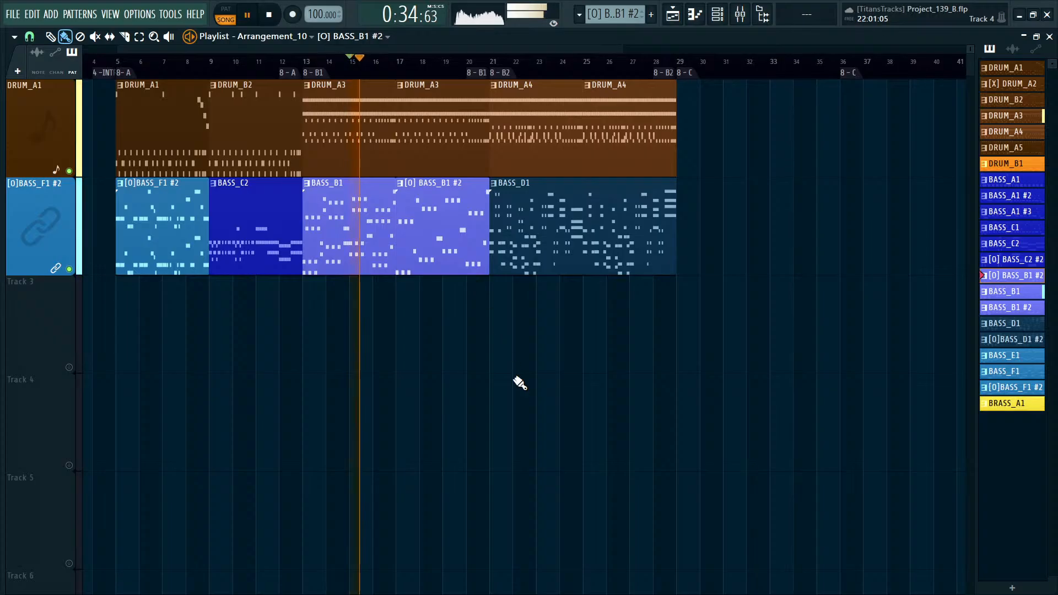
scroll(508, 371, down, 2)
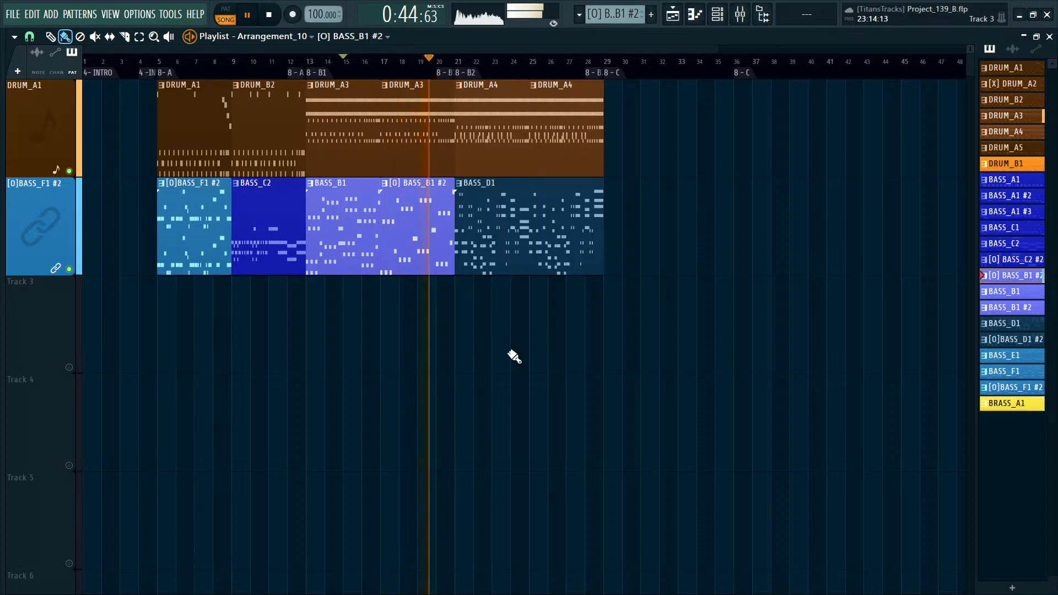
key(space)
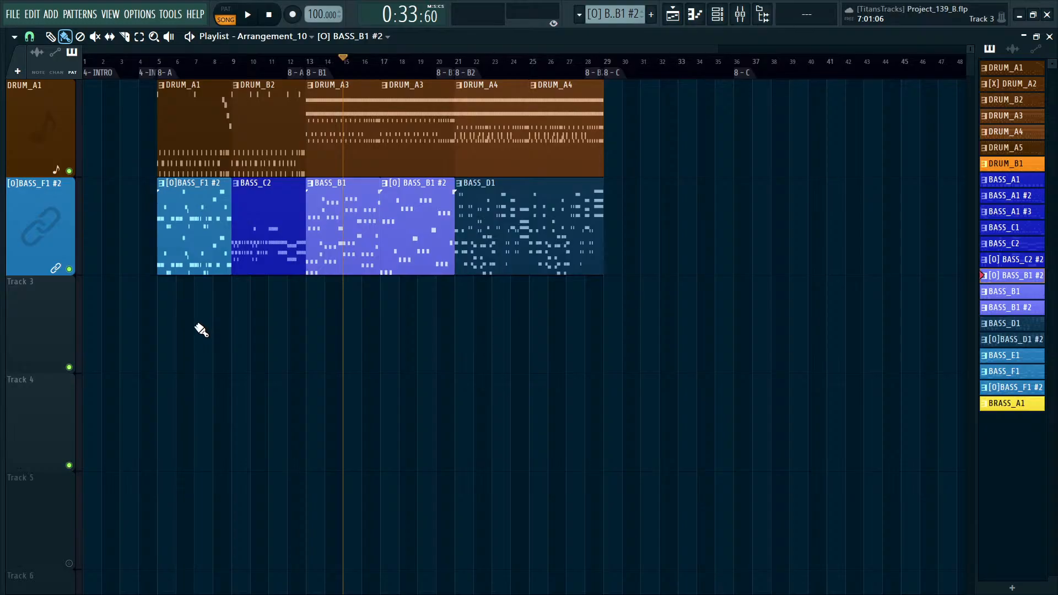
Move the 13. Flame Mammoth audio clip up to the start of Track 3 and solo that track.
scroll(375, 300, down, 9)
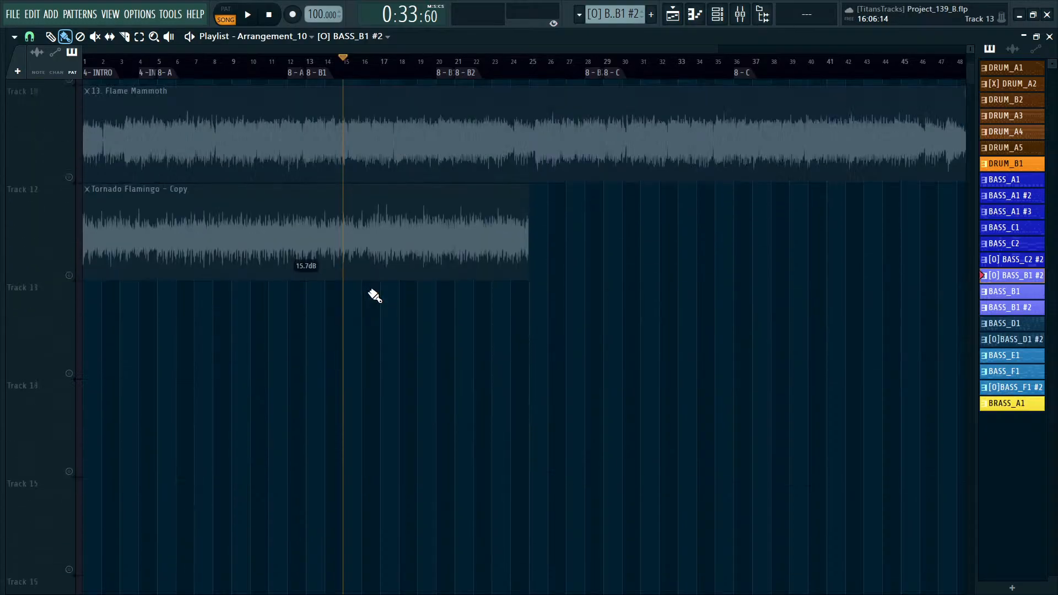
scroll(371, 295, up, 2)
drag(248, 319, 212, 269)
drag(209, 314, 82, 351)
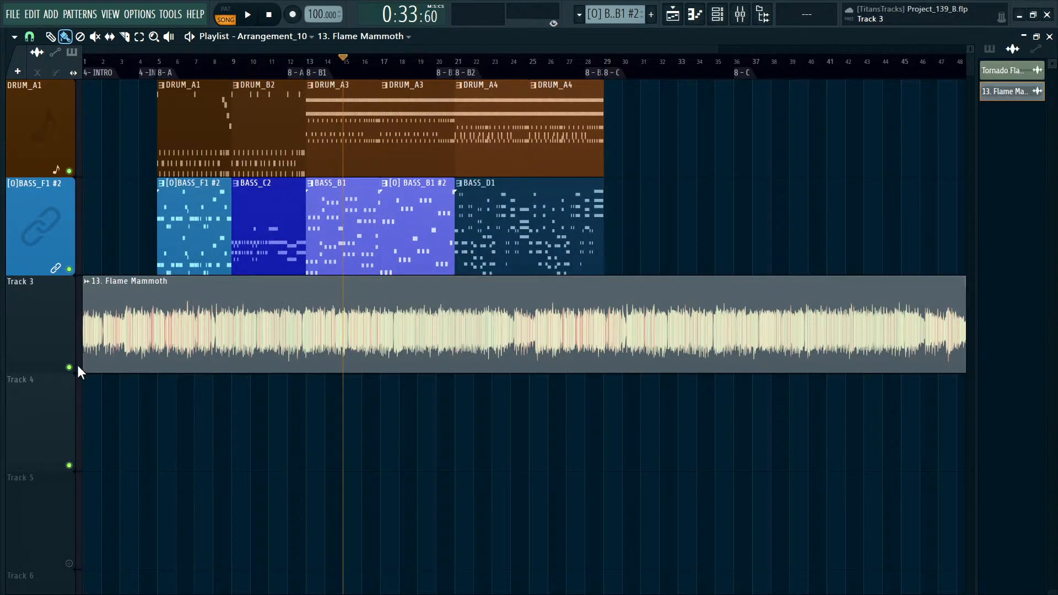
right_click(70, 368)
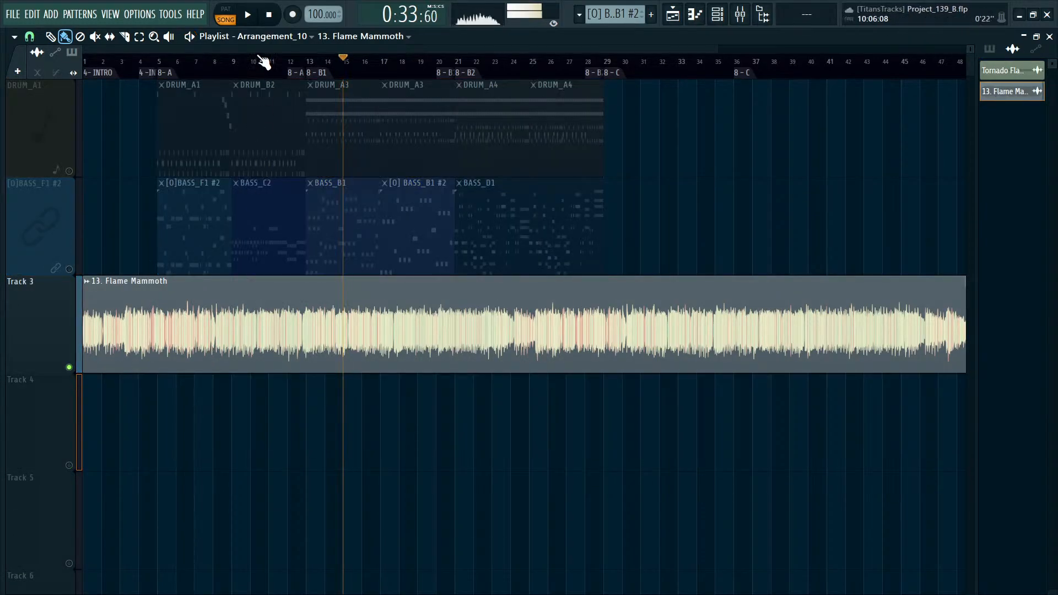
Play the soloed Flame Mammoth reference from the beginning and compare its sections with the markers through the B1 section.
click(157, 61)
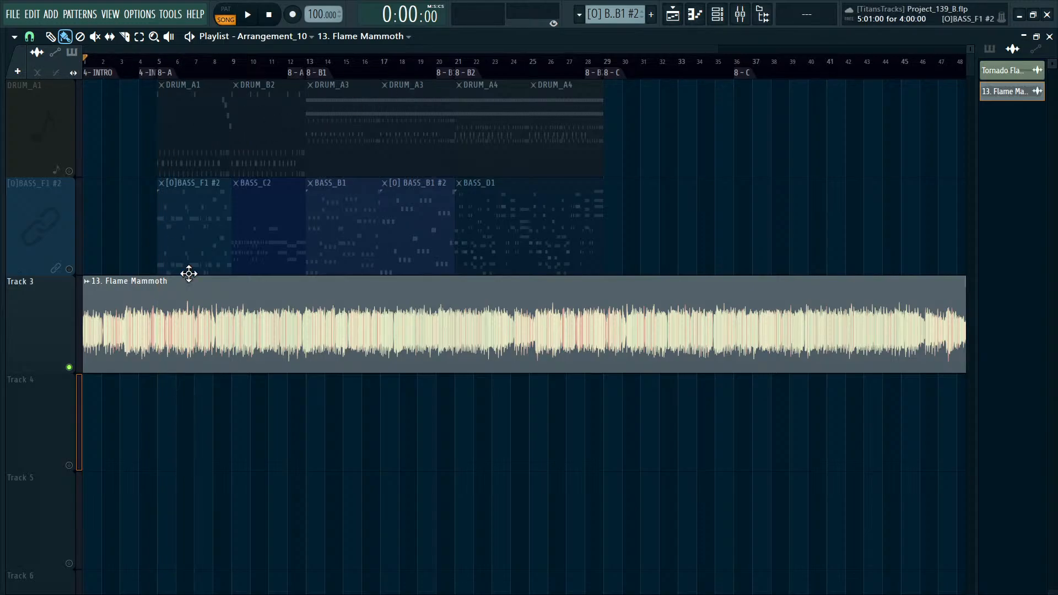
scroll(193, 352, up, 4)
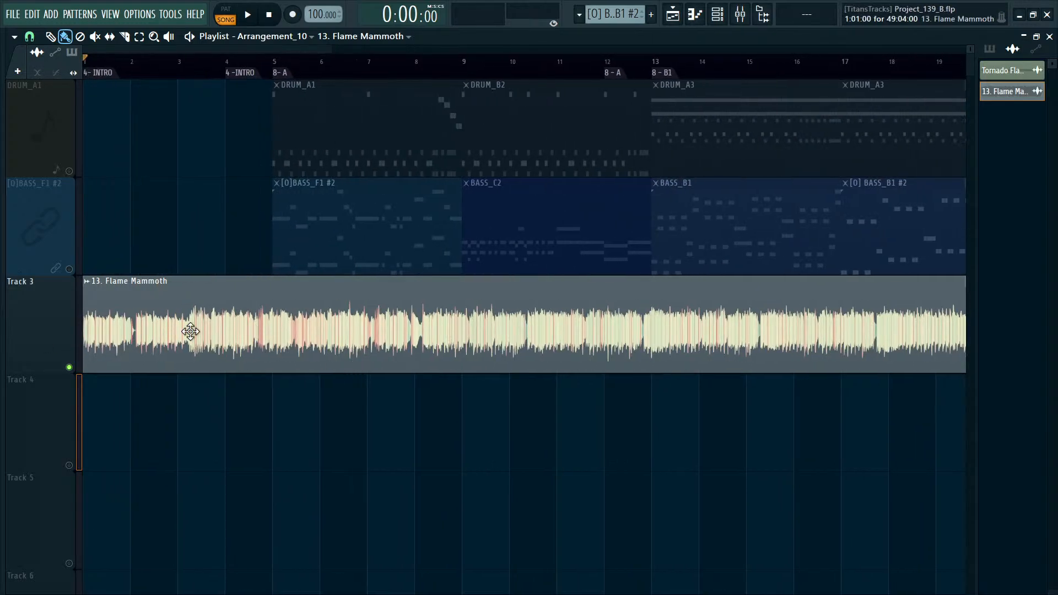
key(space)
scroll(267, 278, down, 3)
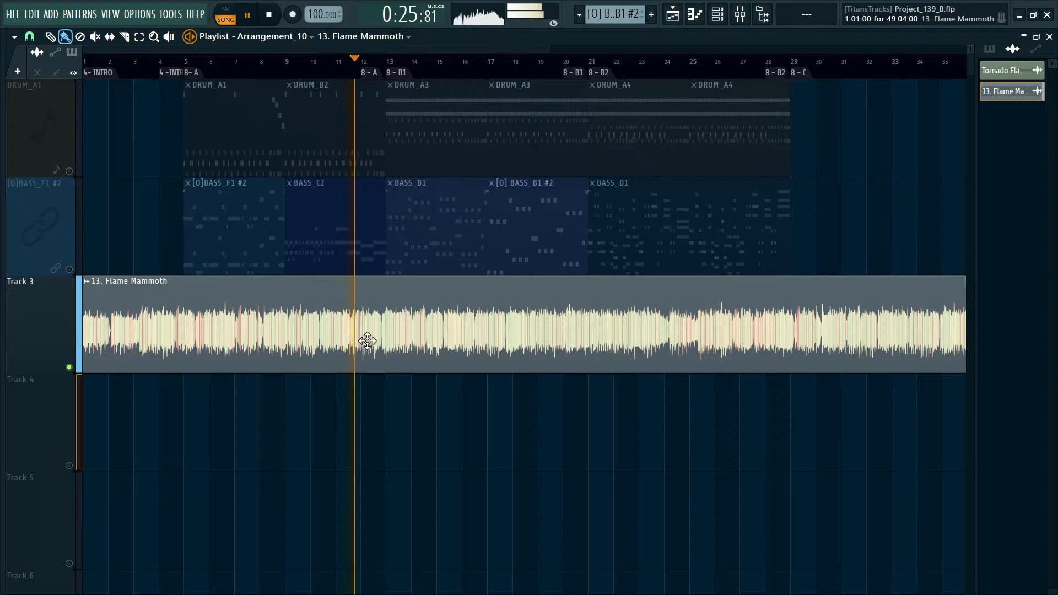
scroll(385, 337, up, 2)
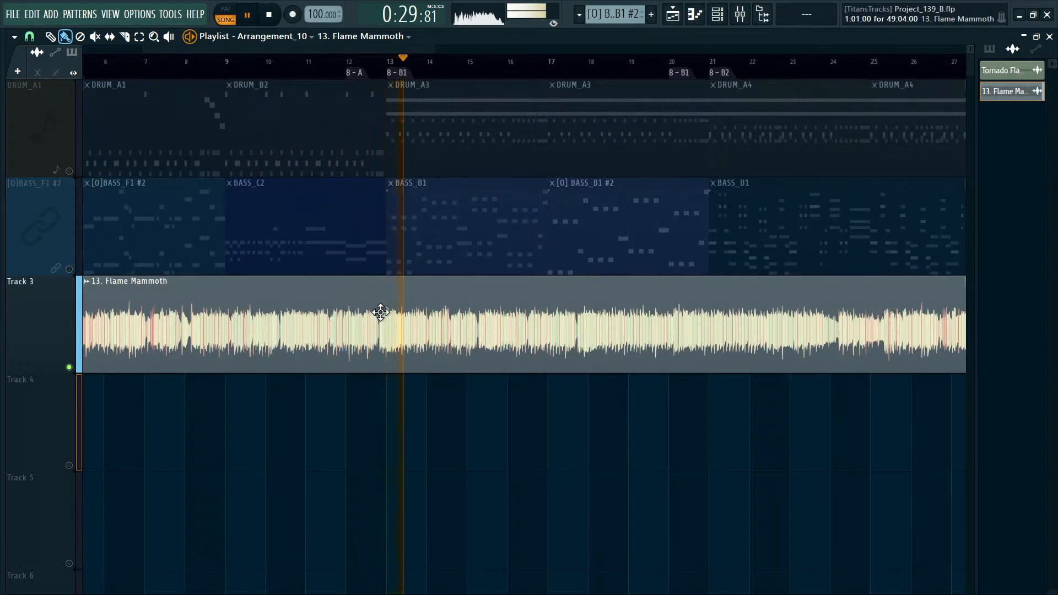
scroll(443, 342, down, 1)
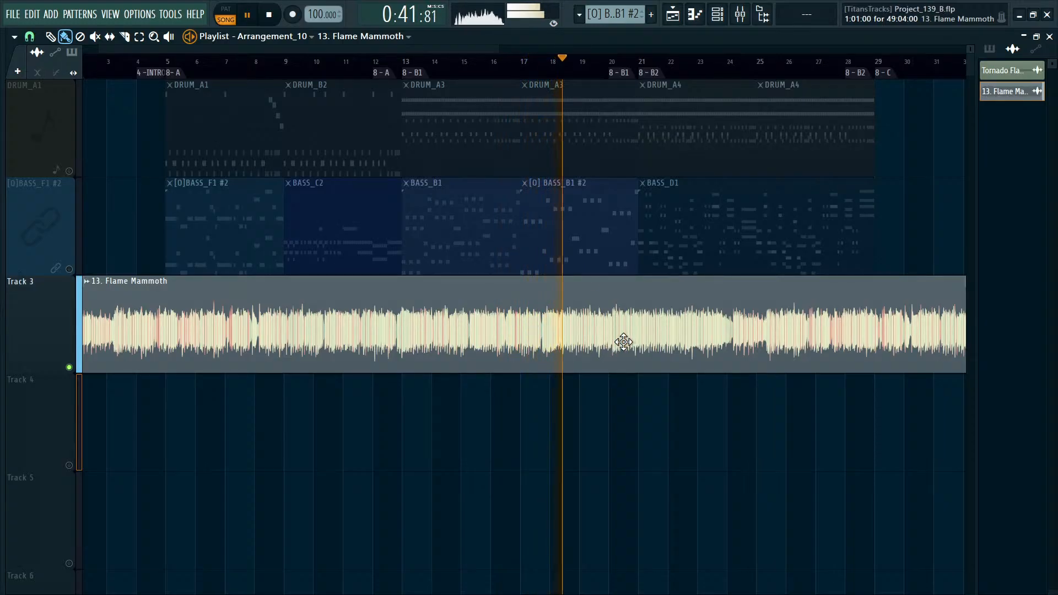
scroll(689, 335, down, 4)
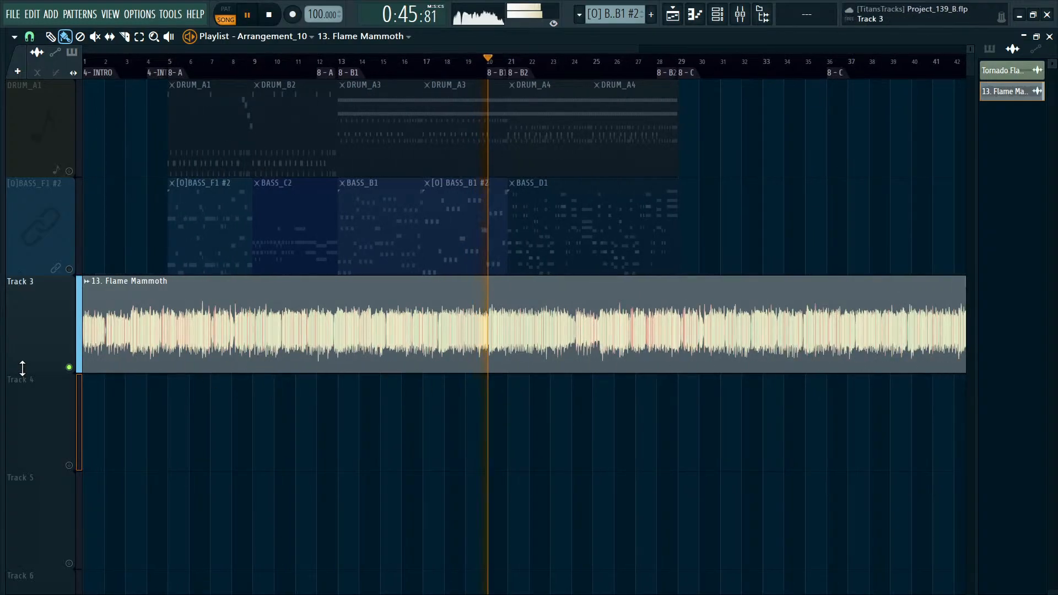
Stop the reference playback, mute Track 3, re-enable the bass and drum tracks, and move the Flame Mammoth clip back down to the lower tracks.
click(70, 368)
key(space)
click(69, 269)
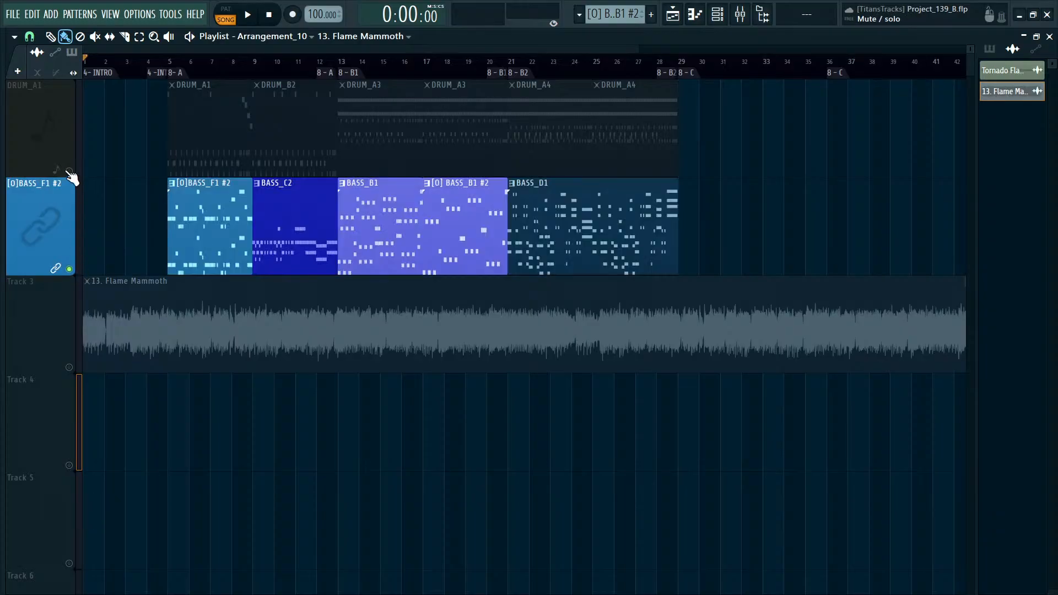
click(70, 171)
drag(169, 357, 162, 592)
scroll(377, 243, up, 4)
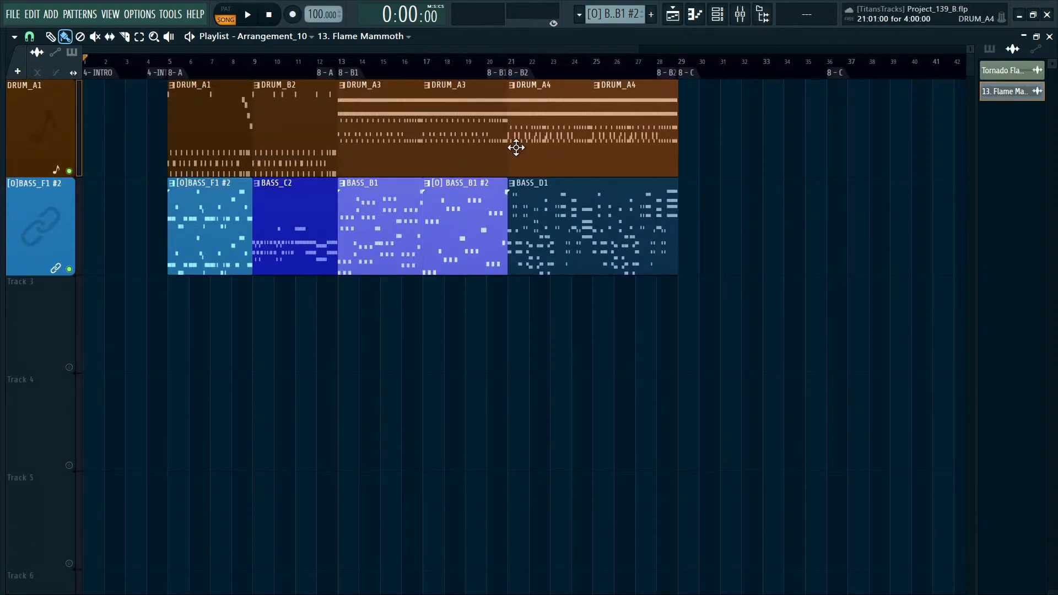
Show the pattern list again and play the drum and bass arrangement from bar 14 up to bar 17.
click(989, 49)
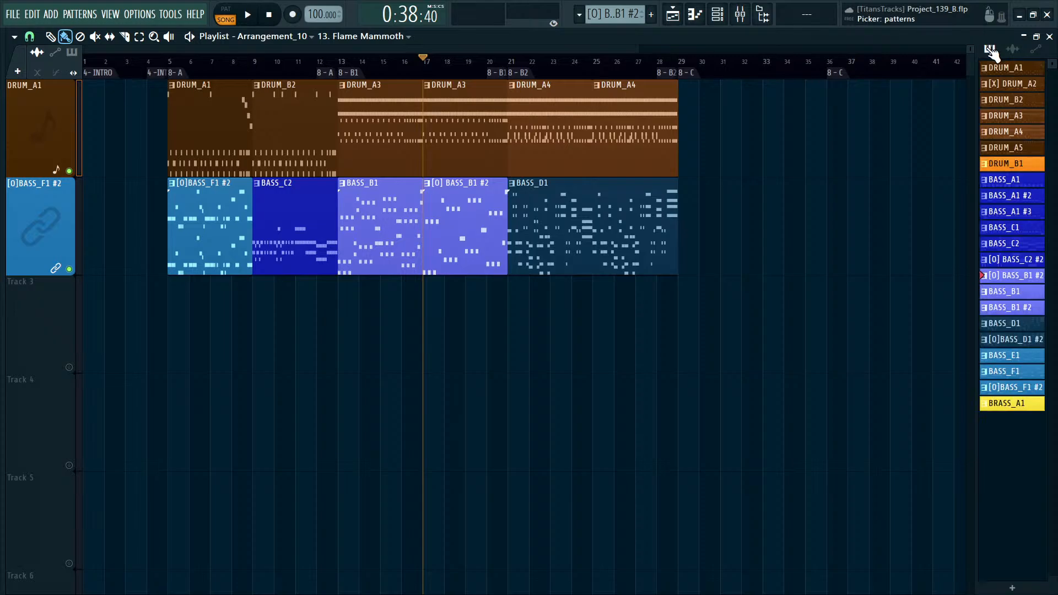
drag(442, 70, 365, 69)
key(space)
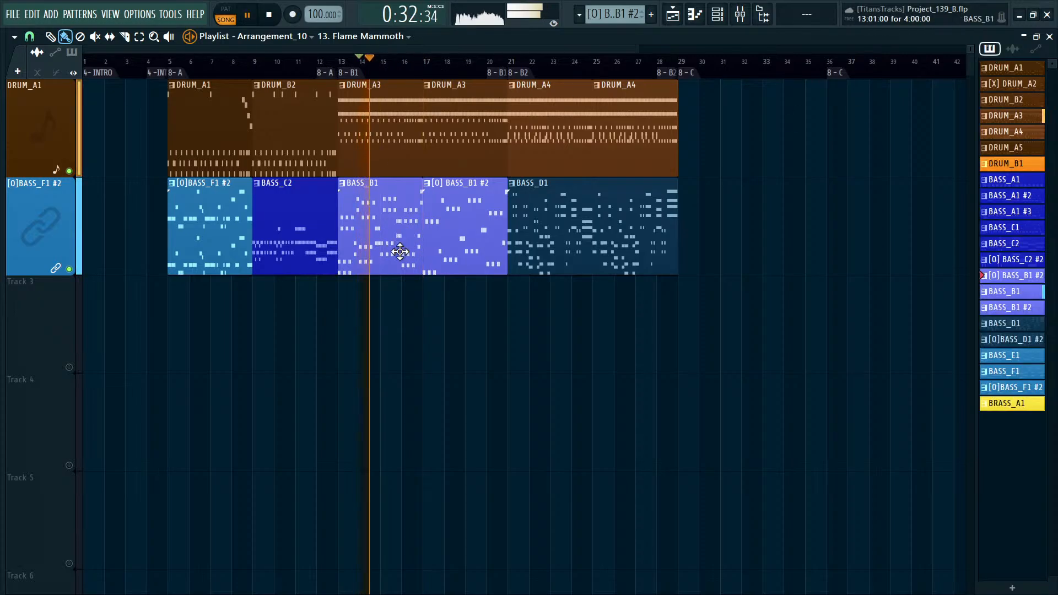
scroll(425, 154, up, 1)
scroll(441, 193, left, 1)
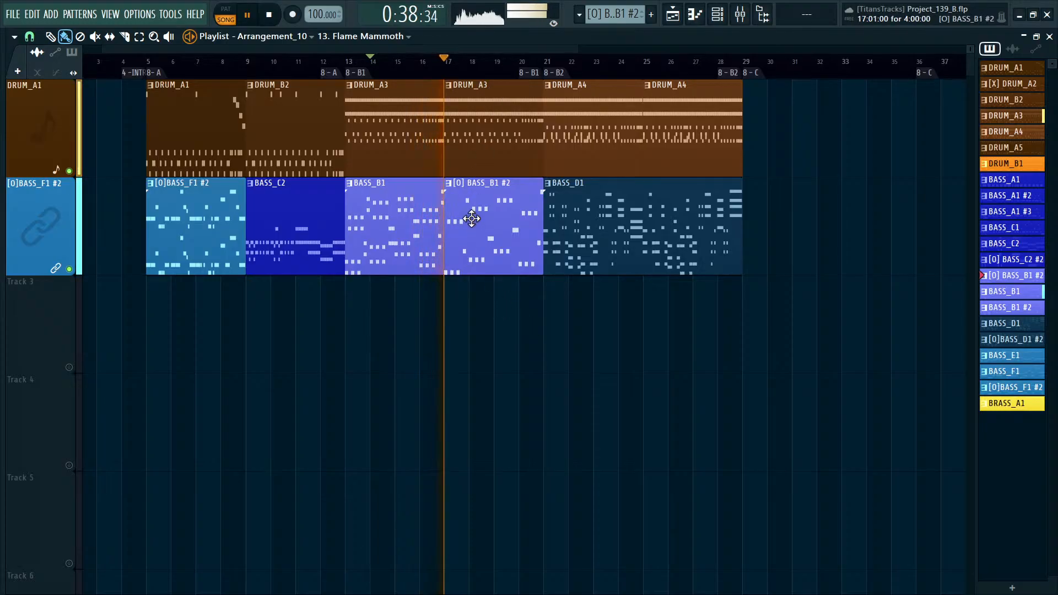
key(space)
Audition the [O] BASS_C2 #2 pattern on its own, return to song mode, and pick the BASS_C2 pattern.
click(1018, 261)
key(l)
key(space)
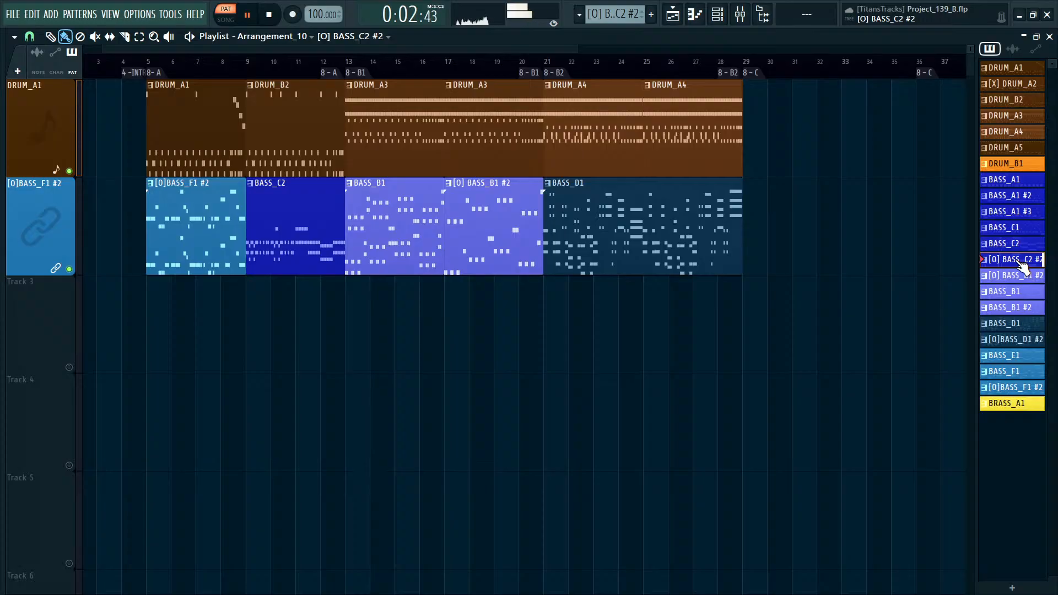
drag(276, 243, 276, 243)
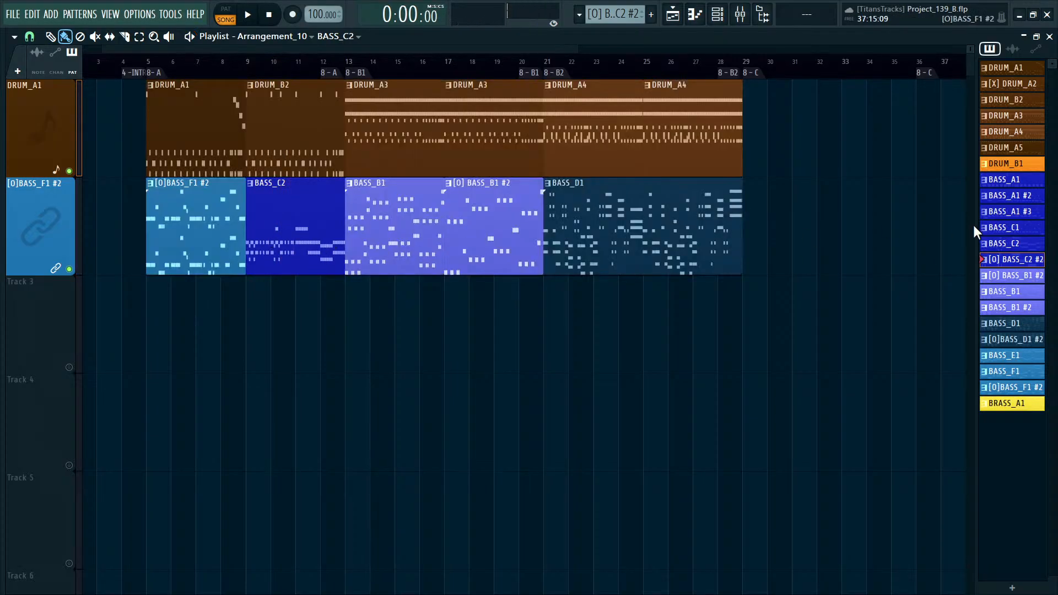
click(1020, 243)
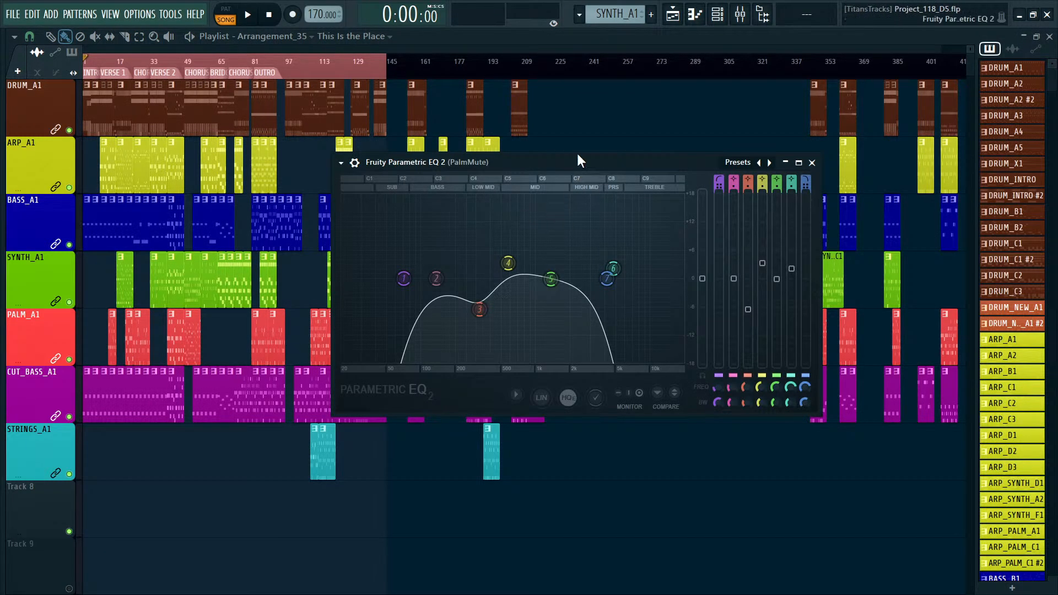
In Project_118_D5, close the PalmMute equalizer, clear the timeline selection, and play the arrangement from Verse 1 at bar 9.
key(Escape)
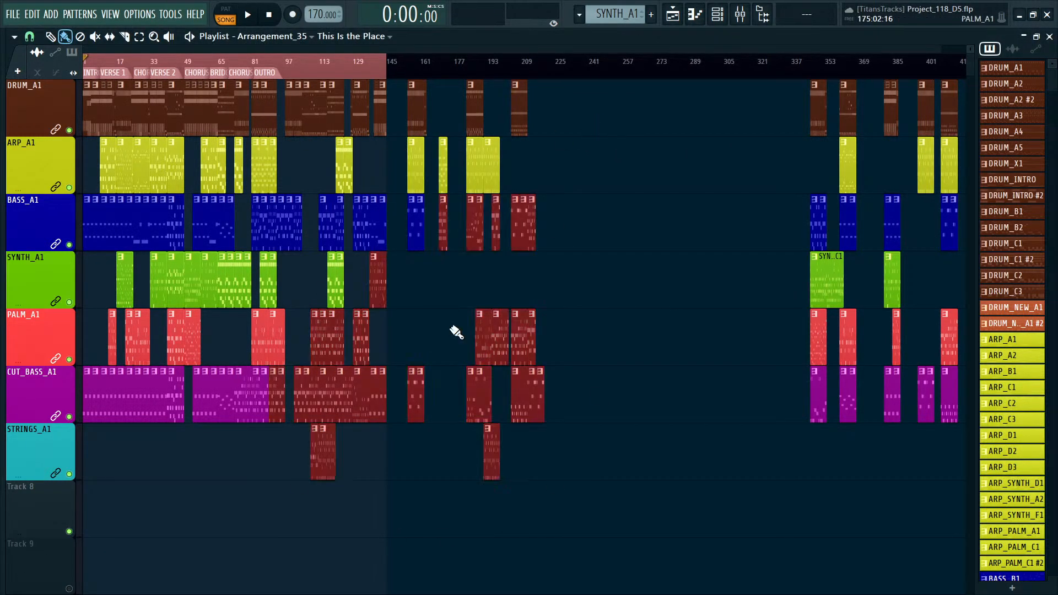
scroll(628, 141, up, 1)
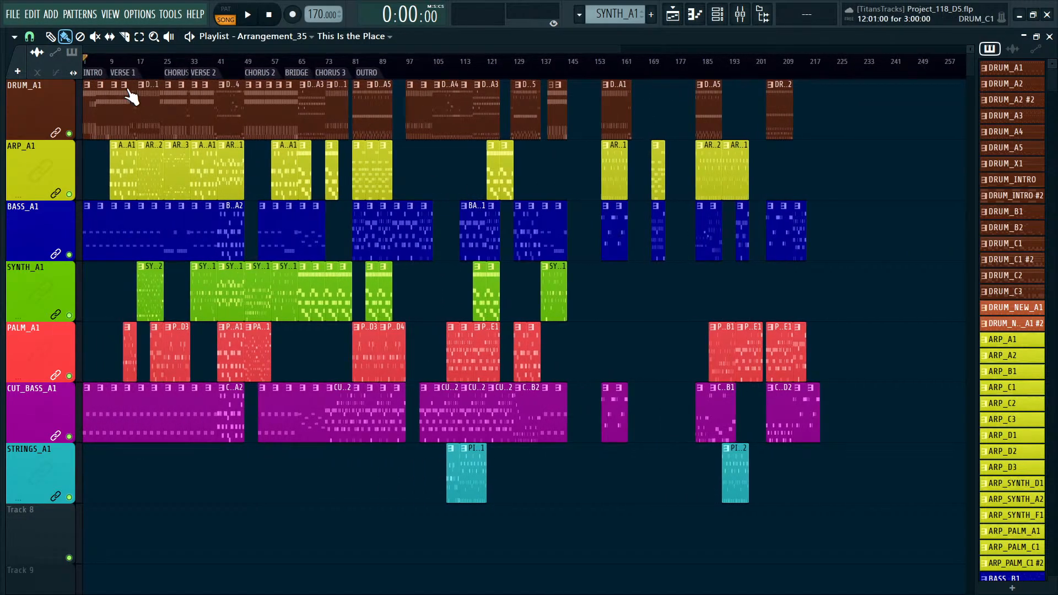
scroll(123, 126, up, 2)
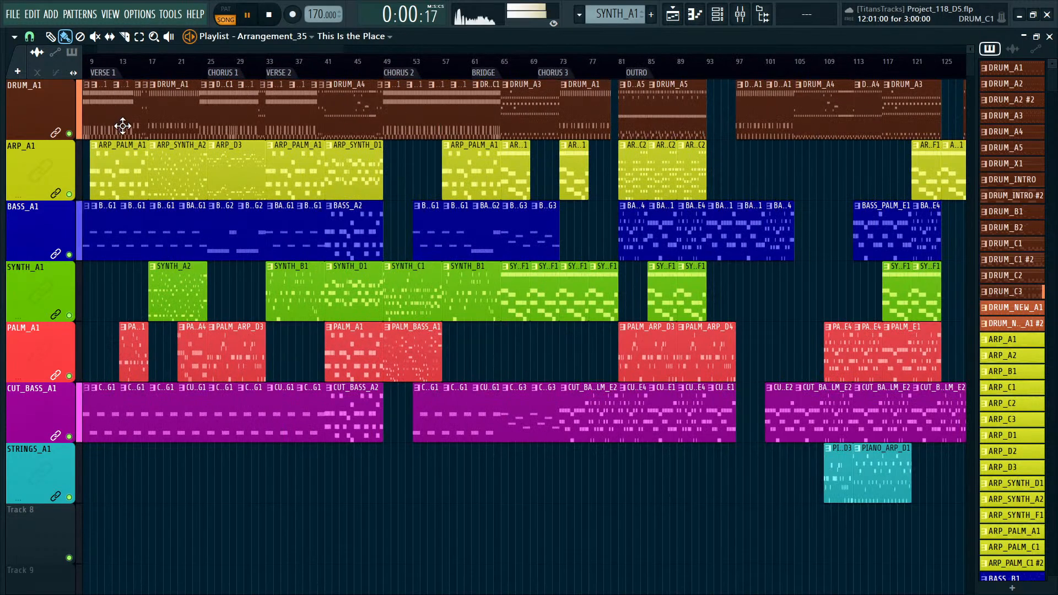
scroll(136, 134, up, 1)
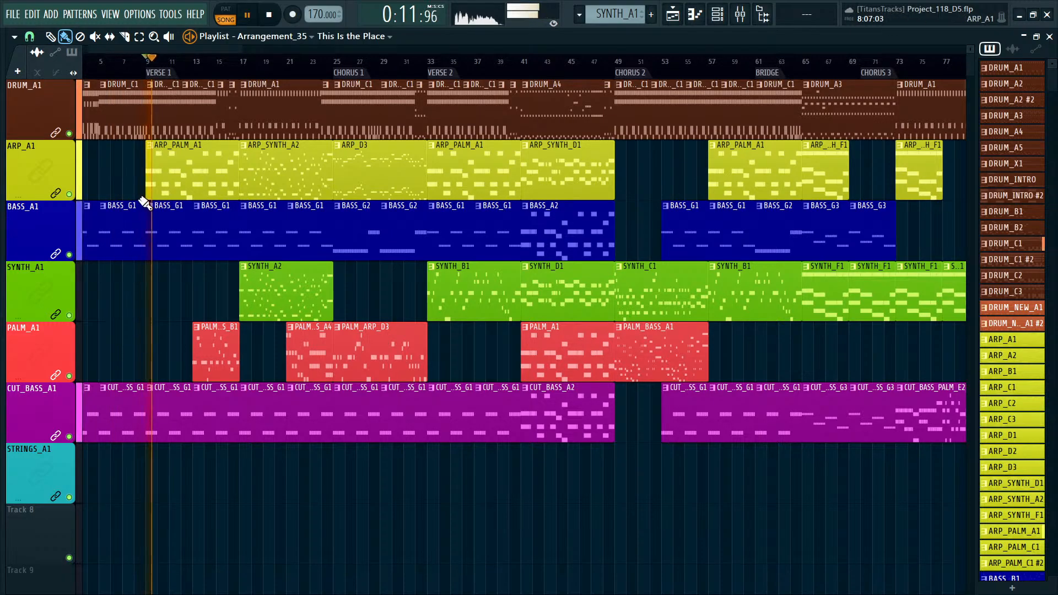
scroll(146, 205, up, 1)
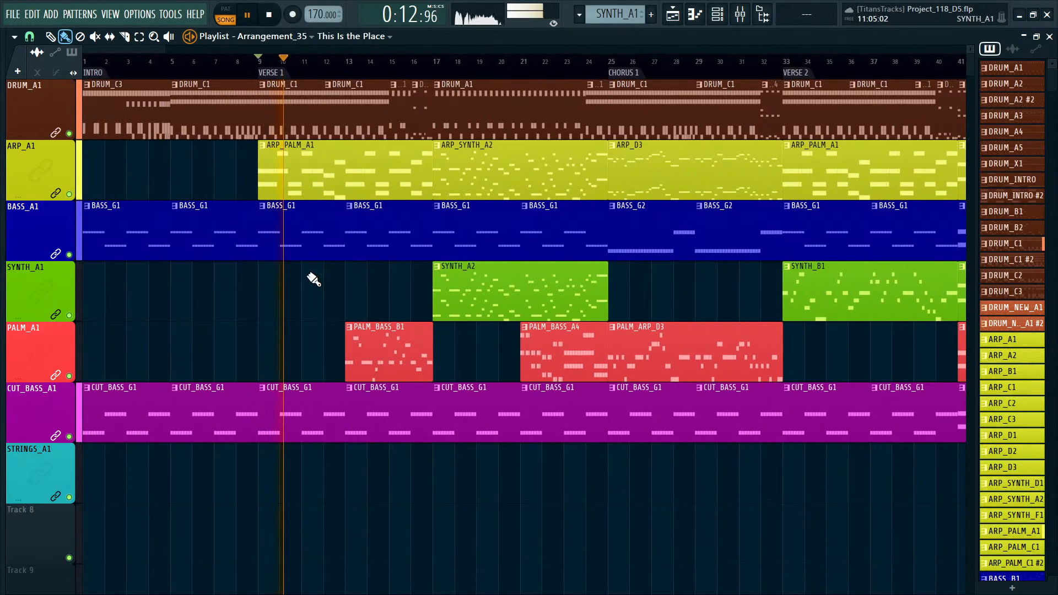
Check the mixer levels during playback, close the mixer, and follow the arrangement through Chorus 1 into Verse 2.
key(F9)
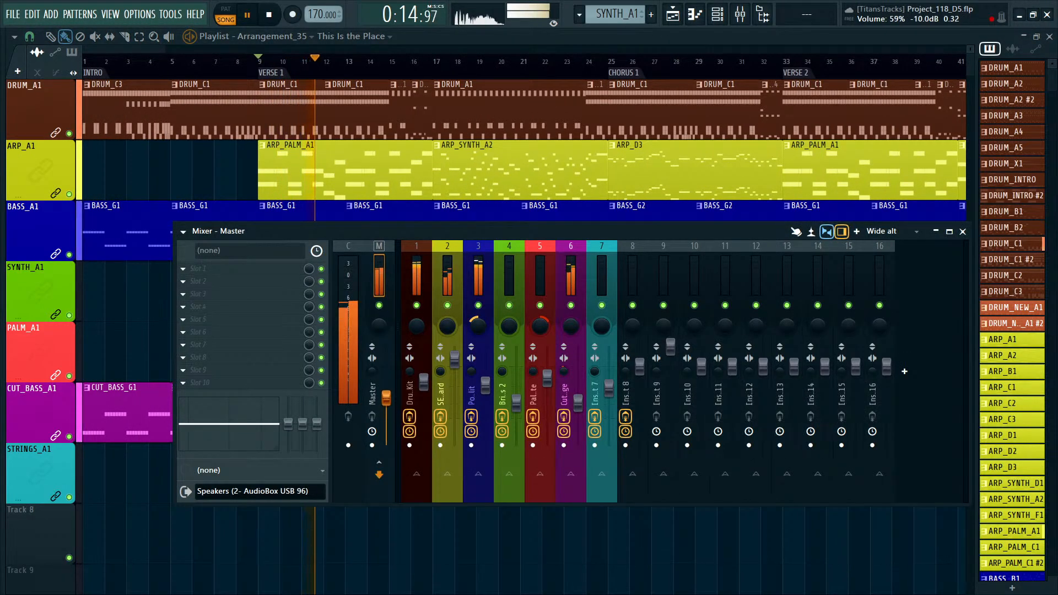
key(F9)
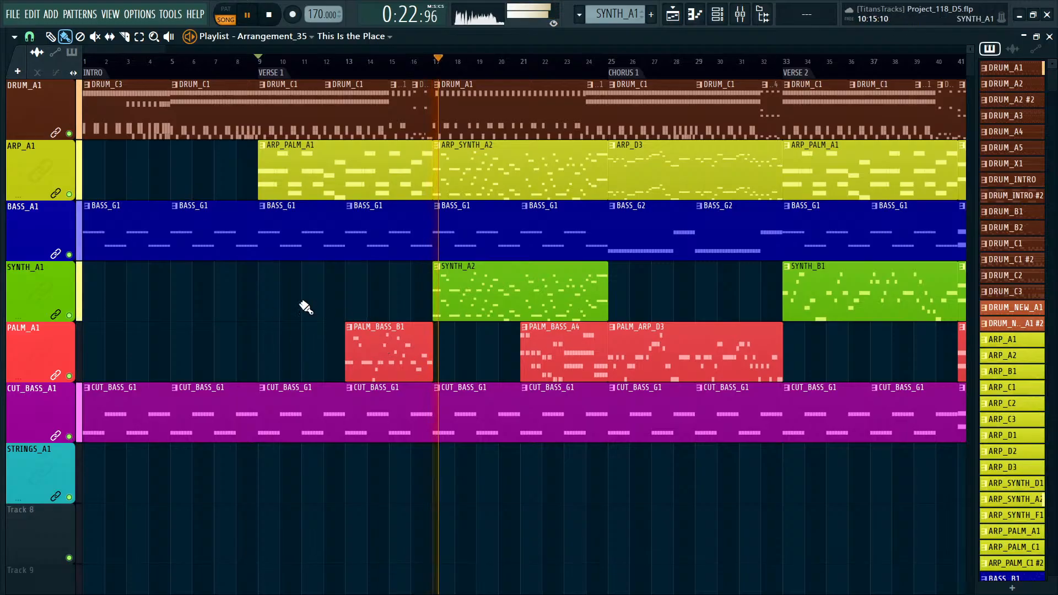
scroll(665, 278, right, 5)
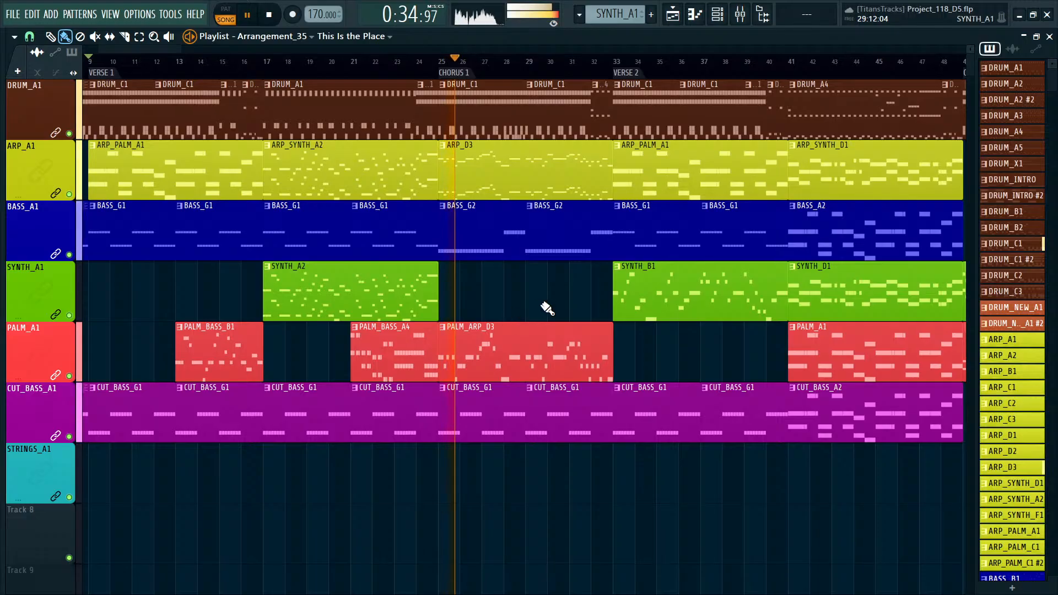
drag(544, 307, 274, 326)
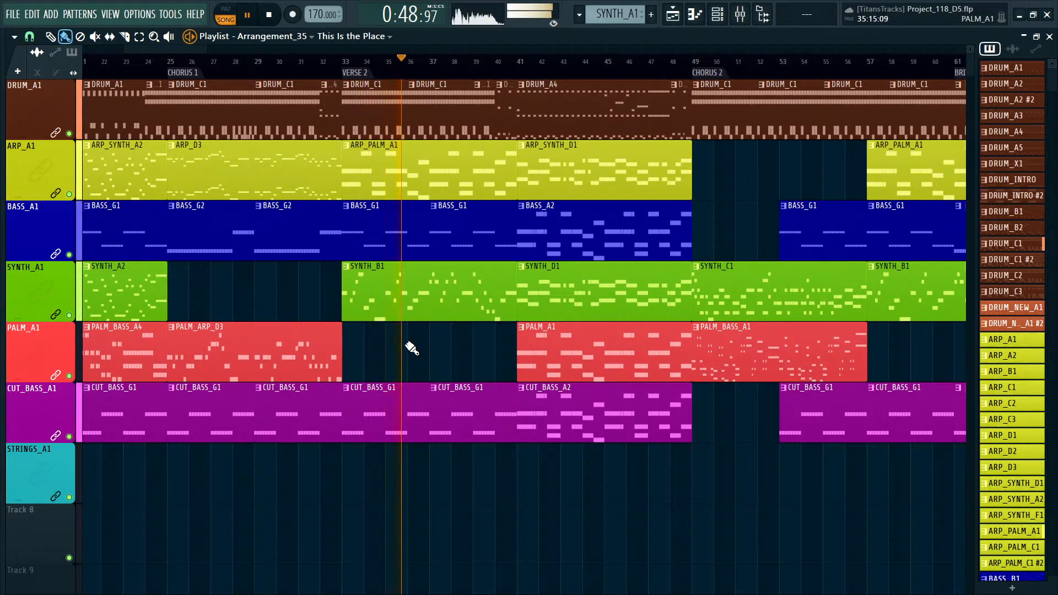
drag(459, 352, 353, 363)
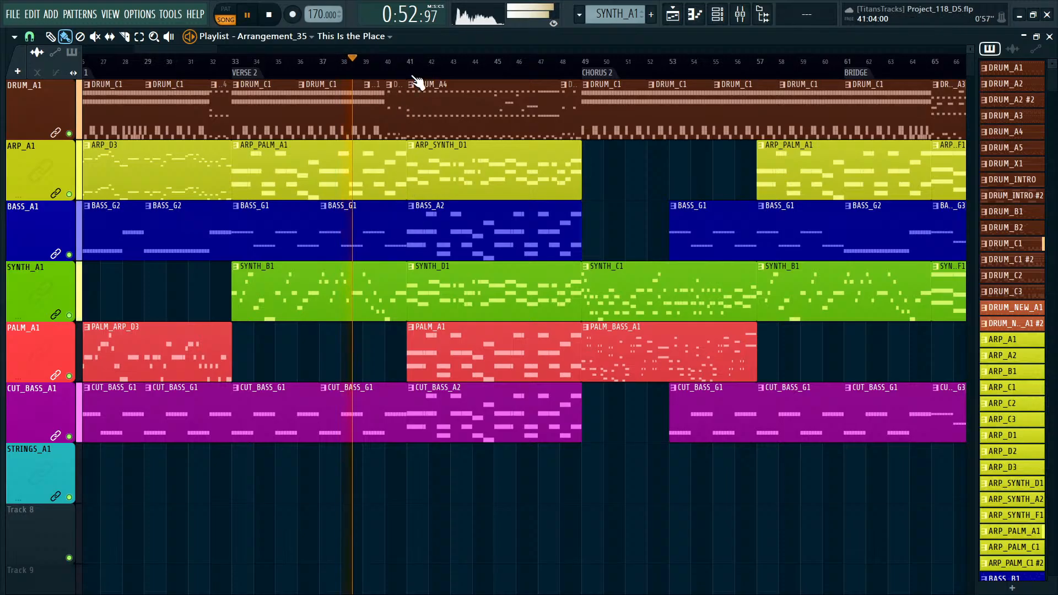
Play from bar 41 in Verse 2 with the BASS_A1 track soloed.
click(412, 59)
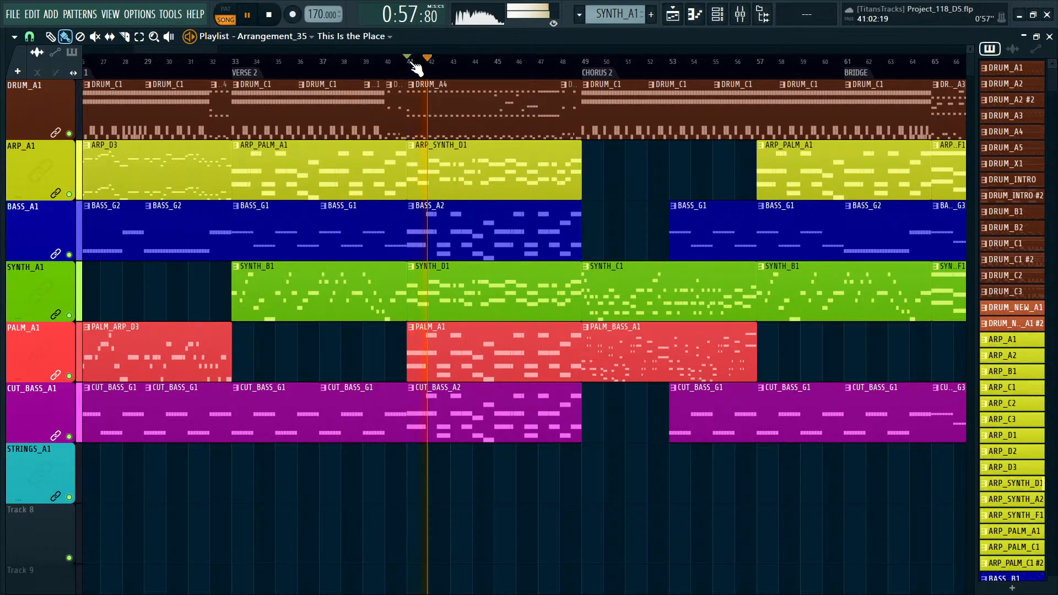
right_click(68, 256)
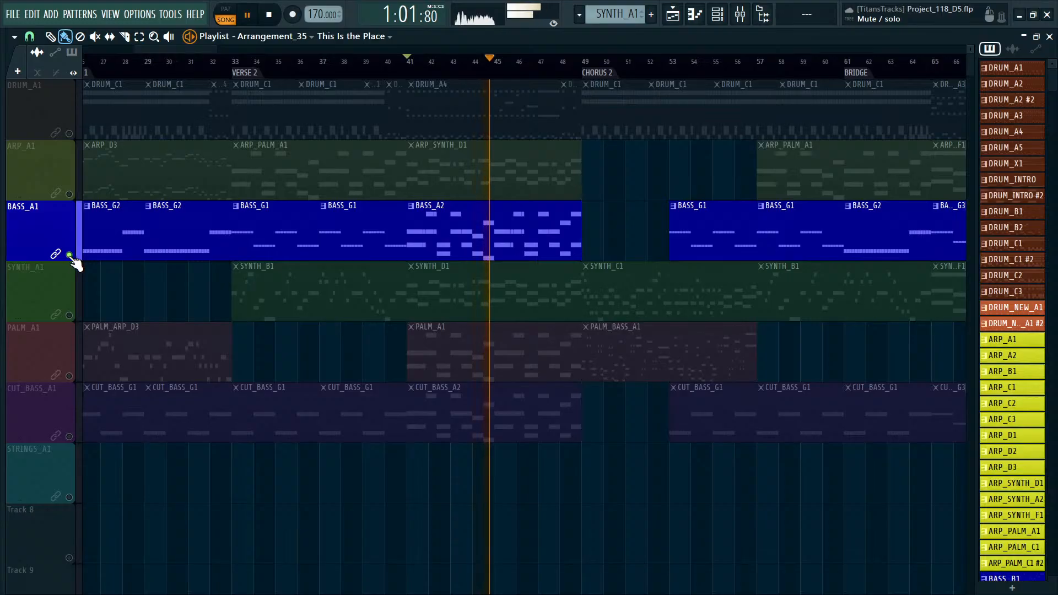
Add the CUT_BASS_A1 track to the soloed BASS_A1 bass for comparison, mute it again, and unsolo BASS_A1.
click(69, 437)
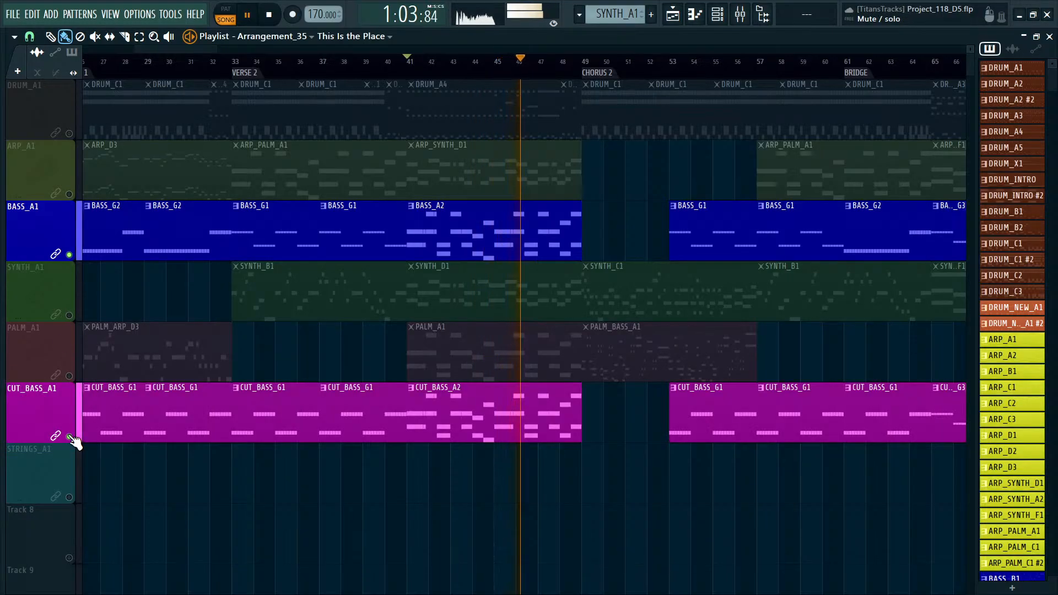
click(69, 436)
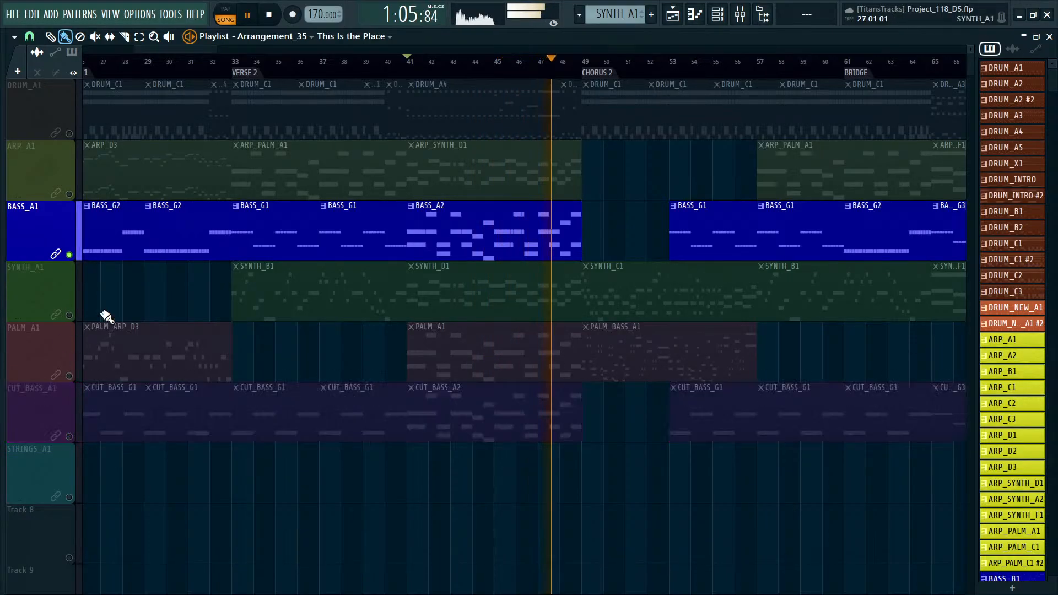
right_click(69, 255)
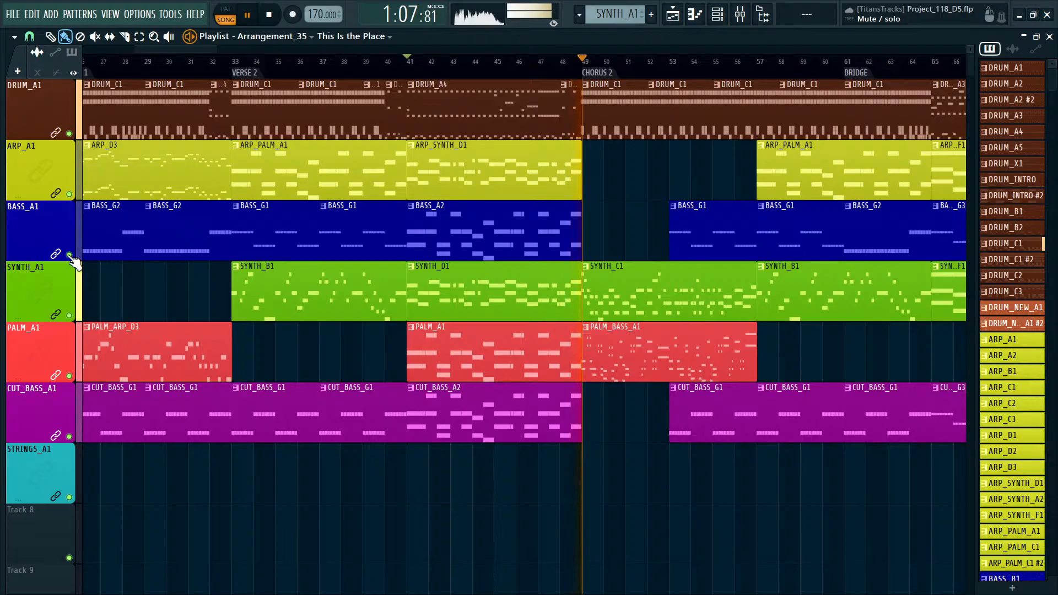
Follow playback into Chorus 2, audition the PALM_A1 track soloed, and restore all tracks.
scroll(645, 208, right, 3)
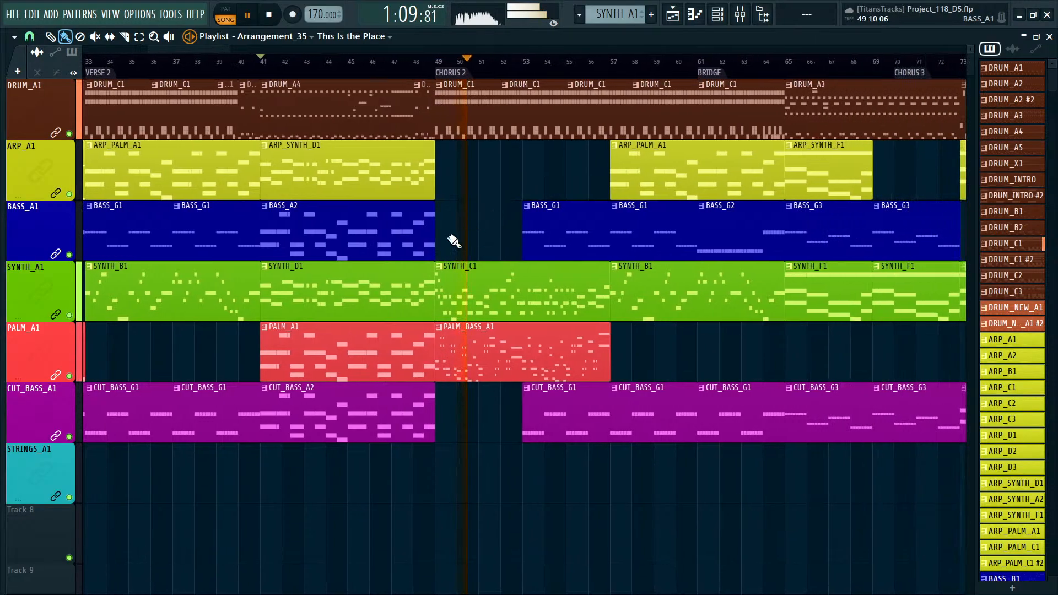
right_click(69, 315)
right_click(69, 315)
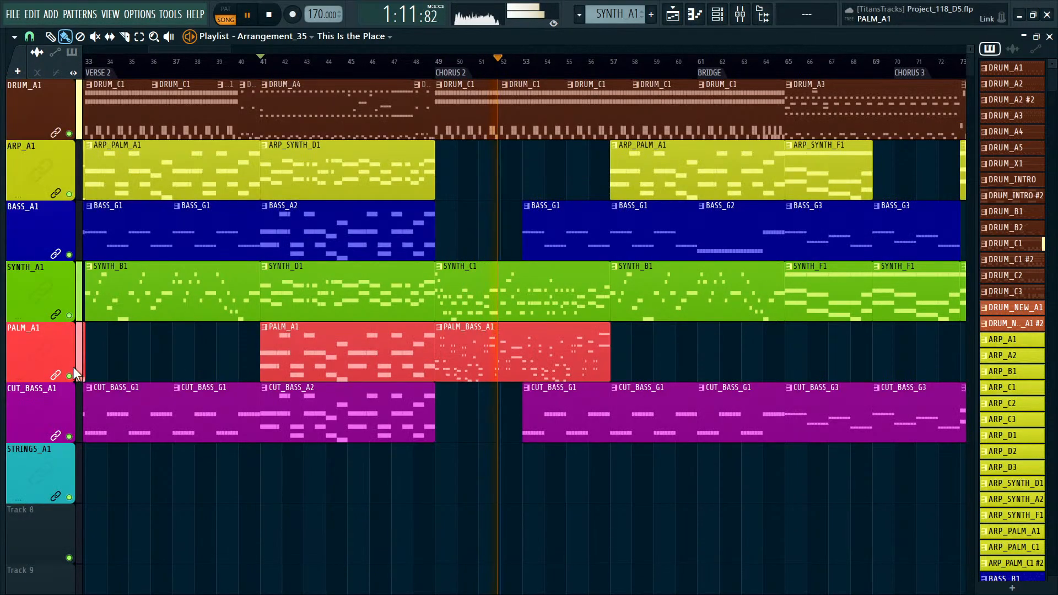
right_click(69, 376)
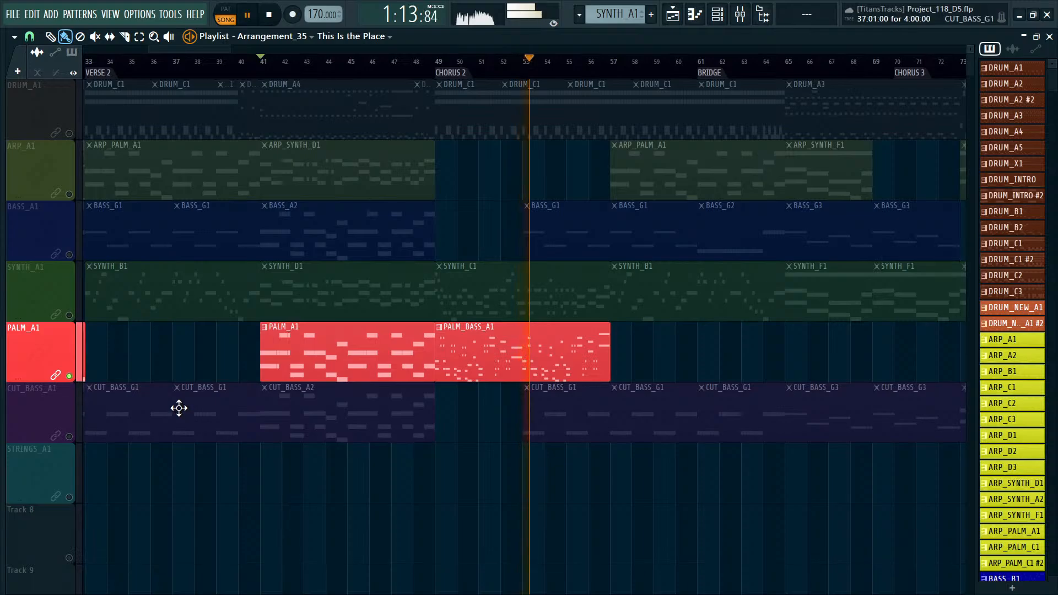
right_click(69, 376)
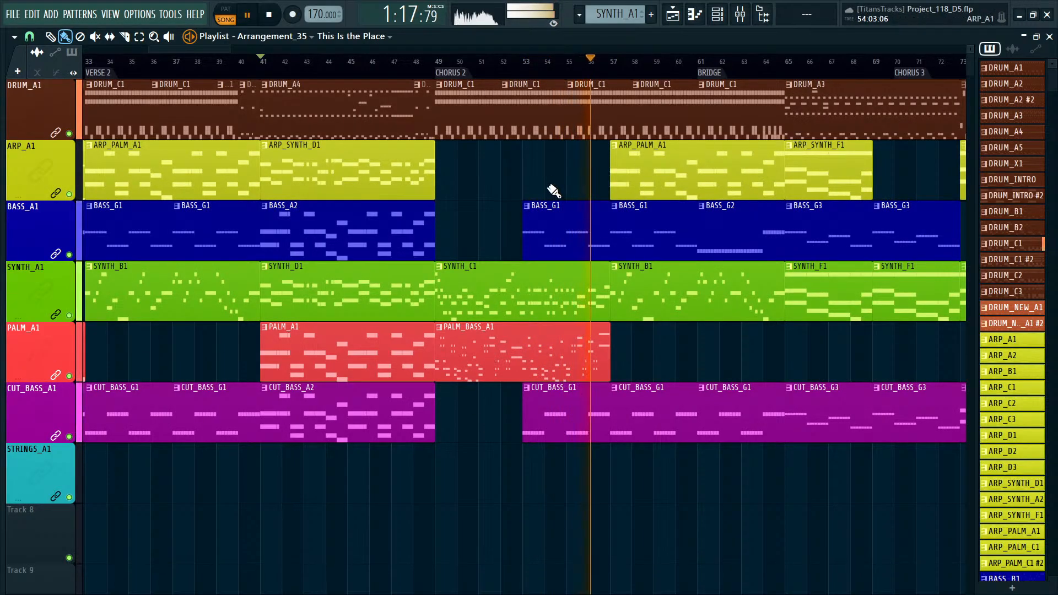
Follow the arrangement through the Bridge towards Chorus 3 and examine the notes of the BASS_G3 pattern at bar 65.
drag(552, 177, 274, 255)
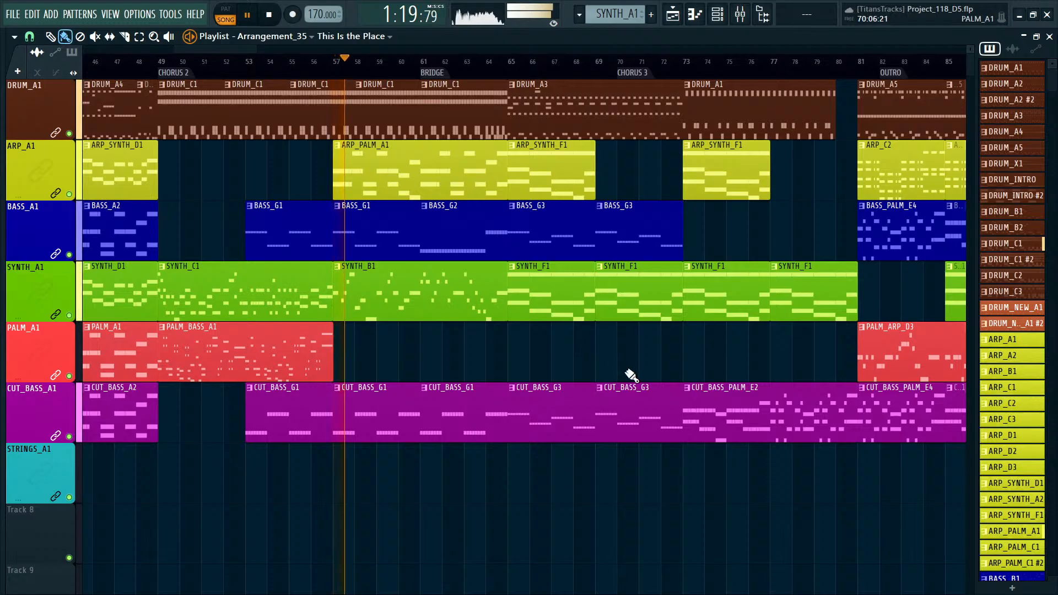
scroll(626, 367, down, 2)
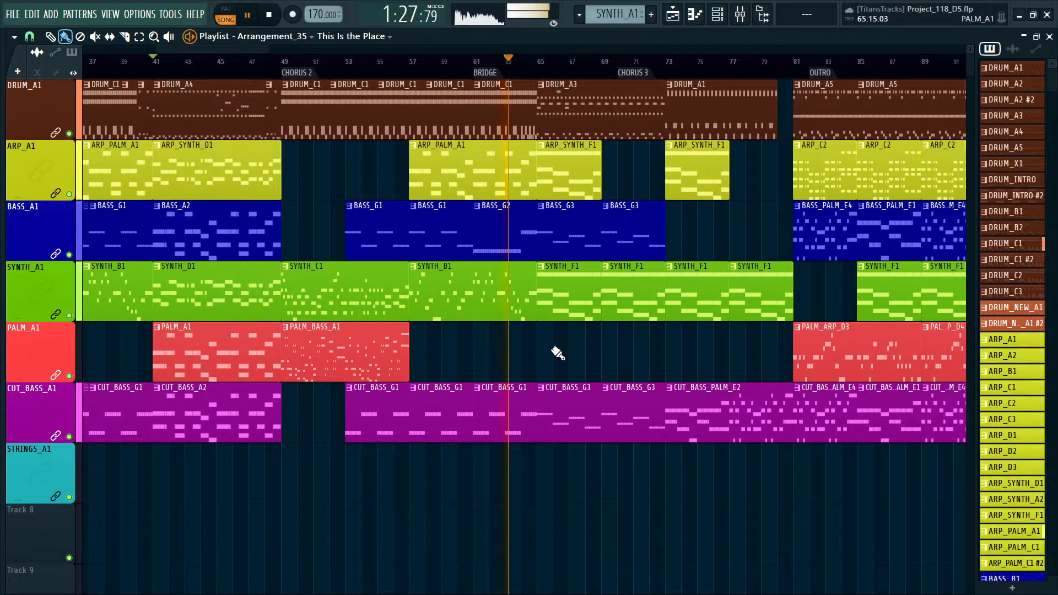
drag(591, 340, 382, 343)
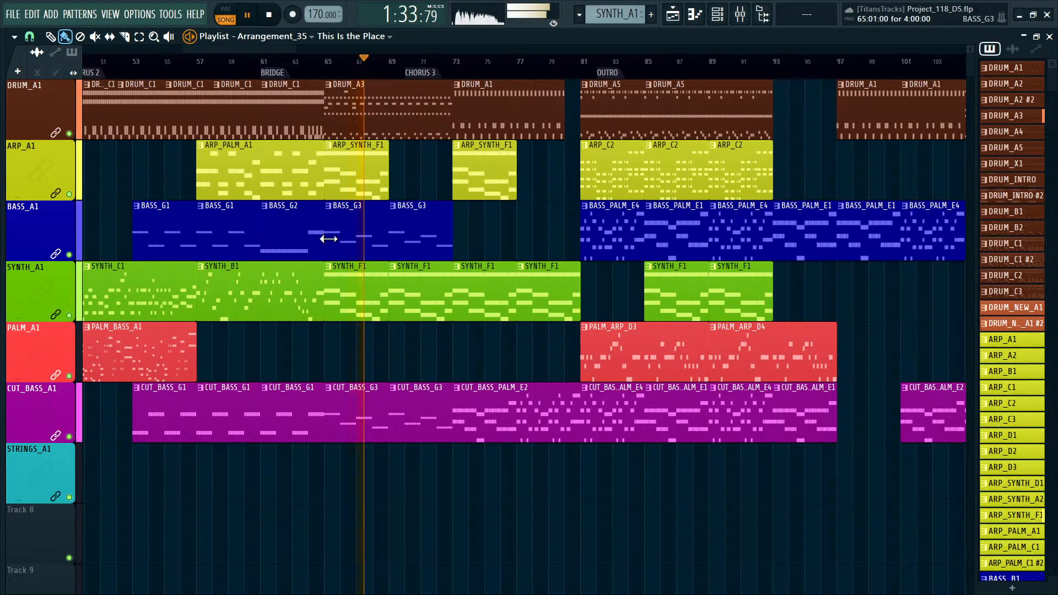
double_click(358, 233)
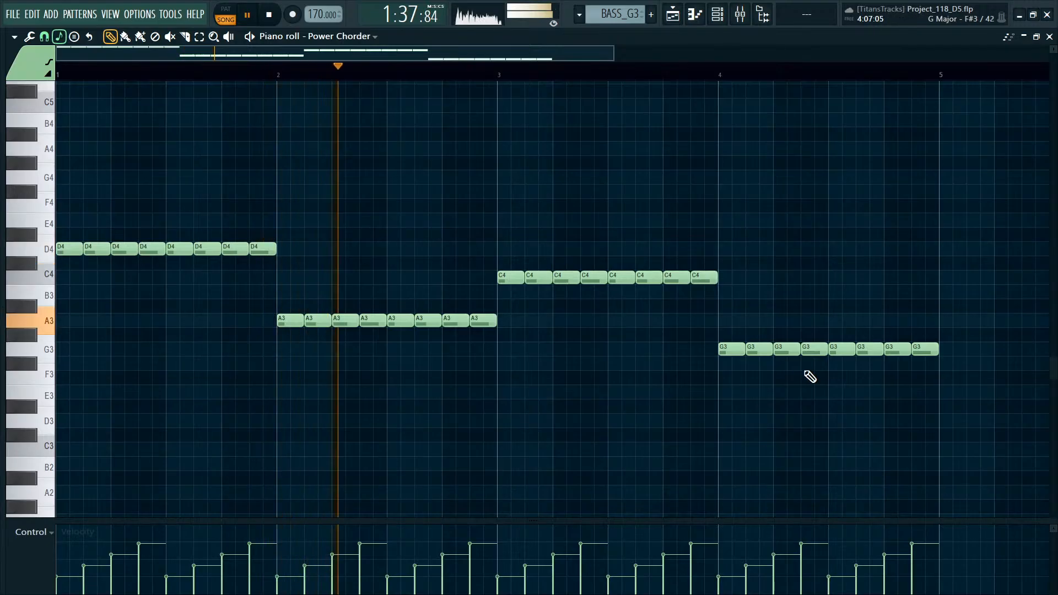
key(F5)
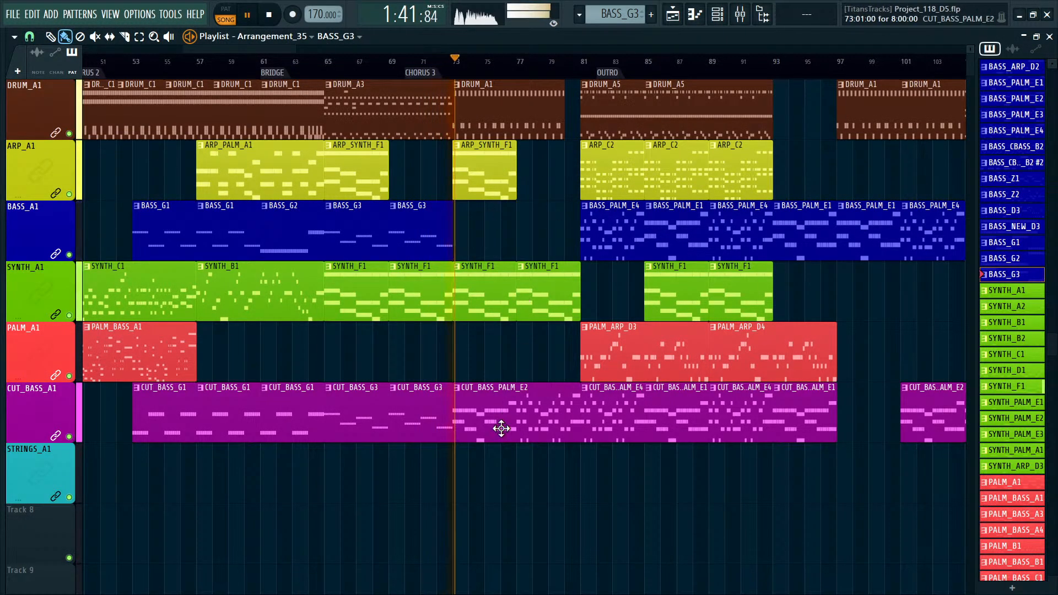
Examine the CUT_BASS_PALM_E2 notes with the CUT_BASS_A1 track soloed, stop playback, and select all its notes.
double_click(468, 421)
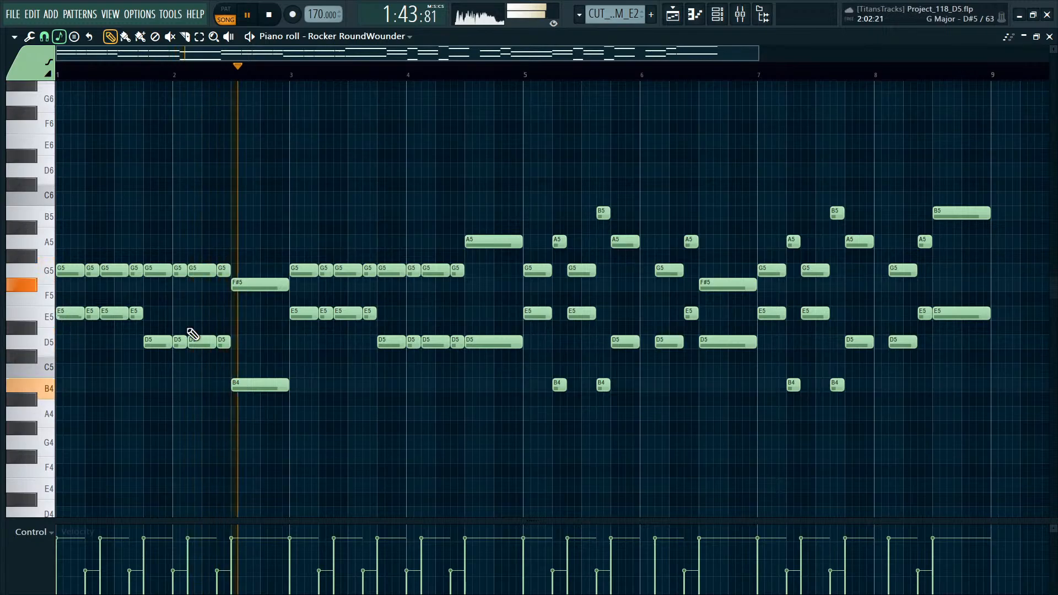
key(F5)
ctrl+click(68, 436)
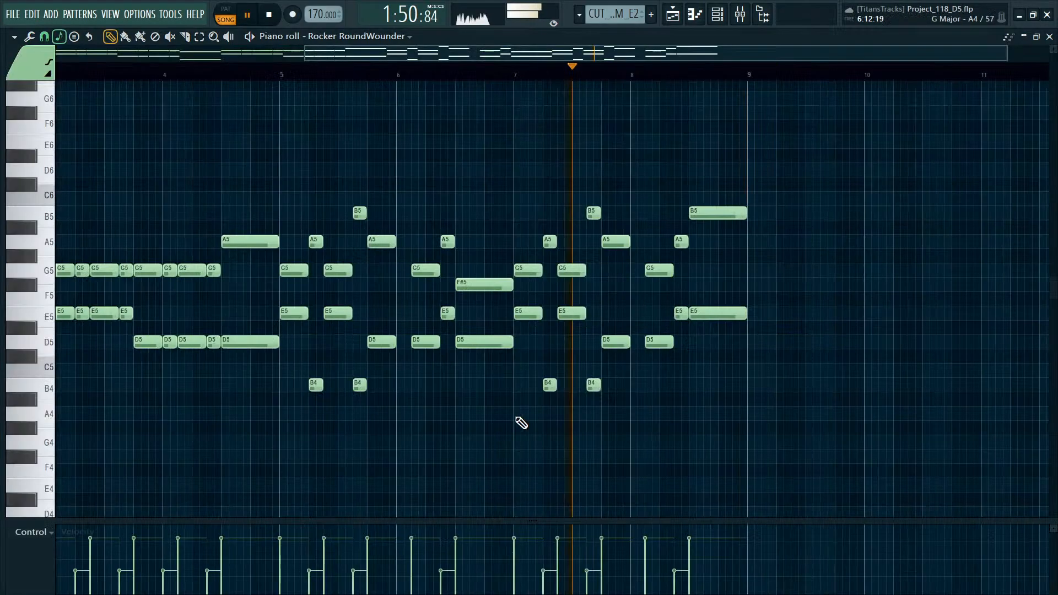
double_click(515, 417)
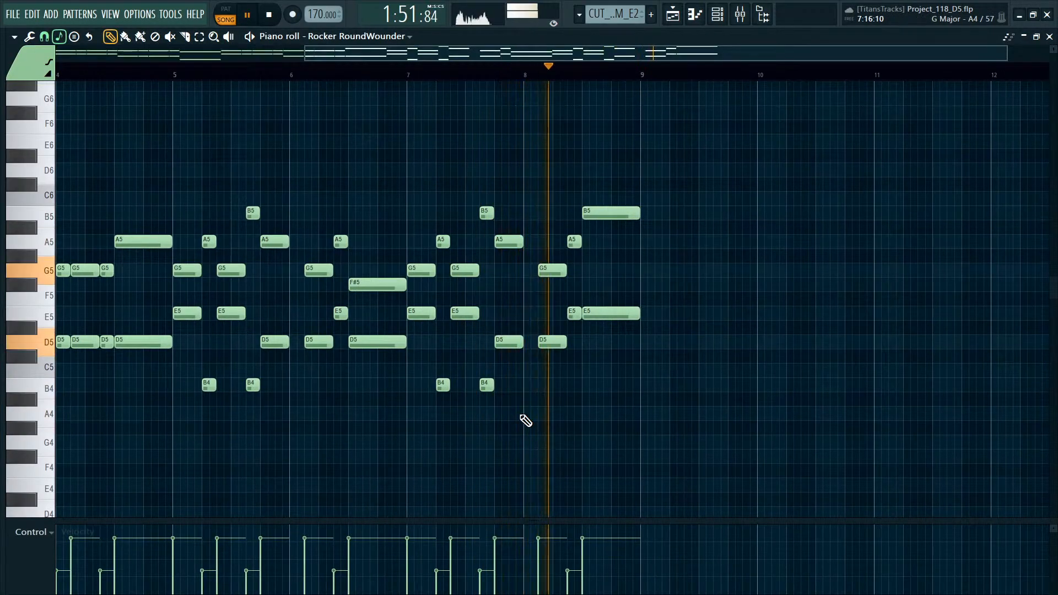
key(space)
key(ctrl+a)
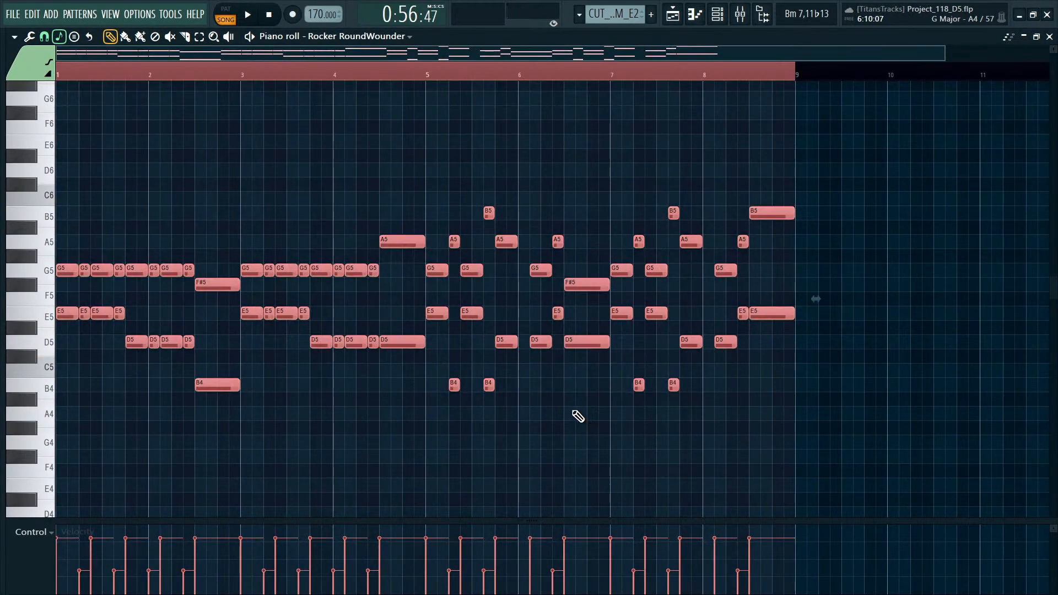
key(F5)
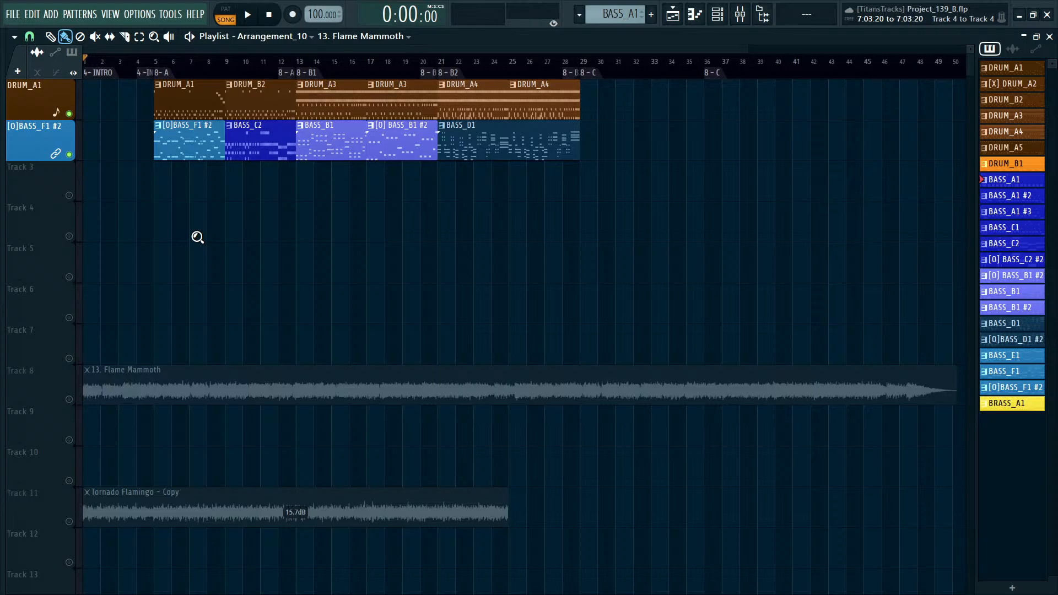
In Project_139_B, view the drum and bass clips from bar 5 to bar 29 and check the channel list.
ctrl+right_click(198, 237)
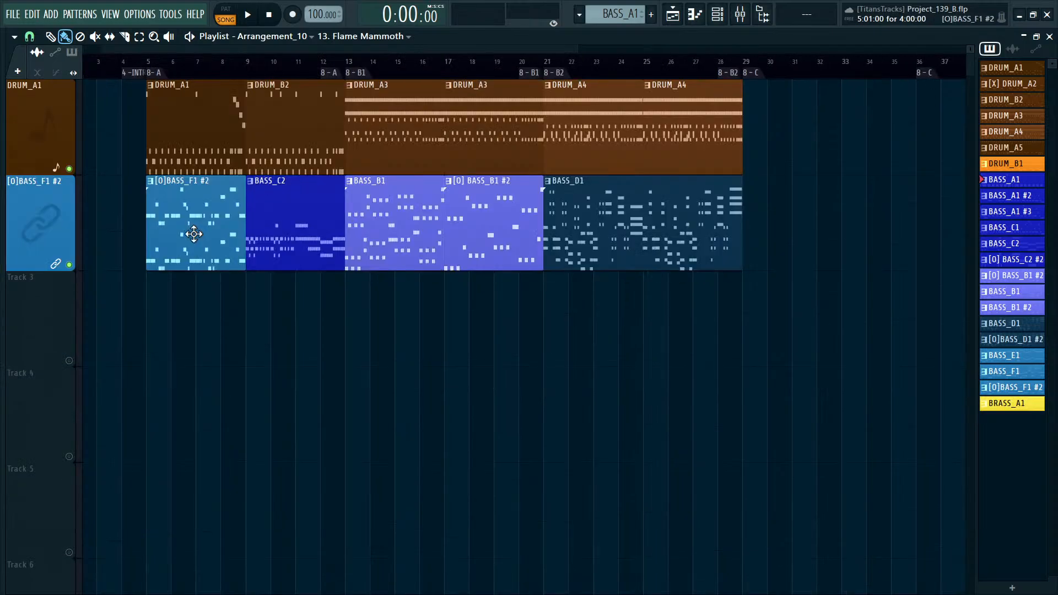
scroll(296, 399, left, 2)
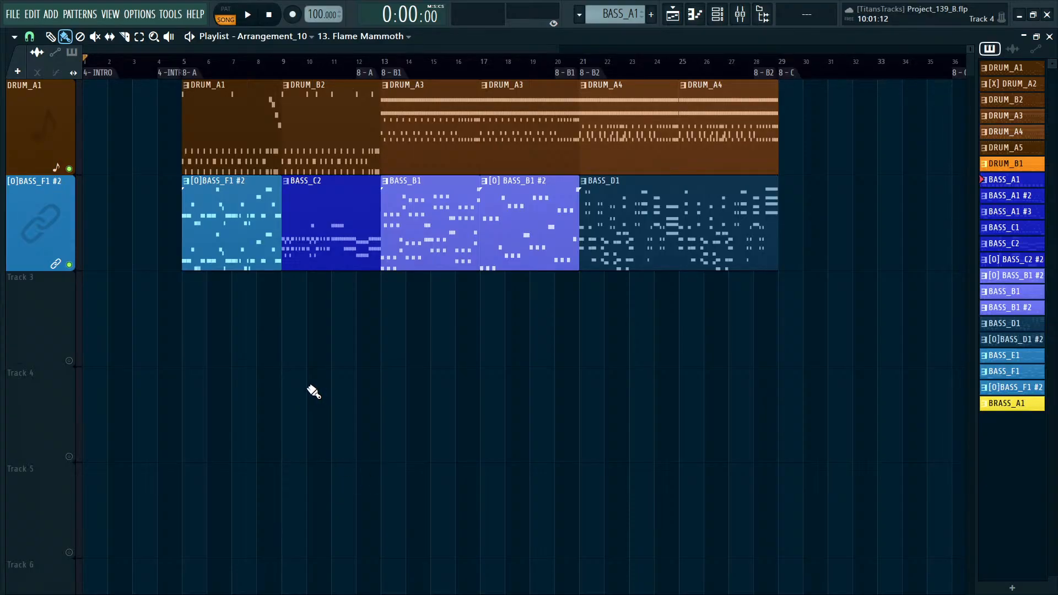
key(F6)
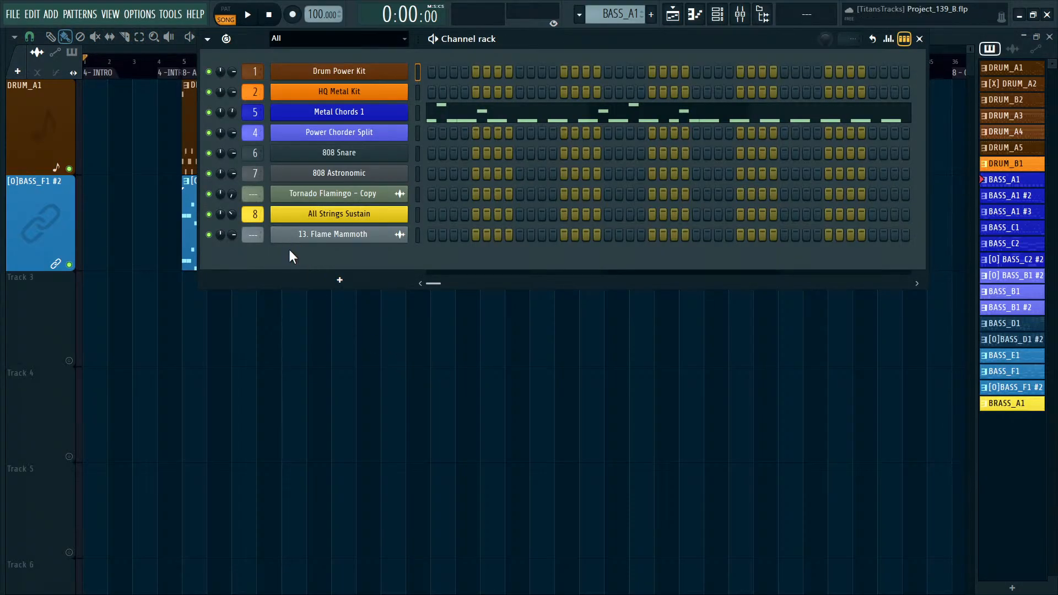
key(F6)
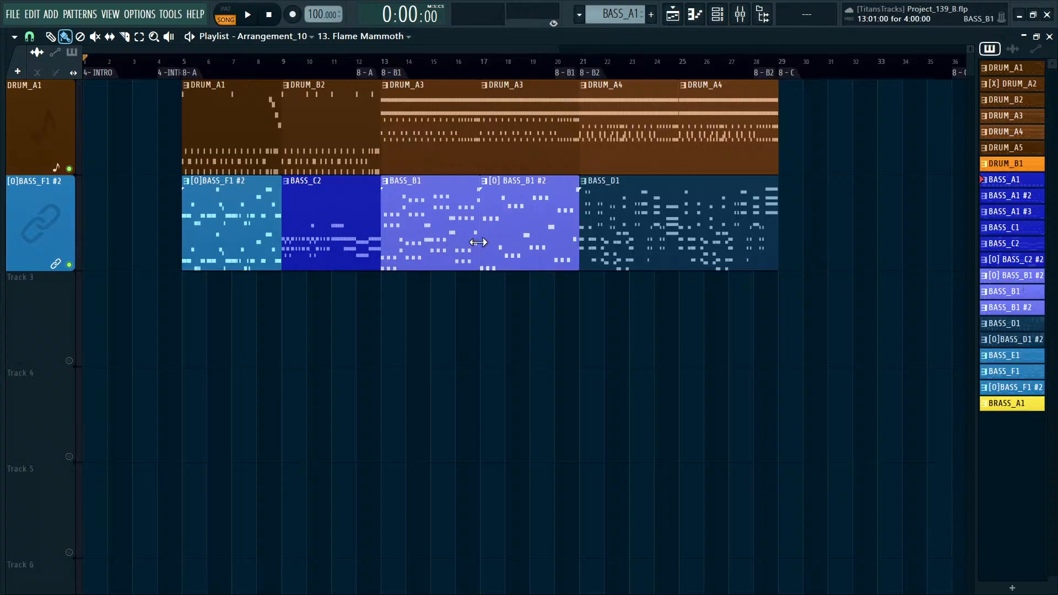
Clone the [O] BASS_B1 #2 pattern as BASS_G1, place it on Track 3 at bar 17, and check its notes.
click(527, 247)
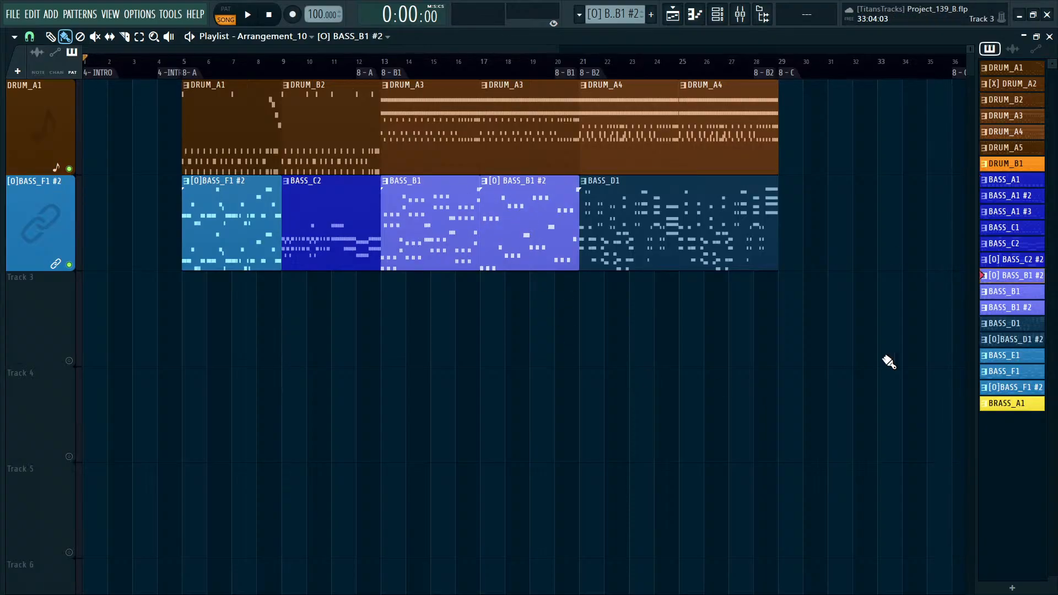
key(ctrl+shift+c)
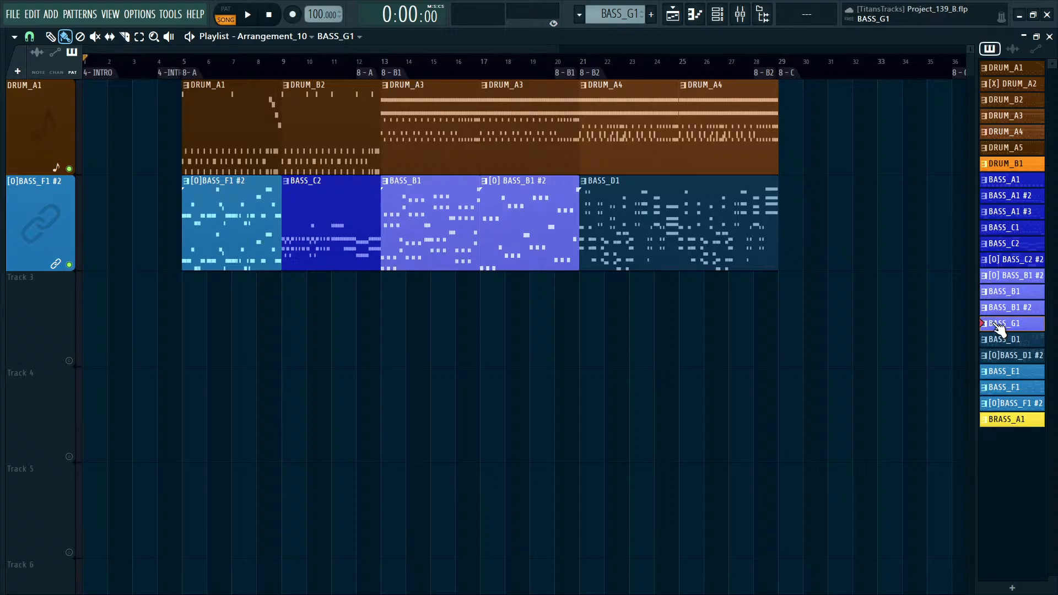
drag(999, 329, 483, 289)
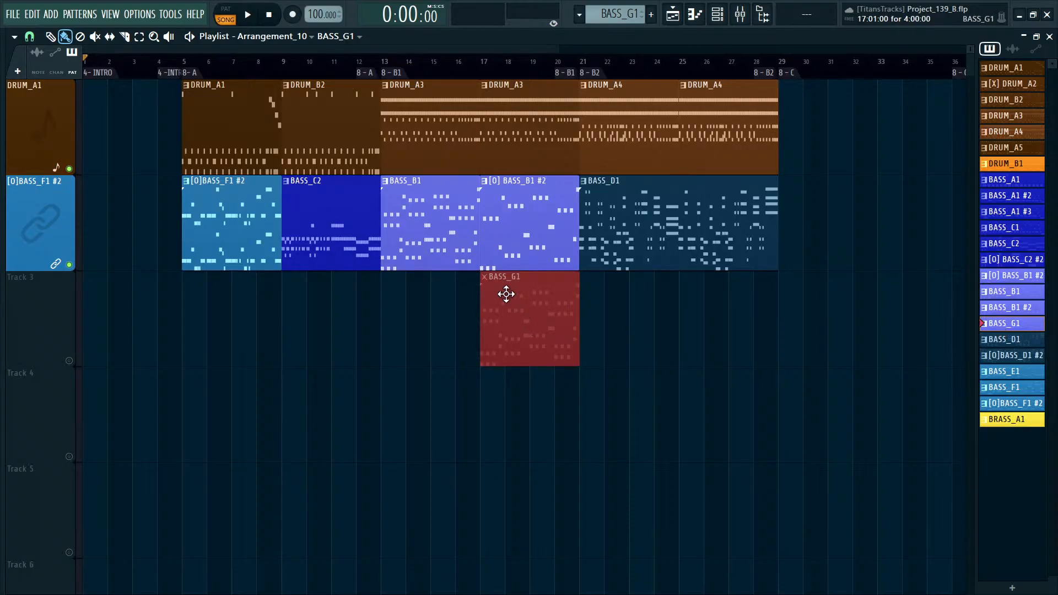
double_click(508, 306)
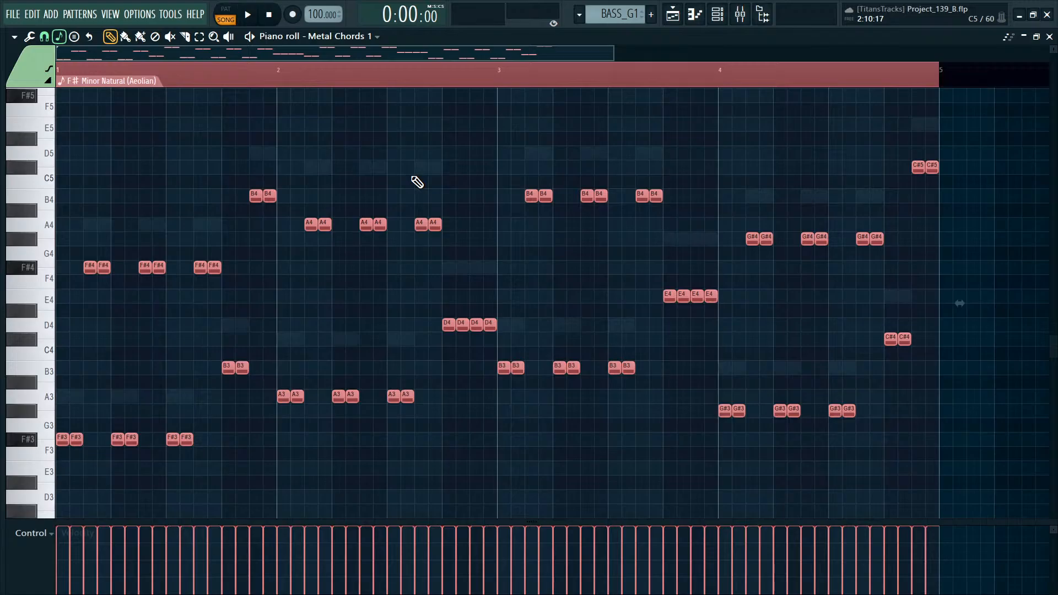
key(Escape)
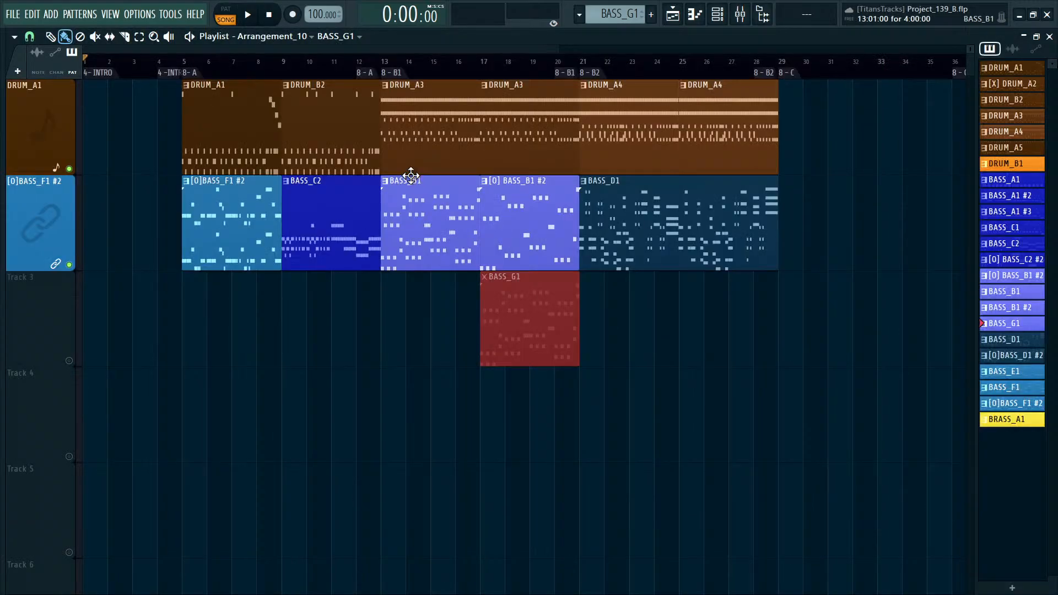
Replace the [O] BASS_B1 #2 clip at bar 17 on the bass track with BASS_G1 and review its Metal Chords 1 notes.
right_click(533, 227)
drag(550, 282, 525, 208)
double_click(527, 209)
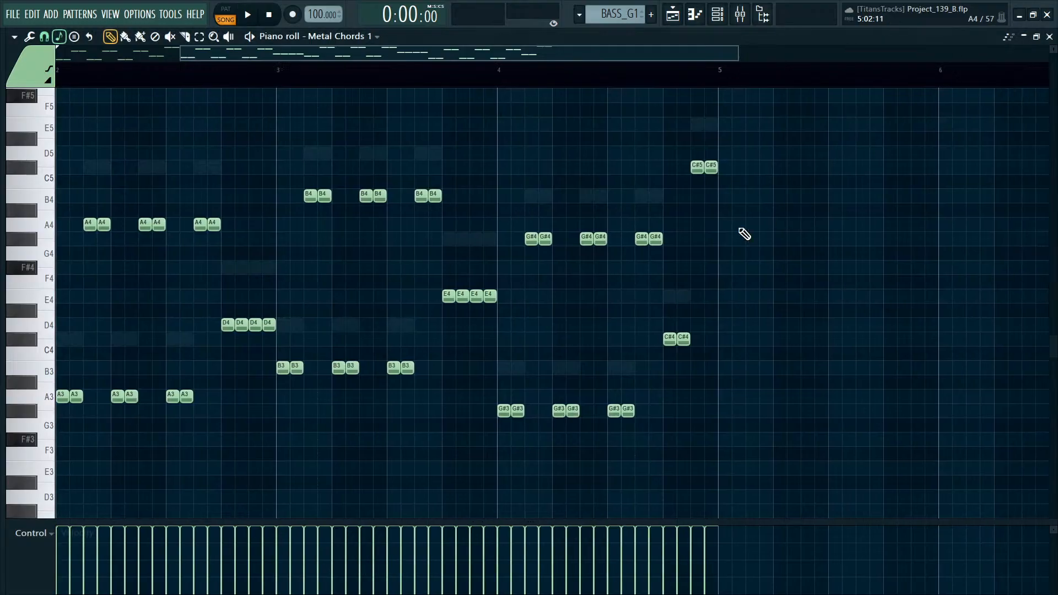
ctrl+right_click(661, 240)
ctrl+right_click(653, 241)
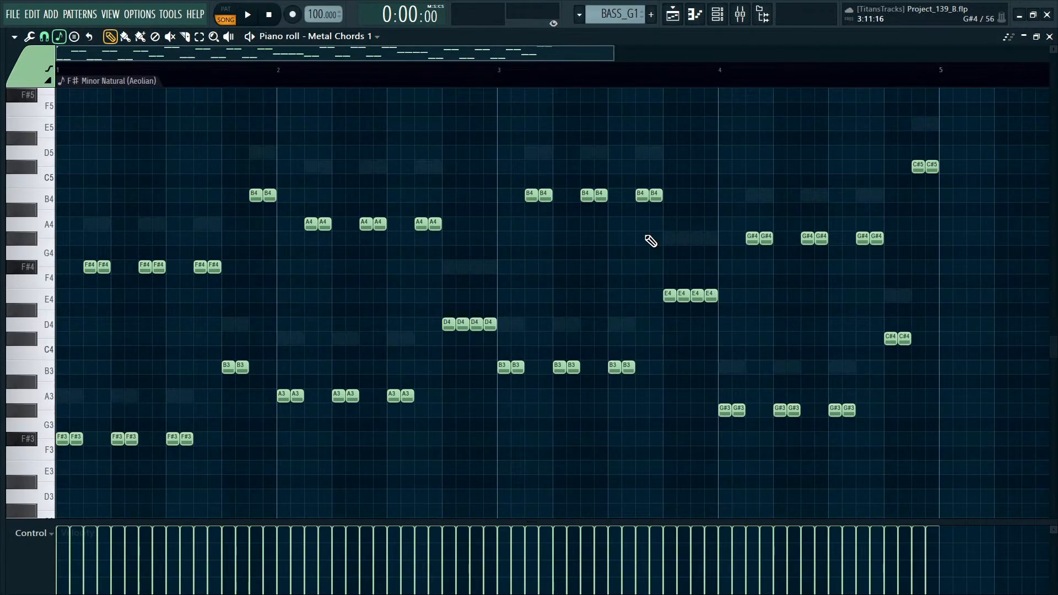
key(F5)
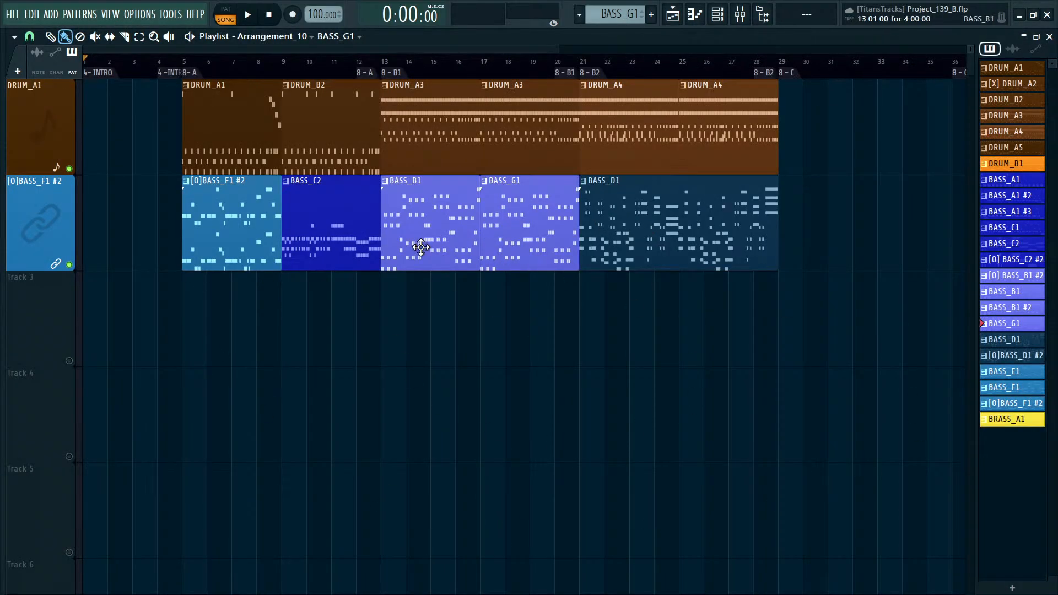
Open the [O]BASS_F1 #2 pattern and audition it in pattern mode with only Metal Chords 1 and Power Chorder Split enabled.
double_click(200, 214)
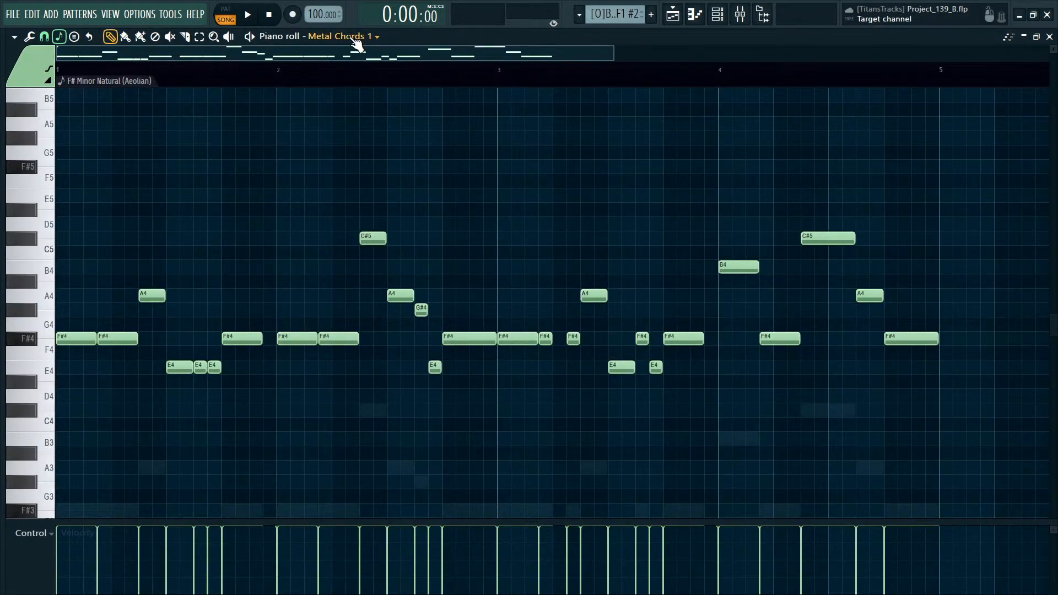
key(F6)
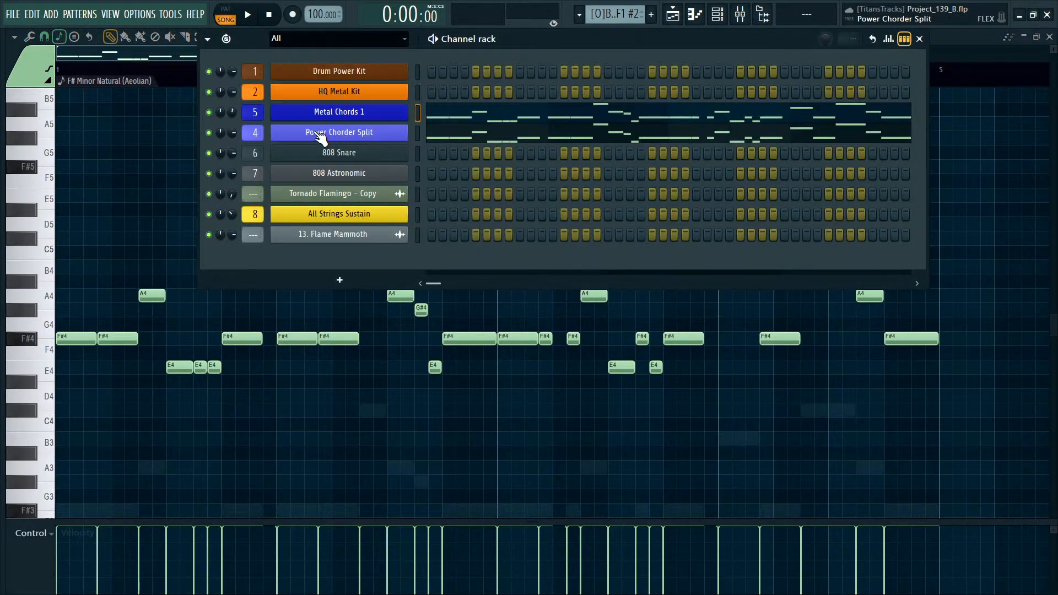
right_click(211, 114)
key(space)
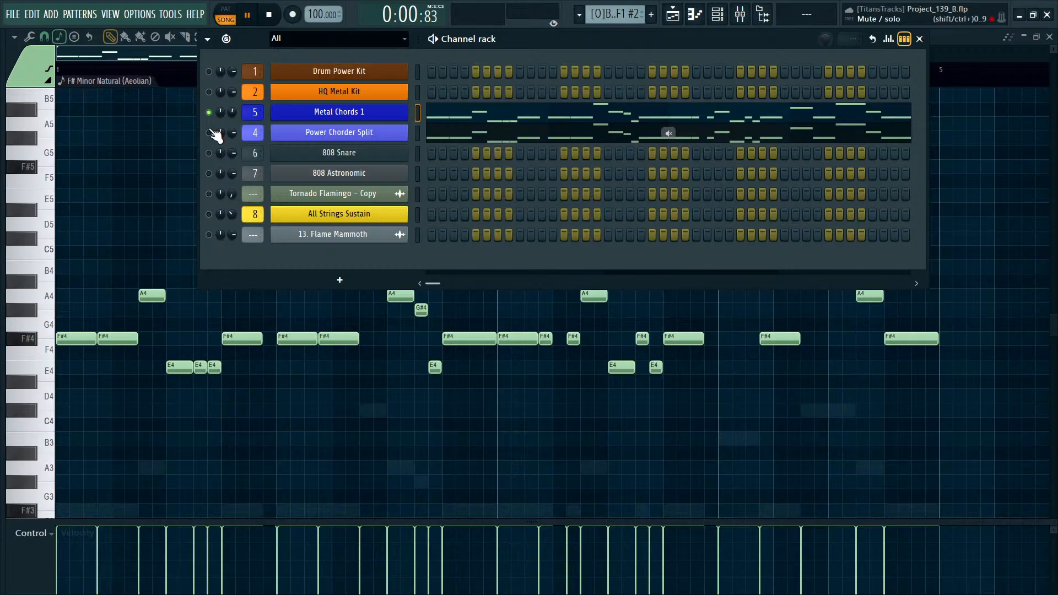
click(230, 20)
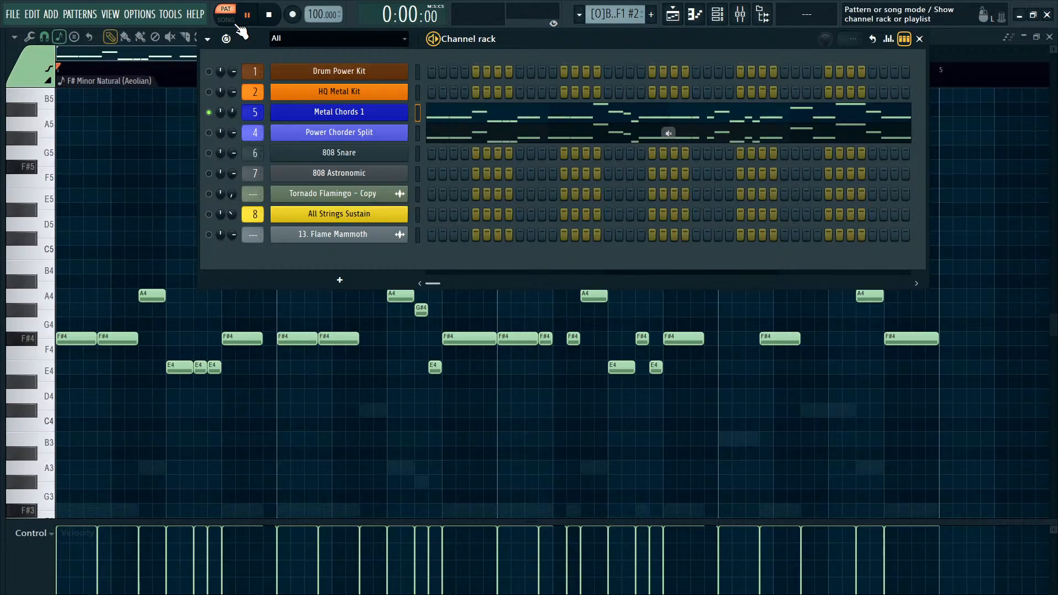
right_click(209, 133)
click(209, 113)
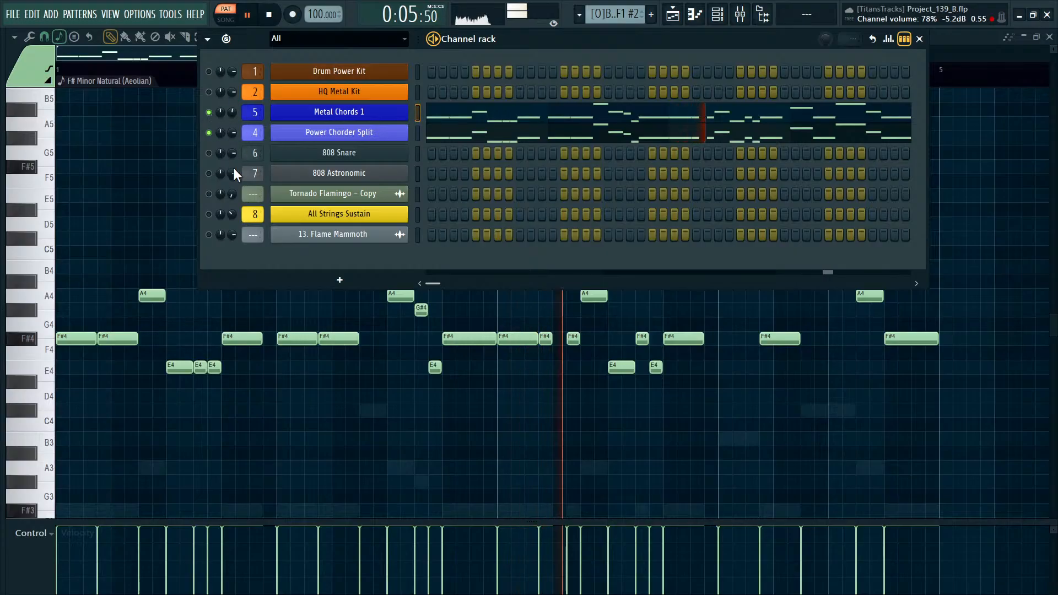
key(space)
key(F6)
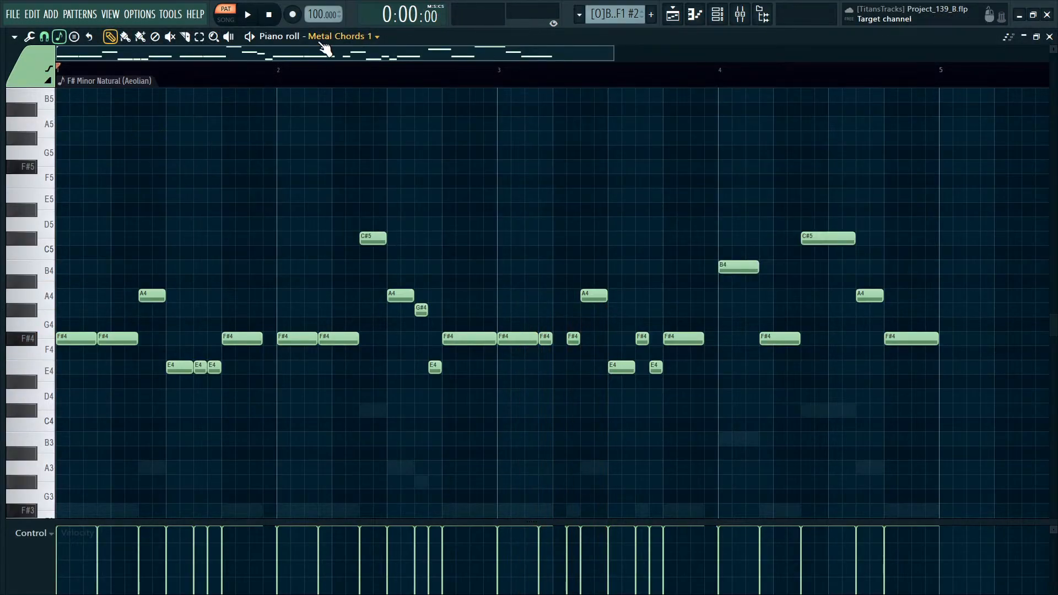
Compare the Metal Chords 1 notes with the Power Chorder Split notes in the [O]BASS_F1 #2 pattern.
click(347, 78)
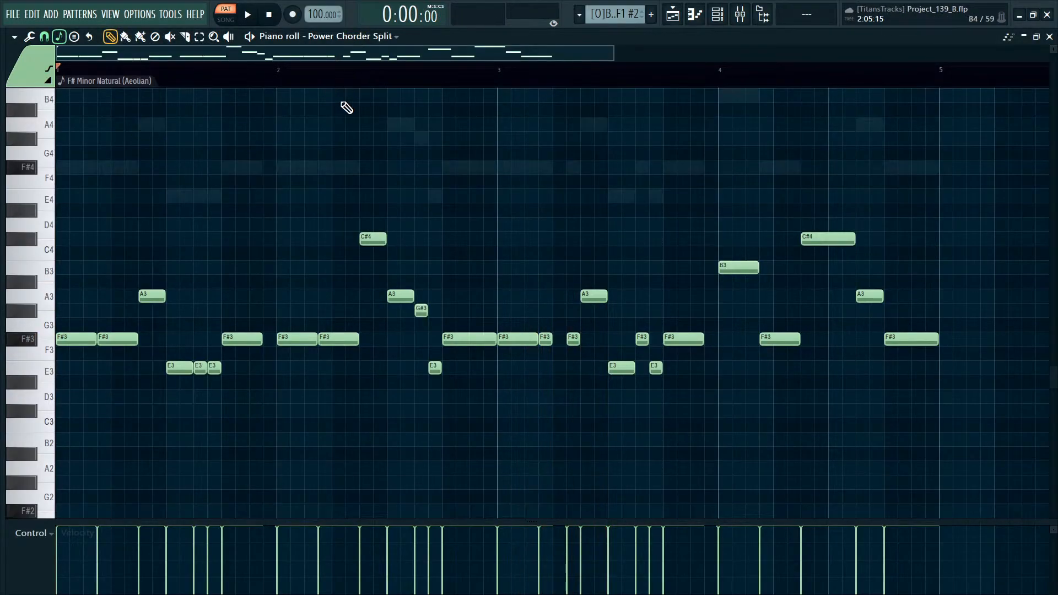
scroll(258, 211, down, 2)
scroll(456, 237, up, 1)
scroll(380, 39, up, 1)
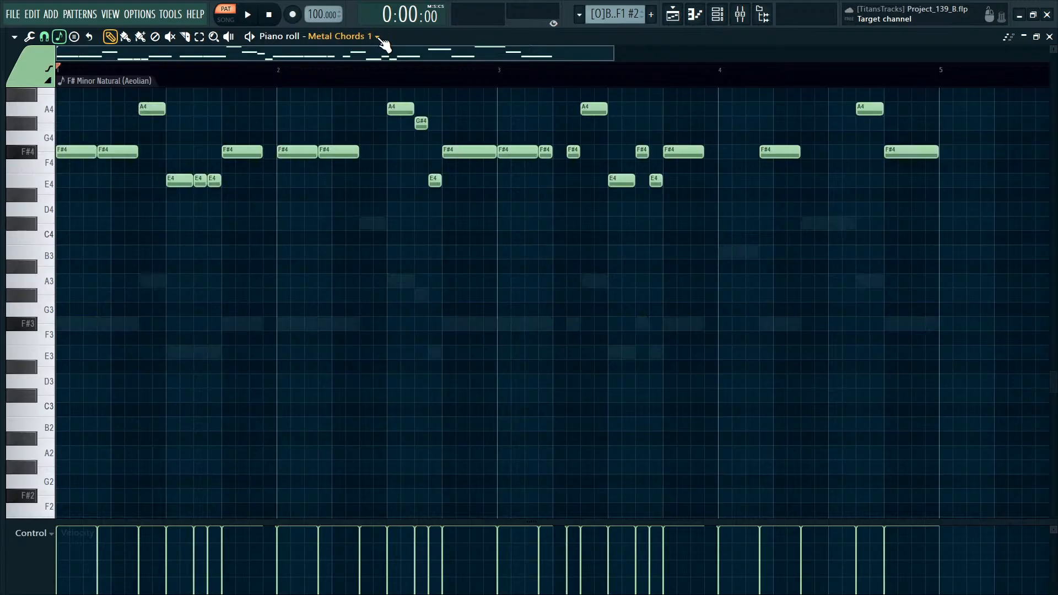
scroll(379, 39, down, 1)
scroll(379, 39, up, 1)
scroll(384, 43, down, 1)
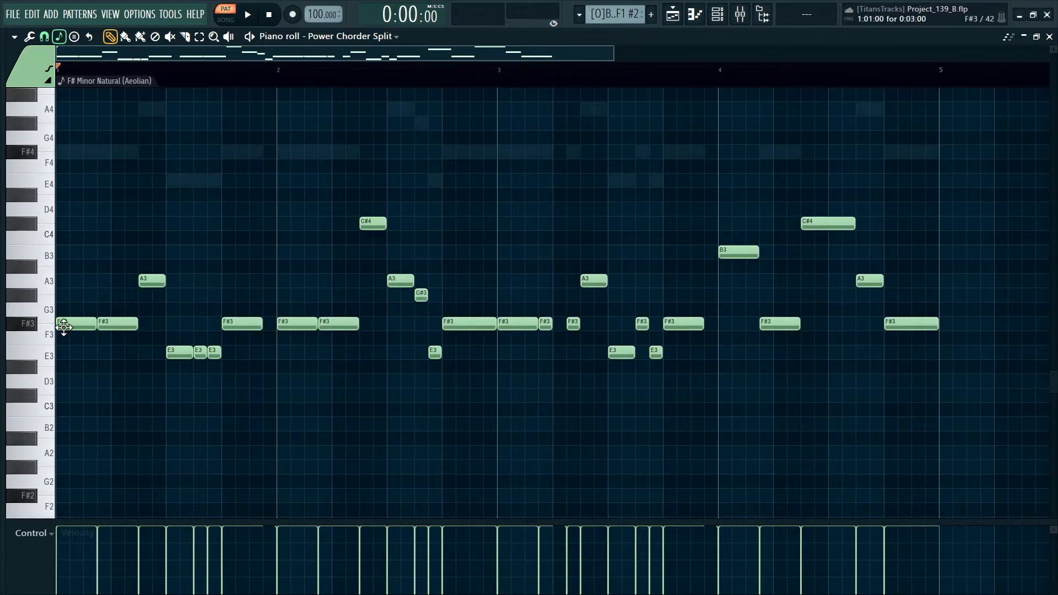
scroll(348, 43, up, 1)
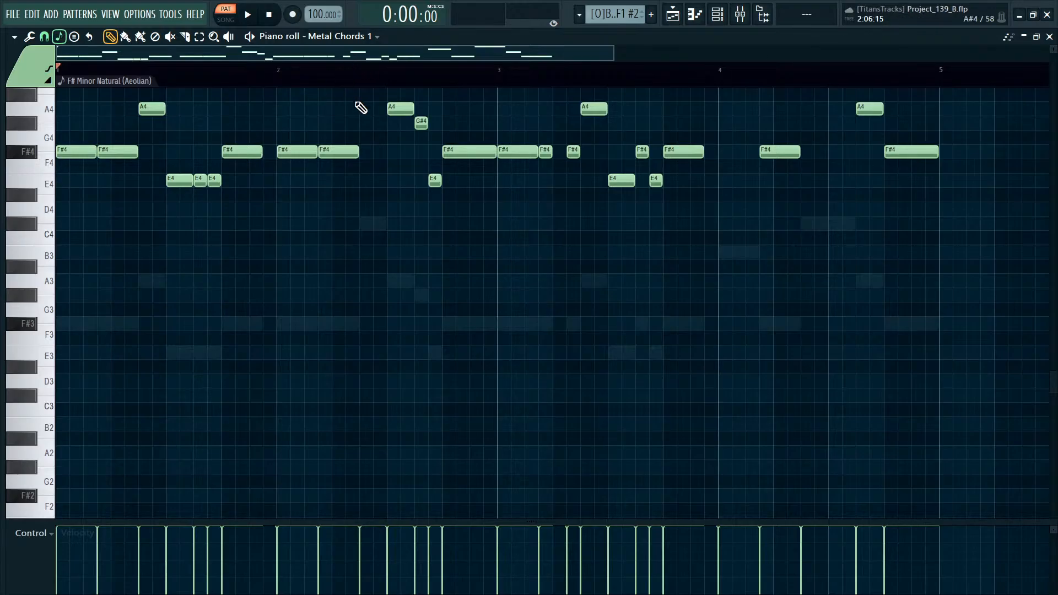
Open the BASS_G1 pattern and compare its Metal Chords 1 notes with its Power Chorder Split notes.
key(F7)
key(F6)
double_click(543, 222)
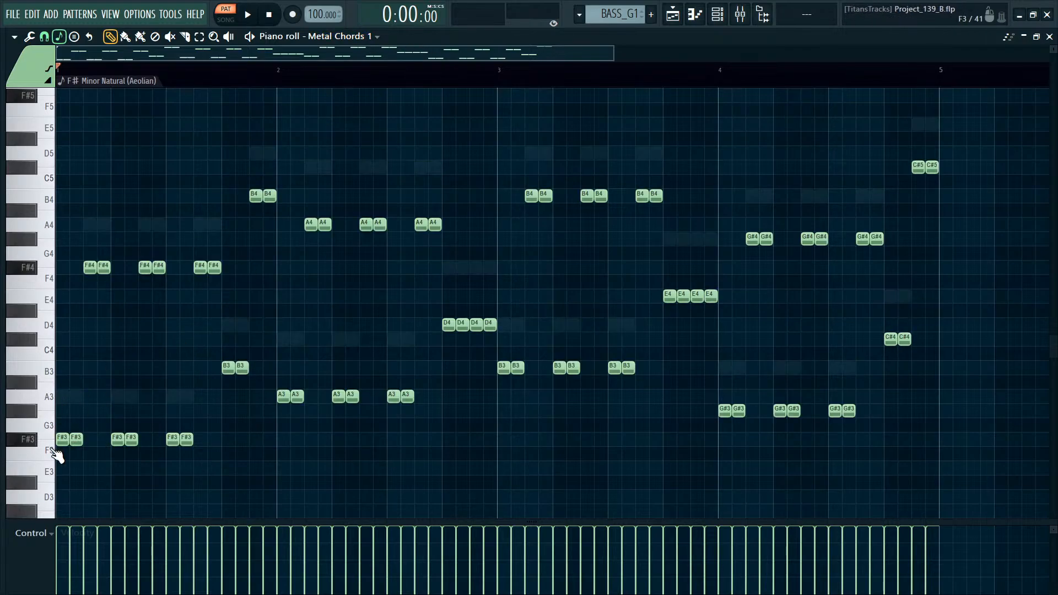
scroll(361, 42, down, 1)
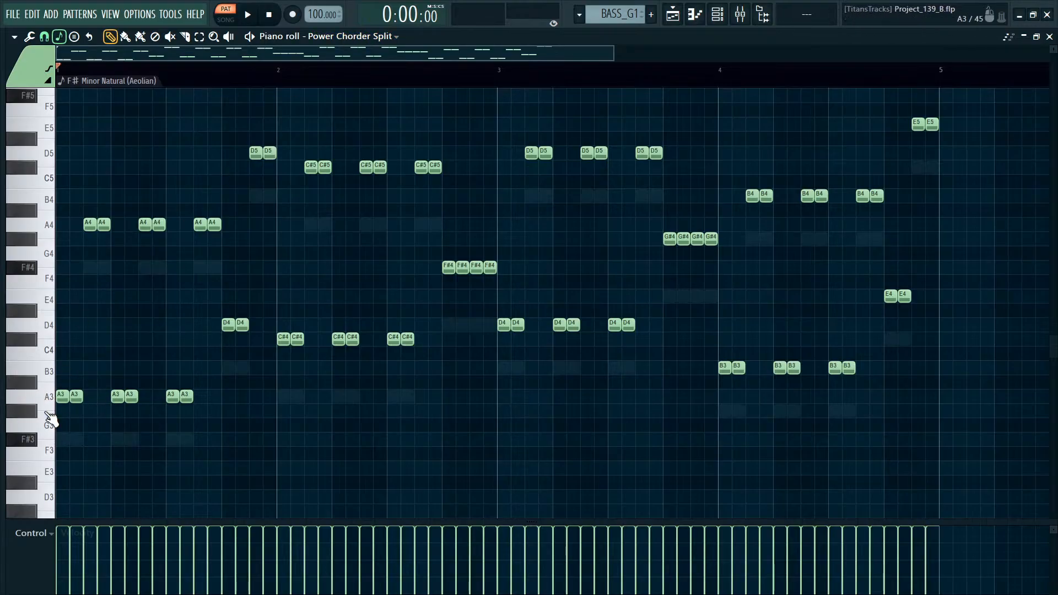
key(ctrl+a)
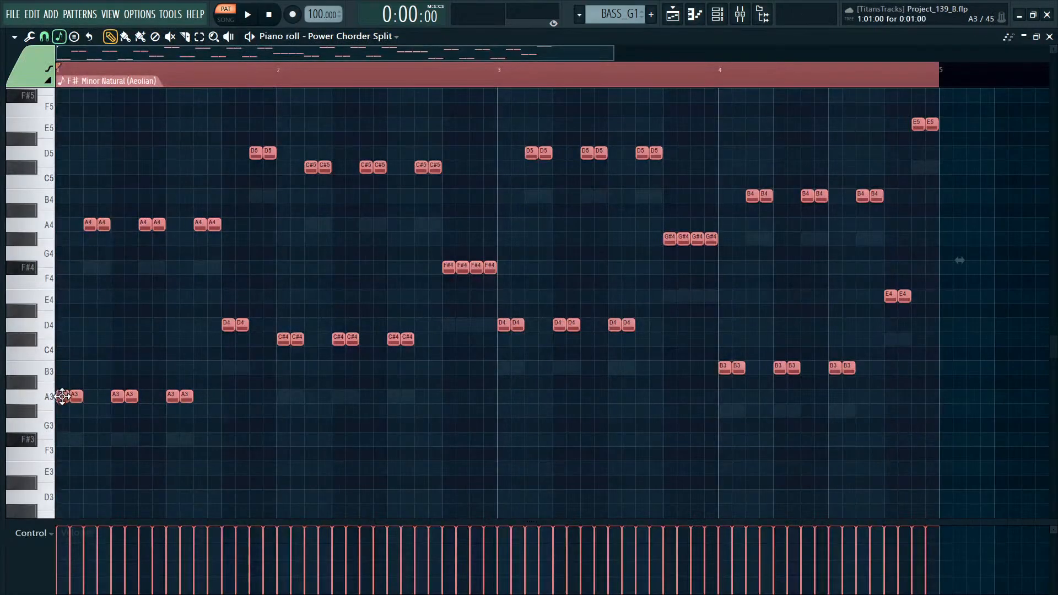
click(103, 354)
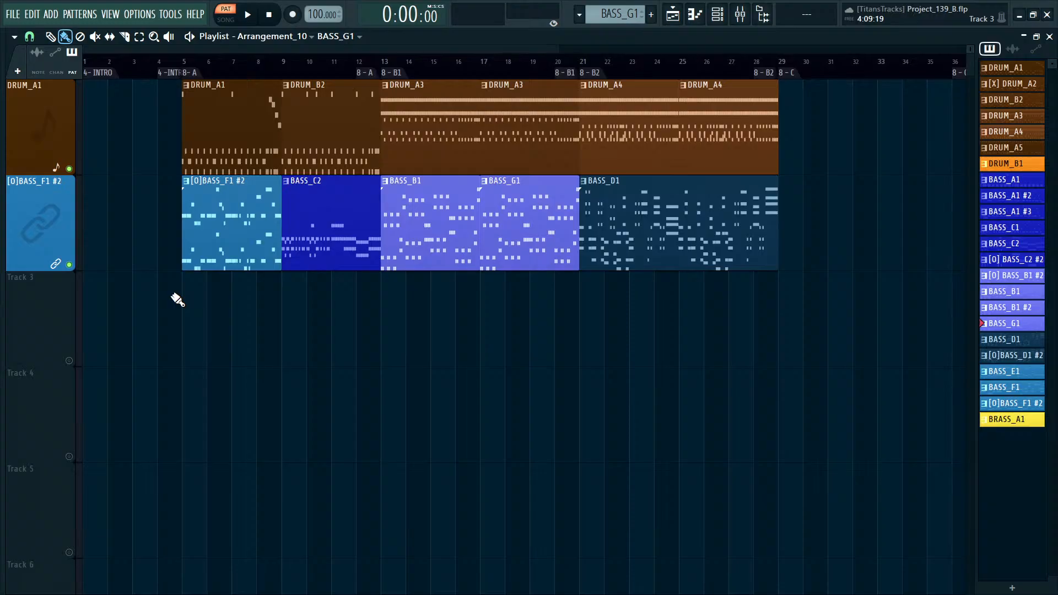
double_click(494, 213)
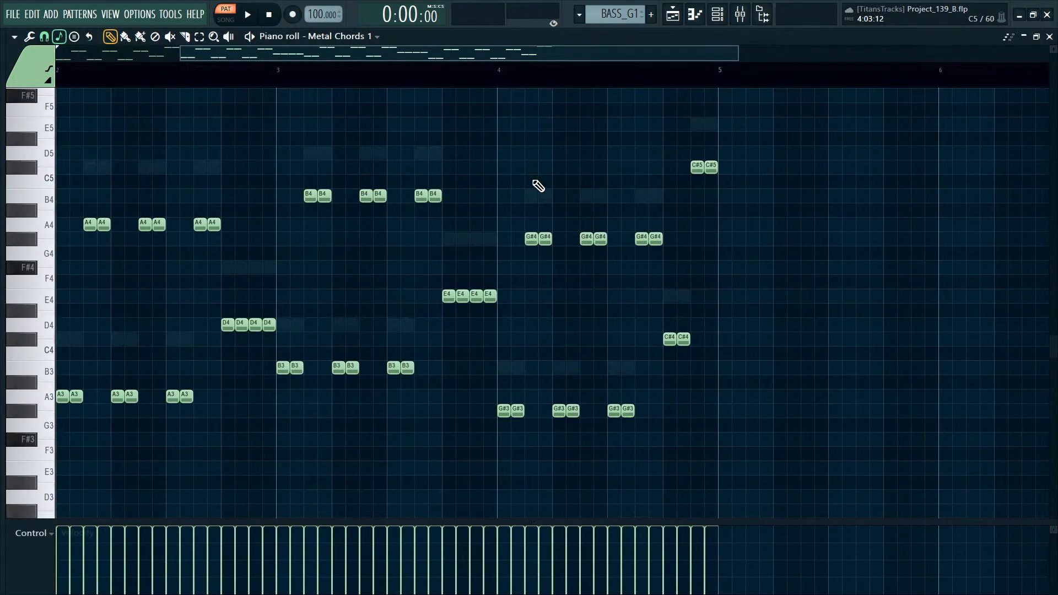
scroll(360, 39, down, 1)
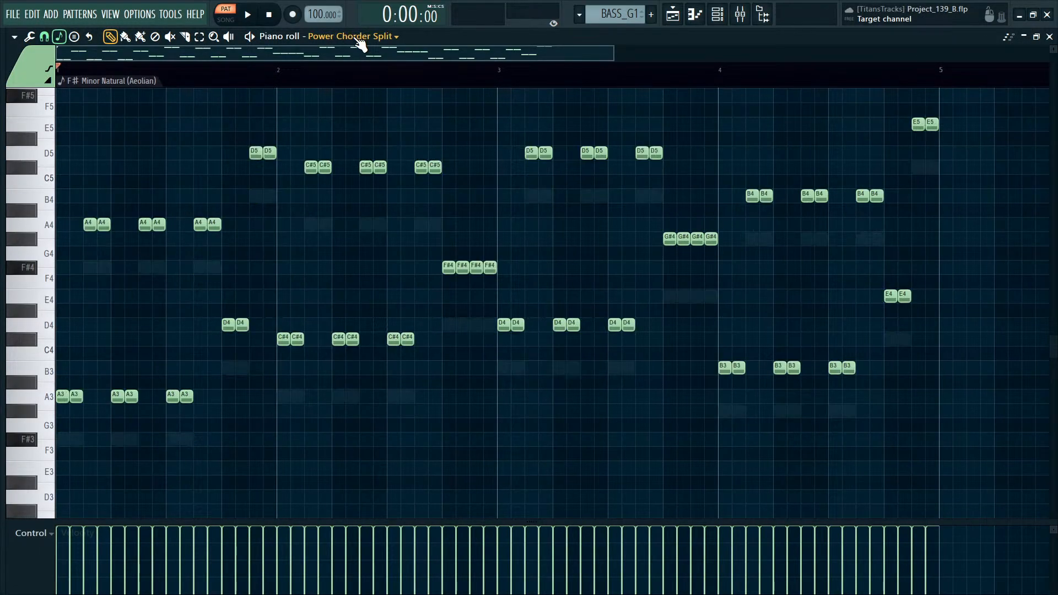
scroll(361, 40, up, 1)
scroll(361, 43, down, 1)
scroll(361, 43, up, 1)
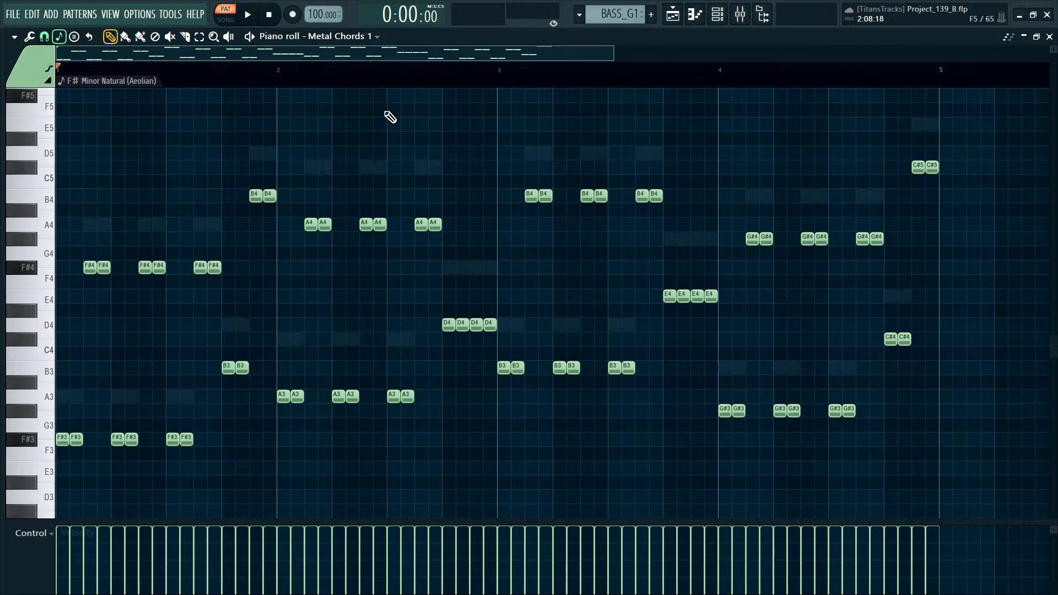
Replace all Metal Chords 1 notes in BASS_G1 with the copied two-note chord part.
key(ctrl+a)
key(Delete)
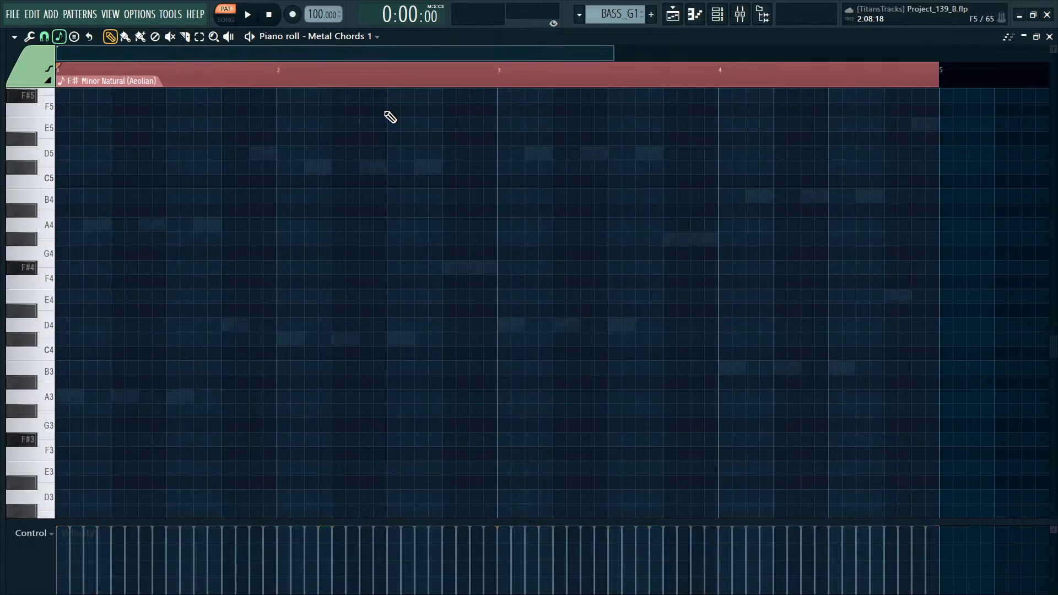
key(ctrl+v)
scroll(221, 270, up, 6)
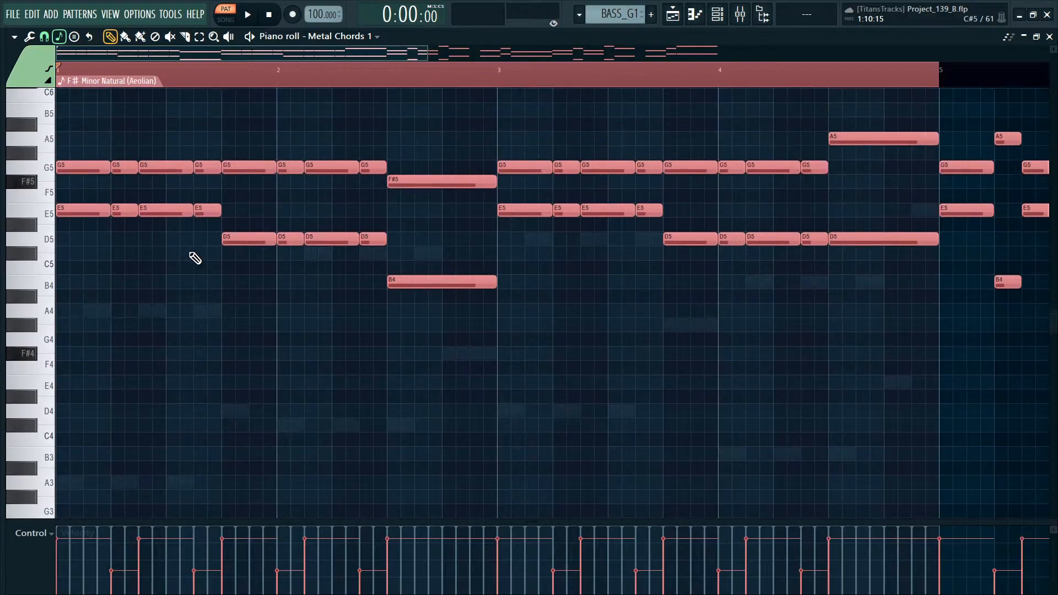
Transpose the pasted Metal Chords 1 notes down so the opening chord sits on F#4 and G#4.
scroll(82, 253, down, 1)
scroll(83, 260, down, 2)
key(ctrl+Down)
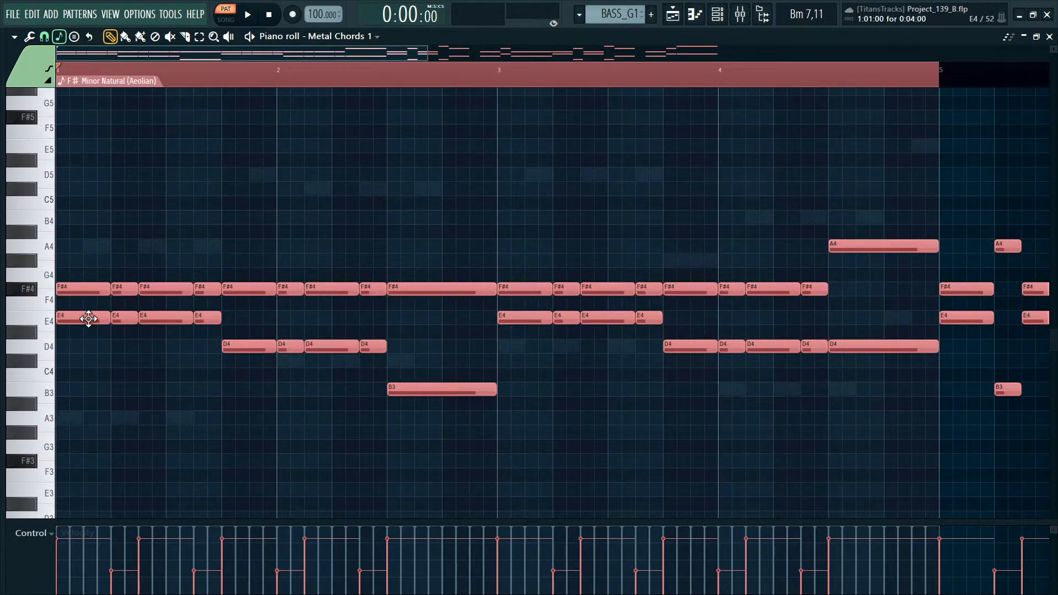
drag(68, 319, 65, 288)
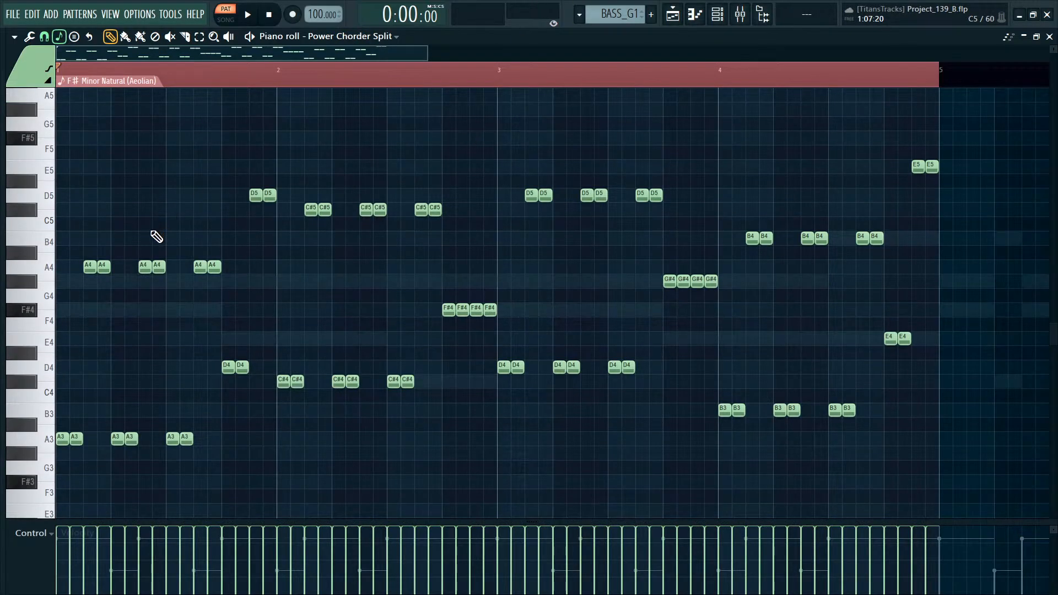
Delete all Power Chorder Split notes in BASS_G1 and audition the Metal Chords 1 chord part.
key(ctrl+a)
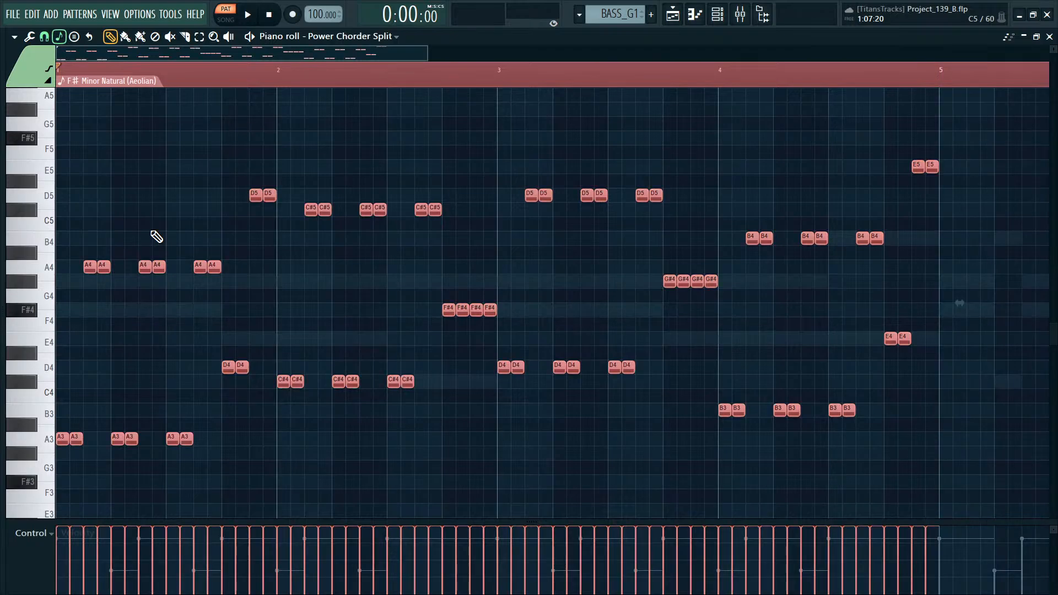
key(Delete)
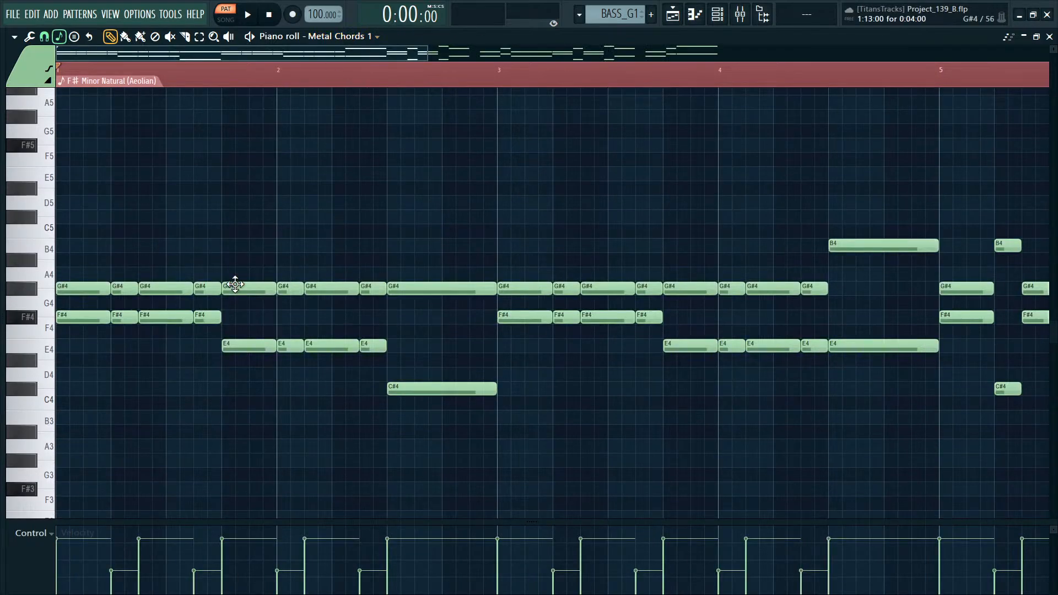
key(ctrl+a)
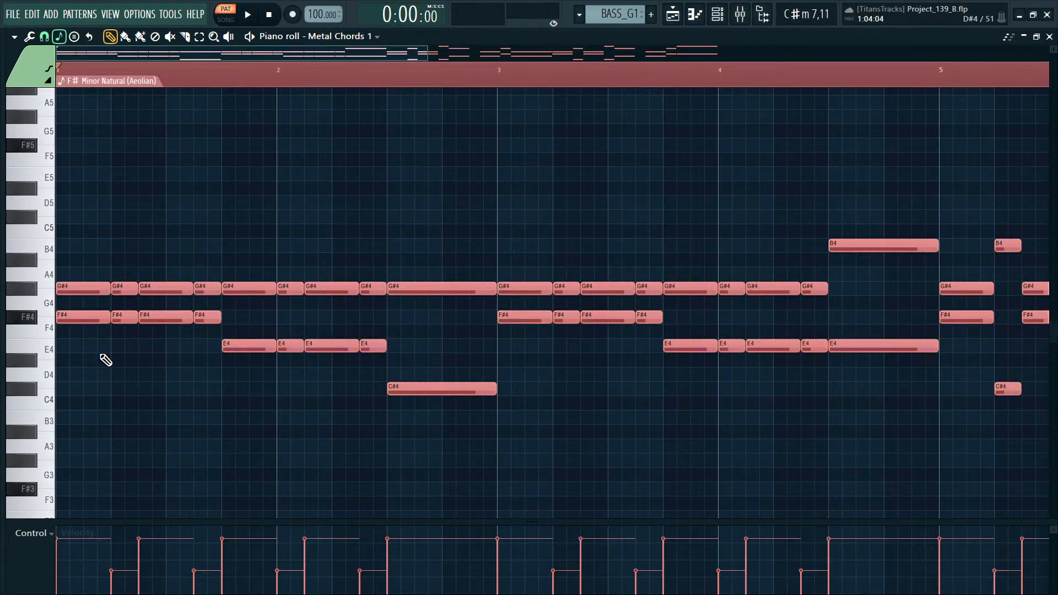
key(space)
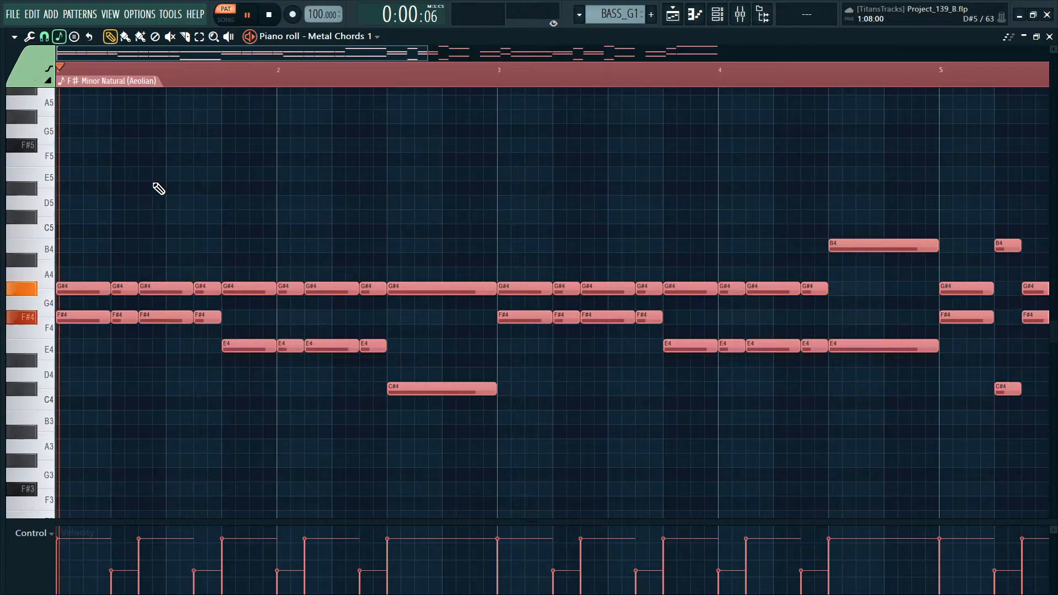
scroll(190, 202, down, 2)
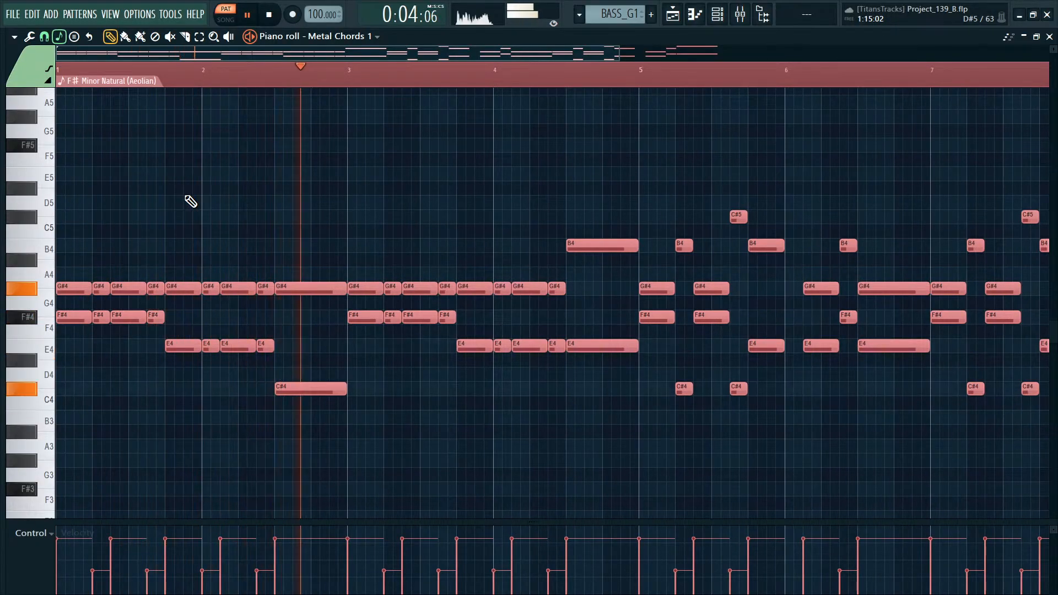
key(F6)
key(F6)
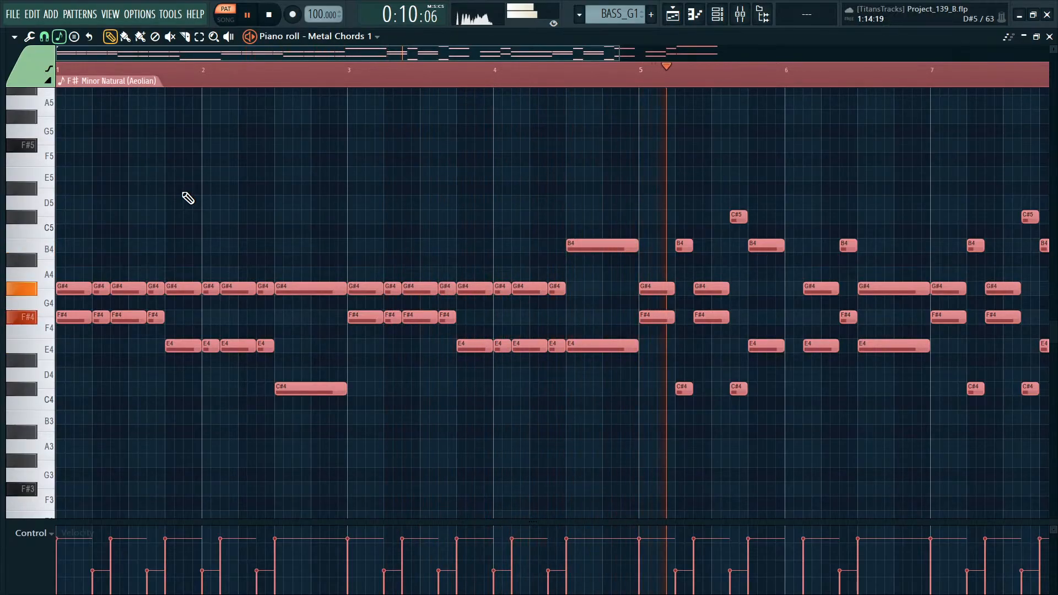
key(space)
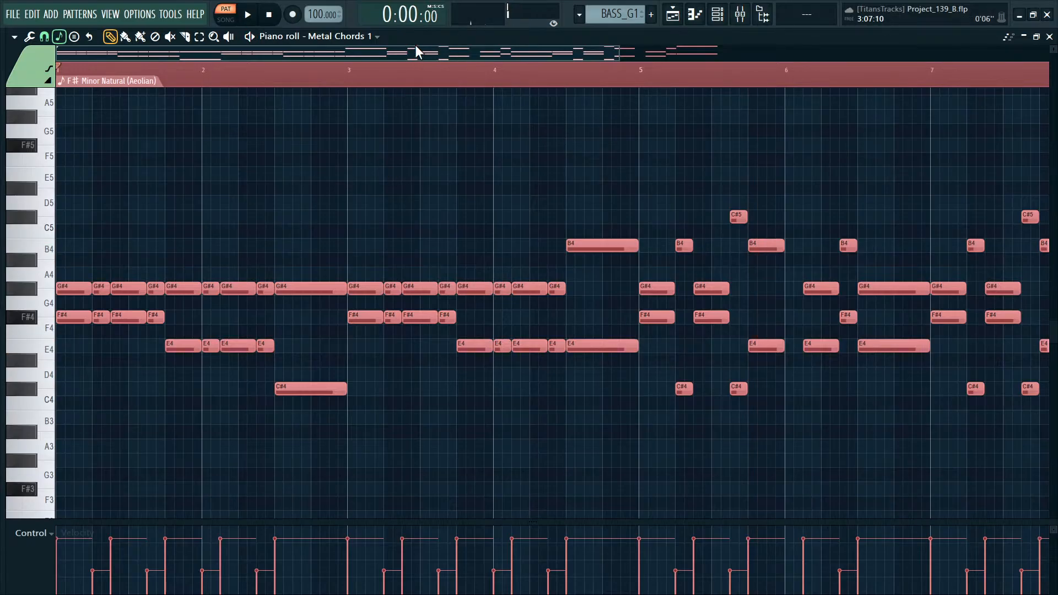
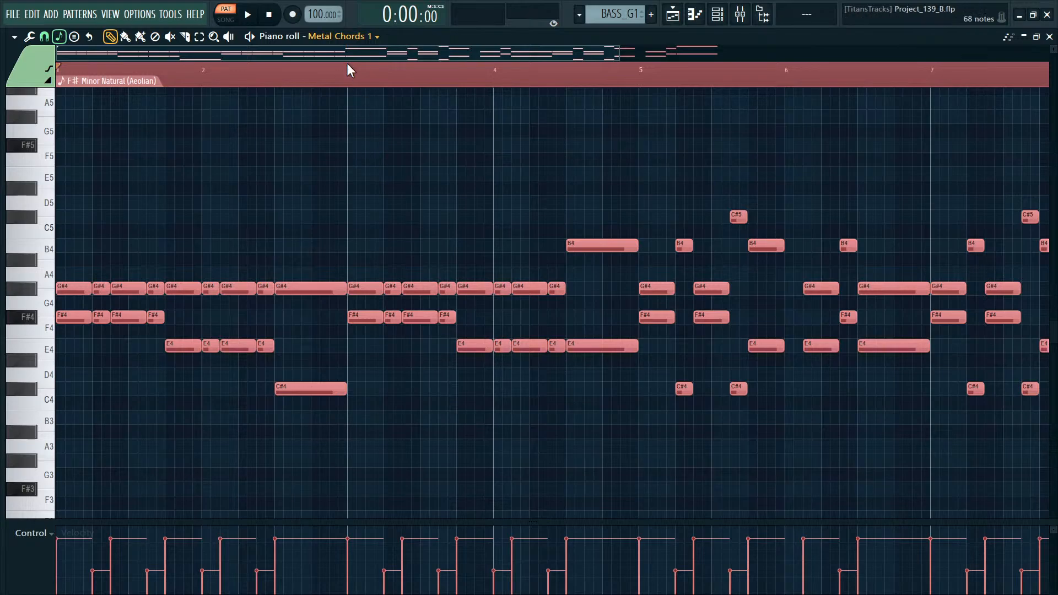
Copy the Metal Chords 1 notes into Power Chorder Split at the same position and audition the doubled part.
key(ctrl+c)
key(Down)
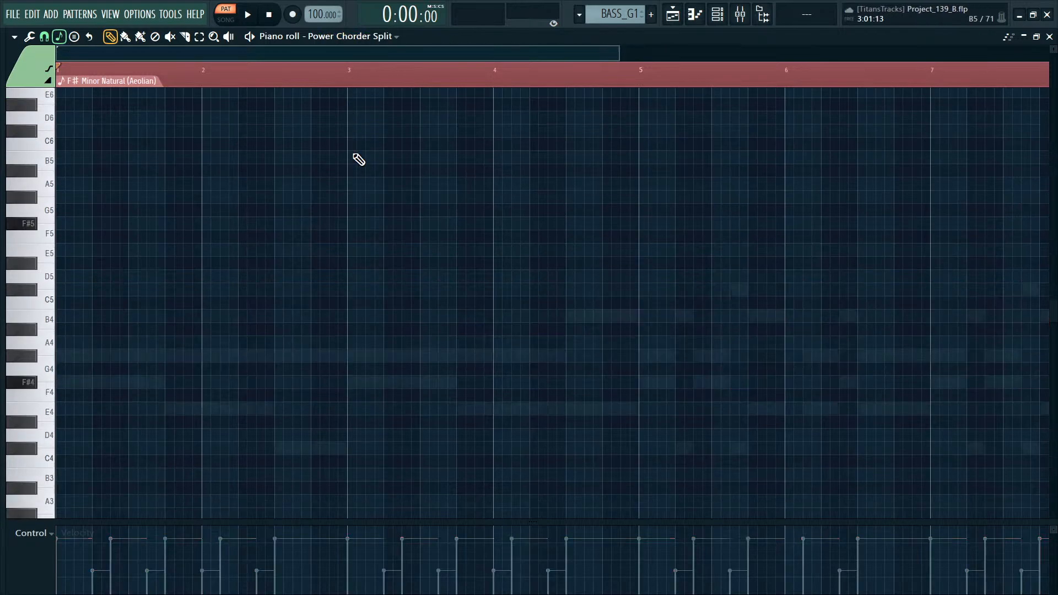
key(ctrl+v)
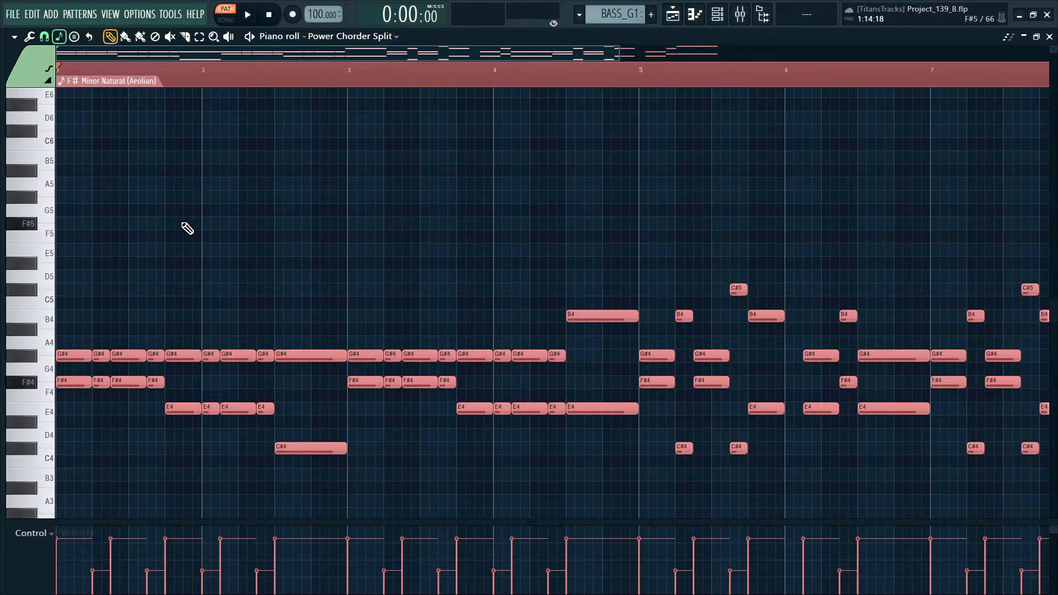
key(space)
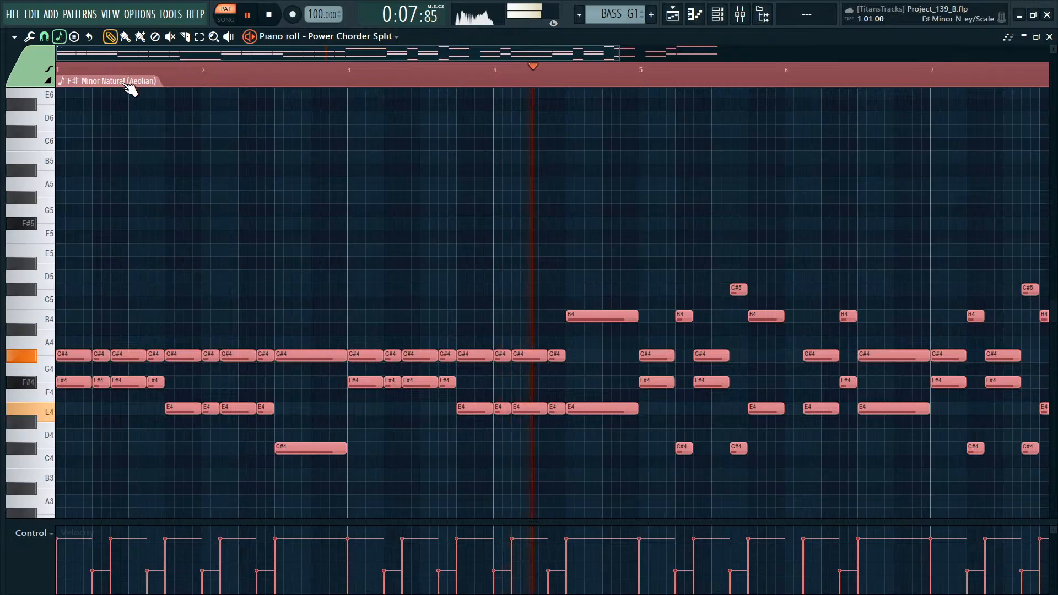
ctrl+scroll(263, 189, down, 4)
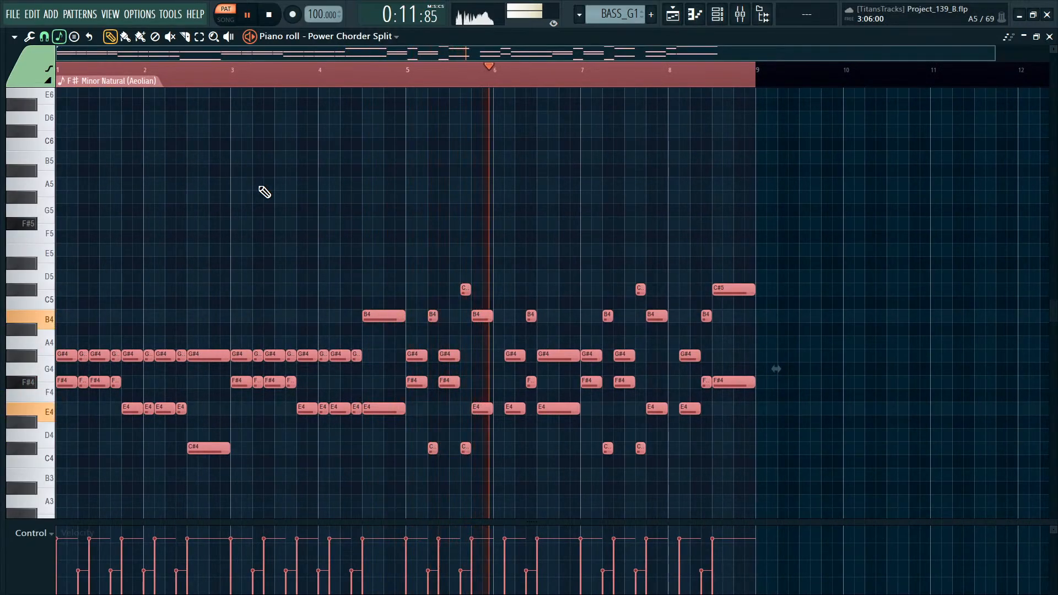
key(space)
Raise all Power Chorder Split notes so the opening chord sits on A4 and B4, audition the harmony, and return to the playlist.
ctrl+scroll(227, 202, up, 4)
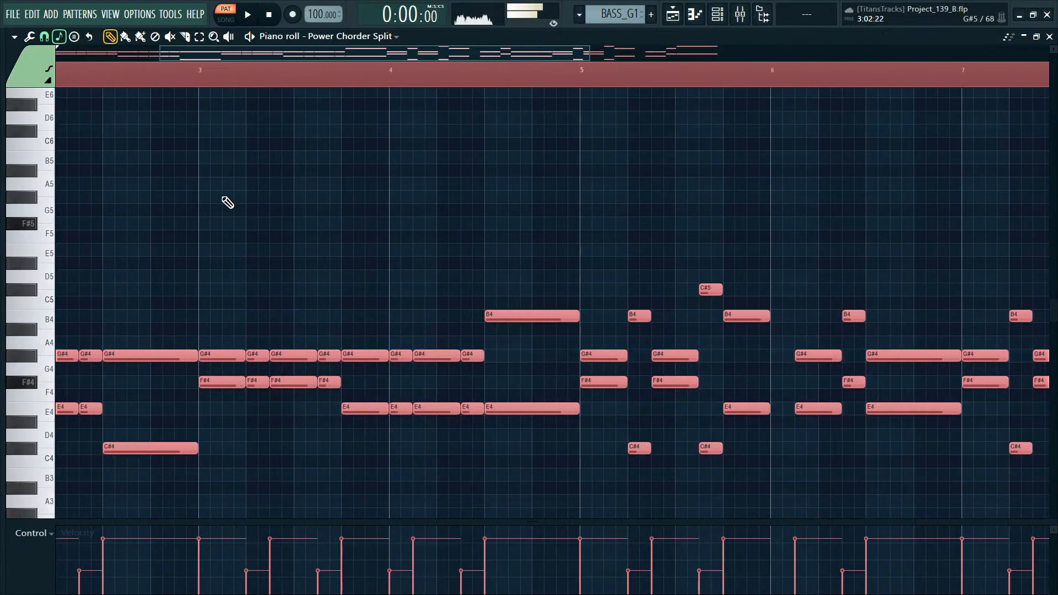
drag(227, 202, 927, 203)
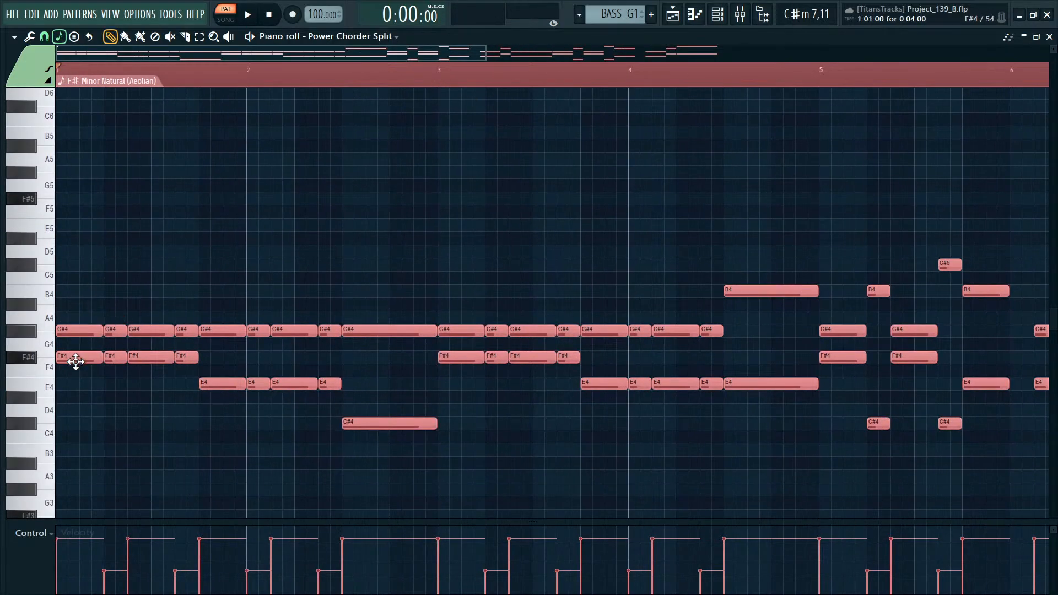
drag(75, 362, 70, 318)
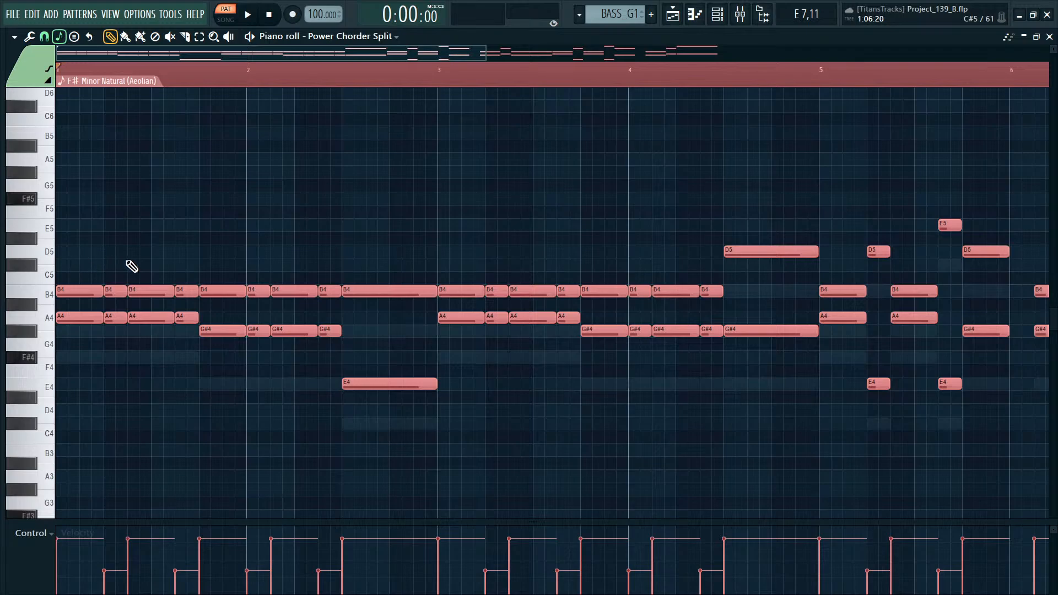
key(space)
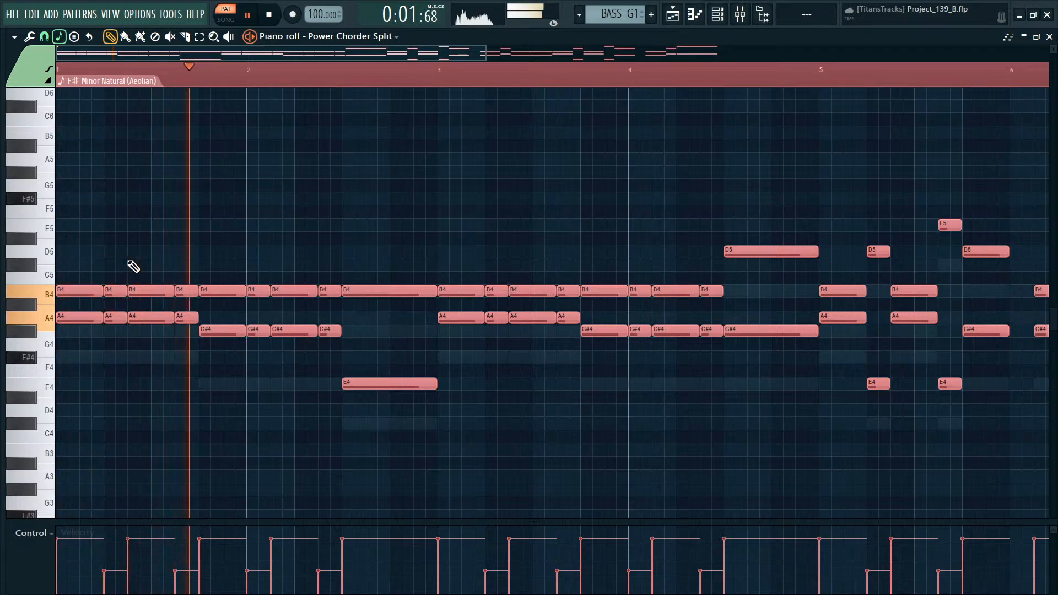
key(F5)
key(space)
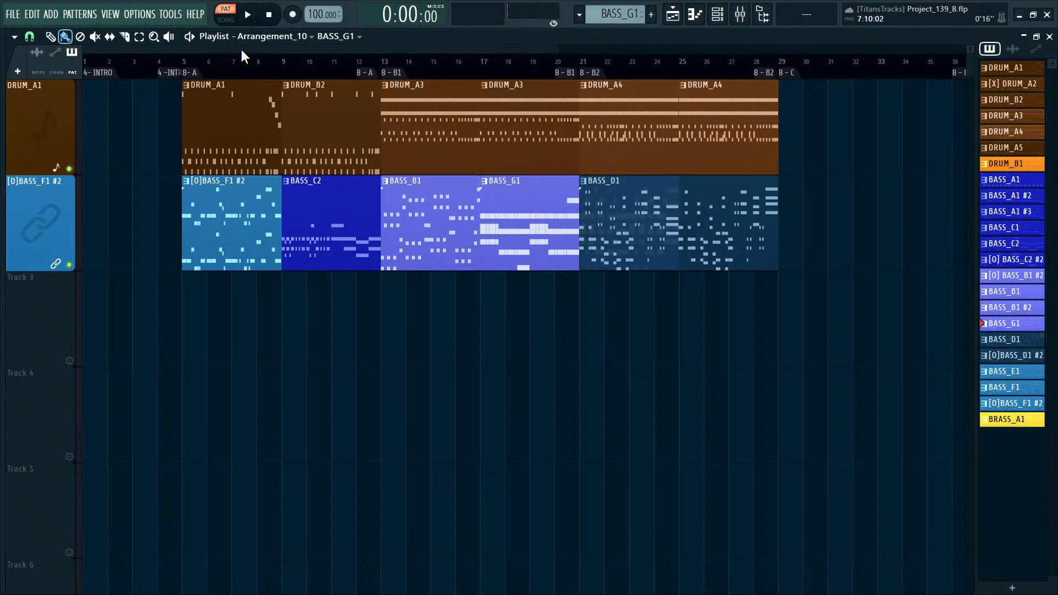
Audition the arrangement in song mode from bar 13 through the BASS_B1 and BASS_G1 clips.
key(l)
click(380, 60)
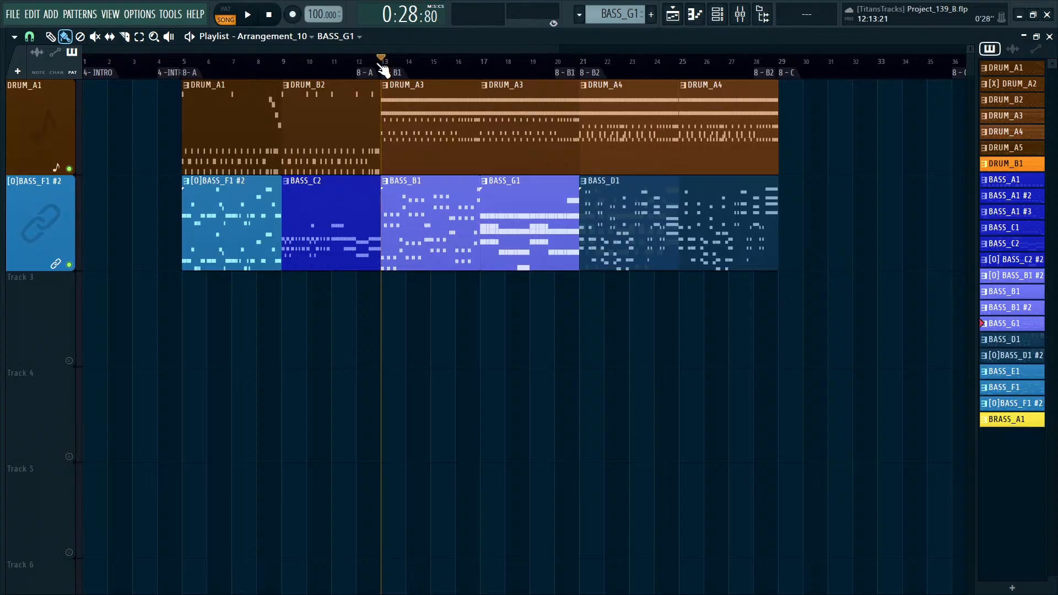
key(space)
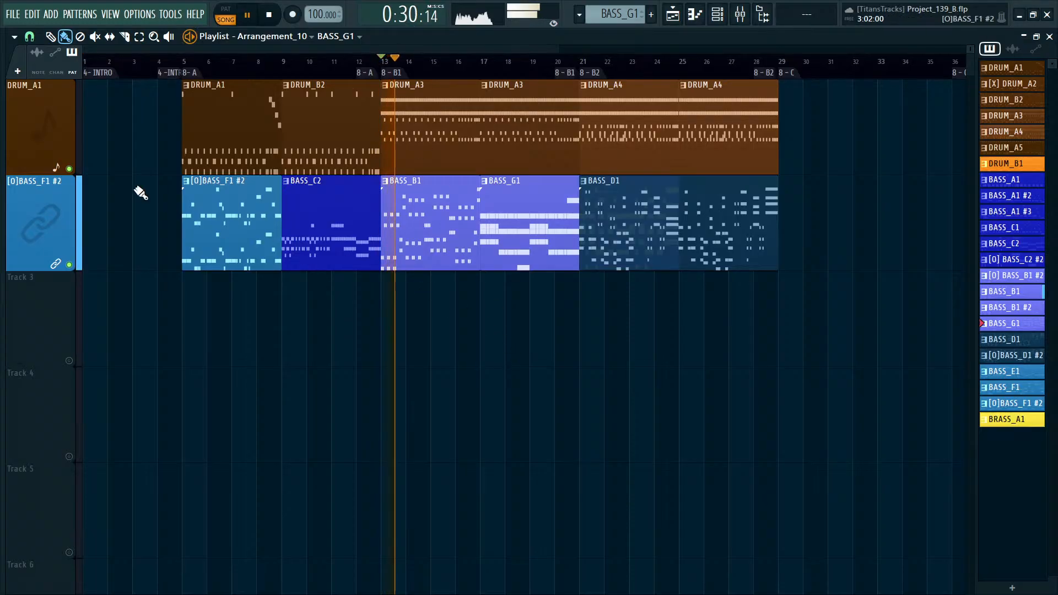
key(space)
key(F6)
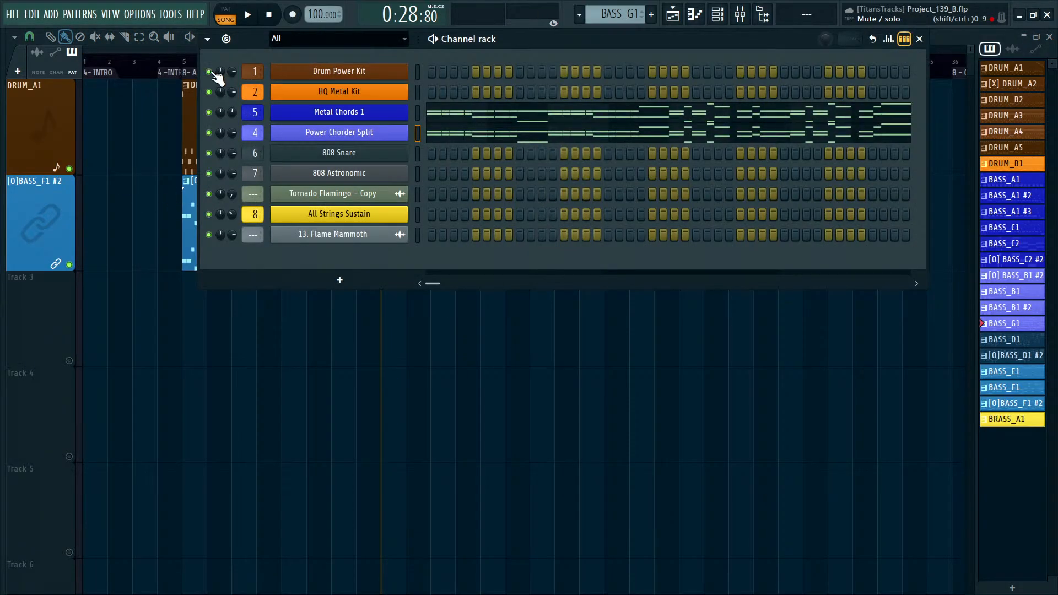
key(space)
key(F6)
scroll(174, 307, down, 6)
scroll(172, 304, up, 6)
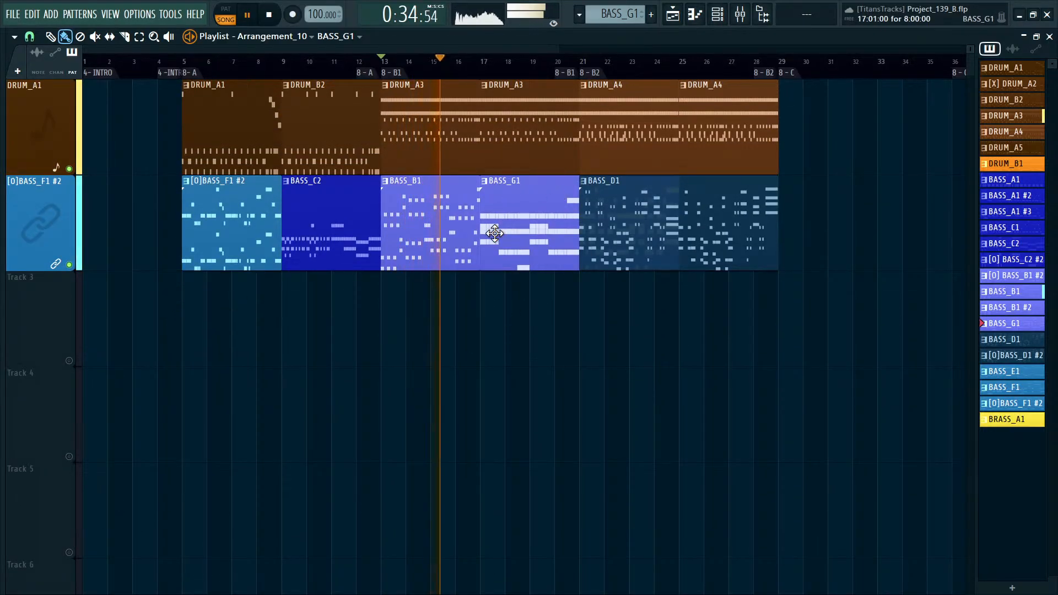
ctrl+scroll(520, 326, up, 3)
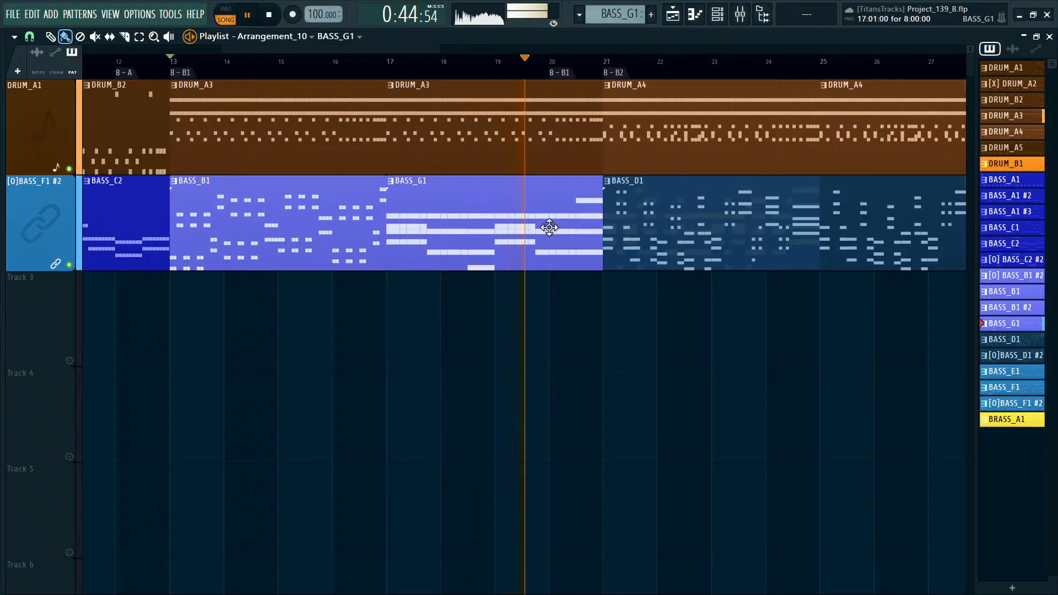
scroll(538, 230, down, 5)
drag(576, 298, 722, 145)
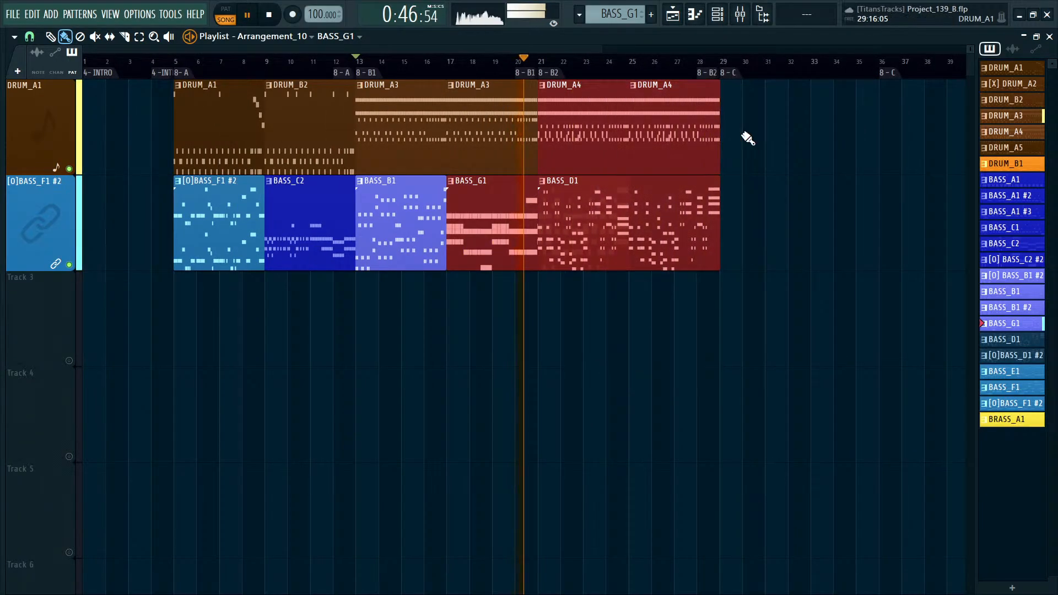
click(677, 312)
key(space)
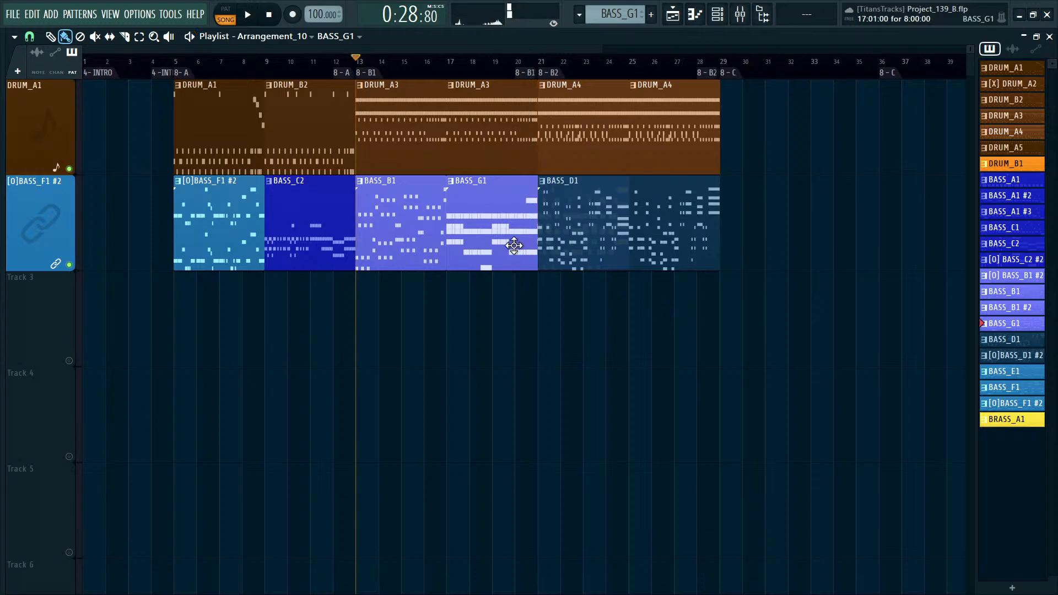
Place BASS_G1 on Track 3 at bar 17 at its full eight-bar length and set the song position to bar 17.
drag(513, 238, 494, 334)
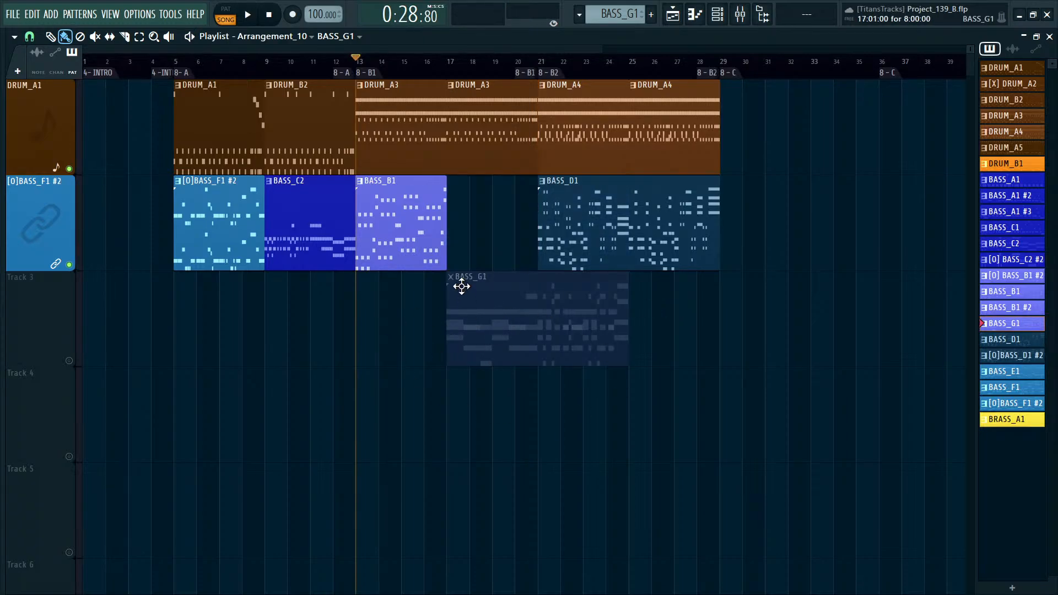
drag(449, 386, 641, 407)
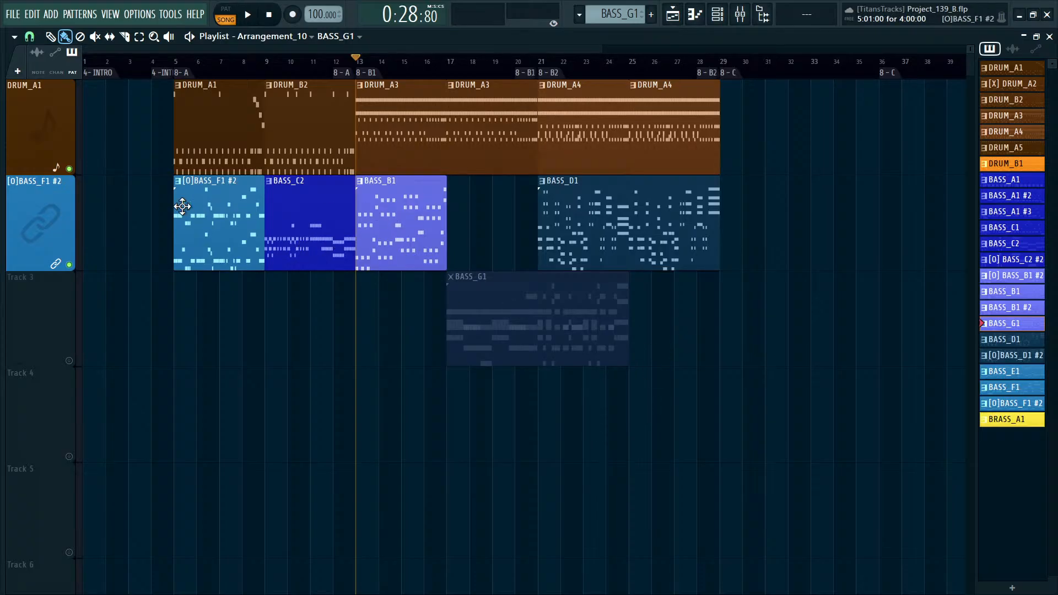
drag(187, 70, 454, 122)
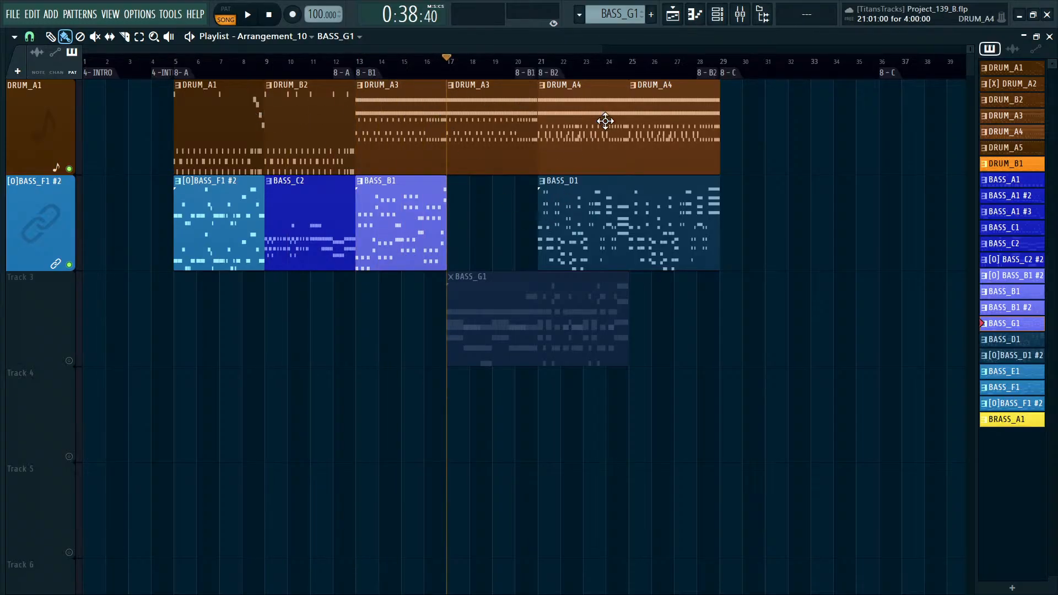
Move the two DRUM_A4 clips and the BASS_D1 clip together to start at bar 29.
drag(575, 112, 718, 251)
scroll(572, 237, down, 1)
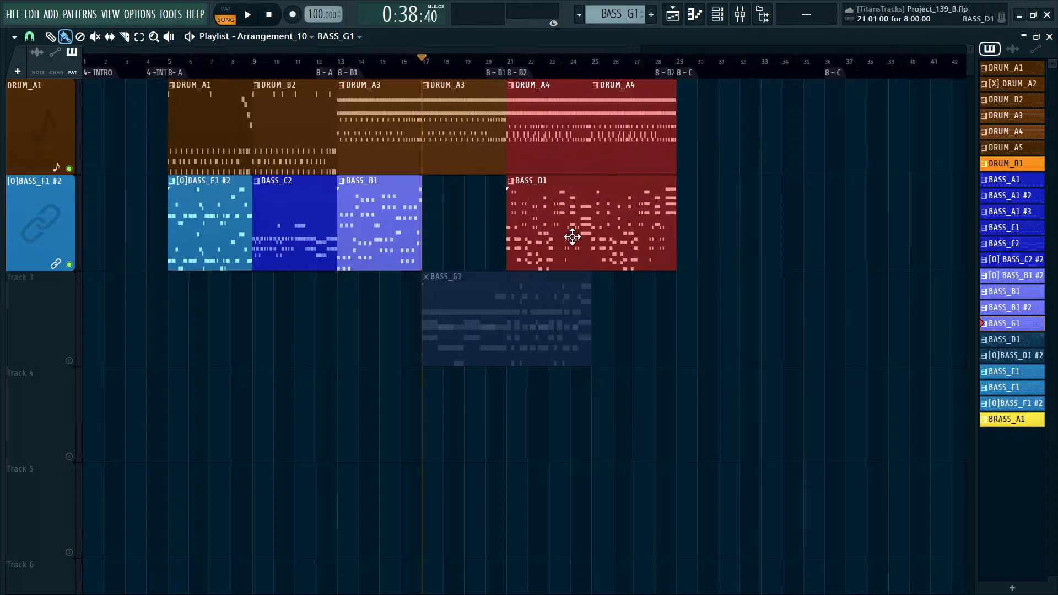
scroll(572, 237, down, 1)
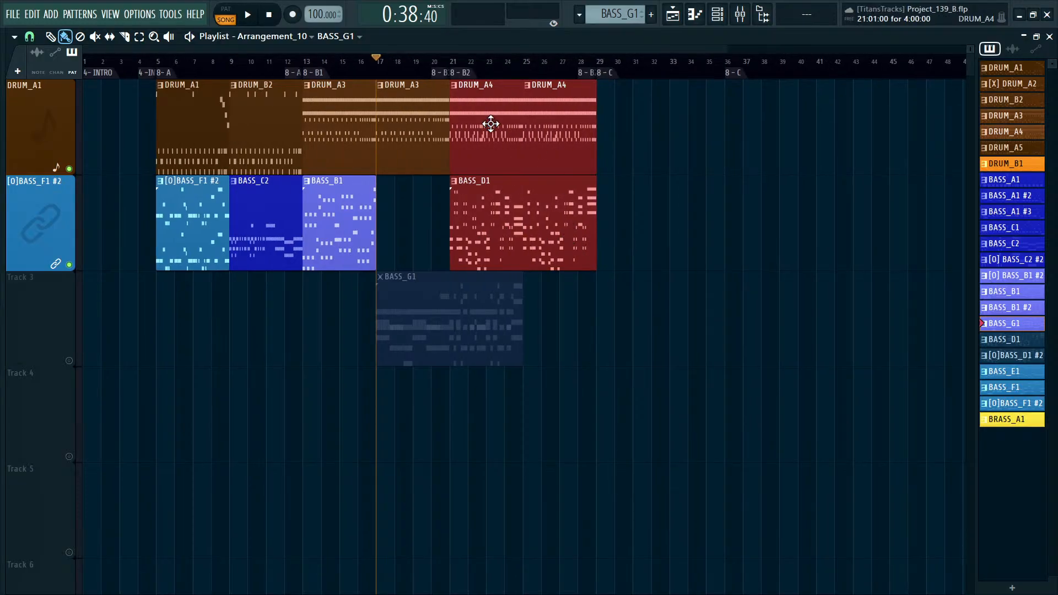
drag(490, 124, 633, 135)
click(803, 288)
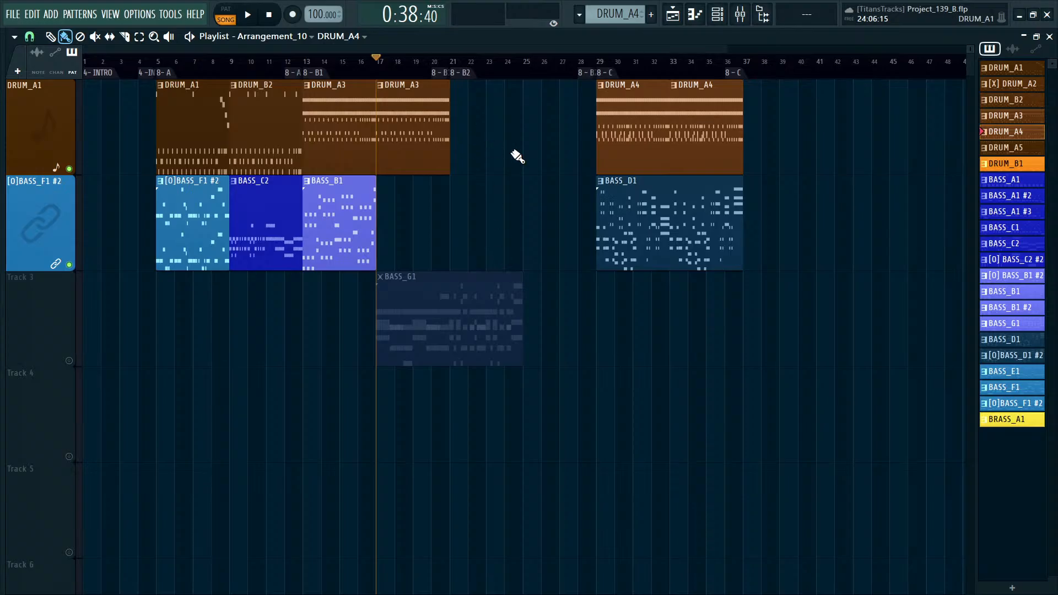
Move the eight-bar BASS_G1 clip back onto the bass track at bar 17 and play from there.
drag(417, 220, 413, 184)
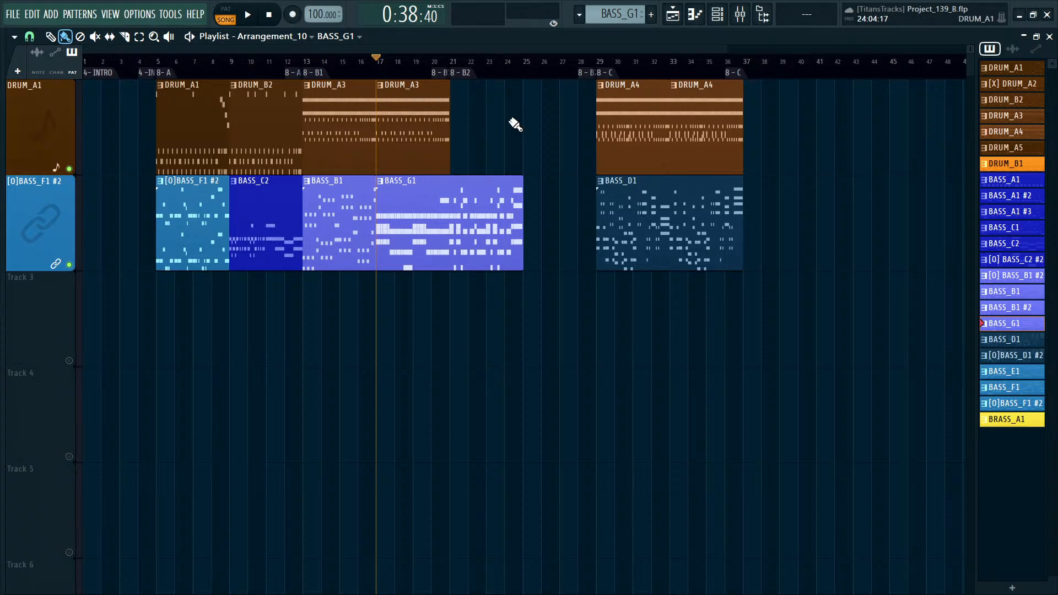
scroll(505, 124, up, 2)
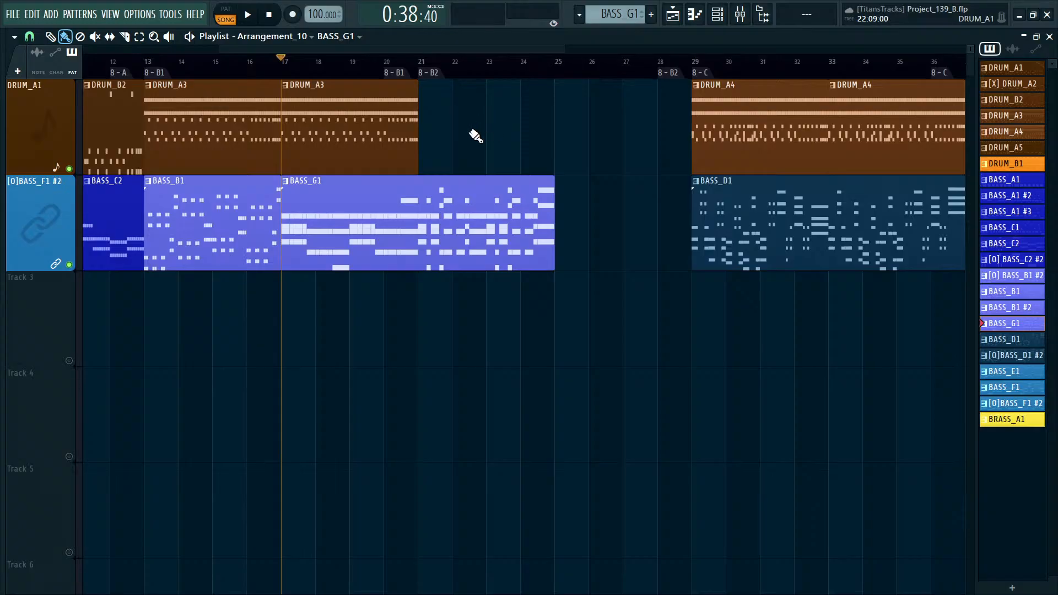
scroll(475, 136, left, 4)
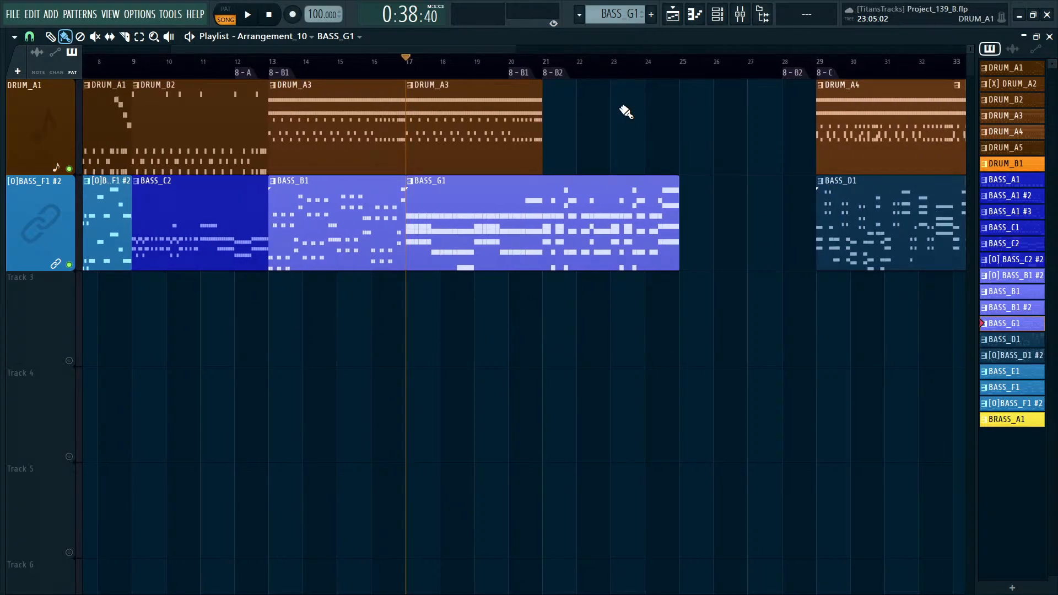
key(space)
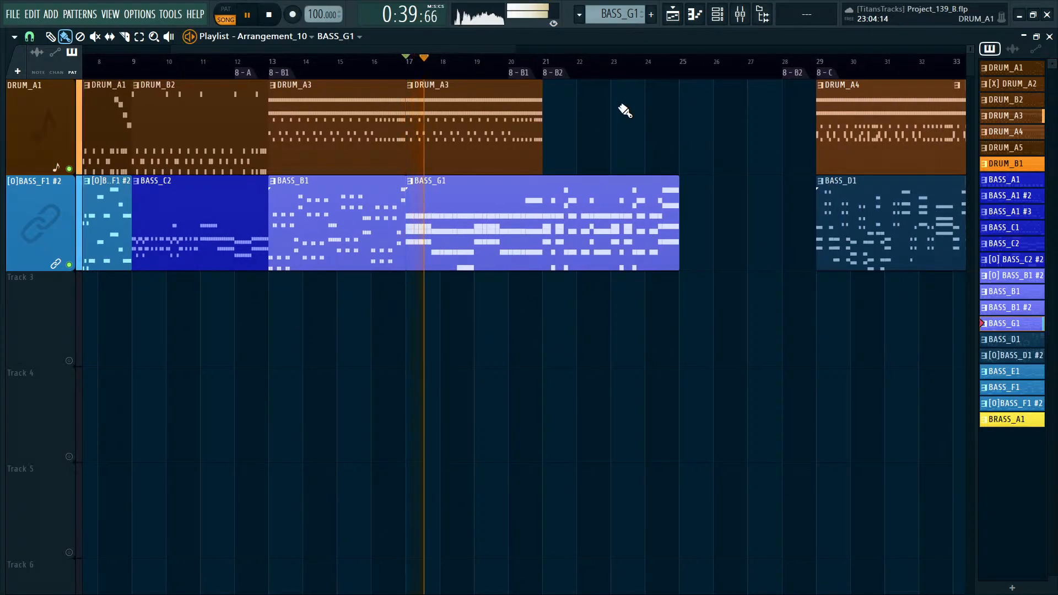
Try BASS_G1 trimmed to its last four bars at bar 17, audition it with DRUM_A3, and restore the eight-bar length.
mouse_move(406, 214)
mouse_down()
mouse_move(531, 214)
mouse_move(394, 215)
mouse_up()
key(space)
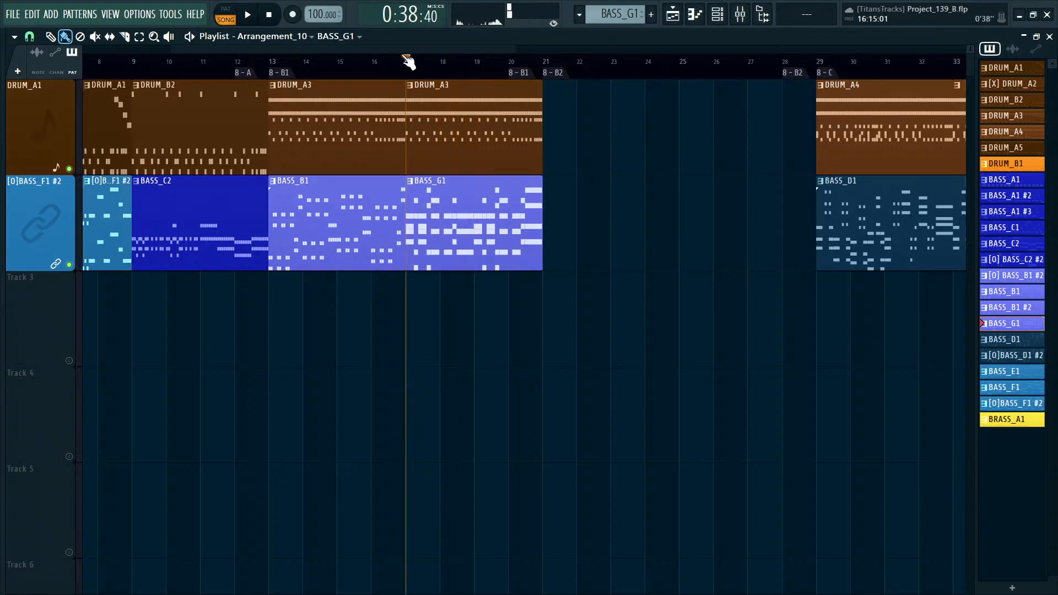
key(space)
scroll(435, 71, up, 2)
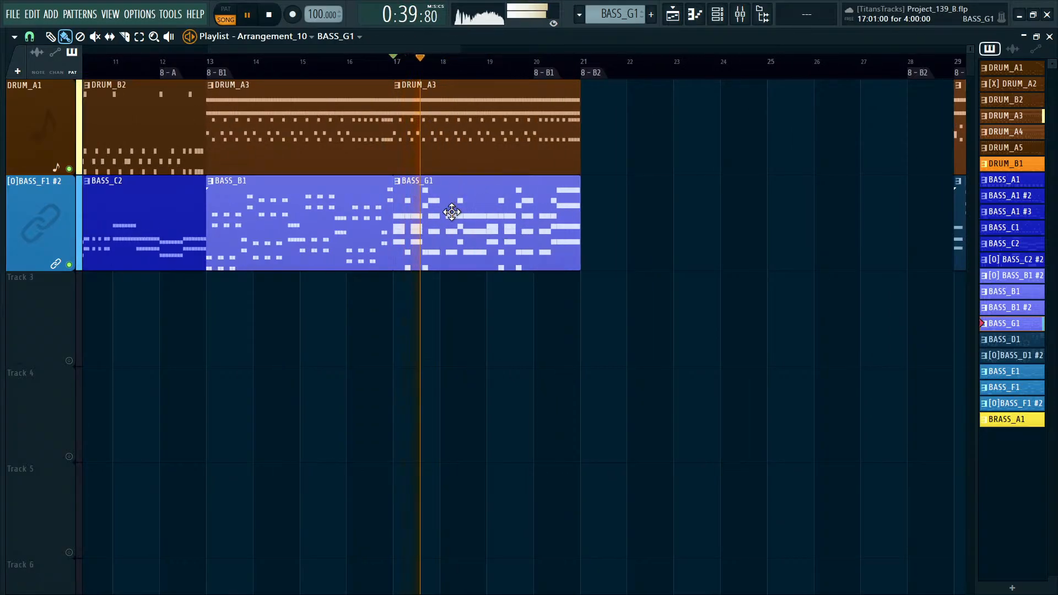
scroll(448, 213, down, 1)
scroll(456, 213, up, 1)
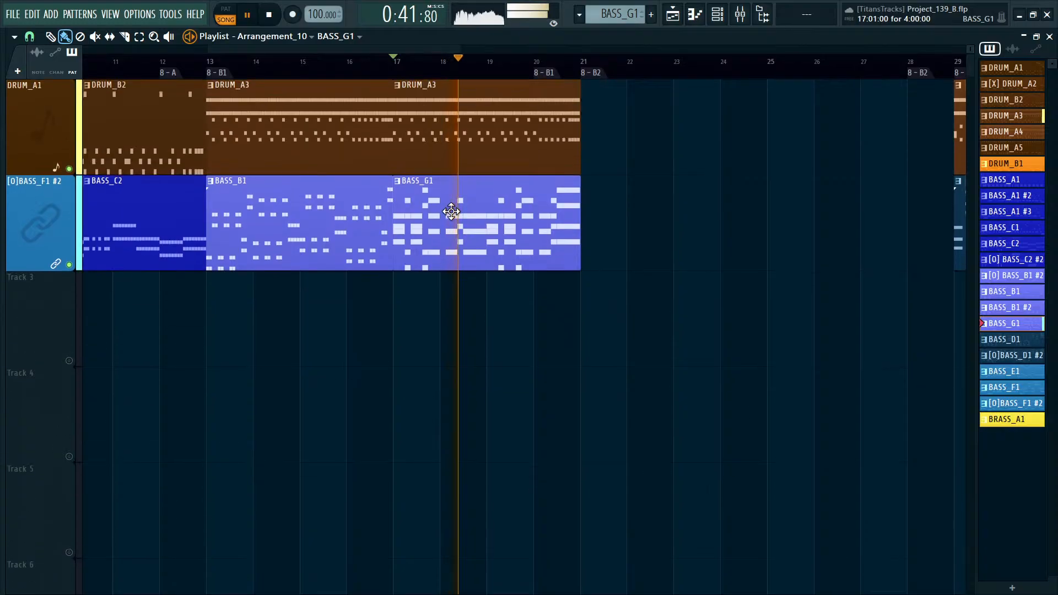
scroll(539, 152, down, 2)
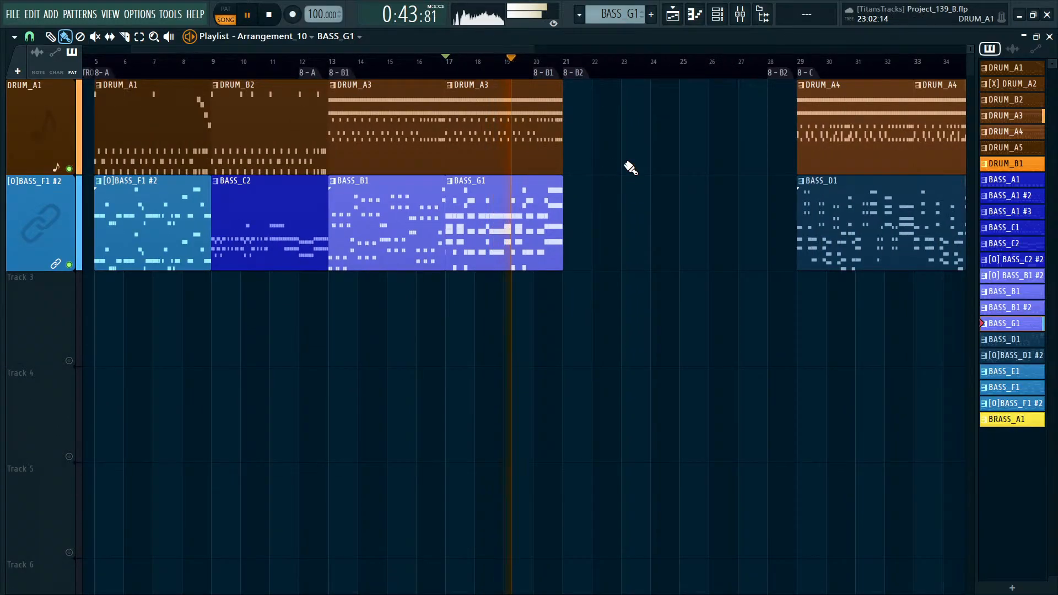
key(F7)
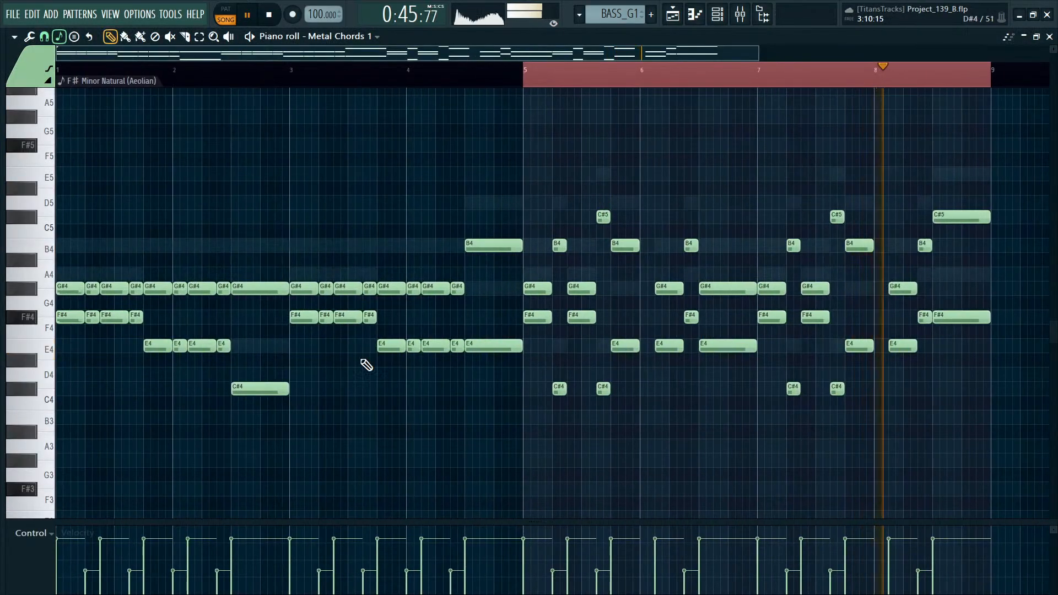
key(F7)
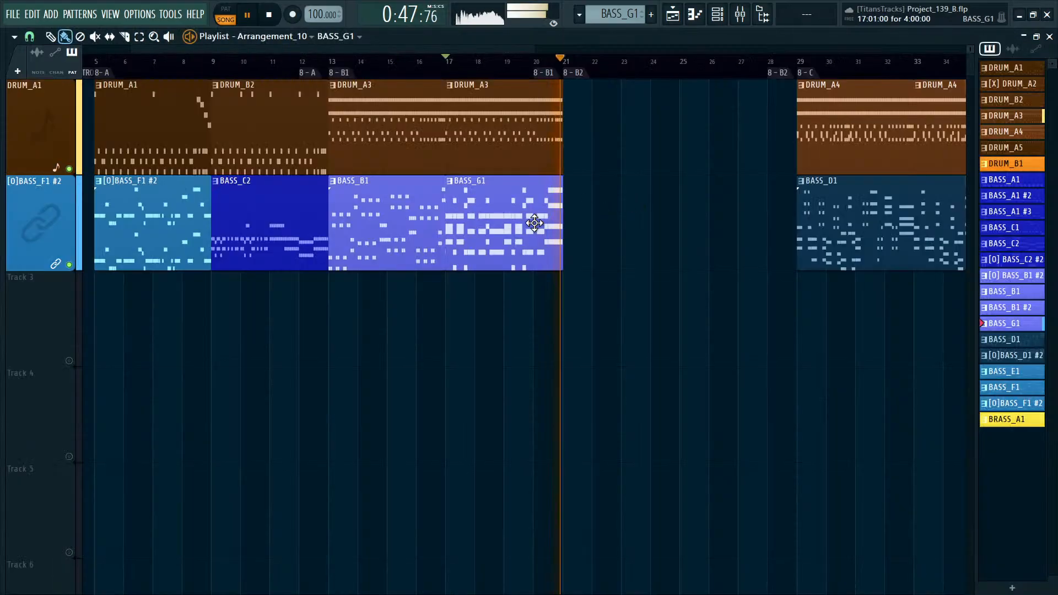
key(space)
drag(556, 214, 445, 221)
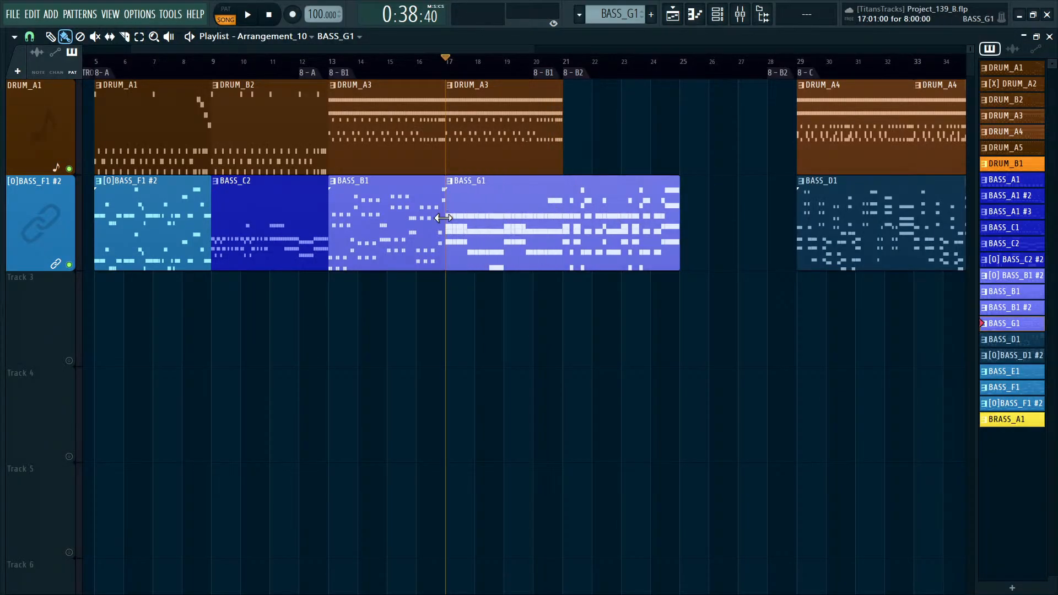
Open the BASS_G1 clip's Metal Chords 1 notes in the piano roll.
right_click(484, 239)
key(ctrl+z)
double_click(485, 237)
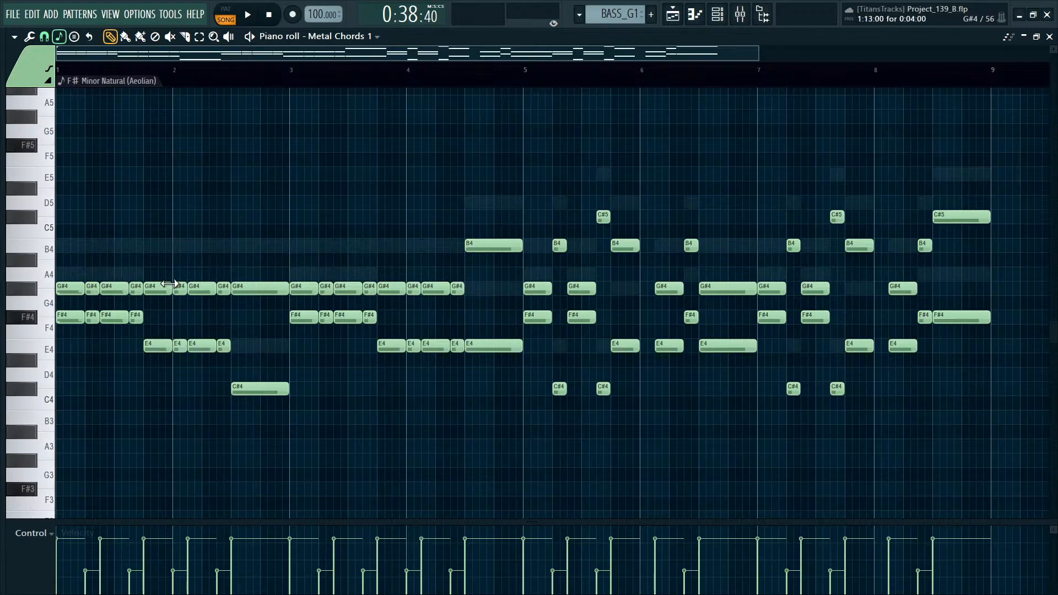
Audition the Metal Chords 1 notes of BASS_B1 #2 in pattern mode for comparison and return to BASS_G1.
scroll(621, 11, down, 1)
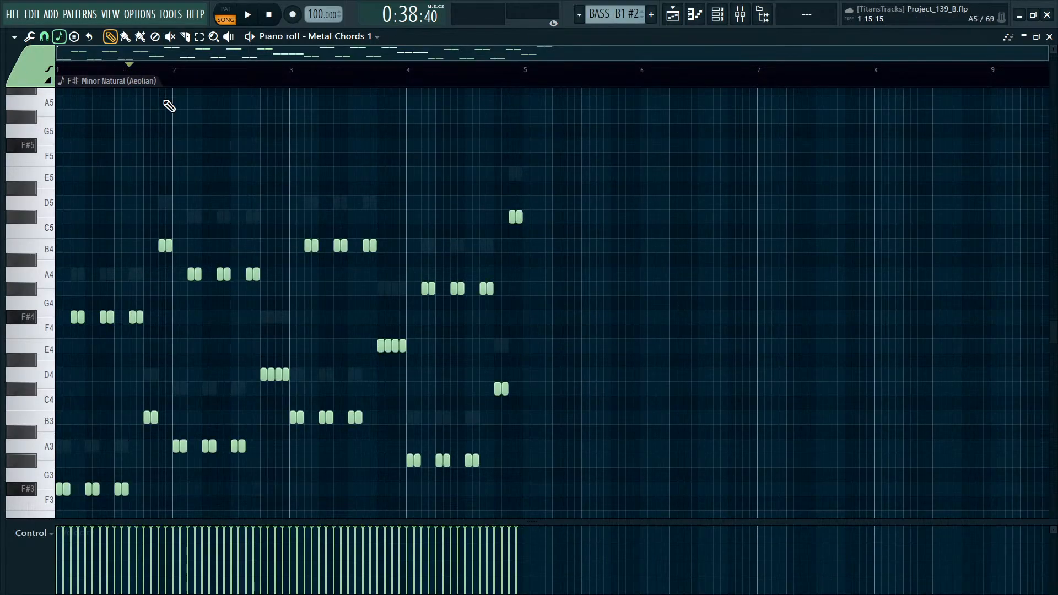
click(221, 8)
key(space)
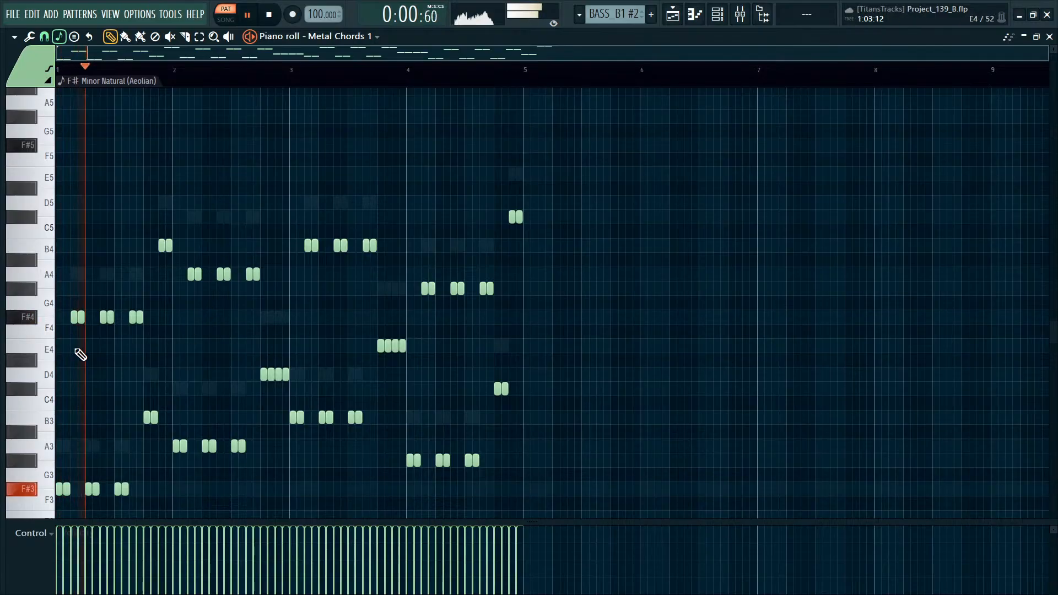
scroll(171, 341, down, 2)
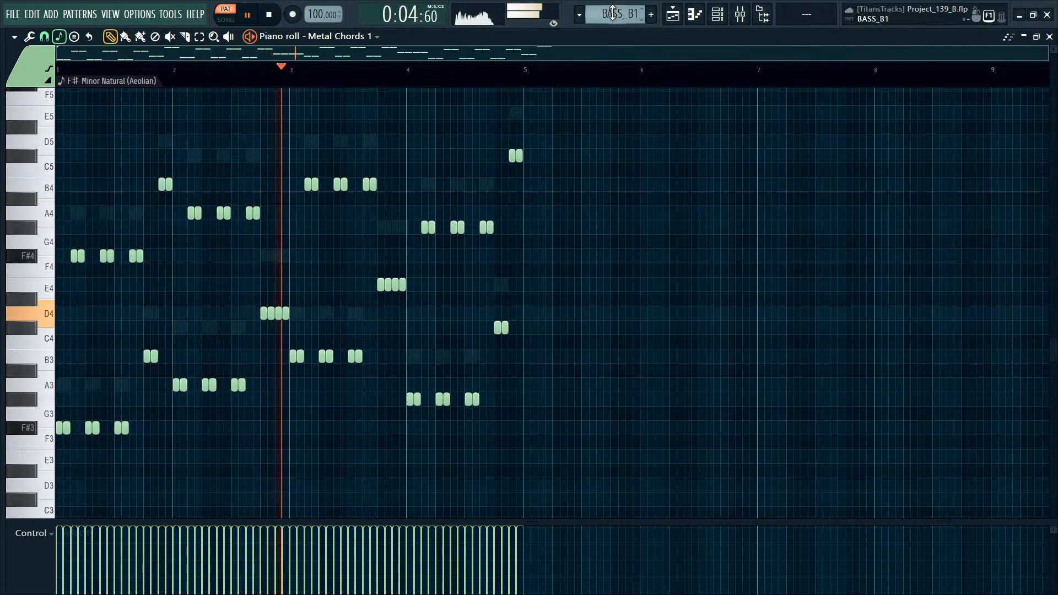
scroll(613, 12, down, 1)
key(space)
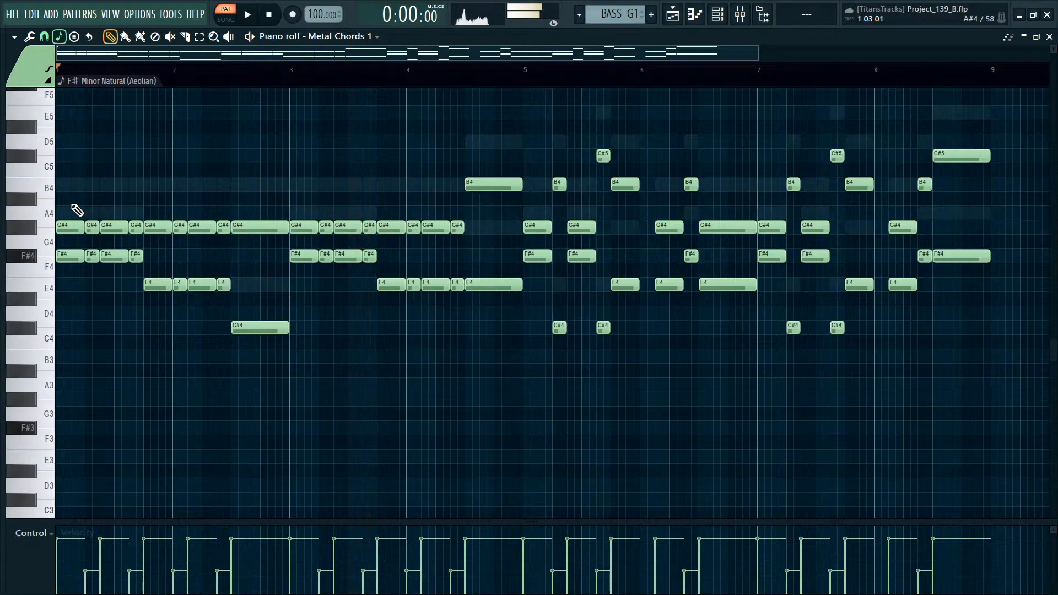
Shorten all Metal Chords 1 notes in BASS_G1 by one step, making the opening chord three steps long.
drag(112, 92, 995, 411)
click(305, 429)
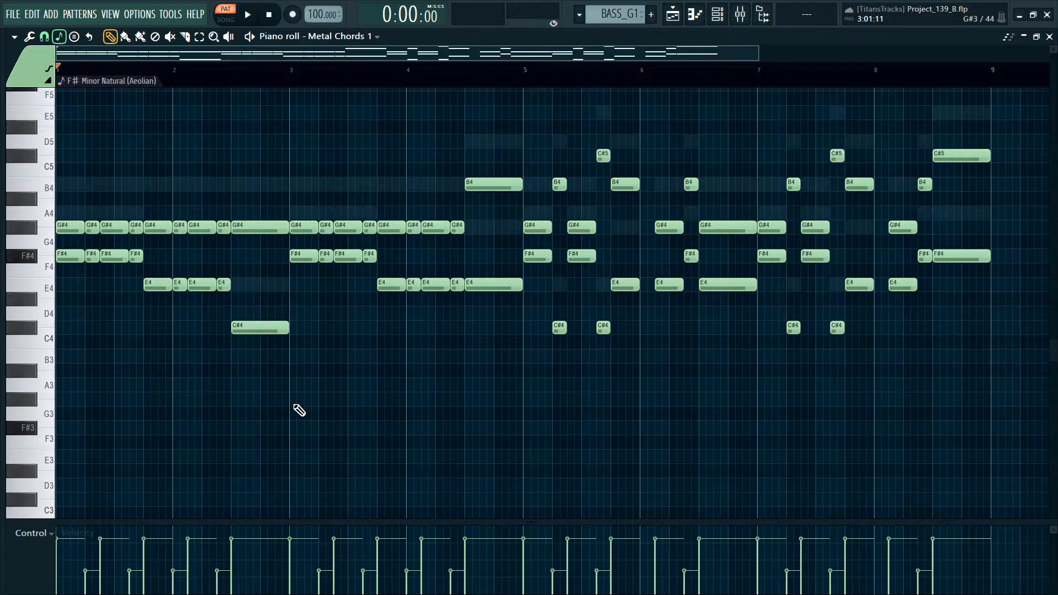
scroll(140, 188, up, 3)
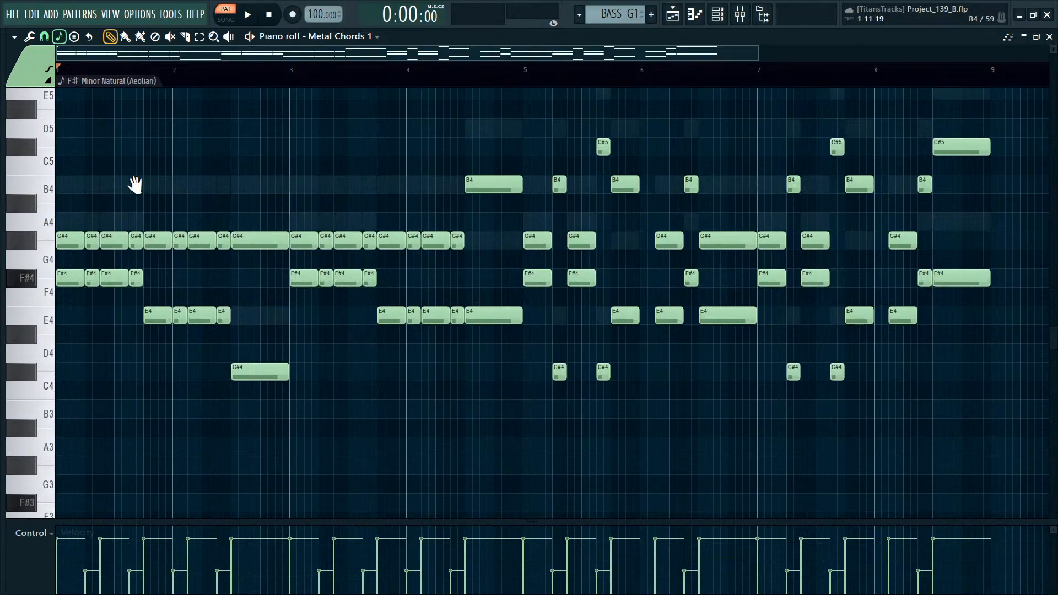
scroll(81, 280, up, 3)
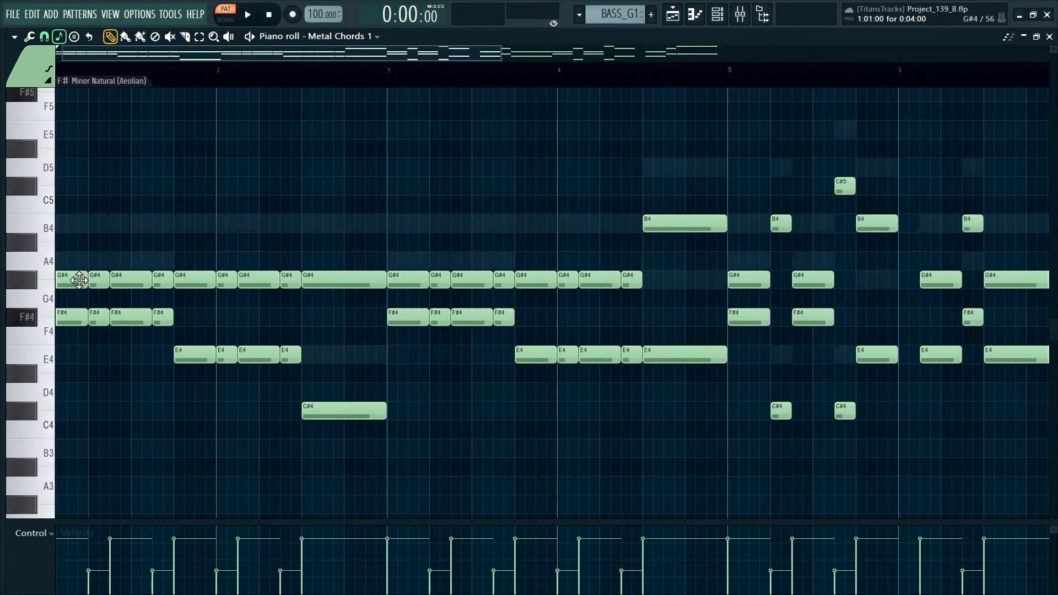
scroll(112, 238, down, 2)
key(ctrl+a)
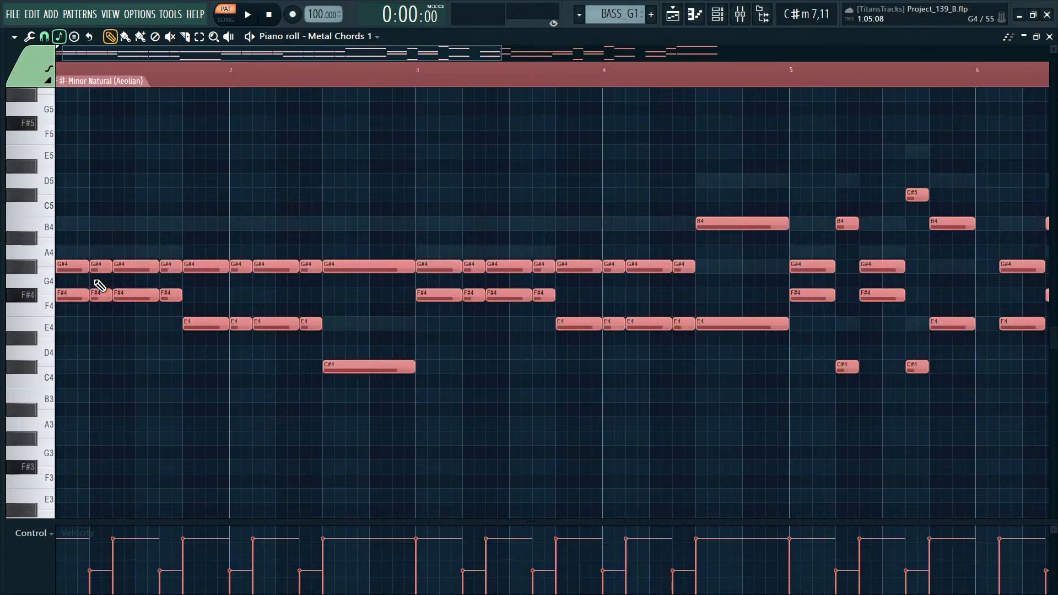
drag(84, 264, 53, 269)
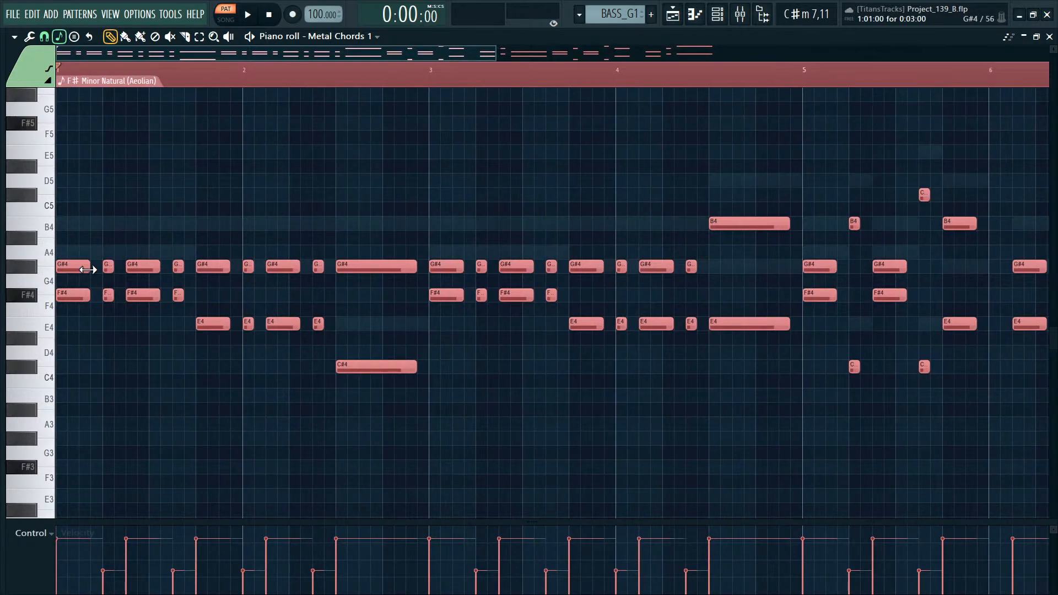
Shorten the opening F#4 and G#4 chord to two steps, move the second chord one step earlier, and audition the rhythm.
ctrl+click(164, 248)
drag(87, 325, 95, 268)
ctrl+click(100, 200)
key(space)
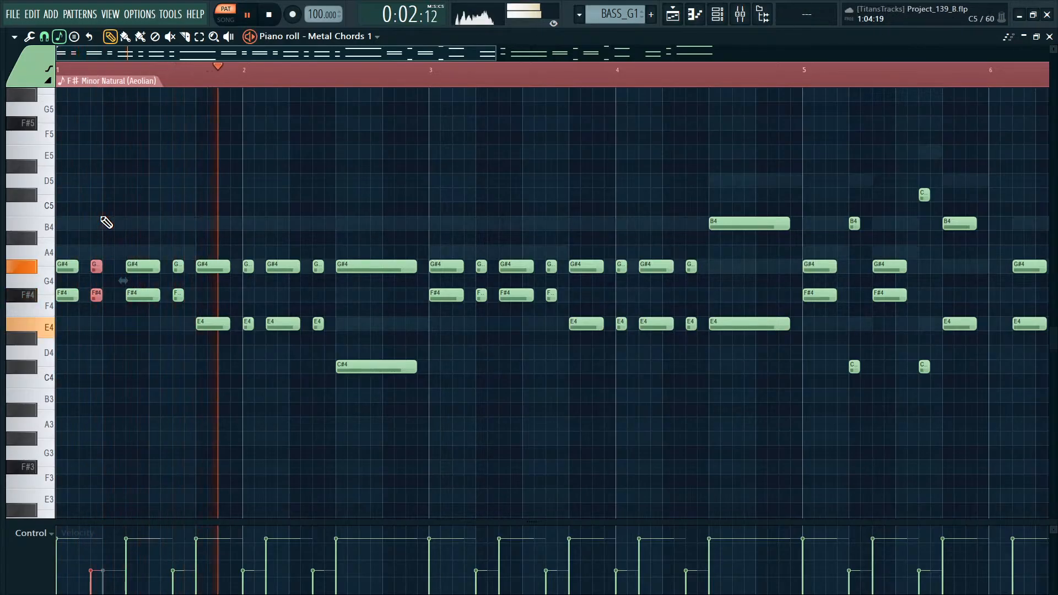
Move the third and fourth F#4 and G#4 chords of Metal Chords 1 one step earlier.
key(space)
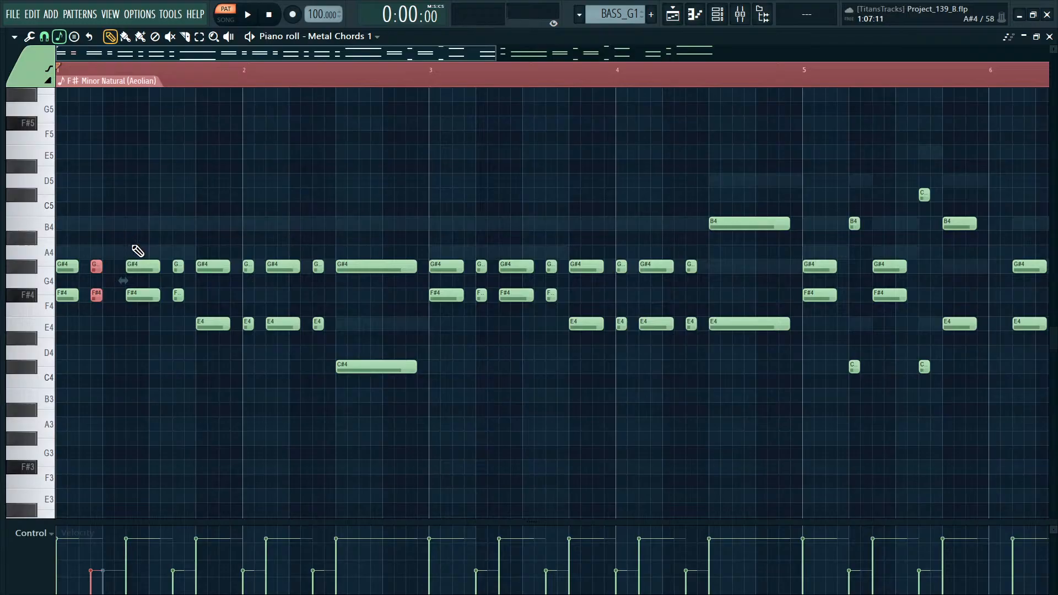
ctrl+drag(130, 232, 190, 386)
drag(135, 266, 122, 266)
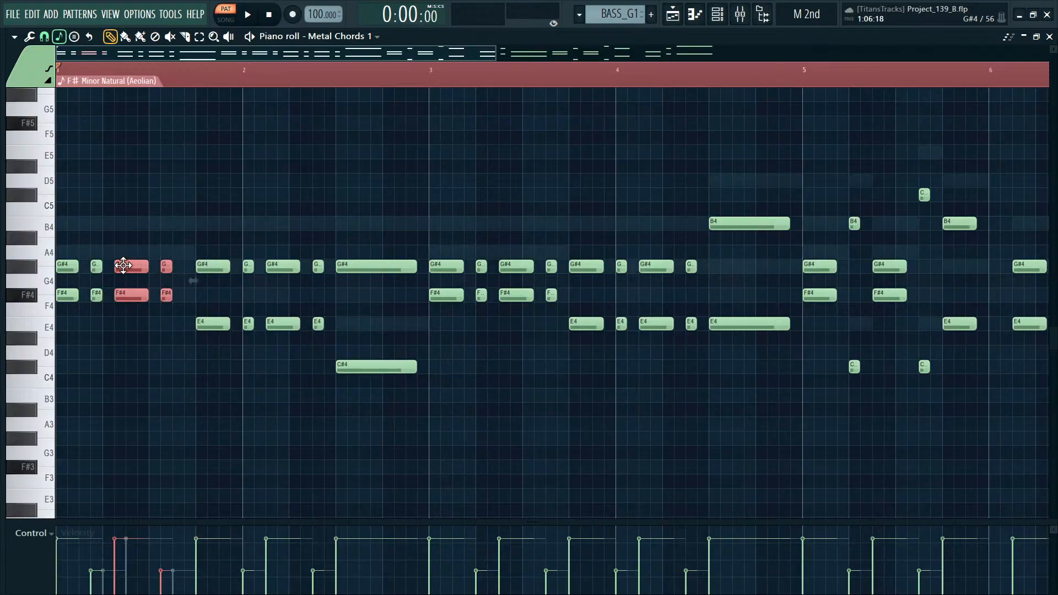
click(134, 226)
Move the four E4 and G#4 chords around bar 2 one step earlier and audition the rhythm.
ctrl+drag(218, 253, 331, 372)
click(214, 223)
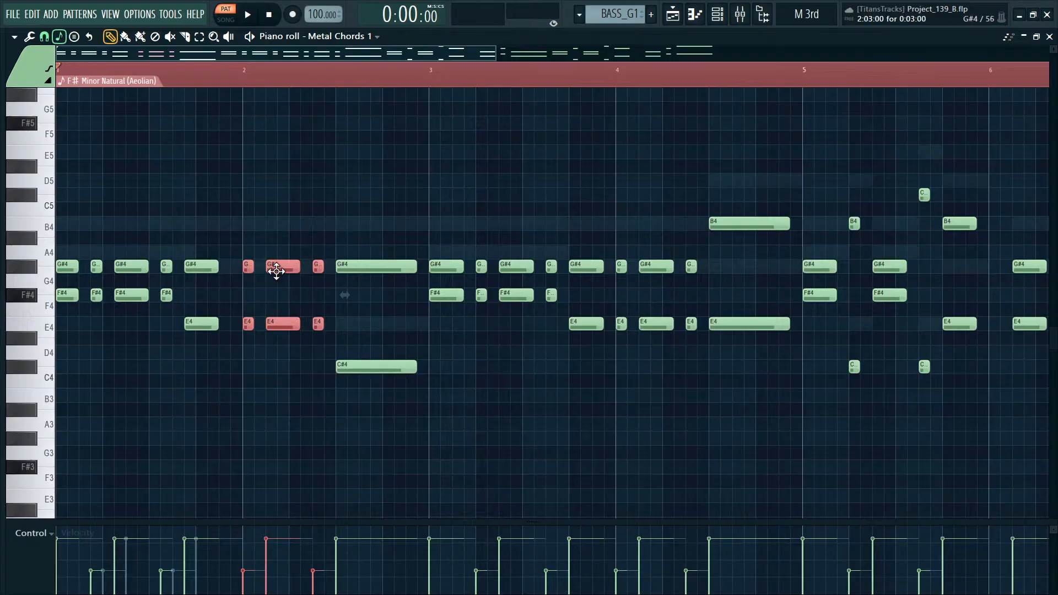
drag(271, 270, 260, 270)
click(267, 246)
key(space)
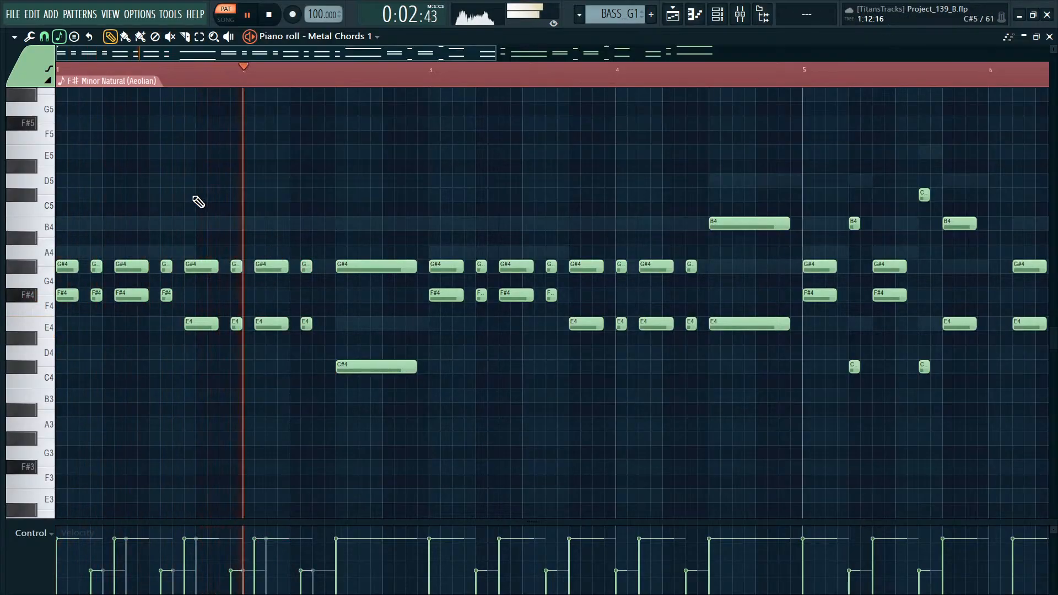
key(space)
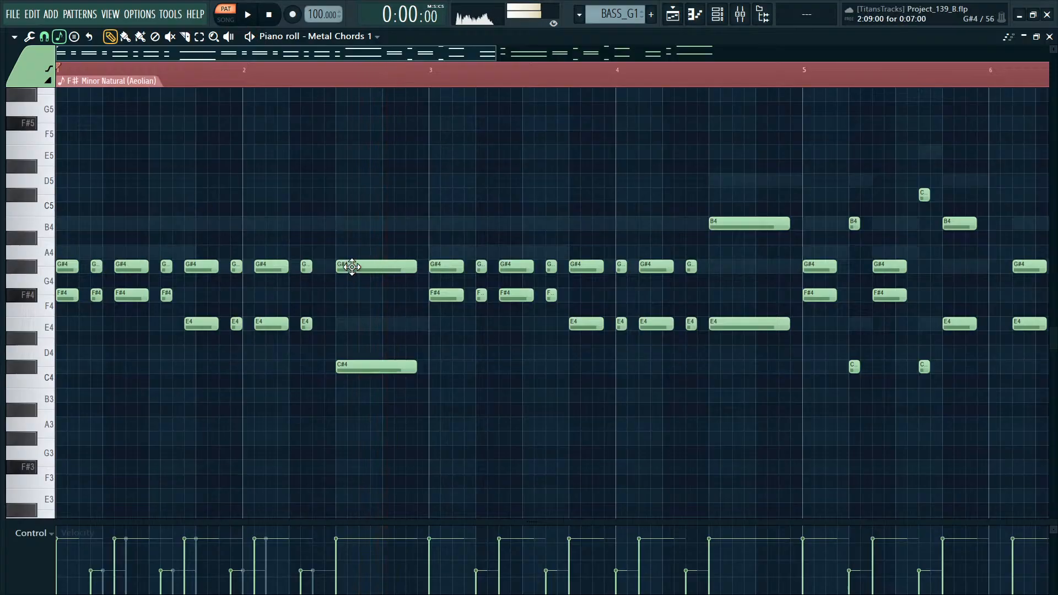
Move the long C#4 and G#4 chord in bar 2 one step earlier and audition the phrase.
ctrl+drag(361, 231, 394, 365)
drag(374, 269, 365, 269)
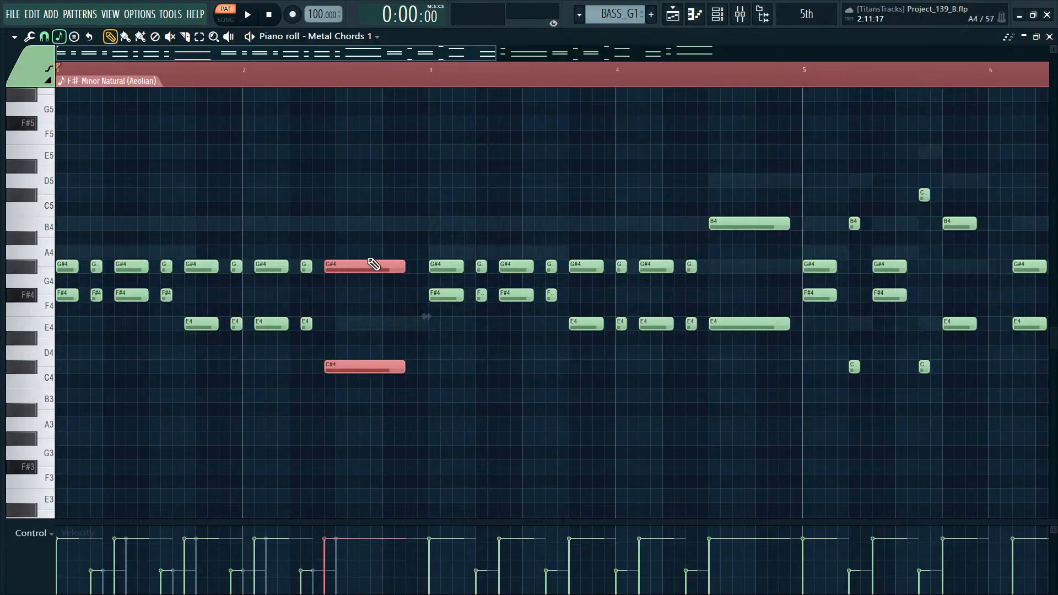
ctrl+click(347, 157)
scroll(333, 200, down, 2)
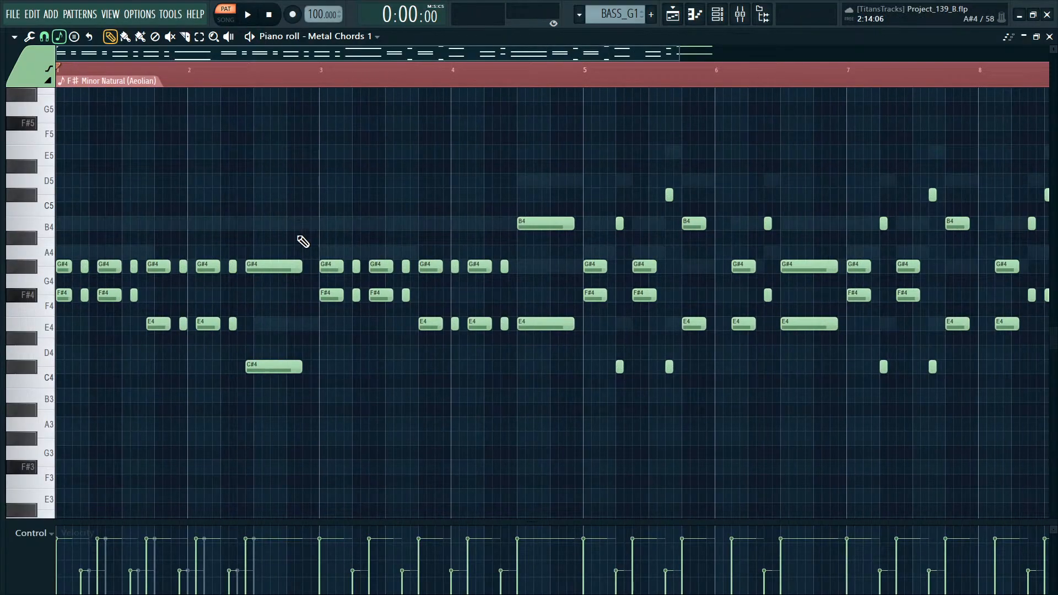
key(space)
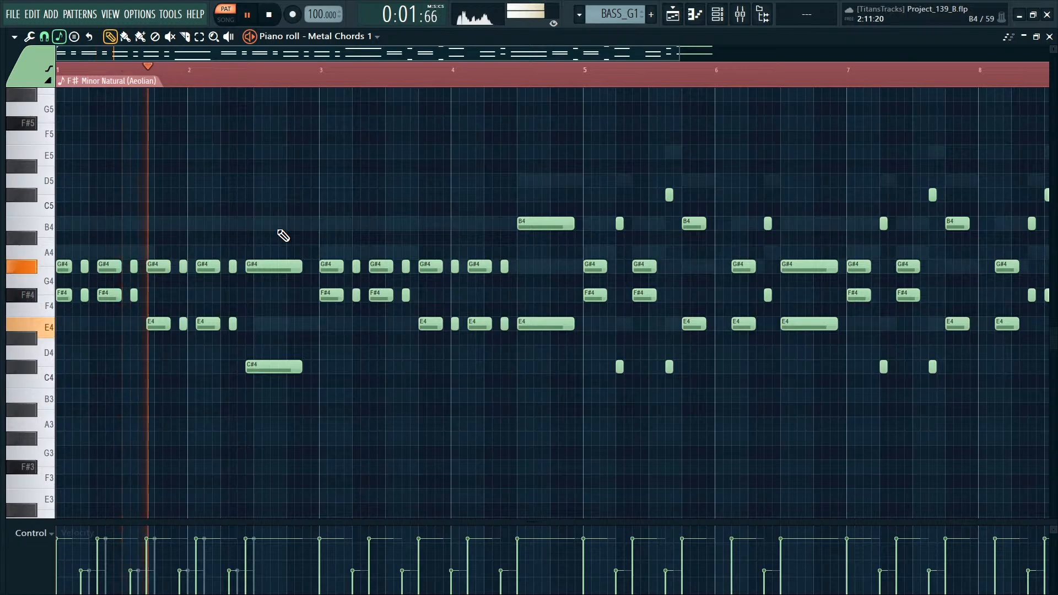
key(space)
Replace all Power Chorder Split notes in BASS_G1 with a copy of the Metal Chords 1 notes and audition them.
key(ctrl+a)
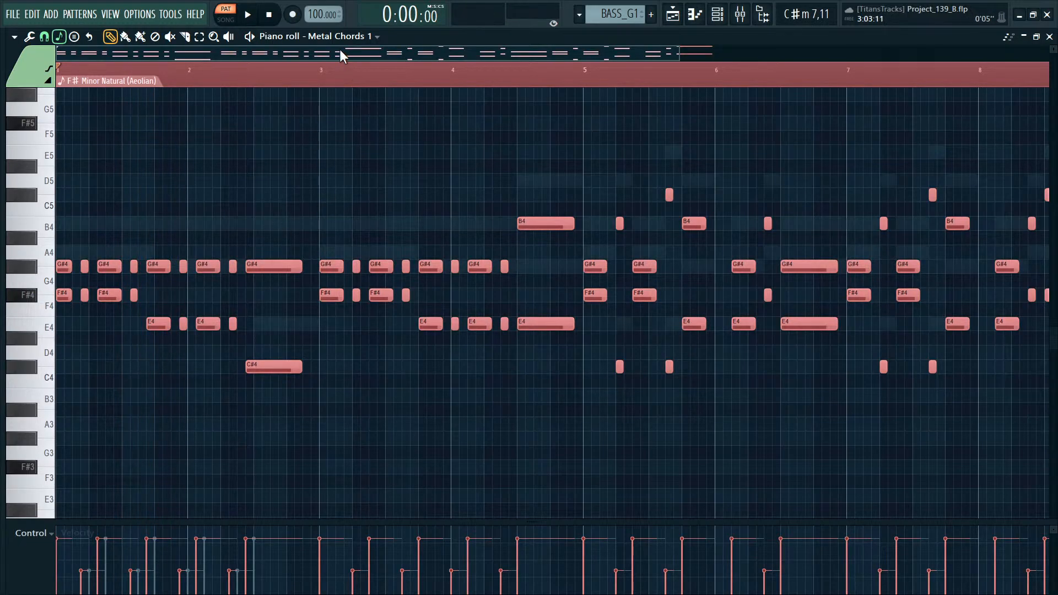
right_click(196, 222)
right_click(196, 222)
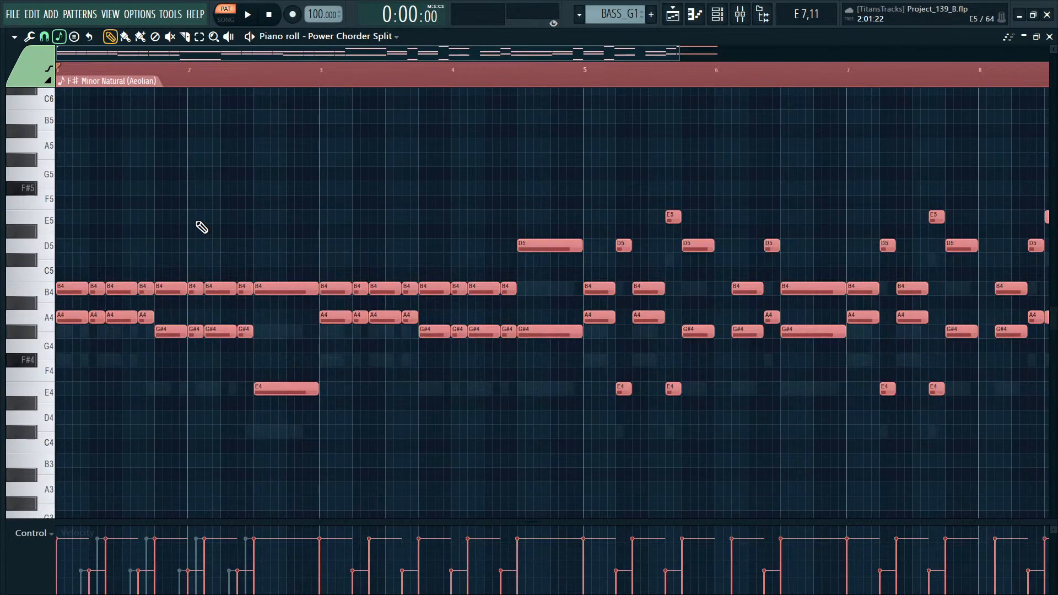
key(ctrl+a)
key(Delete)
key(ctrl+v)
key(space)
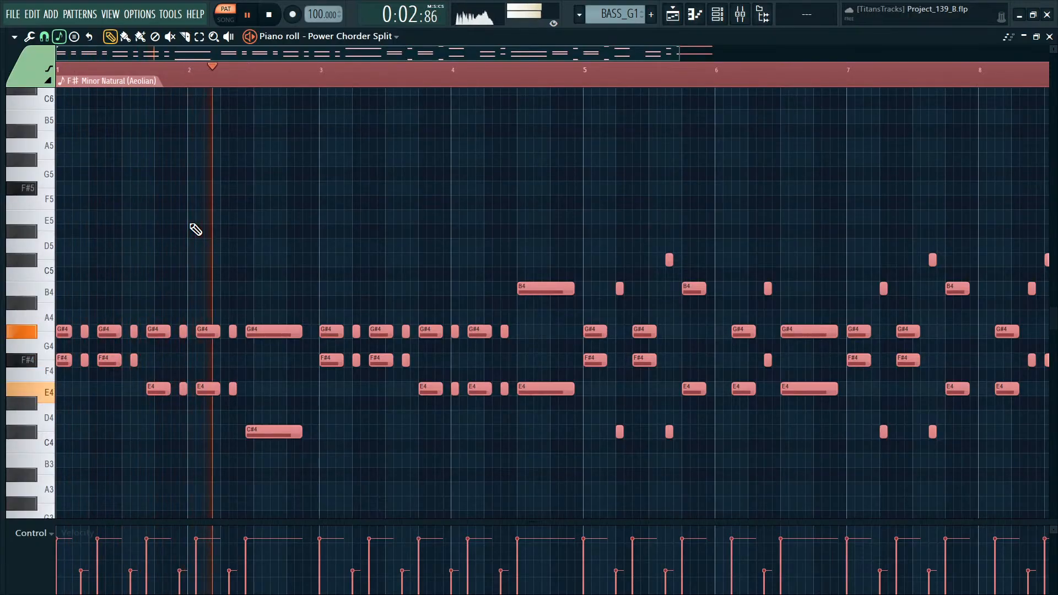
key(space)
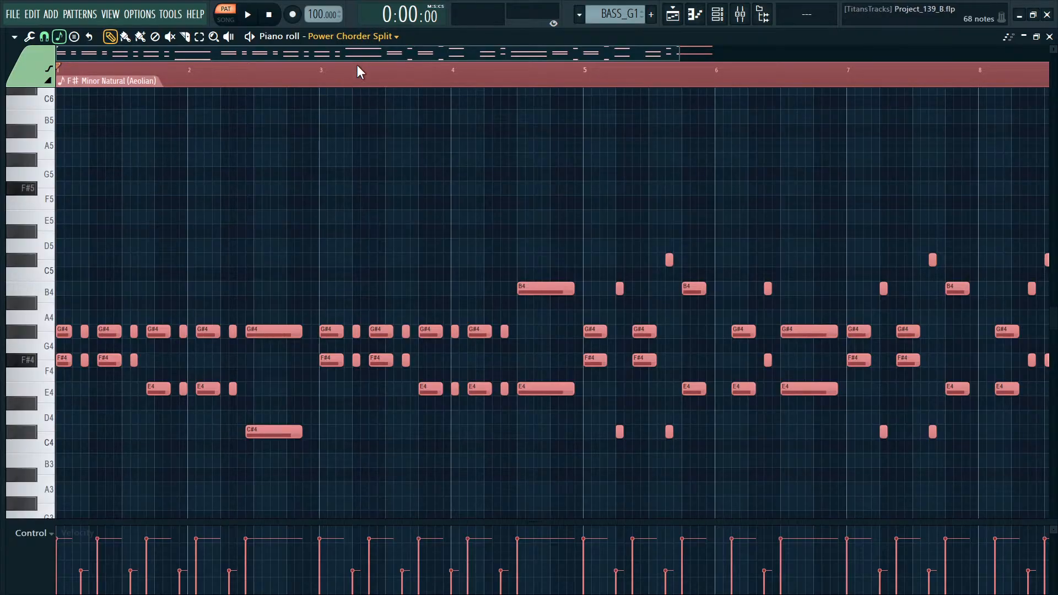
ctrl+click(576, 95)
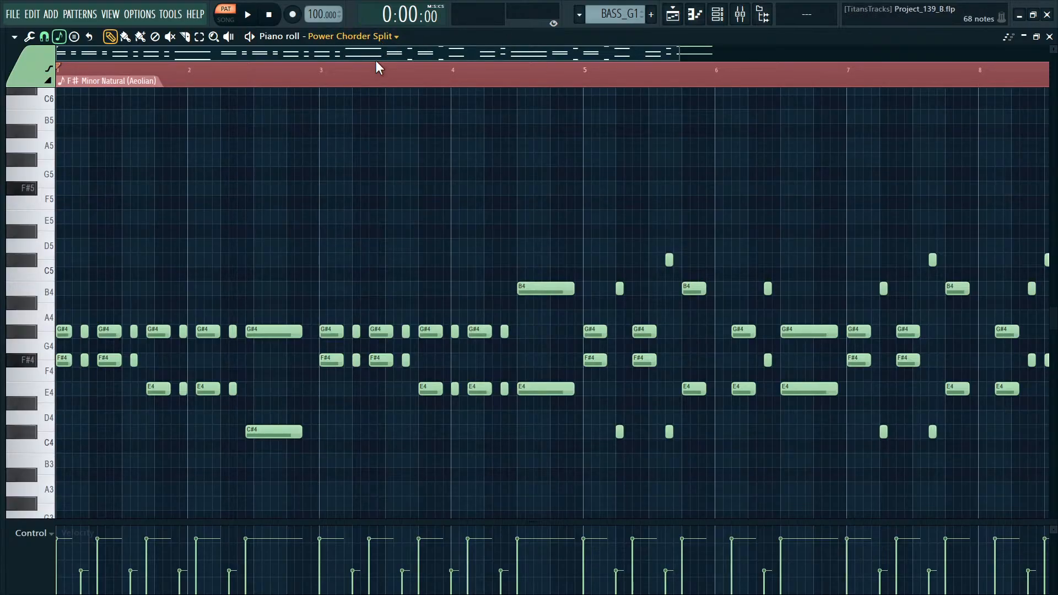
Compare the Metal Chords 1 and Power Chorder Split parts in the channel rack and reopen the Power Chorder Split notes.
scroll(359, 39, down, 1)
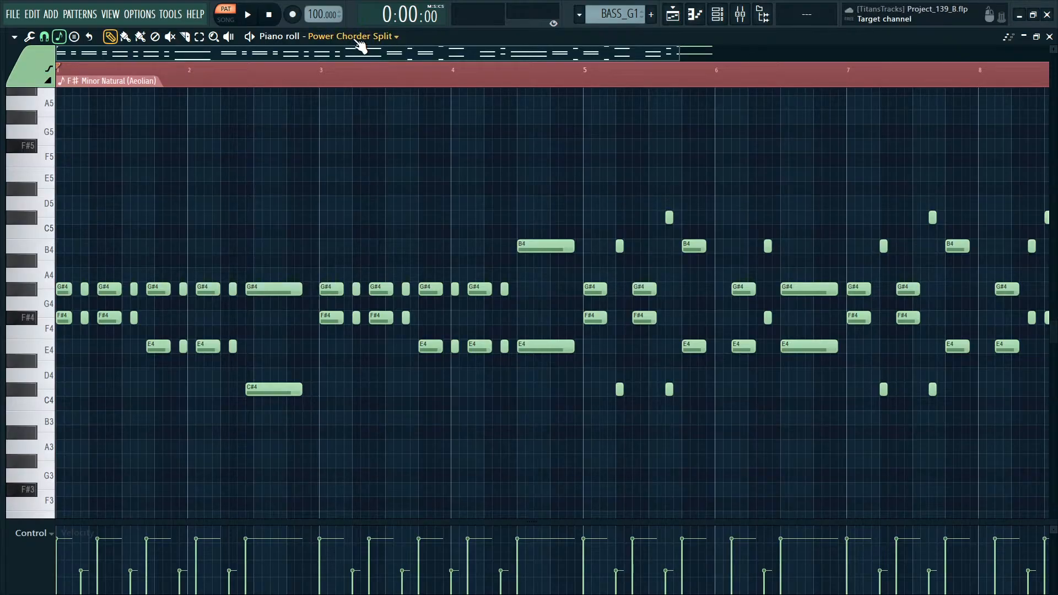
click(360, 39)
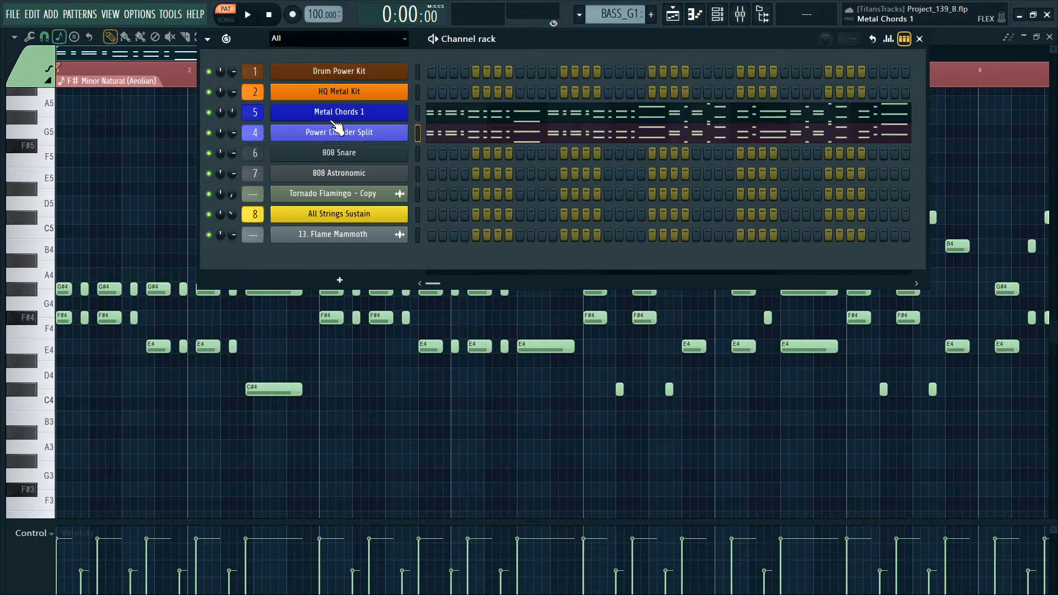
click(466, 131)
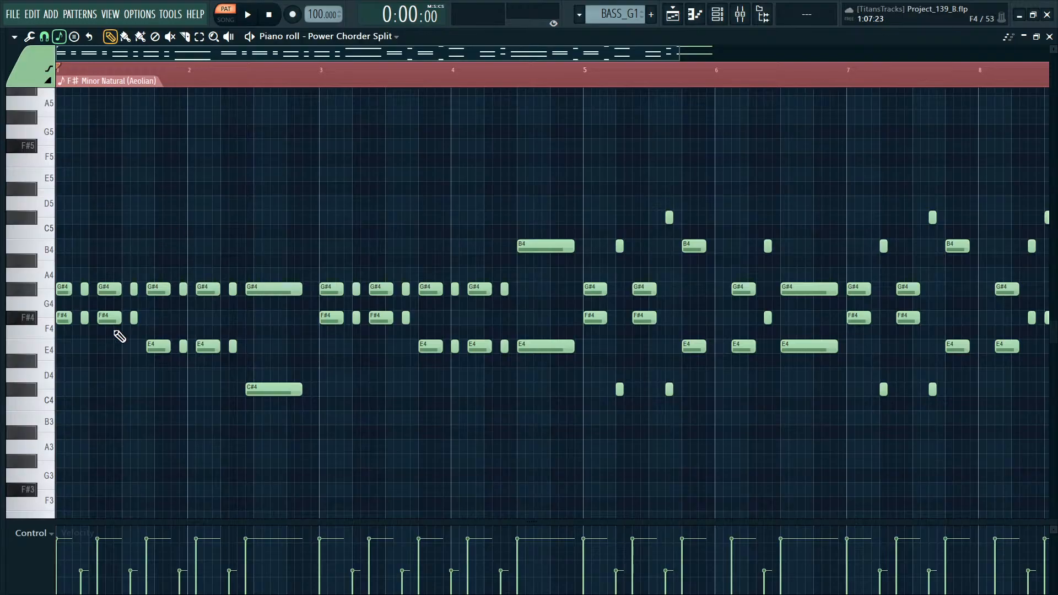
scroll(120, 336, up, 4)
scroll(77, 313, down, 3)
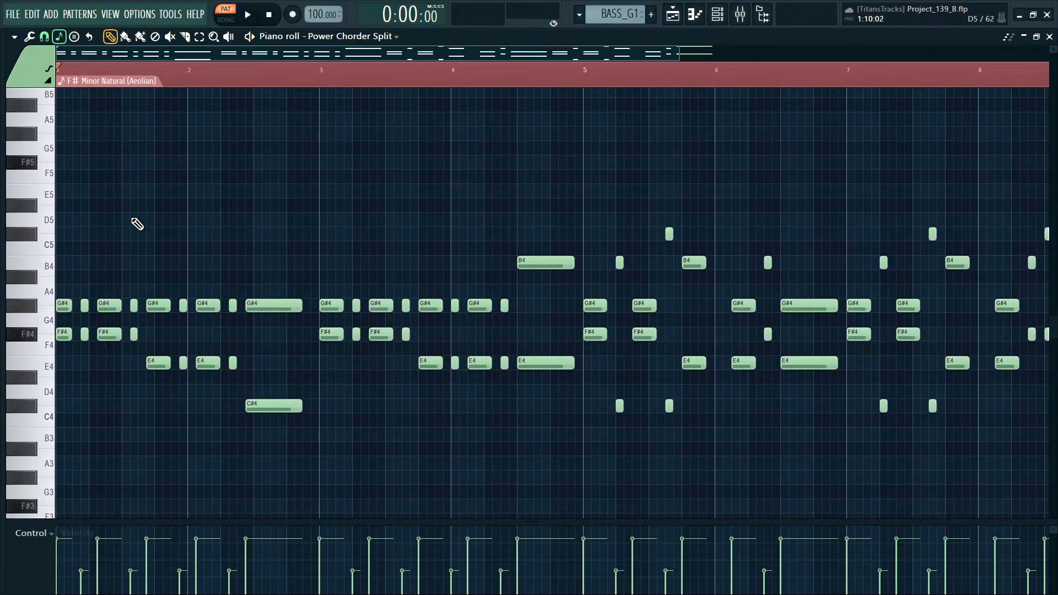
scroll(69, 309, up, 2)
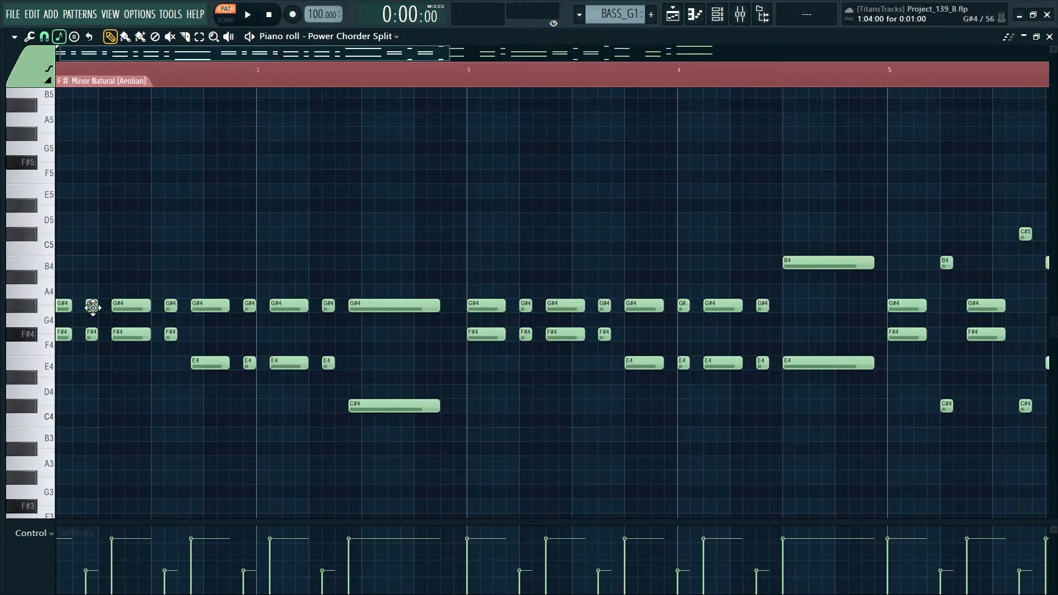
drag(92, 307, 309, 263)
key(space)
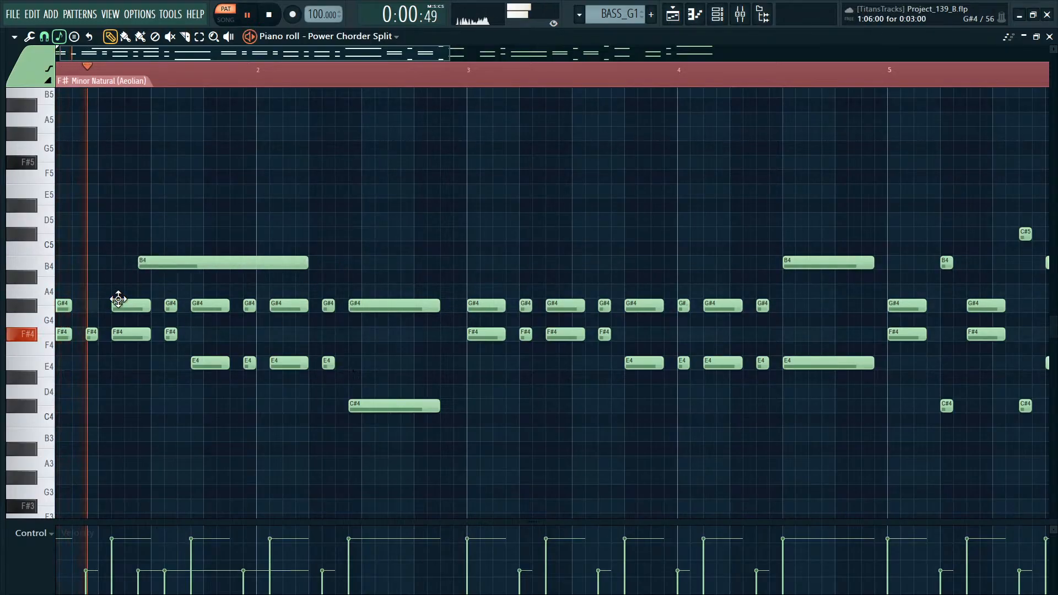
key(ctrl+z)
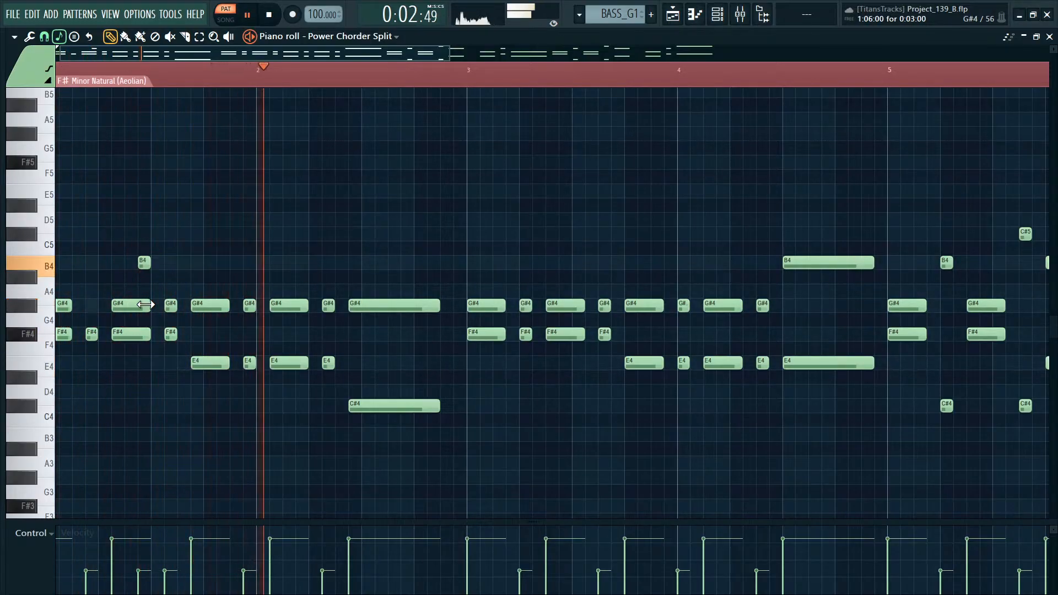
key(ctrl+z)
key(space)
ctrl+right_click(204, 256)
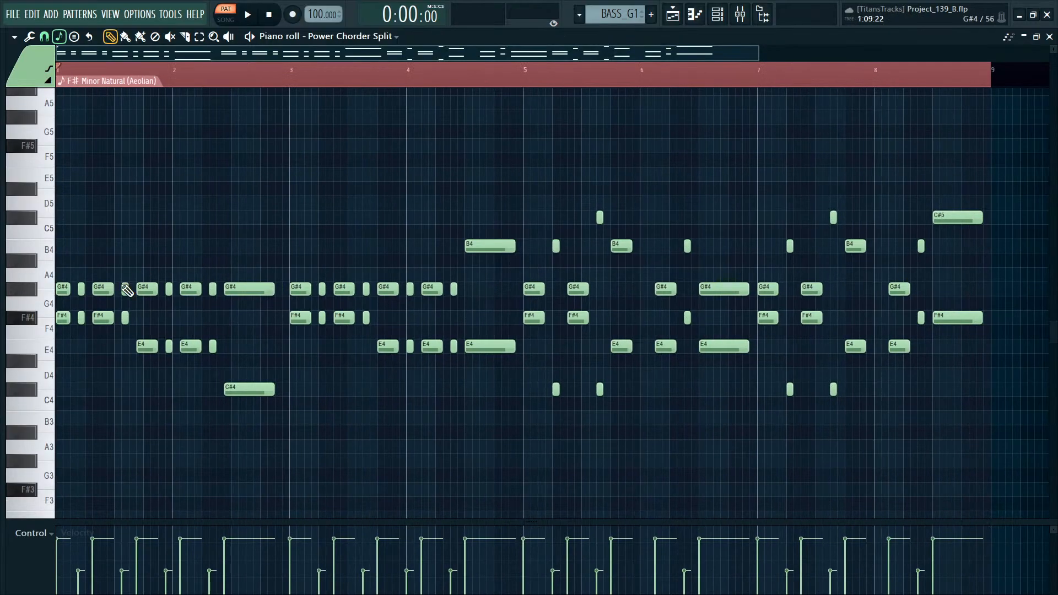
ctrl+scroll(544, 358, up, 5)
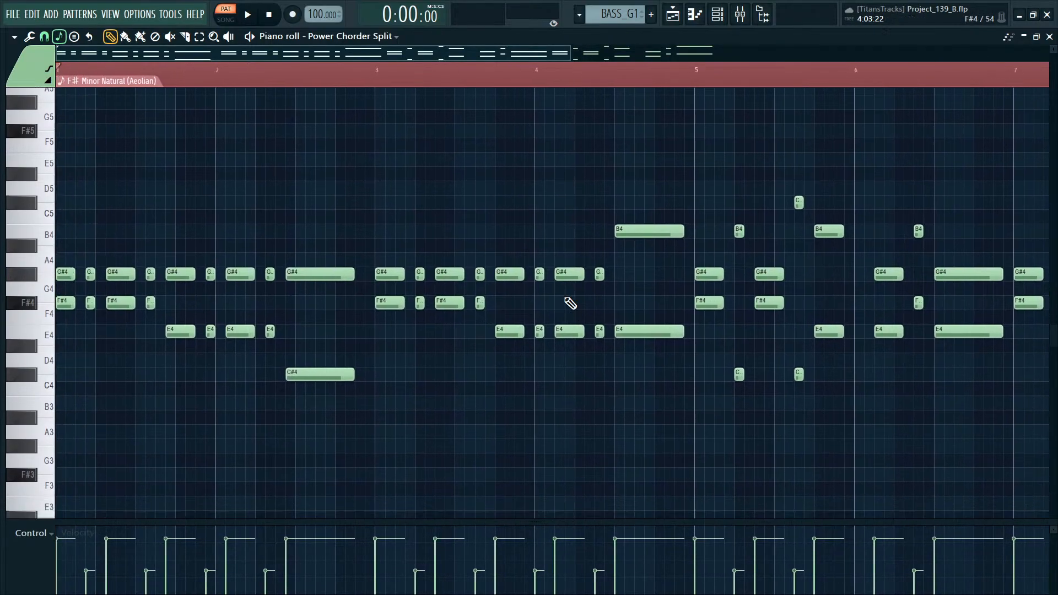
ctrl+drag(98, 261, 168, 347)
click(102, 321)
key(ctrl+z)
ctrl+click(145, 285)
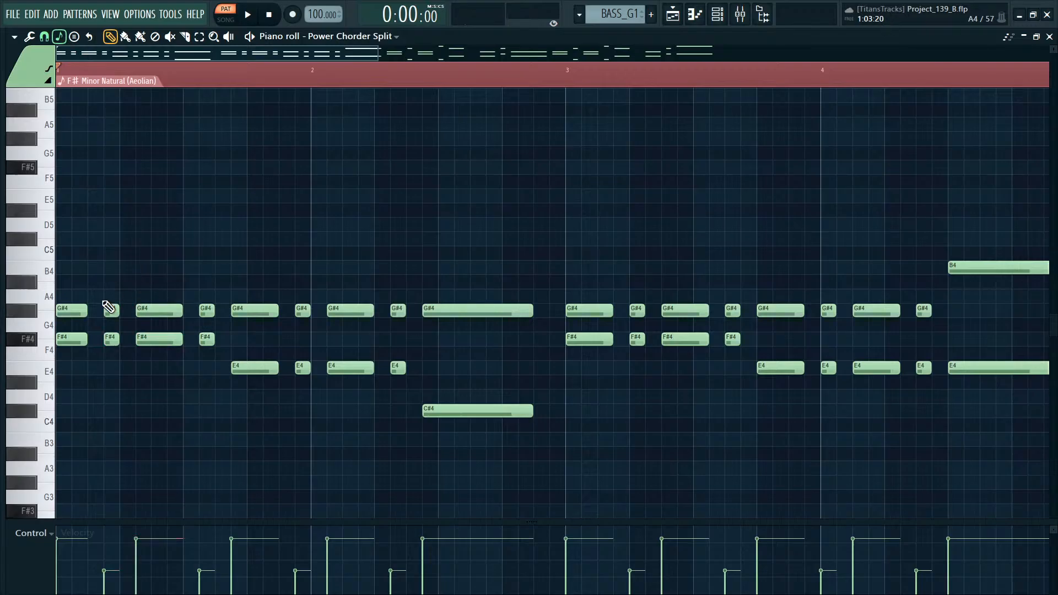
Shift the second, third and fourth F#4 and G#4 chords of Power Chorder Split earlier so the opening four play back-to-back.
ctrl+drag(125, 292, 98, 314)
ctrl+click(140, 253)
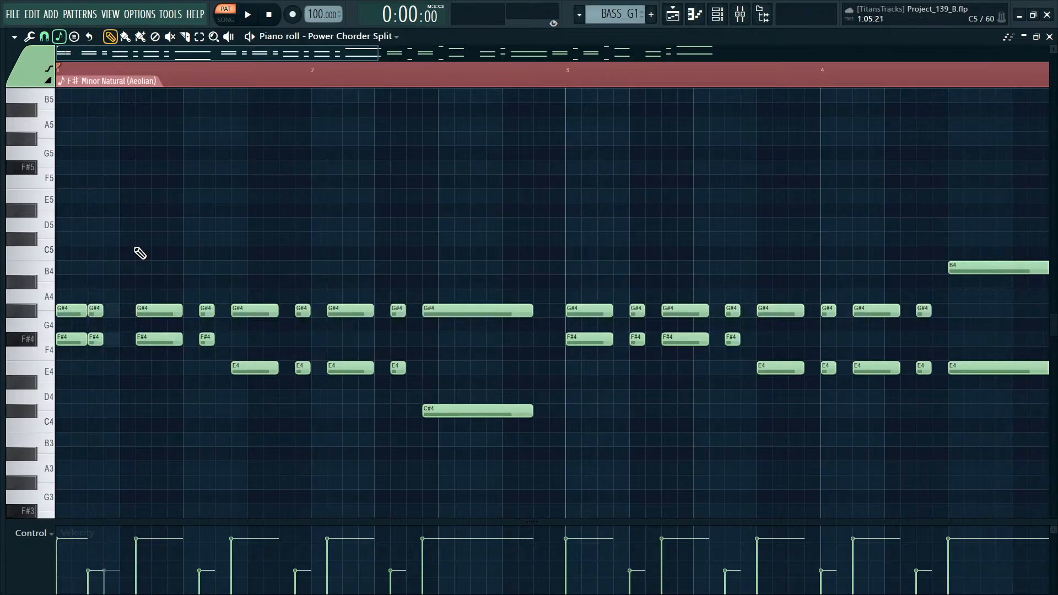
ctrl+drag(156, 266, 141, 354)
drag(143, 308, 112, 312)
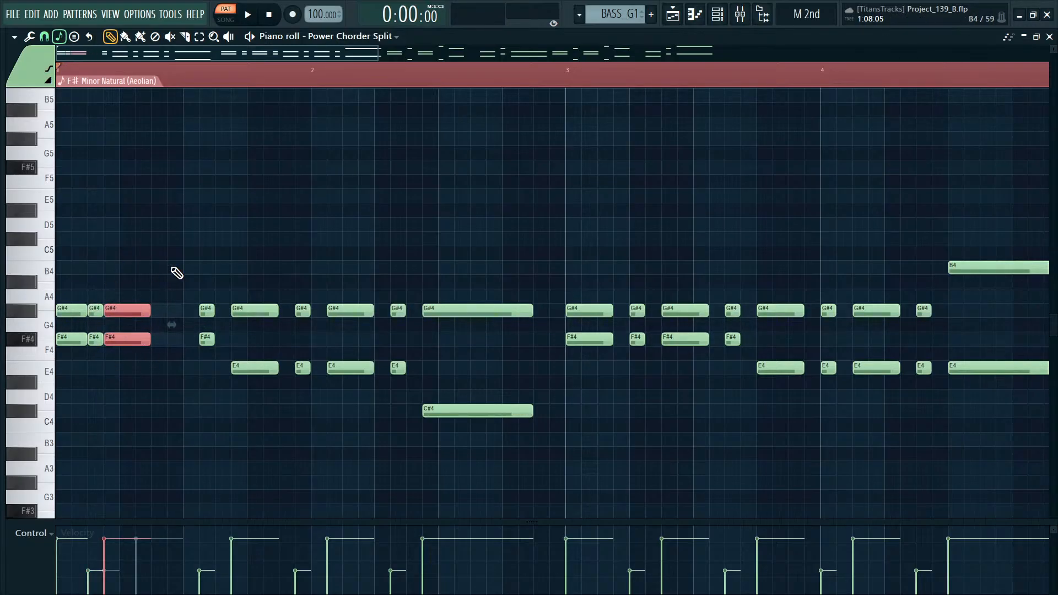
ctrl+click(185, 283)
ctrl+drag(200, 288, 216, 347)
drag(207, 310, 159, 310)
ctrl+click(245, 272)
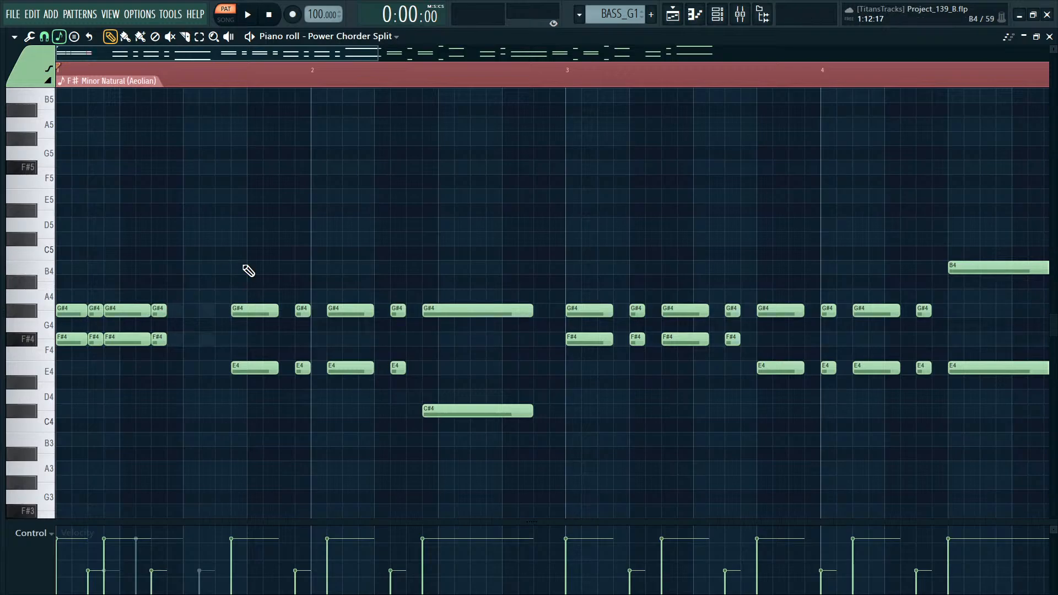
Shift the first three E4 and G#4 chords earlier so they follow the F#4 and G#4 chords without gaps.
ctrl+drag(246, 281, 276, 380)
drag(253, 317, 188, 312)
ctrl+click(252, 278)
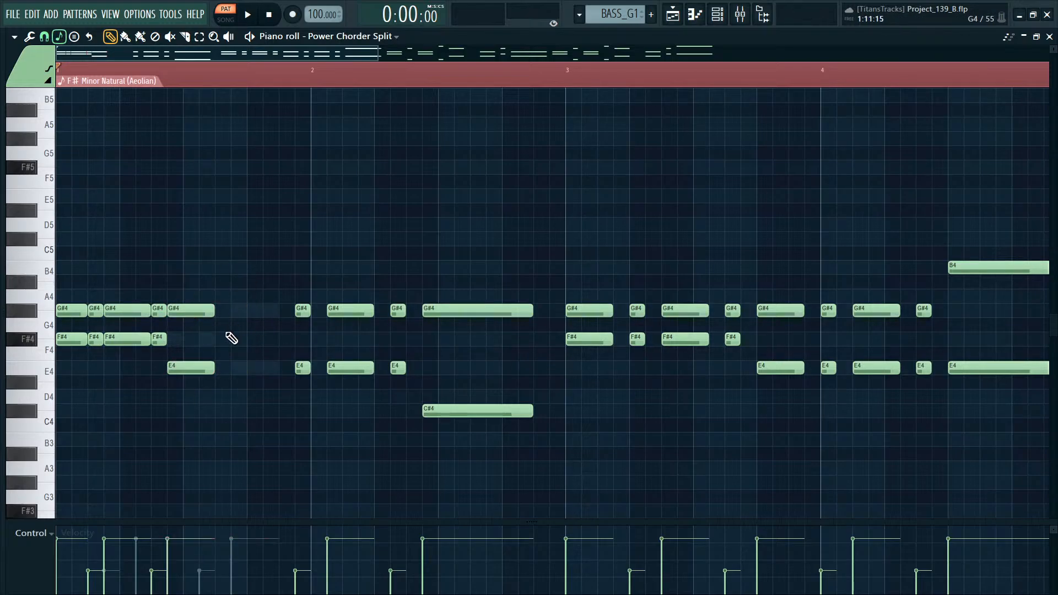
ctrl+drag(281, 283, 319, 431)
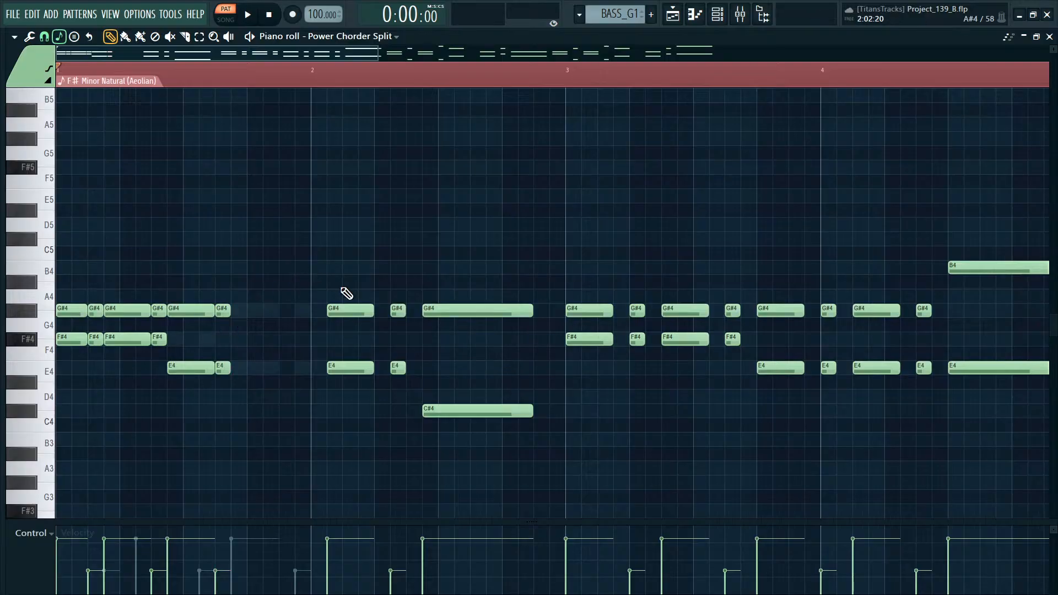
drag(297, 277, 349, 412)
drag(341, 316, 247, 334)
right_click(314, 273)
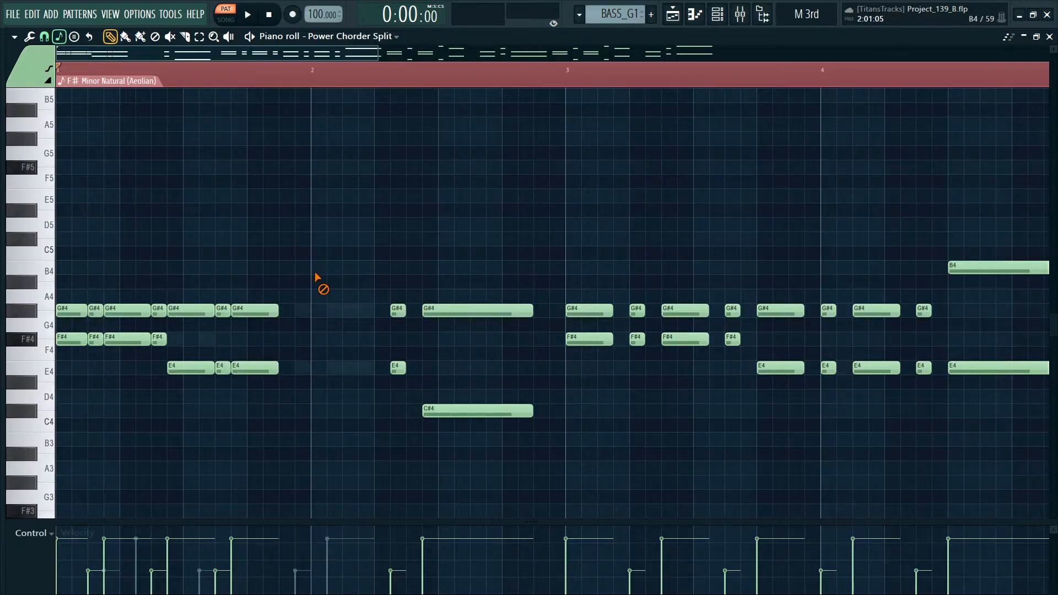
Move the fourth E4 and G#4 chord and the long C#4 and G#4 chord earlier to follow directly without gaps.
drag(385, 291, 411, 417)
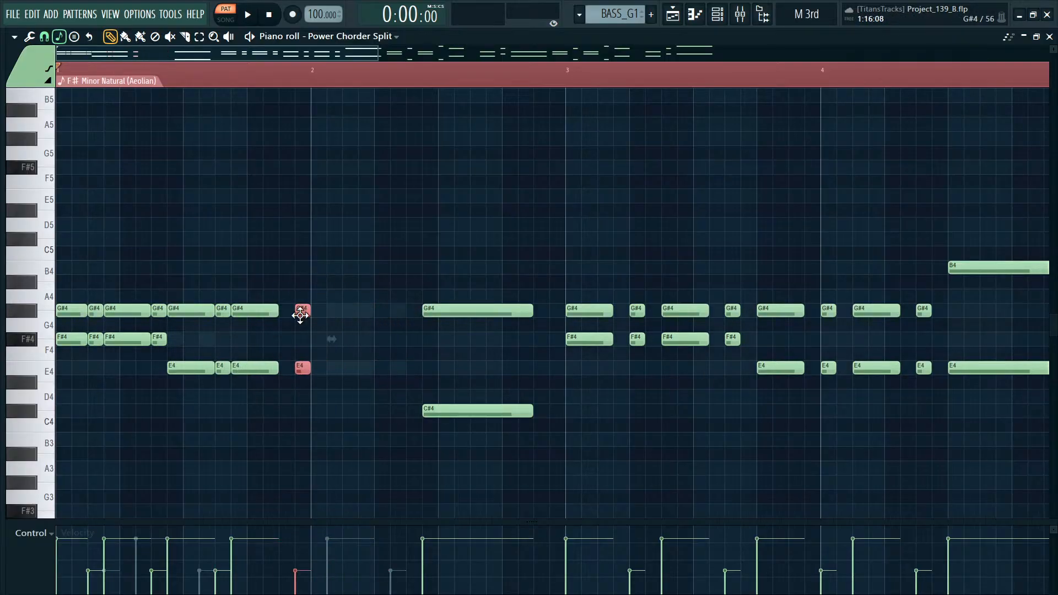
drag(456, 259, 416, 489)
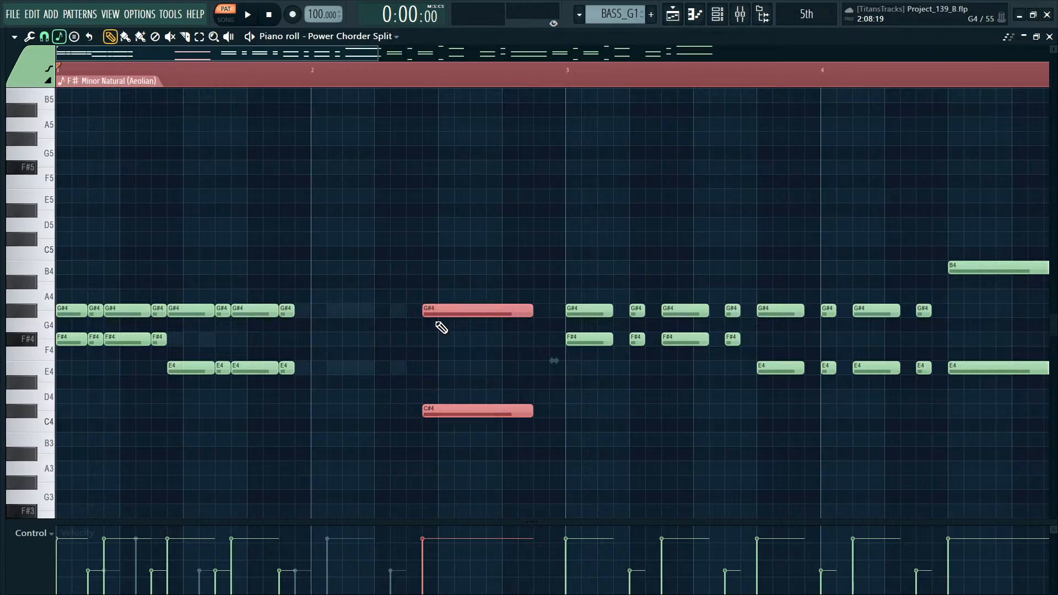
drag(440, 325, 315, 322)
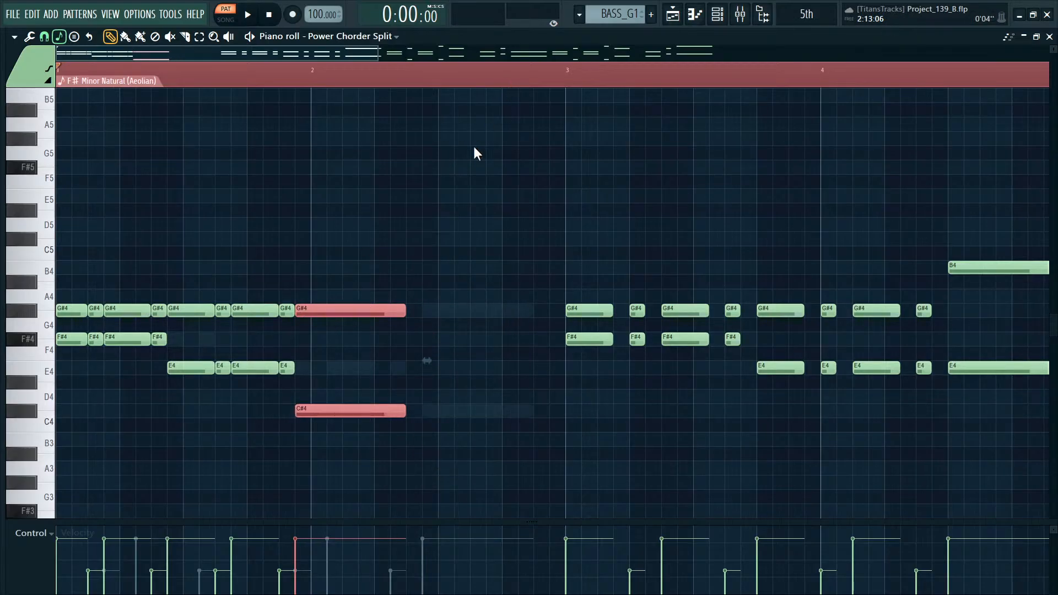
Replace all Metal Chords 1 notes in BASS_G1 with a copy of the tightened Power Chorder Split notes.
key(ctrl+a)
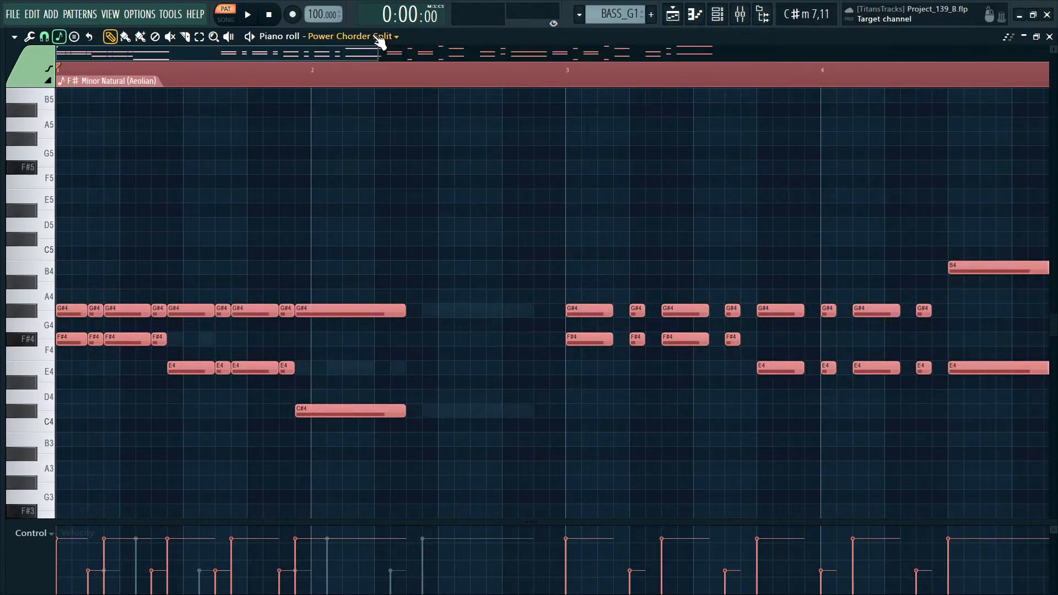
click(354, 72)
key(ctrl+a)
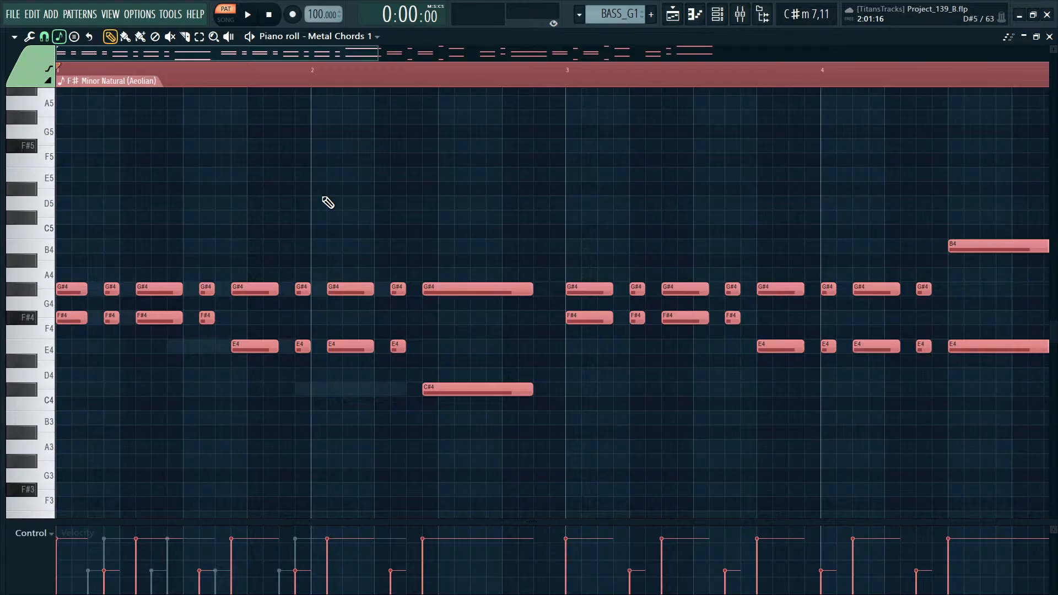
key(Delete)
key(ctrl+v)
key(ctrl+d)
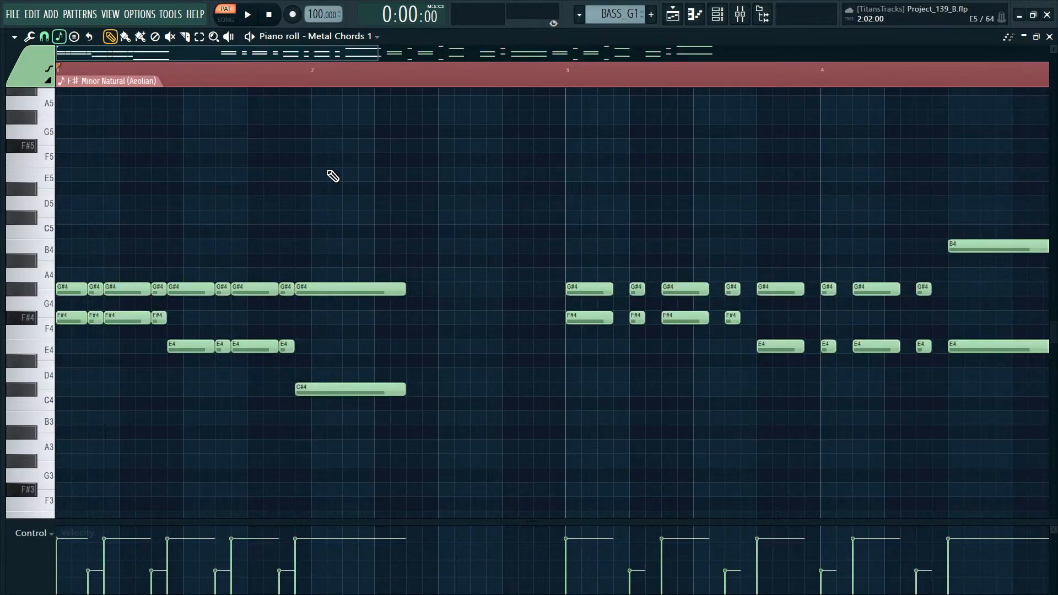
Play the opening of BASS_G1's Metal Chords 1 pattern twice to check its tightened chord rhythm.
key(space)
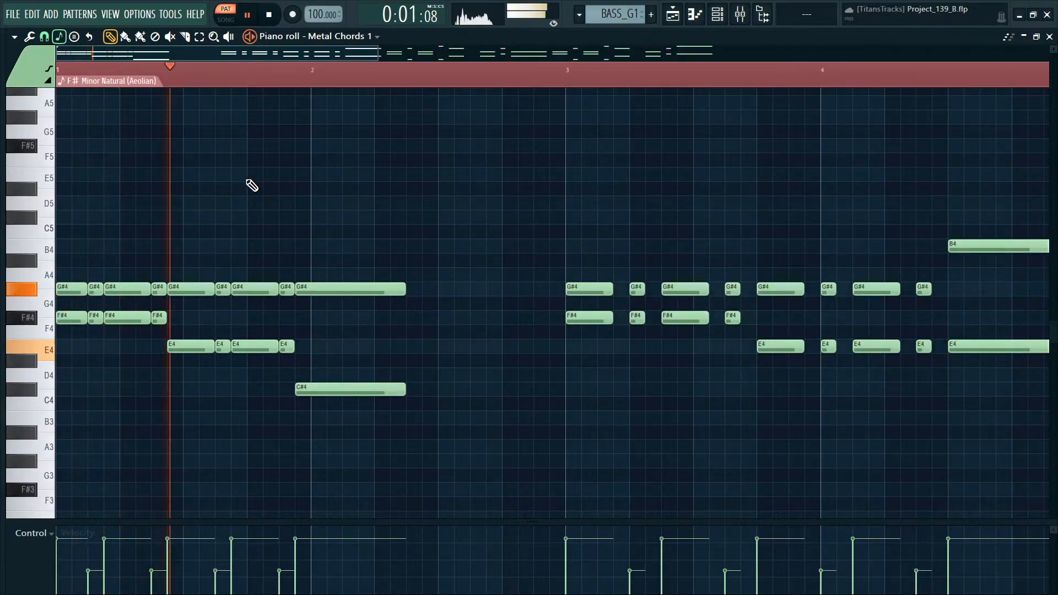
key(space)
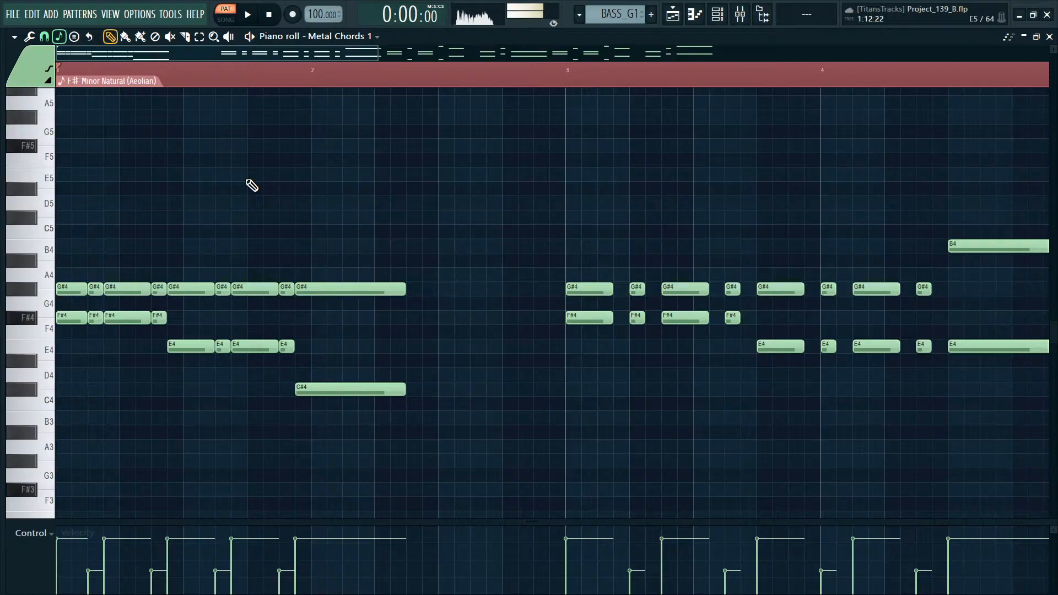
key(space)
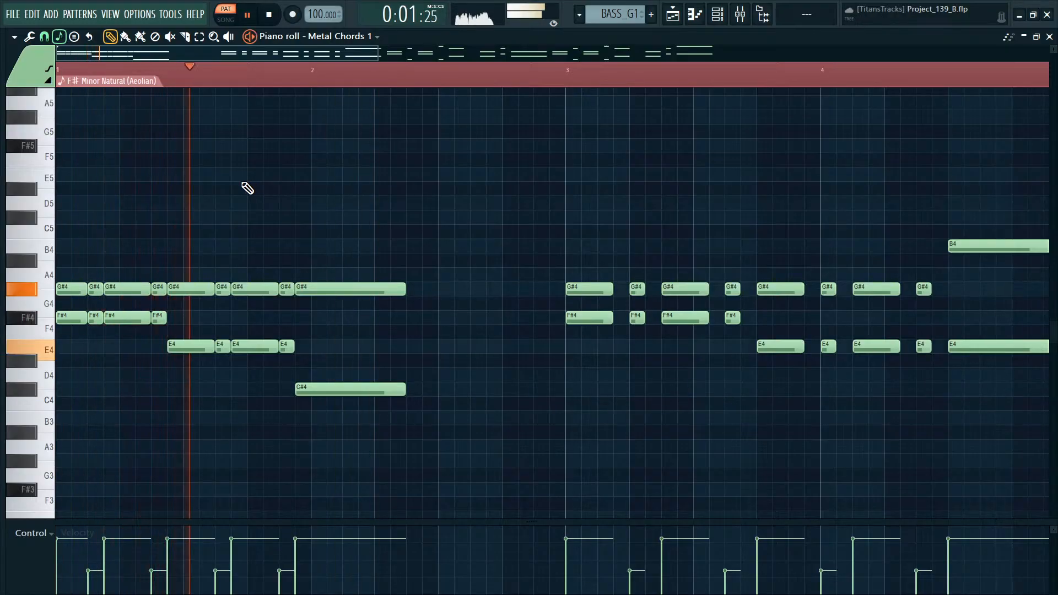
key(space)
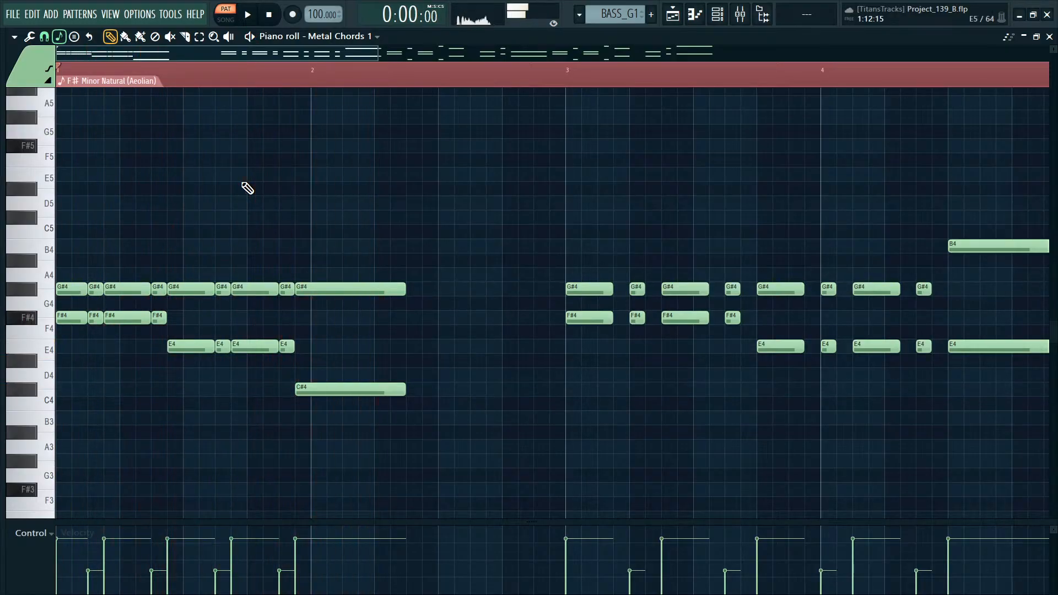
Play the arrangement in song mode from bar 16 to check the transition from BASS_B1 into BASS_G1.
key(F5)
key(l)
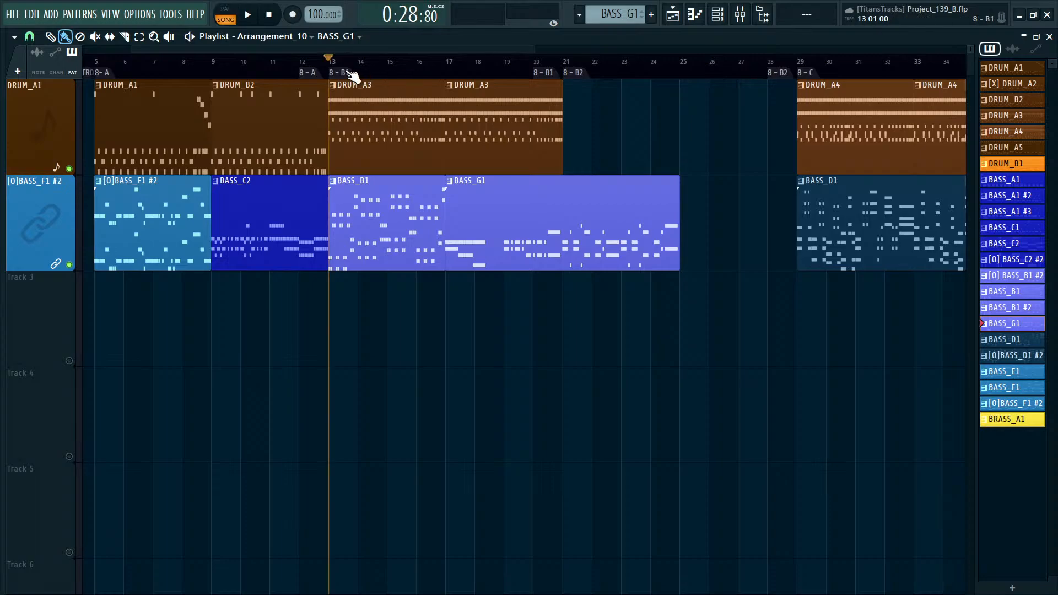
key(space)
key(space)
click(434, 67)
key(space)
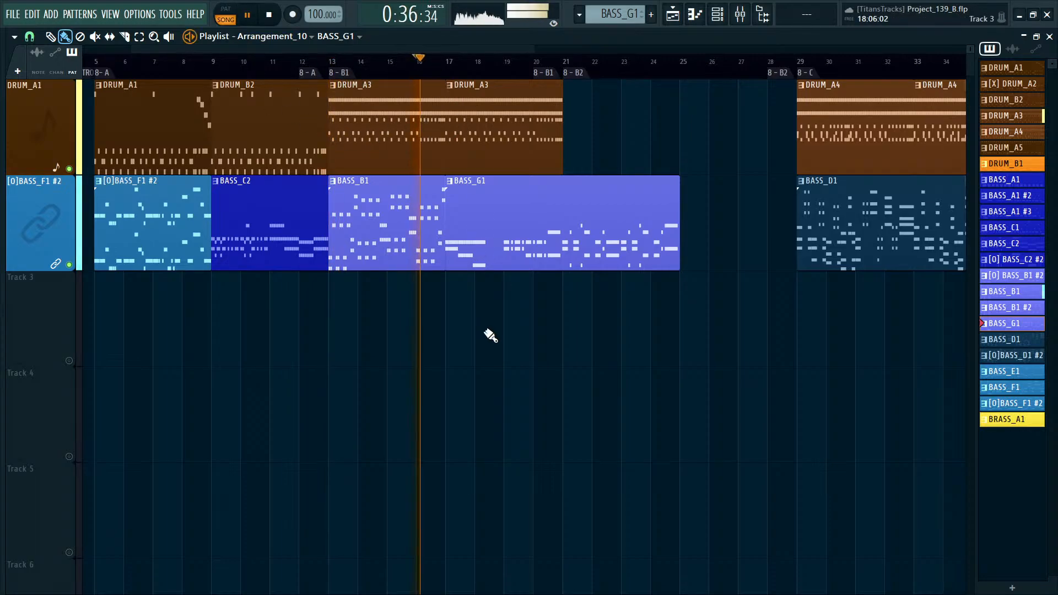
scroll(526, 115, up, 3)
scroll(601, 127, up, 3)
scroll(613, 128, up, 1)
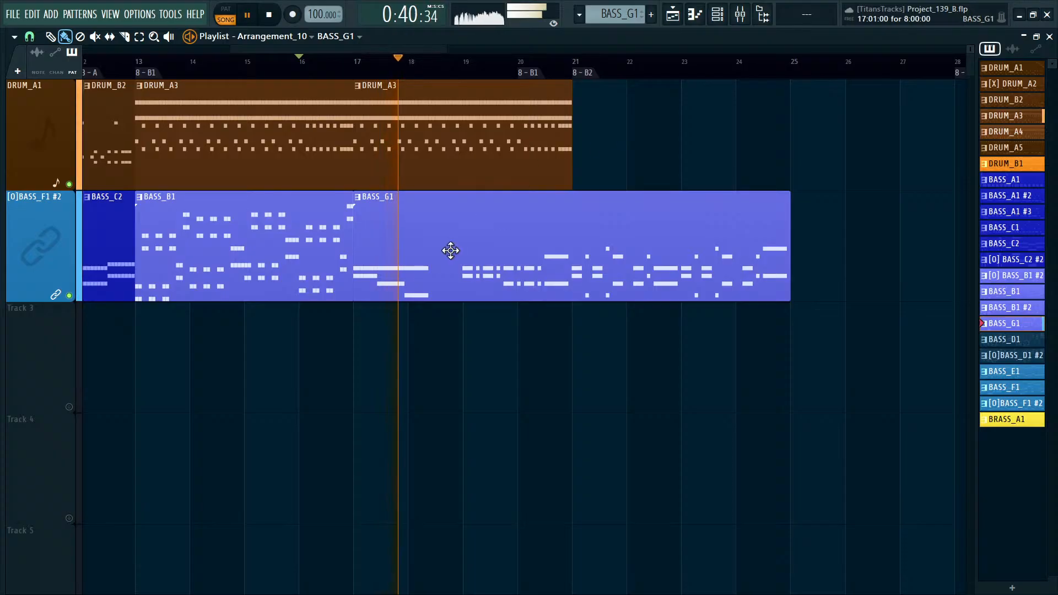
key(space)
Open BASS_G1's Metal Chords 1 notes and select them all for inspection.
double_click(421, 257)
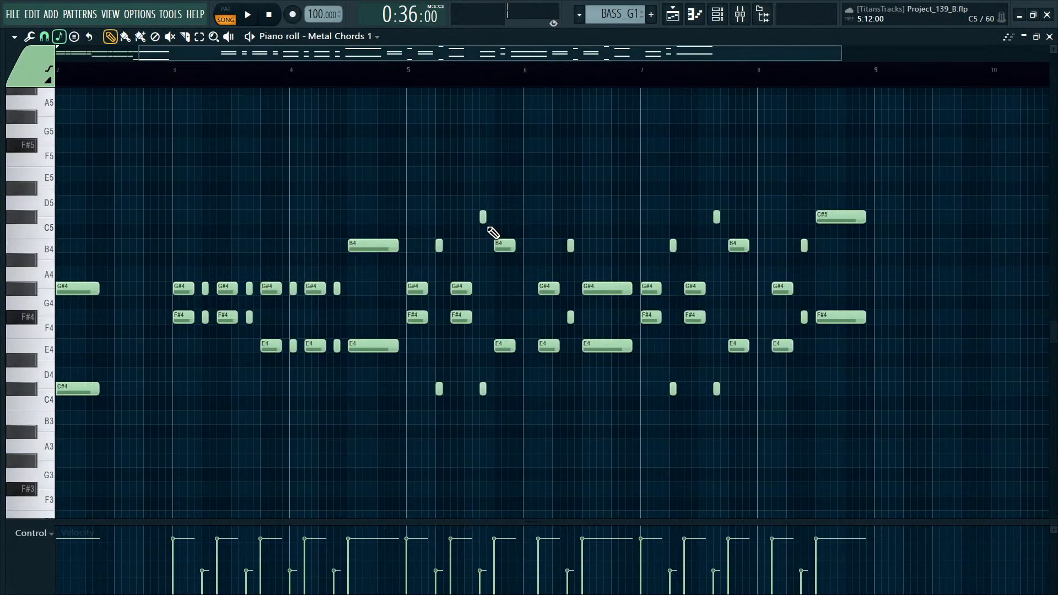
key(ctrl+a)
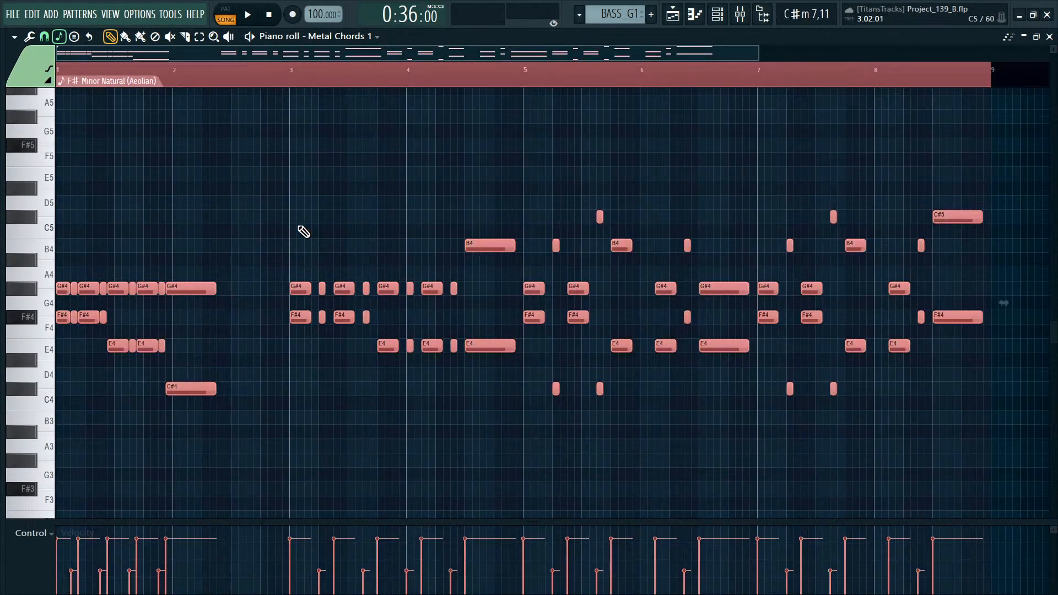
key(ctrl+d)
key(Escape)
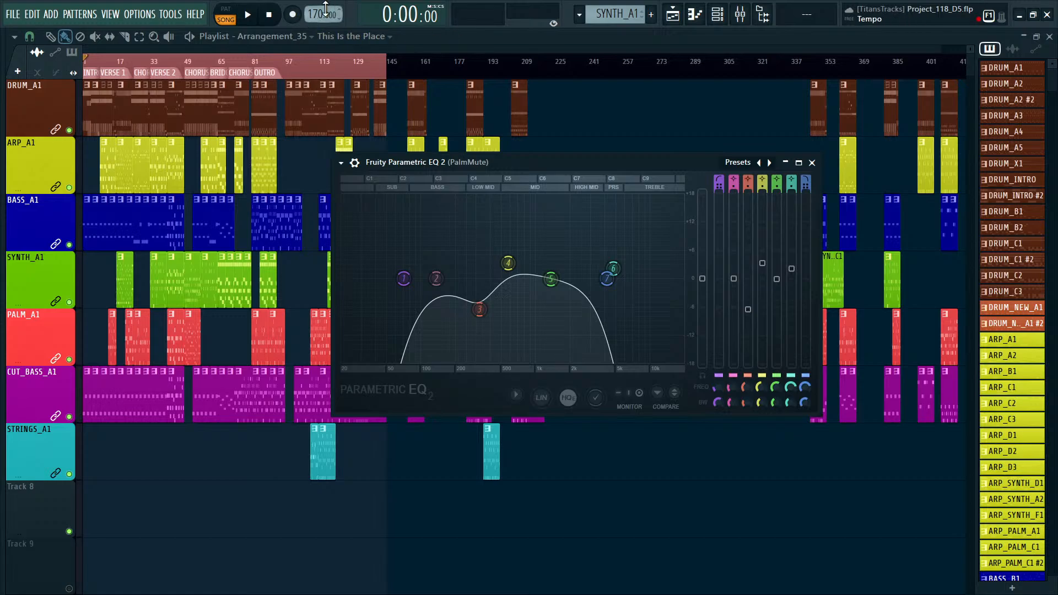
Close PalmMute's Fruity Parametric EQ 2 and play Project_118_D5's arrangement from the start and from around bar 110.
click(812, 163)
key(space)
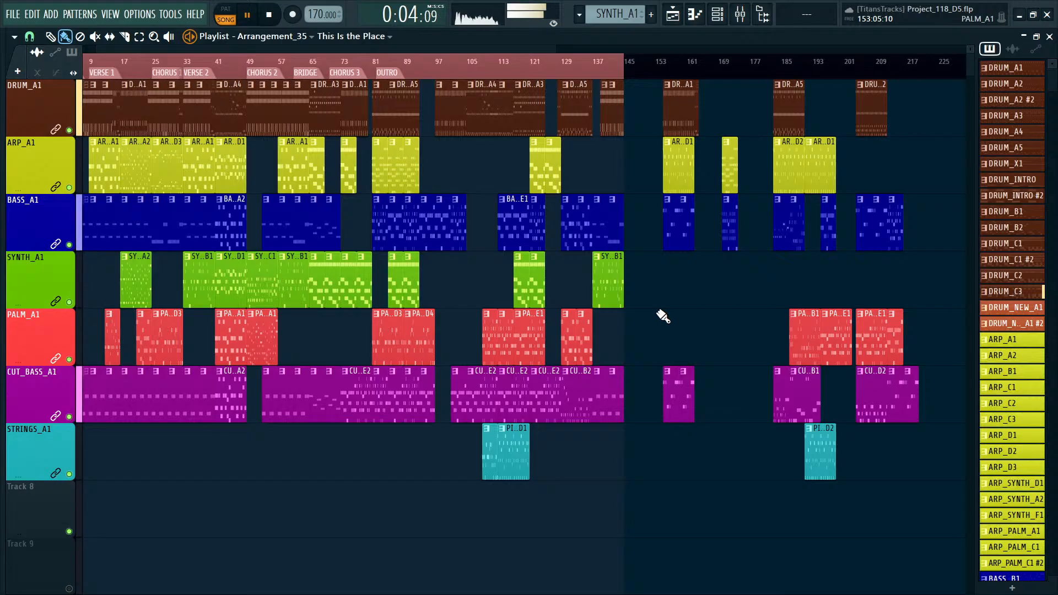
key(space)
click(486, 60)
key(space)
scroll(503, 347, up, 6)
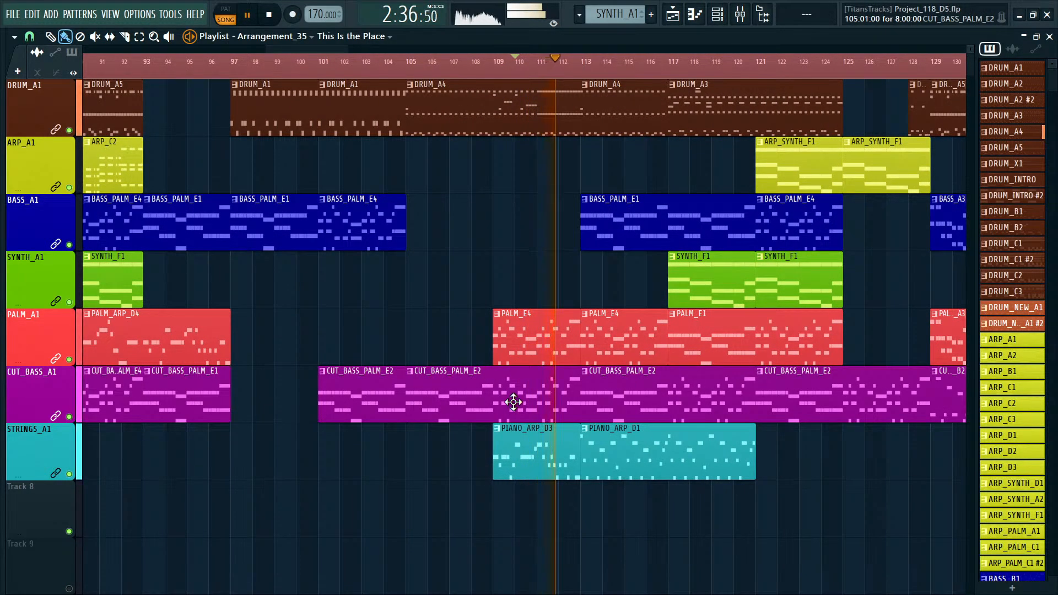
key(space)
Play CUT_BASS_PALM_E2's Rocker RoundWounder notes from bar 105 and check its instrument in the channel rack.
click(407, 71)
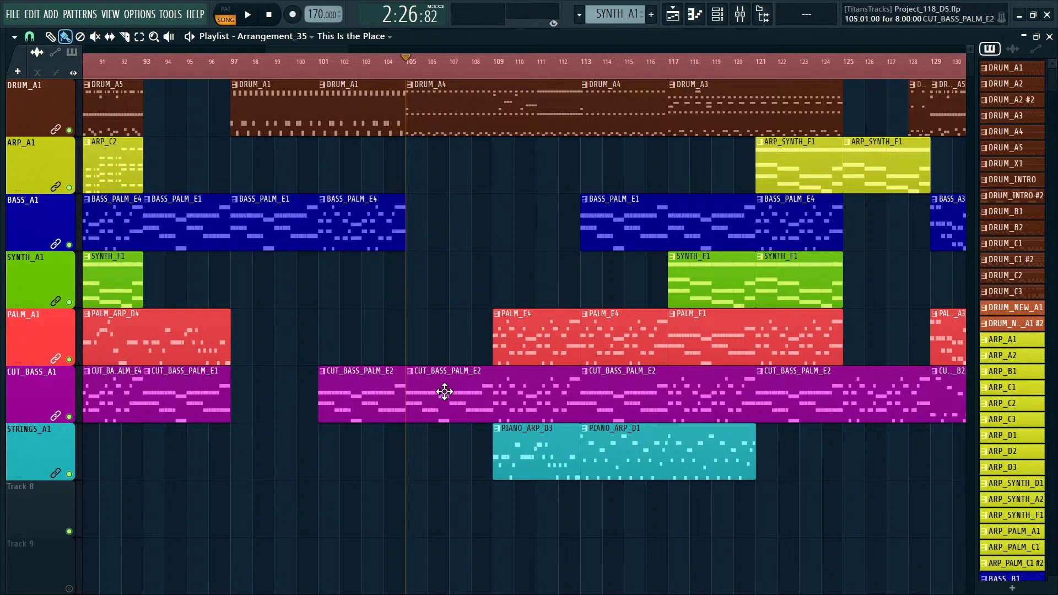
double_click(444, 394)
key(space)
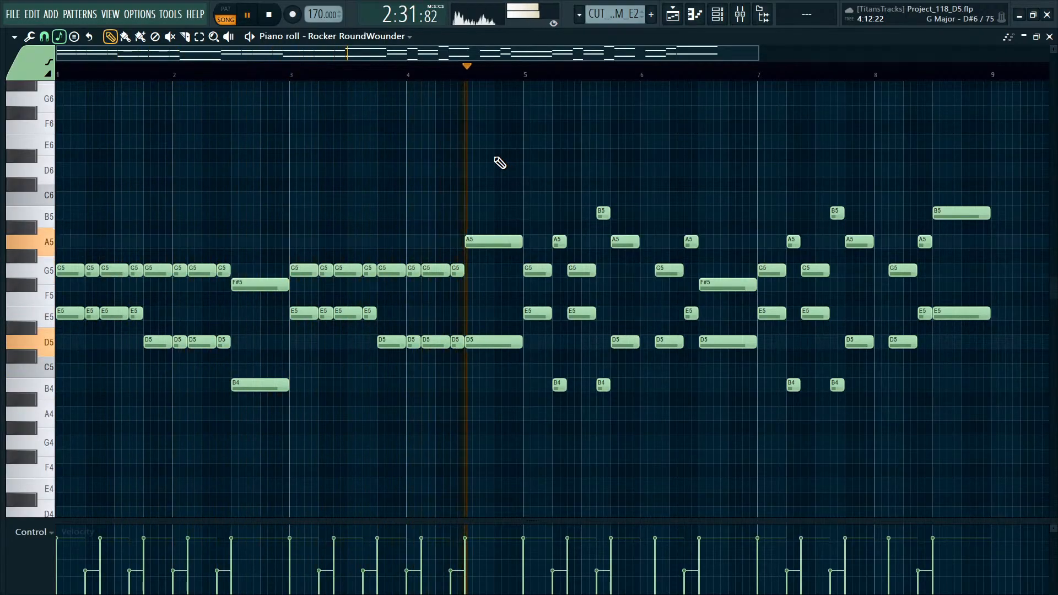
key(space)
key(F6)
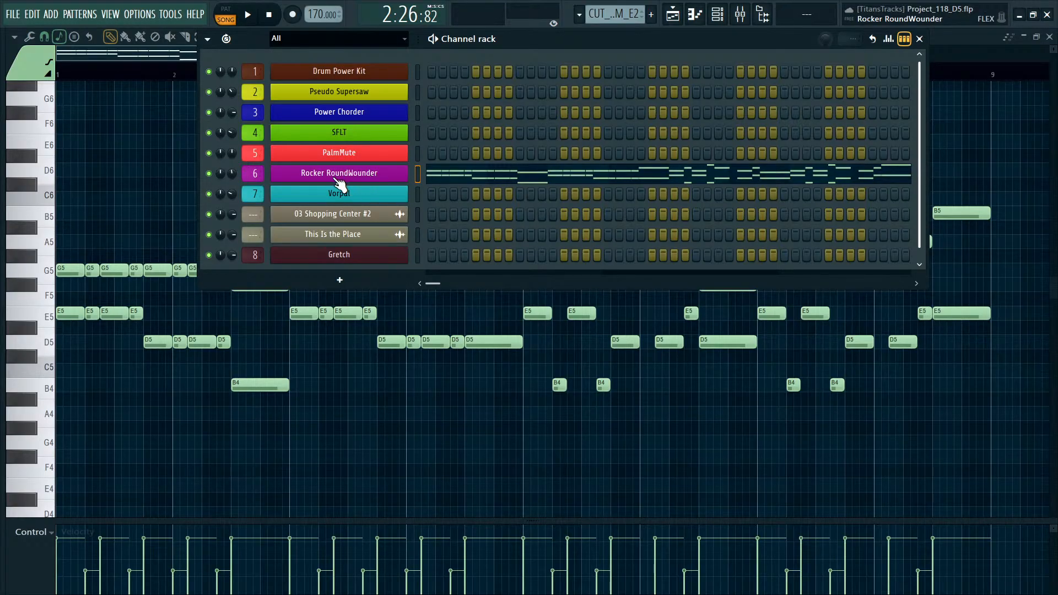
key(F6)
Play the arrangement from bar 105 and examine the Power Chorder notes of BASS_PALM_E1.
key(F5)
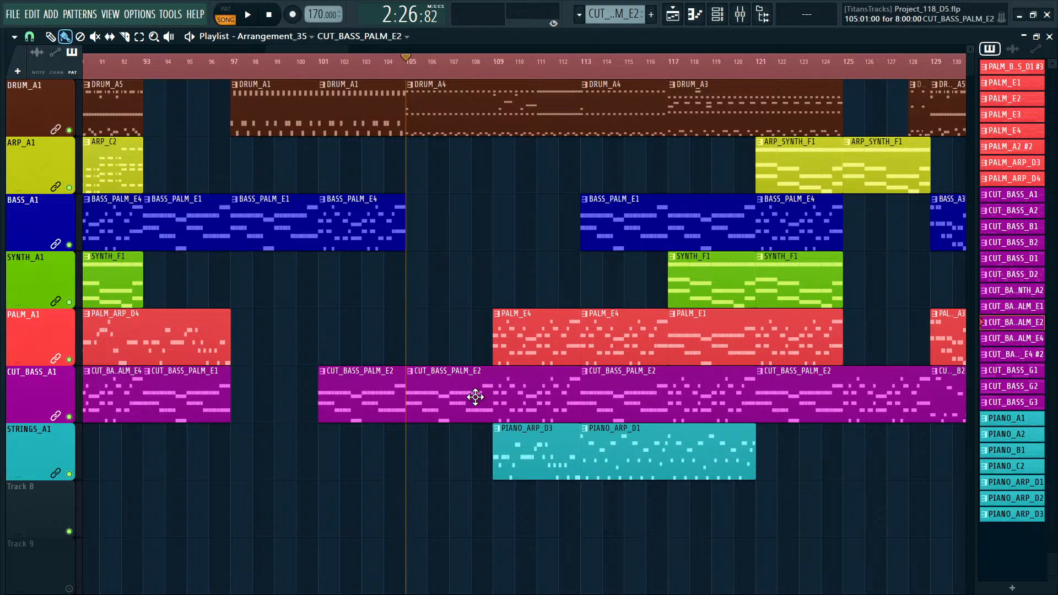
key(space)
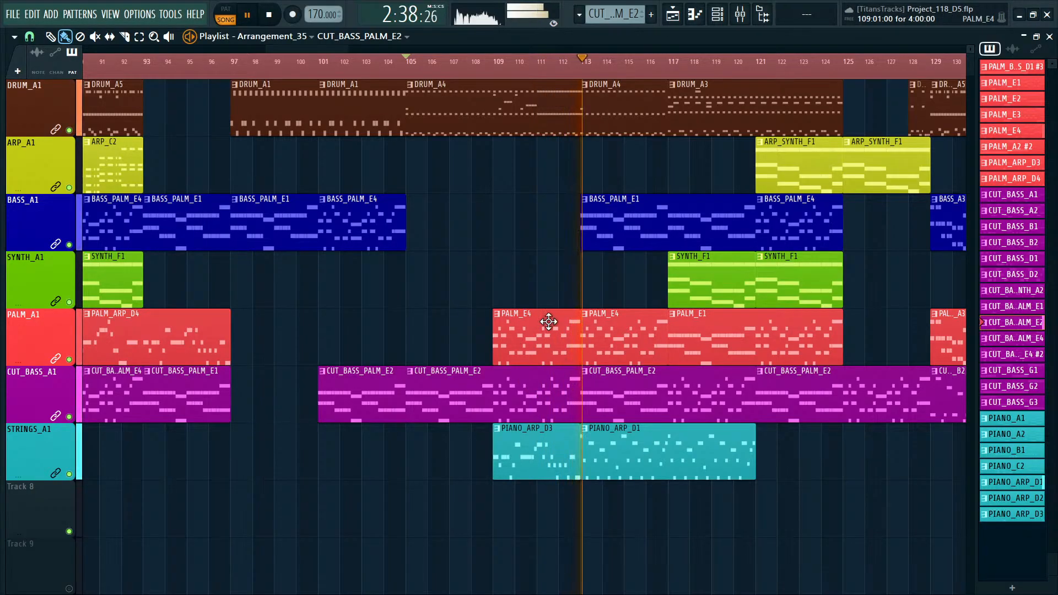
click(617, 213)
double_click(617, 214)
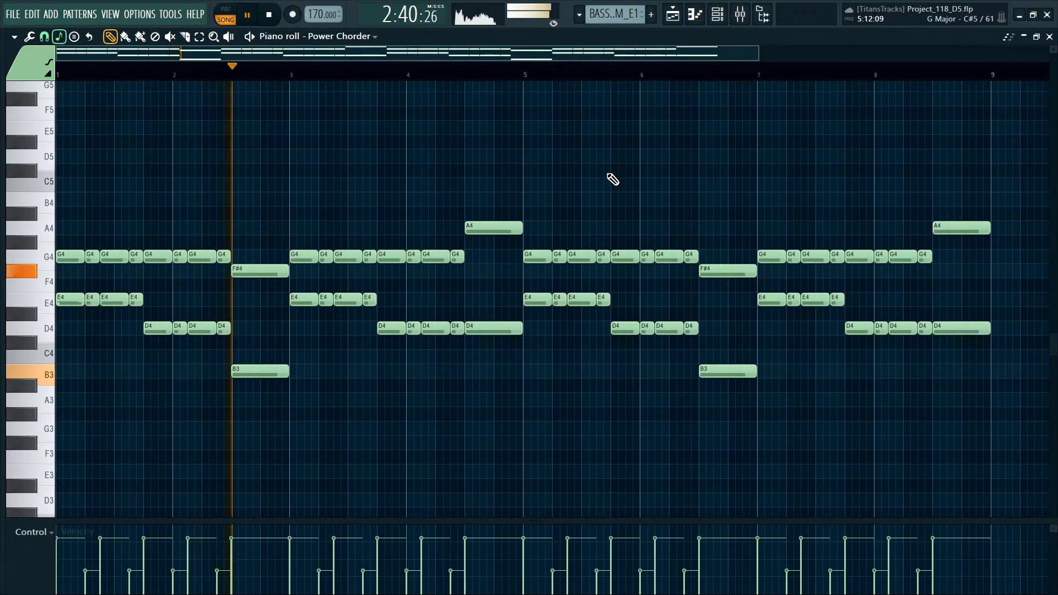
key(F5)
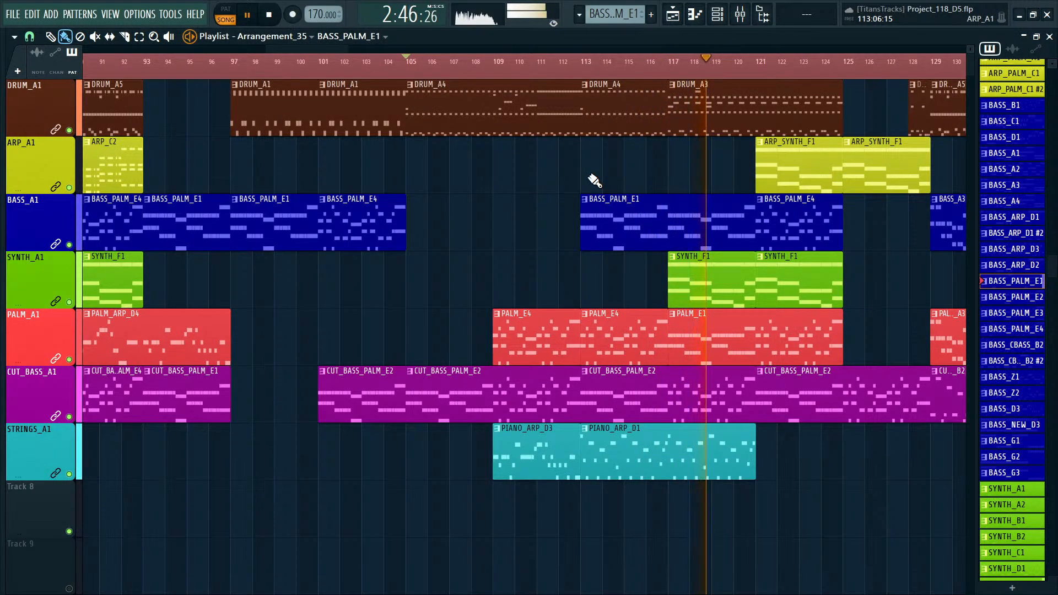
Clear the time selection, play the arrangement from around bar 127 and examine PALM_BASS_A3's PalmMute notes.
ctrl+right_click(555, 164)
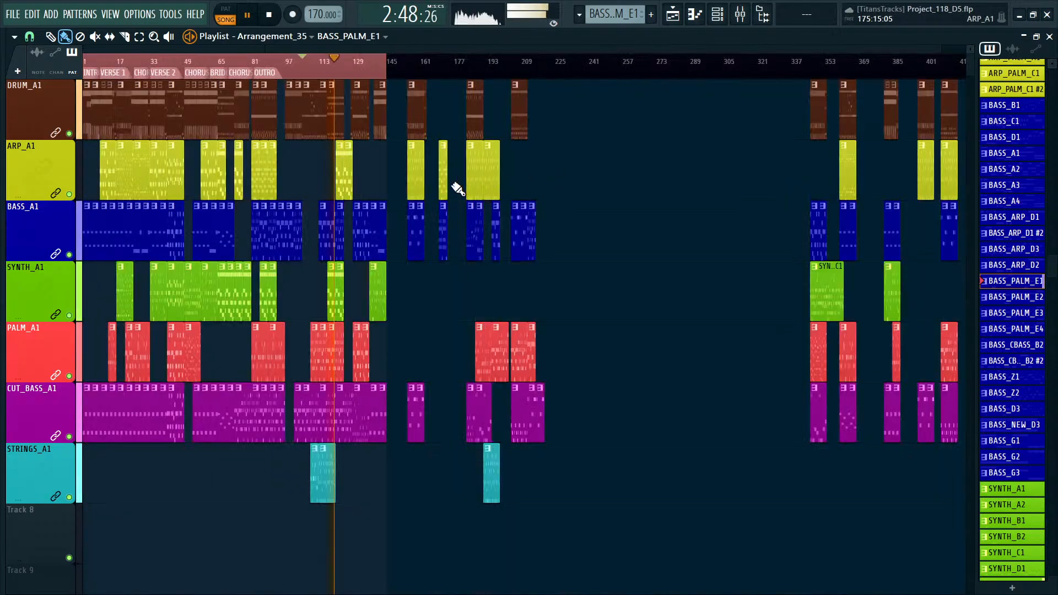
scroll(406, 193, up, 5)
scroll(279, 163, left, 5)
right_click(743, 72)
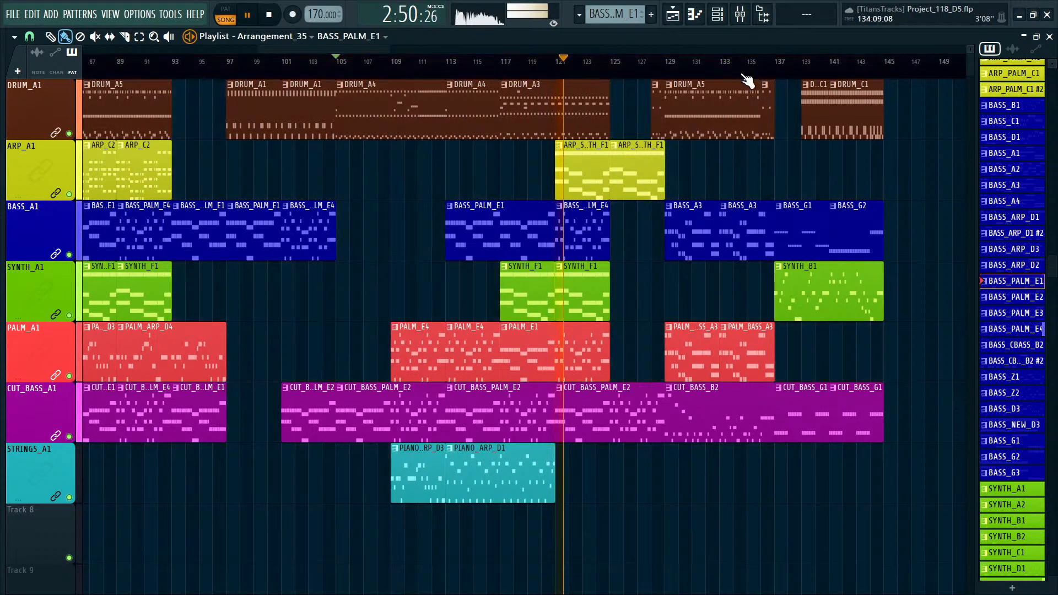
scroll(649, 253, right, 2)
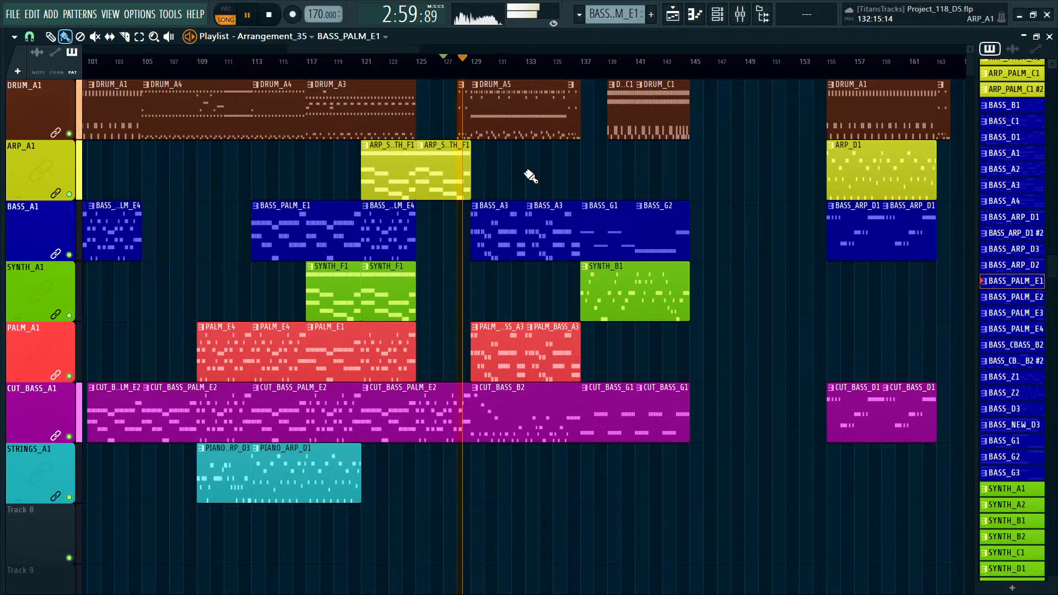
double_click(479, 350)
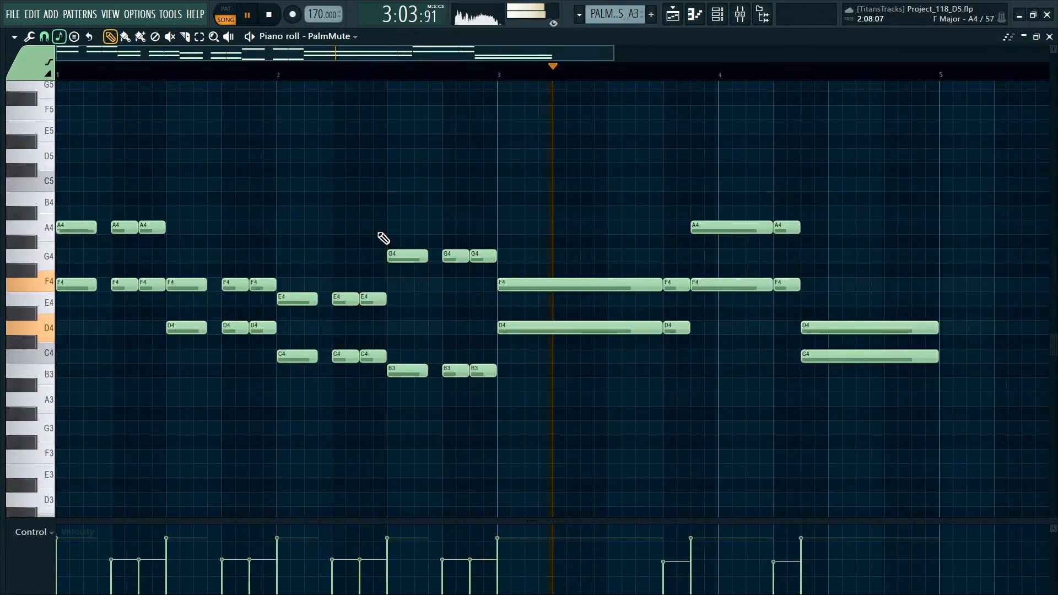
key(F5)
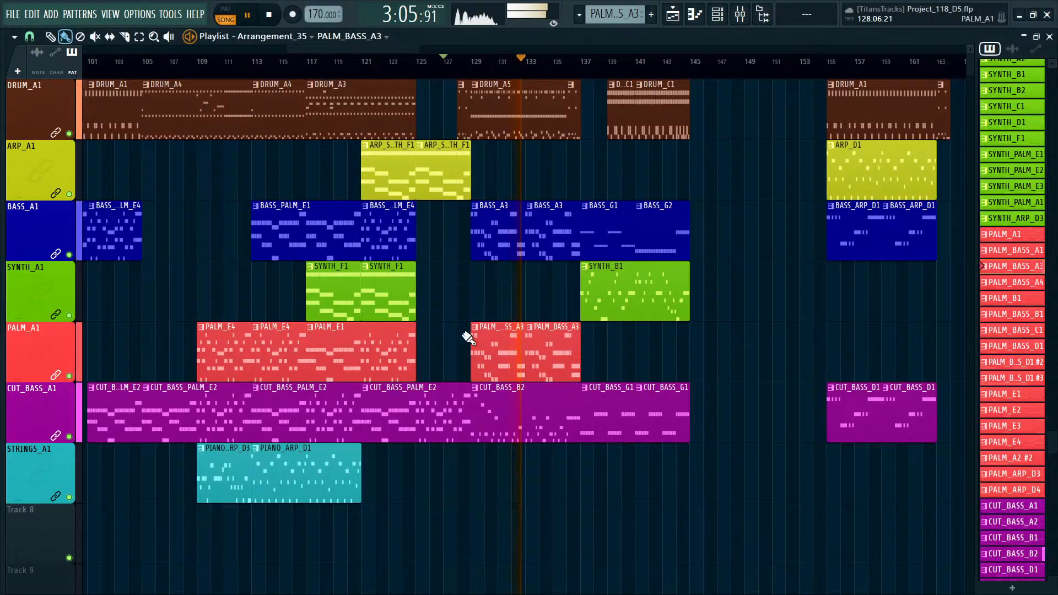
Stop playback and compare the notes of BASS_A3 with those of PALM_BASS_A3.
key(space)
double_click(483, 234)
key(F5)
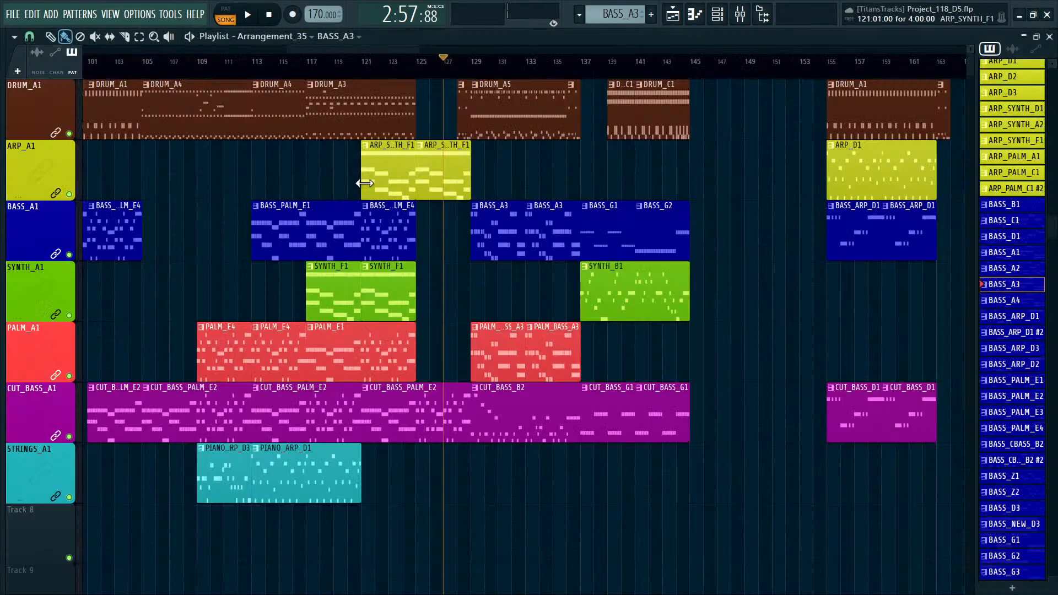
double_click(482, 333)
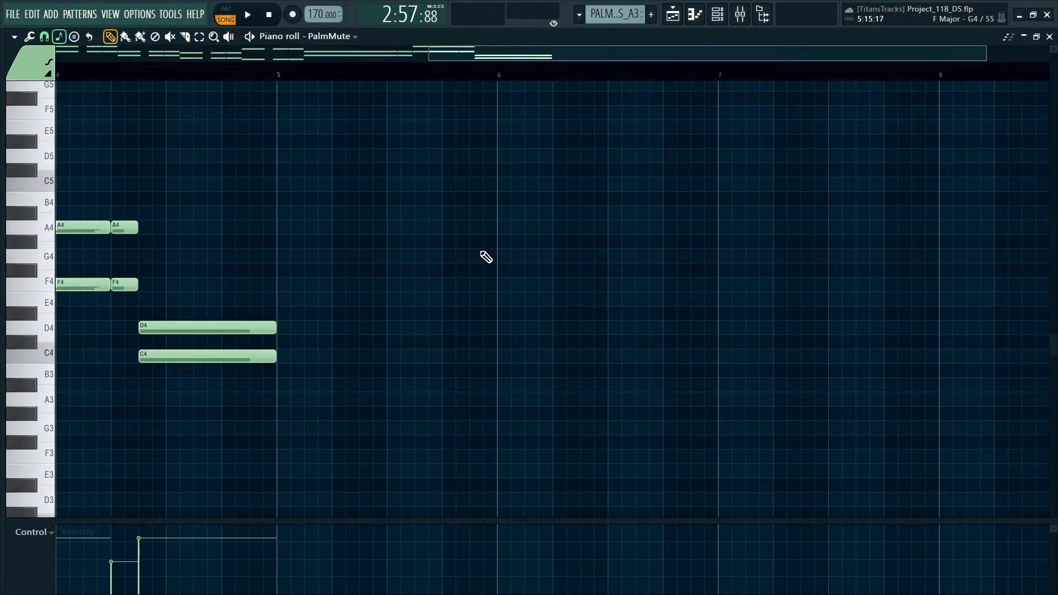
key(F5)
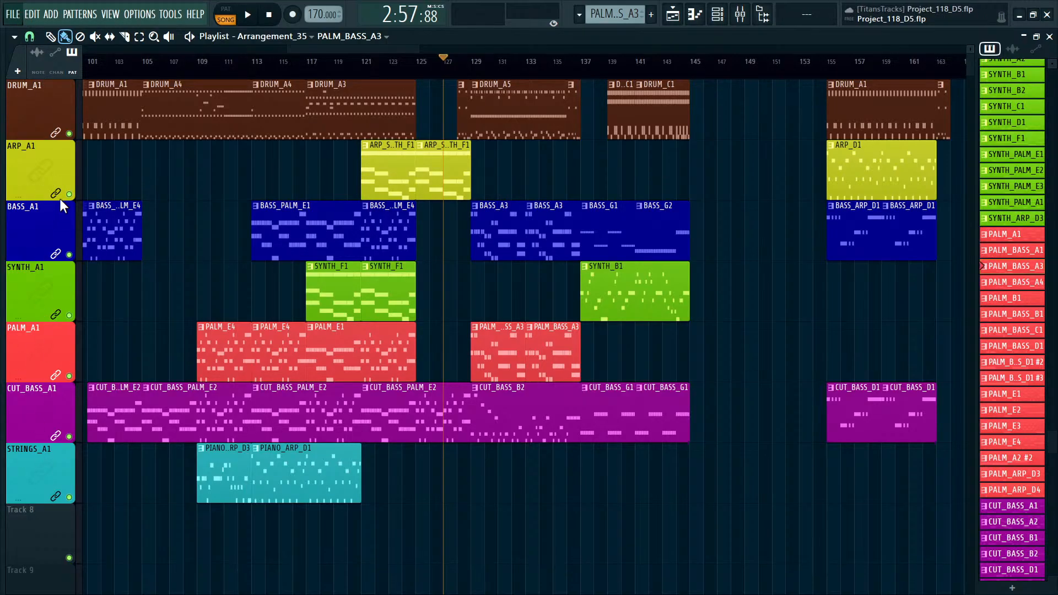
Reopen Project_139_B.
click(76, 212)
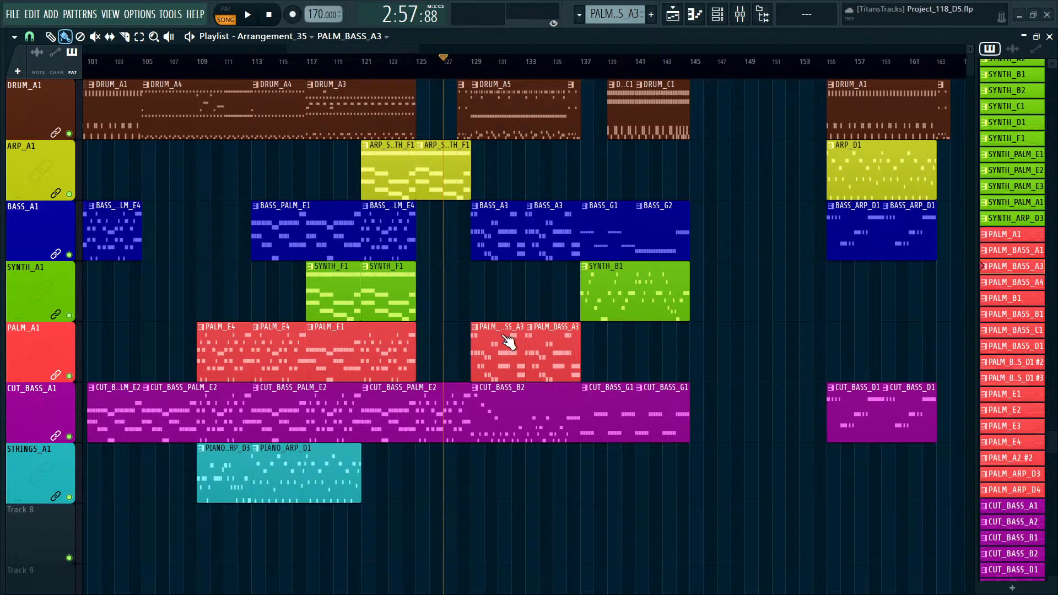
click(554, 334)
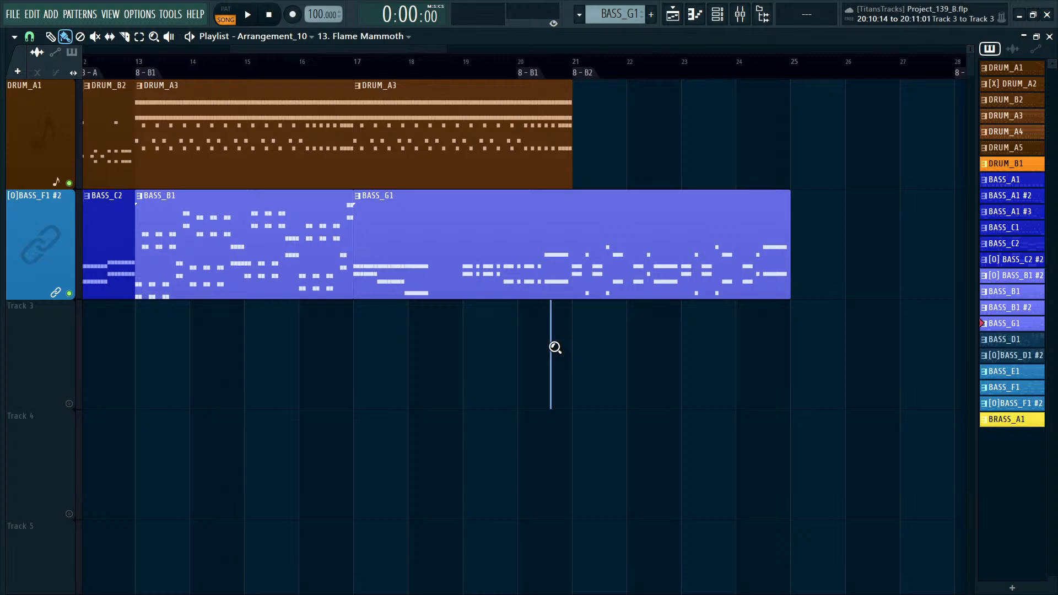
Open BASS_G1's Power Chorder Split notes and delete all of them.
ctrl+right_click(551, 344)
scroll(375, 303, up, 3)
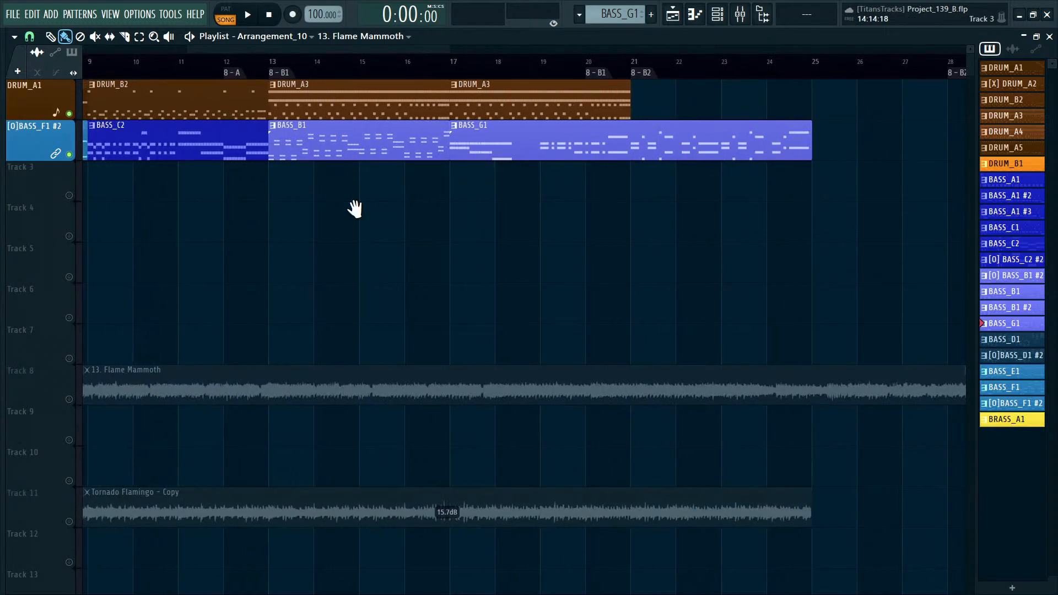
drag(354, 208, 503, 213)
scroll(504, 213, up, 3)
scroll(537, 261, down, 3)
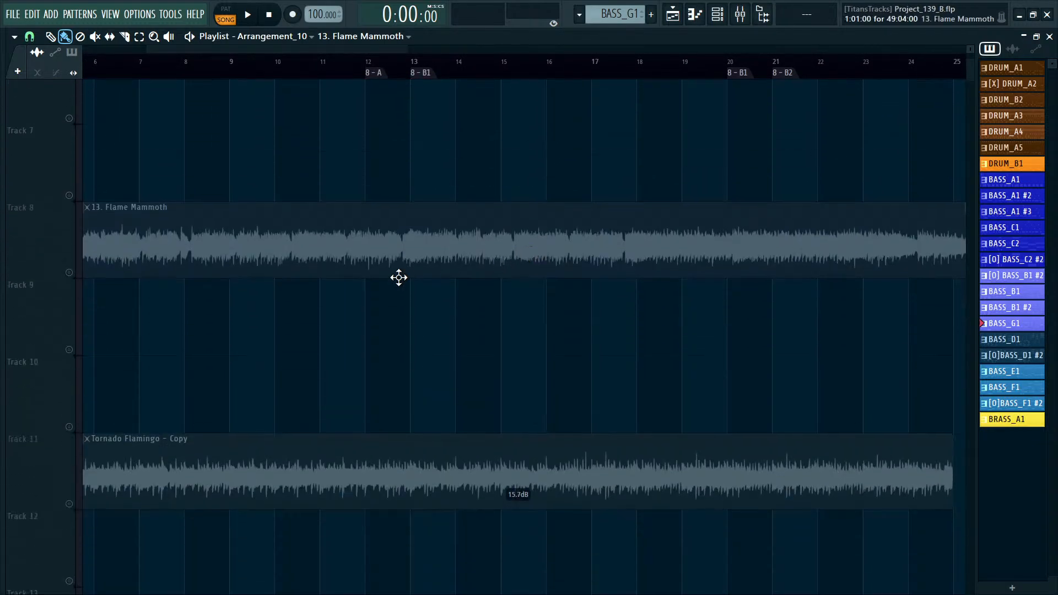
right_click(398, 277)
right_click(277, 484)
ctrl+right_click(482, 291)
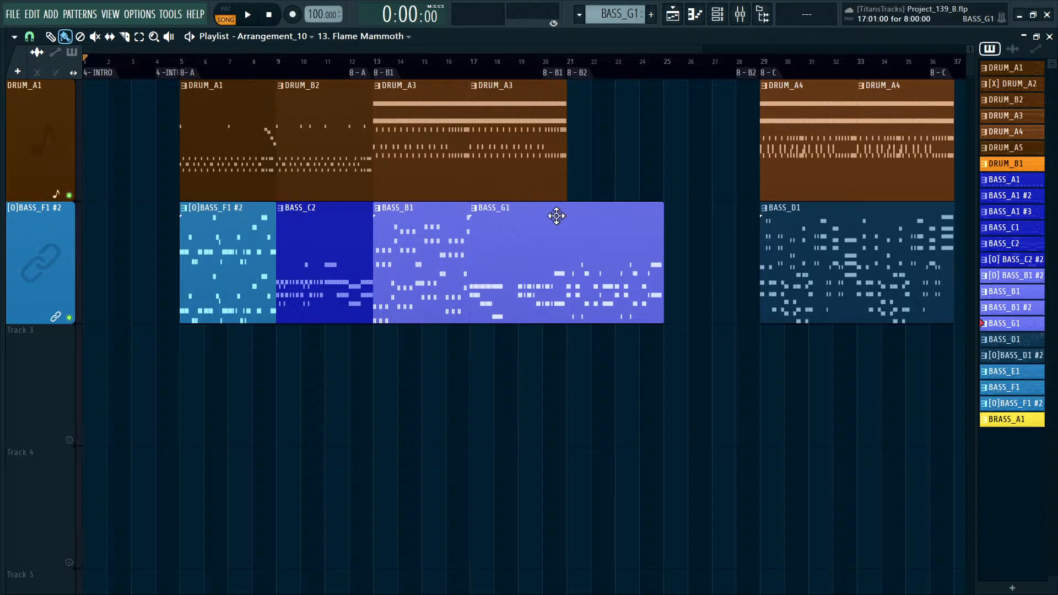
drag(557, 216, 427, 232)
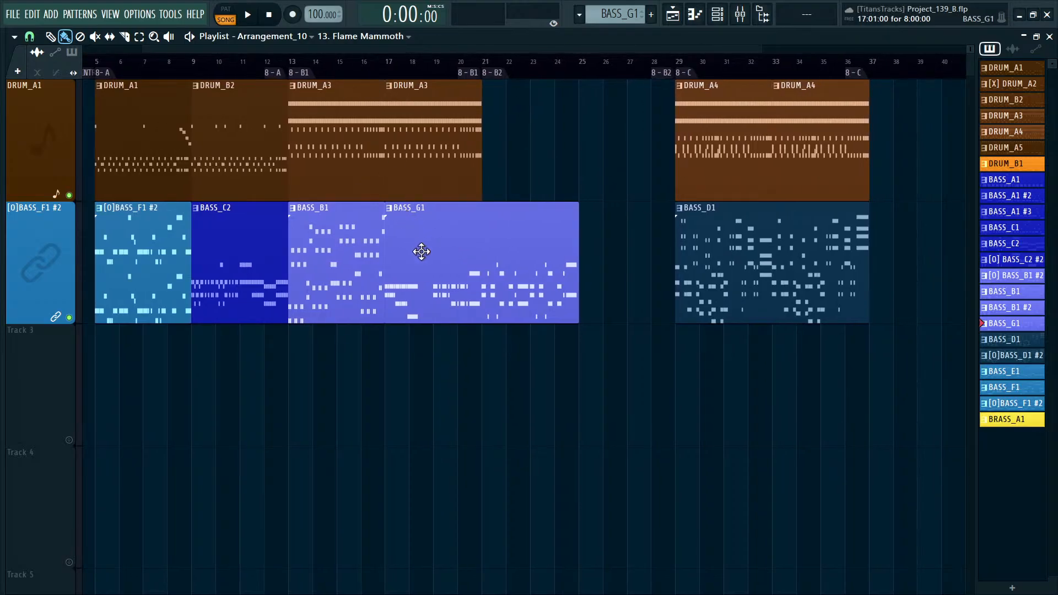
double_click(421, 252)
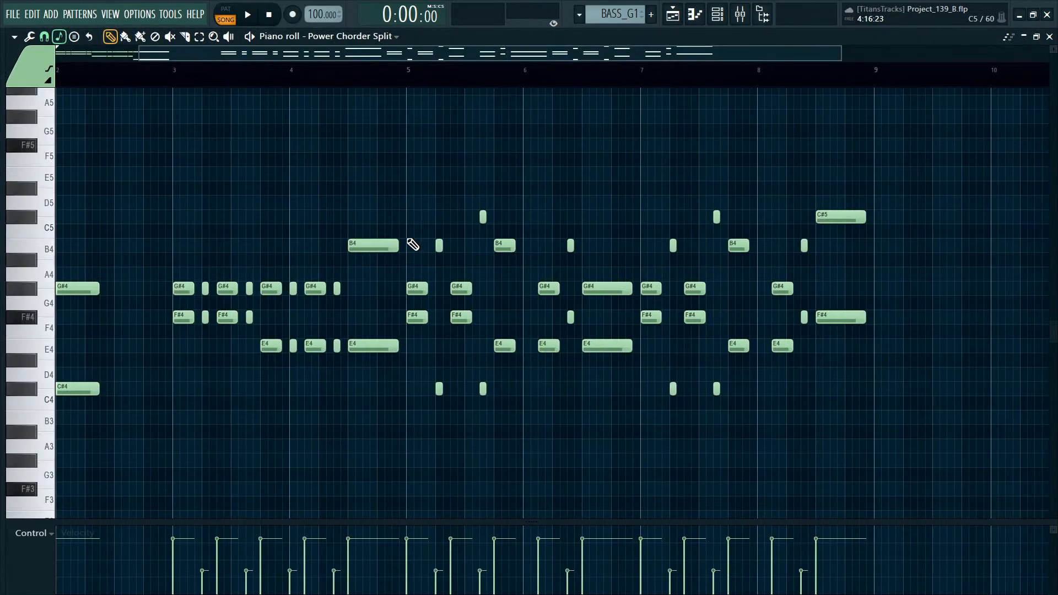
key(ctrl+a)
key(Delete)
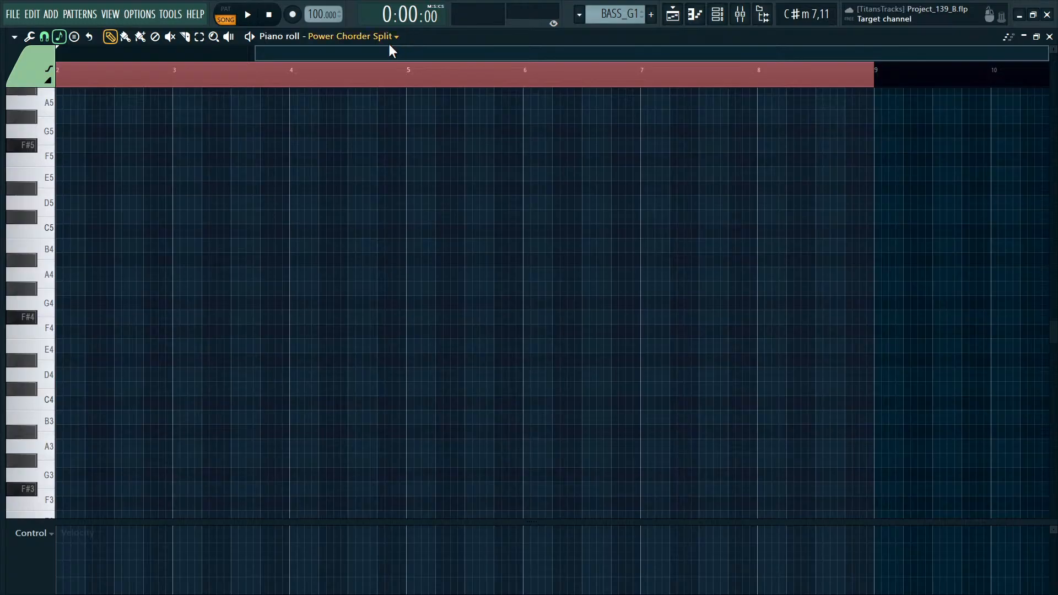
Paste the copied chords into BASS_G1's Power Chorder Split and move them all back to start at bar 1.
key(ctrl+v)
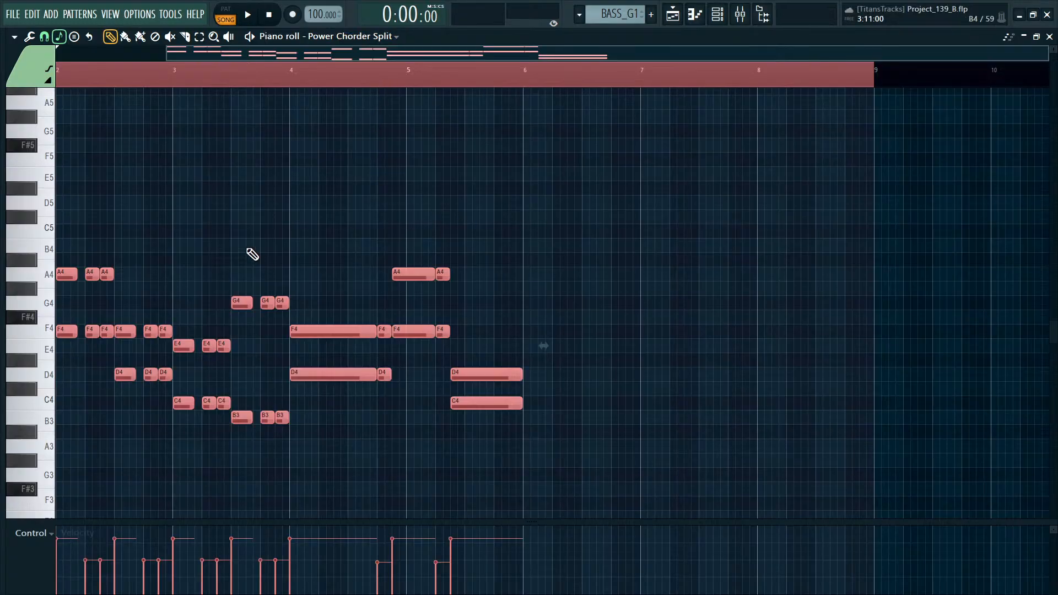
ctrl+right_click(281, 220)
key(space)
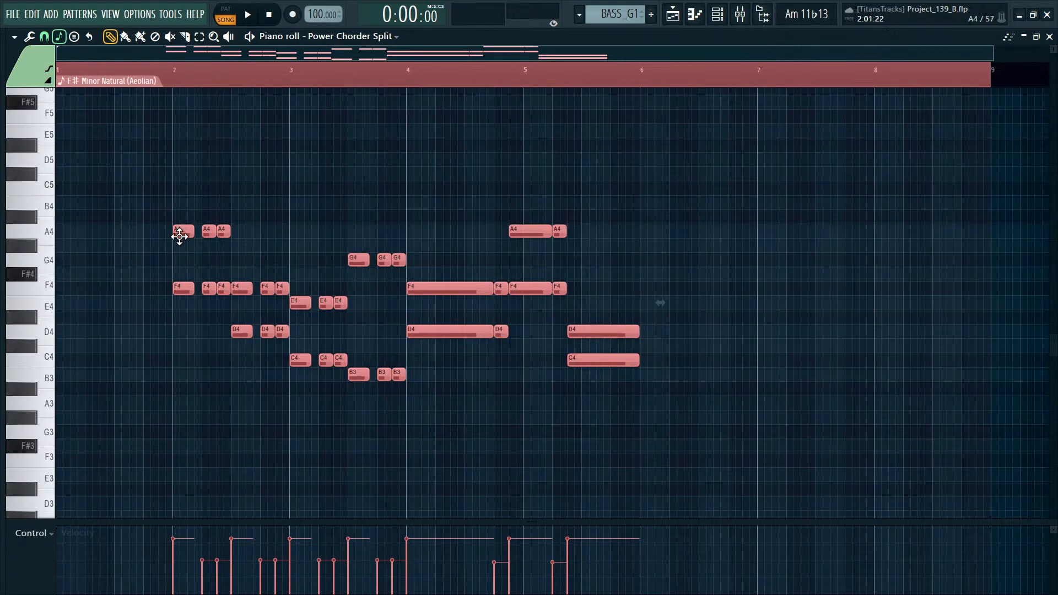
drag(179, 237, 126, 236)
click(293, 188)
Play the arrangement from about bar 16 and review how BASS_B1 leads into the new BASS_G1 chords.
key(F5)
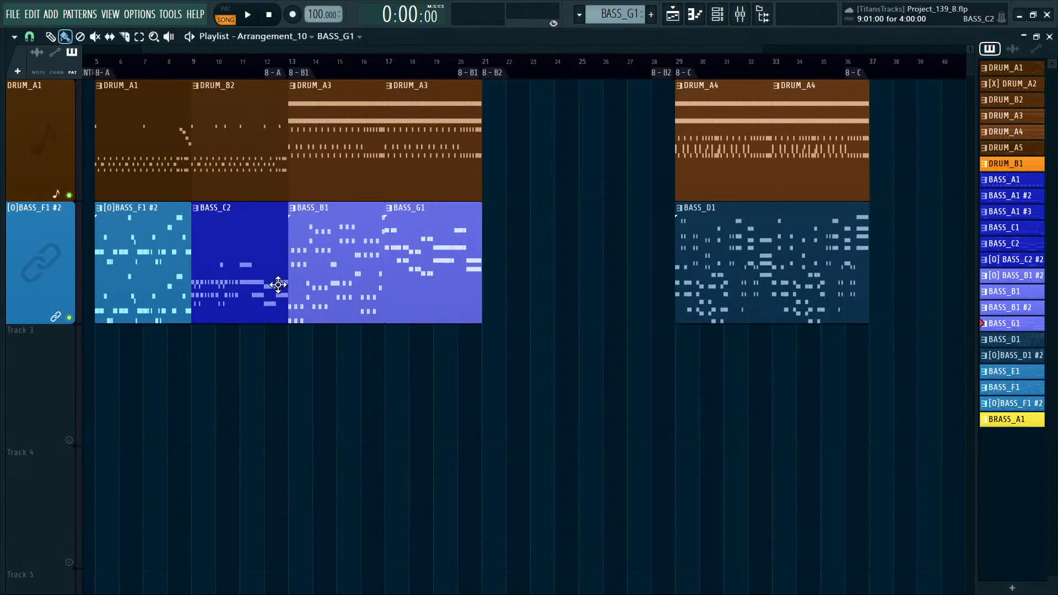
click(393, 66)
click(375, 66)
key(space)
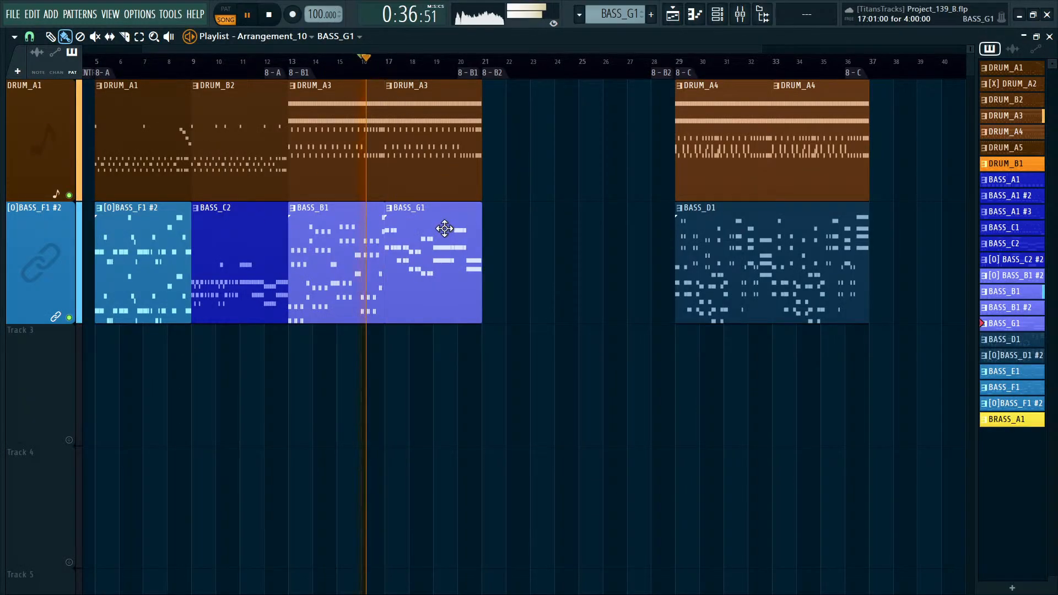
scroll(408, 220, up, 2)
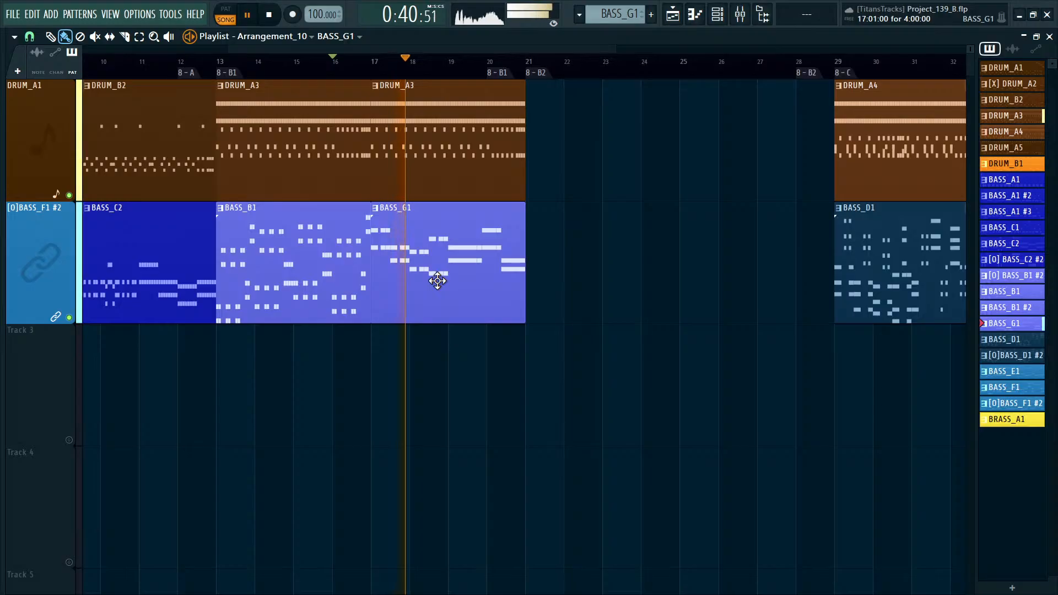
scroll(435, 279, down, 2)
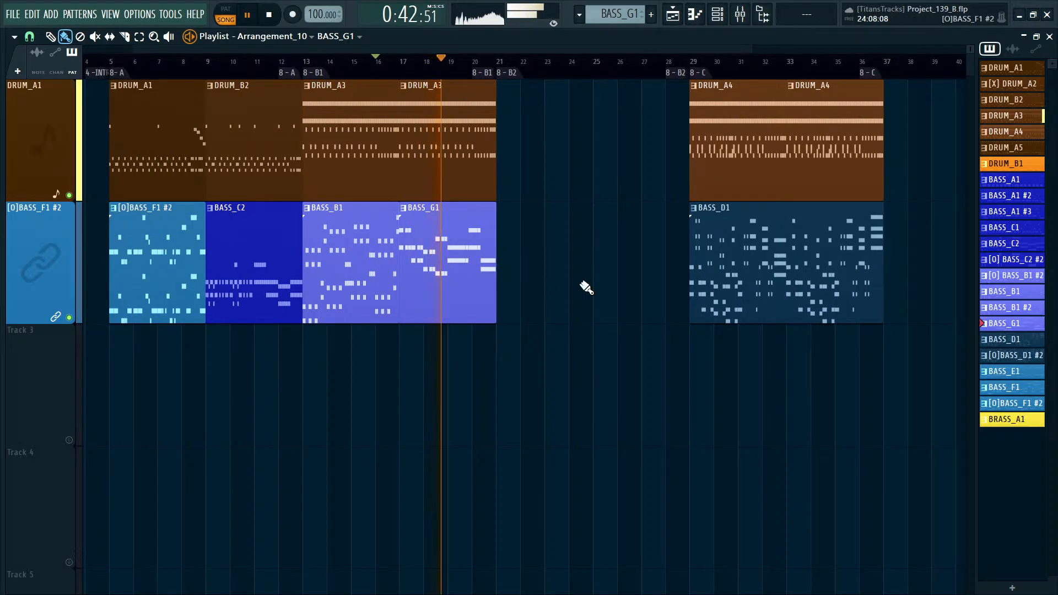
drag(559, 285, 385, 300)
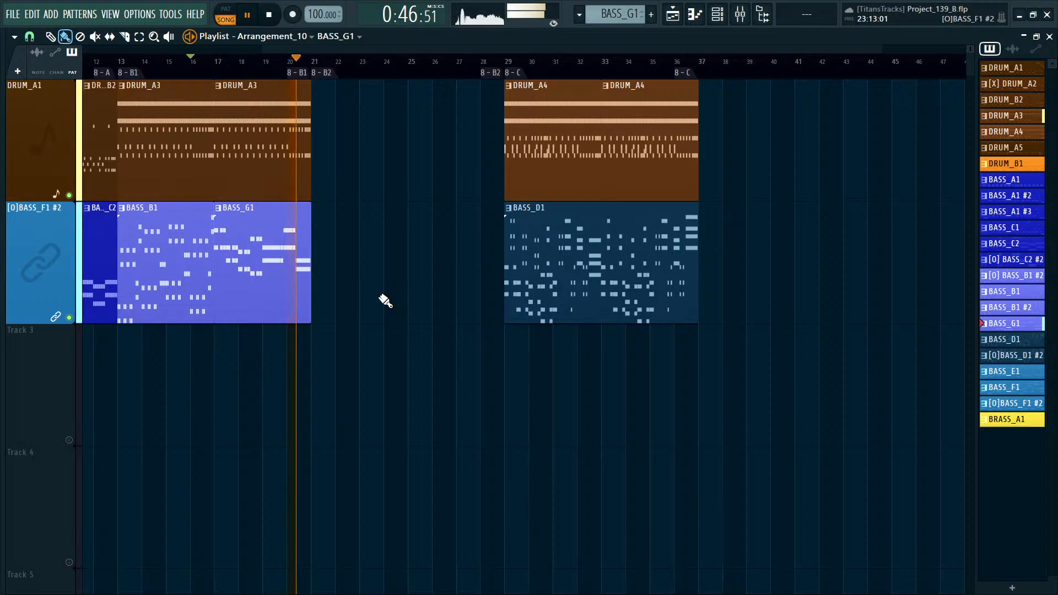
key(space)
Play section C from bar 29, and replay BASS_G1 from bar 17 for comparison.
click(512, 75)
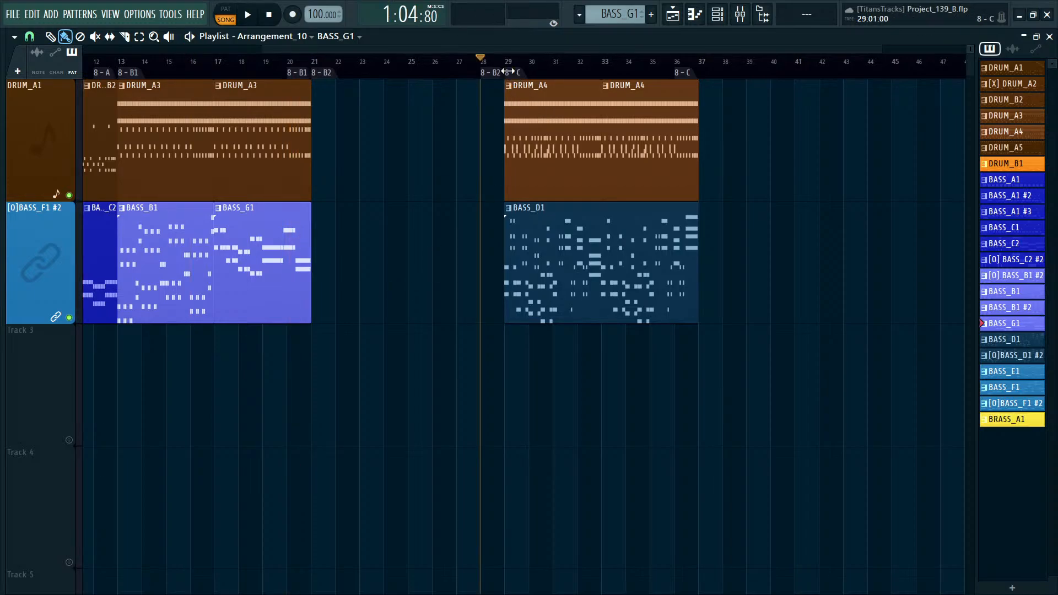
click(517, 73)
key(space)
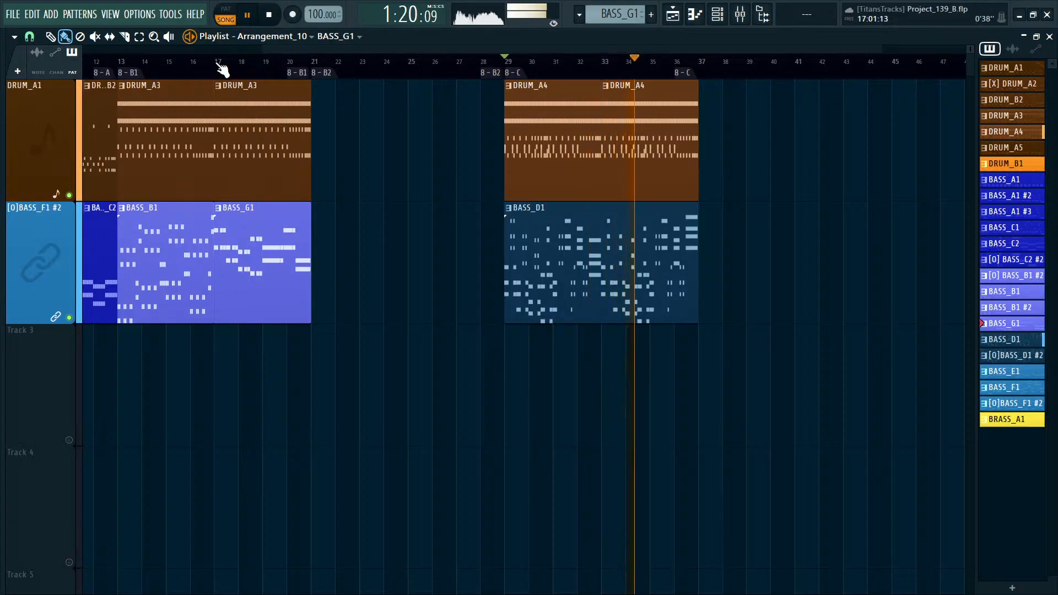
key(space)
key(space)
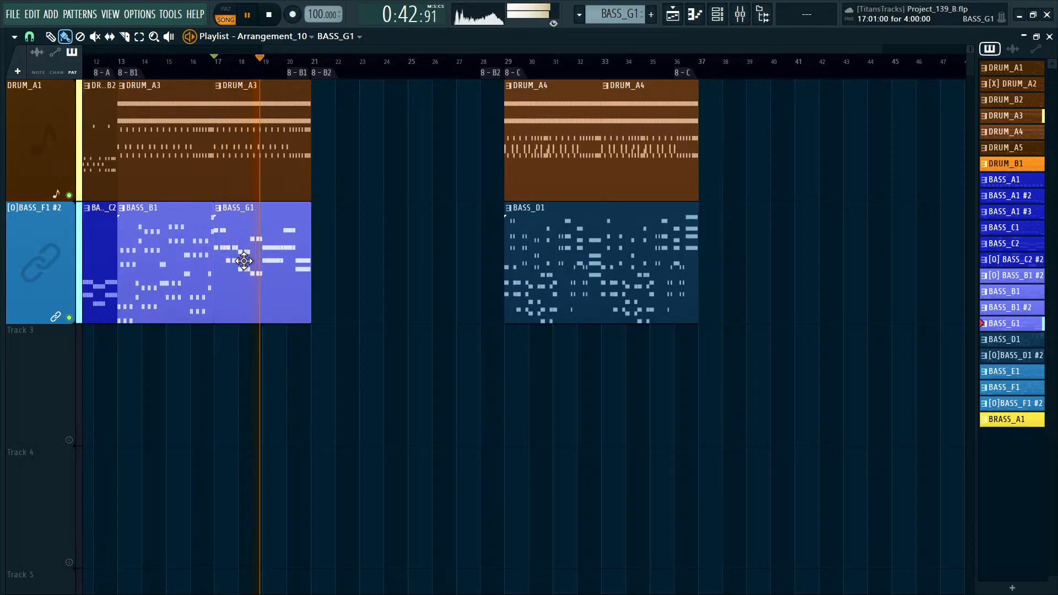
Open BASS_G1's Power Chorder Split notes and raise the first F4 note to F#4.
double_click(244, 261)
key(space)
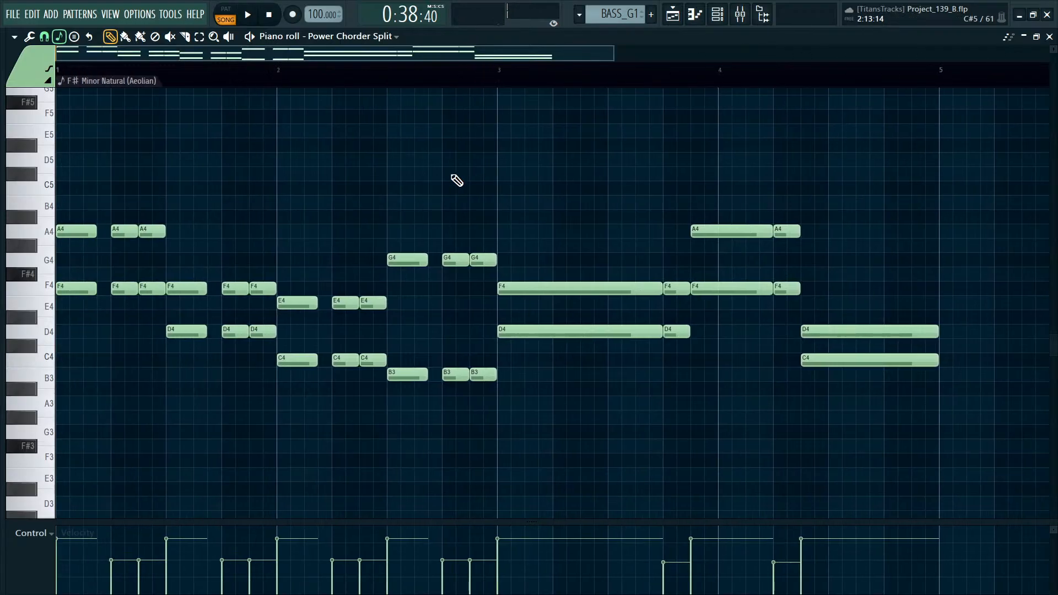
click(124, 276)
drag(65, 288, 62, 266)
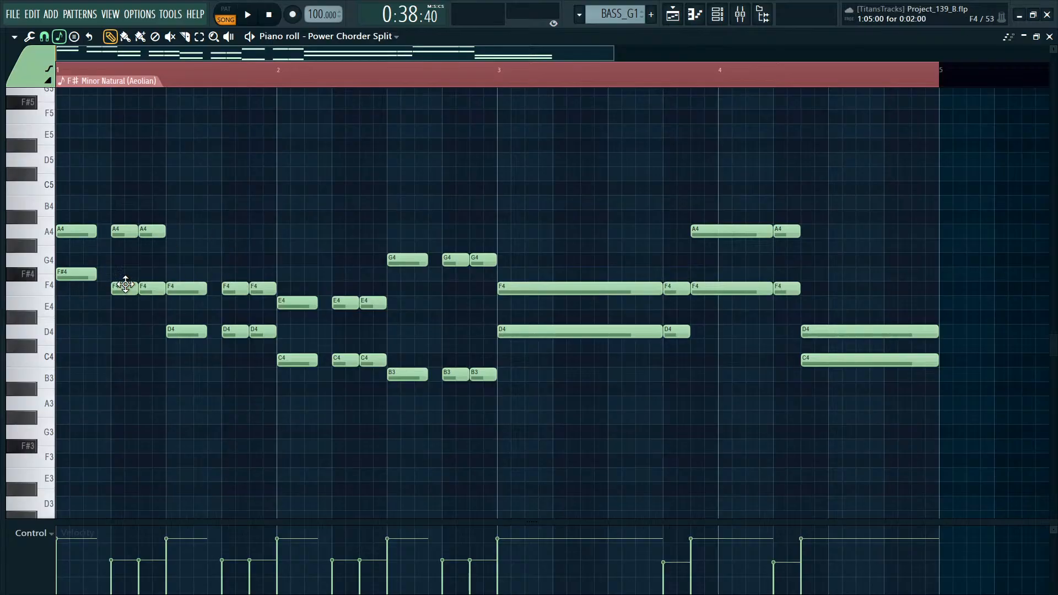
drag(194, 231, 187, 166)
right_click(187, 167)
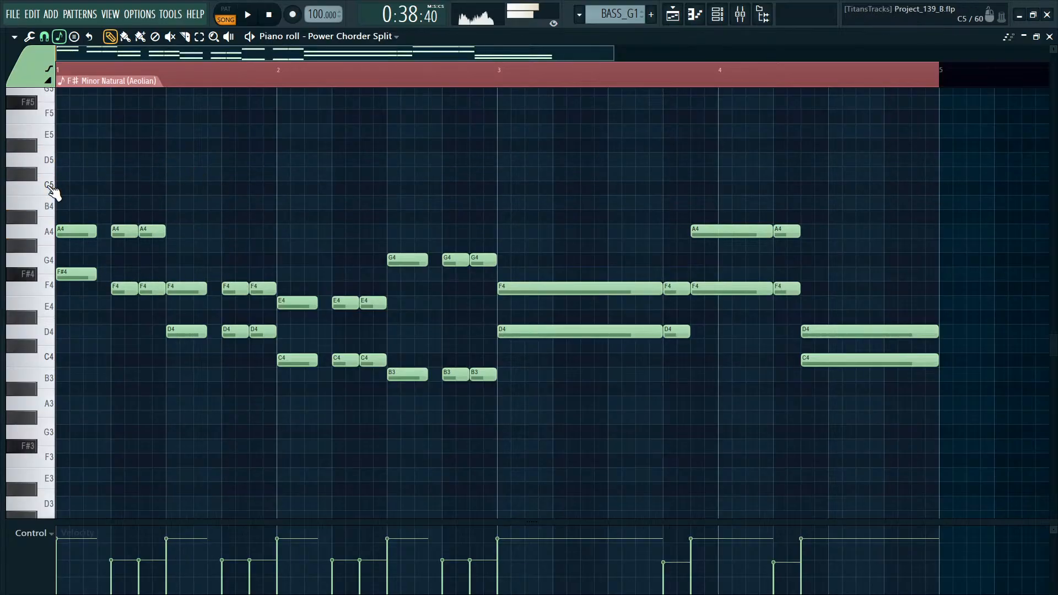
click(49, 204)
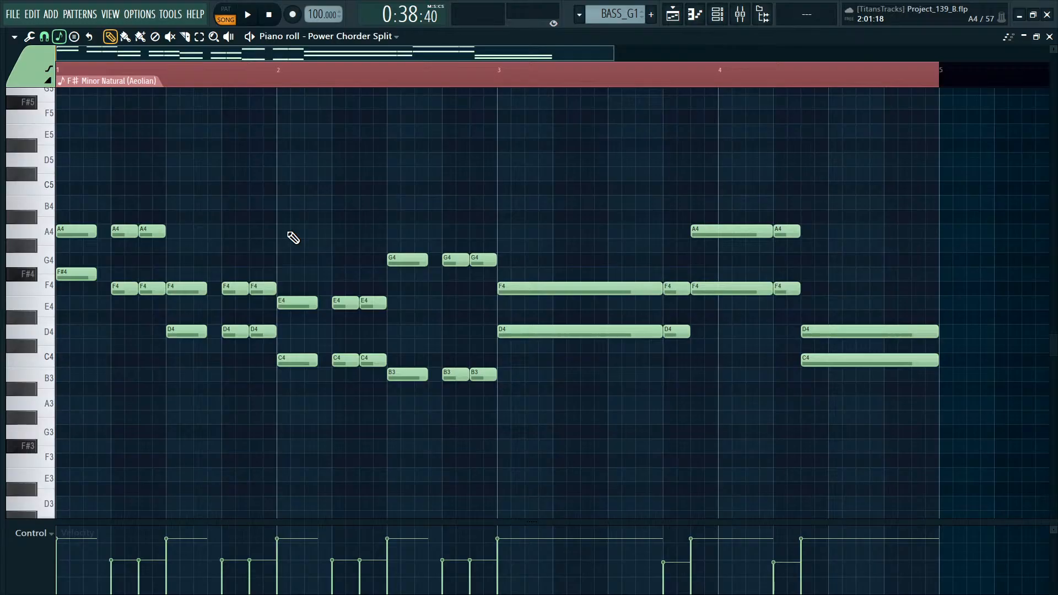
Audition the opening chord notes and try lowering the first C4 note of bar 2 to B3.
click(71, 277)
click(65, 236)
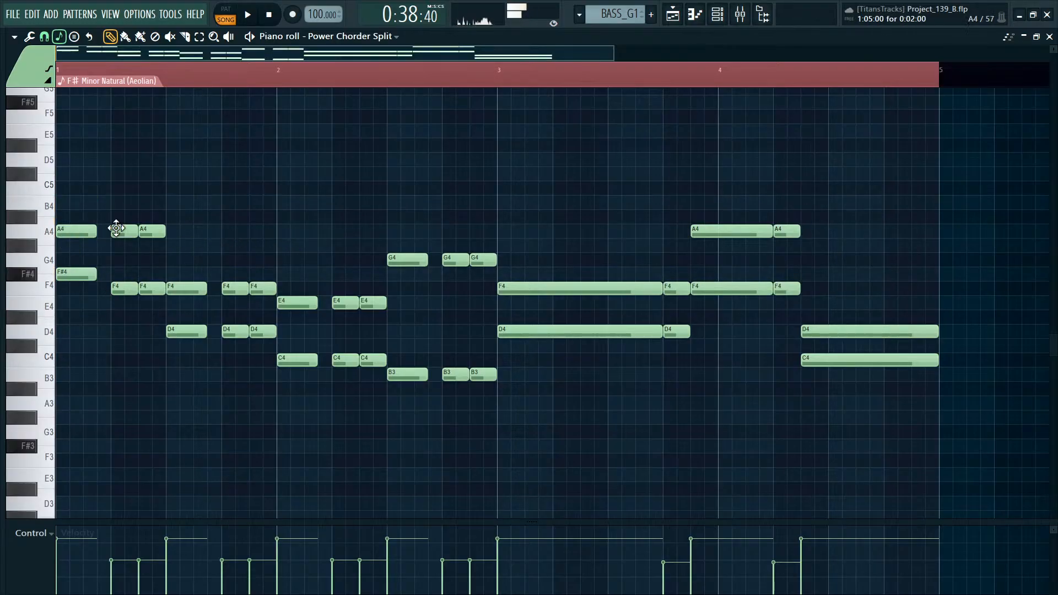
drag(181, 331, 178, 329)
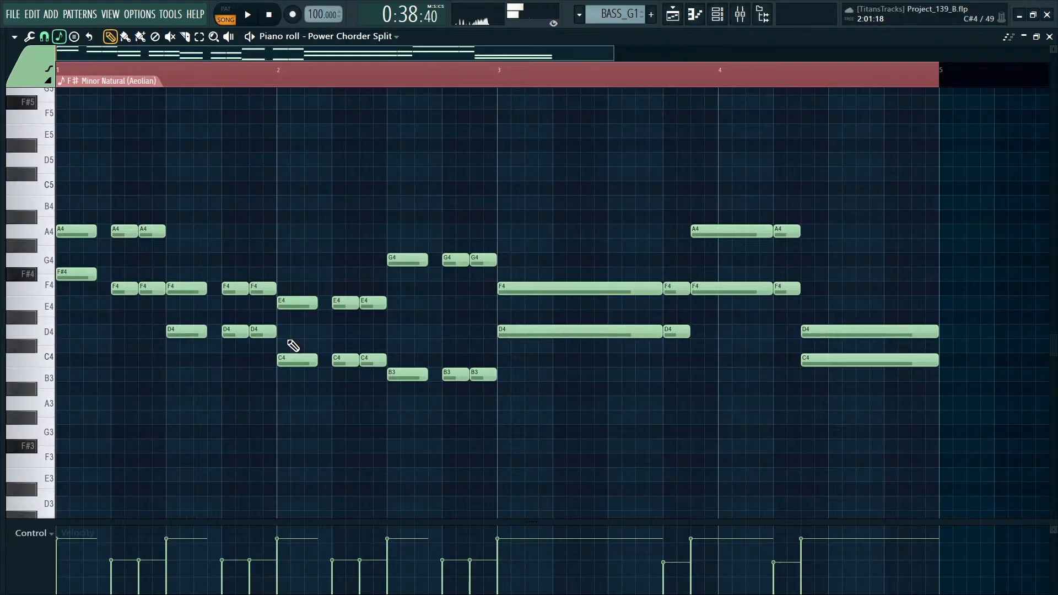
mouse_move(298, 358)
mouse_down()
mouse_move(298, 369)
mouse_move(292, 341)
mouse_move(295, 383)
mouse_move(300, 340)
mouse_move(304, 376)
mouse_up()
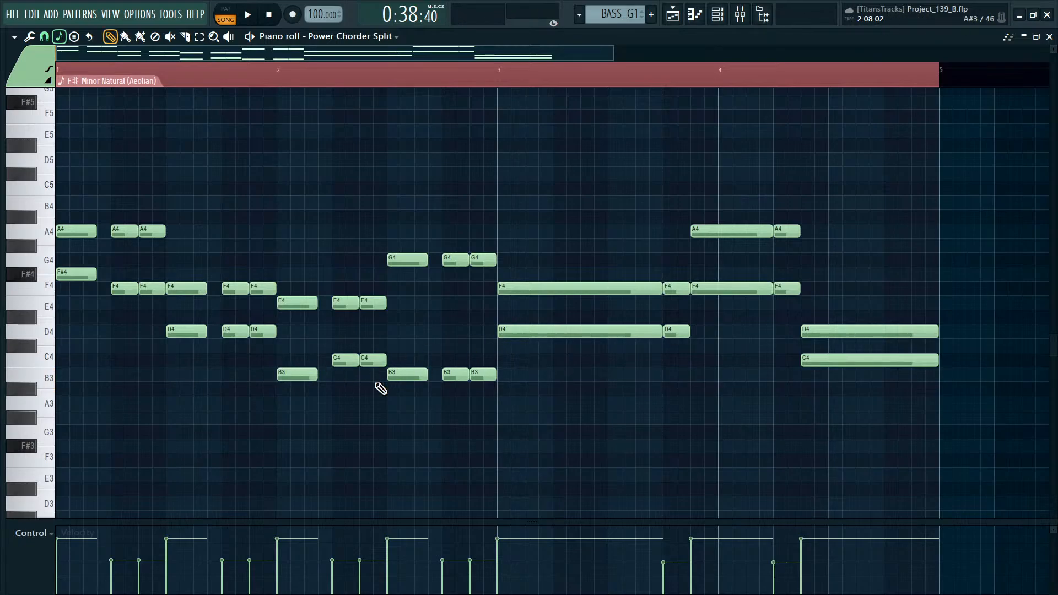
Fit all Power Chorder Split notes to the F# Minor Natural scale and play them back.
key(ctrl+a)
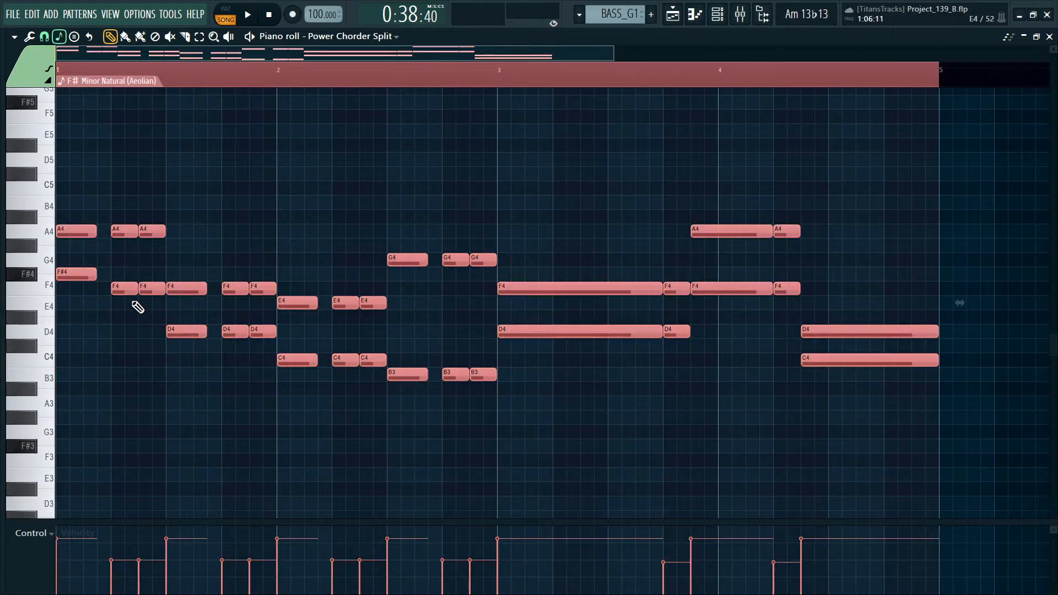
drag(76, 301, 74, 269)
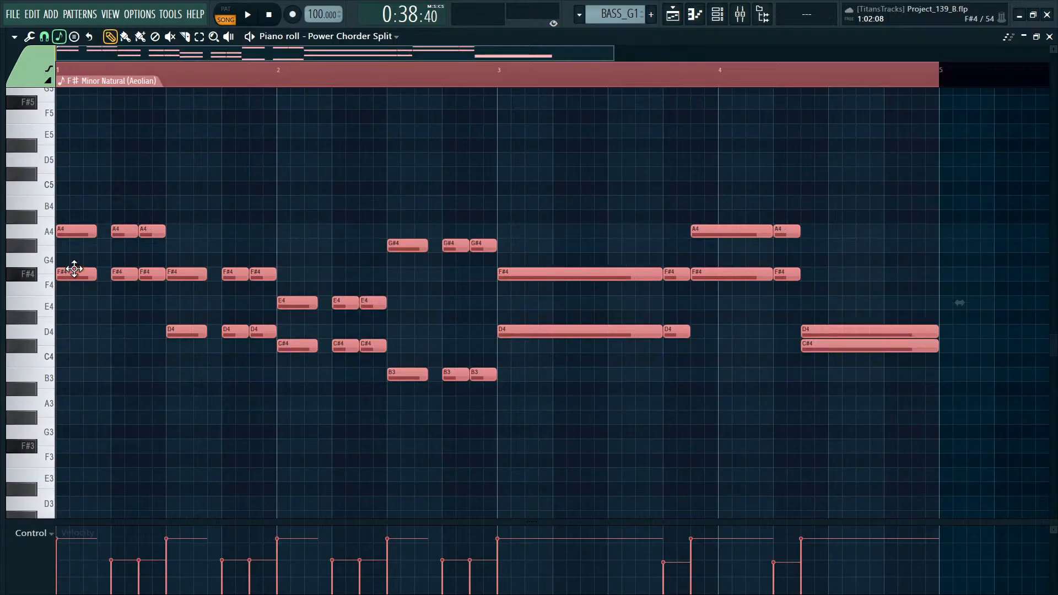
ctrl+click(383, 194)
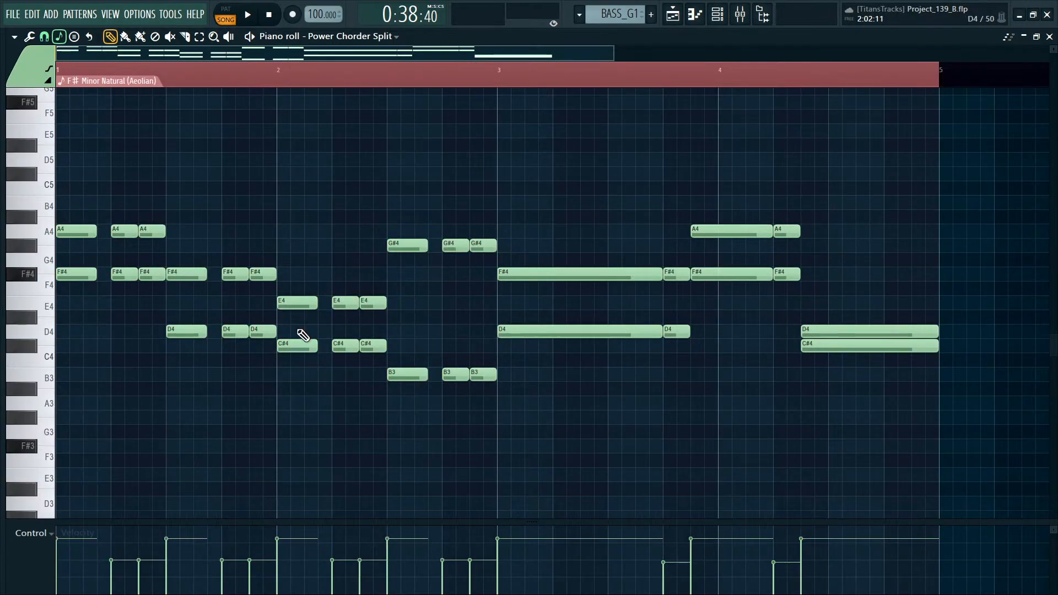
mouse_move(290, 348)
mouse_down()
mouse_move(287, 310)
mouse_move(288, 354)
mouse_up()
key(space)
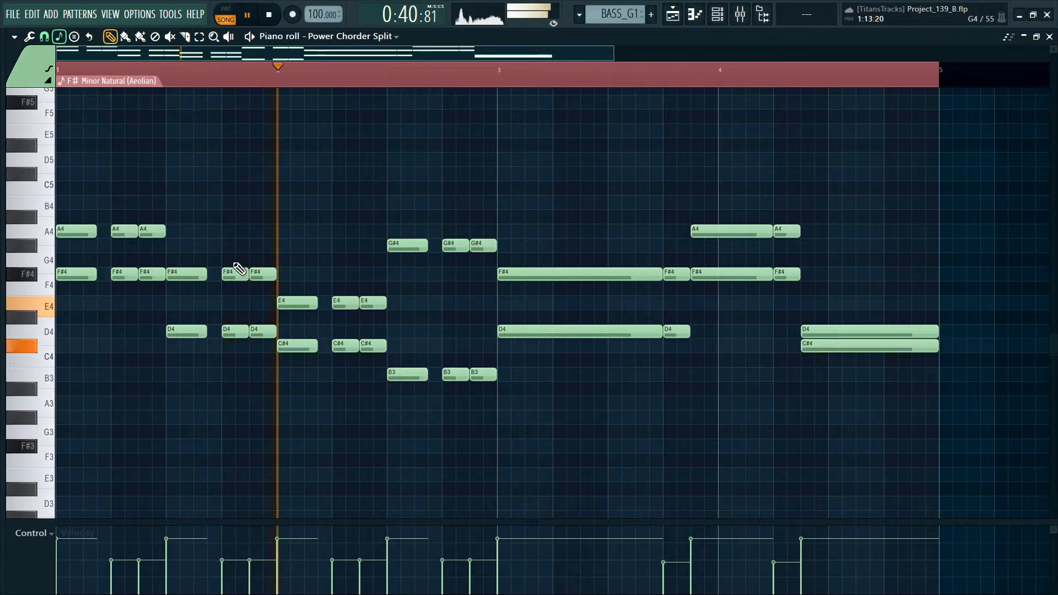
Copy all the chords into Metal Chords 1 and raise them within the scale so the opening F#4 becomes A4.
key(ctrl+a)
key(space)
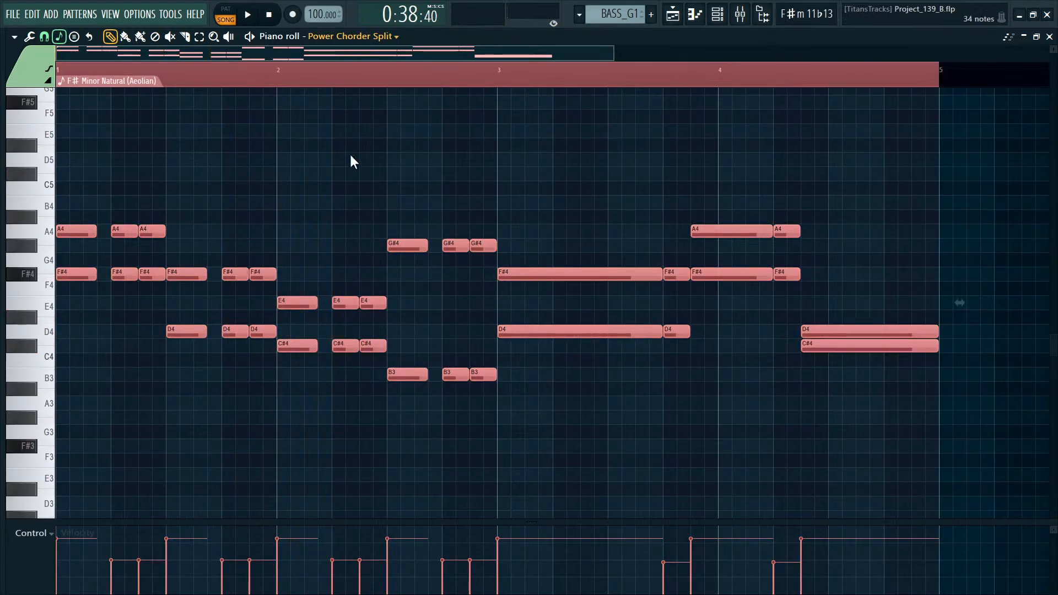
click(356, 164)
key(ctrl+v)
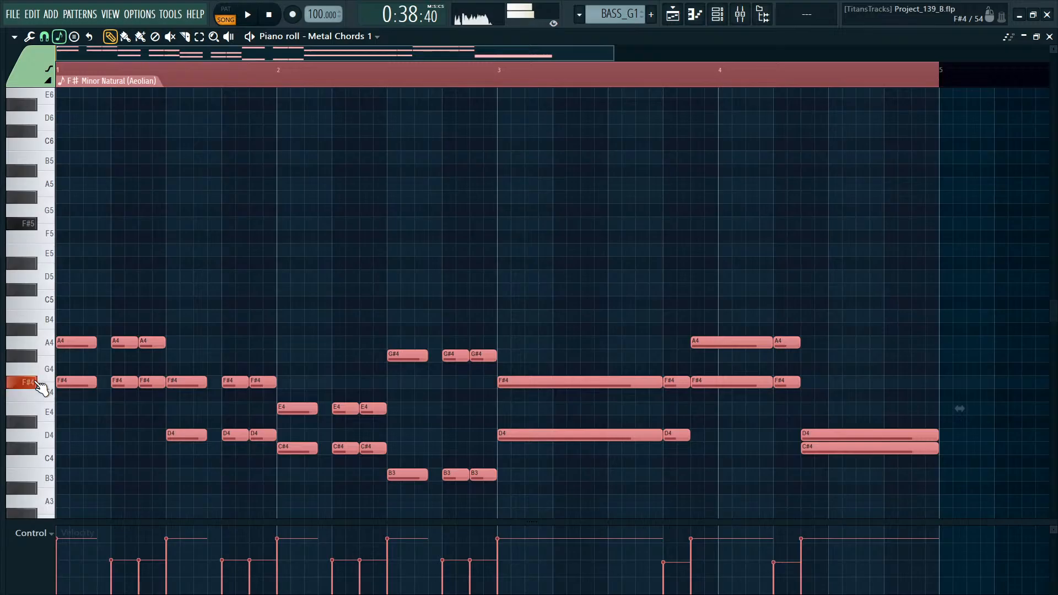
drag(72, 381, 71, 342)
click(554, 184)
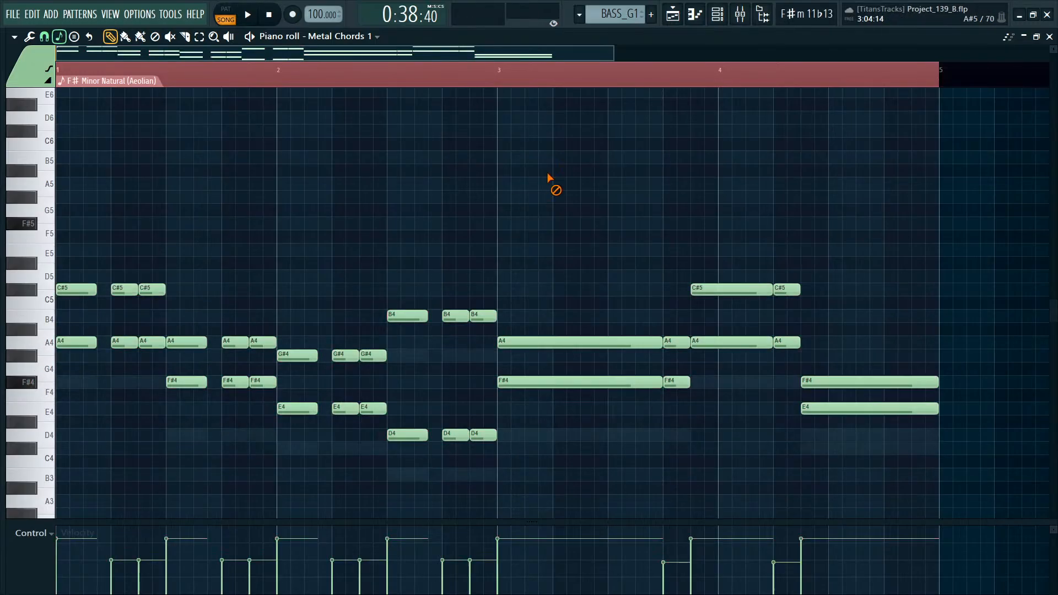
Play BASS_G1 from bar 17 and check the layered chords within the arrangement.
key(space)
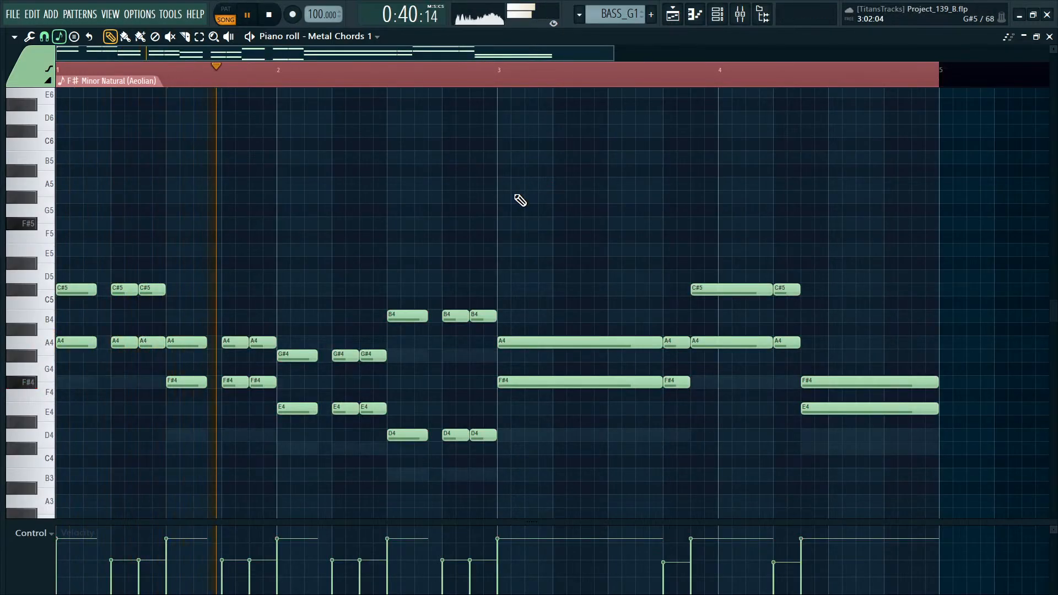
key(F5)
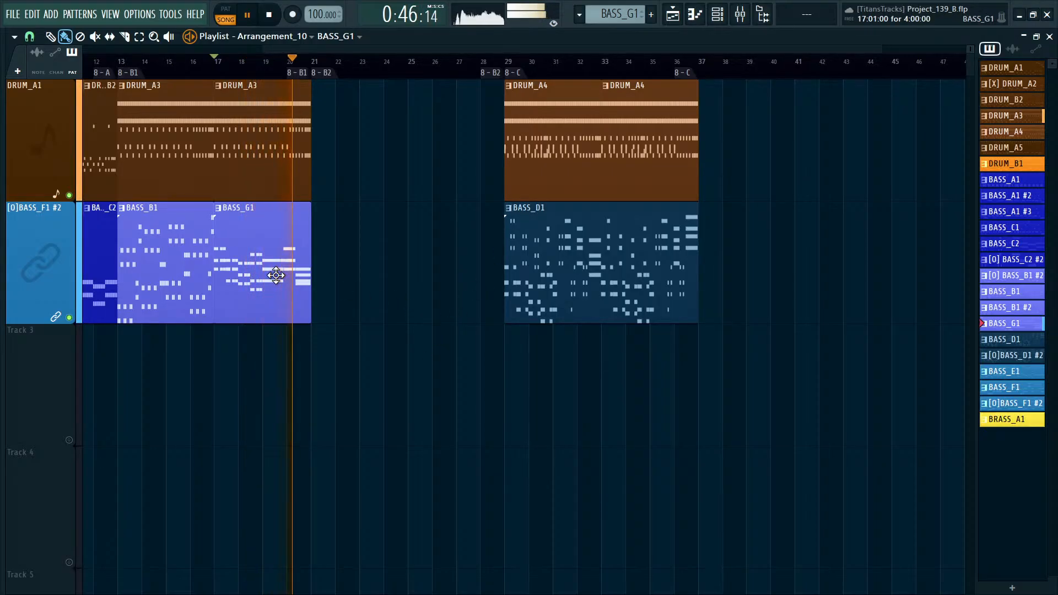
key(space)
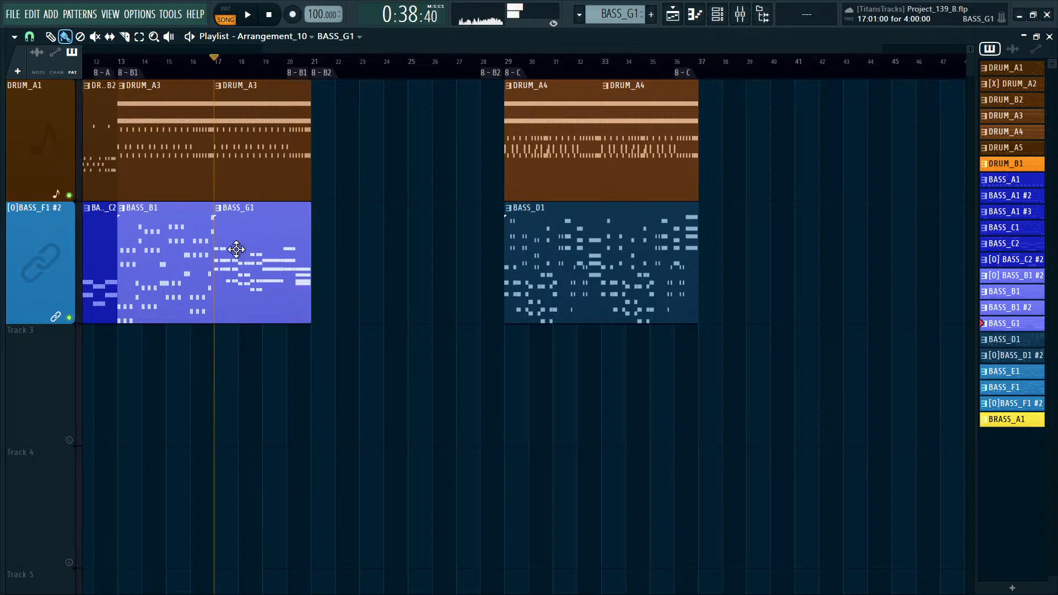
Reopen BASS_G1's Metal Chords 1 notes and select only the opening A4 and C#5 chord.
double_click(236, 247)
key(ctrl+a)
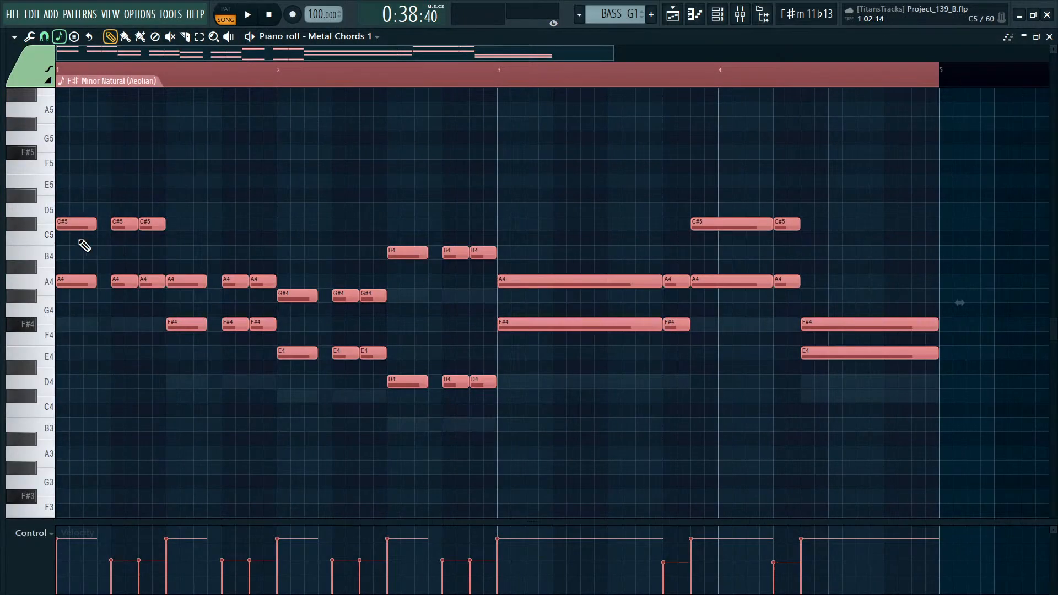
scroll(79, 240, up, 3)
drag(116, 233, 724, 227)
ctrl+click(184, 178)
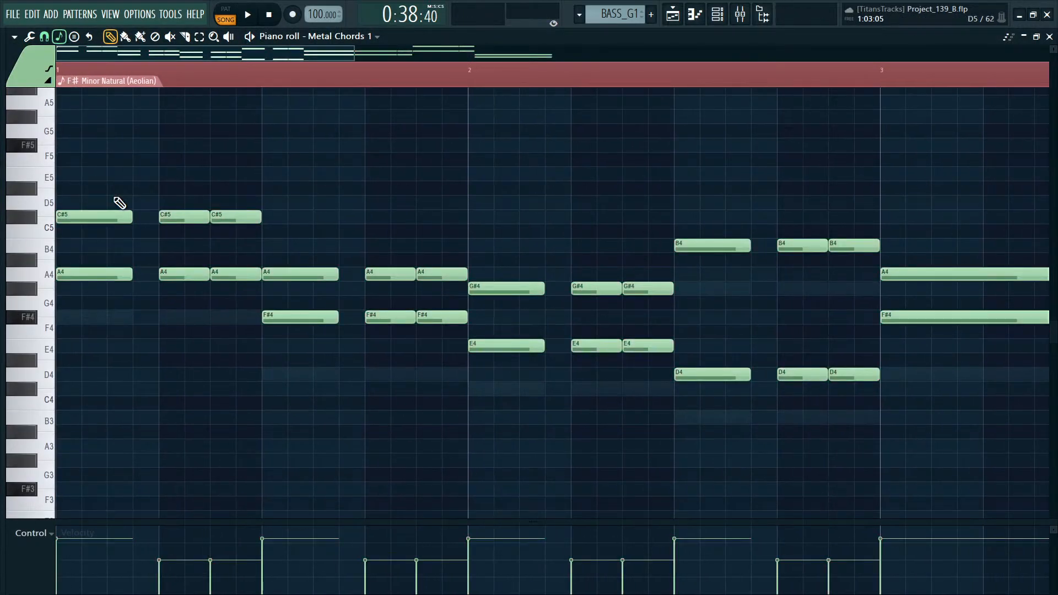
drag(103, 181, 119, 284)
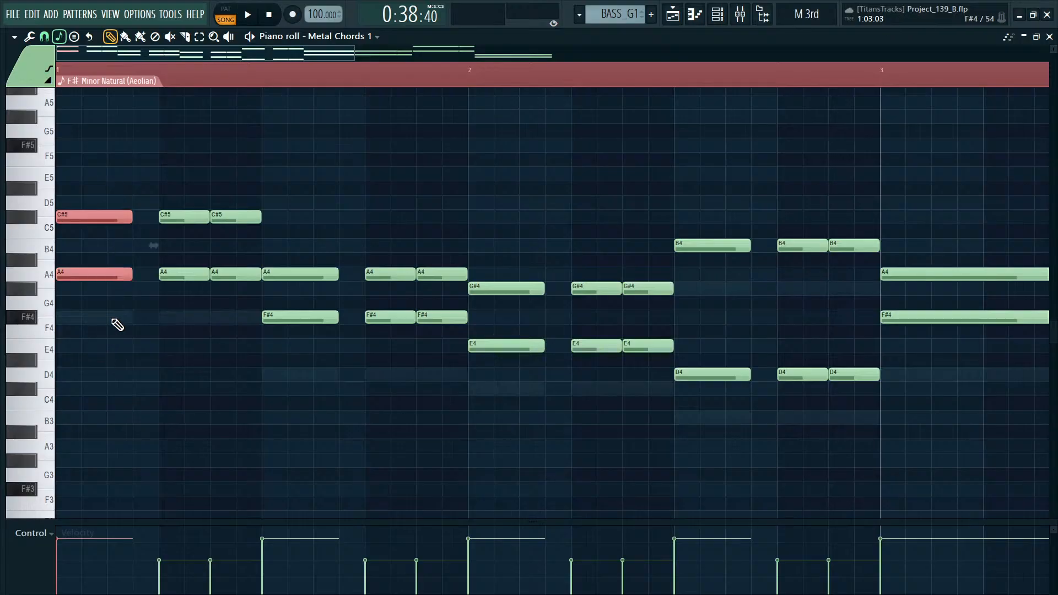
Try chopping Metal Chords 1's opening A4 and C#5 chord into rapid repeated hits and play it back.
key(ctrl+z)
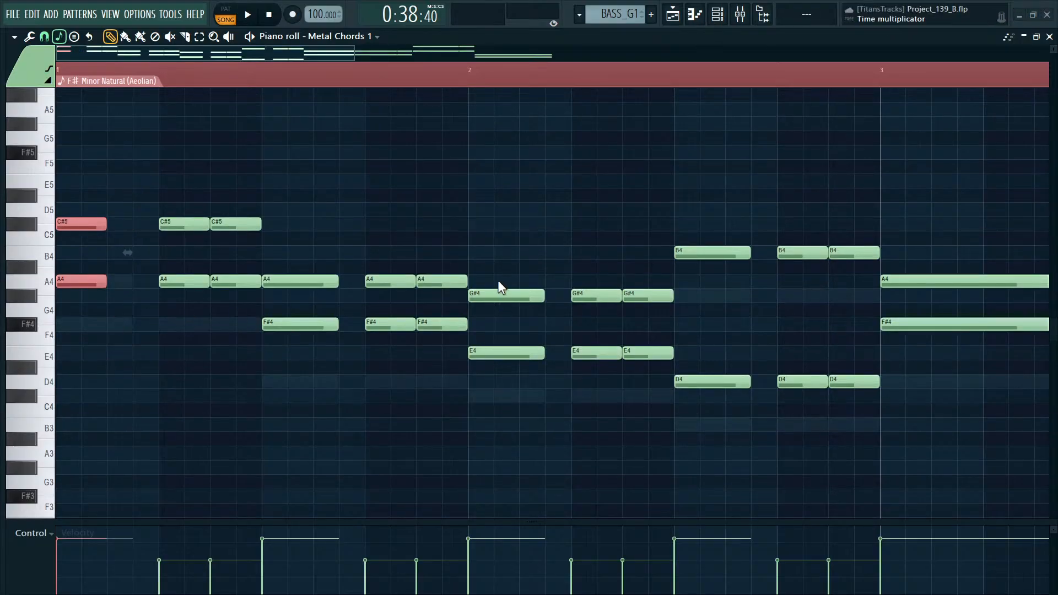
key(ctrl+z)
key(ctrl+z)
key(ctrl+z)
key(space)
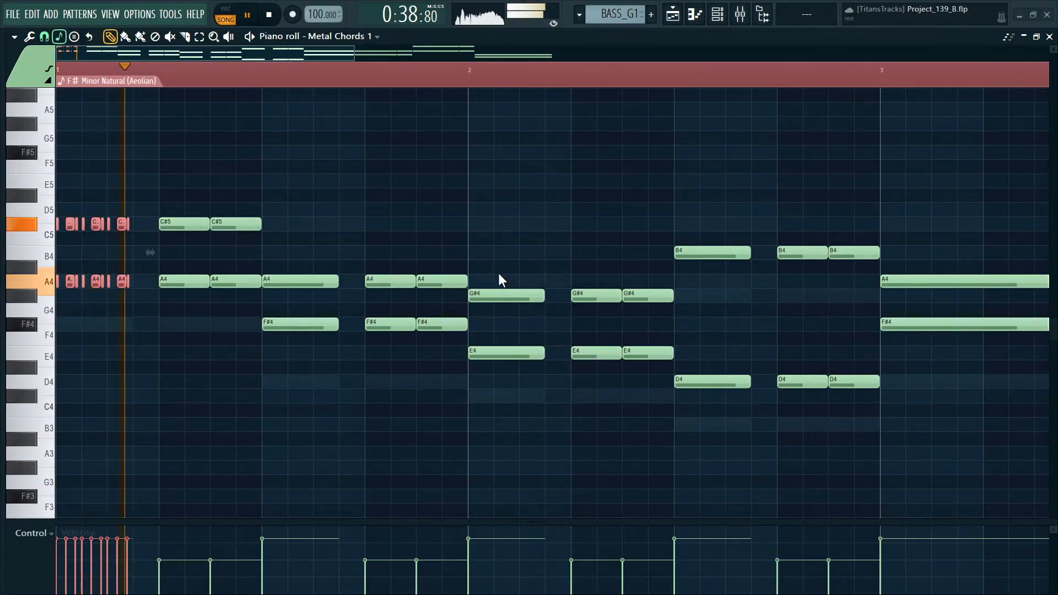
key(space)
Try a simpler two-hit chop on the opening chord, with a short first hit and longer second hit, and audition it.
key(ctrl+z)
key(ctrl+z)
key(space)
key(space)
key(ctrl+z)
key(space)
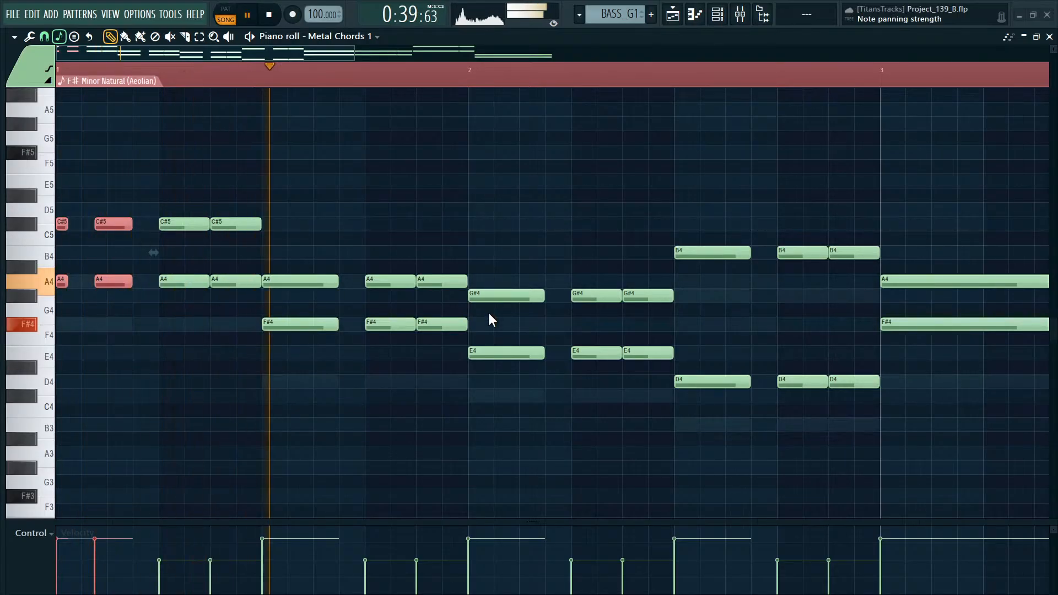
key(space)
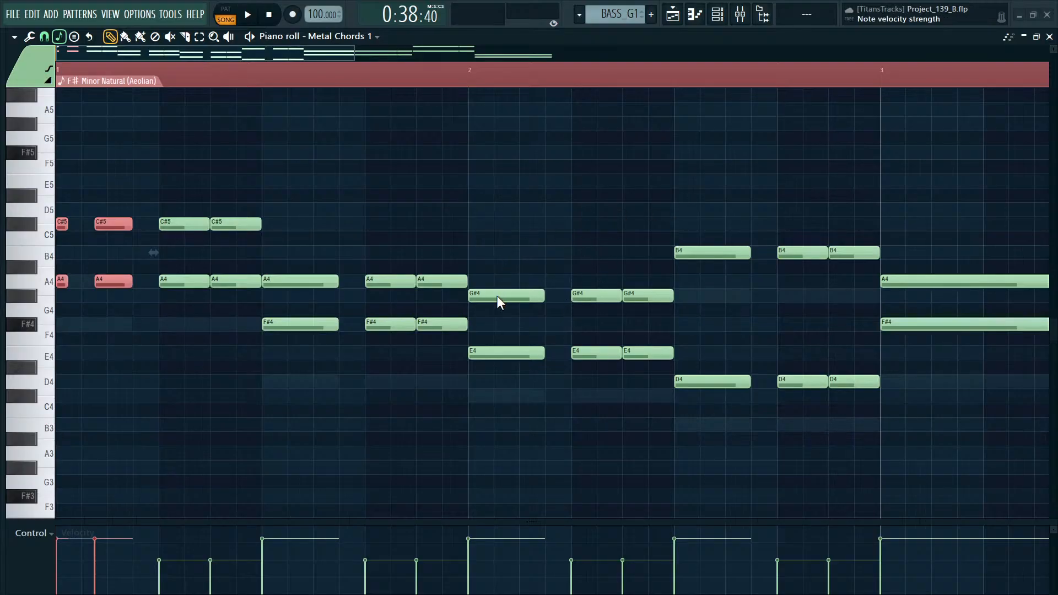
Audition further chop variations, undo them, and shorten the opening A4 and C#5 chord to one step.
mouse_move(504, 278)
mouse_down()
mouse_move(503, 256)
mouse_move(500, 299)
mouse_up()
key(space)
key(space)
key(space)
key(space)
key(ctrl+z)
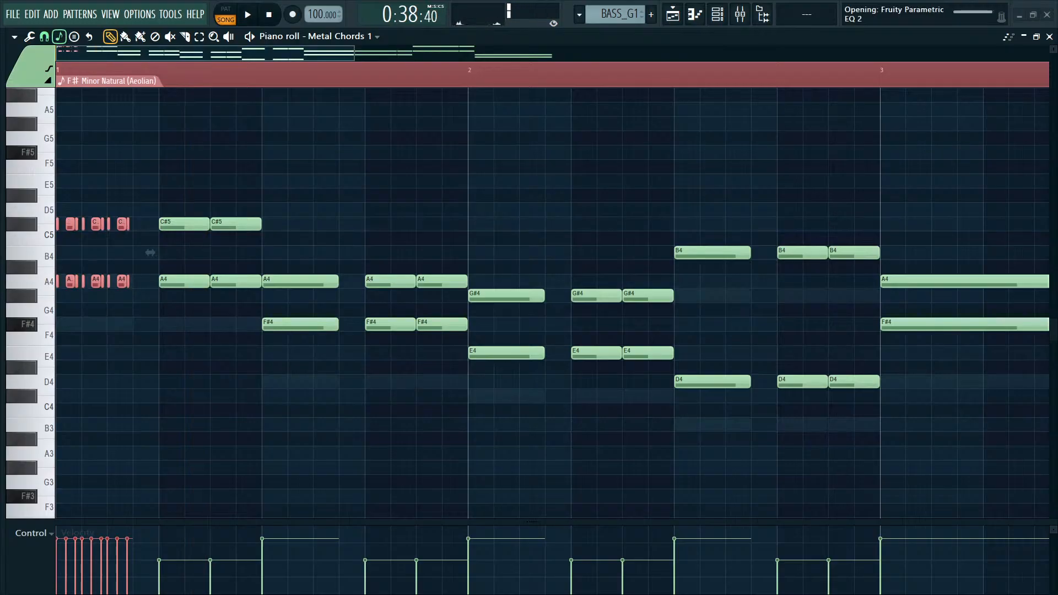
key(space)
key(ctrl+z)
key(space)
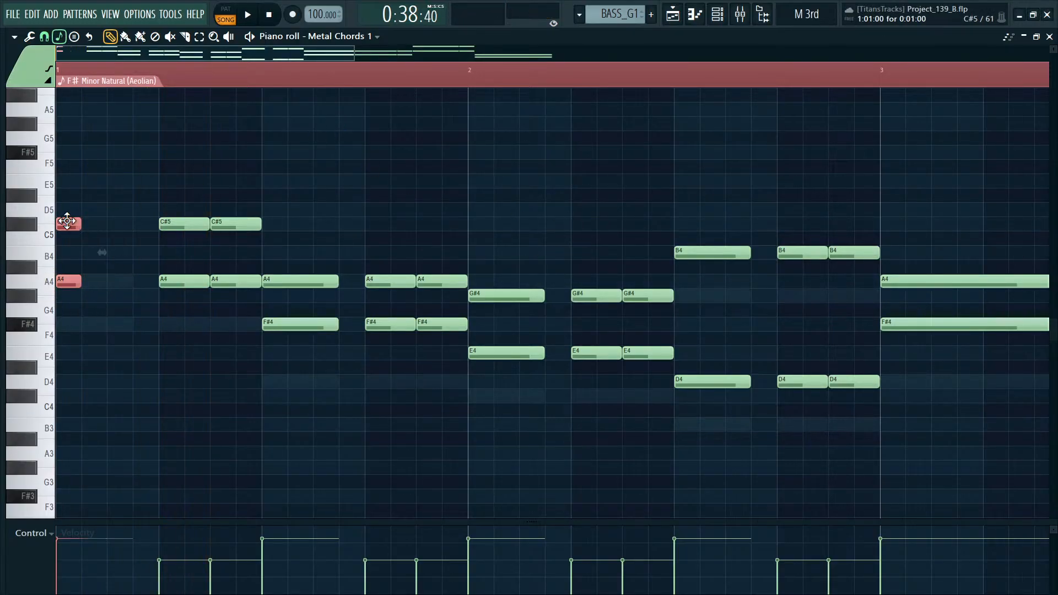
Try repeating the shortened A4 and C#5 chord two steps after the first hit, play it, and undo the copy.
drag(66, 221, 118, 221)
key(space)
key(space)
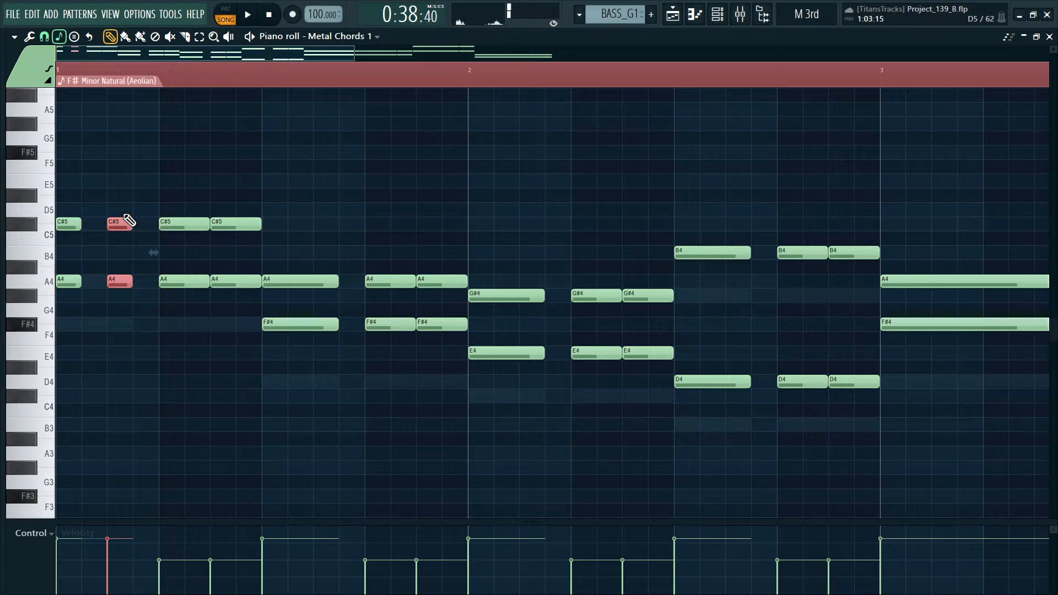
key(ctrl+z)
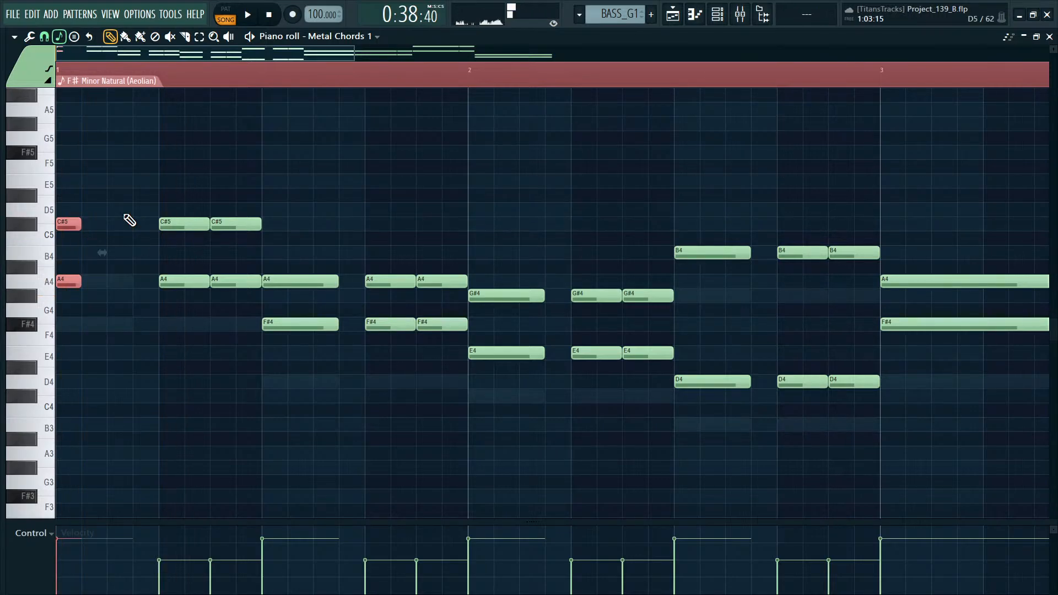
Look over the channel rack and playlist, and play BASS_G1 to check the shortened opening chord with the other channels.
key(F6)
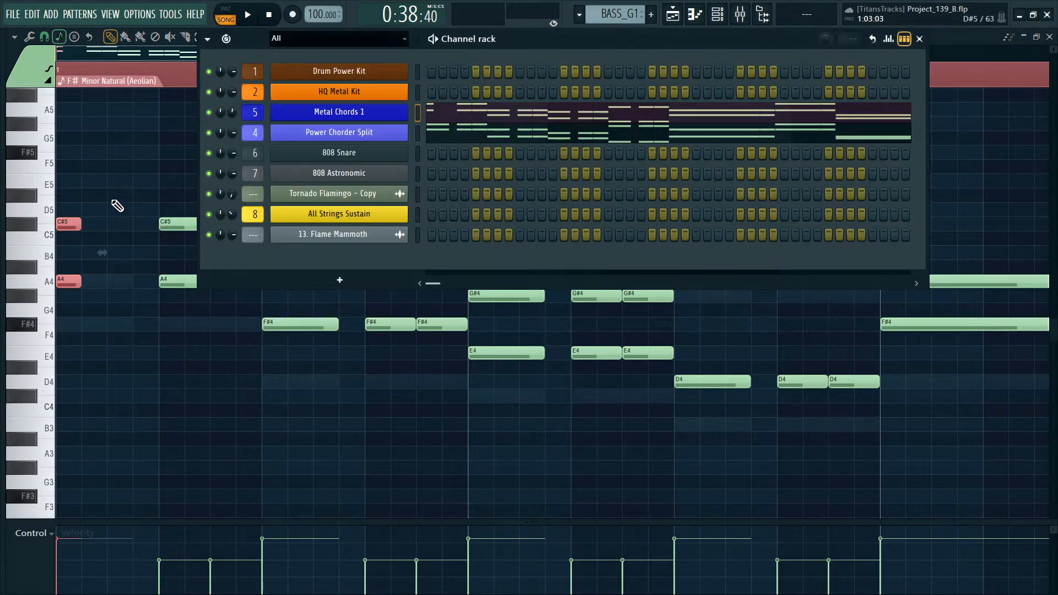
key(F6)
key(F9)
key(F9)
key(F5)
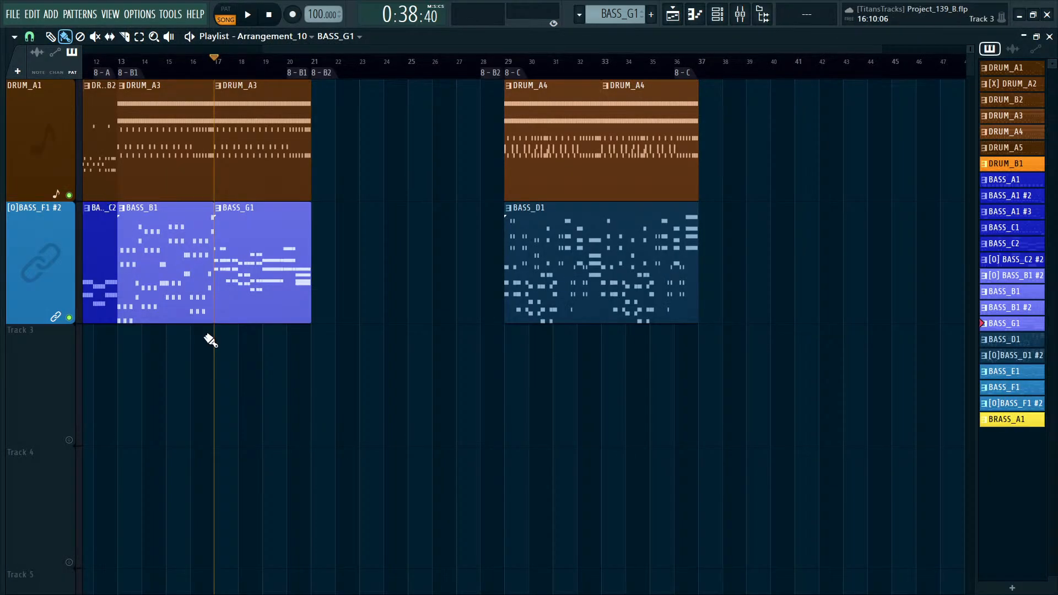
key(F5)
key(F6)
key(space)
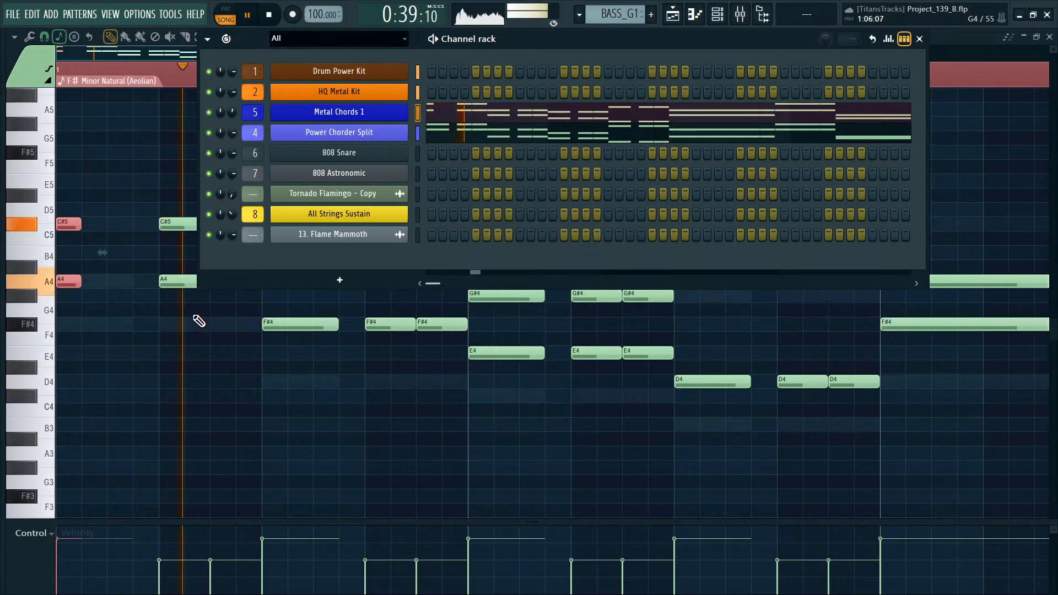
key(space)
key(F6)
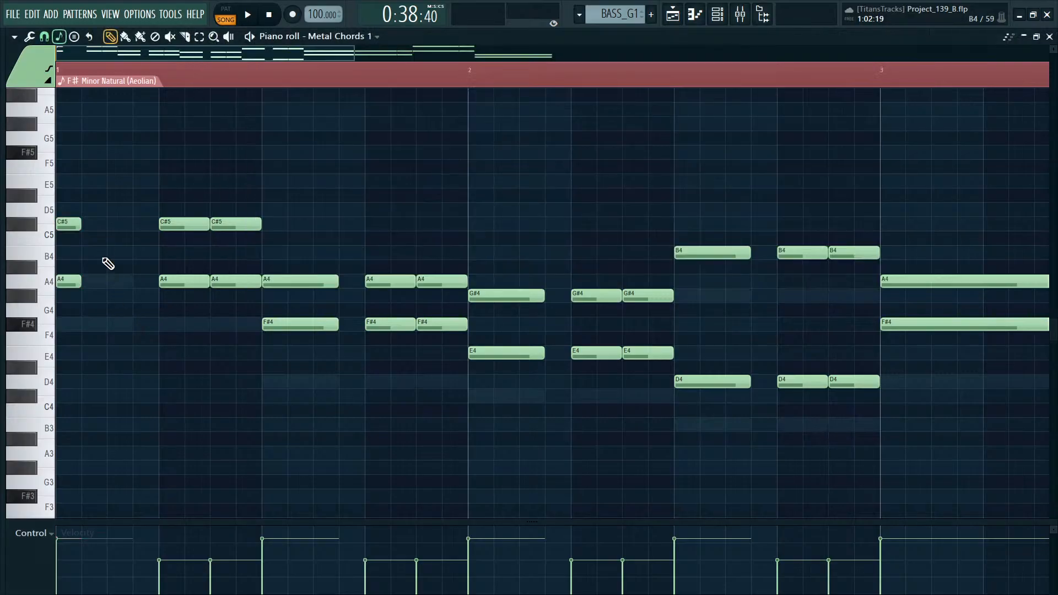
Duplicate the opening one-step A4/C#5 chord to step 3 of bar 1 and play it back.
drag(82, 209, 61, 283)
drag(64, 224, 114, 225)
key(space)
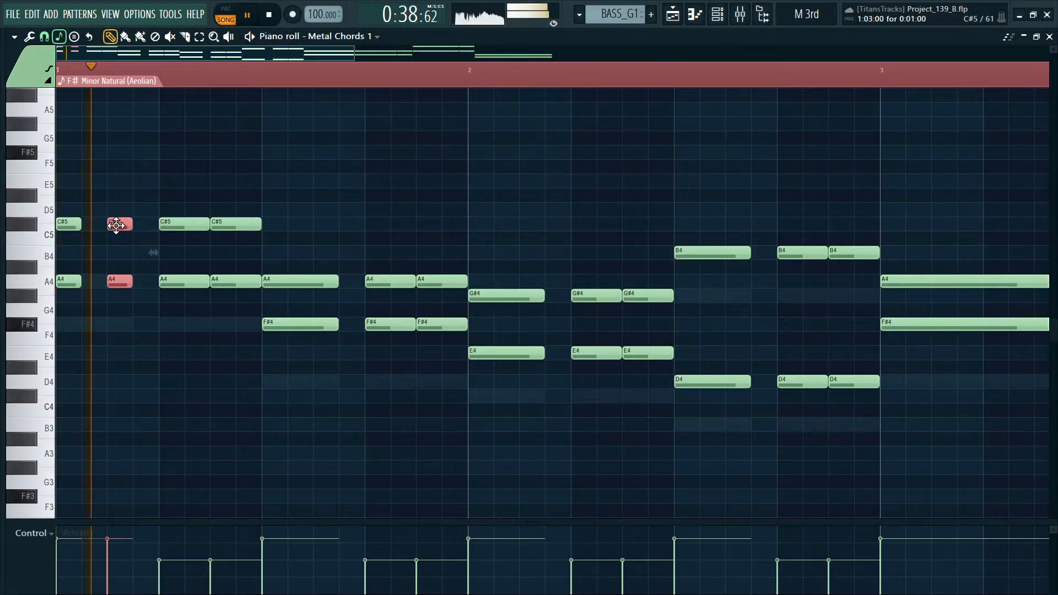
key(space)
click(122, 214)
key(space)
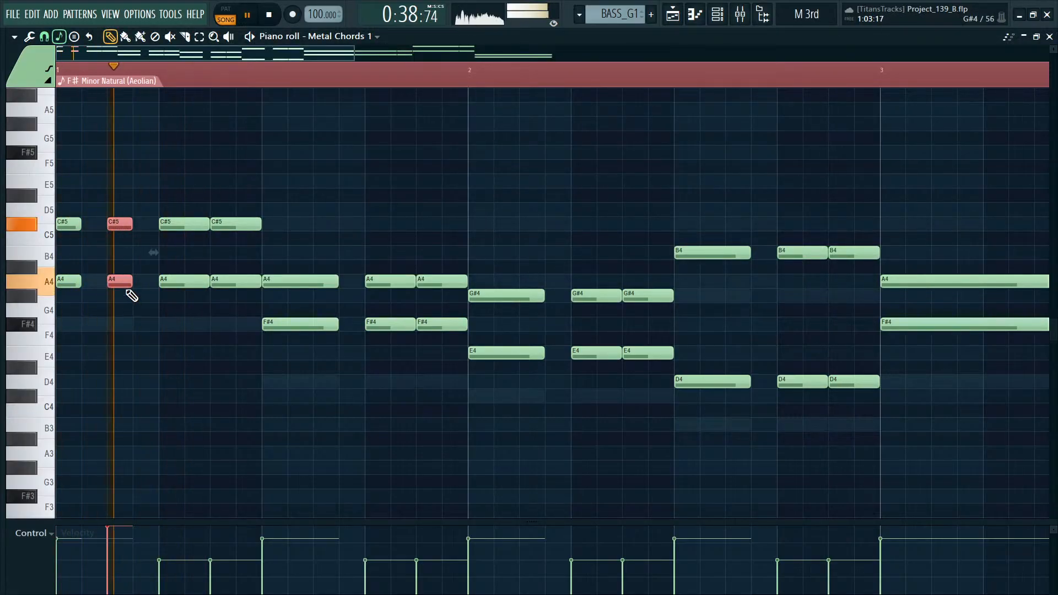
key(space)
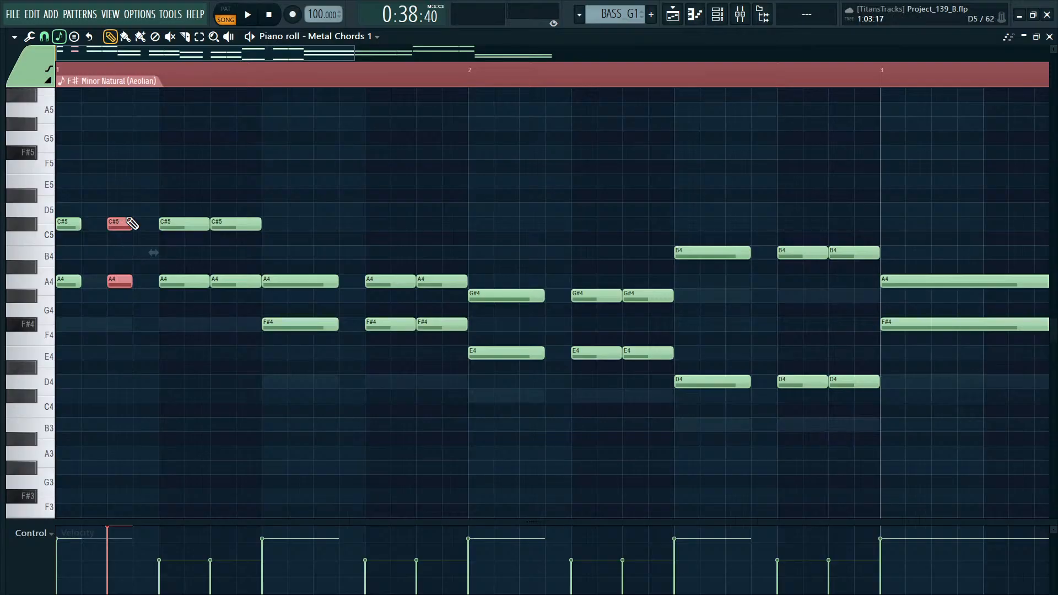
Try stretching the copied A4/C#5 chord across most of bar 1 and listen to it.
drag(128, 218, 454, 227)
key(space)
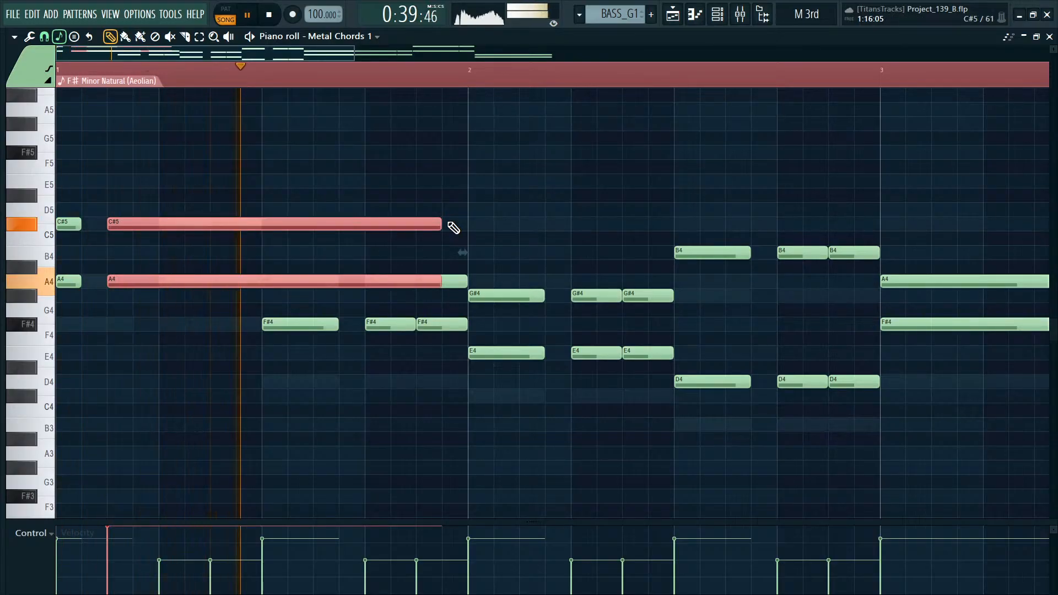
key(ctrl+z)
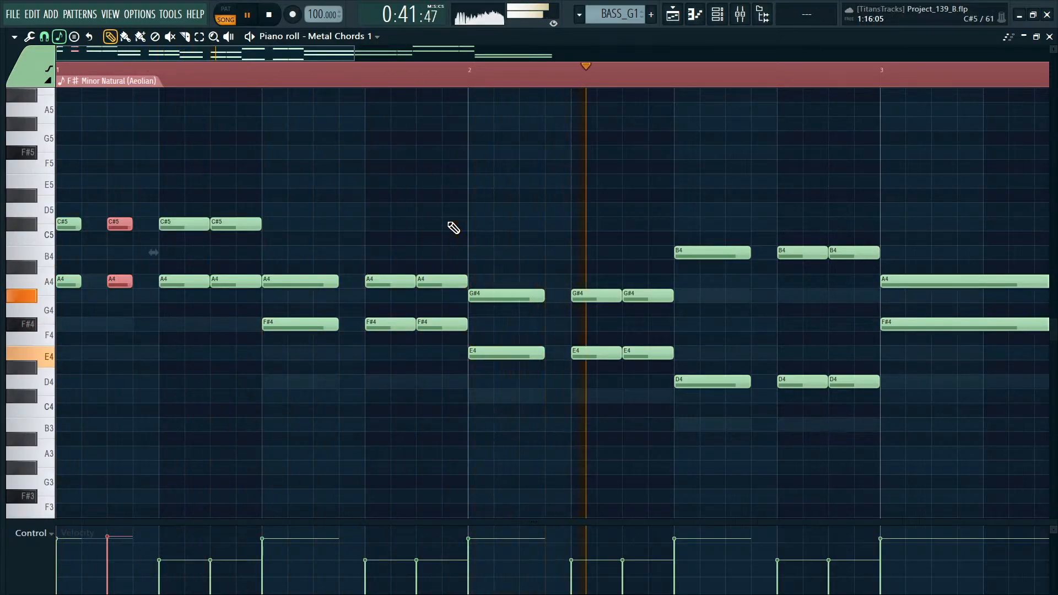
key(space)
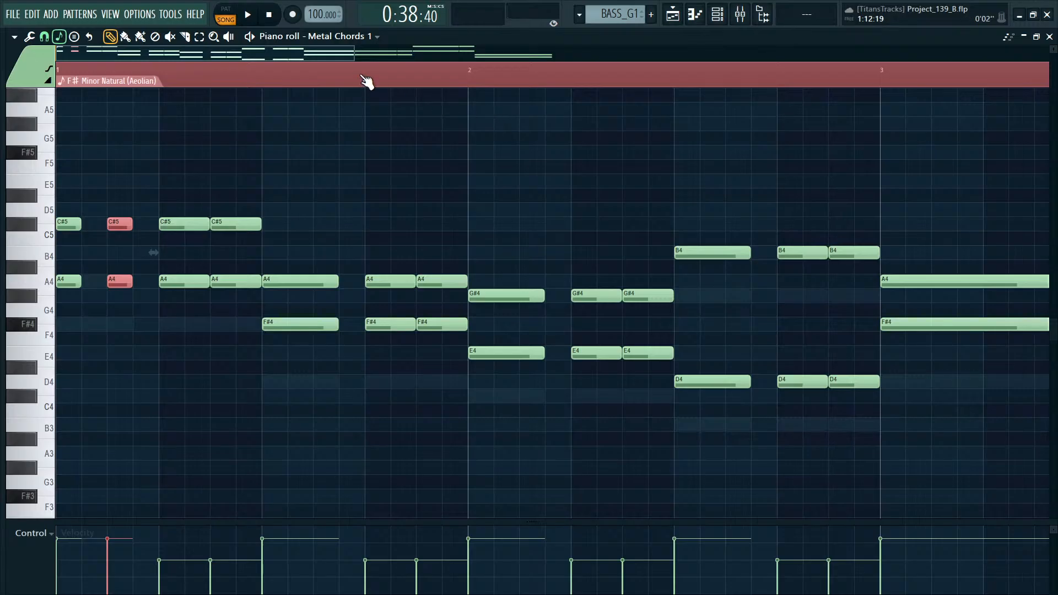
Play the Metal Chords 1 riff from the start to check the repeated short chords.
key(F6)
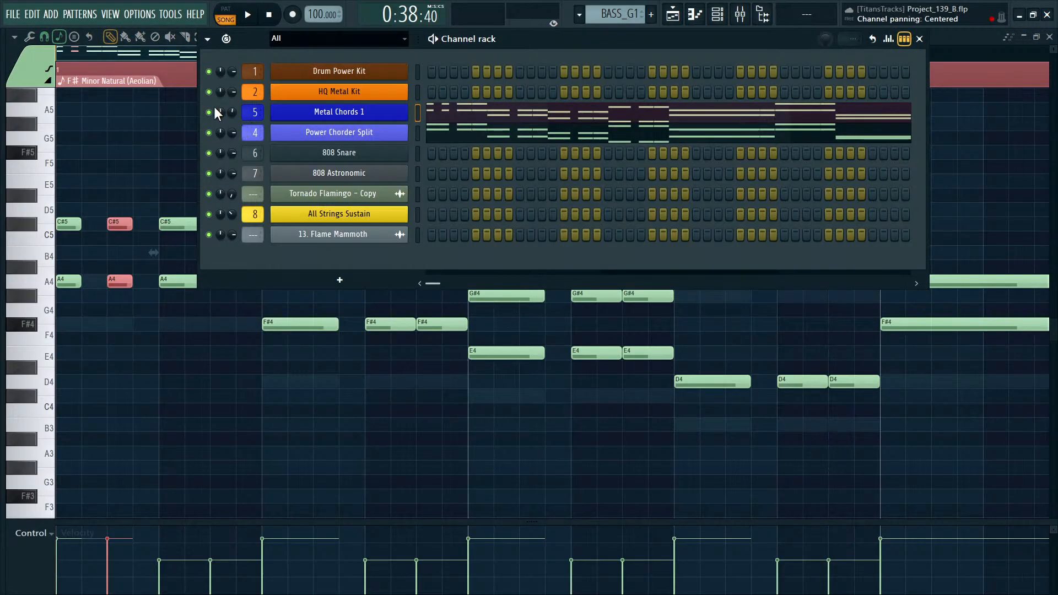
key(F6)
key(space)
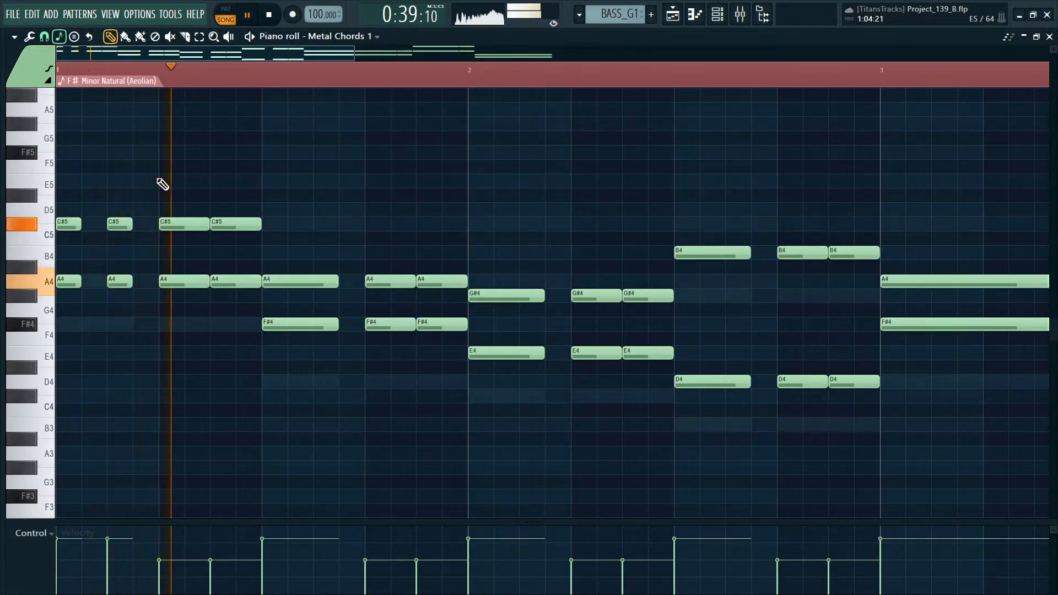
key(space)
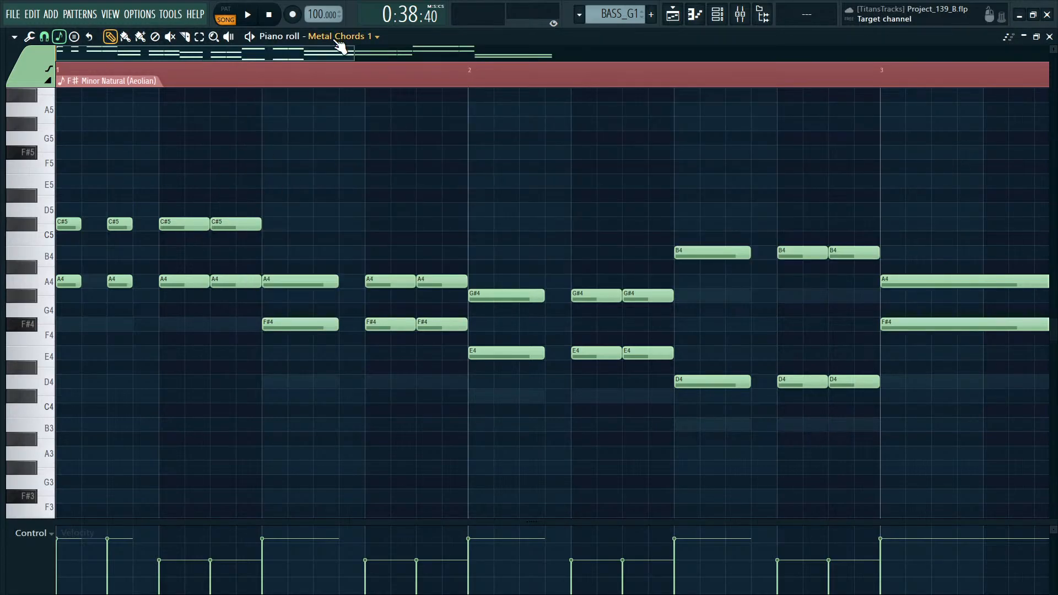
Switch the piano roll to the Power Chorder Split channel and audition that channel soloed.
key(Down)
key(F6)
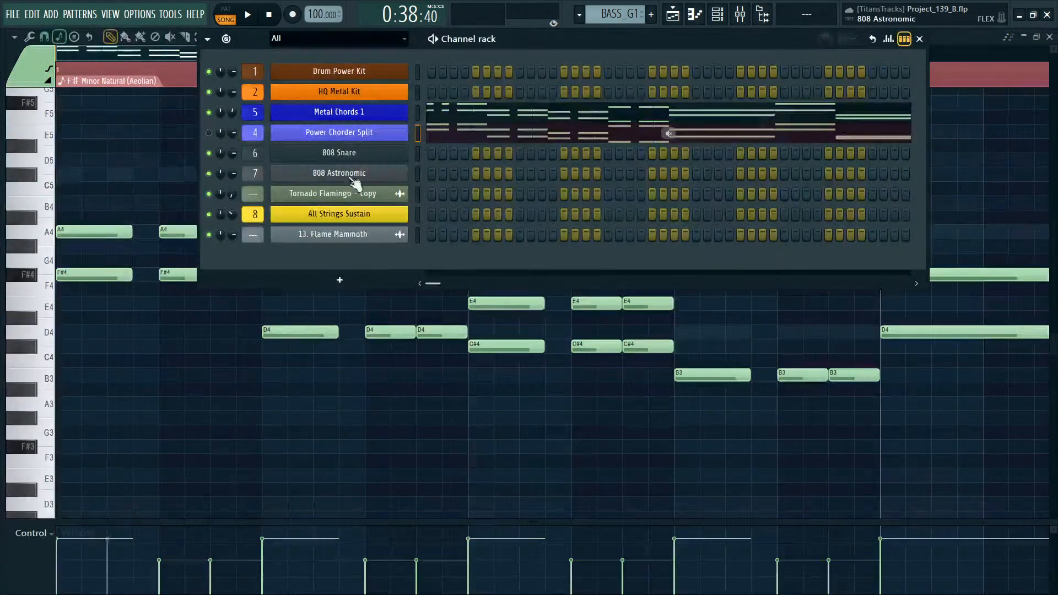
right_click(208, 133)
key(space)
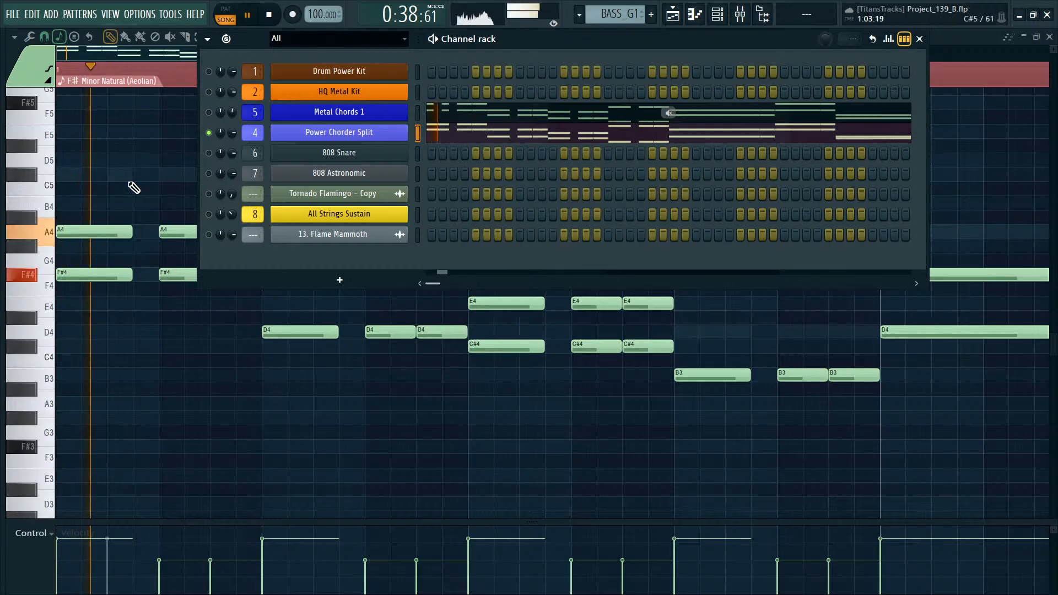
key(F6)
Try shortening the opening F#4/A4 chord to one step and repeating it at step 3 of bar 1.
drag(142, 197, 90, 349)
mouse_move(132, 231)
mouse_down()
mouse_move(92, 239)
mouse_move(122, 234)
mouse_up()
key(ctrl+b)
key(space)
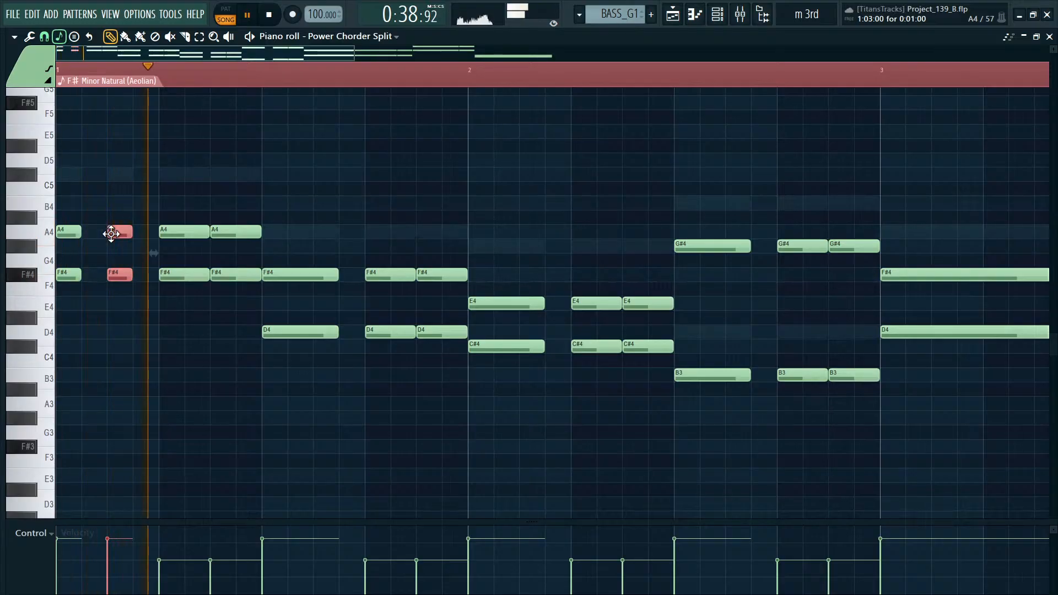
key(space)
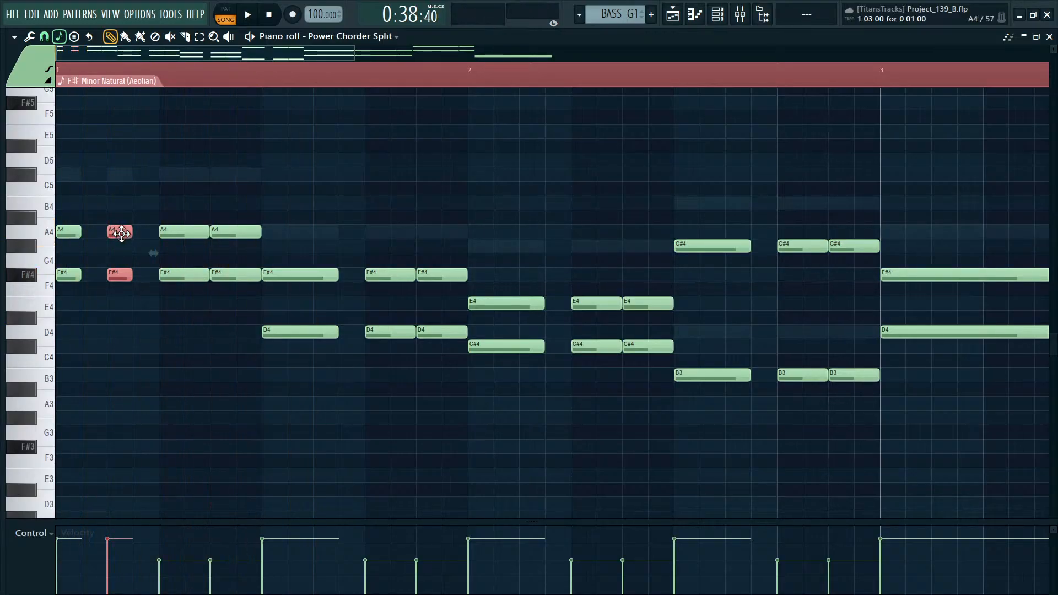
key(ctrl+z)
key(ctrl+z)
key(ctrl+z)
key(space)
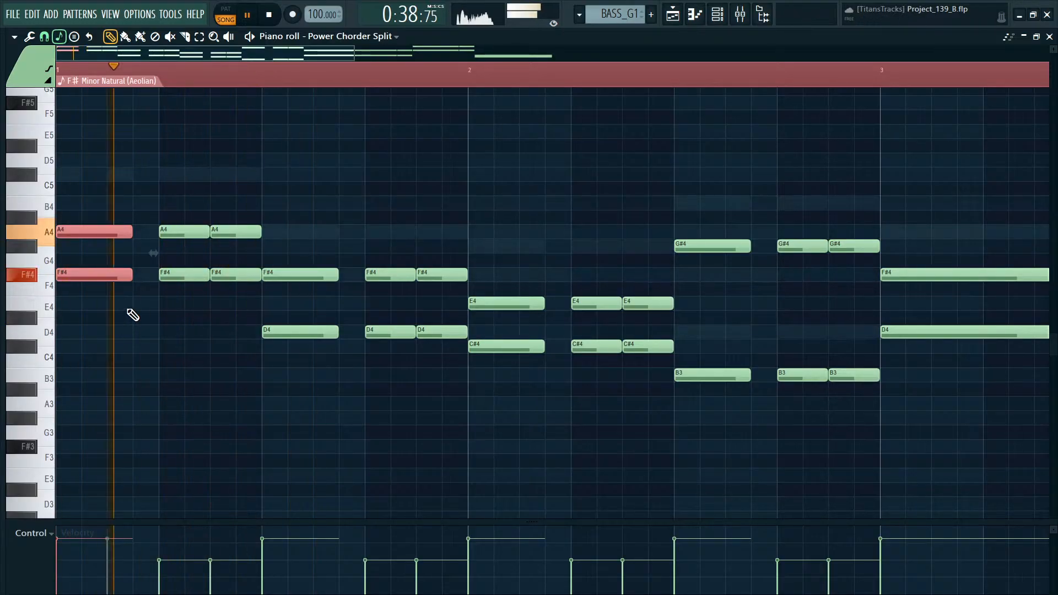
key(space)
Copy the opening F#4/A4 chord to step 4 as a one-step chord and lower its A4 note to D4.
drag(103, 230, 189, 225)
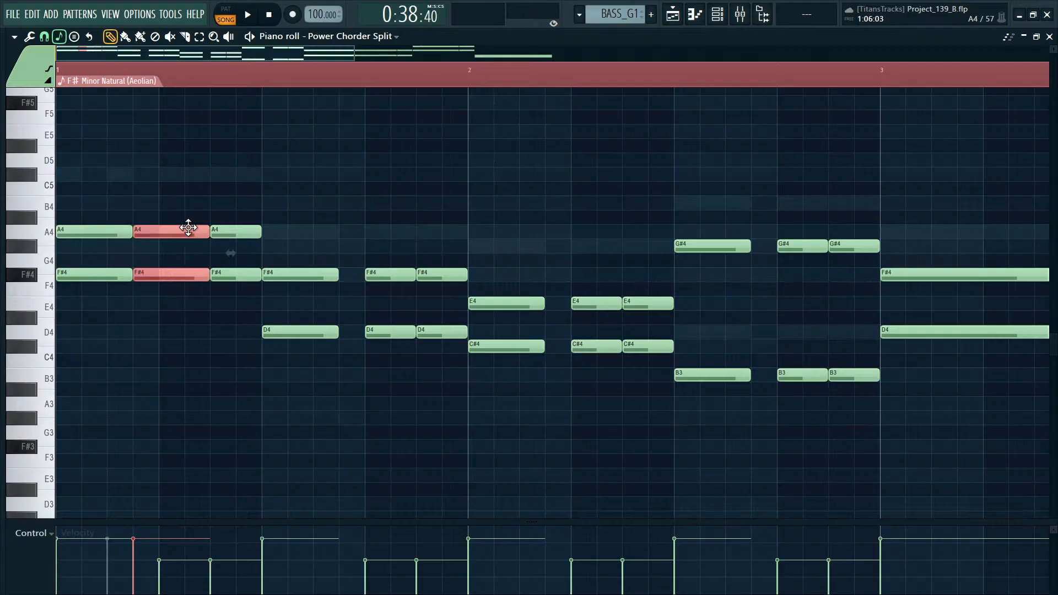
key(space)
drag(205, 272, 159, 273)
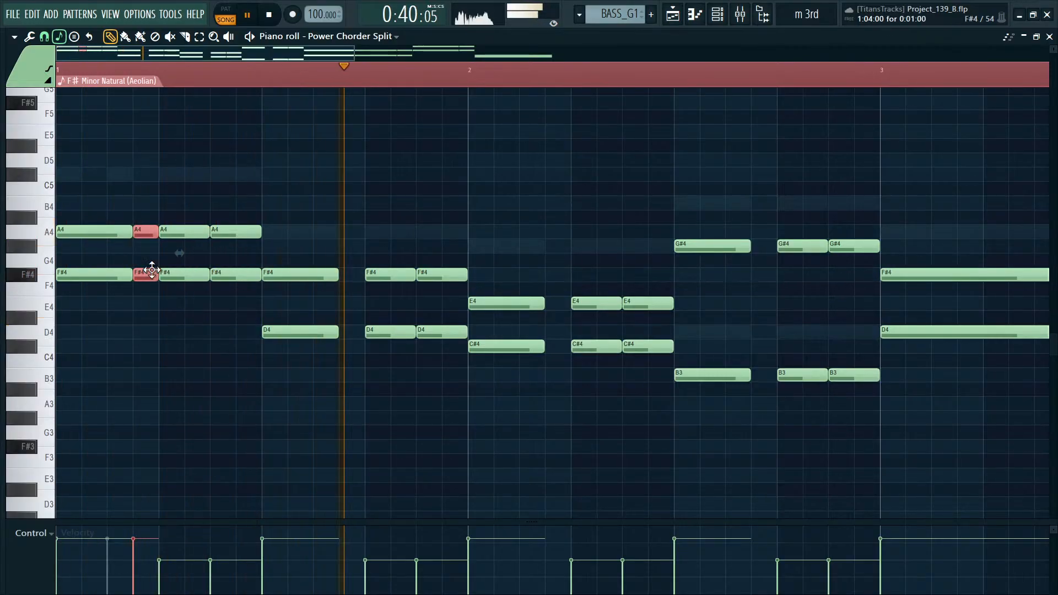
key(space)
drag(145, 232, 140, 339)
key(space)
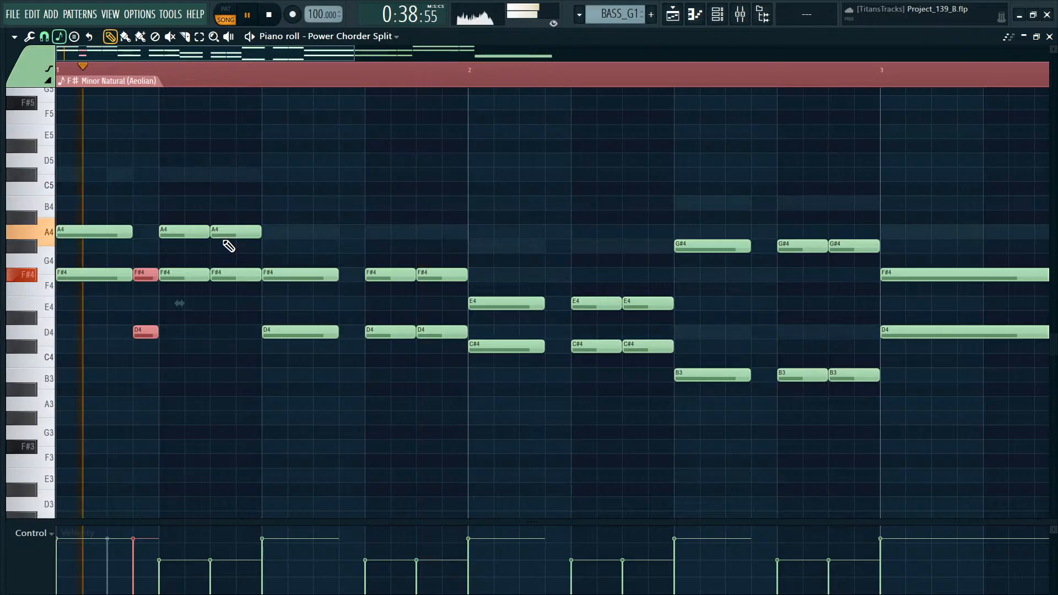
key(space)
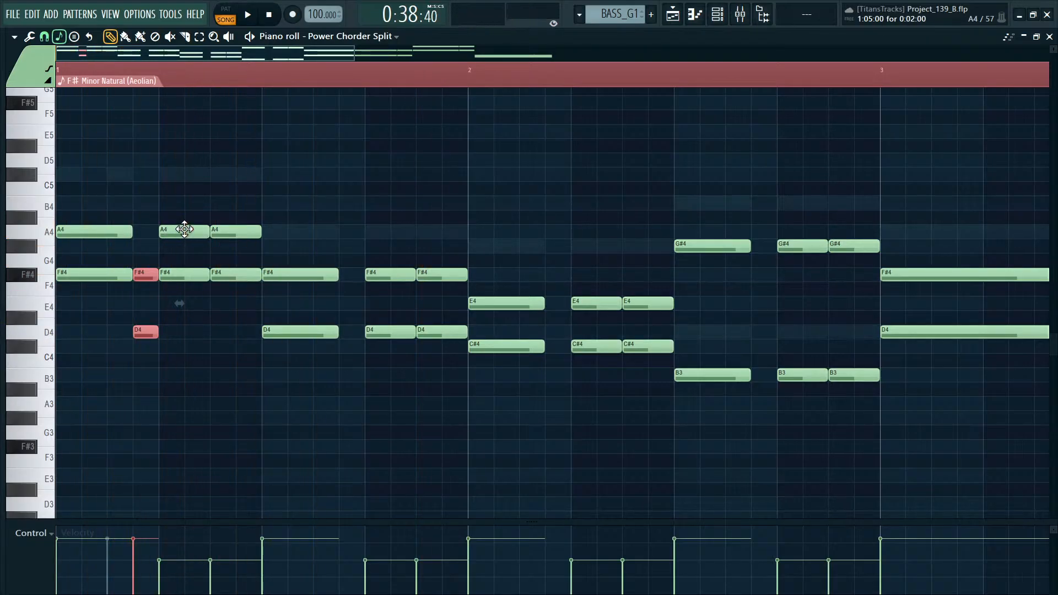
Replace the two-step chord on beat 2 with two one-step D4/F#4 chords at steps 5 and 6.
drag(184, 230, 170, 337)
key(space)
key(space)
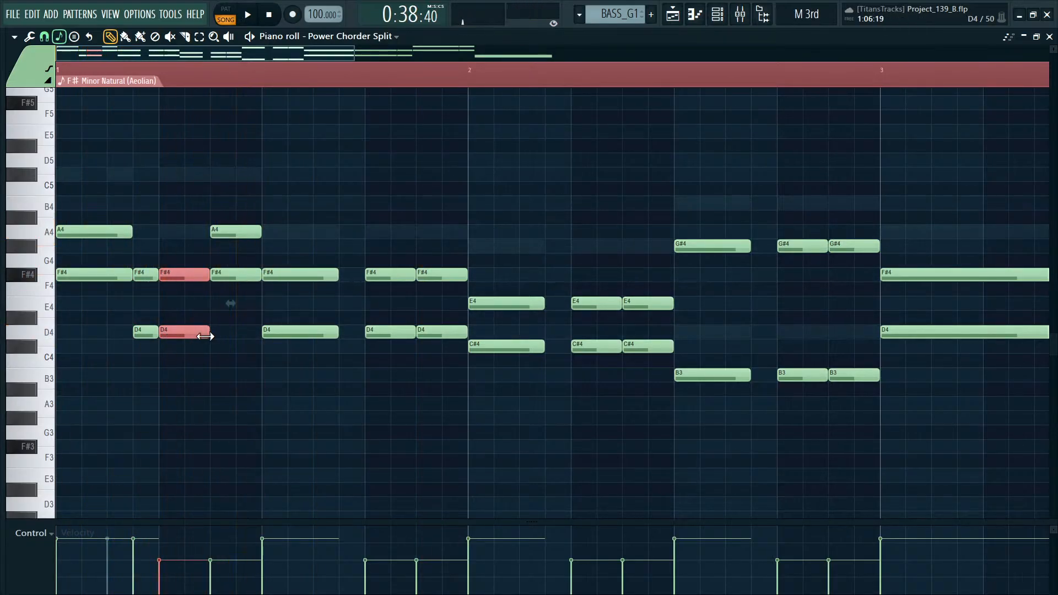
key(Delete)
drag(147, 263, 174, 277)
key(space)
key(ctrl+b)
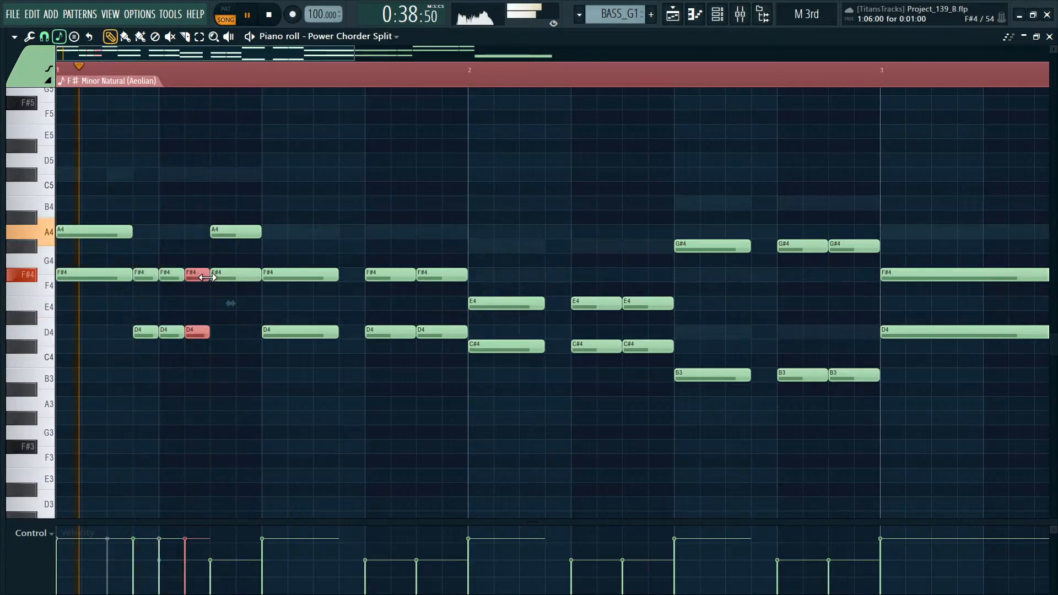
key(space)
Raise the velocity of the F#4/A4 chord at step 7 of bar 1 and play the result.
drag(248, 218, 249, 296)
scroll(250, 297, up, 5)
key(space)
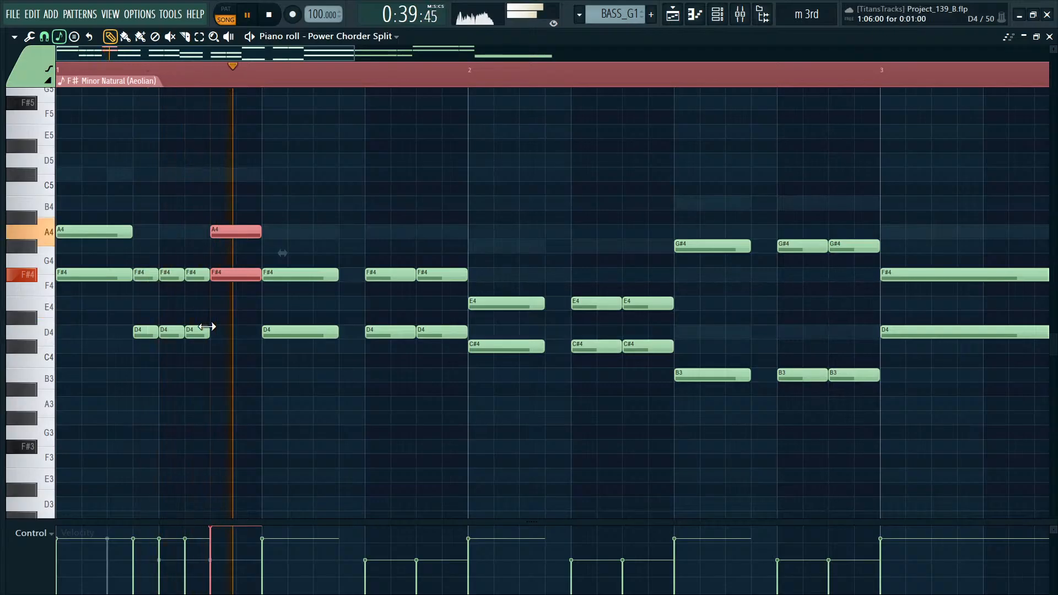
scroll(340, 312, down, 2)
key(space)
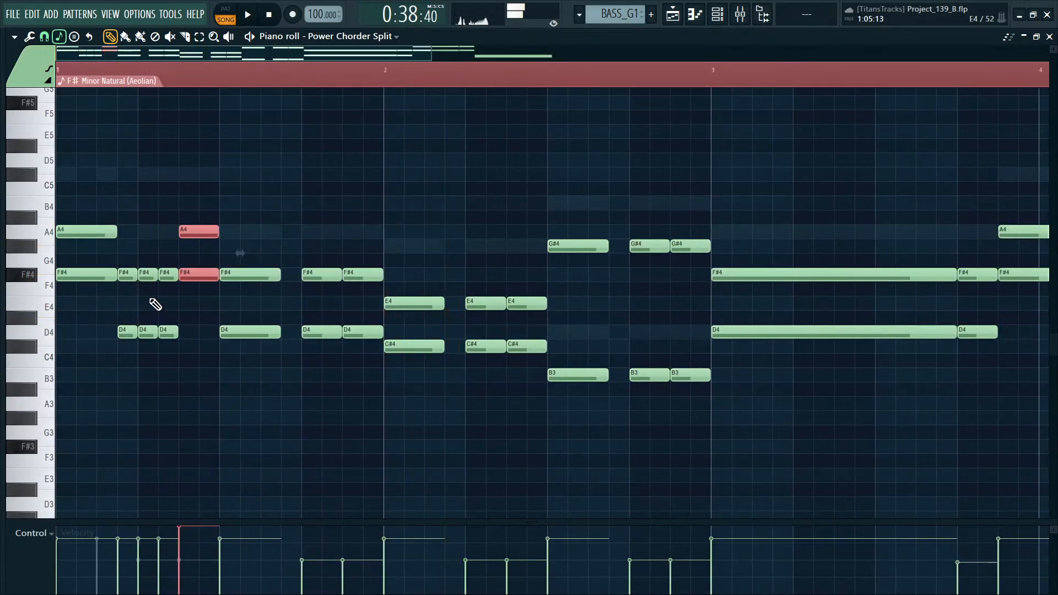
Copy the one-step D4/F#4 chord into the gap at step 12 and raise the velocity of bar 1's last two chords.
drag(167, 275, 288, 281)
key(space)
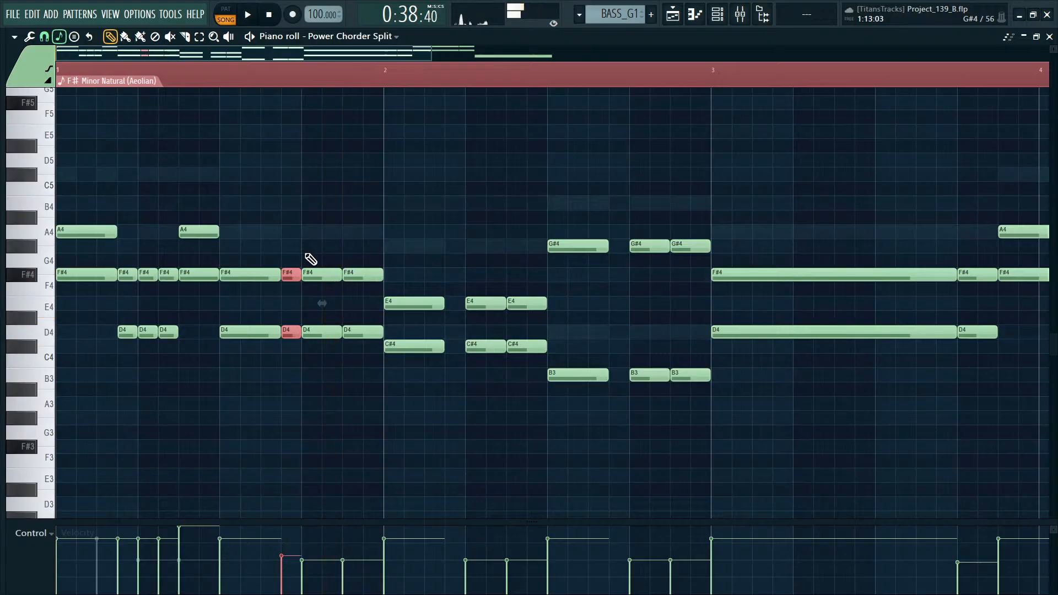
drag(319, 264, 360, 334)
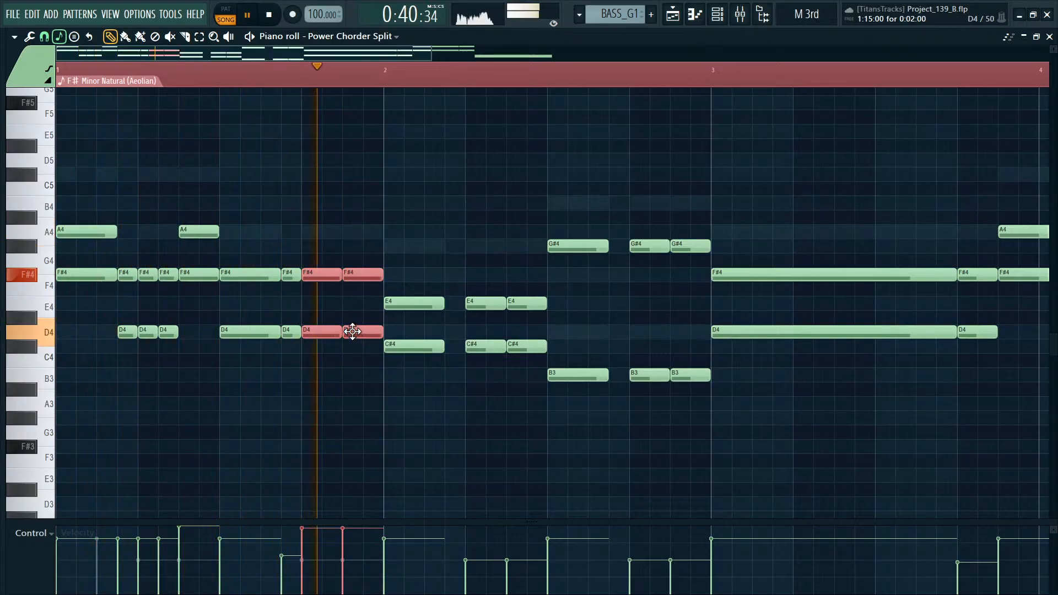
click(343, 229)
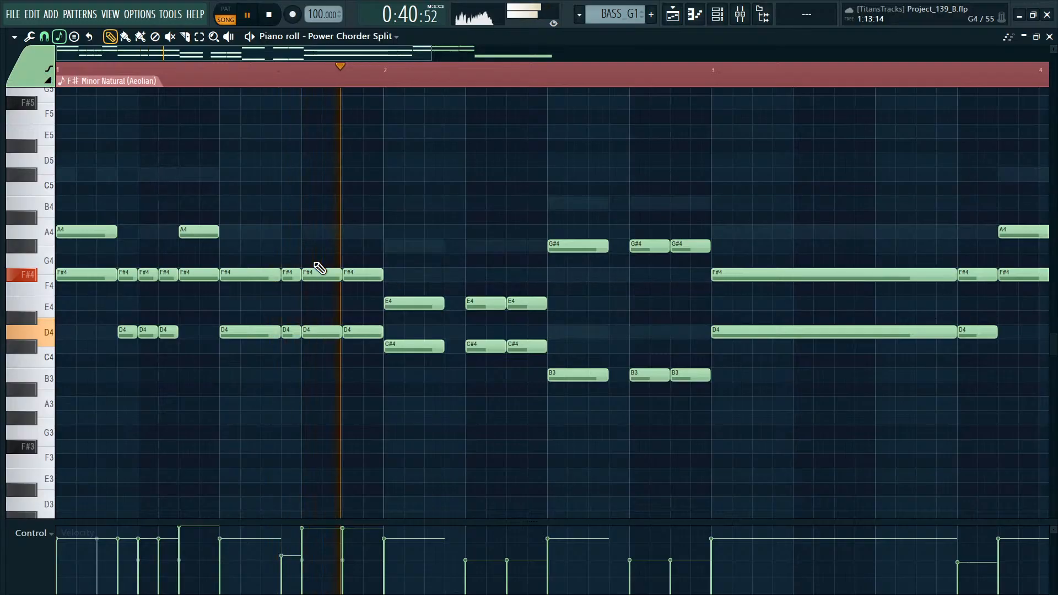
key(space)
key(space)
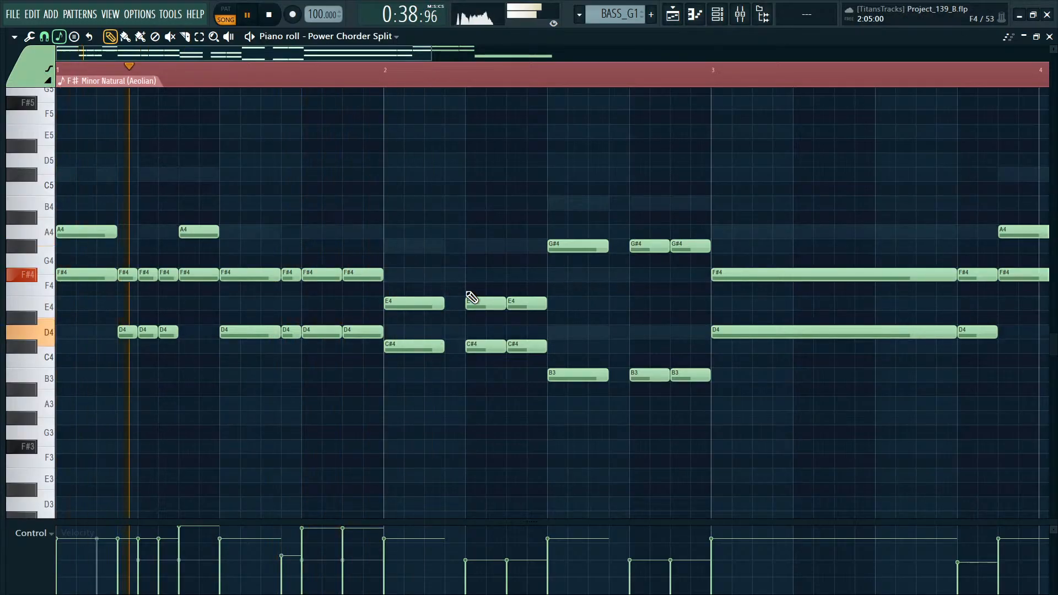
Copy the one-step chord from step 12 into the gap at step 4 of bar 2, transposed to C#4/E4.
mouse_move(426, 273)
mouse_down()
mouse_move(368, 287)
mouse_move(371, 298)
mouse_up()
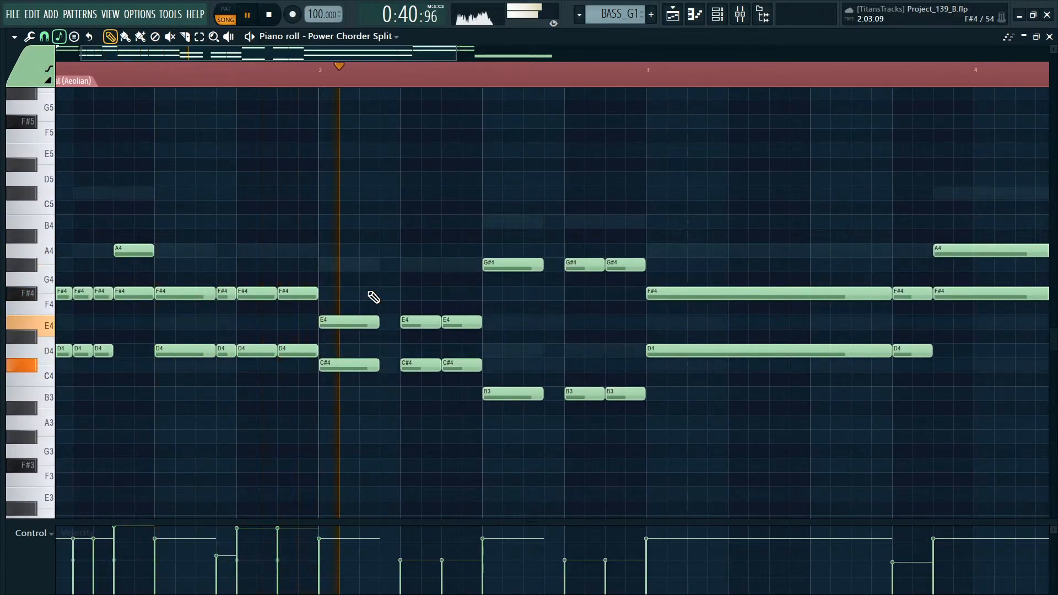
key(space)
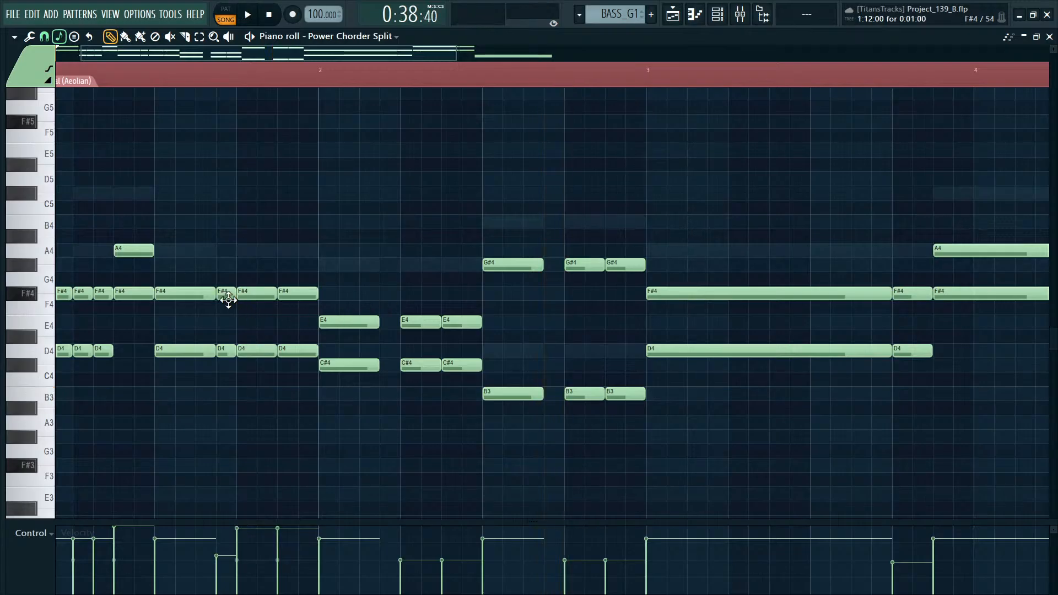
drag(227, 295, 389, 322)
key(space)
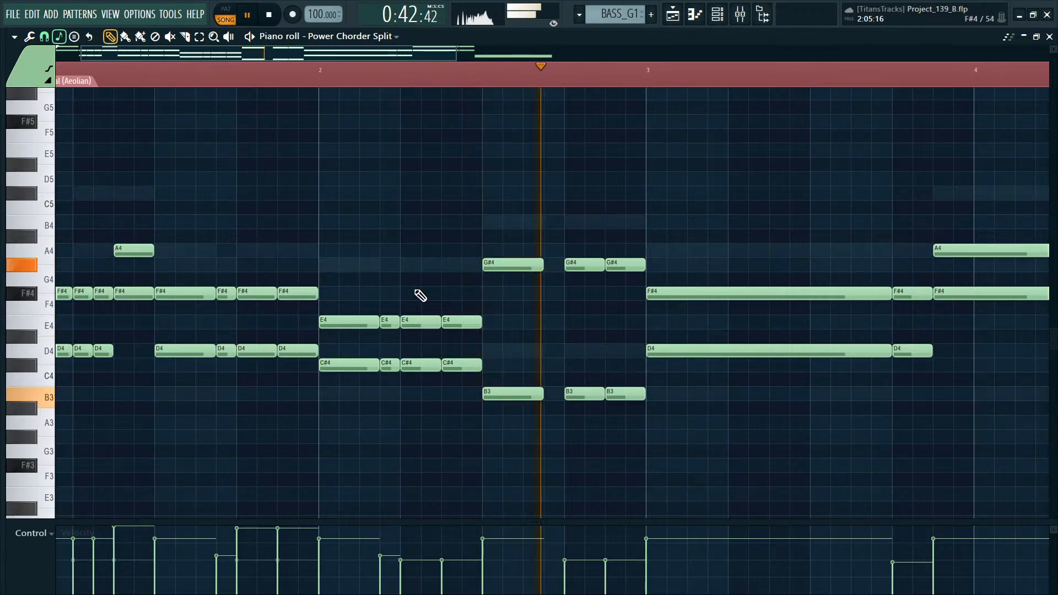
key(space)
Raise the velocity of the last two C#4/E4 chords in the first half of bar 2.
drag(421, 296, 485, 401)
drag(426, 302, 463, 389)
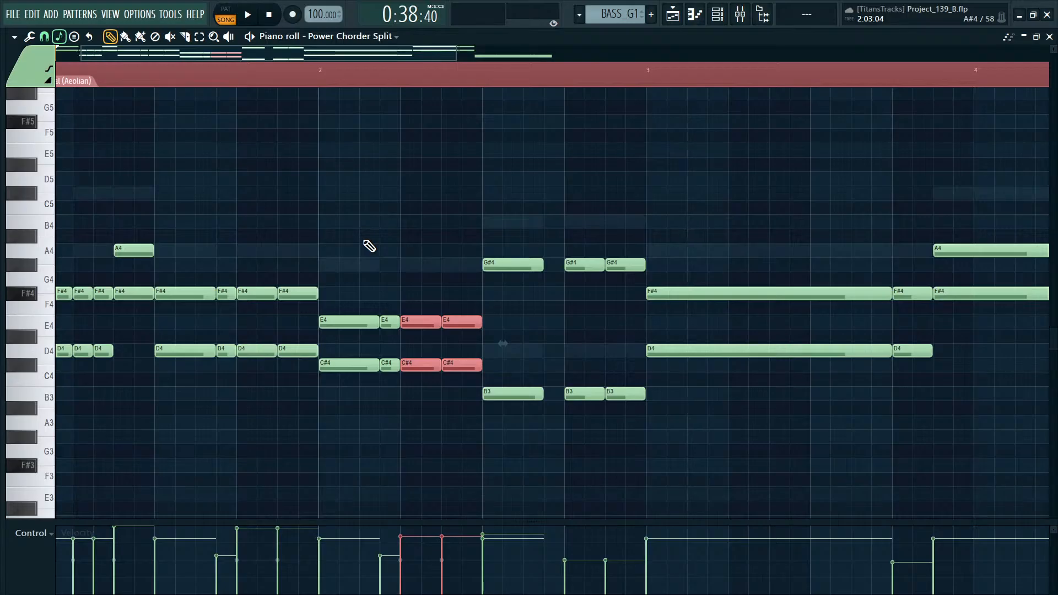
drag(318, 206, 603, 237)
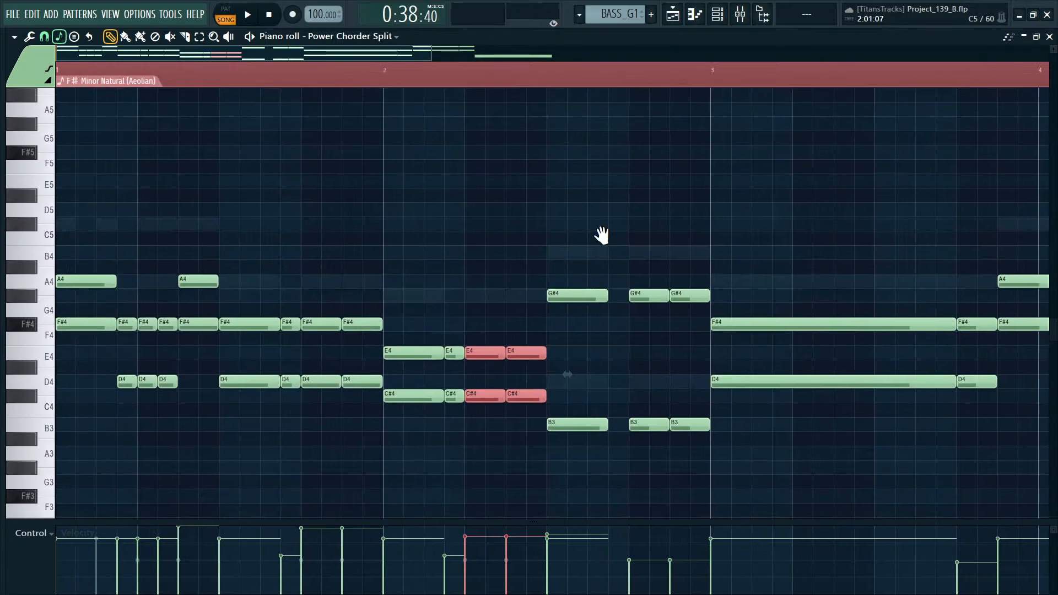
Slightly lower the velocity of the one-step D4/F#4 chord at step 12 of bar 1 and replay the riff.
drag(104, 252, 103, 373)
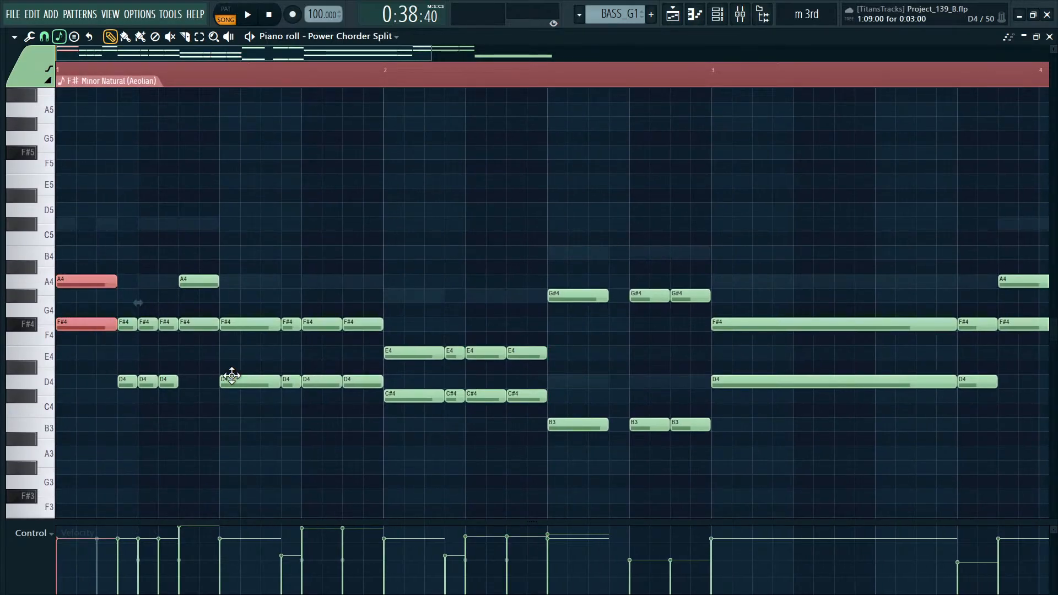
drag(101, 296, 158, 300)
mouse_move(193, 300)
mouse_down()
mouse_move(289, 304)
mouse_move(300, 407)
mouse_up()
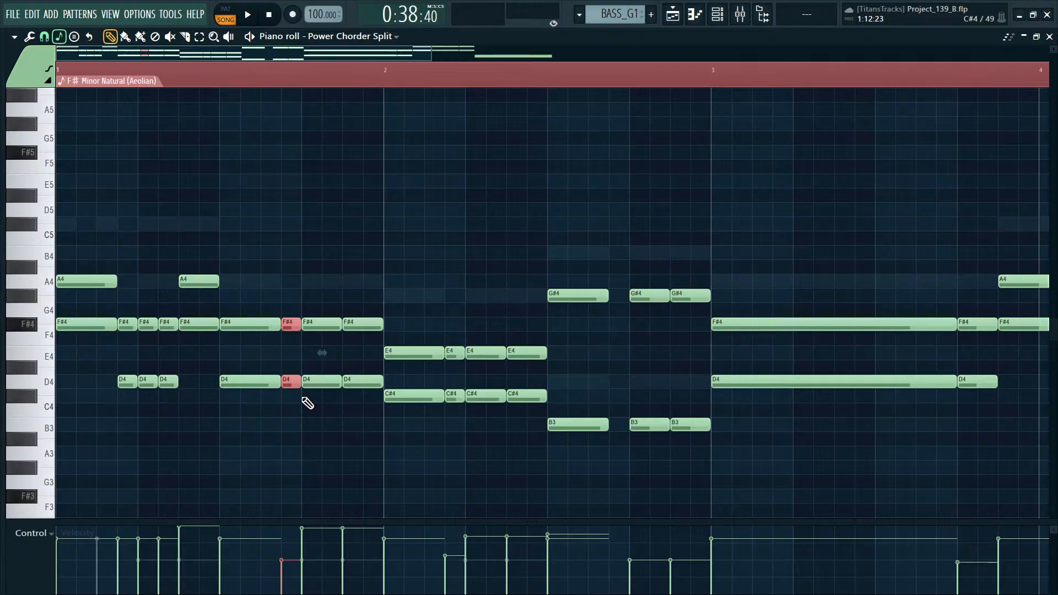
click(105, 190)
key(space)
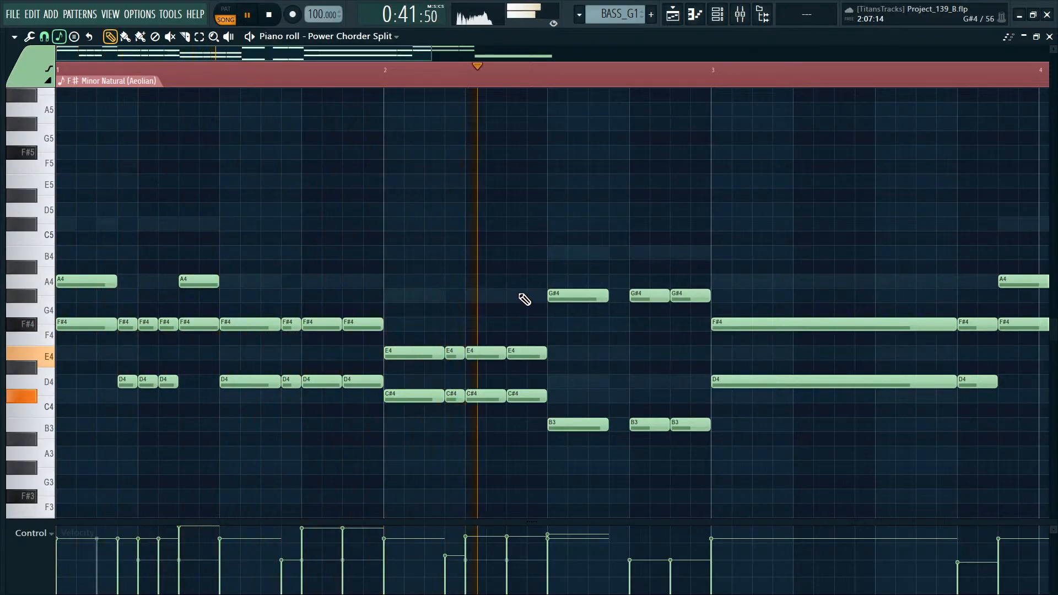
key(space)
key(space)
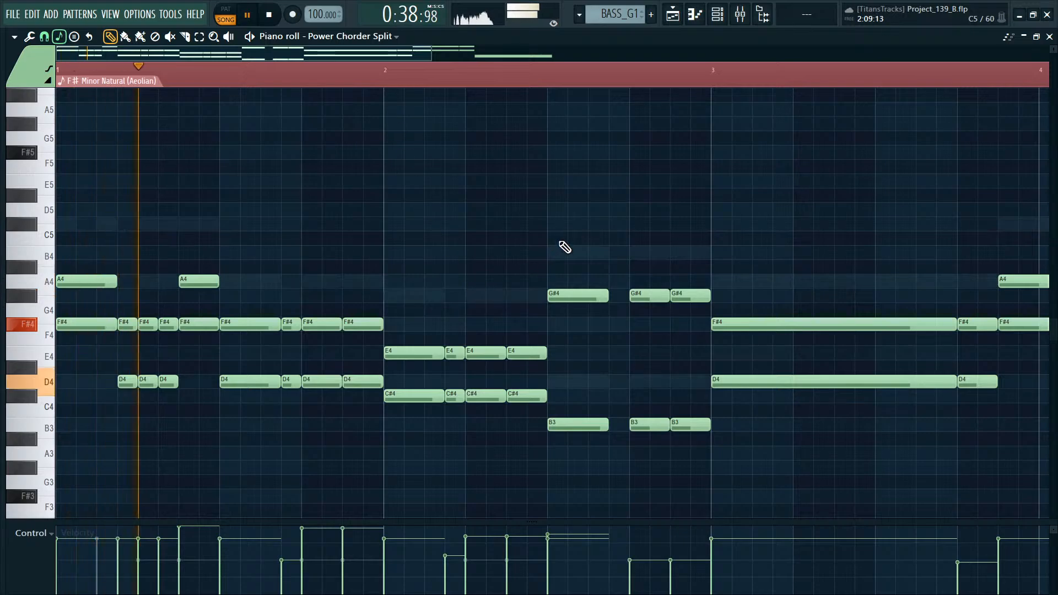
Shorten the C#4/E4 chord at step 5 of bar 2 to one step, lower its velocity and copy it onto the following step.
mouse_move(488, 323)
mouse_down()
mouse_move(437, 284)
mouse_move(371, 308)
mouse_move(353, 437)
mouse_up()
key(space)
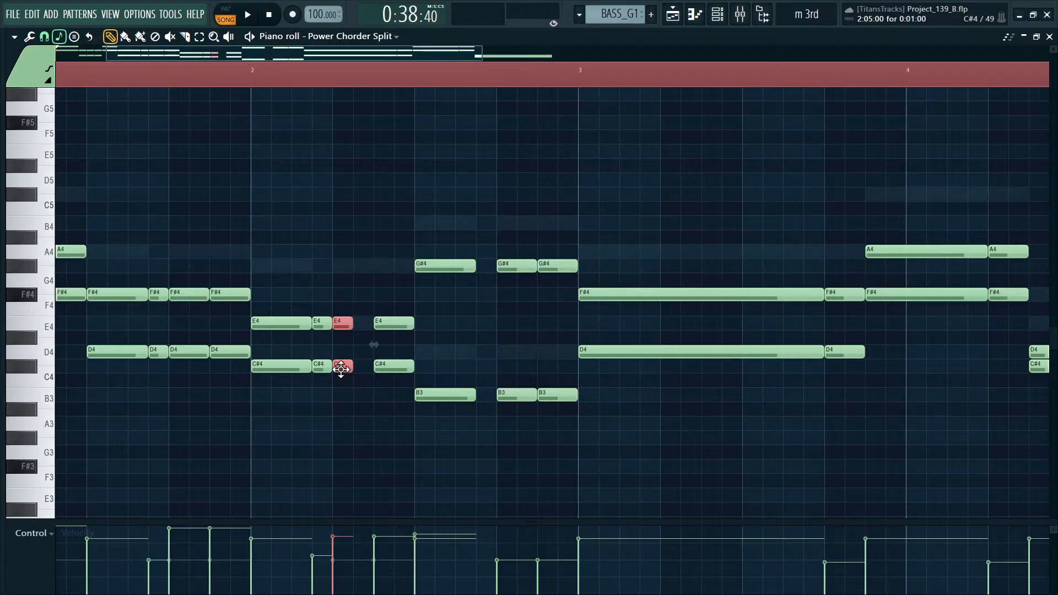
key(space)
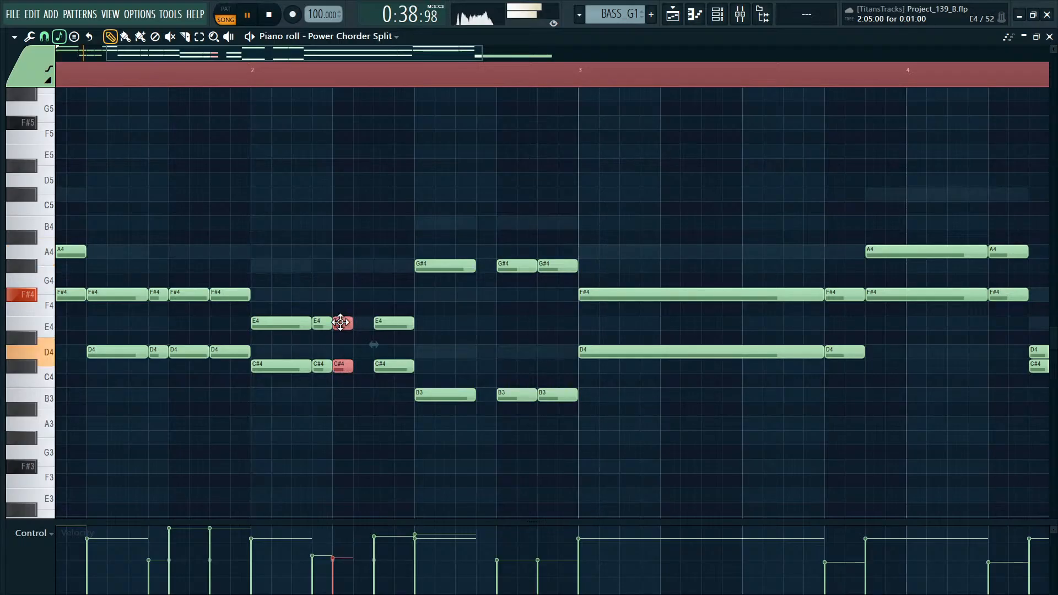
drag(339, 326, 360, 326)
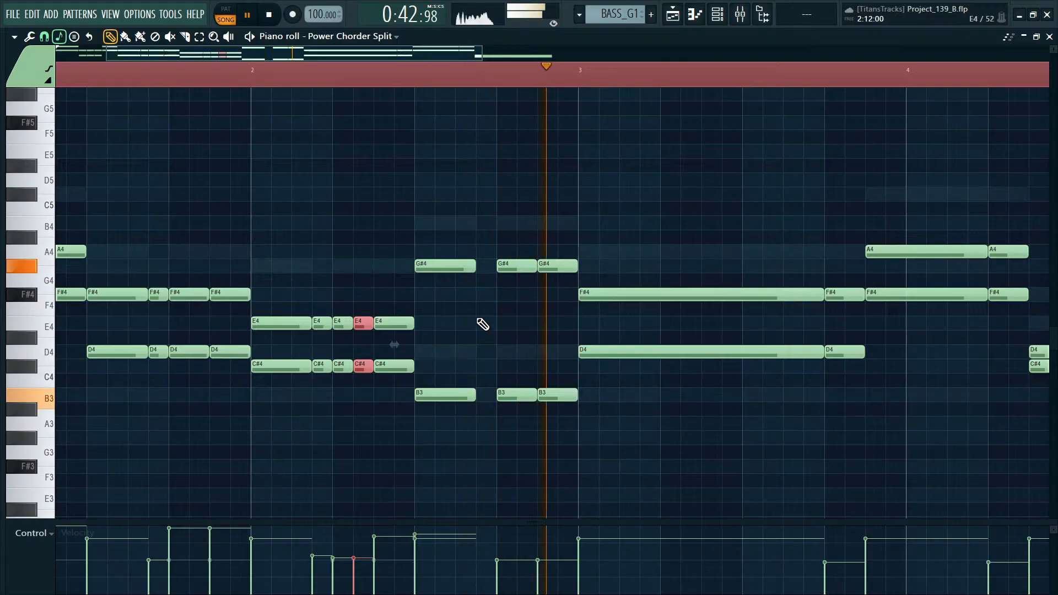
key(space)
Lower the top note of the B3/G#4 chord at step 9 of bar 2 to F#4 and replay the riff.
drag(473, 251, 451, 462)
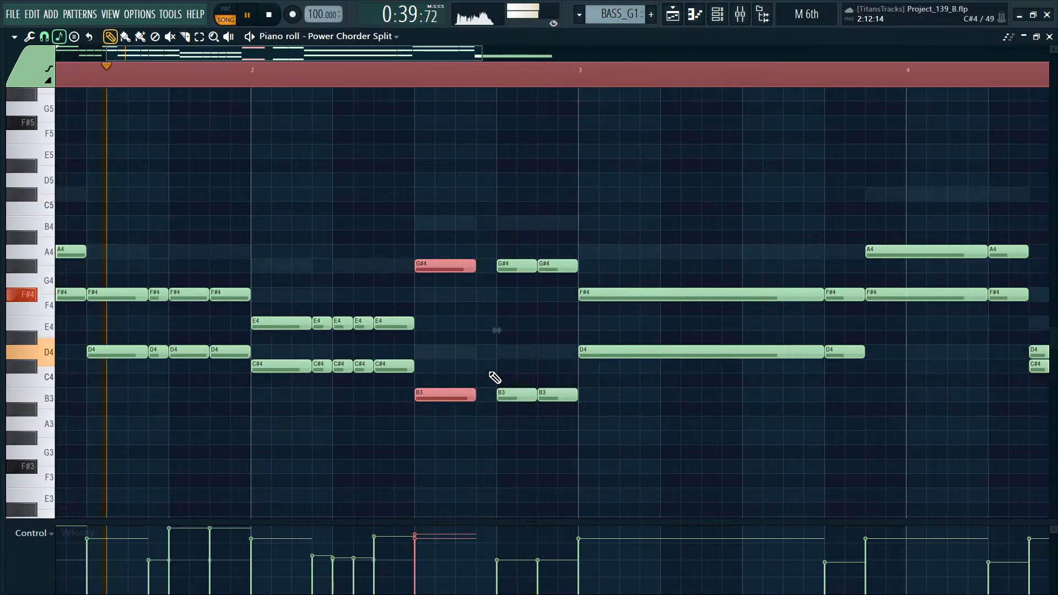
drag(485, 340, 398, 361)
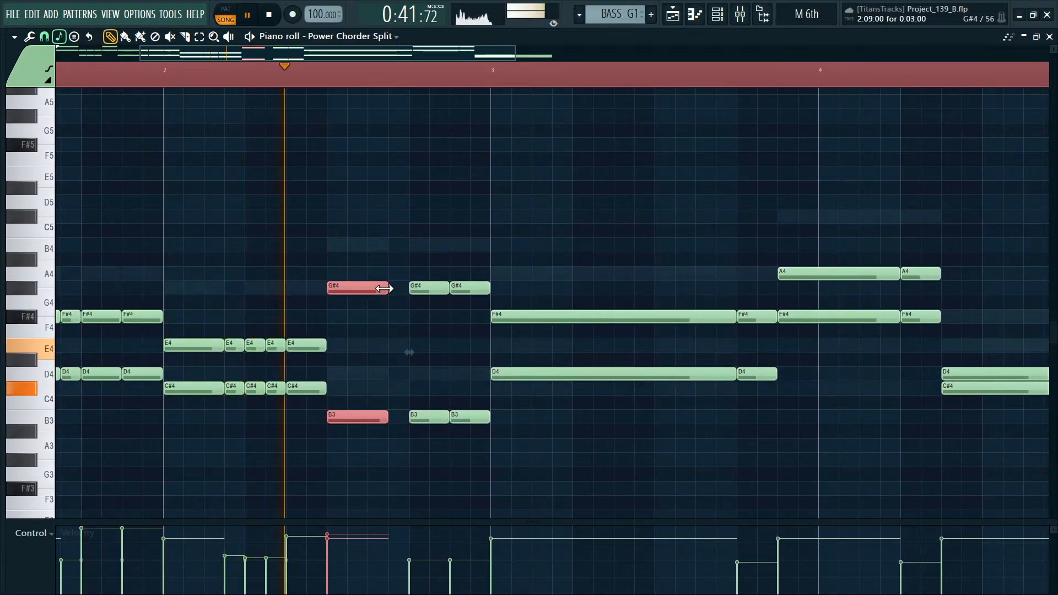
key(space)
ctrl+click(363, 237)
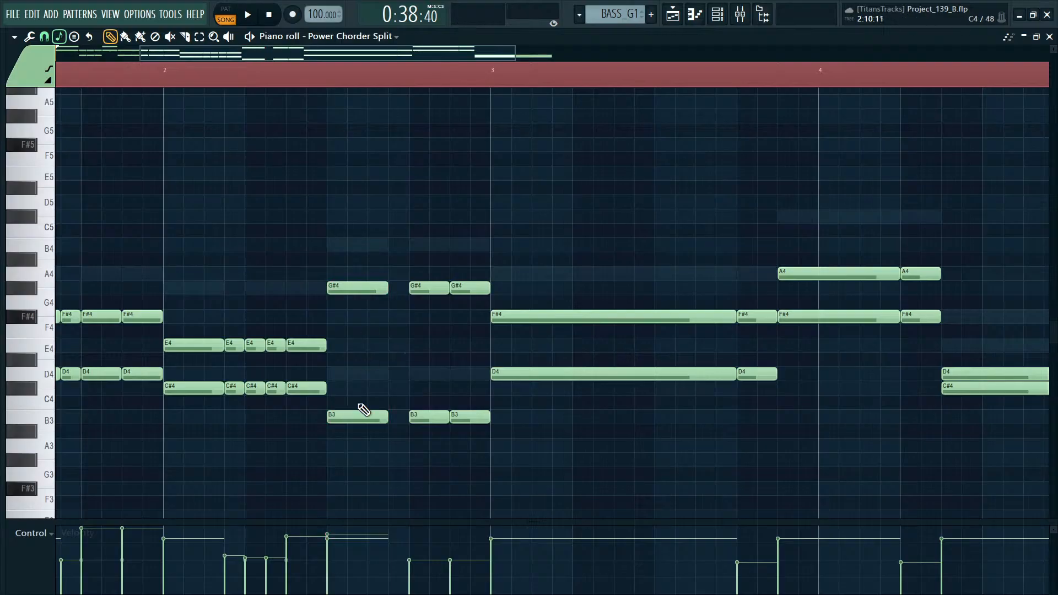
mouse_move(364, 411)
mouse_down()
mouse_move(354, 381)
mouse_move(354, 423)
mouse_up()
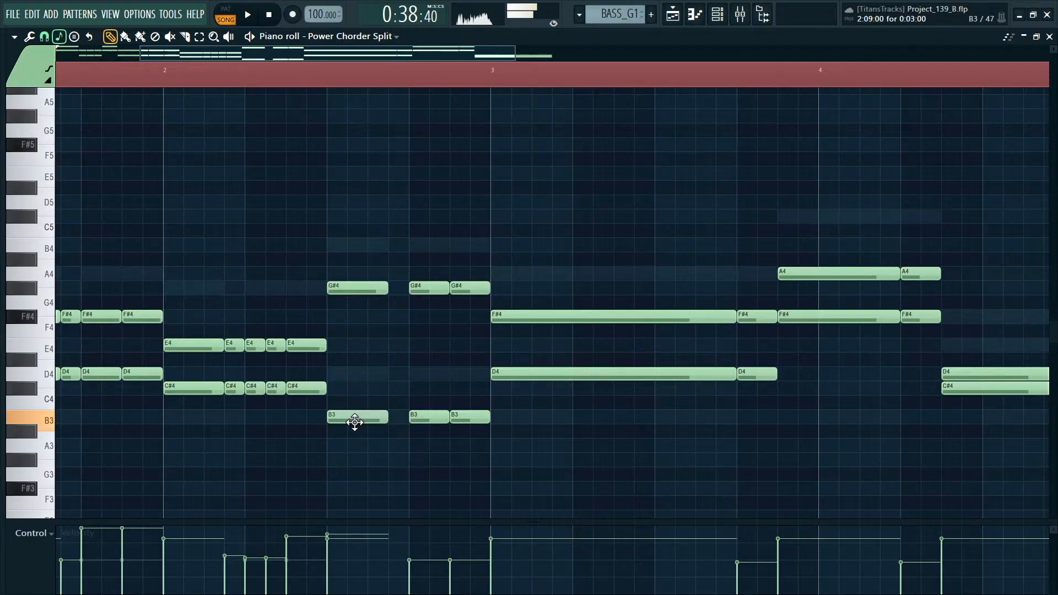
click(351, 314)
drag(350, 289, 349, 317)
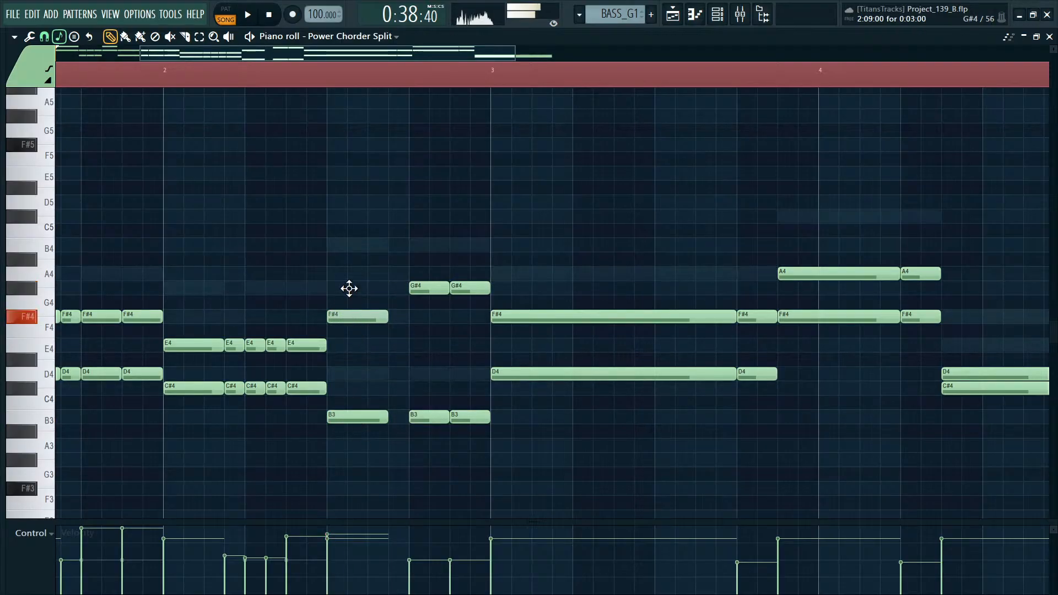
mouse_move(354, 248)
mouse_down()
mouse_move(538, 243)
mouse_move(411, 243)
mouse_up()
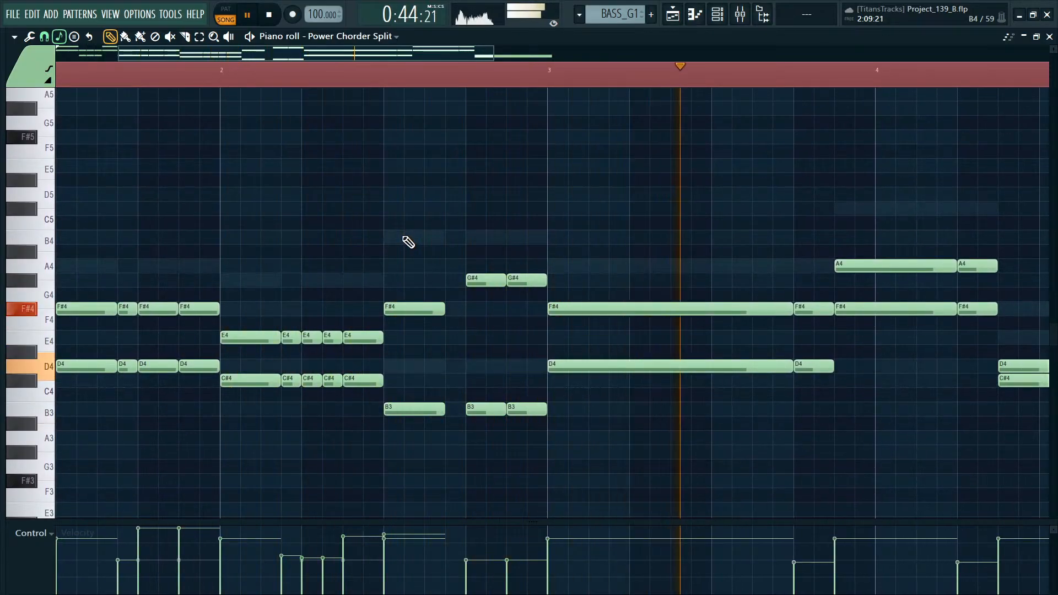
scroll(295, 264, down, 3)
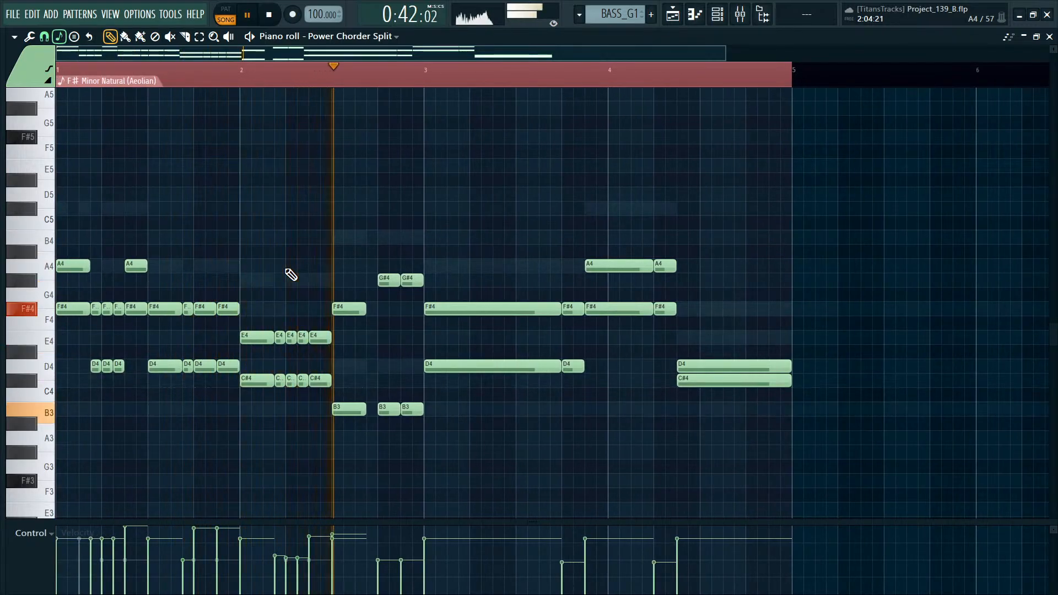
scroll(334, 302, up, 2)
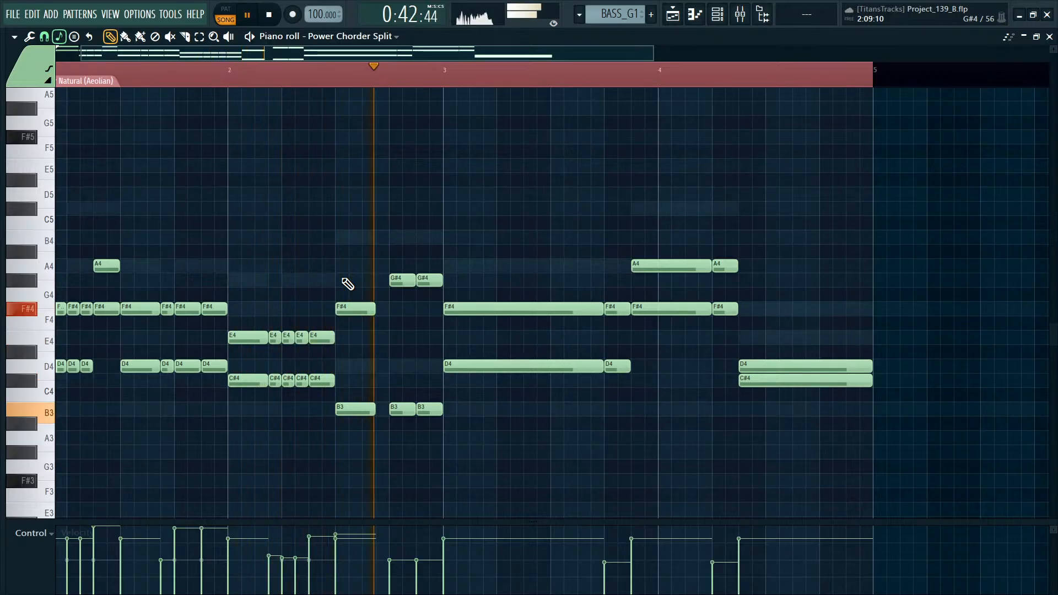
key(space)
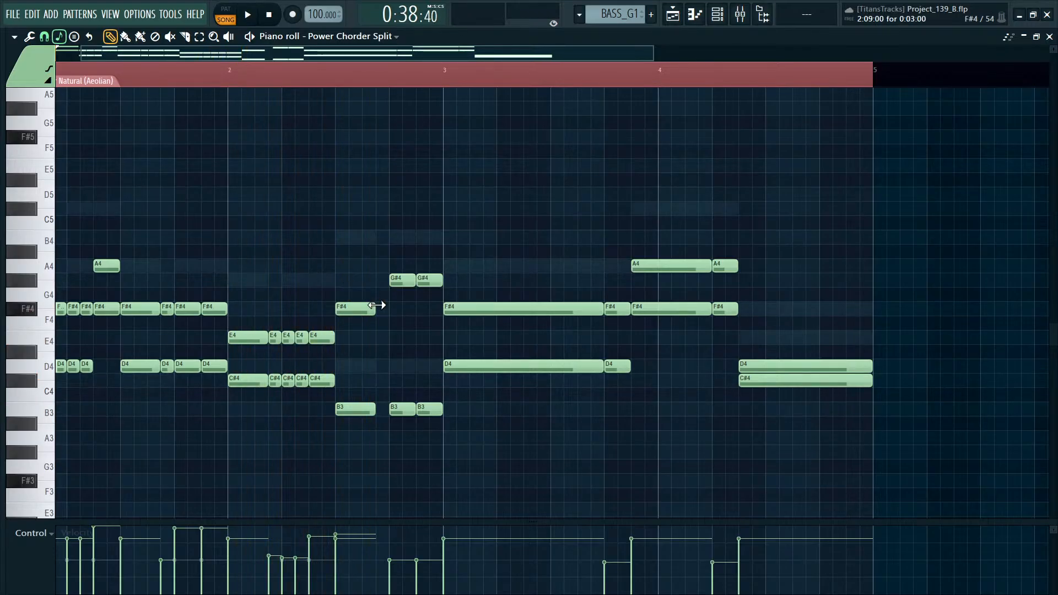
Copy the B3/F#4 chord as a one-step chord at step 12 of bar 2 and delete the two G#4 notes behind it.
drag(369, 282, 353, 481)
key(space)
drag(357, 311, 395, 316)
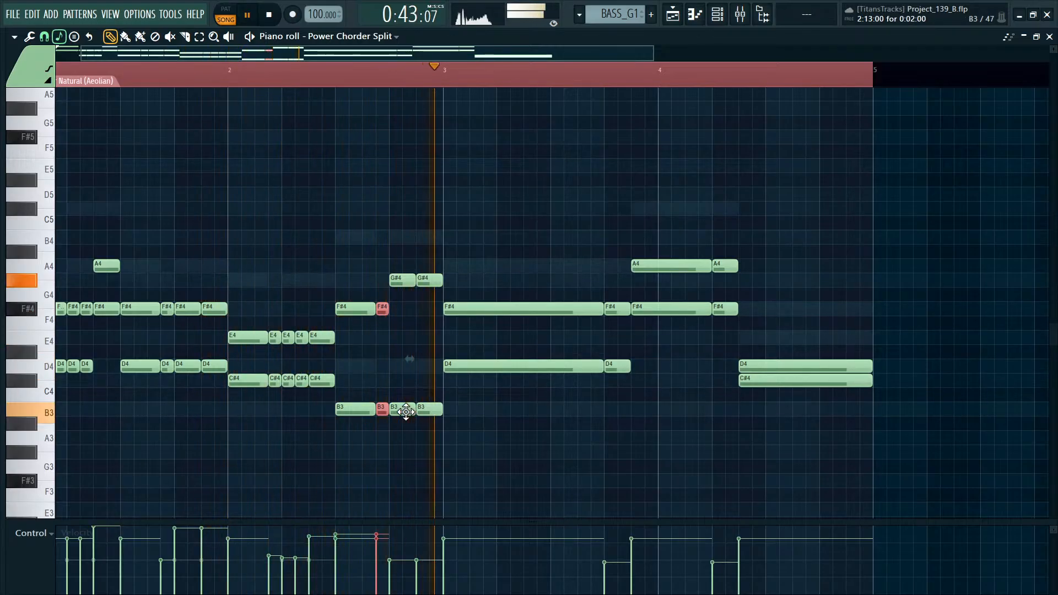
right_click(406, 411)
right_click(430, 280)
right_click(403, 280)
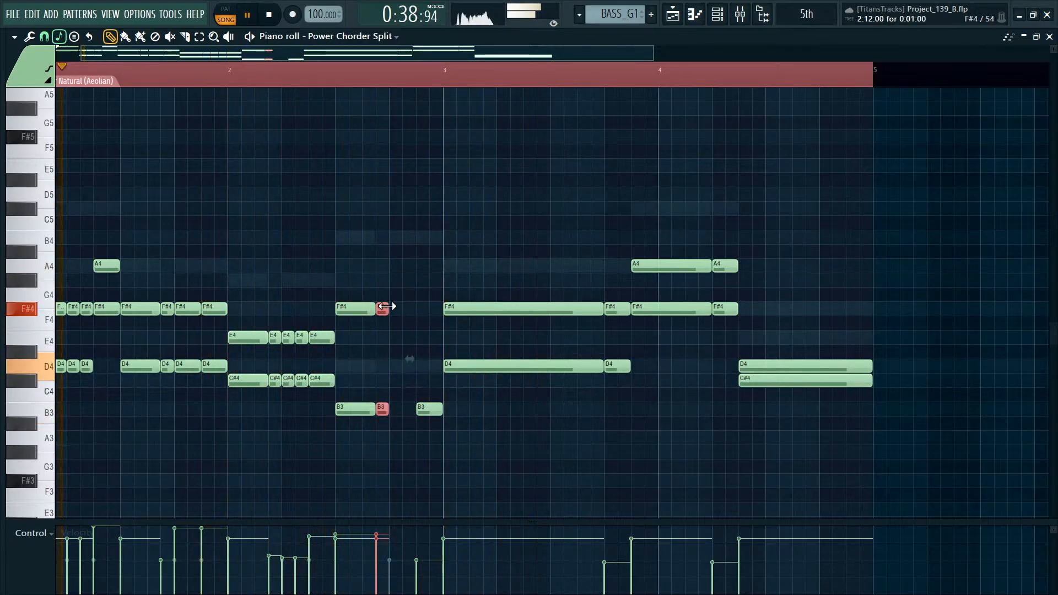
Fill the rest of bar 2 with B3/F#4 chords, three steps long at step 12 and two steps long at step 15.
drag(388, 308, 401, 309)
right_click(430, 410)
drag(413, 425, 422, 311)
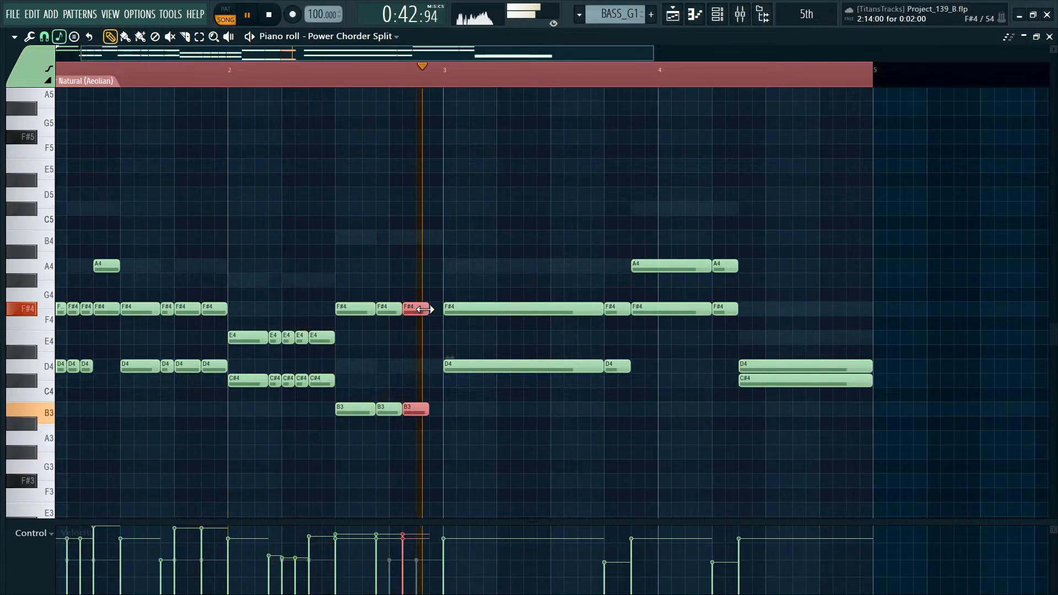
key(space)
drag(414, 308, 415, 408)
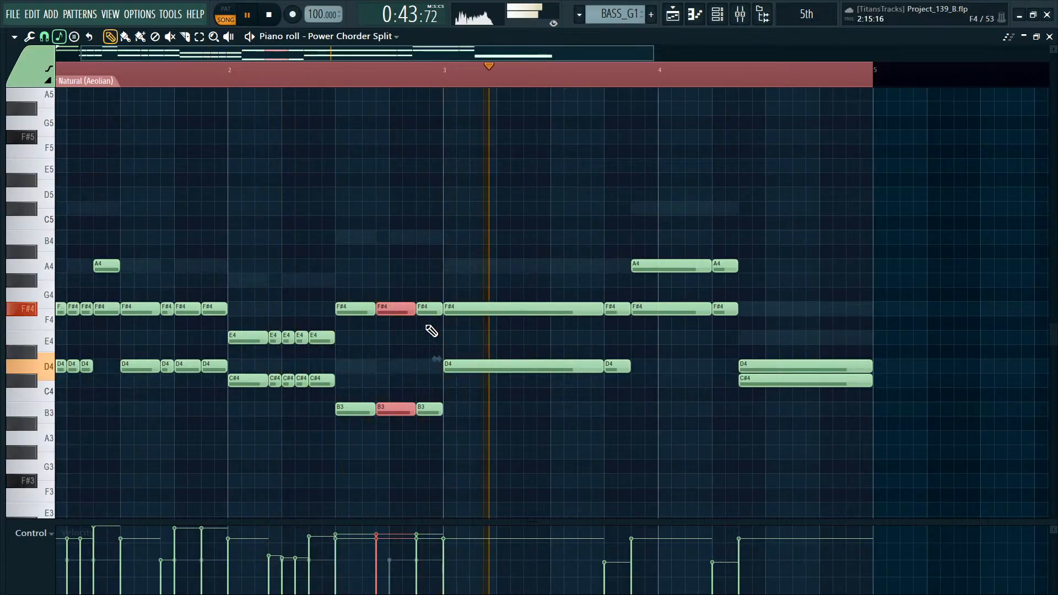
Delete all the old chords in bars 3 and 4 of Power Chorder Split.
ctrl+scroll(482, 283, down, 2)
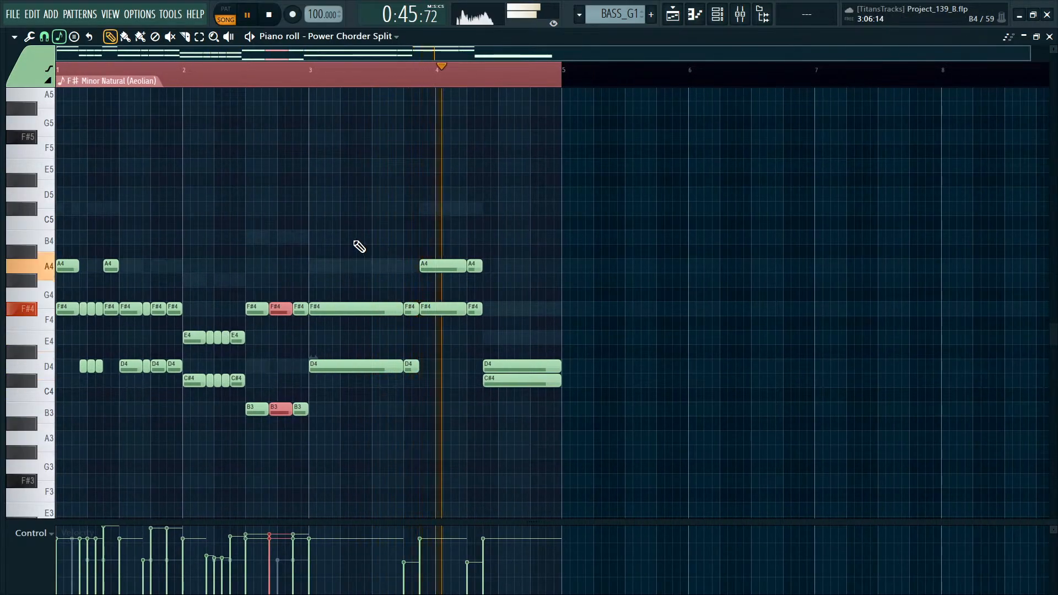
right_click(375, 309)
right_click(381, 367)
right_click(421, 309)
right_click(421, 267)
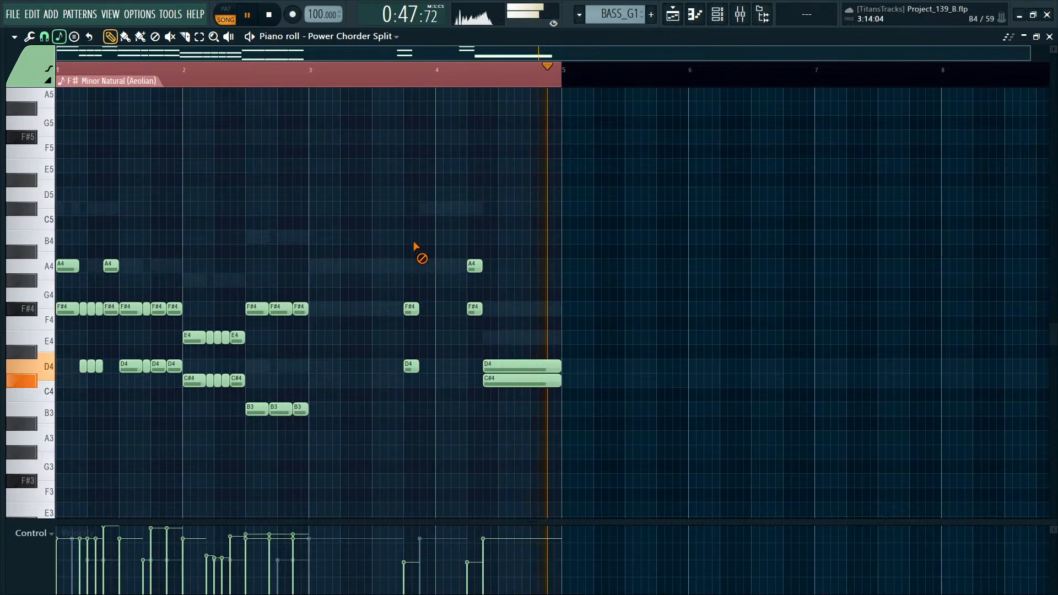
right_click(411, 308)
right_click(411, 367)
right_click(476, 308)
right_click(475, 266)
right_click(496, 367)
scroll(588, 341, down, 5)
right_click(524, 246)
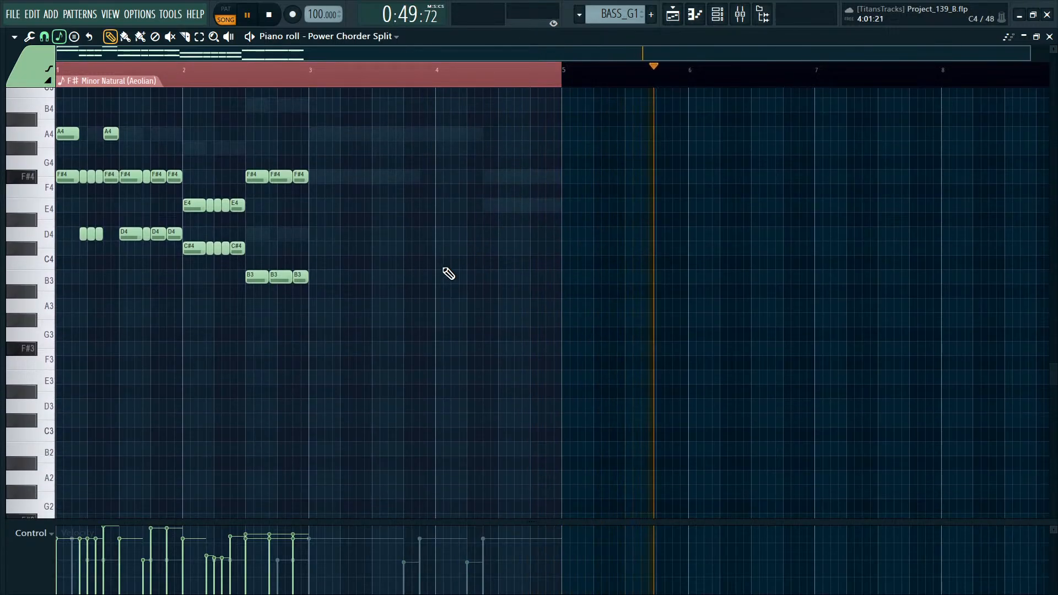
Duplicate the two-bar riff from bars 1 and 2 into bars 3 and 4.
scroll(511, 302, up, 5)
key(space)
drag(505, 218, 48, 521)
drag(133, 330, 387, 331)
Replace all notes in Metal Chords 1 with a copy of the four-bar Power Chorder Split riff and play it.
key(ctrl+a)
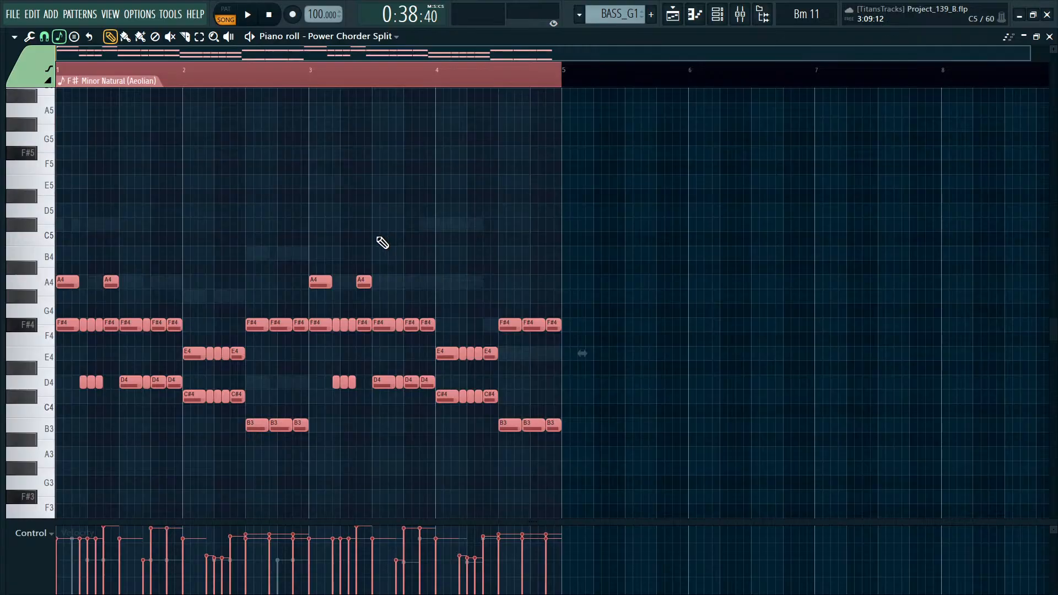
click(369, 59)
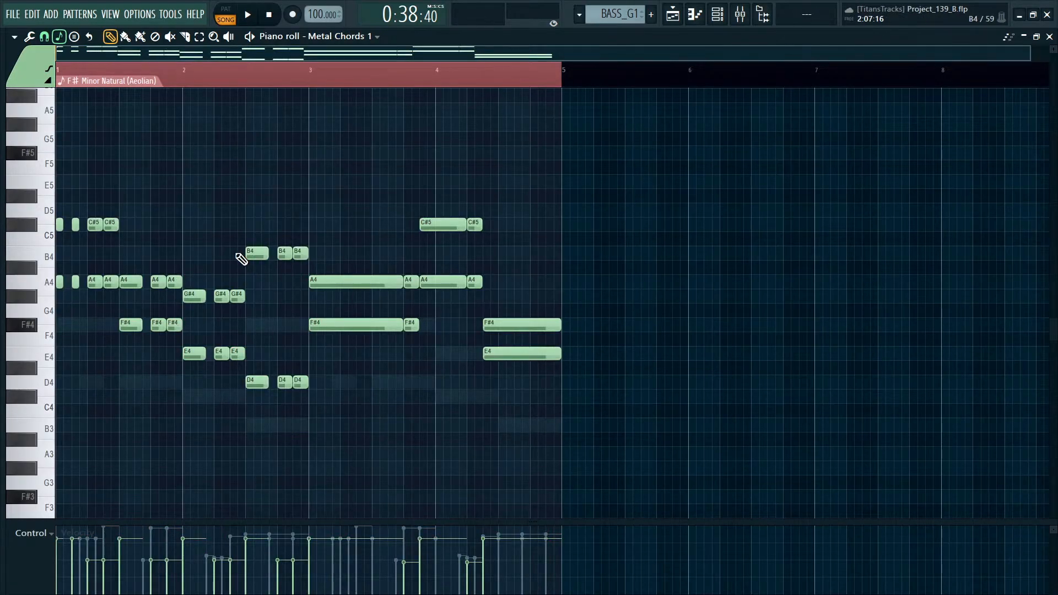
key(ctrl+a)
key(Delete)
key(ctrl+v)
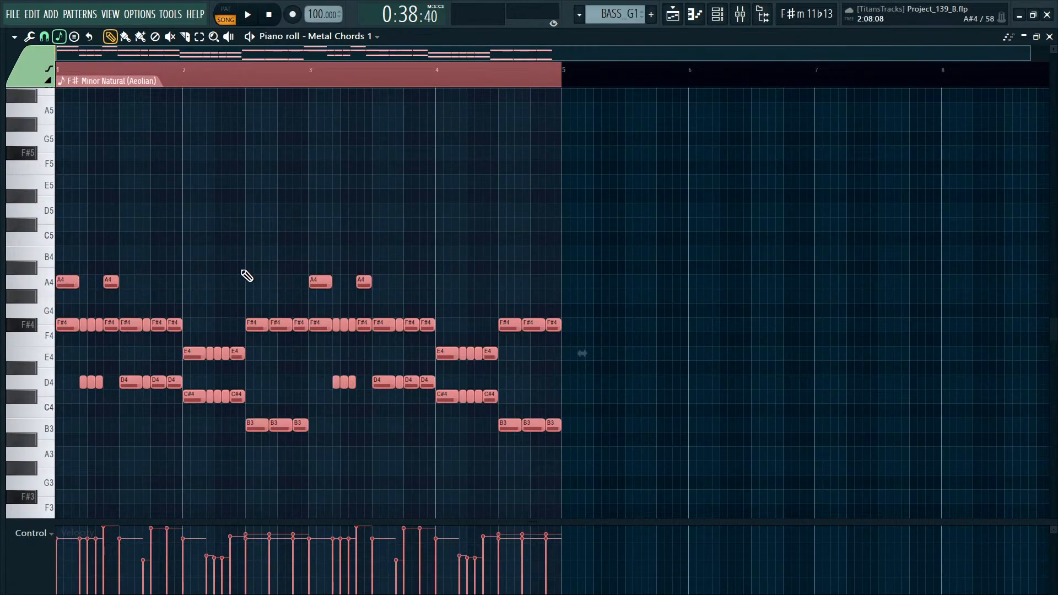
key(F6)
click(208, 112)
ctrl+click(104, 187)
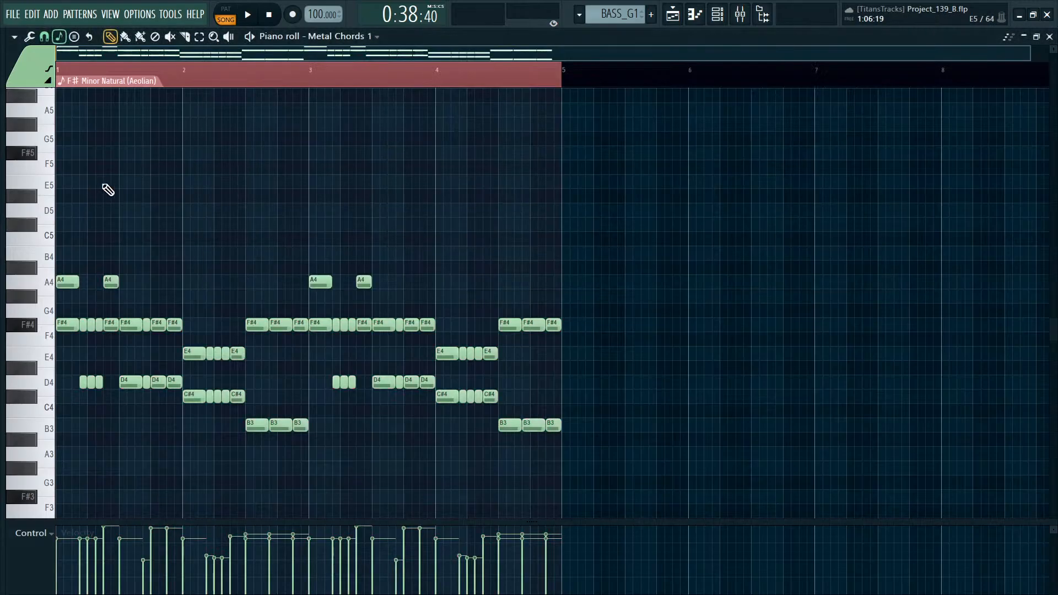
key(space)
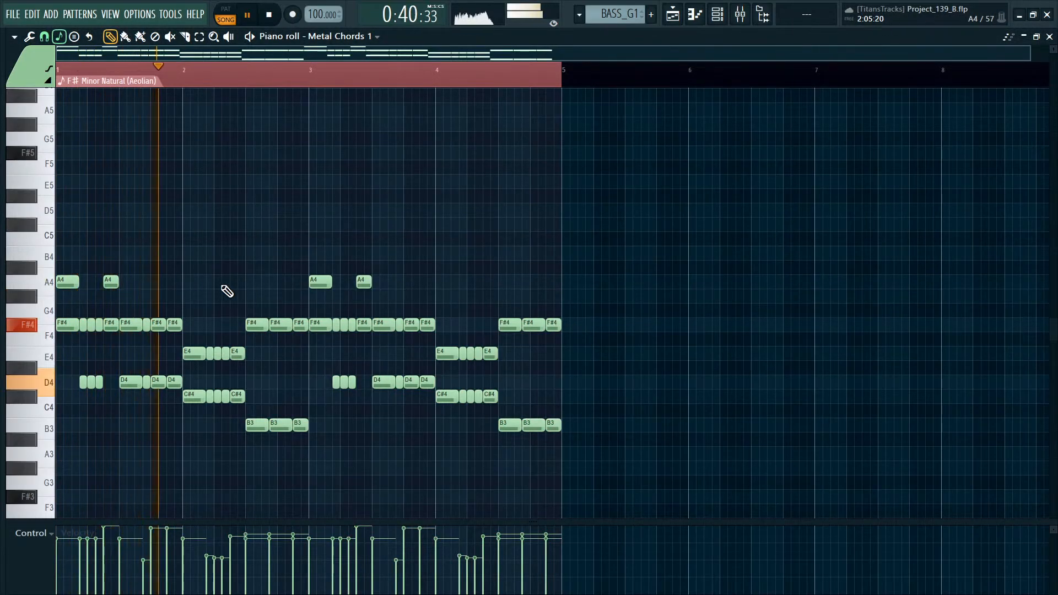
Try the whole Metal Chords 1 riff three semitones higher during playback, and return it to its original pitch.
key(ctrl+a)
drag(66, 325, 64, 280)
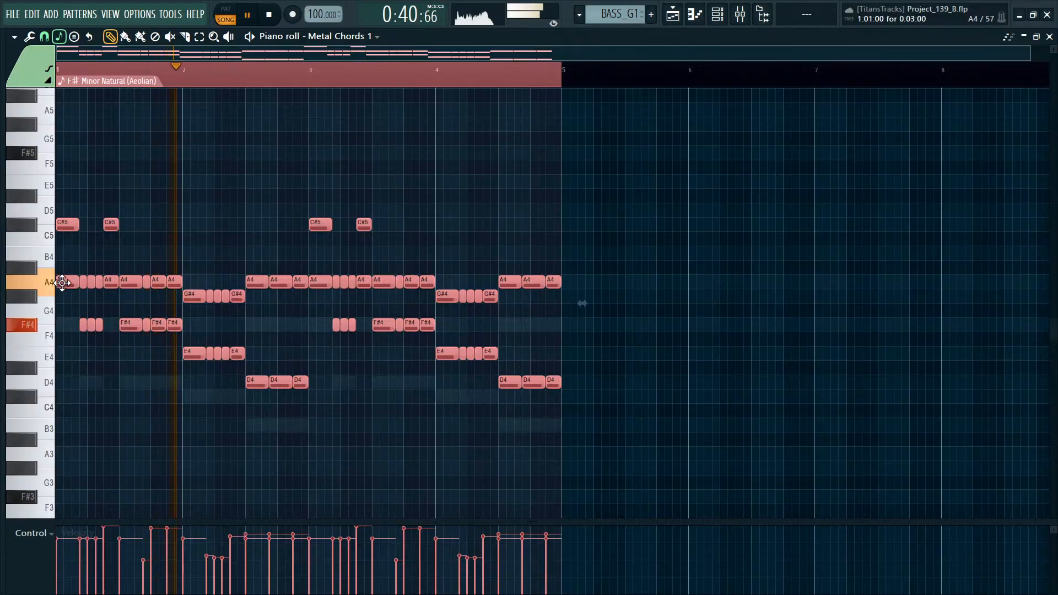
drag(62, 283, 64, 324)
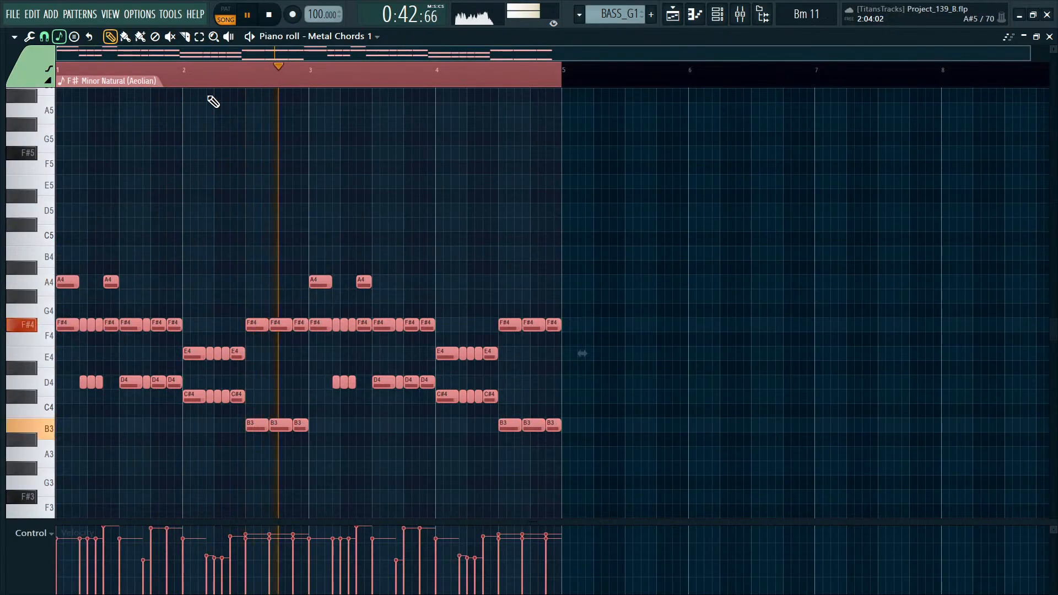
key(space)
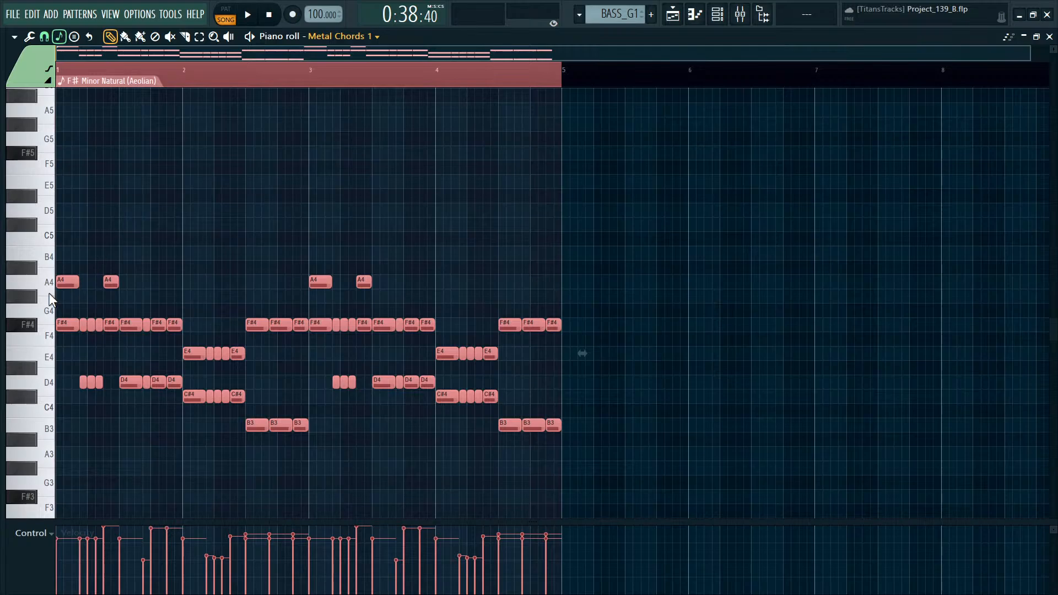
Try the whole Power Chorder Split riff three semitones higher during playback, and return it to its original pitch.
click(285, 93)
key(ctrl+a)
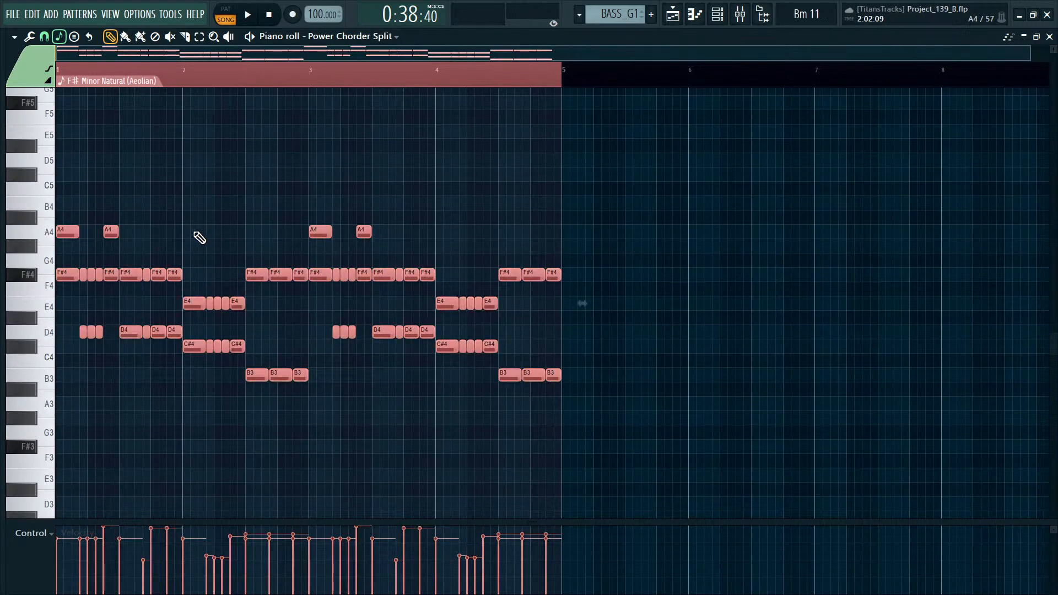
key(space)
drag(72, 274, 64, 237)
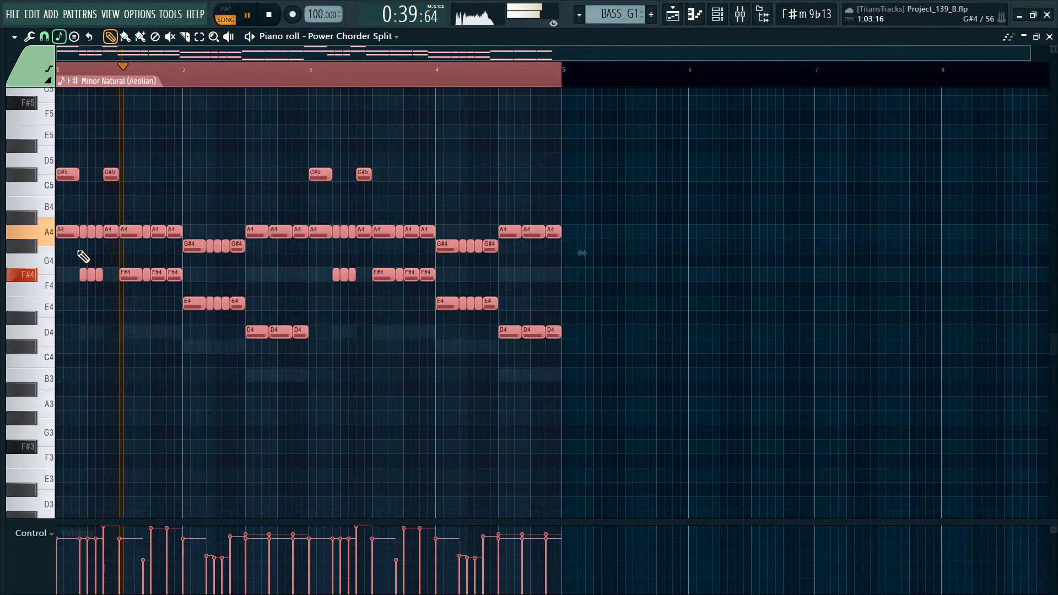
key(space)
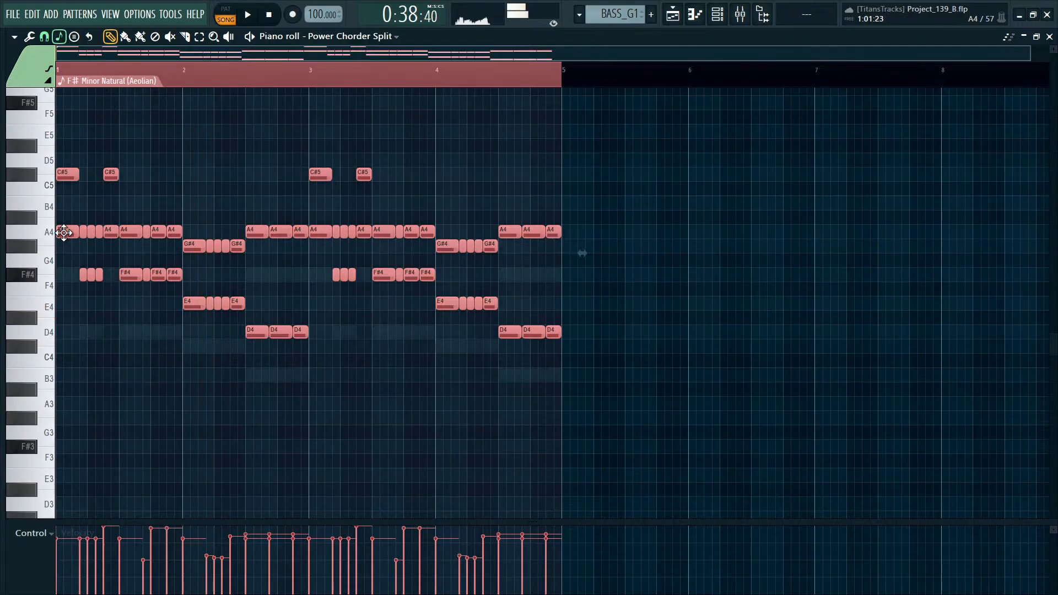
drag(64, 237, 64, 293)
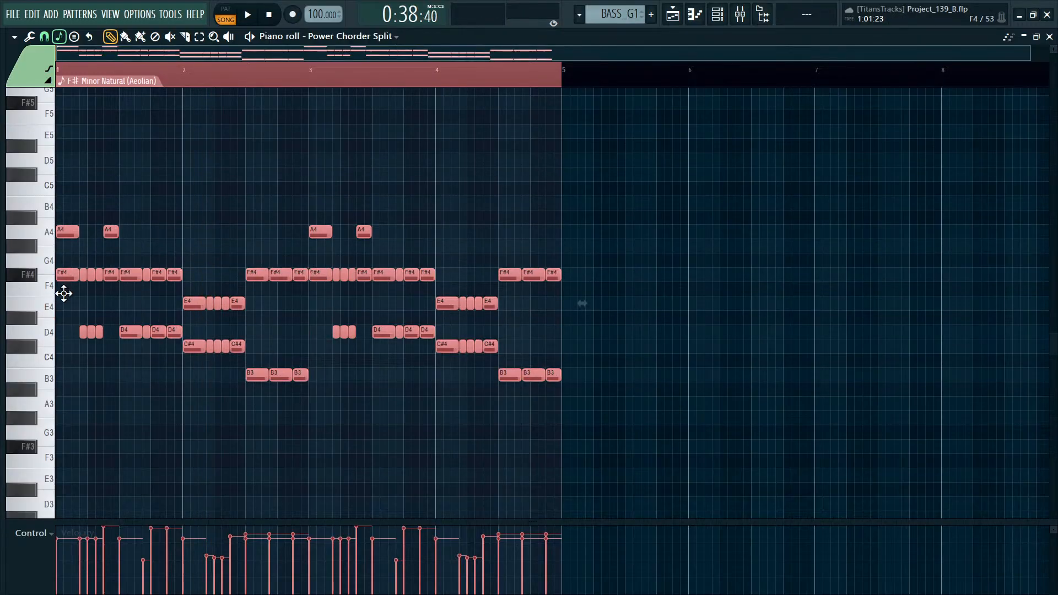
Transpose all notes in Metal Chords 1 up three semitones so the riff starts on A4/C#5.
click(347, 58)
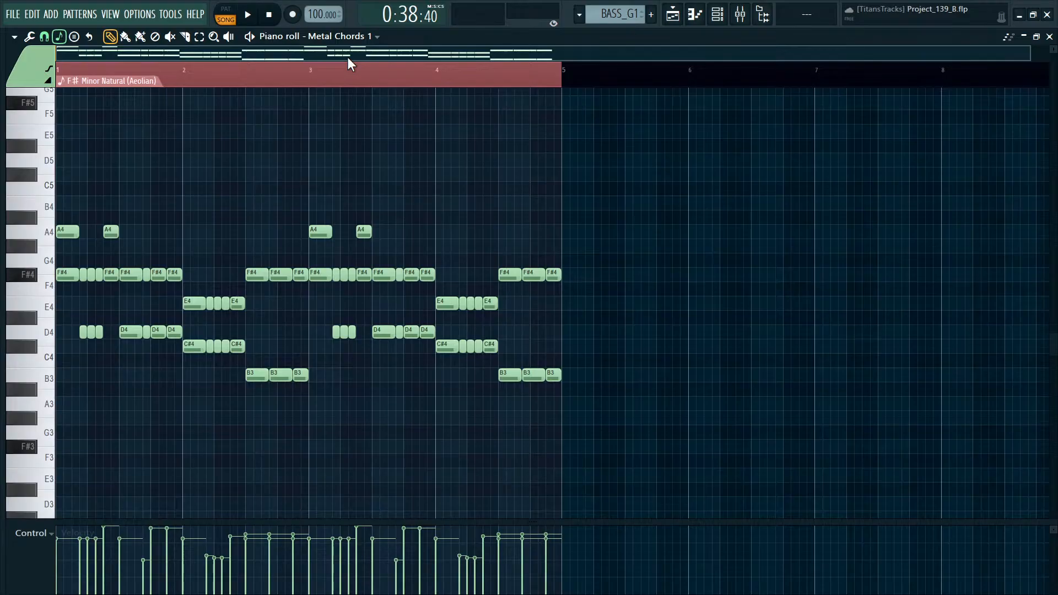
key(ctrl+a)
drag(60, 265, 59, 229)
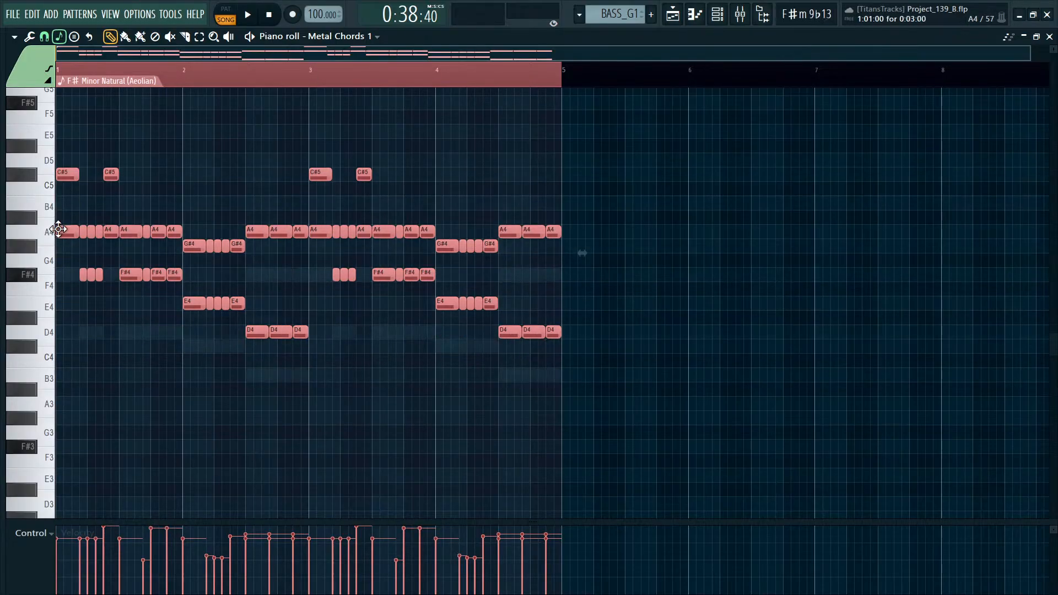
Close the piano roll and show the Playlist to play the BASS_G1 clip with the drums from bar 17.
key(F7)
key(F6)
key(F6)
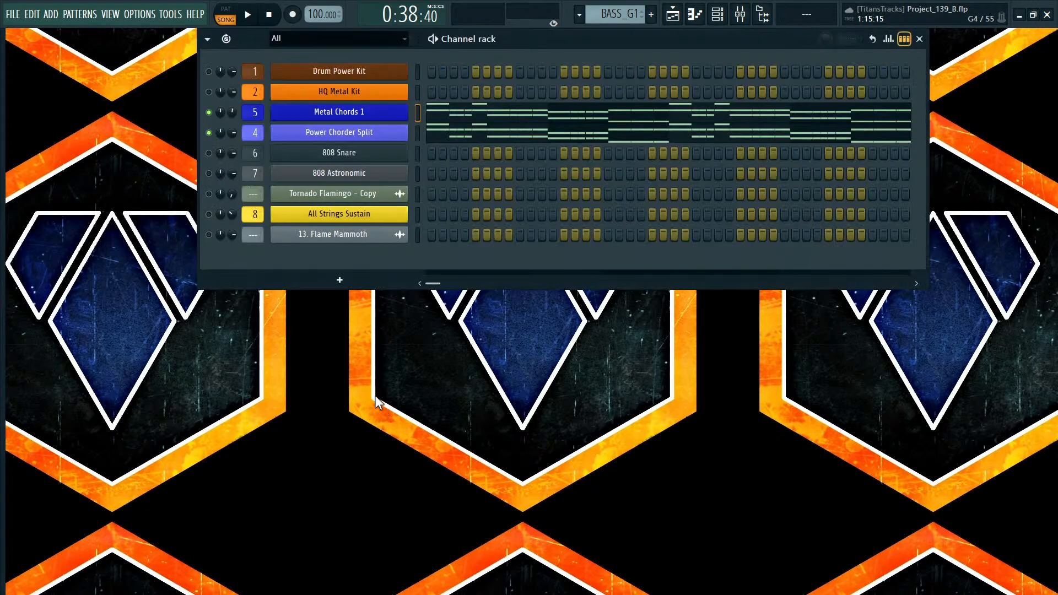
key(F5)
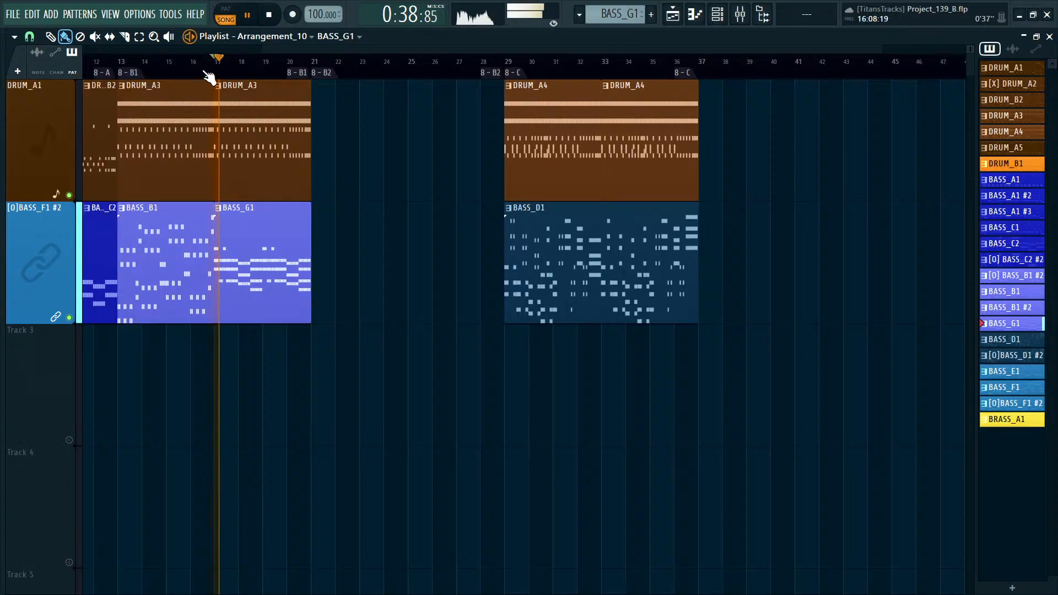
Re-enable the Drum Power Kit channel and play the arrangement from bar 15 through the BASS_G1 section.
click(176, 61)
key(F6)
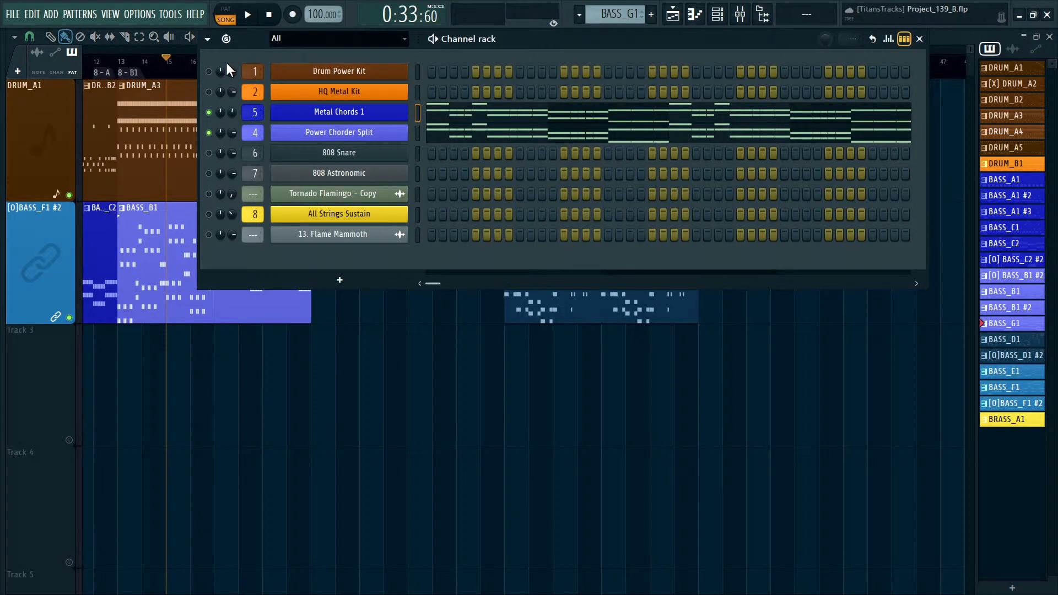
click(210, 72)
key(F6)
key(space)
scroll(278, 141, up, 2)
drag(276, 140, 587, 351)
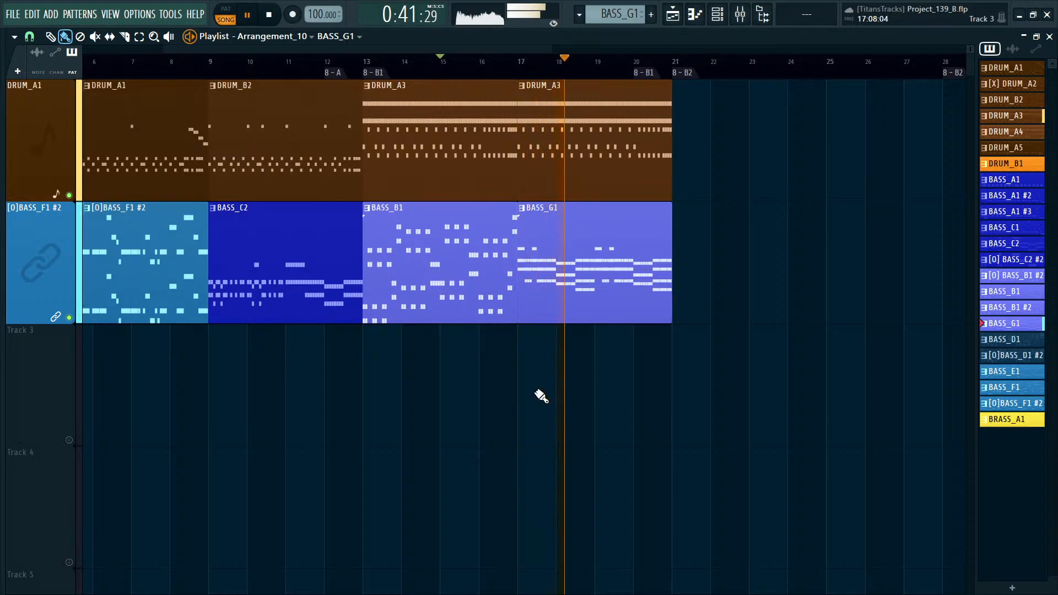
Try moving the DRUM_A4 and BASS_D1 clips from bar 29 to bar 21, directly after BASS_G1, and undo it.
scroll(541, 396, down, 3)
drag(913, 372, 779, 184)
drag(712, 116, 791, 265)
ctrl+click(697, 136)
drag(768, 171, 593, 166)
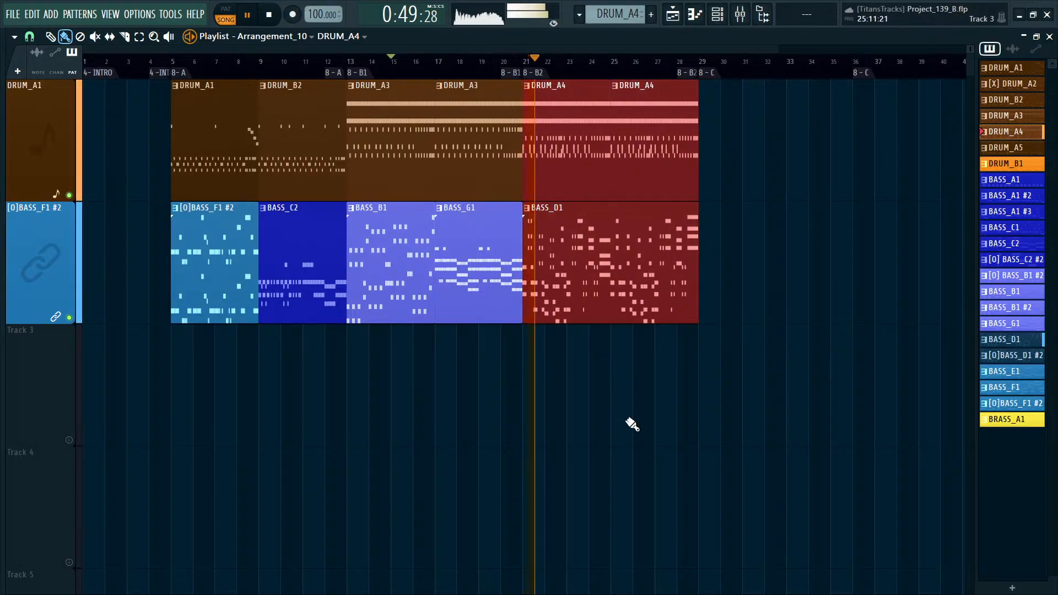
key(ctrl+z)
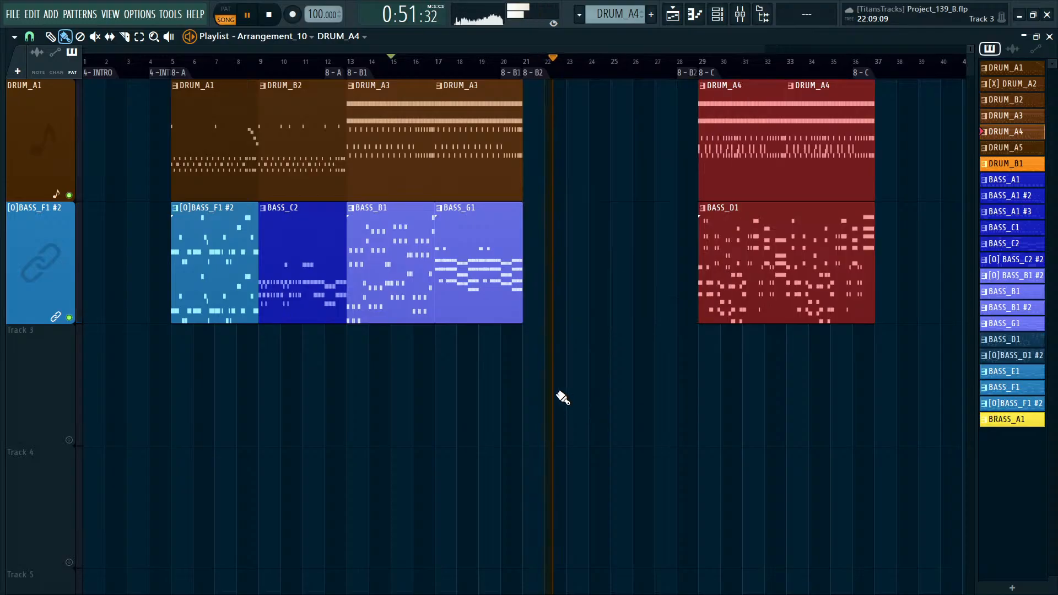
Play the arrangement from bar 13 and raise the Master track's volume in the mixer.
key(space)
ctrl+click(533, 376)
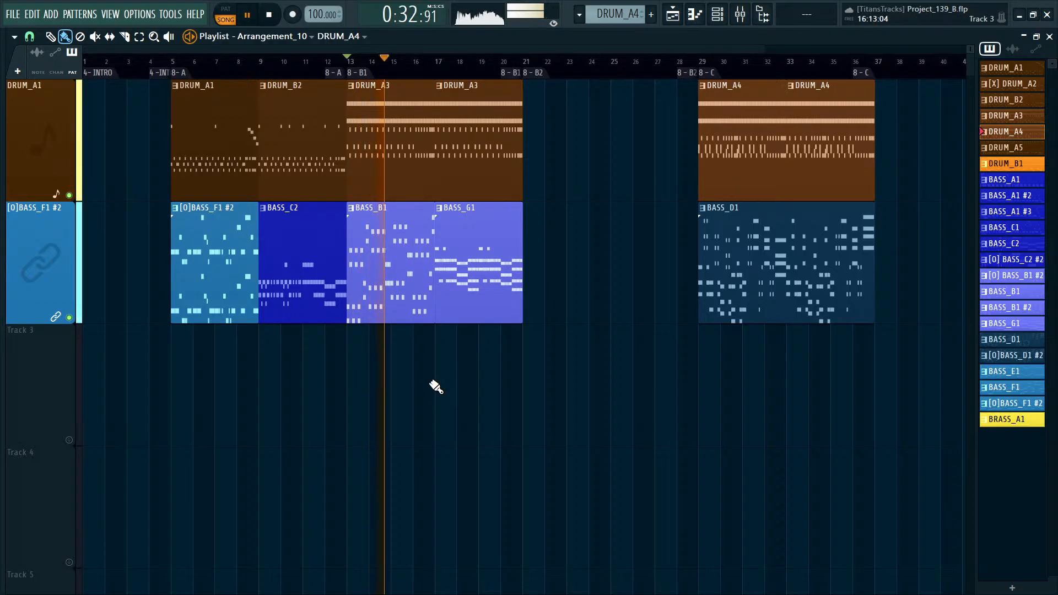
key(F9)
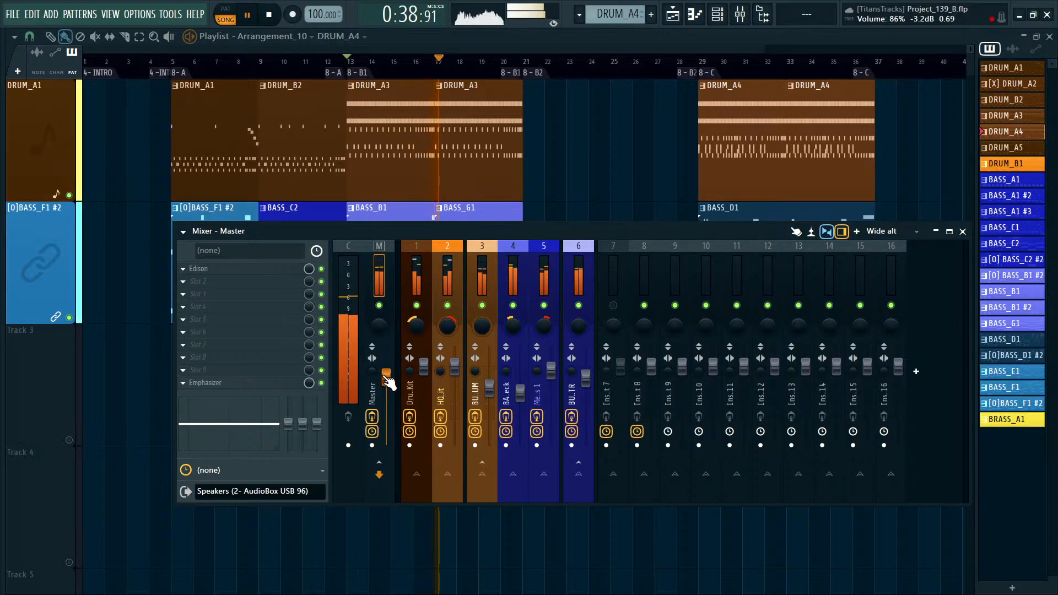
drag(389, 381, 389, 379)
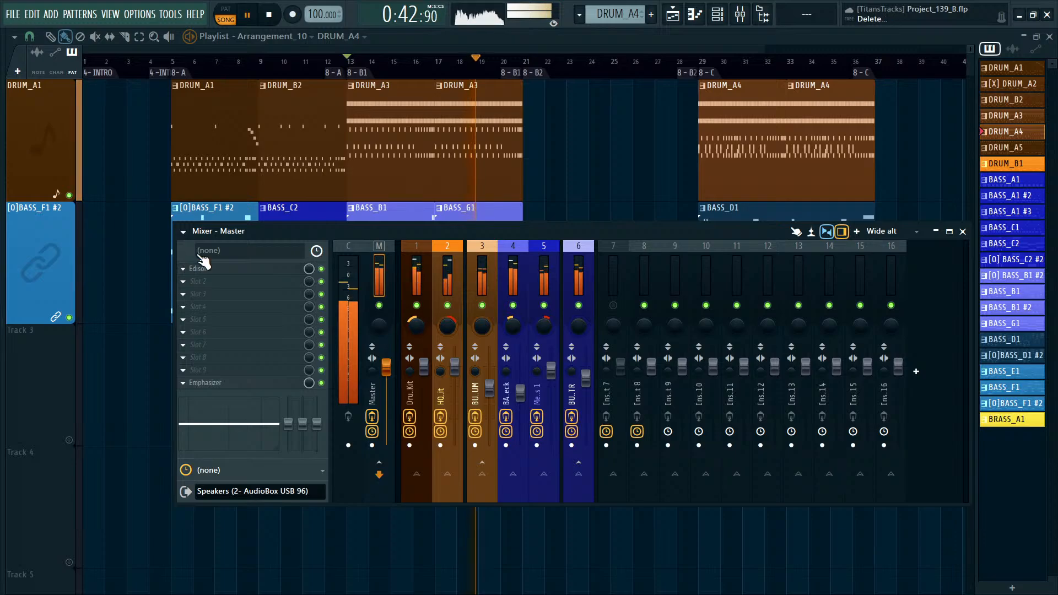
key(F9)
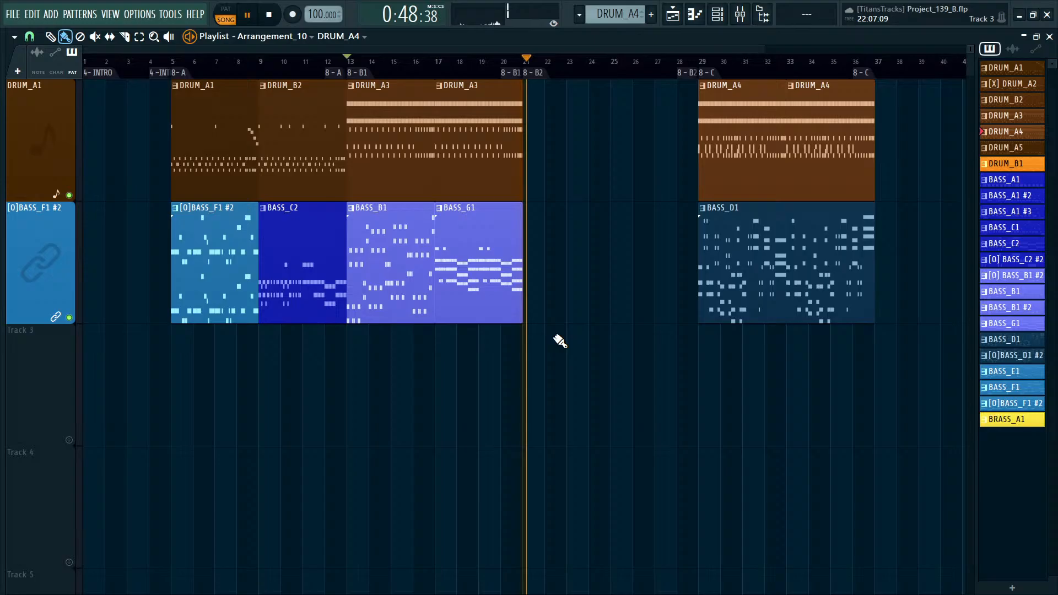
key(space)
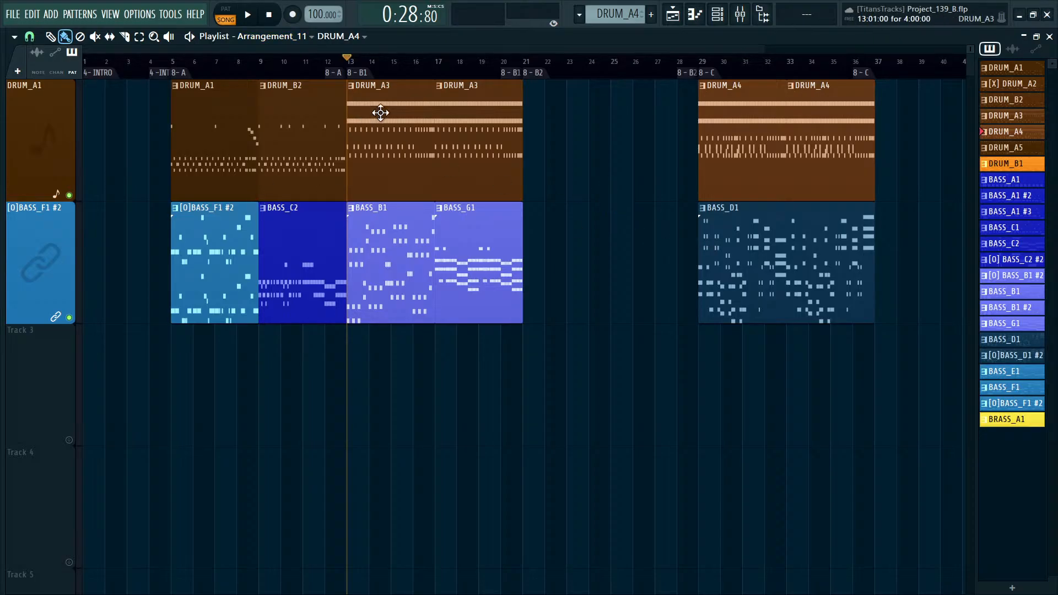
Try the DRUM_A3 and BASS_G1 clips at bar 1 during playback, and undo the move.
ctrl+drag(520, 354, 91, 112)
click(125, 68)
key(space)
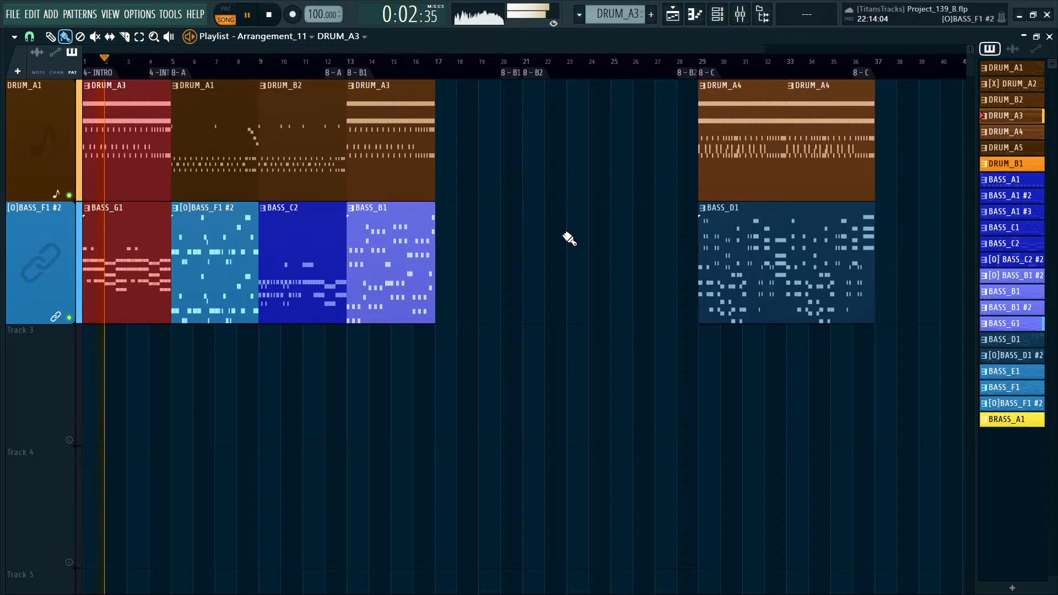
right_click(584, 230)
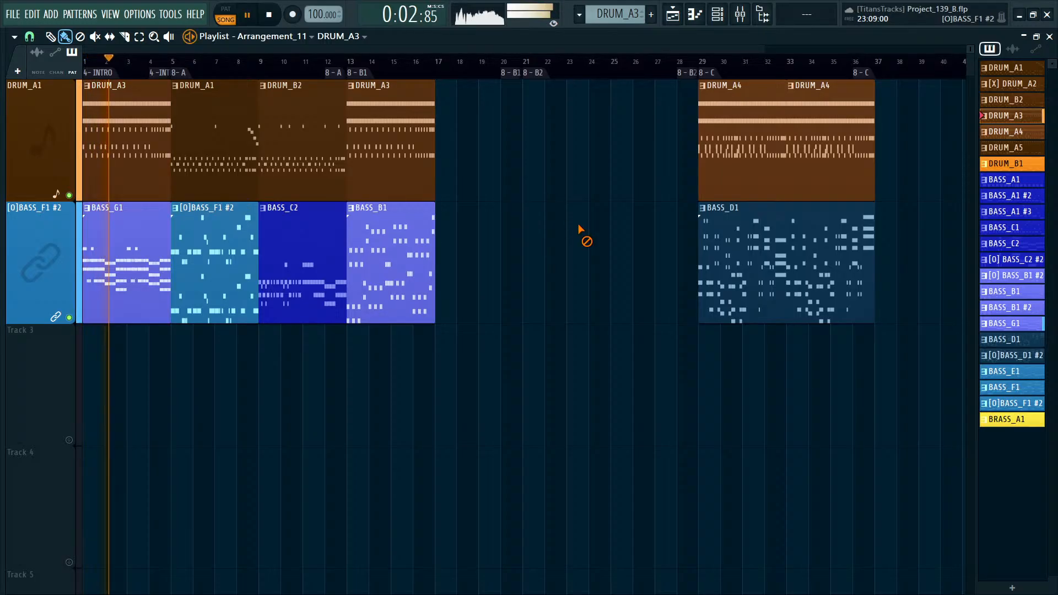
click(175, 60)
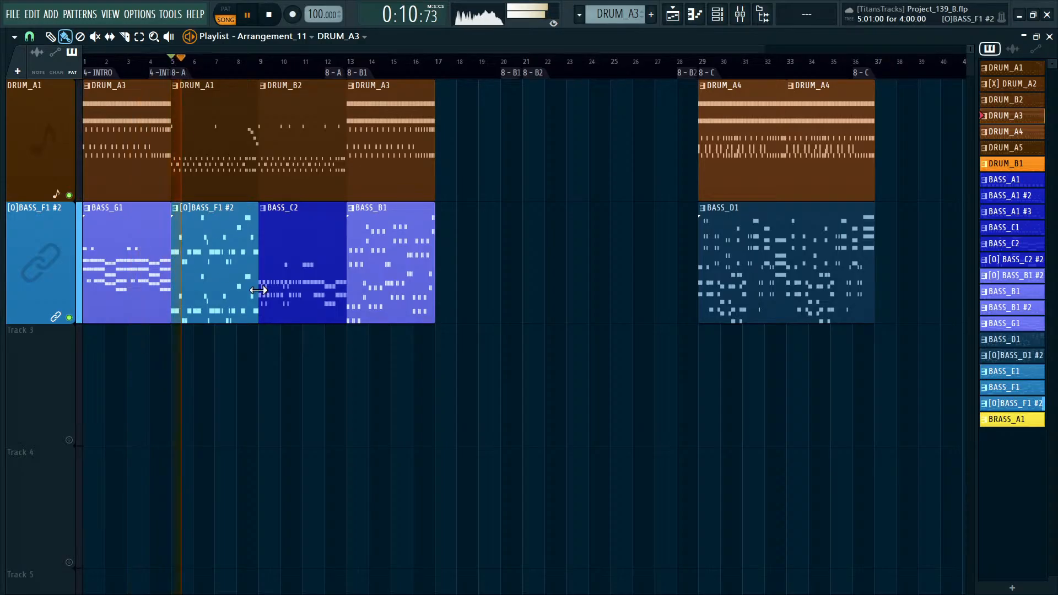
key(ctrl+z)
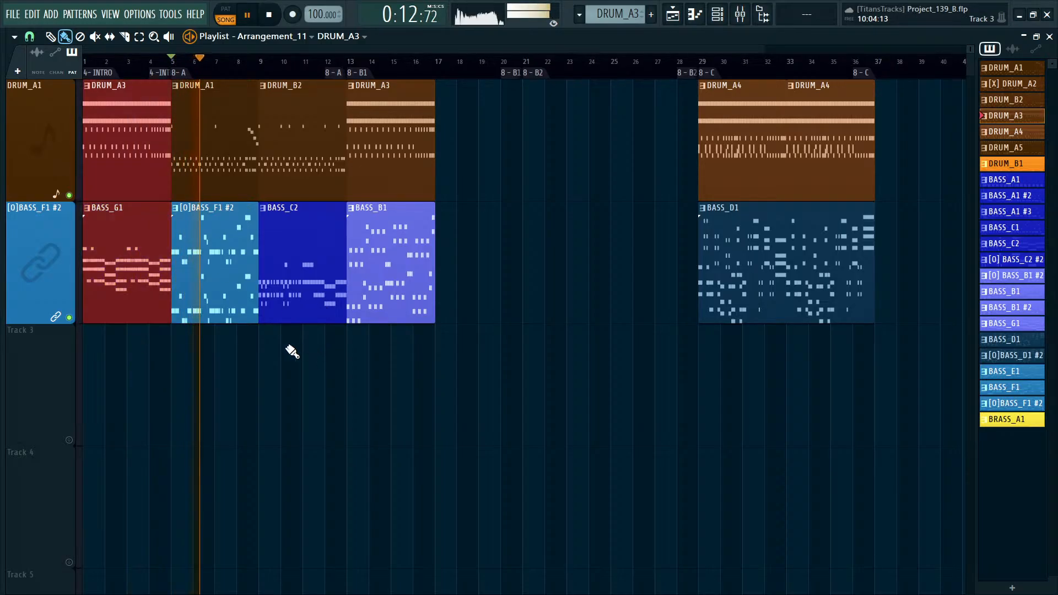
key(ctrl+z)
key(space)
Move the DRUM_A1 and BASS_F1 #2 clips to bar 1, and the DRUM_A3 and BASS_G1 clips from bar 17 to bar 5.
drag(231, 338, 106, 143)
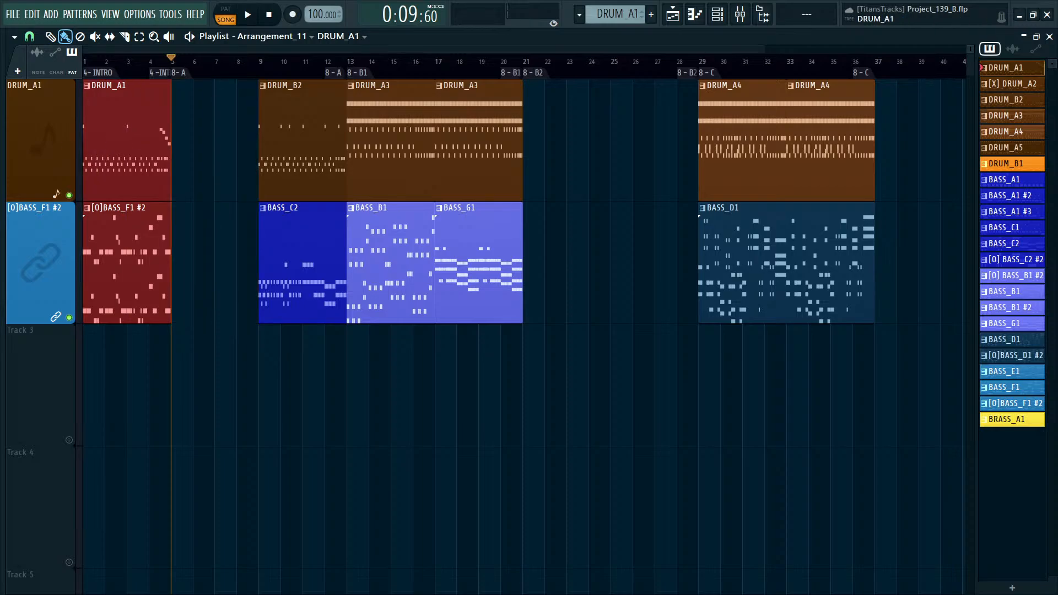
key(ctrl+d)
drag(531, 343, 474, 185)
drag(474, 182, 213, 171)
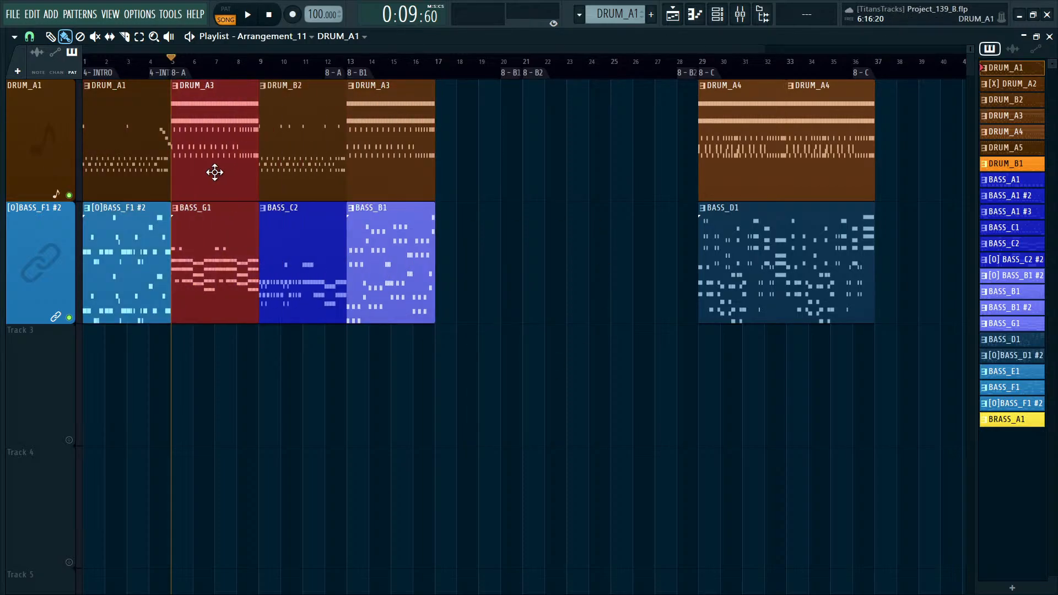
Move the two DRUM_A4 clips and BASS_D1 from bar 29 to bar 17, directly after BASS_B1.
key(space)
key(ctrl+d)
drag(893, 444, 725, 80)
drag(739, 121, 498, 123)
click(474, 123)
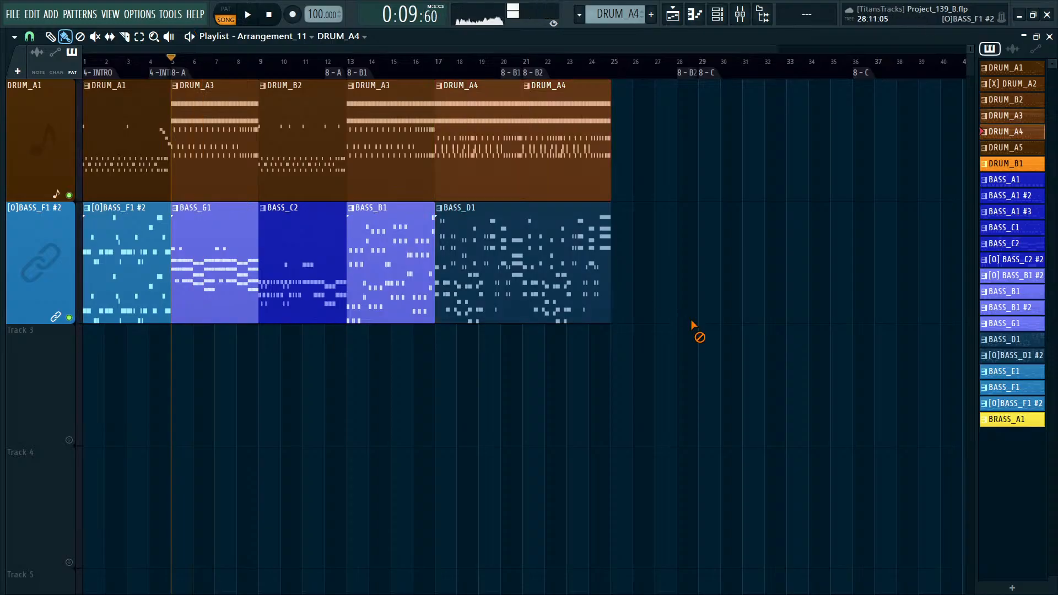
Play the reordered clips from bar 22, and loop the range from bar 5 to bar 25.
click(548, 59)
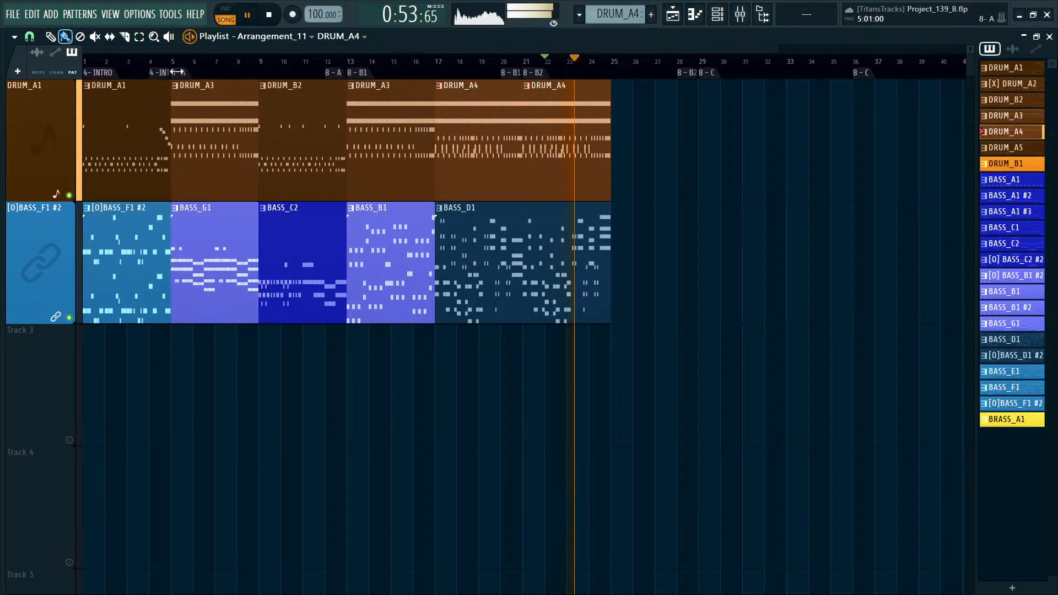
drag(175, 71, 609, 71)
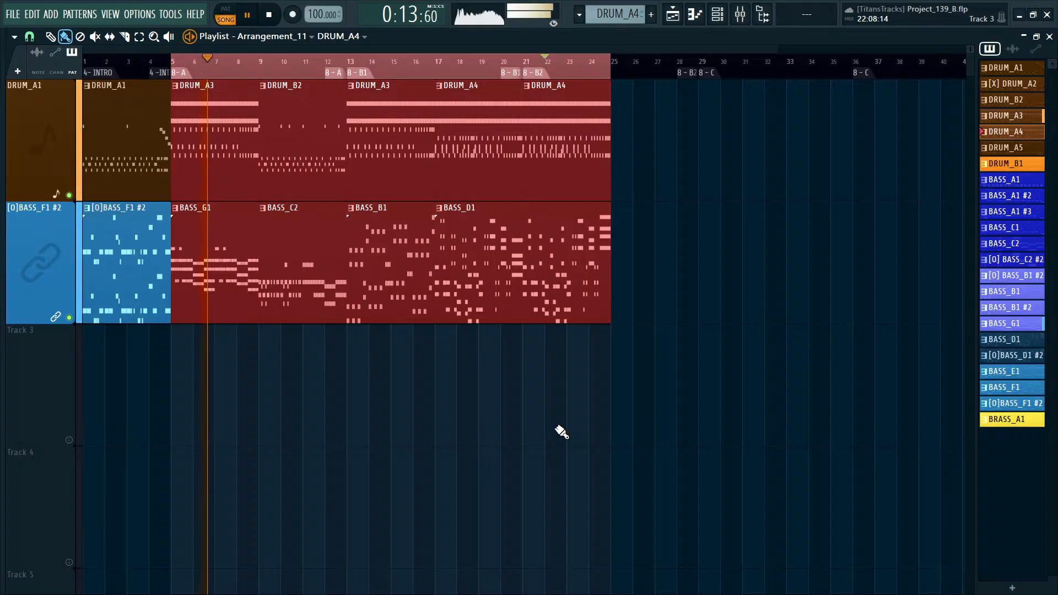
ctrl+click(527, 412)
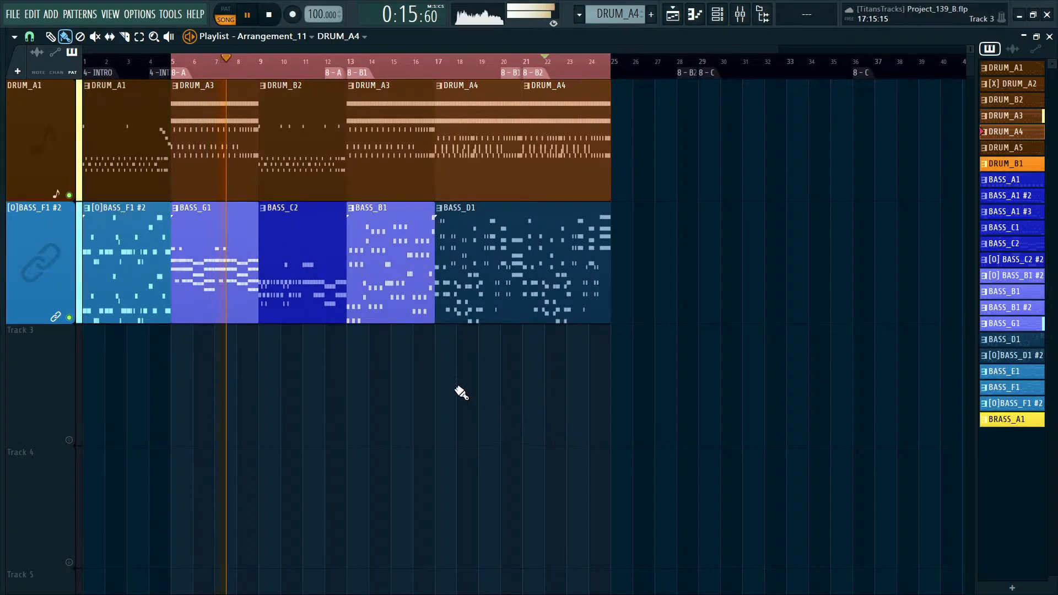
Stop playback and undo the clip moves, returning DRUM_A1 and BASS_F1 #2 to bar 5 and BASS_G1 to bar 17.
key(space)
key(ctrl+z)
key(ctrl+z)
key(ctrl+z)
key(ctrl+z)
key(ctrl+z)
key(ctrl+z)
key(ctrl+z)
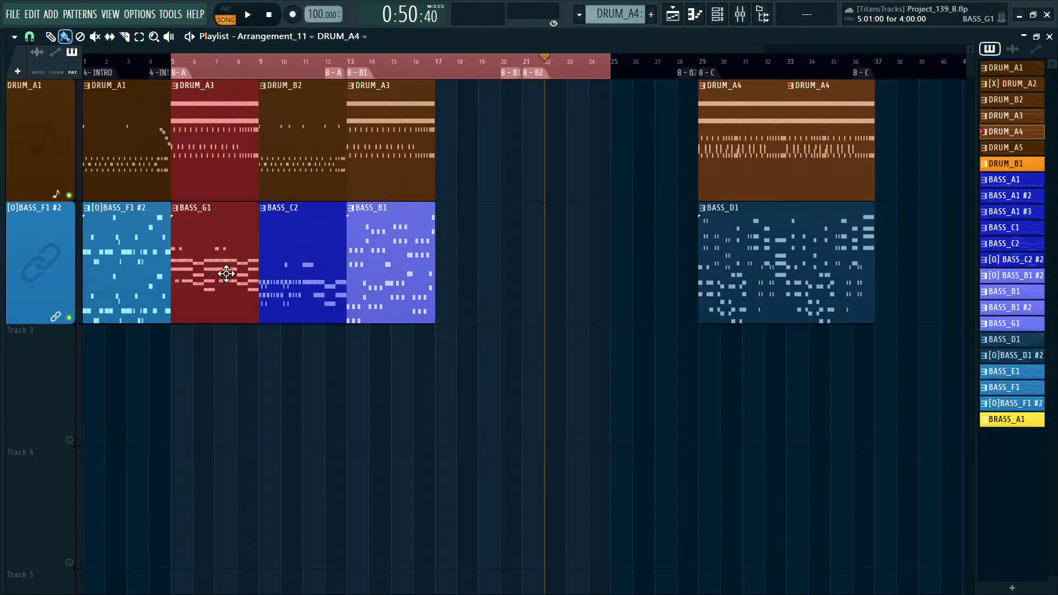
right_click(597, 432)
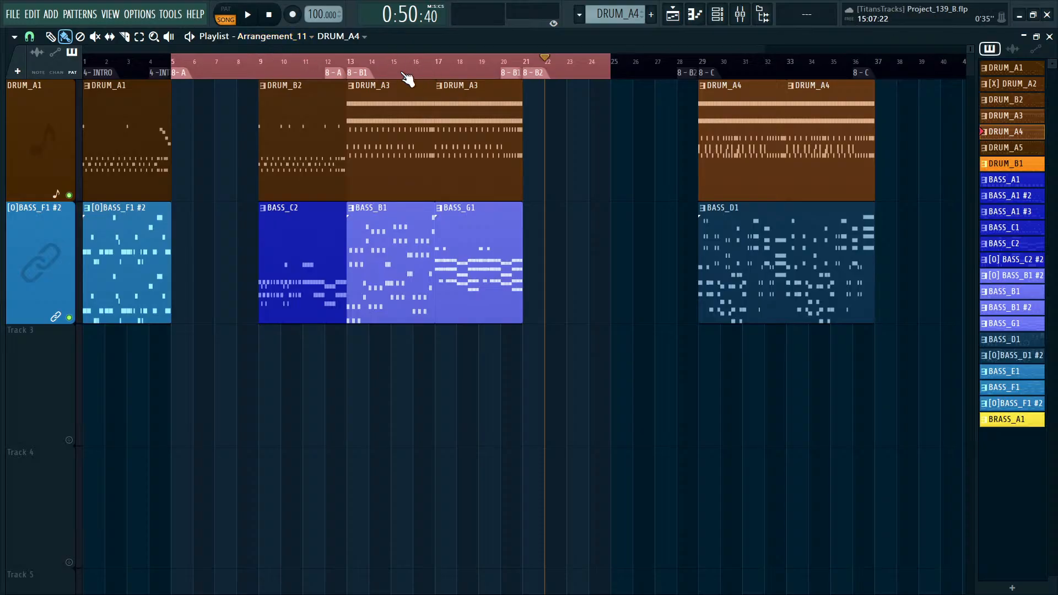
drag(202, 280, 208, 123)
ctrl+click(280, 389)
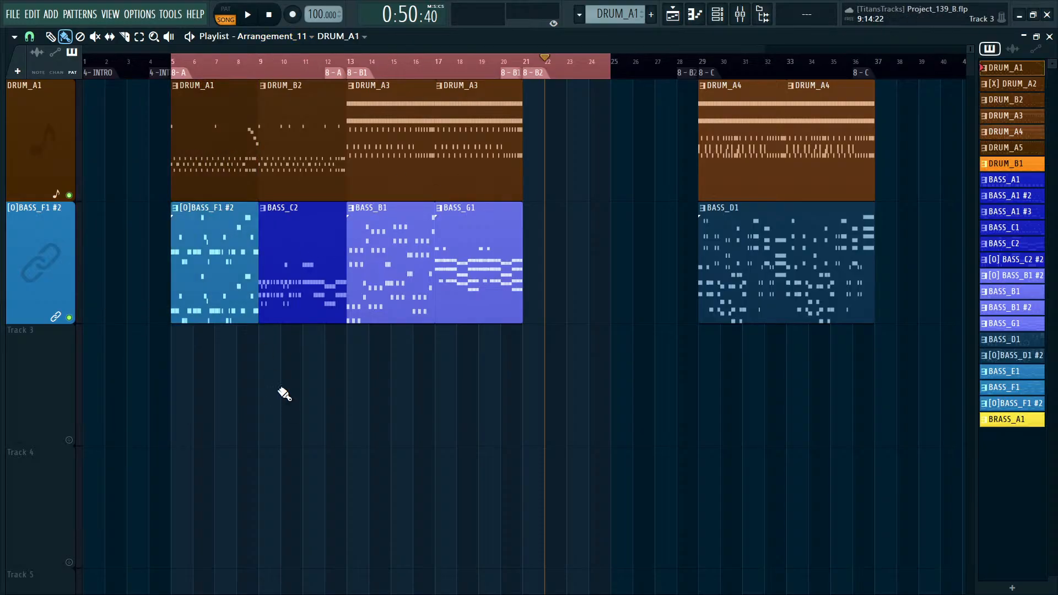
Move the DRUM_A3 and BASS_G1 clips from bar 17 to bar 37, directly after BASS_D1.
drag(349, 62, 697, 89)
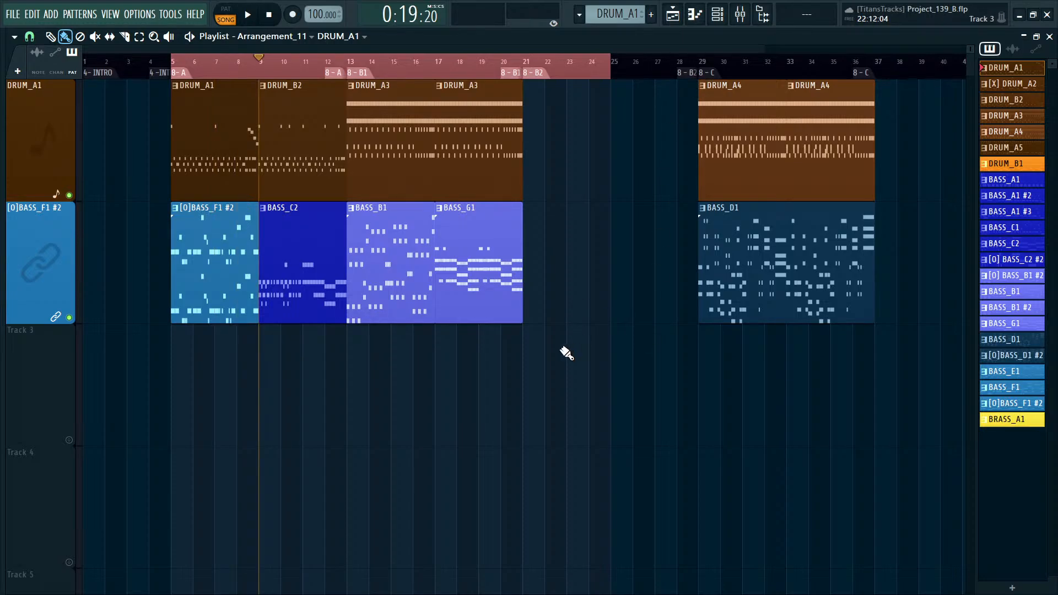
drag(566, 354, 496, 88)
scroll(494, 152, down, 1)
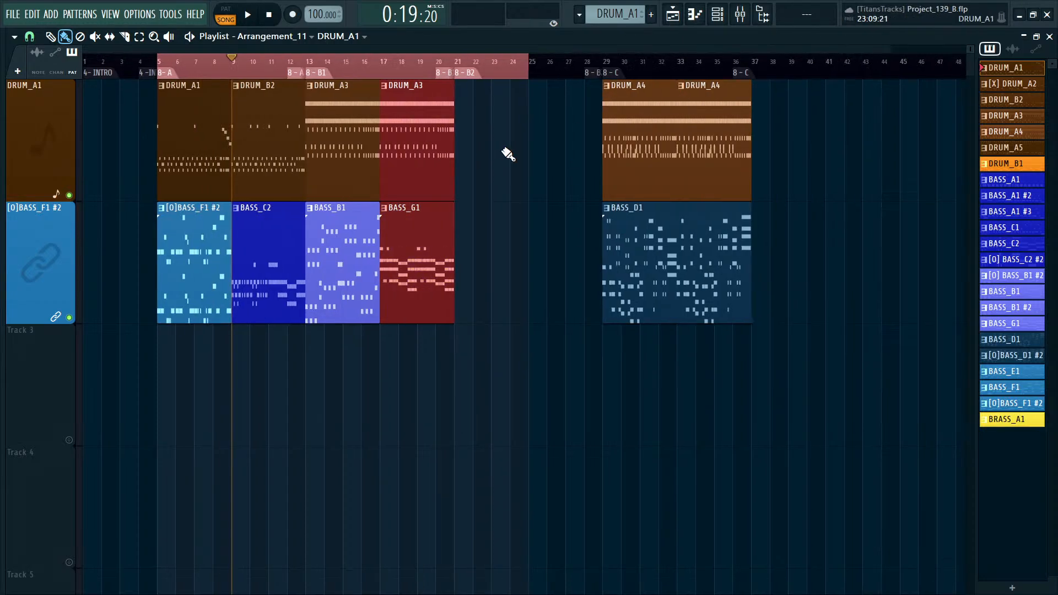
ctrl+click(466, 151)
drag(485, 413, 723, 160)
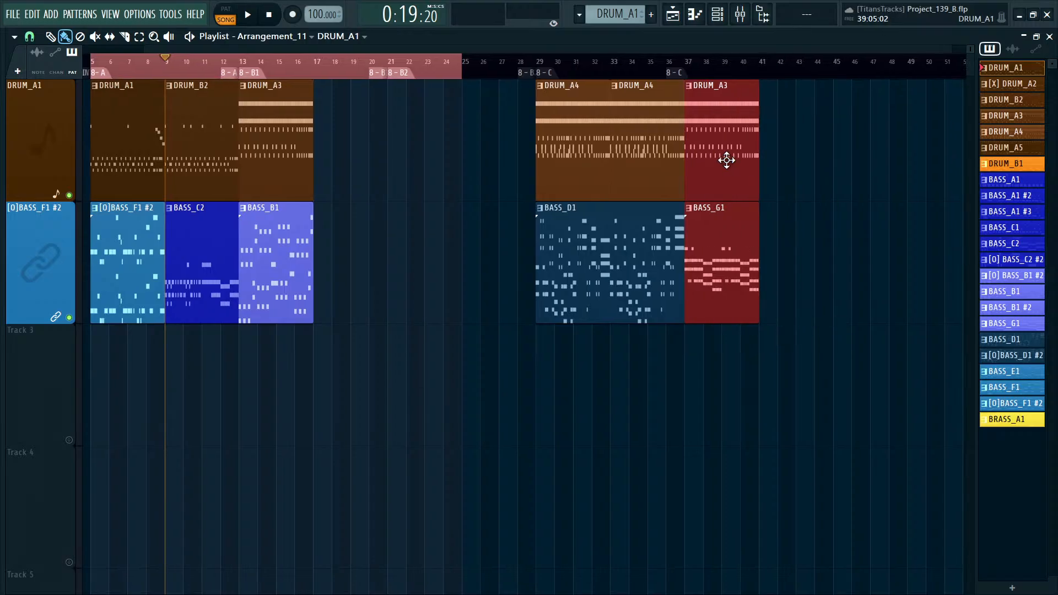
Move the DRUM_A4, BASS_D1, DRUM_A3 and BASS_G1 block from bar 29 to bar 17.
drag(731, 441, 539, 85)
drag(551, 165, 351, 143)
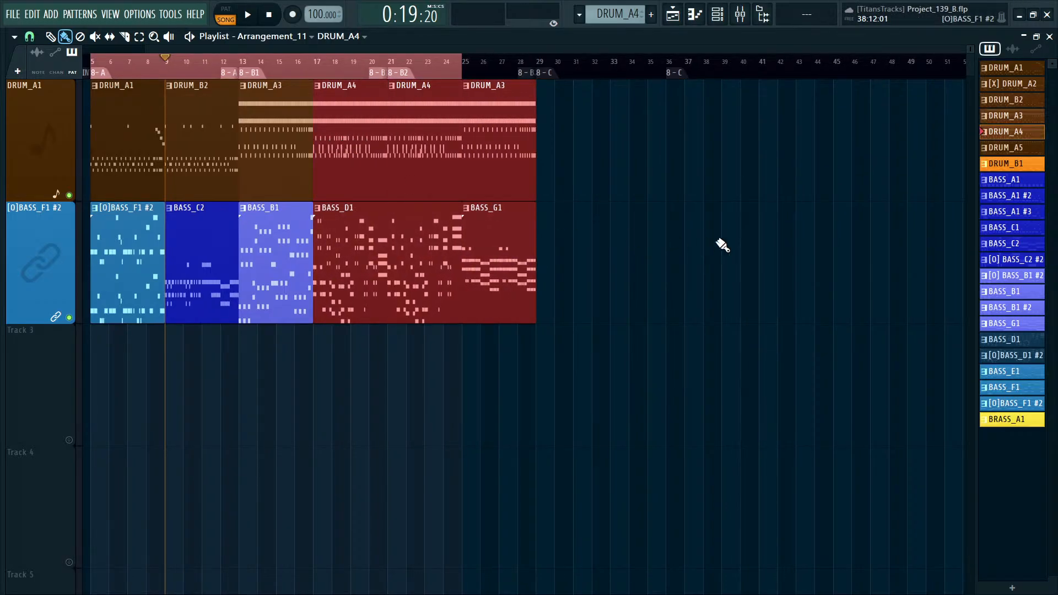
right_click(715, 248)
Set the playback position to bar 13 and clear the time selection from bar 5 to bar 25.
click(240, 61)
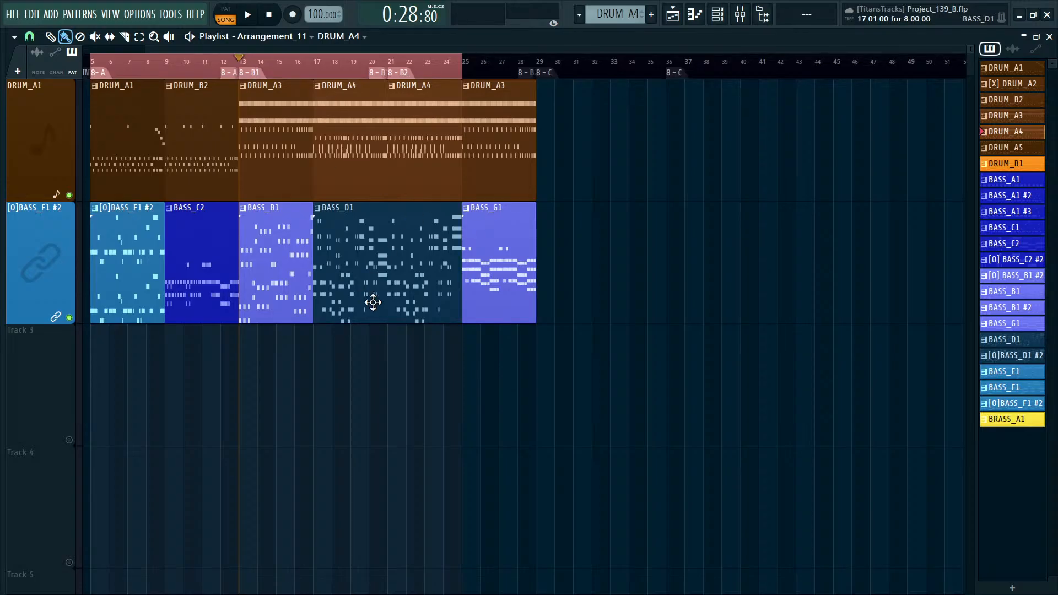
key(shift+c)
right_click(623, 232)
right_click(328, 60)
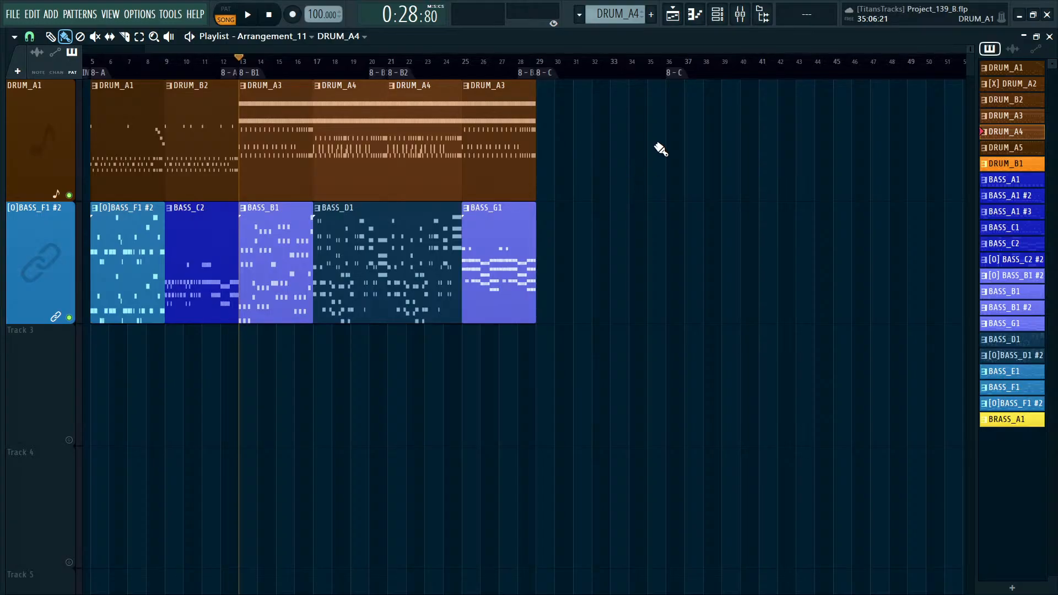
Play the BASS_G1 section from bar 25, and replay the BASS_D1 section from bar 17 to compare them.
click(463, 60)
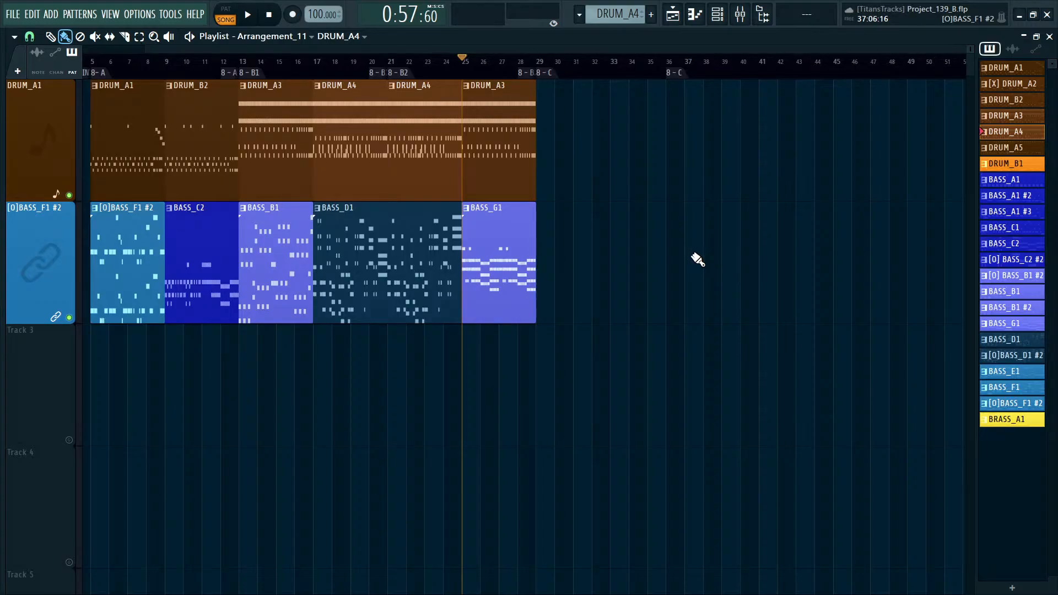
key(shift+c)
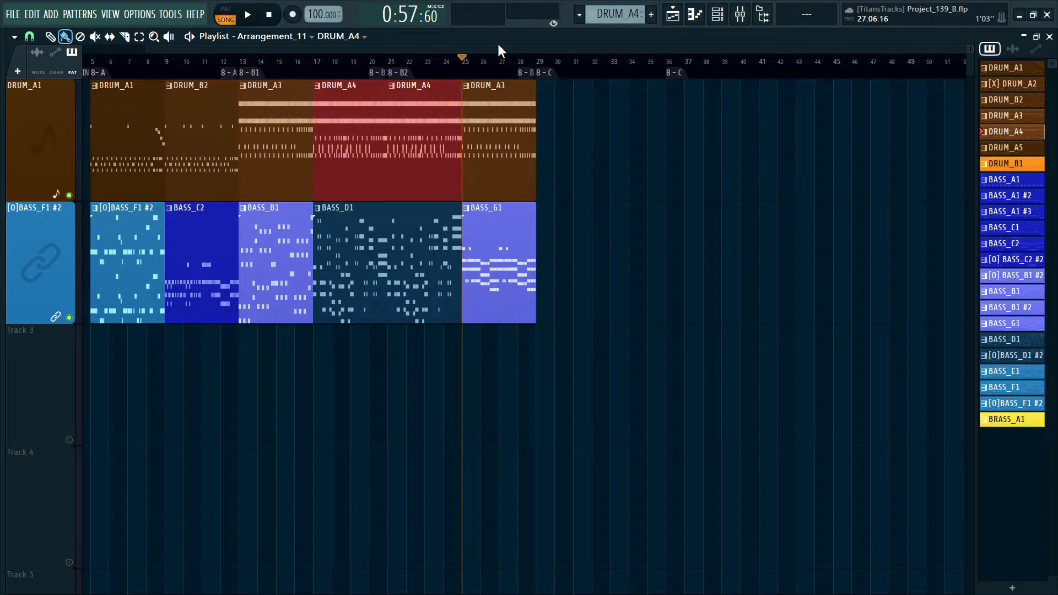
key(space)
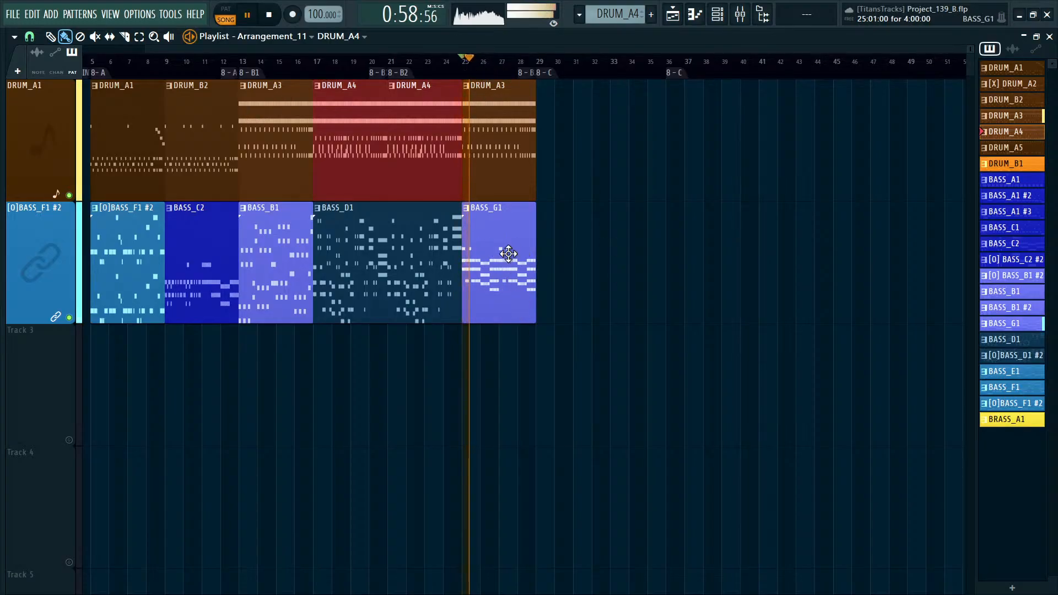
key(ctrl+d)
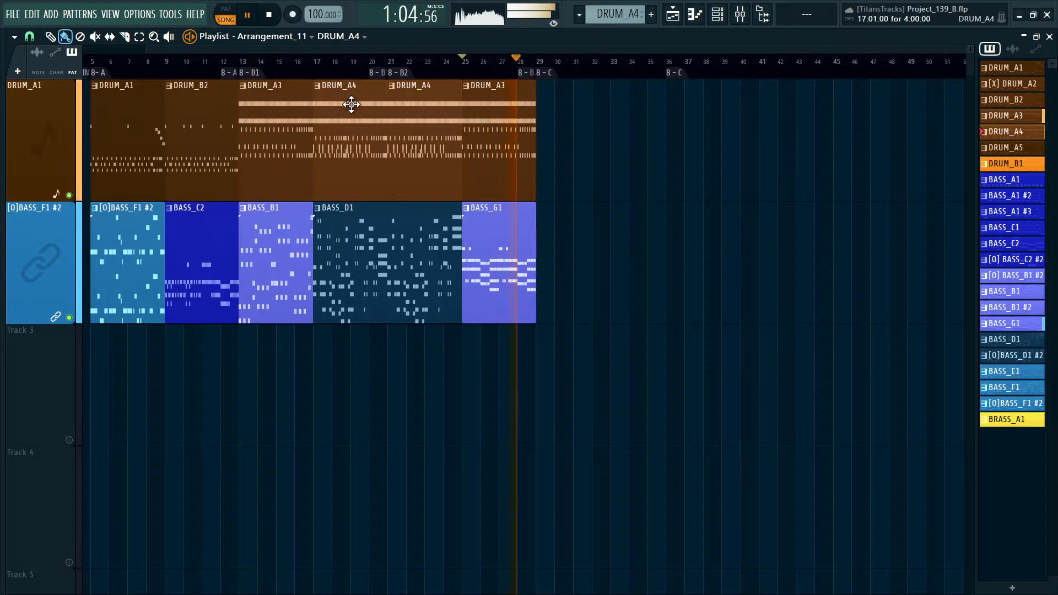
click(319, 70)
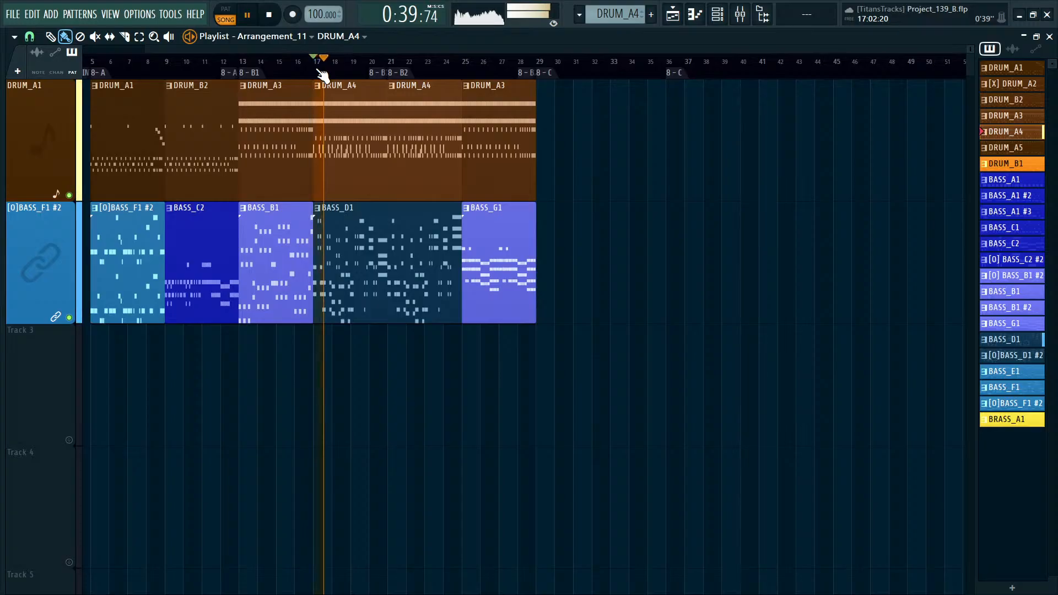
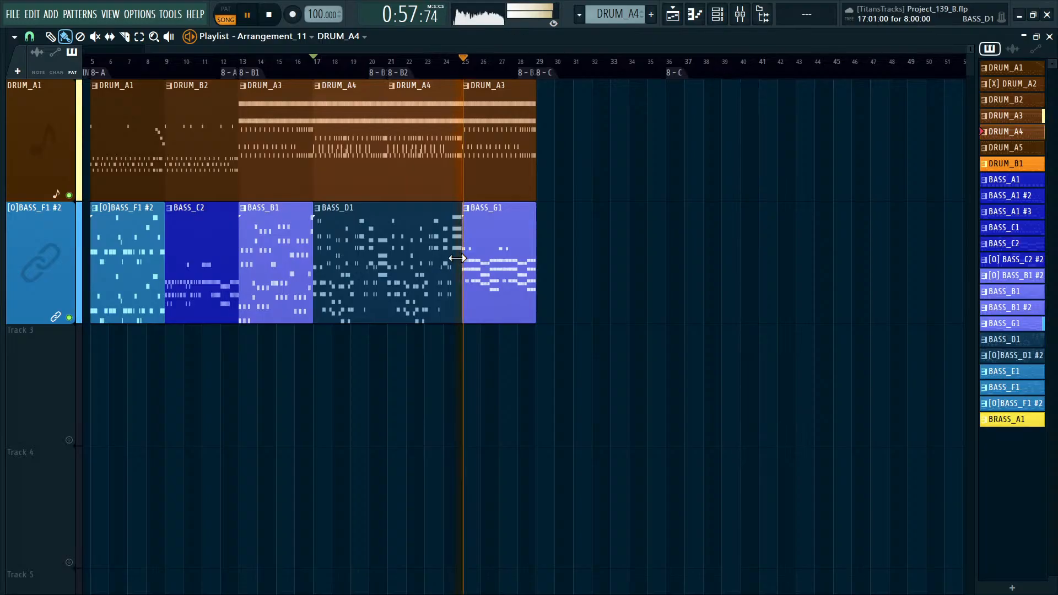
Shorten BASS_D1 to end at bar 21, move BASS_G1 to bar 21, and play the transition from bar 17.
drag(458, 259, 383, 259)
drag(500, 268, 426, 268)
click(313, 62)
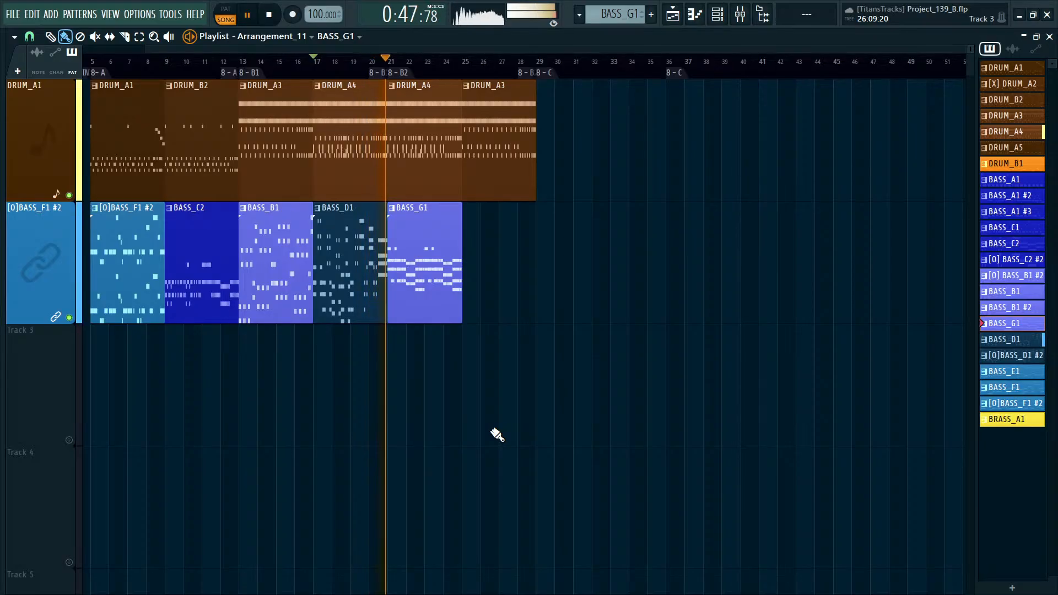
Delete the DRUM_A4 clip at bar 21 and move the DRUM_A3 clip from bar 25 to bar 21.
right_click(415, 159)
drag(475, 113, 402, 114)
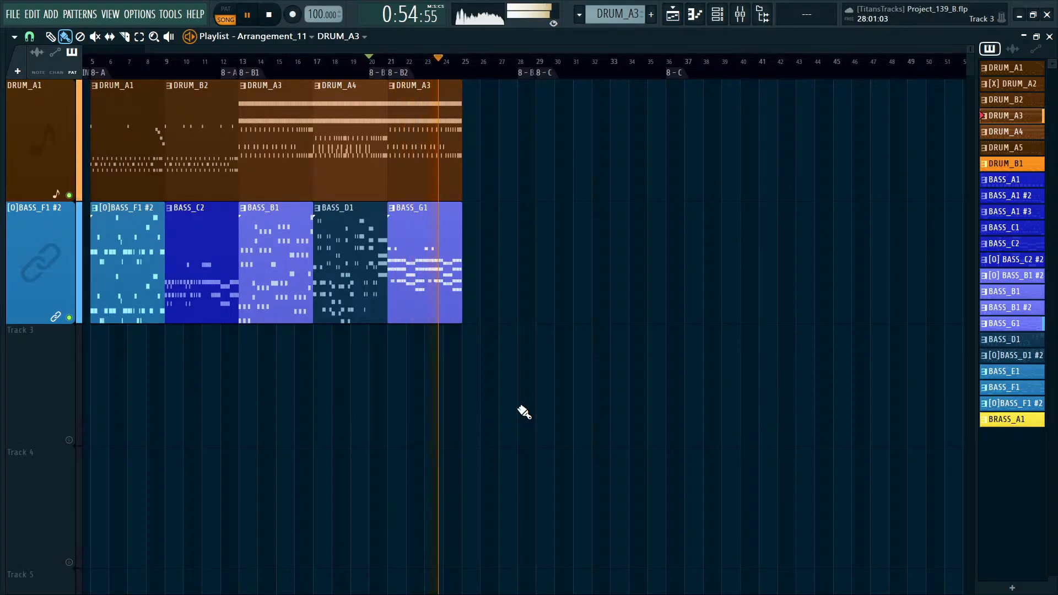
Undo the drum edits, the BASS_G1 move and the BASS_D1 shortening, and stop playback.
key(ctrl+z)
key(ctrl+z)
key(ctrl+z)
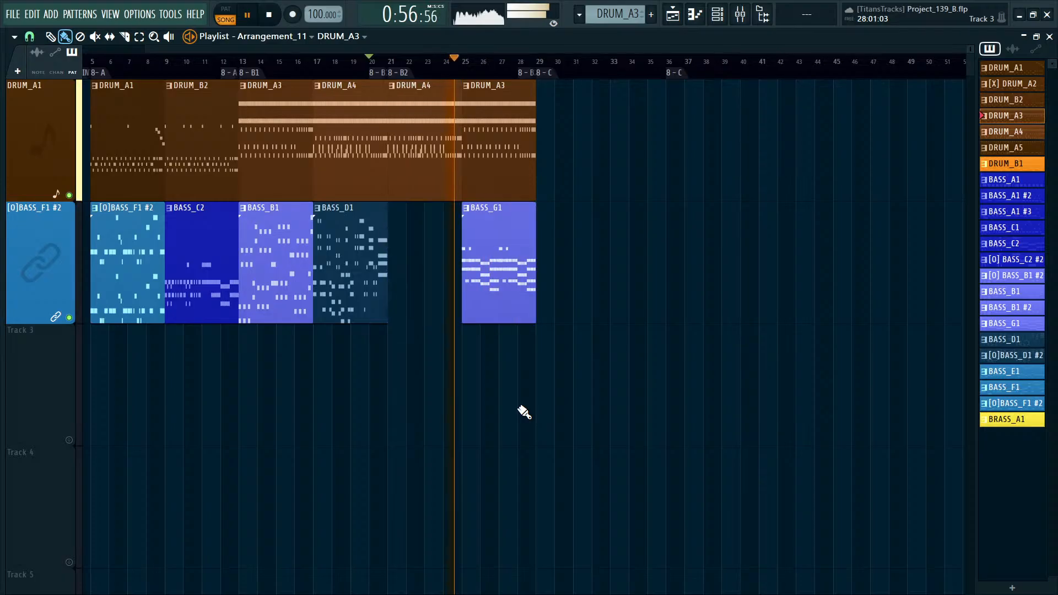
key(ctrl+z)
key(space)
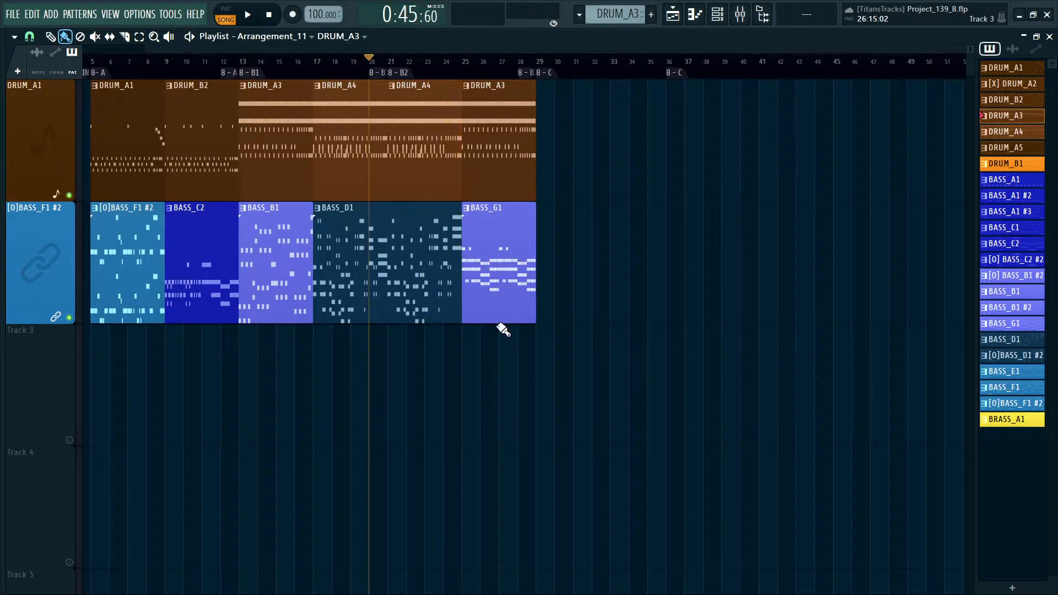
Move the two DRUM_A4 clips and the BASS_D1 clip together from bar 17 to bar 29.
drag(411, 326, 350, 157)
drag(348, 151, 565, 147)
ctrl+click(741, 309)
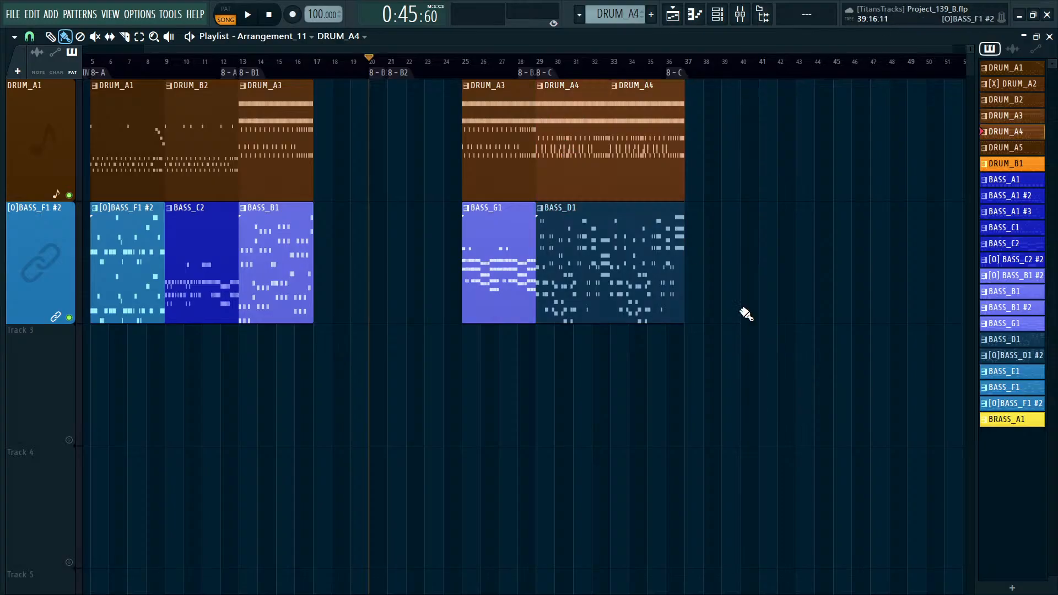
Move the DRUM_A3 and BASS_G1 clips together from bar 25 to bar 20.
drag(506, 353, 486, 163)
drag(488, 138, 383, 158)
ctrl+click(429, 406)
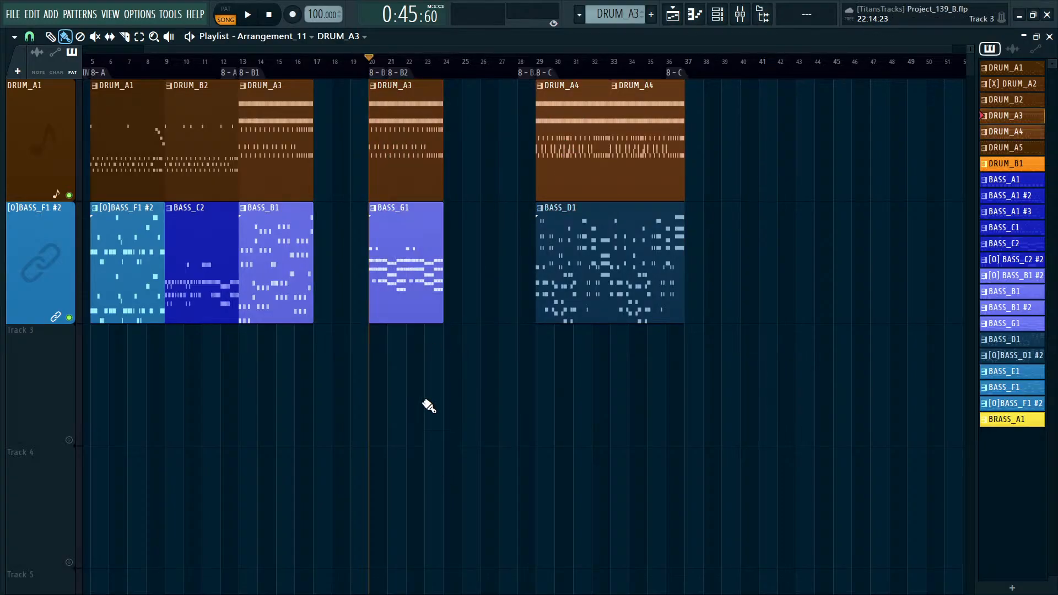
Play the BASS_D1 section from bar 29.
click(549, 73)
key(space)
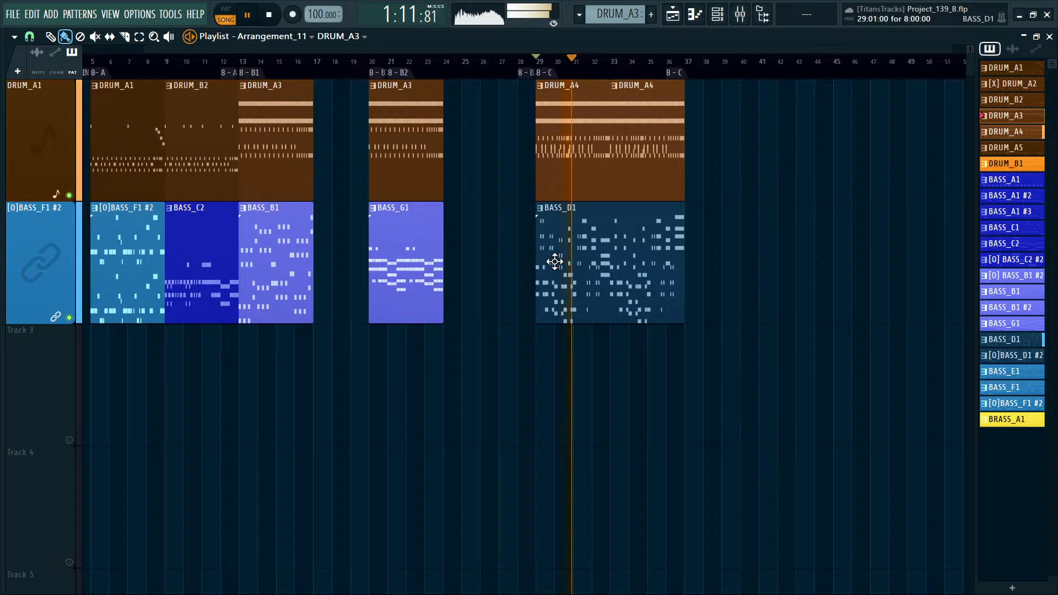
key(space)
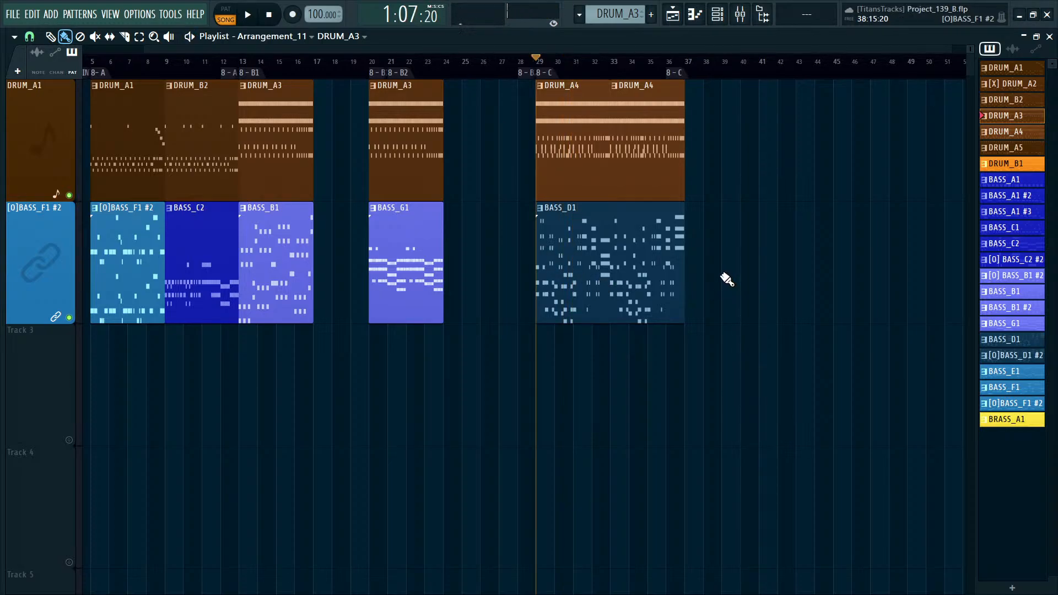
Add a FLEX instrument channel to the project and open its preset library.
key(F6)
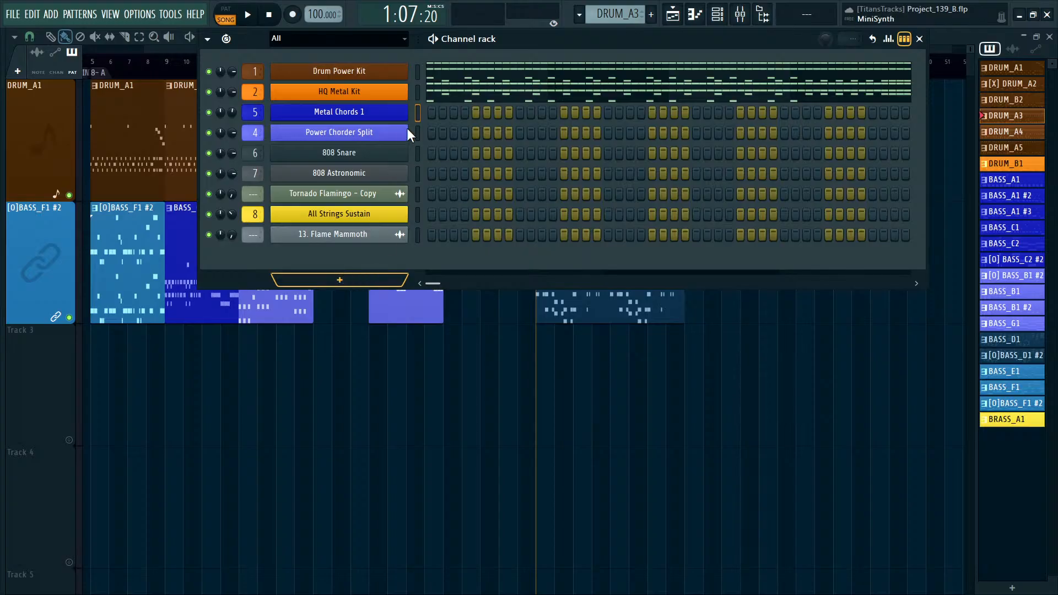
click(436, 81)
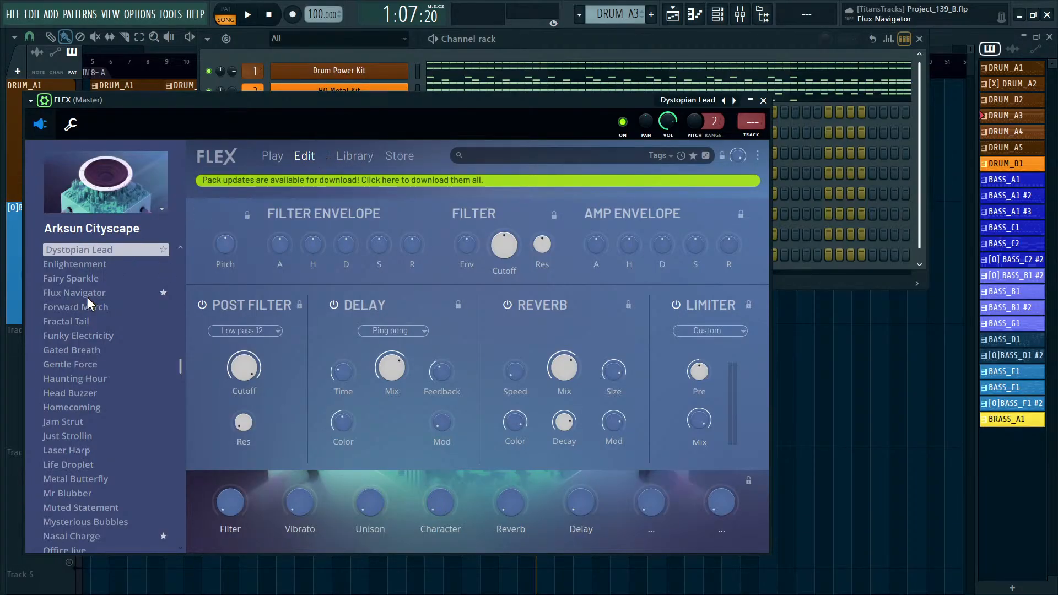
click(354, 156)
scroll(145, 323, down, 10)
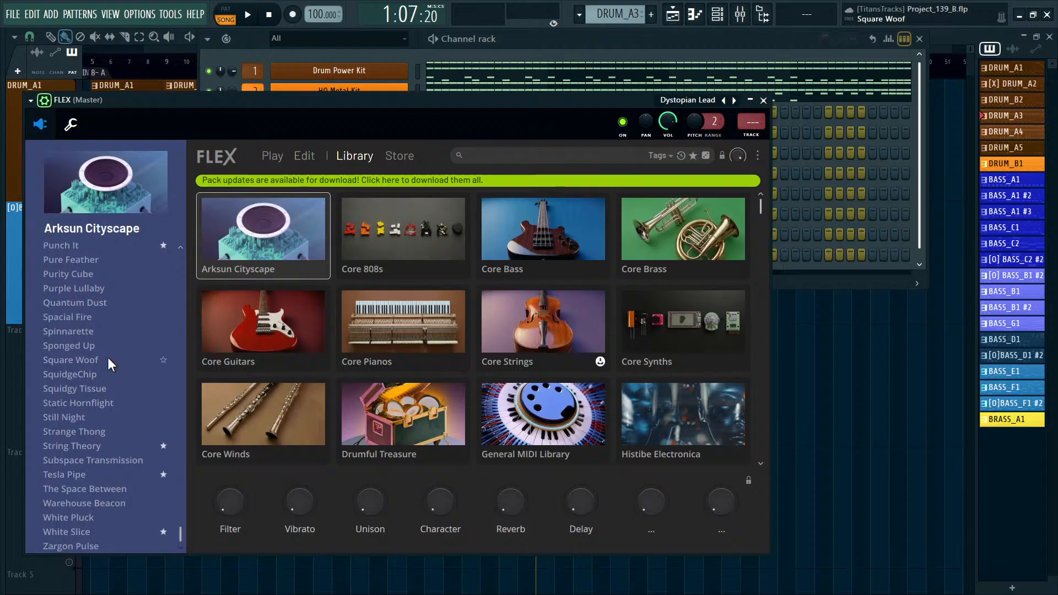
drag(411, 127, 414, 92)
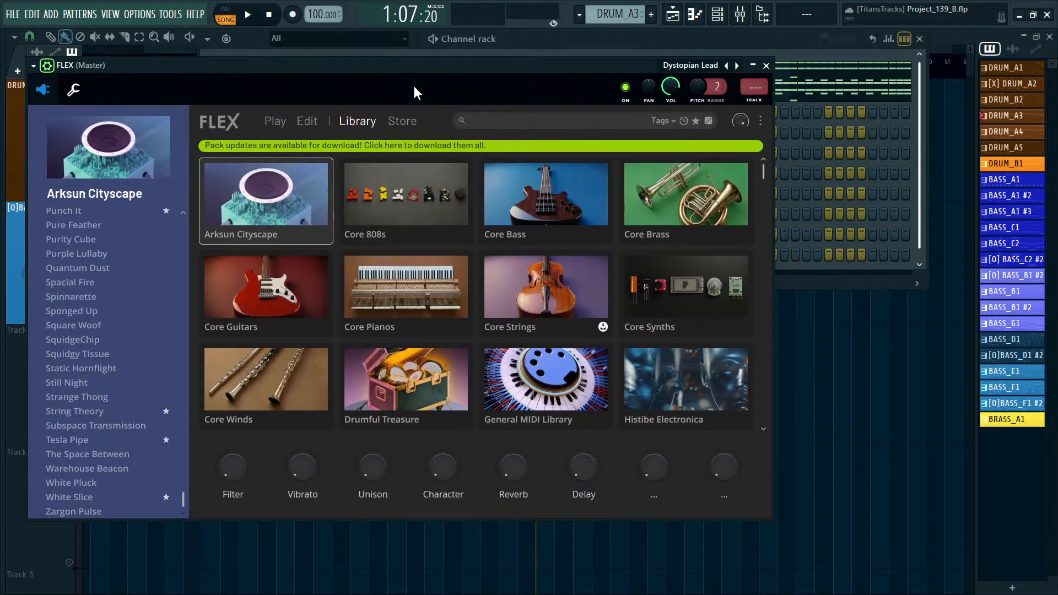
Search the FLEX presets for PALM and load the PalmMute preset from SH-1 Jump Up Repertoire.
click(507, 120)
text(PA)
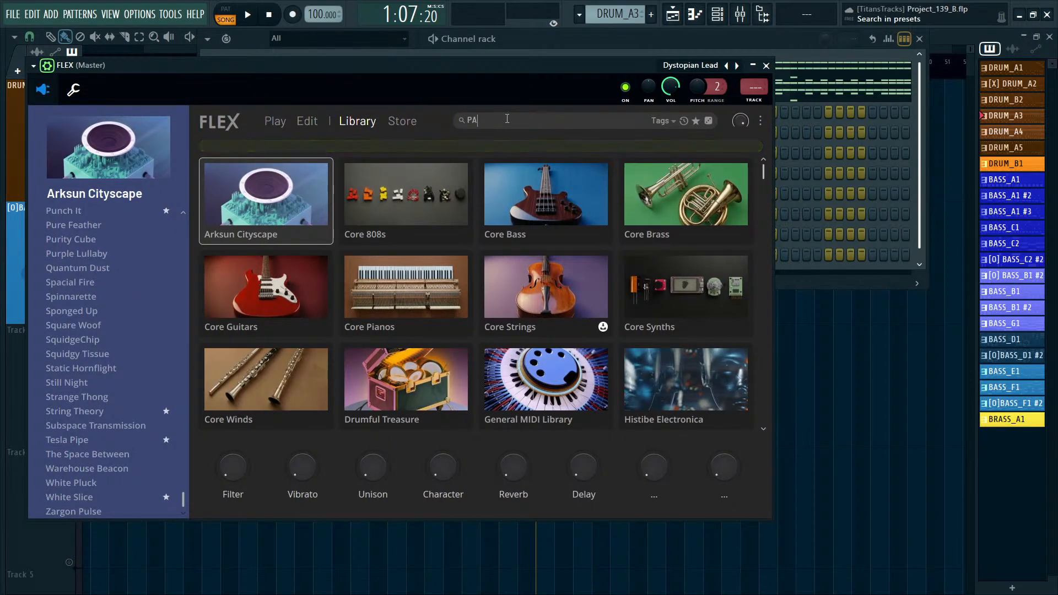
text(LM)
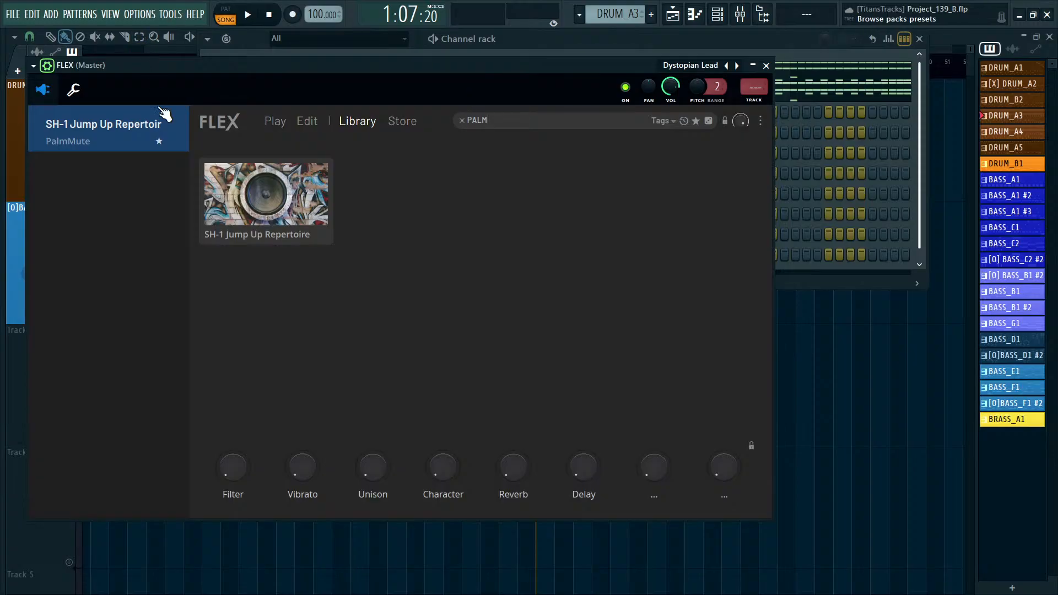
click(75, 140)
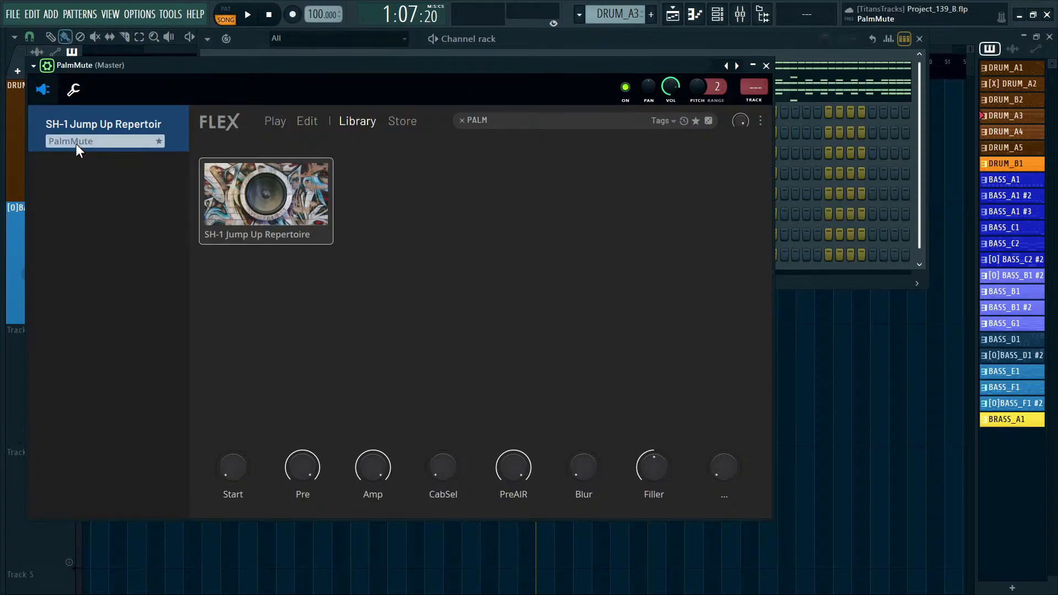
click(771, 72)
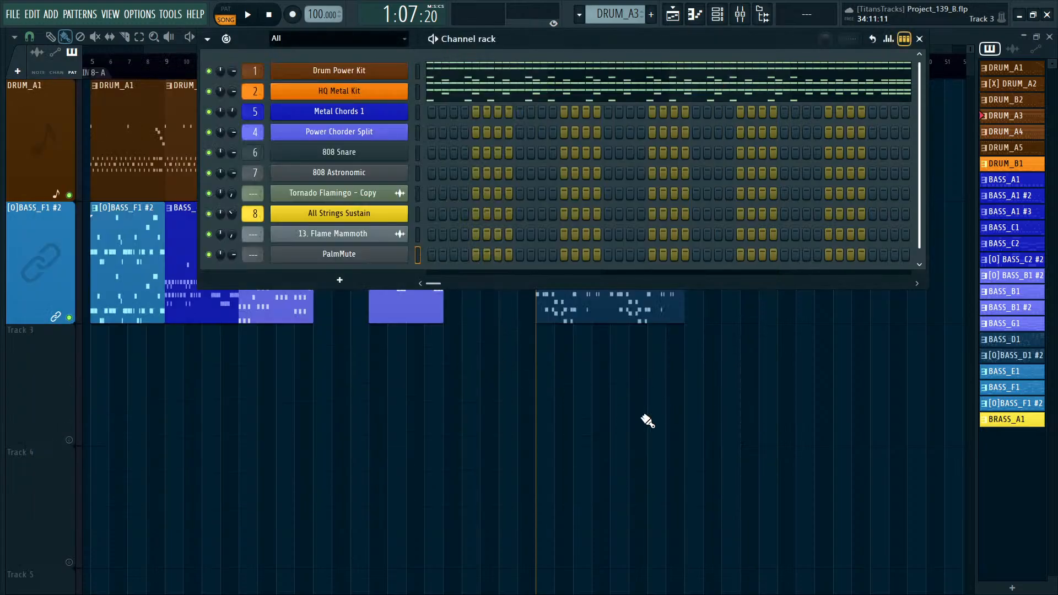
key(Escape)
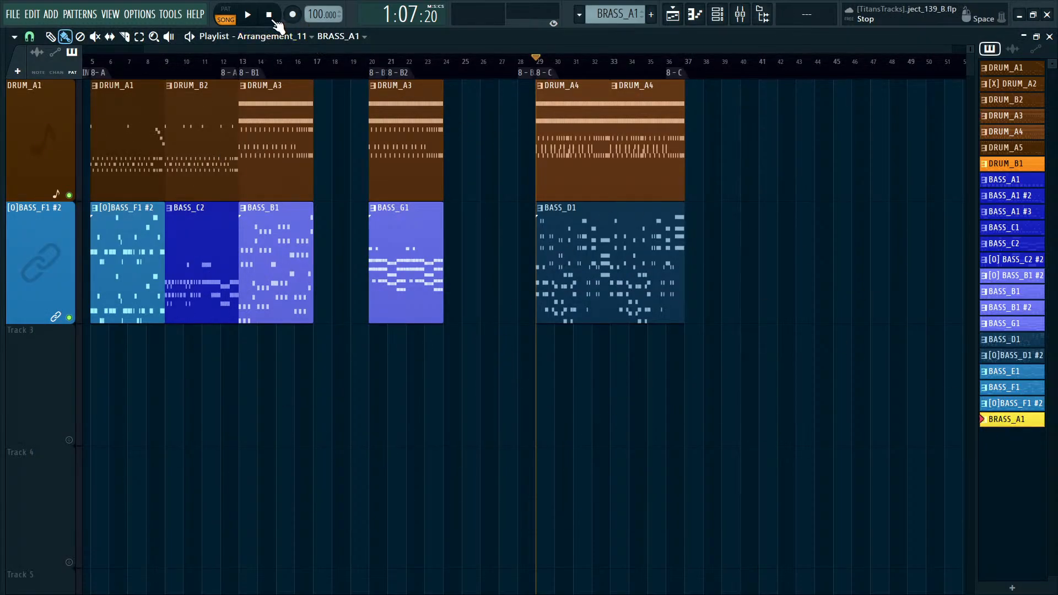
Create a red pattern named PALM_A1 and place it on Track 3 from bar 29 to bar 37.
scroll(607, 20, up, 1)
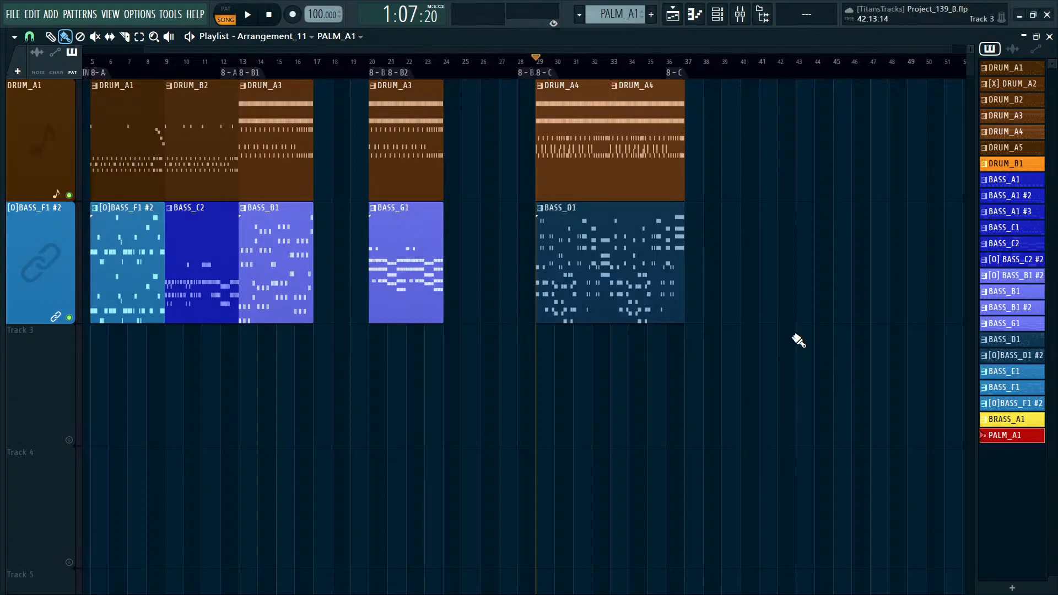
click(550, 369)
drag(555, 361, 679, 363)
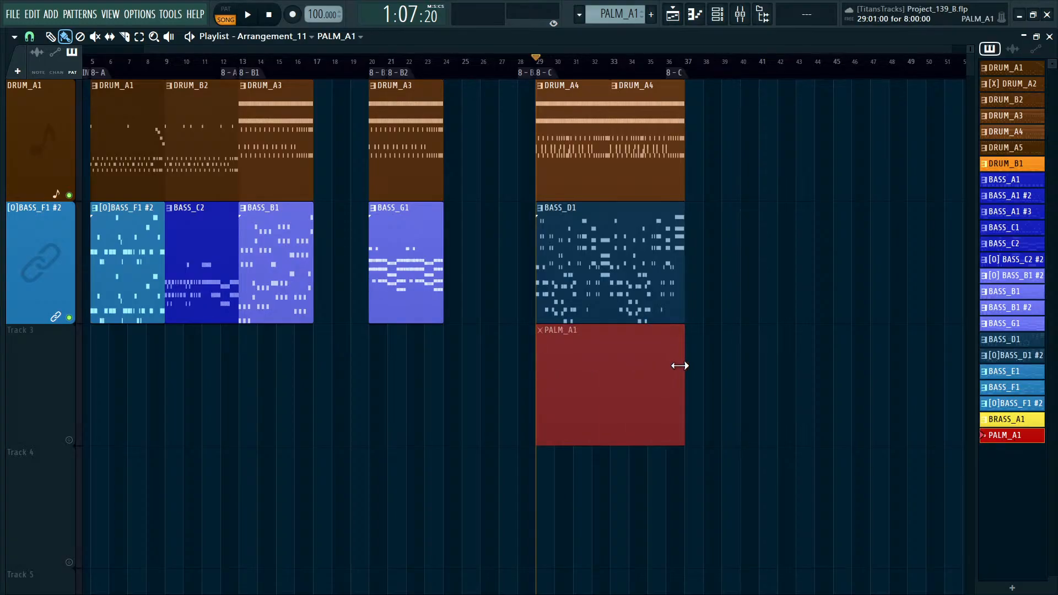
Copy all Metal Chords 1 notes from BASS_G1 into the PalmMute channel of PALM_A1.
double_click(402, 281)
key(ctrl+a)
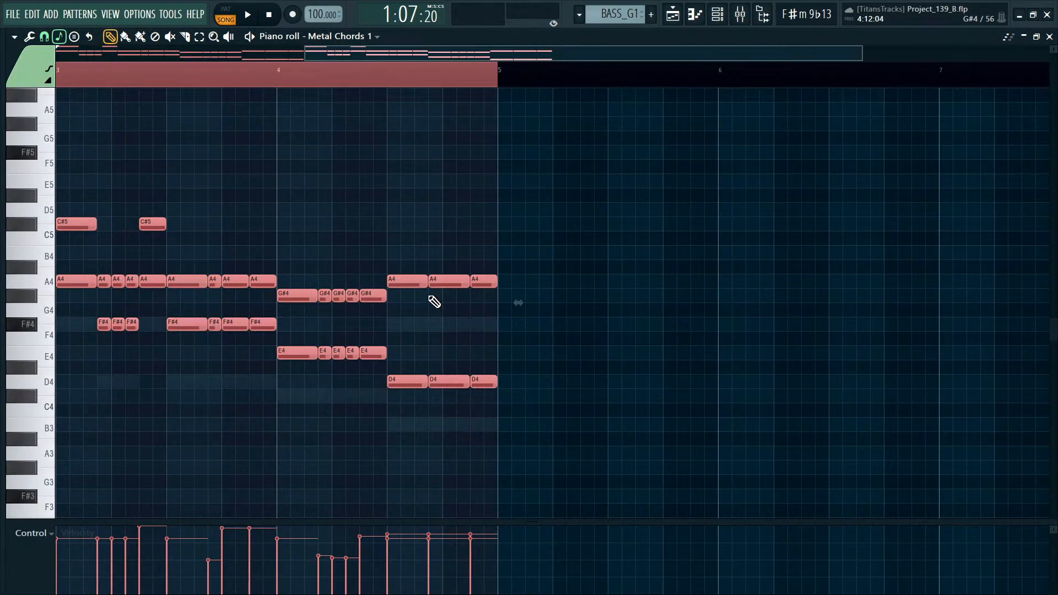
key(Escape)
double_click(562, 391)
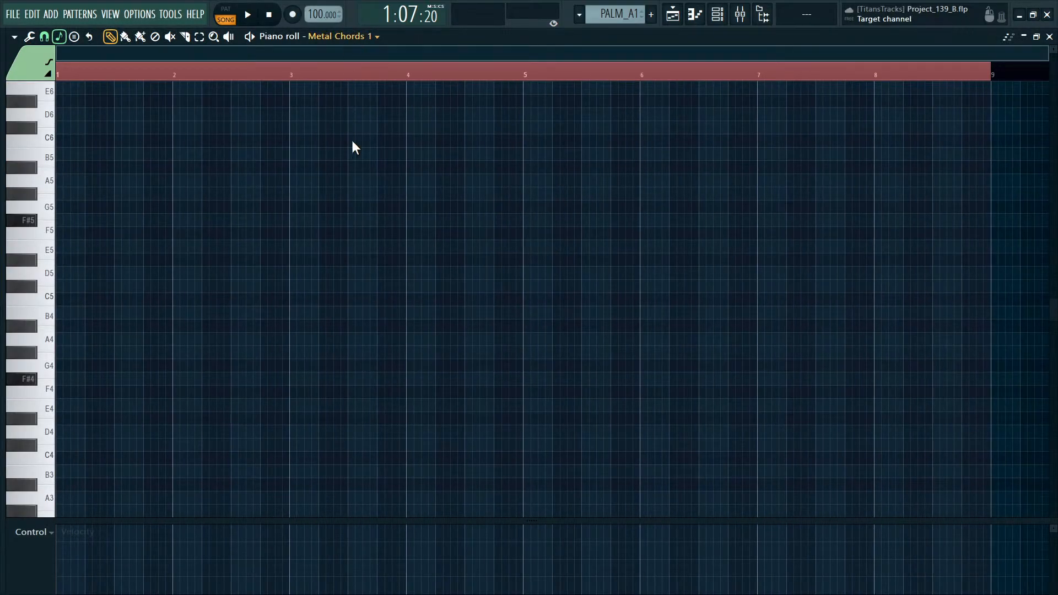
key(ctrl+v)
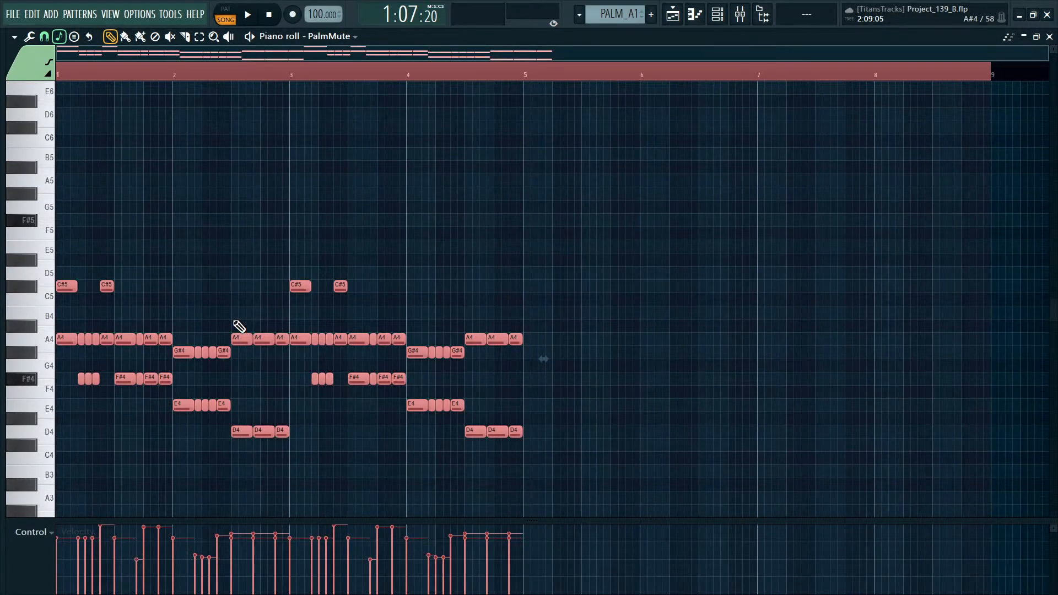
Check the PalmMute channel in the channel rack while playing from bar 29.
key(F6)
key(space)
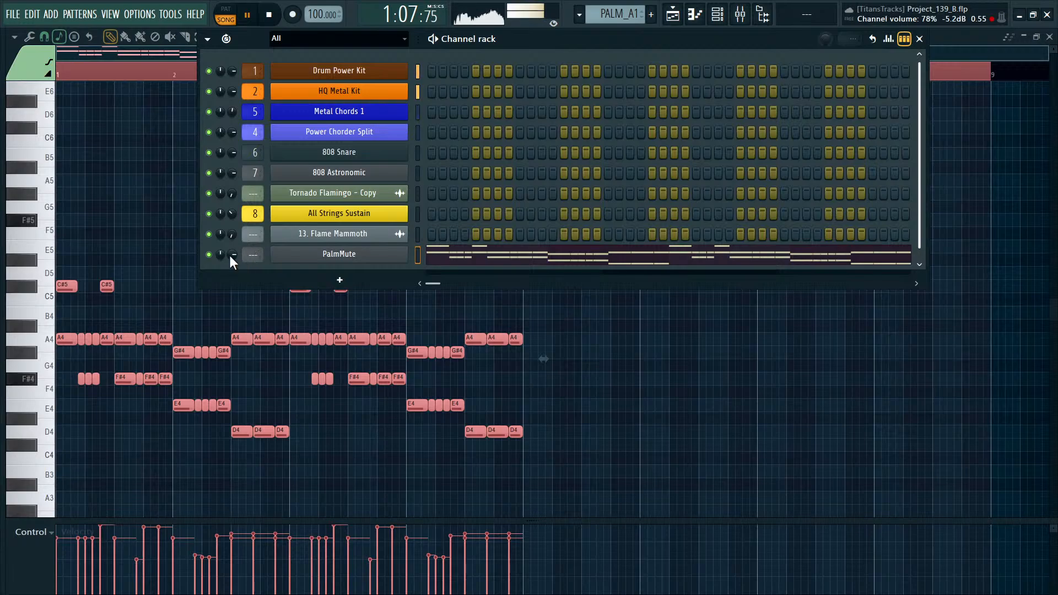
key(F6)
key(F6)
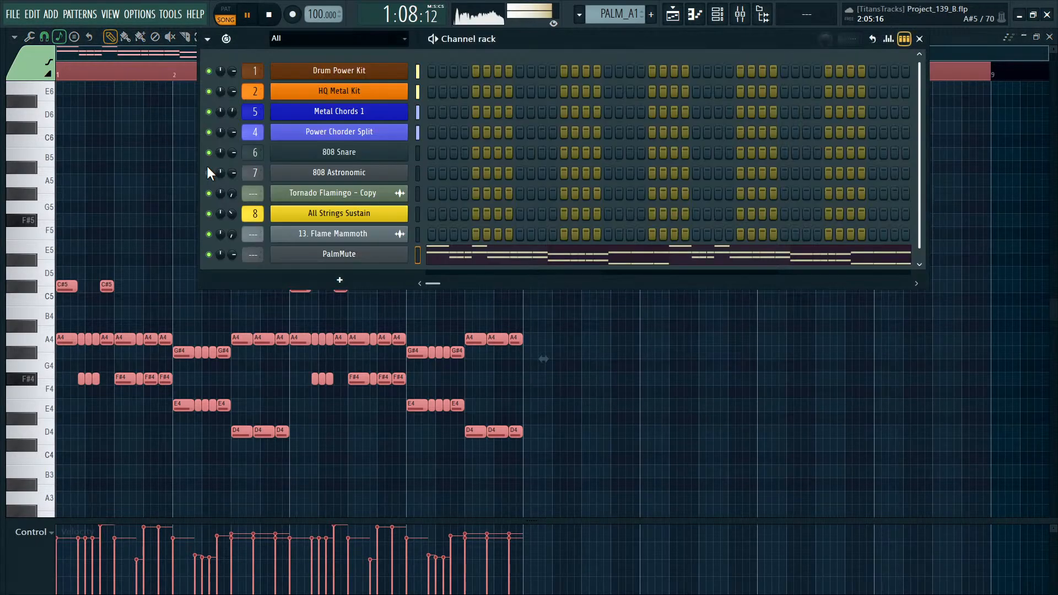
key(F6)
key(space)
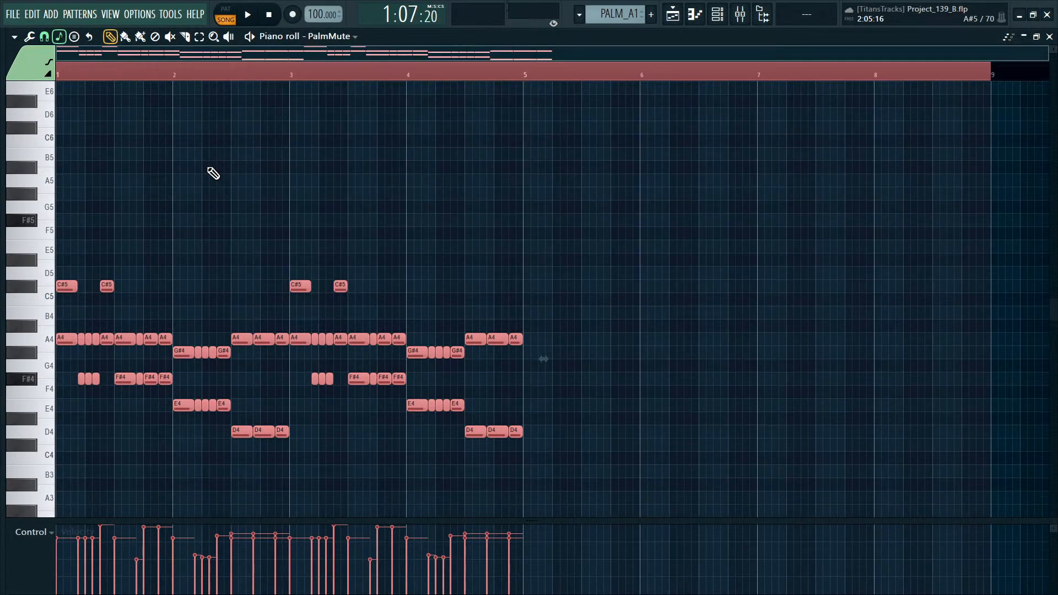
Unmute Track 3 and play the PALM_A1 clip from bar 29.
key(F5)
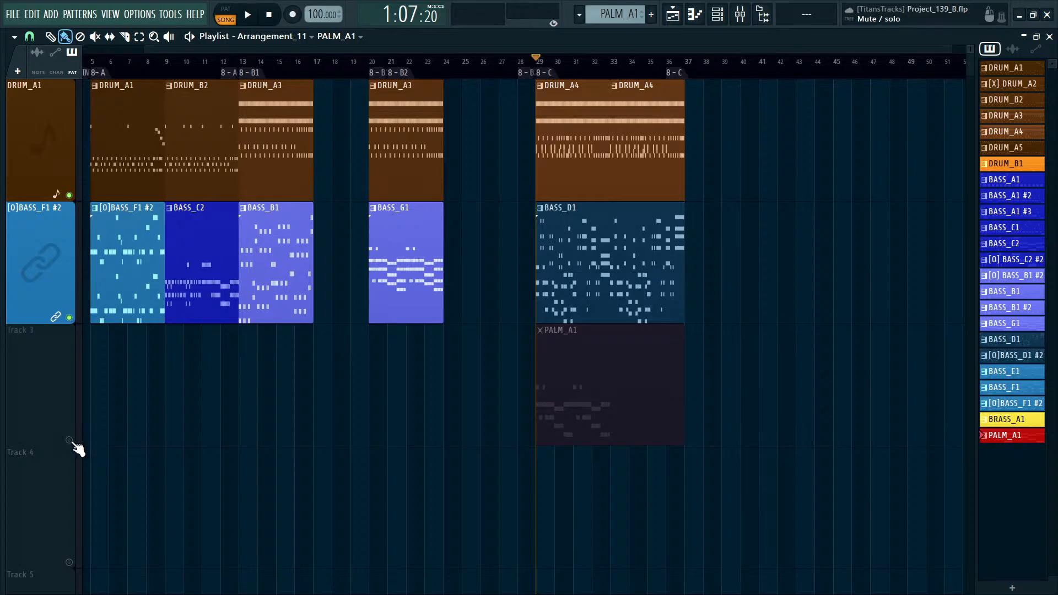
click(70, 441)
key(space)
key(F6)
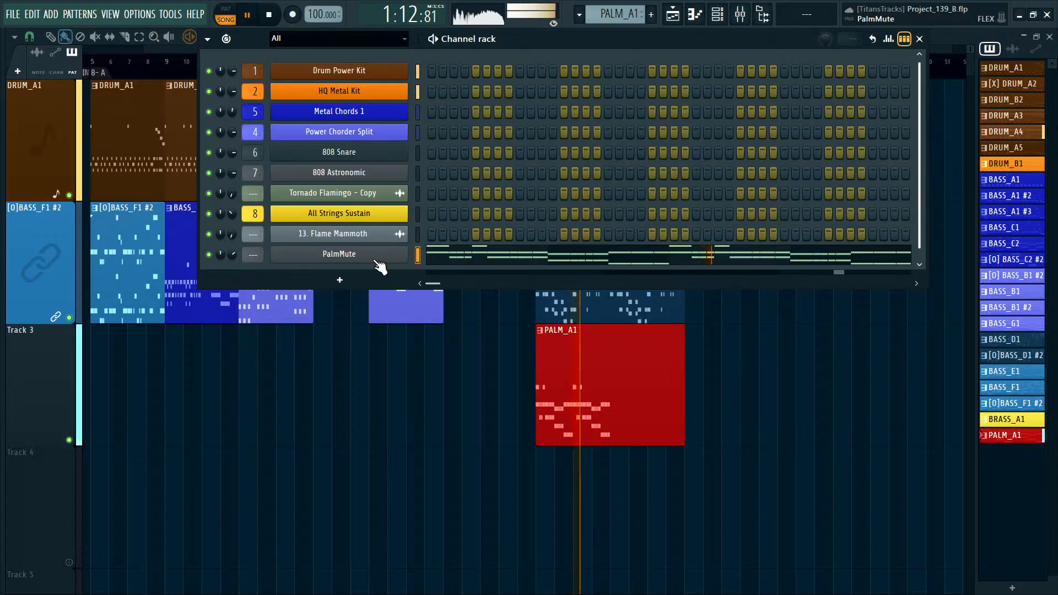
key(space)
click(573, 350)
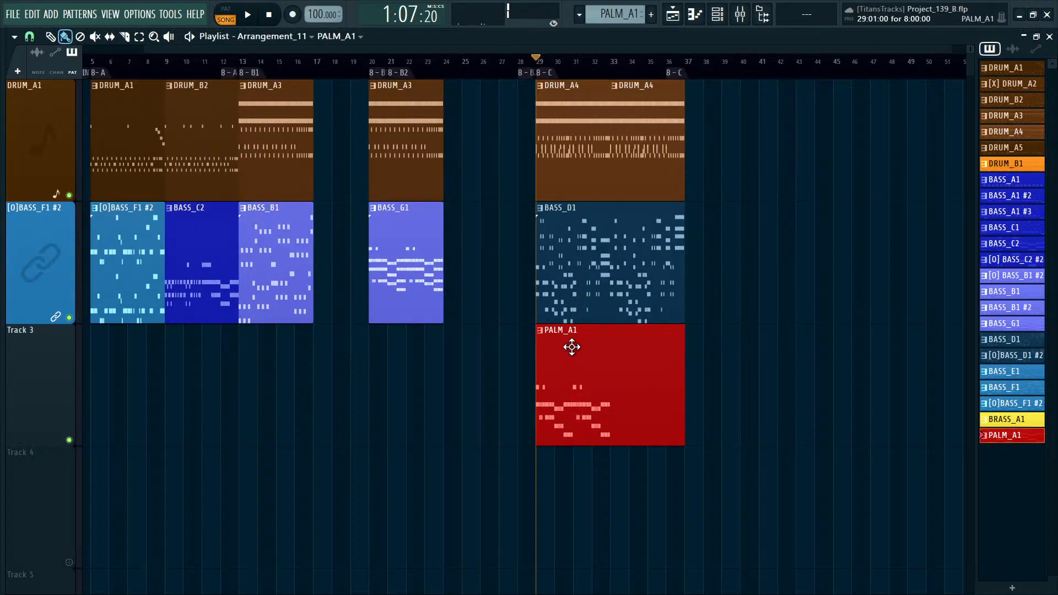
Copy all Power Chorder Split notes from BASS_G1 and add them to the PalmMute notes of PALM_A1.
double_click(417, 271)
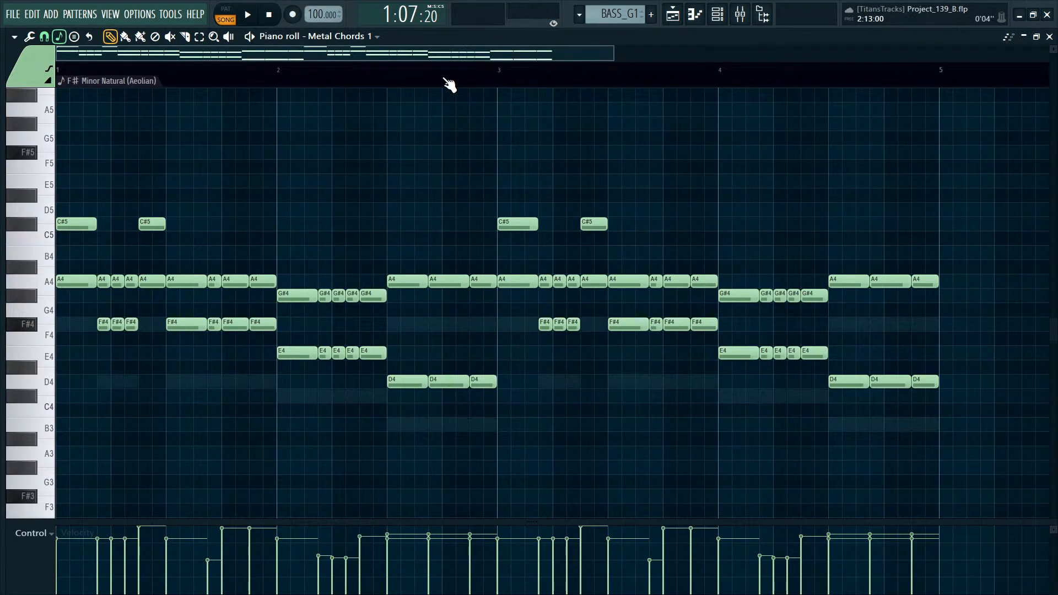
scroll(366, 37, down, 1)
key(ctrl+a)
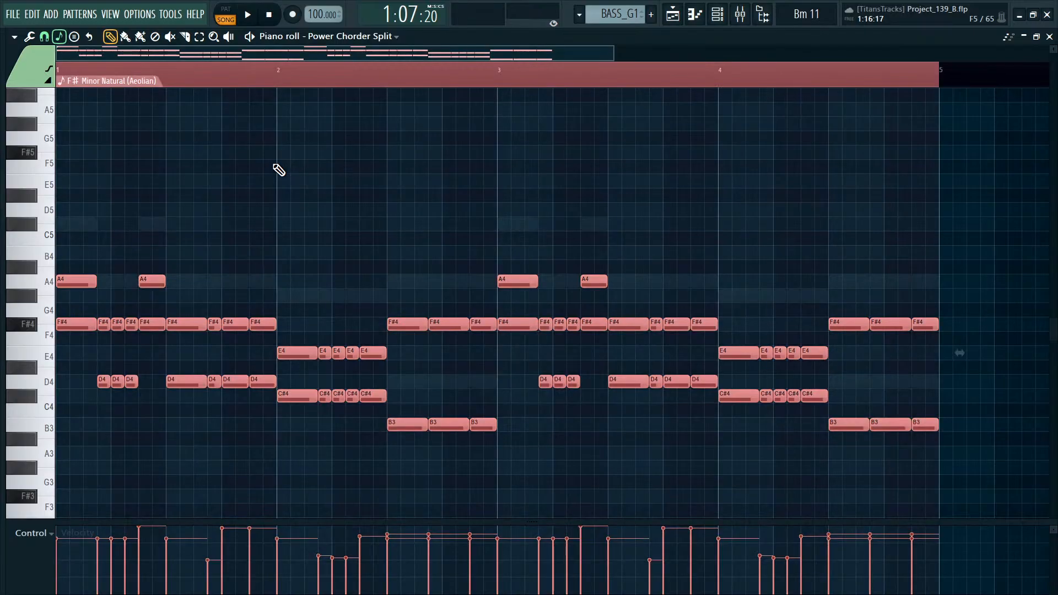
key(Escape)
double_click(600, 429)
scroll(582, 327, down, 3)
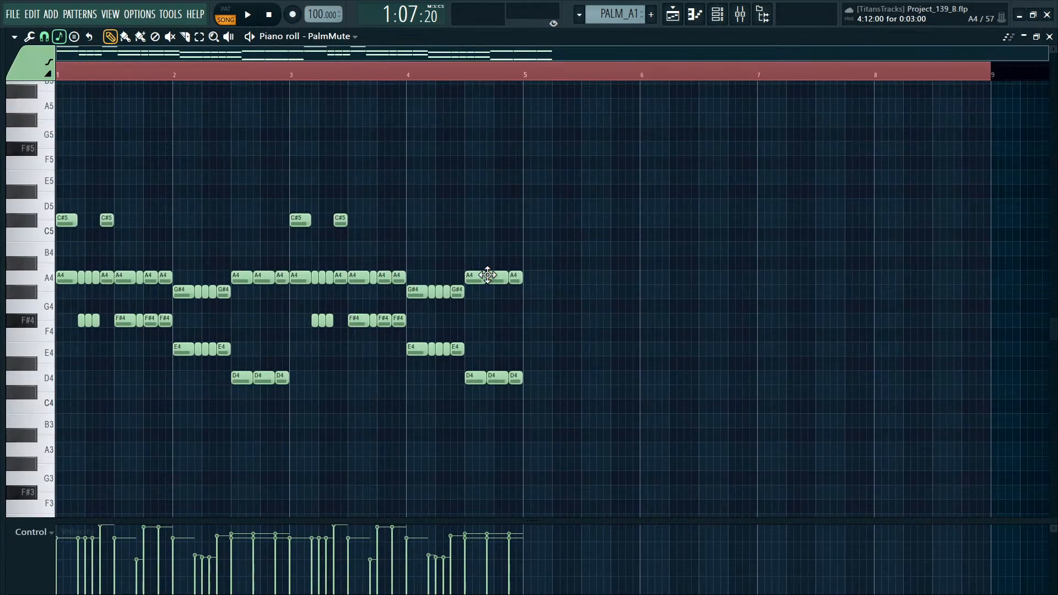
key(ctrl+v)
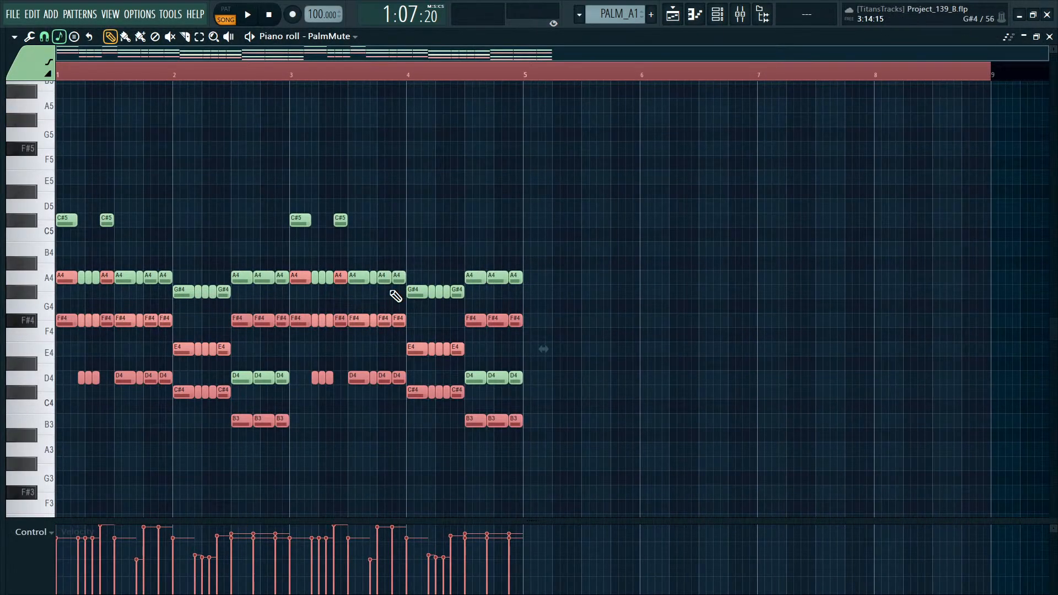
Transpose the added Power Chorder Split notes down one octave in PALM_A1 and listen to the part from bar 29.
key(space)
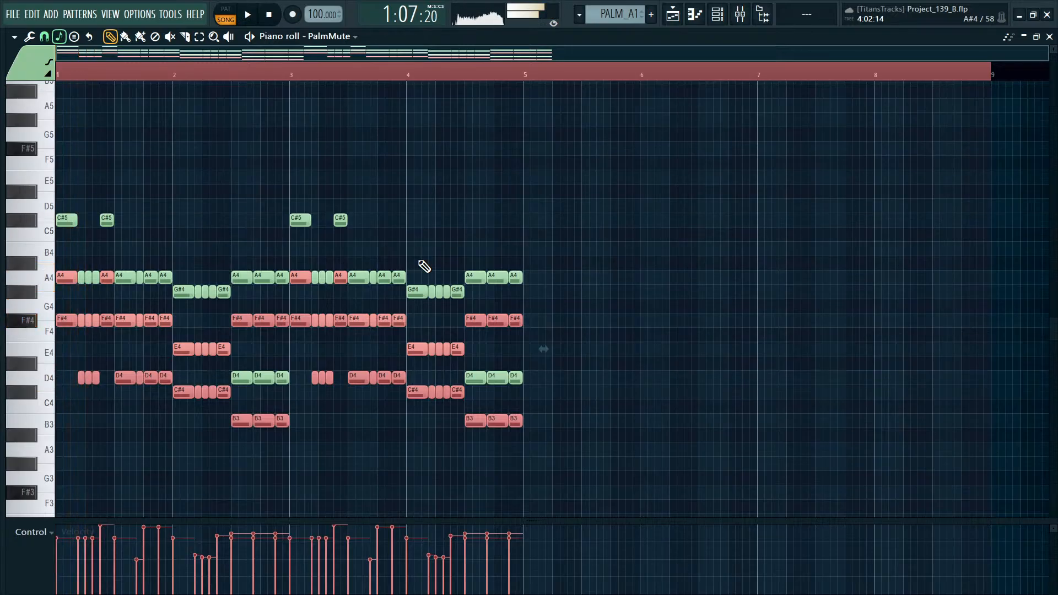
key(ctrl+Down)
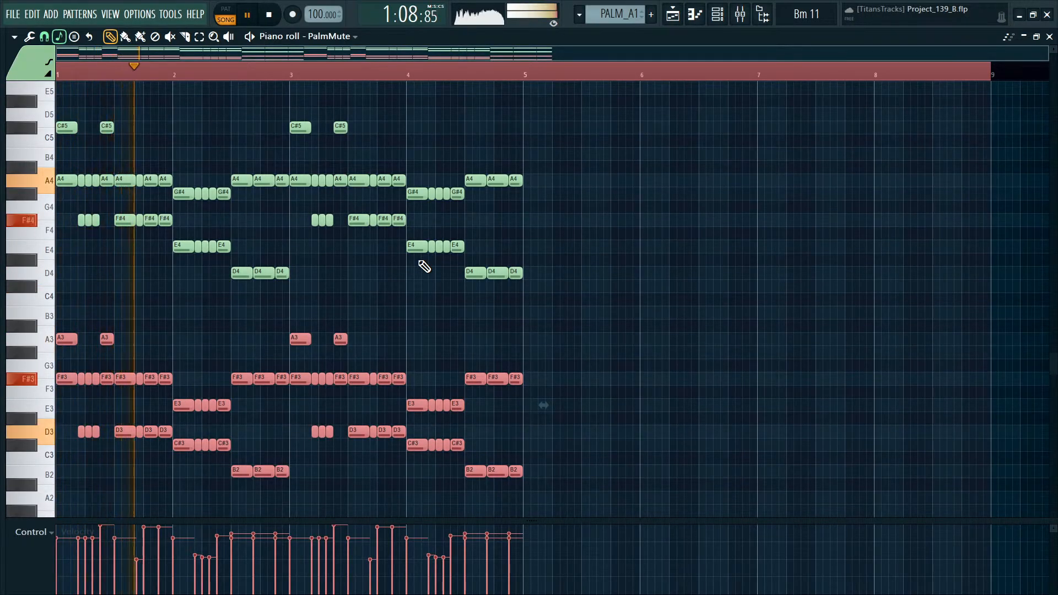
key(Escape)
key(F6)
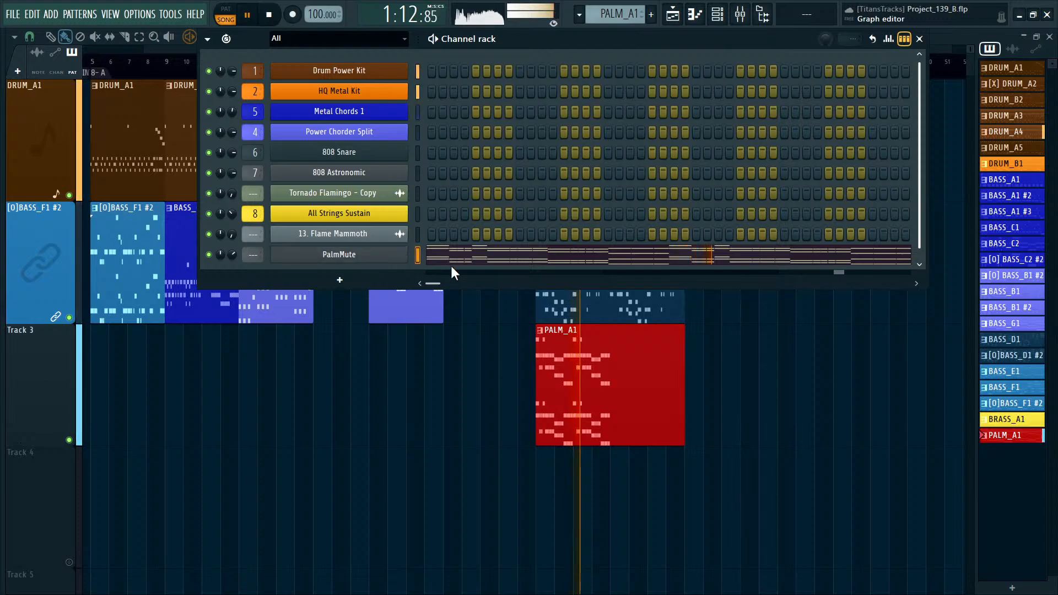
click(499, 452)
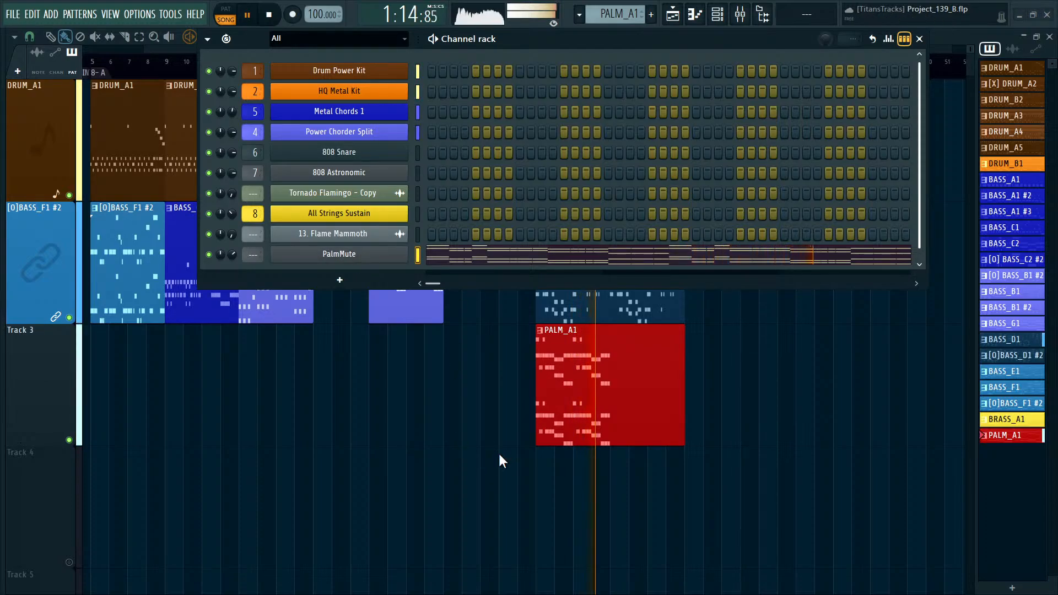
Colour the PalmMute channel red, stop playback, and arrange the mixer beneath the channel rack.
key(Return)
key(space)
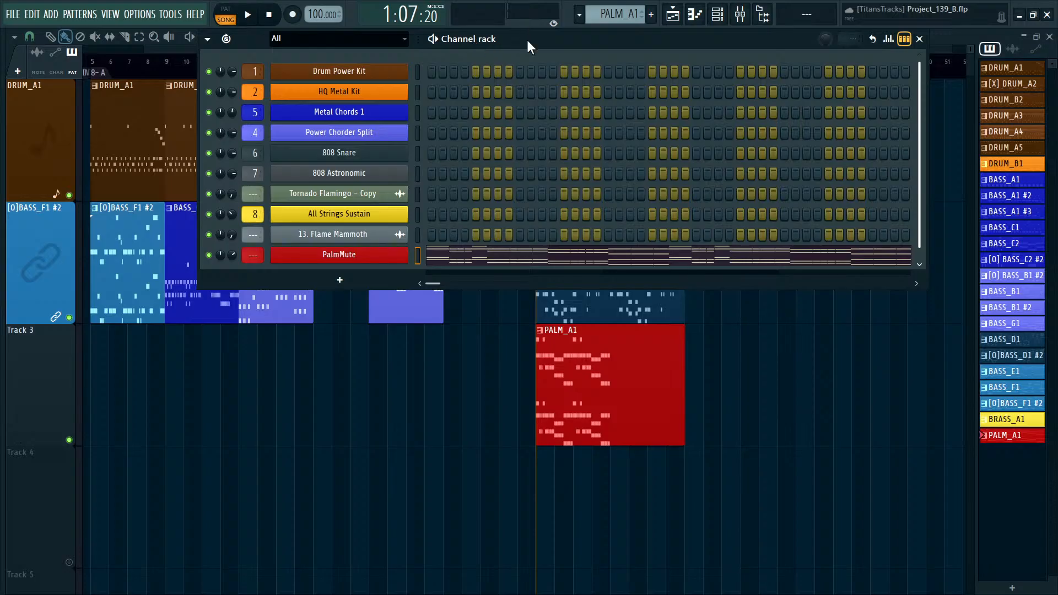
drag(527, 38, 454, 74)
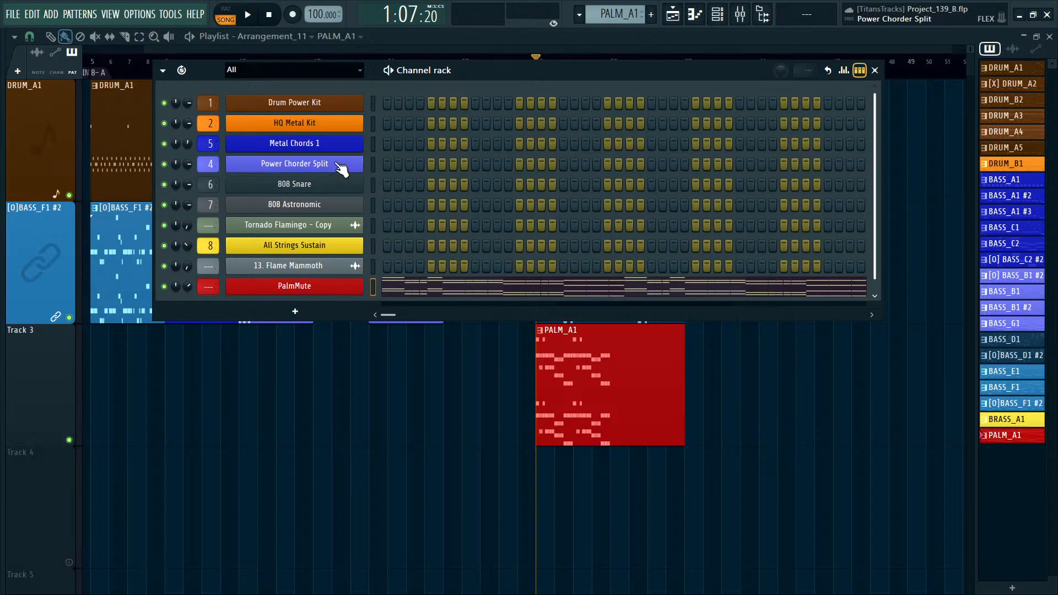
key(F9)
drag(413, 227, 245, 320)
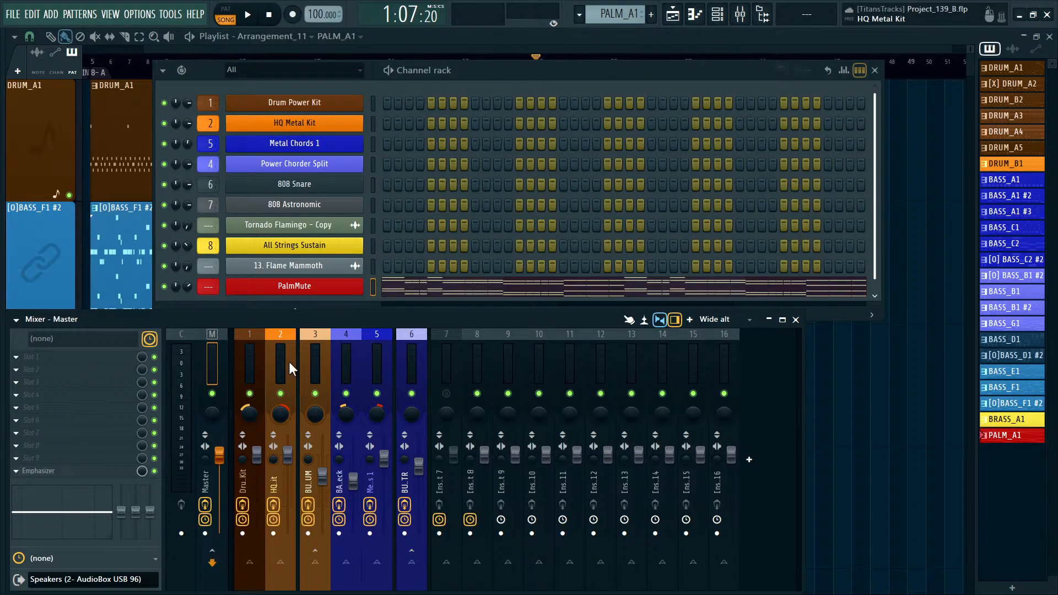
Try a higher fader level on the BUS_DRUM mixer track.
click(316, 353)
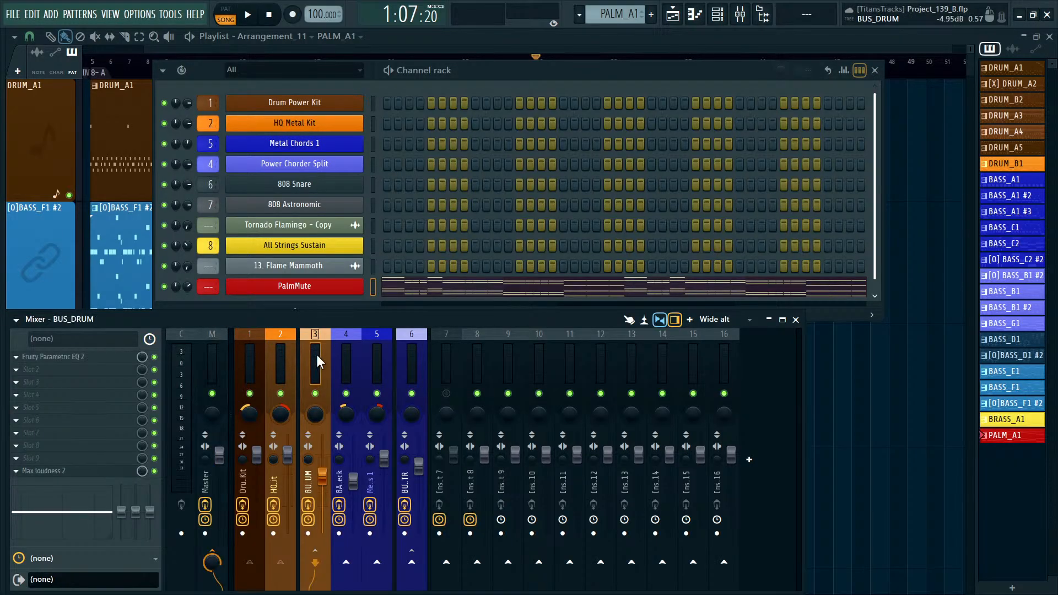
mouse_move(322, 477)
mouse_down()
mouse_move(322, 507)
mouse_move(322, 464)
mouse_up()
key(ctrl+z)
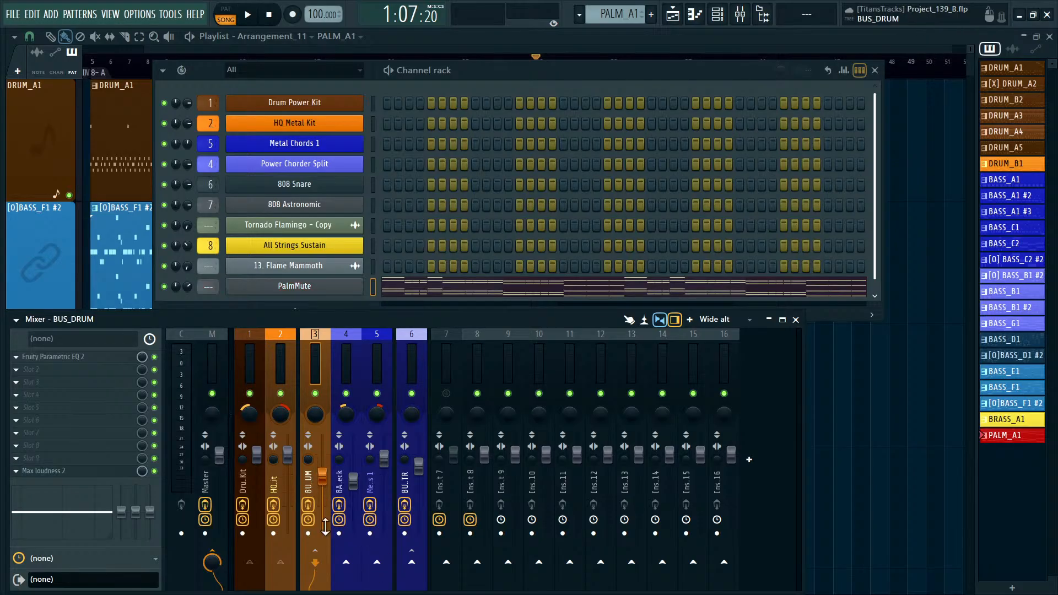
Delete the unused 808 Snare, 808 Astronomic, Tornado Flamingo - Copy and 13. Flame Mammoth channels and check the audio clip list.
click(373, 103)
click(321, 185)
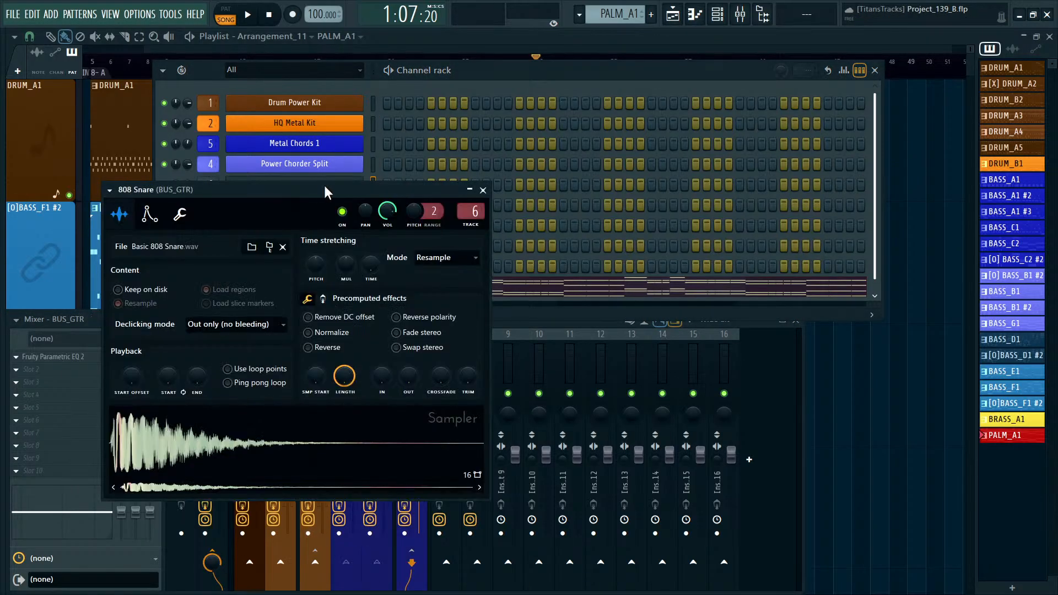
click(295, 185)
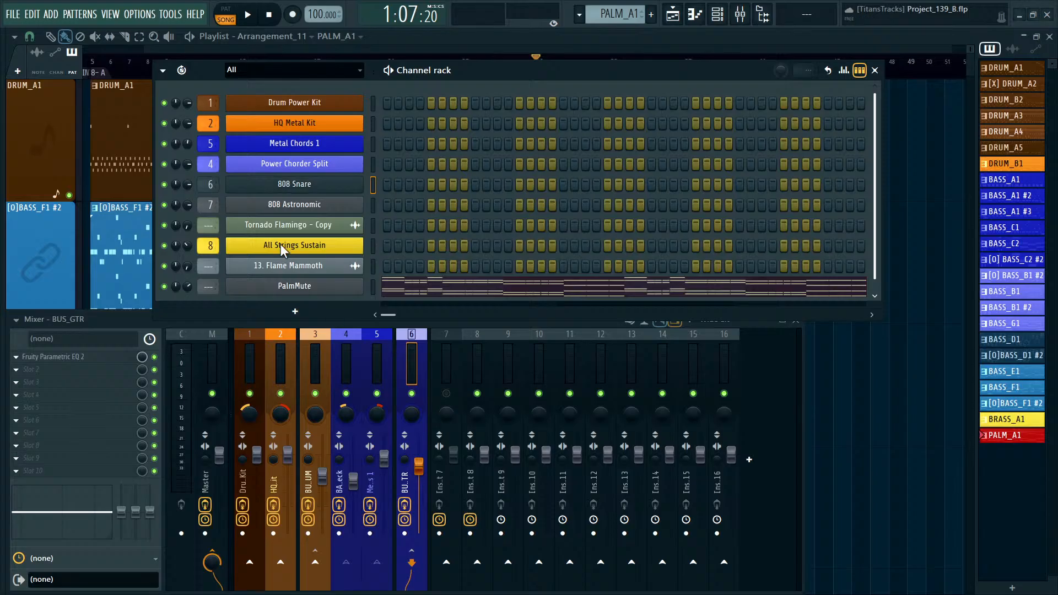
key(alt+Delete)
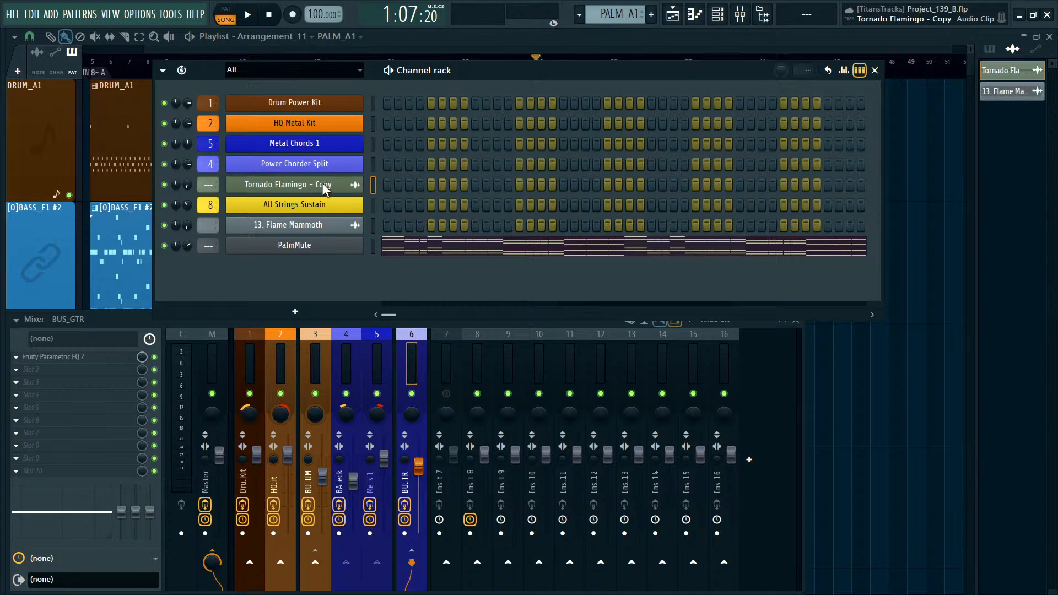
click(528, 314)
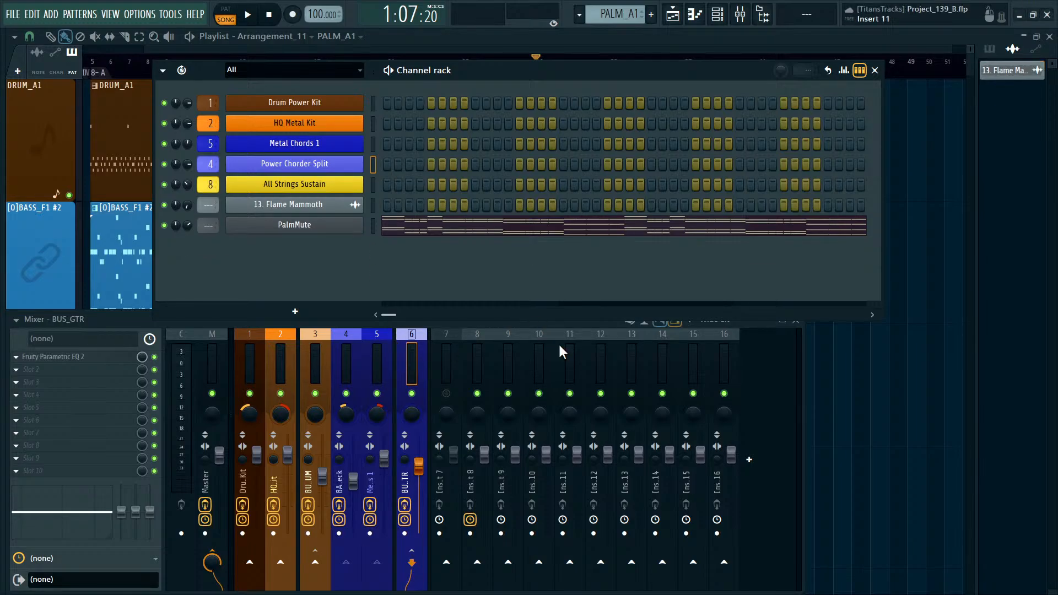
right_click(286, 206)
click(390, 378)
click(534, 328)
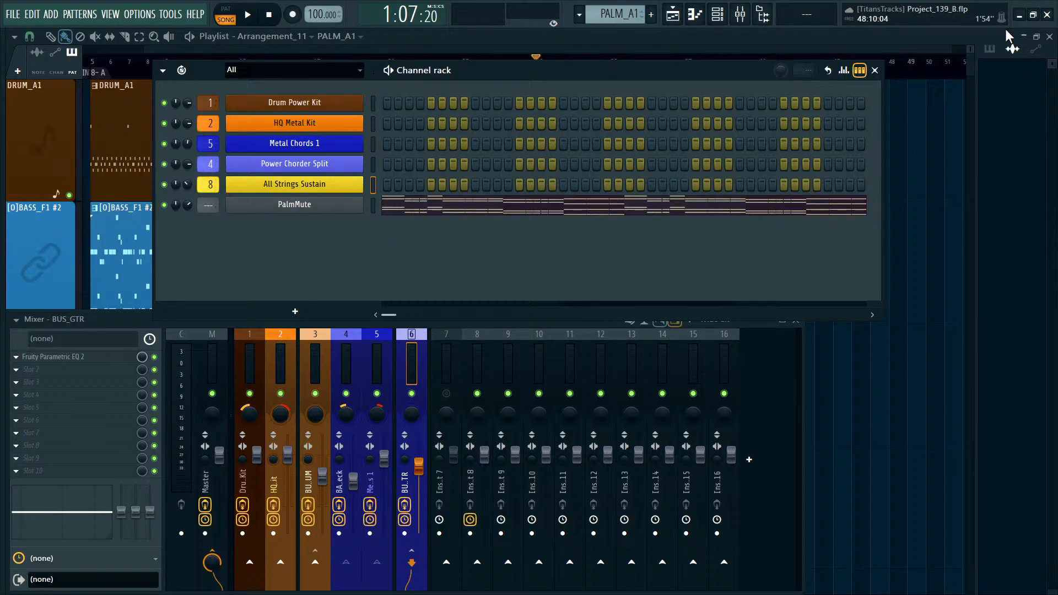
click(1013, 49)
click(992, 50)
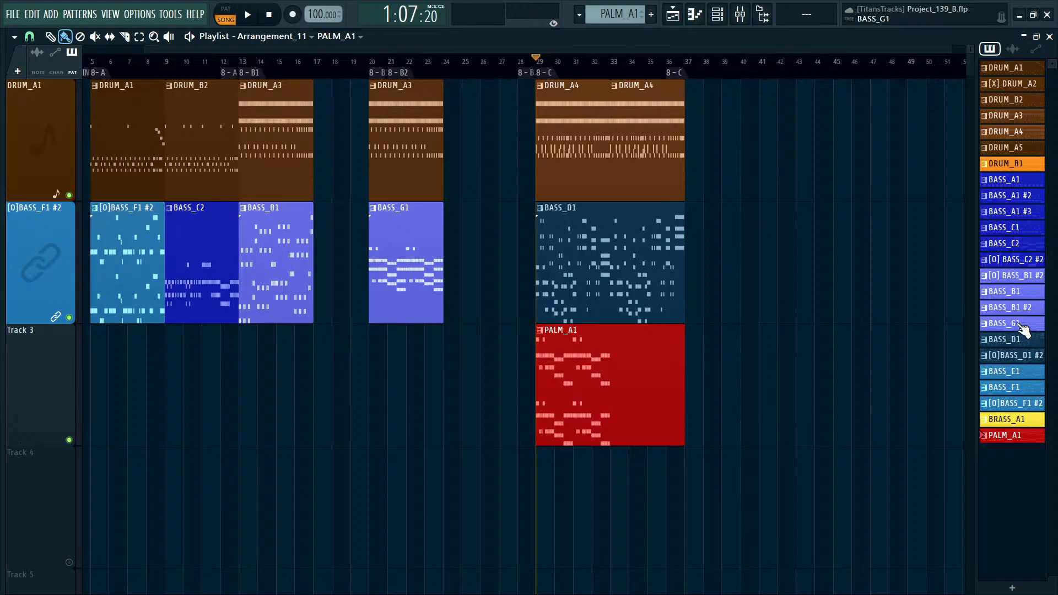
Move the All Strings Sustain channel below PalmMute and colour the PalmMute channel red.
key(F5)
key(F6)
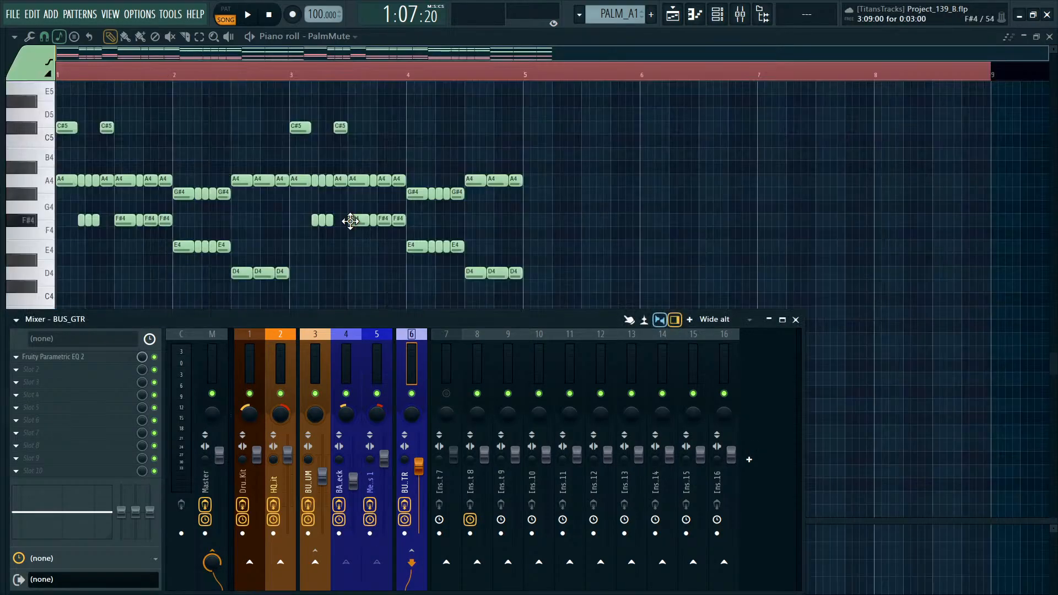
key(F6)
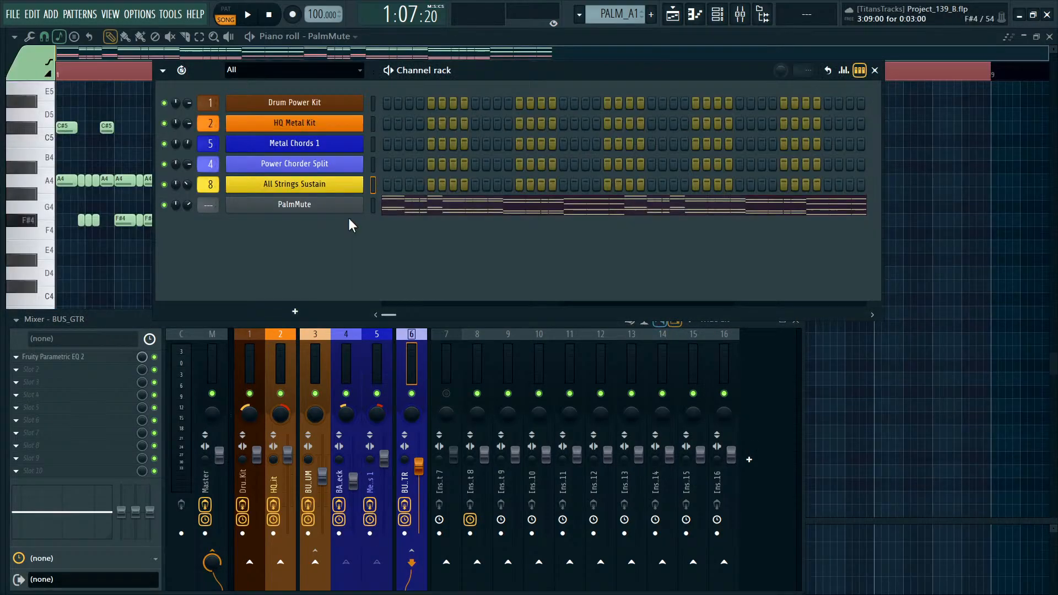
click(373, 186)
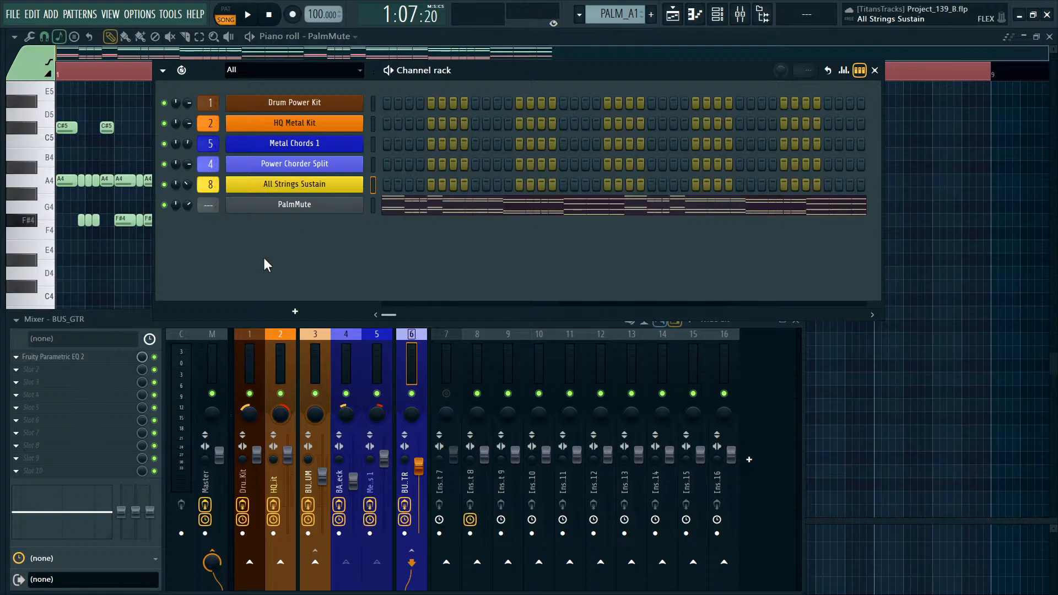
key(alt+Down)
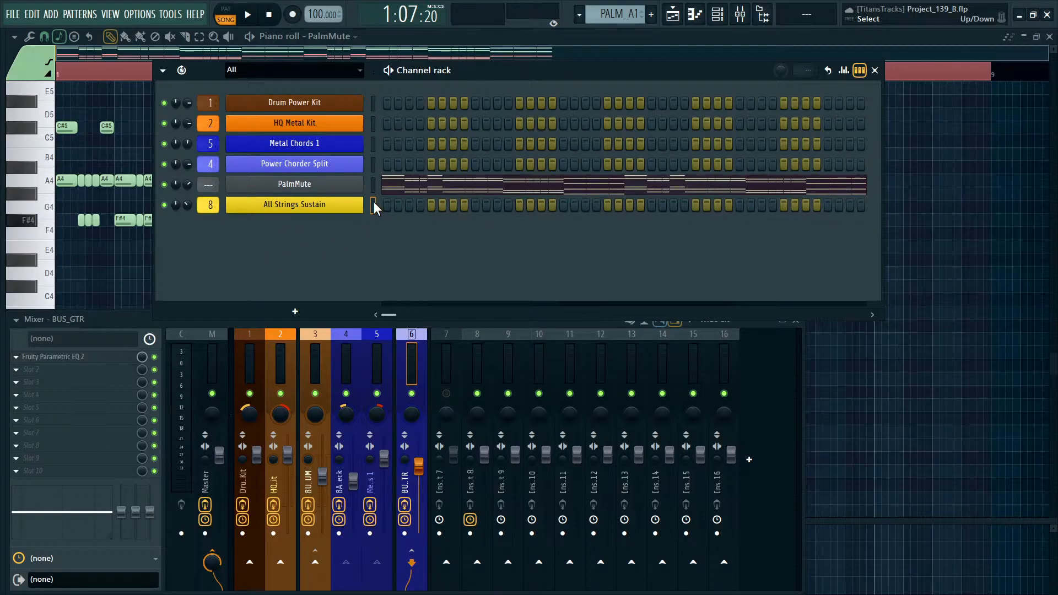
click(321, 185)
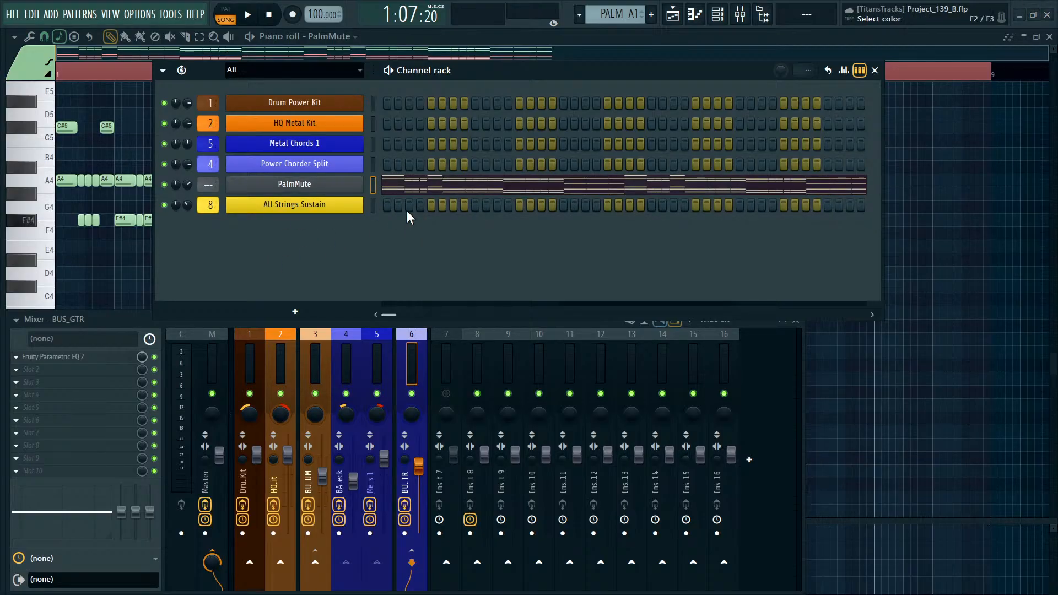
click(442, 420)
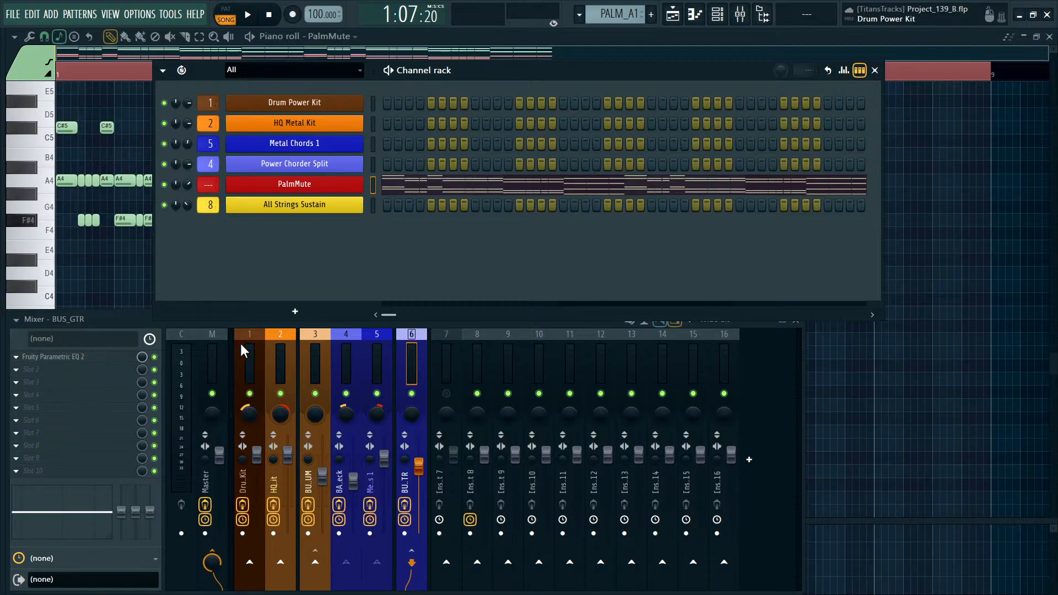
Solo the BAS Finger Neck mixer track together with its bus and play from bar 29.
click(319, 358)
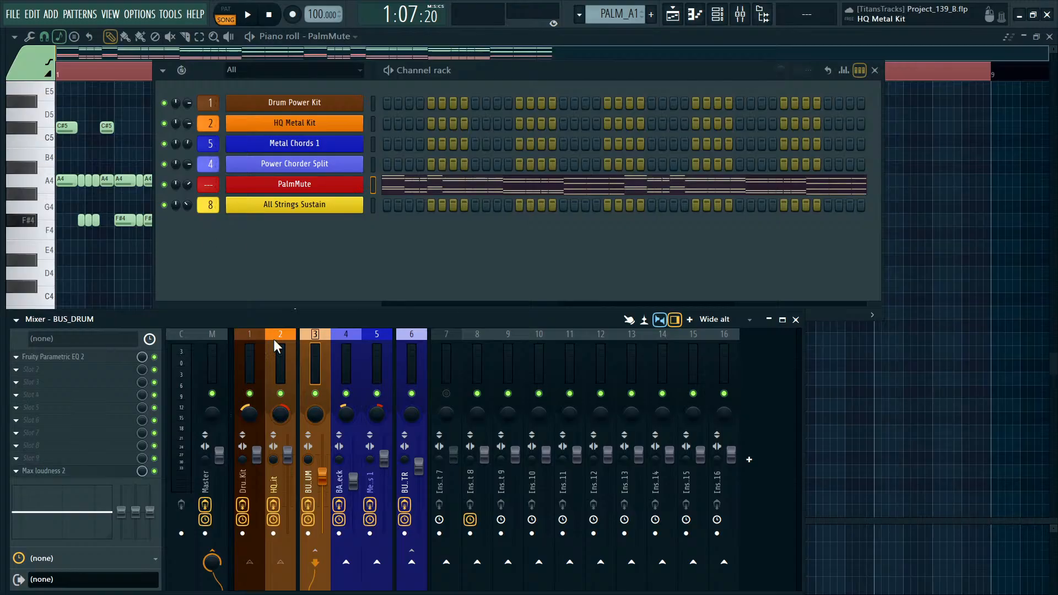
click(410, 367)
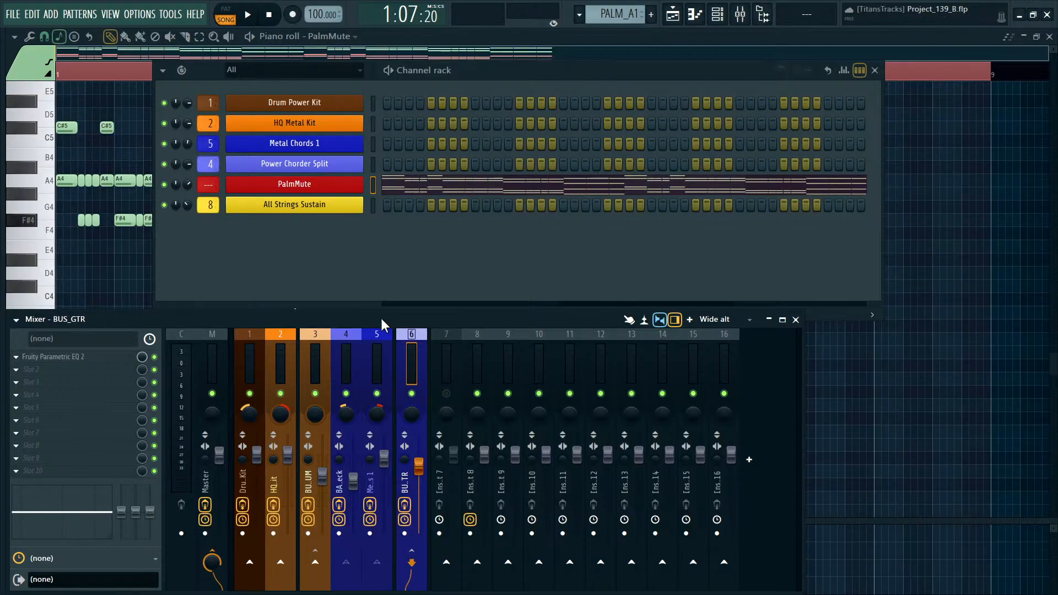
click(338, 359)
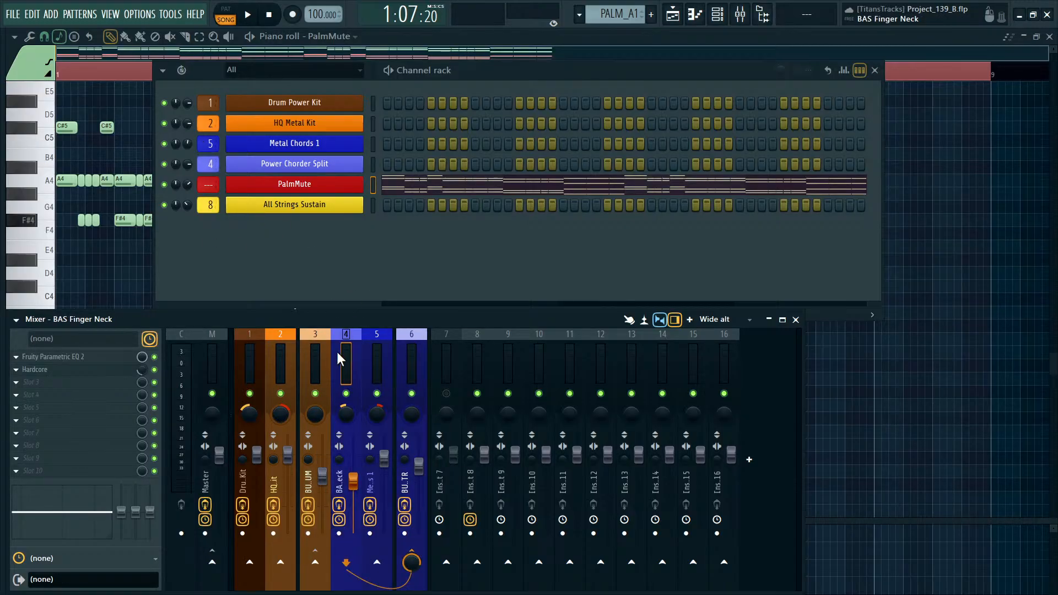
ctrl+click(346, 394)
key(space)
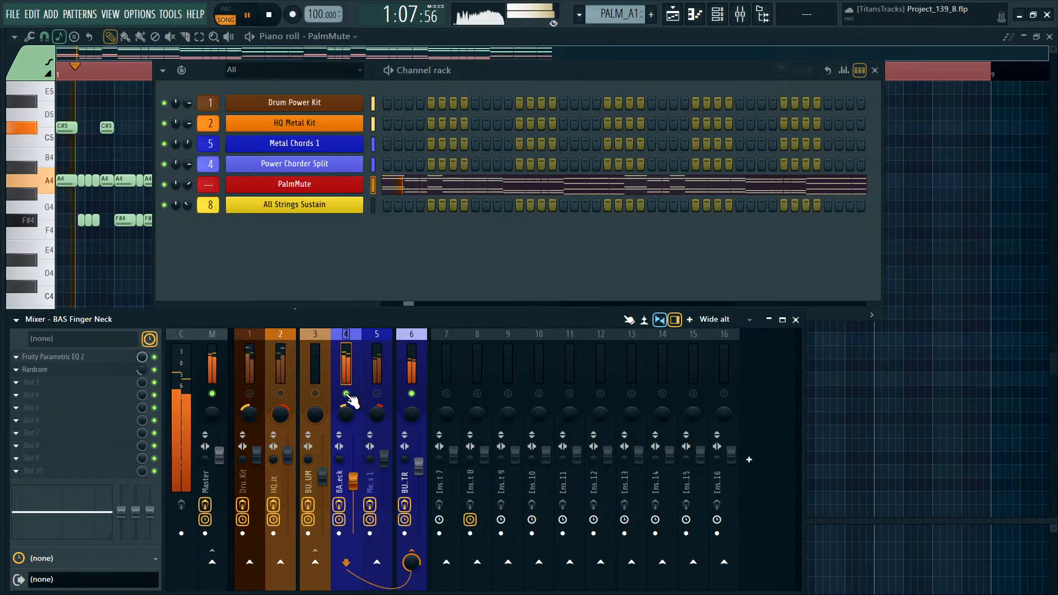
Audition the Metal Chords 1 and Power Chorder Split channels separately to identify which one feeds mixer track 4.
ctrl+click(165, 145)
click(164, 164)
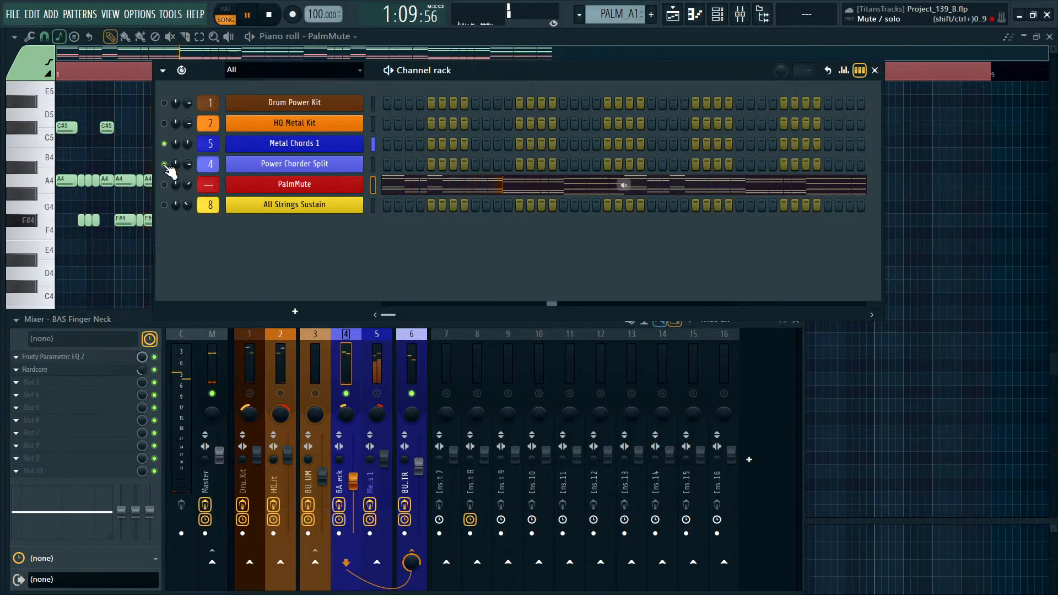
click(165, 145)
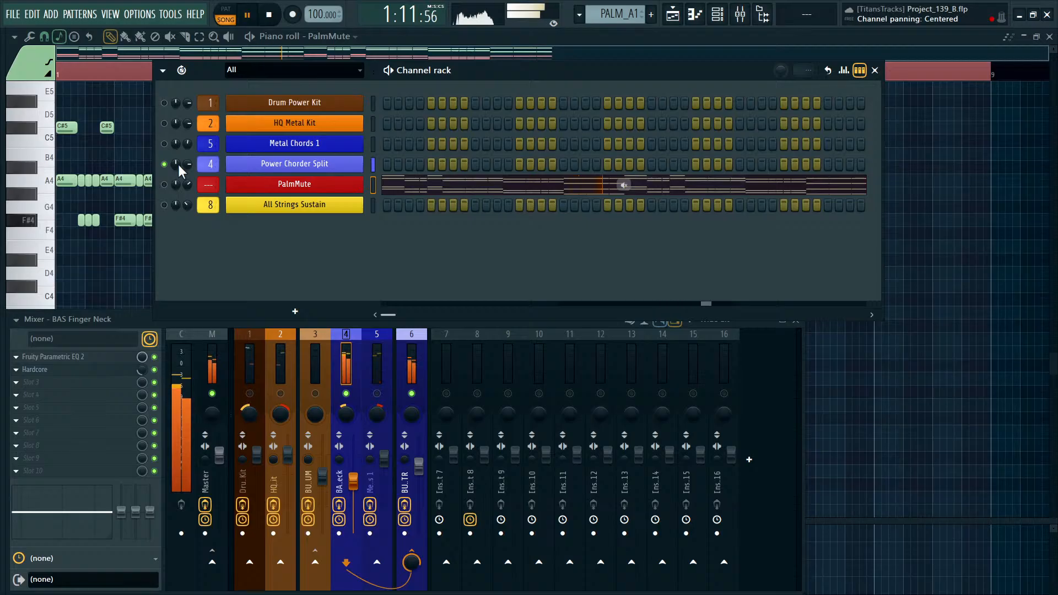
Rename mixer track 4 as PWR CHRD.
click(347, 370)
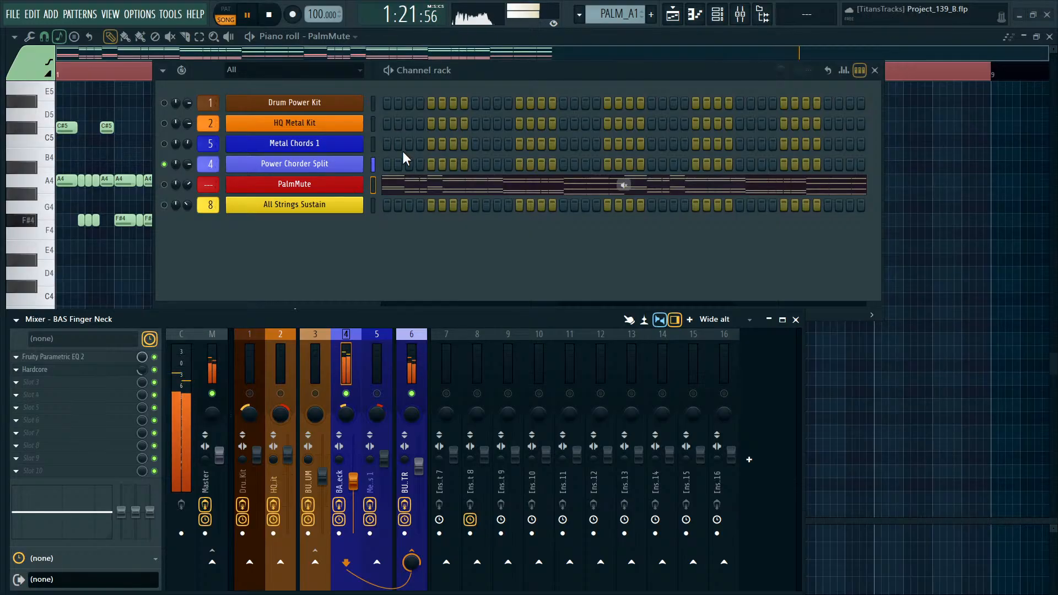
text(PWR CHRD)
key(Return)
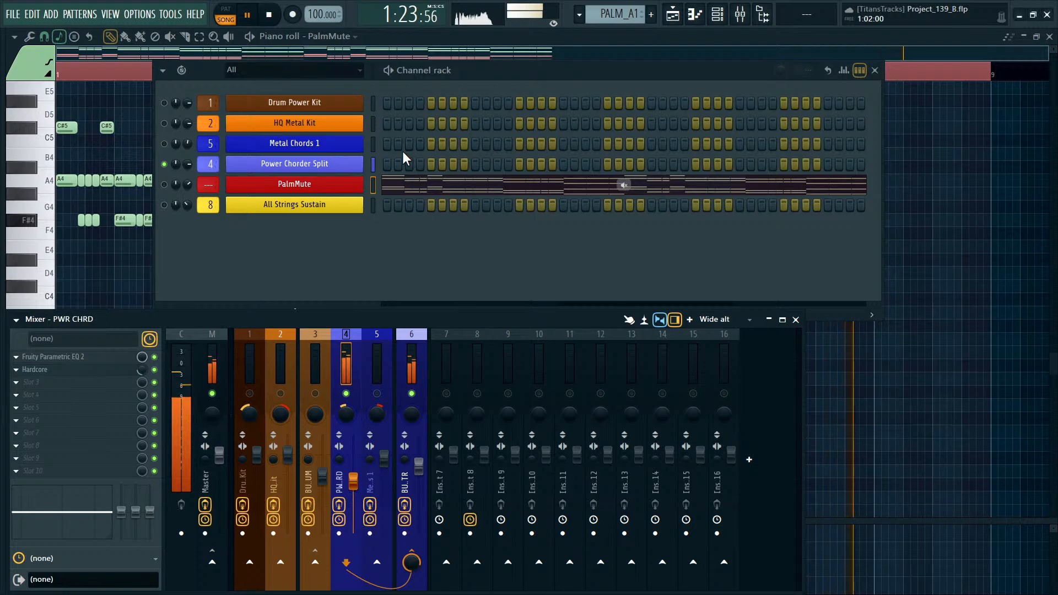
Unmute the Metal Chords 1 mixer track and play its channel in solo from bar 29.
click(374, 348)
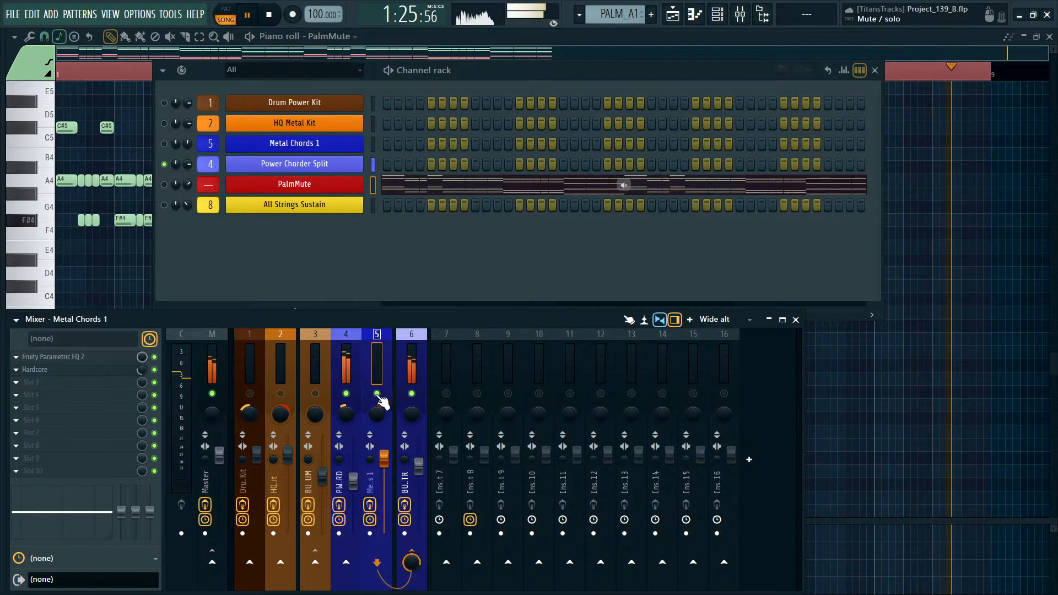
key(space)
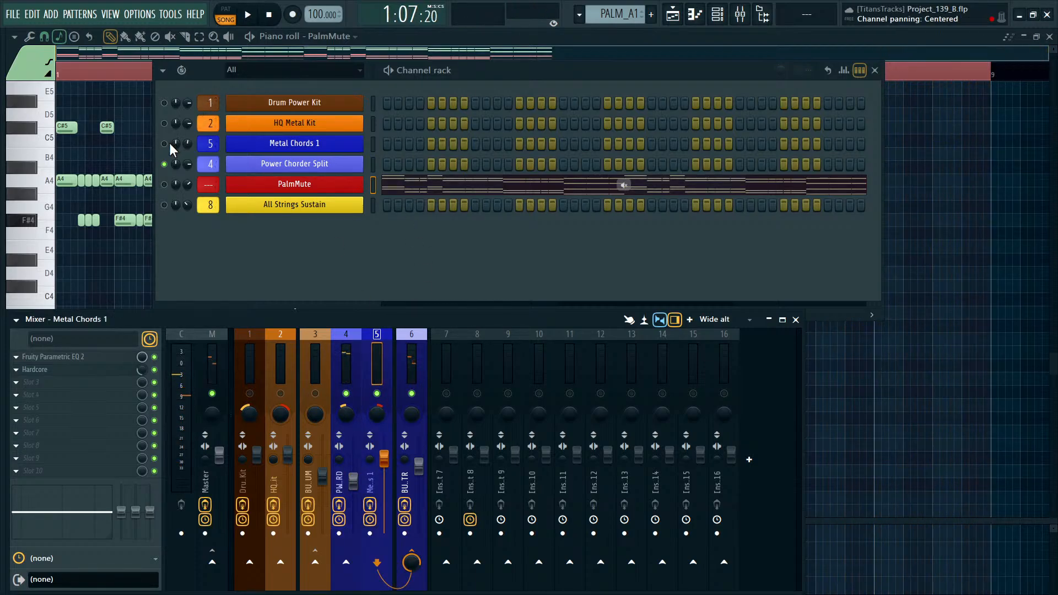
right_click(164, 144)
key(space)
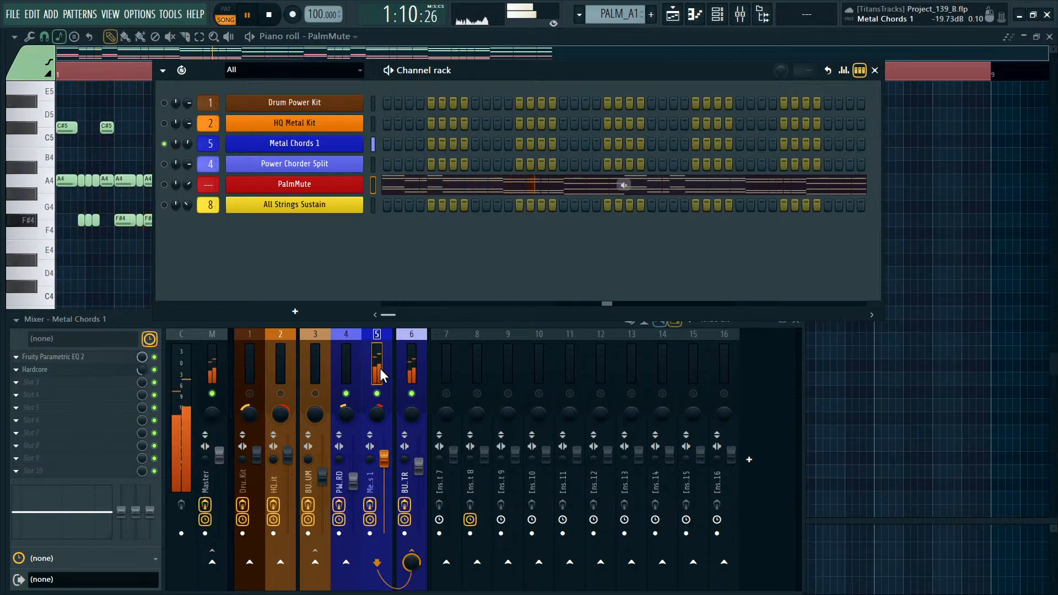
Enlarge the mixer vertically to show full track names, select the PWR CHRD track and stop playback.
click(412, 319)
drag(414, 313, 417, 278)
click(343, 319)
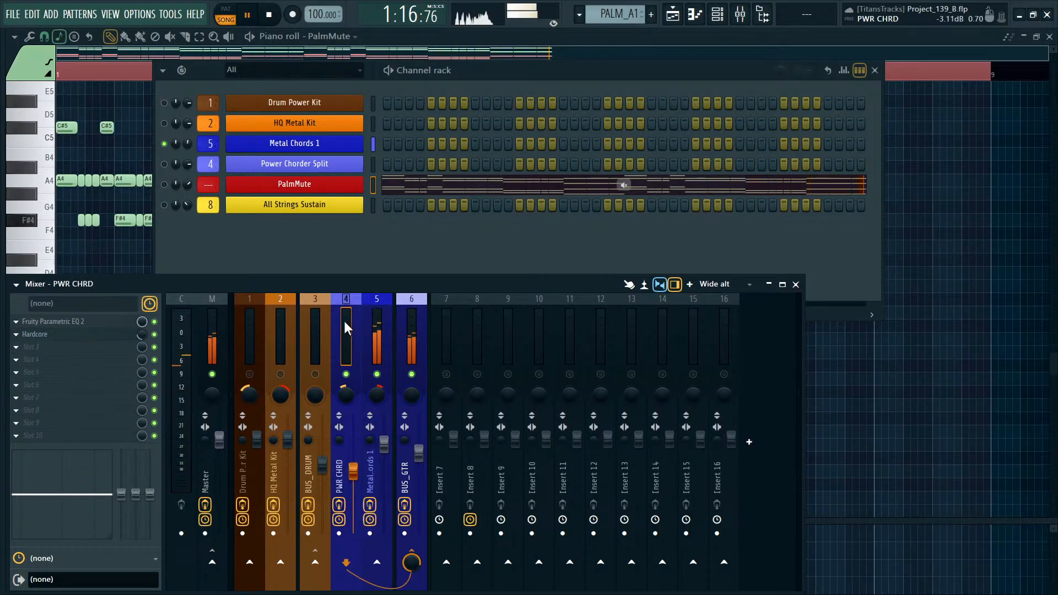
key(space)
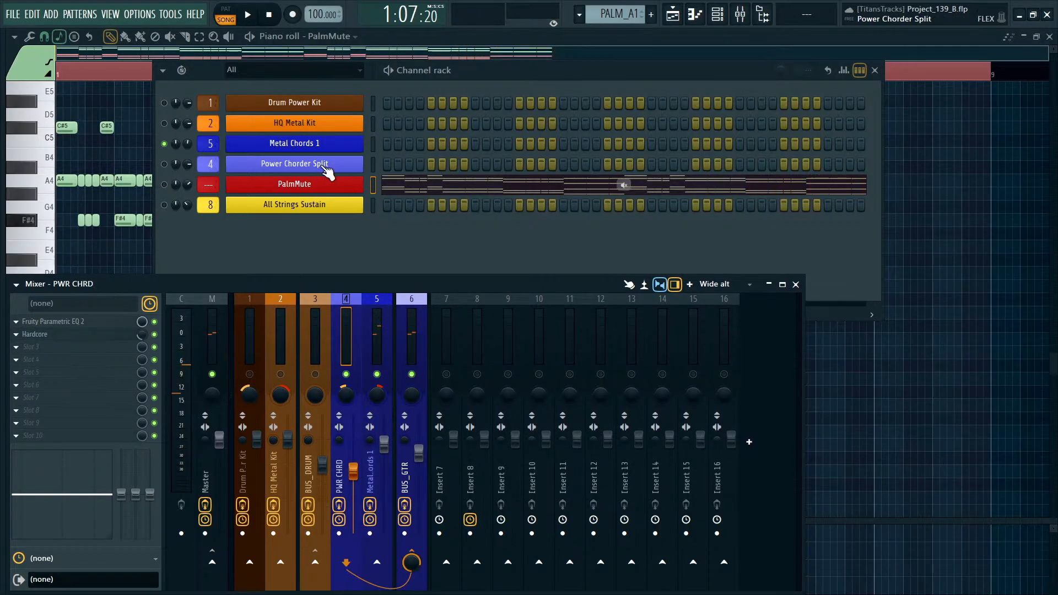
Move the Power Chorder Split channel above Metal Chords 1 and compare the order with their mixer tracks.
click(372, 163)
key(alt+Up)
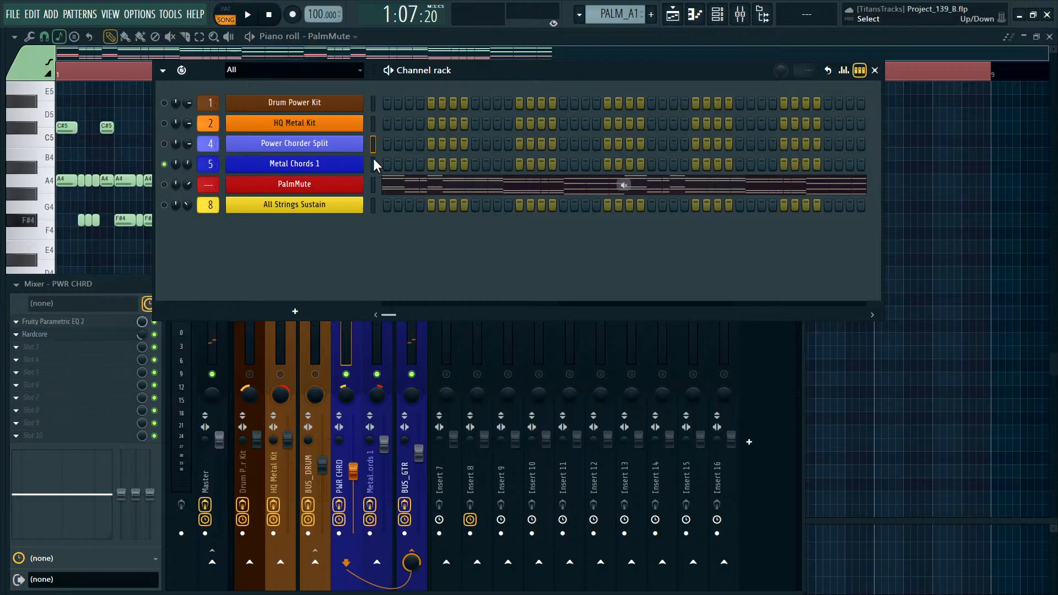
click(352, 345)
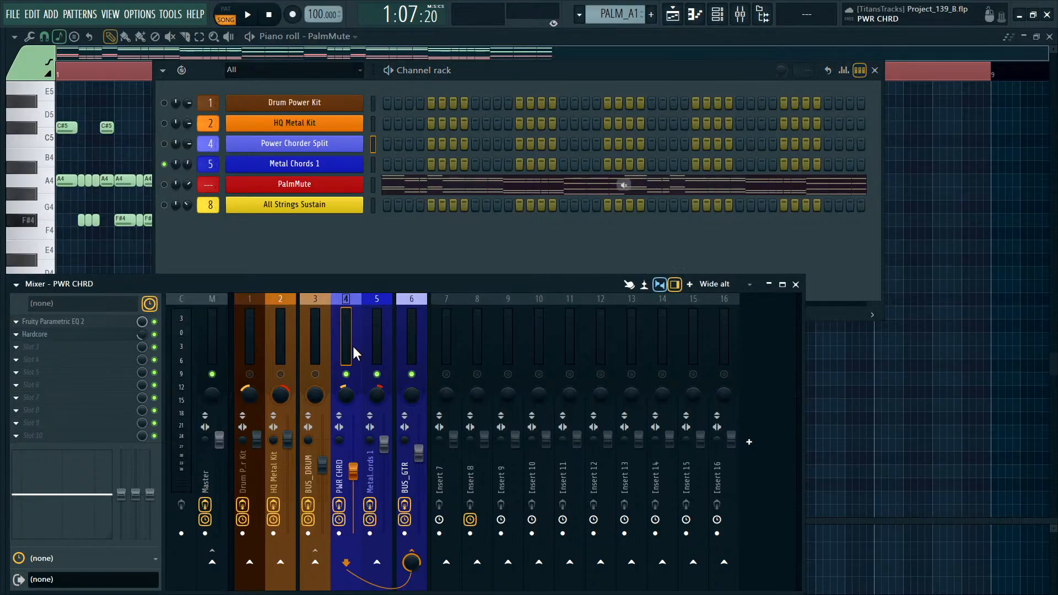
click(389, 340)
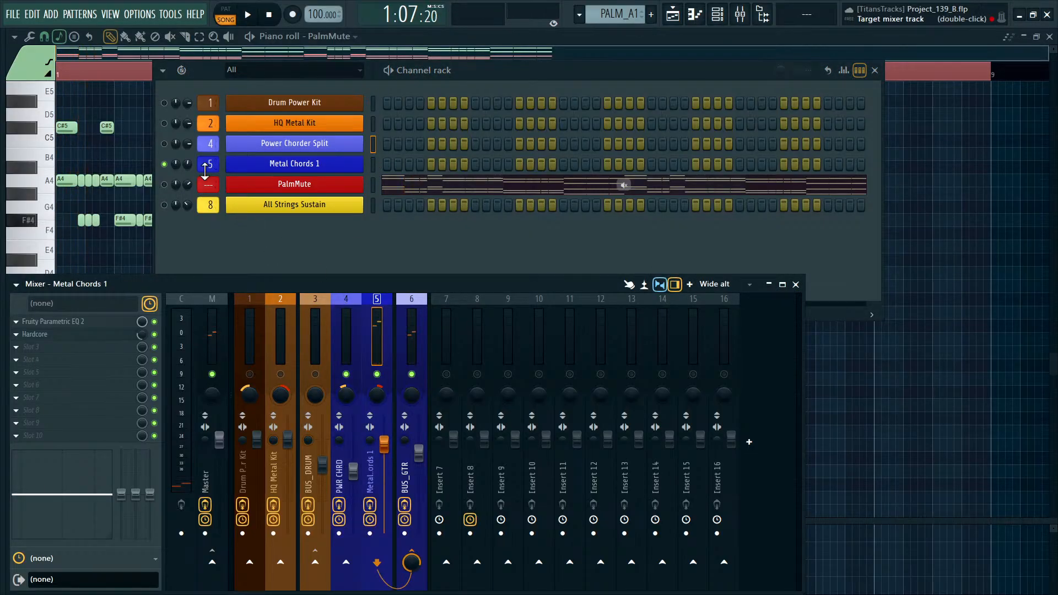
Move the BUS_DRUM mixer track to position 16.
click(314, 329)
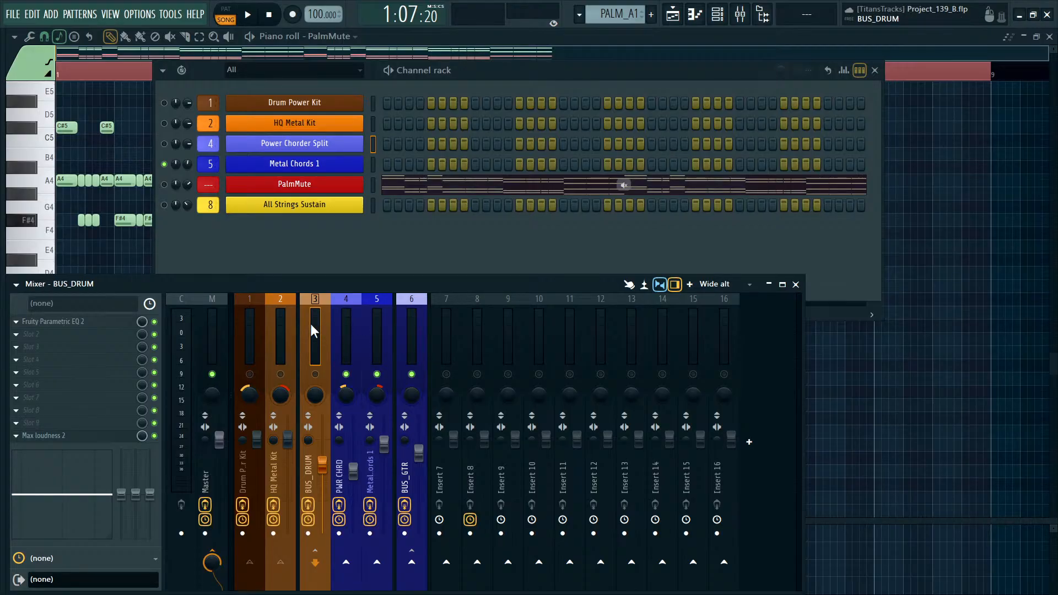
drag(309, 323, 722, 323)
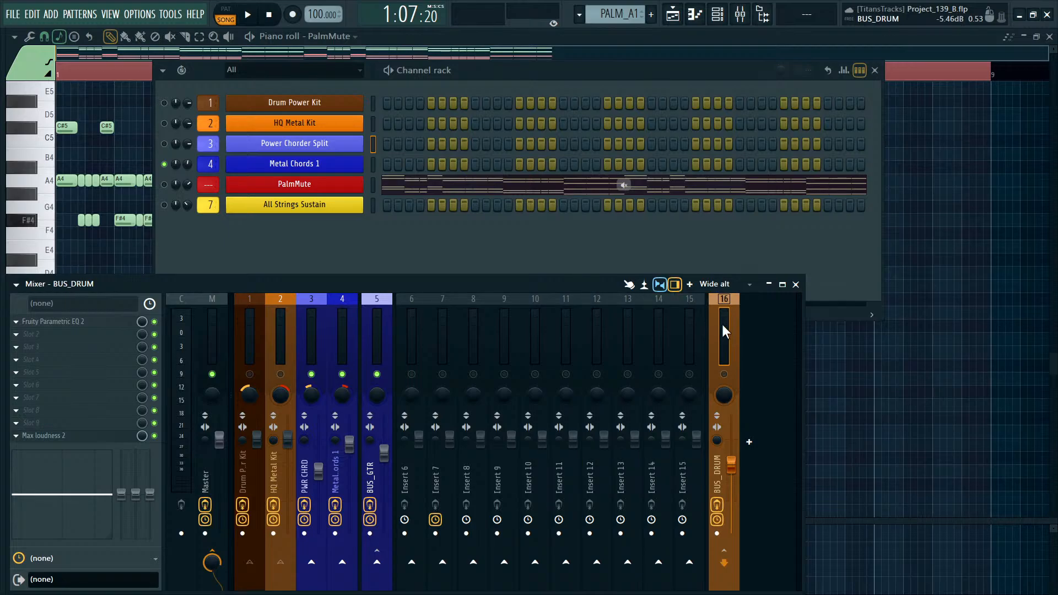
Shorten the channel rack and place it above the mixer so both are fully visible.
click(387, 163)
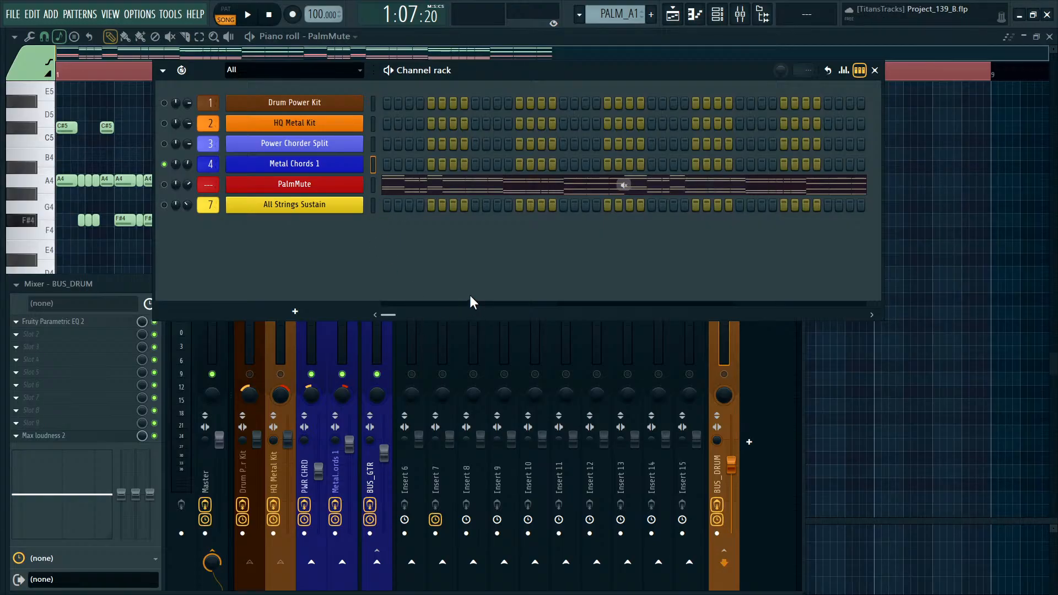
scroll(769, 318, right, 2)
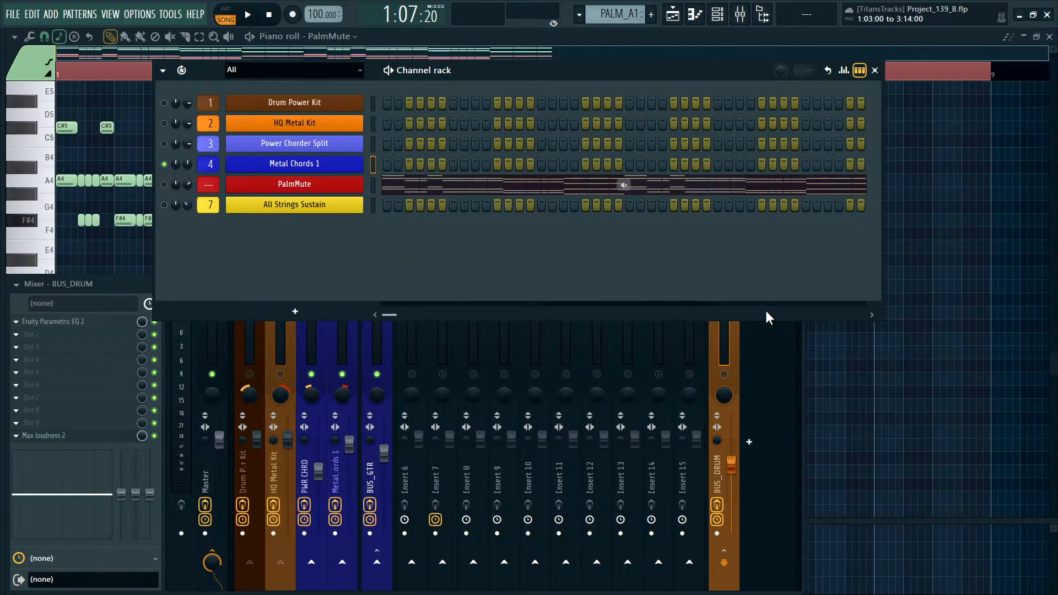
drag(643, 70, 594, 30)
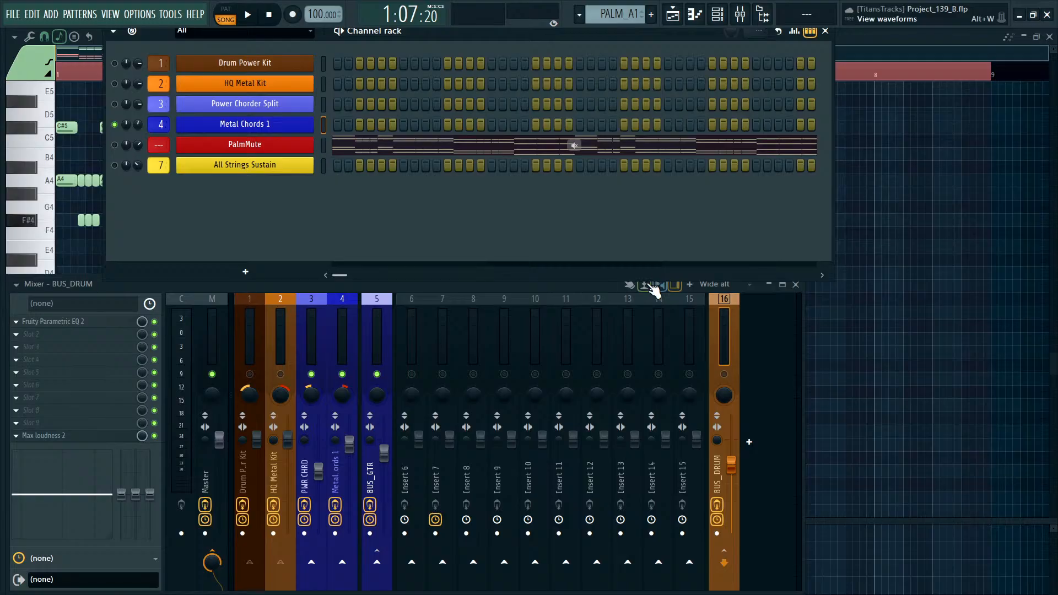
drag(646, 281, 641, 200)
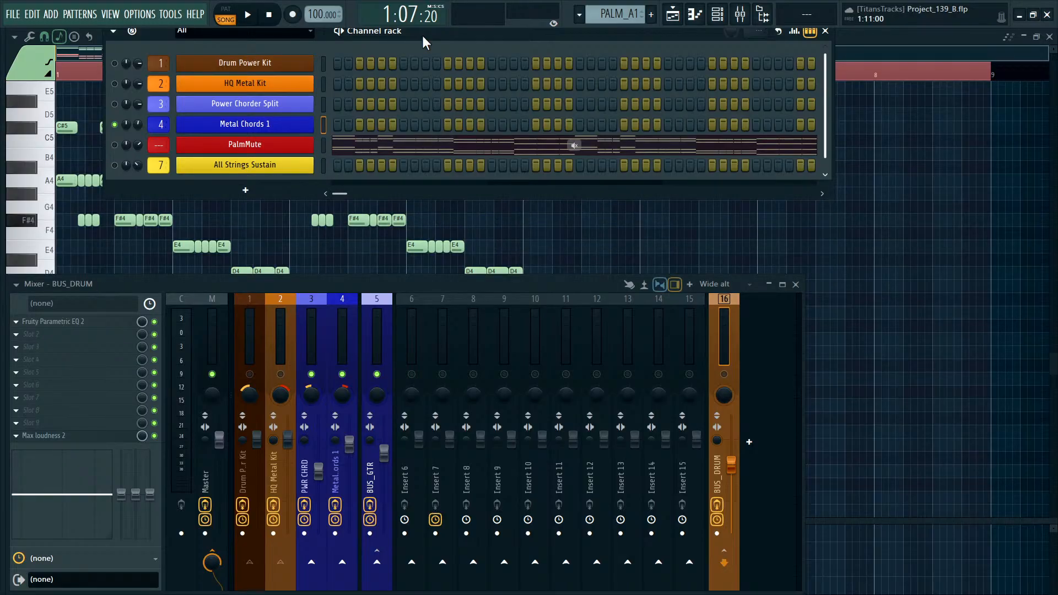
drag(424, 42, 329, 54)
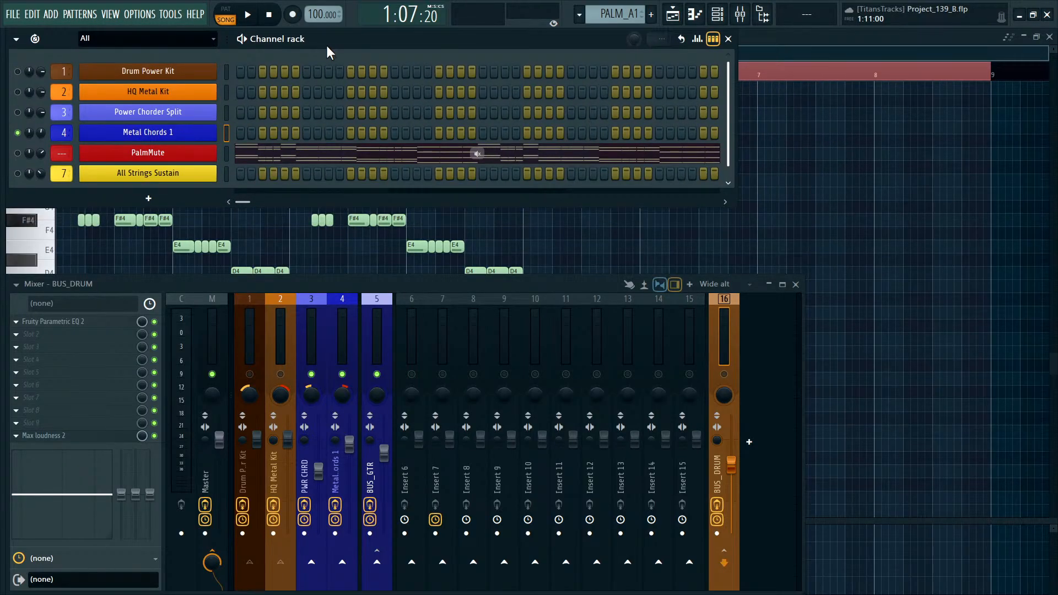
mouse_move(373, 279)
mouse_down()
mouse_move(371, 211)
mouse_move(373, 276)
mouse_up()
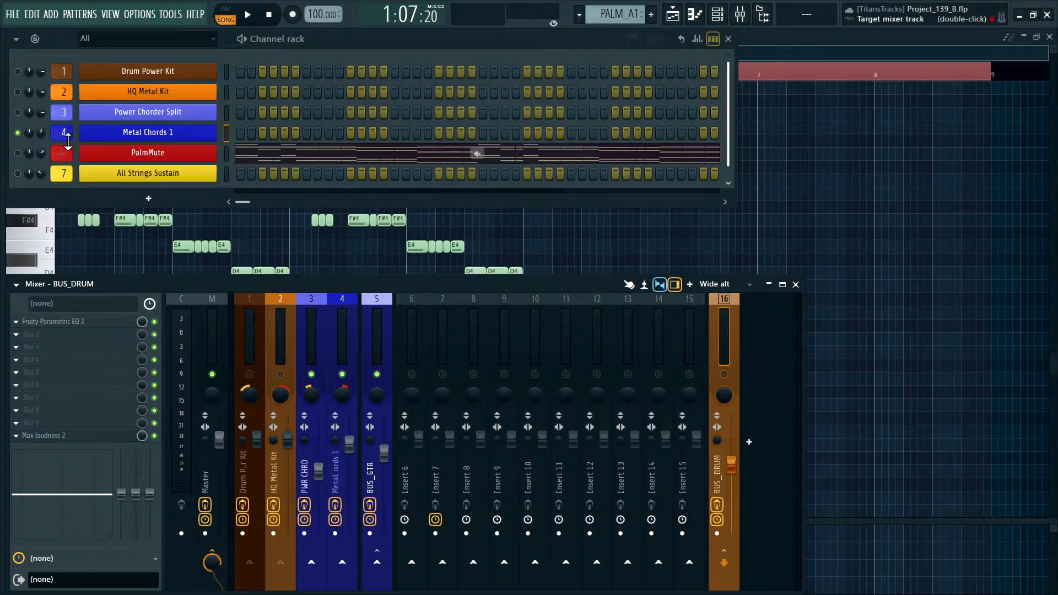
Move the BUS_GTR mixer track to position 15, beside BUS_DRUM, leaving the PalmMute channel unassigned.
scroll(67, 153, up, 2)
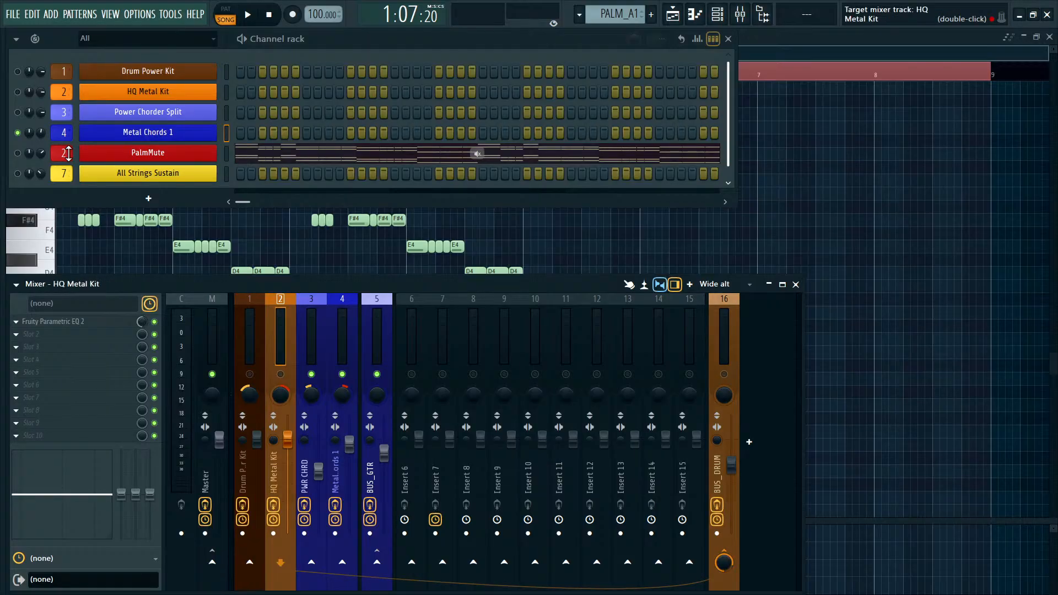
scroll(67, 153, down, 3)
click(372, 327)
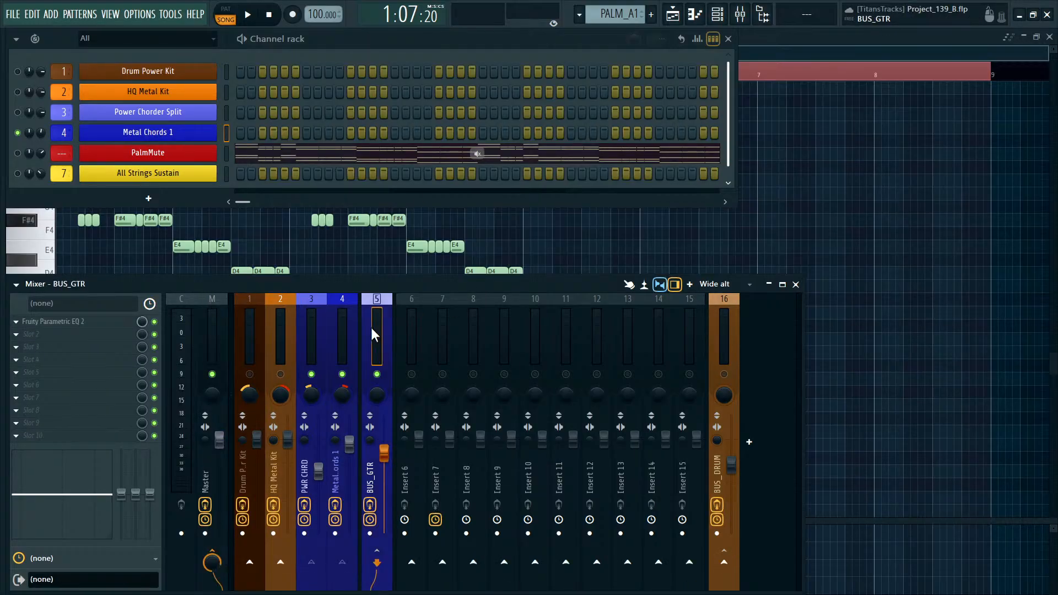
drag(372, 328, 687, 331)
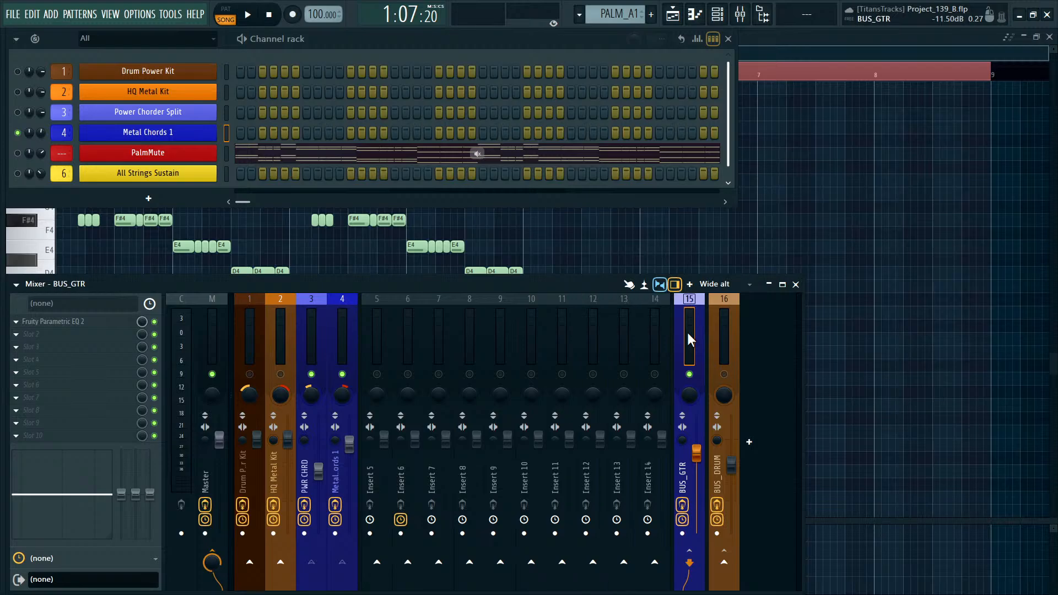
click(723, 330)
click(699, 333)
click(728, 335)
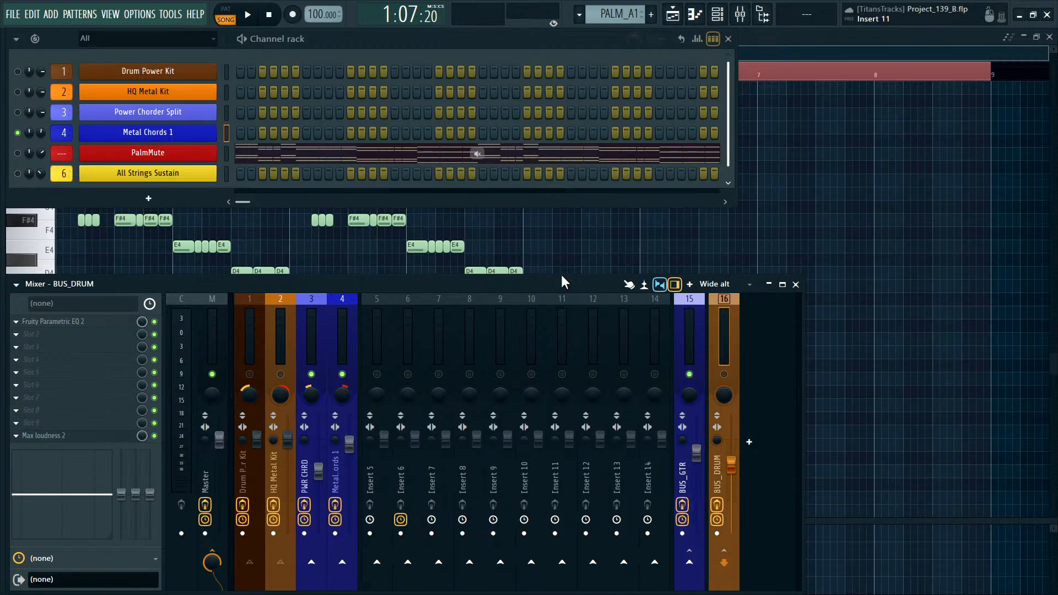
Move the mixer up directly beneath the channel rack and unmute the BUS_DRUM track.
drag(561, 274, 557, 198)
click(291, 274)
click(251, 272)
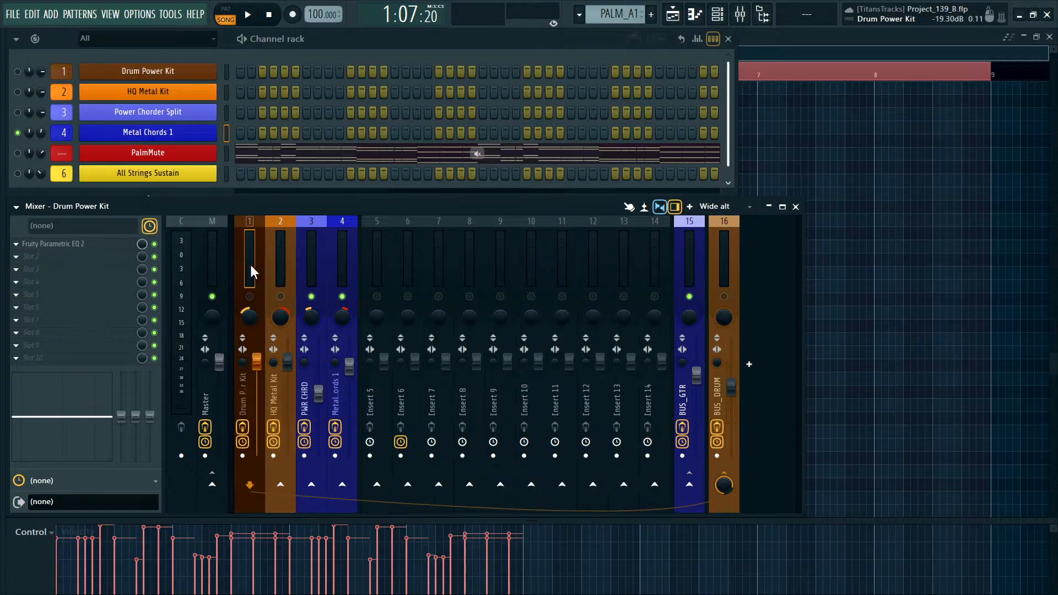
click(680, 247)
click(716, 253)
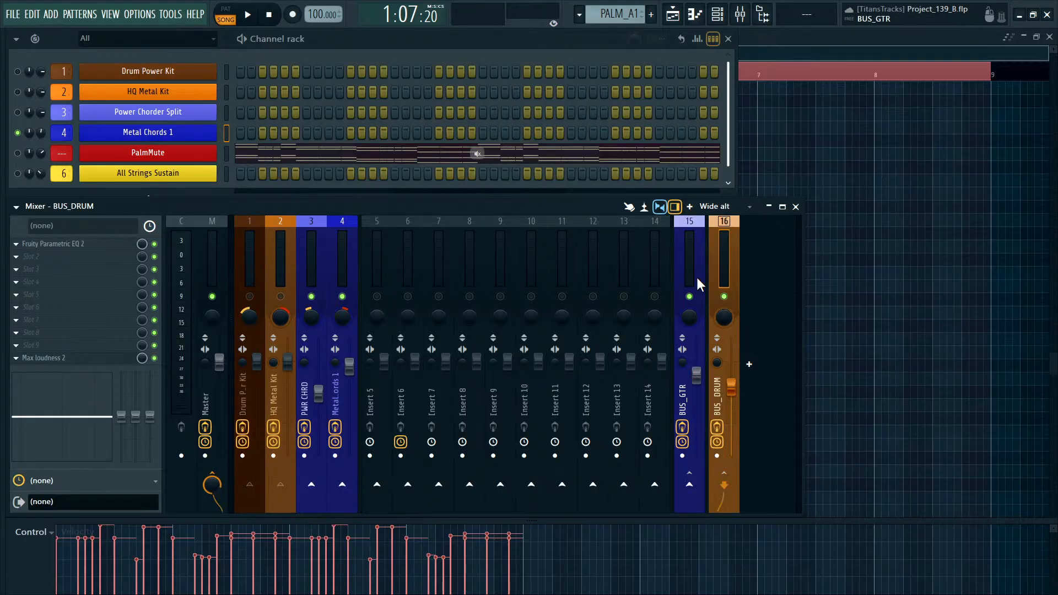
click(693, 274)
click(729, 264)
click(687, 265)
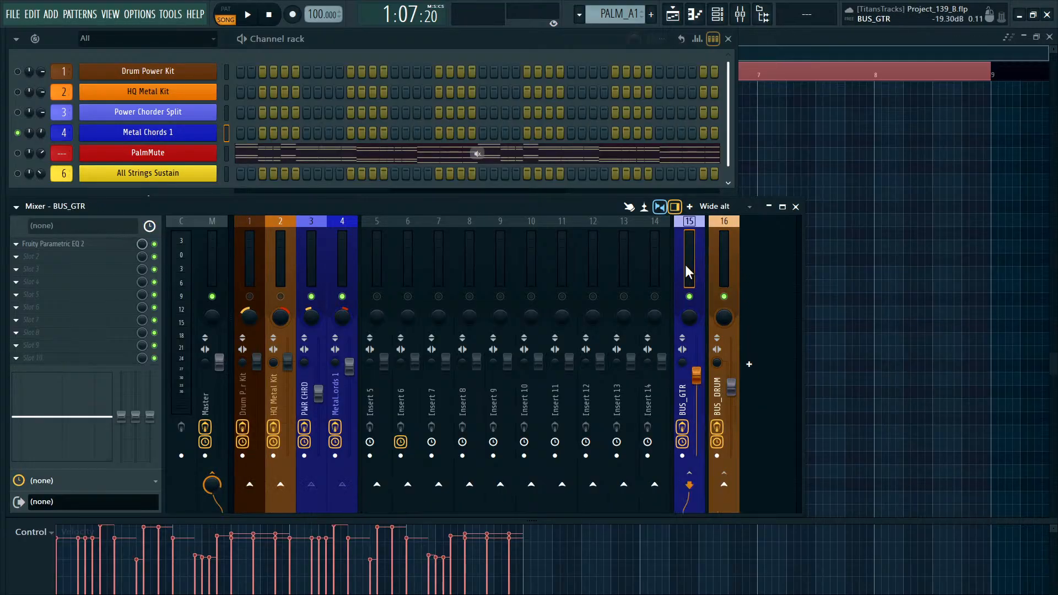
Route the PalmMute channel to mixer track 5.
click(370, 245)
drag(71, 160, 72, 157)
scroll(72, 156, up, 4)
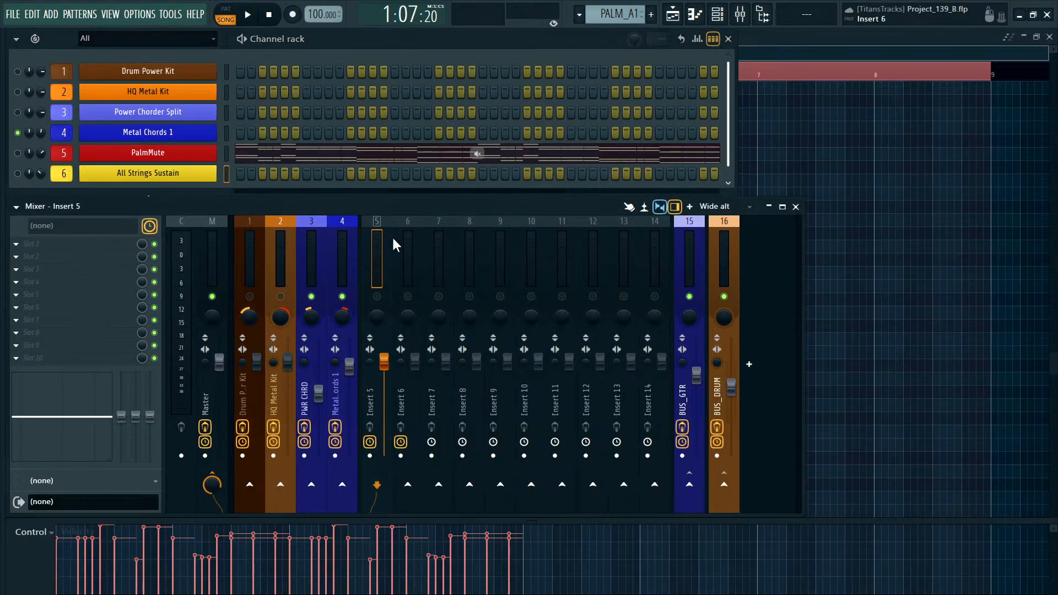
Add a separator between the HQ Metal Kit and PWR CHRD mixer tracks.
click(349, 246)
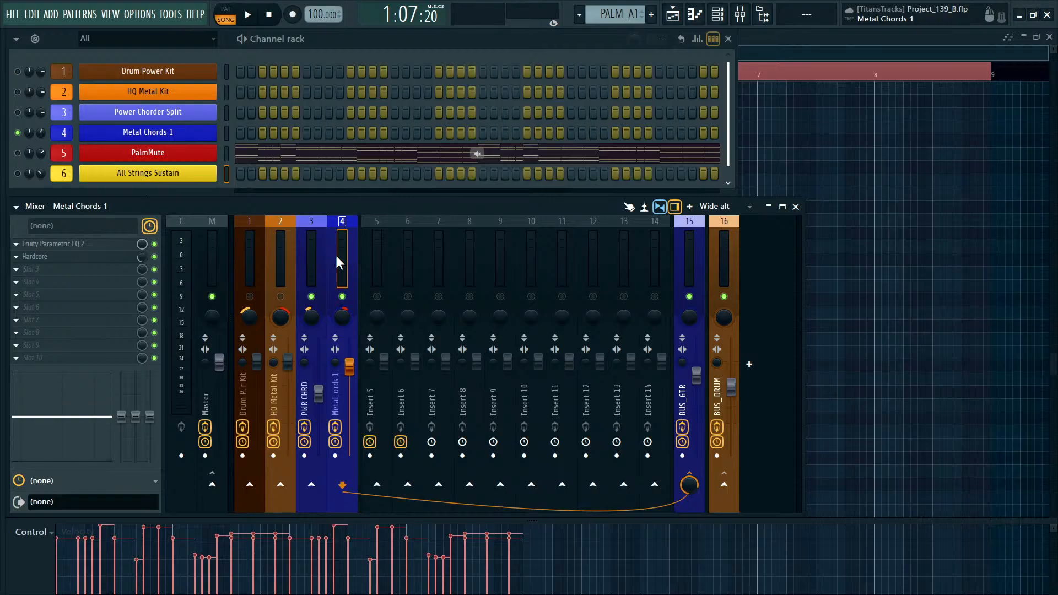
click(368, 245)
click(341, 292)
click(312, 255)
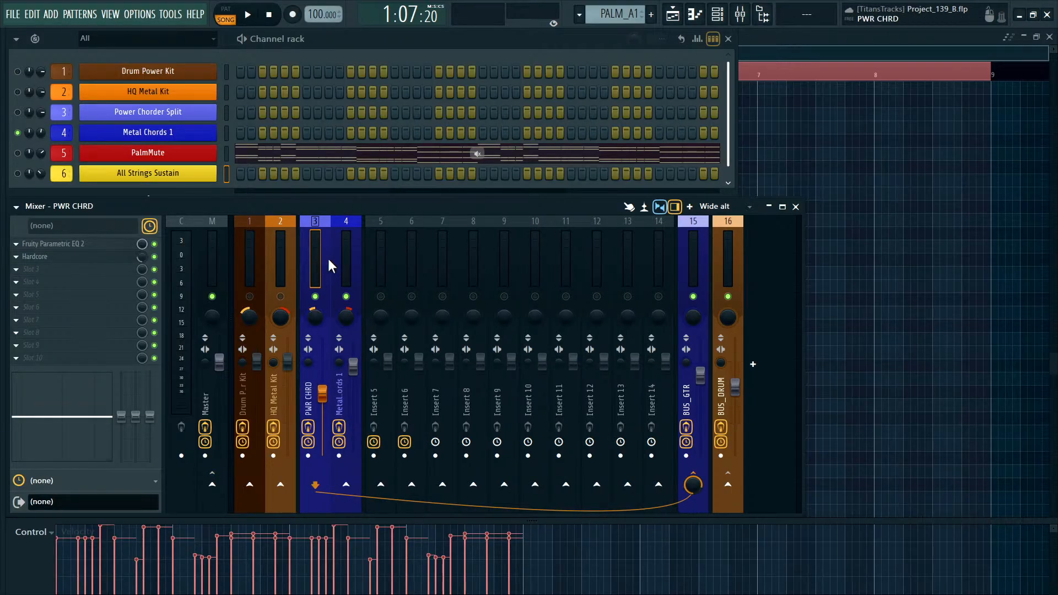
Review the grouping of the drum, guitar and Insert 5 and 6 mixer tracks.
click(343, 251)
click(260, 257)
click(289, 259)
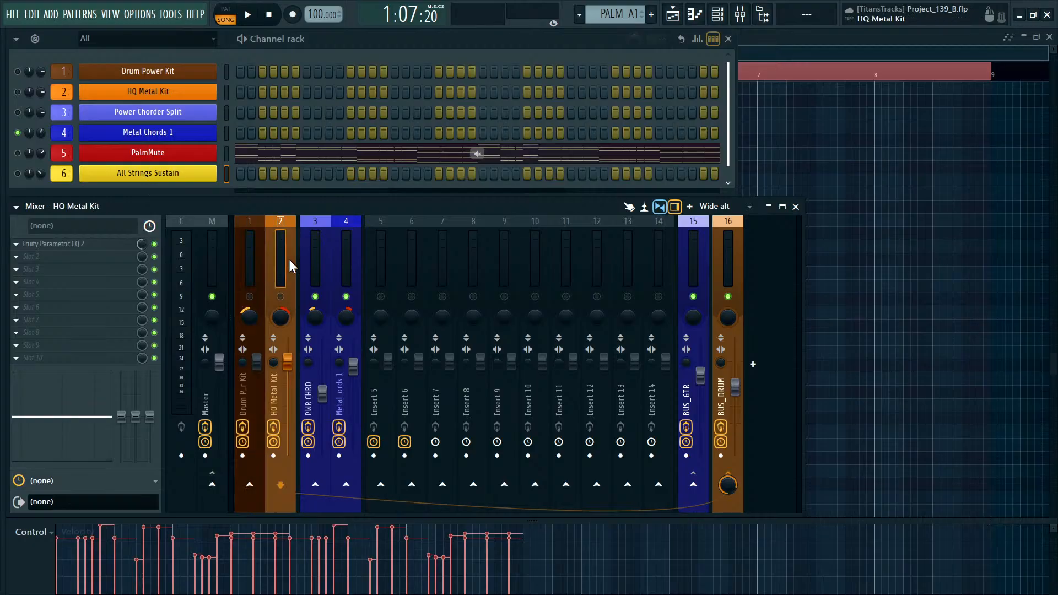
click(249, 249)
click(268, 257)
click(259, 262)
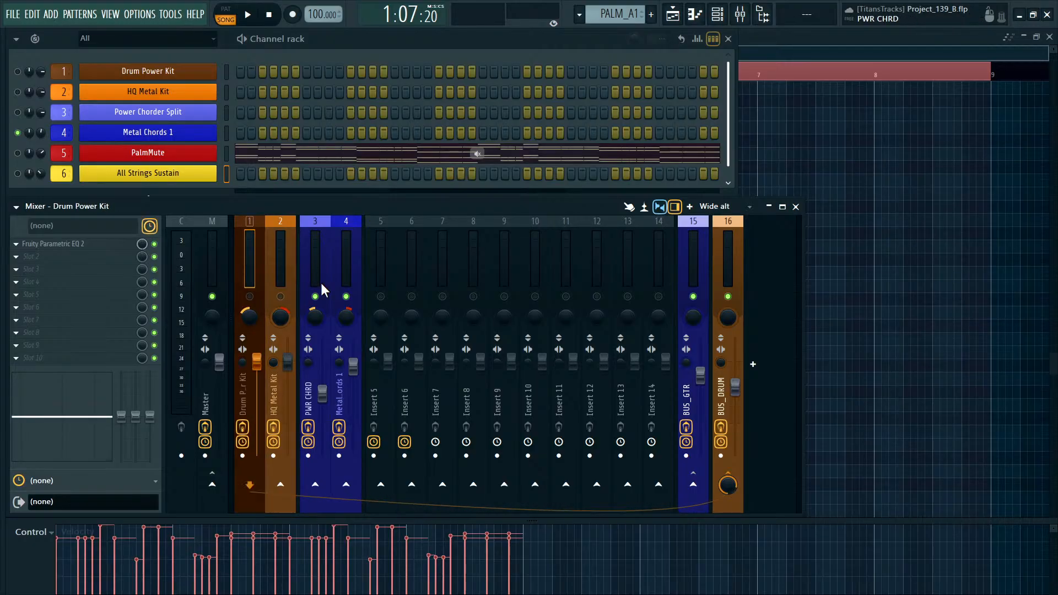
click(287, 265)
click(347, 264)
click(412, 257)
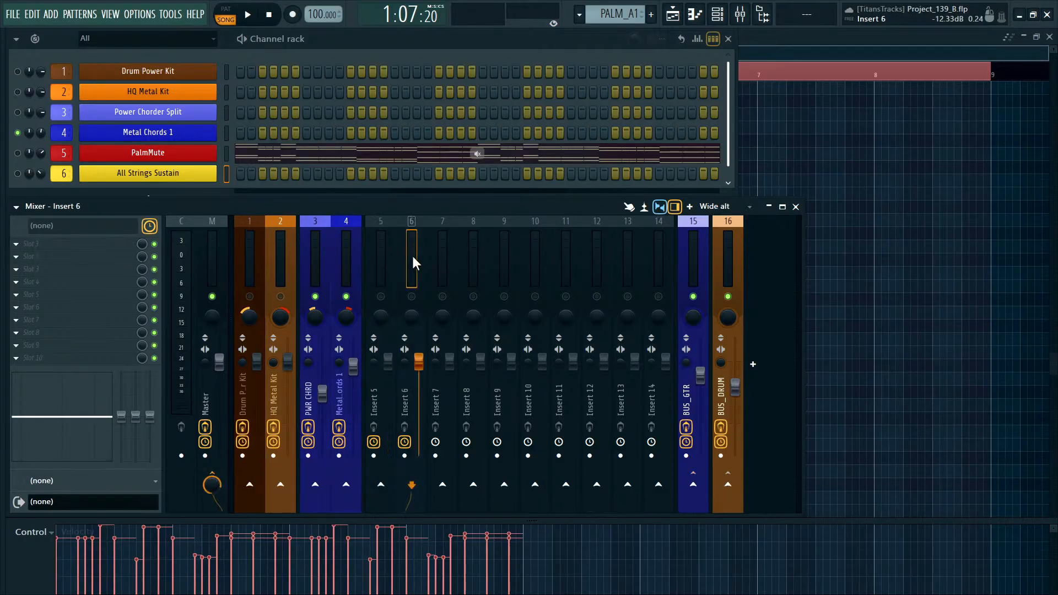
click(386, 266)
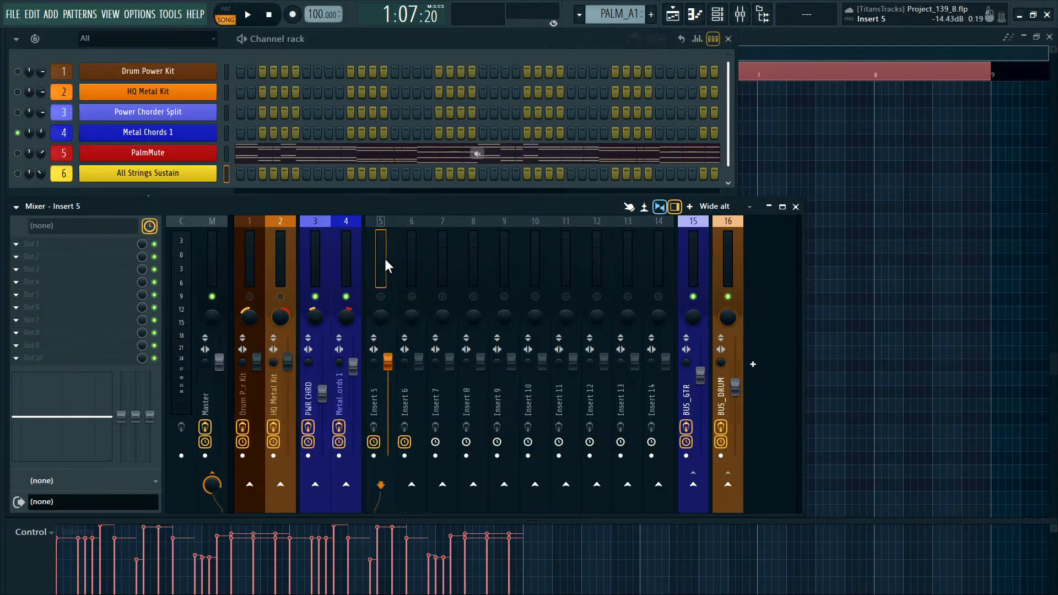
Link the PalmMute and All Strings Sustain channels to mixer tracks 5 and 6, applying their names and colours.
click(227, 154)
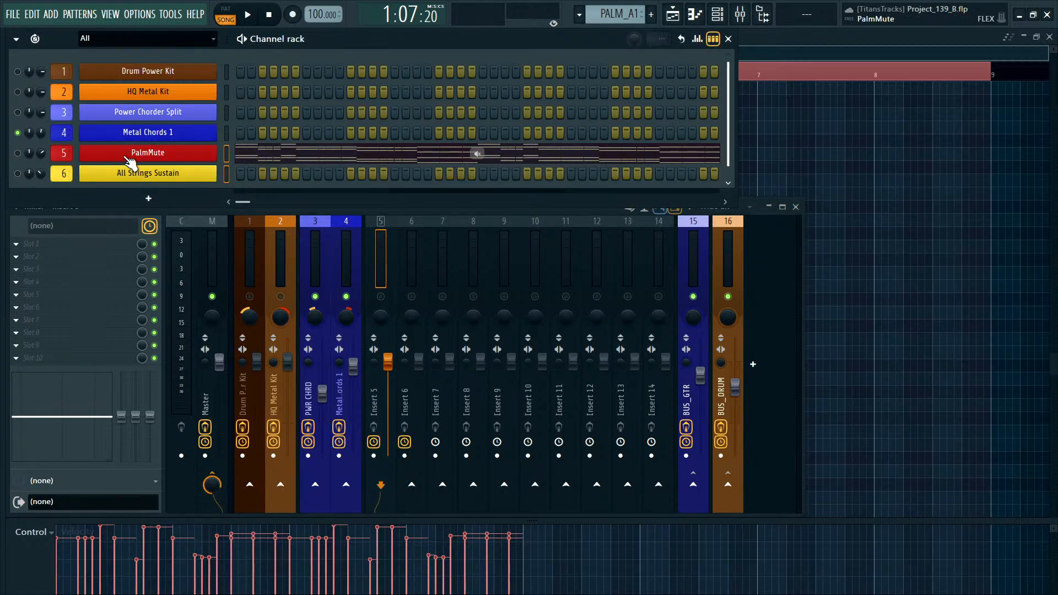
key(ctrl+l)
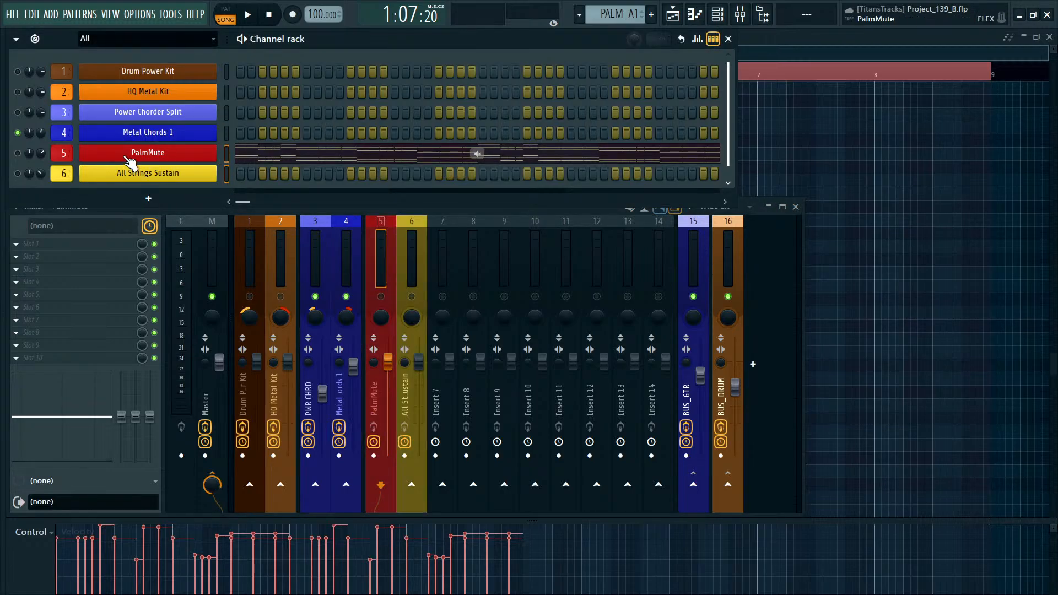
click(383, 271)
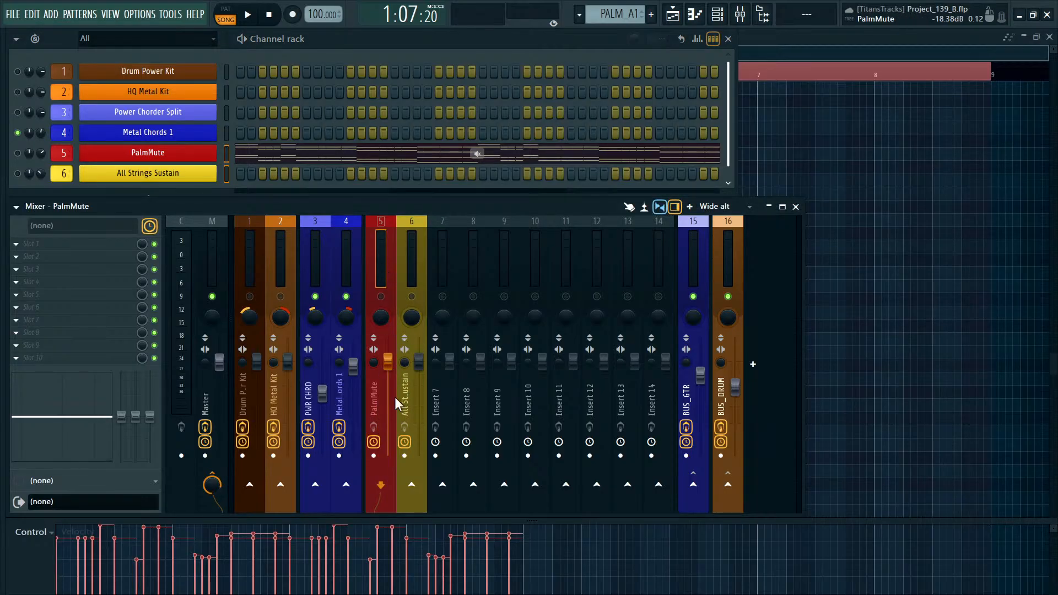
Place separators before the PalmMute and All Strings Sustain mixer tracks so each forms its own group.
click(423, 439)
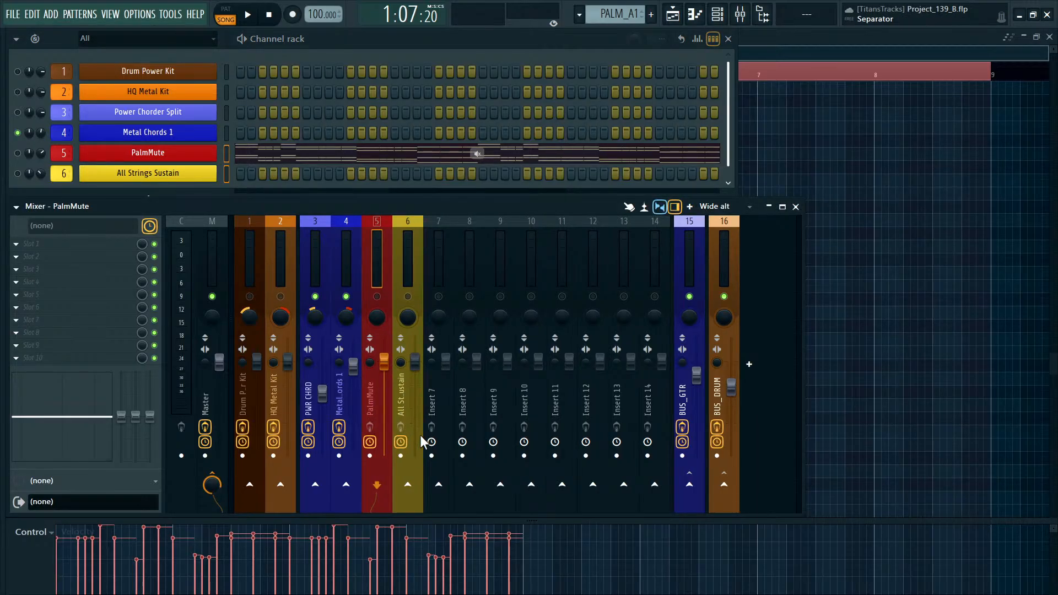
click(418, 255)
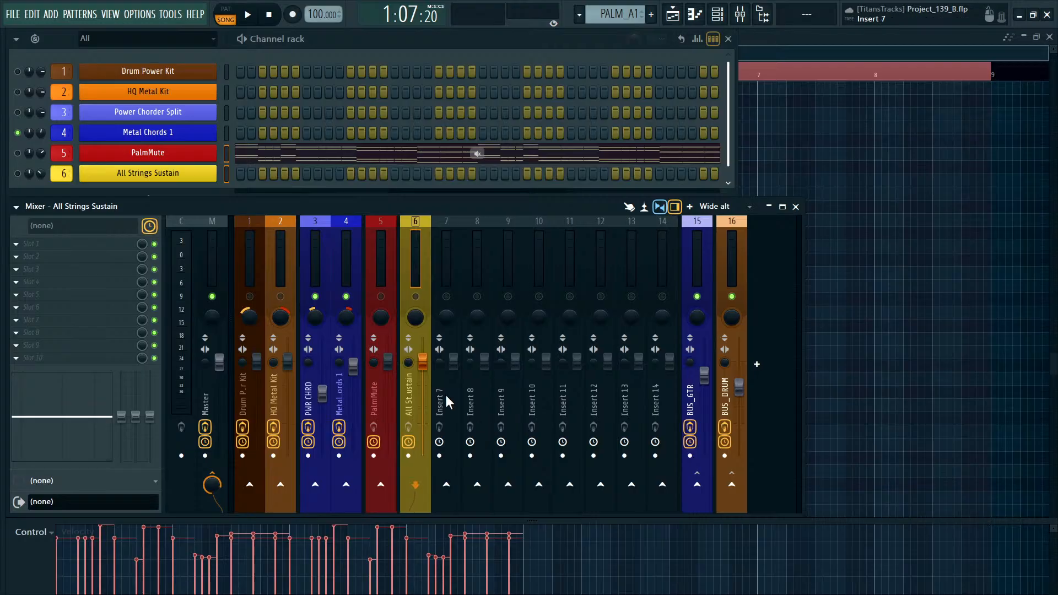
click(392, 248)
click(414, 252)
click(369, 262)
Unmute the PalmMute and All Strings Sustain mixer tracks, leaving PalmMute selected.
click(381, 296)
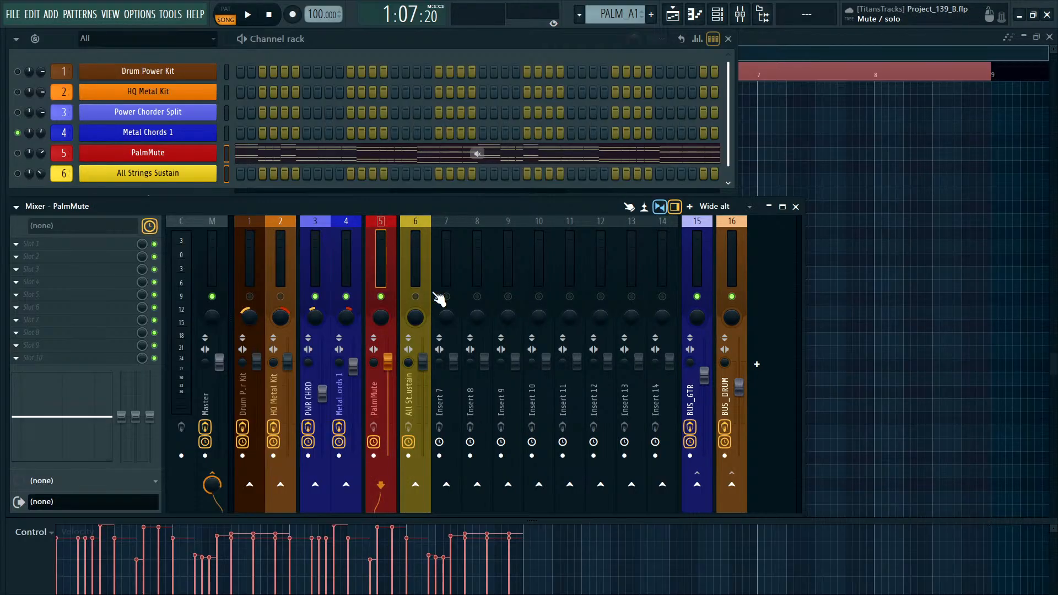
click(416, 297)
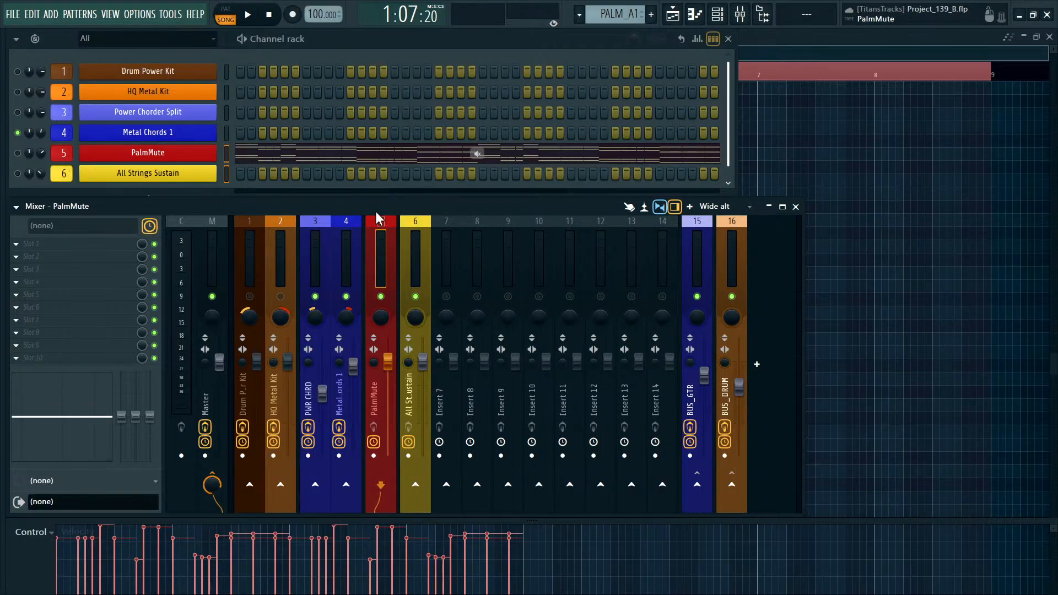
click(344, 263)
click(385, 247)
Solo the PalmMute channel and play it briefly to check its level.
right_click(19, 154)
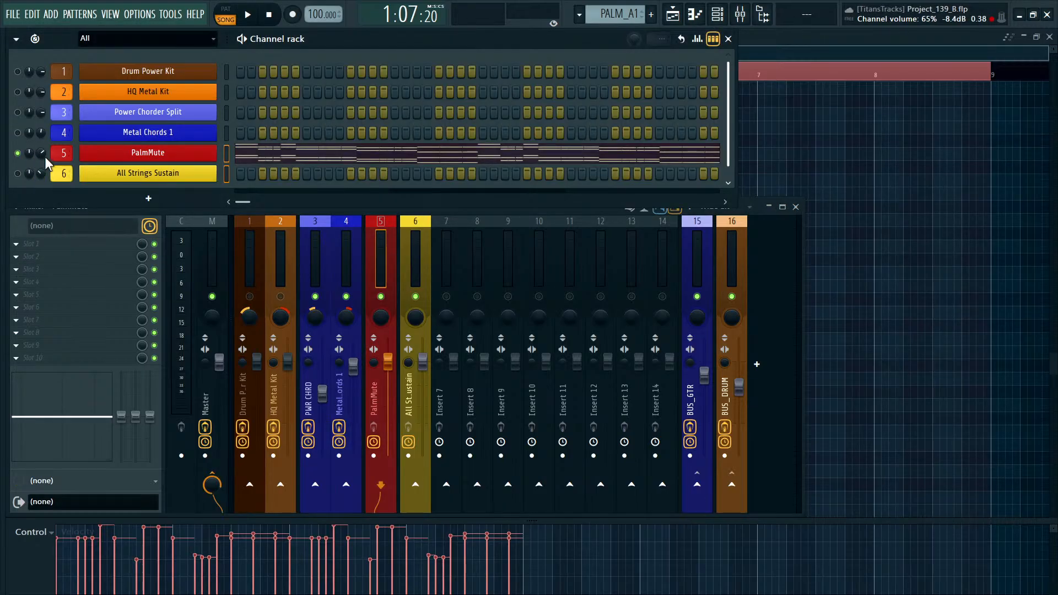
key(space)
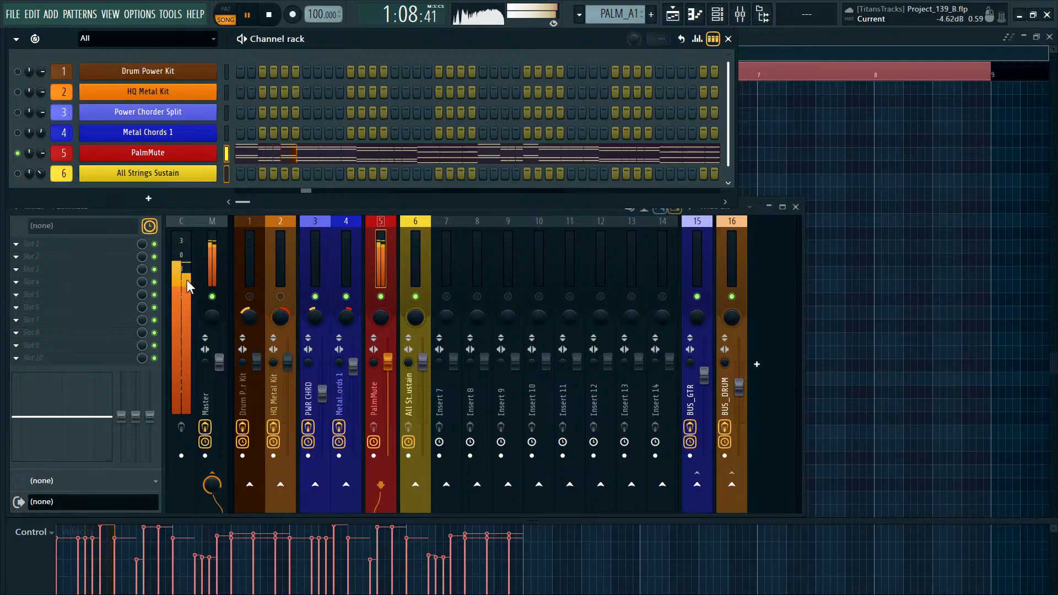
key(space)
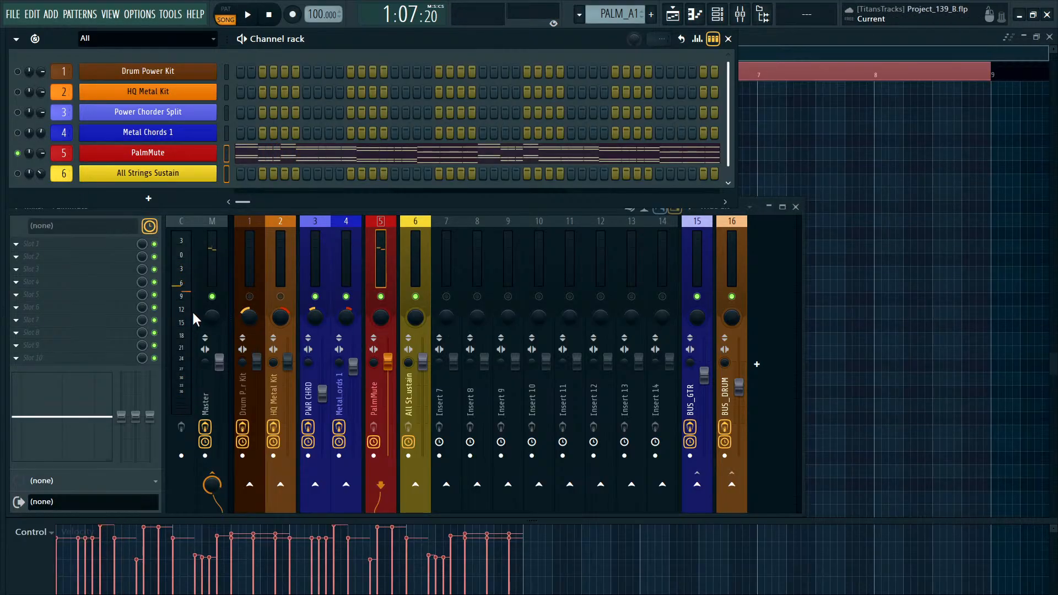
Lower the PalmMute channel volume to 40% during playback, stop, and select its mixer track.
key(space)
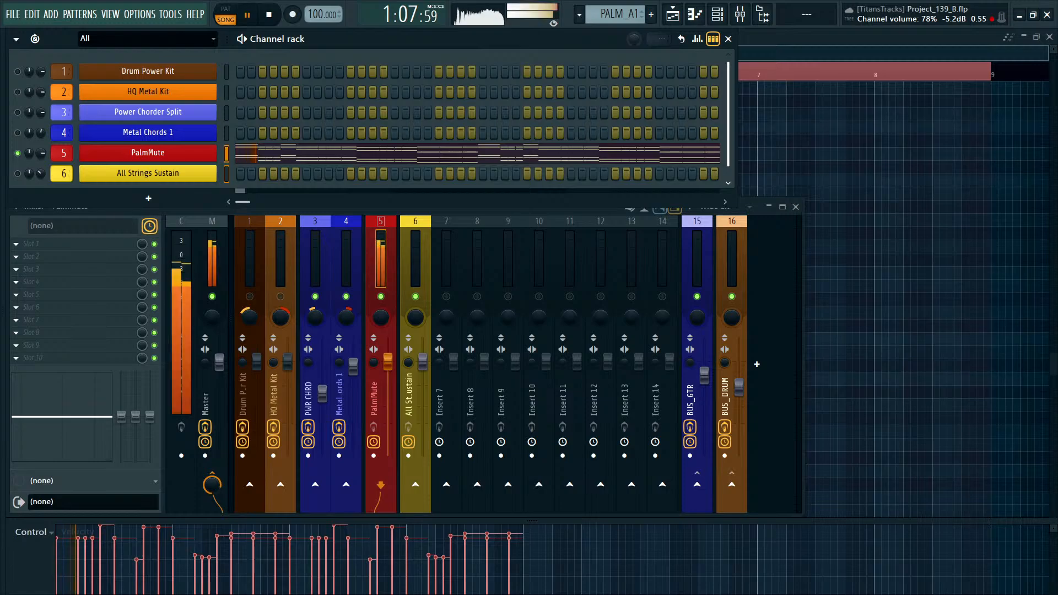
drag(41, 153, 41, 170)
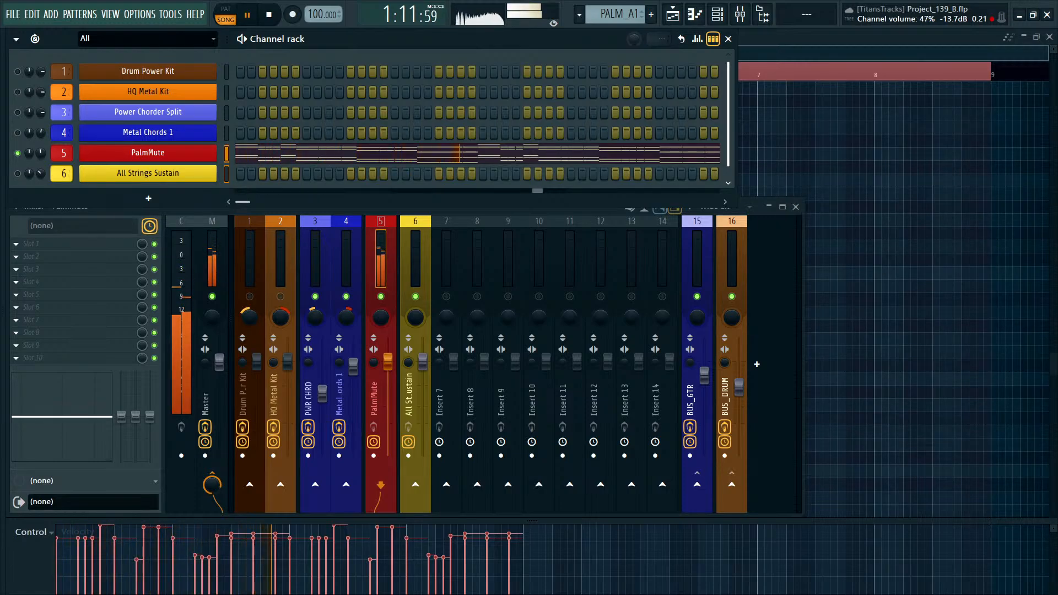
drag(41, 152, 41, 153)
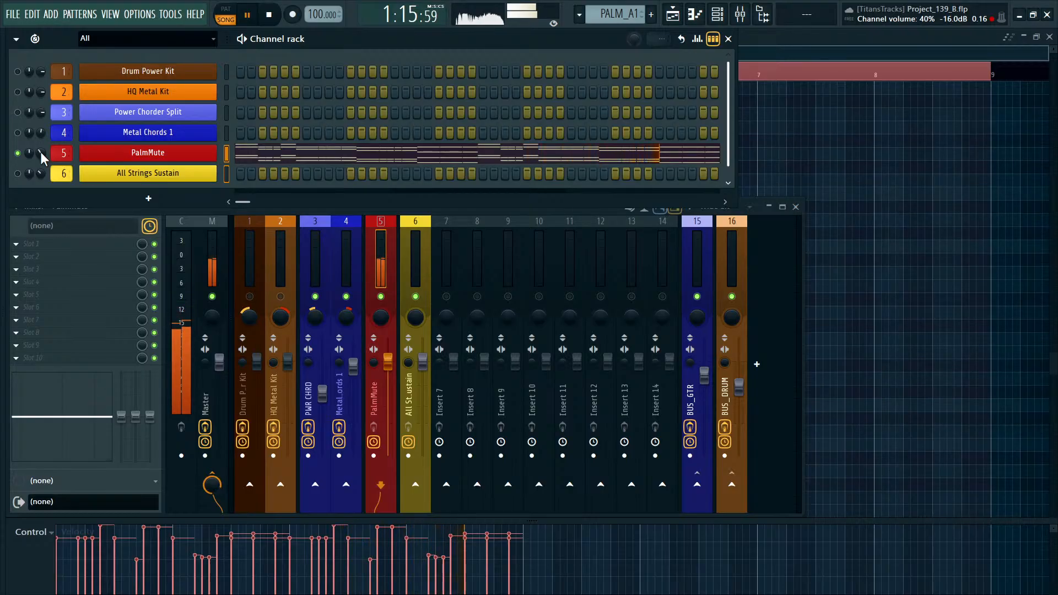
key(space)
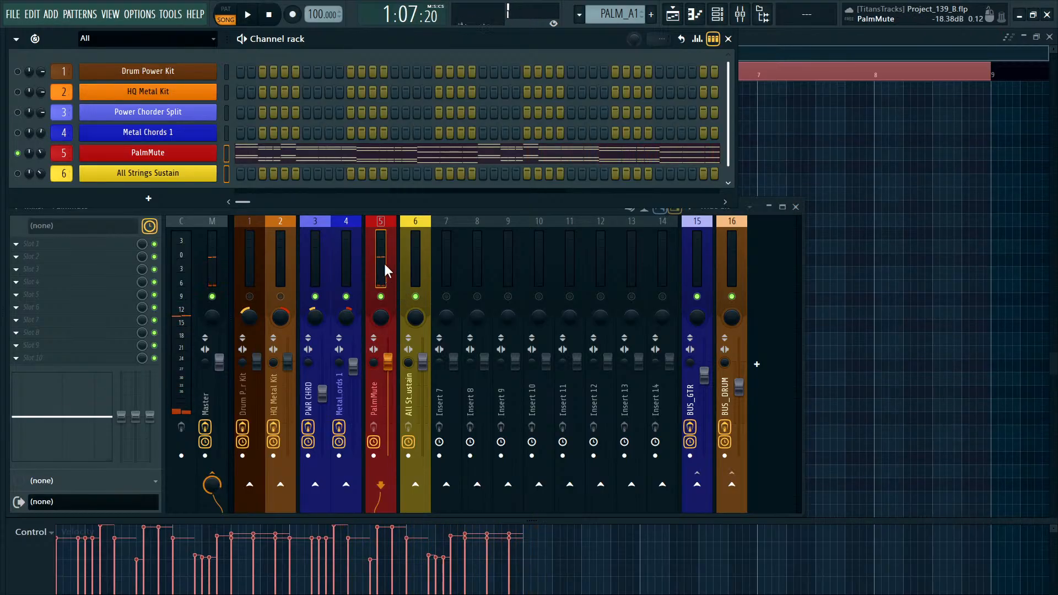
click(375, 389)
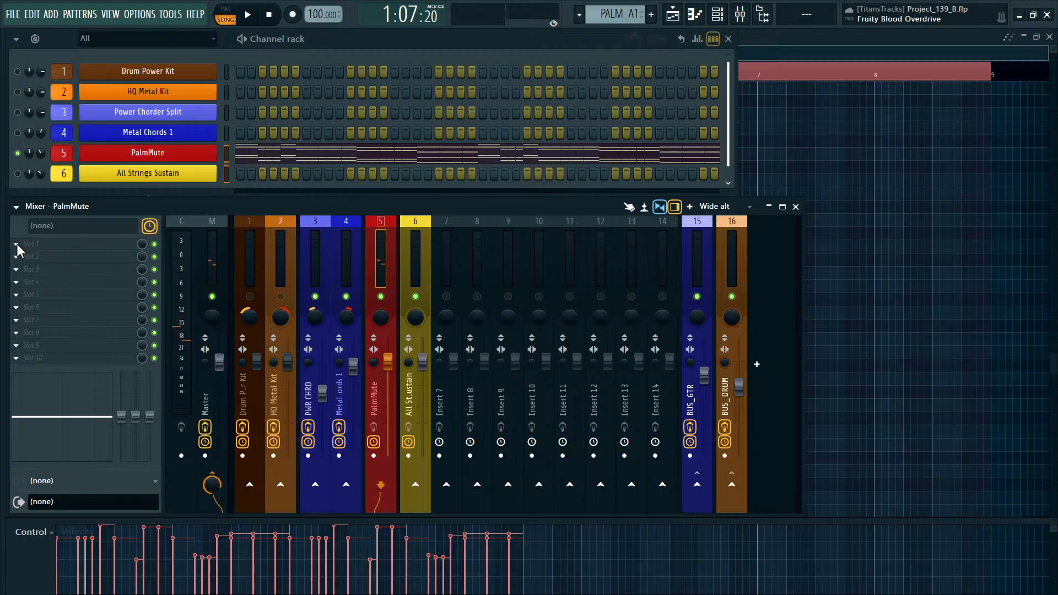
Add Fruity Parametric EQ 2 to the PalmMute mixer track and roll off the lows and highs using bands 1 and 7.
click(90, 409)
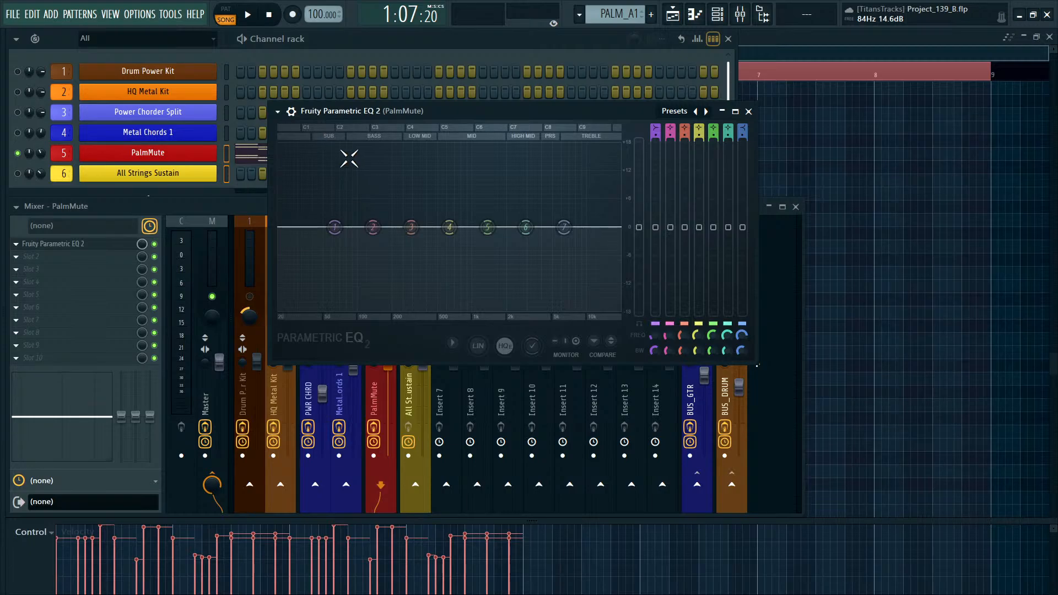
drag(334, 227, 280, 309)
drag(564, 227, 617, 307)
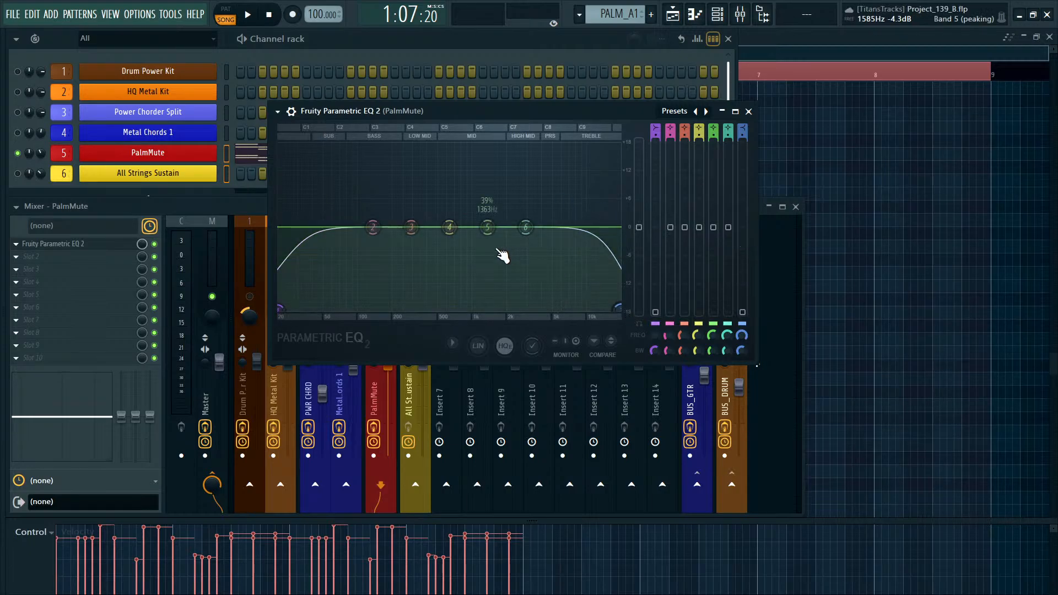
drag(280, 309, 315, 308)
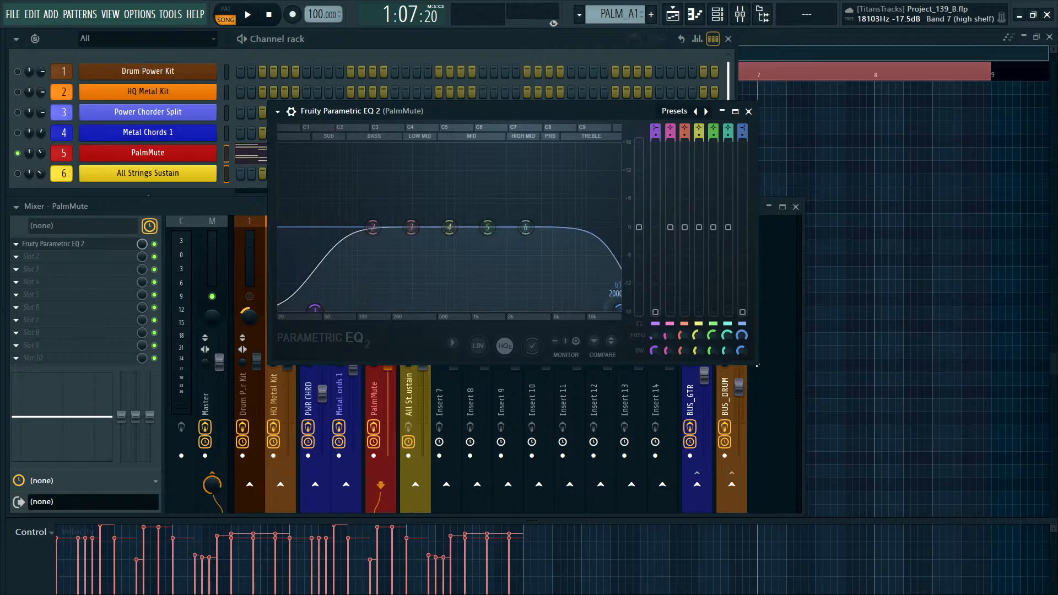
drag(617, 307, 584, 309)
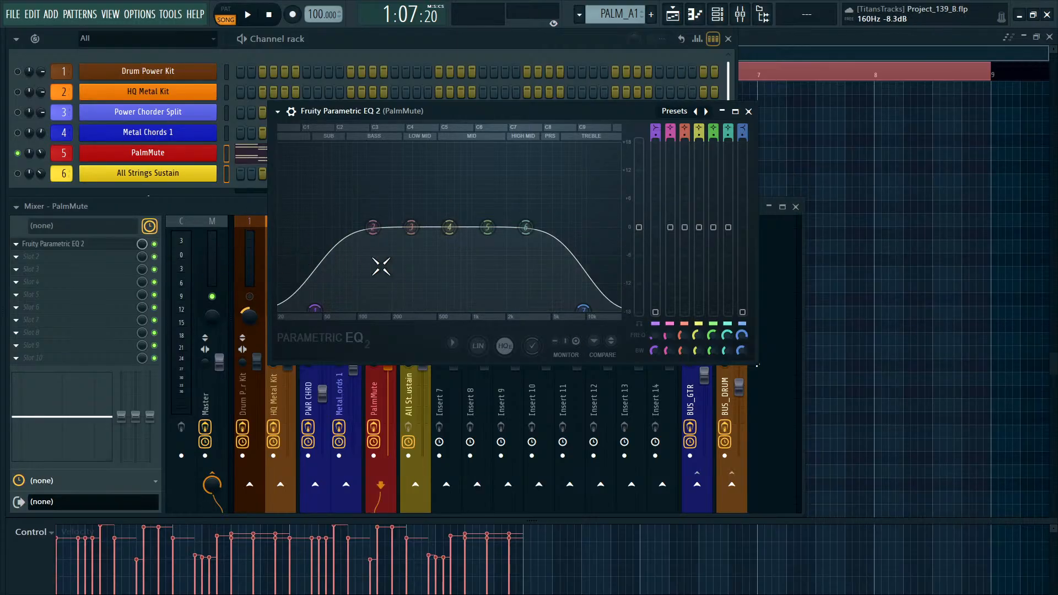
During playback, boost band 4 about 9.5 dB near 682 Hz, raise band 3, and move the band 1 and 7 cuts inward.
key(space)
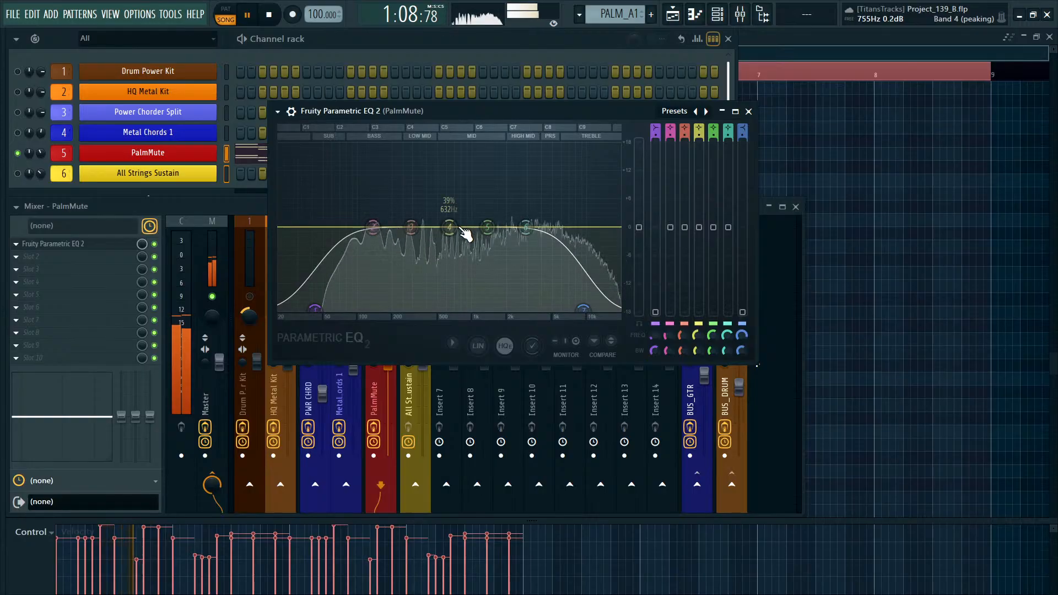
drag(463, 230, 467, 185)
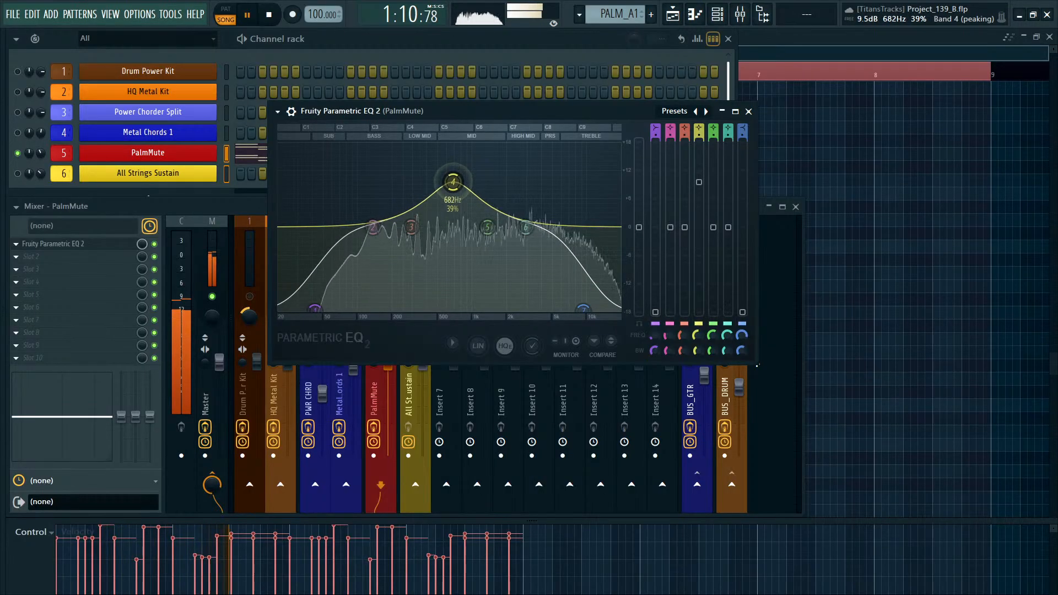
scroll(456, 184, down, 5)
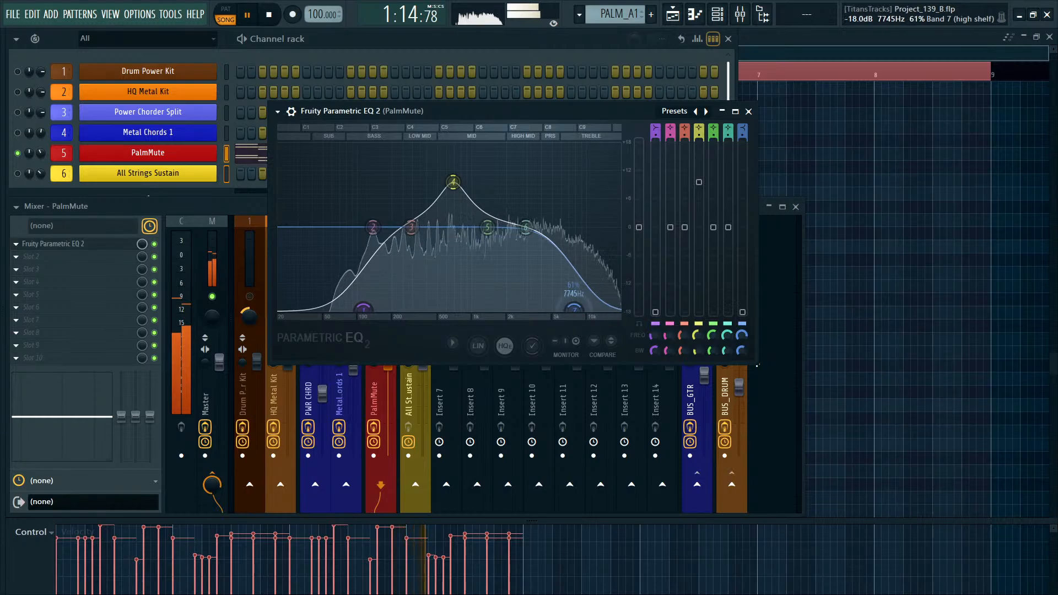
drag(574, 308, 539, 309)
drag(372, 227, 409, 204)
key(space)
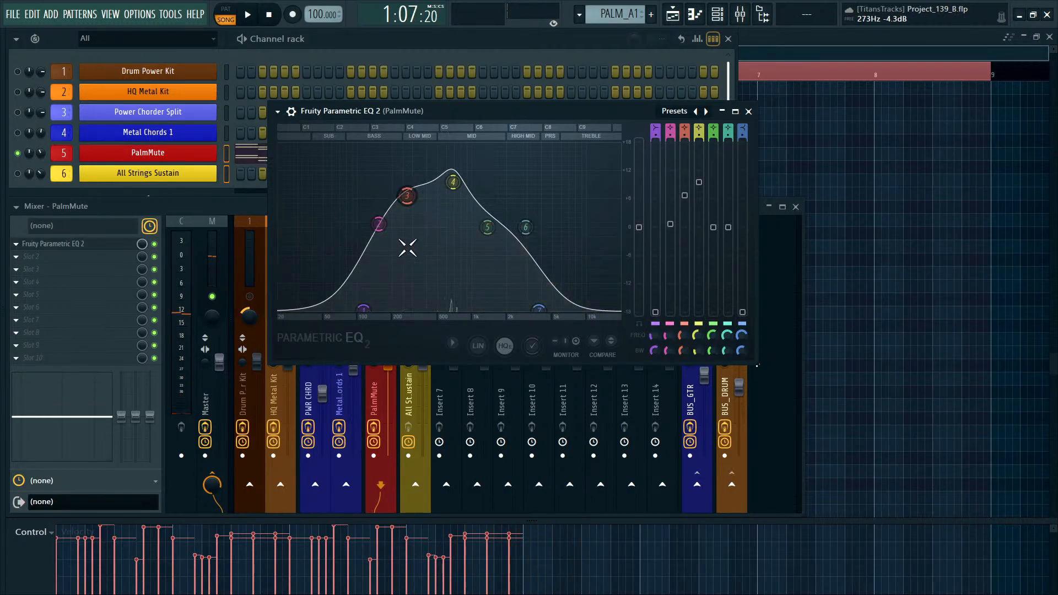
Reset bands 3 and 4 to flat and steepen the band 1 and 7 cuts during playback, using Gentle 8 for band 1.
key(space)
alt+click(453, 185)
alt+click(409, 197)
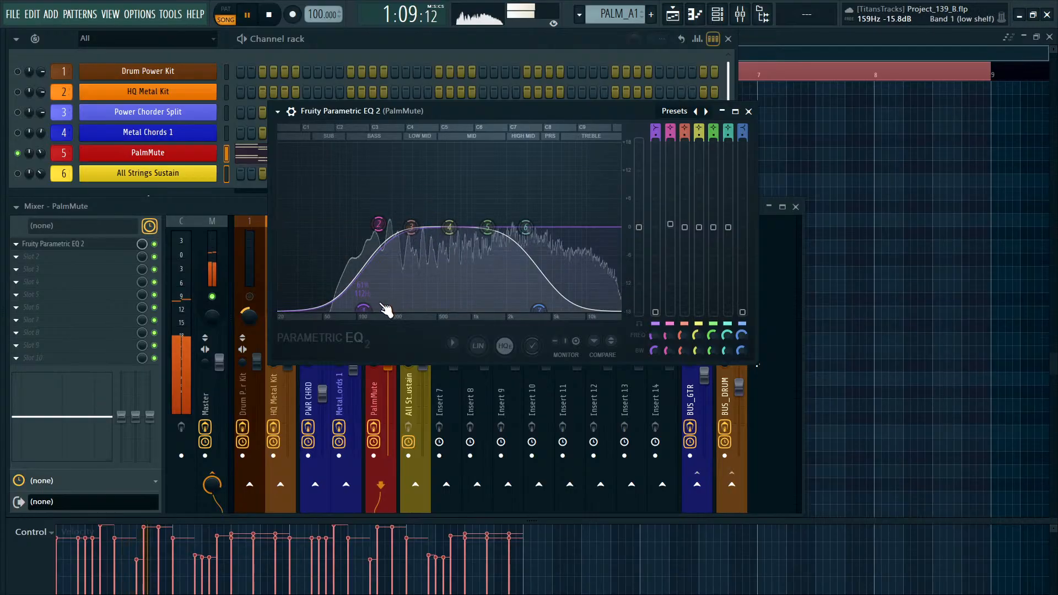
scroll(536, 310, down, 10)
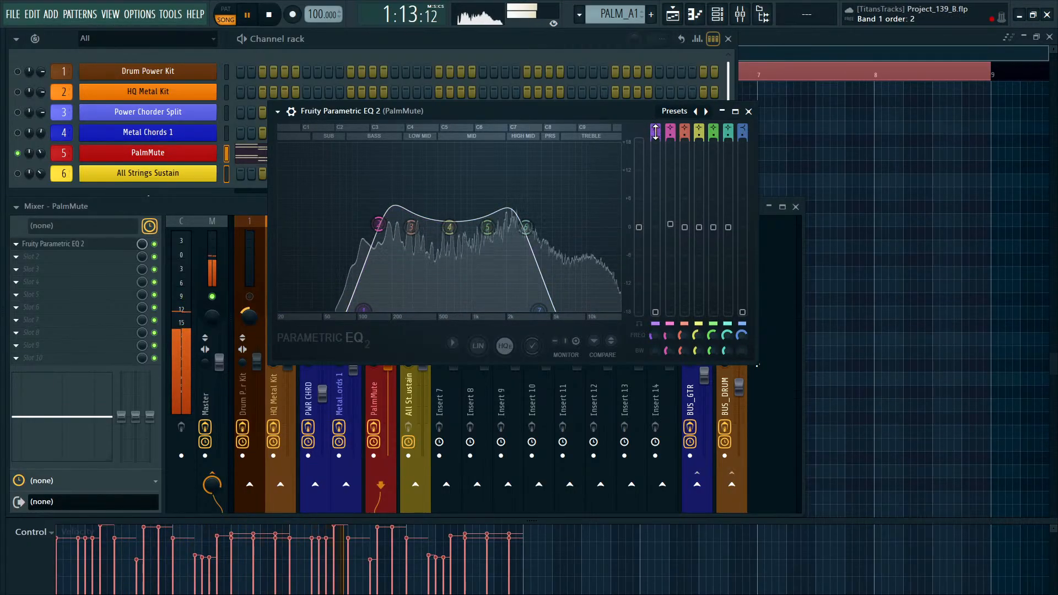
drag(656, 132, 656, 110)
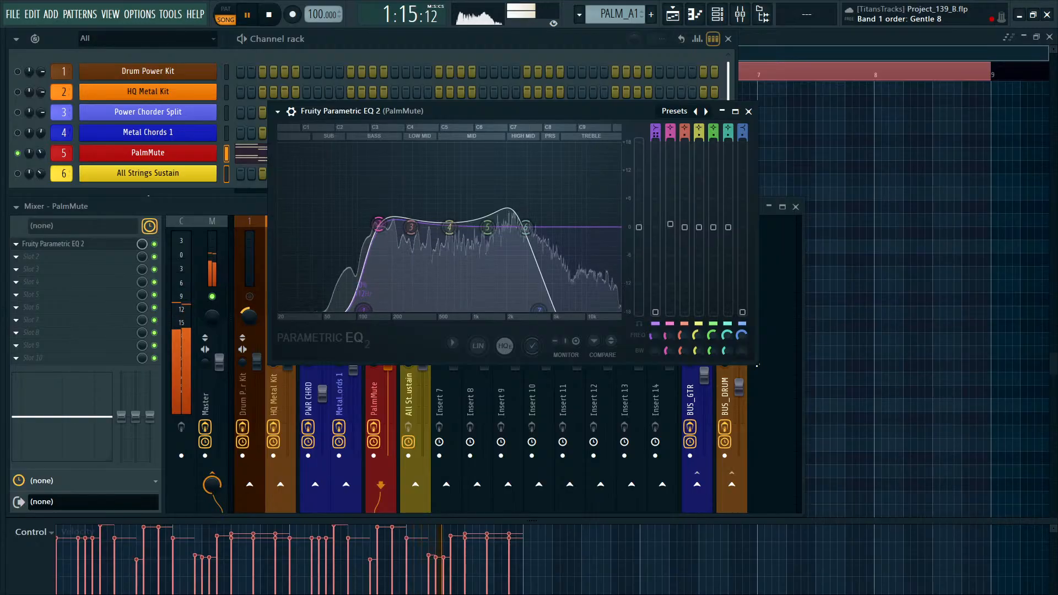
drag(742, 136, 742, 110)
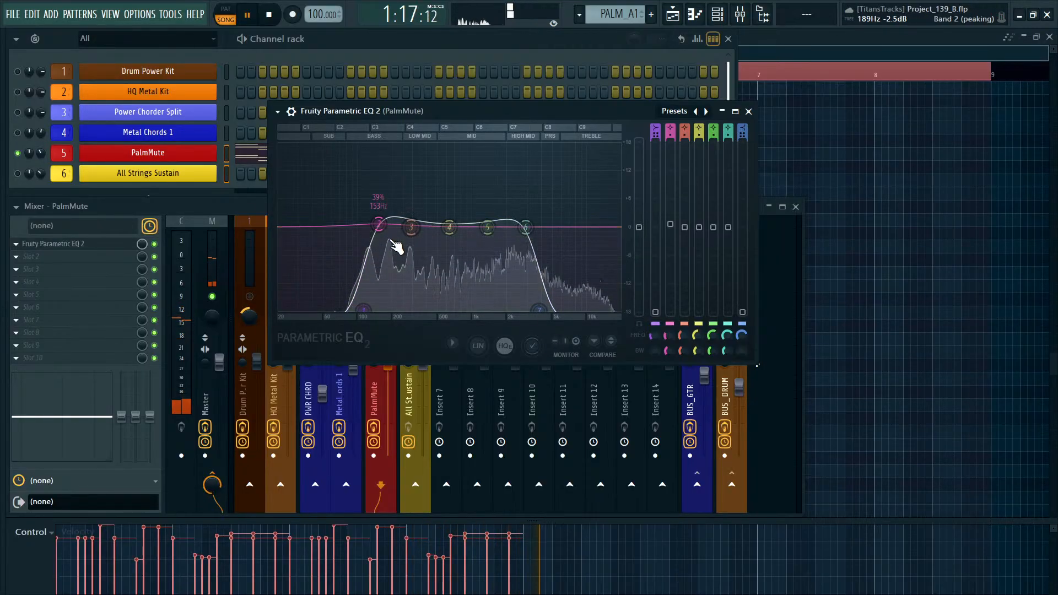
Sweep band 4 and turn it into a narrow cut of about -13.5 dB near 614 Hz with 5% width.
mouse_move(450, 214)
mouse_down()
mouse_move(450, 194)
mouse_move(450, 208)
mouse_up()
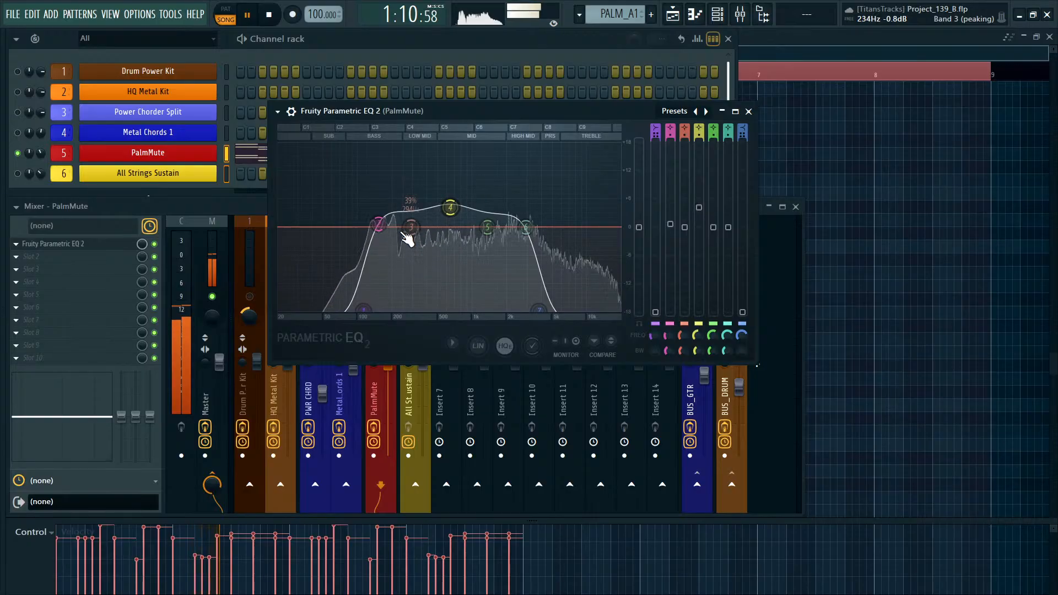
drag(411, 237, 447, 287)
scroll(449, 182, down, 6)
scroll(449, 182, up, 5)
scroll(448, 175, up, 6)
scroll(448, 288, down, 6)
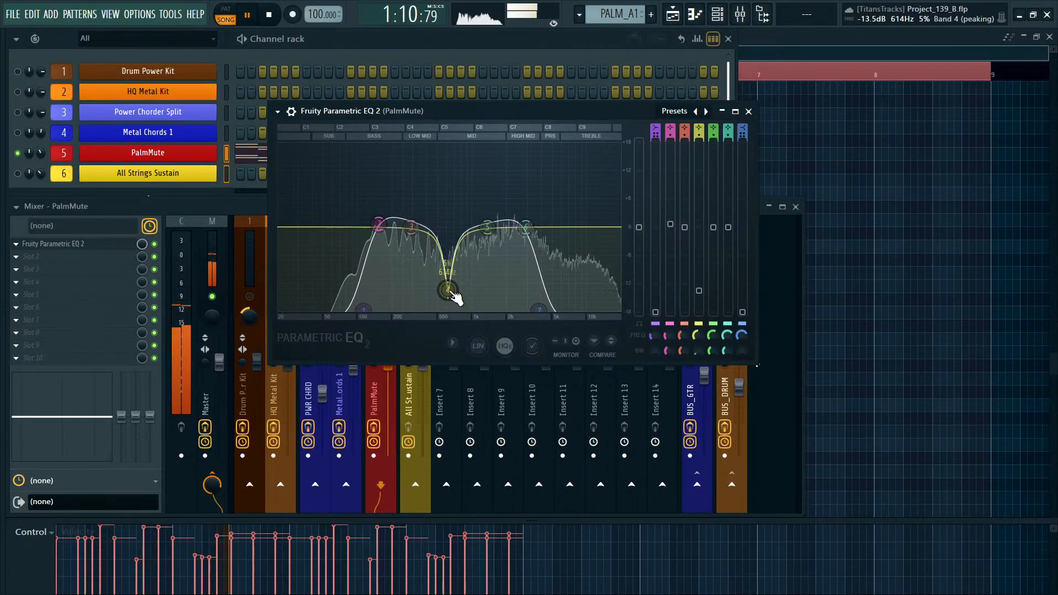
Shift the band 7 high cut slightly lower in frequency, fine-tune the low-mid bands, and close the equaliser.
mouse_move(544, 310)
mouse_down()
mouse_move(567, 310)
mouse_move(534, 310)
mouse_up()
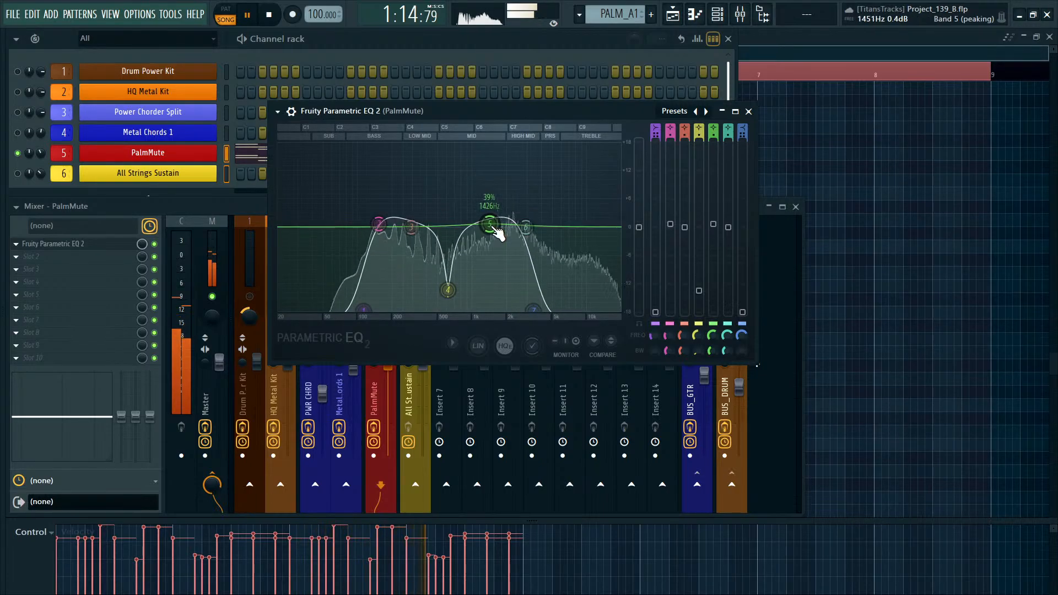
drag(410, 227, 376, 218)
click(749, 111)
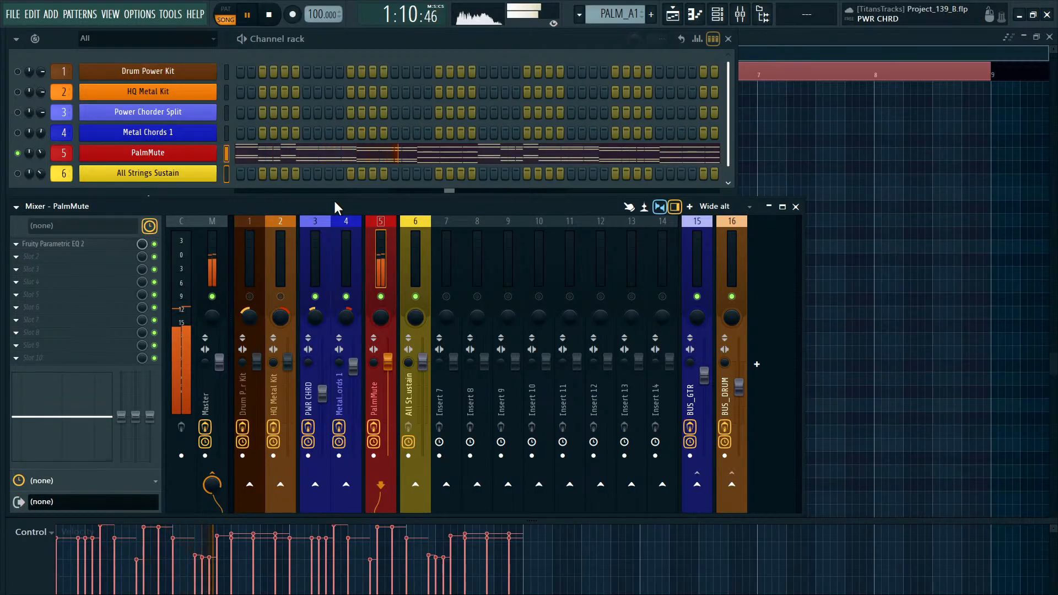
Stop playback, move the mixer aside, and inspect the effects on the neighbouring guitar and strings tracks before selecting PalmMute.
drag(332, 206, 431, 219)
key(space)
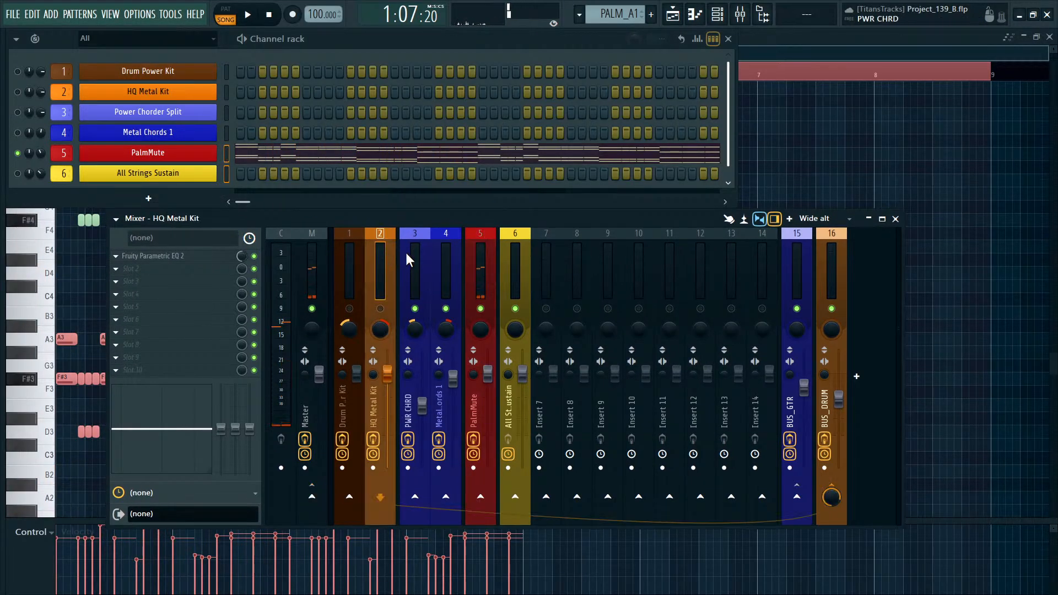
click(407, 251)
click(448, 265)
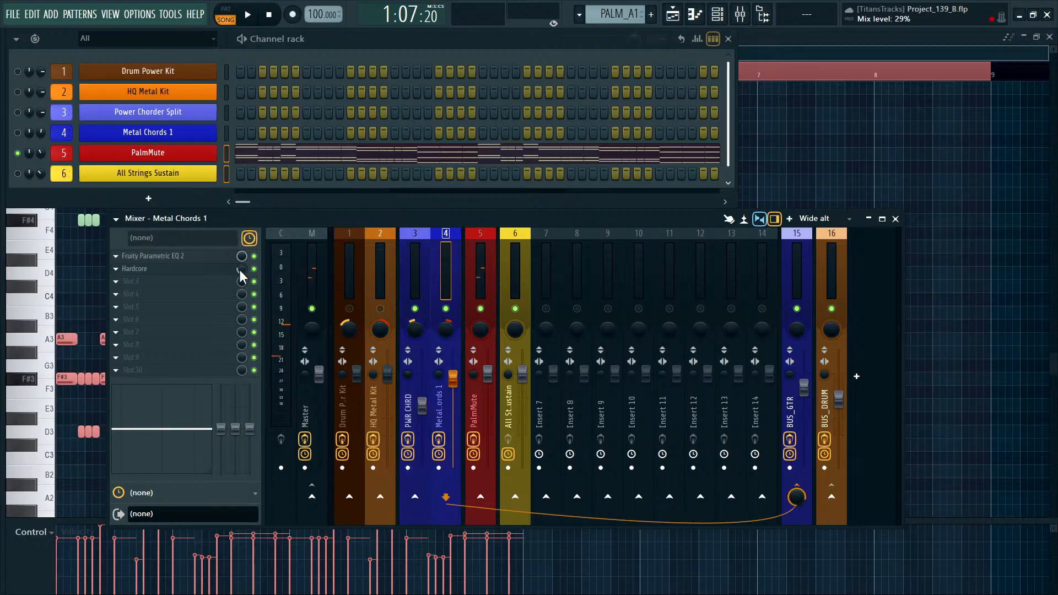
click(520, 263)
click(477, 263)
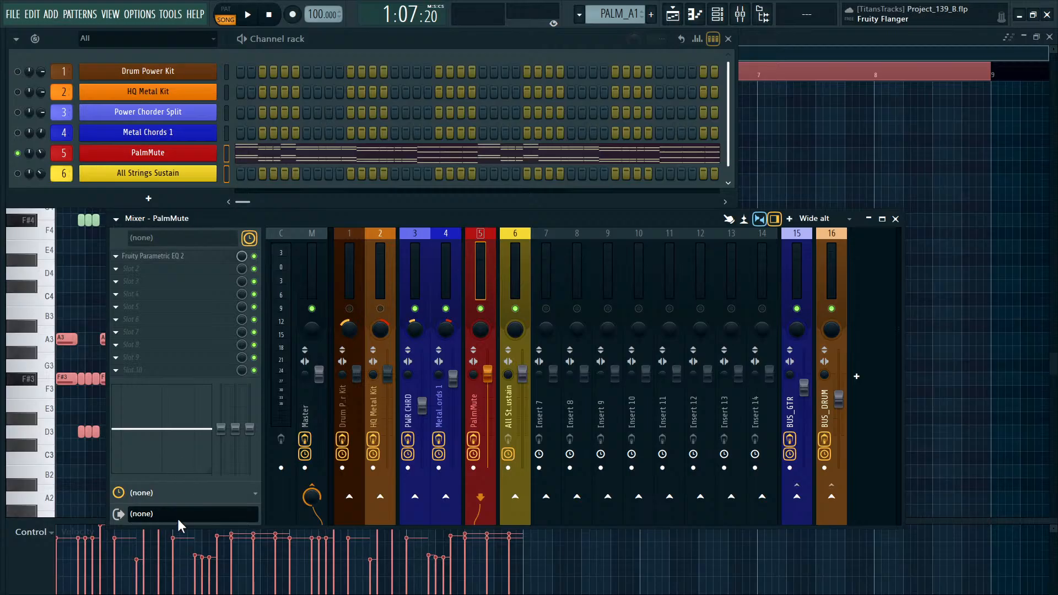
Add Hardcore to the PalmMute track with the Country Mix XS preset, disable its Chorus and Reverb pedals, and close it.
click(131, 155)
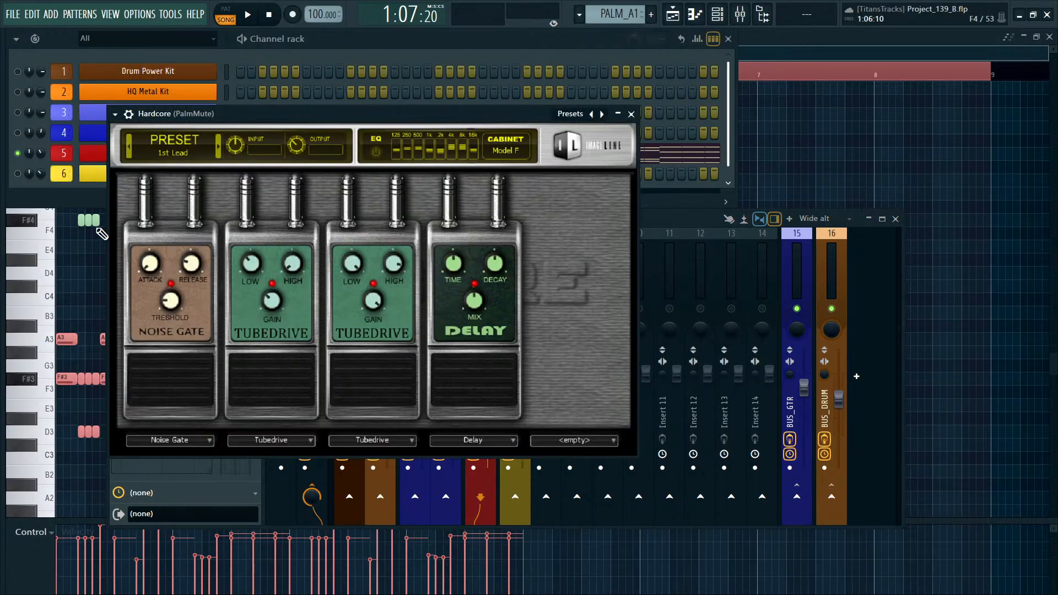
click(204, 141)
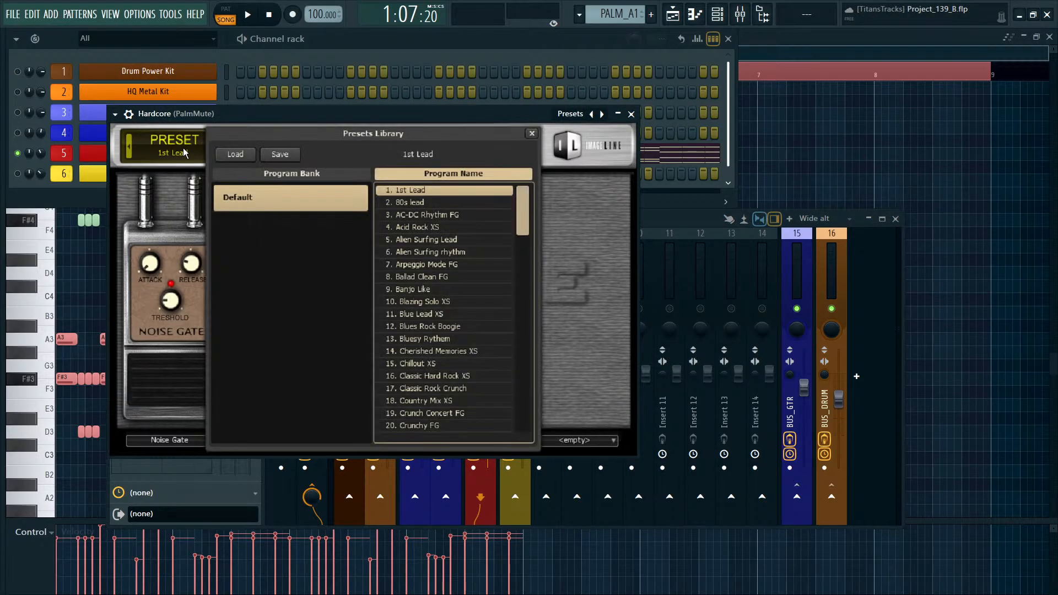
scroll(480, 301, down, 2)
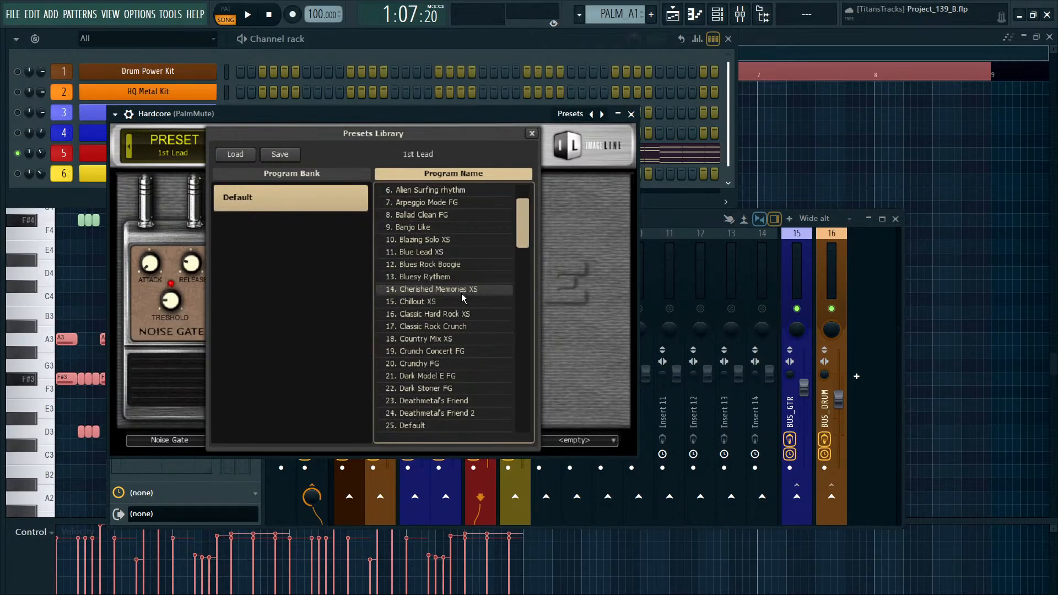
double_click(434, 339)
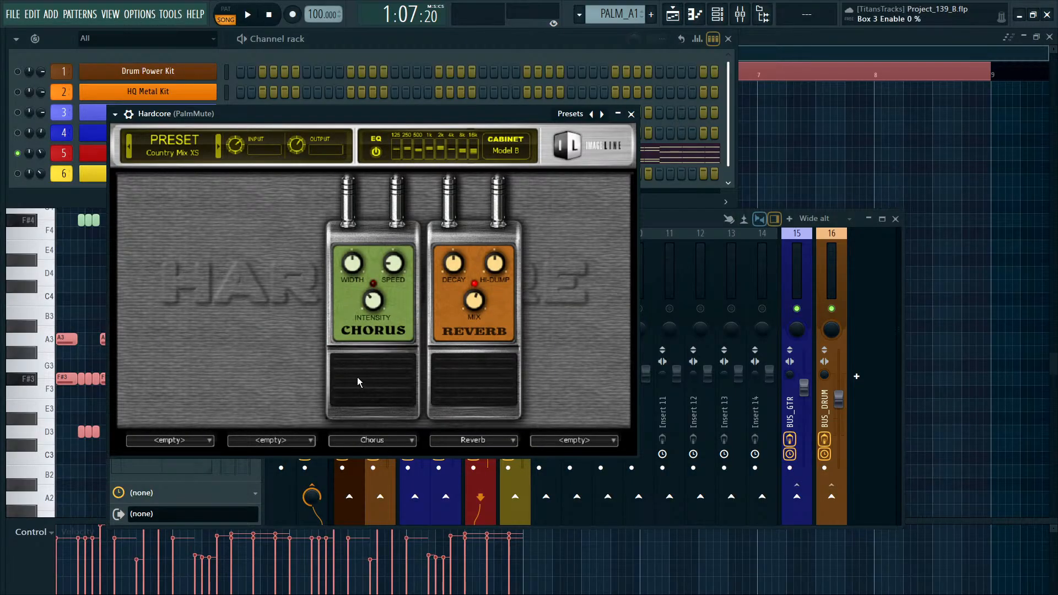
click(631, 113)
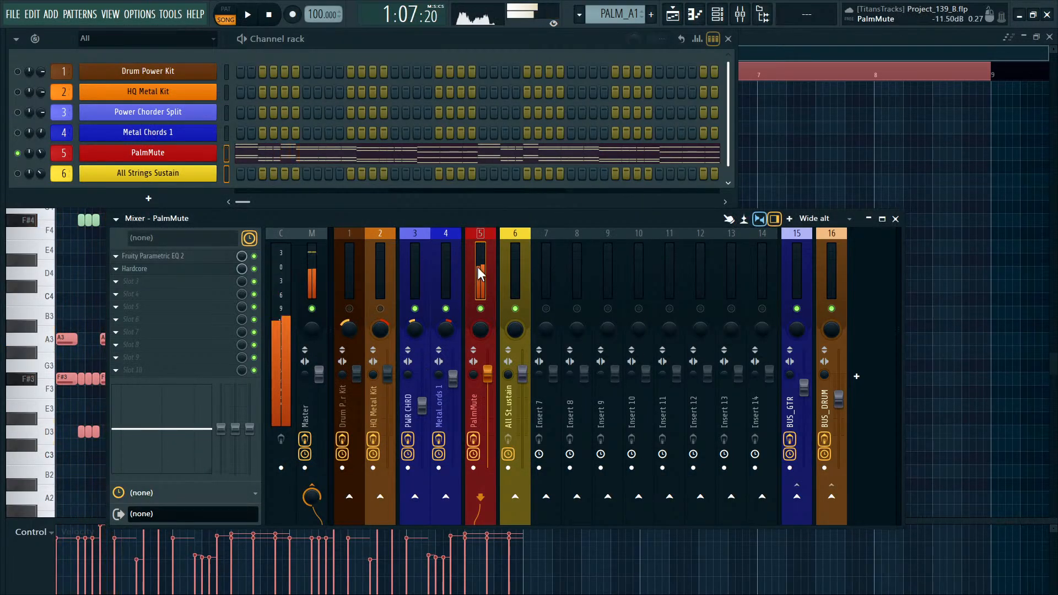
Lower the PalmMute mixer fader during playback, compare its level with the unmuted Power Chorder Split and Metal Chords 1, and stop.
key(space)
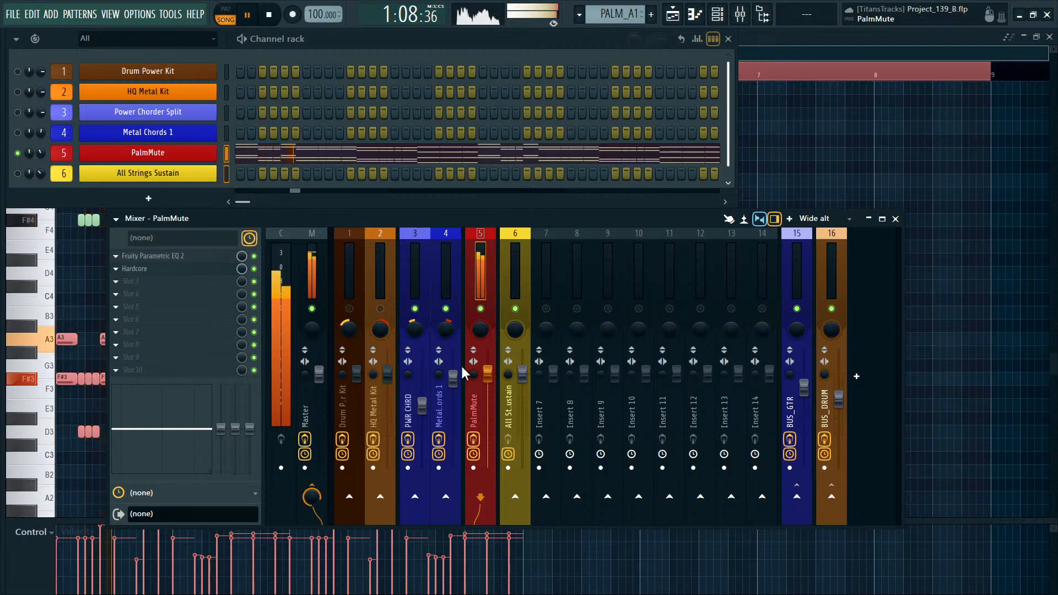
drag(488, 374, 488, 420)
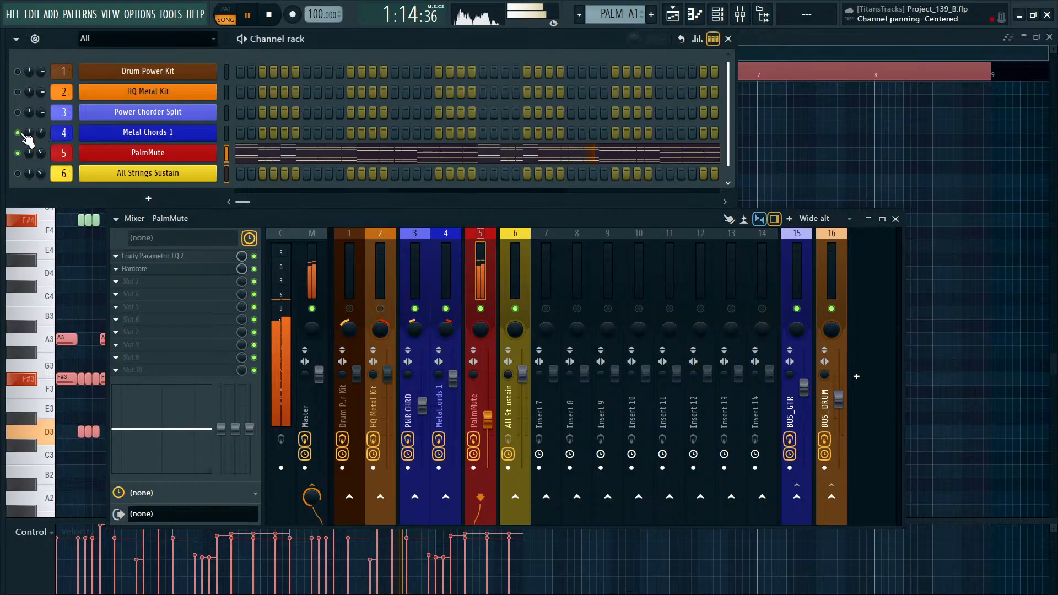
click(450, 262)
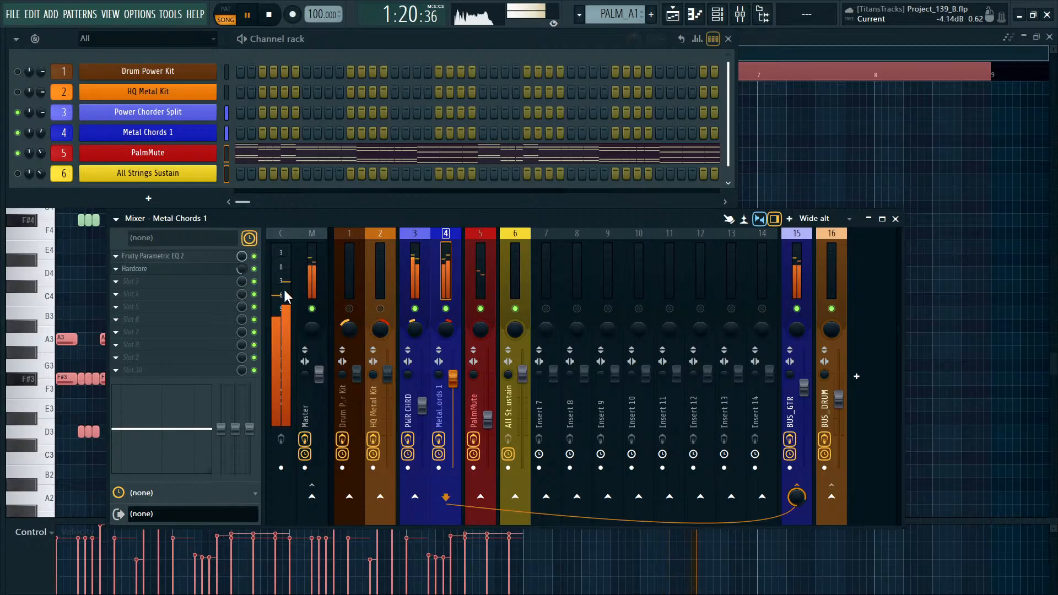
key(space)
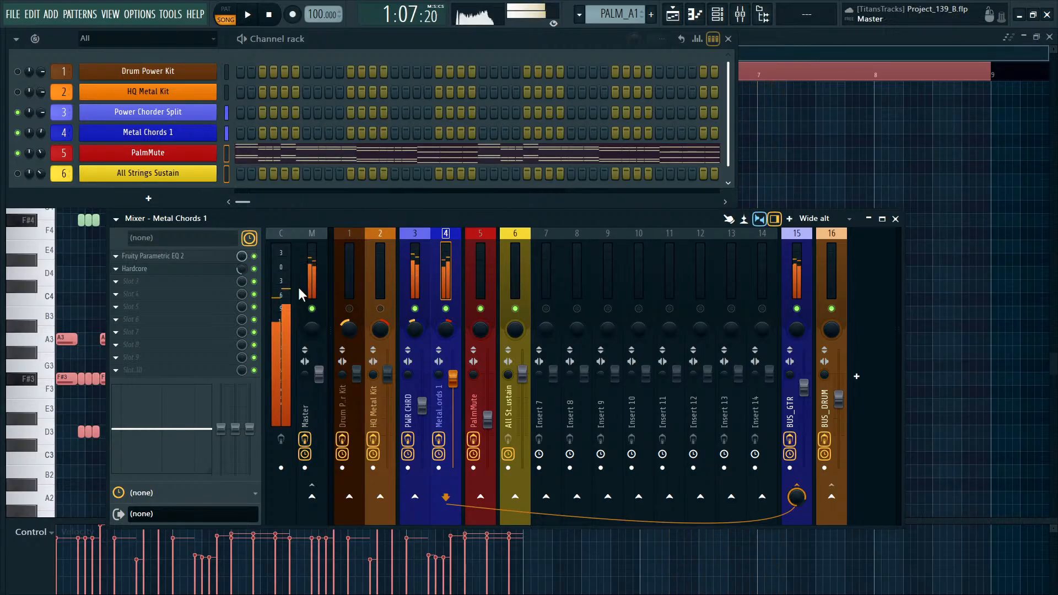
Select the PalmMute mixer track, start playback, and solo the PalmMute channel.
click(464, 273)
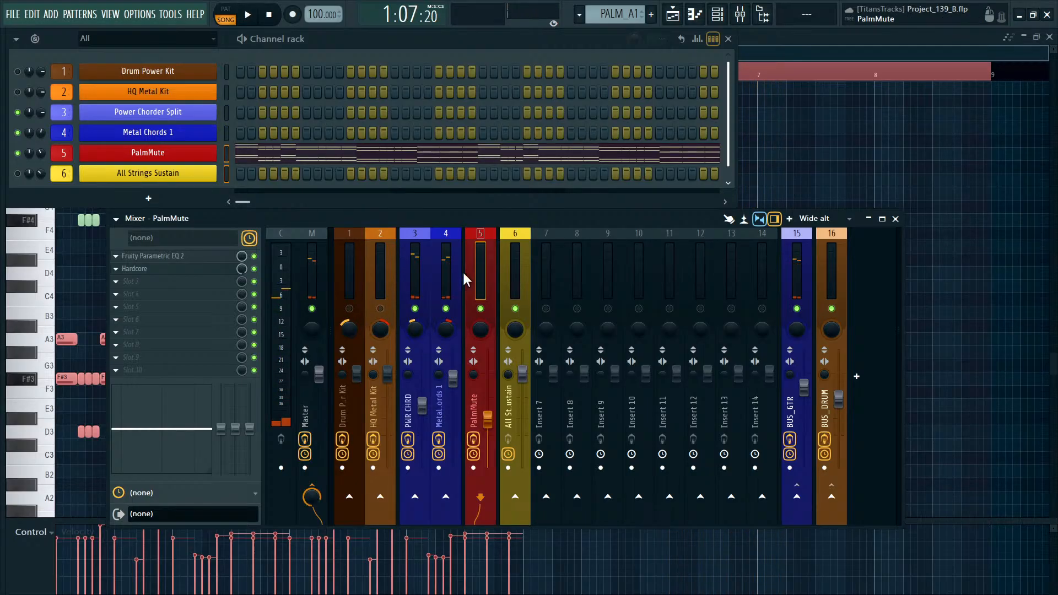
key(space)
right_click(19, 153)
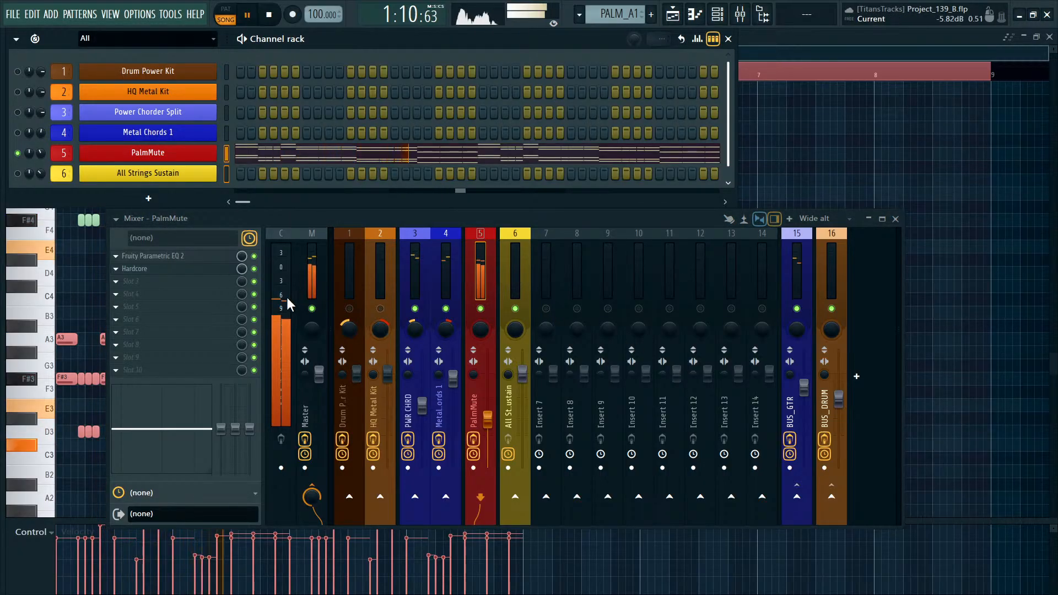
Open PalmMute's Hardcore effect beside the mixer and compare the sound with its EQ off and on.
click(159, 276)
drag(412, 112, 853, 137)
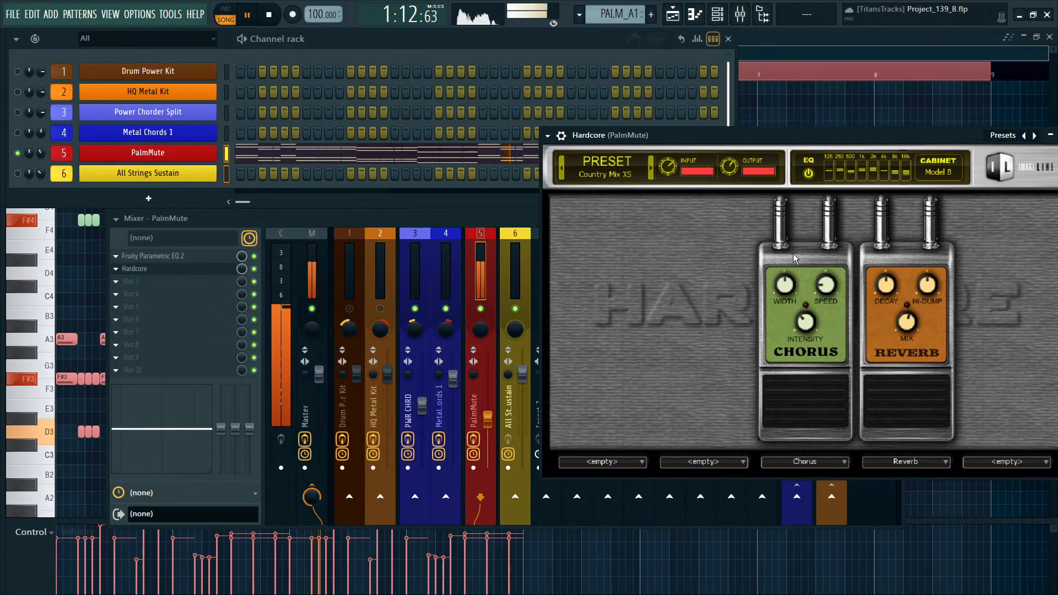
click(808, 174)
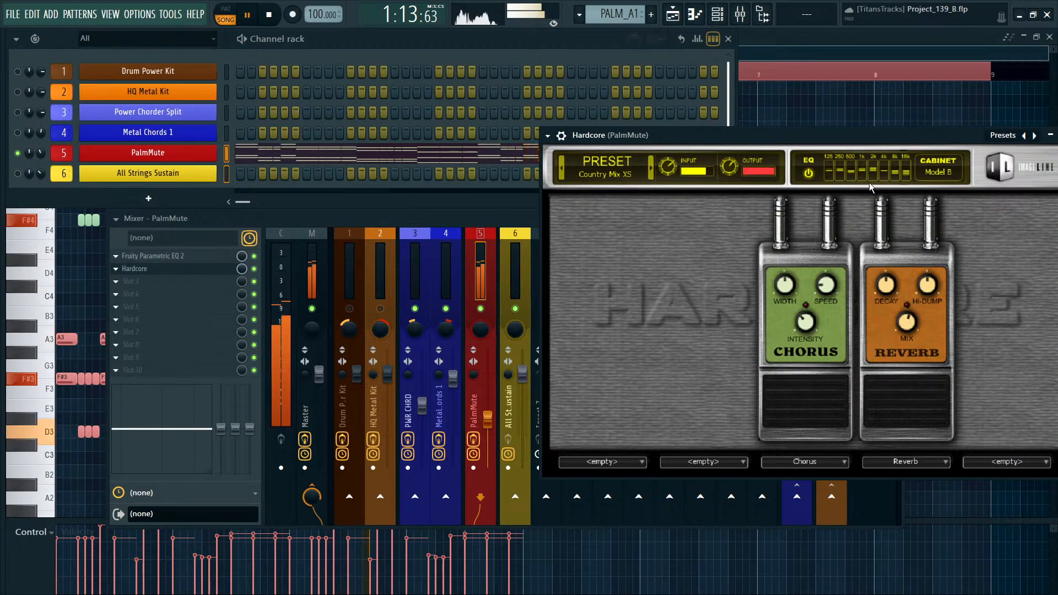
click(810, 174)
Audition Hardcore cabinet Models A and C against Model B during playback, ending on Model B.
click(944, 173)
click(995, 170)
click(947, 173)
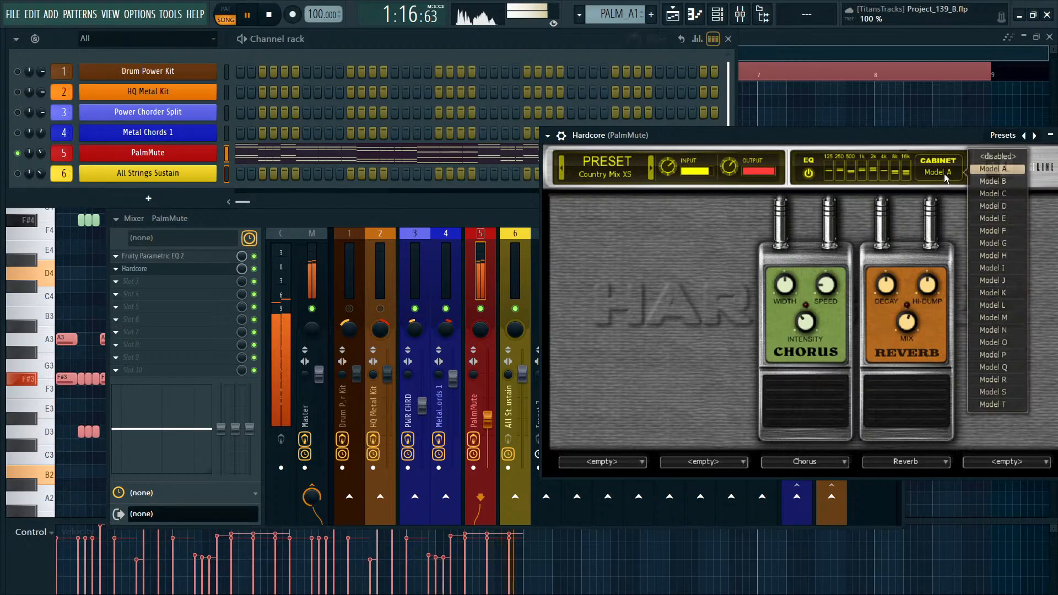
click(1001, 184)
click(949, 175)
click(995, 194)
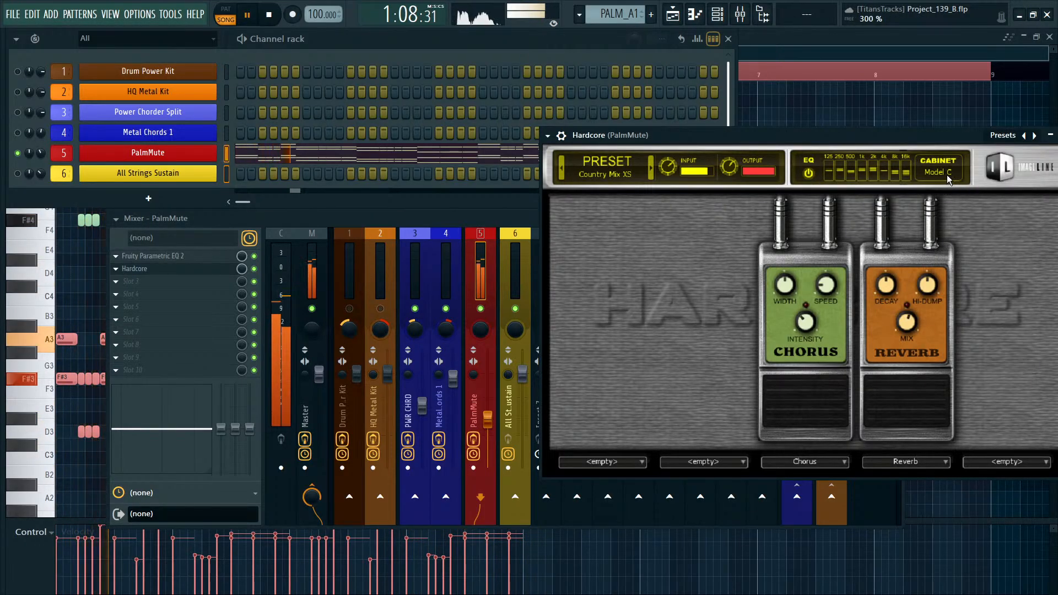
click(948, 174)
click(1006, 185)
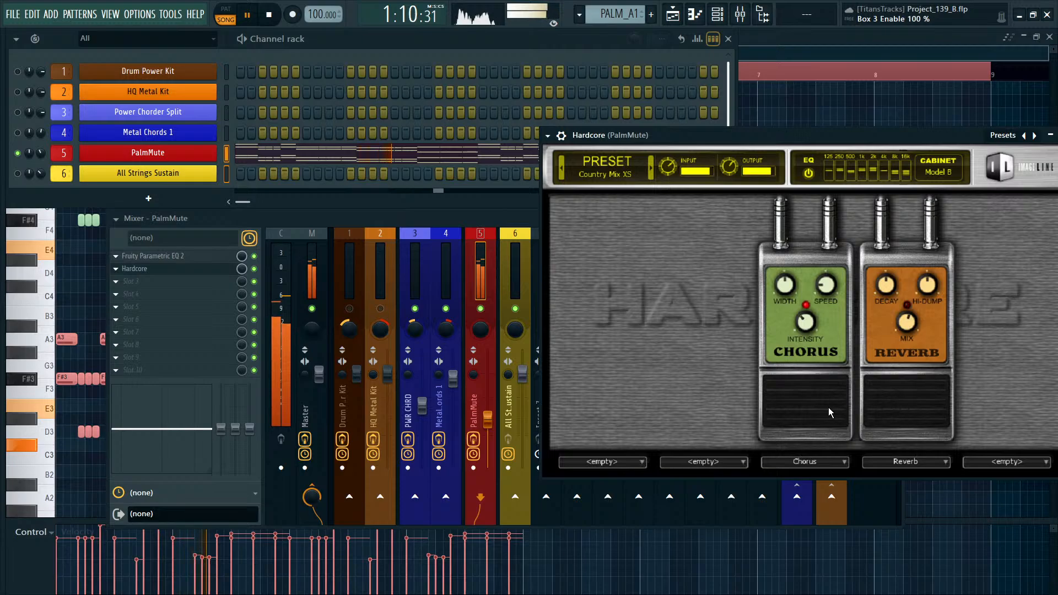
Close PalmMute's Hardcore effect, stop playback, and return from the mixer and piano roll to the Playlist arrangement.
drag(748, 140, 547, 144)
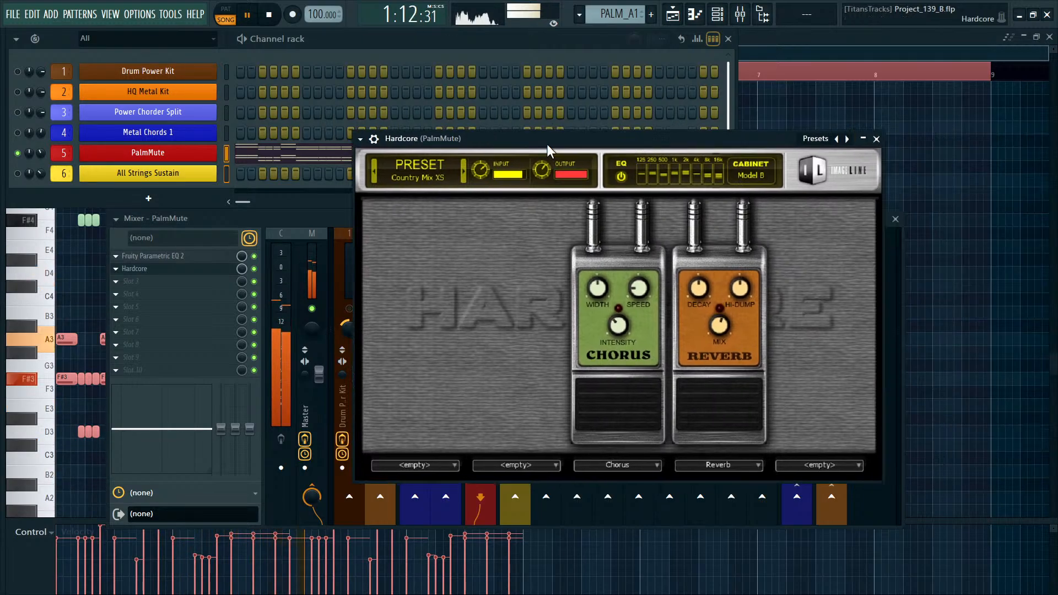
click(866, 141)
key(space)
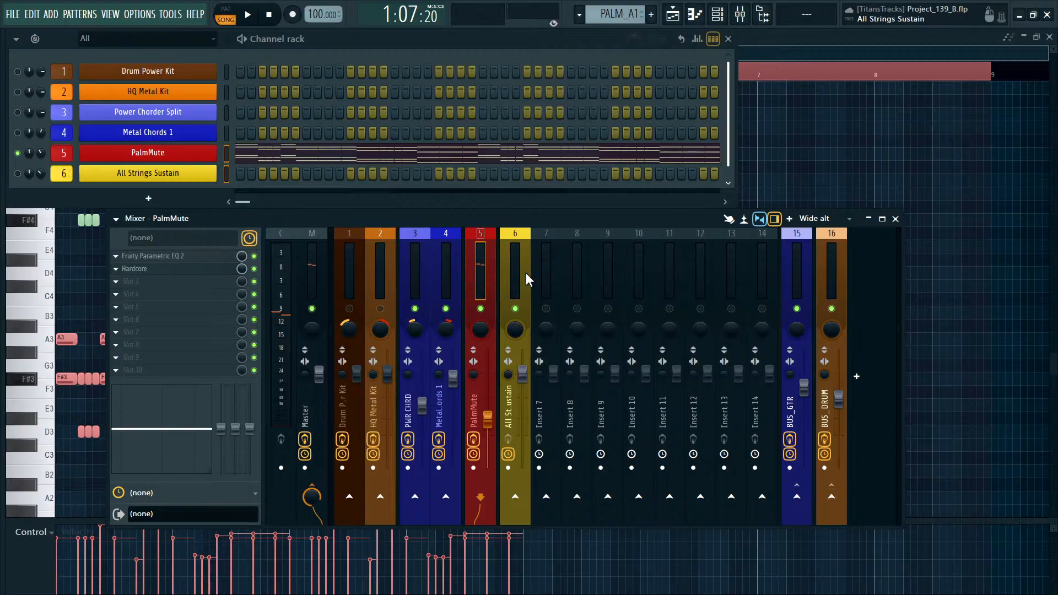
click(895, 219)
click(688, 268)
key(Escape)
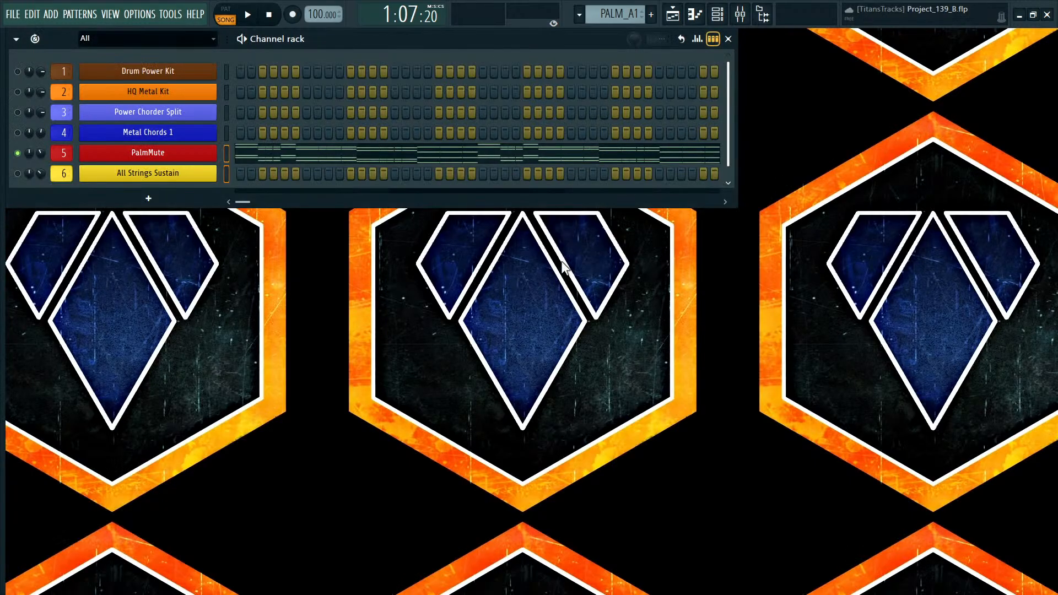
key(Escape)
key(F6)
key(F5)
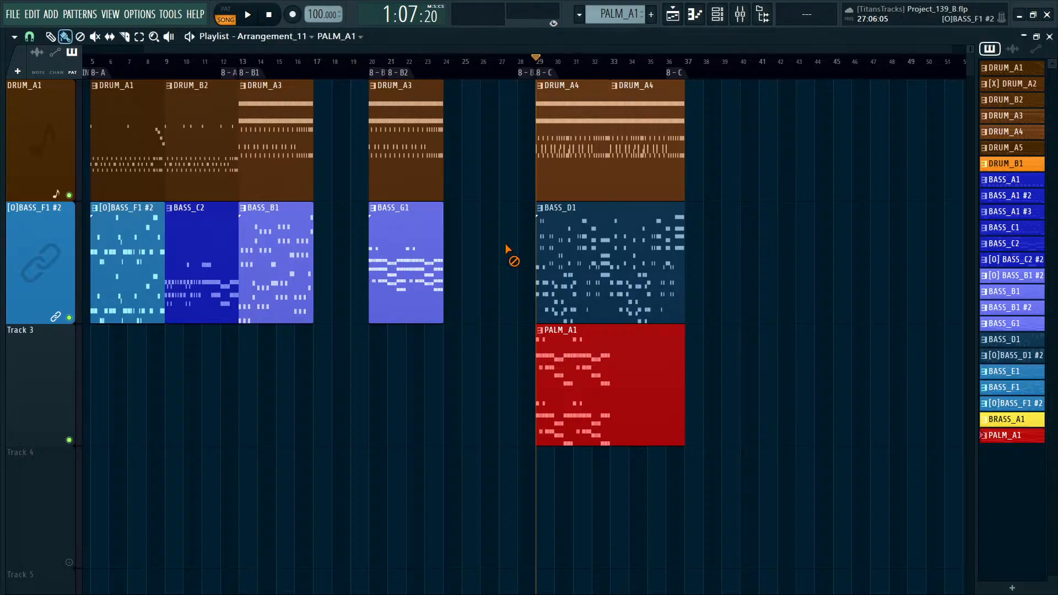
Play the arrangement from bar 29, unmute all channels, and re-enable the Drum Power Kit and HQ Metal Kit mixer tracks.
key(space)
key(space)
key(F6)
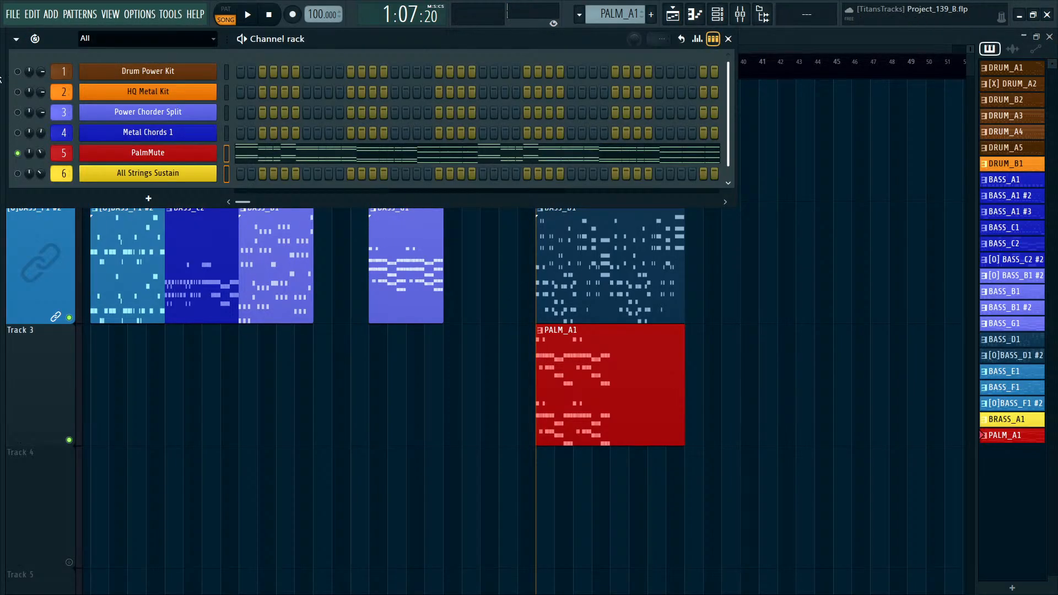
key(F6)
key(space)
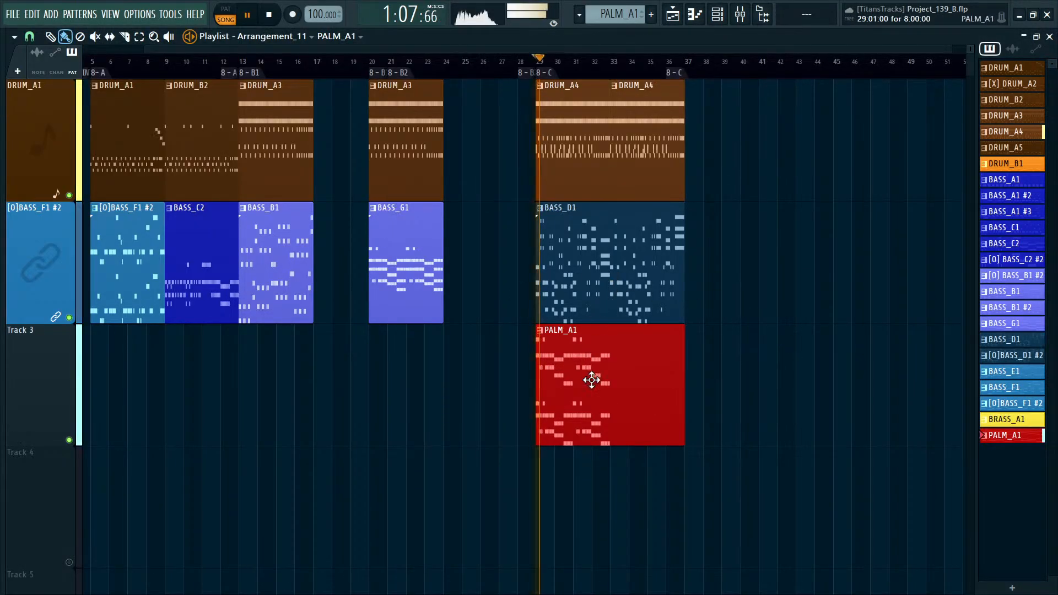
key(F6)
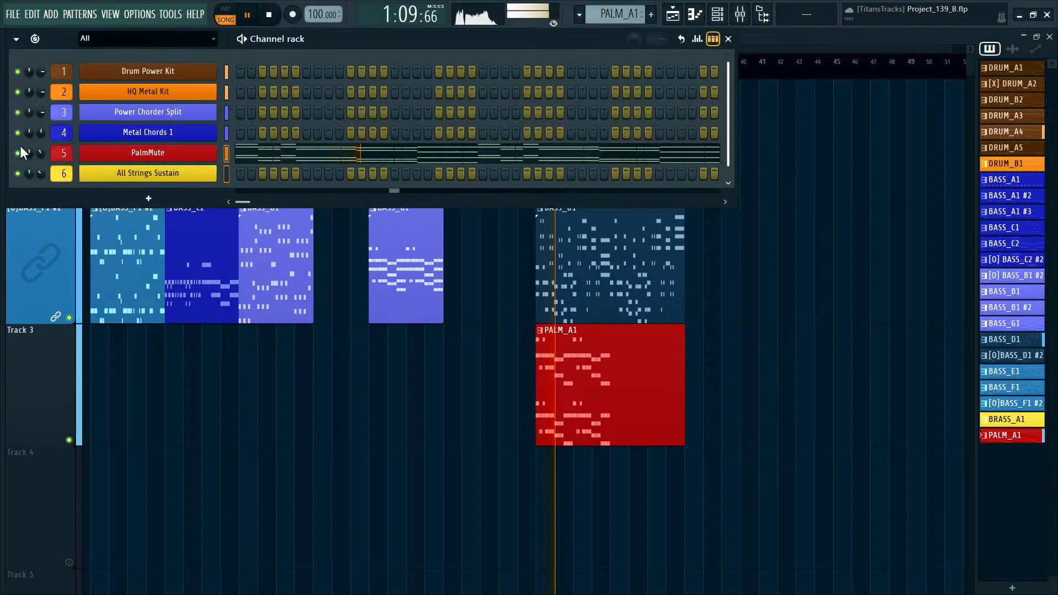
key(F9)
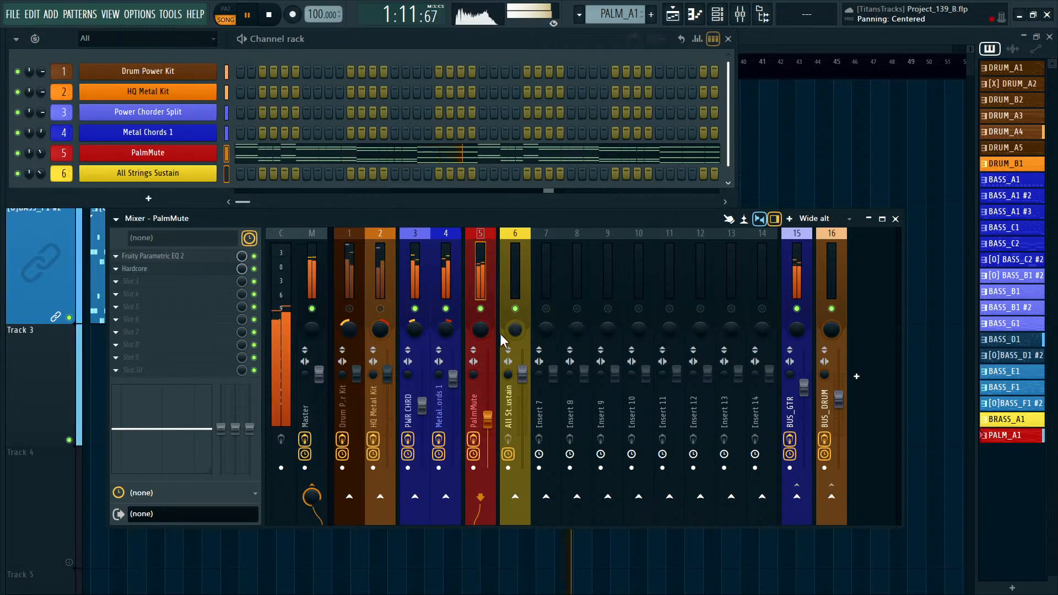
key(space)
click(380, 309)
key(F12)
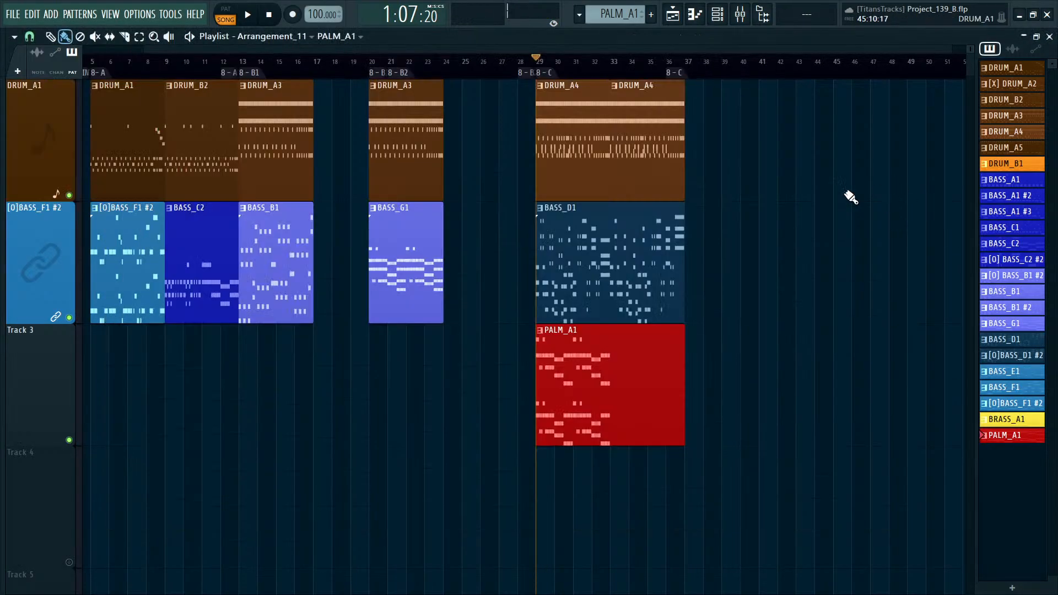
Play the full mix from bar 29 and follow PalmMute's notes in its piano roll.
key(space)
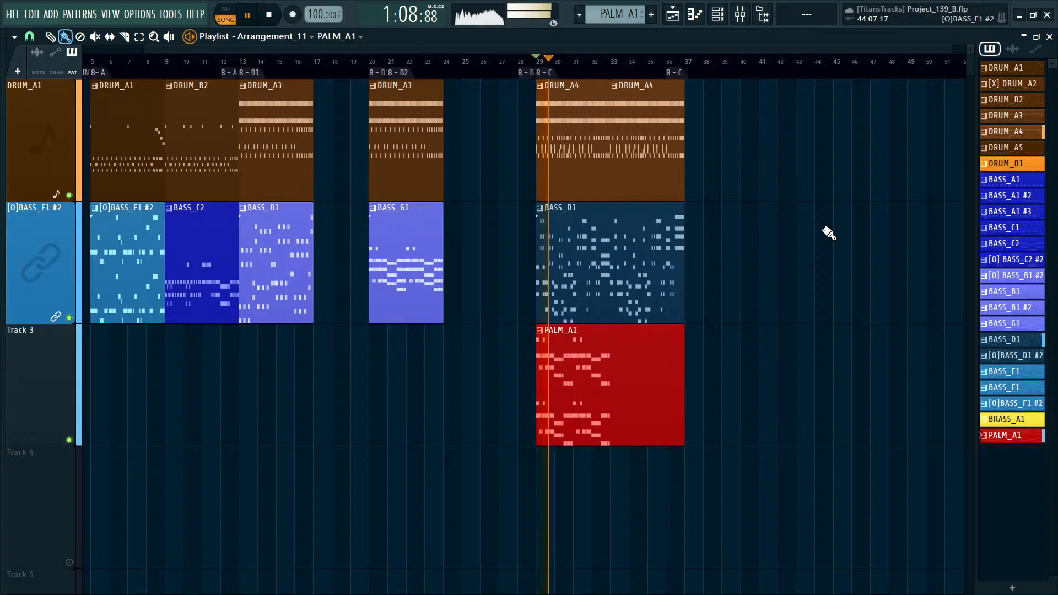
key(F6)
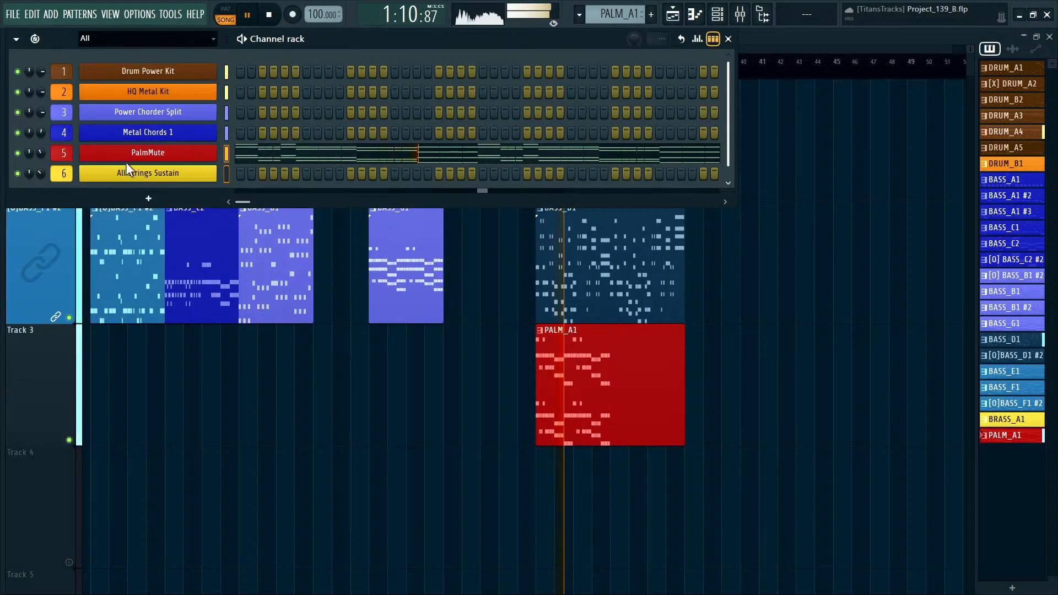
key(F9)
key(F9)
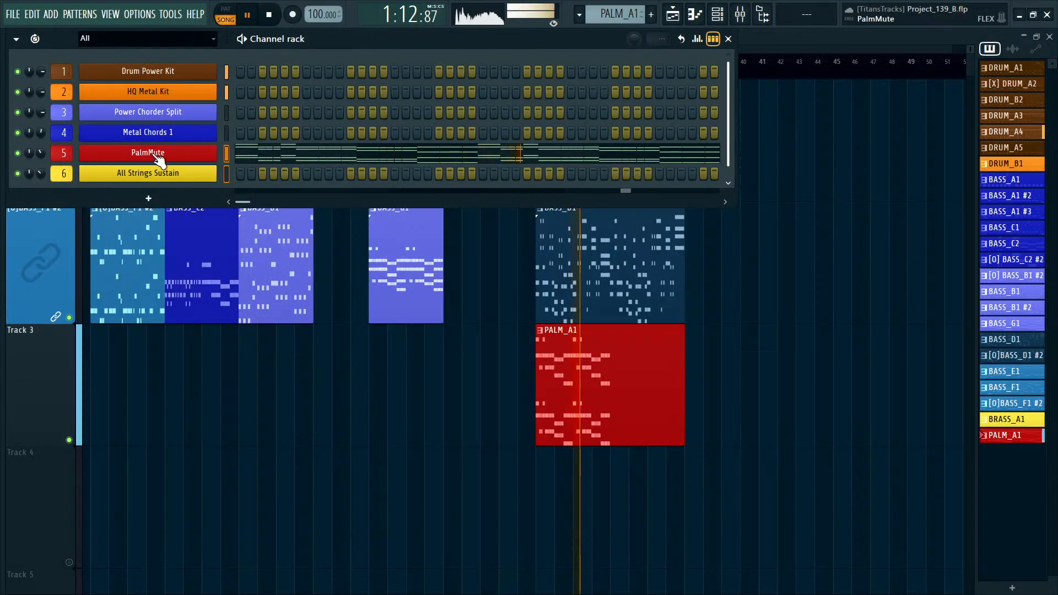
double_click(619, 373)
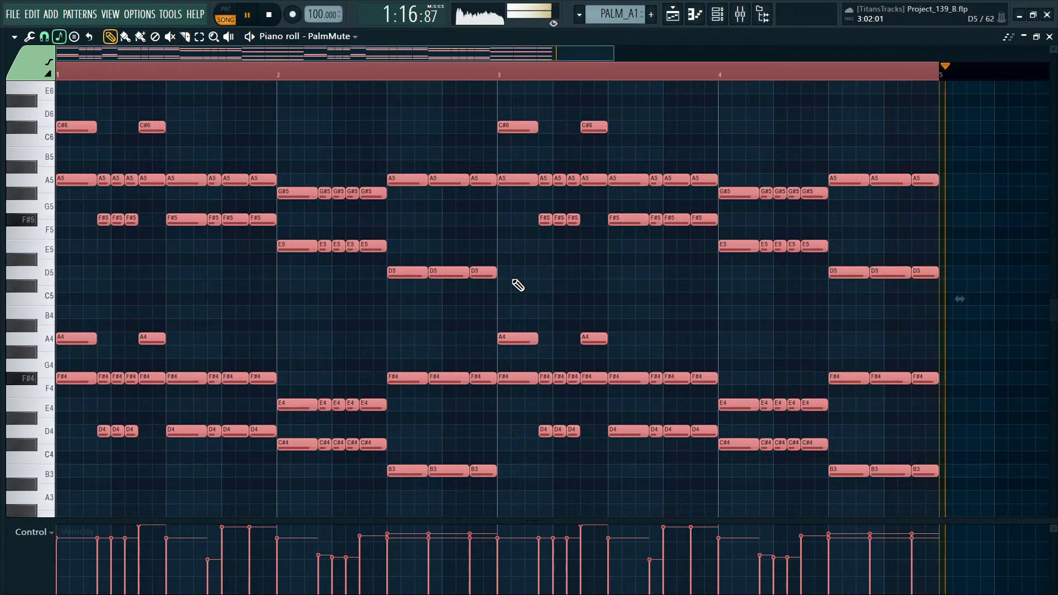
key(space)
key(space)
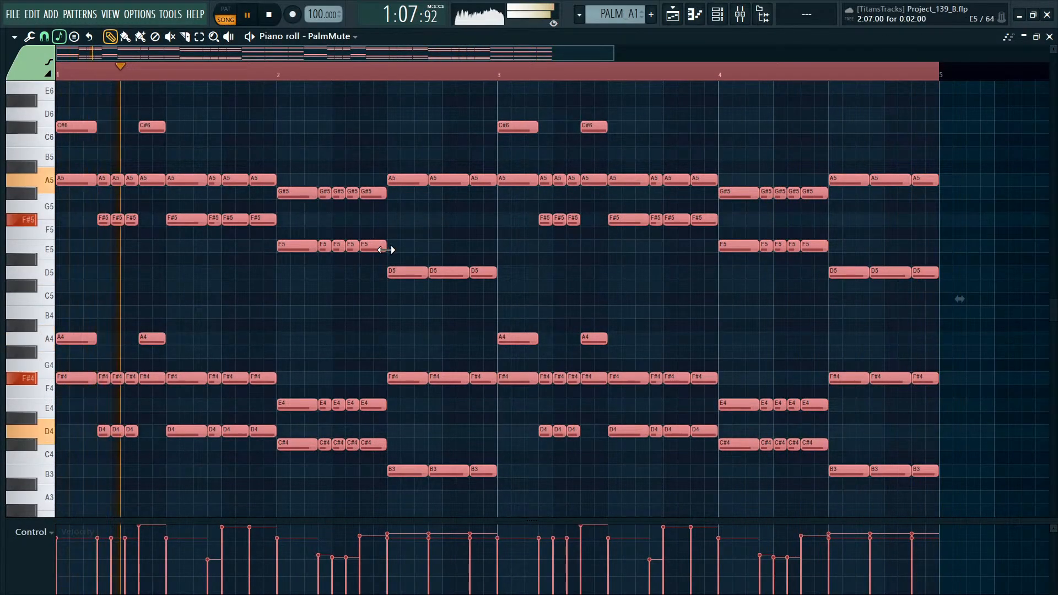
Compare PalmMute in the full mix with Hardcore off and on, and inspect the effect's settings.
key(F9)
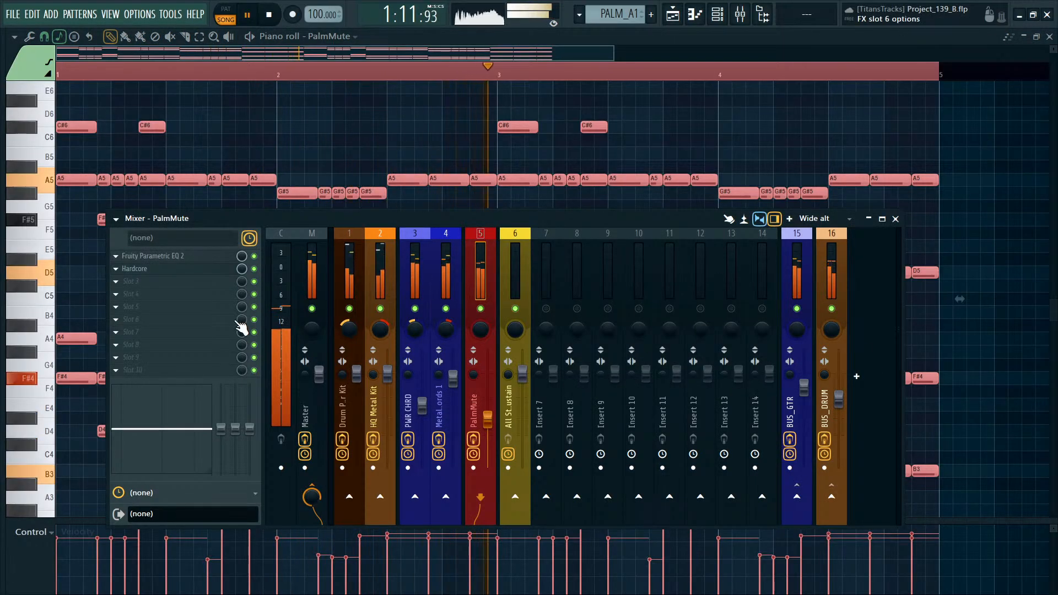
click(254, 268)
click(254, 269)
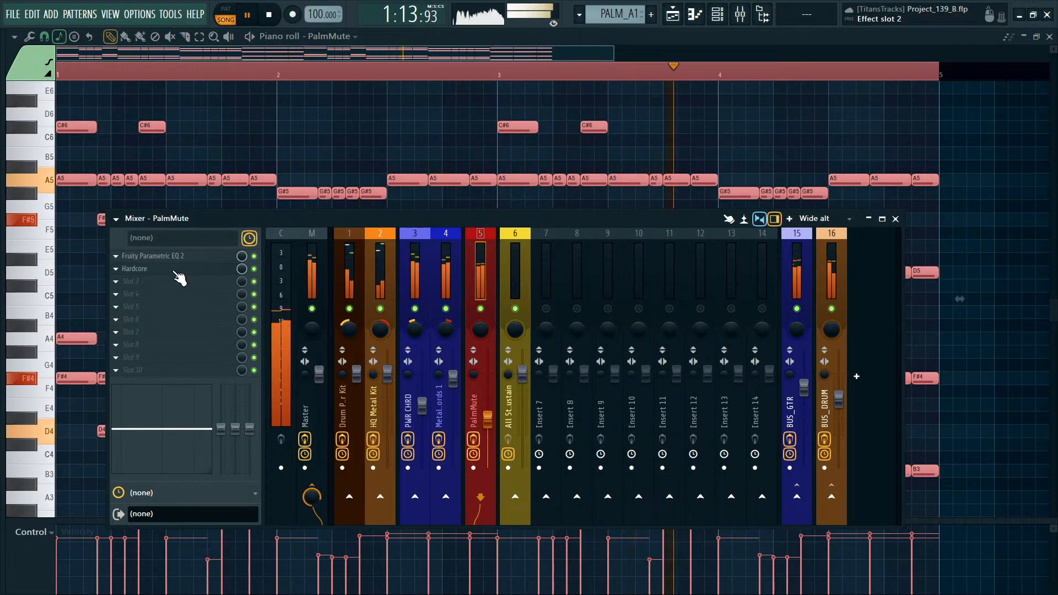
click(138, 269)
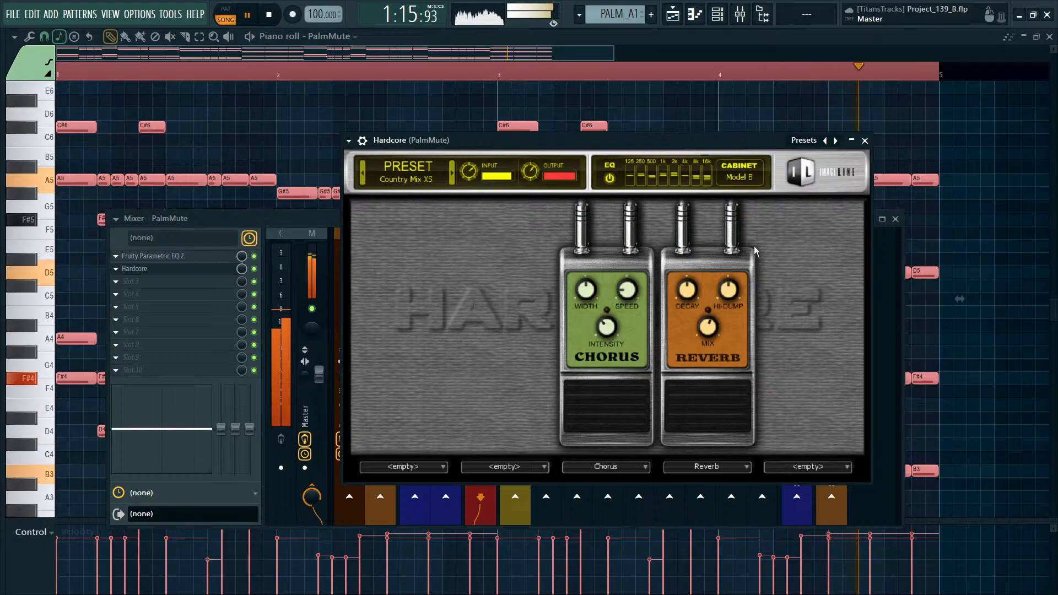
click(865, 141)
key(Escape)
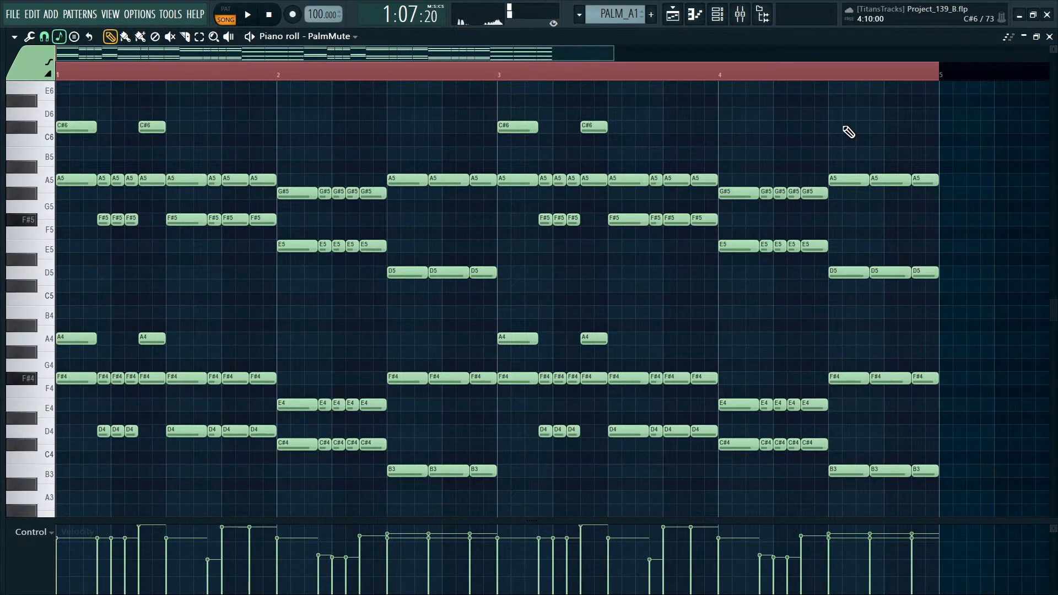
Move the PALM_A1 clip on Track 3 to bar 24, play it on its own, and return it to bar 29.
key(ctrl+a)
key(F5)
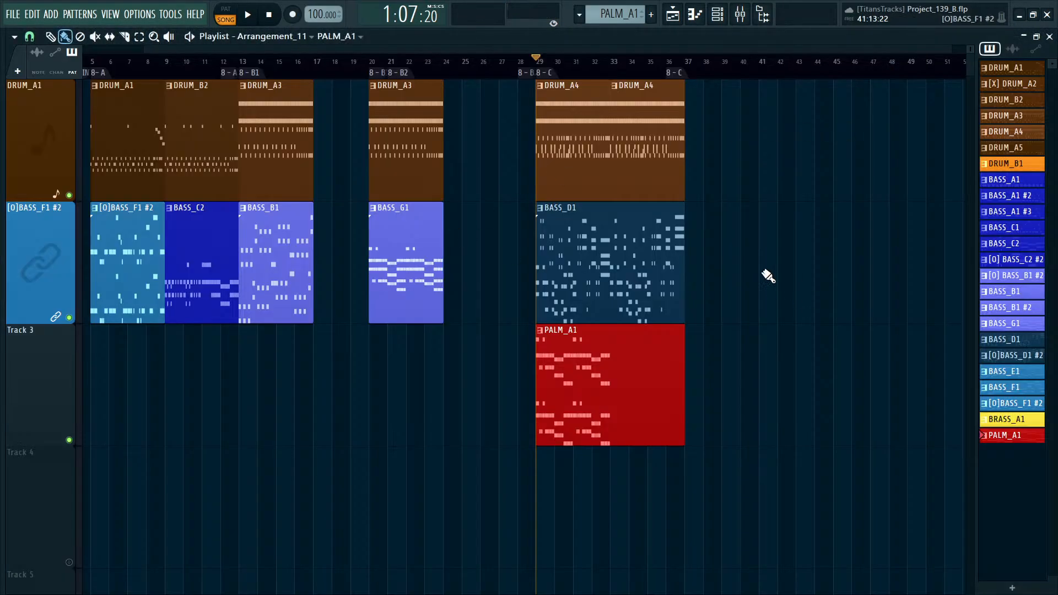
drag(607, 374, 515, 375)
click(449, 67)
key(space)
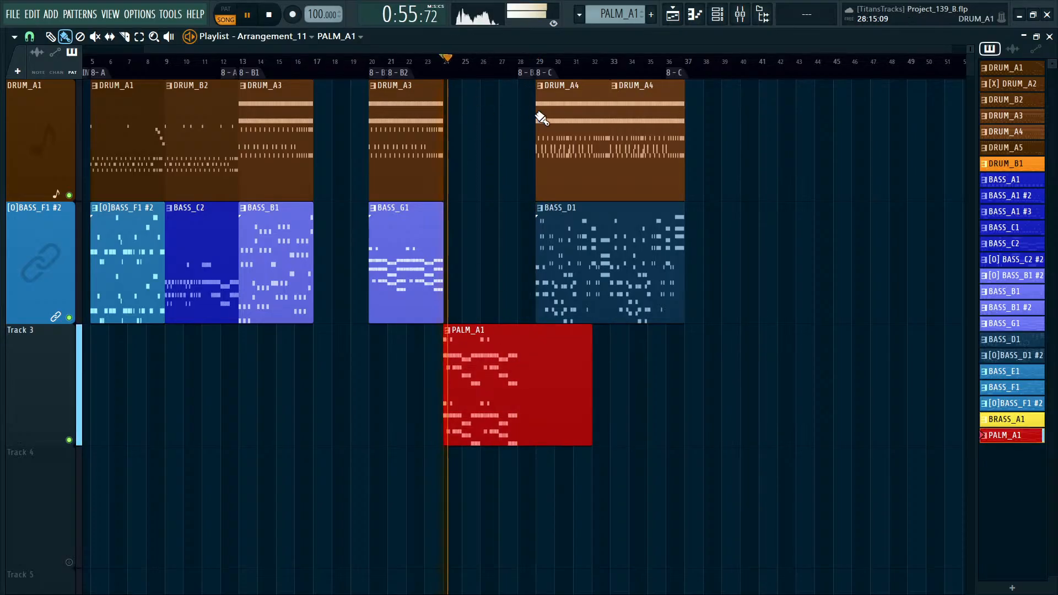
key(space)
drag(461, 425, 551, 424)
Restart playback from bar 29 and raise the PalmMute mixer fader against the full mix.
key(F6)
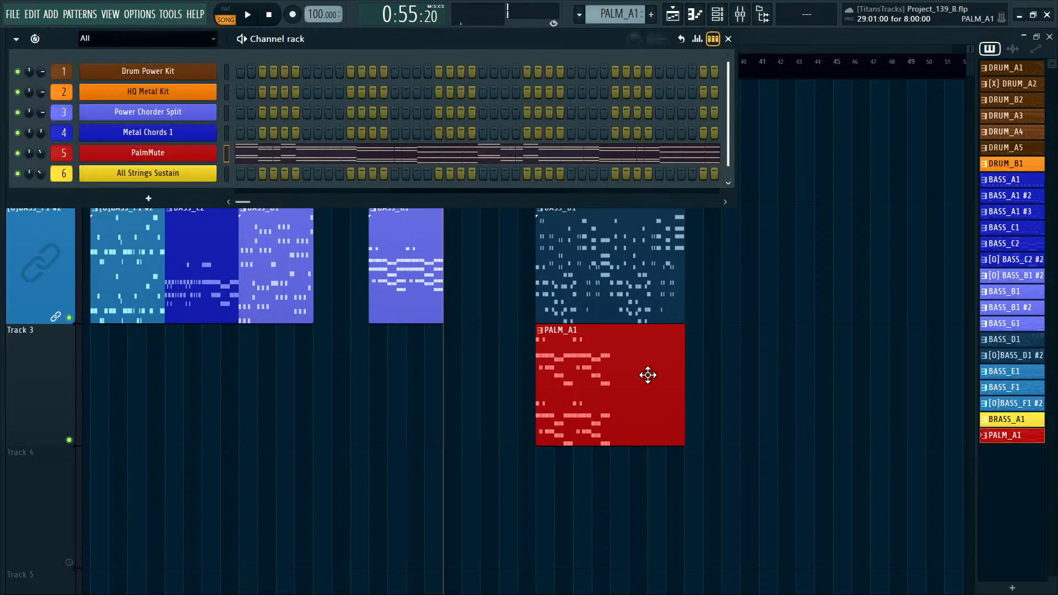
key(F9)
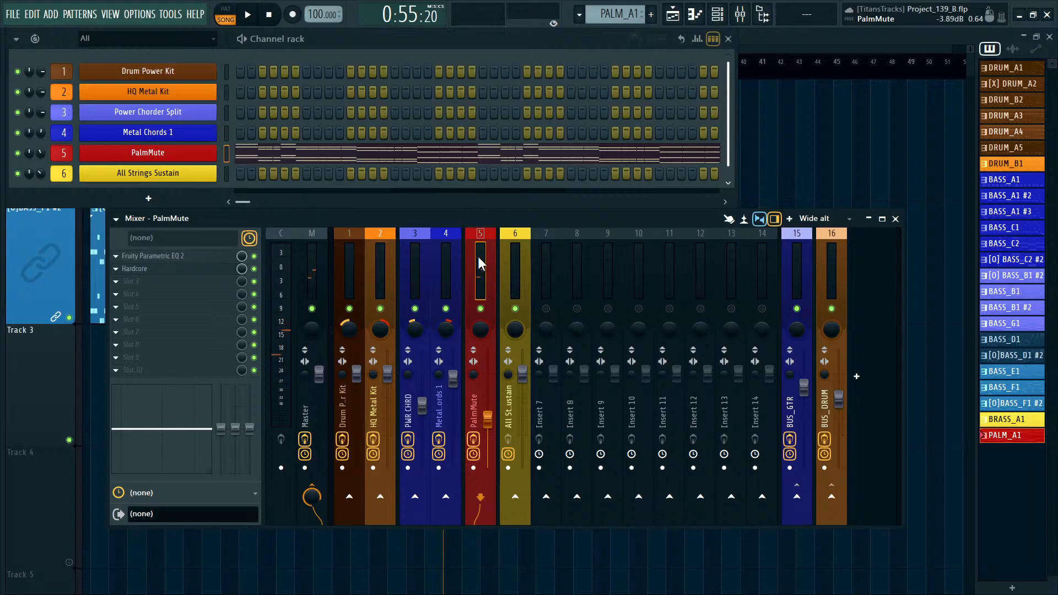
key(F5)
click(539, 65)
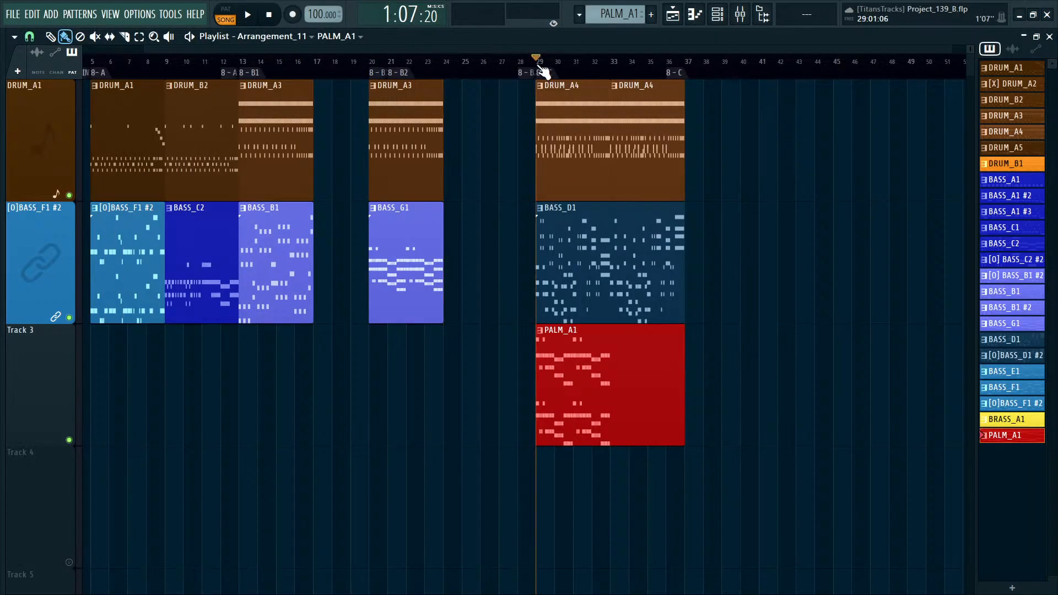
key(space)
key(space)
key(space)
key(F9)
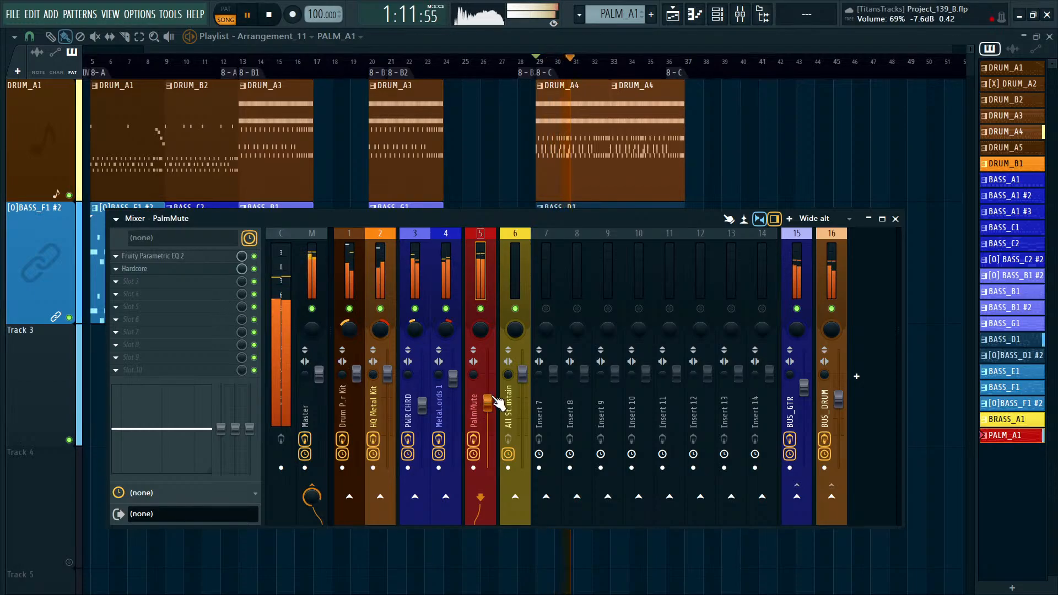
Reshape PalmMute's Parametric EQ 2: boost band 4 about 10.4 dB near 654 Hz, flatten bands 2 and 3, raise band 5, and move band 7's cutoff higher.
click(142, 256)
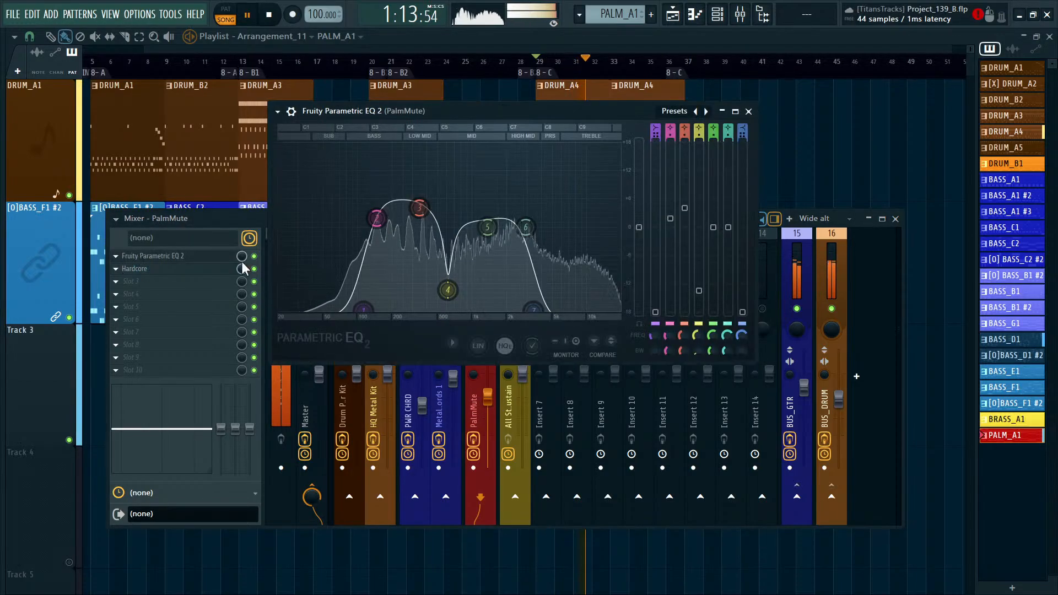
drag(449, 248, 450, 175)
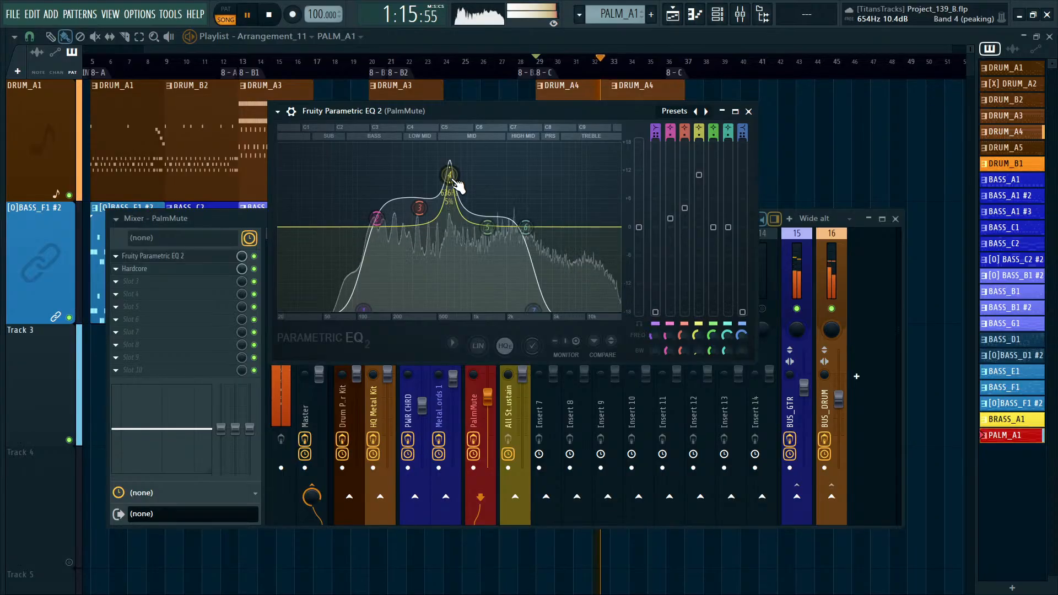
drag(417, 213, 410, 227)
drag(376, 219, 371, 228)
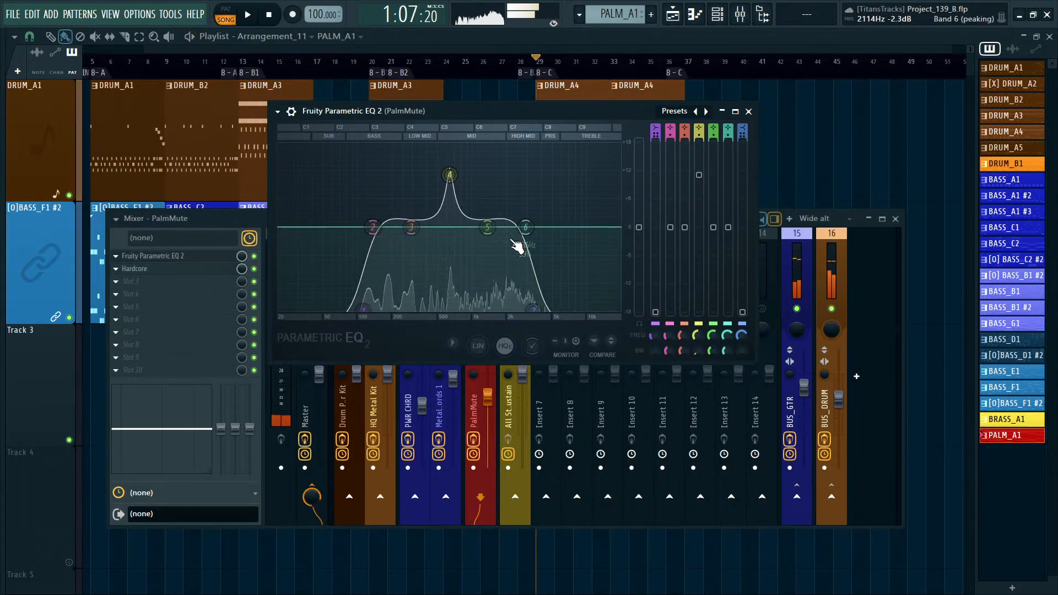
drag(533, 309, 565, 310)
drag(526, 227, 525, 204)
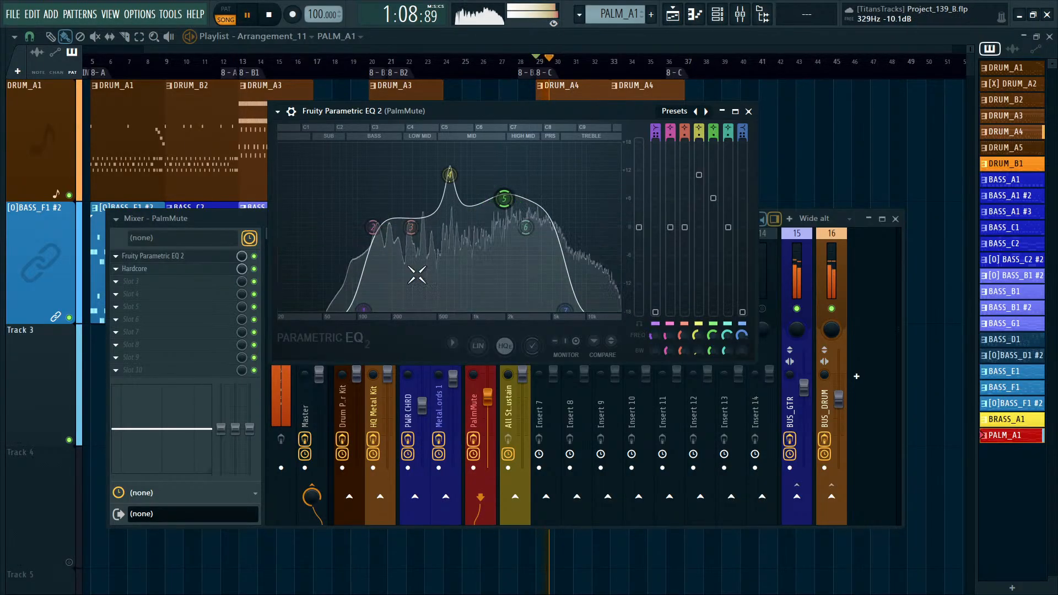
Shift the EQ's band 1 low cut slightly higher, reduce band 4's boost, close the EQ, and stop playback.
alt+click(374, 310)
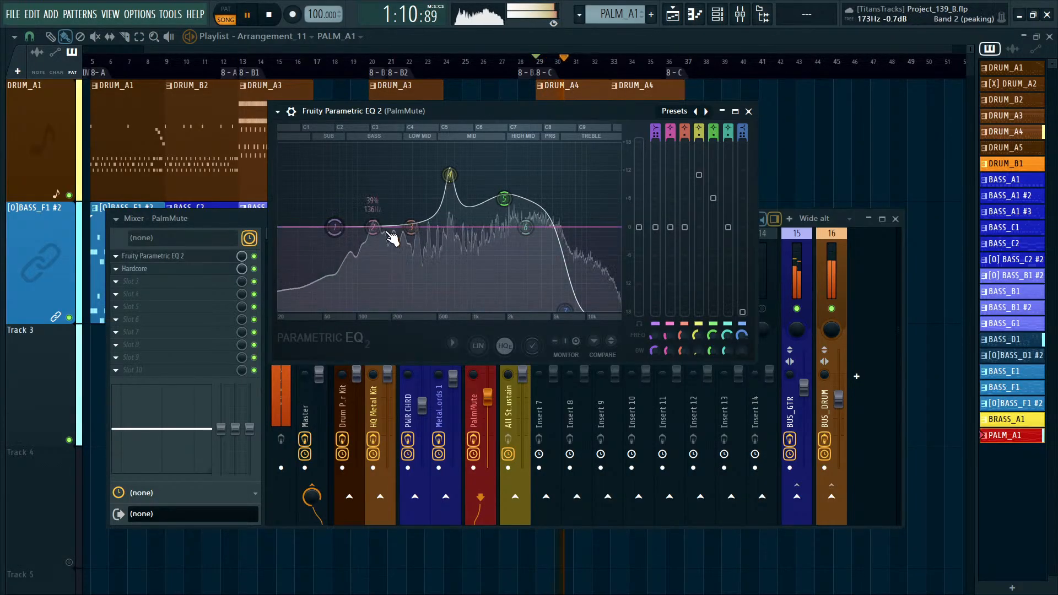
drag(335, 227, 343, 322)
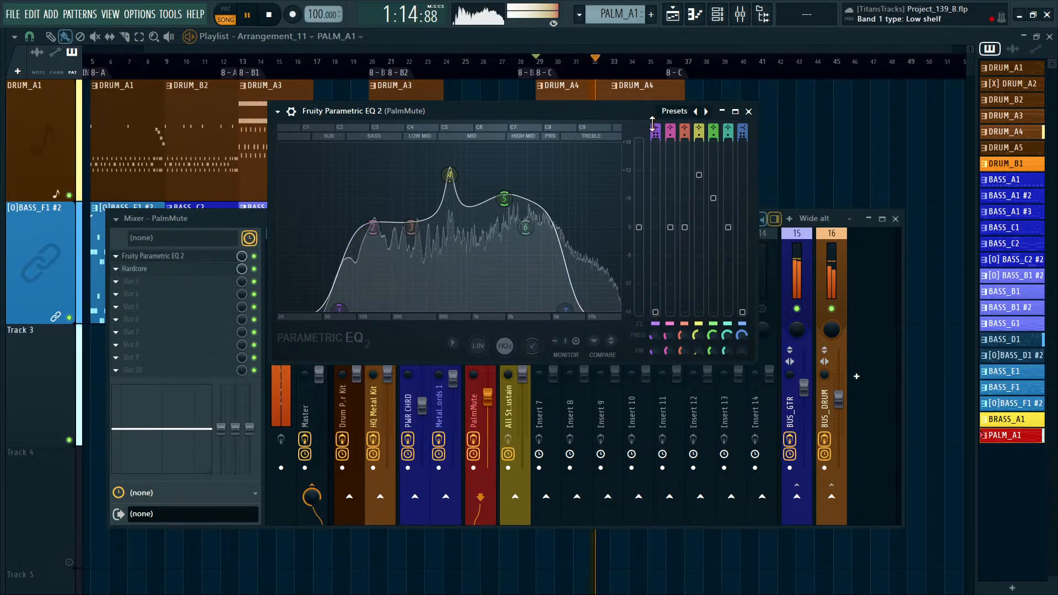
drag(339, 309, 376, 308)
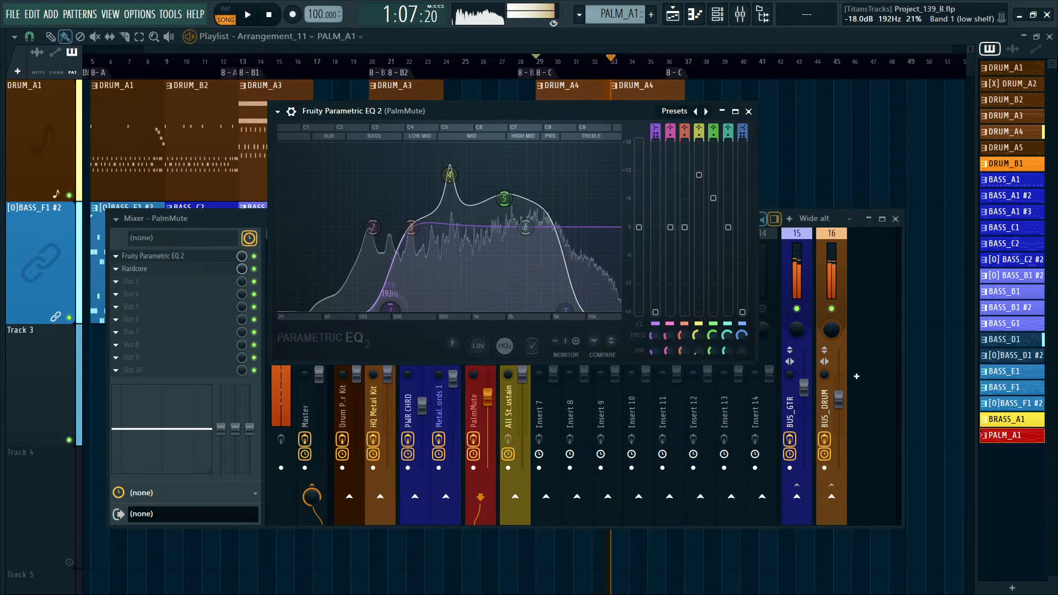
mouse_move(450, 176)
mouse_down()
mouse_move(463, 255)
mouse_move(456, 189)
mouse_up()
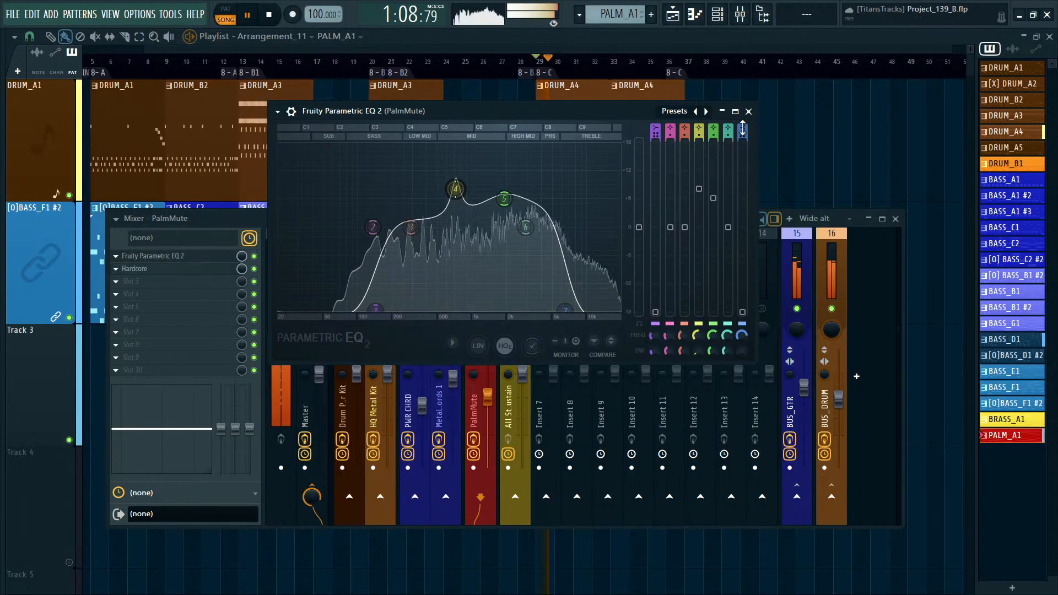
click(749, 111)
key(space)
Open PalmMute's FLEX instrument and browse the presets of the Essential Bass Guitars and Essential Guitars packs.
key(F6)
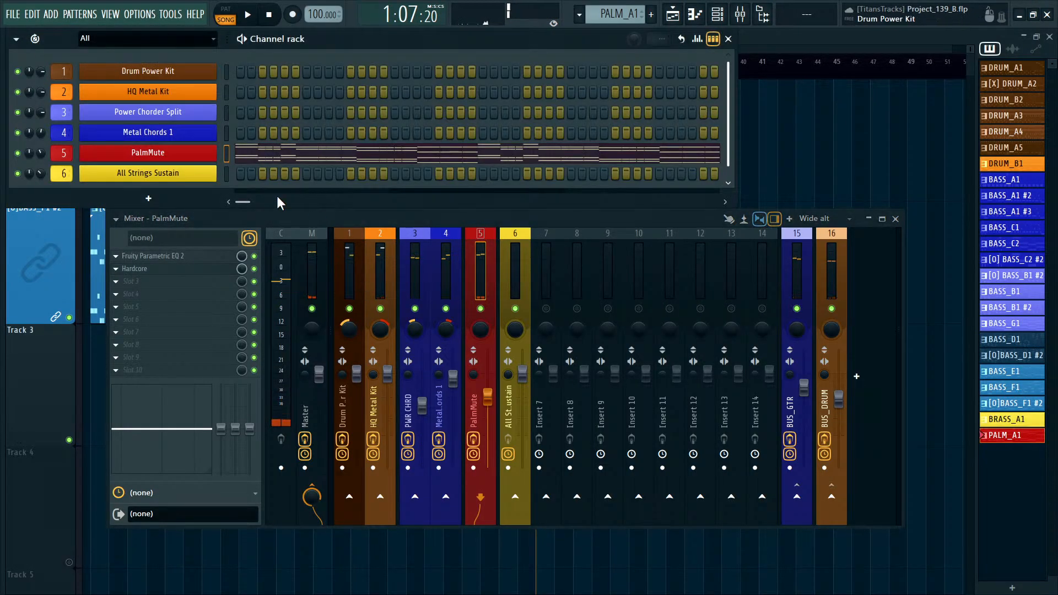
click(182, 150)
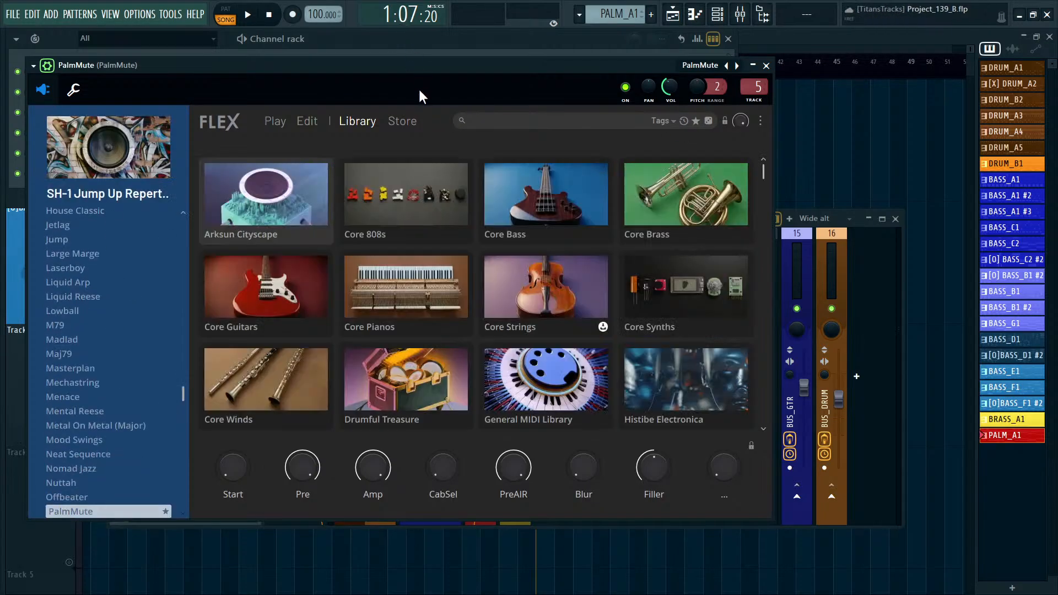
scroll(438, 254, down, 5)
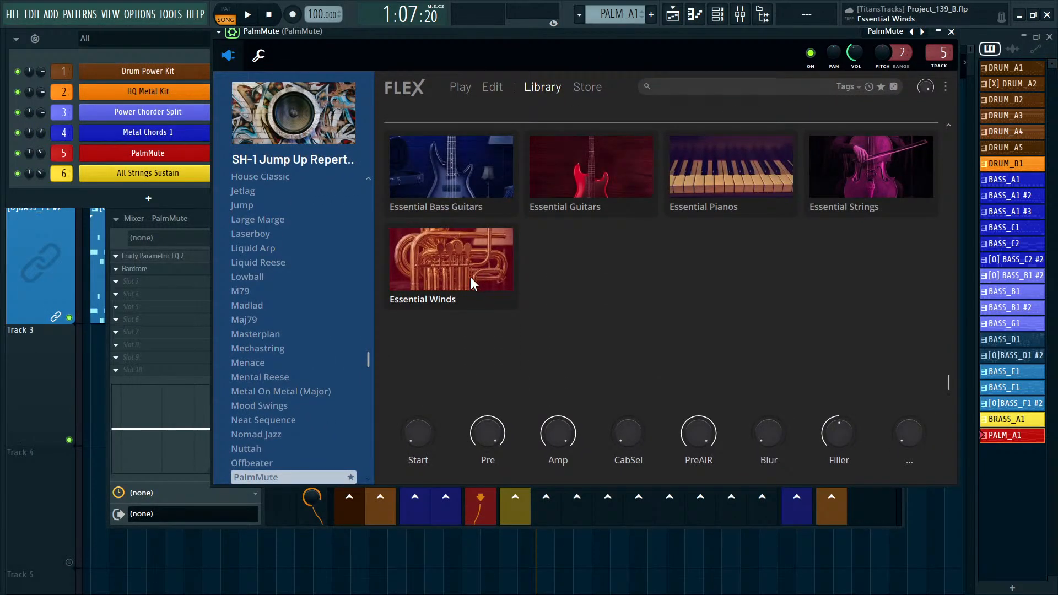
scroll(471, 277, up, 1)
click(447, 226)
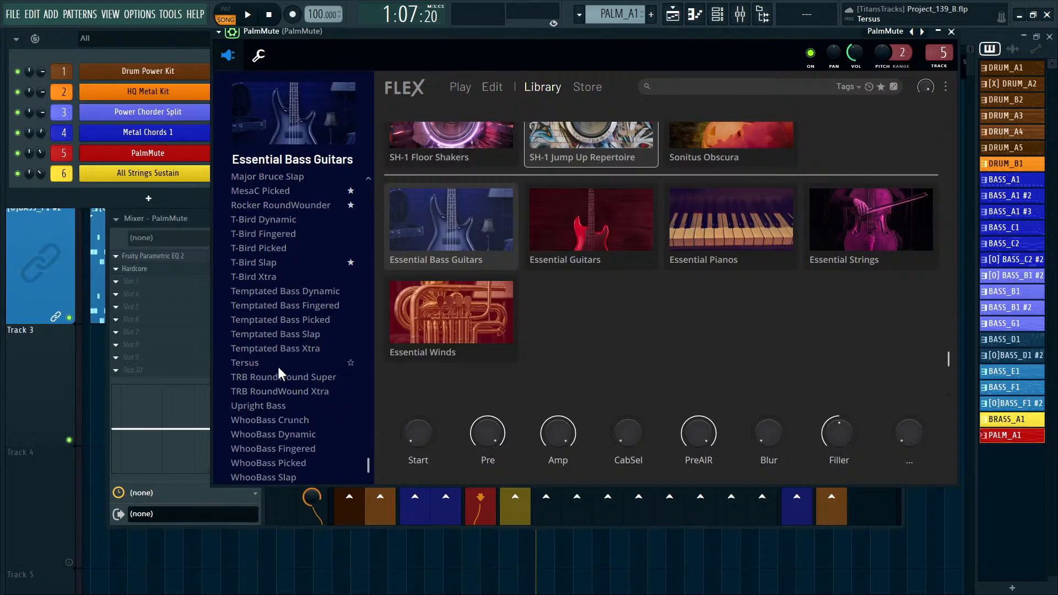
scroll(682, 334, up, 1)
click(601, 332)
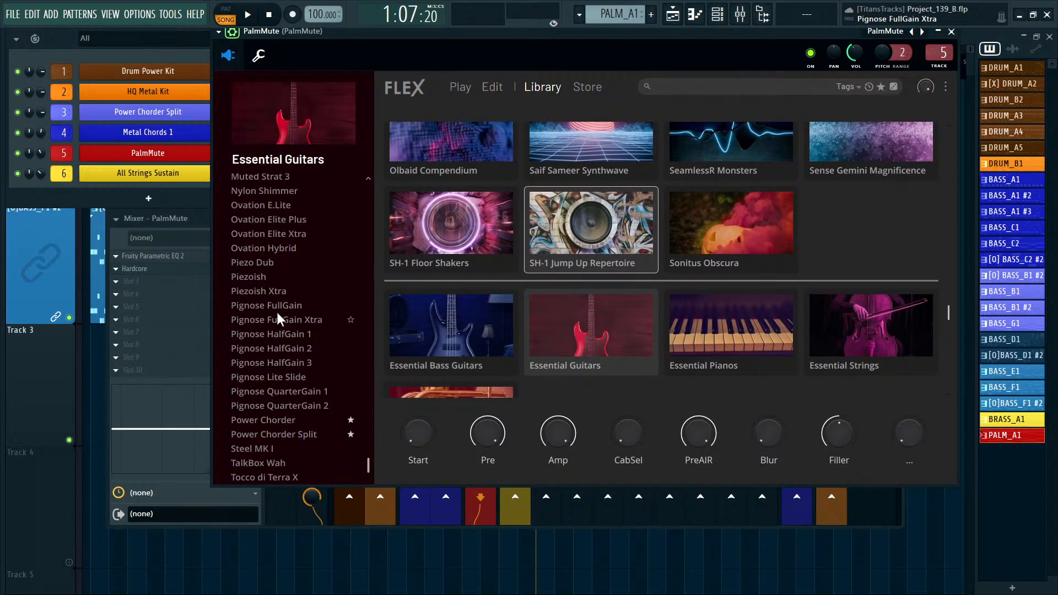
scroll(667, 365, up, 4)
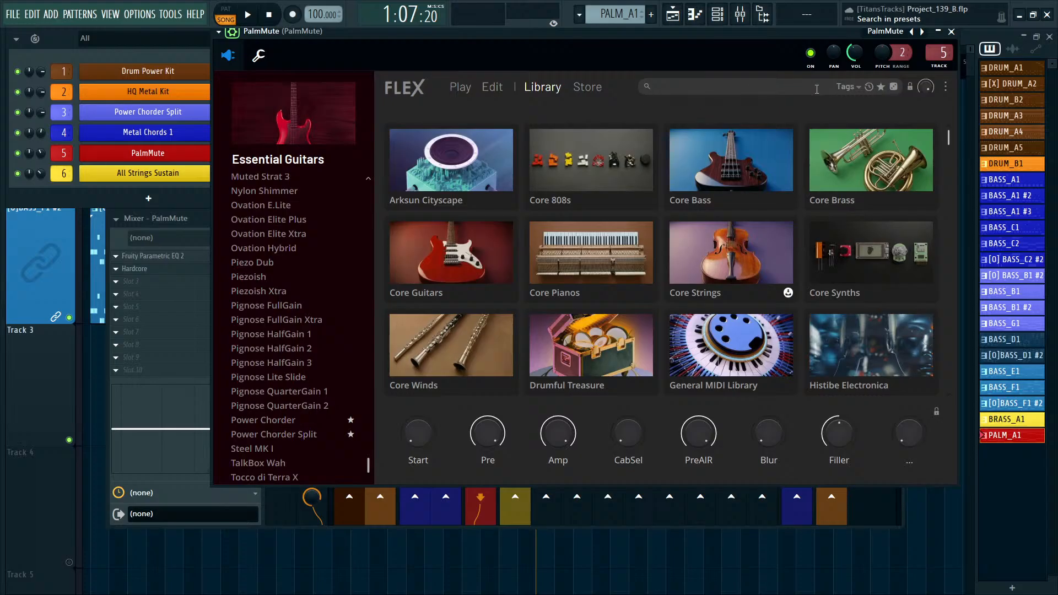
Check the FLEX tag filters, limit the library to favourite presets, and bring up the SH-1 Jump Up Repertoire favourites.
click(843, 87)
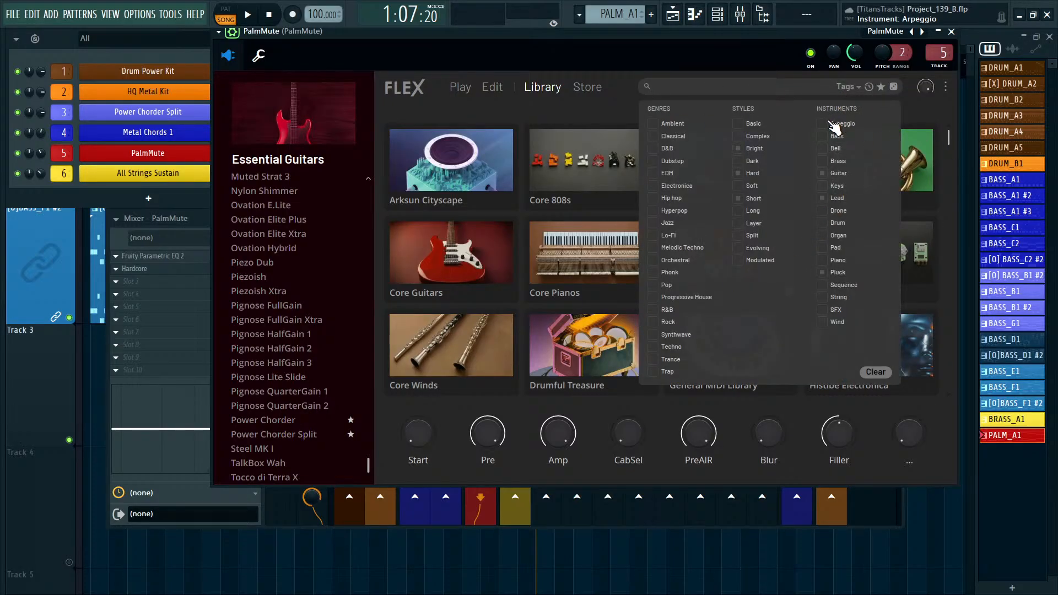
click(839, 87)
click(882, 87)
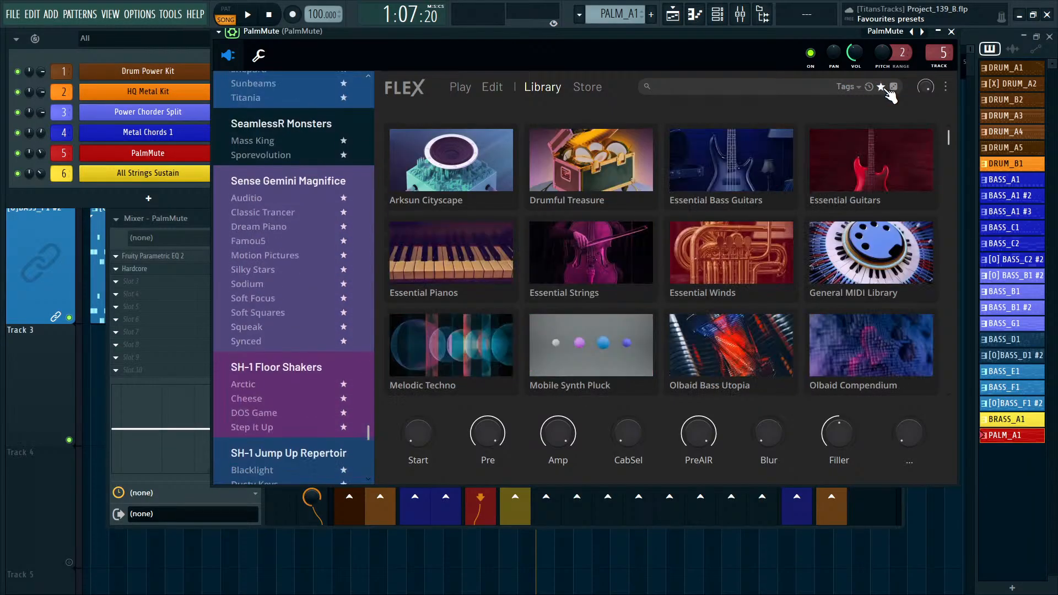
scroll(276, 194, down, 3)
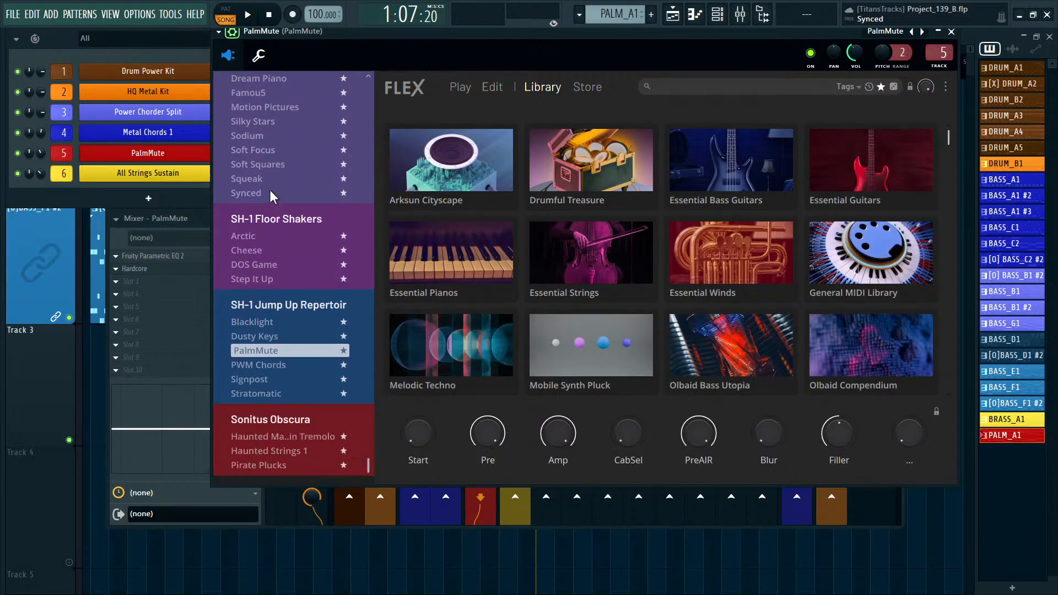
Audition the PWM Chords, Signpost and Stratomatic presets against the mix, and raise Stratomatic's DRY macro to maximum.
click(263, 366)
key(space)
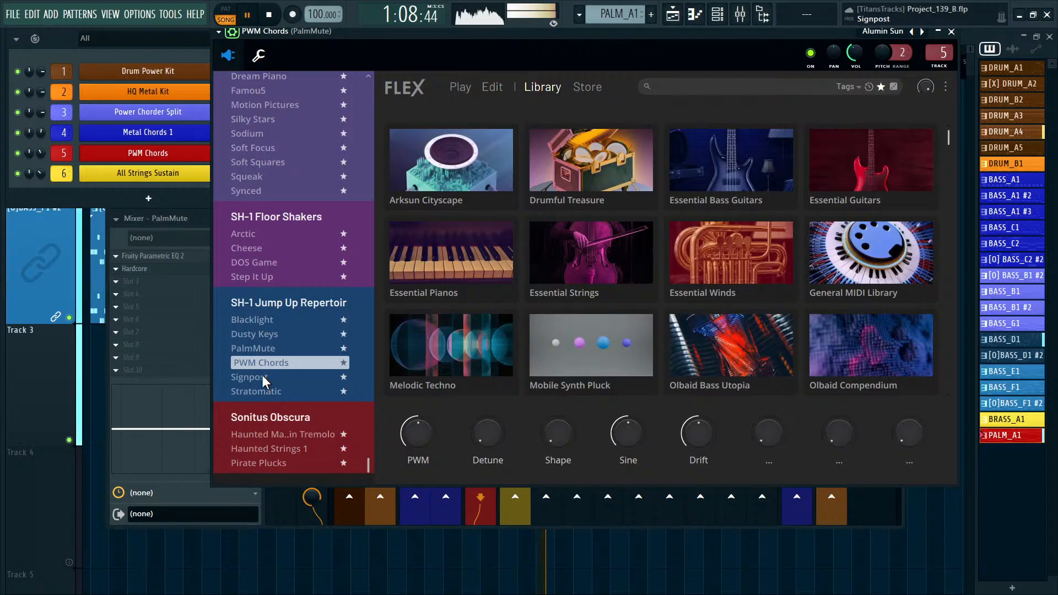
click(264, 378)
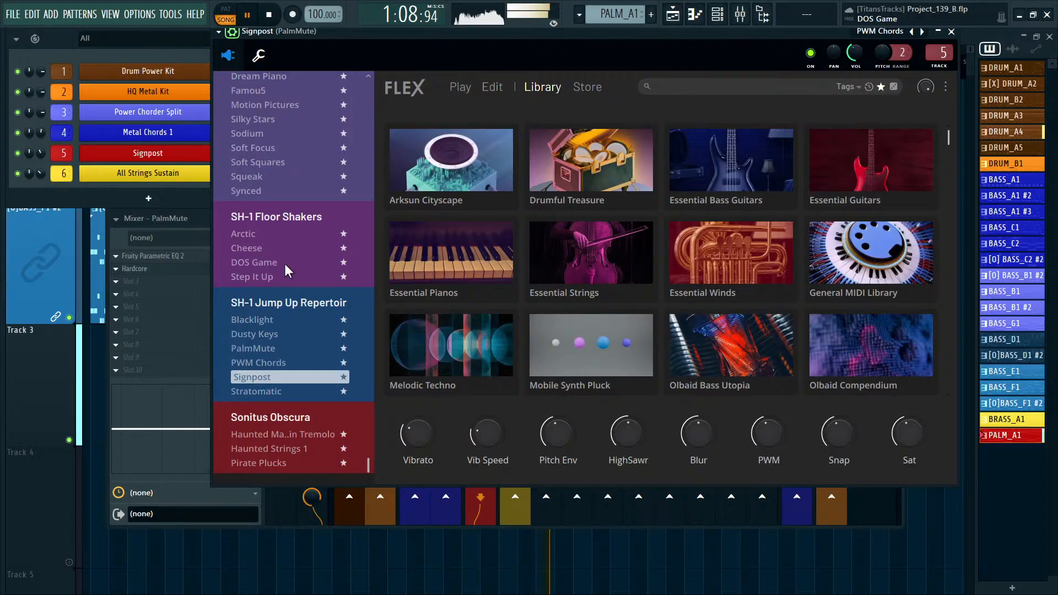
click(264, 390)
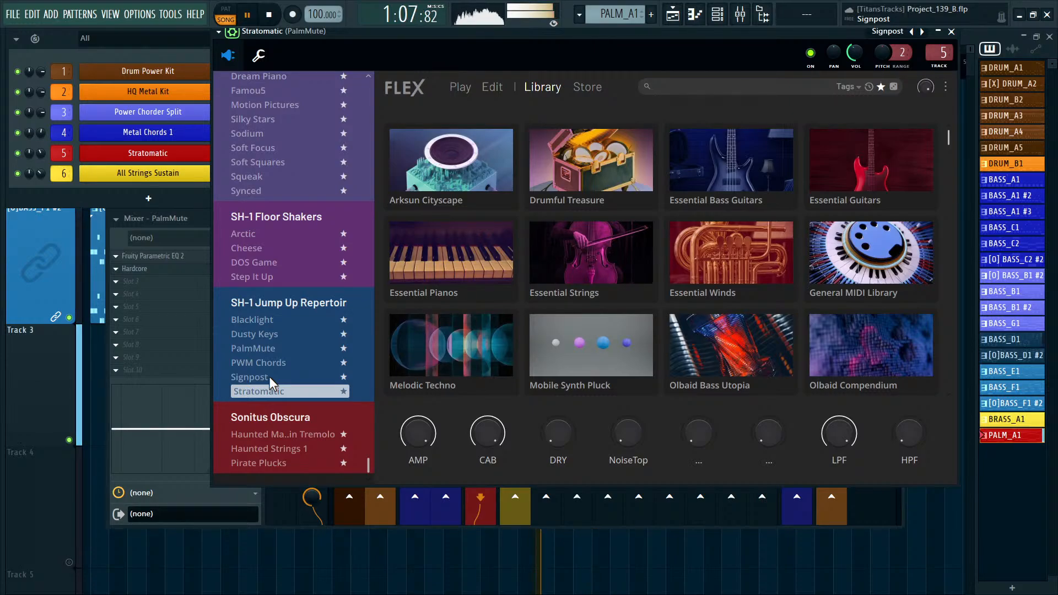
right_click(460, 572)
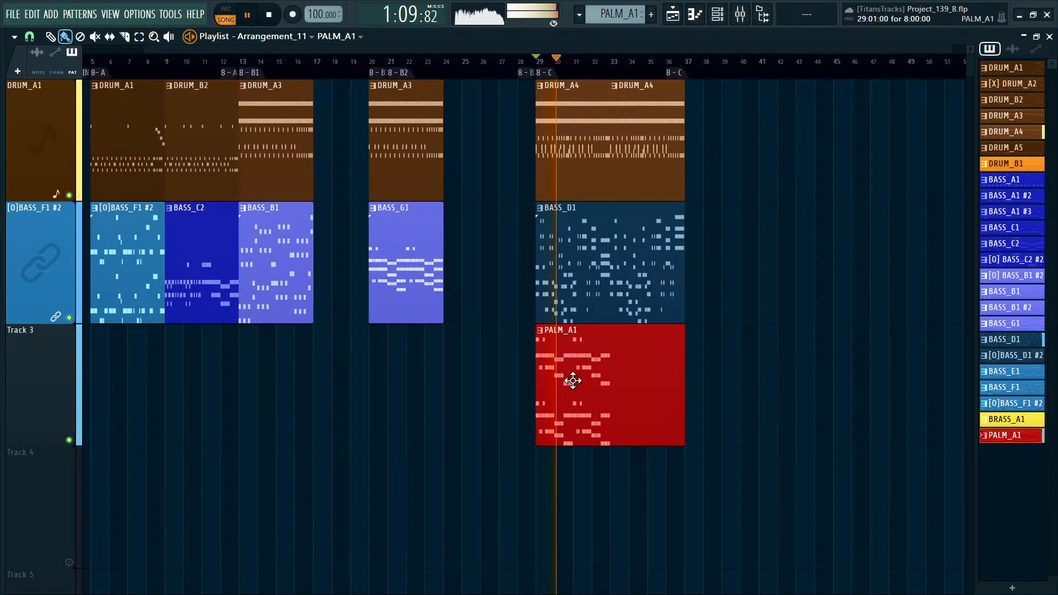
key(F6)
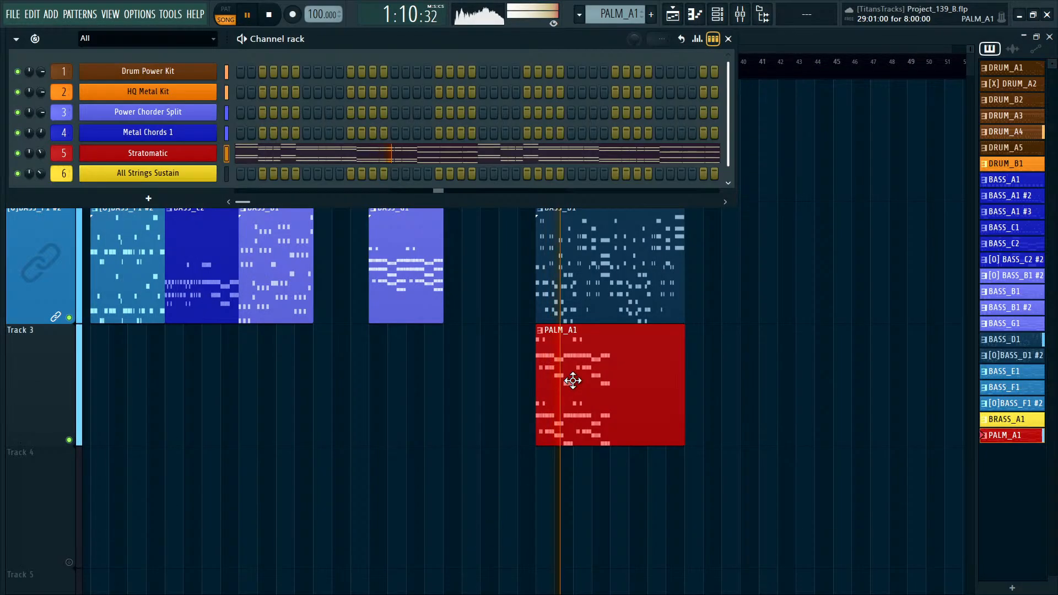
click(132, 157)
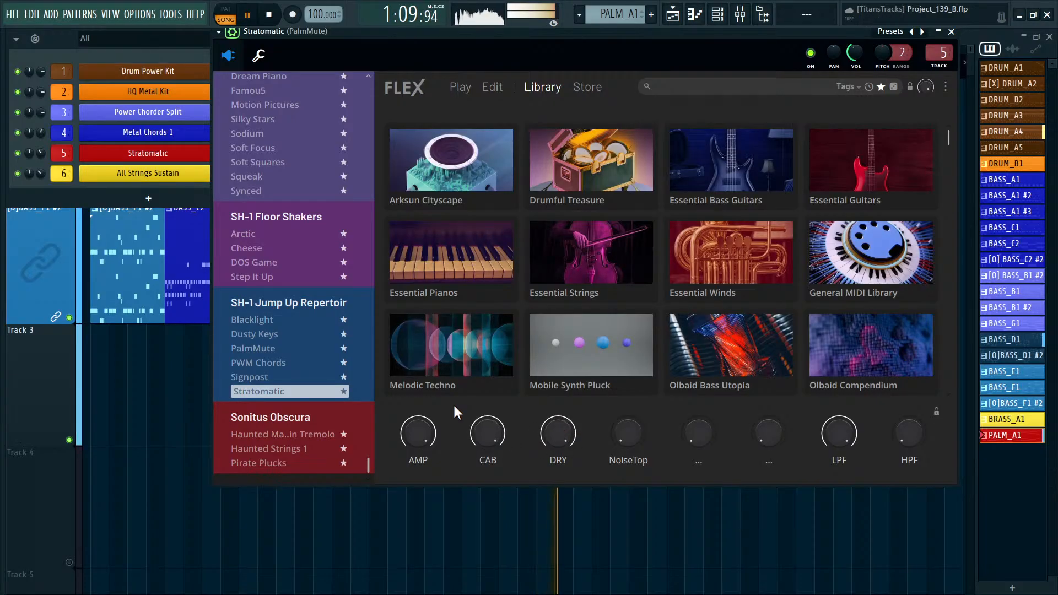
Load Signpost again with its Pitch Env, PWM, Snap and Sat macros raised, and compare it with PalmMute and Dusty Keys.
click(295, 379)
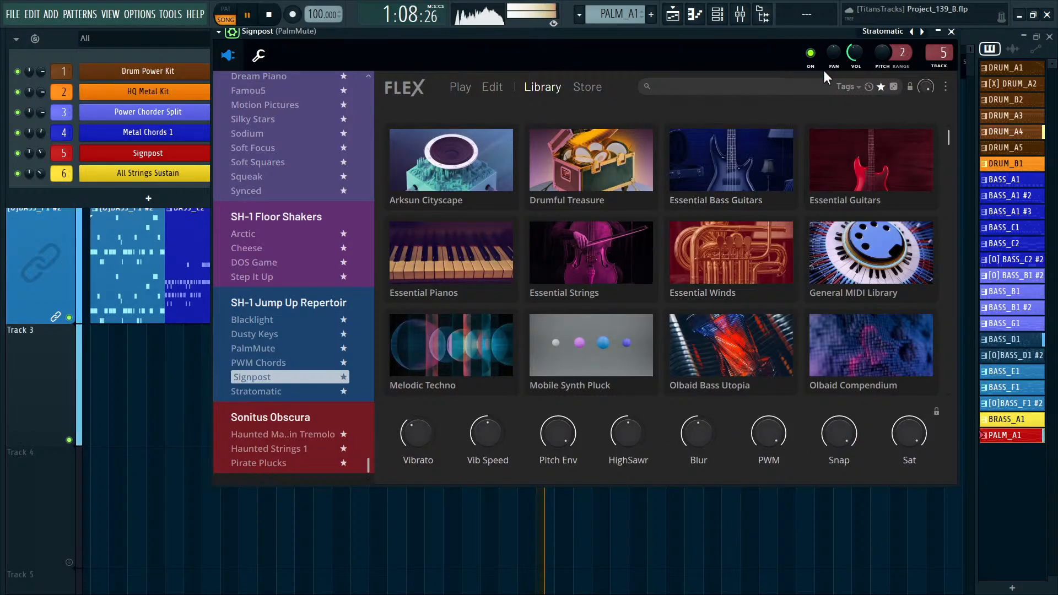
click(275, 348)
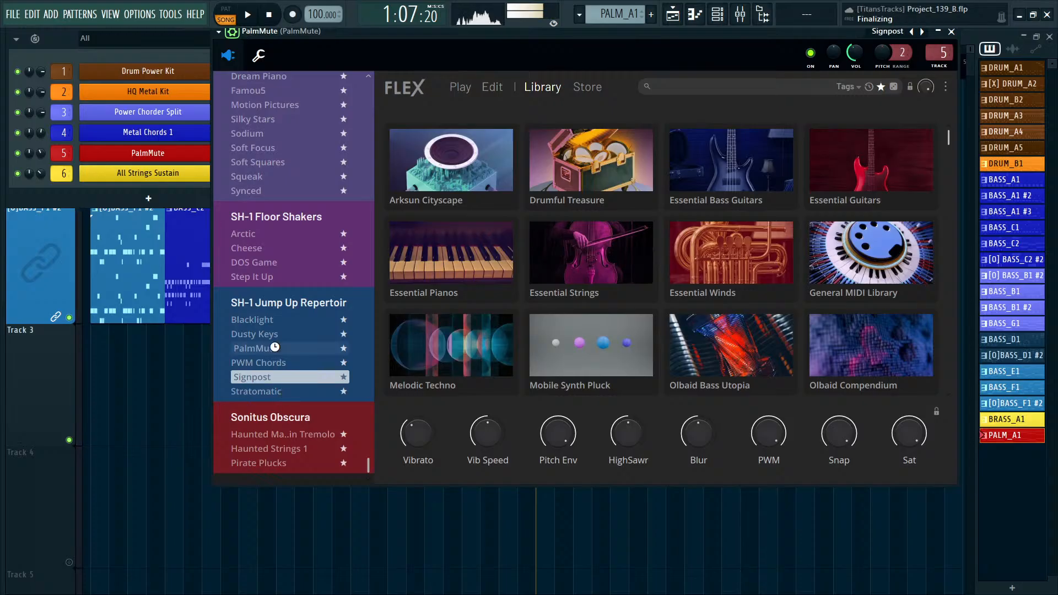
click(271, 334)
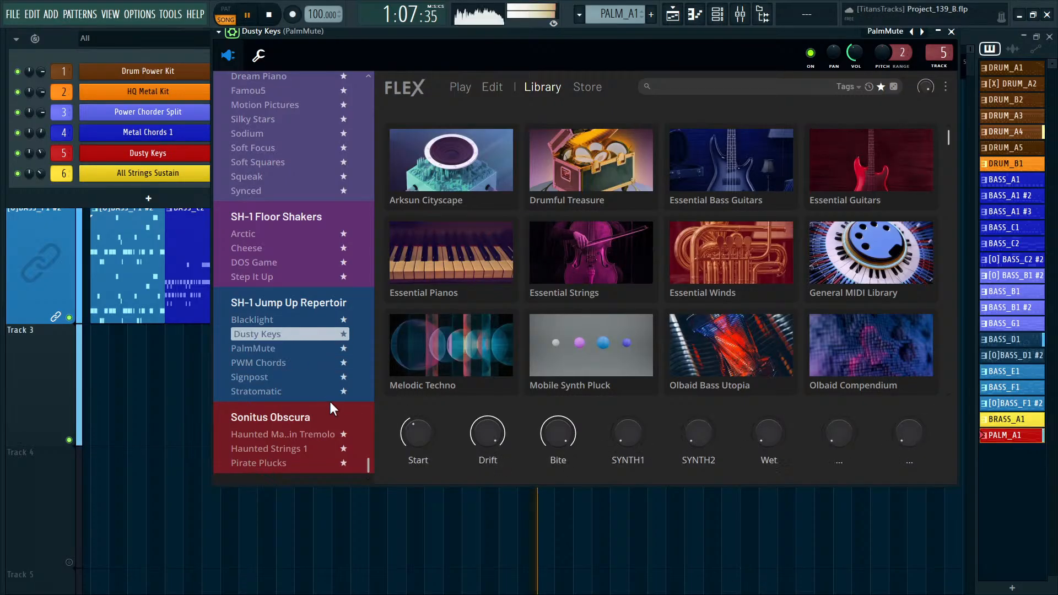
Audition Soft Squares and Synced from the Sense Gemini Magnificence favourites, stop playback, and close the open windows.
scroll(289, 266, up, 3)
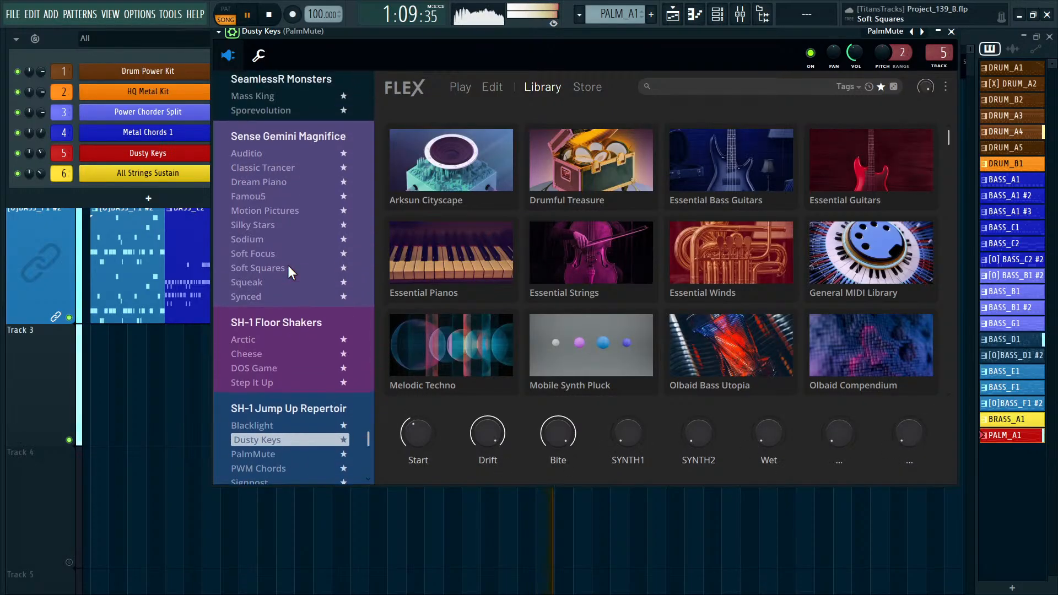
click(280, 263)
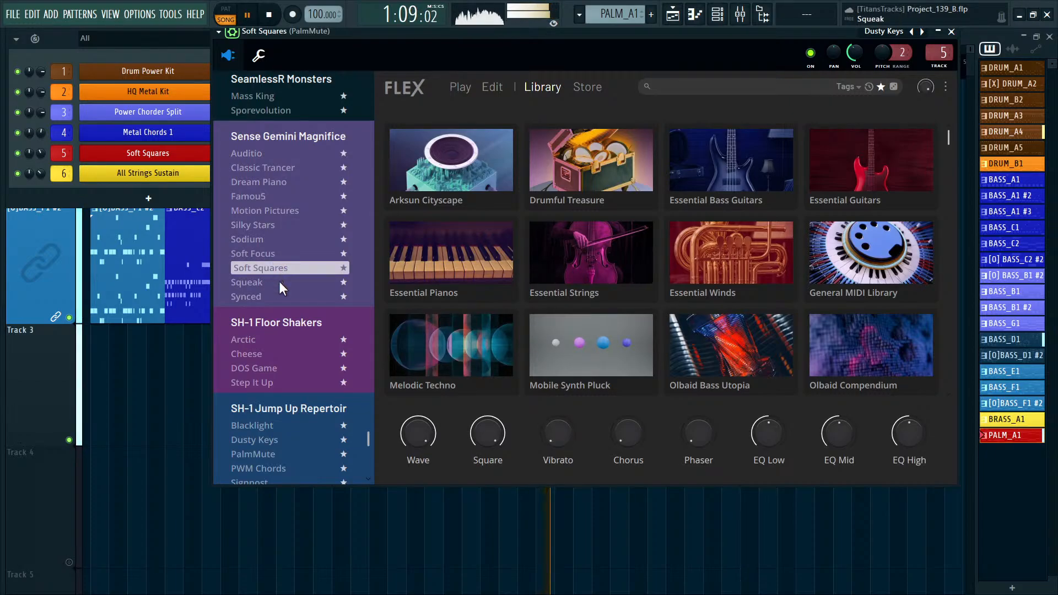
click(279, 295)
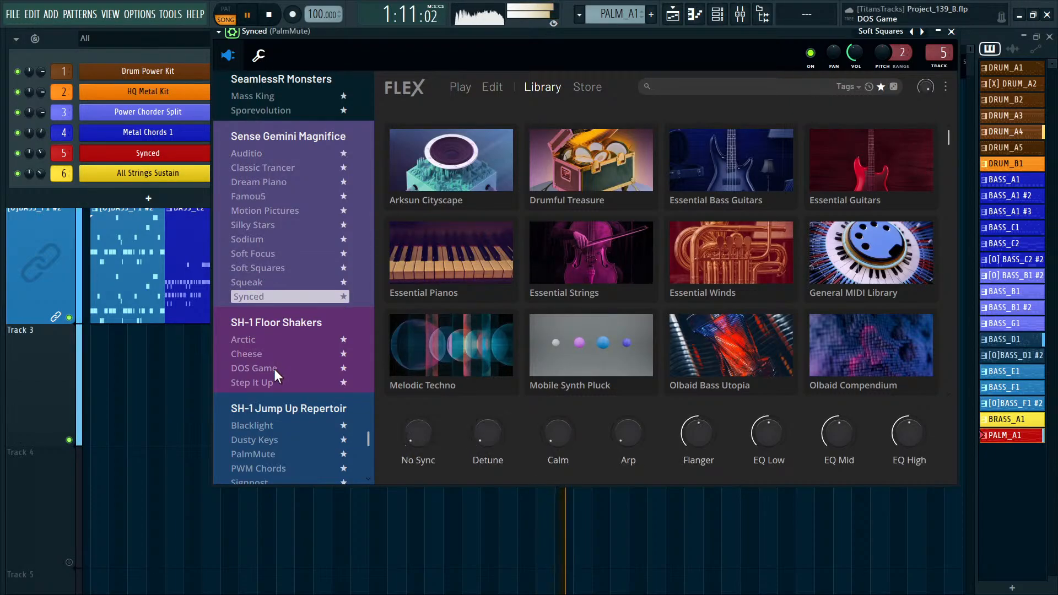
key(space)
key(F12)
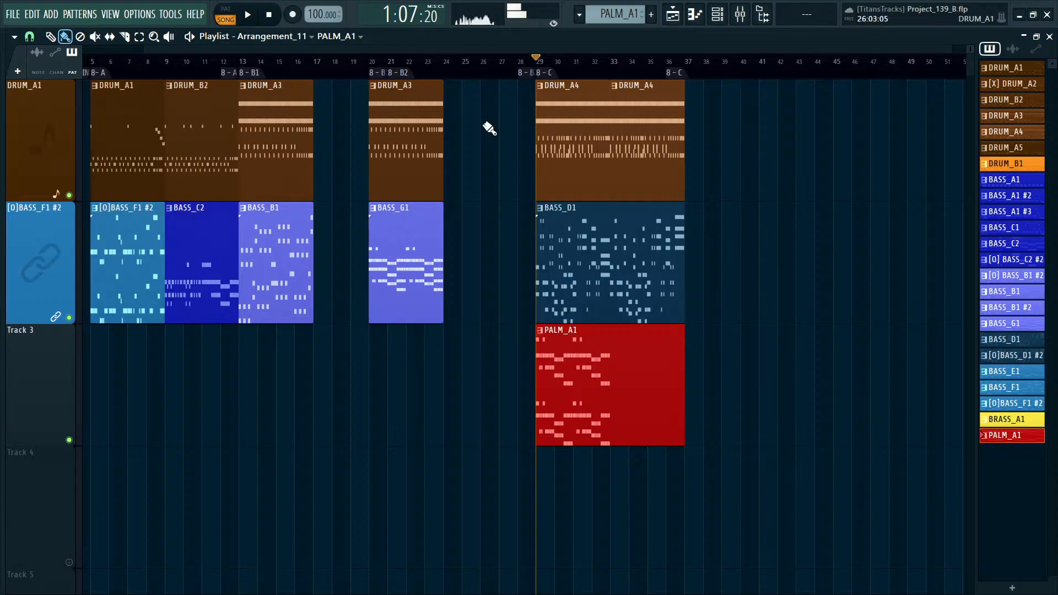
Move the PALM_A1 clip on Track 3 to bar 20 under BASS_G1, and restart playback from there.
click(371, 61)
key(space)
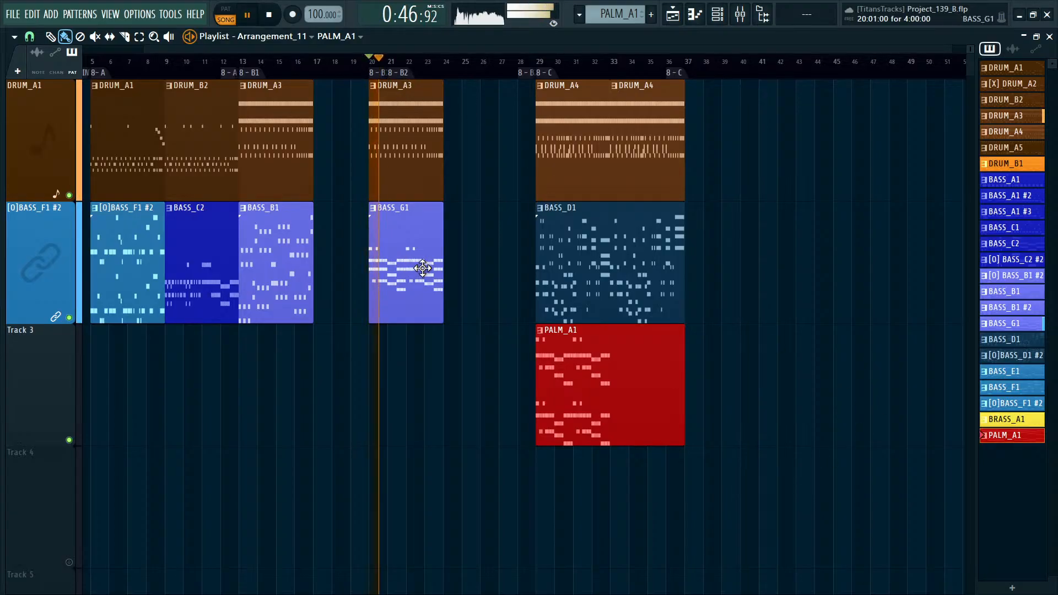
drag(564, 361, 397, 361)
key(space)
key(space)
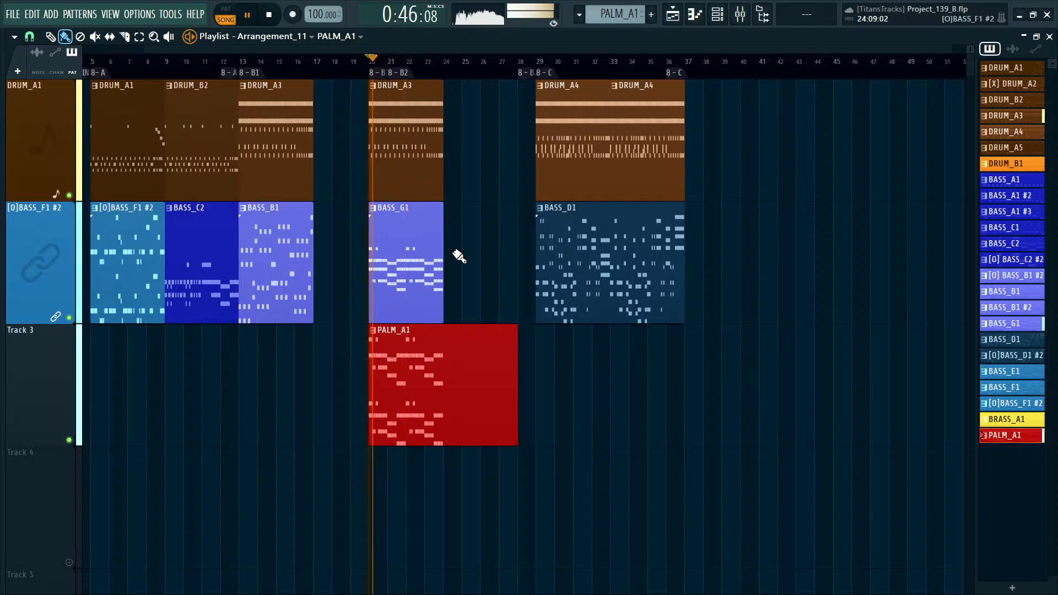
Check PalmMute's mixer effect slots and the PALM_A1 notes in the piano roll during playback, then return to the stopped arrangement.
key(F9)
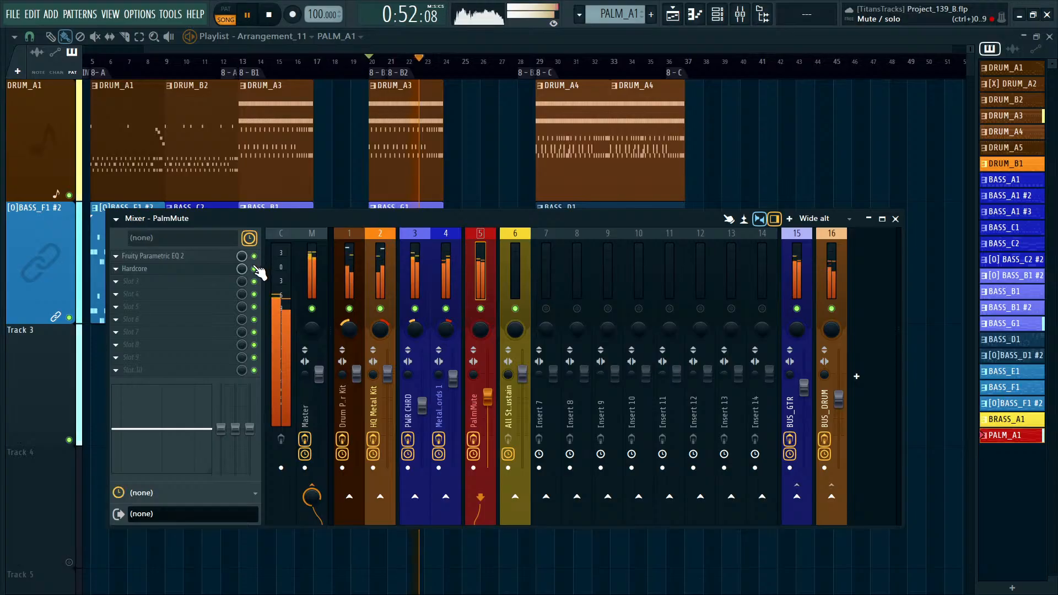
key(F9)
key(F7)
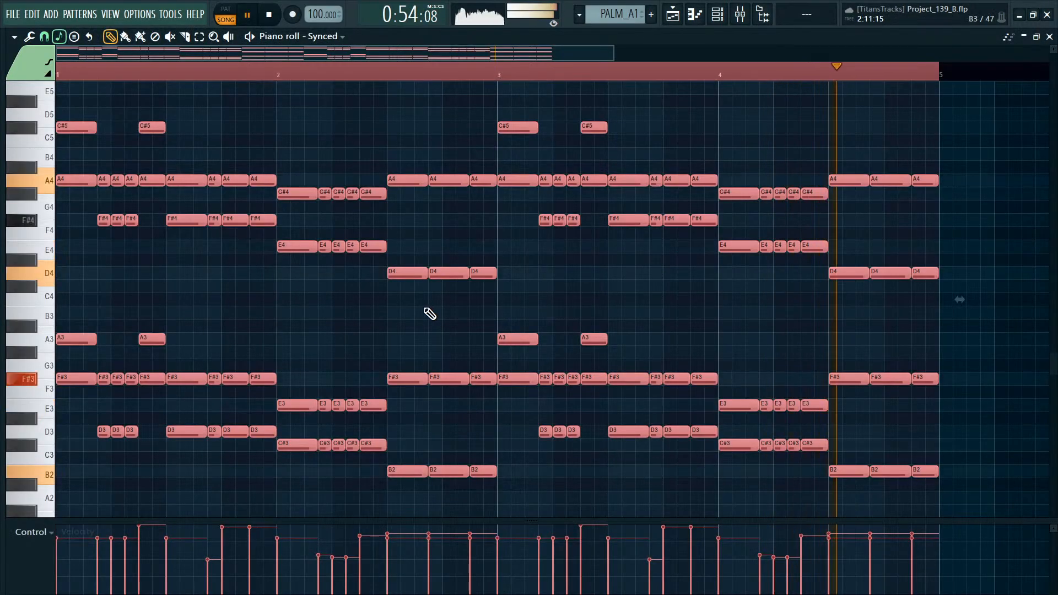
key(F5)
key(space)
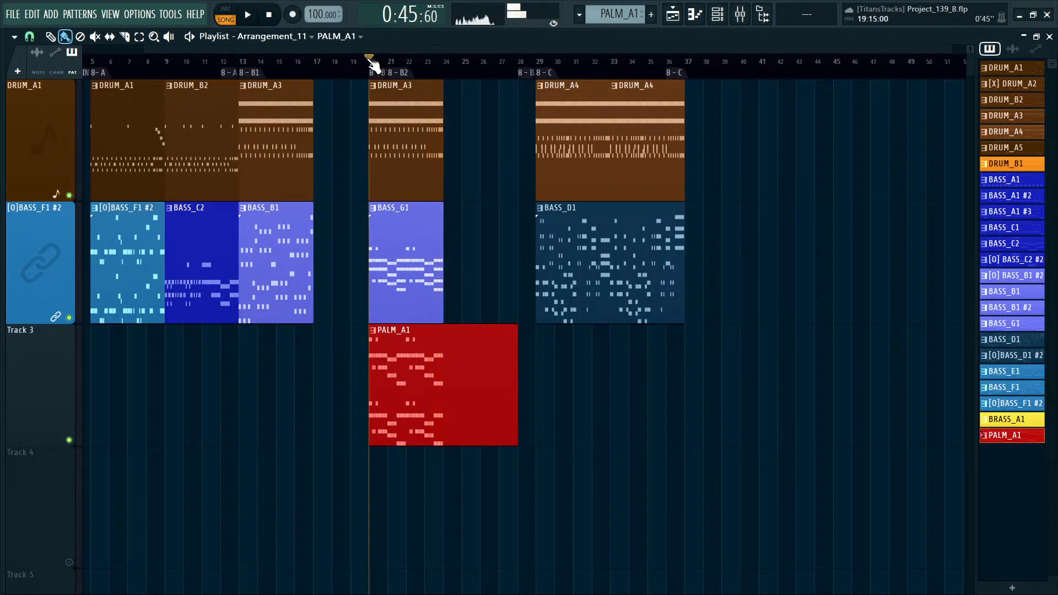
Play from bar 20 and audition the Soft Focus, Silky Stars, Famou5 and Classic Trancer presets on channel 5.
key(space)
key(F6)
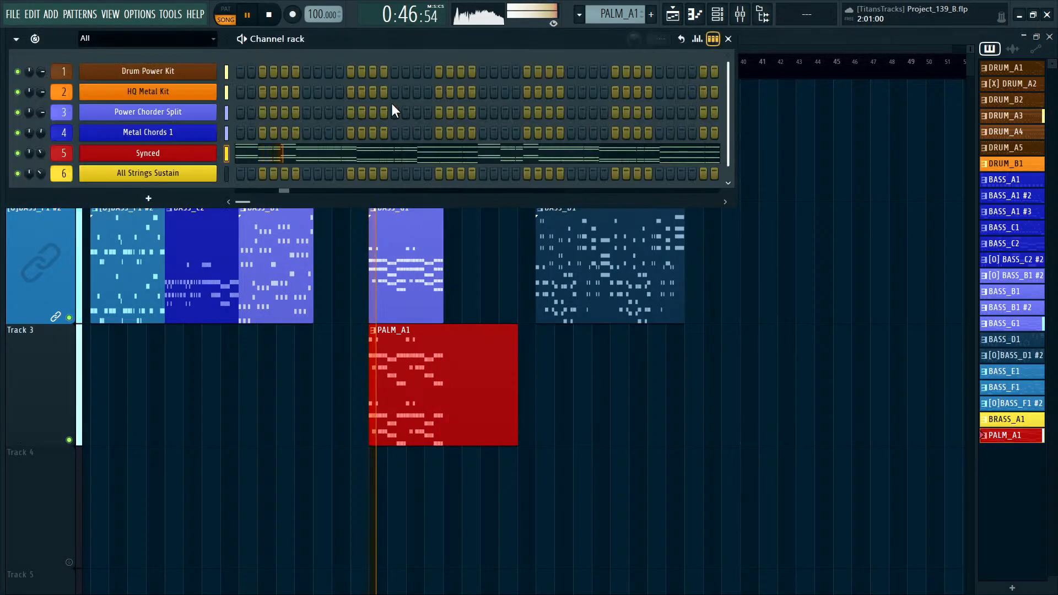
click(179, 159)
click(281, 254)
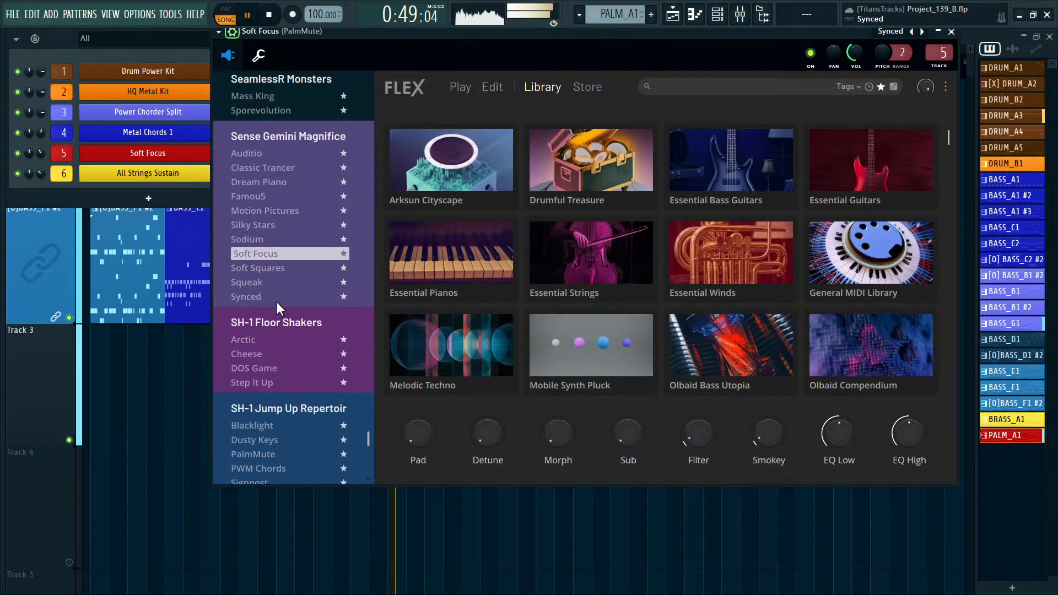
click(280, 225)
scroll(274, 223, up, 2)
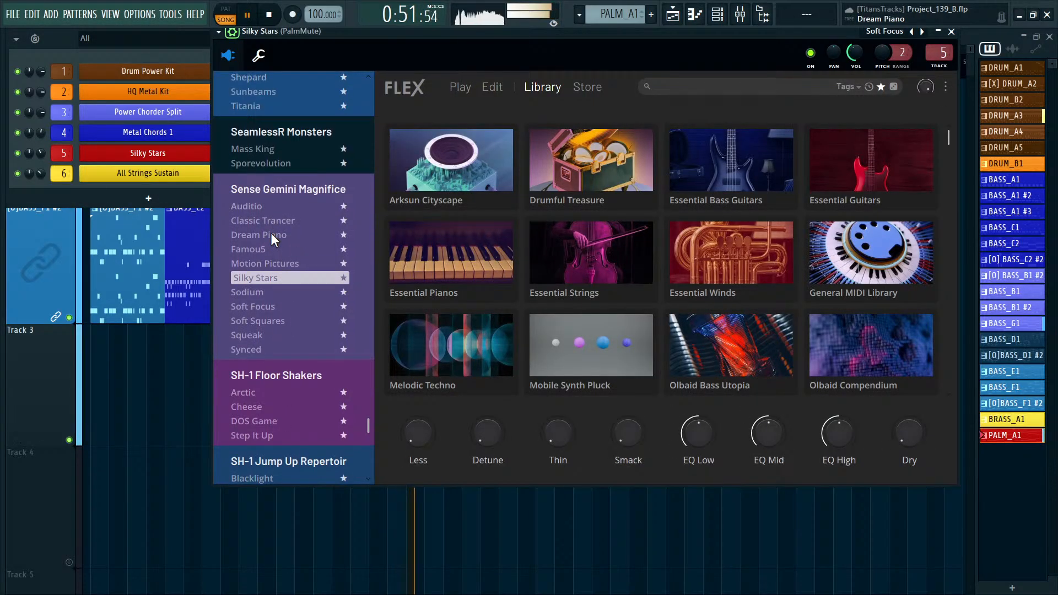
click(275, 250)
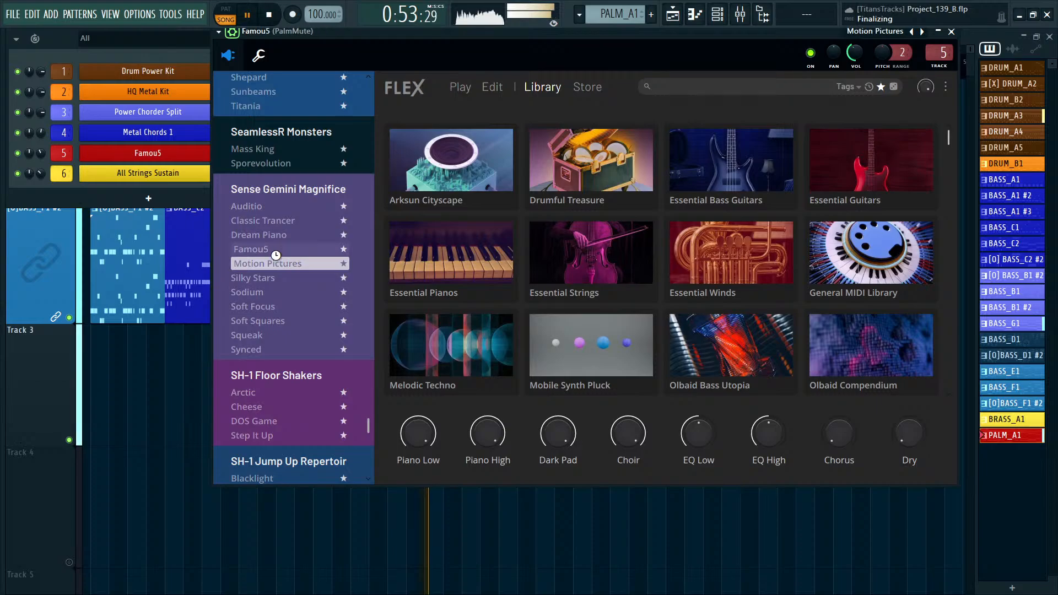
click(275, 221)
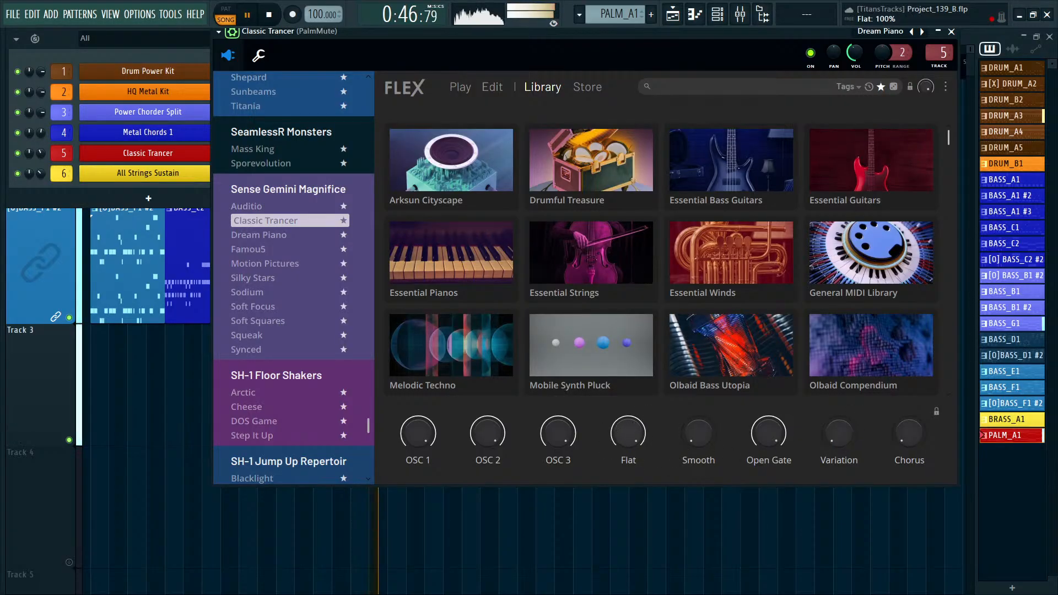
Audition the PoleVibe preset on channel 5 and switch the sound to Rocker.
scroll(298, 264, up, 5)
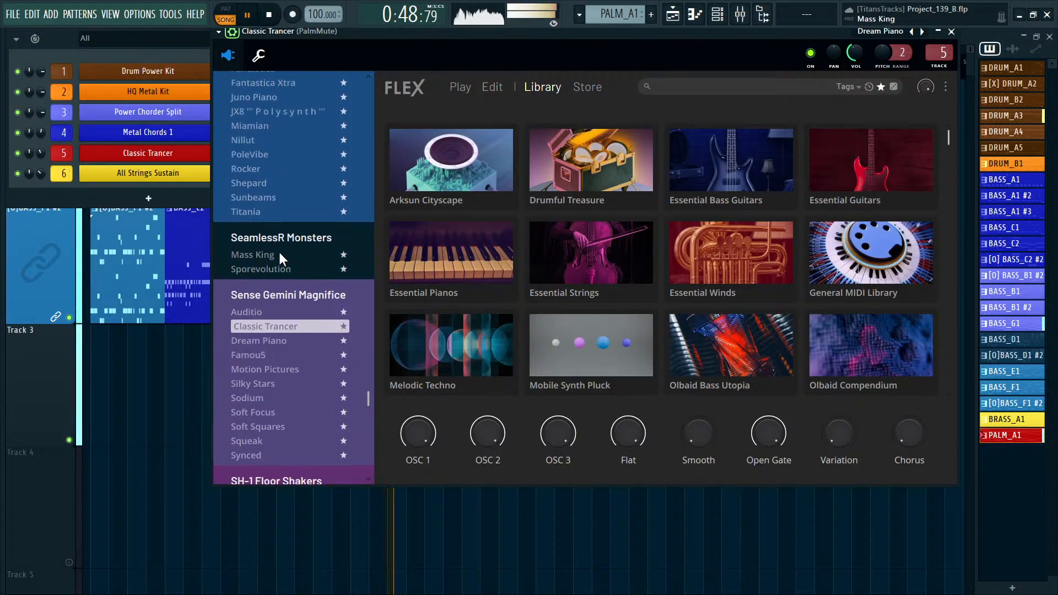
click(268, 260)
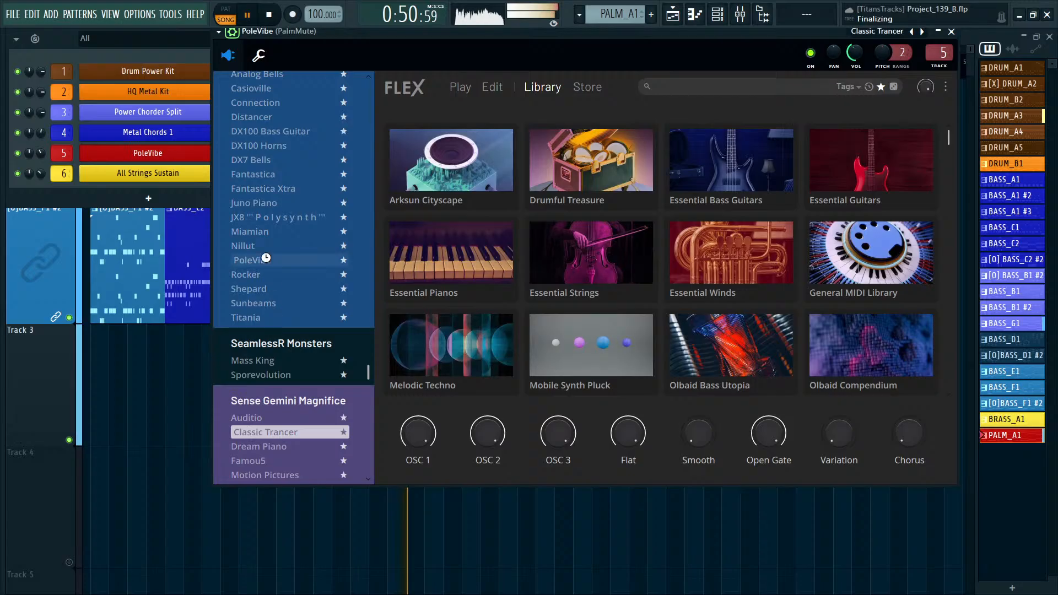
click(278, 269)
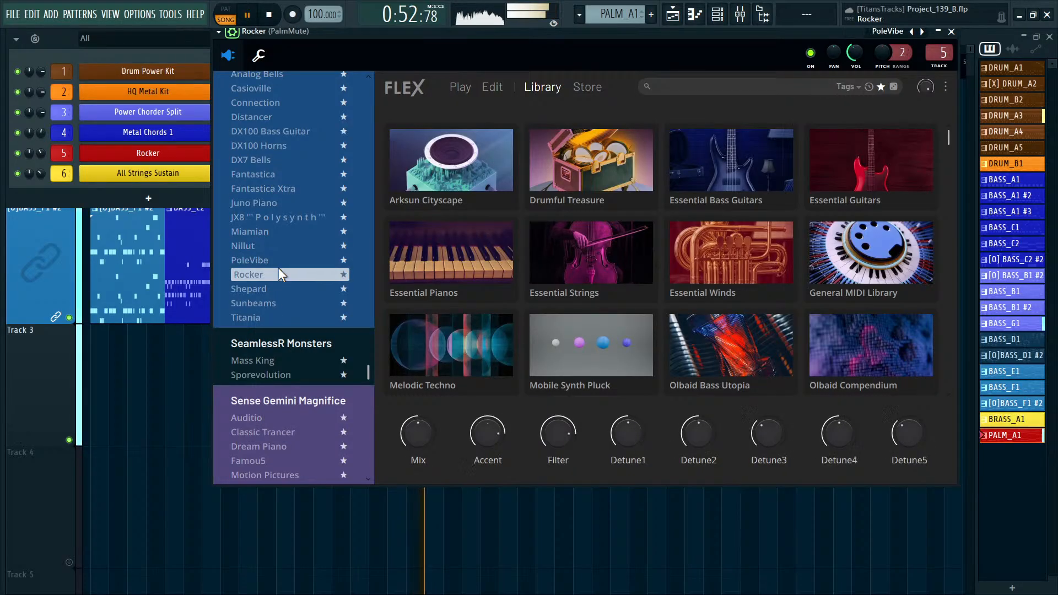
Audition the Nillut preset on channel 5 with the full mix, browse the FLEX packs, and stop playback in the arrangement.
scroll(270, 275, up, 1)
click(265, 297)
scroll(260, 341, up, 1)
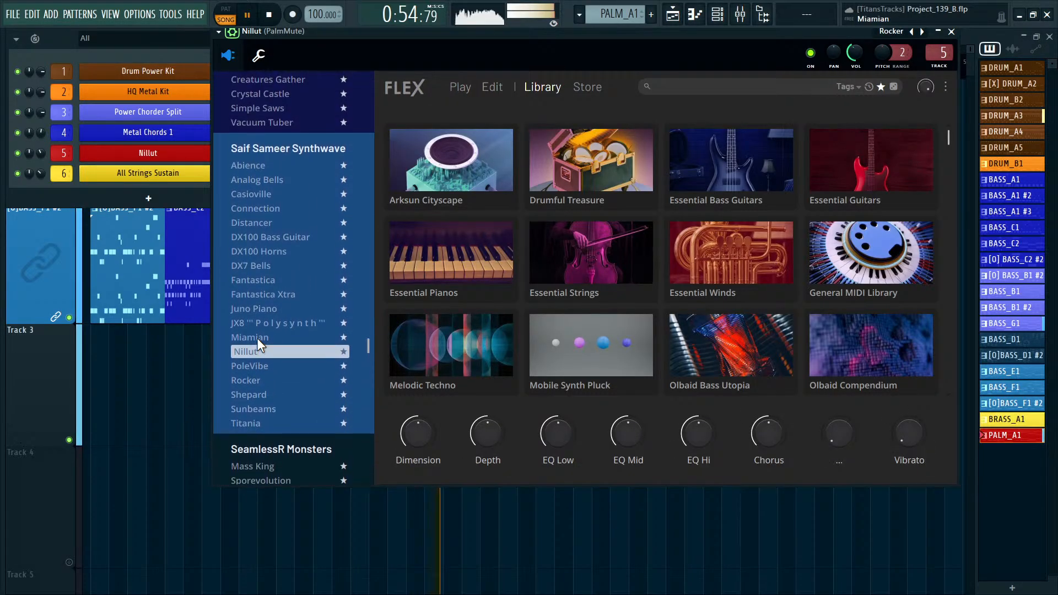
scroll(262, 332, up, 10)
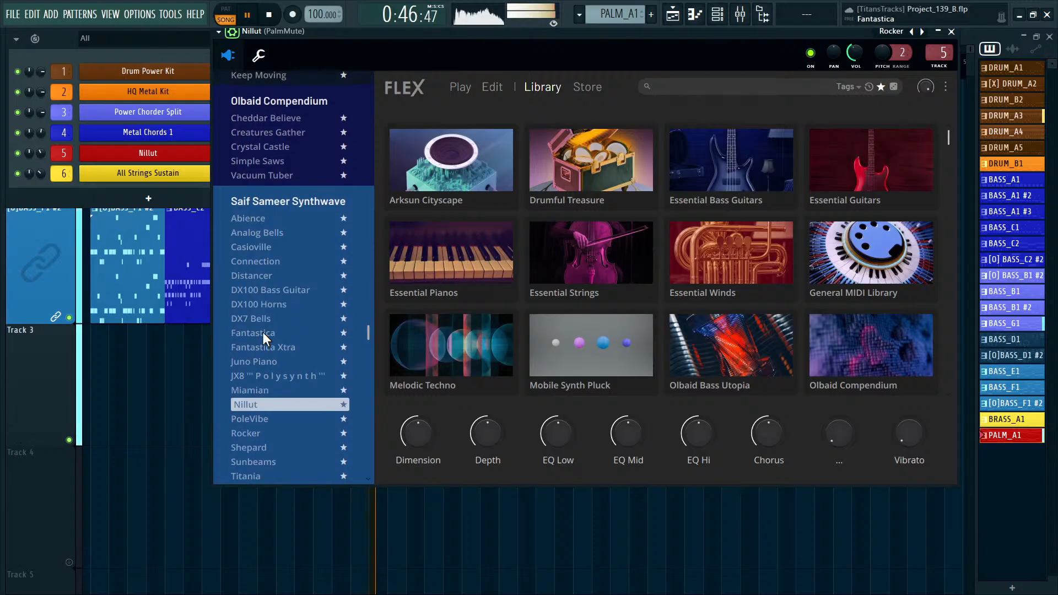
scroll(551, 284, down, 3)
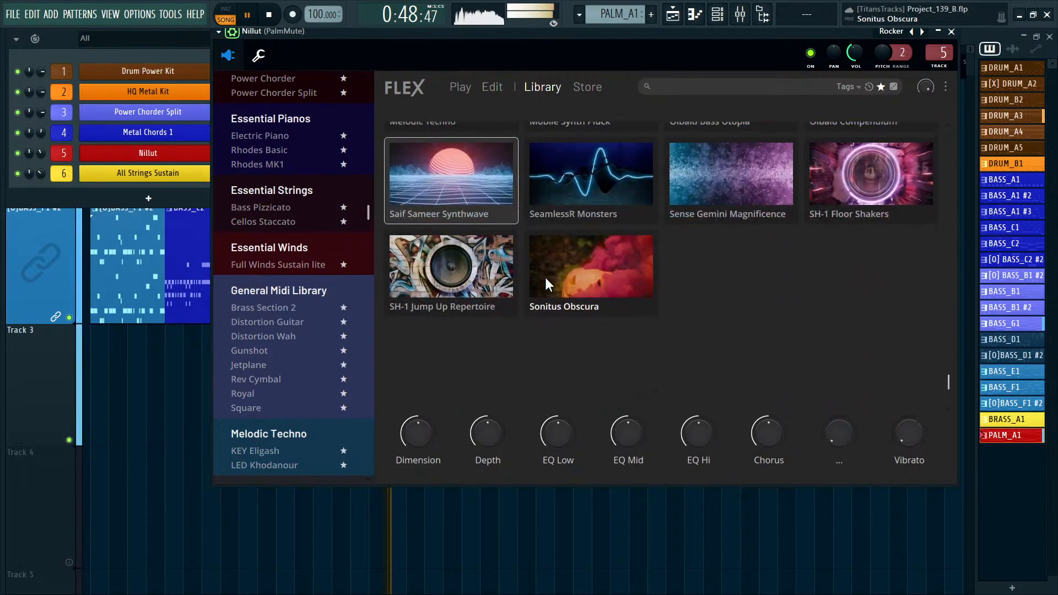
scroll(568, 292, up, 4)
scroll(584, 303, up, 3)
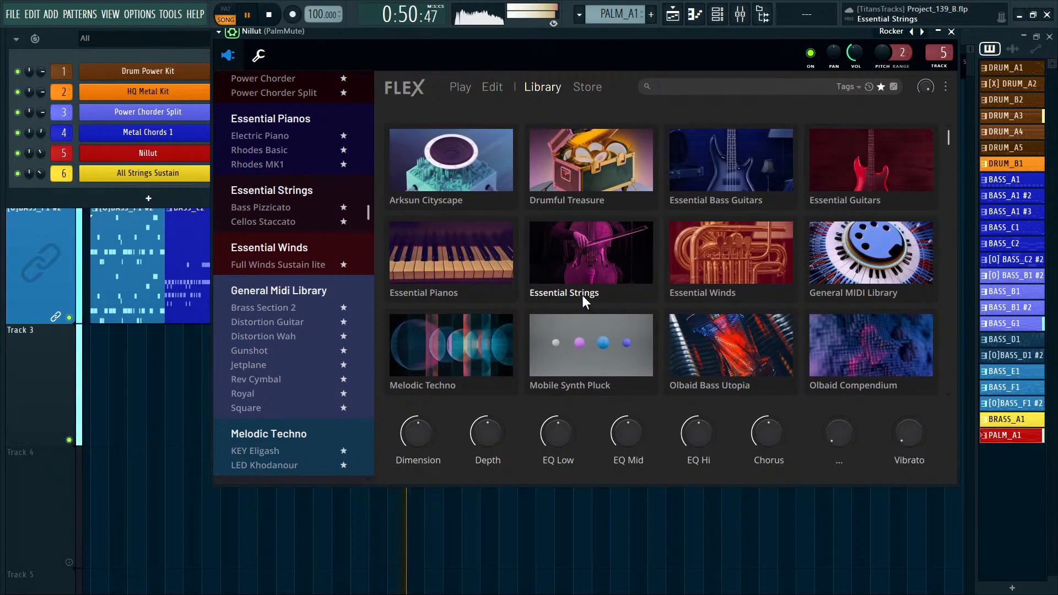
scroll(586, 305, down, 5)
click(557, 543)
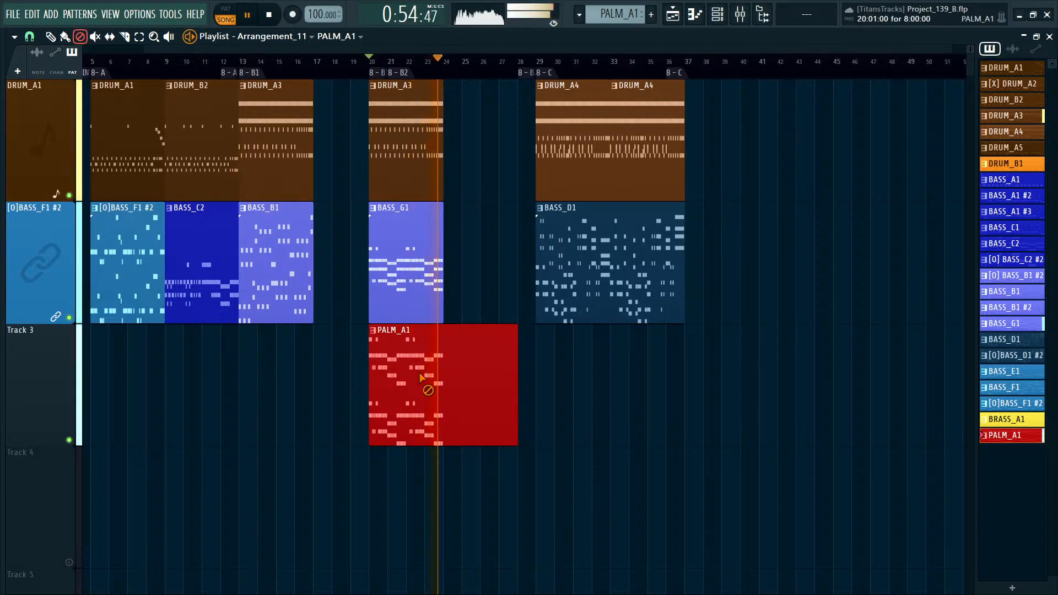
key(space)
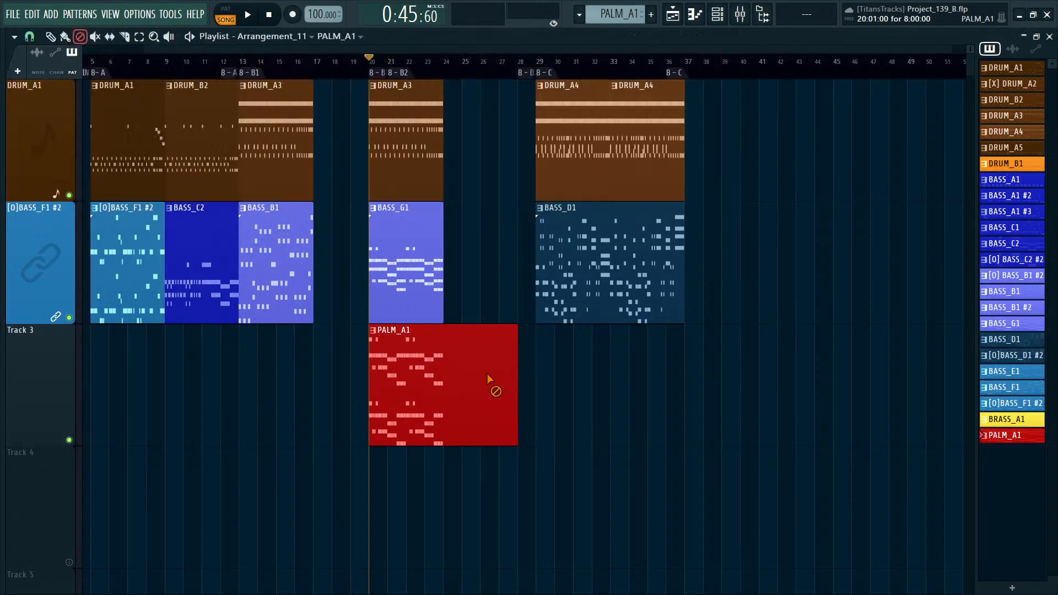
Reopen the FLEX instrument on channel 5 and load the Rocker preset from Saif Sameer Synthwave.
key(F9)
key(F9)
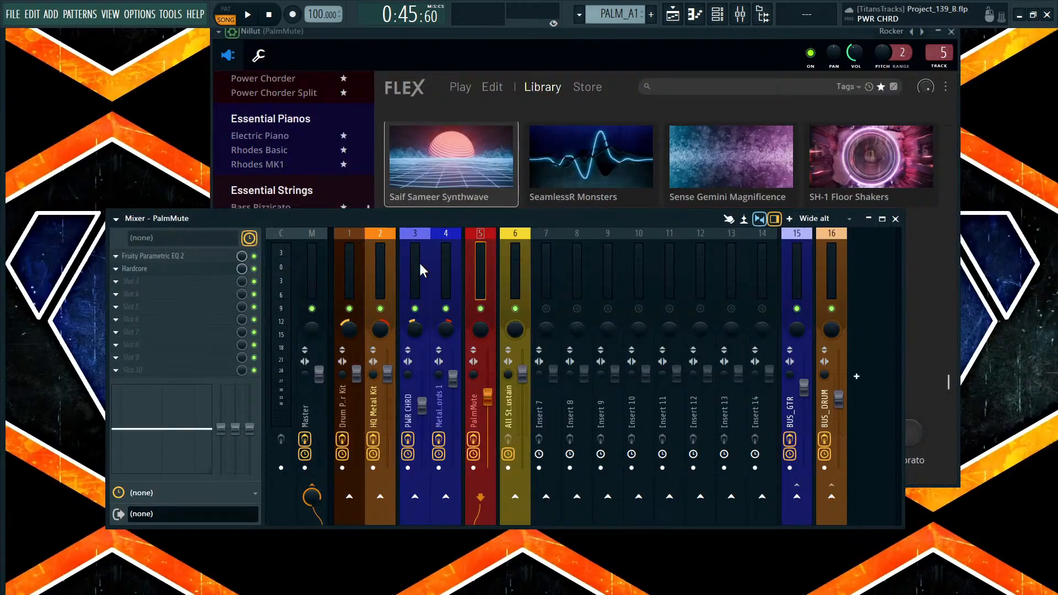
key(F6)
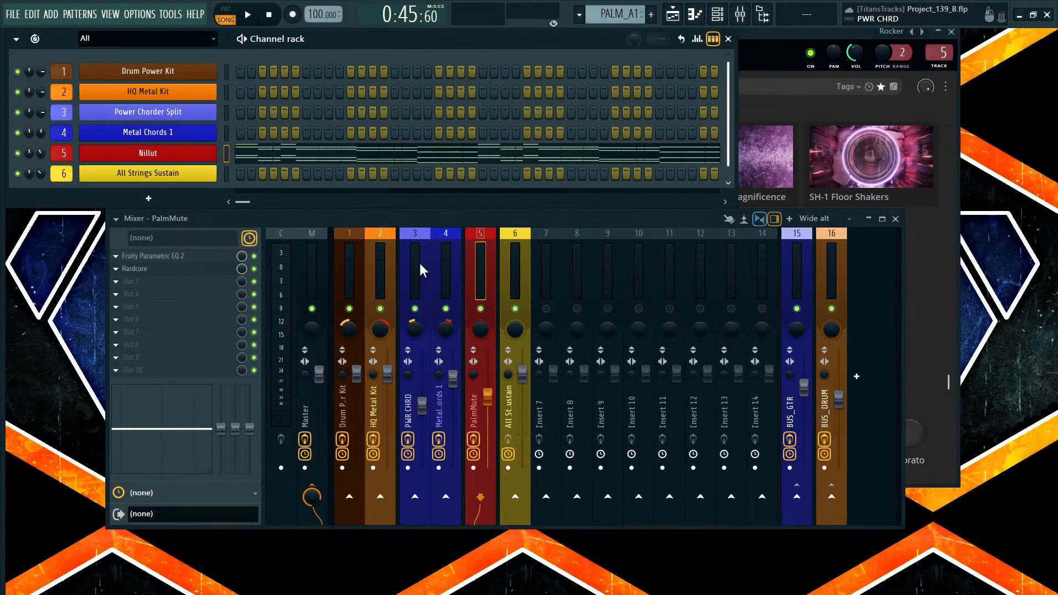
click(197, 159)
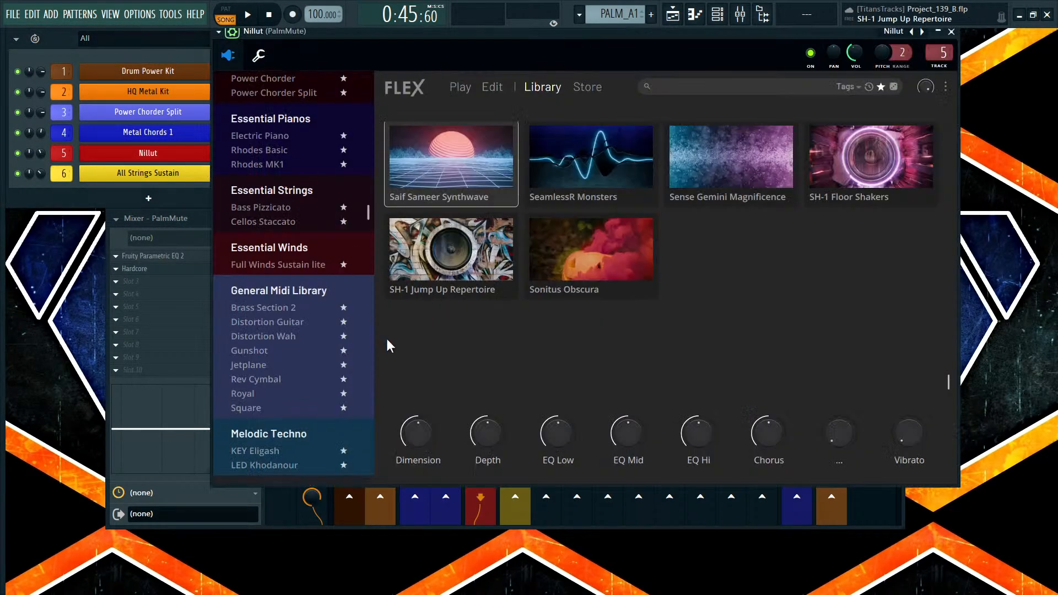
scroll(281, 276, down, 8)
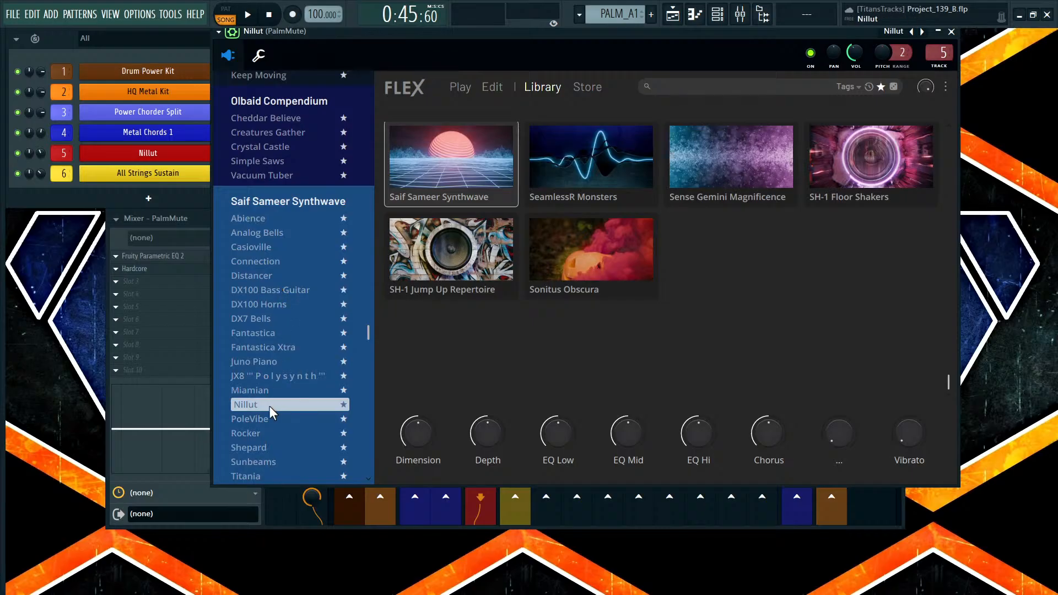
click(259, 433)
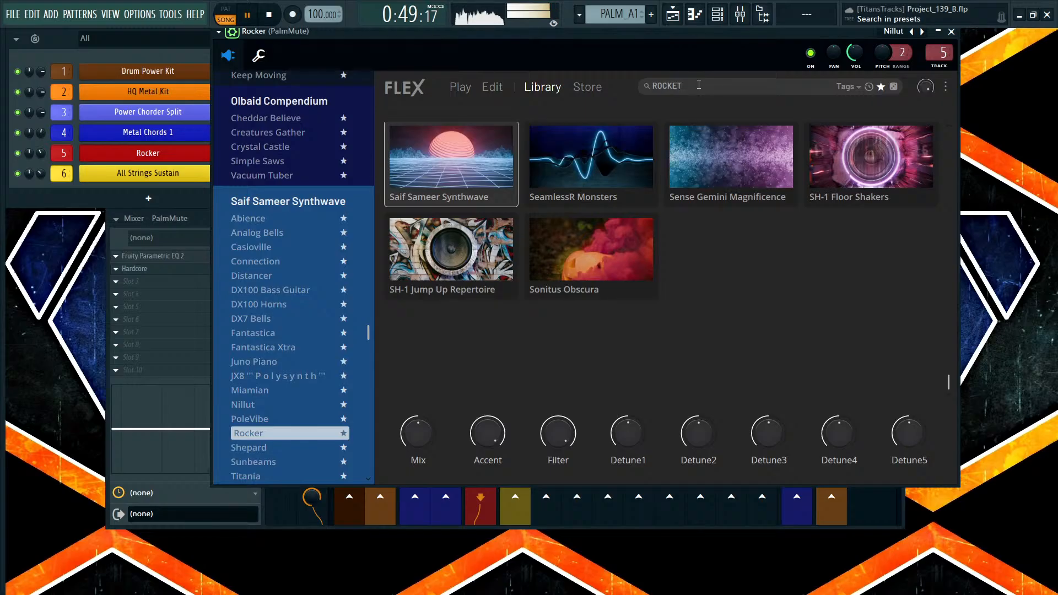
Search the FLEX presets for ROCKER, load Rocker RoundWounder from Essential Bass Guitars, and close the instrument window.
key(Return)
key(Return)
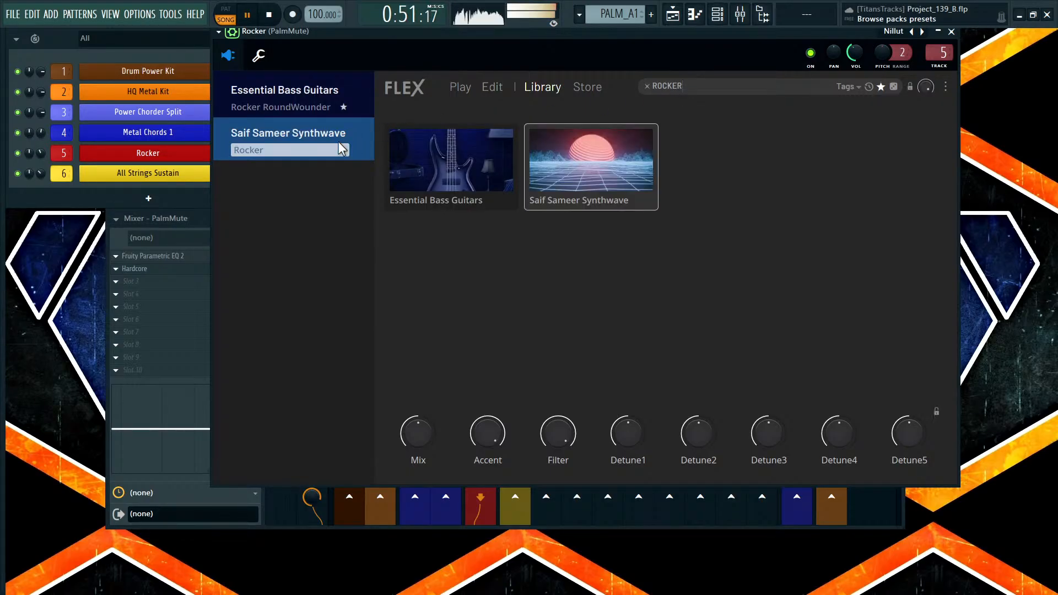
click(269, 107)
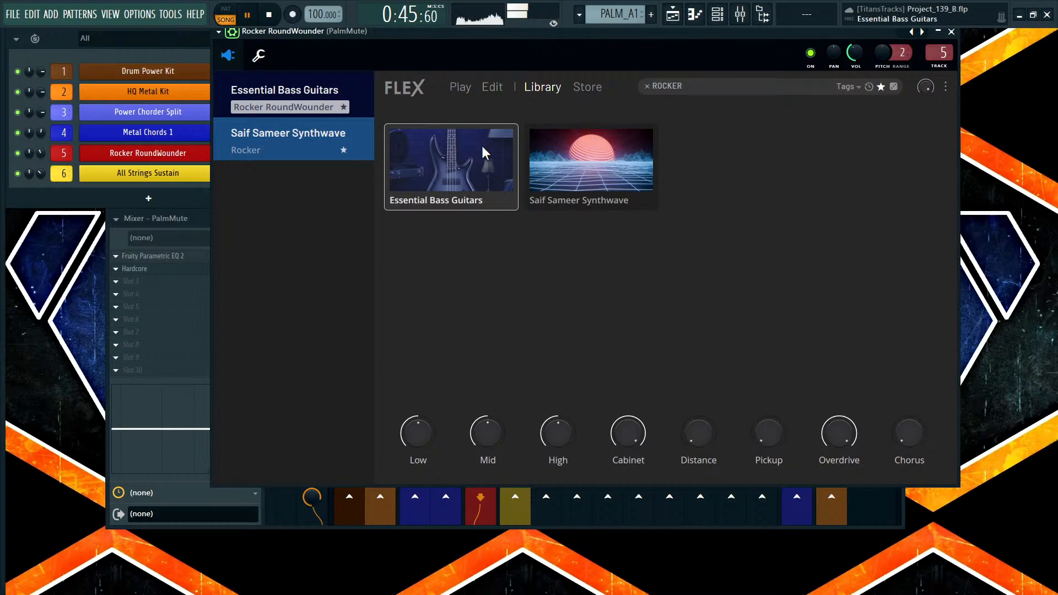
click(927, 86)
click(951, 31)
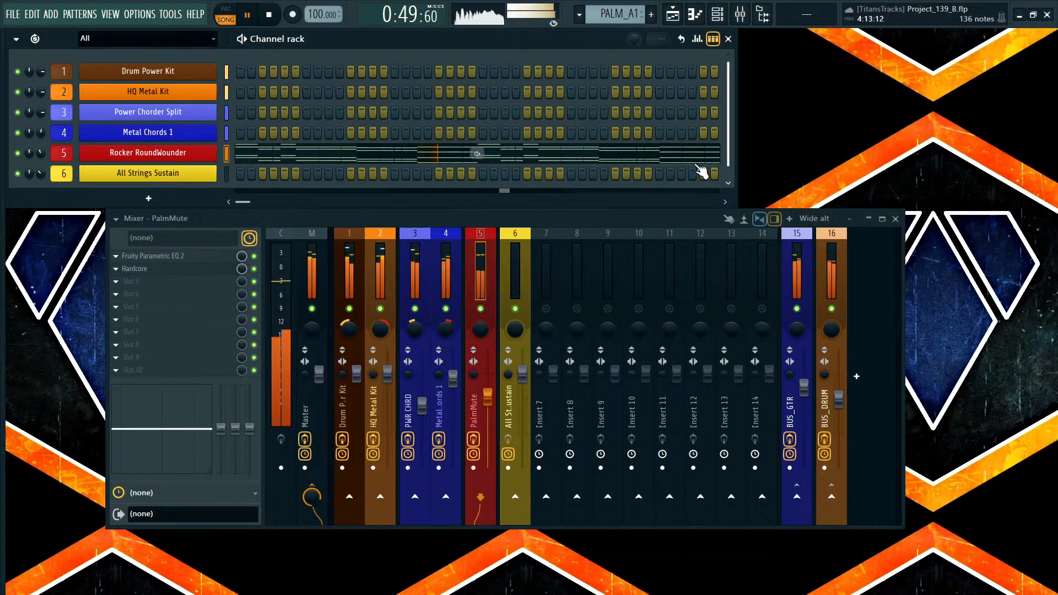
Close the channel rack and mixer, return to the playlist, and stop playback.
key(F6)
key(F9)
key(F6)
key(F5)
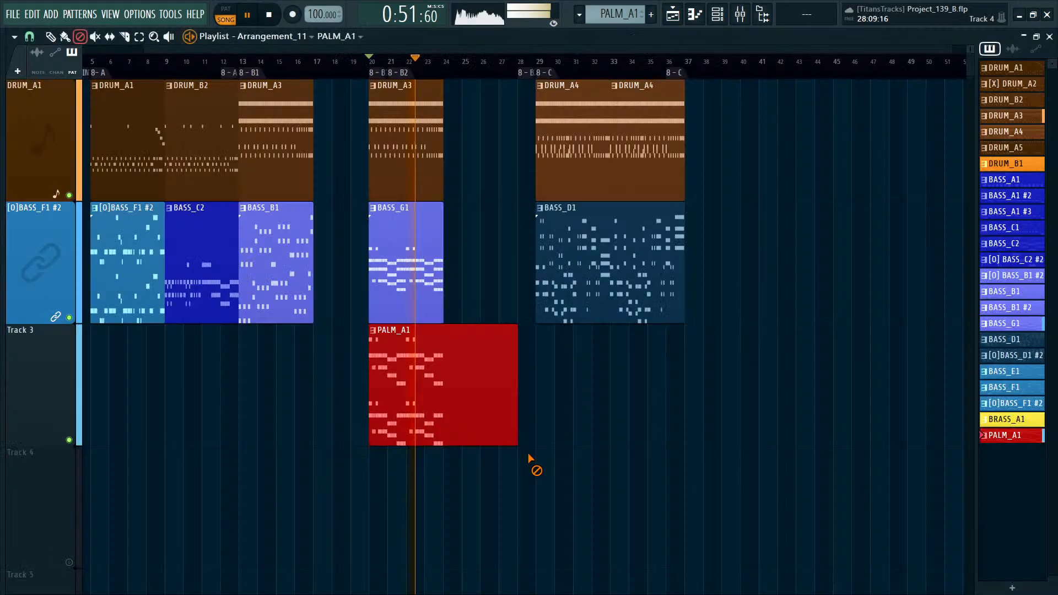
key(space)
click(420, 390)
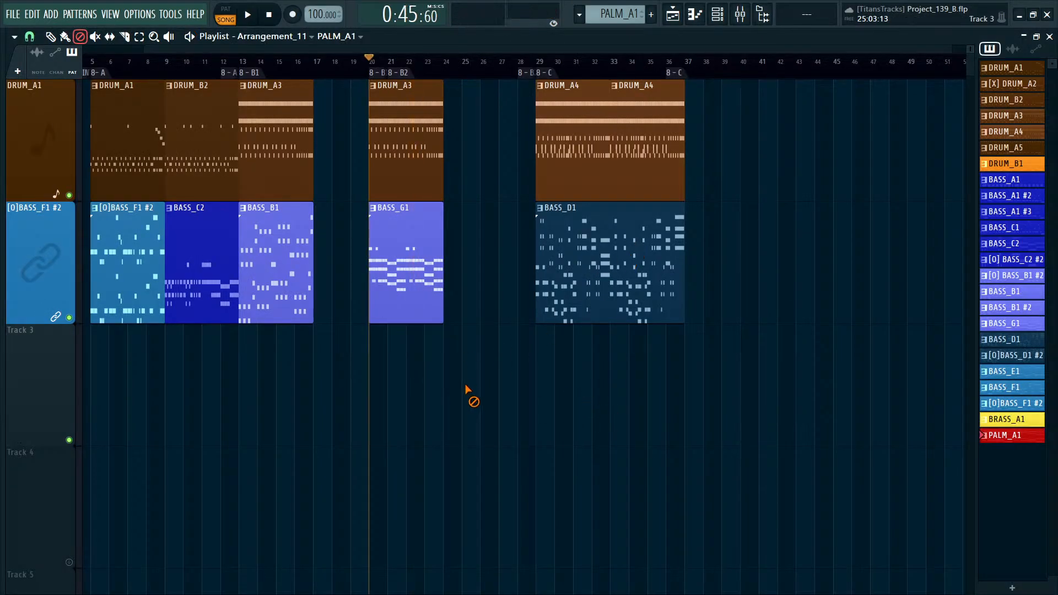
key(ctrl+z)
click(431, 384)
key(ctrl+z)
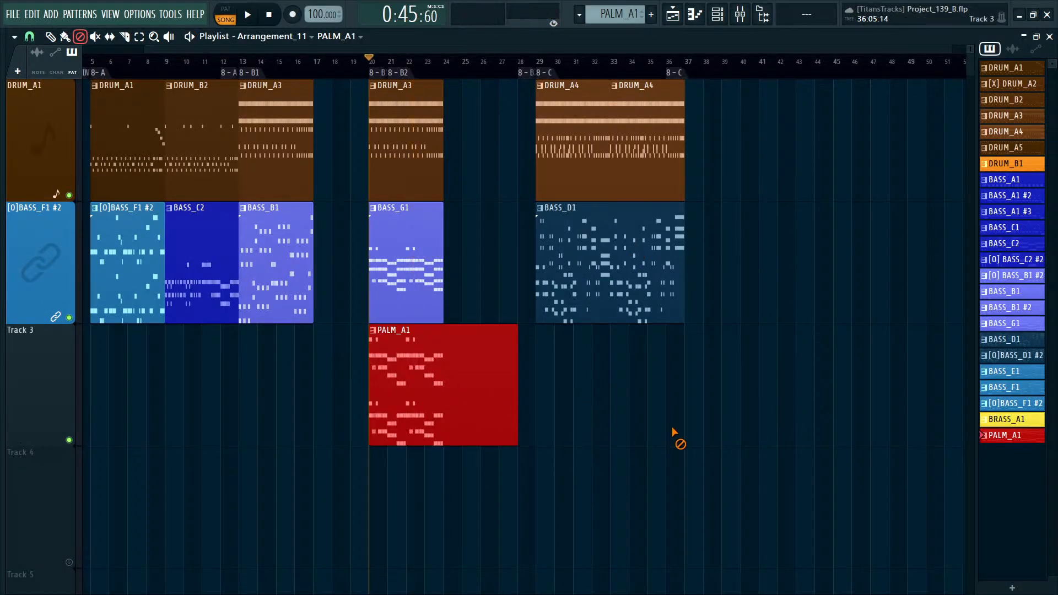
Switch the playlist to the draw tool and open the PALM_A1 clip's full note pattern in the piano roll.
key(p)
scroll(675, 431, left, 2)
double_click(445, 395)
ctrl+right_click(506, 297)
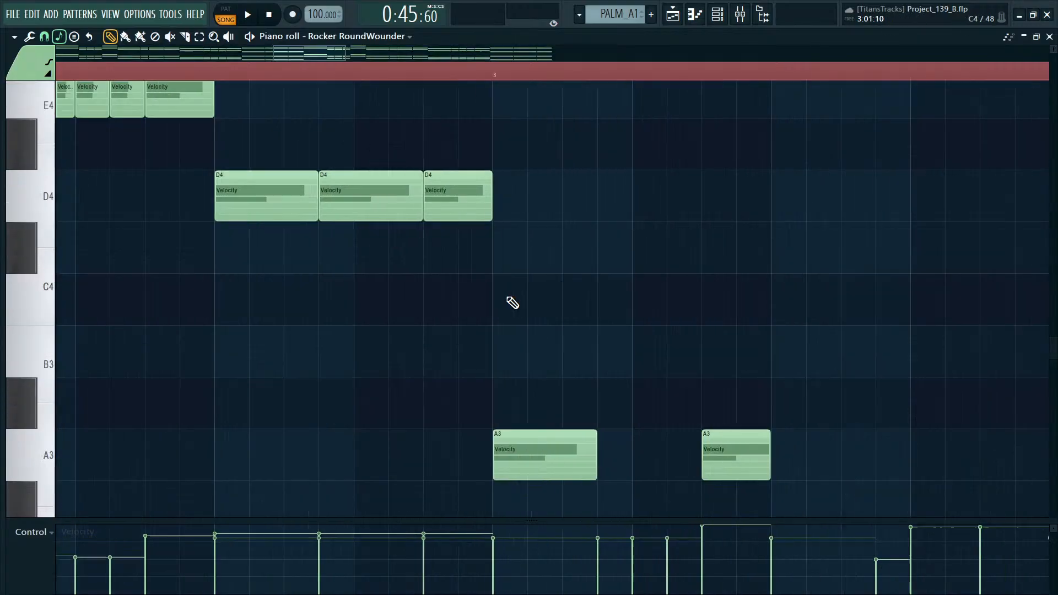
ctrl+right_click(499, 298)
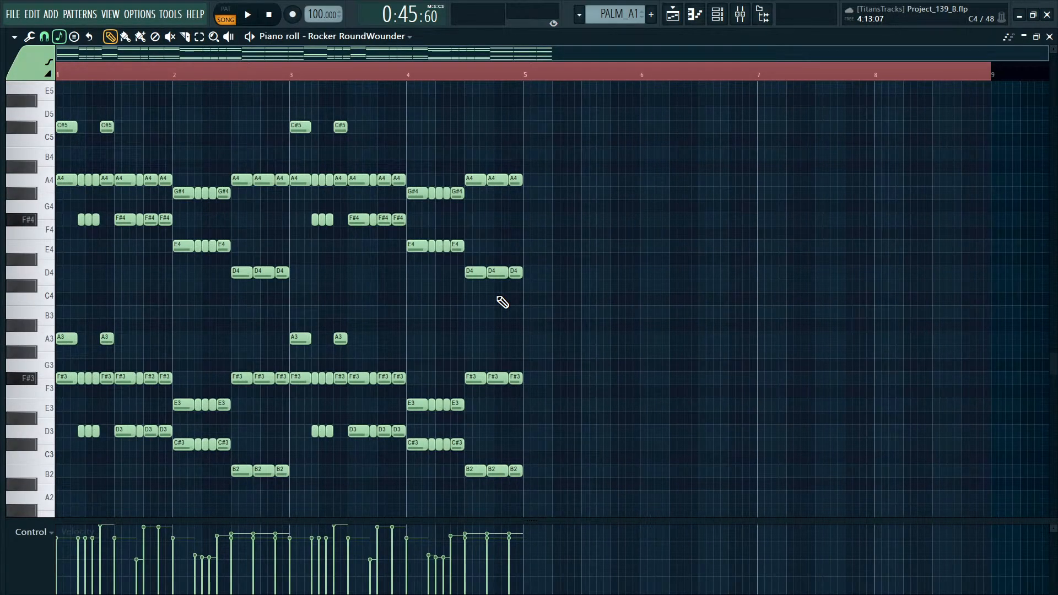
Raise all PALM_A1 notes by one octave while playing in pattern mode.
key(ctrl+a)
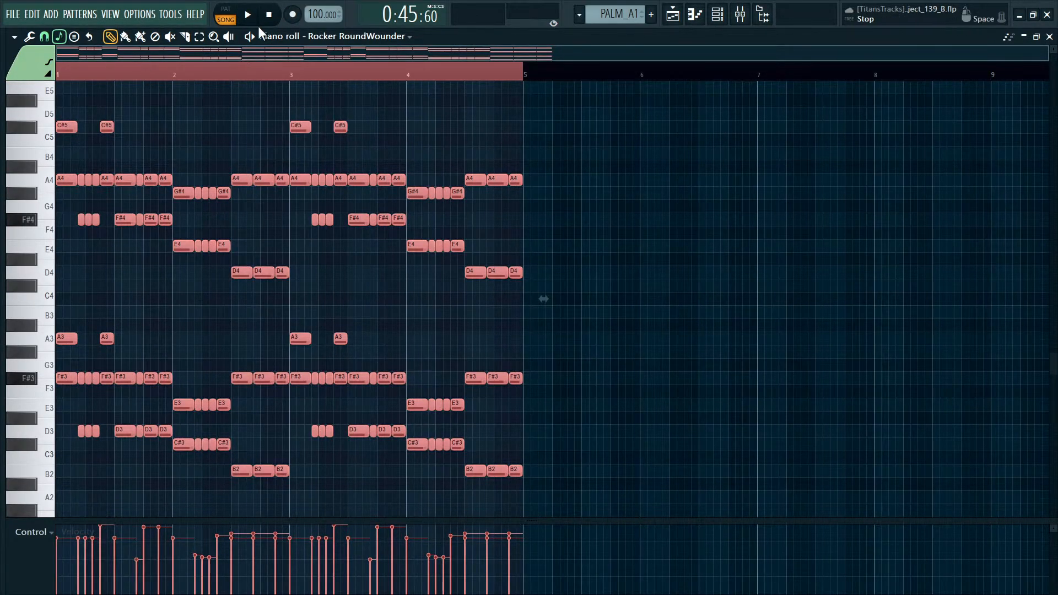
key(space)
click(232, 13)
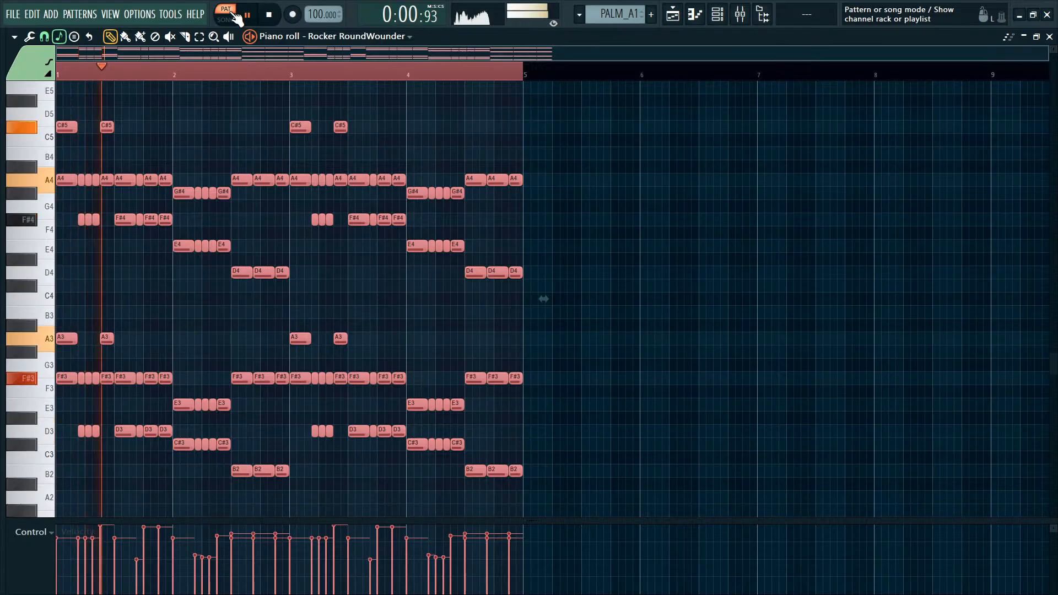
key(ctrl+Up)
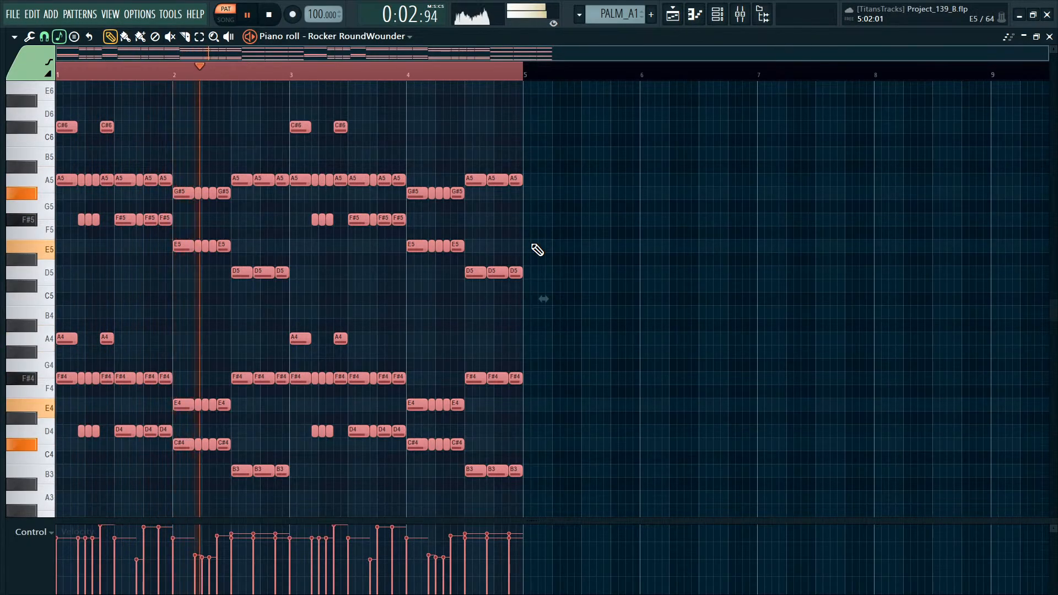
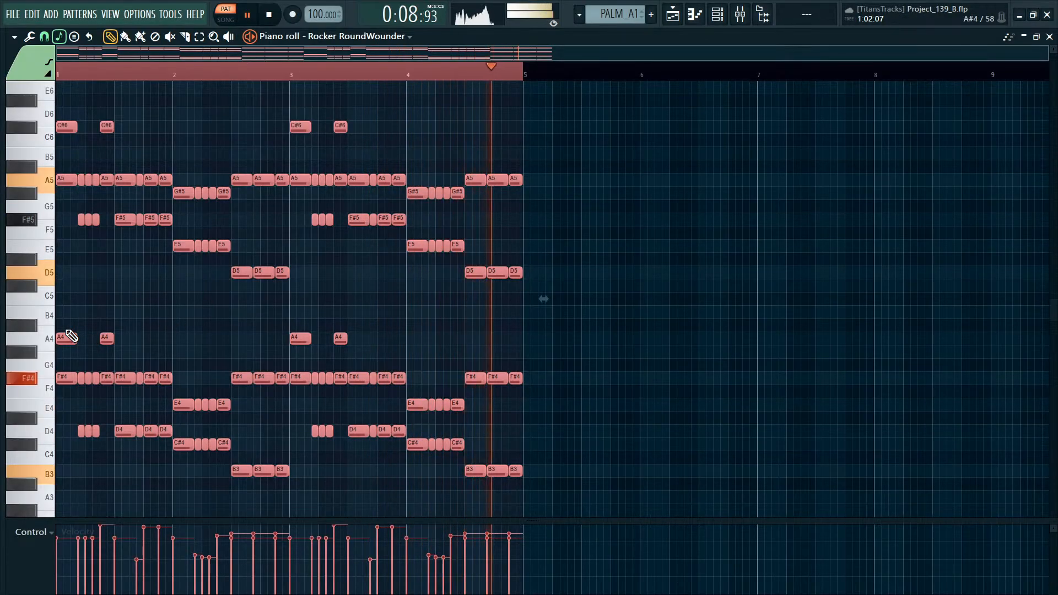
Move the lower group of PALM_A1 notes, from A4 down to B3, four bars later to start at bar 5.
drag(66, 332, 932, 561)
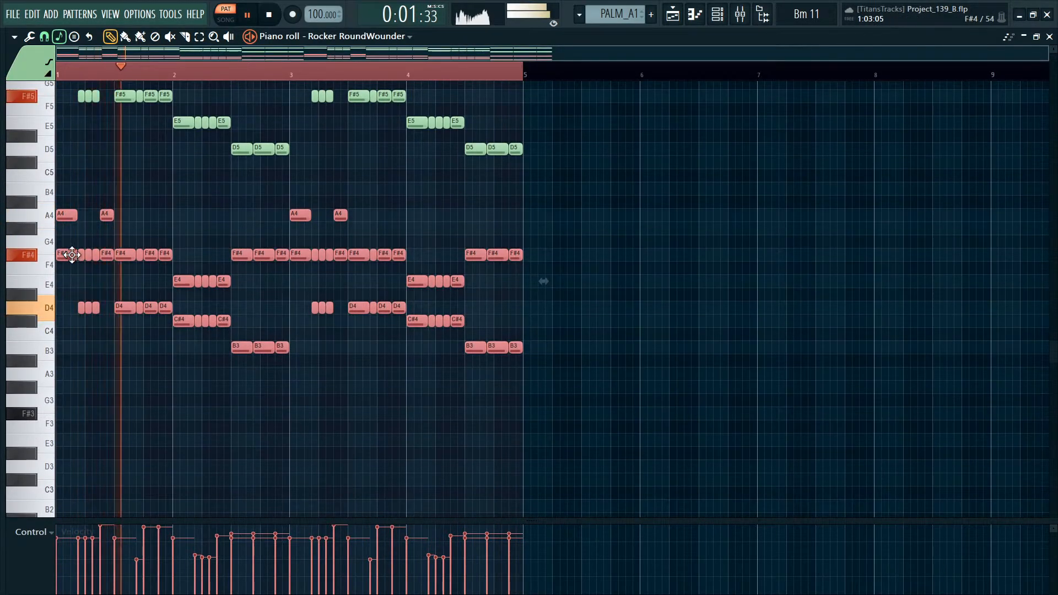
drag(72, 254, 539, 254)
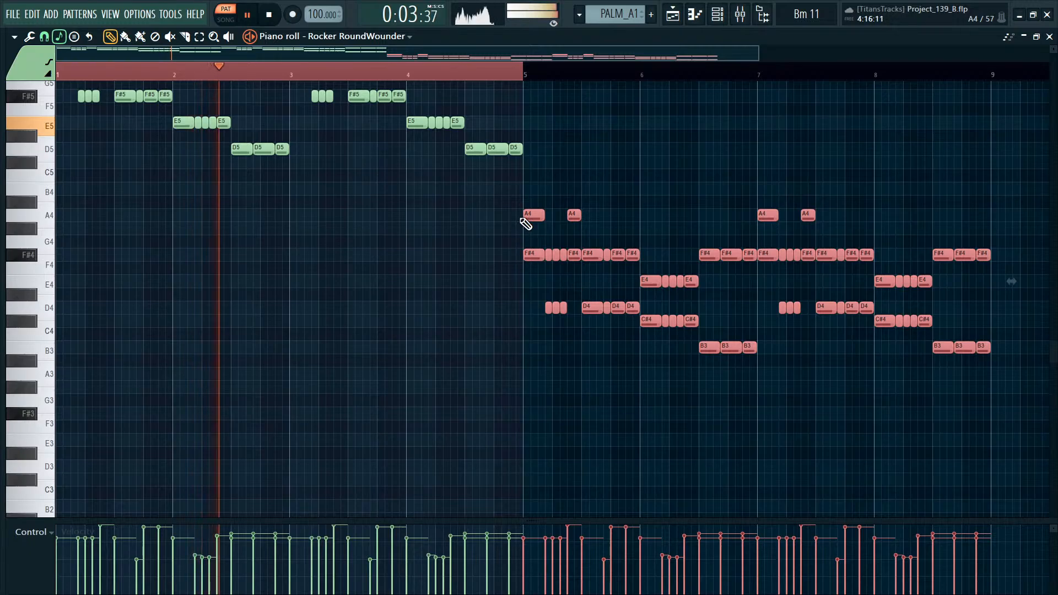
scroll(571, 171, up, 1)
key(ctrl+a)
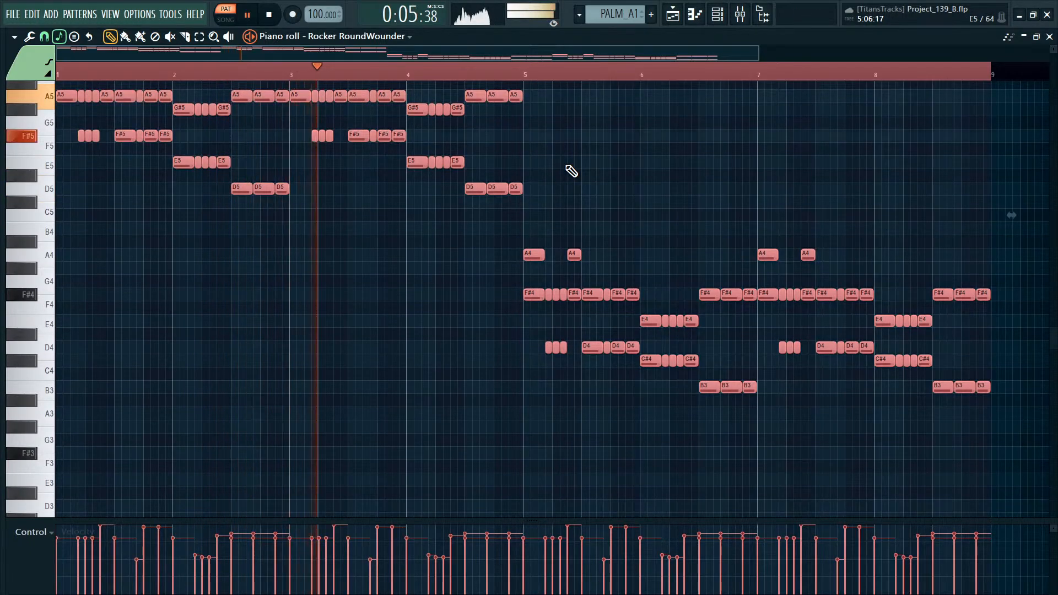
key(ctrl+Down)
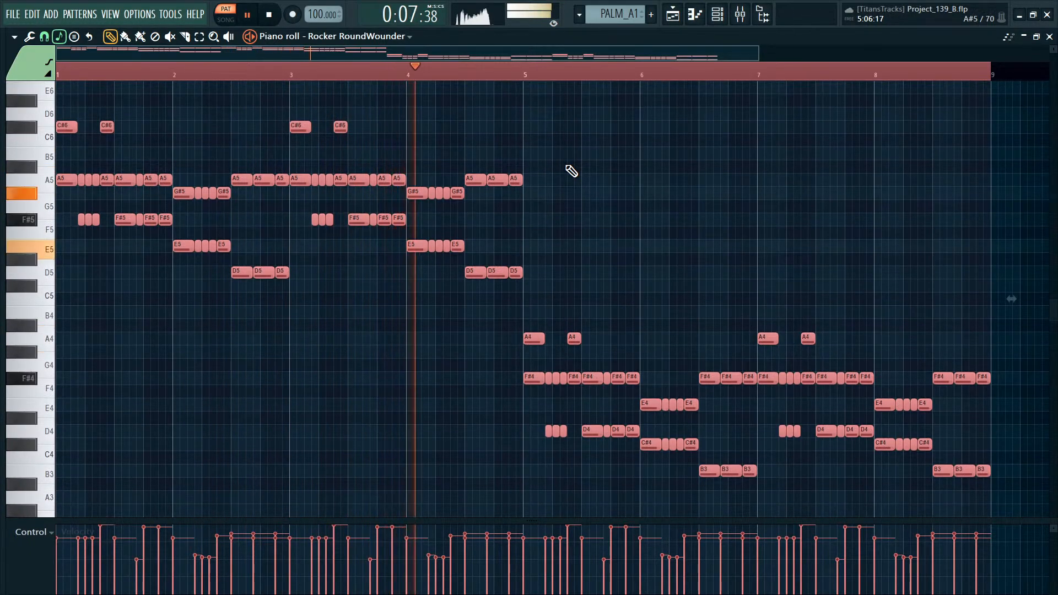
Return to the arrangement in song mode and listen to PALM_A1 with BASS_G1 from bar 20.
key(F5)
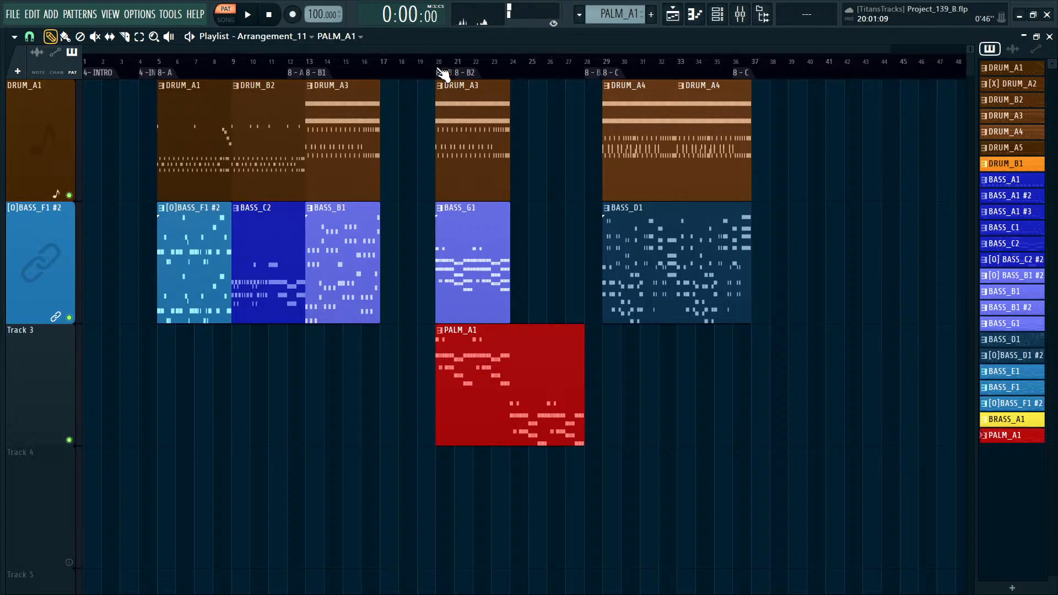
click(443, 74)
key(space)
key(F6)
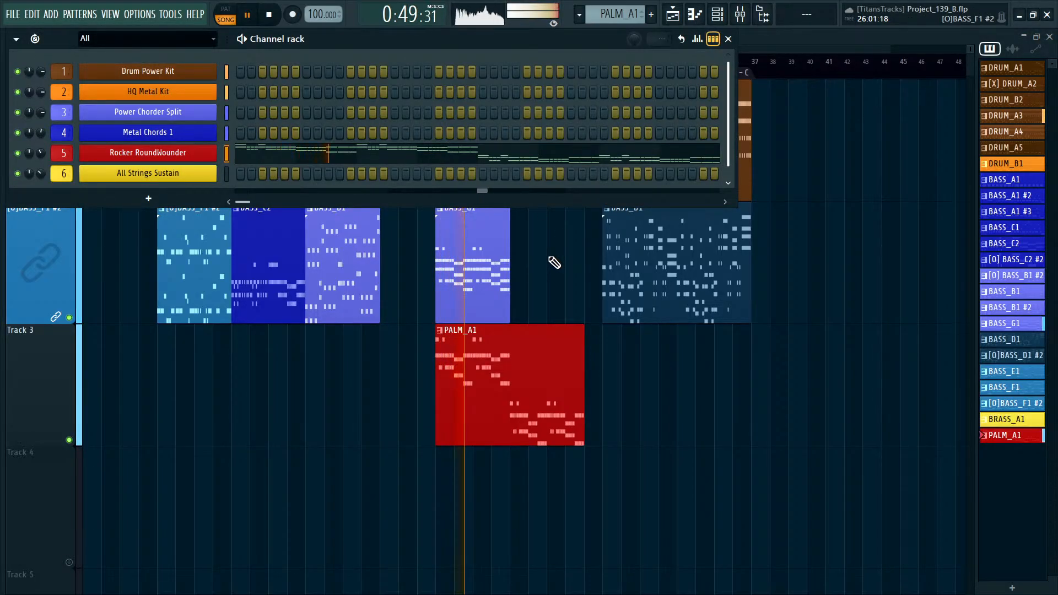
key(F6)
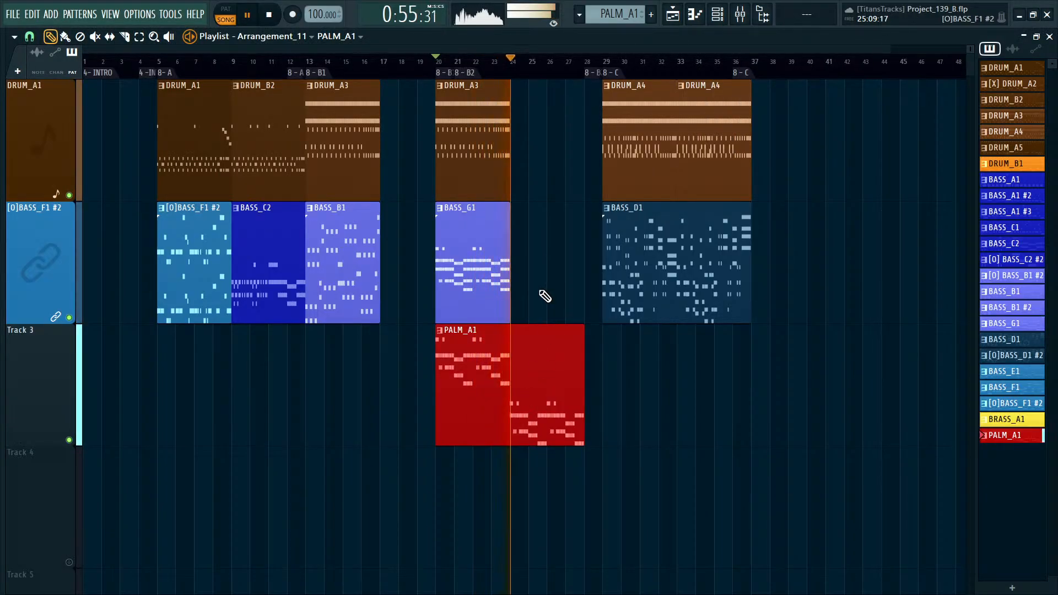
Reopen PALM_A1 in the piano roll, stop playback, and delete the lower notes in bars 5 to 8.
double_click(538, 404)
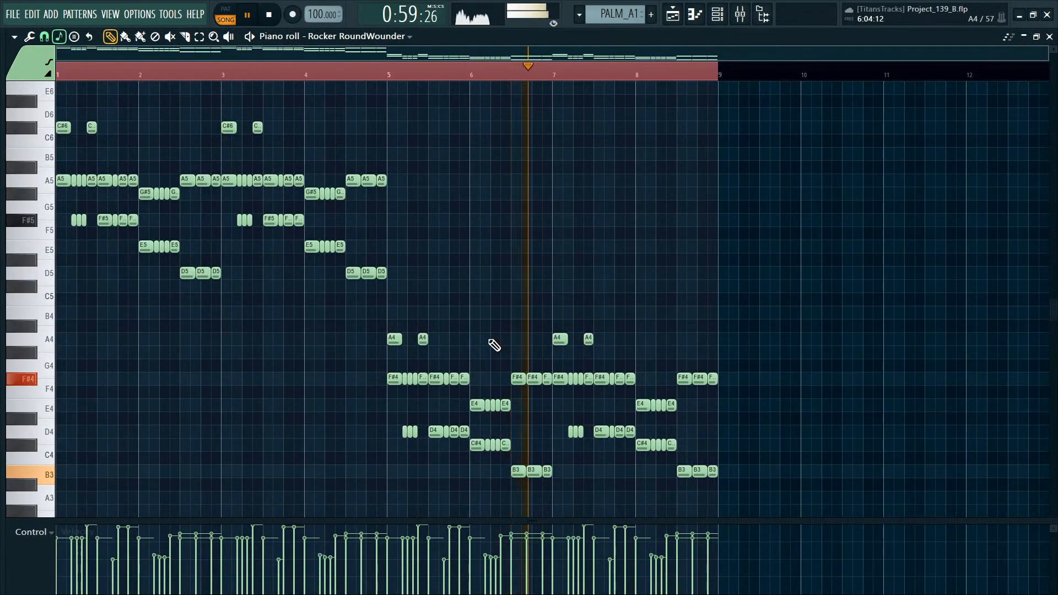
key(space)
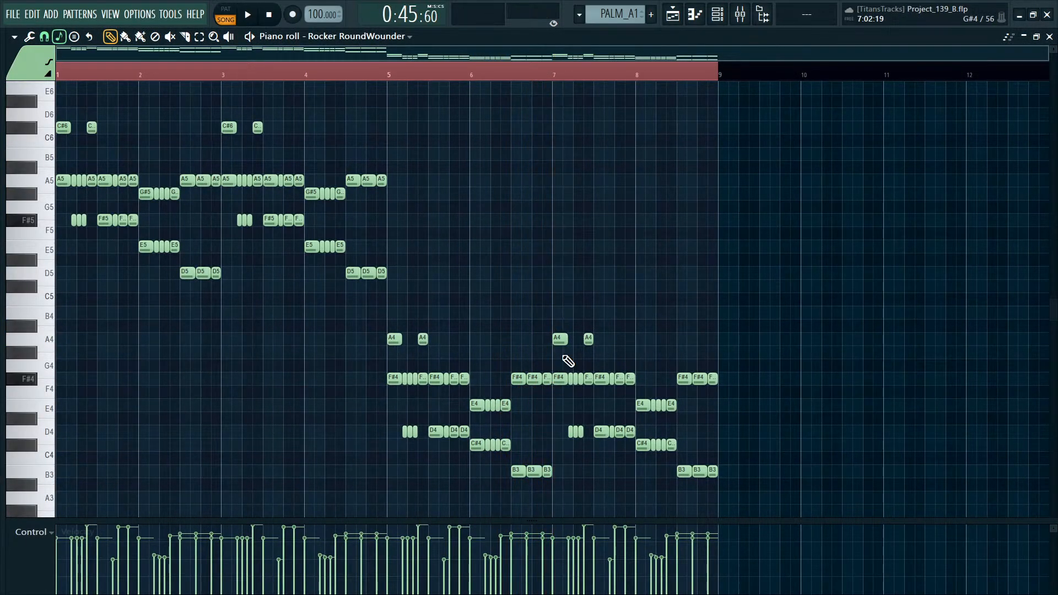
drag(366, 307, 982, 498)
key(Delete)
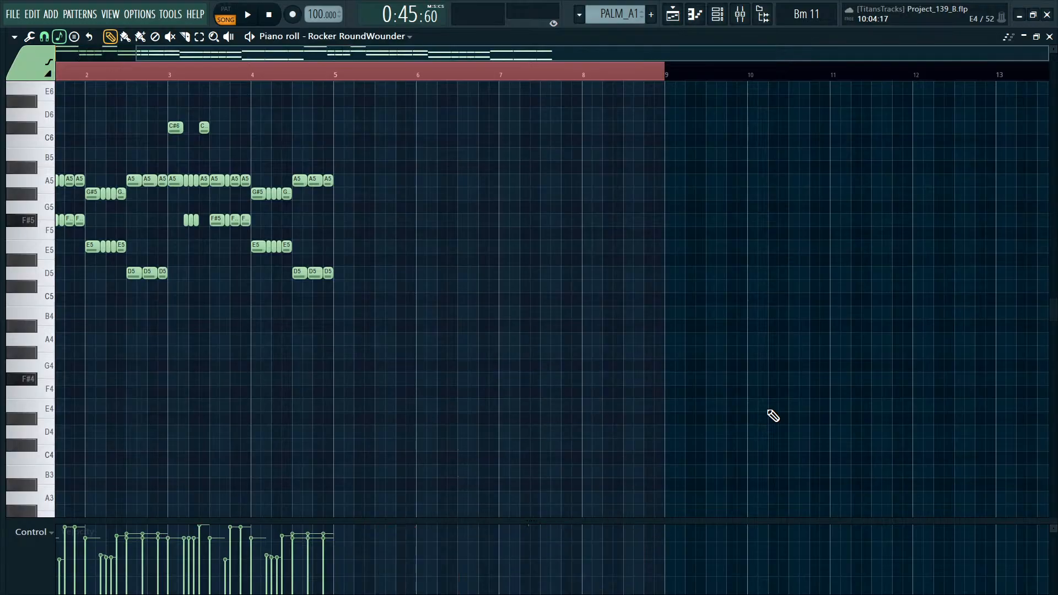
Shift all remaining PALM_A1 notes down two scale steps during playback, placing the first chord on A5 and F#5.
ctrl+right_click(543, 184)
key(ctrl+a)
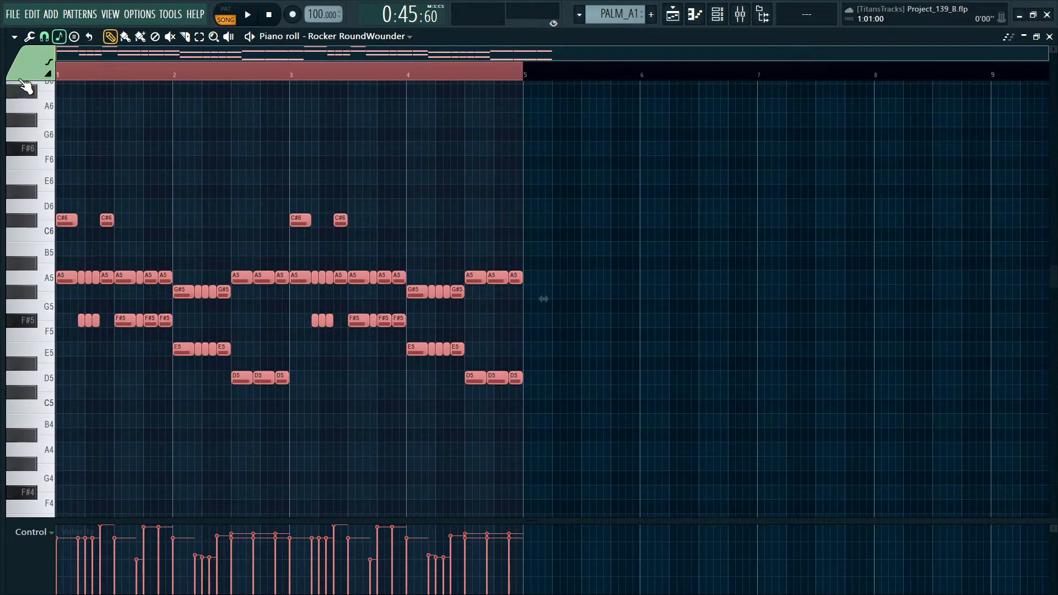
key(space)
drag(66, 278, 34, 347)
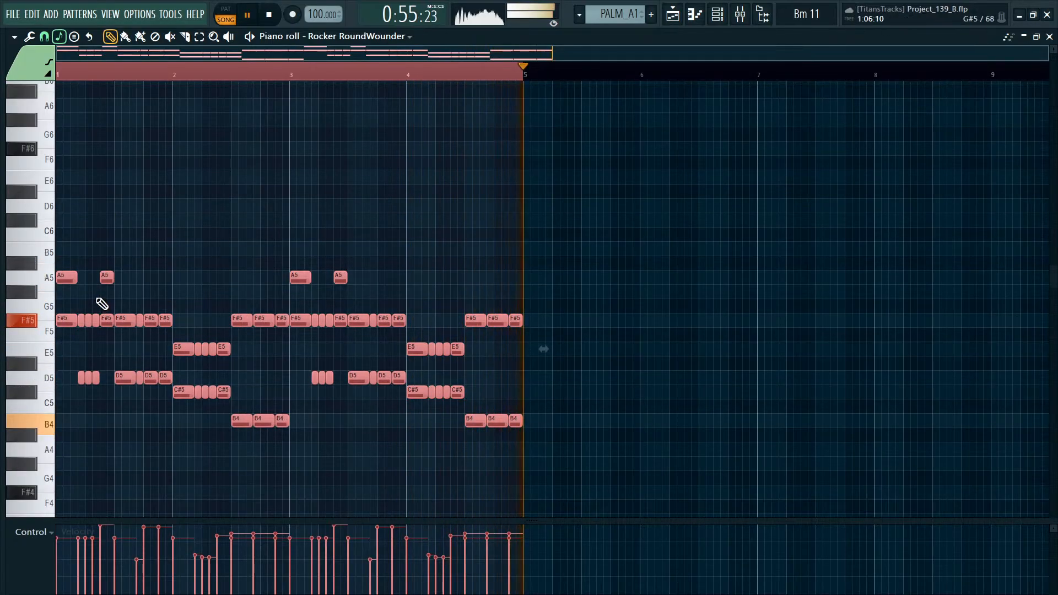
Stop playback and undo the two-step downward shift of the PALM_A1 notes.
key(space)
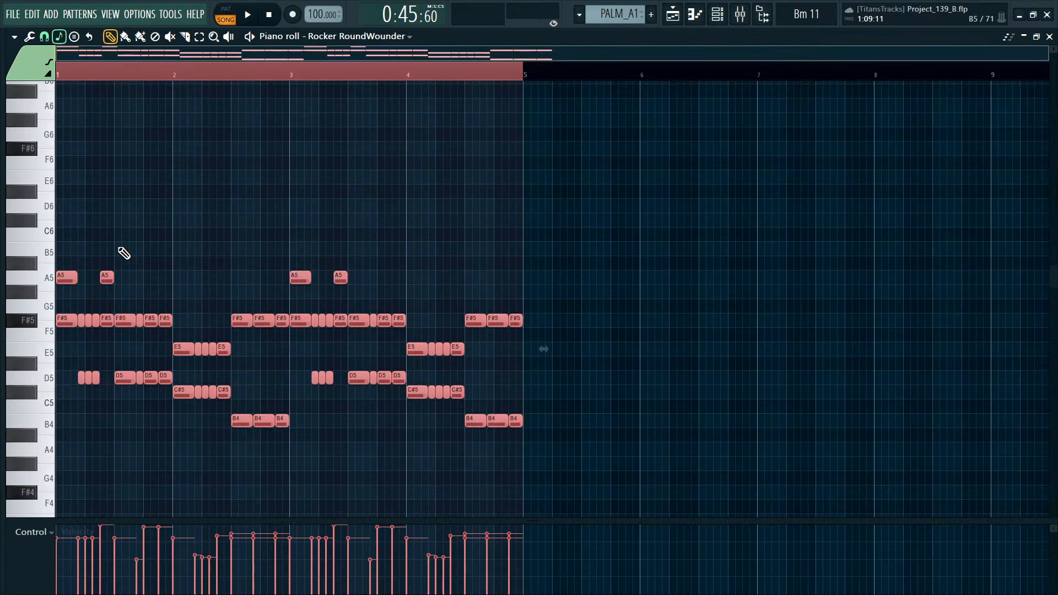
key(ctrl+z)
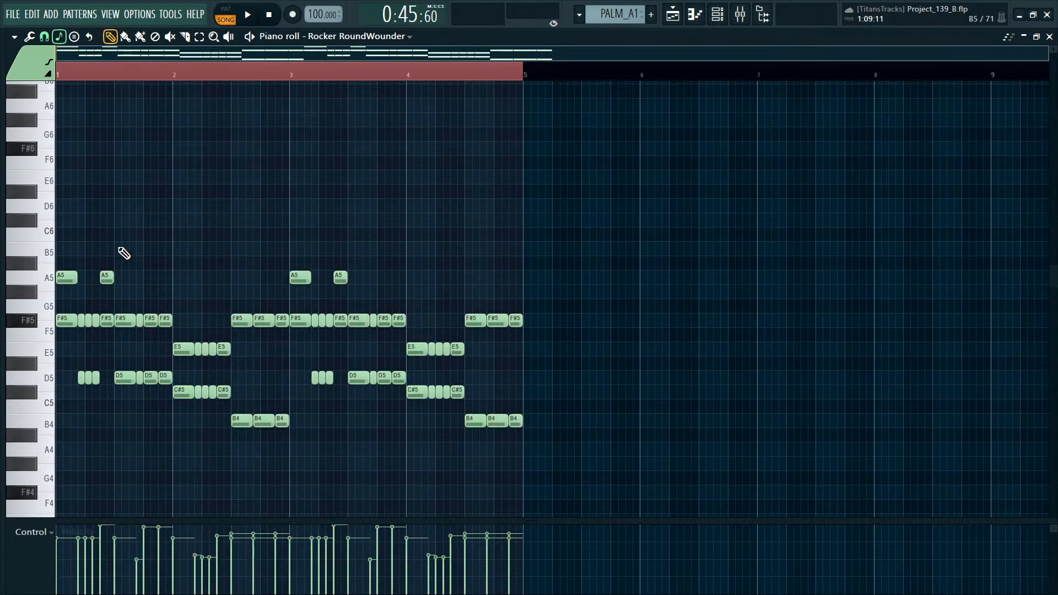
key(ctrl+z)
key(ctrl+z)
key(ctrl+z)
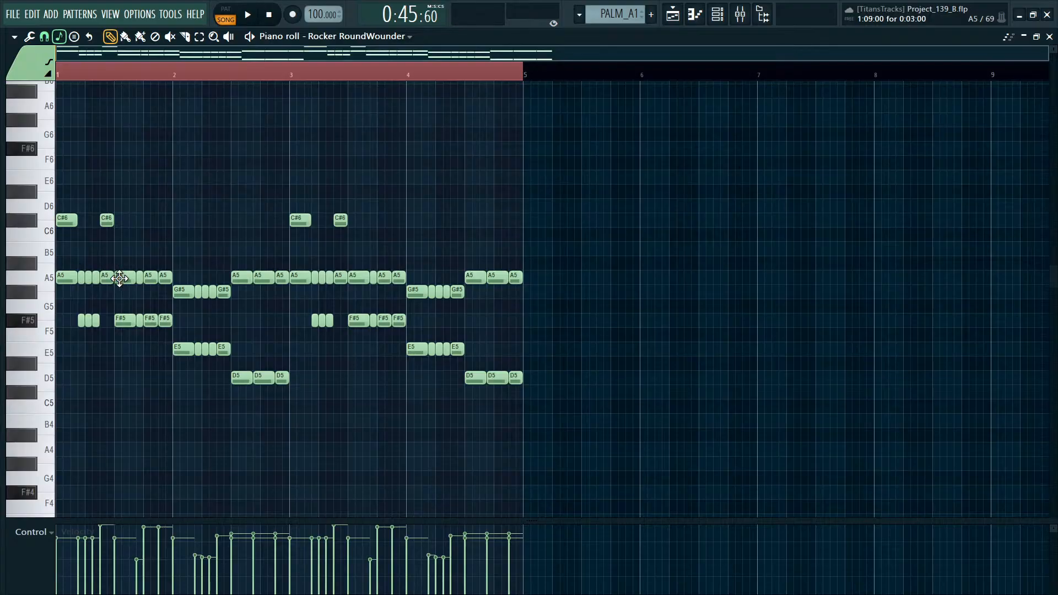
click(145, 257)
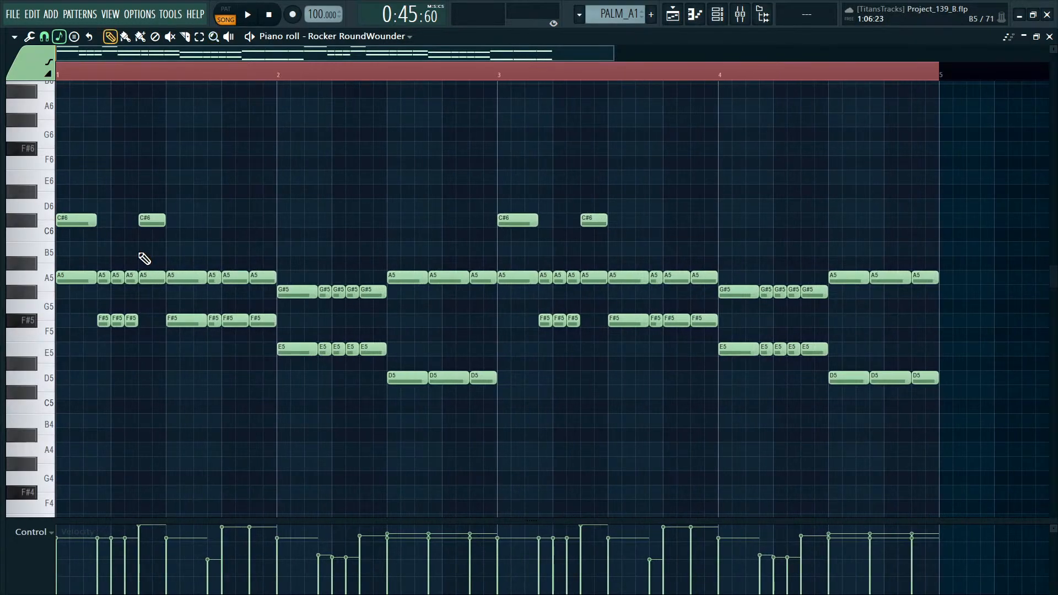
Select all PALM_A1 notes, listen to them during song playback, and return to the arrangement.
key(ctrl+a)
mouse_move(82, 272)
mouse_down()
mouse_move(67, 330)
mouse_move(72, 273)
mouse_up()
key(space)
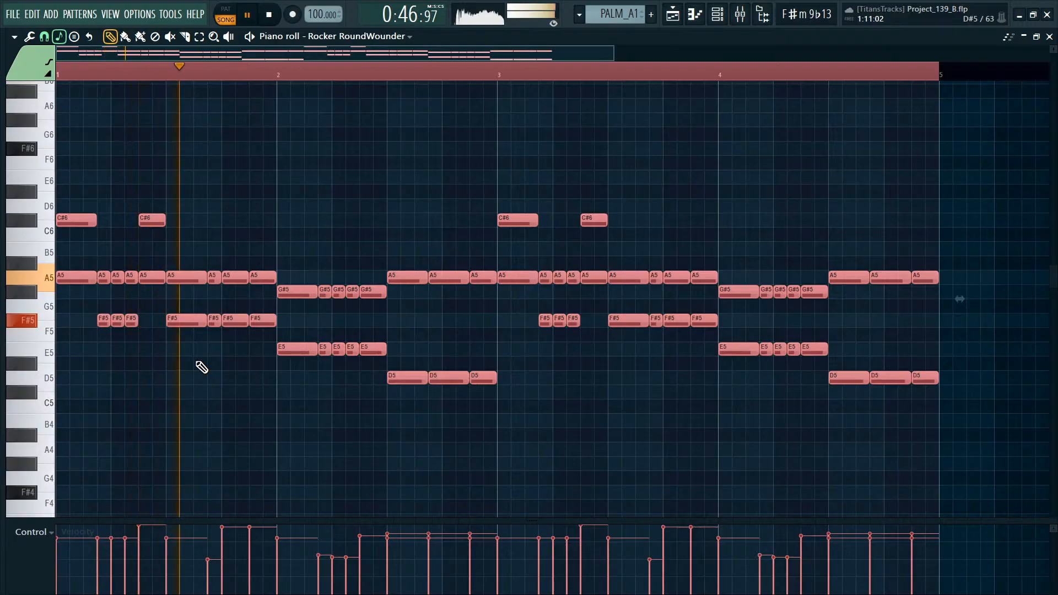
key(F5)
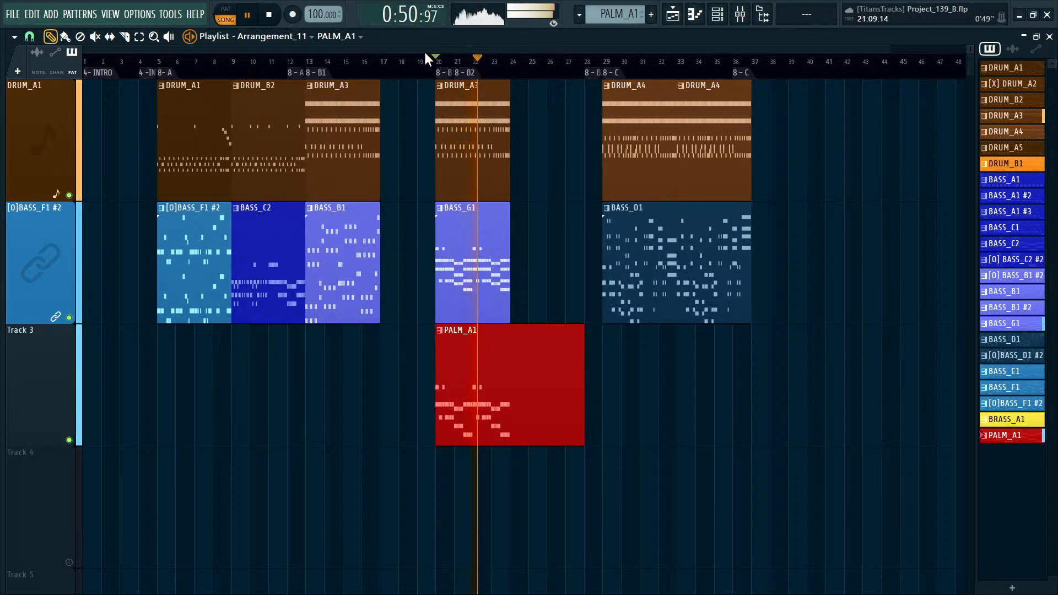
Play the arrangement from bar 11 and bar 13, and lower the PalmMute mixer track's volume slightly.
click(272, 60)
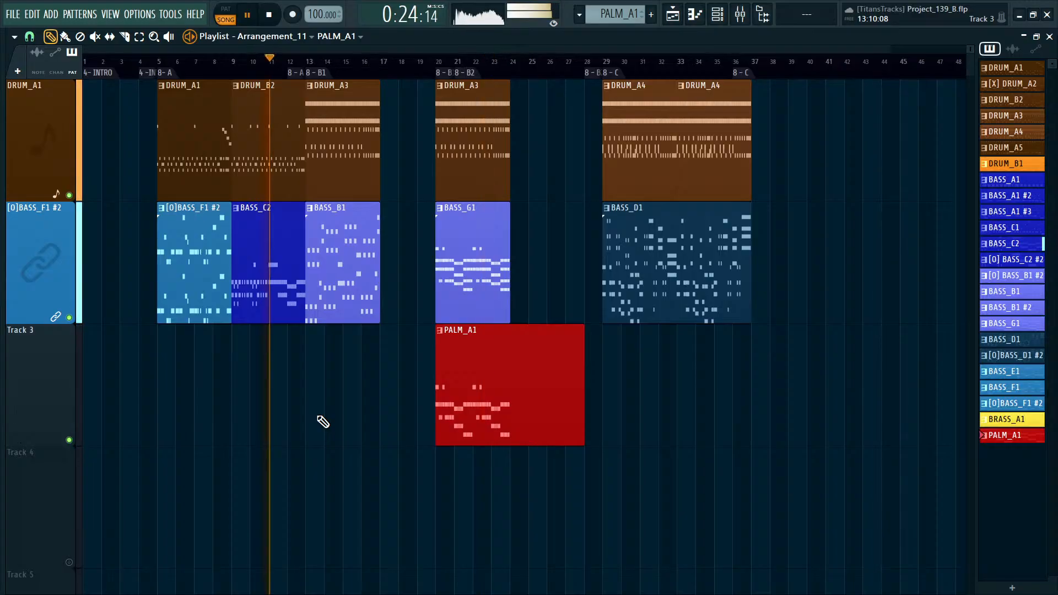
click(317, 63)
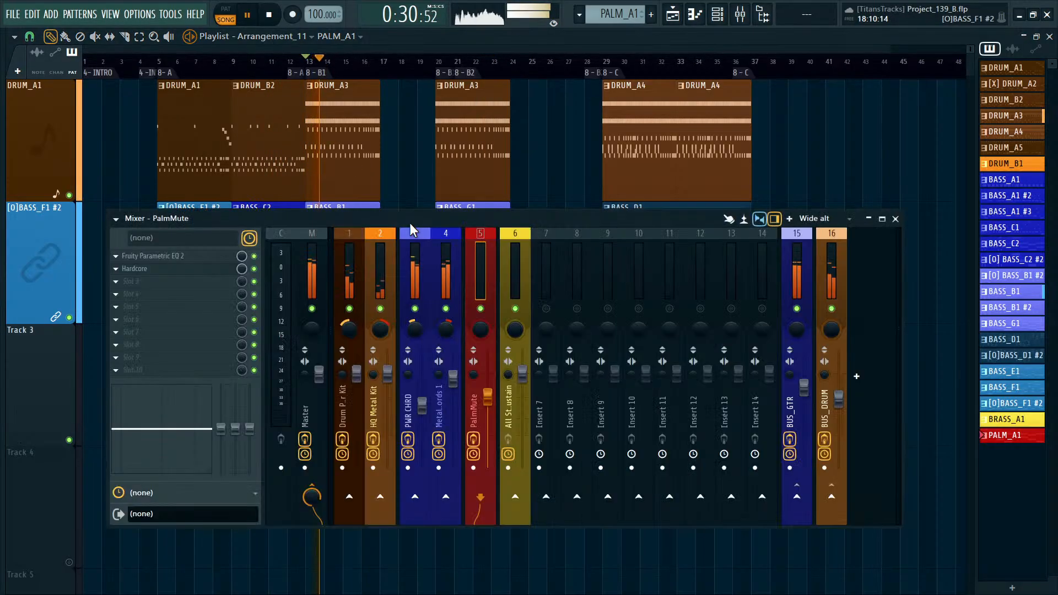
key(F9)
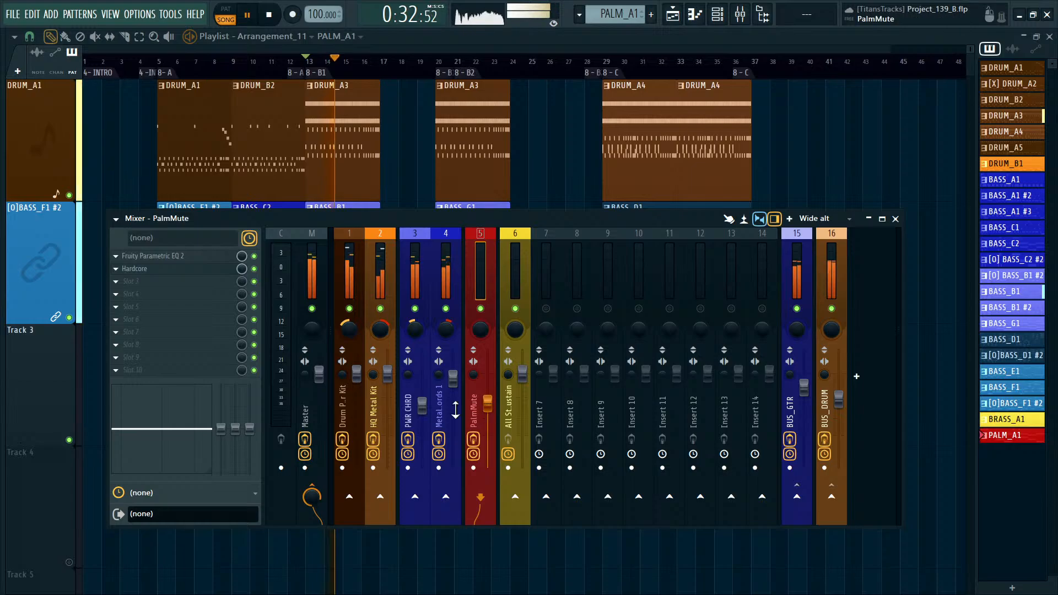
key(F9)
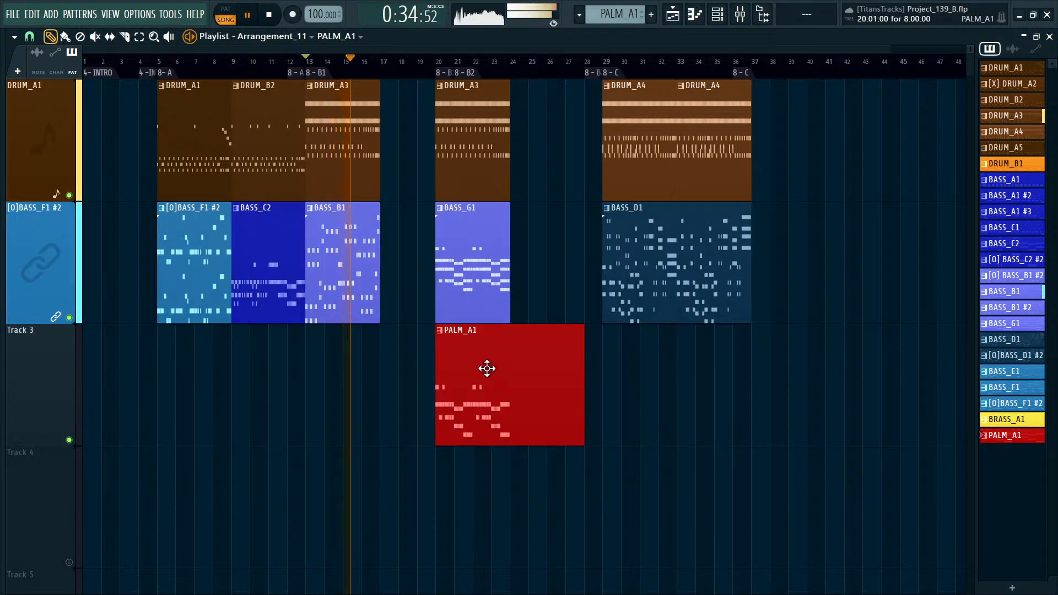
Move the DRUM_A3, BASS_G1 and PALM_A1 clips from bar 20 together to start at bar 17.
drag(522, 104, 475, 433)
drag(478, 253, 429, 257)
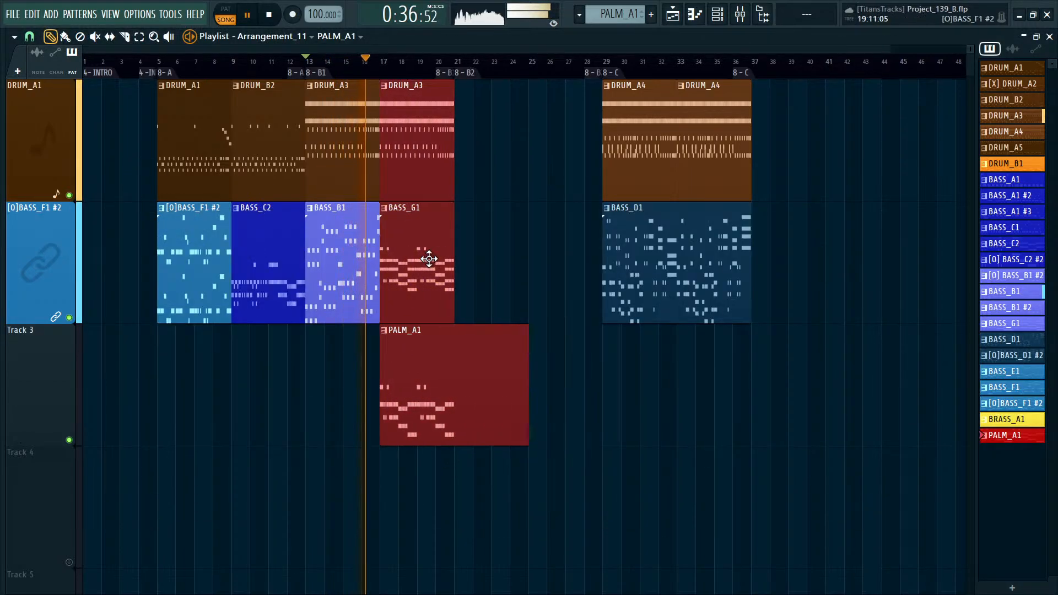
ctrl+click(526, 259)
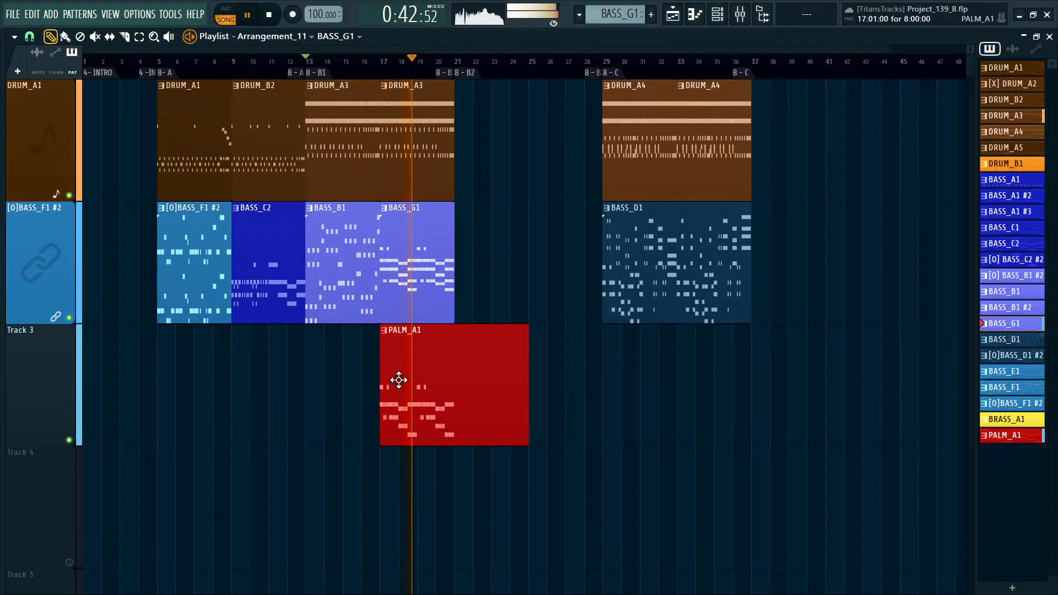
Move the PALM_A1 clip to bar 21 and duplicate the bar 17 DRUM_A3 and BASS_G1 clips above it.
drag(450, 380, 524, 385)
drag(486, 266, 427, 163)
drag(410, 148, 488, 157)
ctrl+click(560, 210)
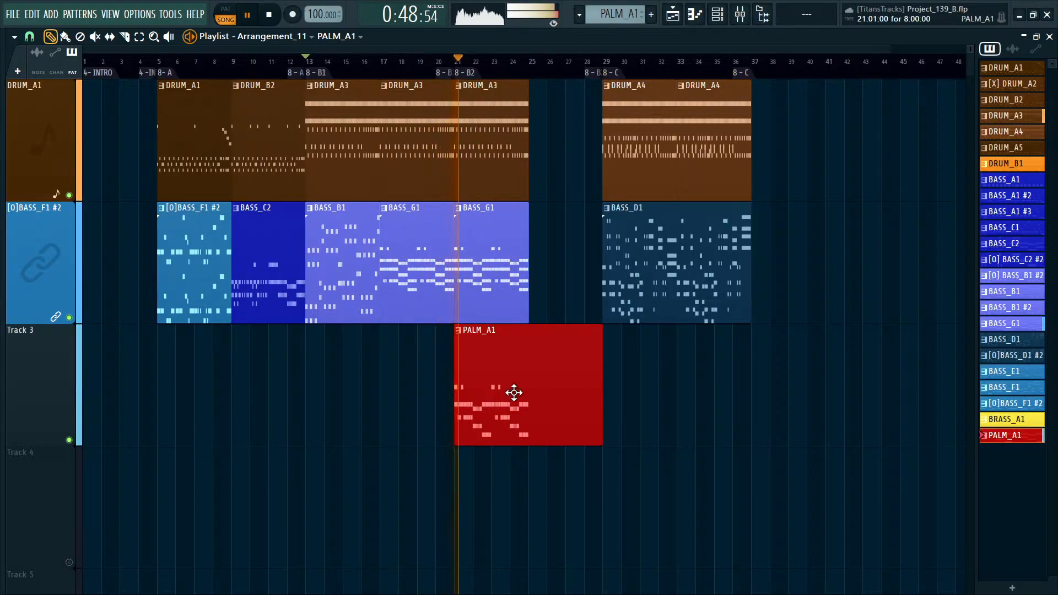
Listen to PALM_A1 in the piano roll with its notes deselected, stop playback, and return to the arrangement.
scroll(505, 300, down, 2)
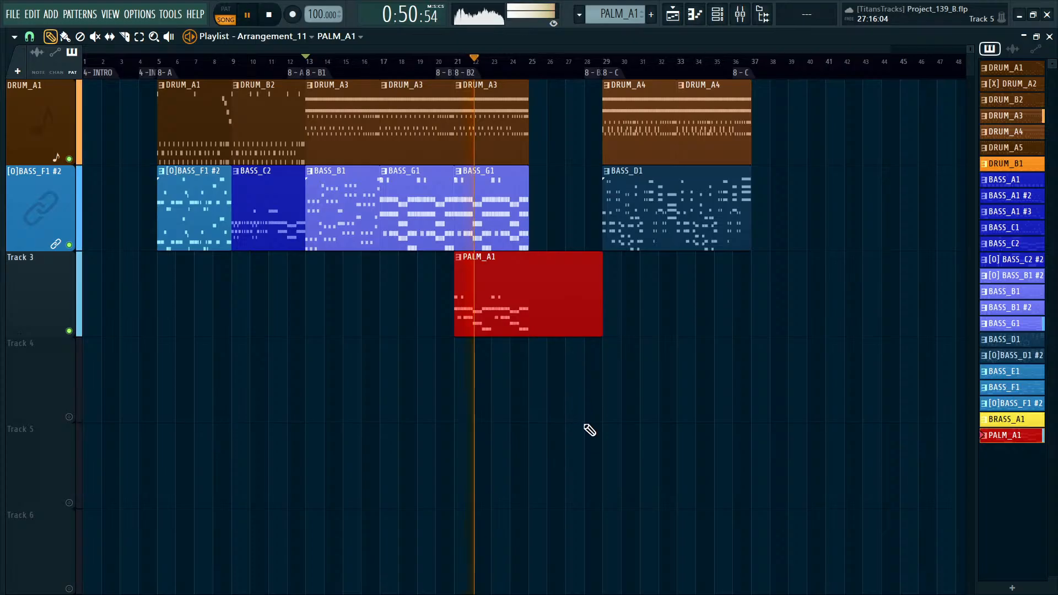
double_click(542, 327)
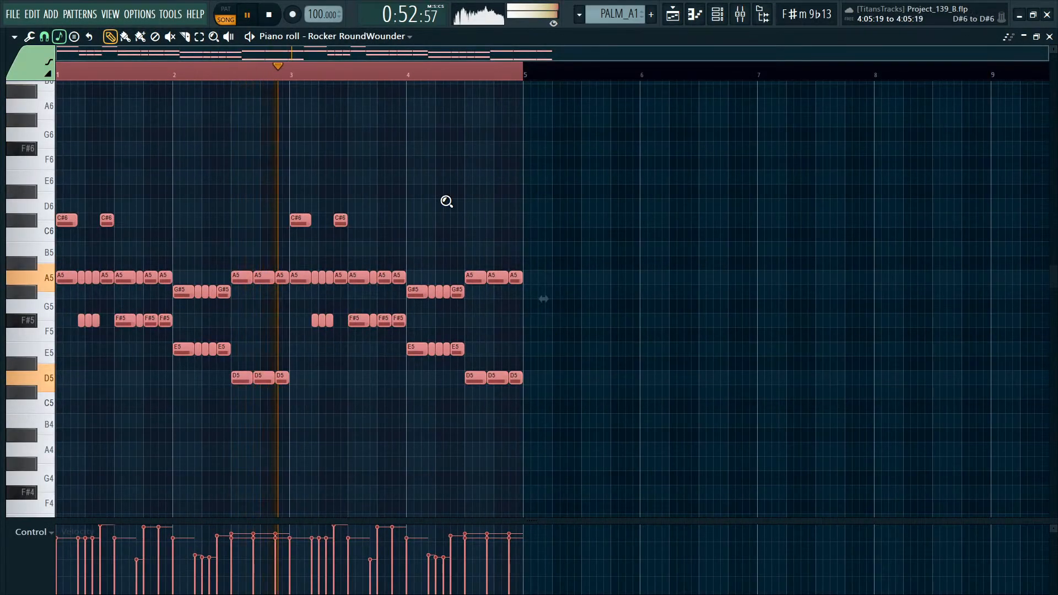
key(ctrl+d)
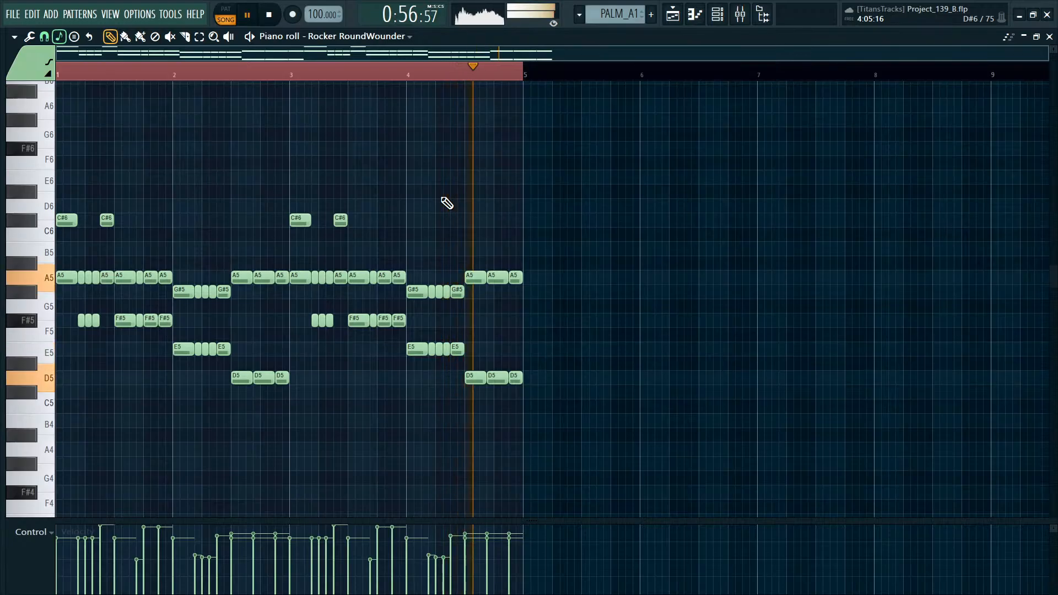
key(space)
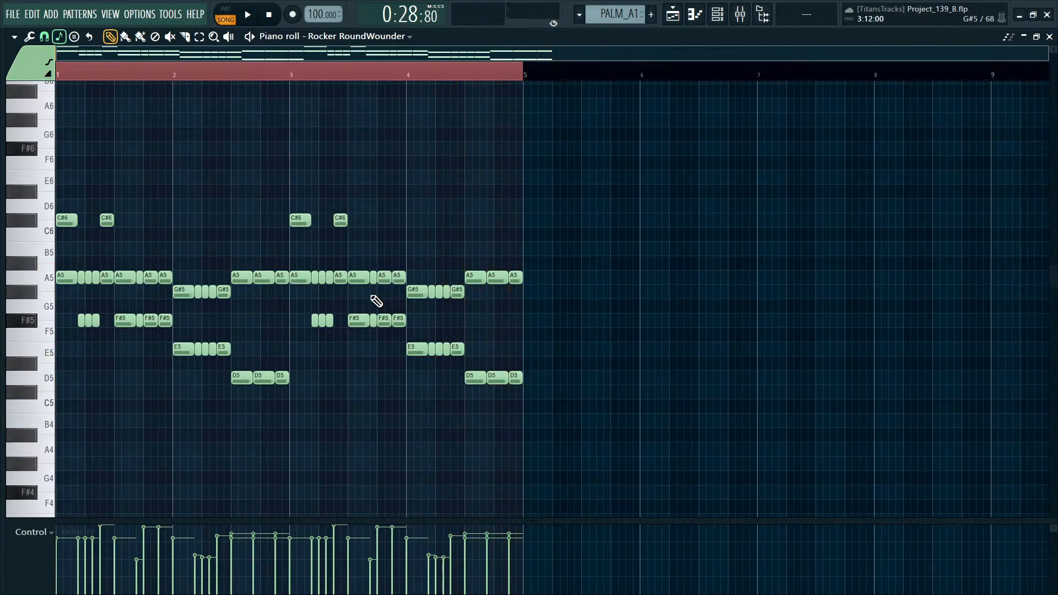
key(F5)
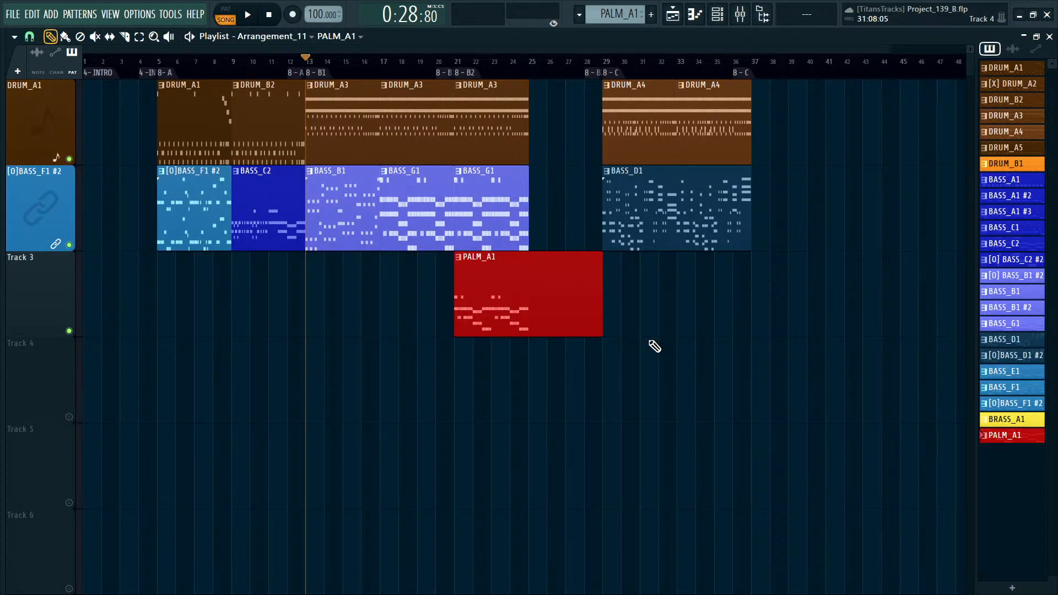
Apply the PALM_A1 name and red colour to Track 3 and trim its clip to four bars, ending at bar 25.
shift+middle_click(52, 289)
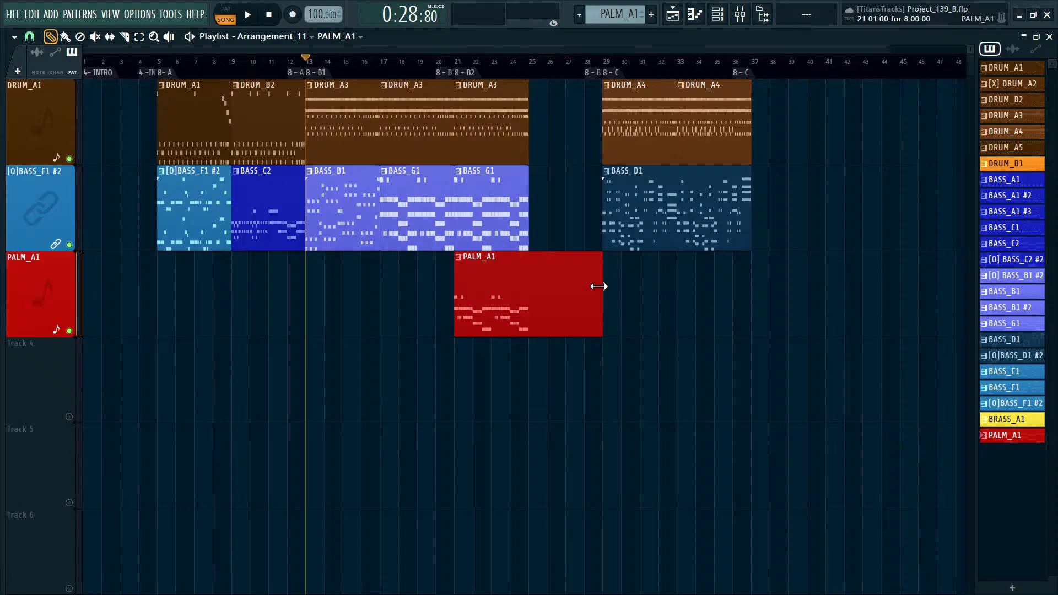
drag(599, 286, 571, 286)
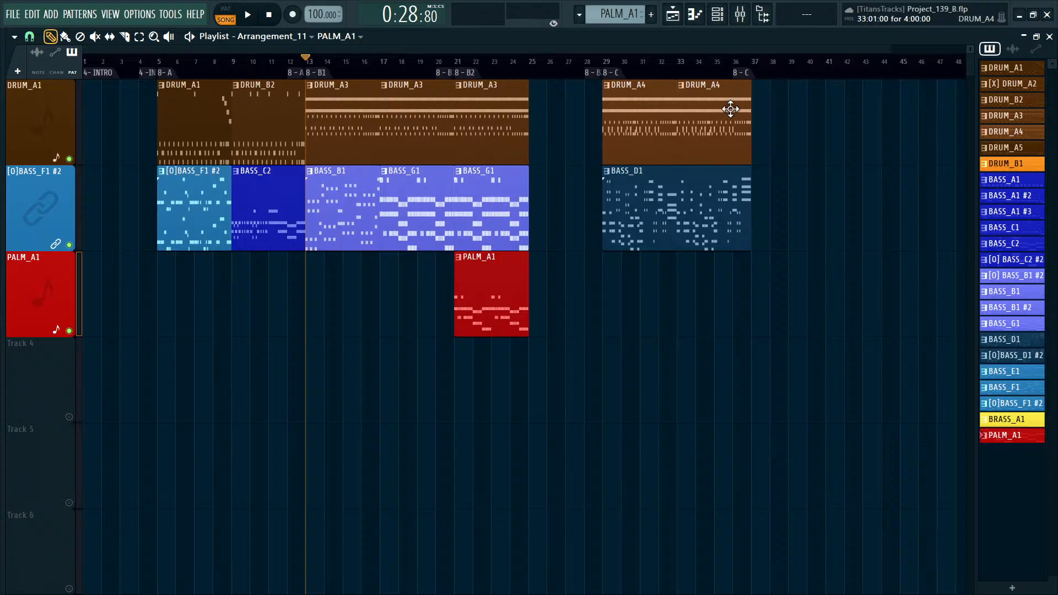
drag(835, 139, 617, 148)
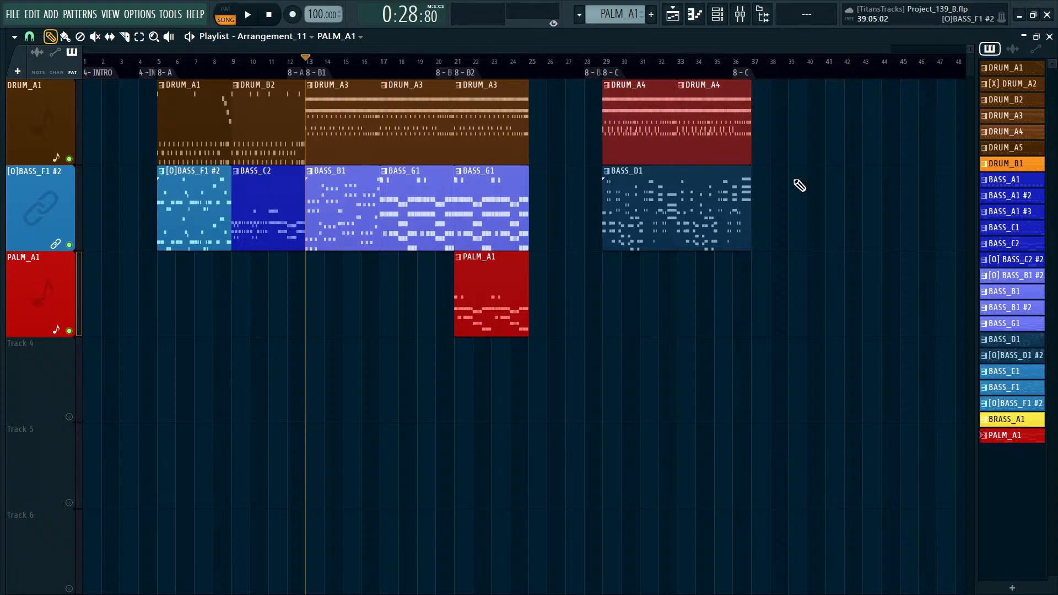
click(802, 410)
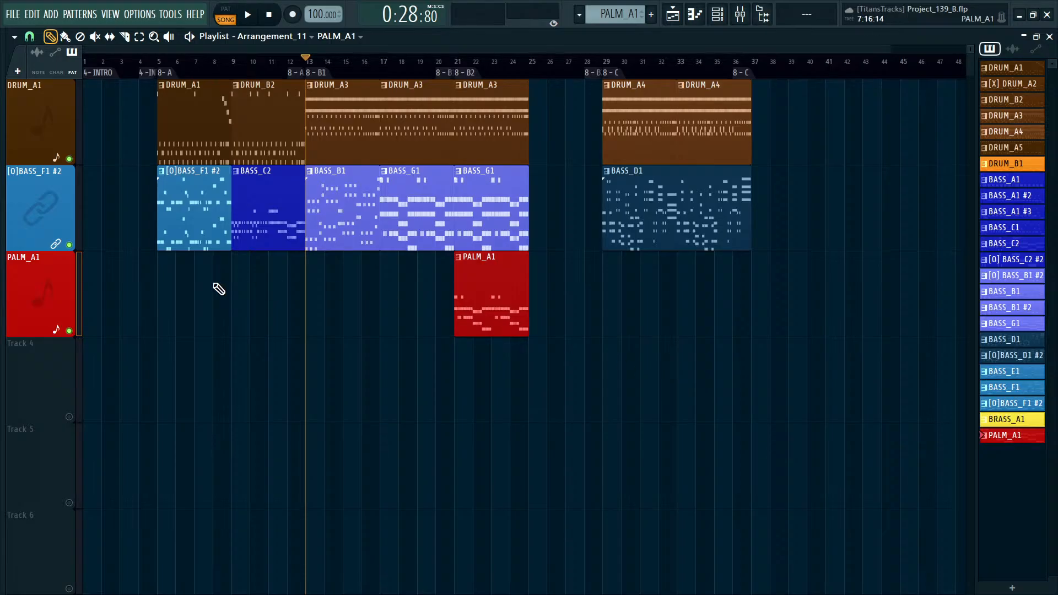
Mute the PALM_A1 playlist track and play the arrangement from bar 5.
click(76, 332)
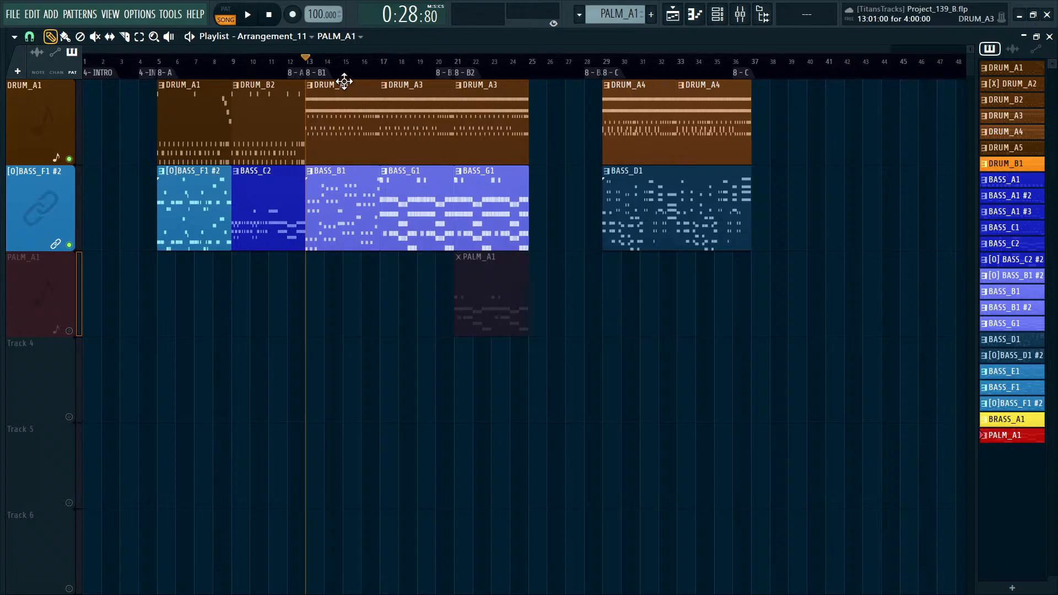
drag(306, 62, 159, 61)
key(space)
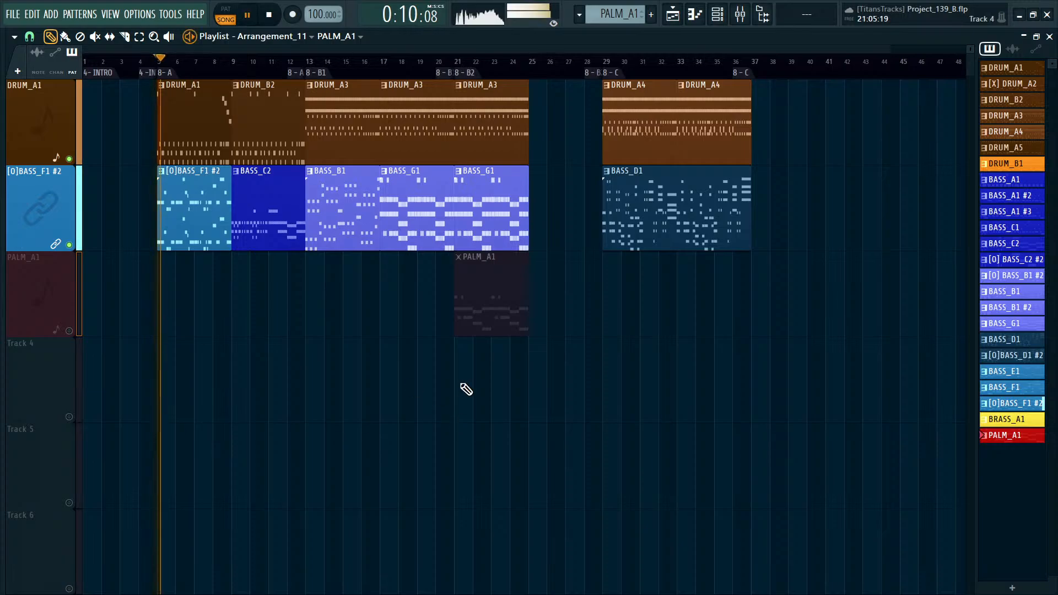
Check the channel list and inspect the PWR CHRD and Metal Chords 1 mixer tracks during playback.
key(F6)
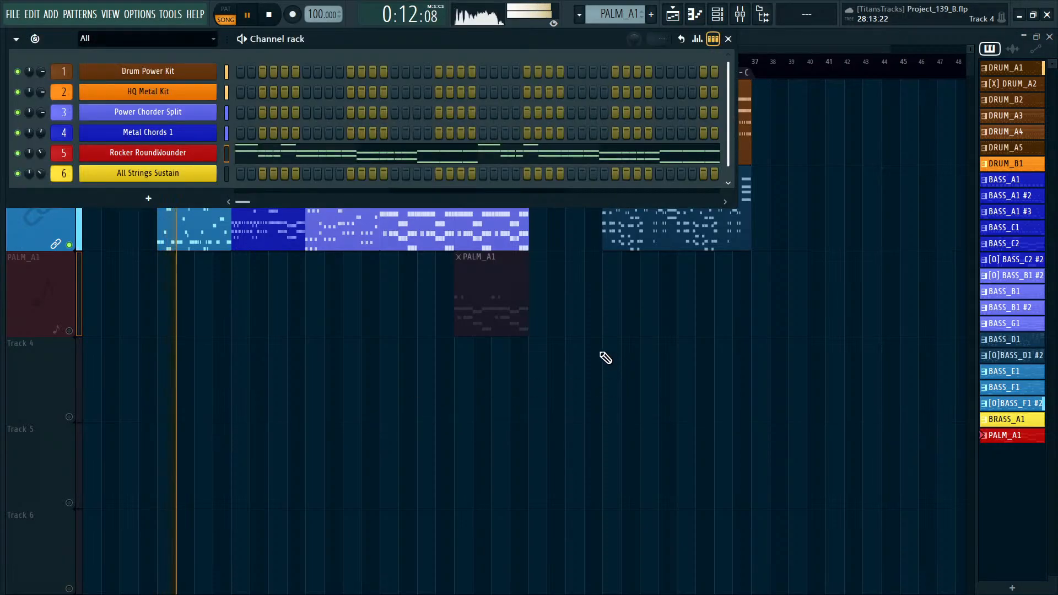
key(F6)
key(F9)
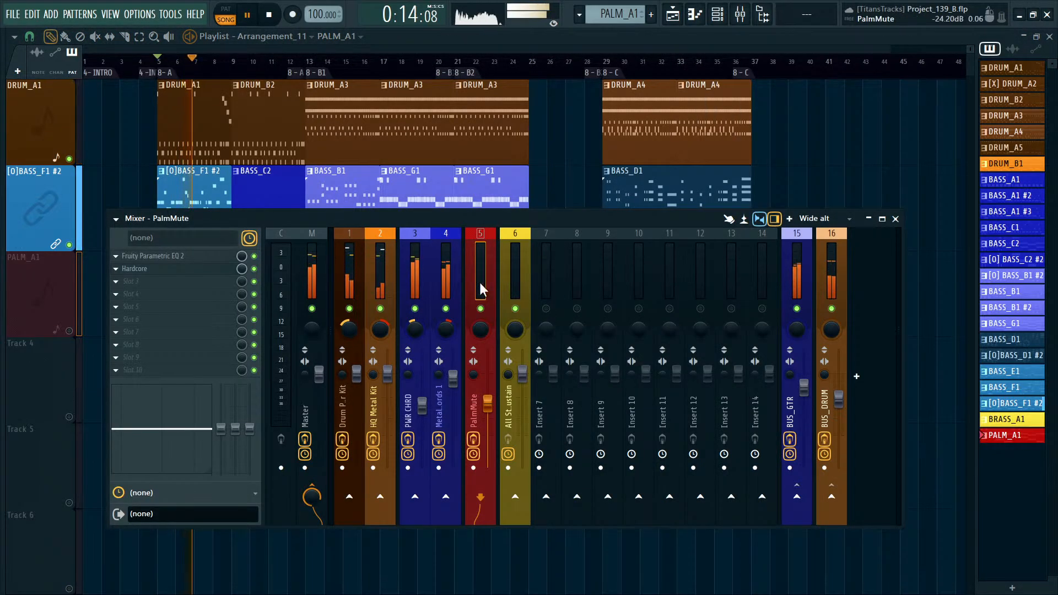
click(442, 276)
click(418, 270)
click(447, 270)
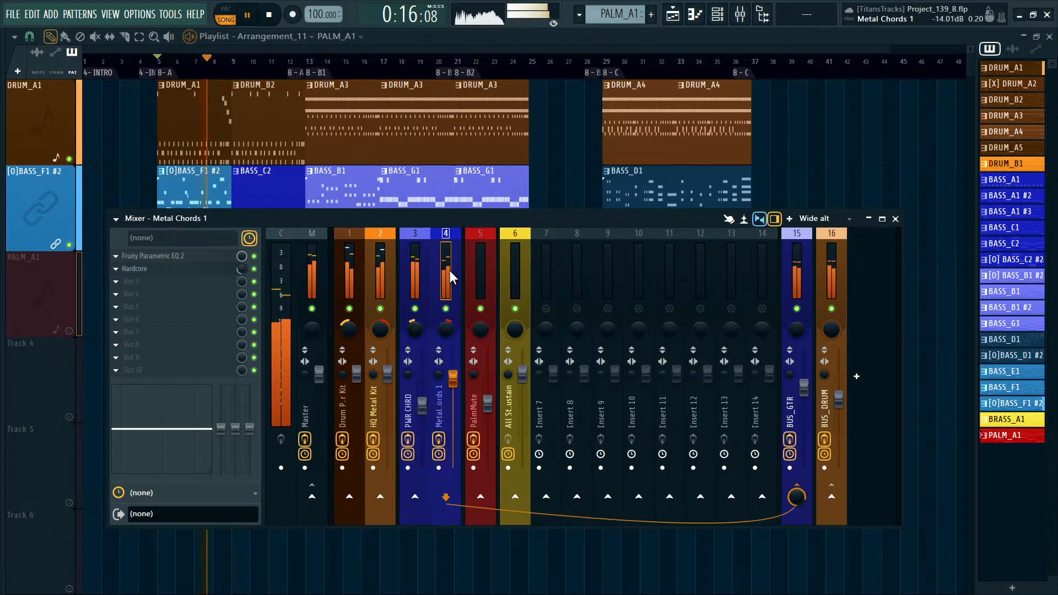
Stop playback, save the project, and close the mixer.
key(space)
key(ctrl+s)
key(F9)
key(F6)
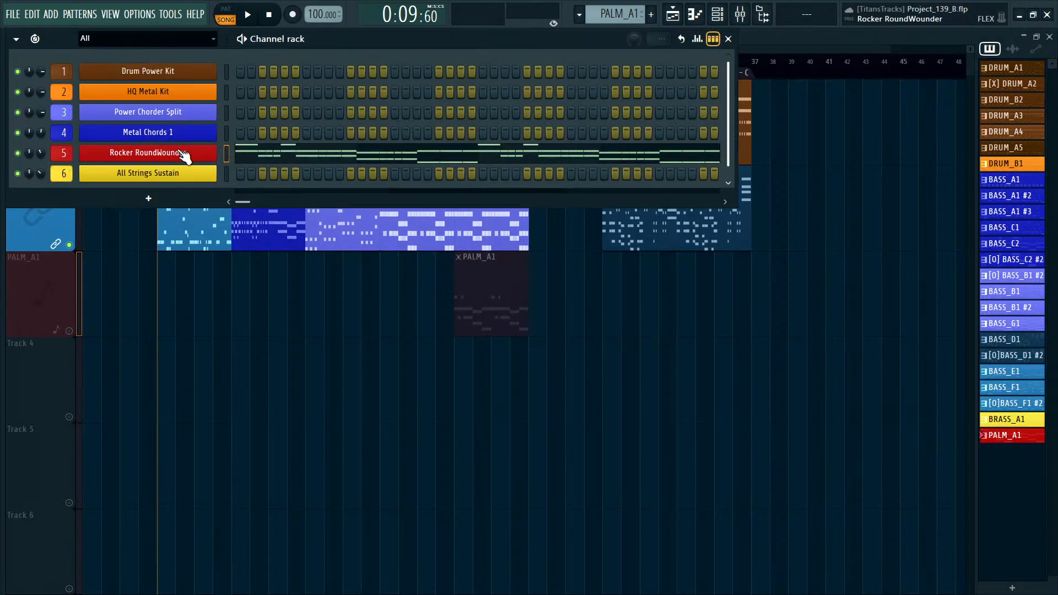
key(F6)
Open the [O]BASS_F1 #2 pattern in the piano roll and copy all of its Power Chorder Split notes.
double_click(182, 179)
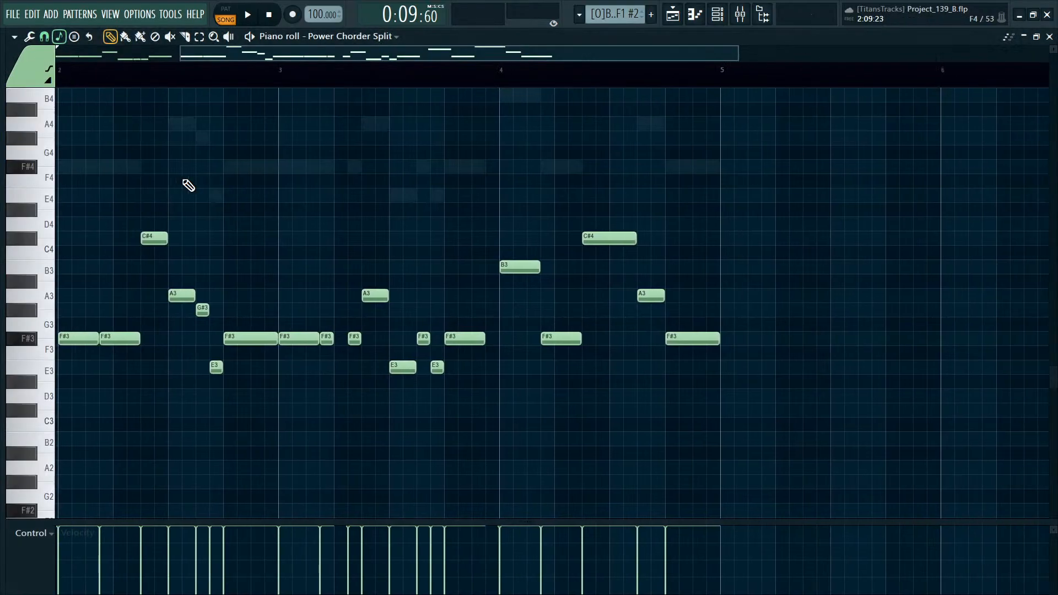
scroll(362, 176, down, 2)
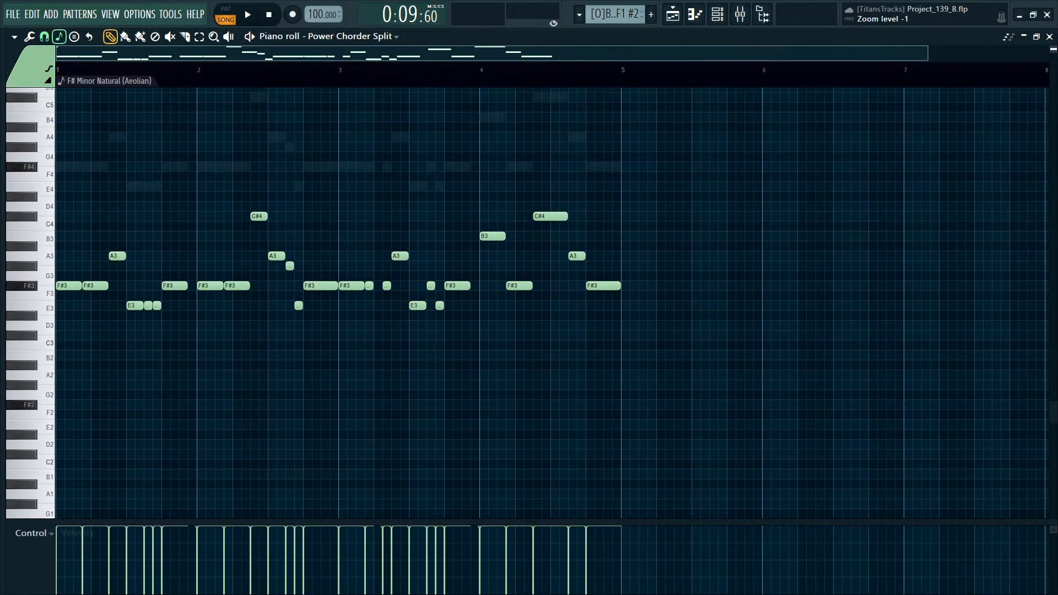
scroll(362, 176, up, 3)
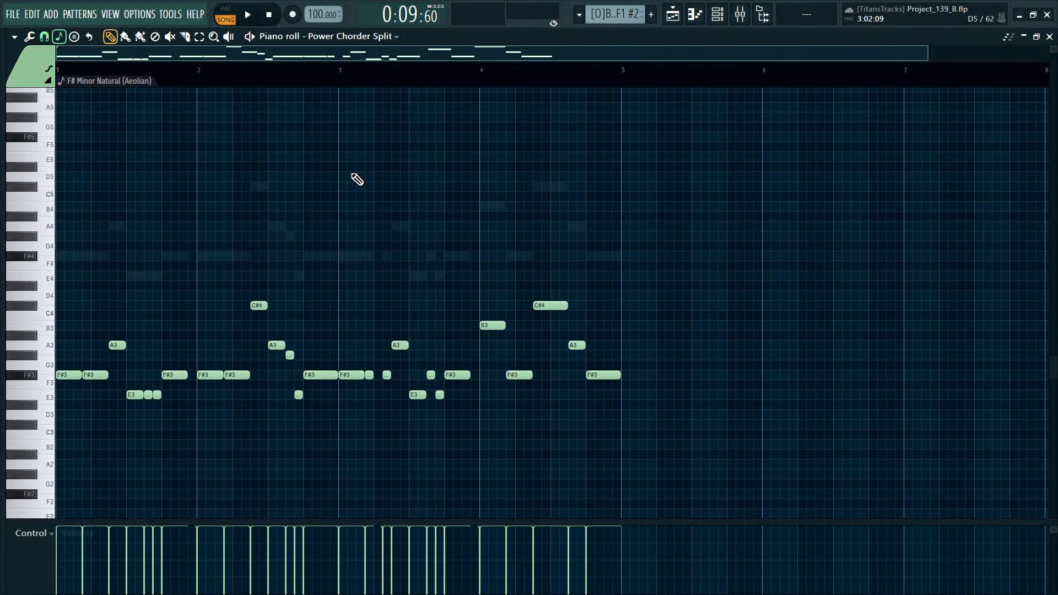
key(ctrl+a)
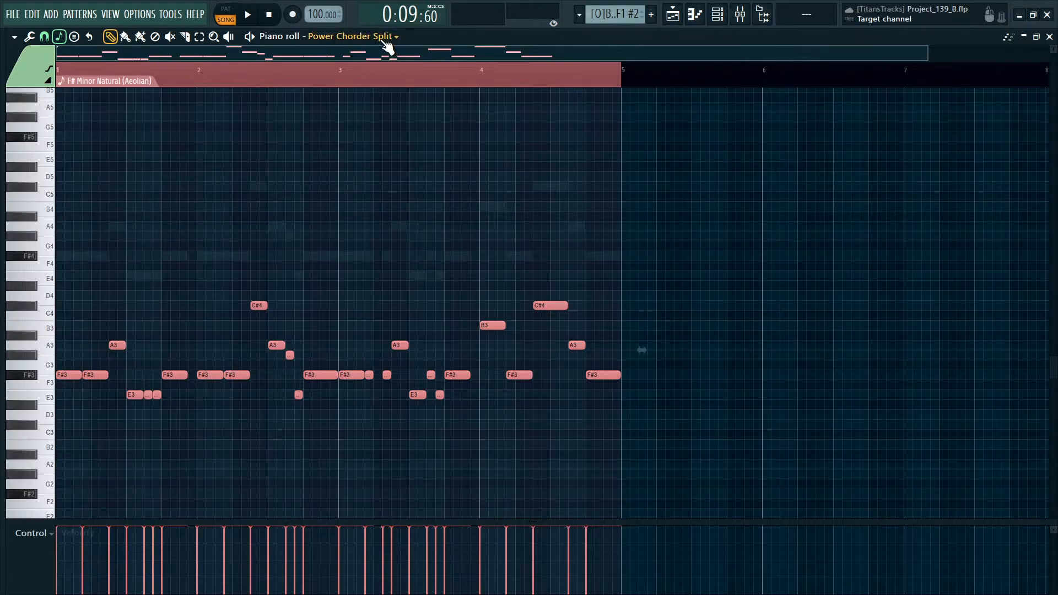
key(F6)
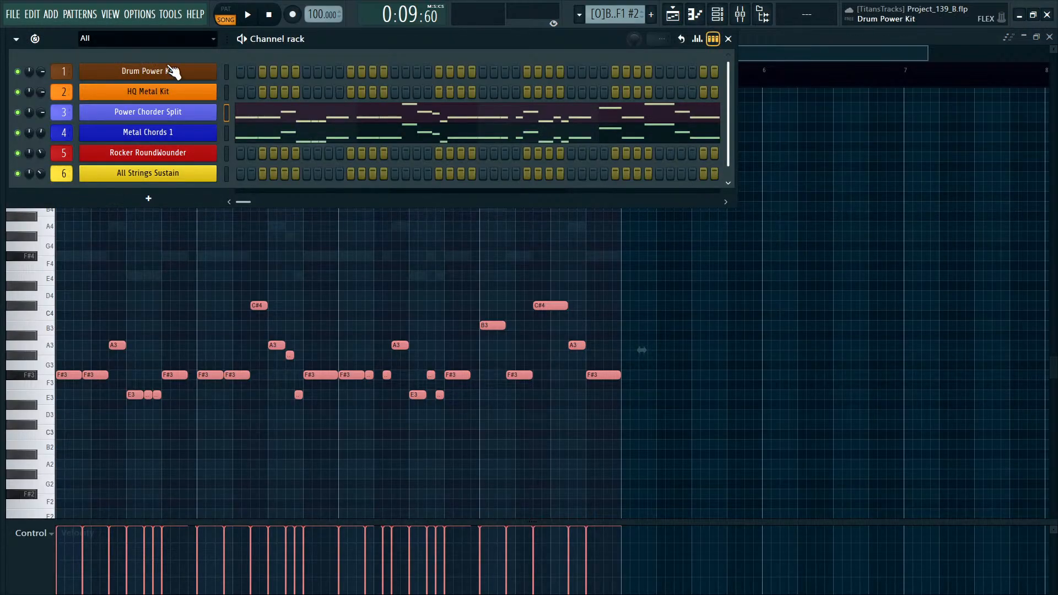
key(F6)
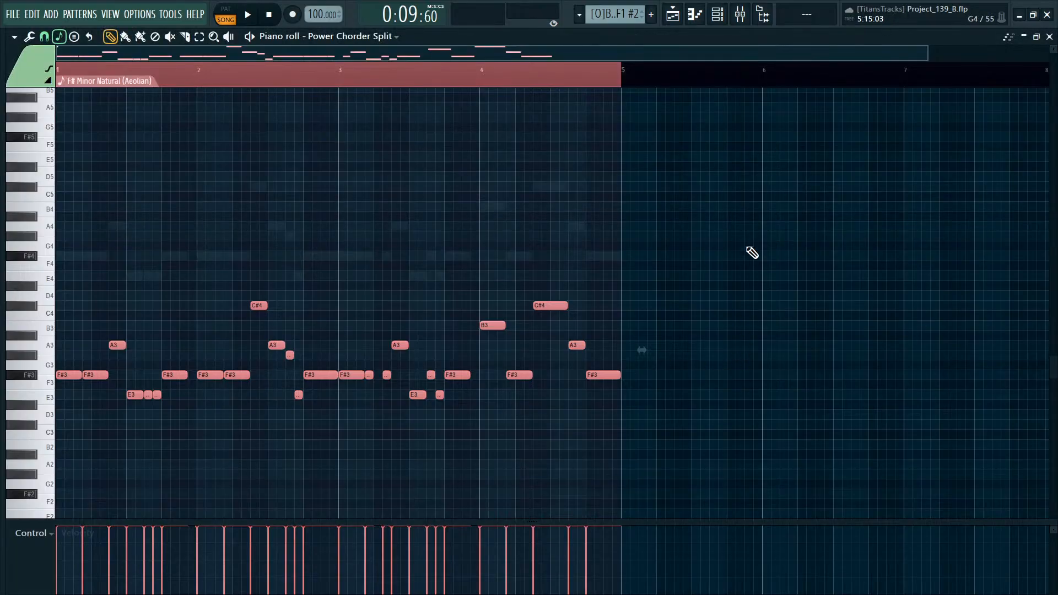
key(ctrl+d)
key(ctrl+a)
Paste the copied notes into the Rocker RoundWounder channel of the [O]BASS_F1 #2 pattern.
click(332, 138)
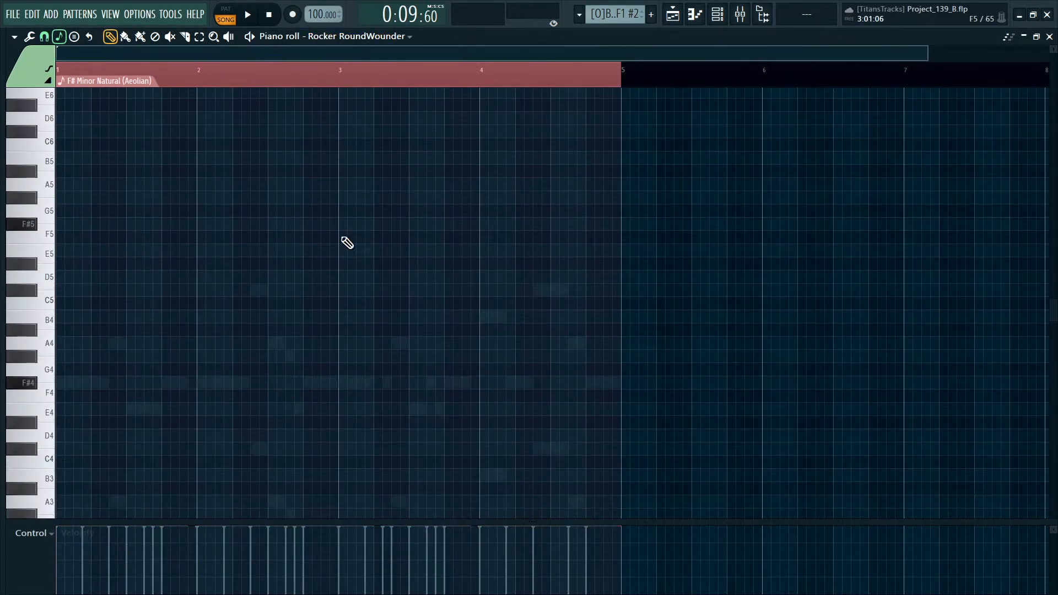
key(ctrl+v)
scroll(243, 244, down, 1)
scroll(243, 246, down, 6)
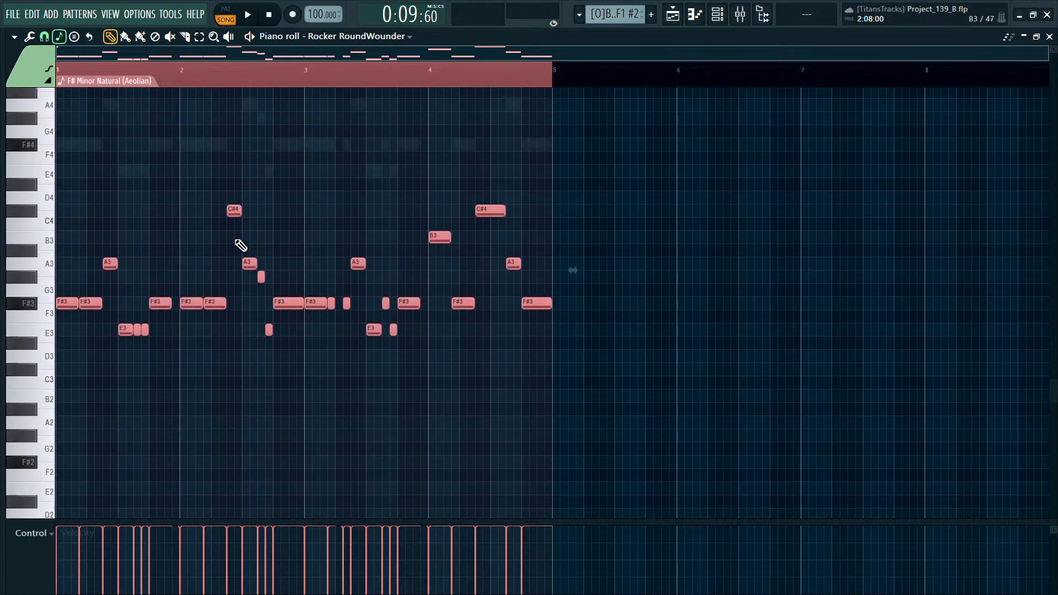
Transpose the pasted Rocker RoundWounder notes up one octave during playback, placing the first note on F#4.
key(space)
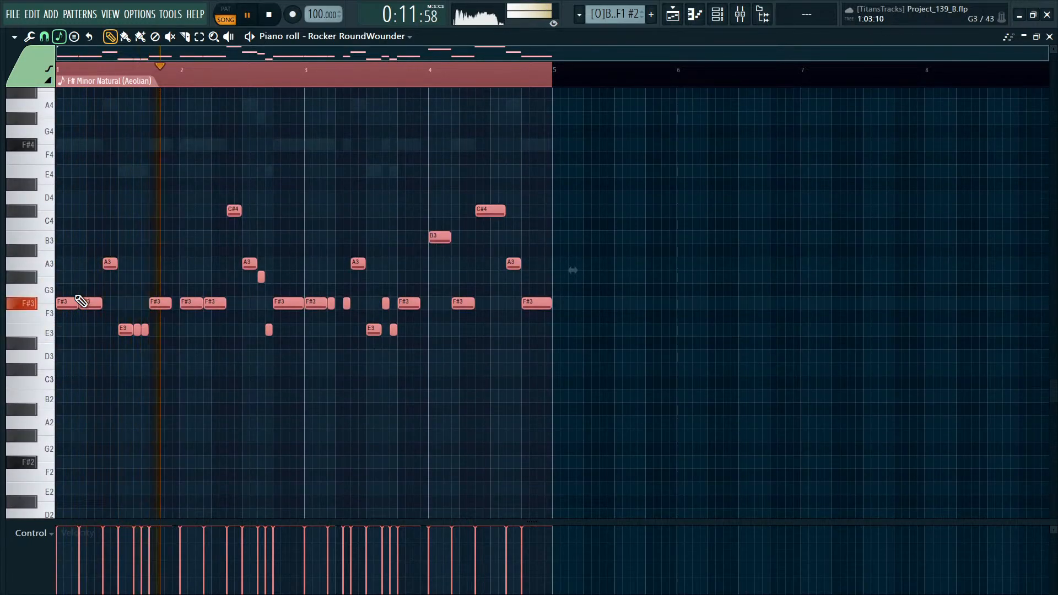
drag(62, 302, 61, 141)
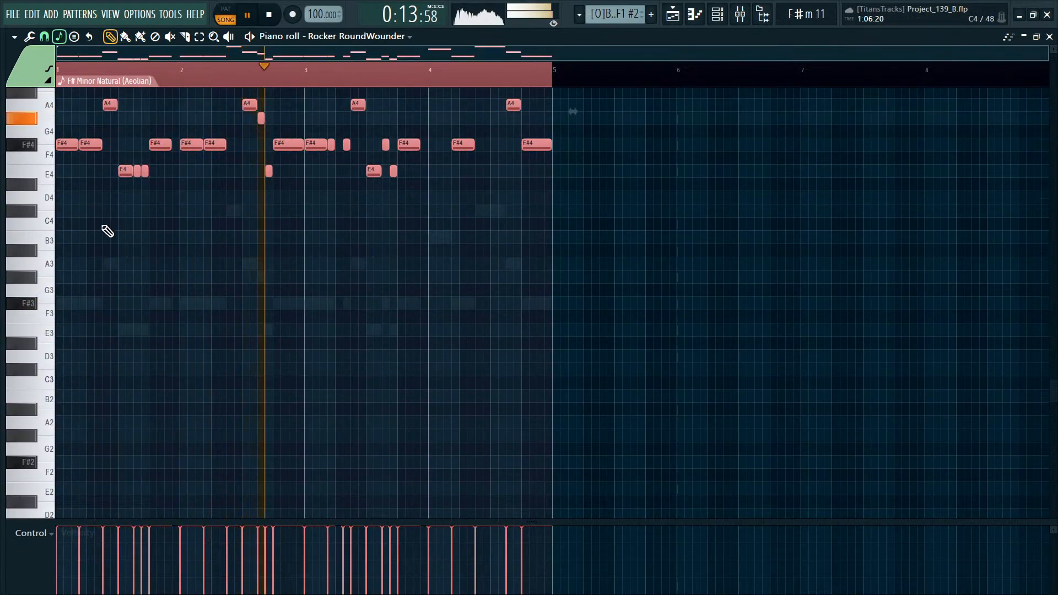
scroll(105, 226, up, 3)
scroll(99, 224, up, 3)
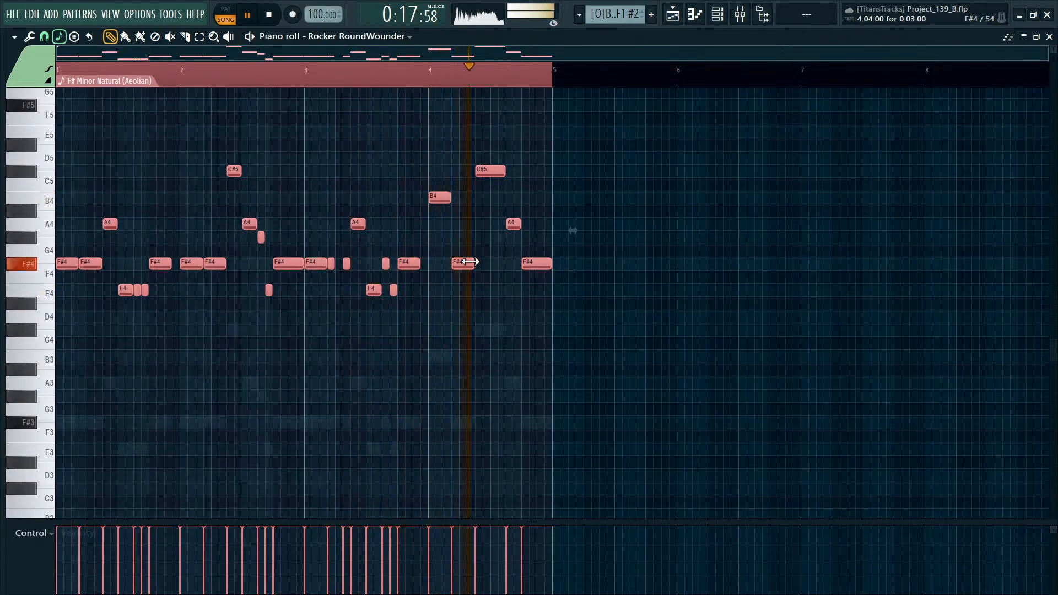
Stop playback, inspect the BASS_C2 pattern, and open the [O]BASS_F1 #2 pattern from the playlist in the piano roll.
key(F5)
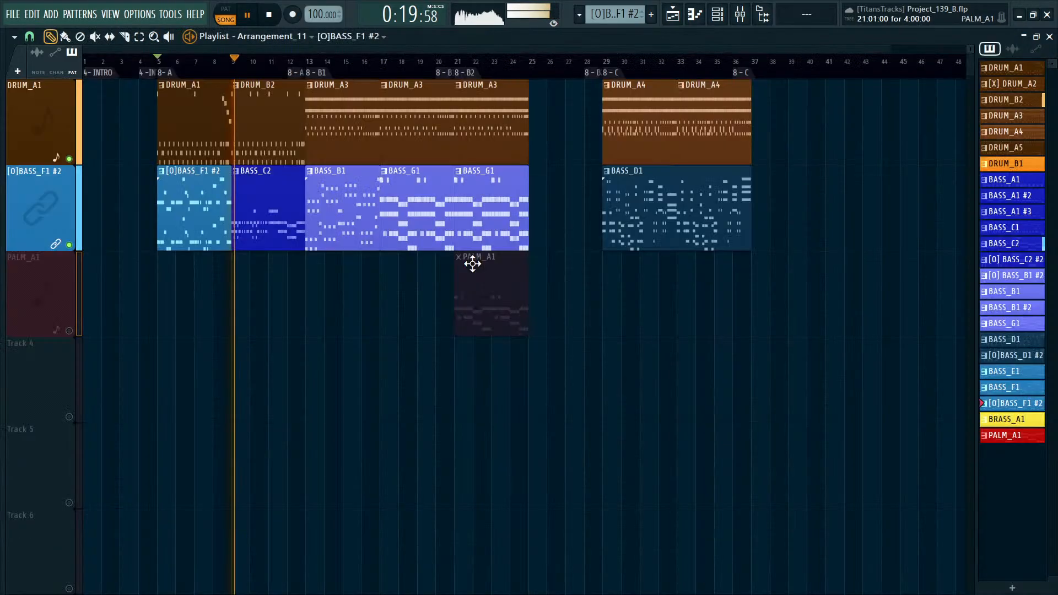
key(space)
double_click(262, 218)
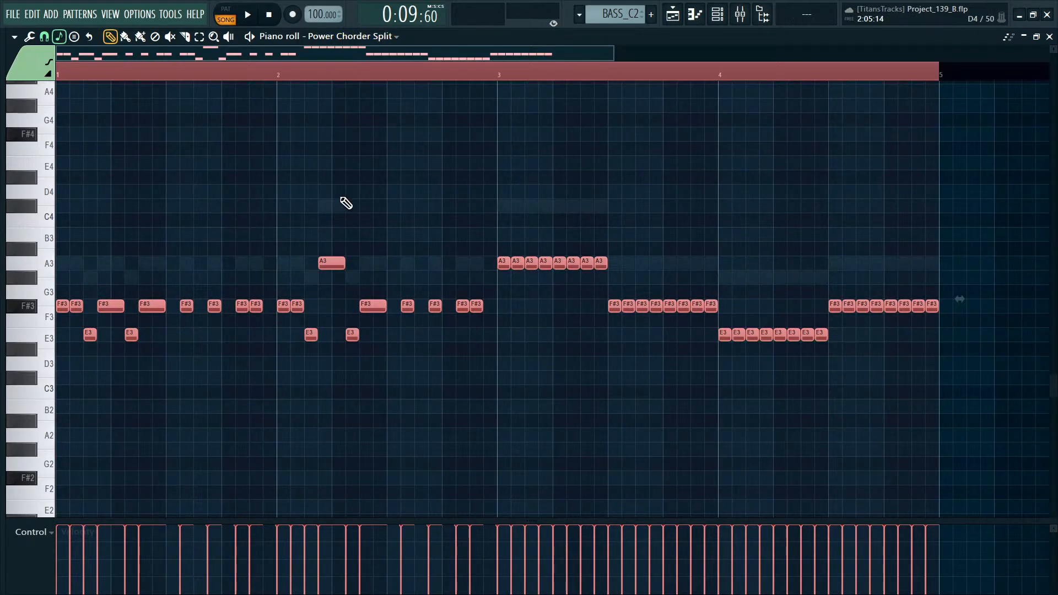
key(F5)
double_click(222, 223)
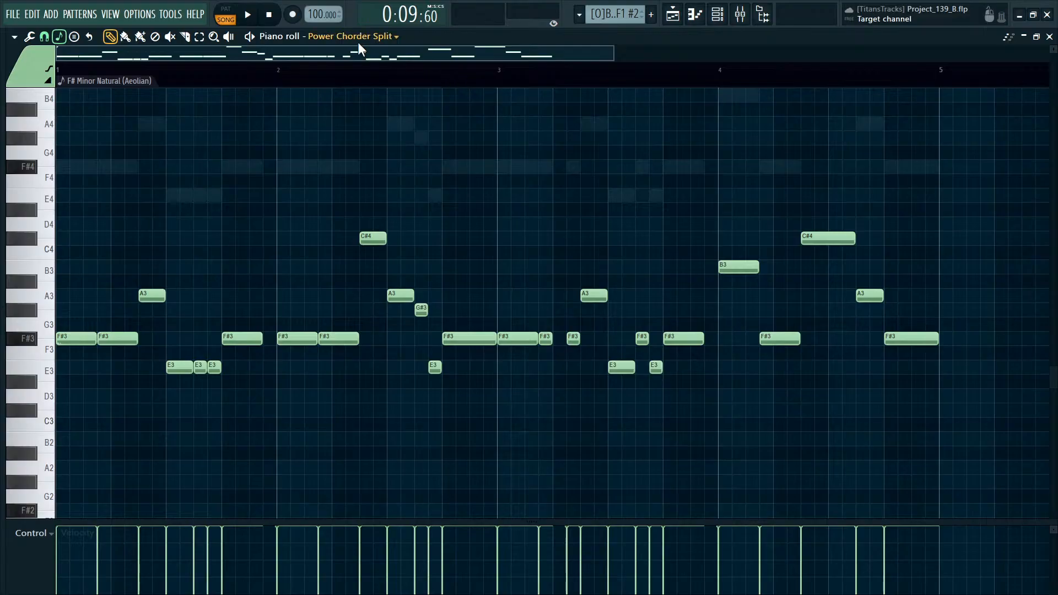
Compare the Metal Chords 1, Power Chorder Split and Rocker RoundWounder notes of the [O]BASS_F1 #2 pattern.
click(347, 146)
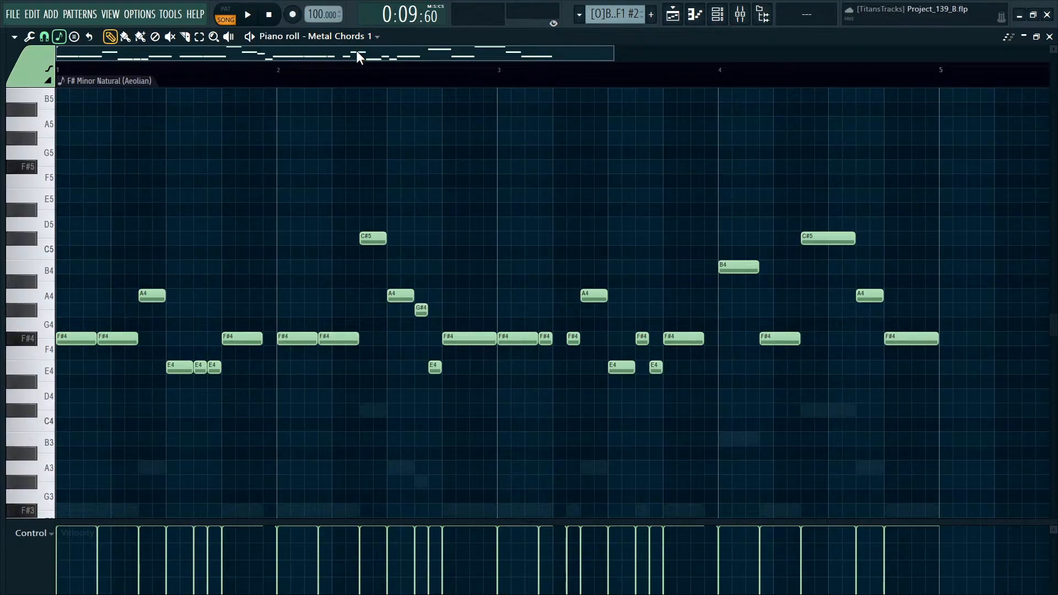
click(344, 68)
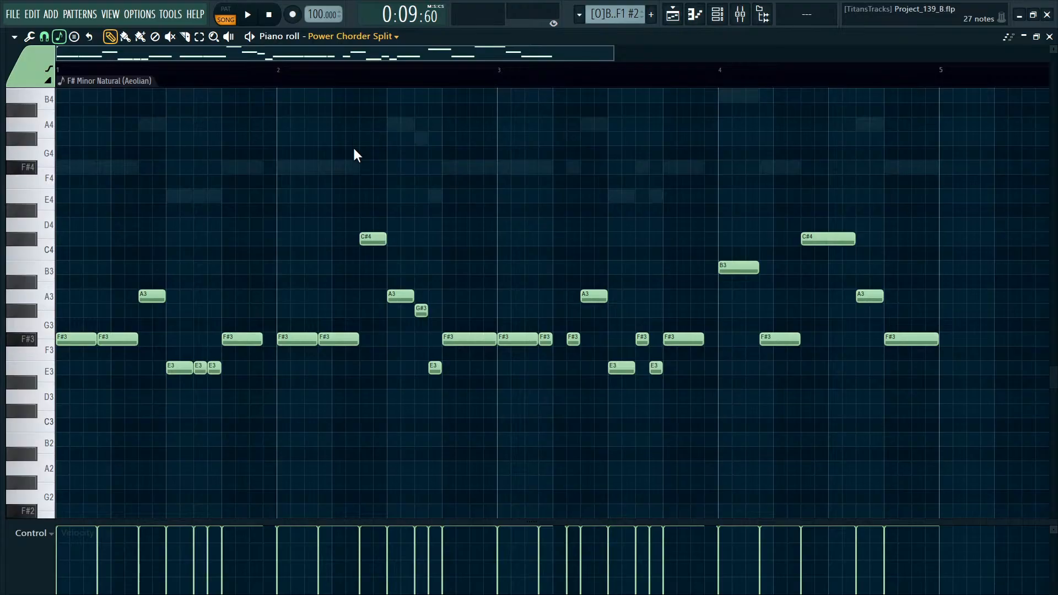
click(353, 165)
scroll(114, 302, down, 3)
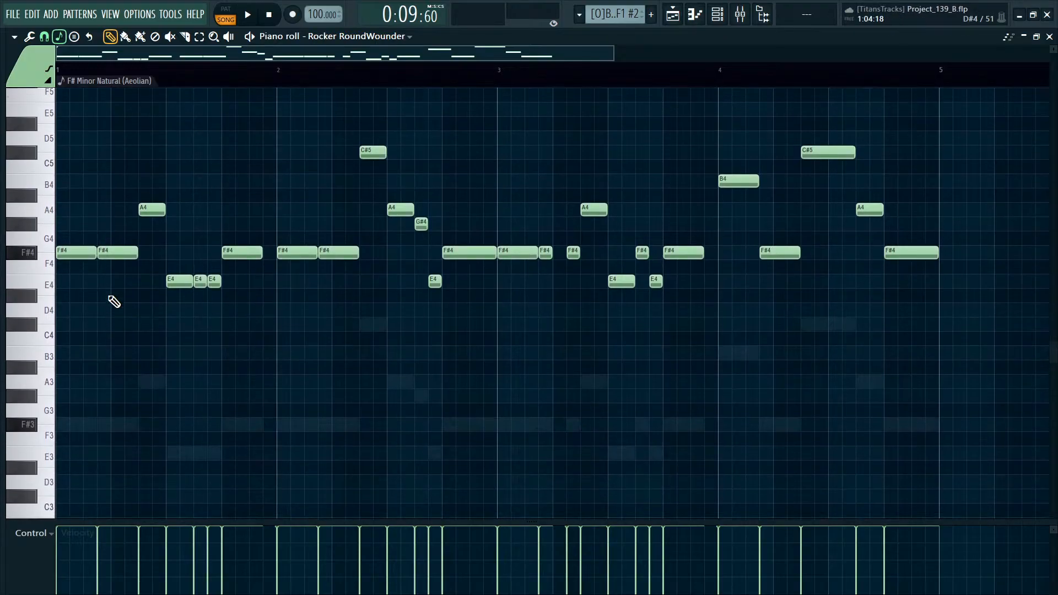
scroll(373, 39, down, 1)
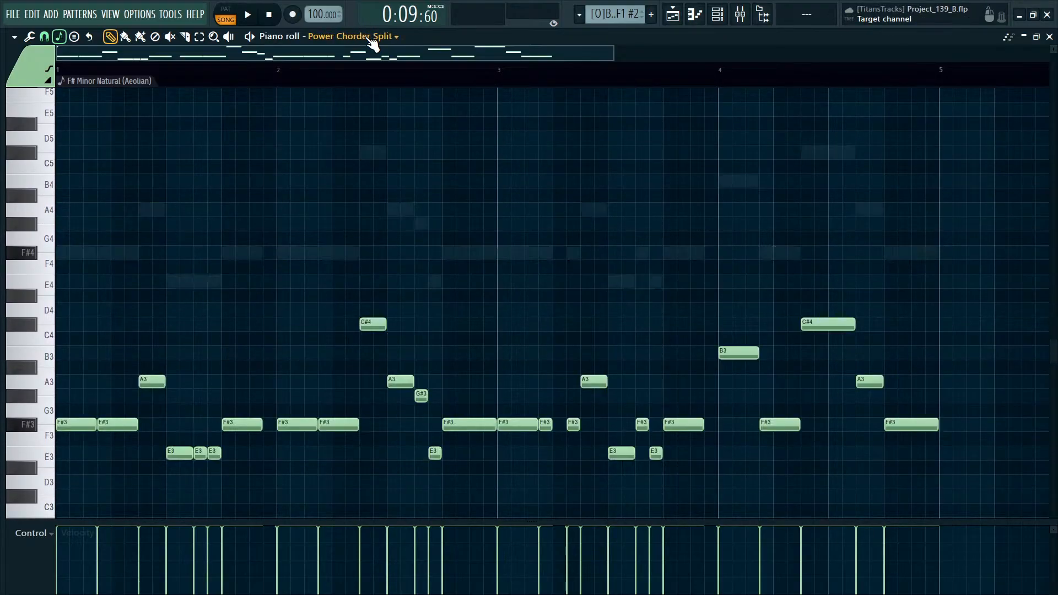
scroll(373, 39, down, 1)
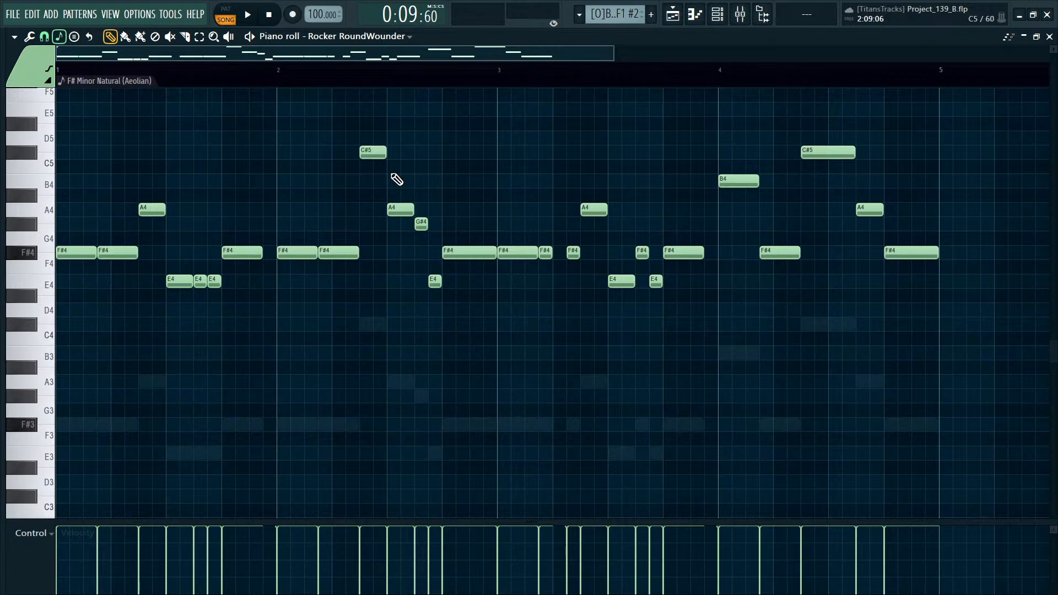
Copy the Power Chorder Split notes of the BASS_C2 pattern into Rocker RoundWounder and play the section.
key(F5)
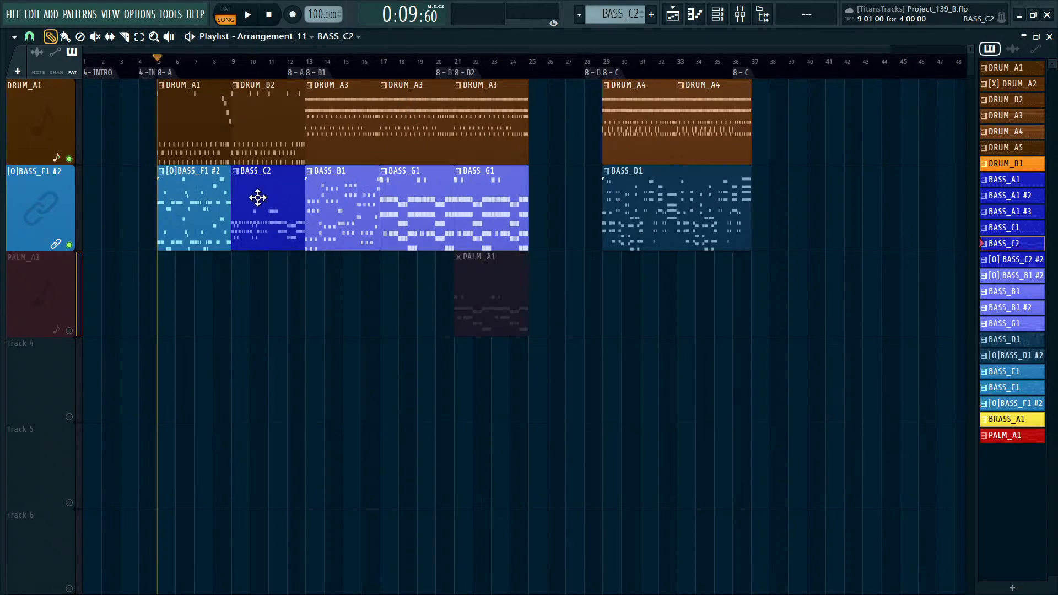
double_click(257, 198)
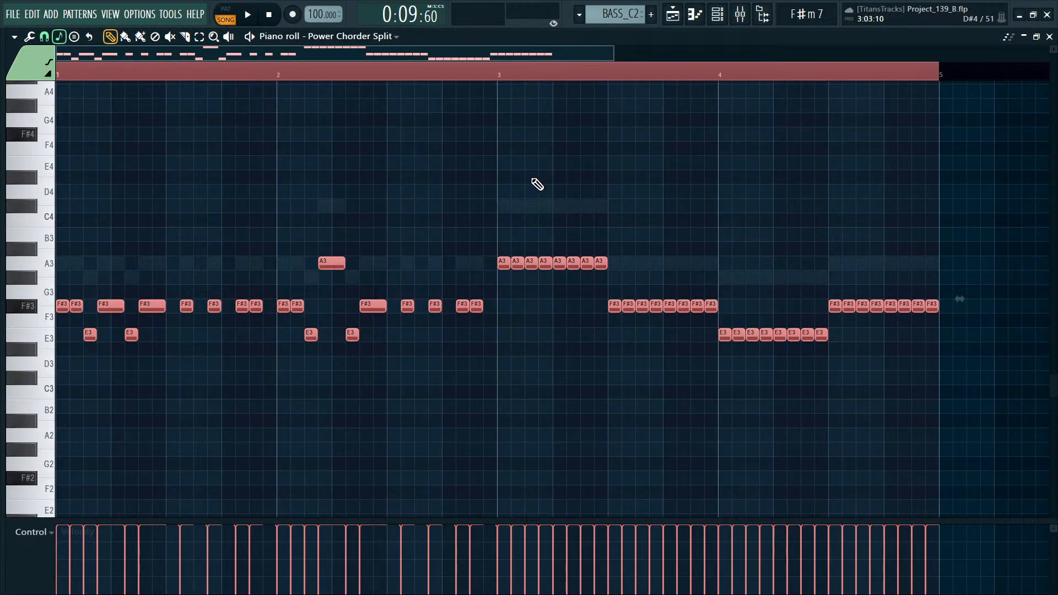
click(332, 147)
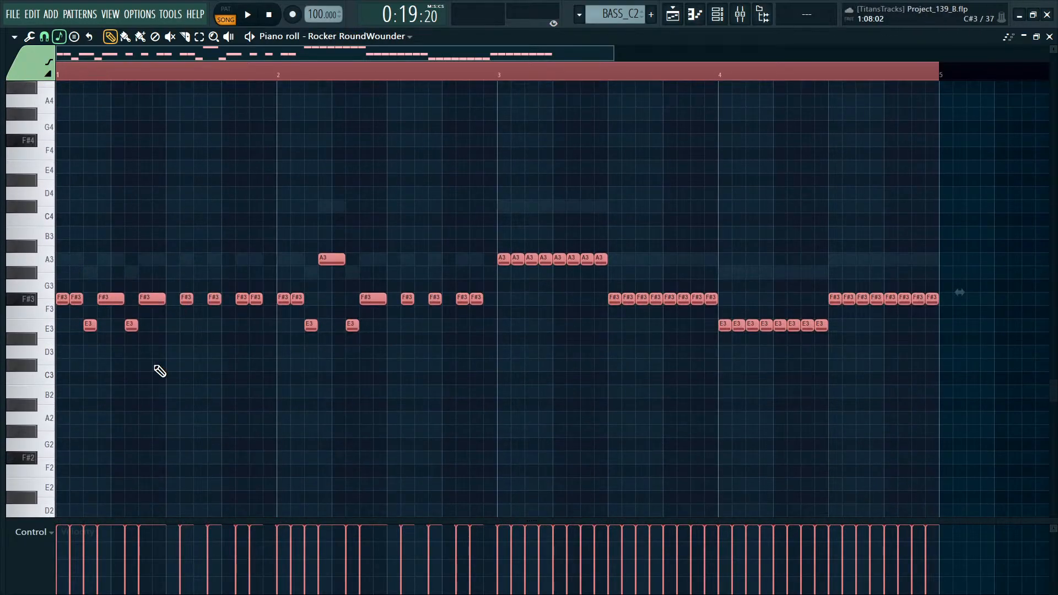
key(space)
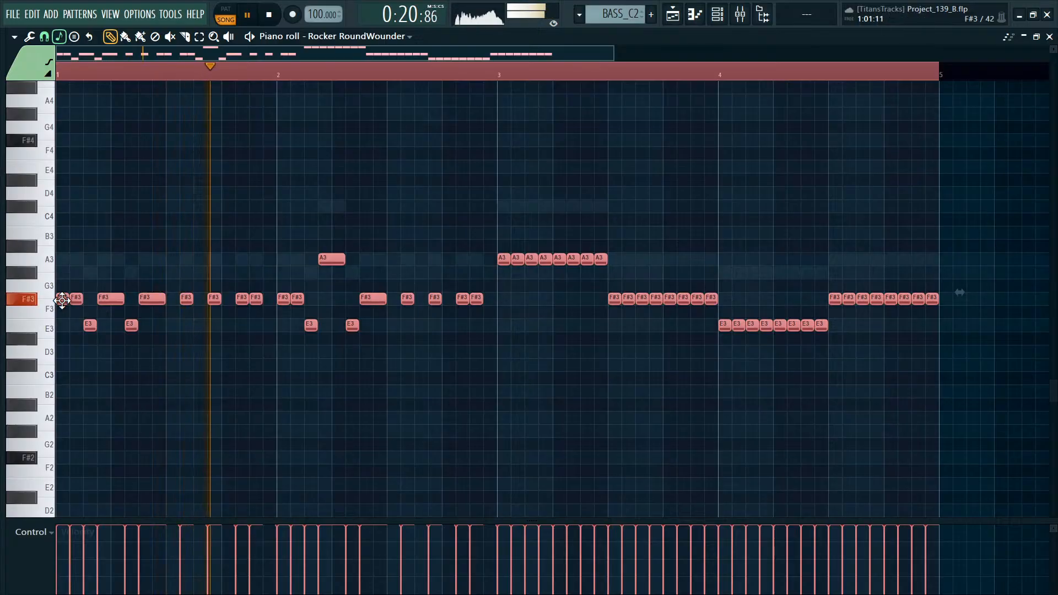
Transpose the BASS_C2 Rocker RoundWounder notes up a third and an octave to start on A4, comparing against a start on F#4.
drag(62, 300, 62, 258)
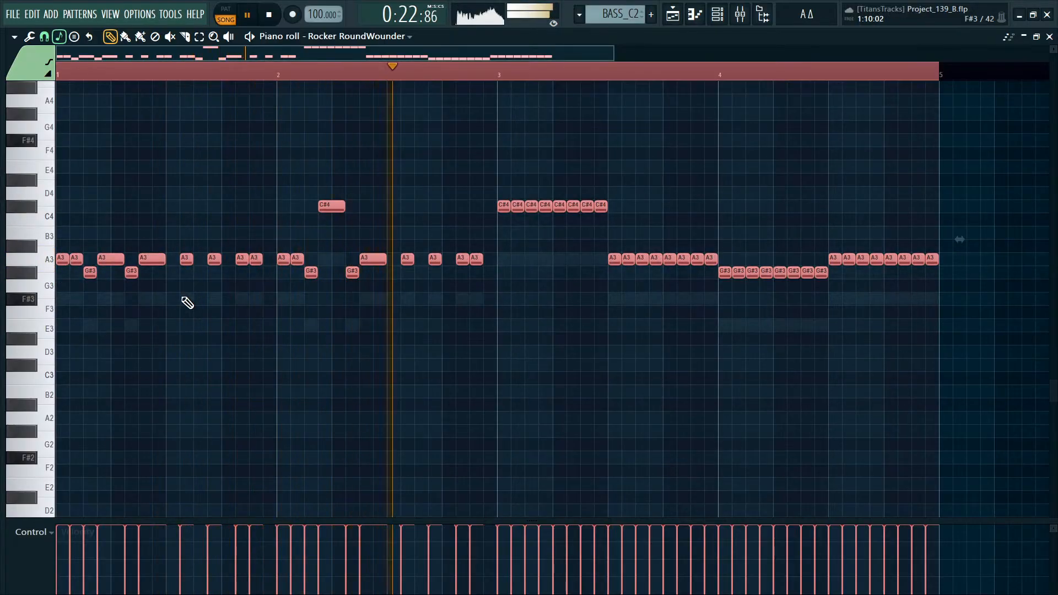
key(ctrl+Up)
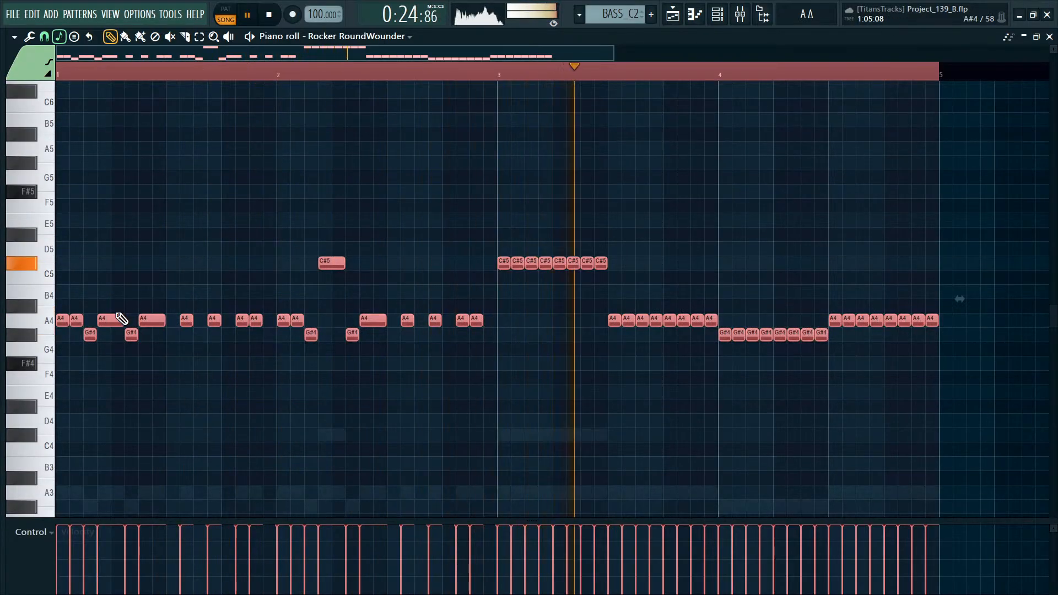
drag(117, 320, 108, 366)
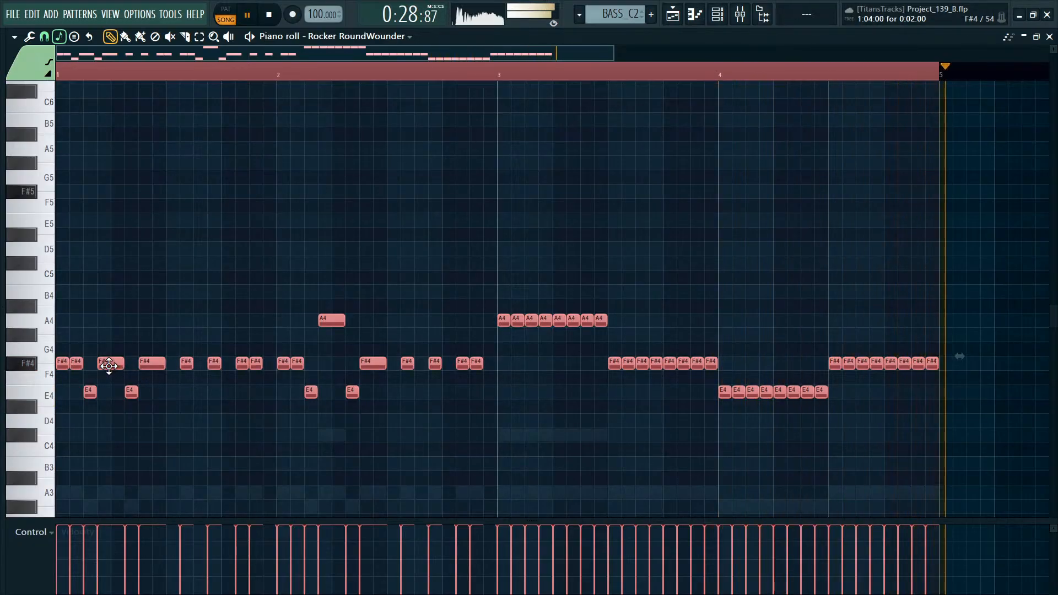
drag(109, 366, 111, 319)
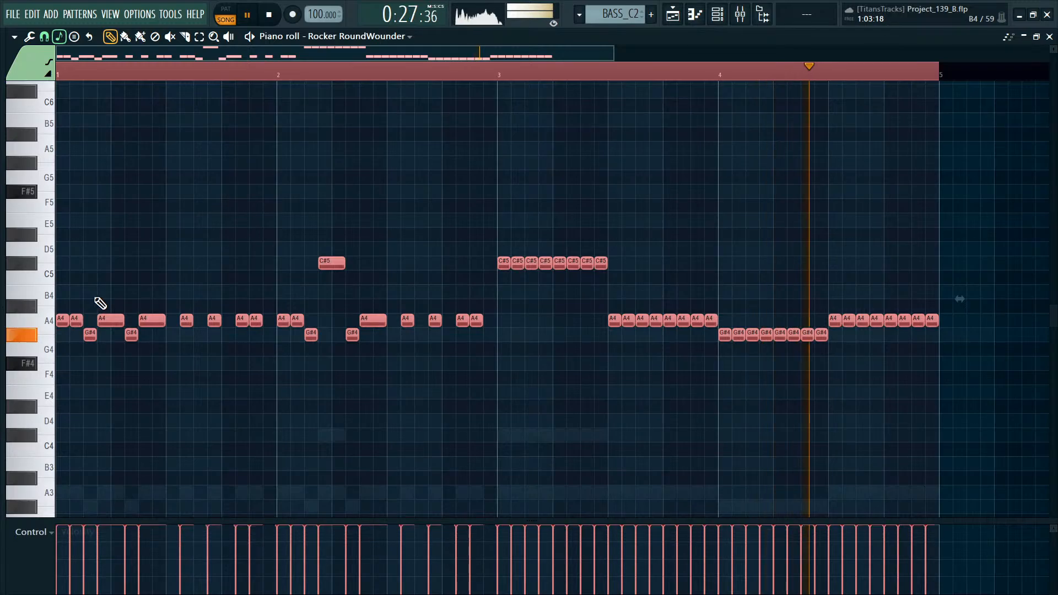
Open the BASS_B1 pattern and copy its Power Chorder Split notes into Rocker RoundWounder.
key(F5)
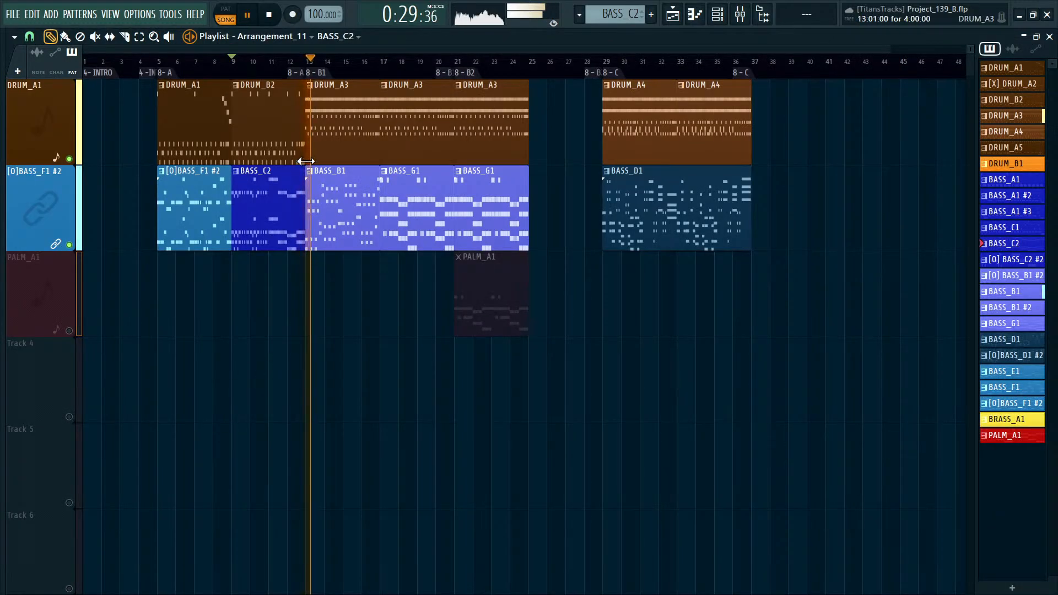
double_click(377, 189)
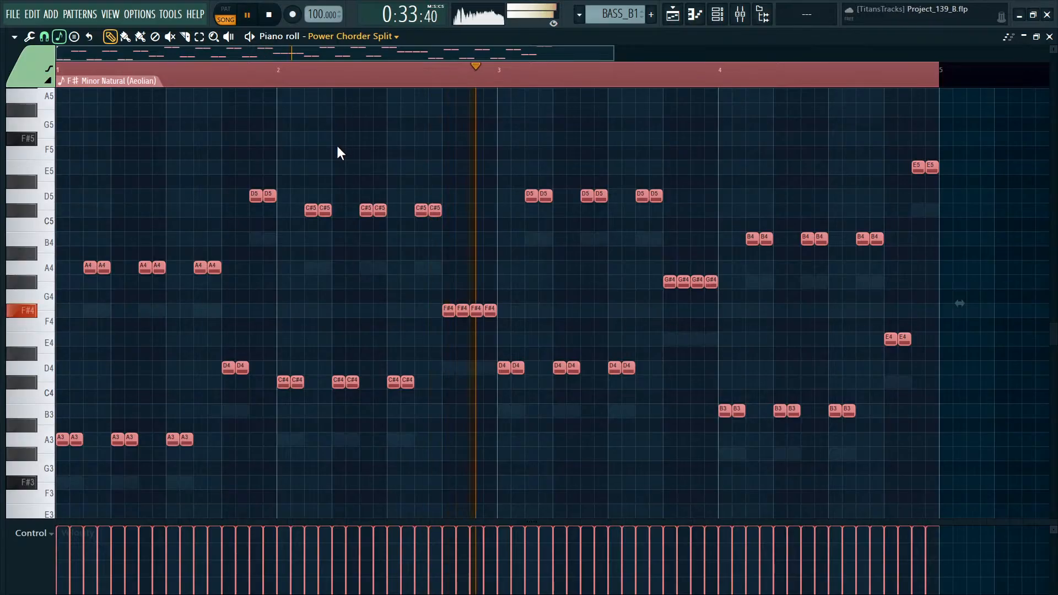
key(Down)
key(ctrl+v)
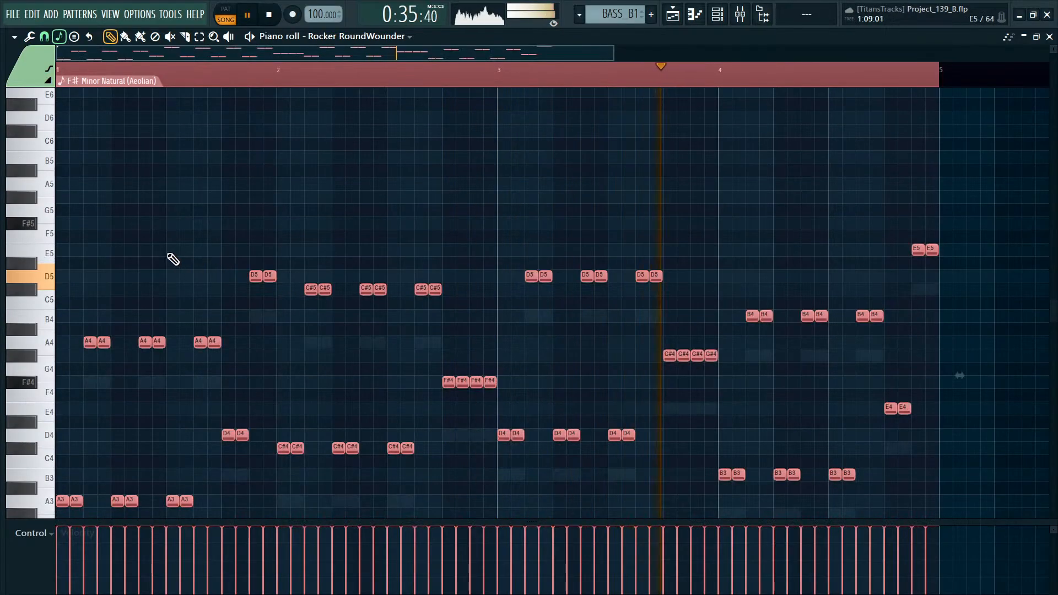
Try the BASS_B1 Rocker RoundWounder notes an octave lower, raise them two octaves to start on A4, and restart playback.
scroll(165, 253, down, 7)
scroll(164, 252, up, 1)
key(ctrl+Down)
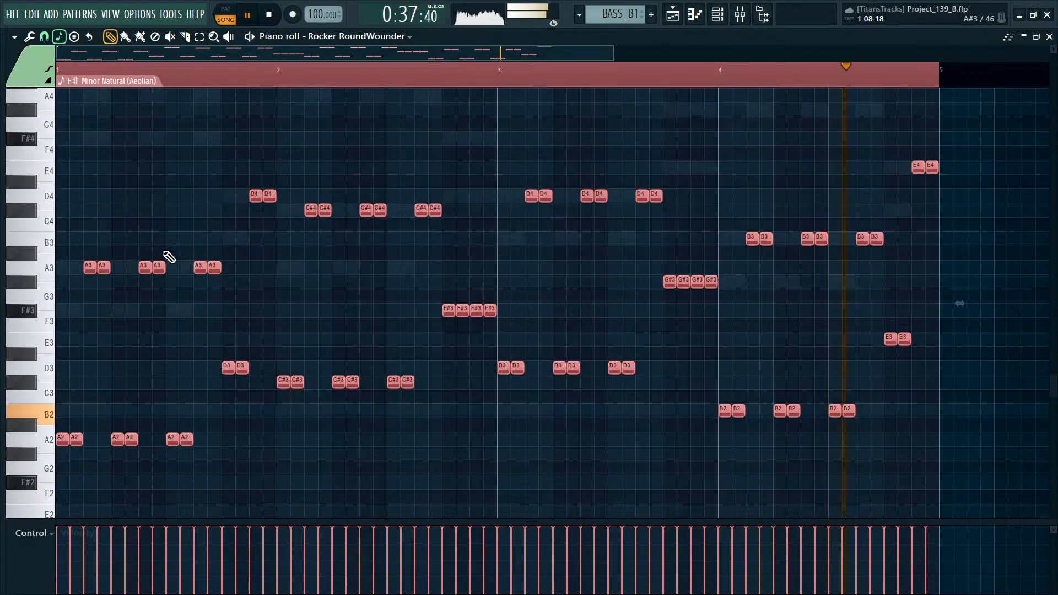
key(ctrl+Up)
key(ctrl+Up)
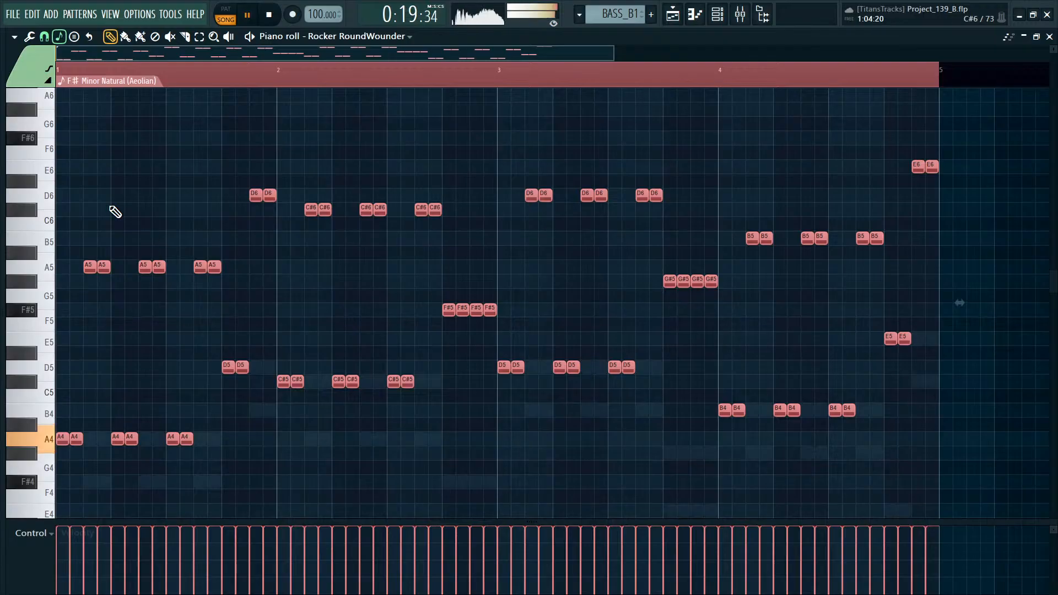
key(space)
key(space)
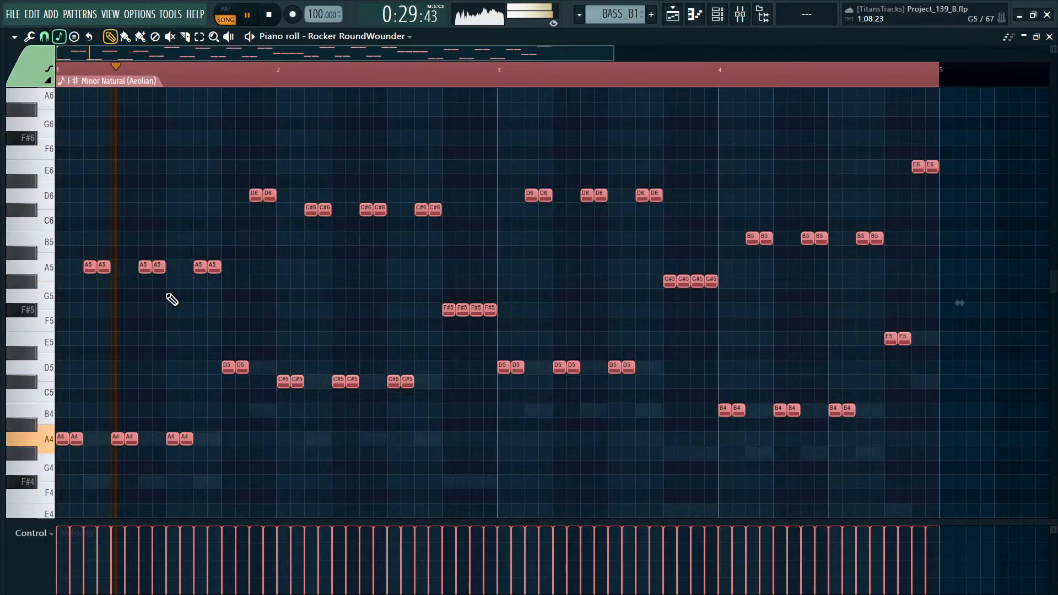
Lower the velocity of all BASS_B1 Rocker RoundWounder notes to about half and transpose the notes to start on F#4.
scroll(160, 299, down, 3)
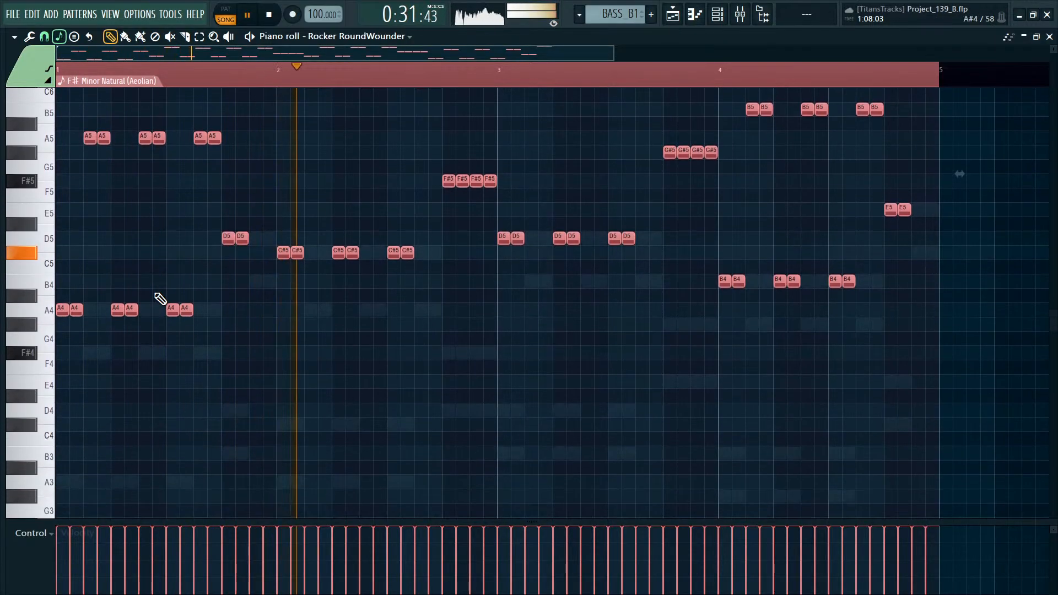
scroll(159, 299, up, 2)
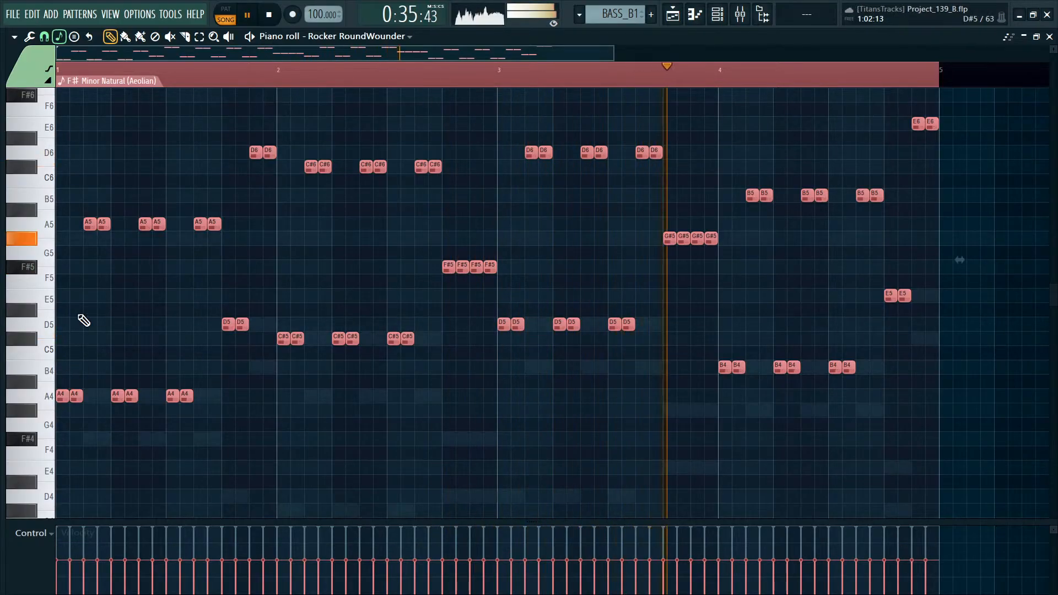
key(ctrl+Down)
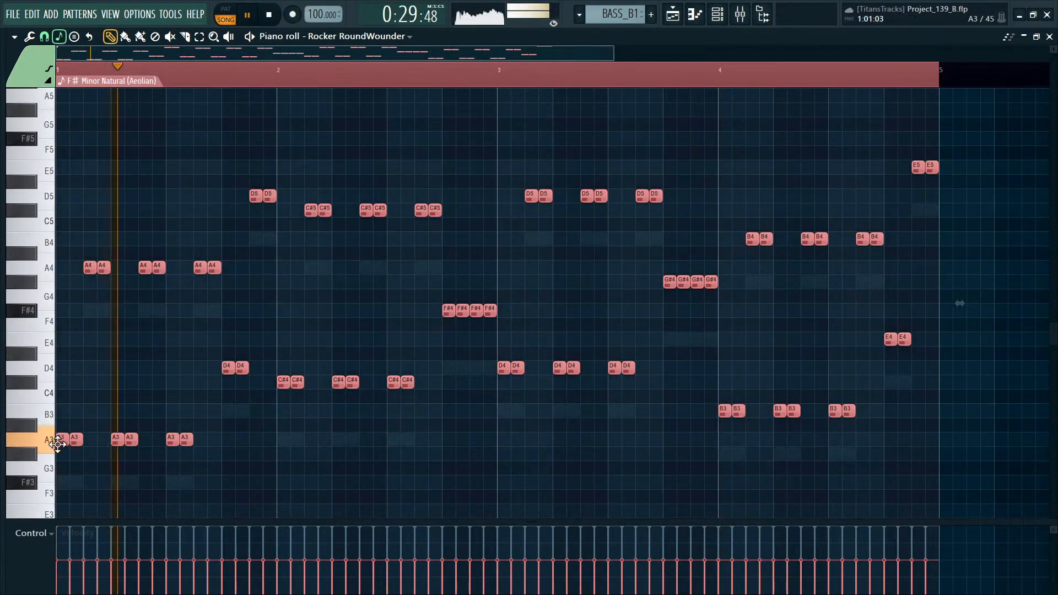
key(shift+Down)
key(shift+Down)
key(ctrl+Up)
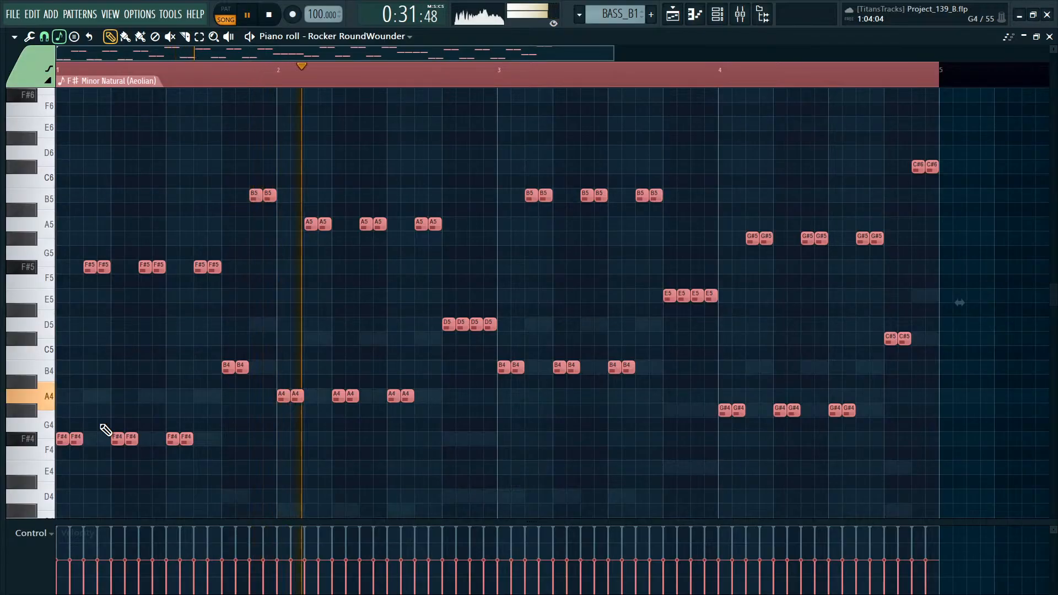
Raise the BASS_B1 Rocker RoundWounder notes within the scale to start on B4, trying G#4 on the way, and stop playback.
key(shift+Up)
key(shift+Up)
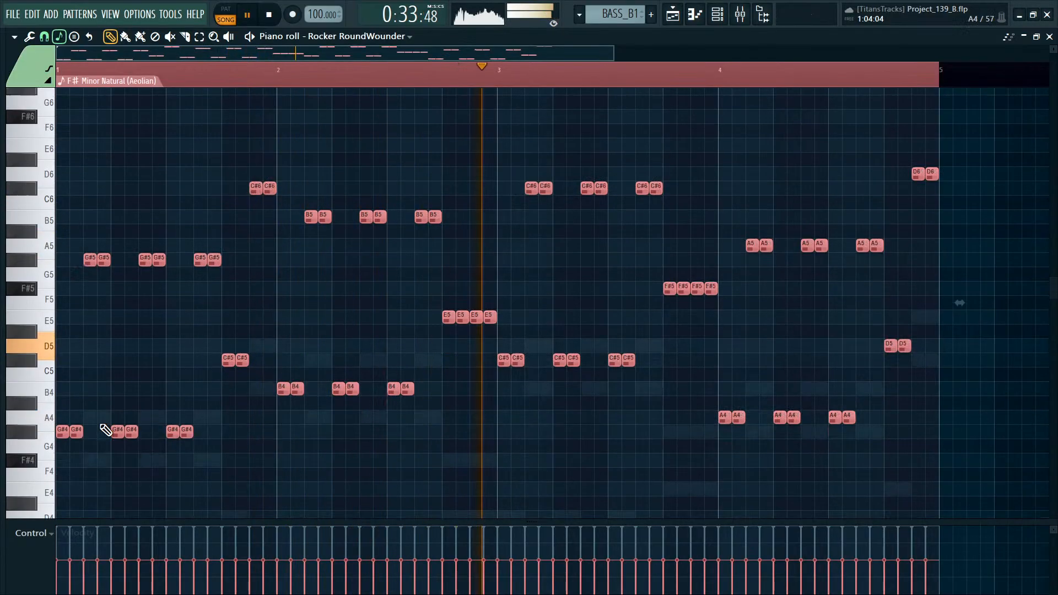
key(shift+Down)
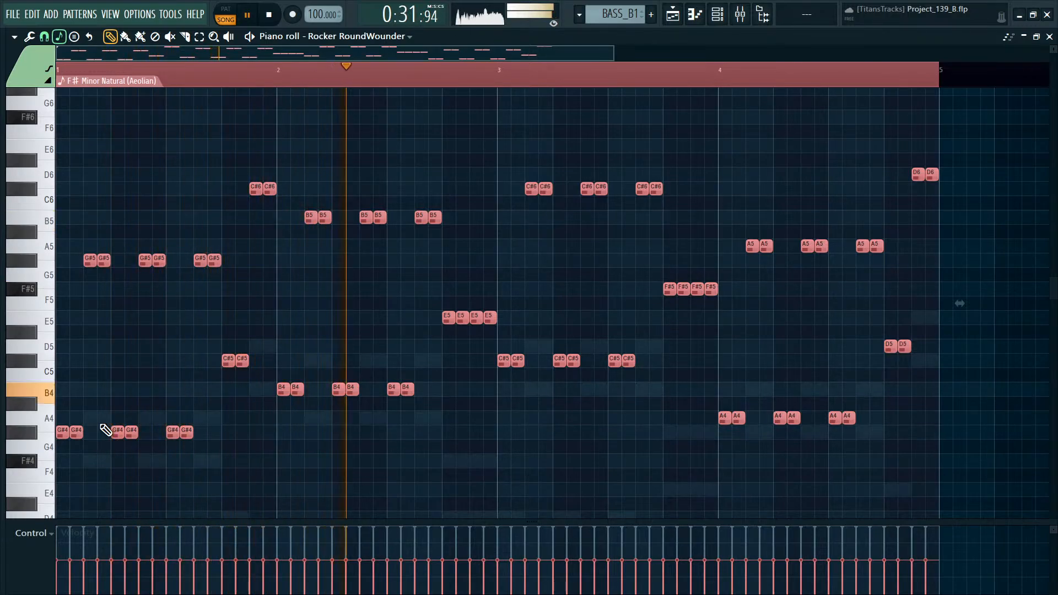
key(shift+Up)
key(shift+Up)
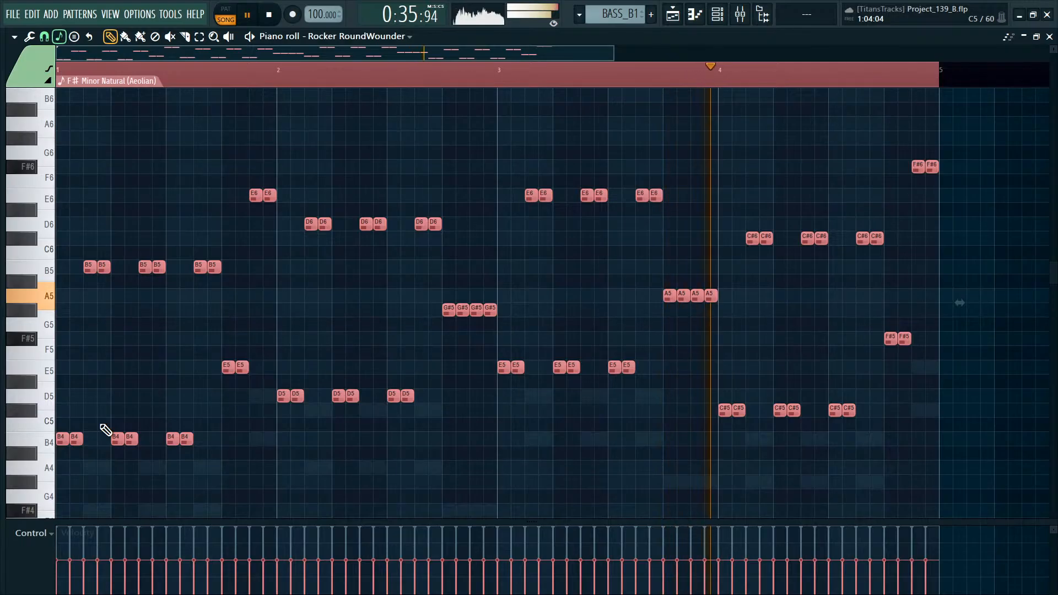
key(space)
key(F5)
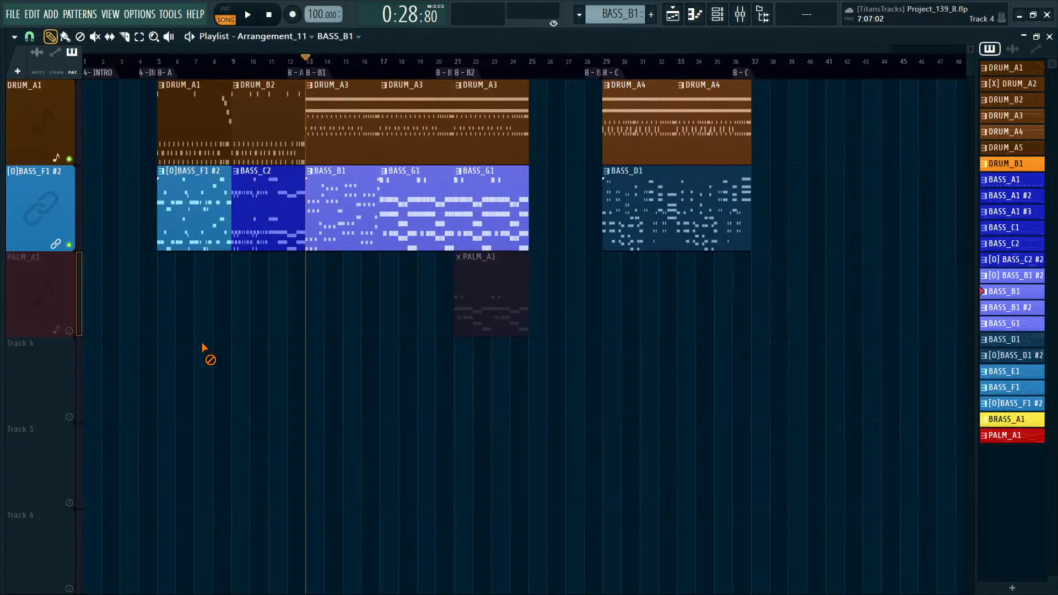
Open the Rocker RoundWounder part of the [O]BASS_F1 #2 pattern and play it.
double_click(191, 216)
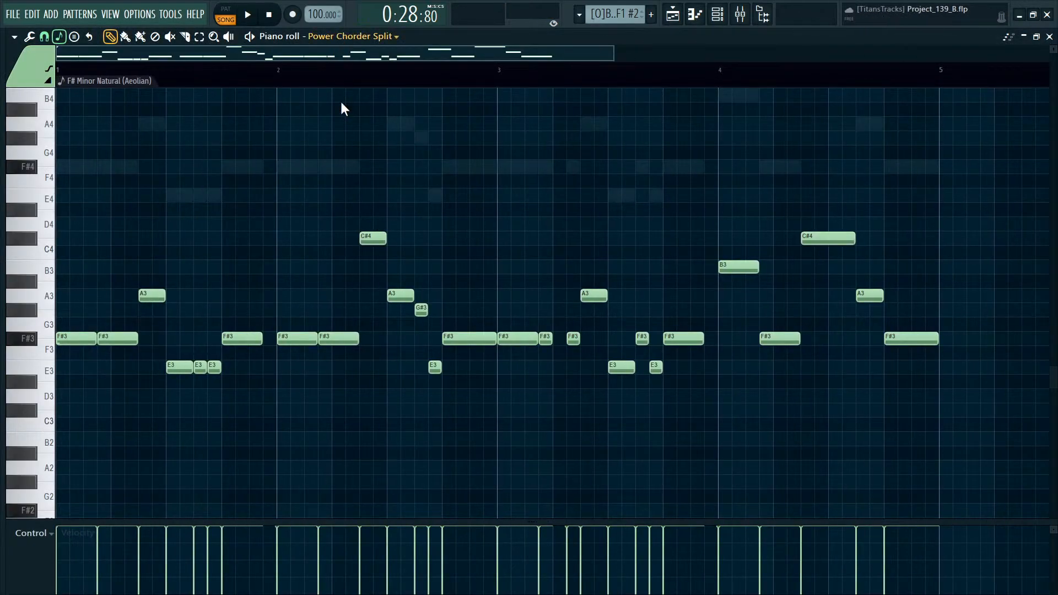
click(336, 156)
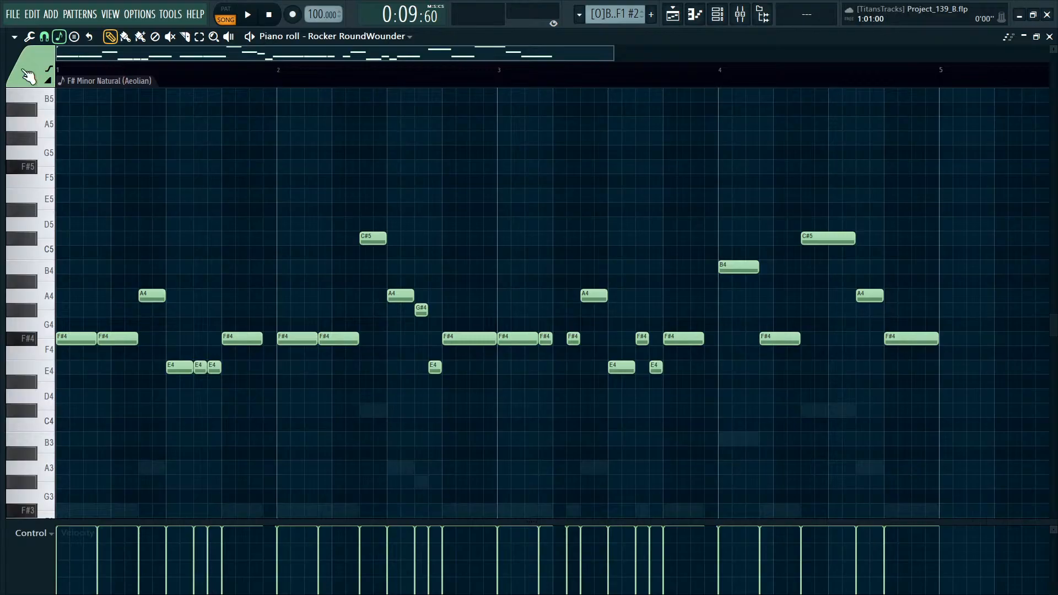
key(space)
scroll(132, 298, down, 2)
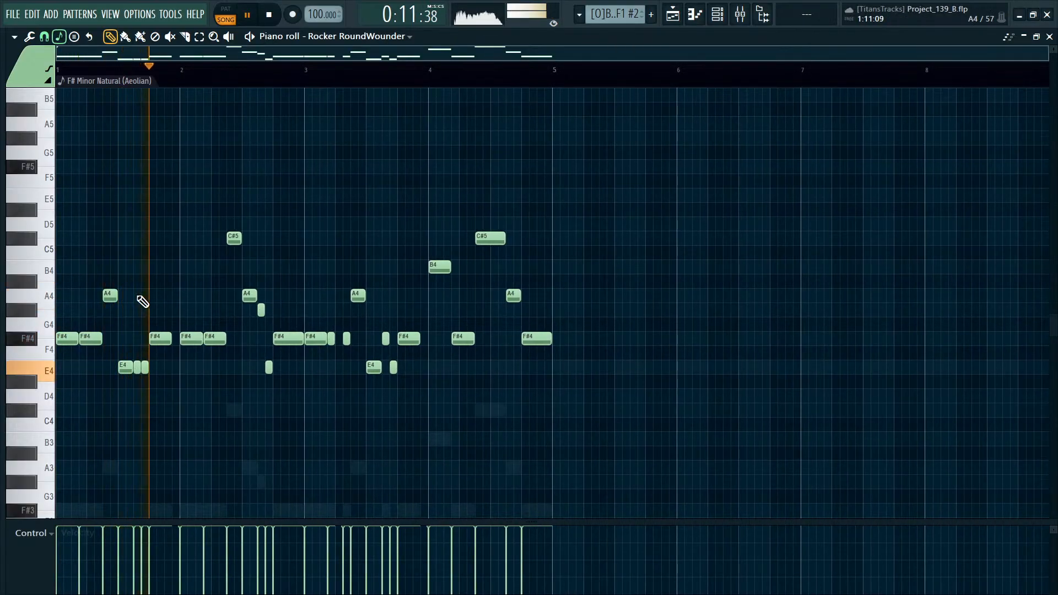
Check the Power Chorder Split notes of the [O]BASS_F1 #2 and BASS_C2 patterns during playback.
key(Escape)
double_click(182, 217)
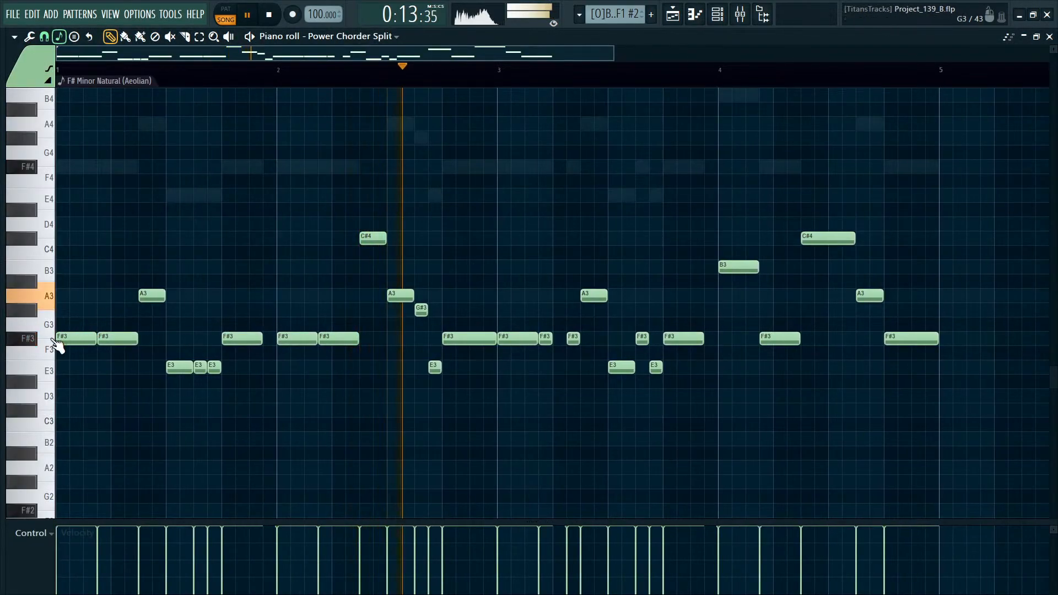
key(Escape)
double_click(265, 213)
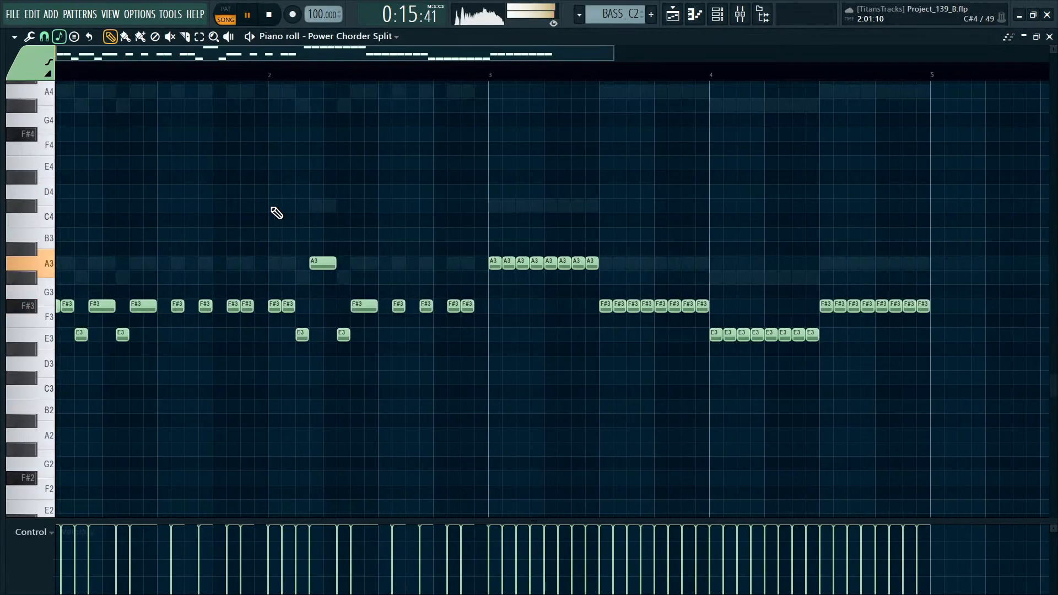
Lower all Rocker RoundWounder notes of the BASS_C2 pattern within the scale and down an octave to start on F#3.
double_click(355, 86)
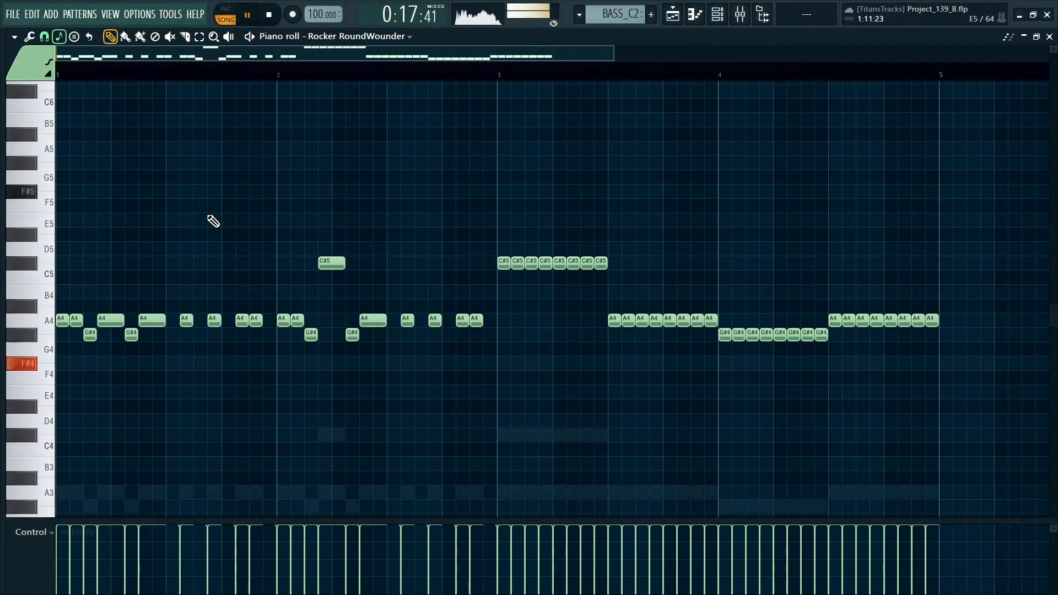
key(ctrl+a)
drag(64, 322, 65, 366)
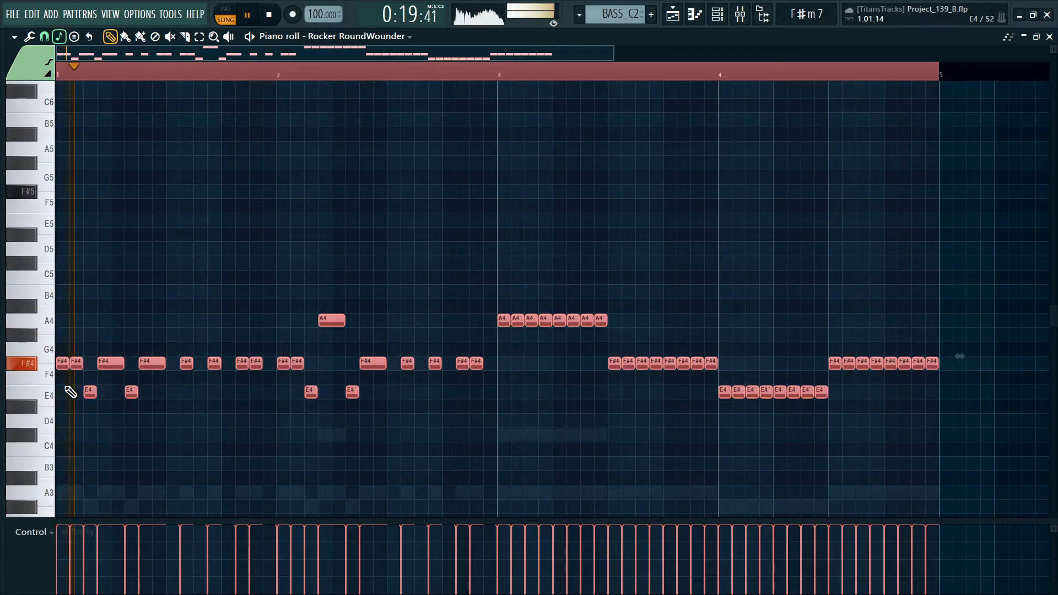
key(ctrl+Down)
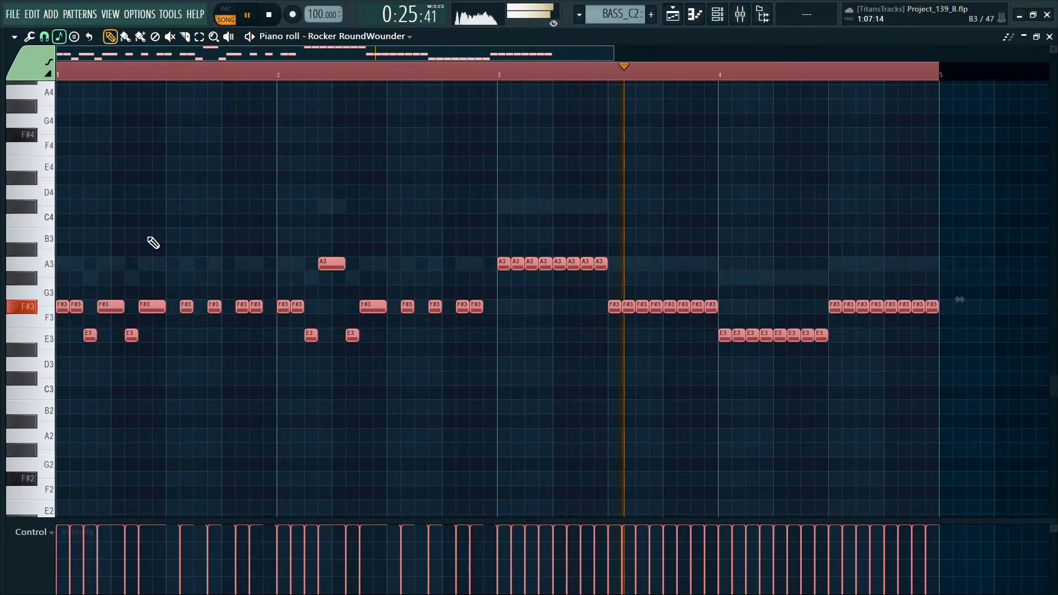
Raise the BASS_C2 Rocker RoundWounder notes two octaves to start on F#5 and lower their velocity to about half.
scroll(147, 240, up, 2)
key(ctrl+Up)
key(ctrl+Up)
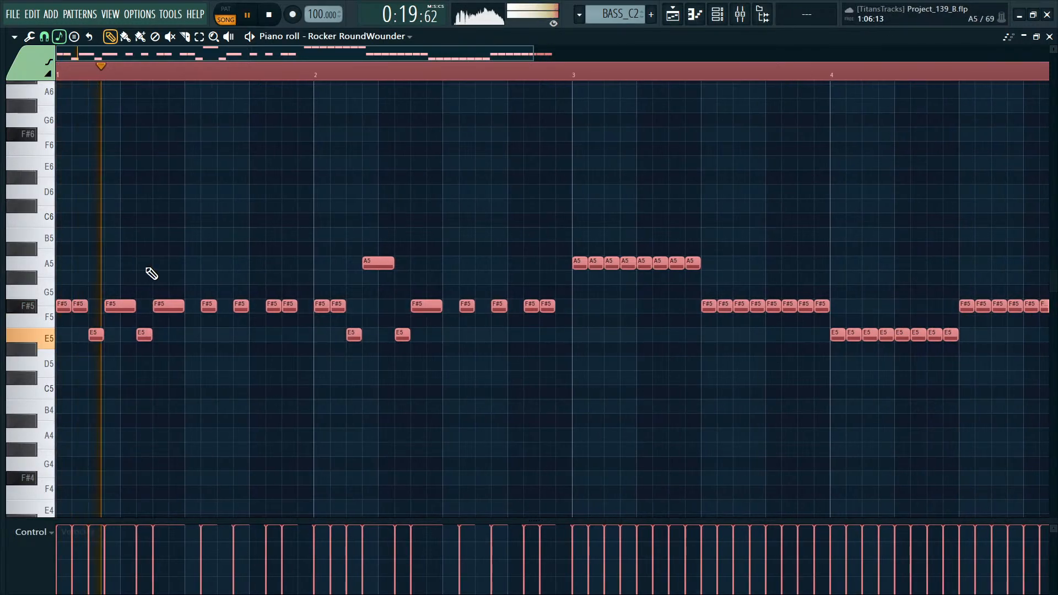
scroll(177, 249, down, 3)
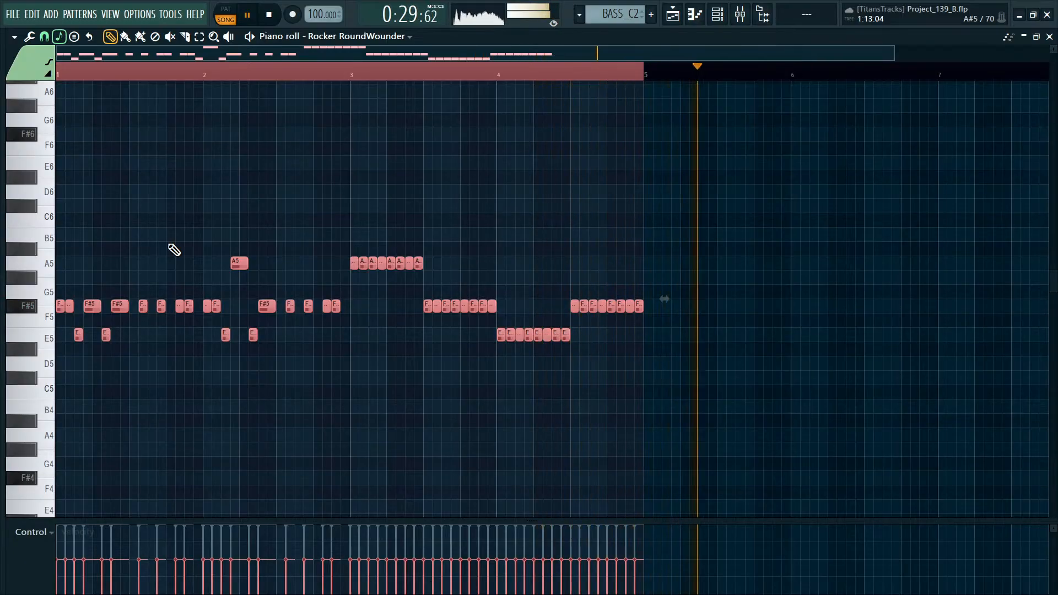
Slightly lower the velocity of all Metal Chords 1 notes in BASS_C2, listen to the mix, and deselect the notes.
click(344, 55)
scroll(358, 37, down, 1)
scroll(358, 37, up, 1)
scroll(354, 40, down, 1)
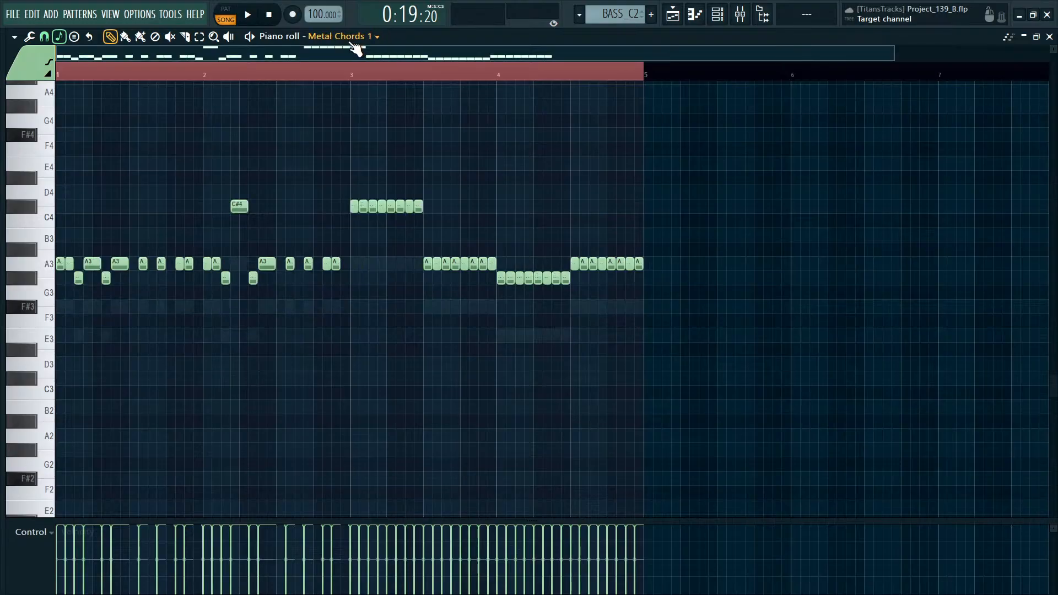
scroll(349, 42, up, 2)
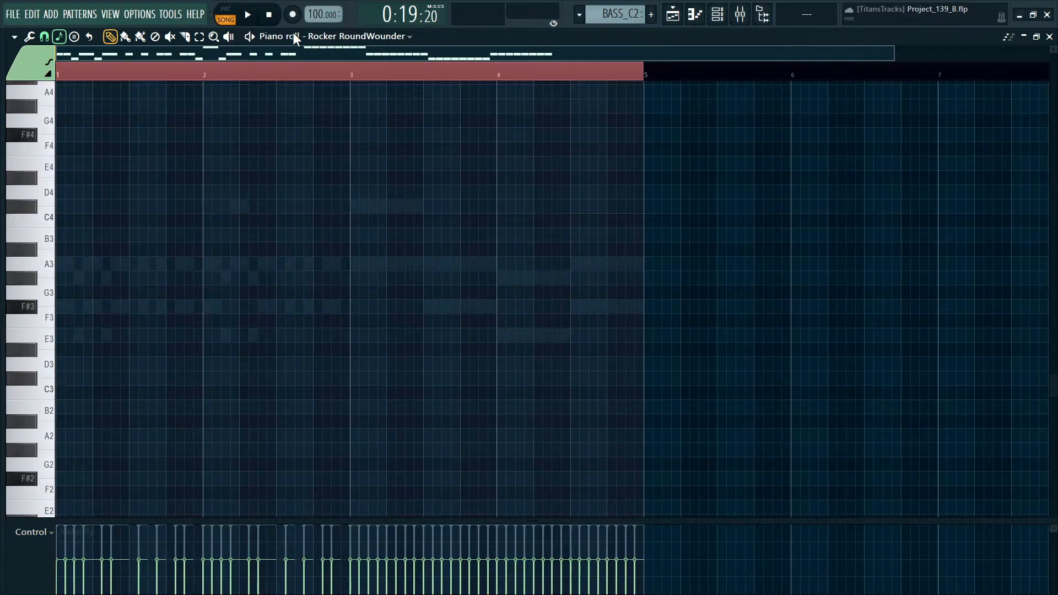
scroll(348, 42, down, 2)
key(ctrl+a)
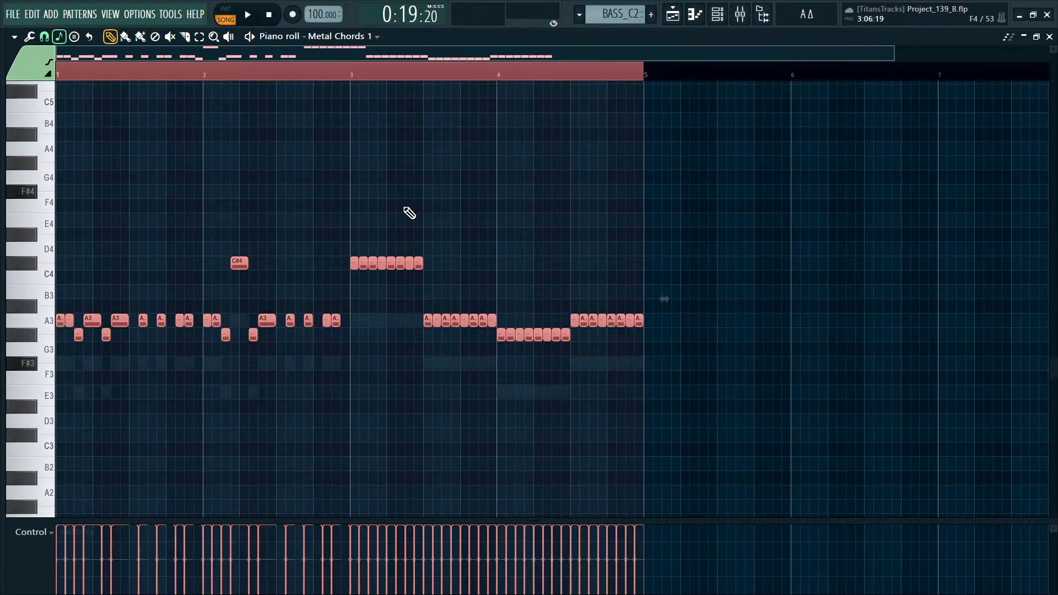
key(space)
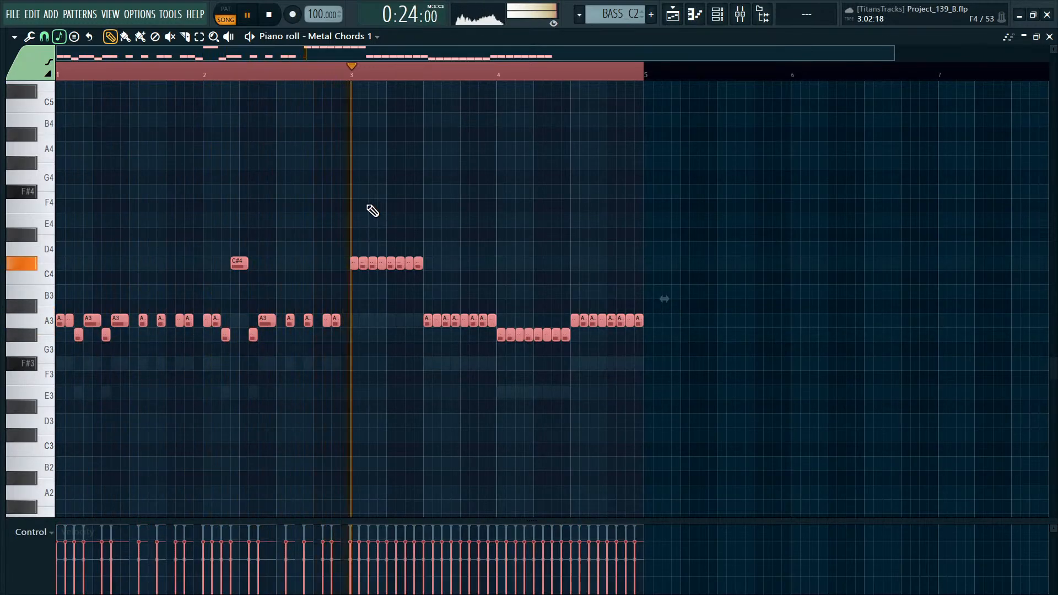
key(space)
key(ctrl+d)
Check the Rocker RoundWounder notes of the [O]BASS_F1 #2 pattern during playback, leaving the notes deselected.
key(F5)
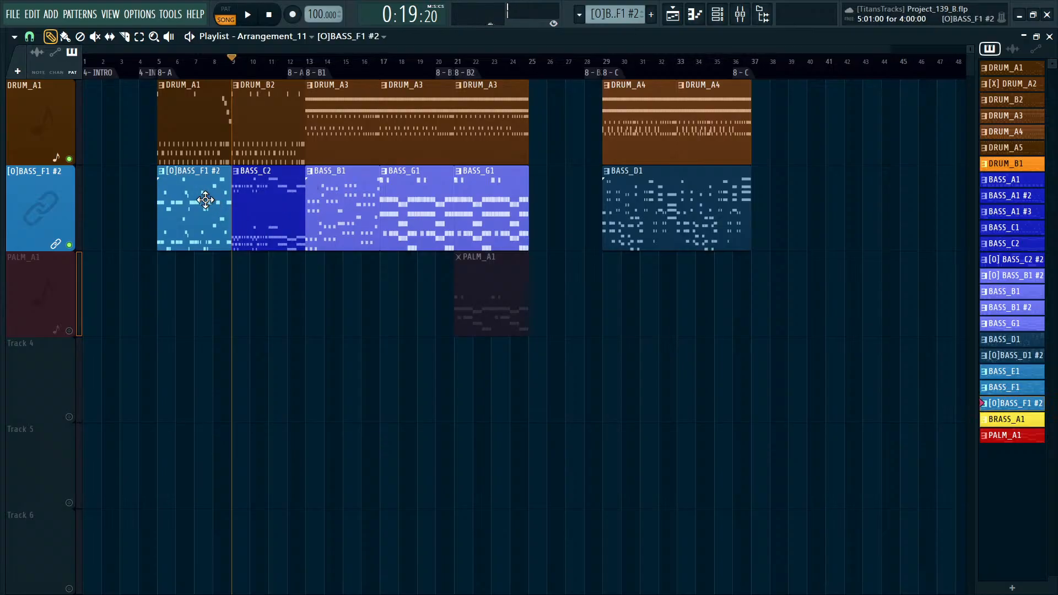
double_click(205, 200)
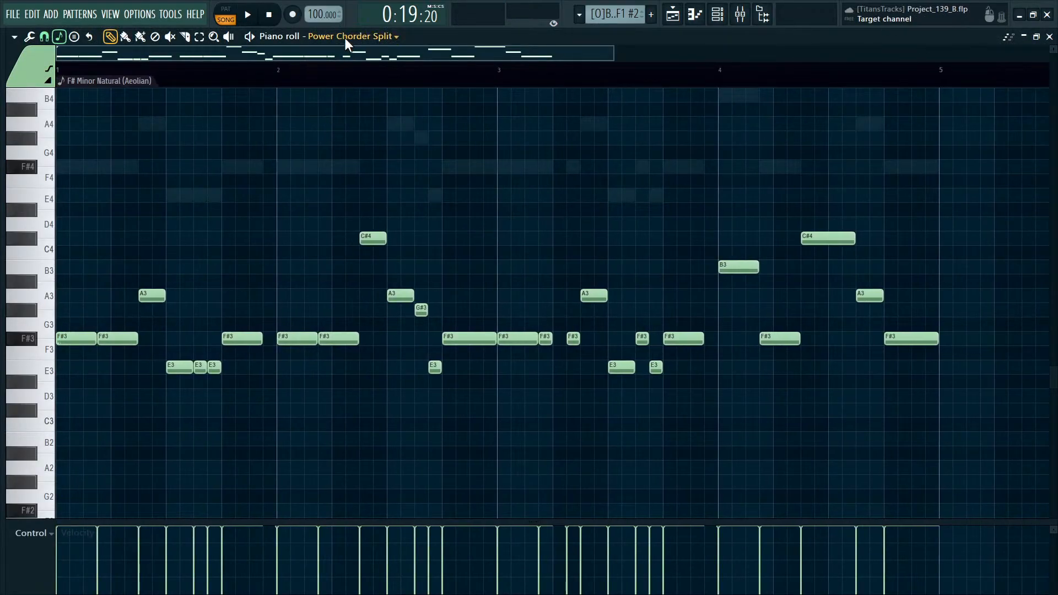
click(343, 38)
click(355, 155)
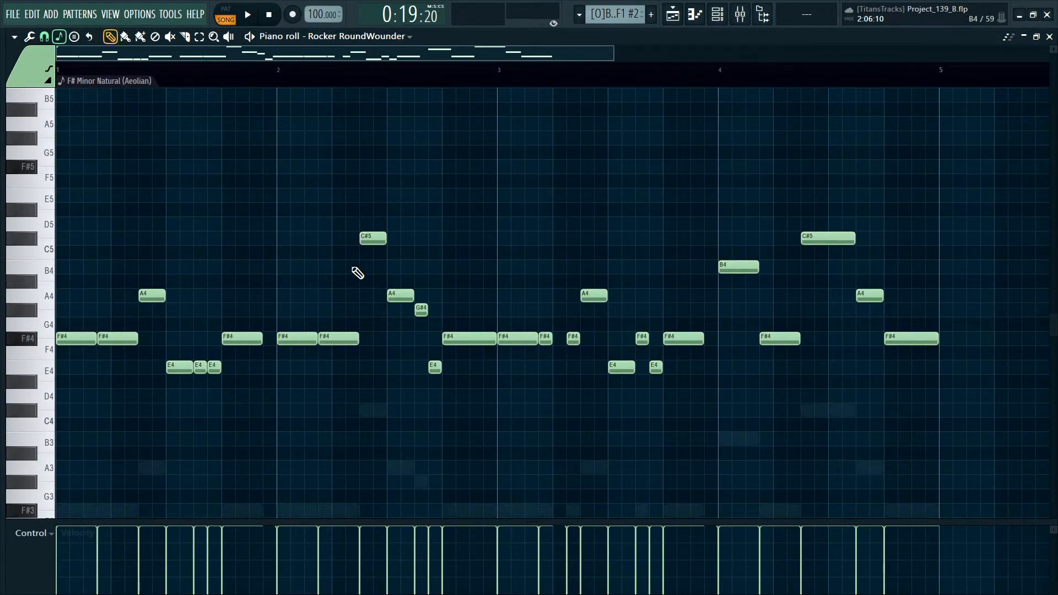
scroll(539, 94, down, 3)
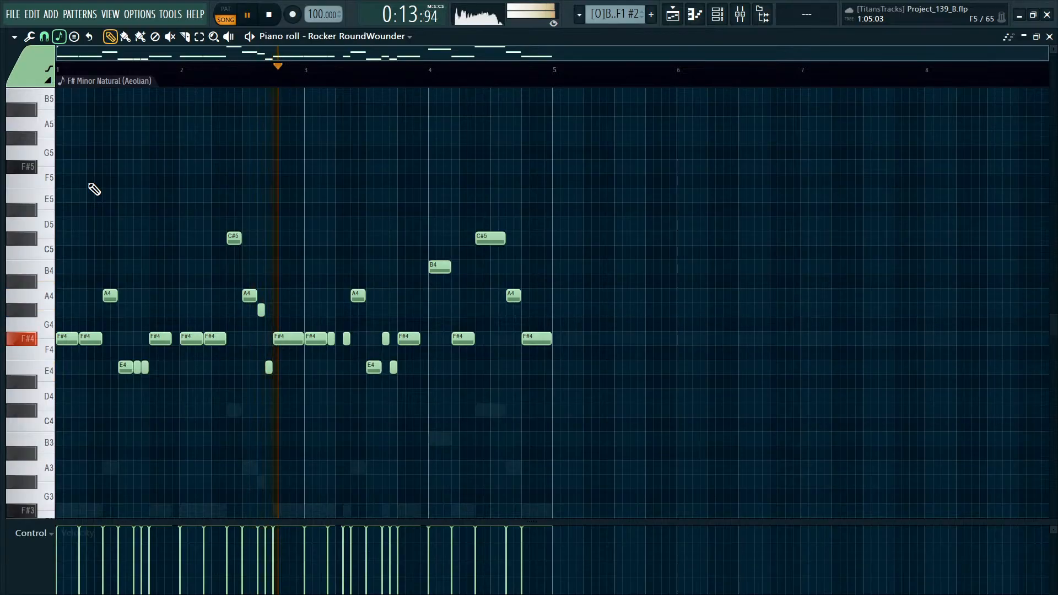
key(ctrl+a)
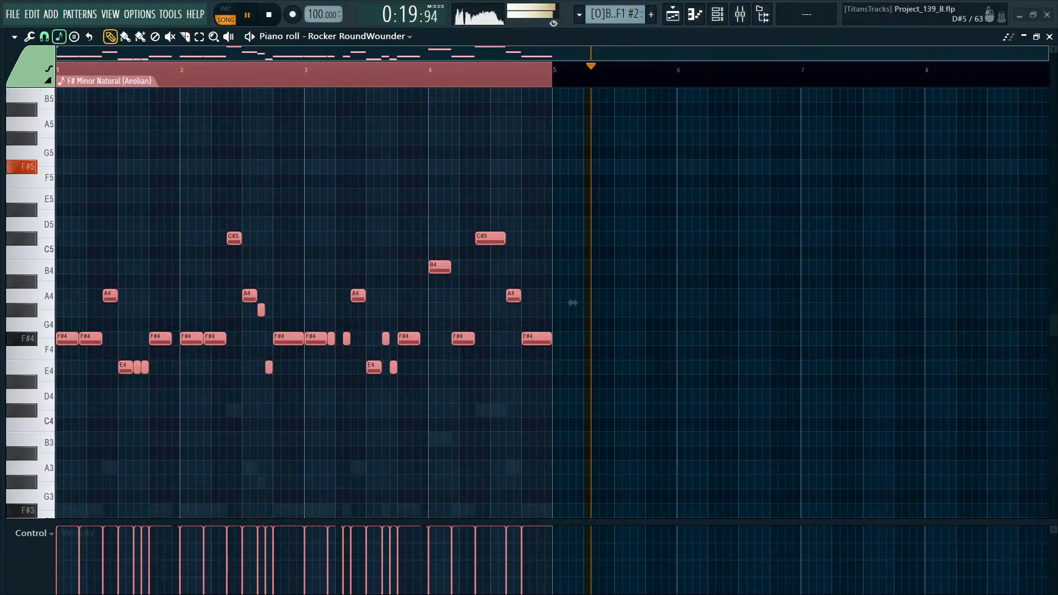
ctrl+click(718, 248)
key(F5)
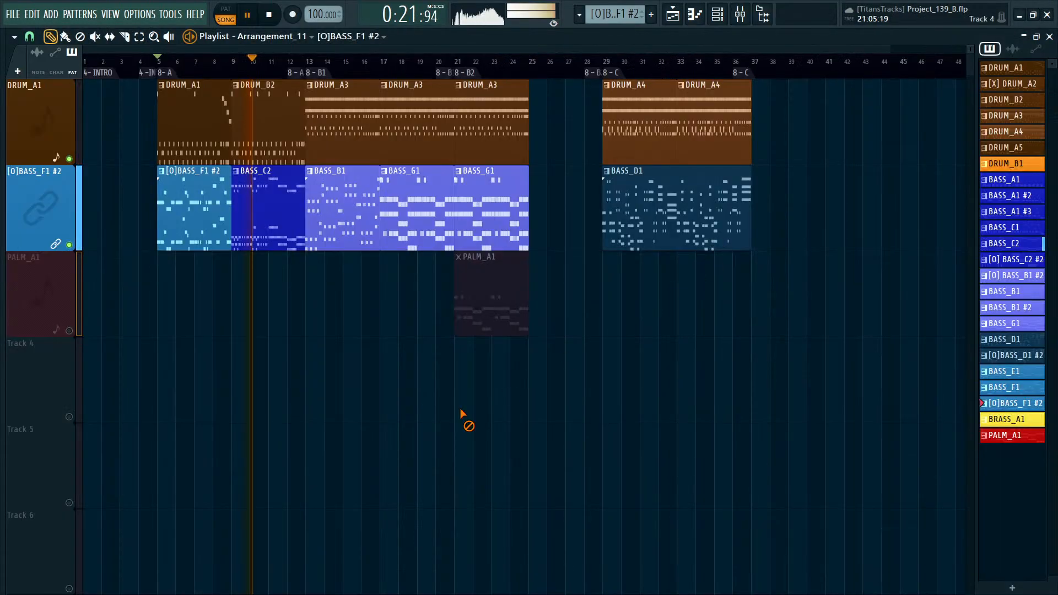
Check the full length of the Power Chorder Split notes in the BASS_C2 pattern during playback.
double_click(260, 209)
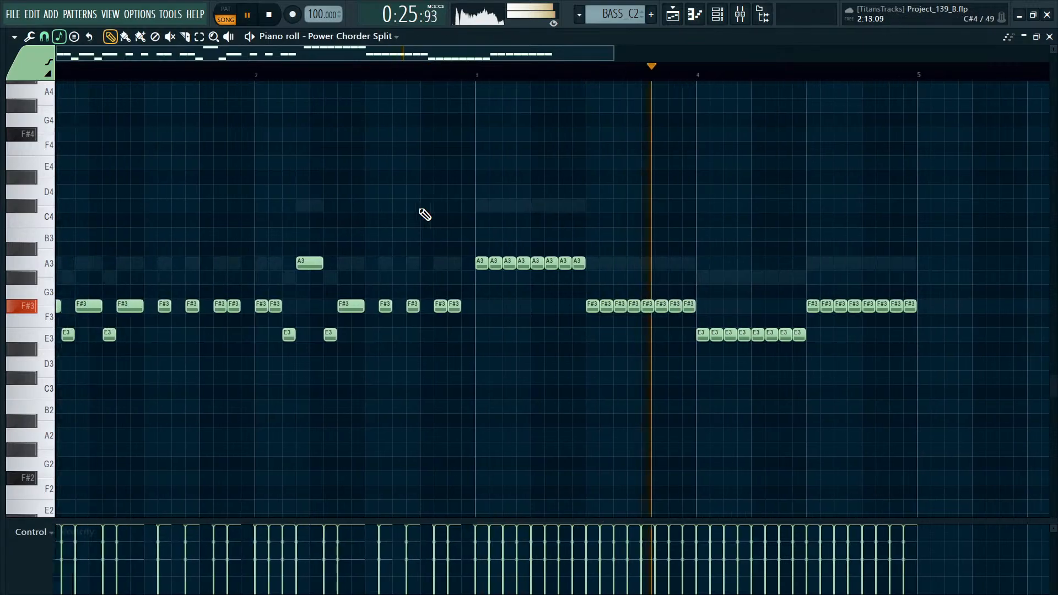
scroll(422, 211, down, 2)
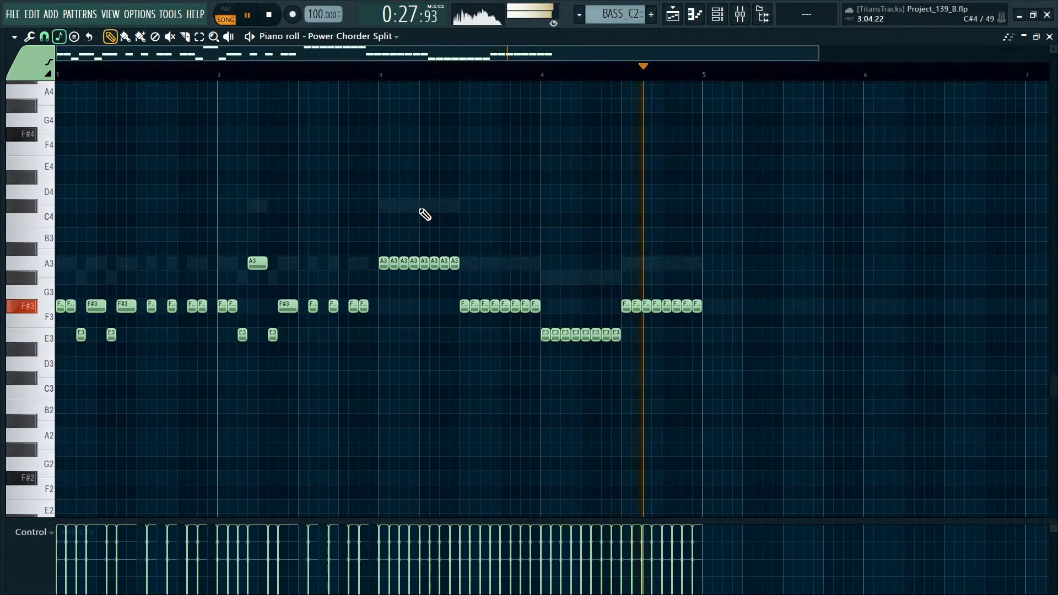
key(Escape)
Open the Rocker RoundWounder part of the BASS_B1 pattern and examine its lowest notes.
double_click(340, 221)
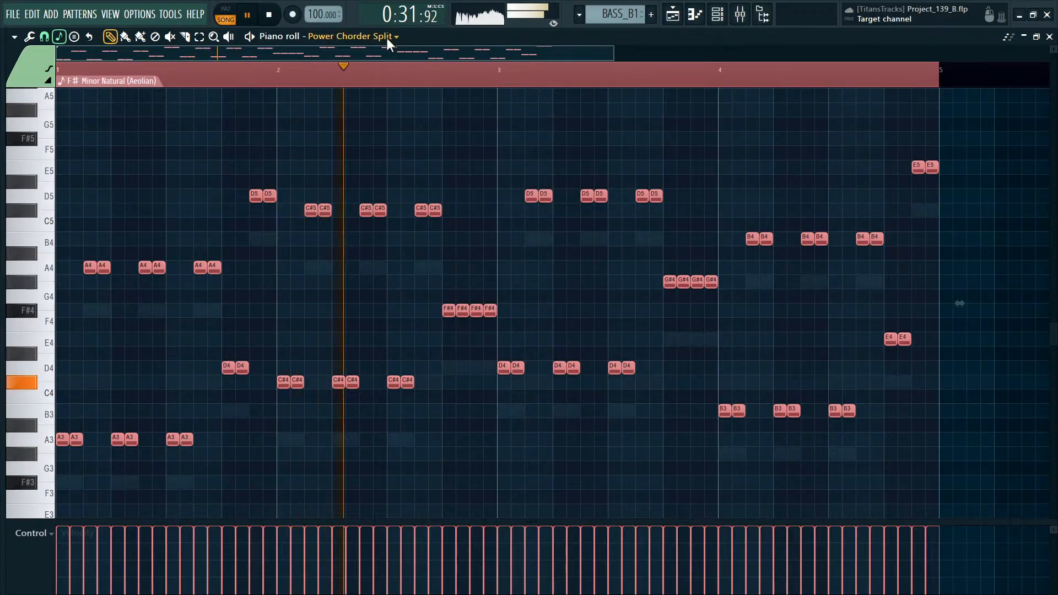
click(388, 37)
click(356, 139)
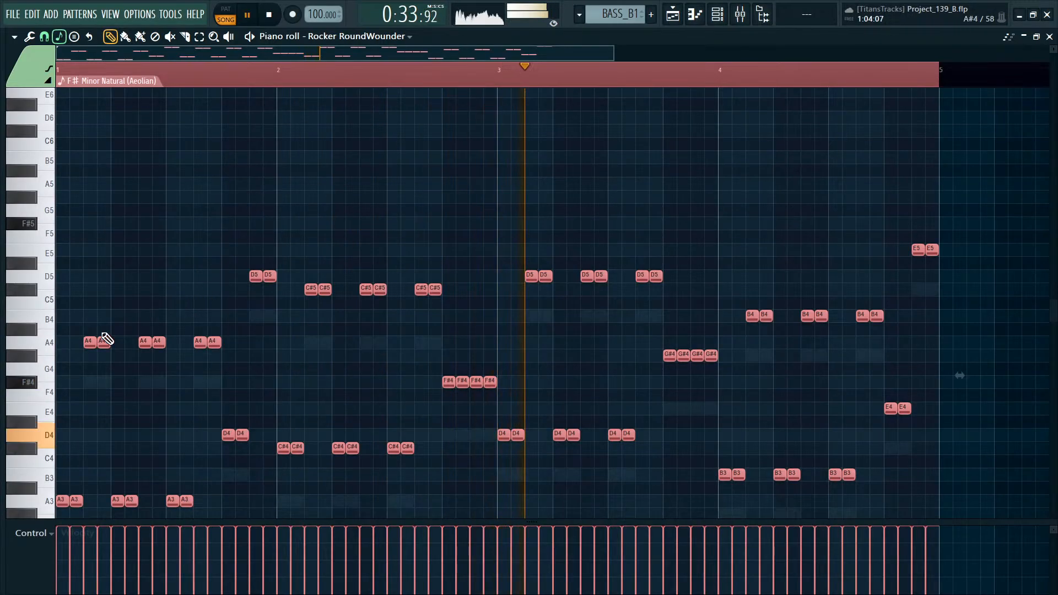
scroll(199, 172, down, 3)
scroll(195, 167, down, 1)
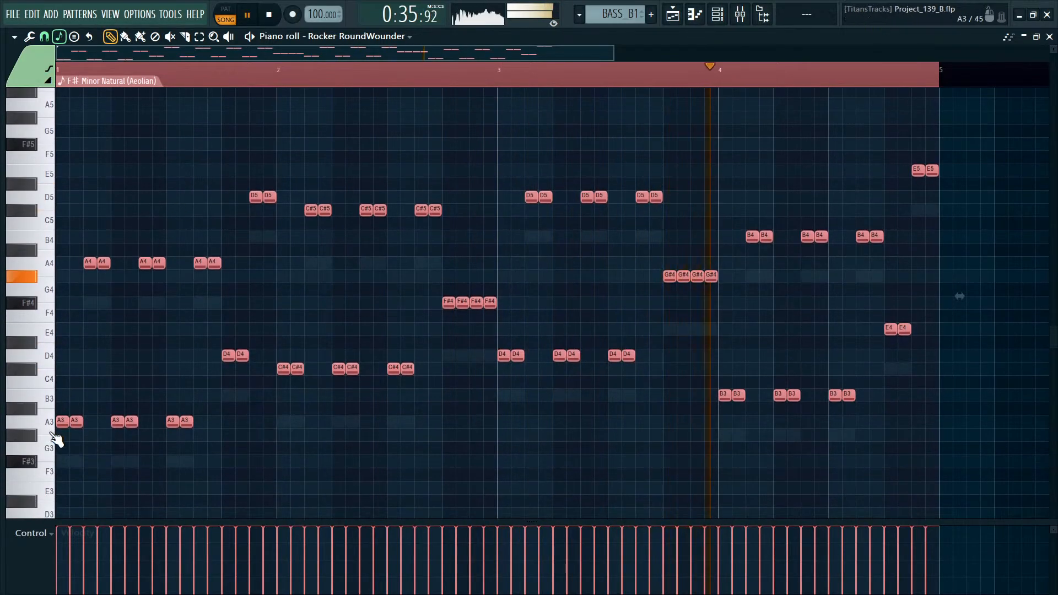
Try the BASS_B1 Rocker RoundWounder notes one scale step lower, starting on G#3, replay them, and undo the shift.
mouse_move(57, 421)
mouse_down()
mouse_move(58, 468)
mouse_move(61, 434)
mouse_up()
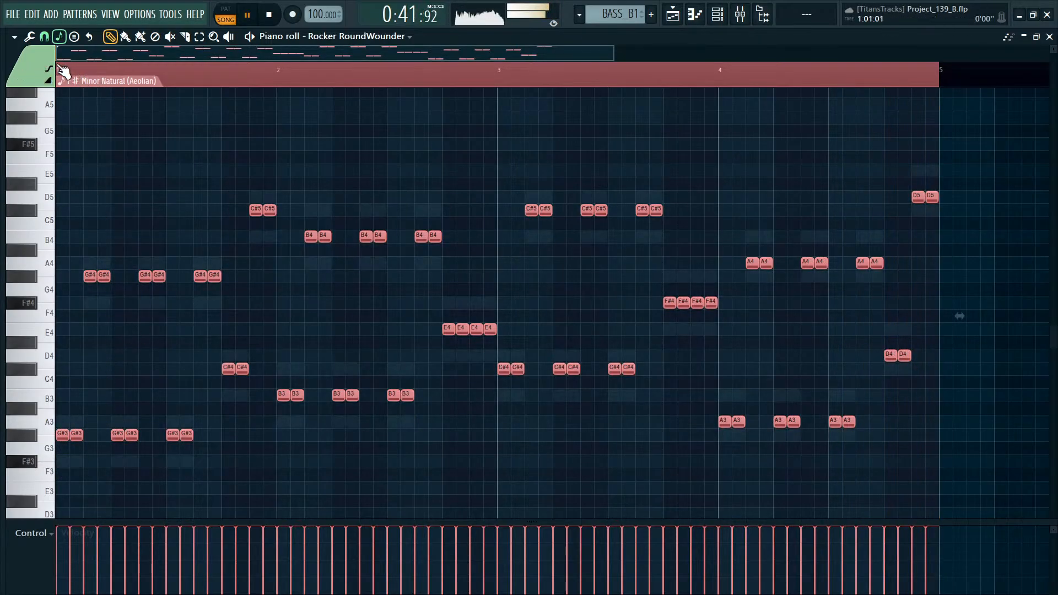
click(59, 69)
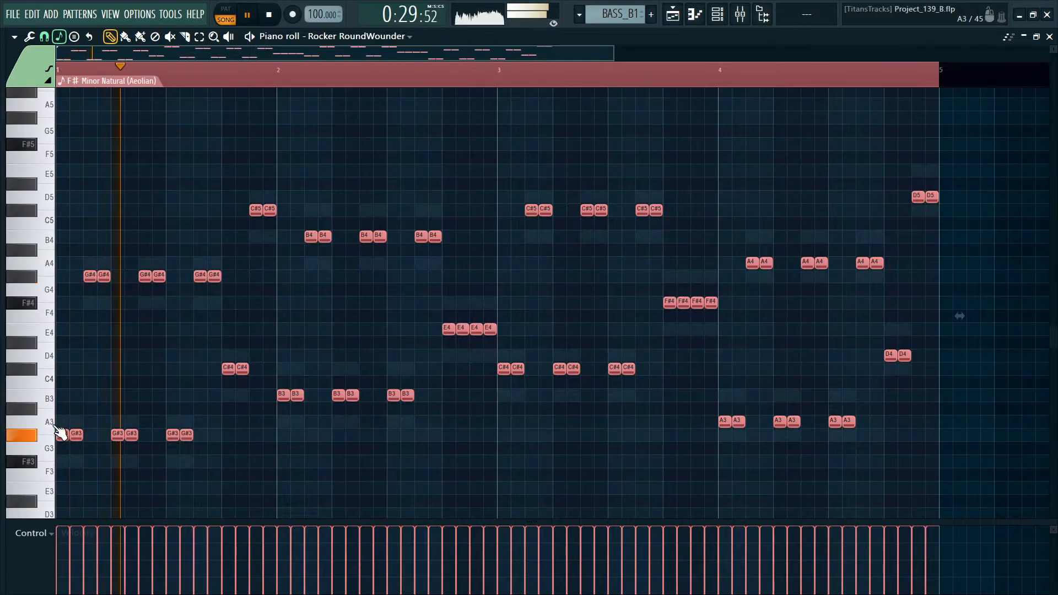
key(ctrl+z)
Copy all Power Chorder Split notes of the BASS_G1 pattern into its Rocker RoundWounder part.
key(F5)
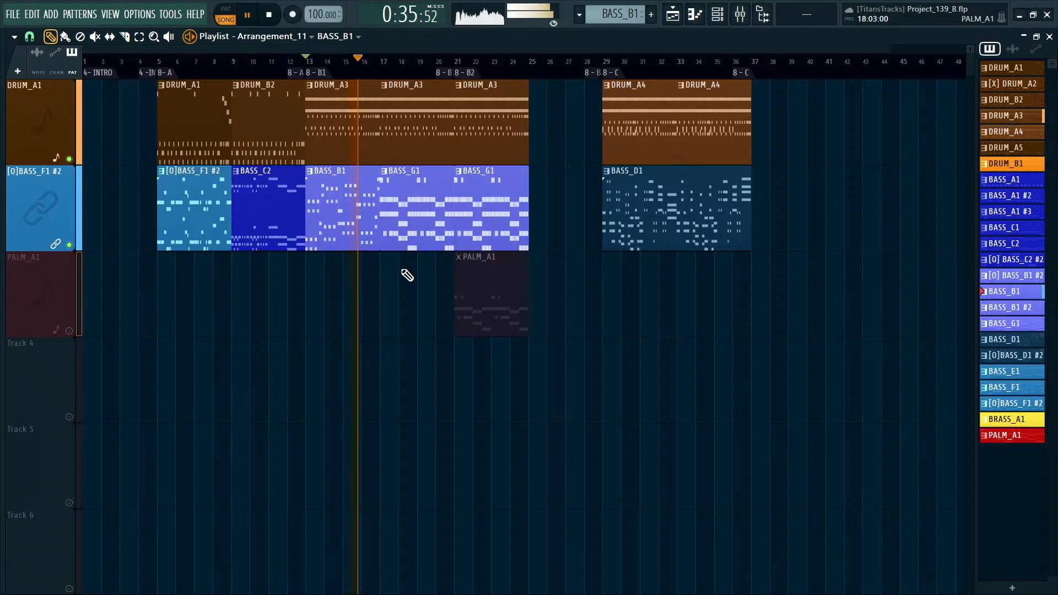
drag(418, 223, 491, 145)
ctrl+click(676, 408)
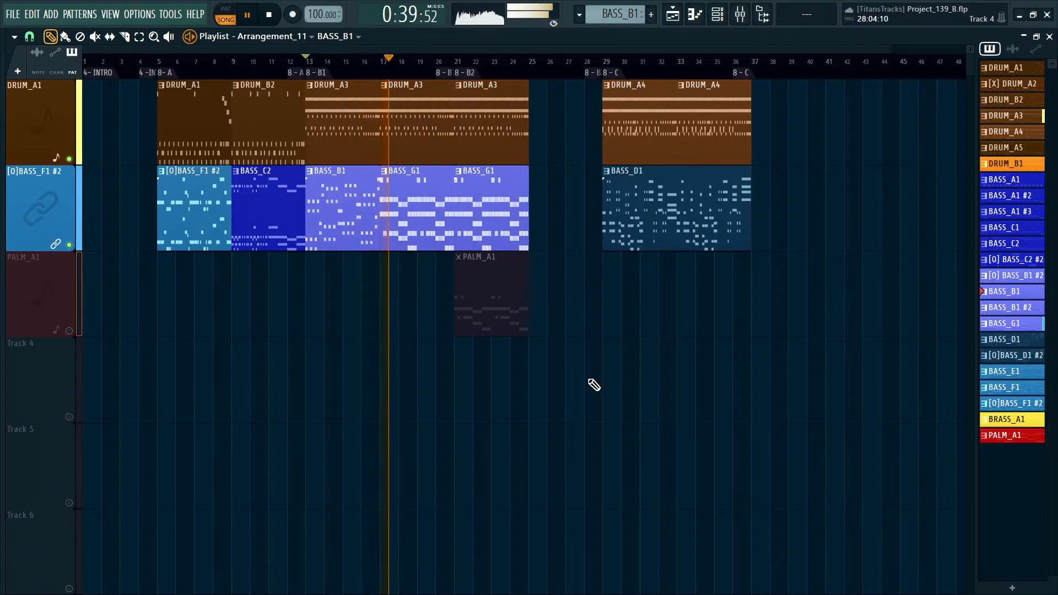
double_click(419, 196)
key(ctrl+a)
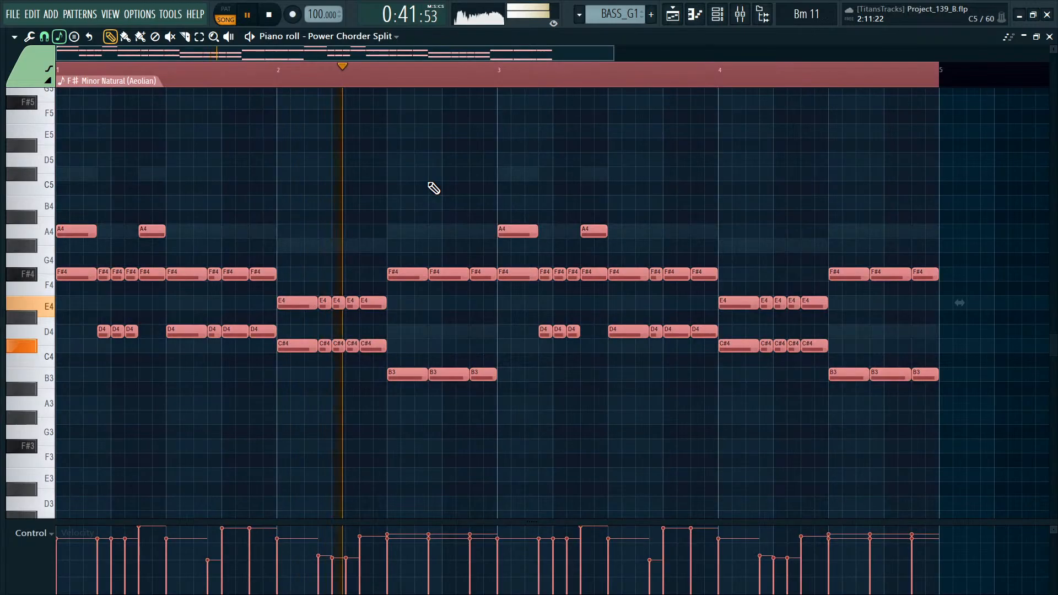
key(Down)
key(ctrl+v)
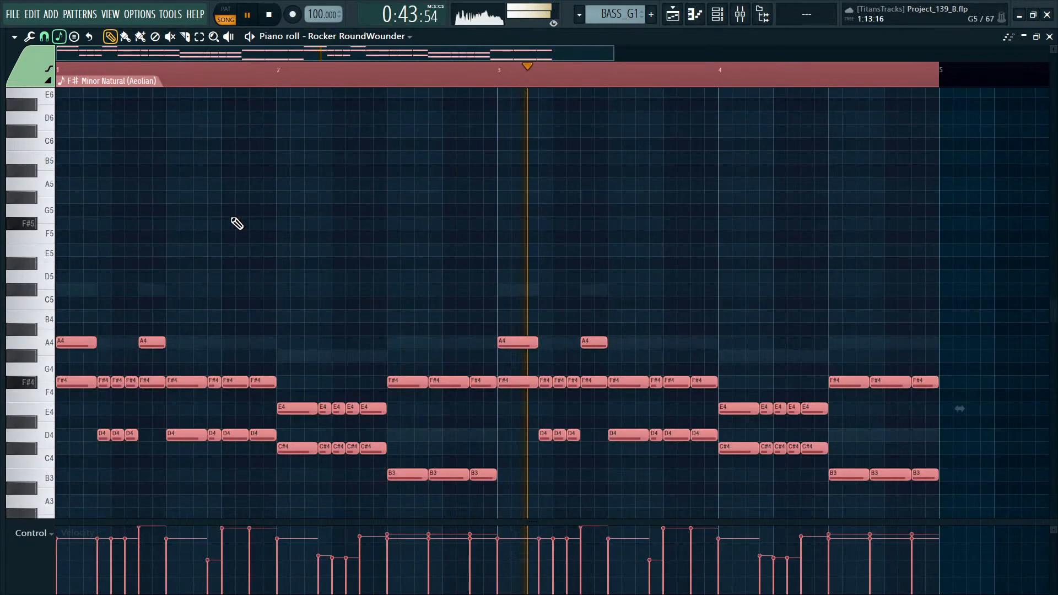
Transpose the BASS_G1 Rocker RoundWounder notes within the scale so the first chord is A4 and C#5, trying an octave higher first.
key(ctrl+Up)
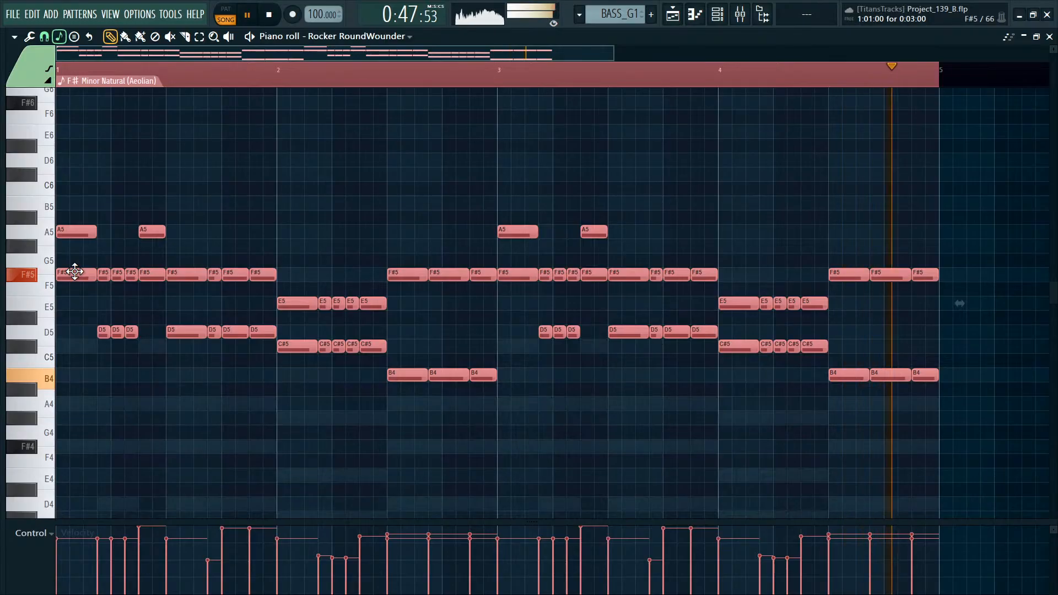
drag(75, 271, 72, 233)
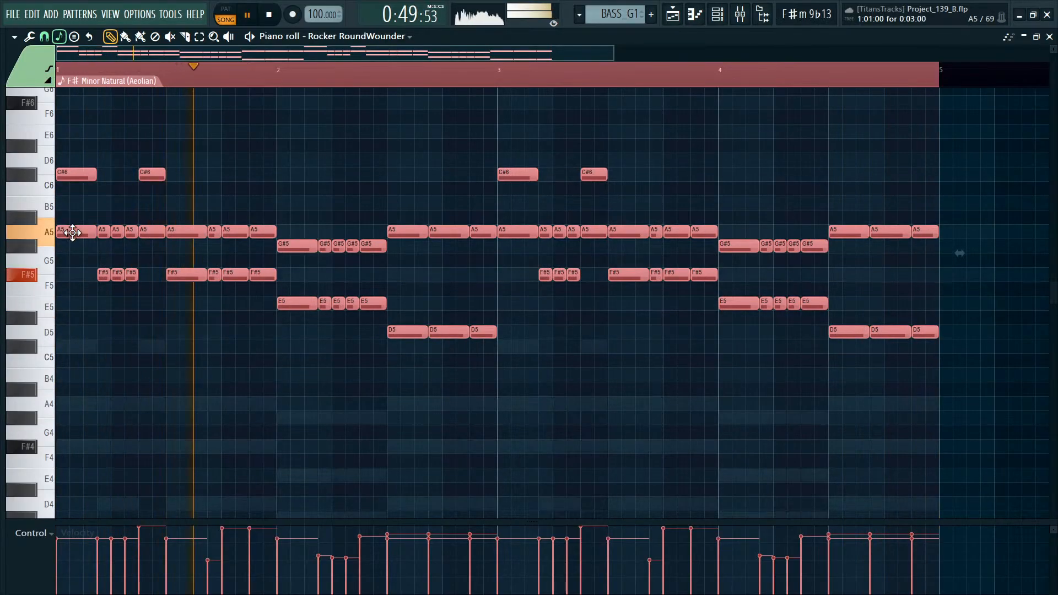
scroll(75, 235, up, 2)
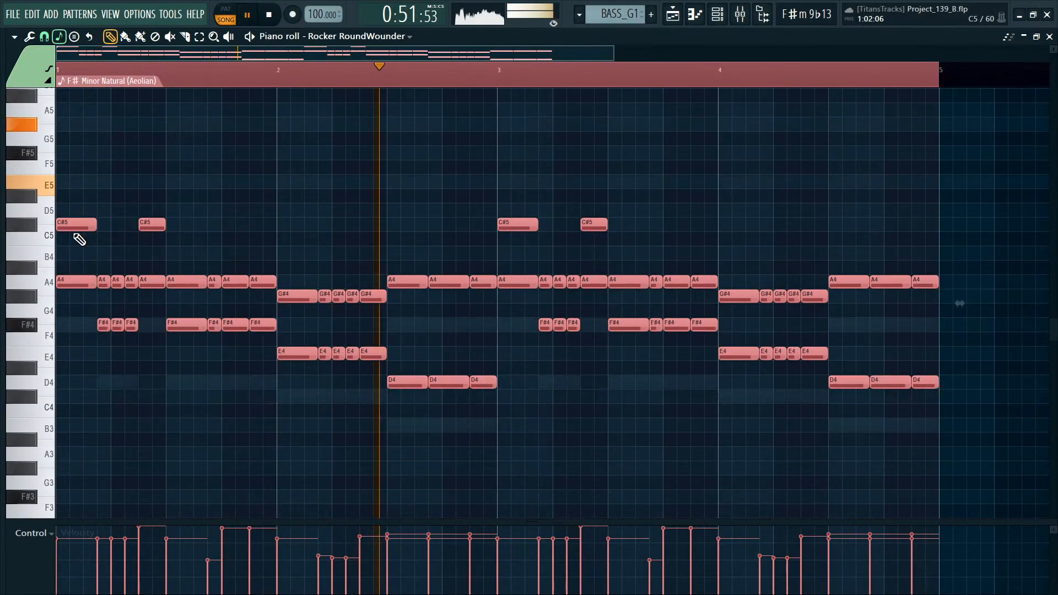
Unmute the PALM_A1 track in the playlist and restart playback from its clip at bar 21.
key(F5)
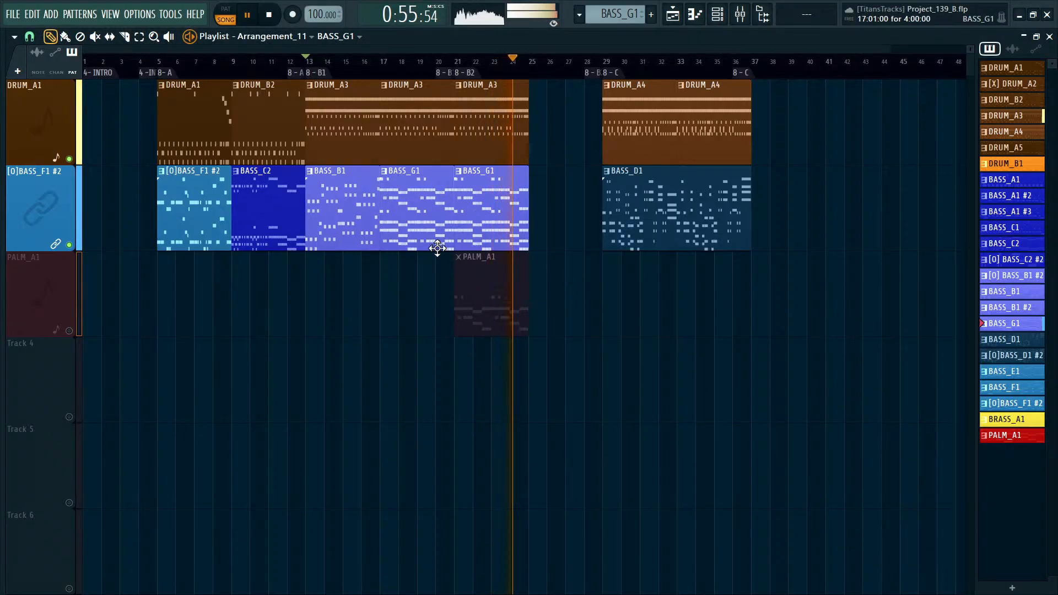
click(44, 321)
click(463, 70)
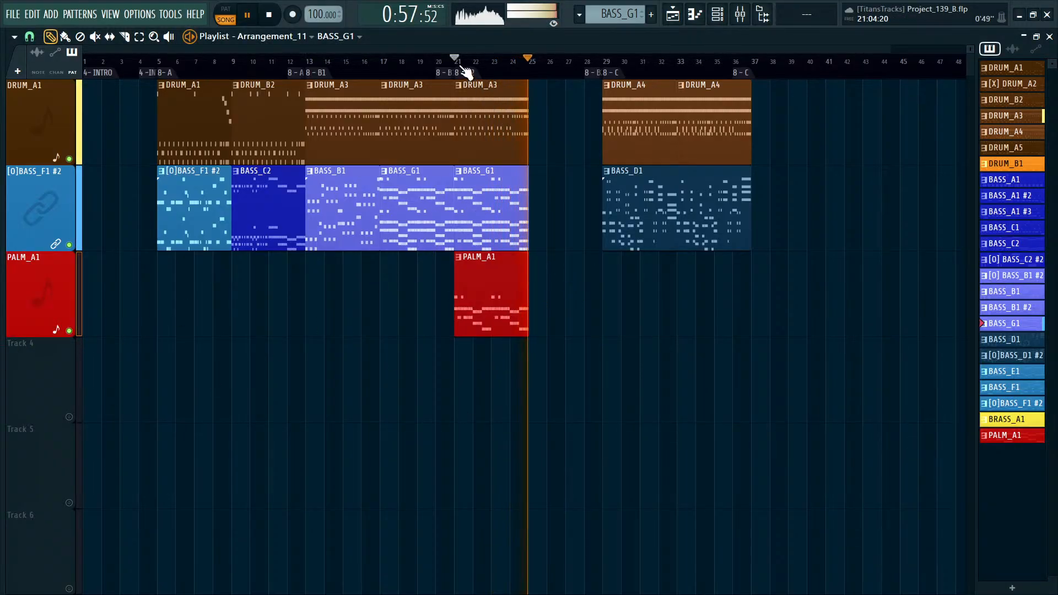
Open the Rocker RoundWounder channel's FLEX instrument and load the favourite preset LED Khodanour from the Melodic Techno pack.
key(F6)
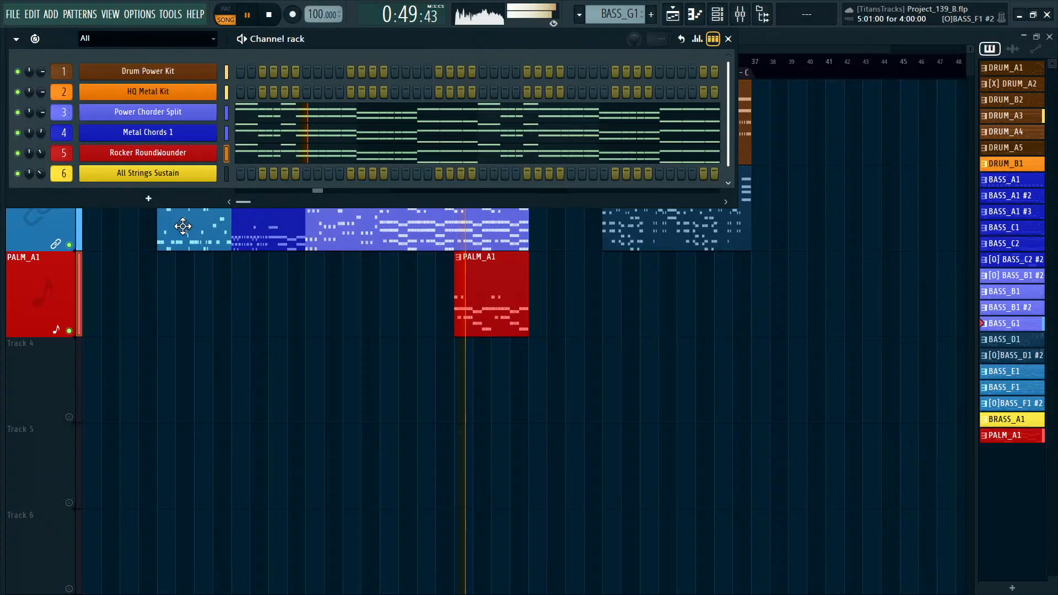
click(160, 154)
scroll(290, 356, down, 10)
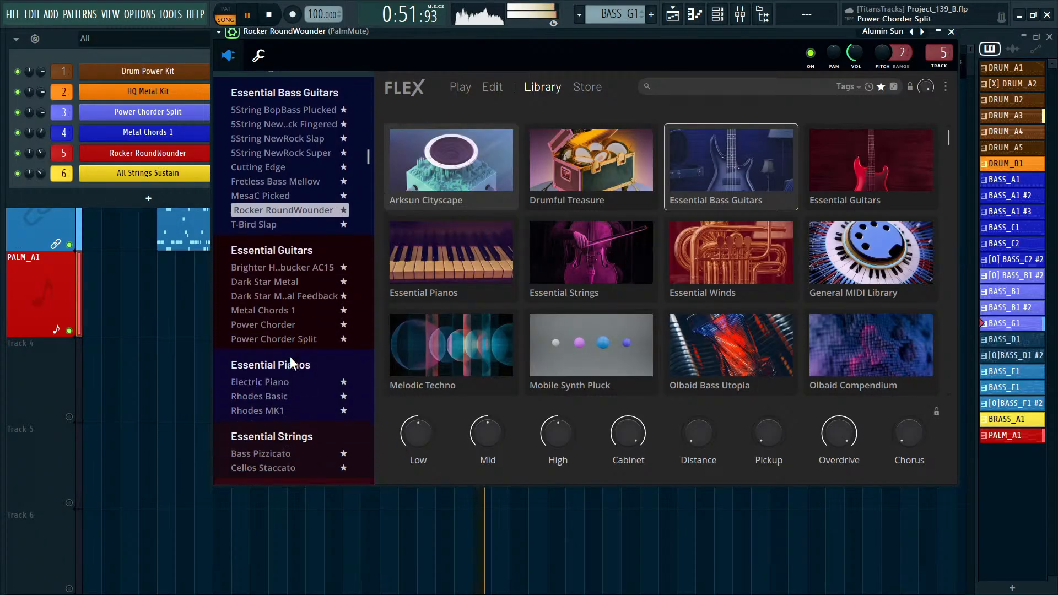
click(881, 87)
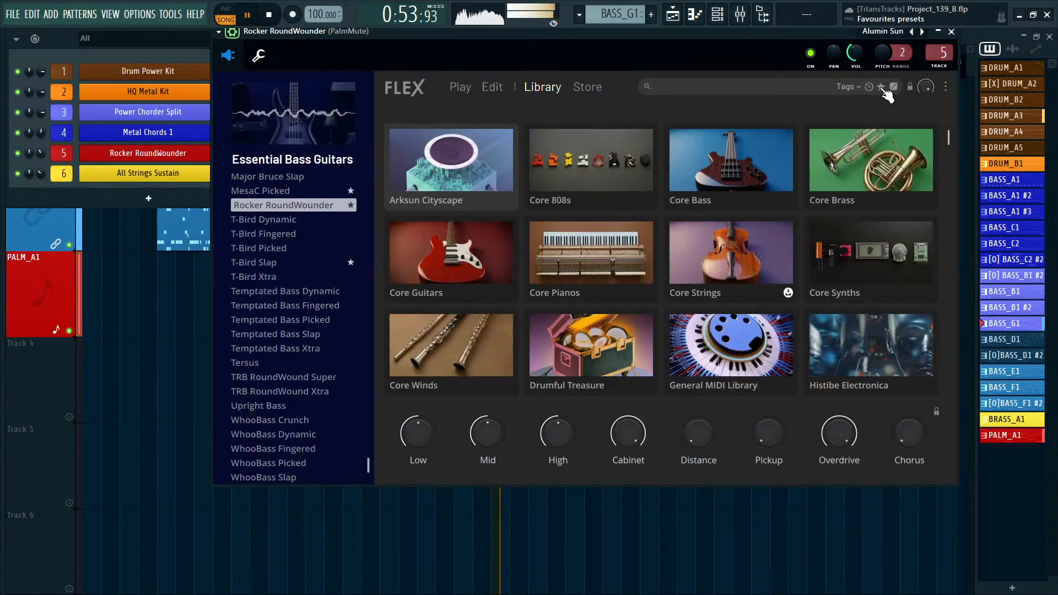
click(881, 87)
scroll(264, 275, down, 5)
click(263, 226)
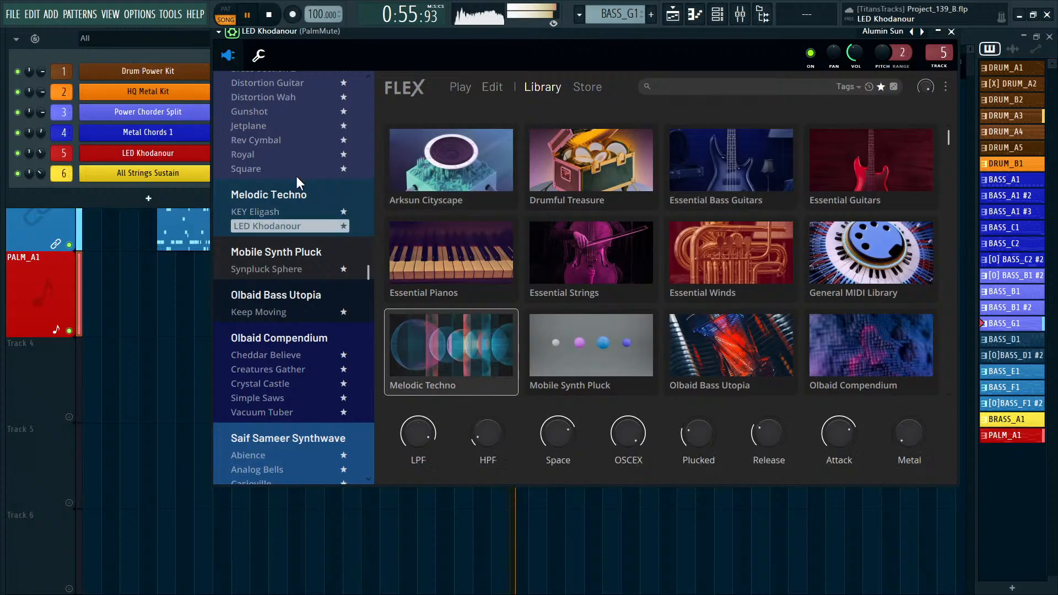
Try the favourite FLEX presets PWM Chords, Haunted Mandolin Tremolo, Pirate Plucks and Stratomatic on the channel during playback.
scroll(263, 237, down, 6)
click(256, 361)
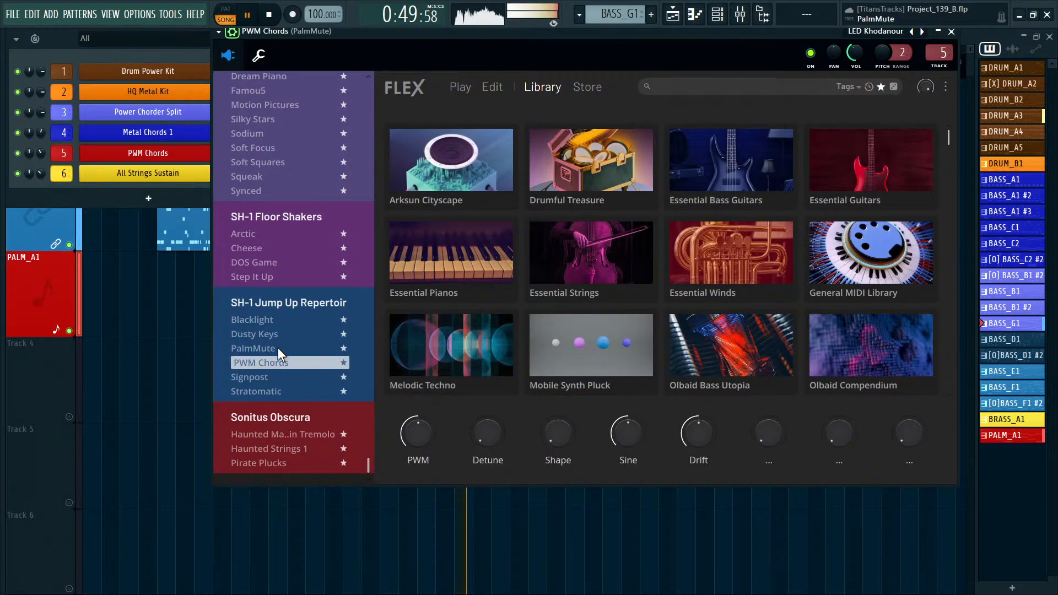
scroll(277, 347, up, 4)
scroll(275, 332, down, 4)
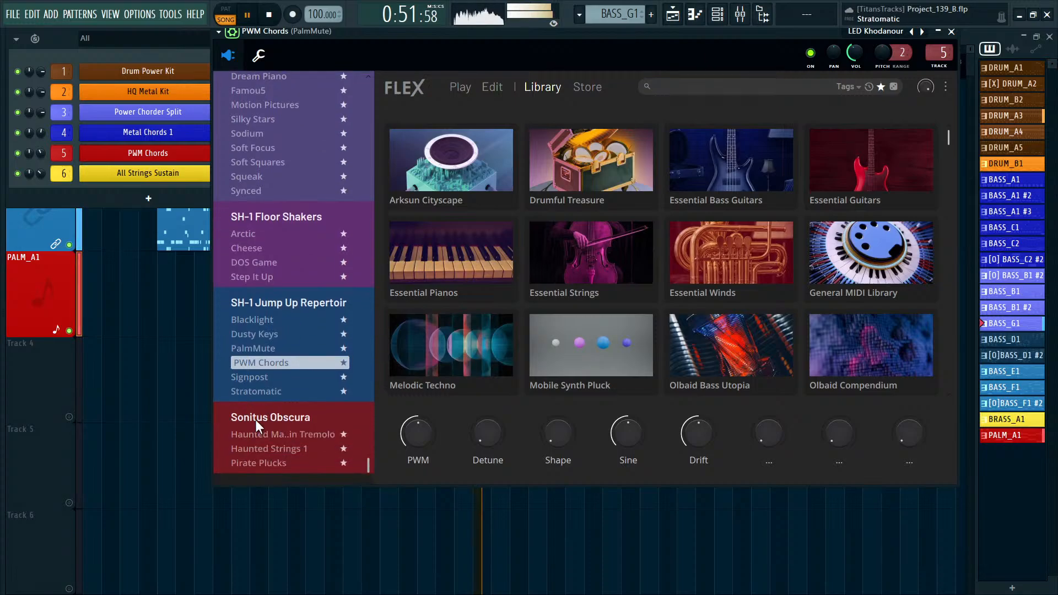
click(267, 433)
click(253, 461)
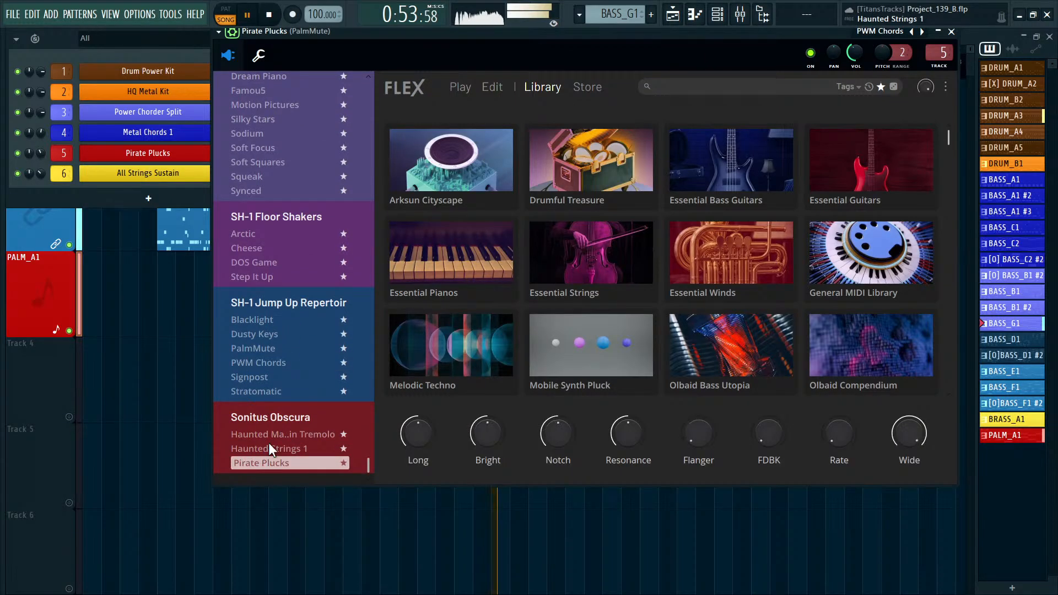
click(261, 393)
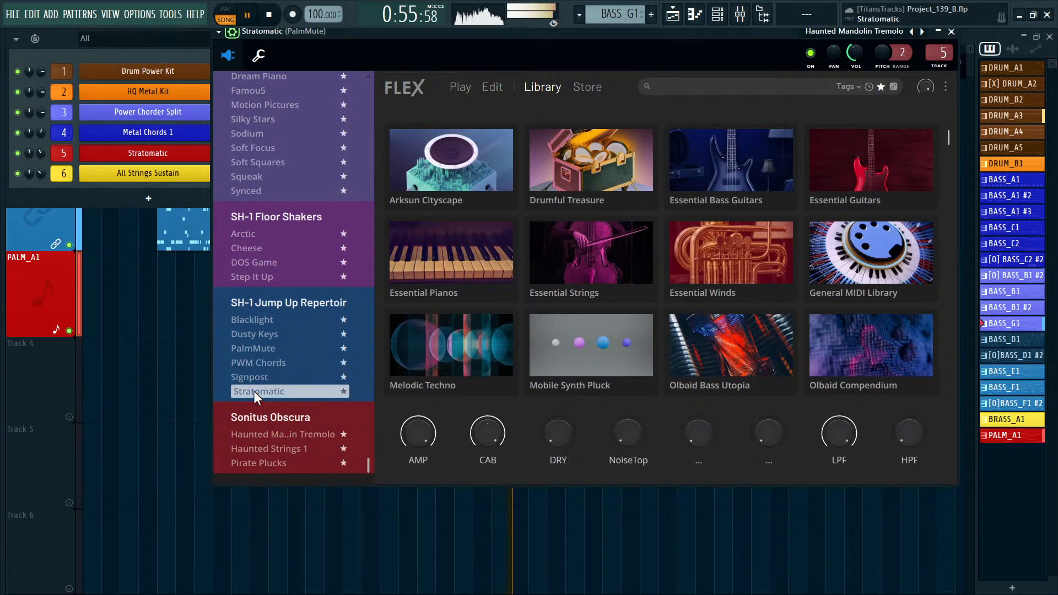
Play the arrangement from bar 5 to hear the Stratomatic preset with the bass riffs.
key(Tab)
key(Tab)
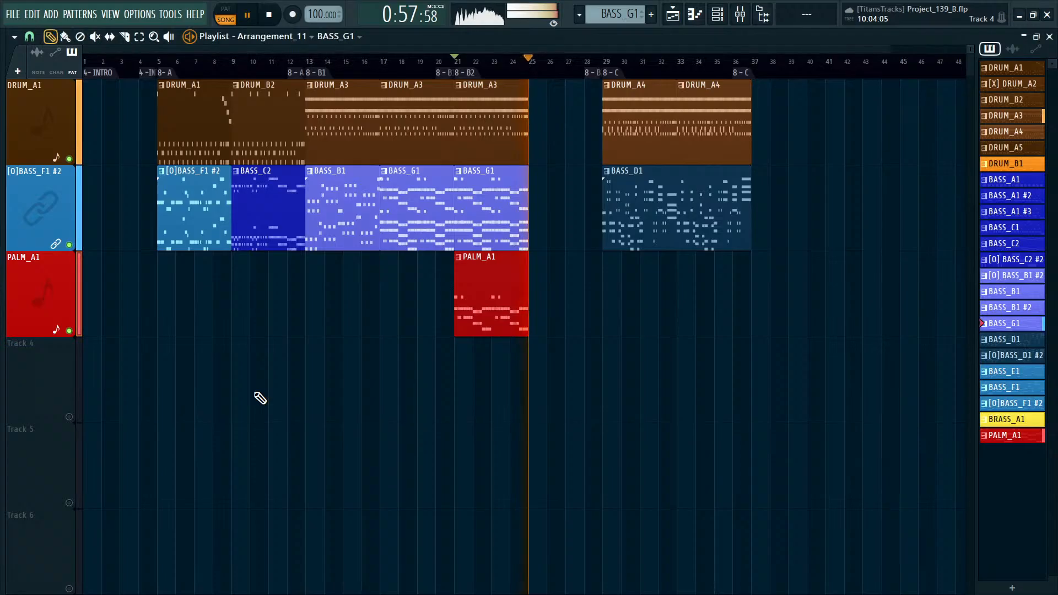
key(space)
click(165, 64)
key(space)
key(F6)
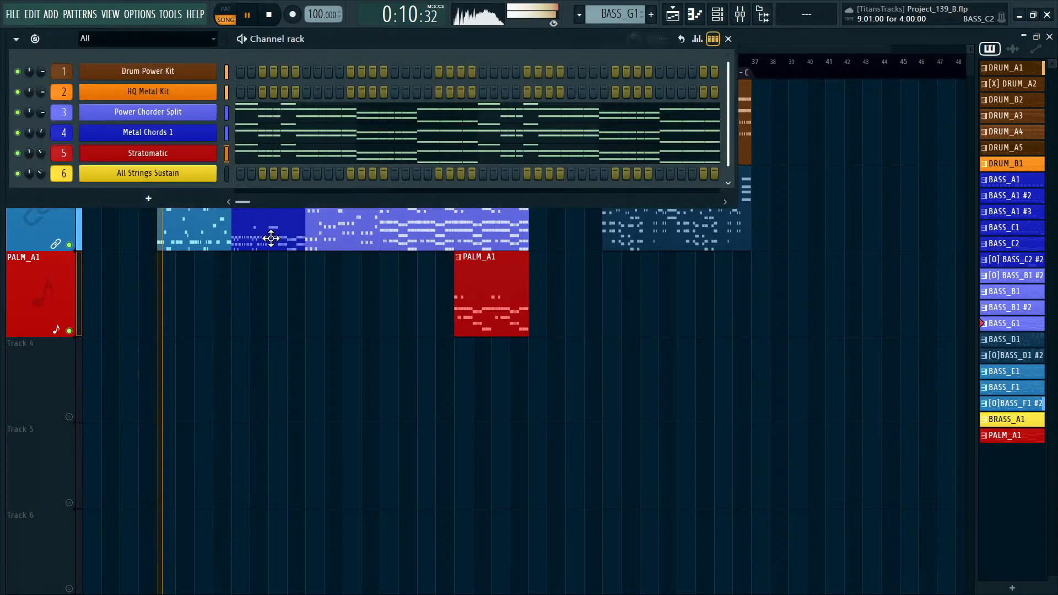
scroll(167, 144, down, 1)
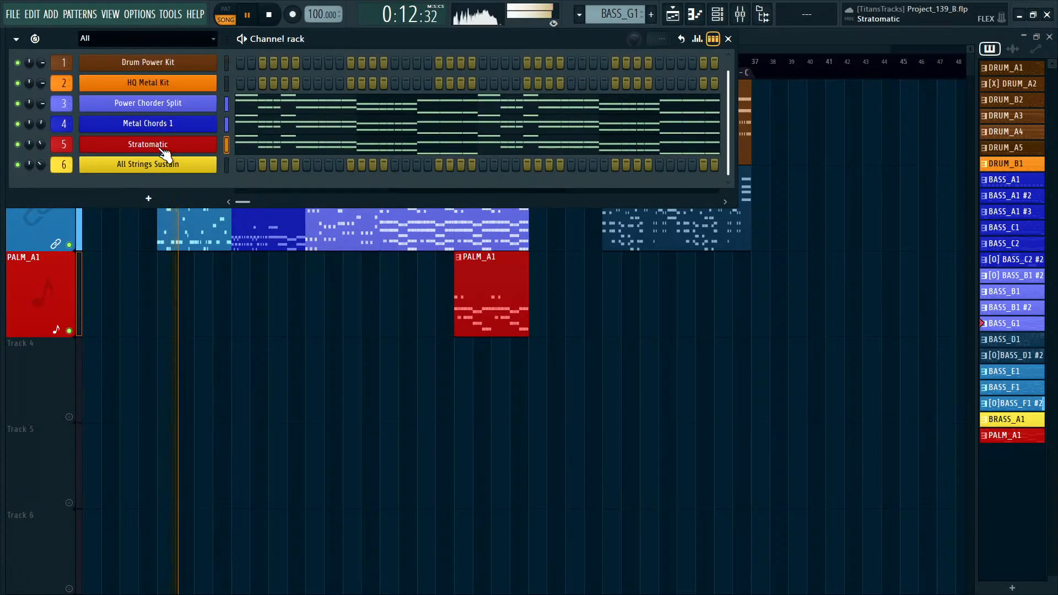
key(space)
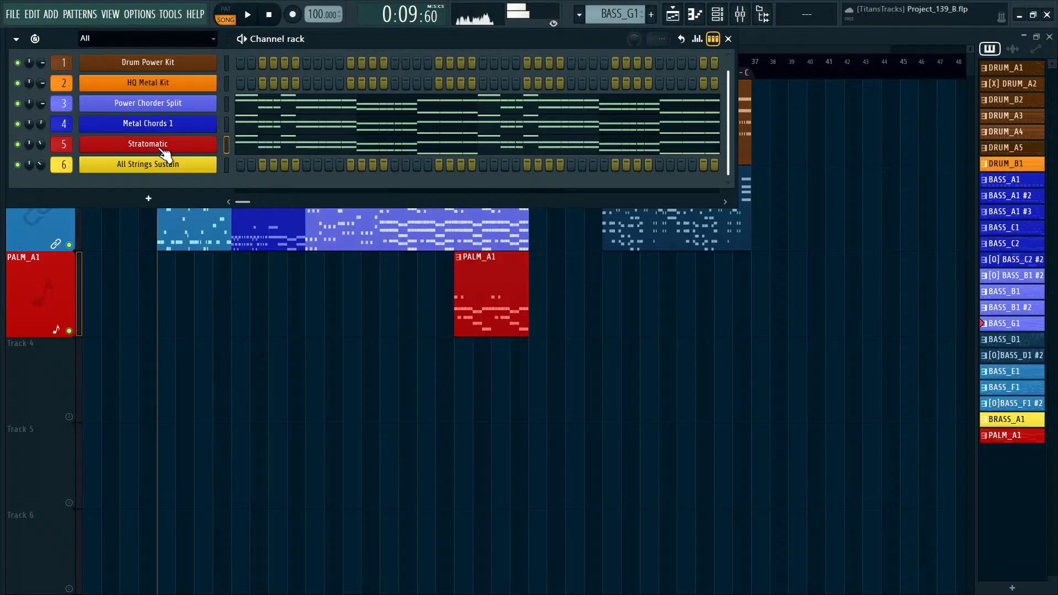
Turn off the favourites filter in the Stratomatic channel's FLEX, search for ROCKER and load Rocker RoundWounder from Essential Bass Guitars.
click(146, 145)
scroll(260, 317, up, 15)
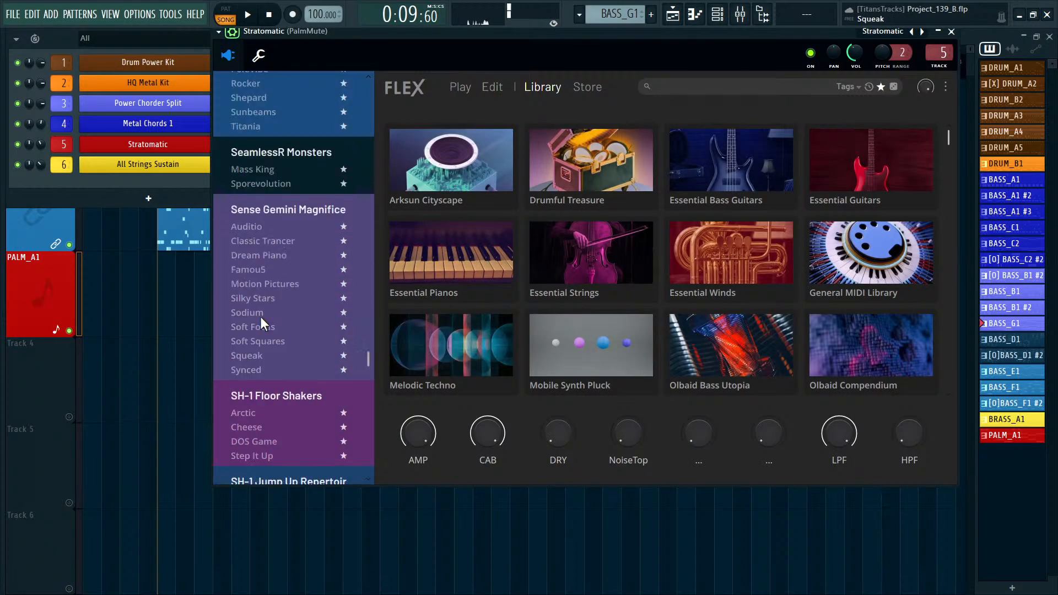
click(880, 87)
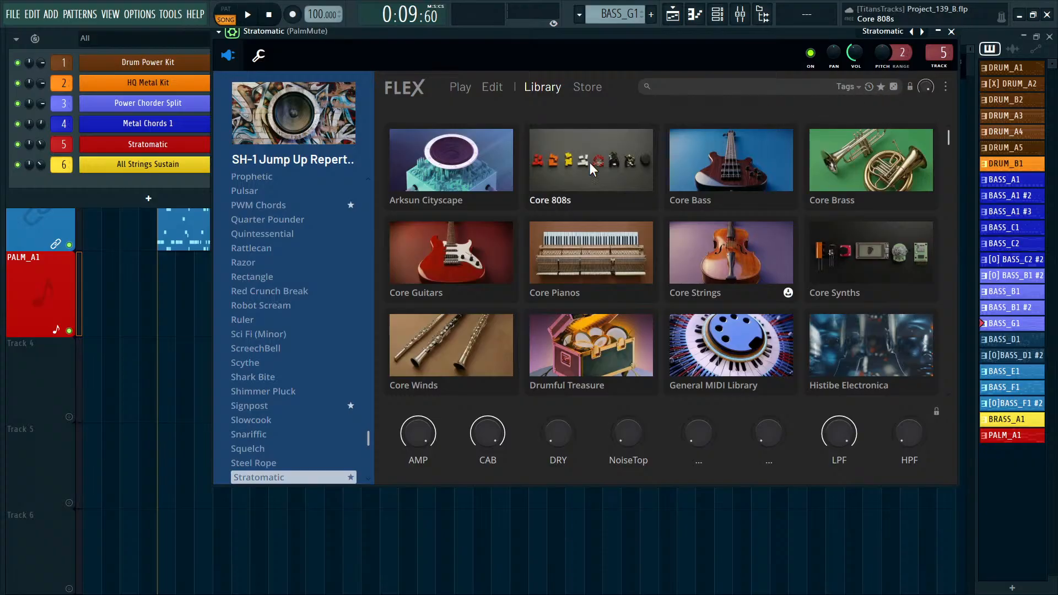
scroll(298, 256, down, 2)
scroll(296, 251, up, 8)
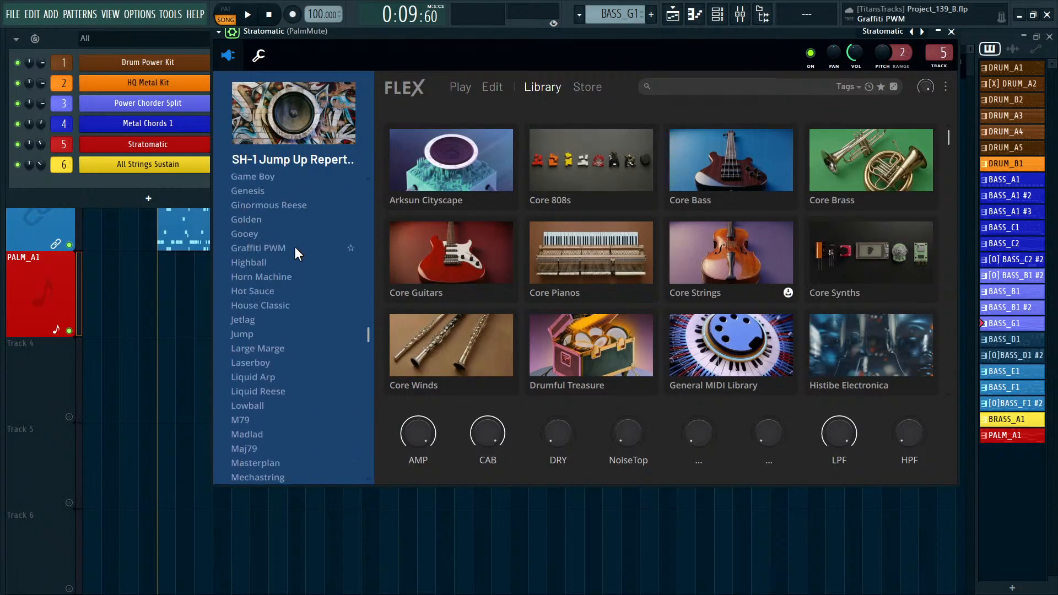
scroll(296, 250, down, 7)
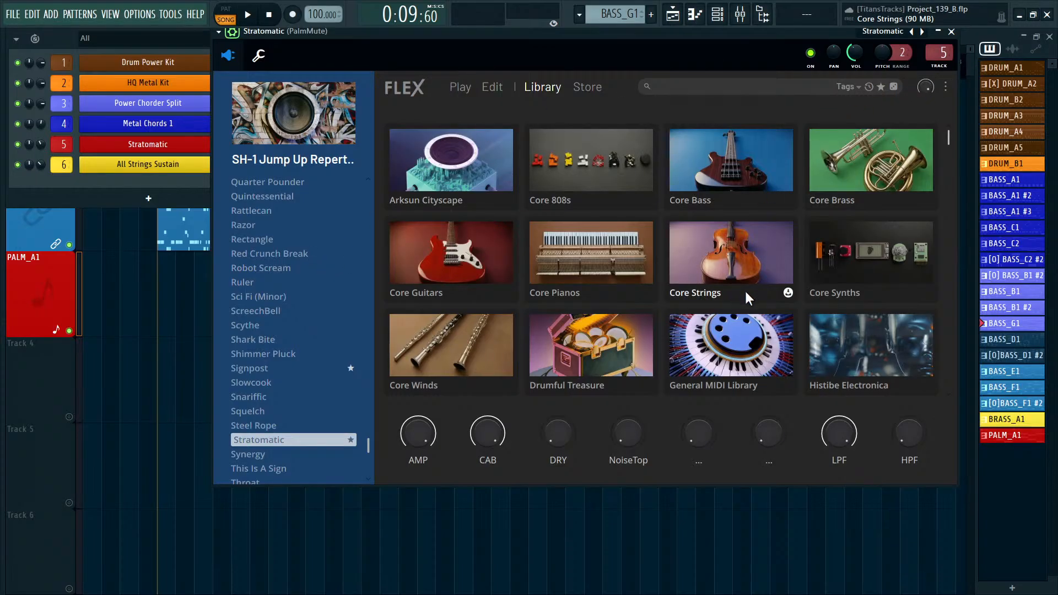
scroll(312, 325, down, 3)
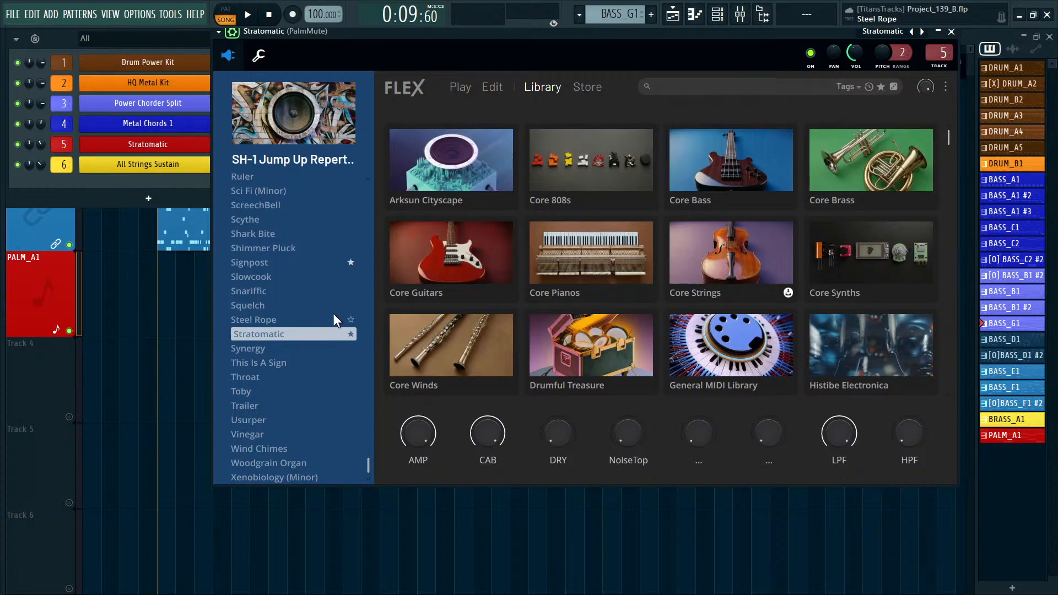
scroll(335, 283, up, 3)
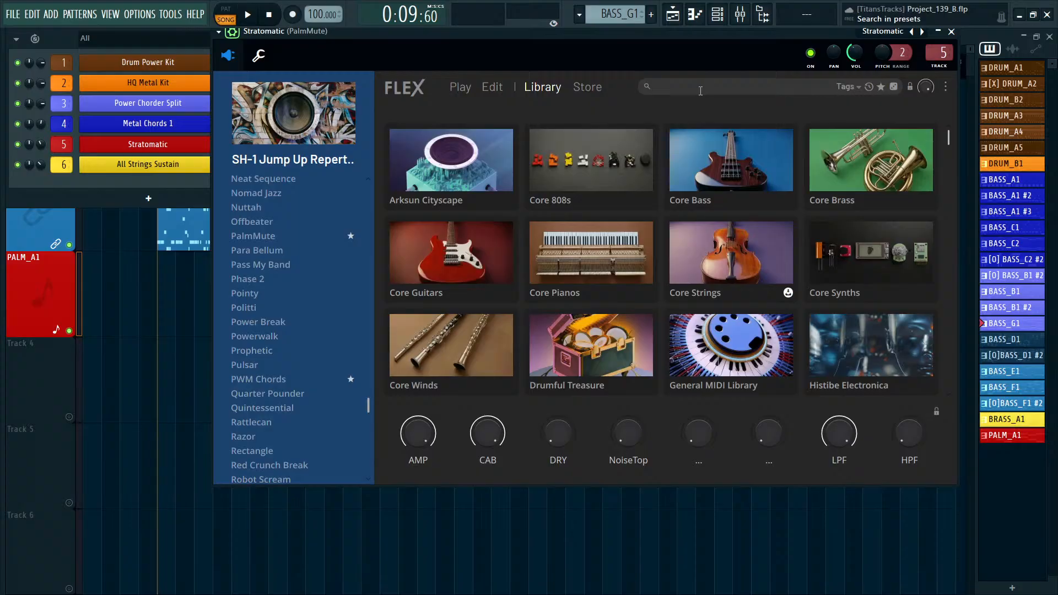
key(Return)
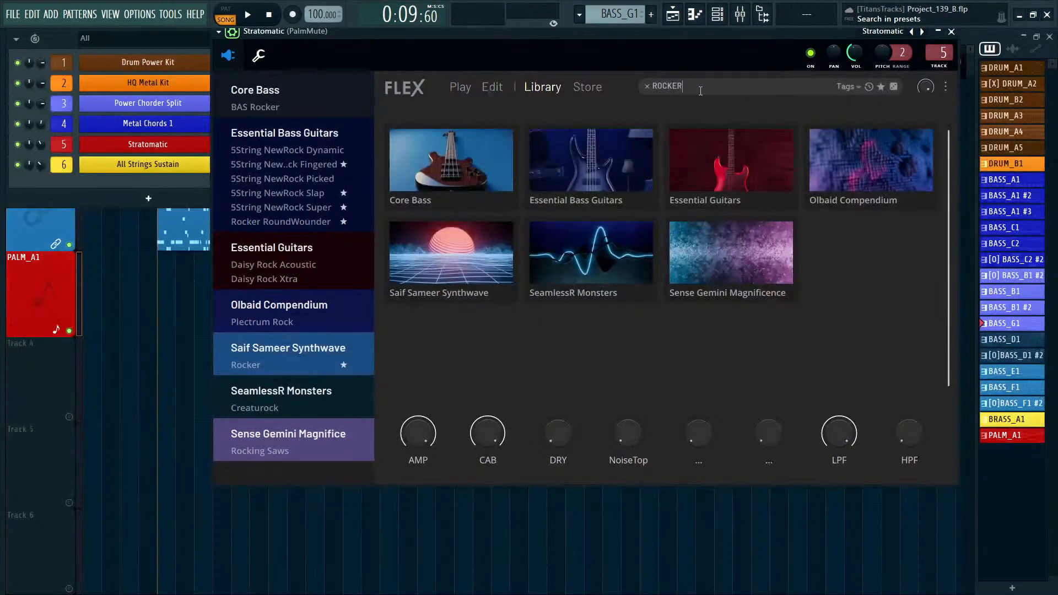
key(Return)
click(268, 154)
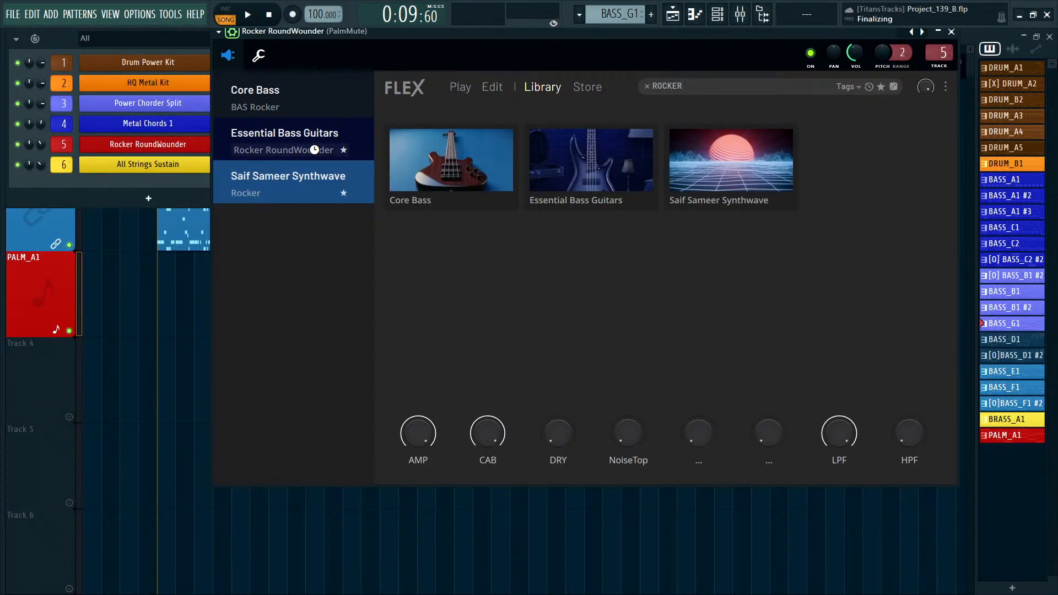
Play the arrangement from bar 5 and compare it with the Rocker RoundWounder channel muted and unmuted.
right_click(169, 506)
key(space)
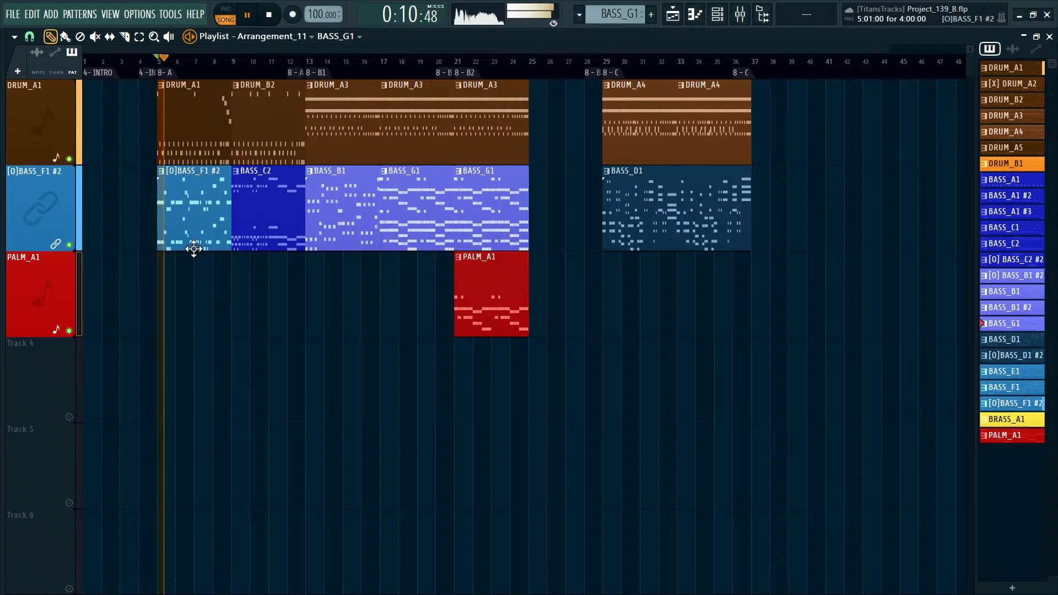
key(F6)
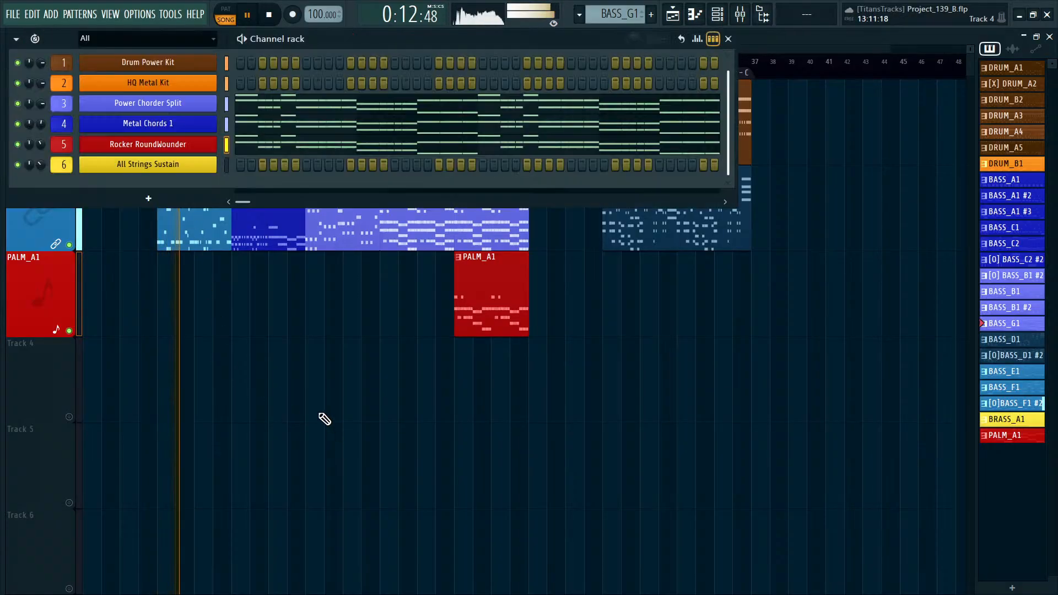
click(19, 144)
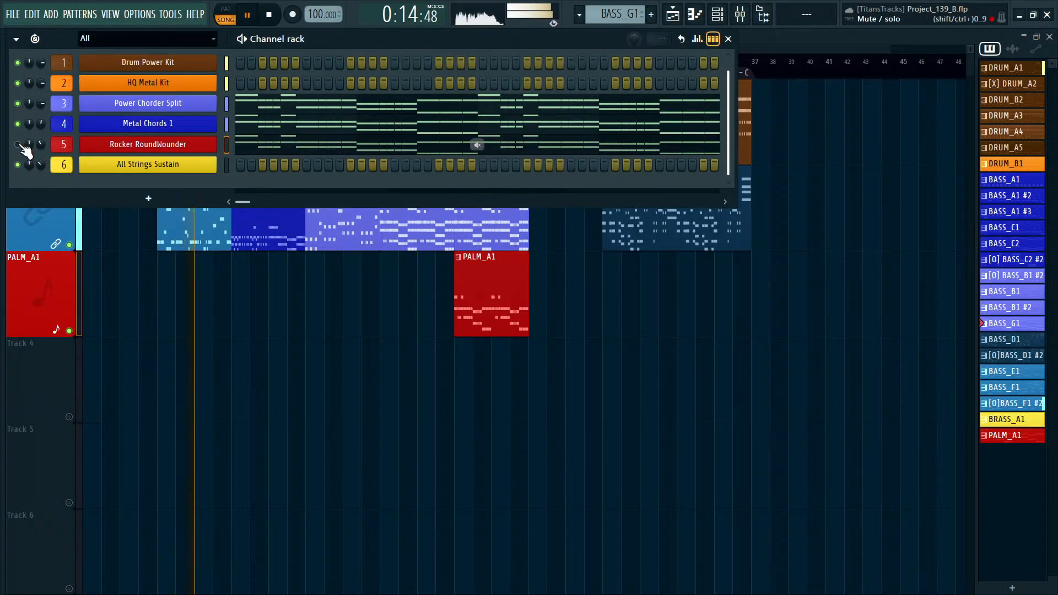
click(19, 144)
key(F6)
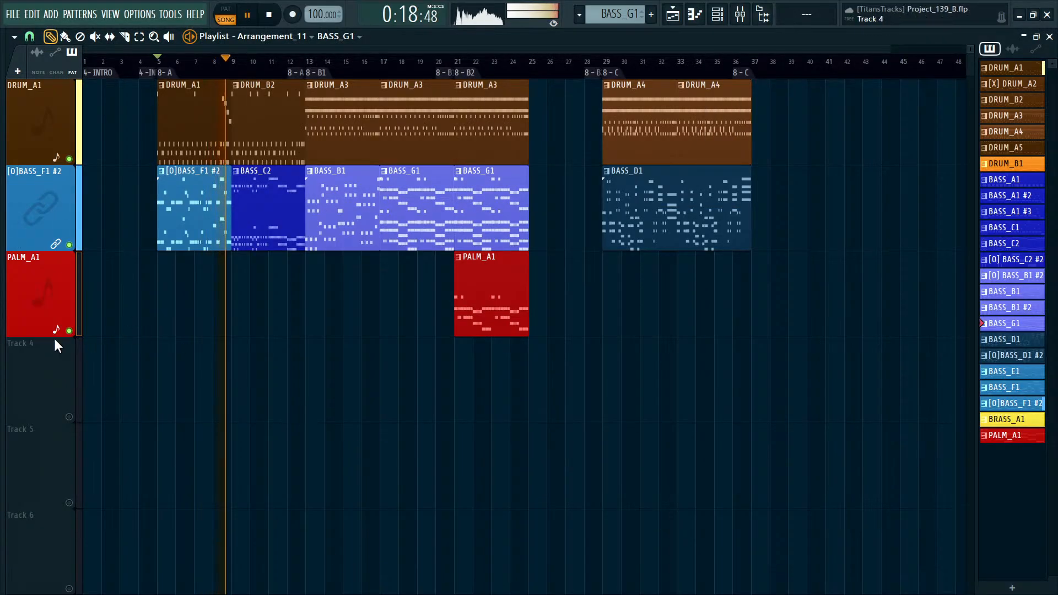
Mute the PALM_A1 playlist track and listen to the arrangement from bar 5.
click(69, 331)
key(F6)
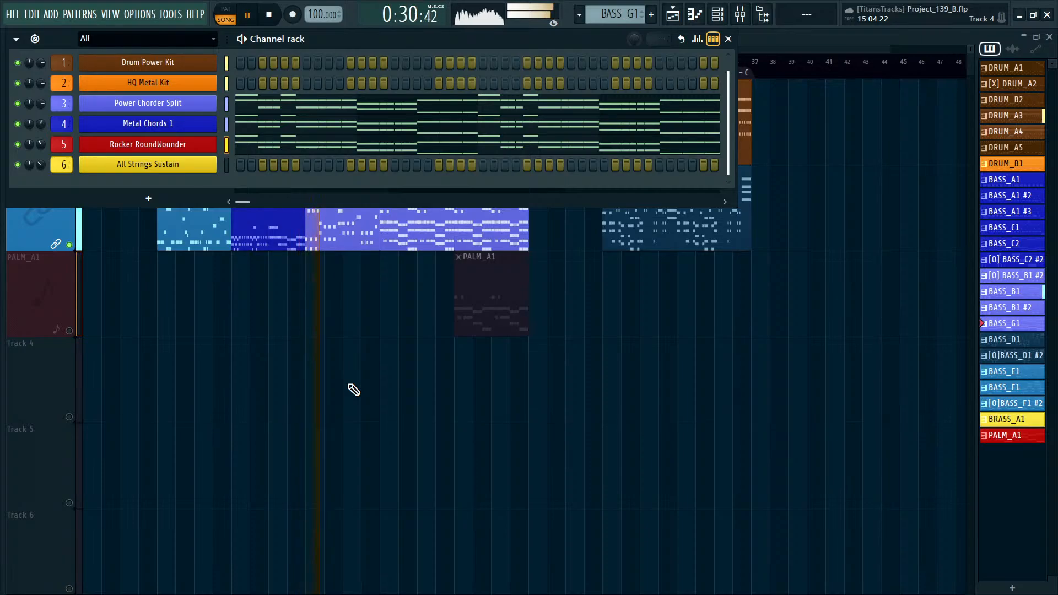
key(space)
key(F6)
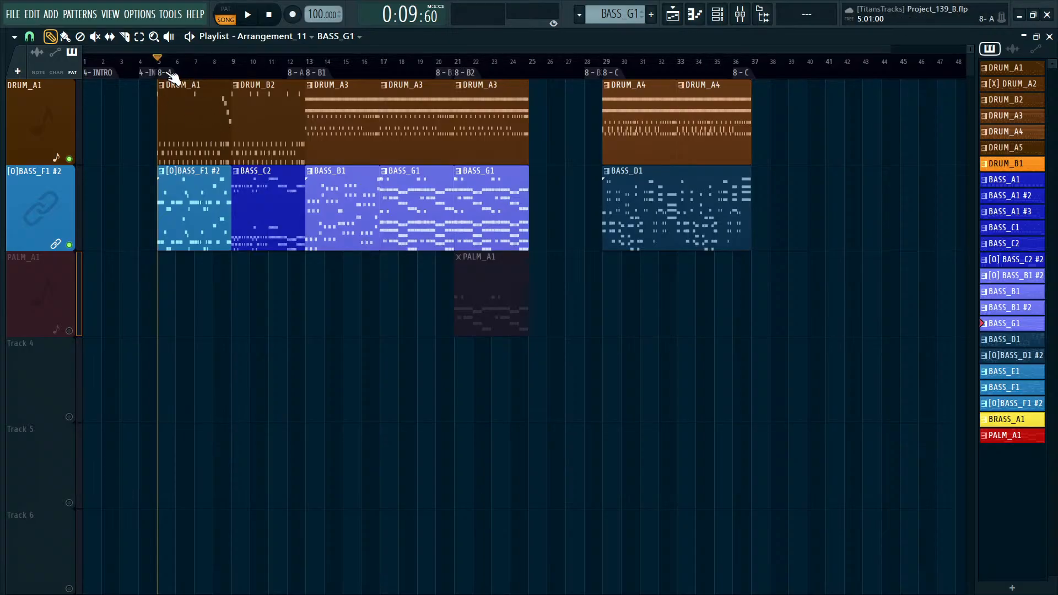
key(space)
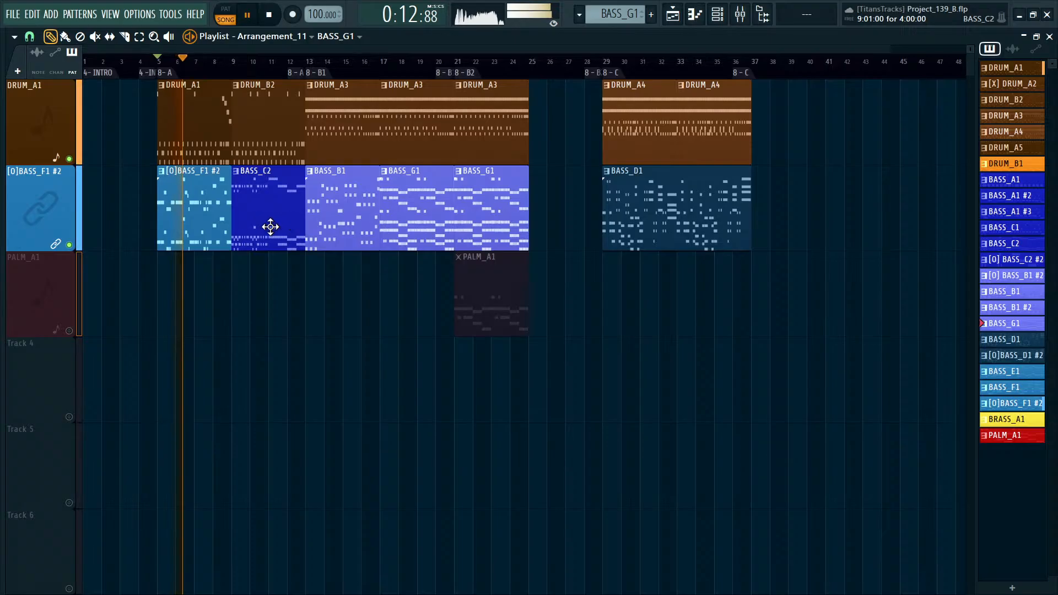
key(space)
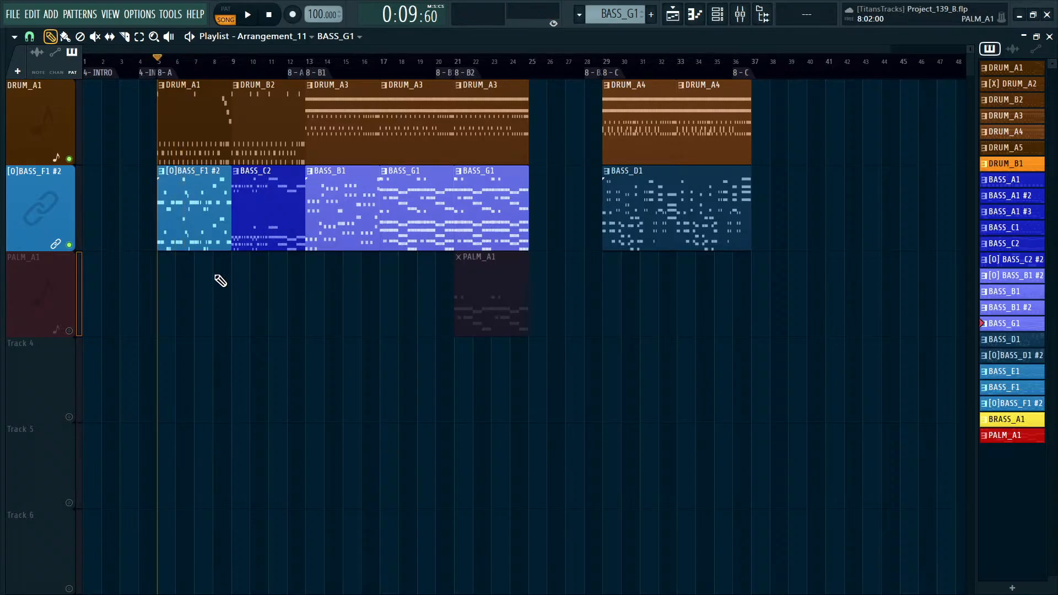
drag(220, 281, 285, 206)
drag(292, 296, 278, 198)
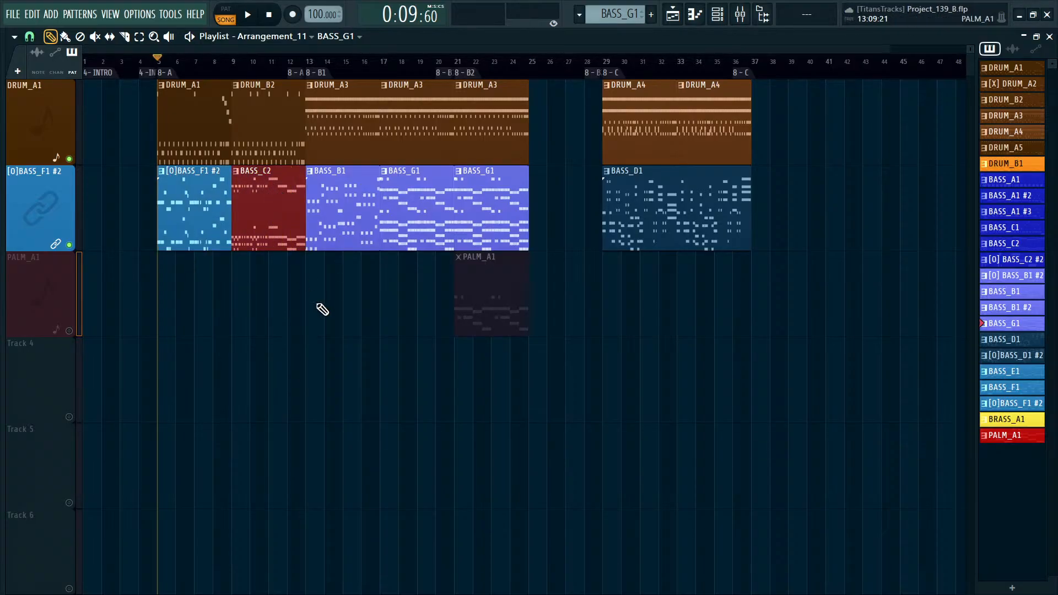
click(314, 310)
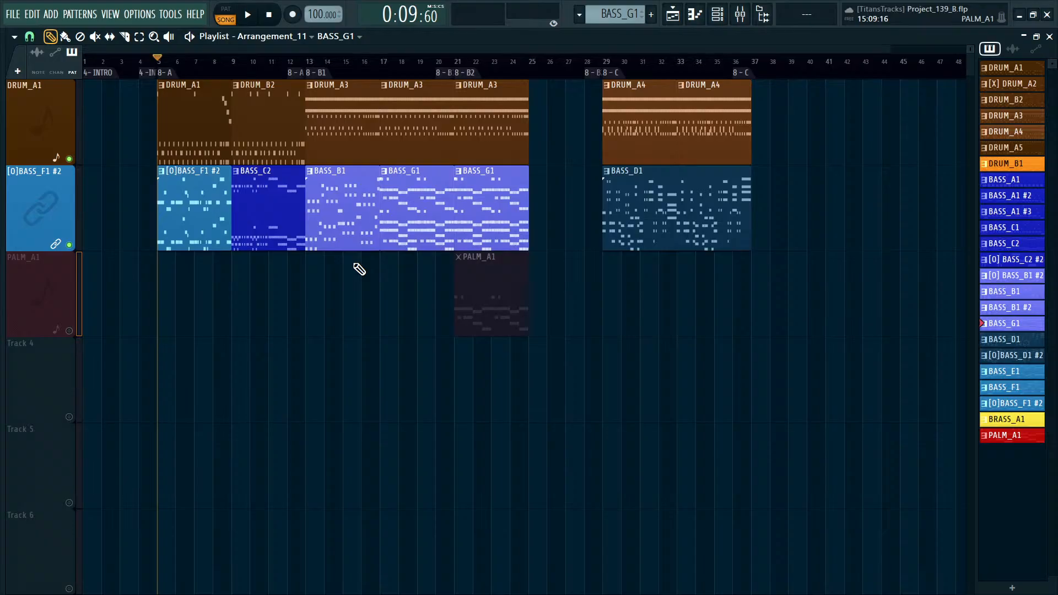
drag(351, 275, 342, 183)
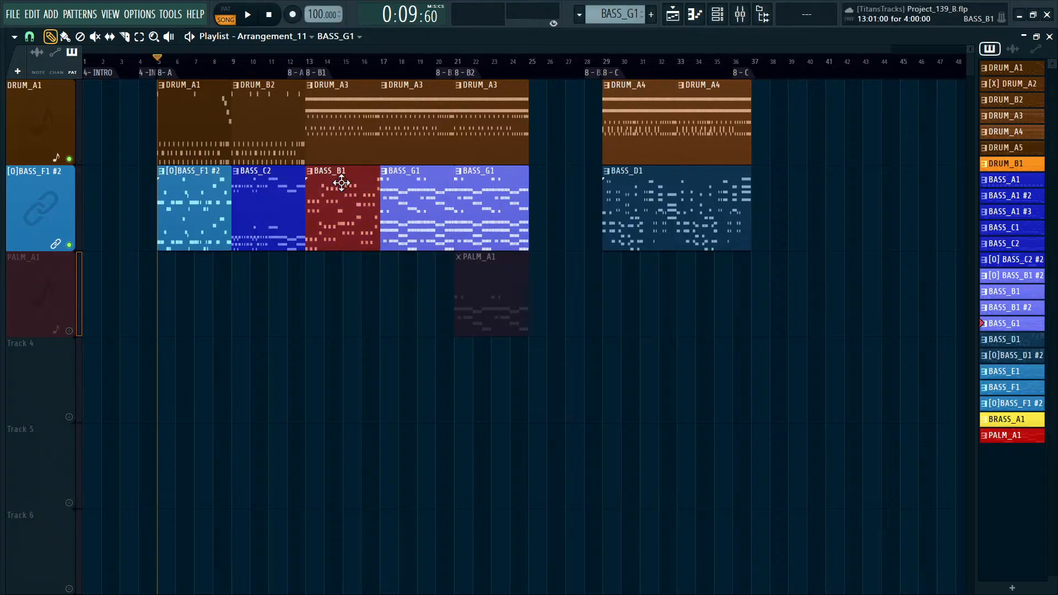
click(573, 254)
Play the arrangement from bar 17 to listen to the BASS_G1 section.
click(385, 68)
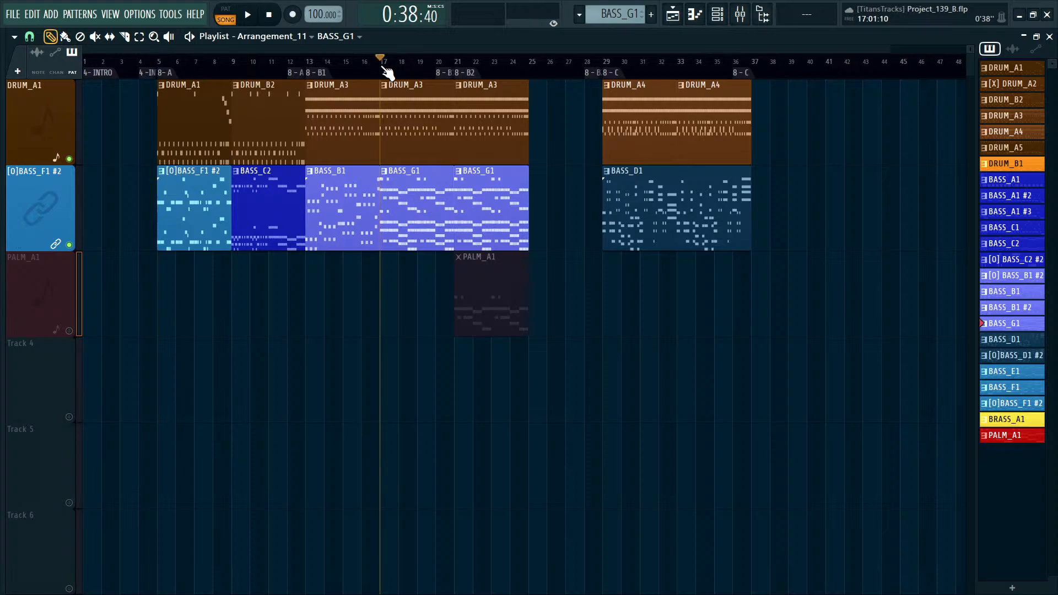
key(space)
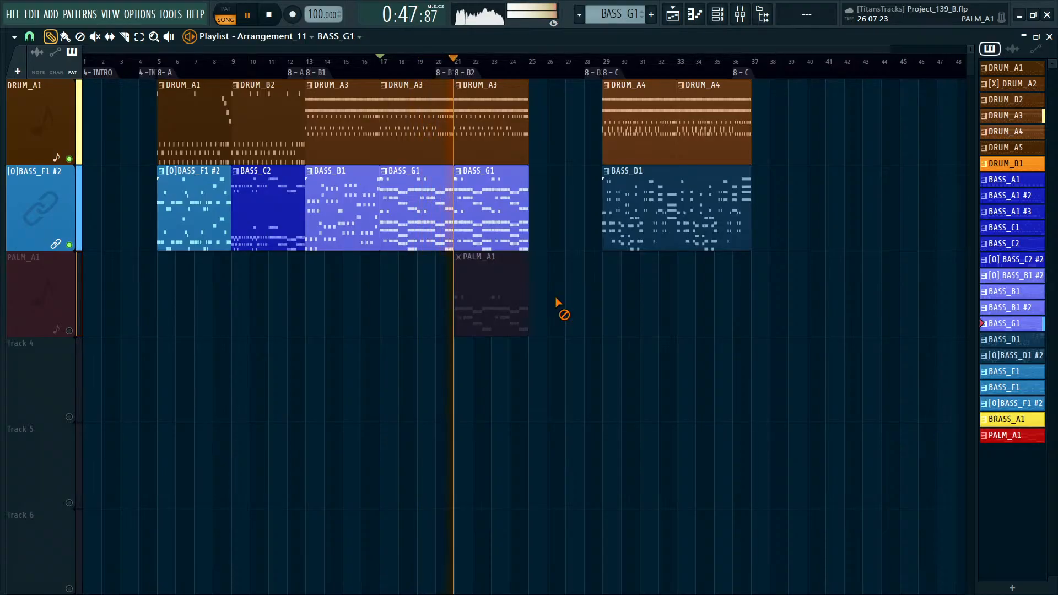
key(space)
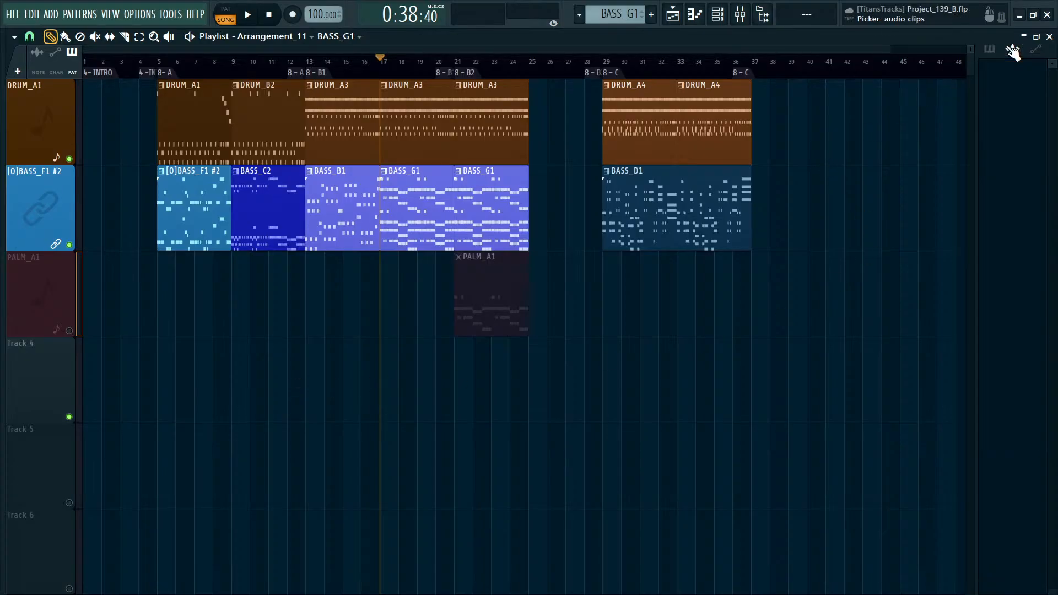
Unmute Track 5 holding the 13. Flame Mammoth audio clip and move the playback position to bar 1.
key(F6)
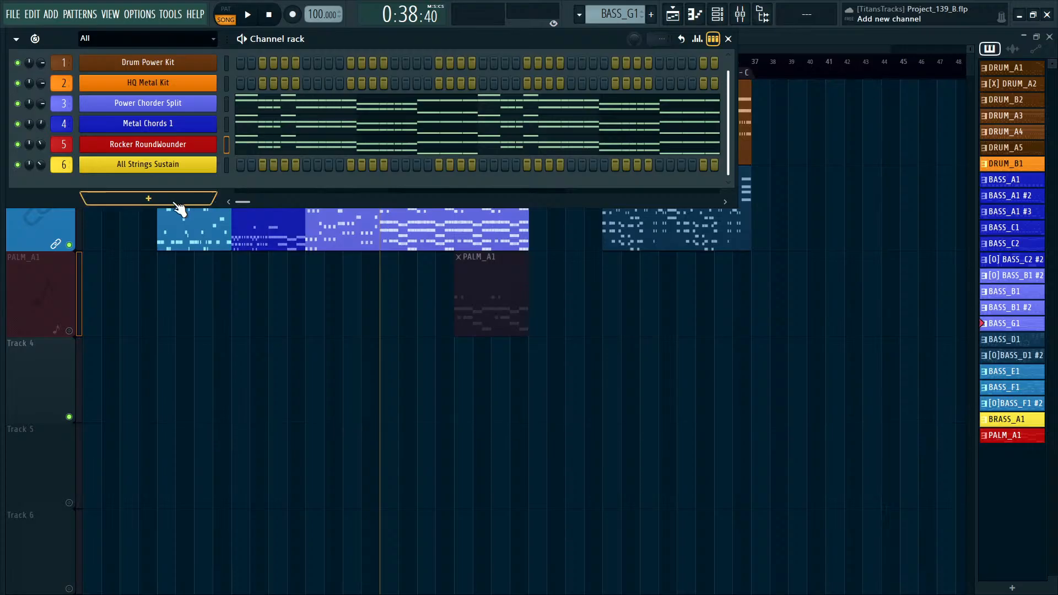
key(F6)
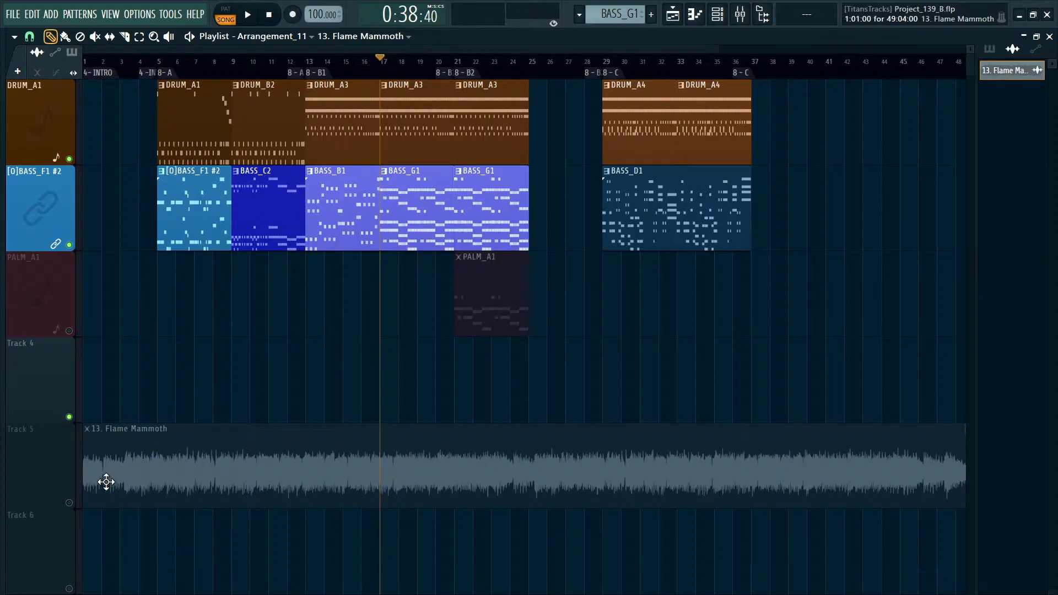
click(70, 504)
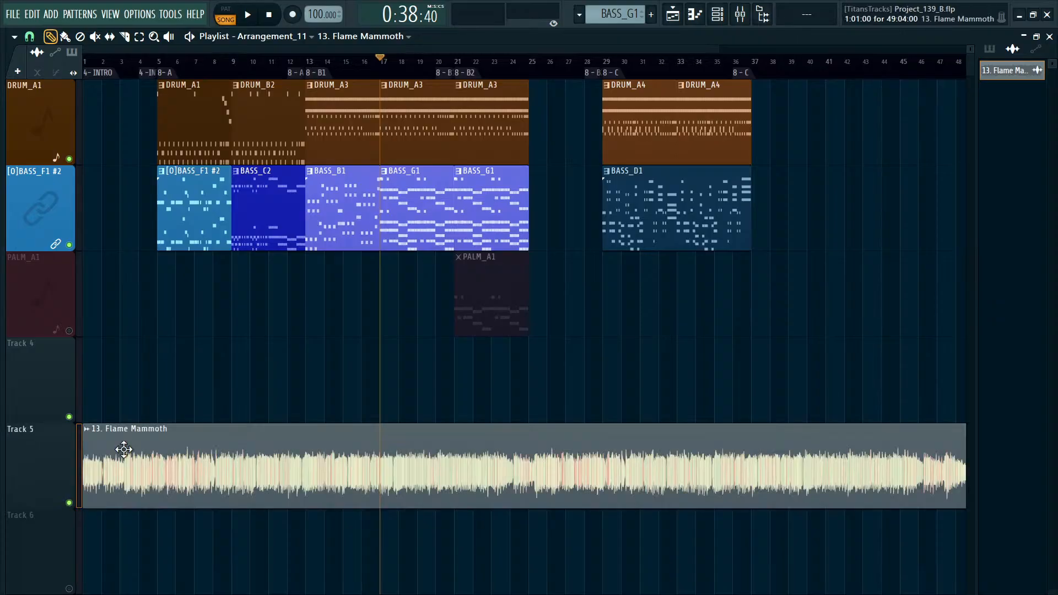
scroll(299, 273, down, 1)
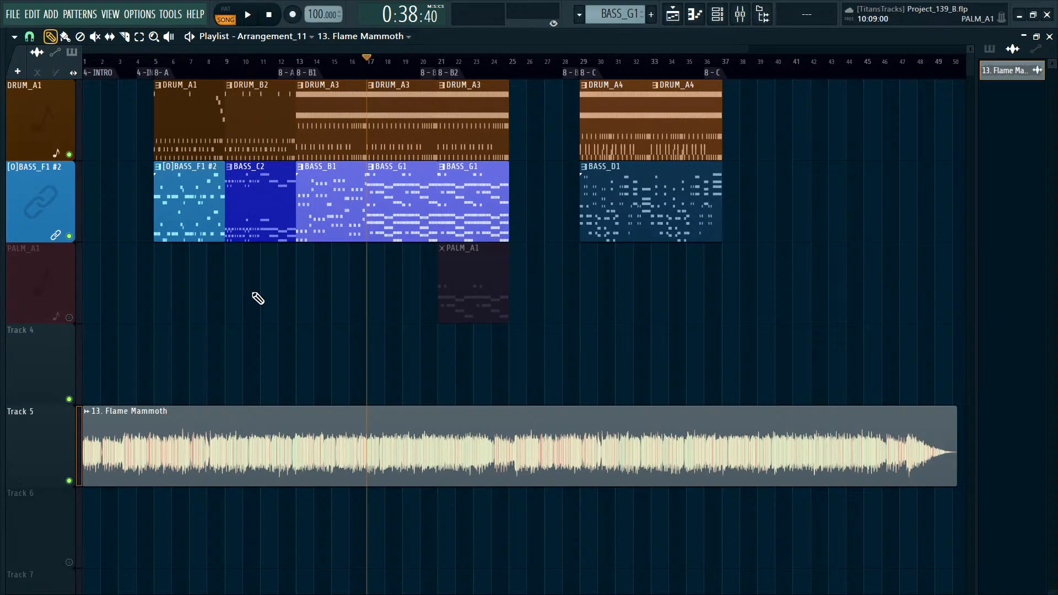
click(421, 75)
click(281, 74)
key(space)
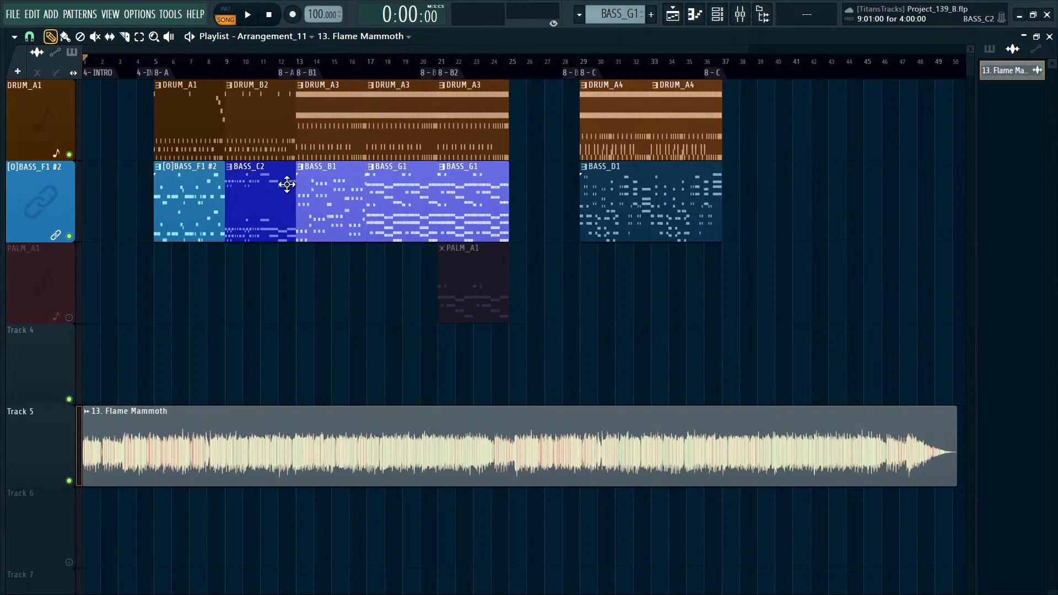
Solo Track 5 with the 13. Flame Mammoth clip and mark its intro from bar 1 to bar 5.
right_click(69, 481)
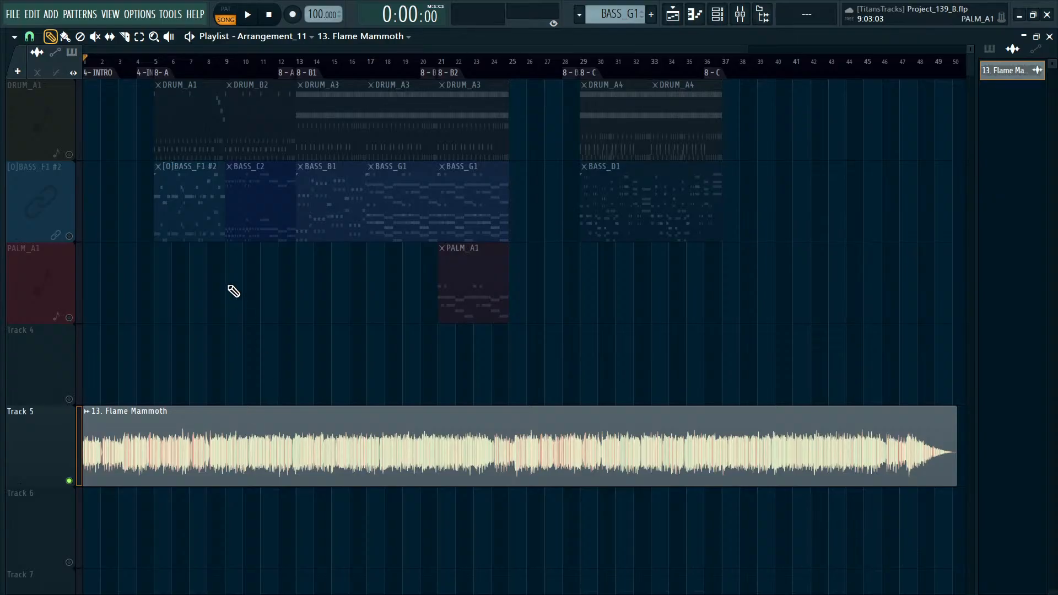
drag(86, 66, 147, 72)
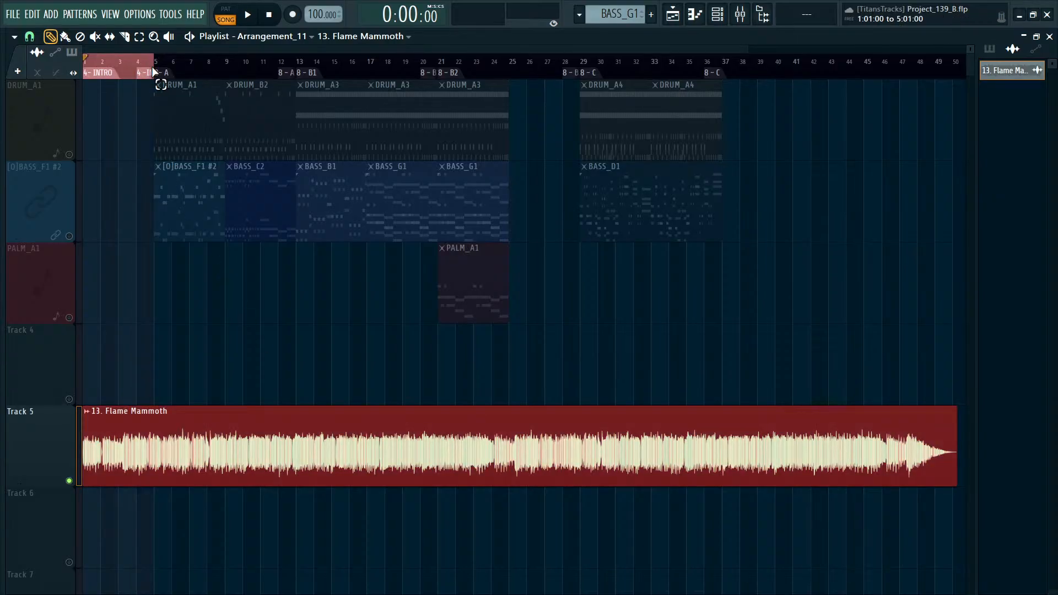
right_click(158, 65)
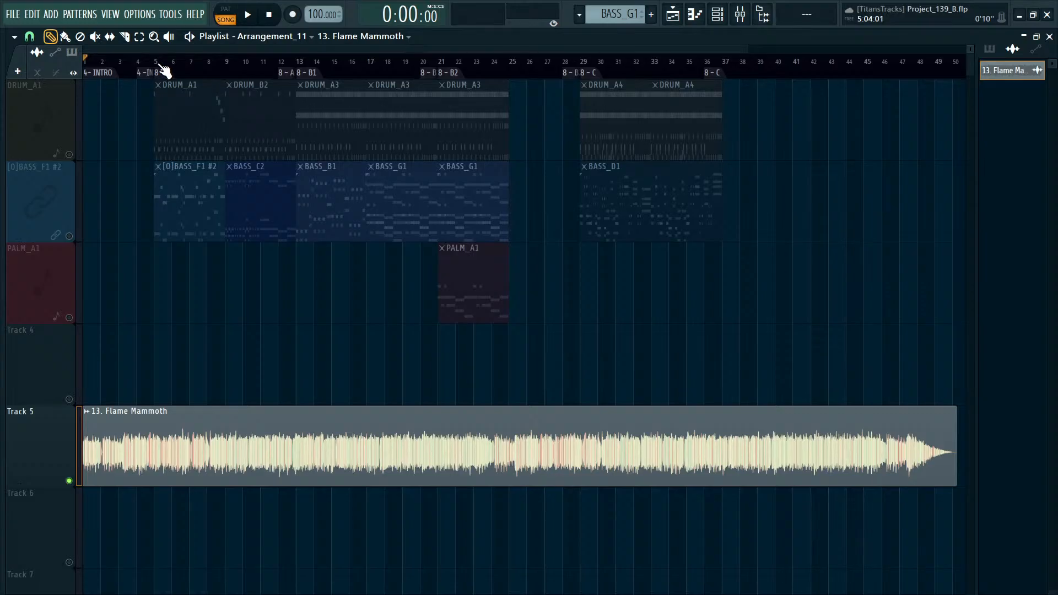
Mark the song sections between bars 5 and 29 on the timeline, including B2 from bar 21, and clear the selection.
drag(163, 66, 590, 67)
right_click(309, 71)
right_click(441, 67)
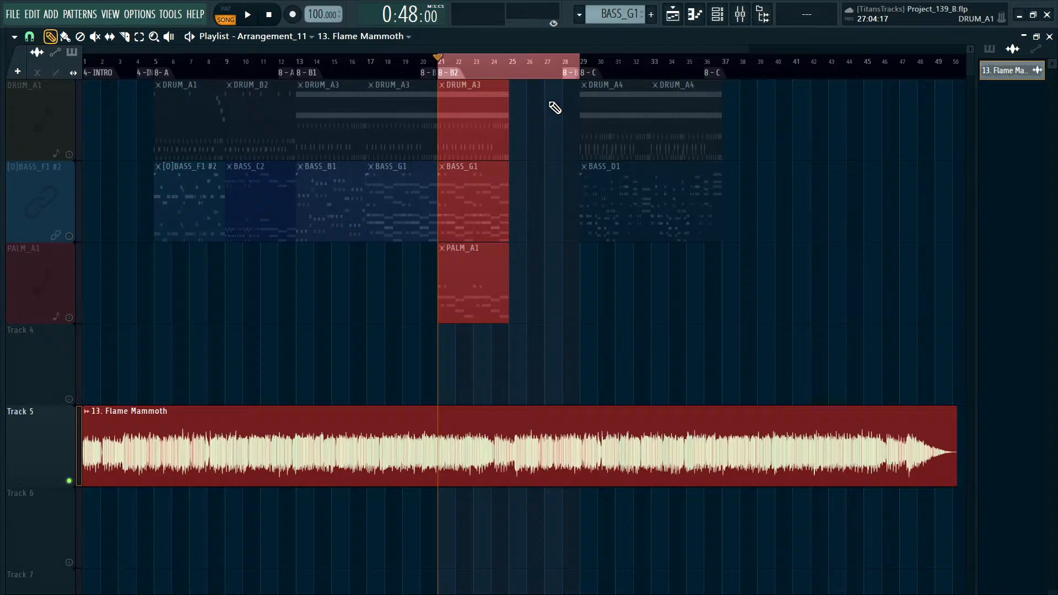
click(551, 152)
right_click(581, 61)
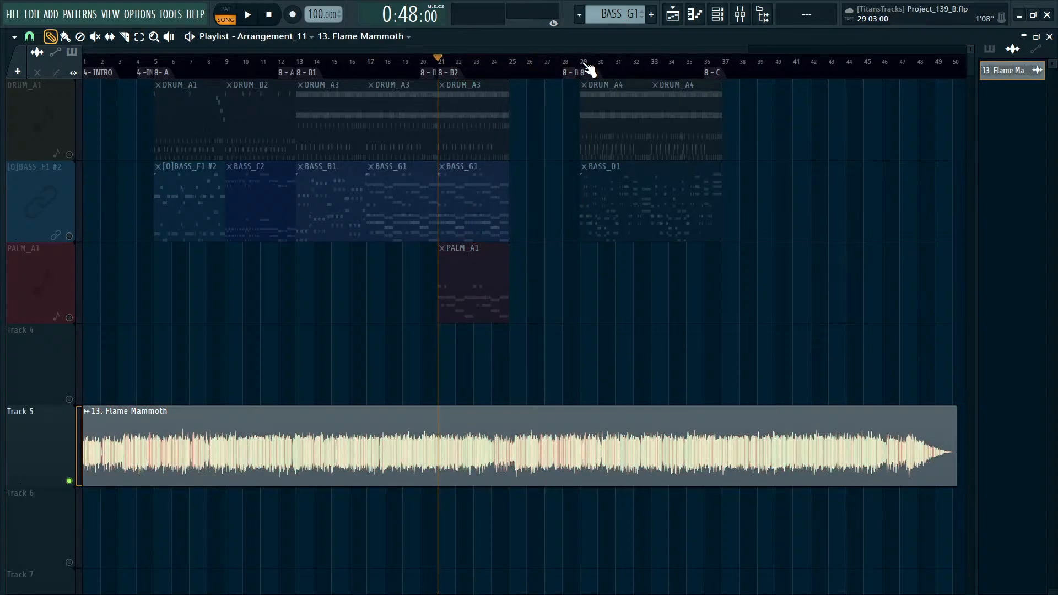
Mark the C section from bar 29 to bar 37 and the range from bar 5 to bar 23, and clear the selection.
drag(586, 66, 729, 72)
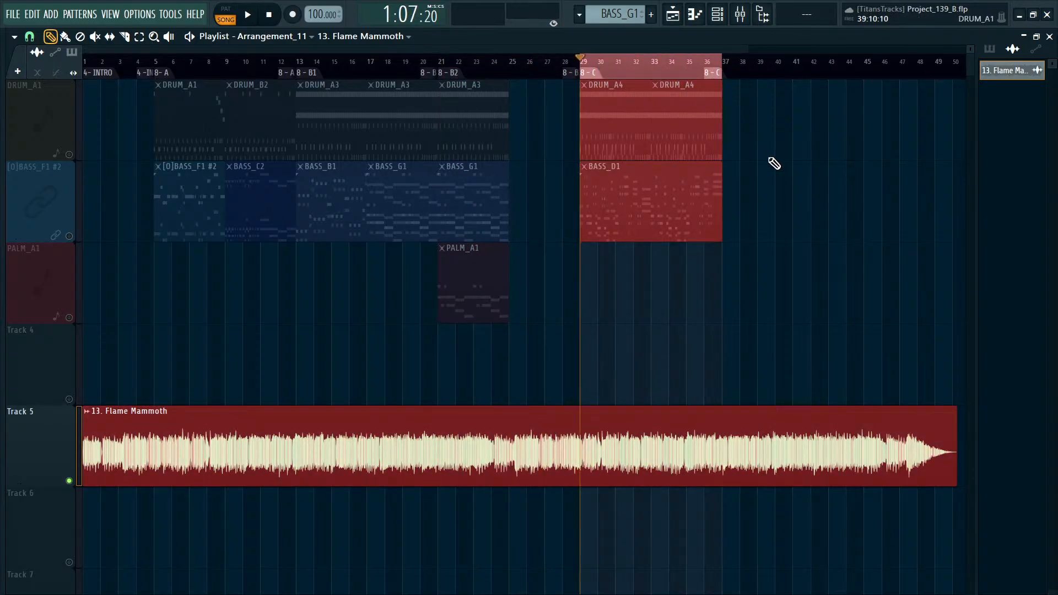
click(774, 164)
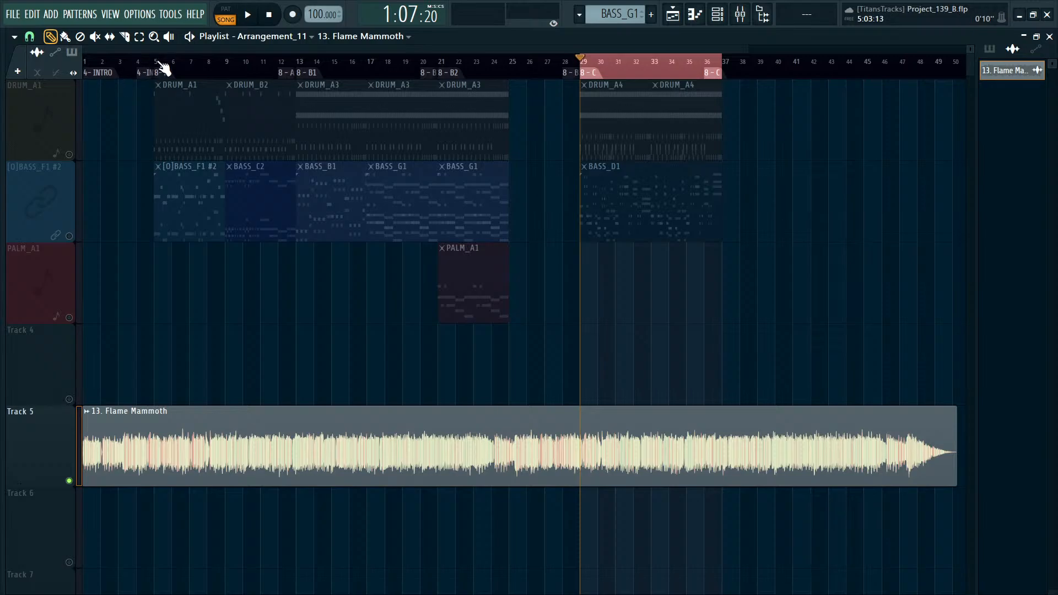
drag(163, 68, 474, 71)
click(900, 184)
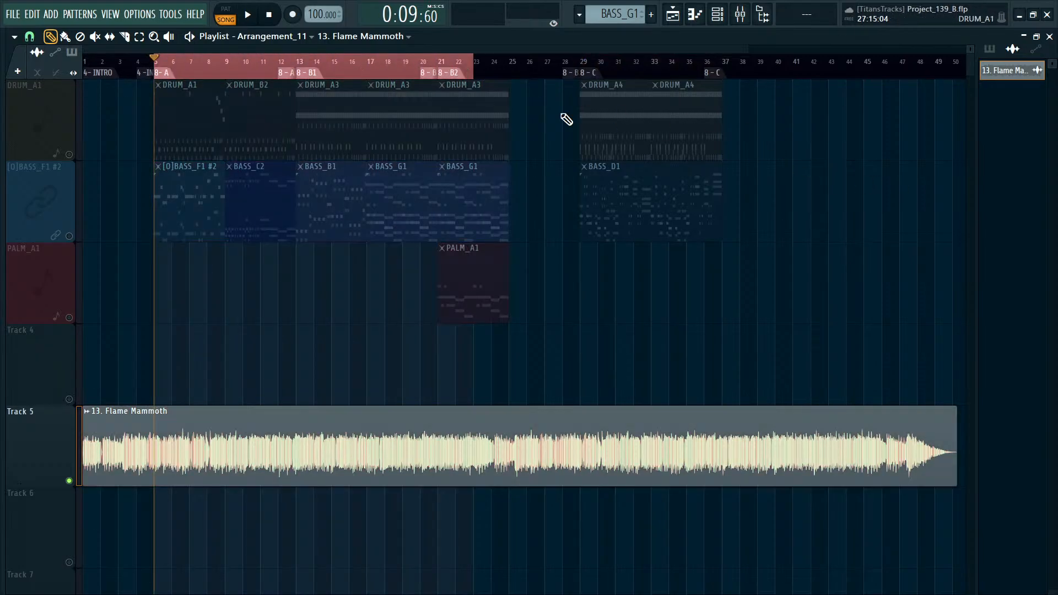
click(320, 76)
ctrl+click(242, 58)
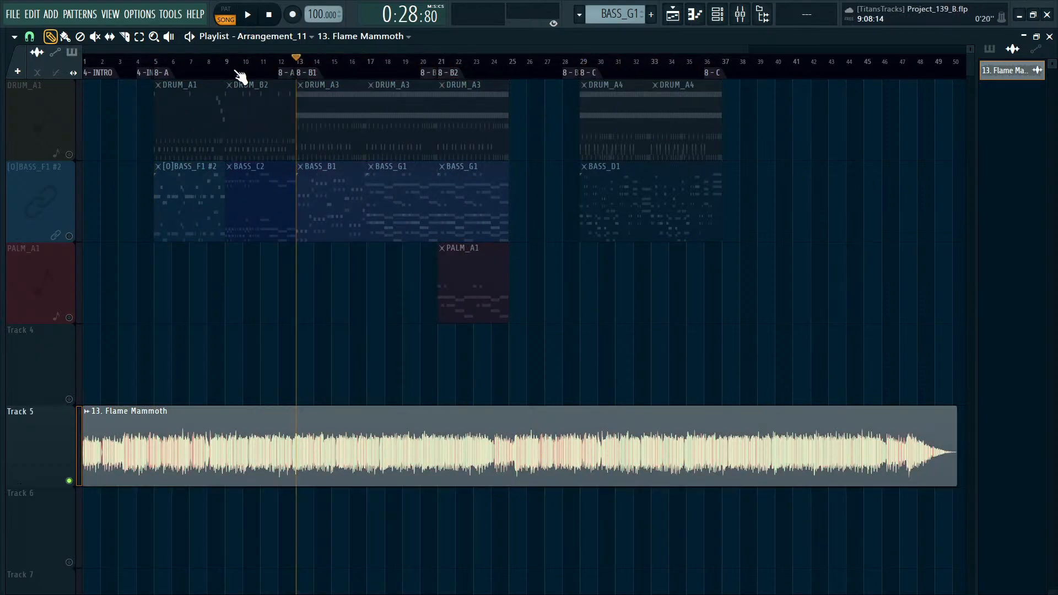
Mute Track 5 with the other tracks active again, and mark the A section from bar 5 to bar 13.
click(69, 482)
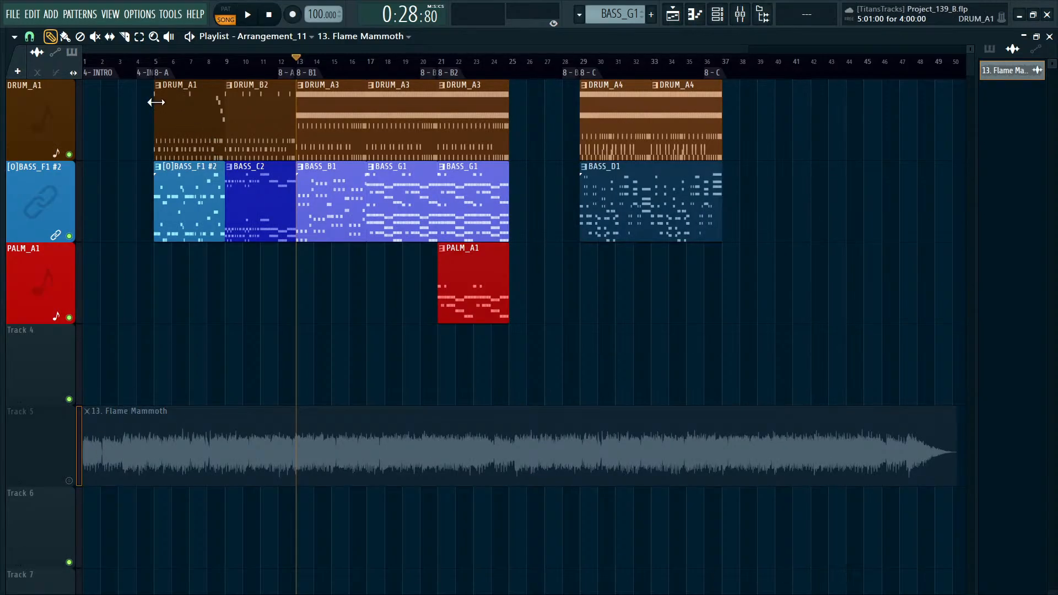
click(158, 61)
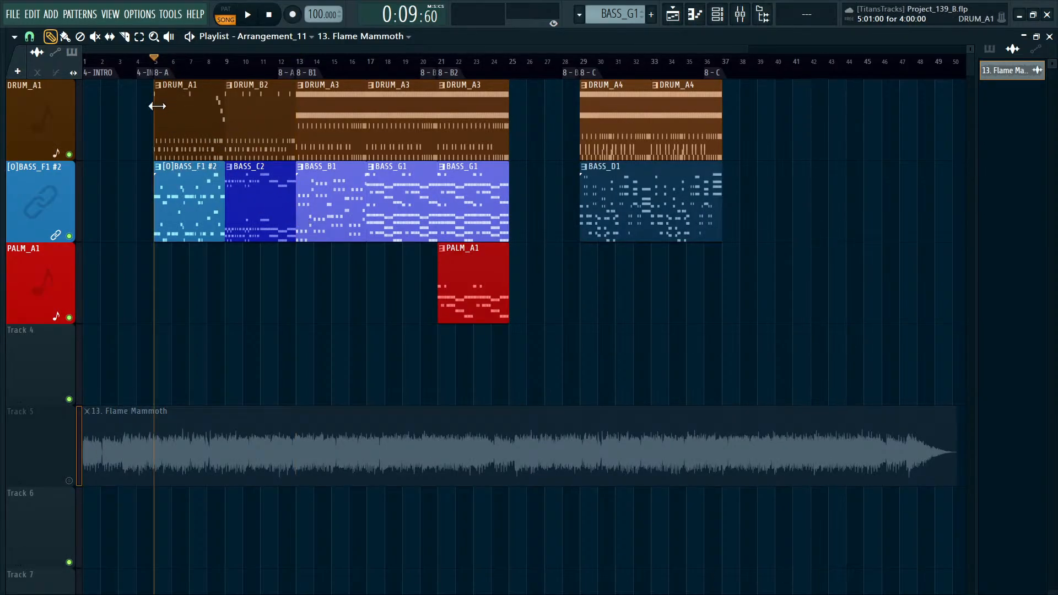
drag(160, 64, 292, 67)
key(ctrl+d)
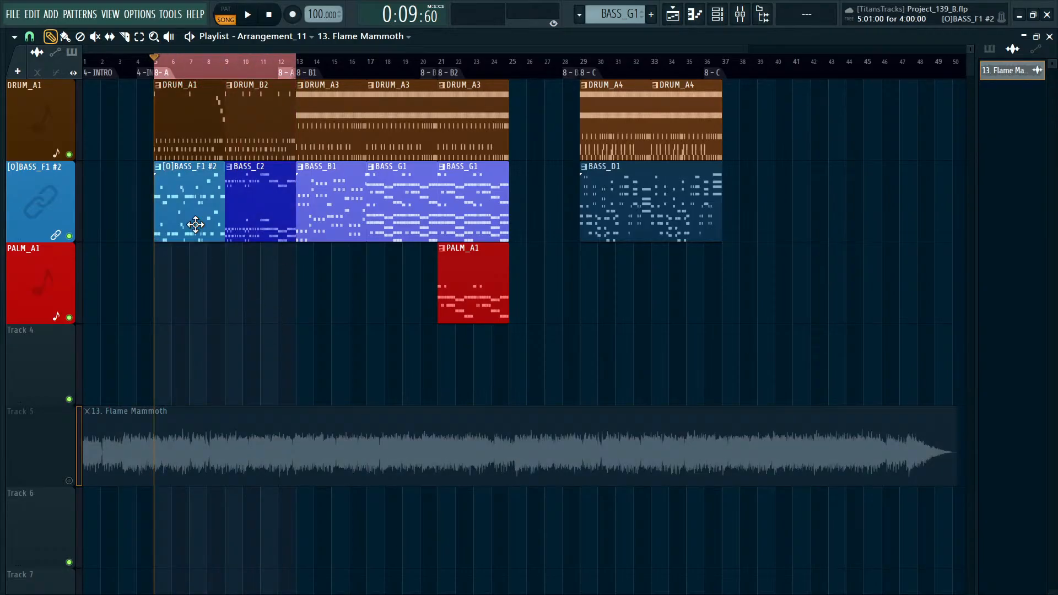
Clear the time selection and play the arrangement from bar 5, pointing out the [O]BASS_F1 #2 clip.
click(157, 70)
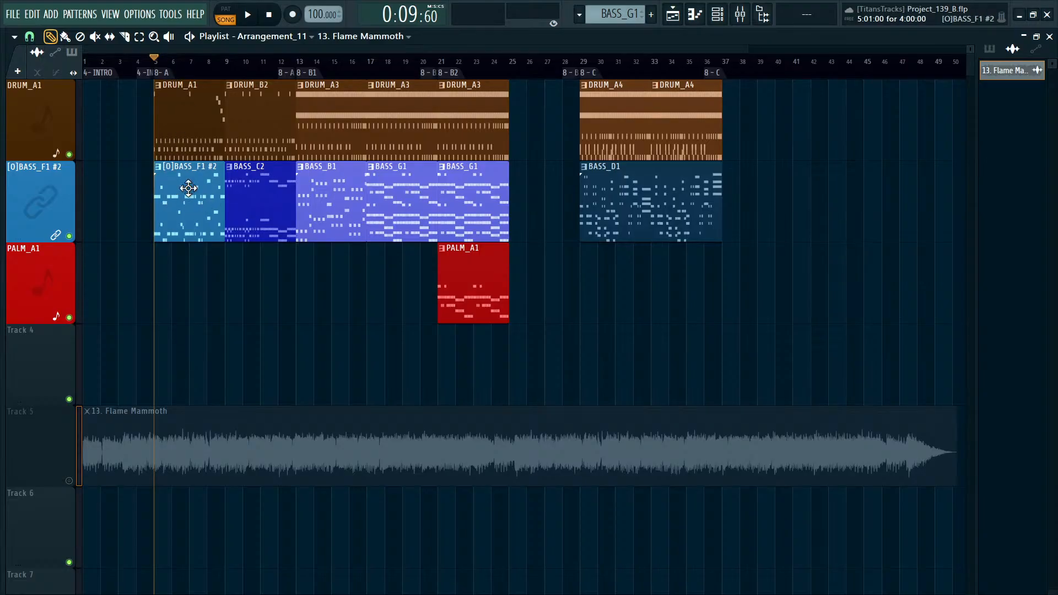
key(space)
drag(204, 252, 183, 200)
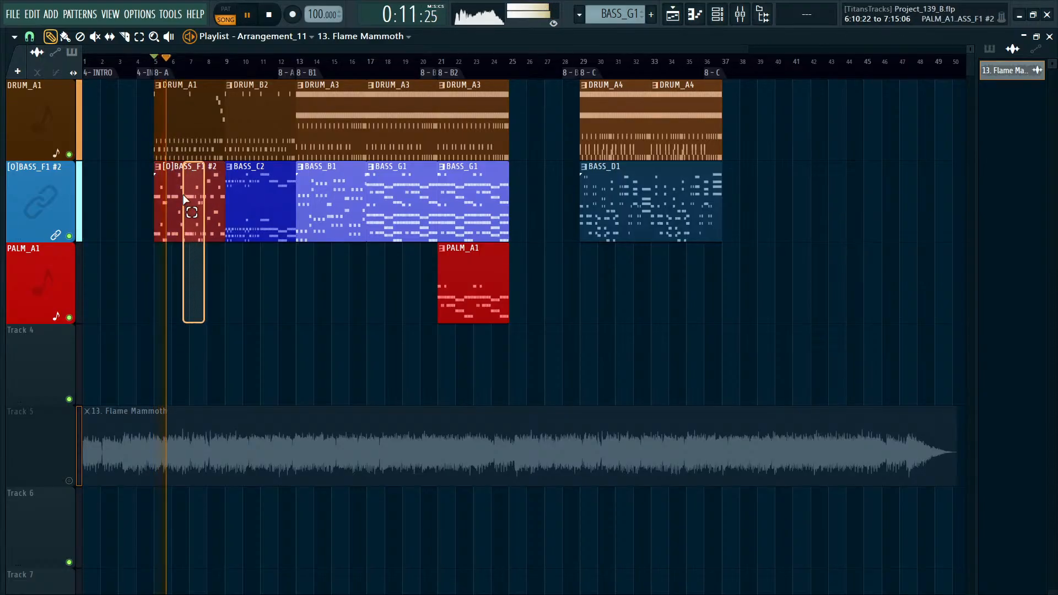
click(202, 277)
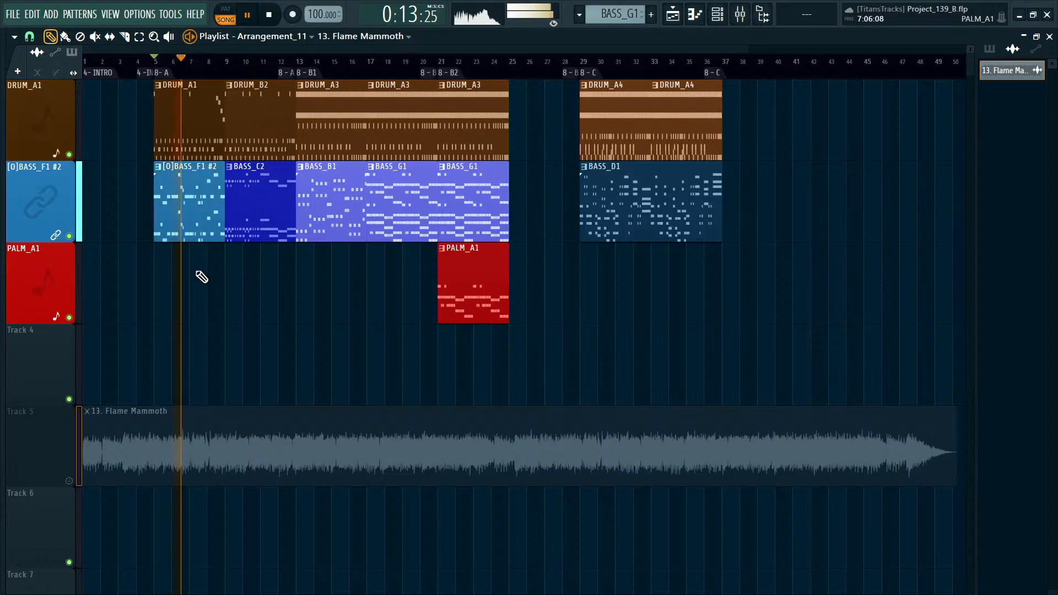
drag(206, 315, 182, 208)
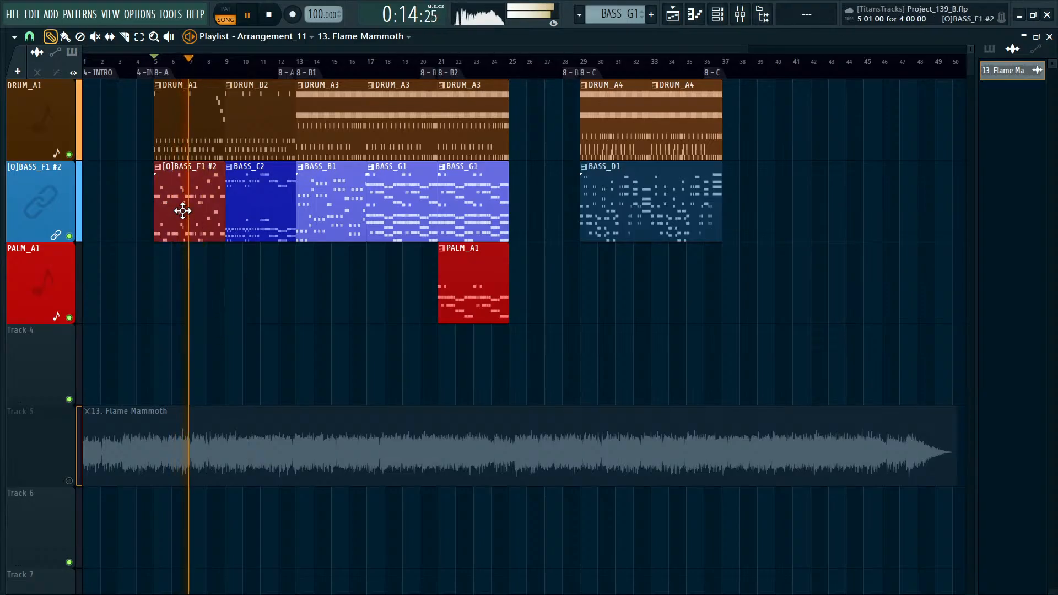
click(240, 292)
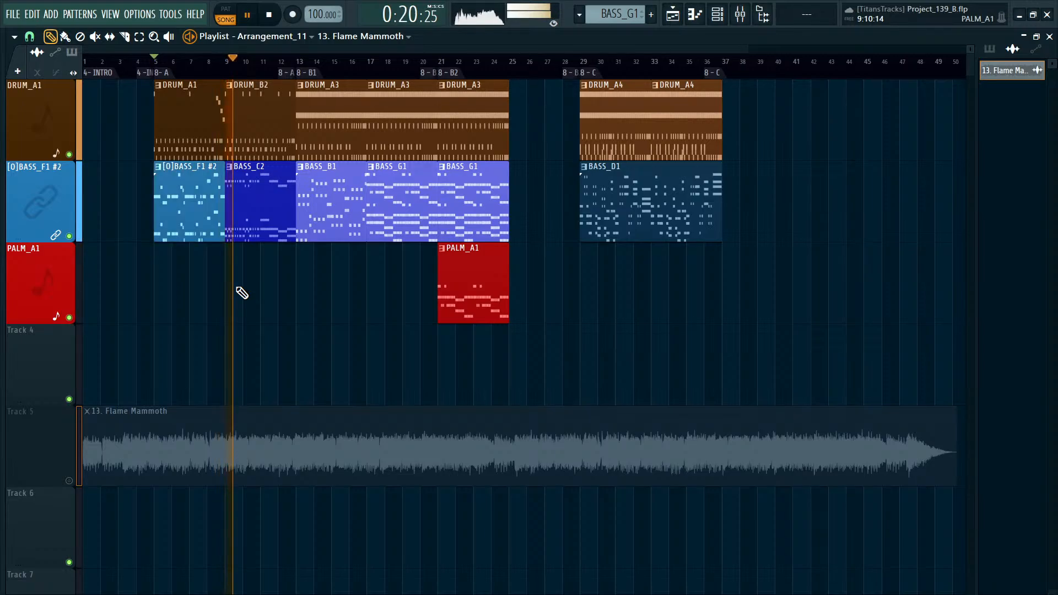
Review BASS_C2's Power Chorder Split and Rocker RoundWounder notes during playback, and mute the PALM_A1 track in the playlist.
double_click(271, 201)
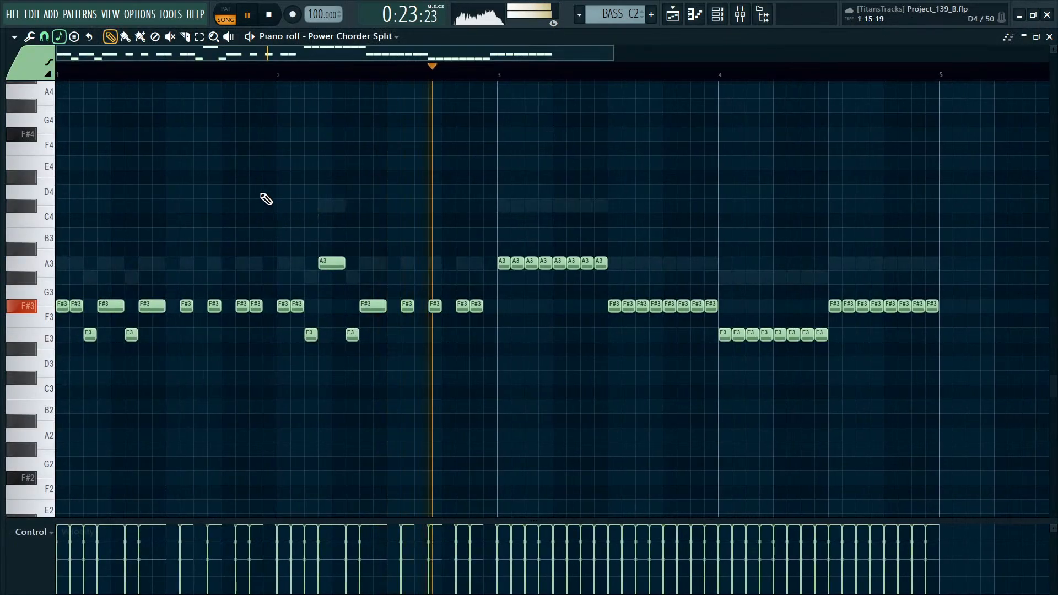
click(368, 181)
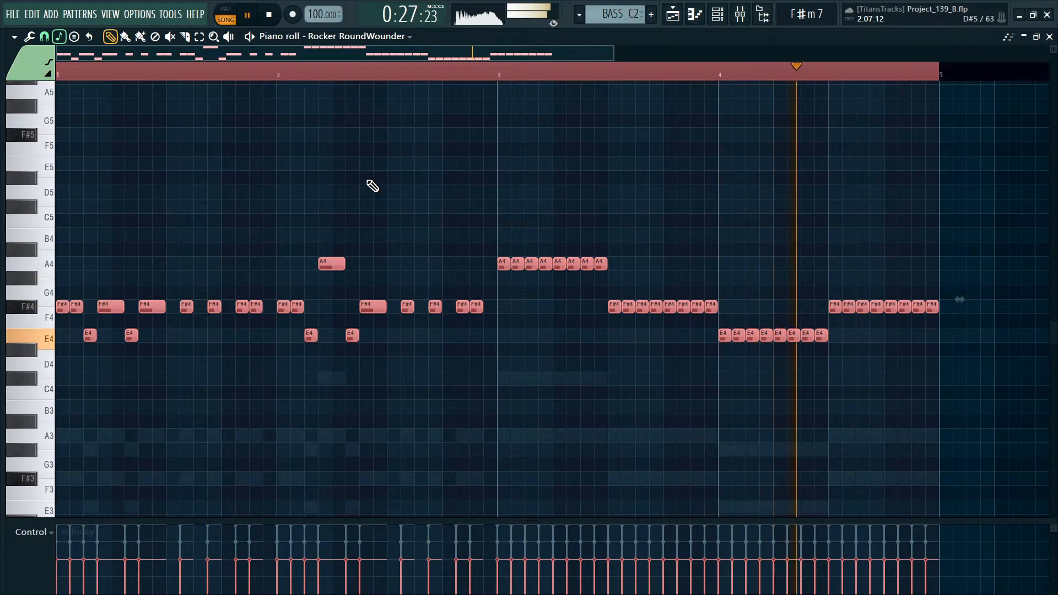
key(F5)
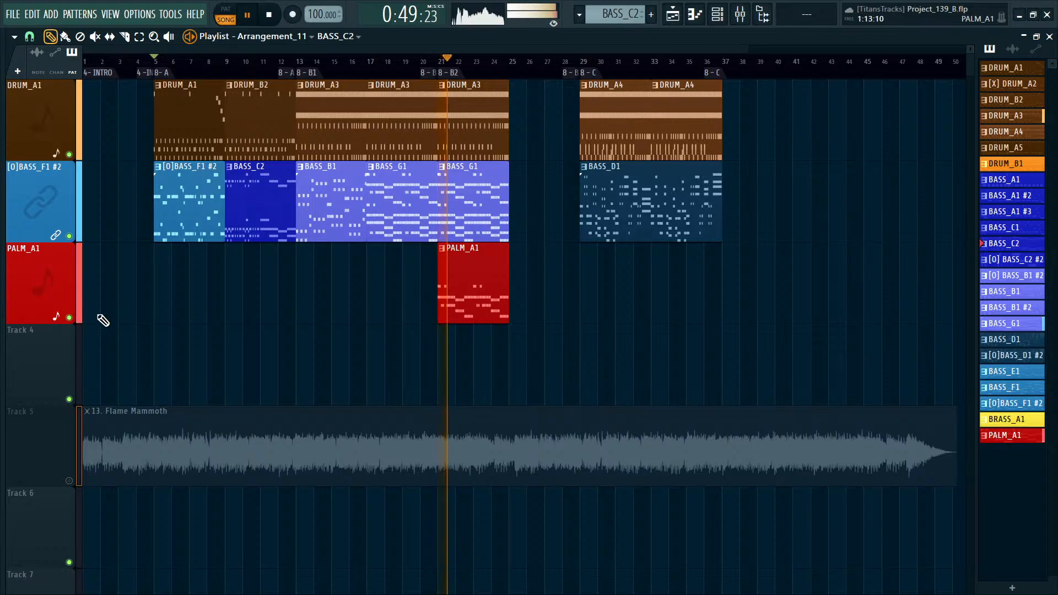
click(70, 318)
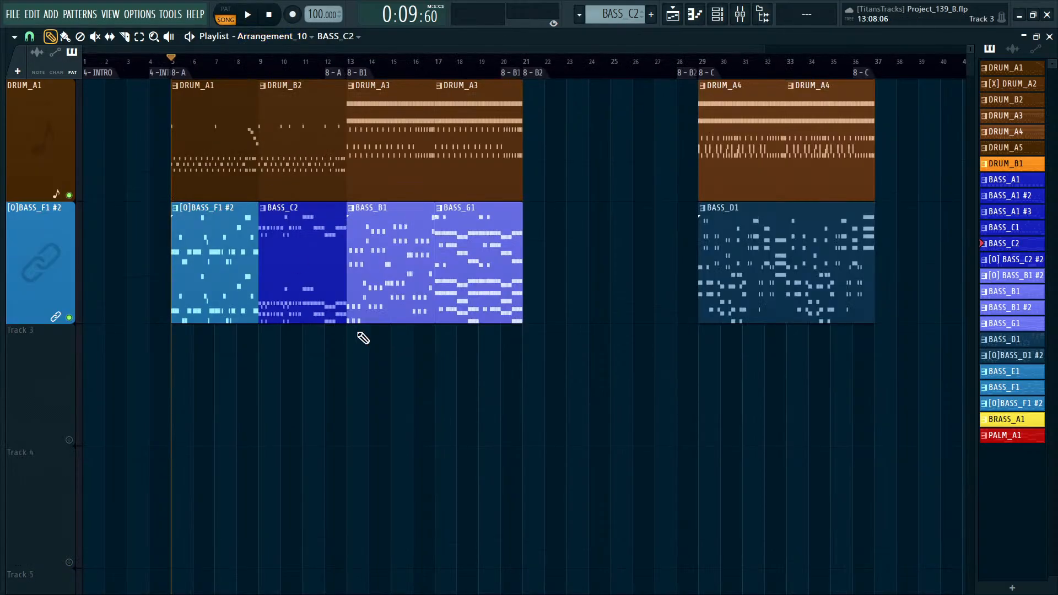
Listen to Arrangement_10's bass sections from bars 5, 13, 17 and 29, and return to Arrangement_11.
key(space)
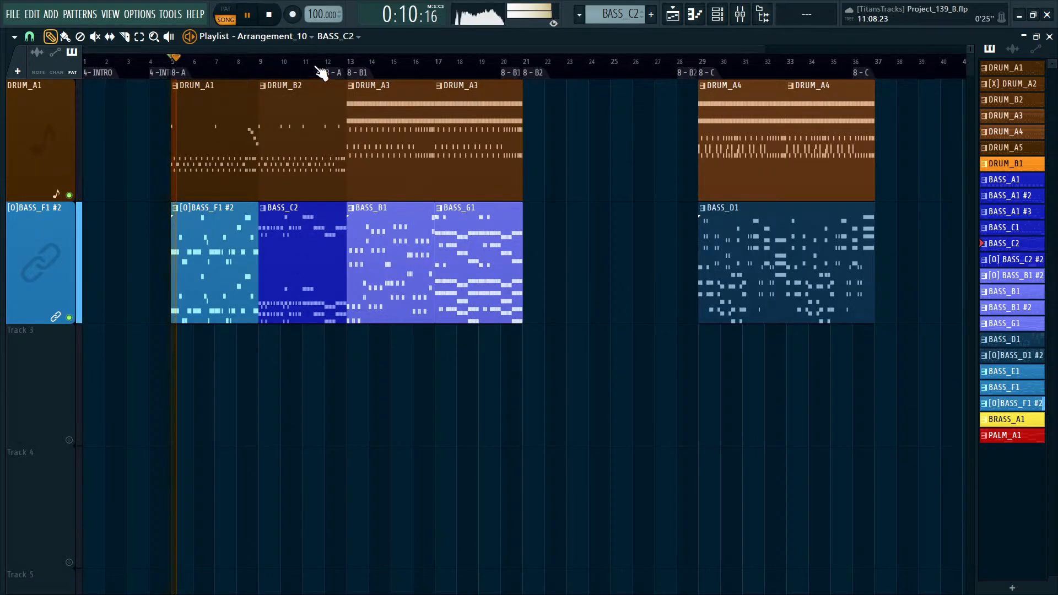
click(356, 73)
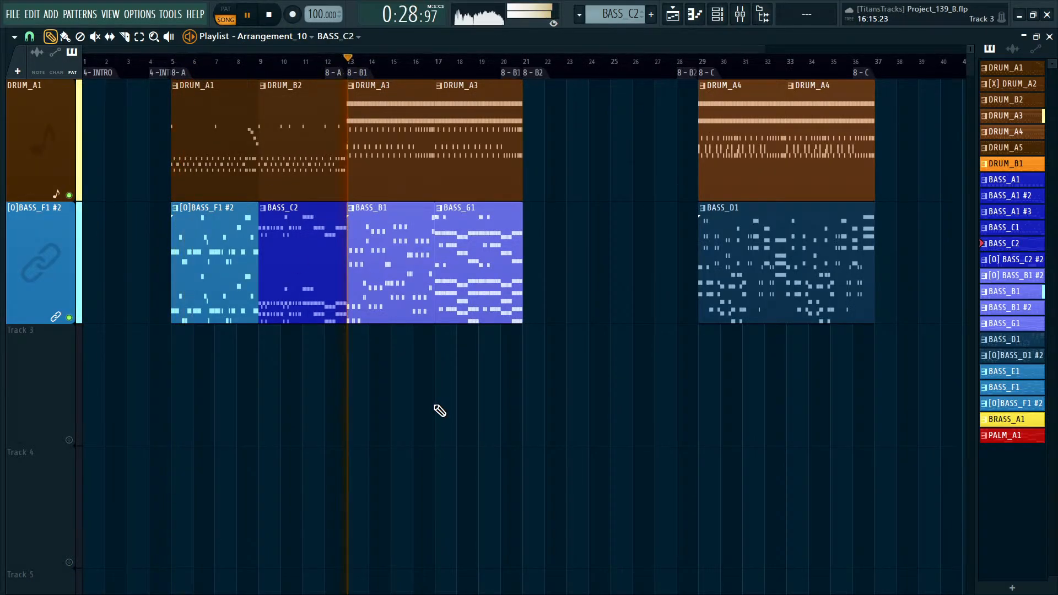
click(437, 64)
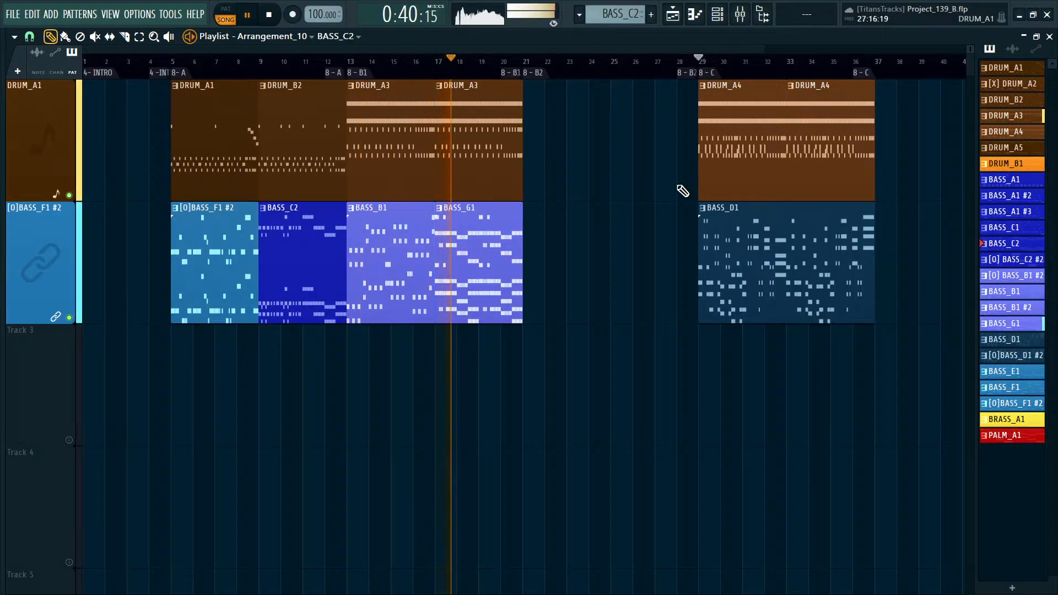
click(700, 73)
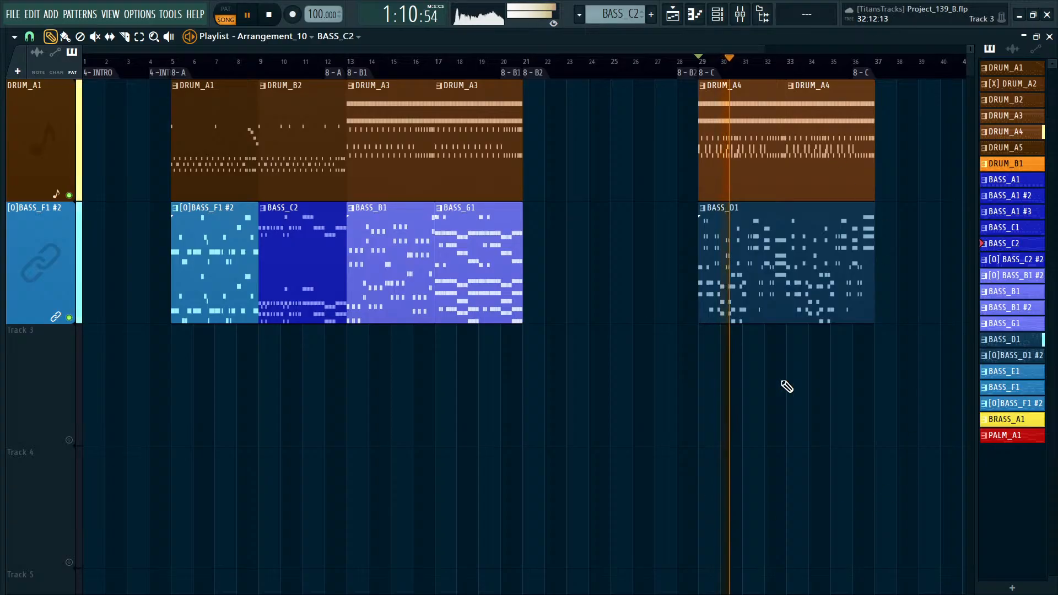
drag(787, 385, 827, 53)
click(616, 220)
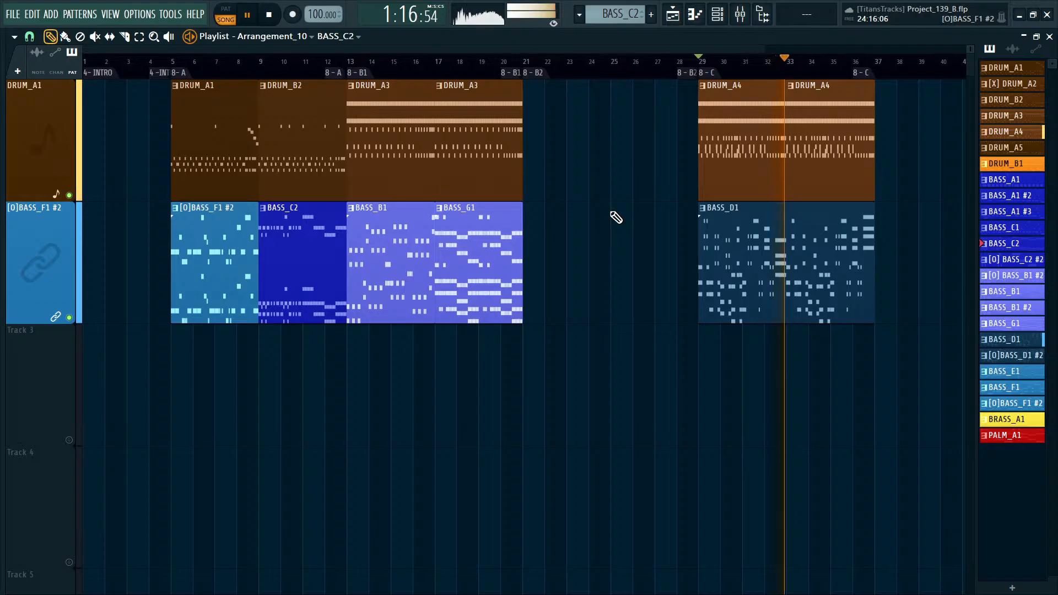
key(space)
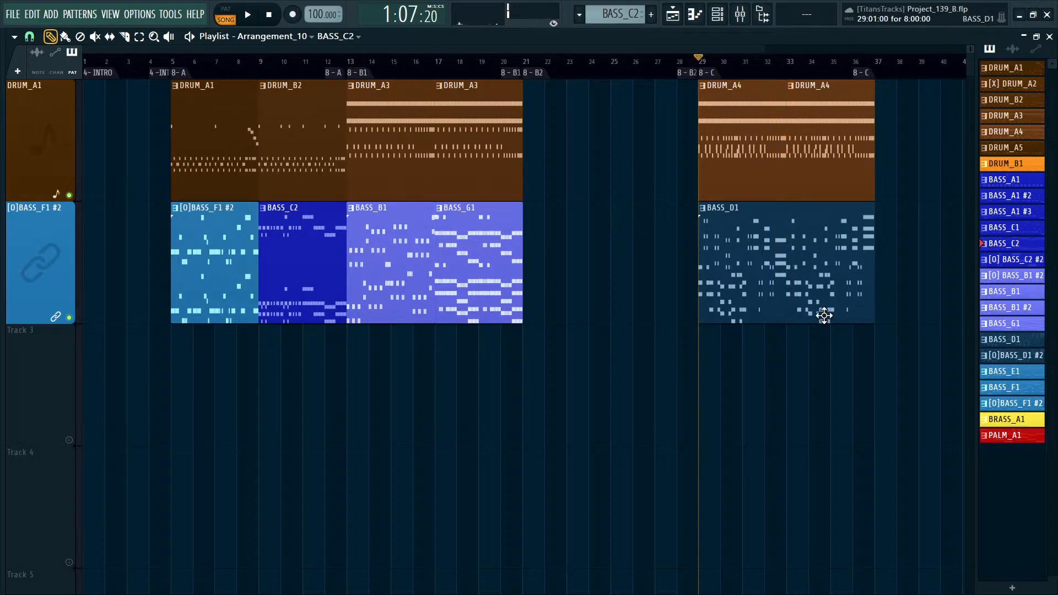
drag(845, 364, 735, 215)
drag(721, 255, 376, 513)
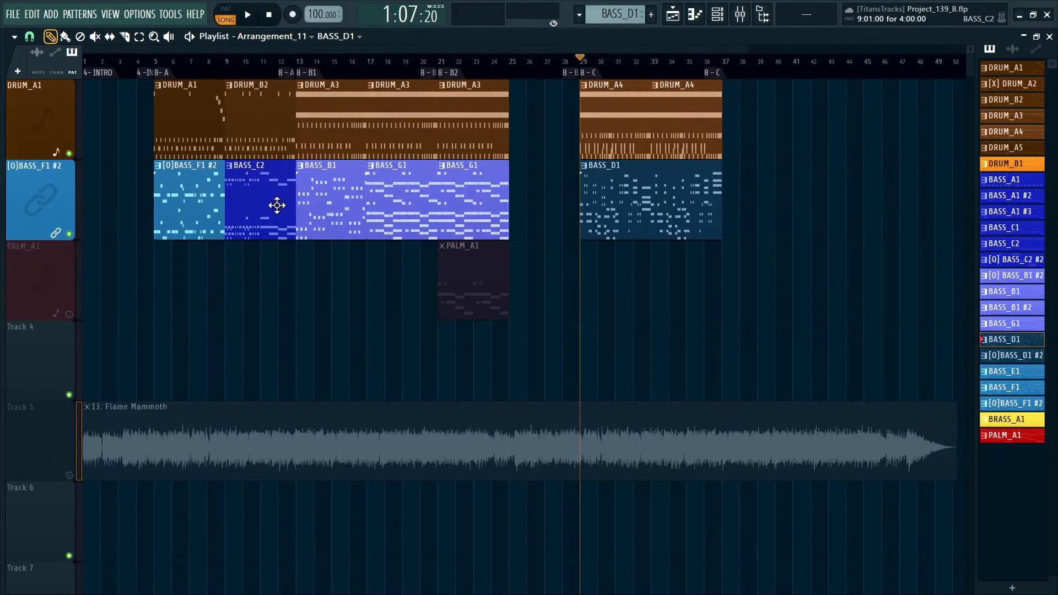
Solo Track 5 with the 13. Flame Mammoth clip, set the playback position to bar 1 and pick the clip.
right_click(253, 417)
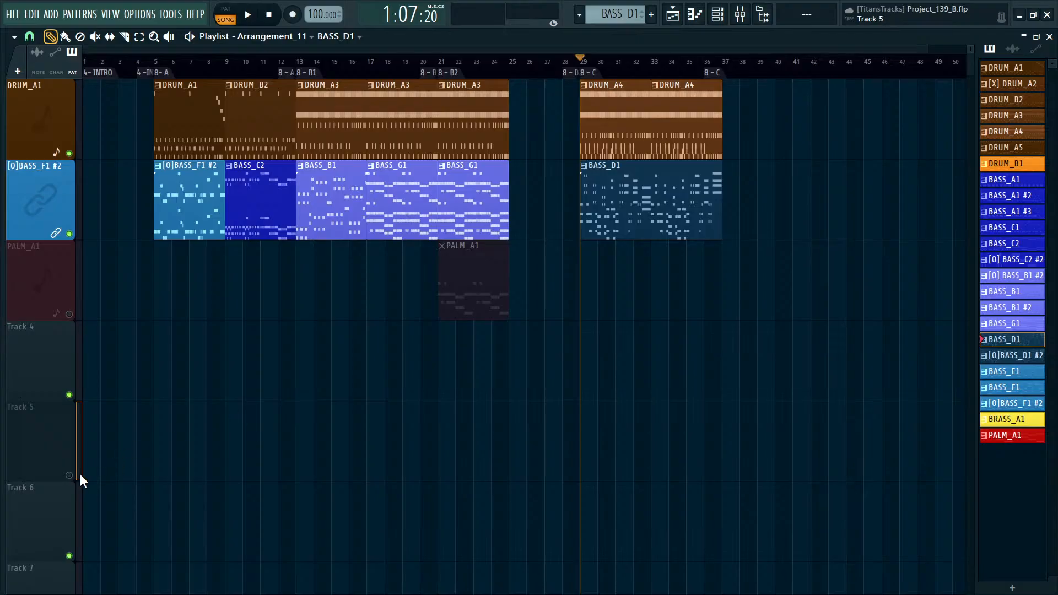
key(ctrl+z)
click(69, 467)
right_click(70, 476)
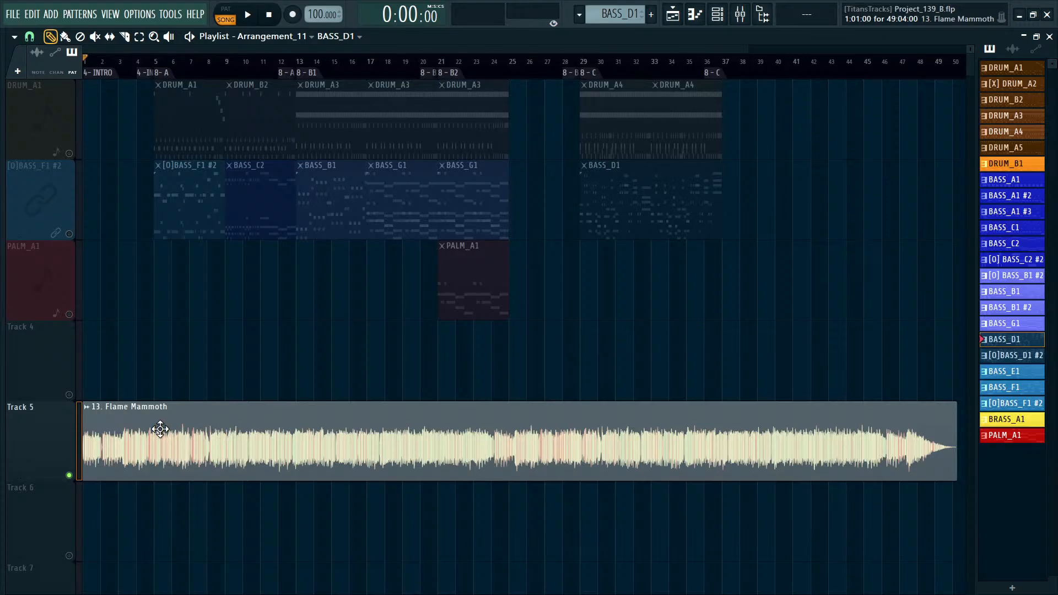
mouse_move(98, 66)
mouse_down()
mouse_move(770, 76)
mouse_move(84, 69)
mouse_up()
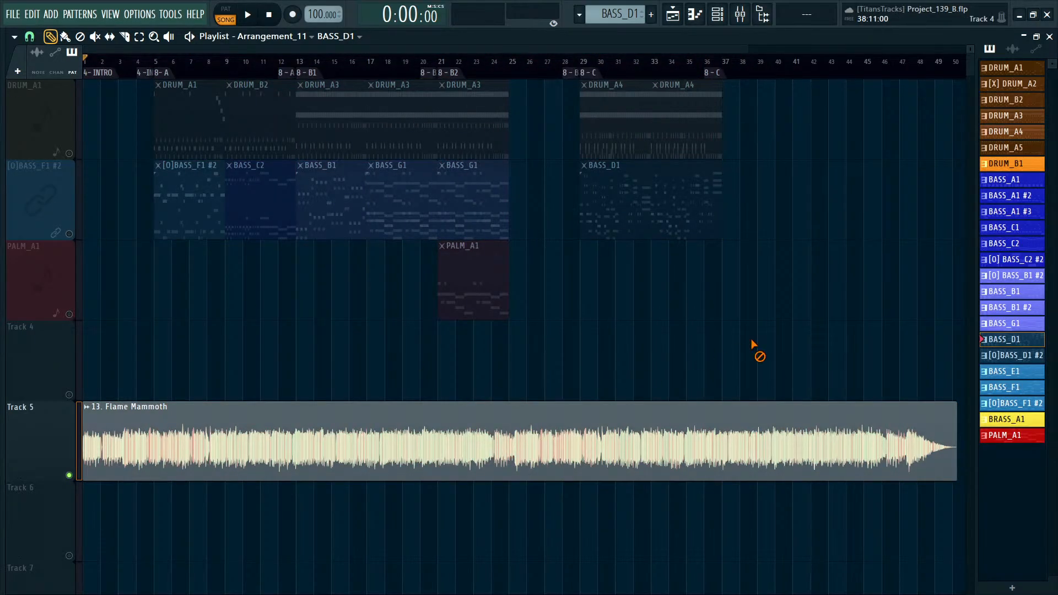
click(450, 456)
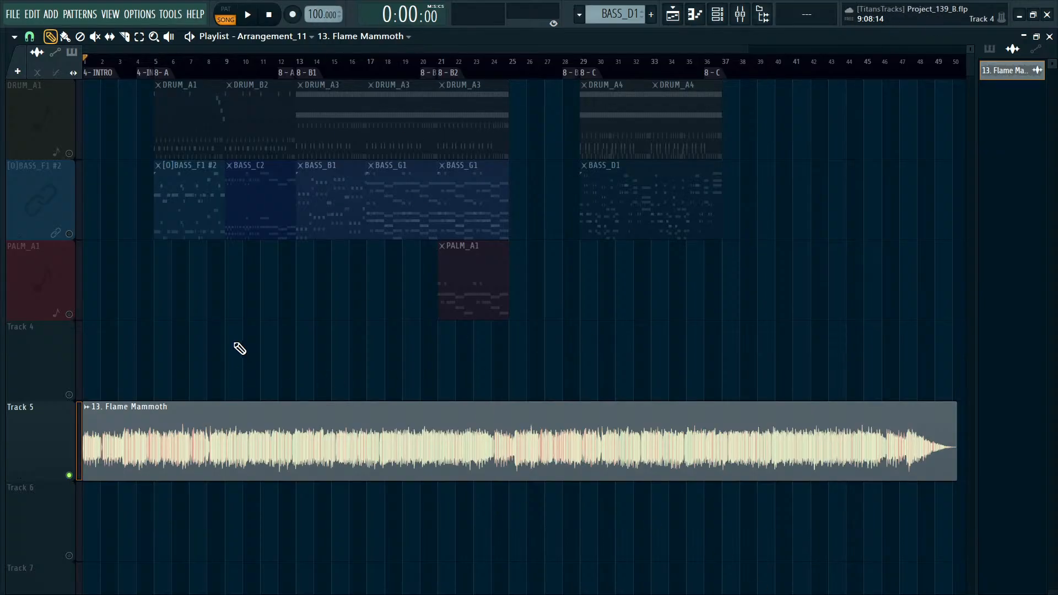
Play the soloed 13. Flame Mammoth clip, stop it and restart playback from bar 1.
scroll(189, 365, up, 2)
scroll(230, 364, down, 2)
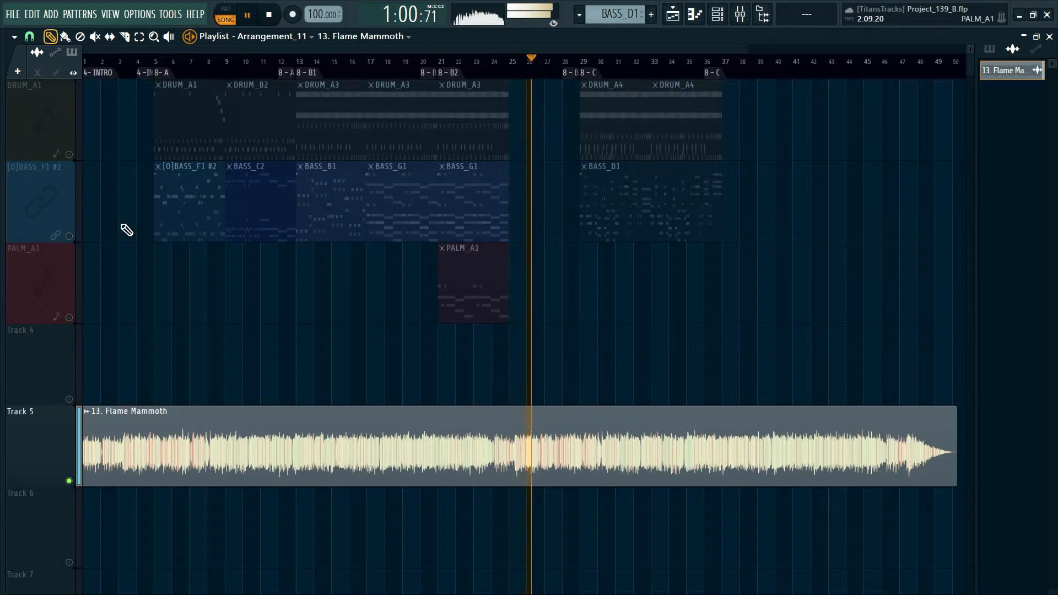
key(space)
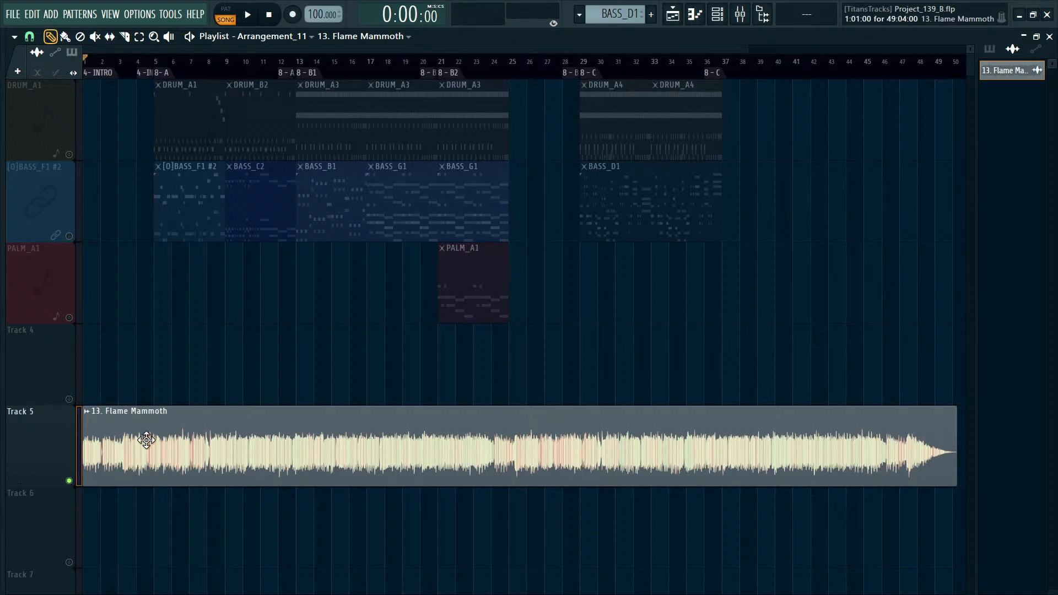
key(space)
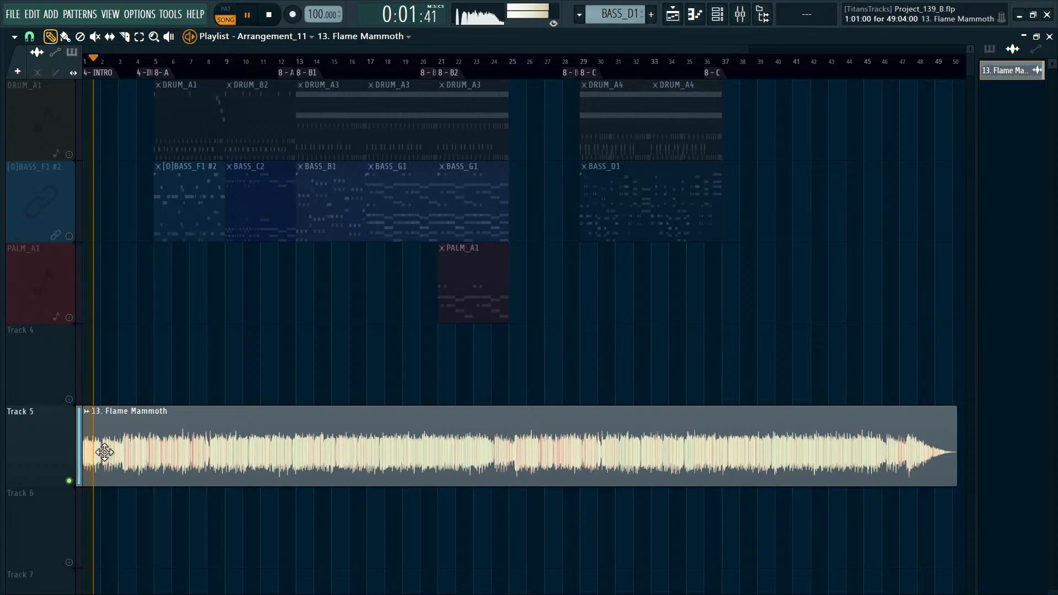
Stop playback, clear the solo so all playlist tracks are enabled, and mute Track 5 holding the 13. Flame Mammoth clip.
key(space)
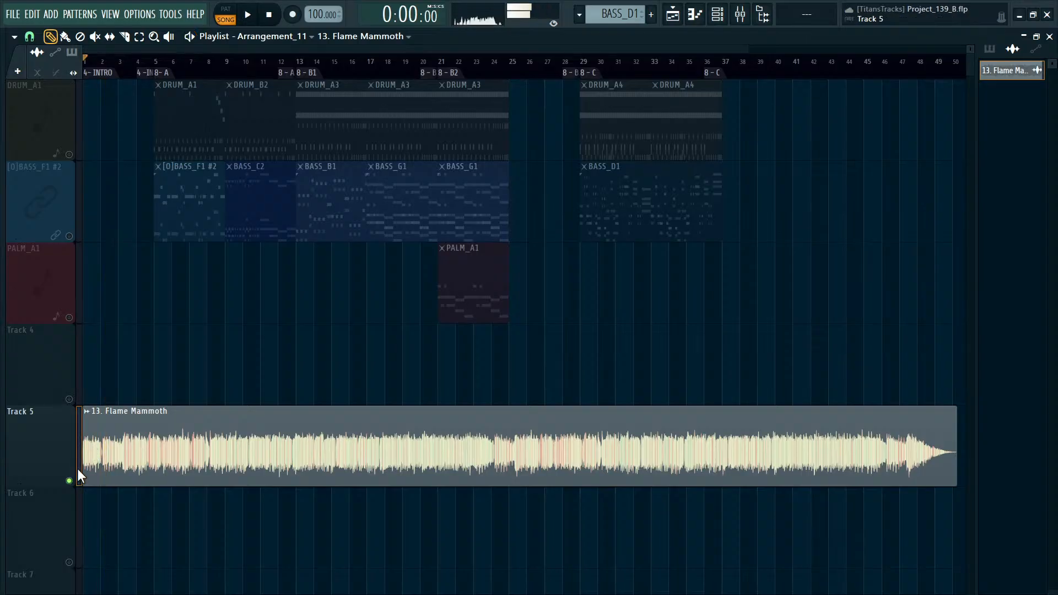
click(69, 481)
click(69, 154)
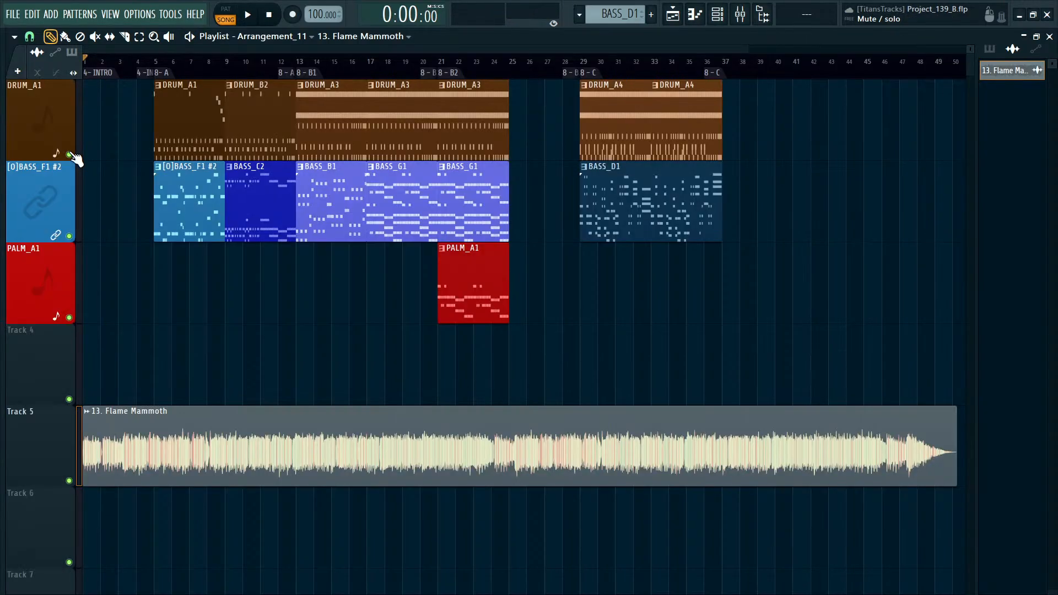
click(69, 482)
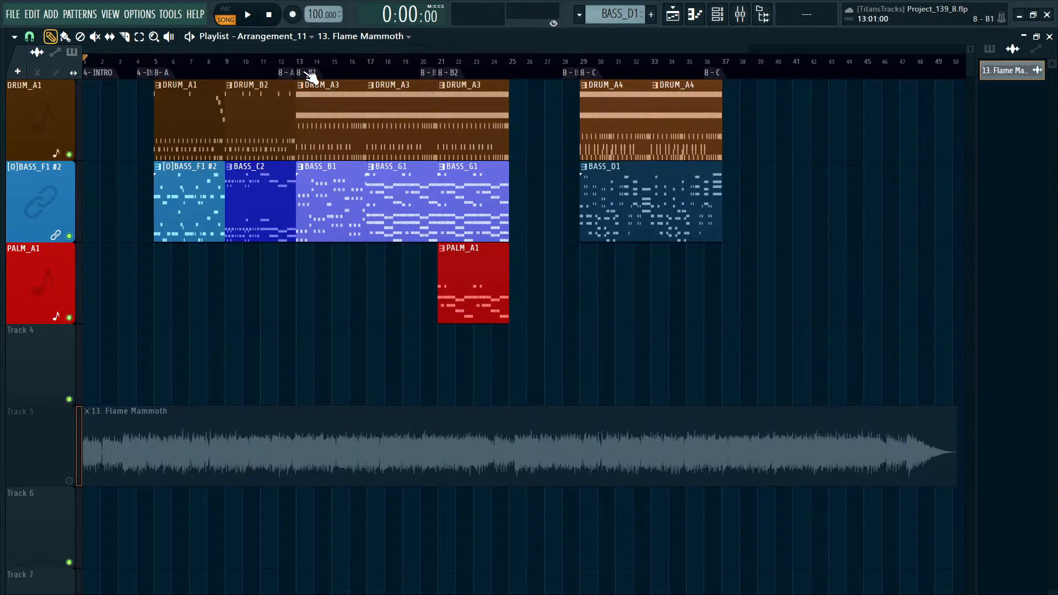
Highlight the 8-B1 section from bar 13 to bar 21 and clear the selection again.
drag(305, 65, 456, 74)
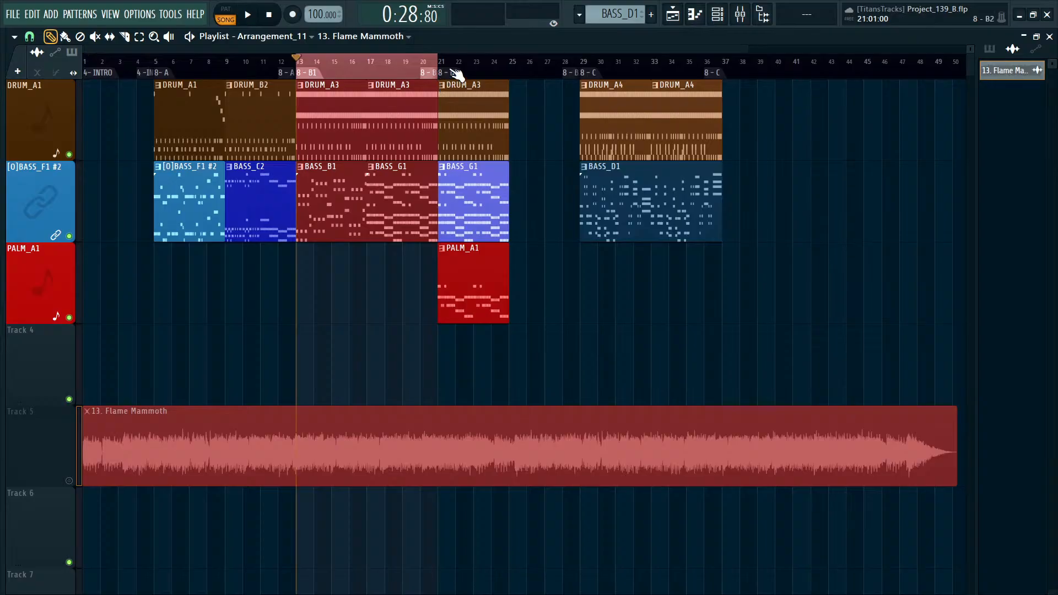
key(ctrl+d)
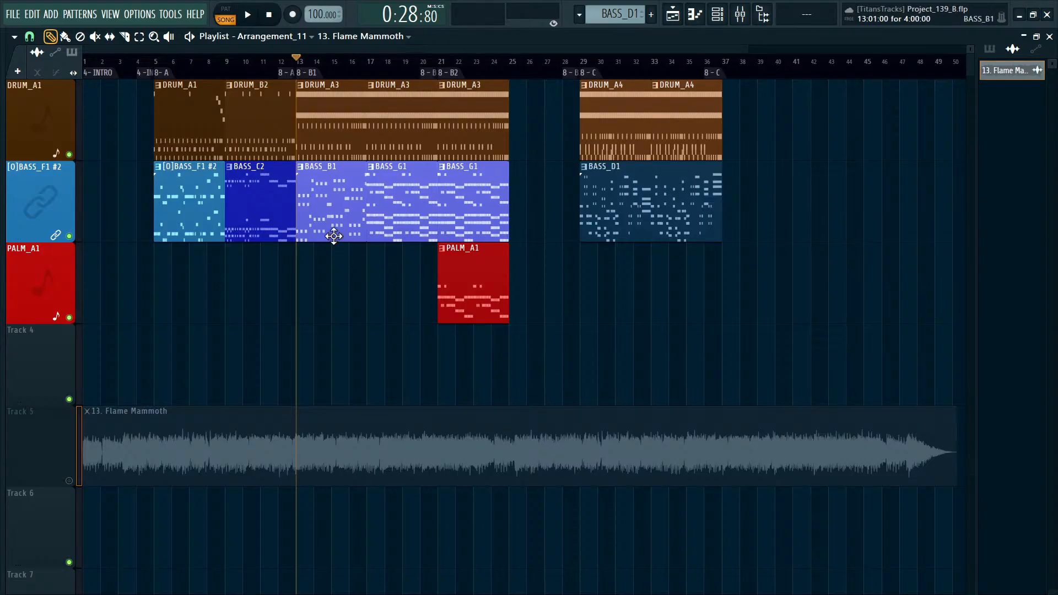
drag(341, 265, 322, 204)
ctrl+click(341, 303)
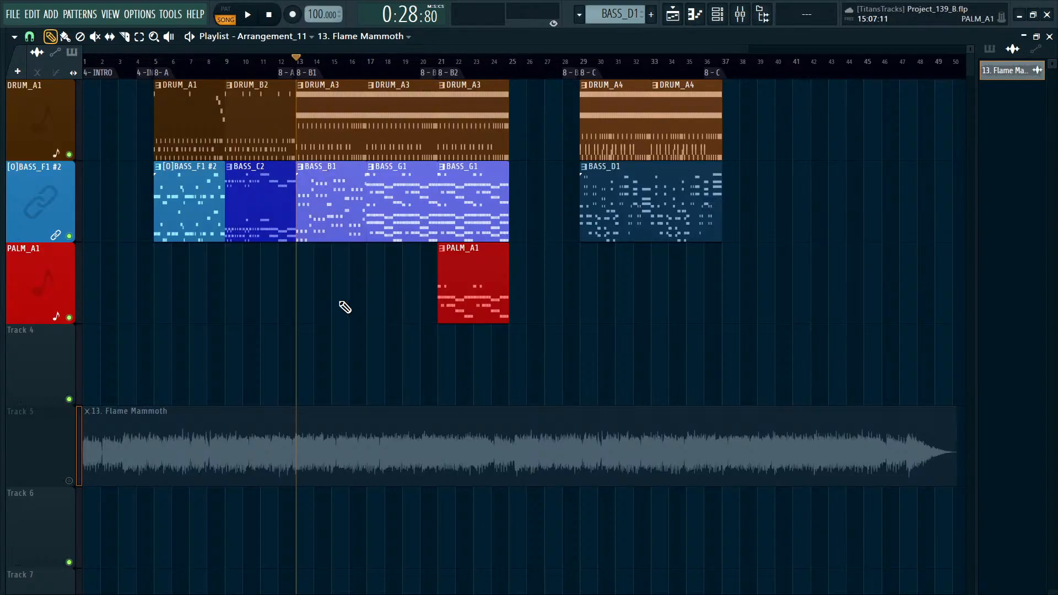
Solo Track 5 and listen to the 13. Flame Mammoth clip from bar 1, and stop playback.
ctrl+click(69, 481)
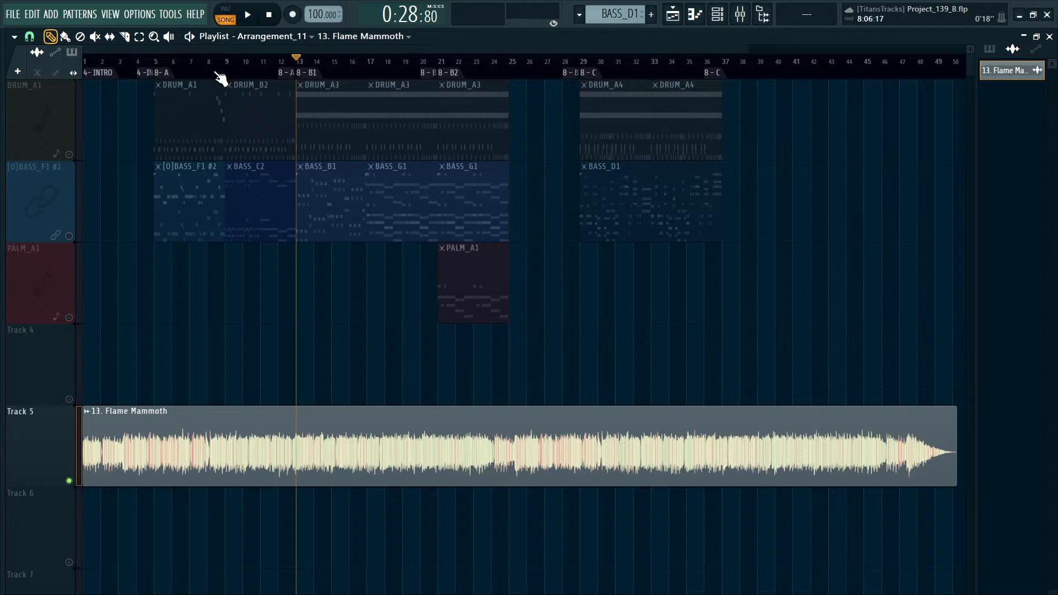
click(84, 71)
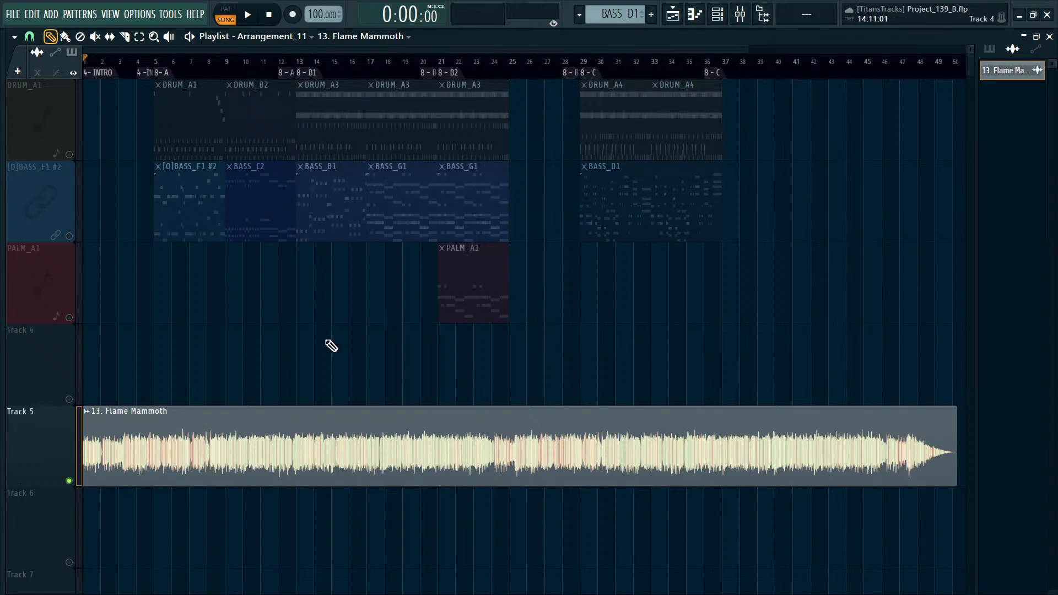
key(space)
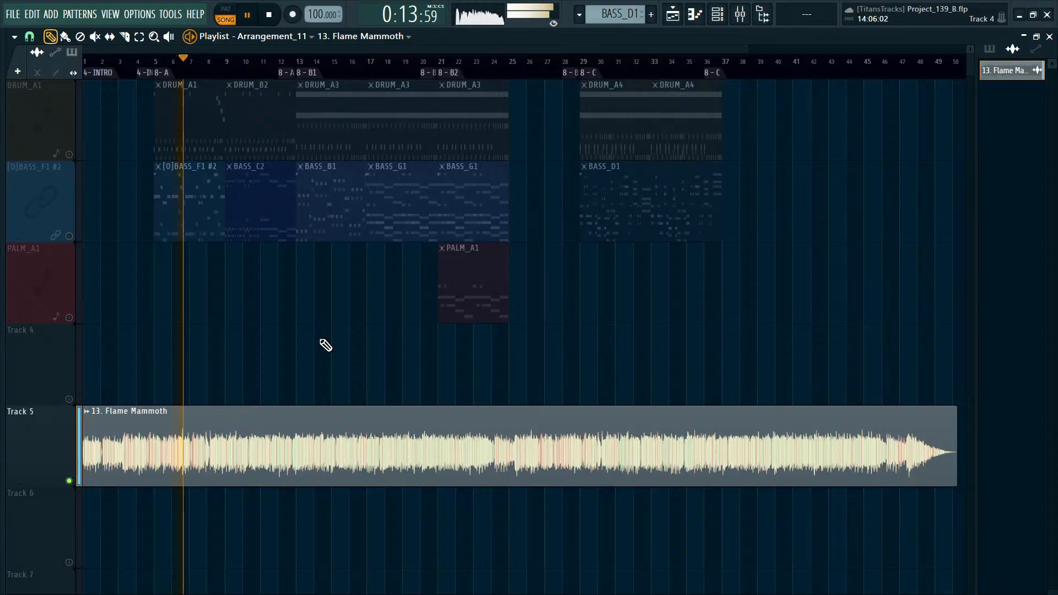
key(space)
Remove the solo from Track 5 to enable the drum, bass and palm tracks, and mute Track 5 again.
right_click(70, 480)
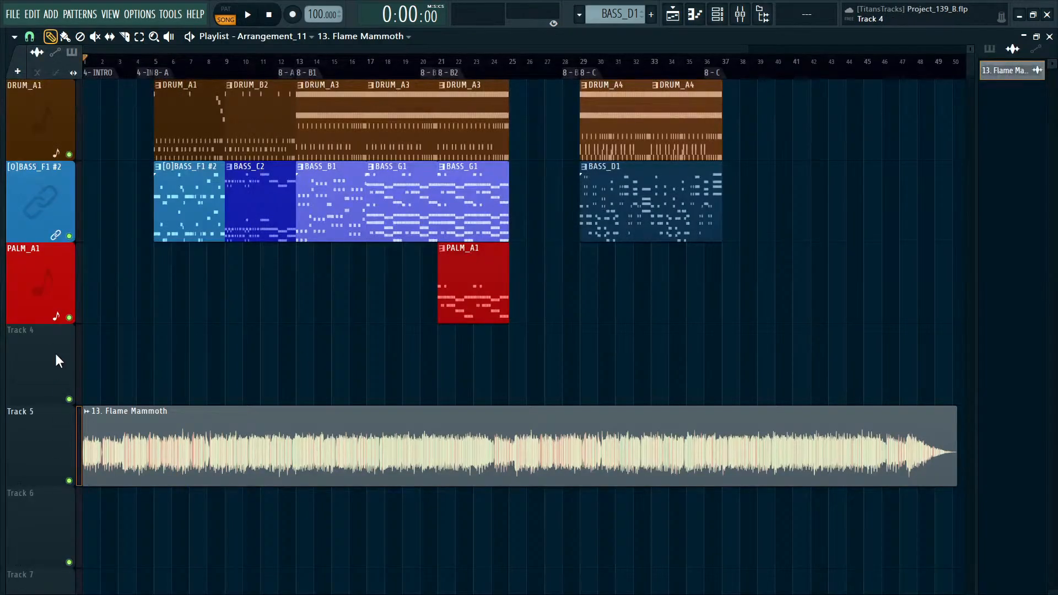
right_click(69, 154)
right_click(70, 161)
click(69, 480)
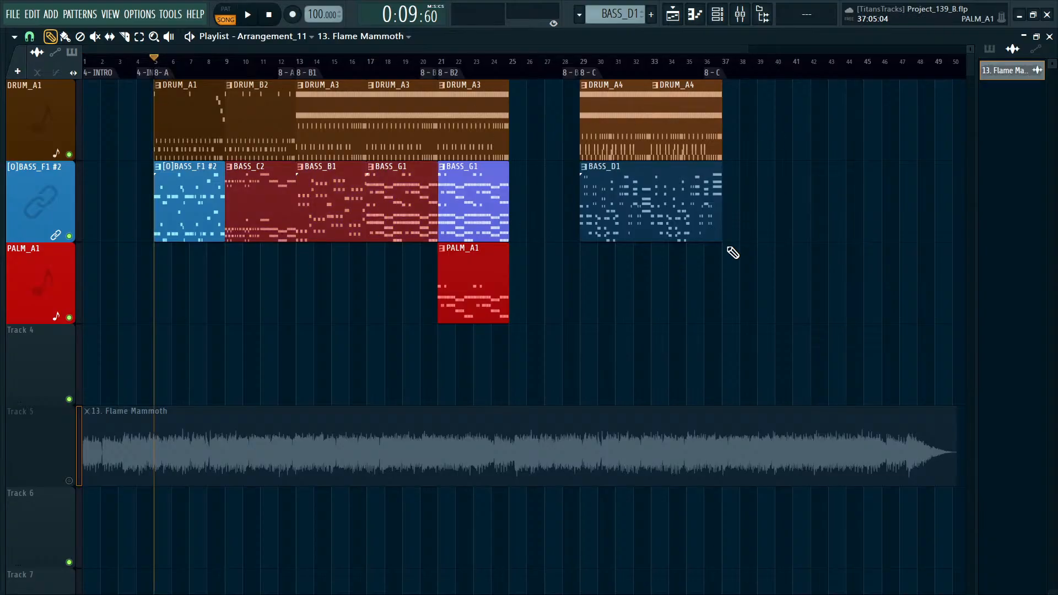
Listen to the arrangement from bar 5, muting the Rocker RoundWounder channel during playback.
ctrl+click(723, 293)
ctrl+drag(716, 270, 600, 130)
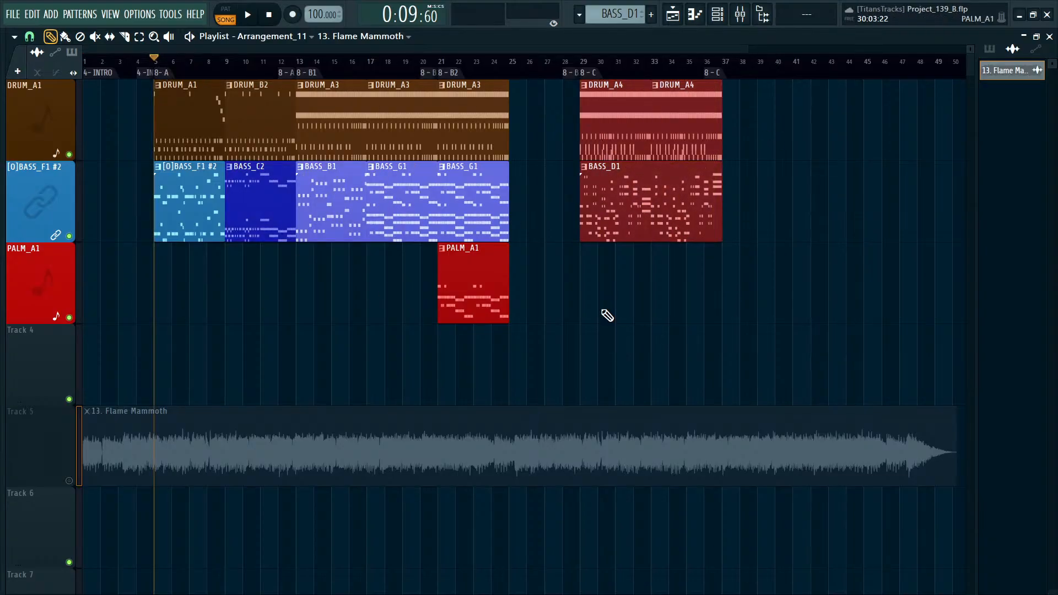
click(604, 320)
key(space)
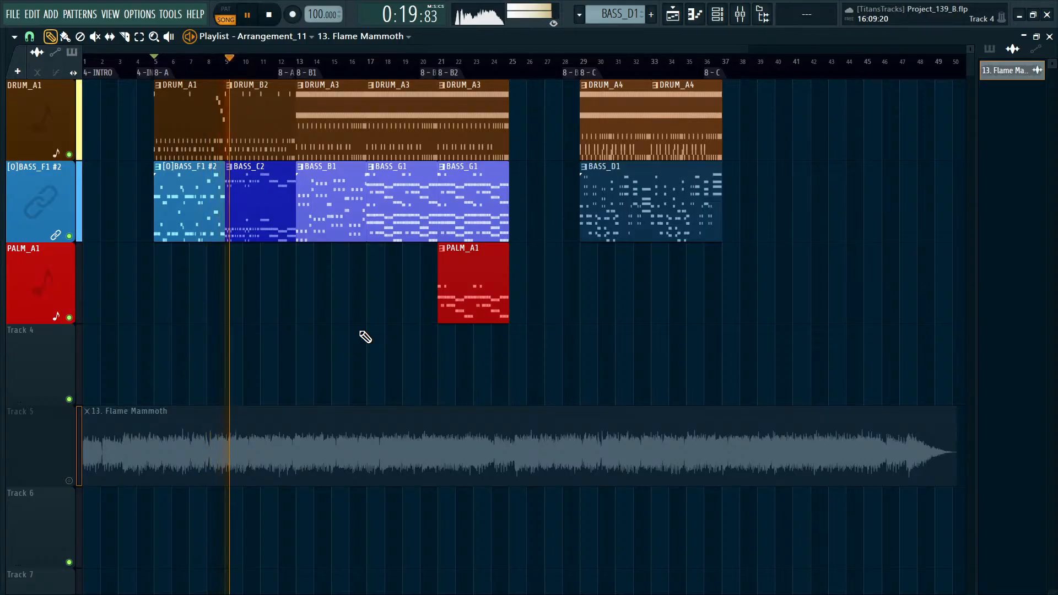
key(F6)
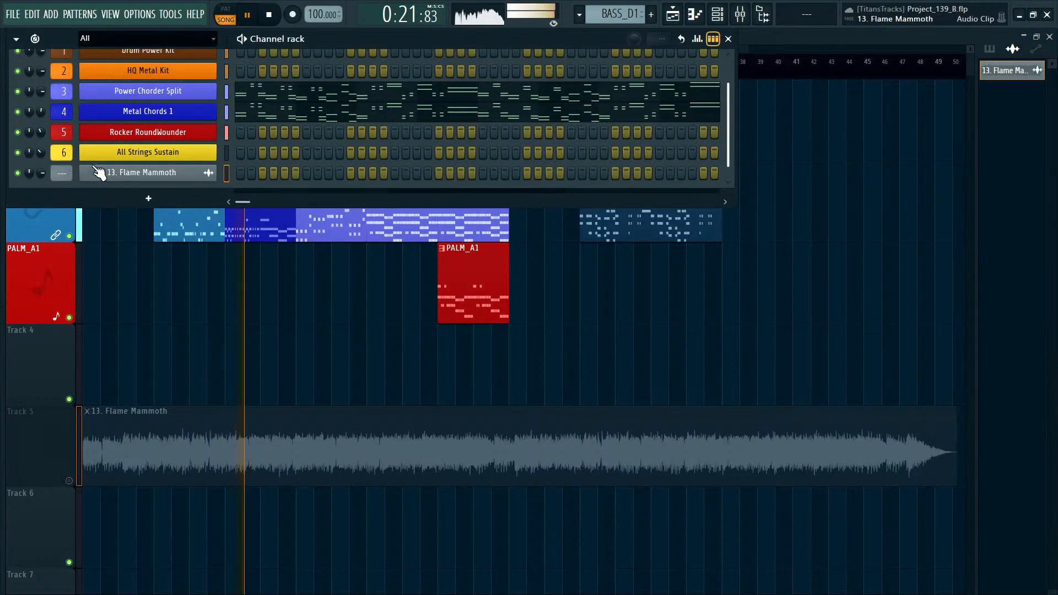
click(17, 132)
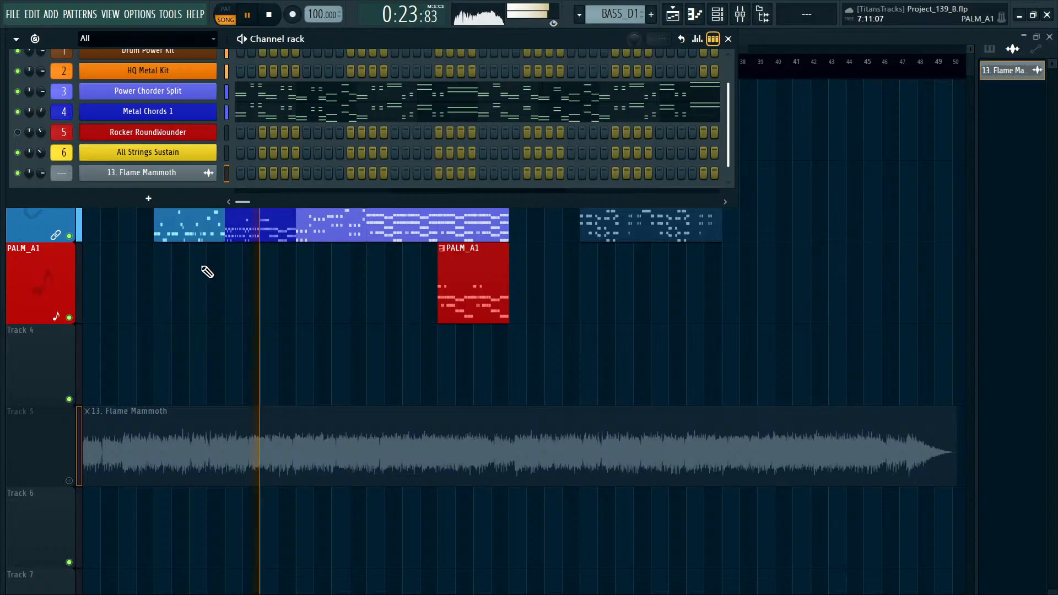
key(F6)
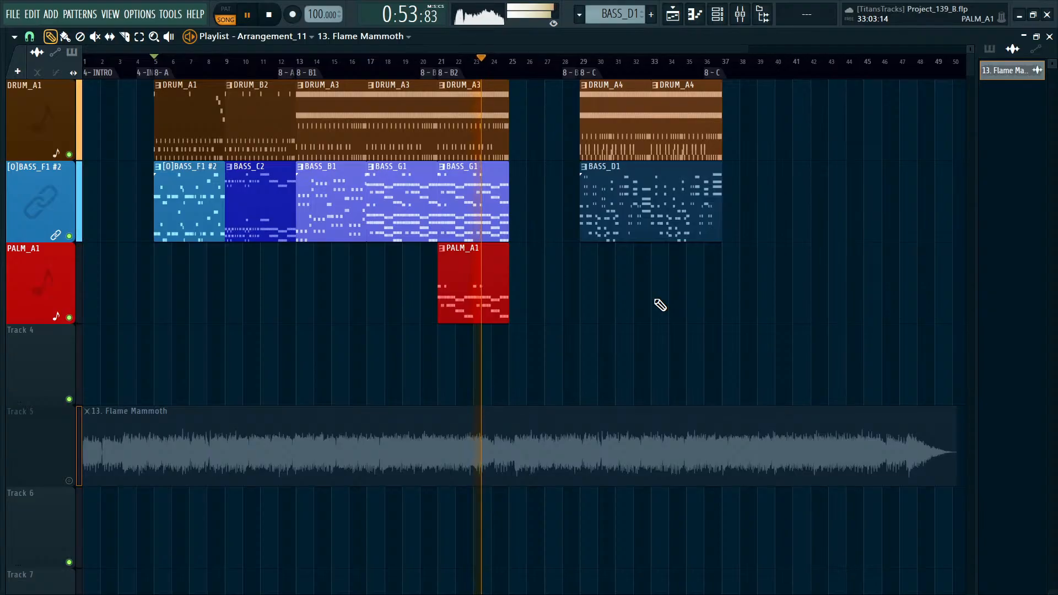
Move the DRUM_A4 and BASS_D1 clips from bar 29 to bar 25, stop playback and unmute the Rocker RoundWounder channel.
drag(692, 318, 534, 108)
click(710, 299)
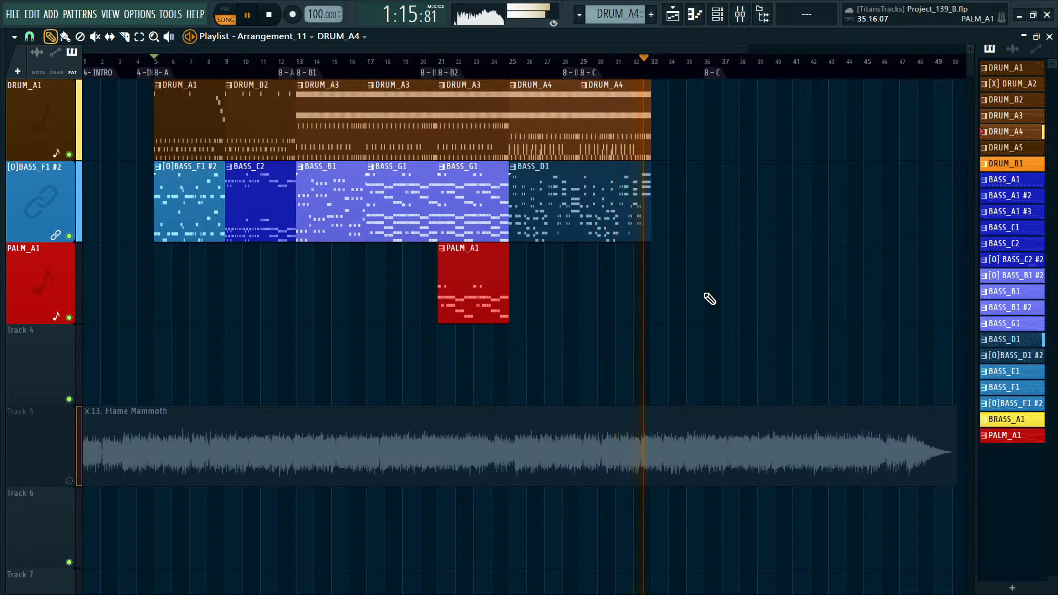
key(space)
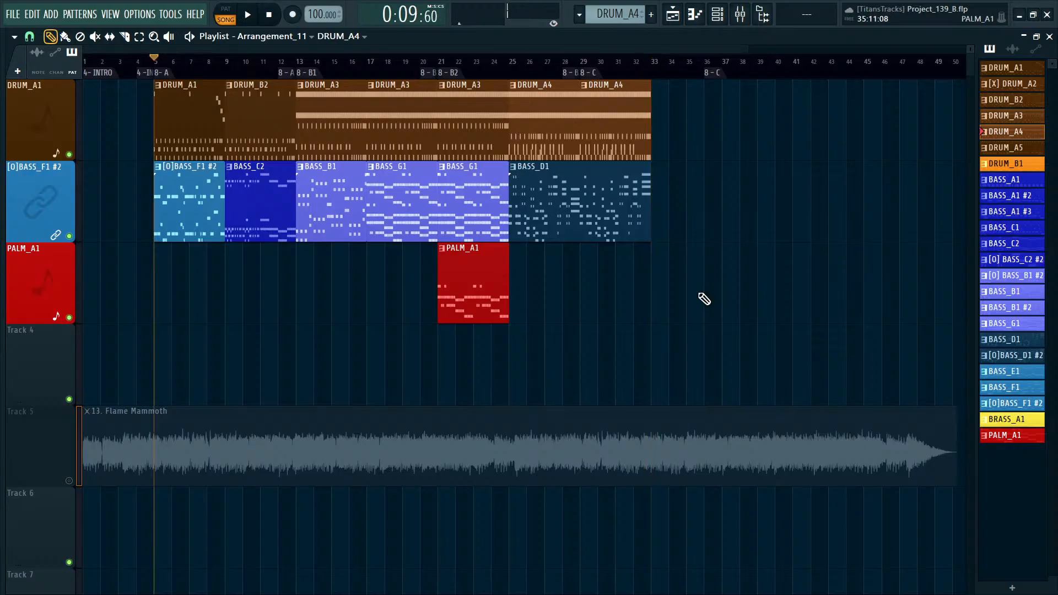
key(F6)
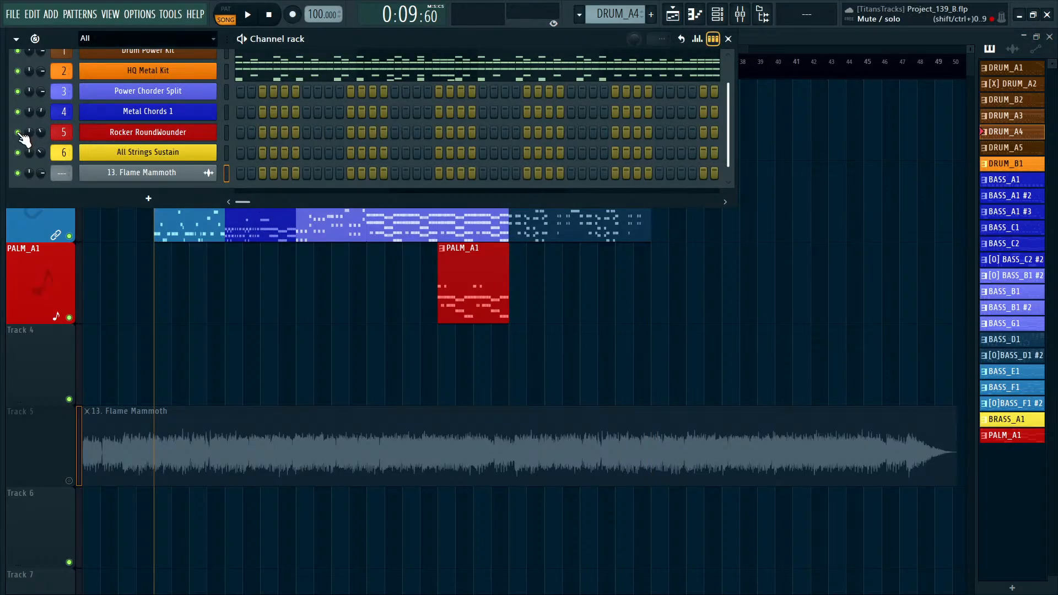
key(F6)
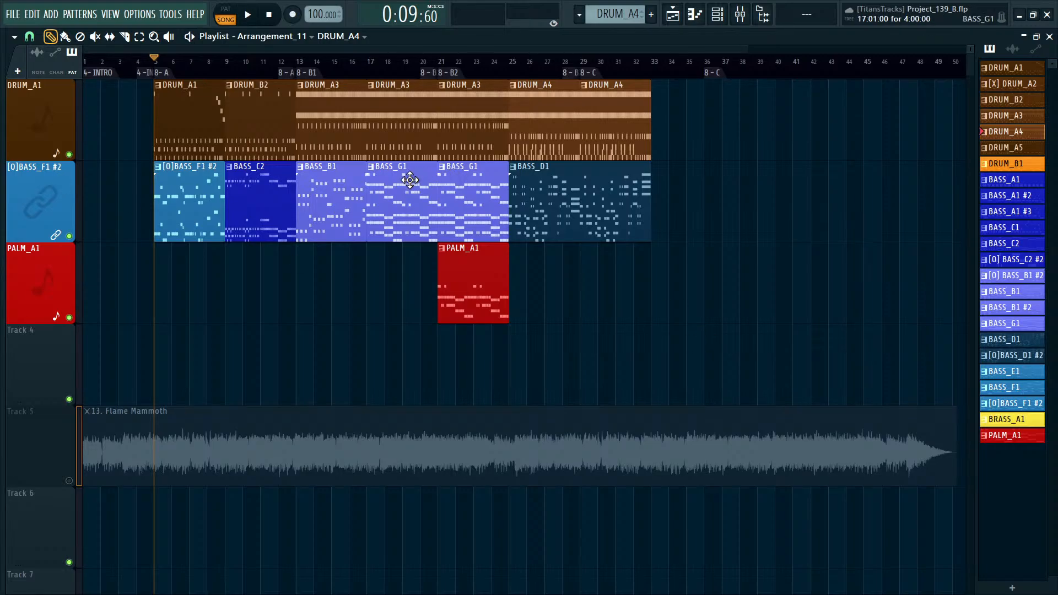
Highlight bars 17 to 25 in the timeline and delete the PALM_A1 clip at bar 21.
drag(374, 71, 491, 72)
click(532, 301)
right_click(467, 281)
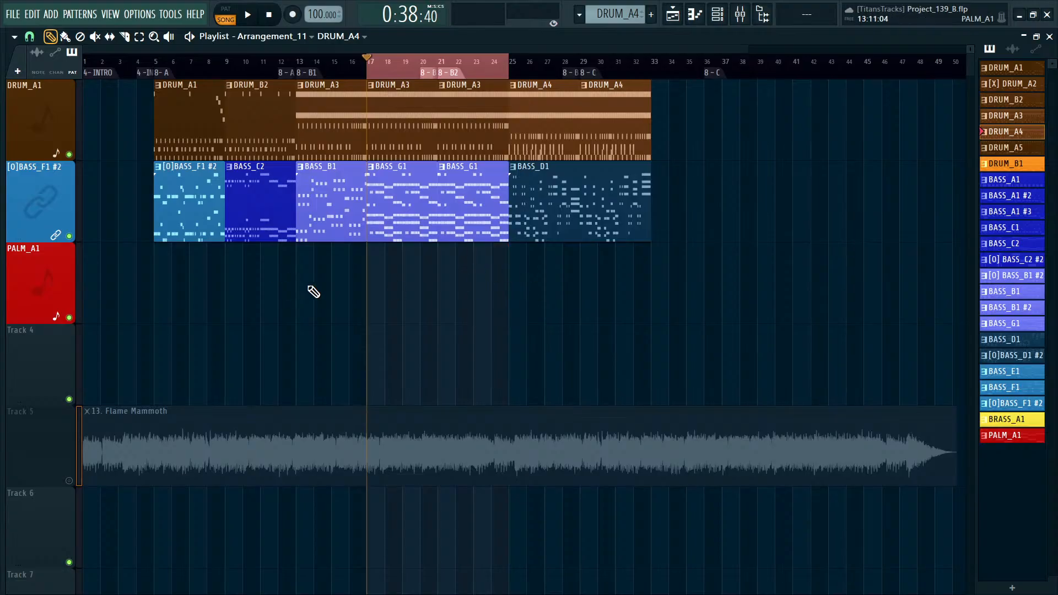
key(F6)
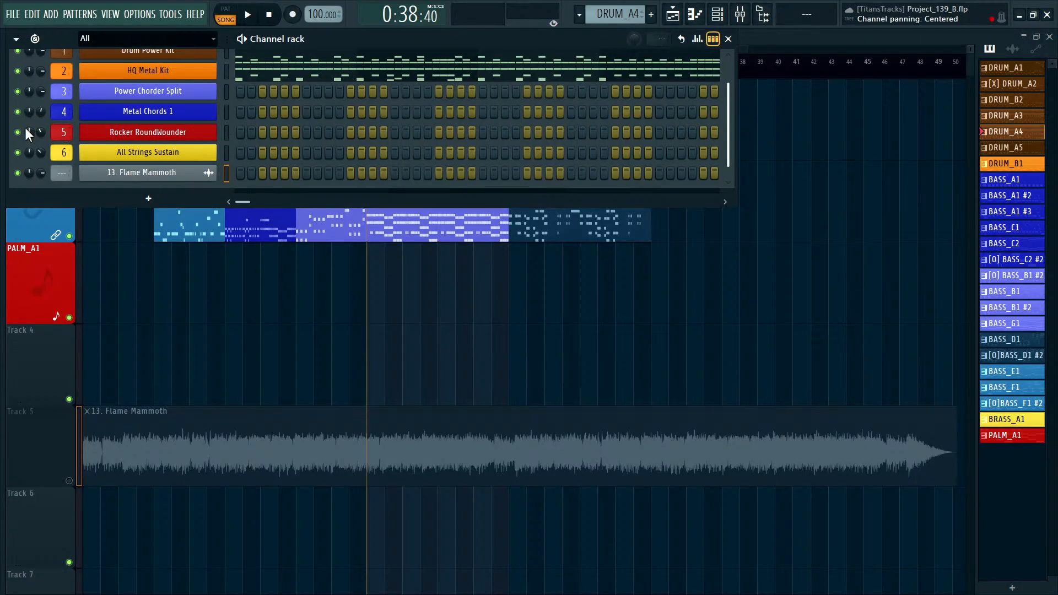
key(F6)
Clear the timeline selection, listen from bar 17 while briefly selecting both BASS_G1 clips, and stop playback.
click(376, 72)
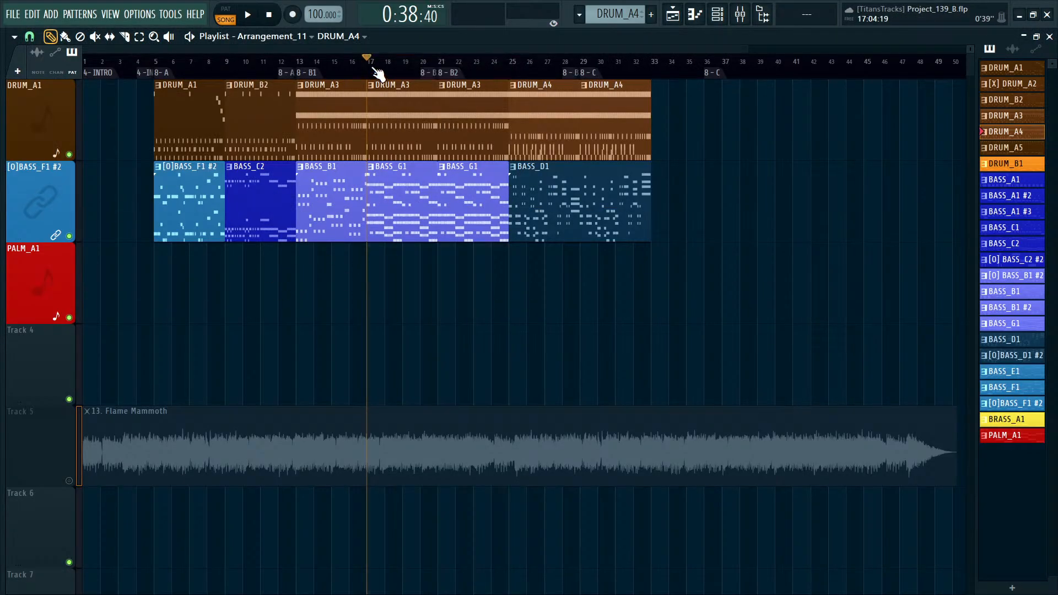
key(space)
drag(421, 220, 468, 190)
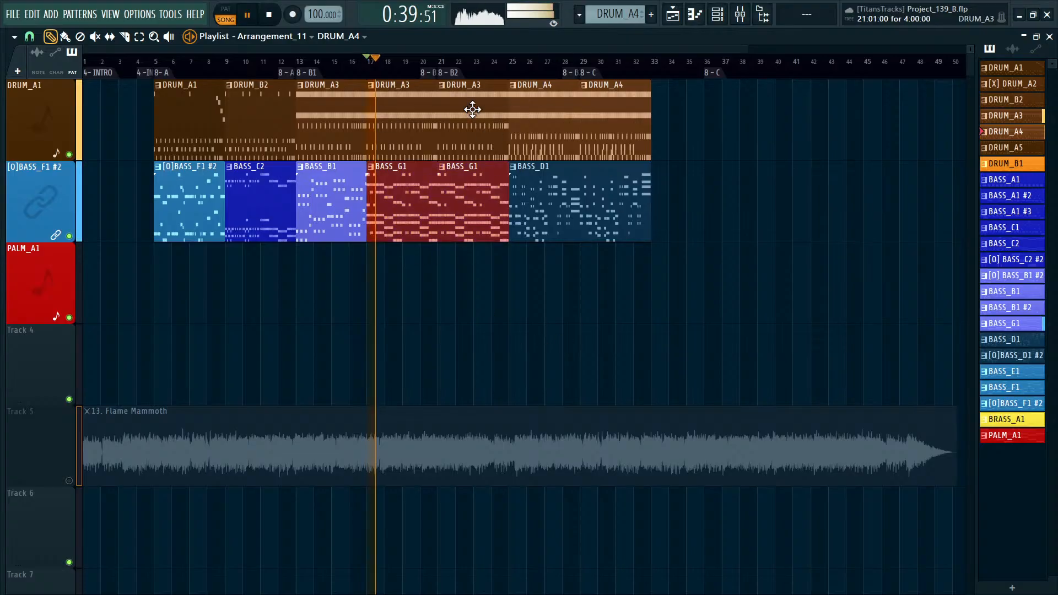
ctrl+click(818, 240)
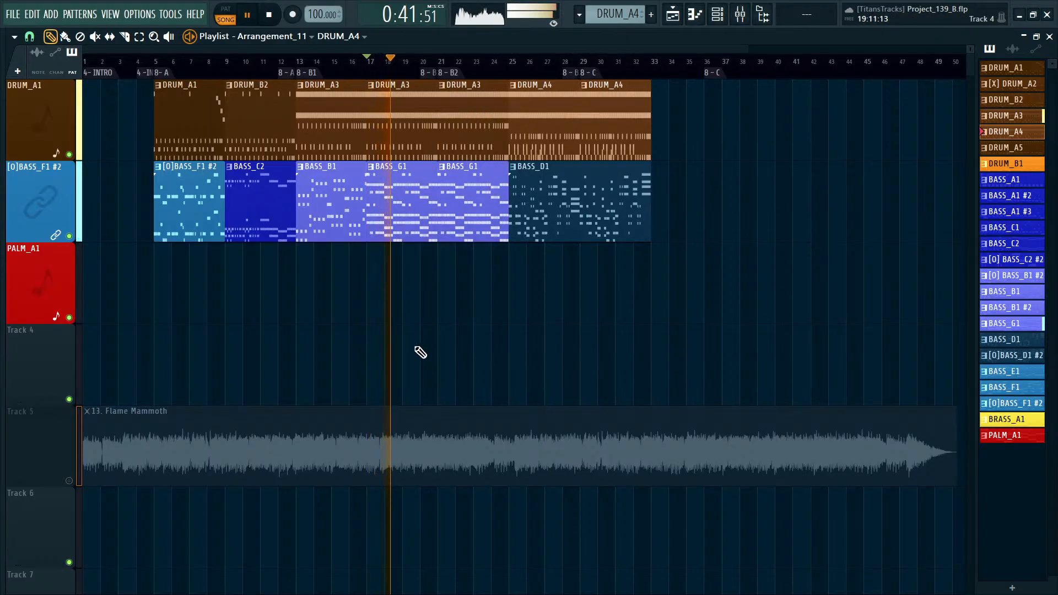
key(space)
Move the DRUM_A3 and BASS_G1 clips from bar 17 to bar 29 on tracks 3 and 4, and the DRUM_A4 and BASS_D1 clips to bar 17.
drag(475, 283, 614, 310)
ctrl+click(724, 175)
drag(701, 133, 502, 214)
drag(563, 157, 422, 155)
ctrl+click(708, 190)
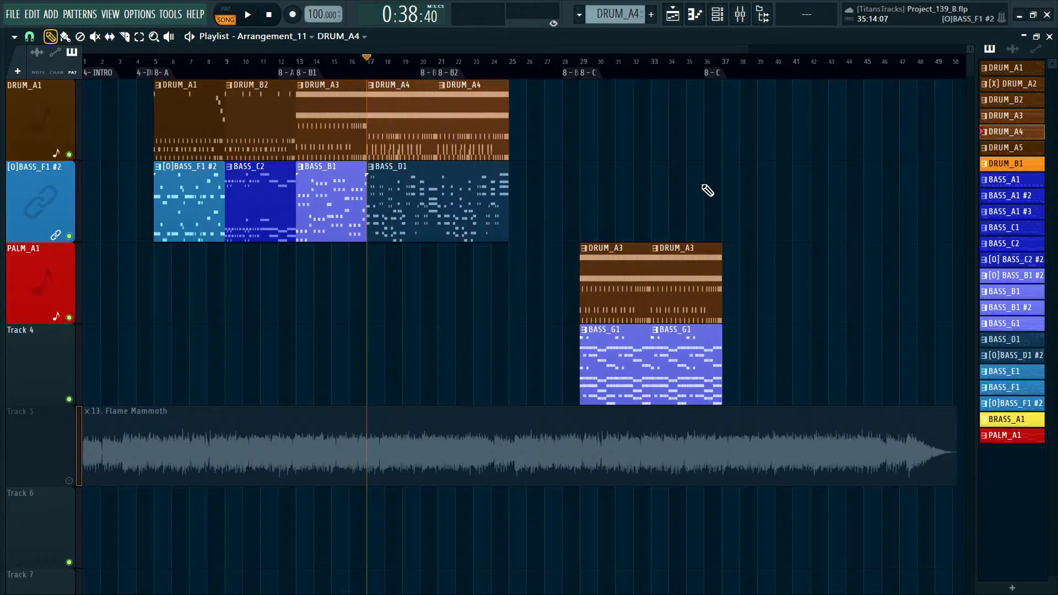
Move the DRUM_A3 and BASS_G1 clips at bar 29 up to the first two tracks, and place the first BASS_G1 on PALM_A1, extended to bar 37.
drag(760, 226, 584, 331)
drag(586, 277, 610, 104)
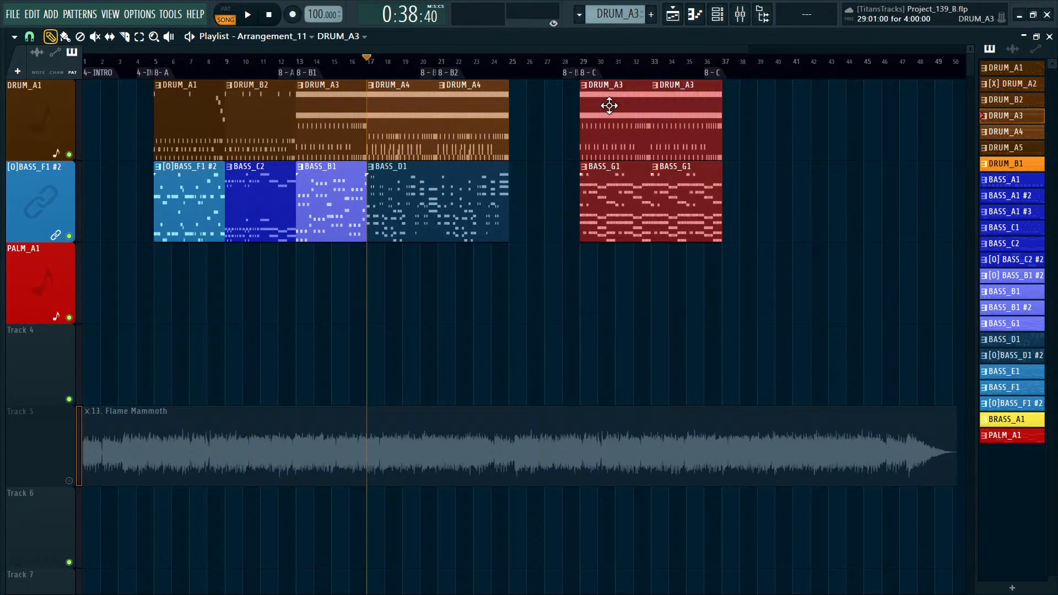
ctrl+click(682, 282)
drag(619, 200, 715, 284)
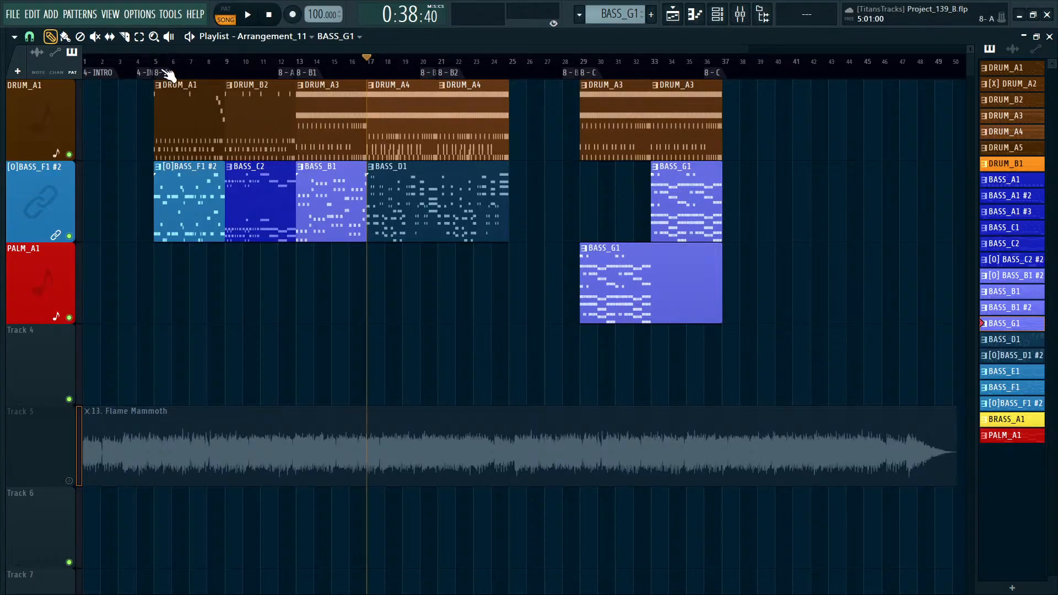
Set the playback position to bar 5, listen to the [O]BASS_F1 #2 section and stop playback.
click(101, 65)
drag(113, 74, 155, 85)
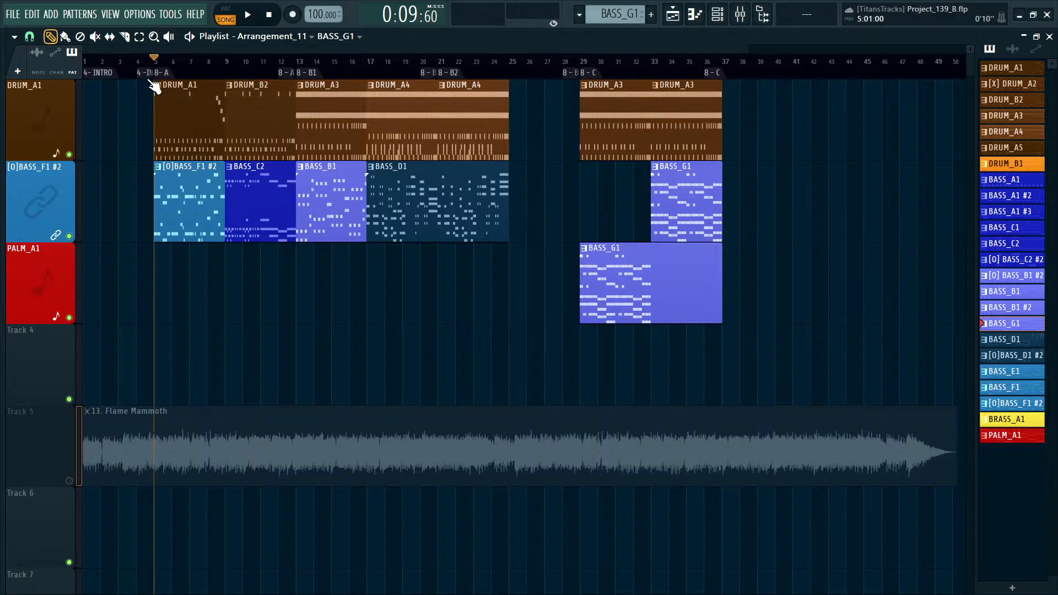
key(space)
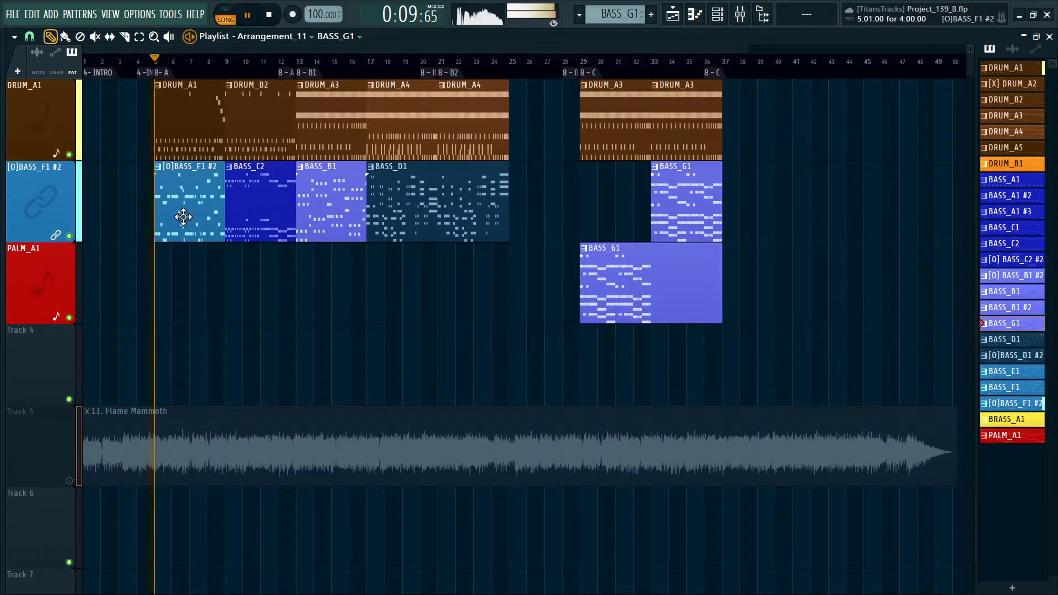
key(space)
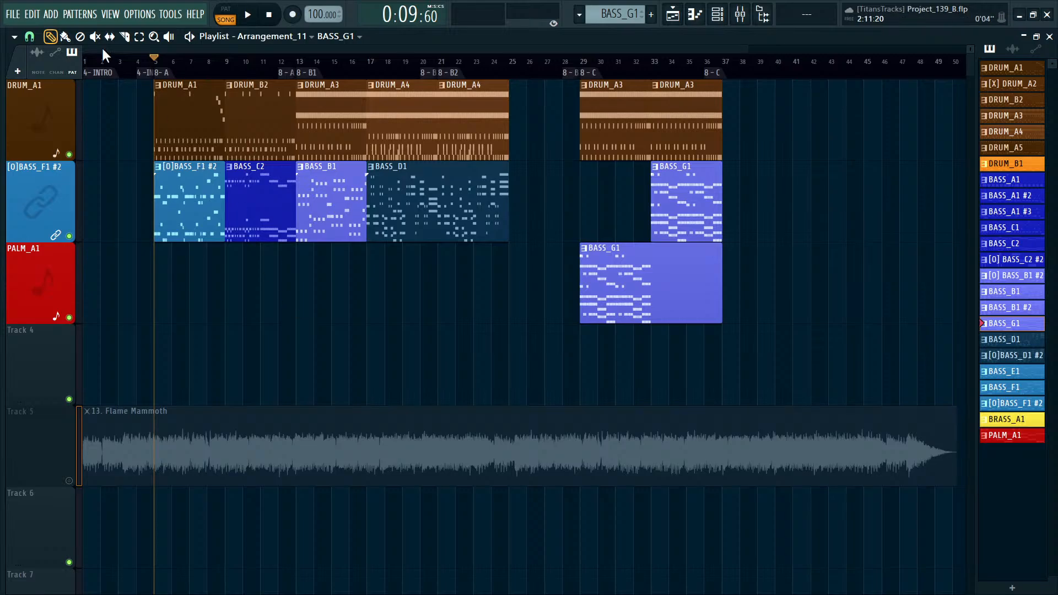
Select bars 5 to 9 on the timeline and place the [O]BASS_F1 #2 clip at bar 5 on PALM_A1, extended to bar 13.
drag(159, 67, 223, 68)
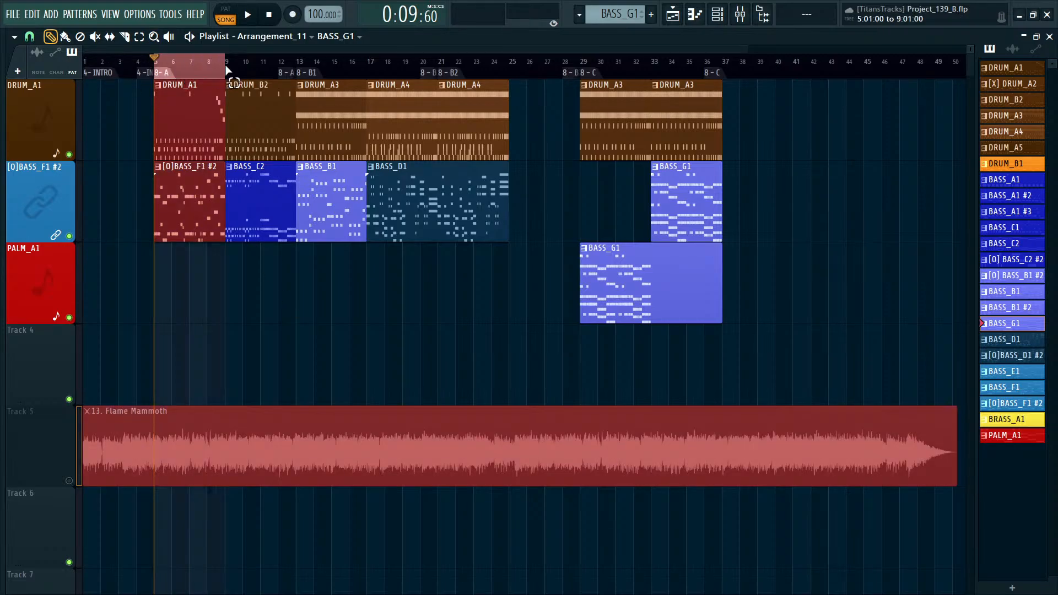
drag(200, 196, 298, 286)
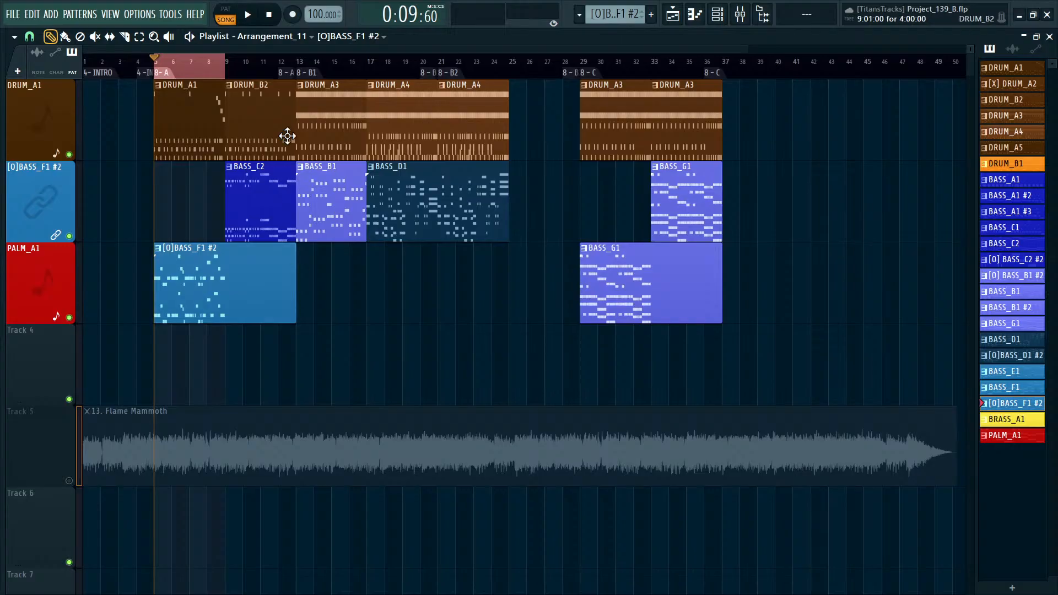
key(ctrl+z)
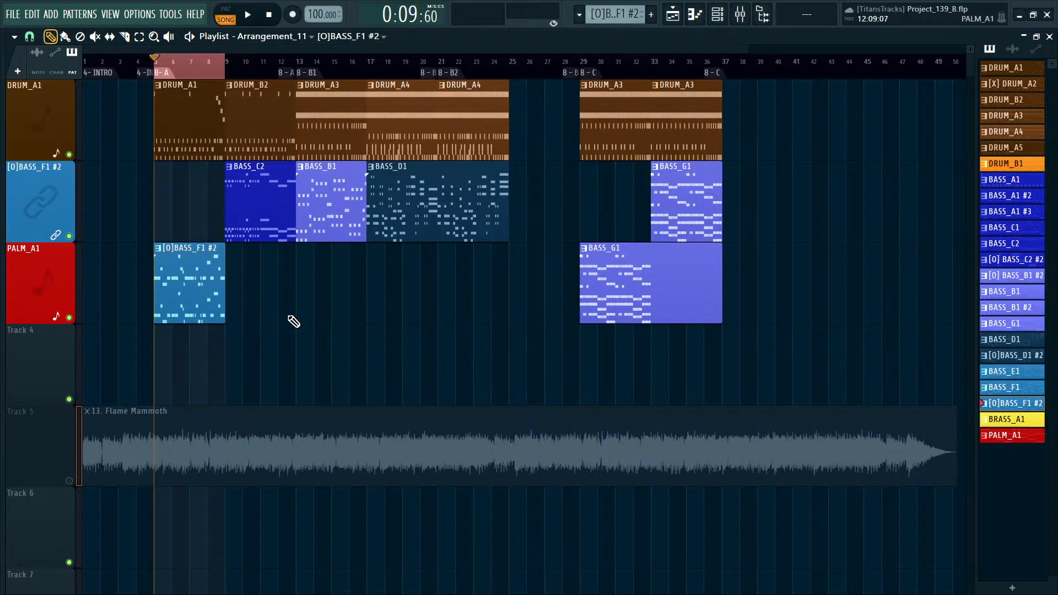
click(175, 258)
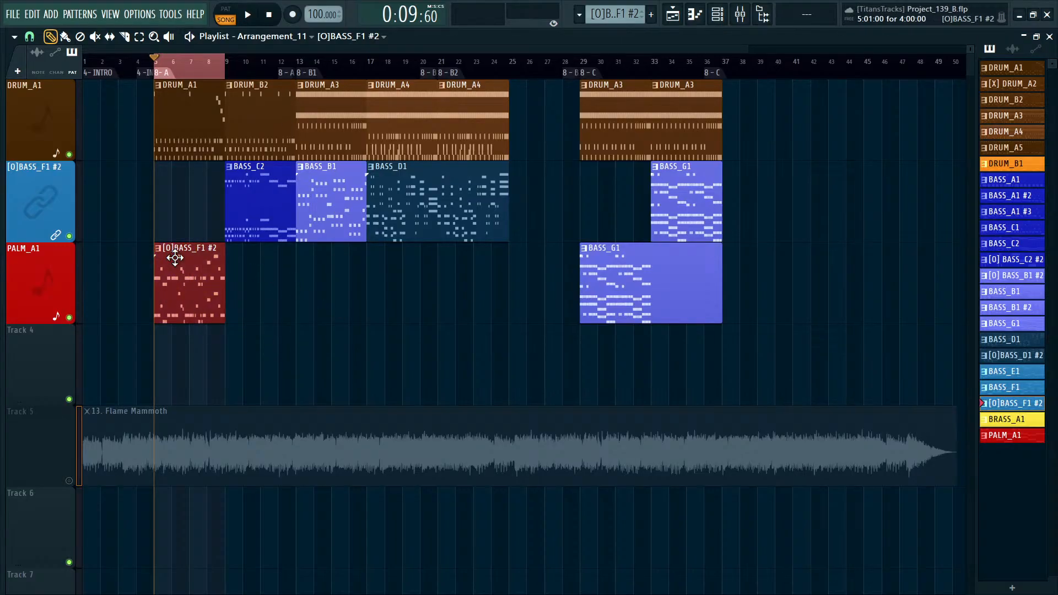
click(240, 298)
drag(225, 278, 296, 278)
Move the BASS_C2 clip to bar 13 on PALM_A1, extend it to bar 21 and duplicate it at bar 21.
drag(256, 227, 438, 273)
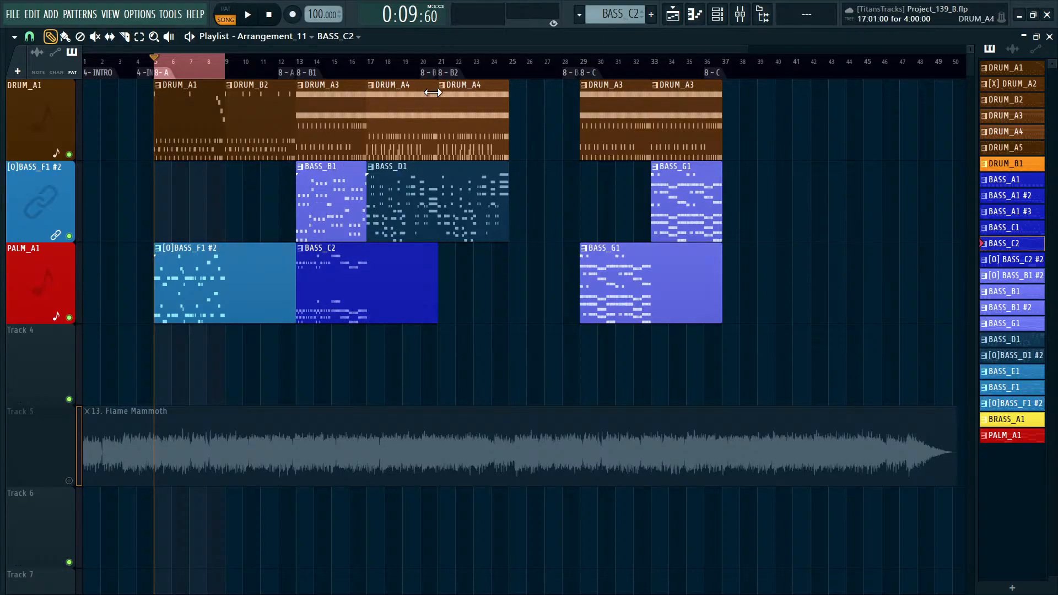
drag(336, 296, 475, 294)
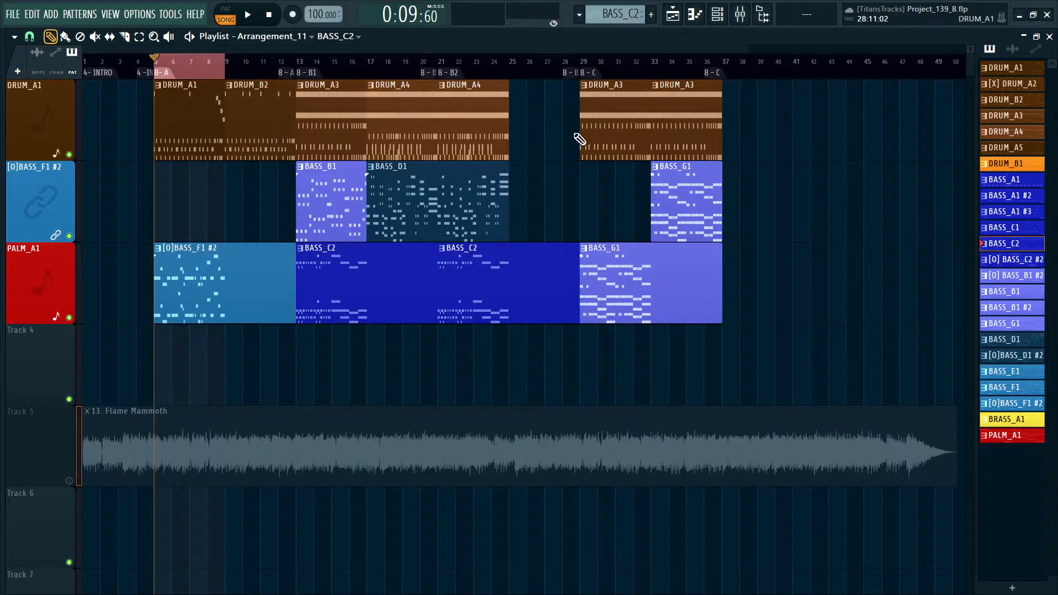
key(space)
key(space)
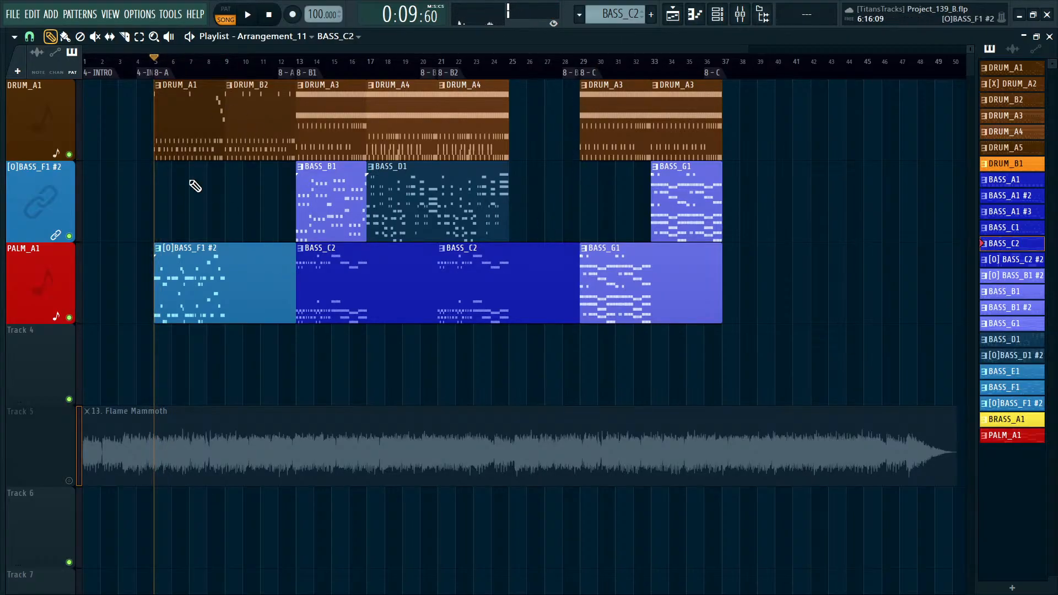
Undo the duplication and the extension of the BASS_C2 clip at bar 13 on PALM_A1.
key(ctrl+z)
key(ctrl+z)
key(ctrl+z)
key(ctrl+z)
key(ctrl+z)
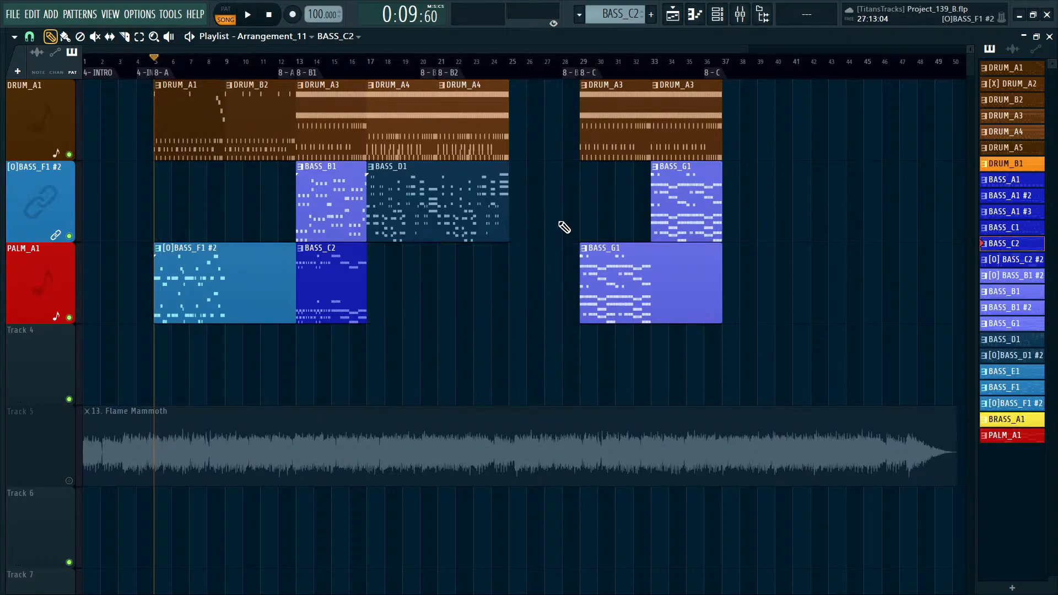
Switch the playlist to Arrangement_7 and play it from bar 1 with all its sections in view.
key(ctrl+alt+z)
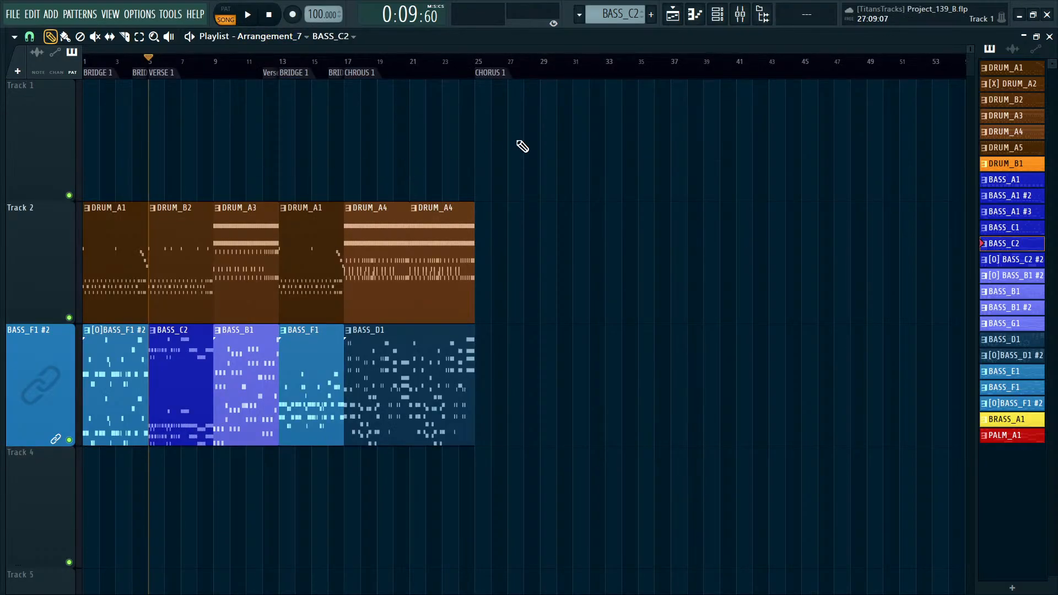
scroll(518, 142, up, 3)
scroll(366, 135, down, 5)
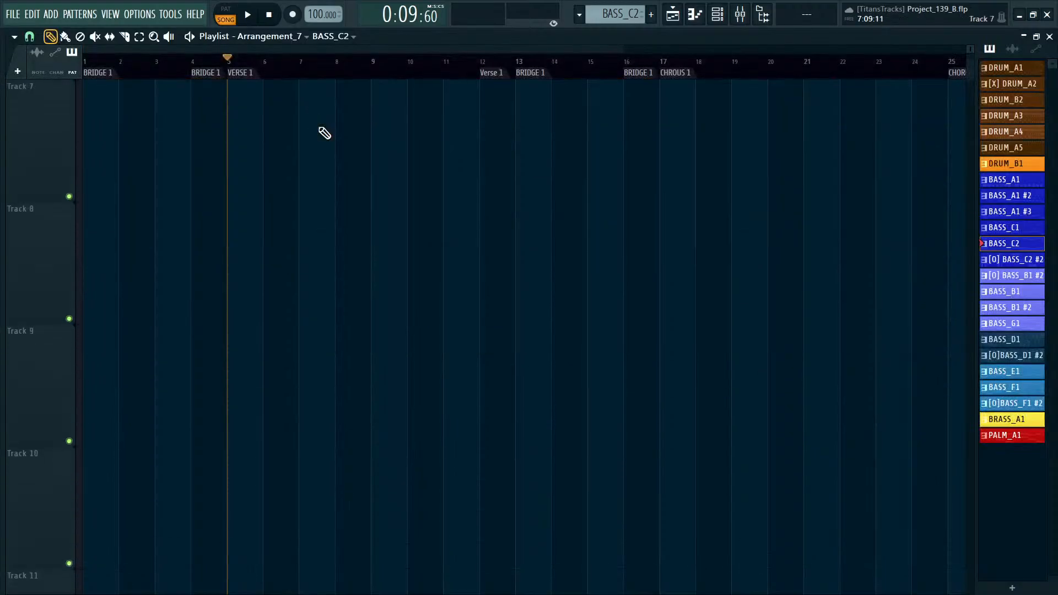
scroll(321, 127, up, 5)
key(space)
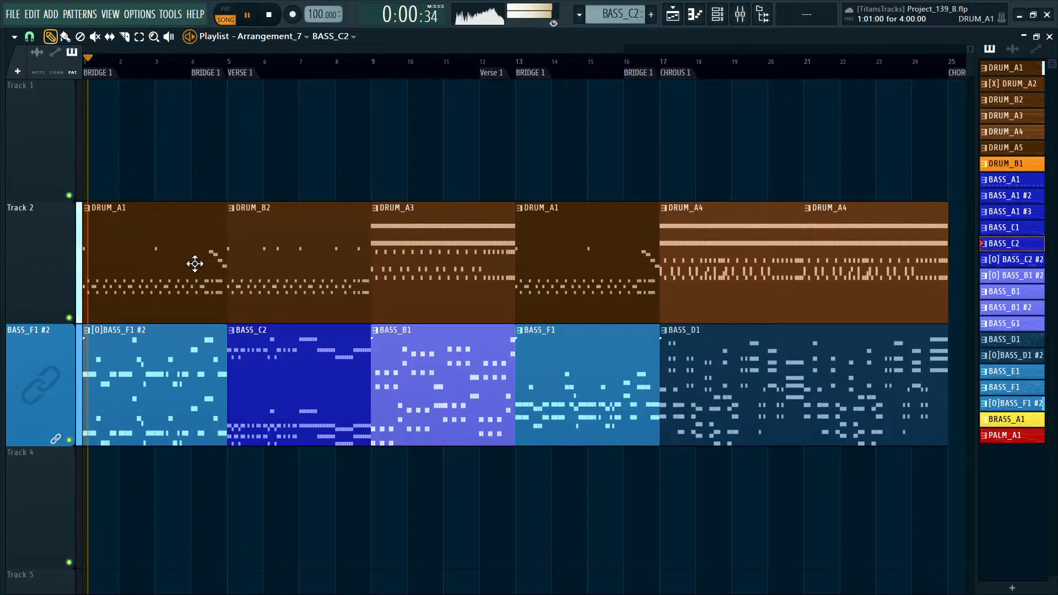
scroll(182, 292, down, 3)
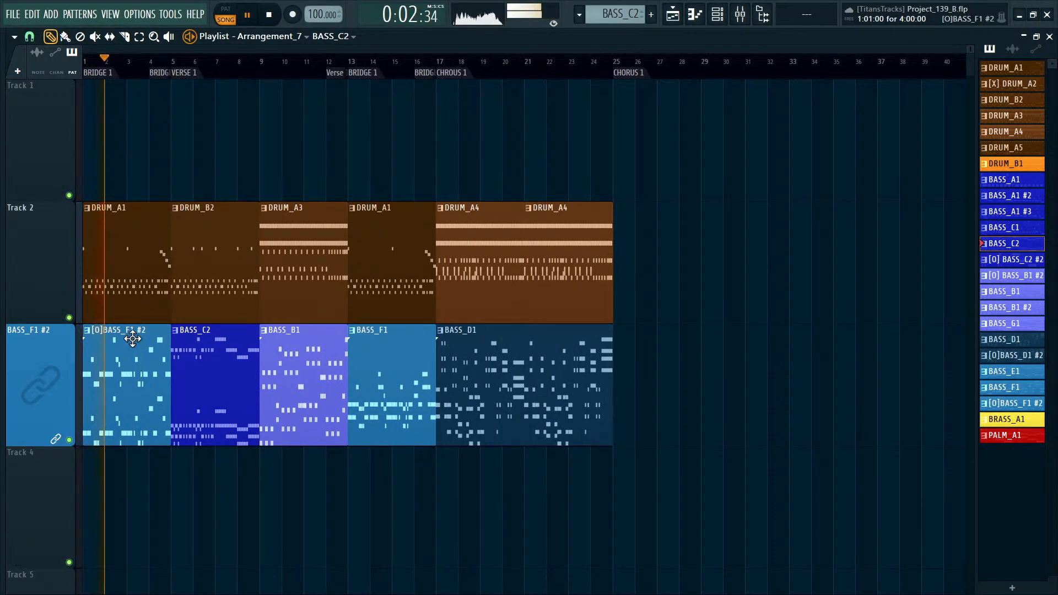
During playback, select the DRUM_A1 and bass clips of the first and second BRIDGE 1 sections in turn, and clear the selection.
drag(134, 207, 122, 422)
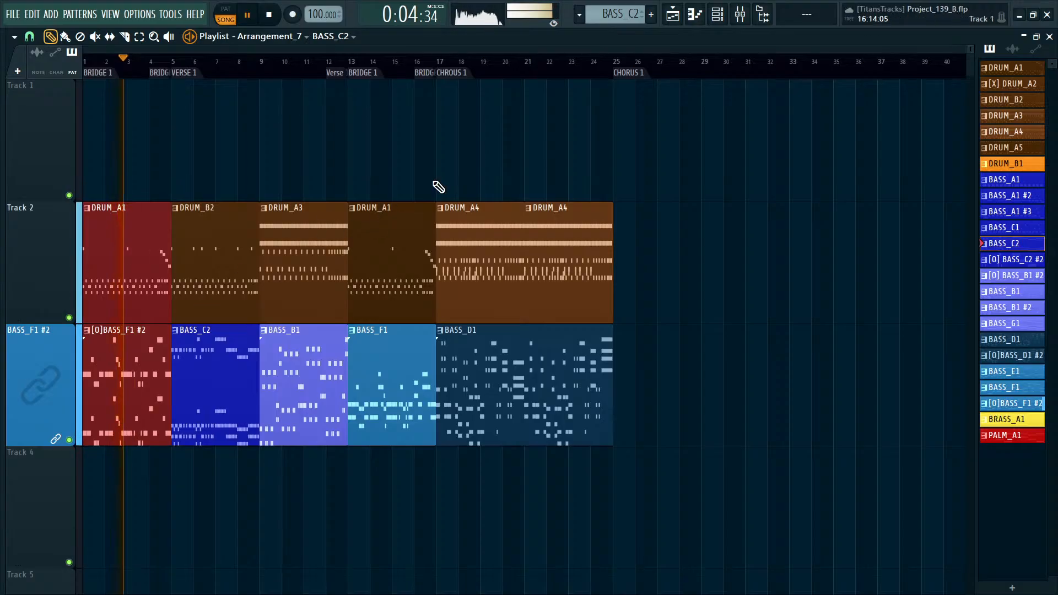
drag(401, 210, 389, 371)
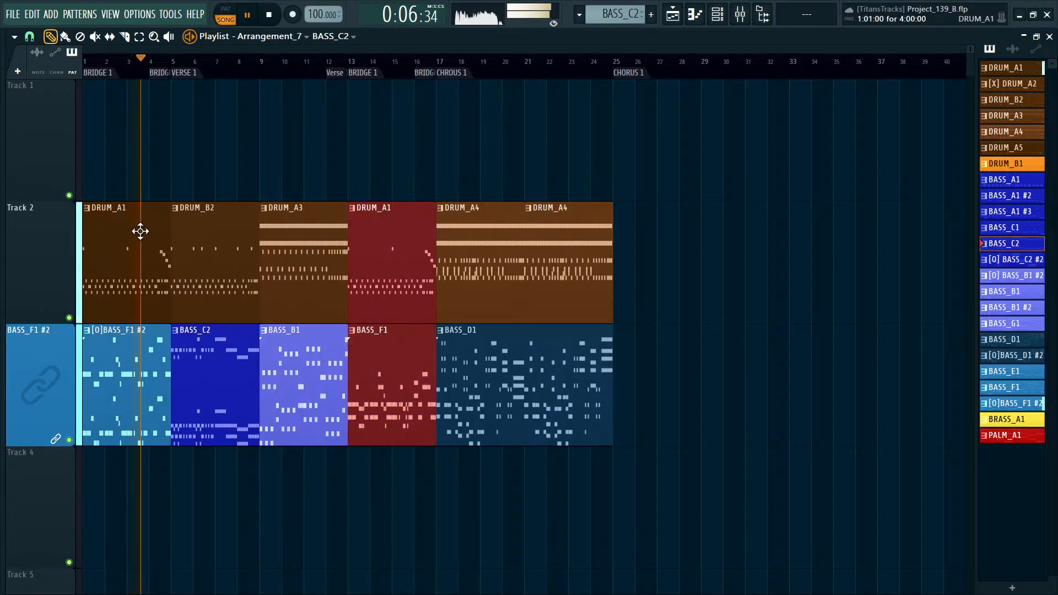
right_click(678, 136)
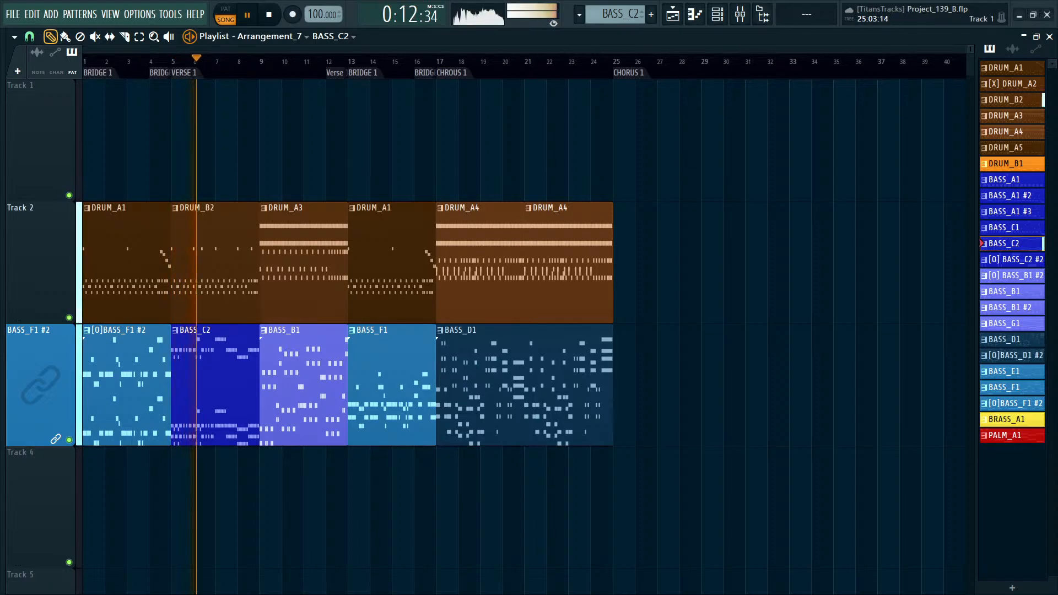
key(F6)
key(F6)
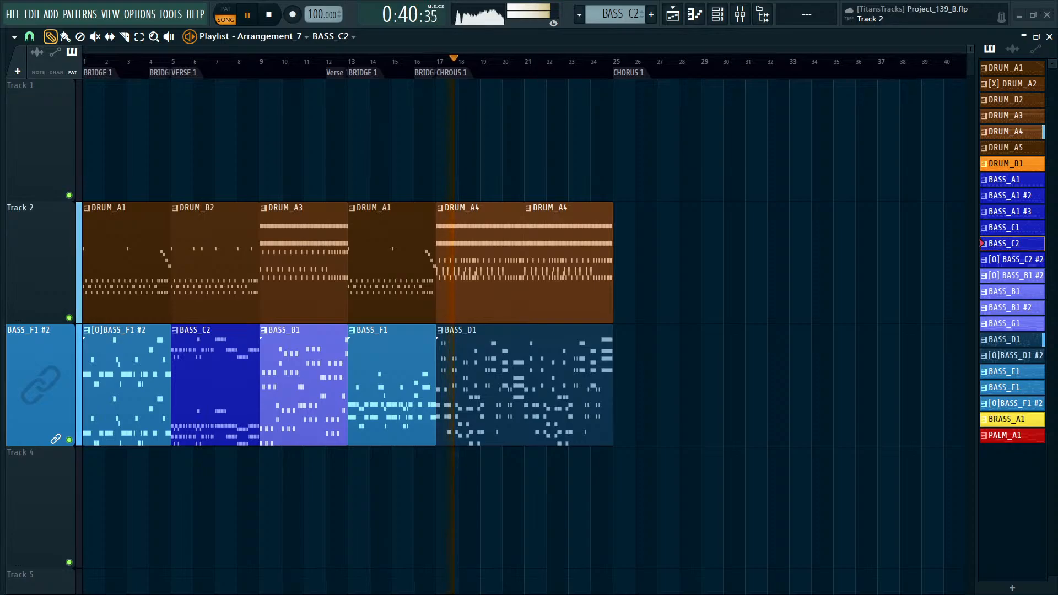
Place the Tornado Flamingo - Copy audio clip at bar 1 on Track 1 and mute the track.
drag(646, 259, 151, 165)
click(69, 195)
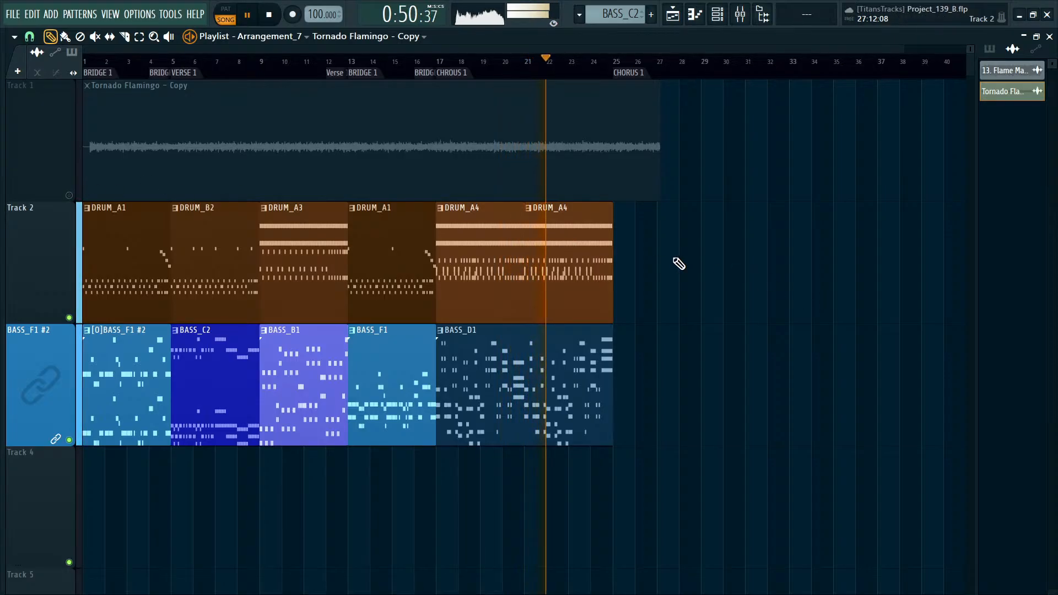
Trim the silent lead-in off the Tornado Flamingo - Copy clip and align its start with bar 1.
scroll(406, 197, down, 1)
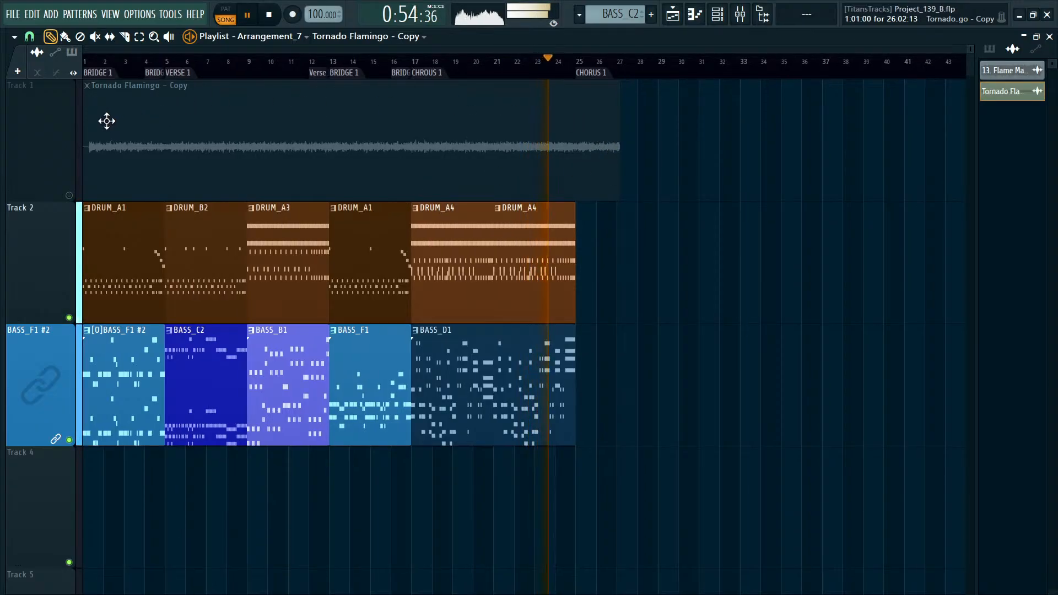
scroll(98, 127, up, 4)
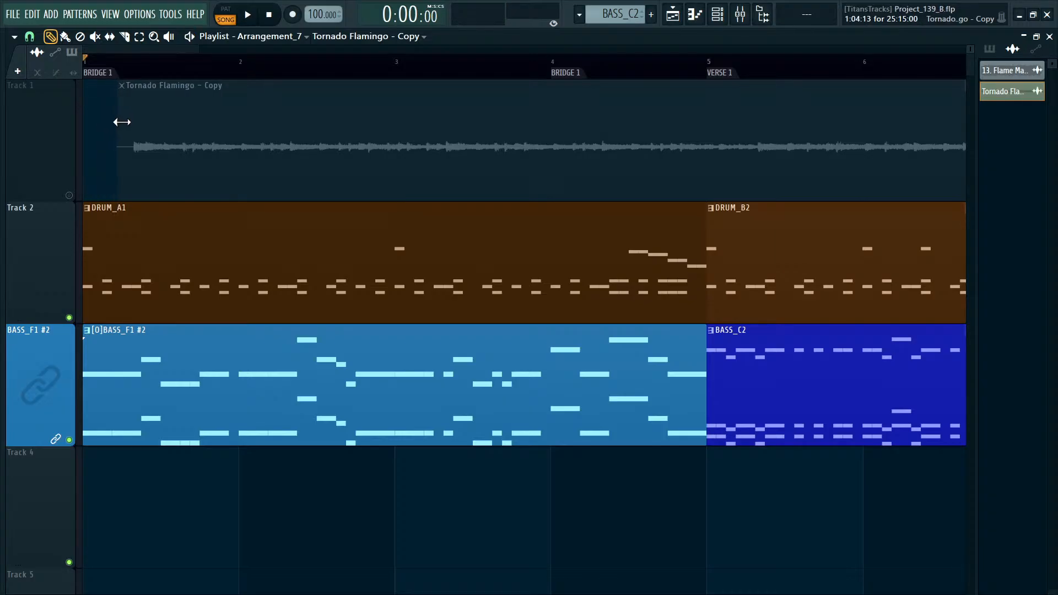
scroll(134, 125, up, 5)
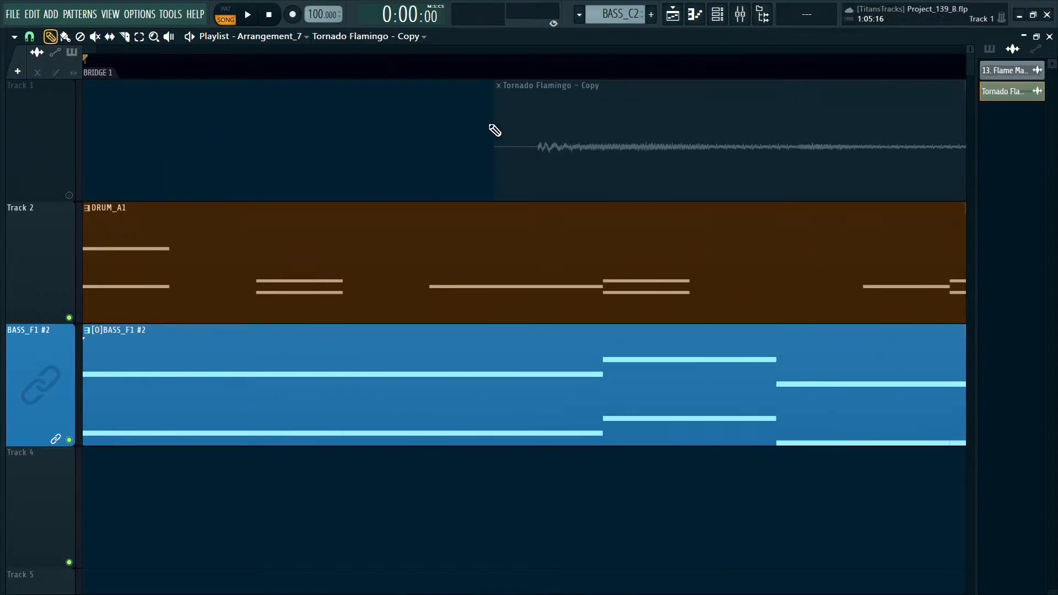
drag(500, 130, 511, 121)
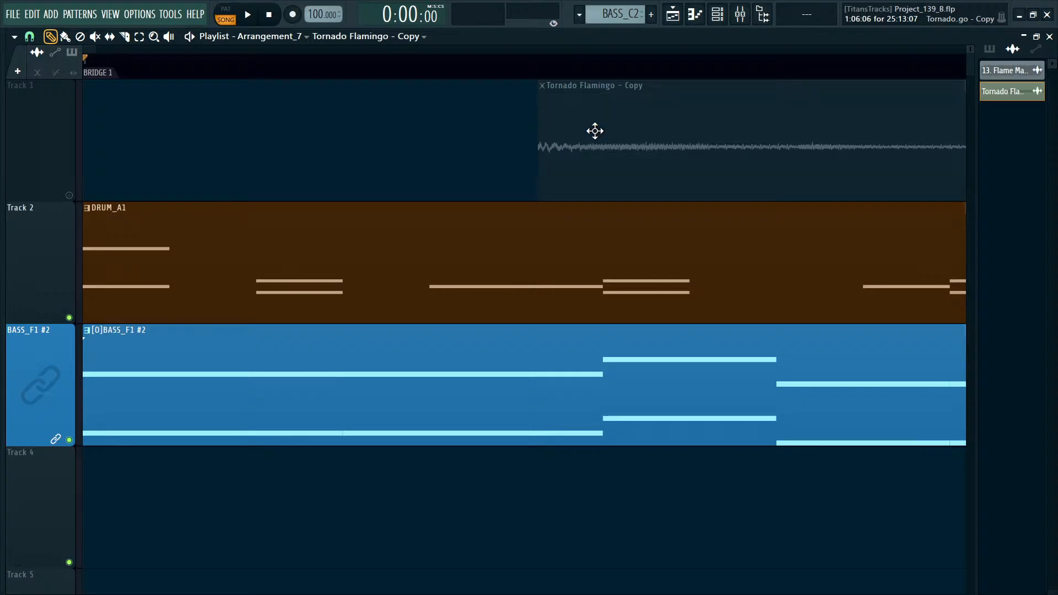
scroll(358, 132, down, 6)
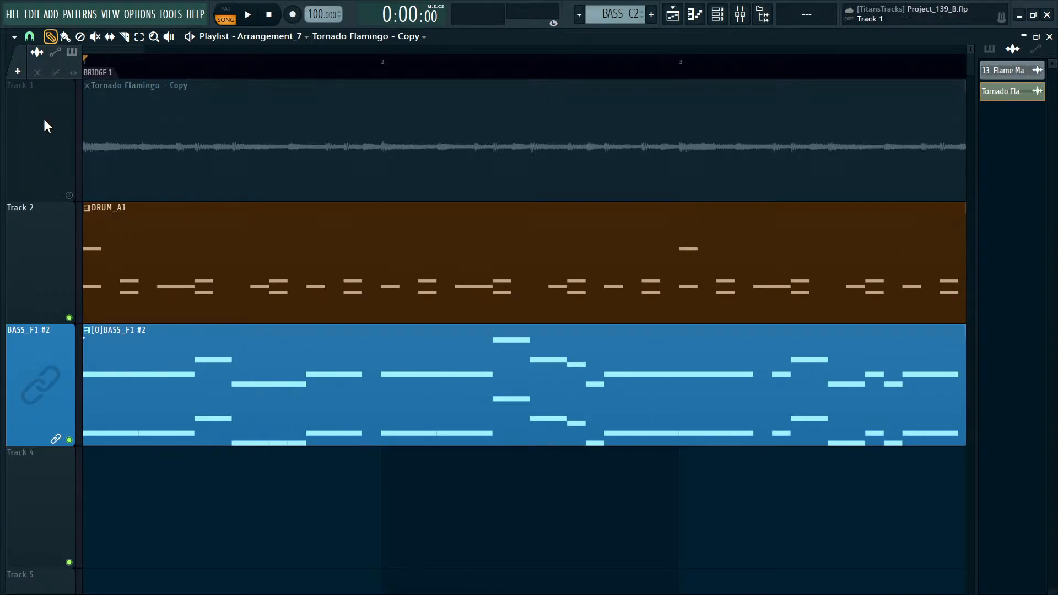
scroll(429, 200, down, 4)
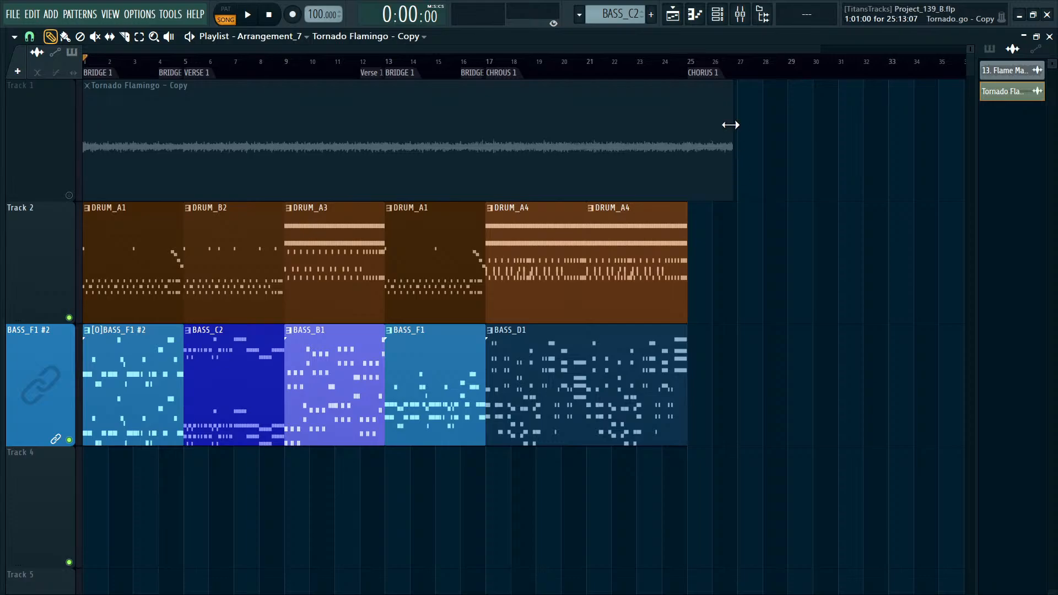
Solo Track 1, play the Tornado Flamingo - Copy clip and check its channel in the Channel rack.
ctrl+click(69, 195)
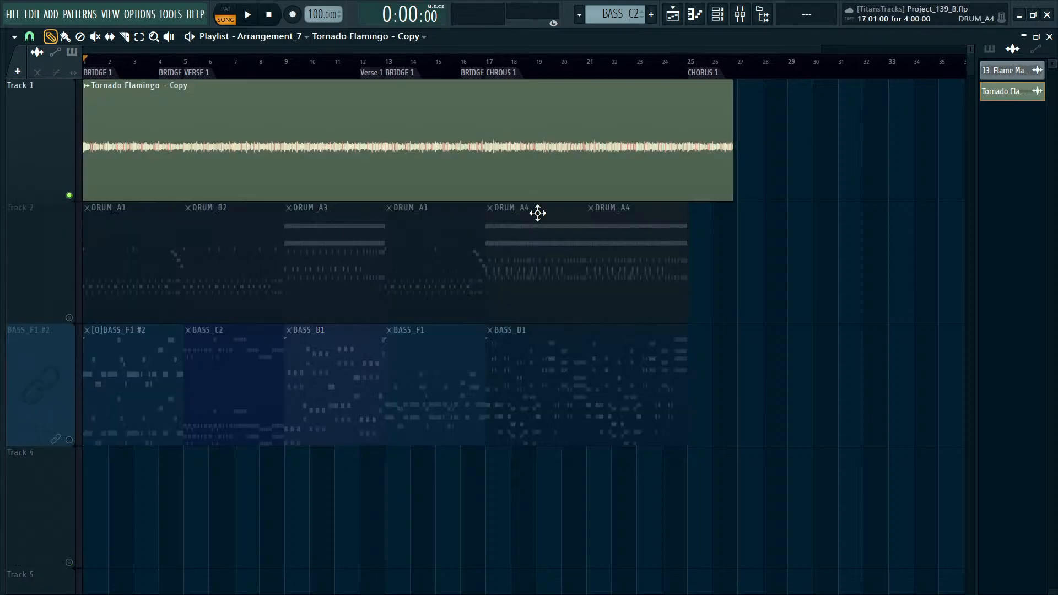
scroll(515, 188, up, 2)
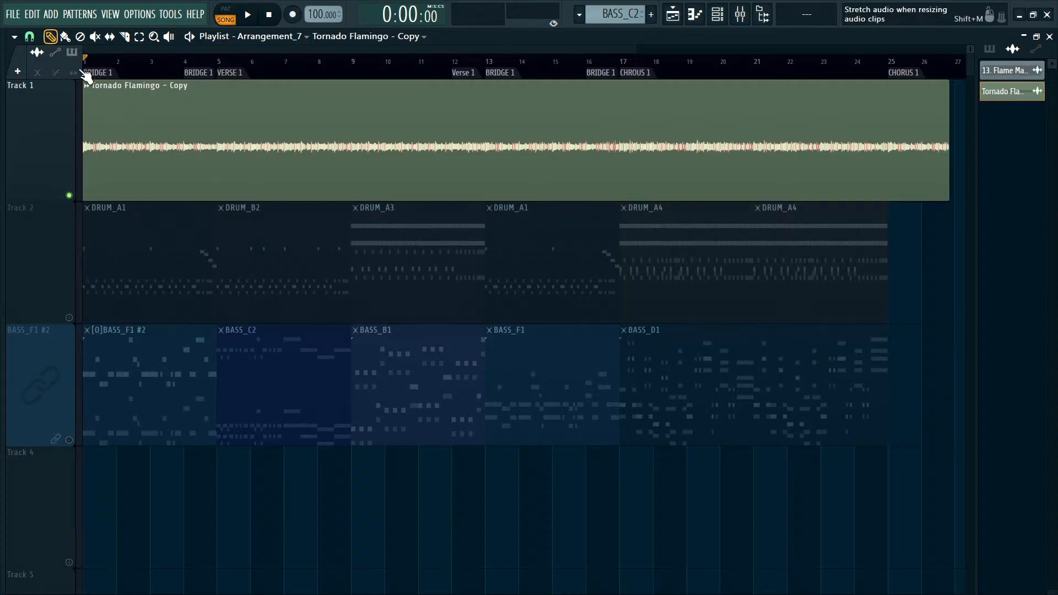
key(space)
key(F6)
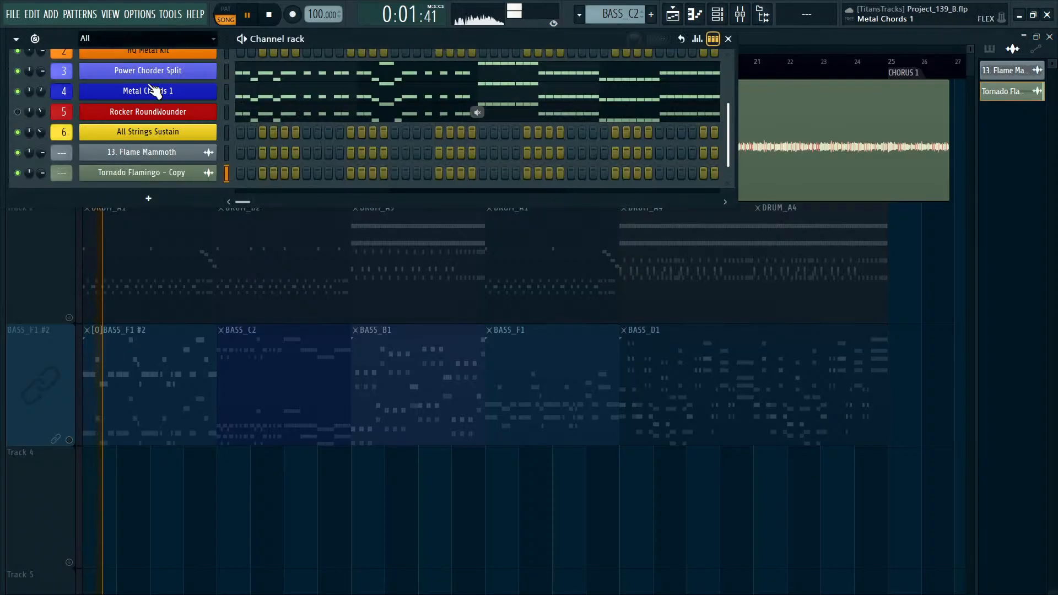
key(F6)
key(F6)
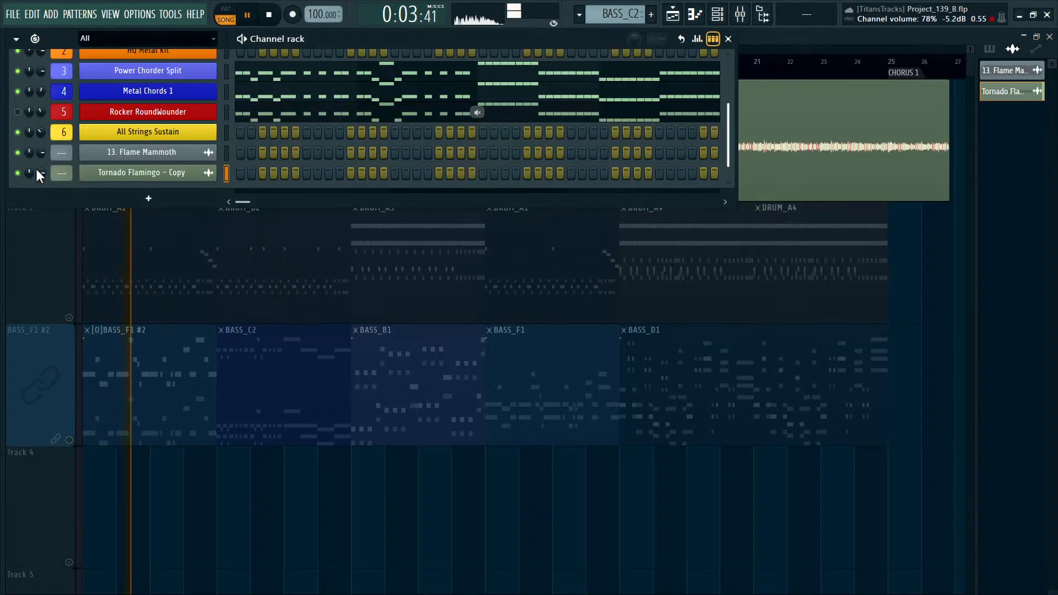
key(F6)
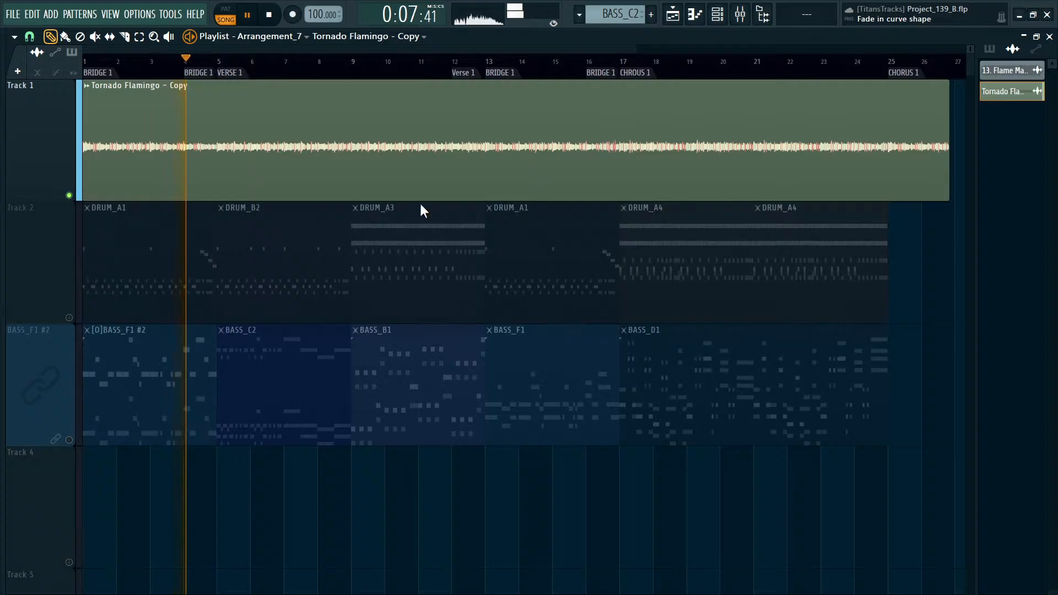
Raise the Tornado Flamingo - Copy channel's volume multiplier to about 133%, close its settings and stop playback.
double_click(479, 146)
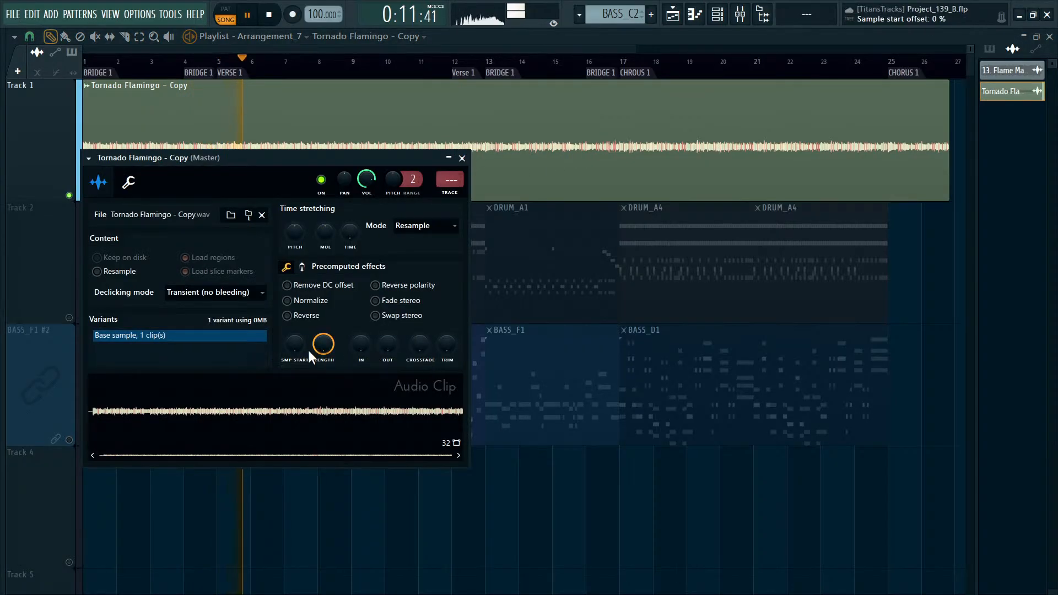
click(132, 186)
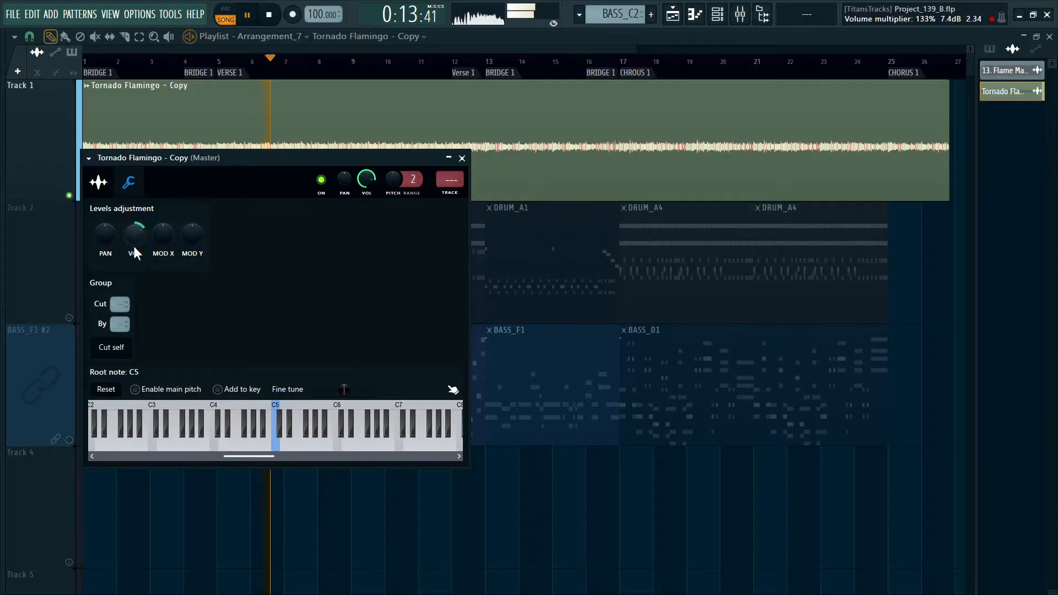
click(98, 181)
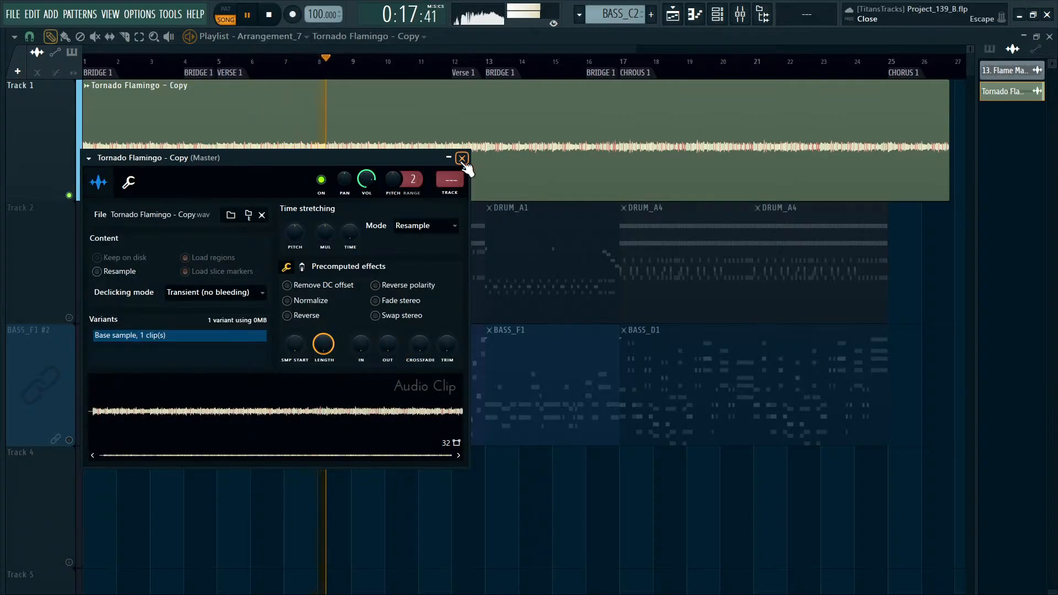
click(462, 158)
key(space)
Briefly mark the DRUM_A1 clips at bars 1 and 13 and clear the selection.
scroll(904, 278, down, 2)
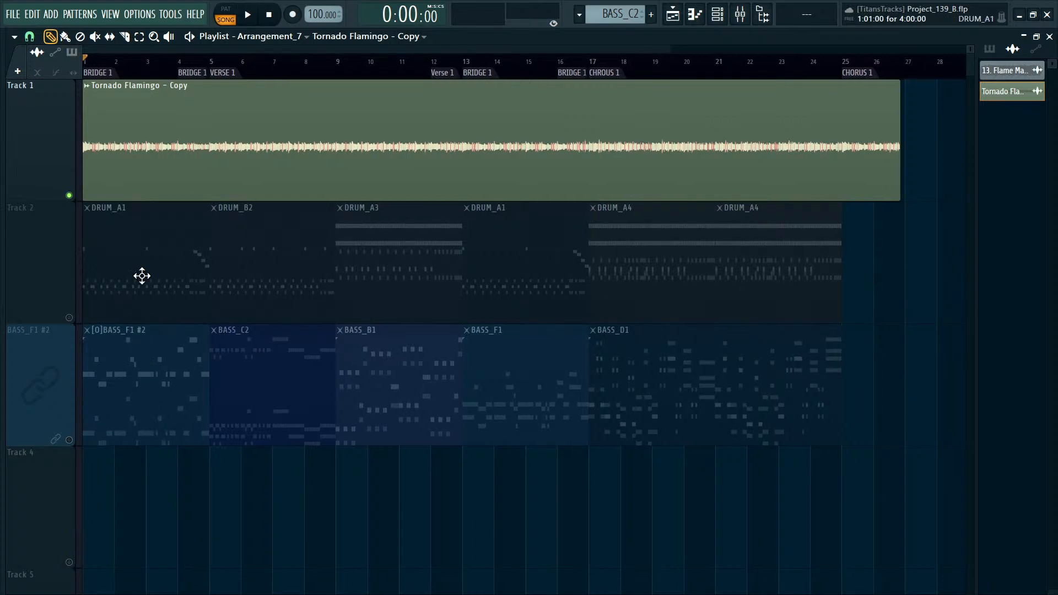
click(140, 221)
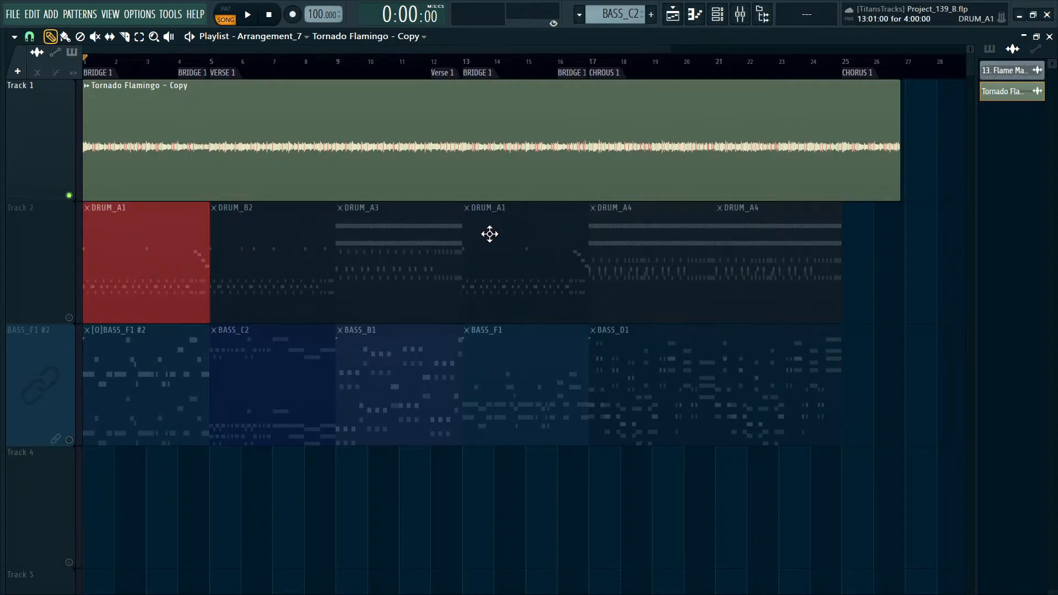
drag(489, 234, 517, 184)
click(260, 496)
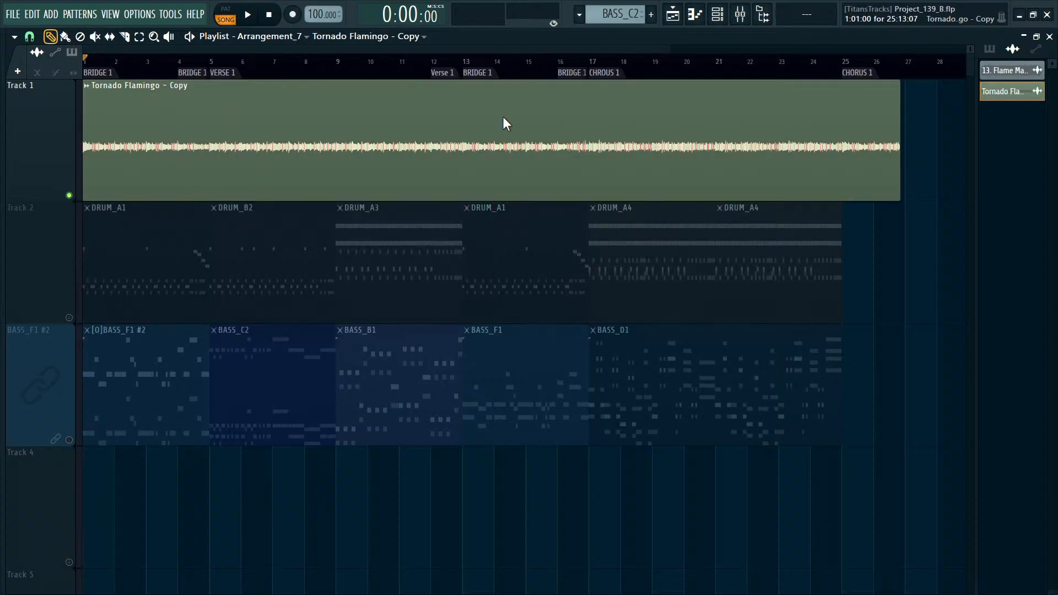
Normalize the Tornado Flamingo - Copy audio clip in its channel settings and close them.
double_click(415, 122)
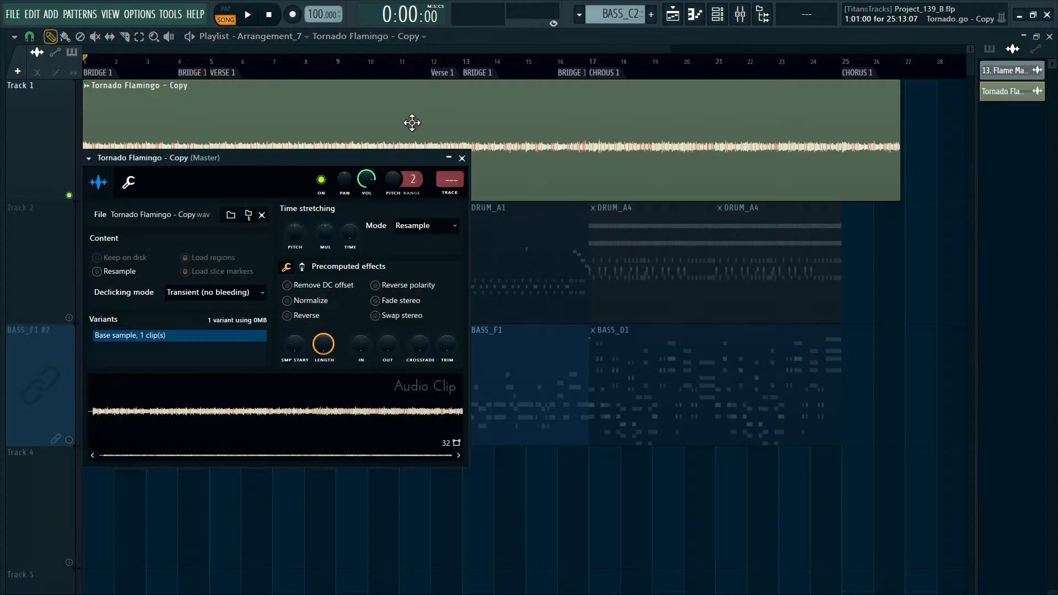
click(119, 182)
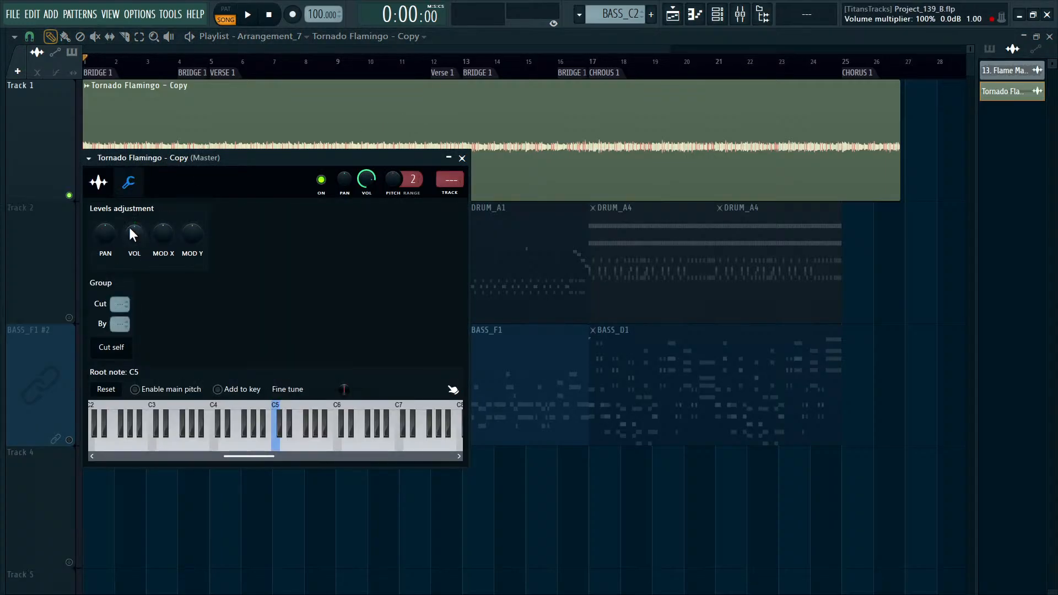
click(108, 189)
click(287, 301)
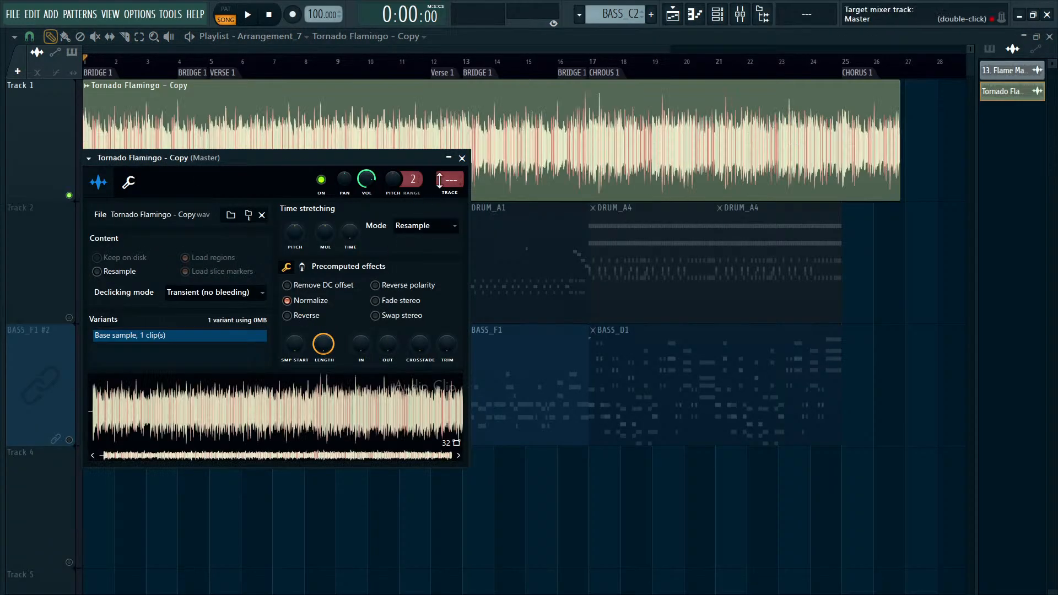
click(463, 158)
Play Tornado Flamingo - Copy from bar 1, briefly marking the matching drum and bass clips at bars 1, 5 and 13.
key(space)
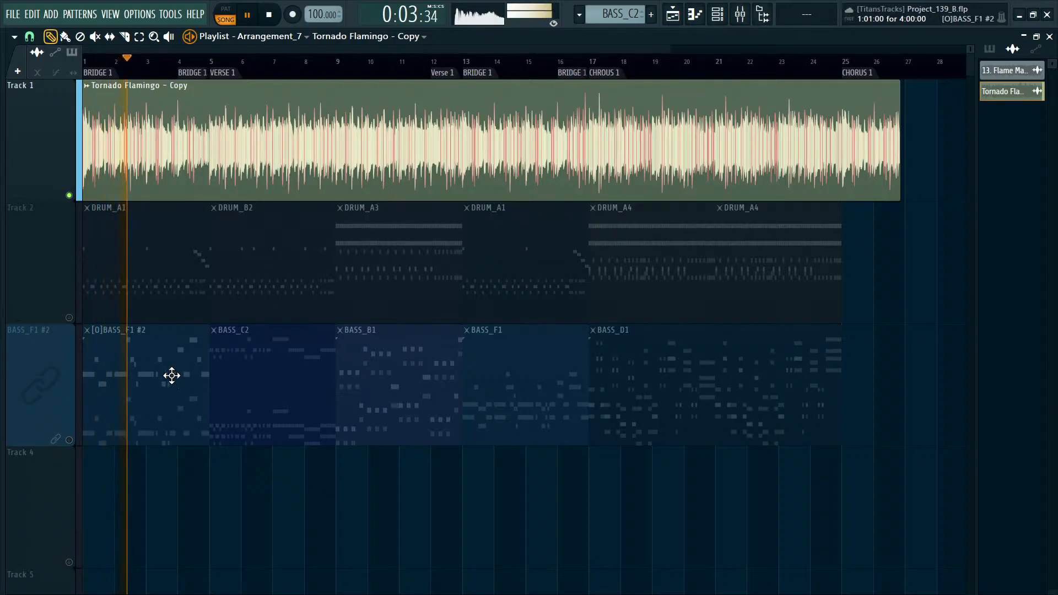
drag(173, 492, 120, 298)
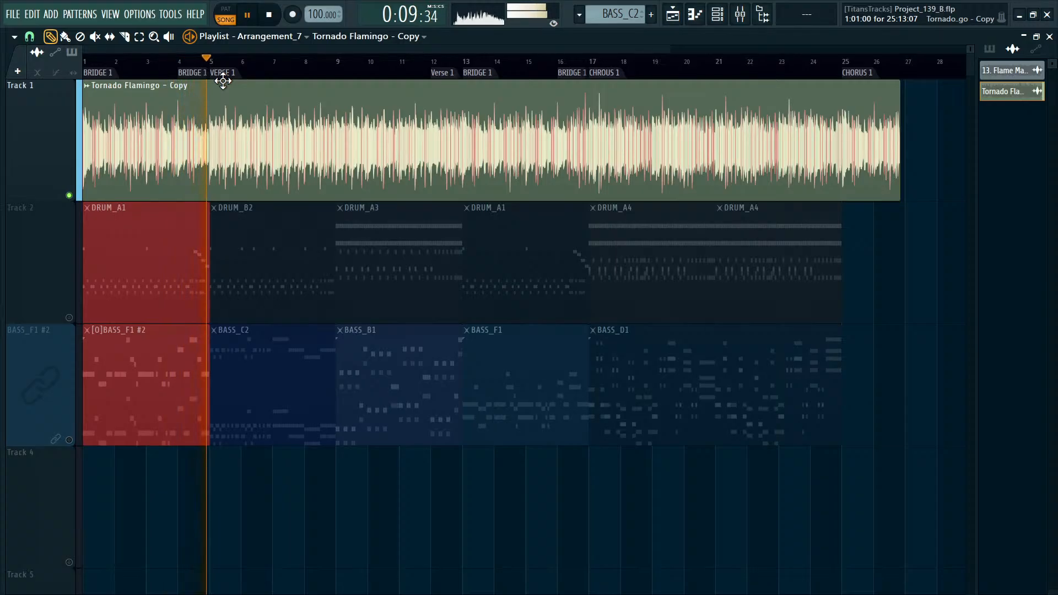
drag(302, 512, 278, 289)
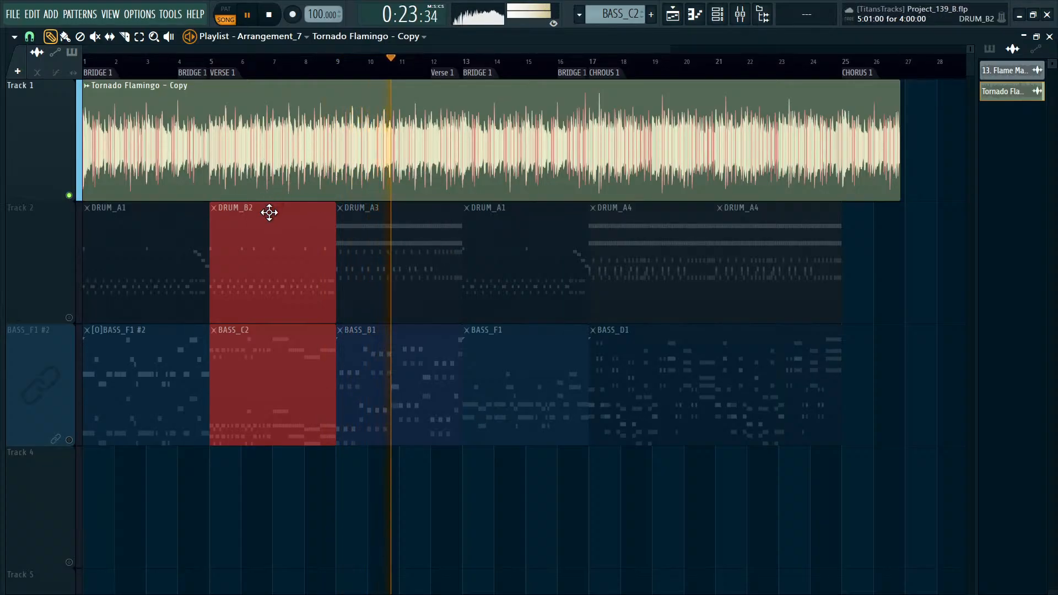
click(541, 489)
drag(535, 486, 520, 268)
drag(146, 475, 92, 300)
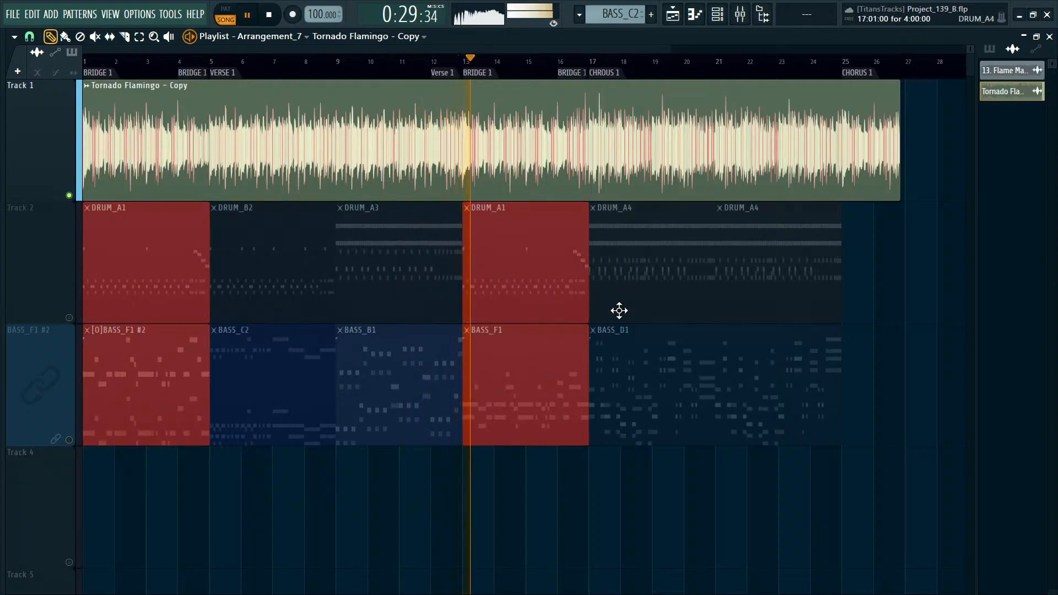
ctrl+click(630, 501)
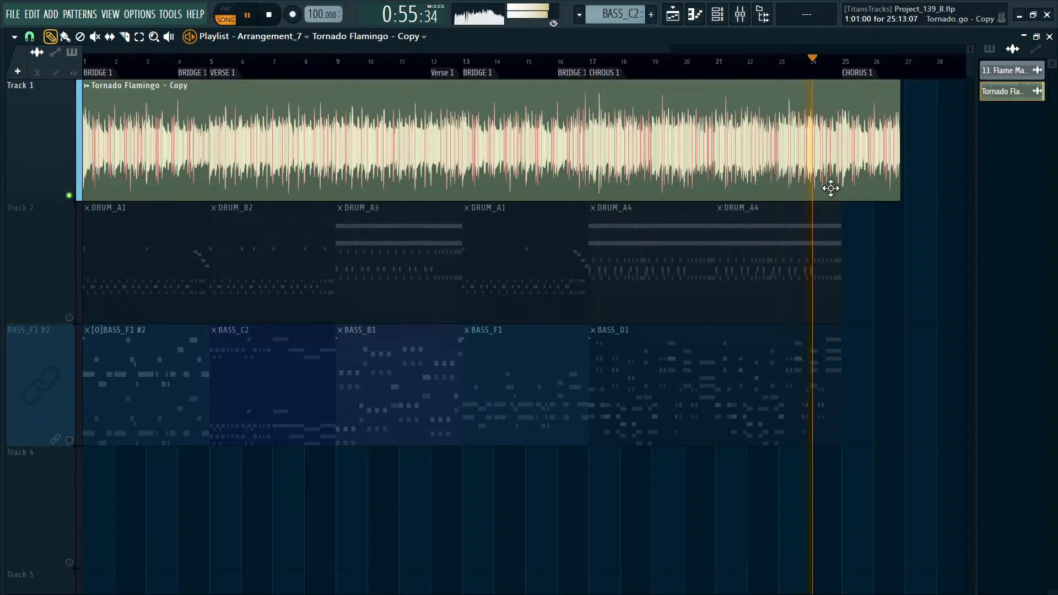
Stop playback and trim the end of the Tornado Flamingo - Copy clip back to bar 25.
scroll(893, 113, up, 3)
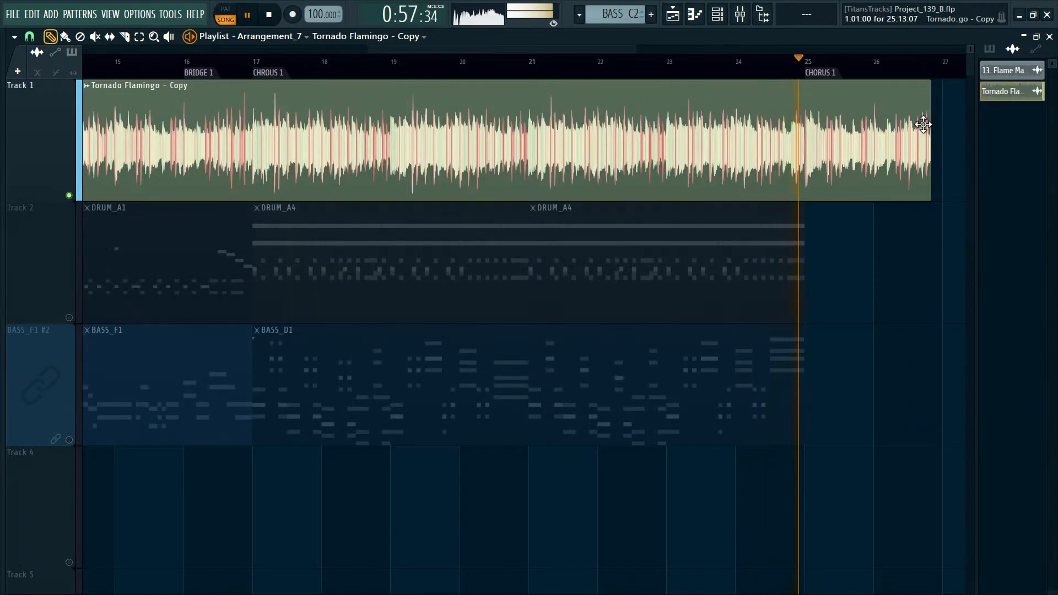
key(space)
drag(930, 128, 798, 137)
scroll(807, 138, up, 5)
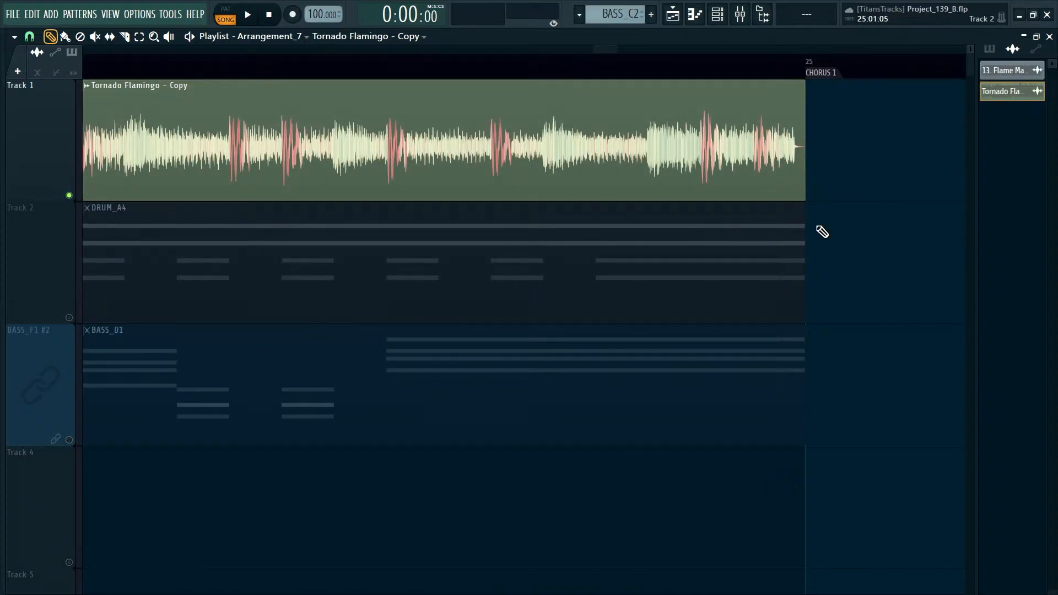
scroll(824, 228, down, 5)
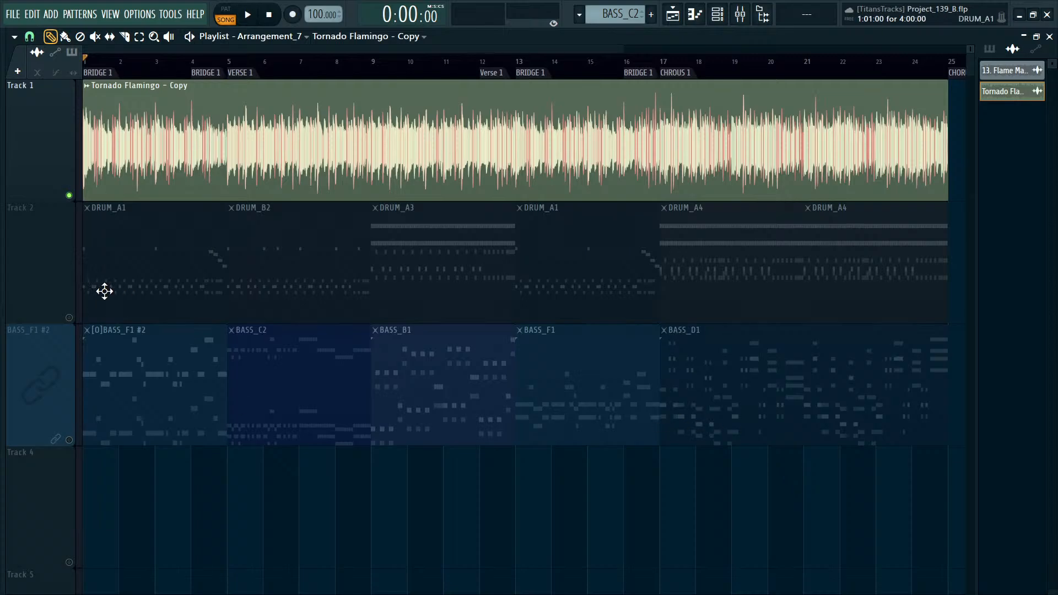
Unmute the drum and bass tracks, mute the Tornado Flamingo track, and play the arrangement through before stopping.
click(69, 318)
click(69, 440)
click(69, 195)
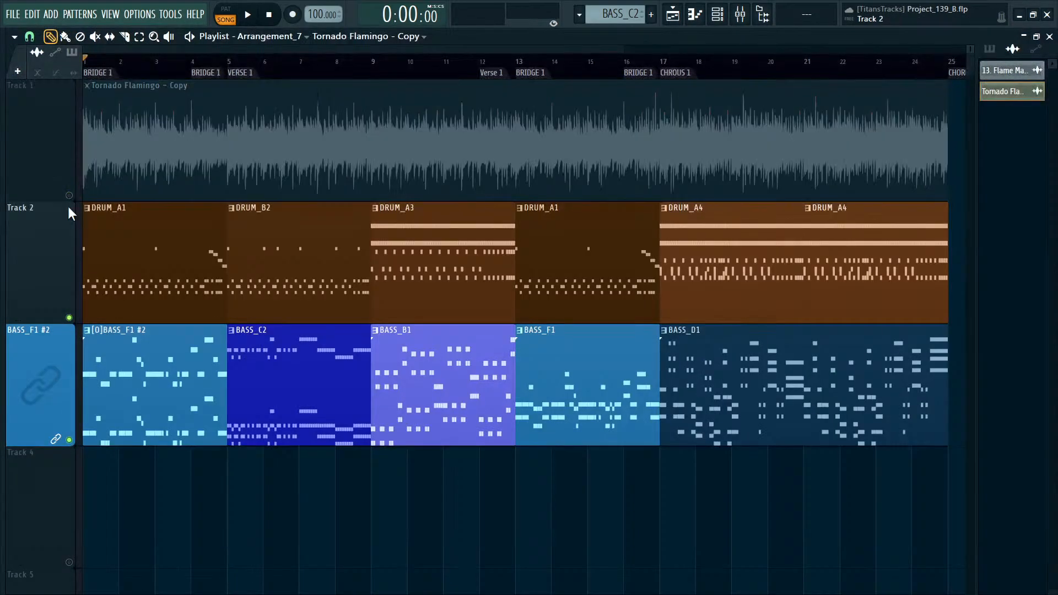
key(space)
scroll(134, 342, down, 2)
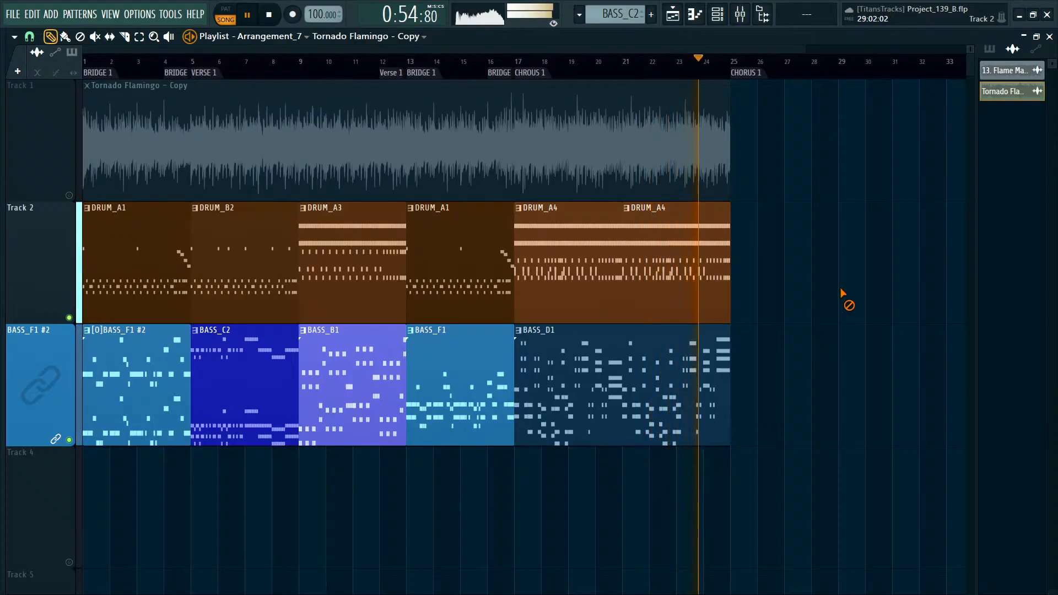
key(space)
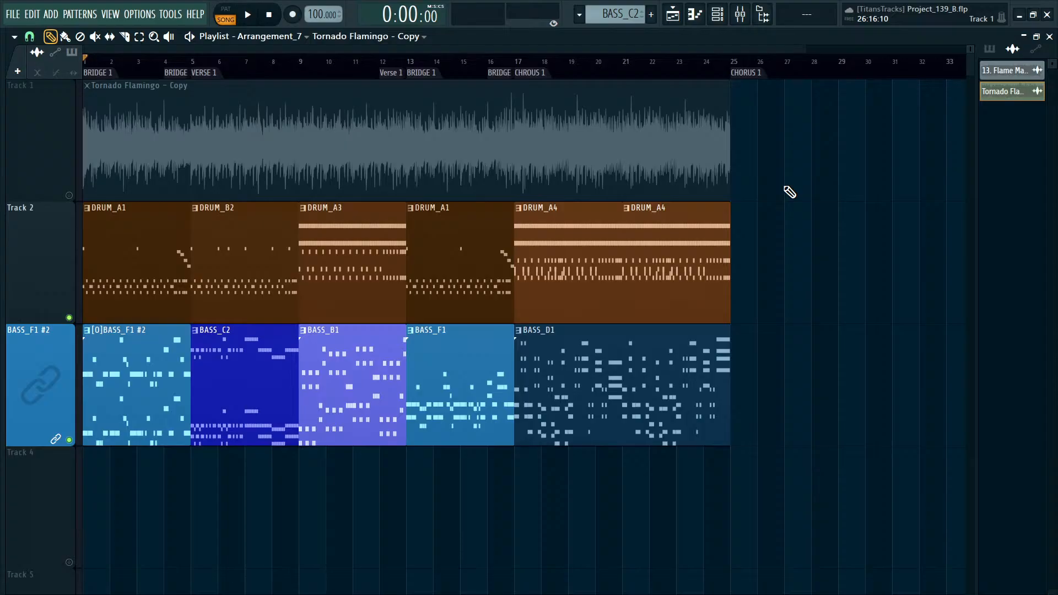
Play Arrangement_7 briefly from the BASS_B1 section at bar 9, stop playback and switch to Arrangement_11.
click(355, 380)
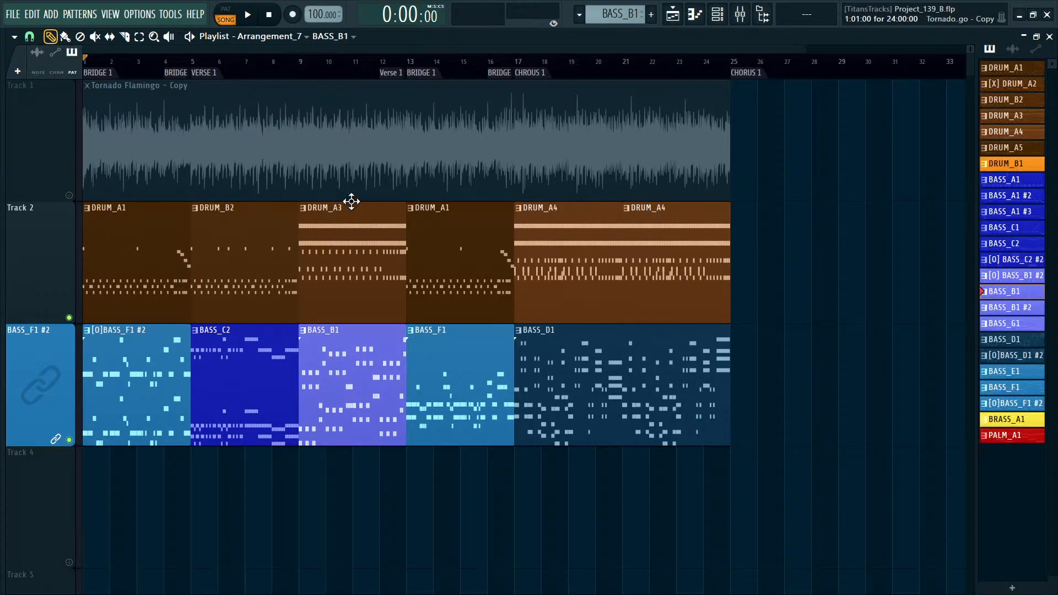
click(302, 62)
key(space)
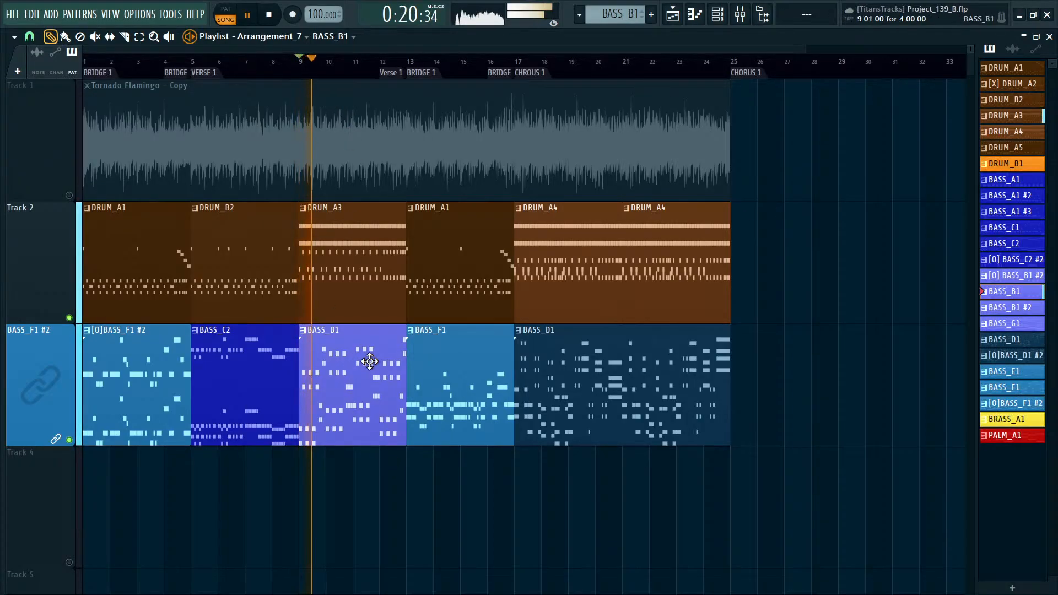
key(space)
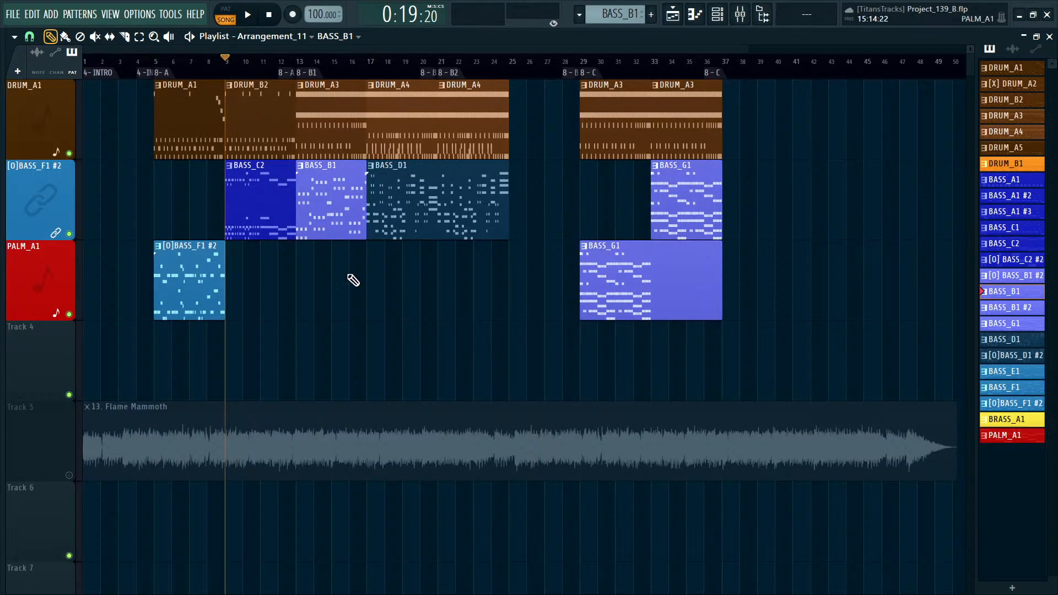
Set the playback position to bar 5 and move the BASS_B1 clip at bar 13 down to the PALM_A1 track.
click(167, 73)
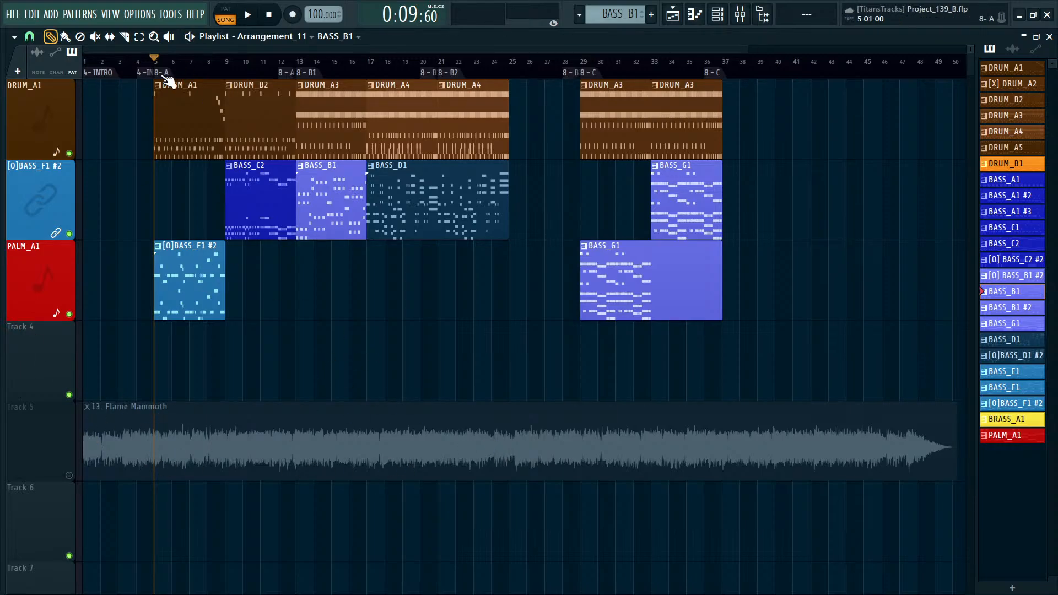
mouse_move(225, 285)
mouse_down()
mouse_move(292, 284)
mouse_move(215, 293)
mouse_move(232, 293)
mouse_up()
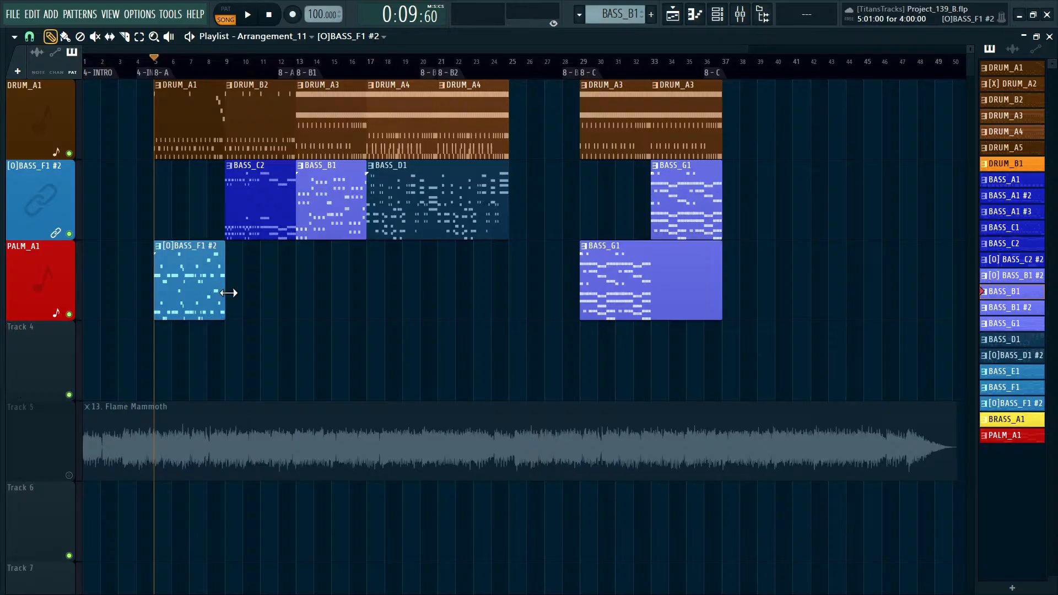
click(251, 207)
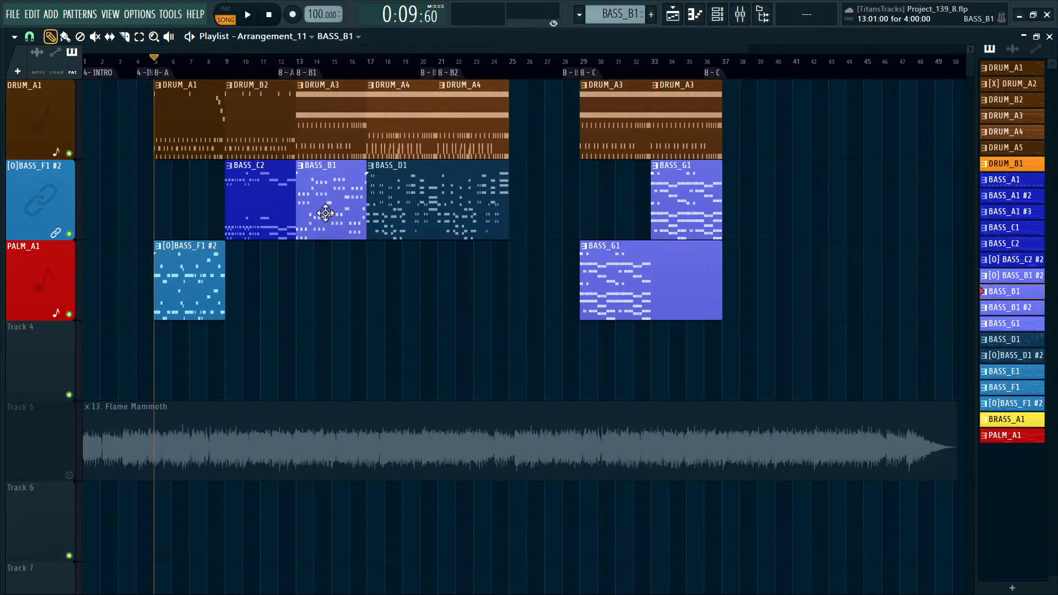
drag(325, 214, 367, 287)
click(337, 242)
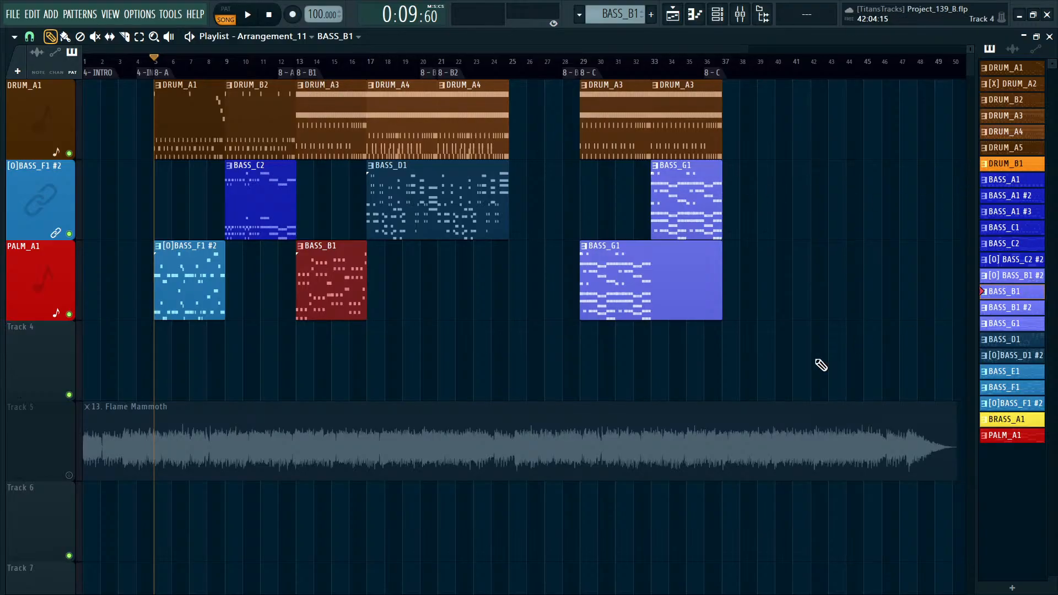
ctrl+click(632, 350)
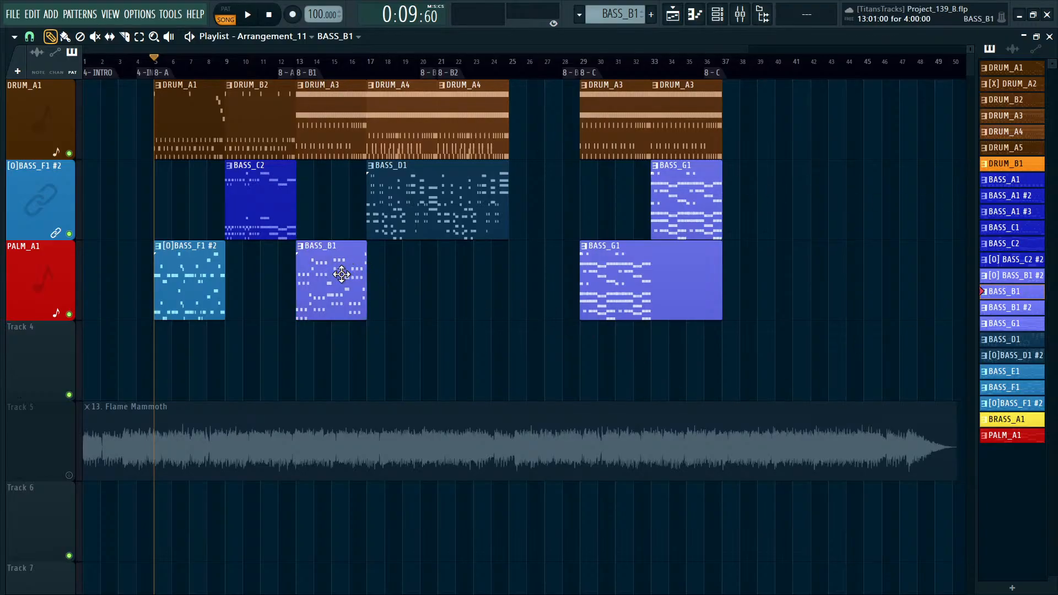
drag(341, 274, 343, 244)
drag(330, 163, 337, 279)
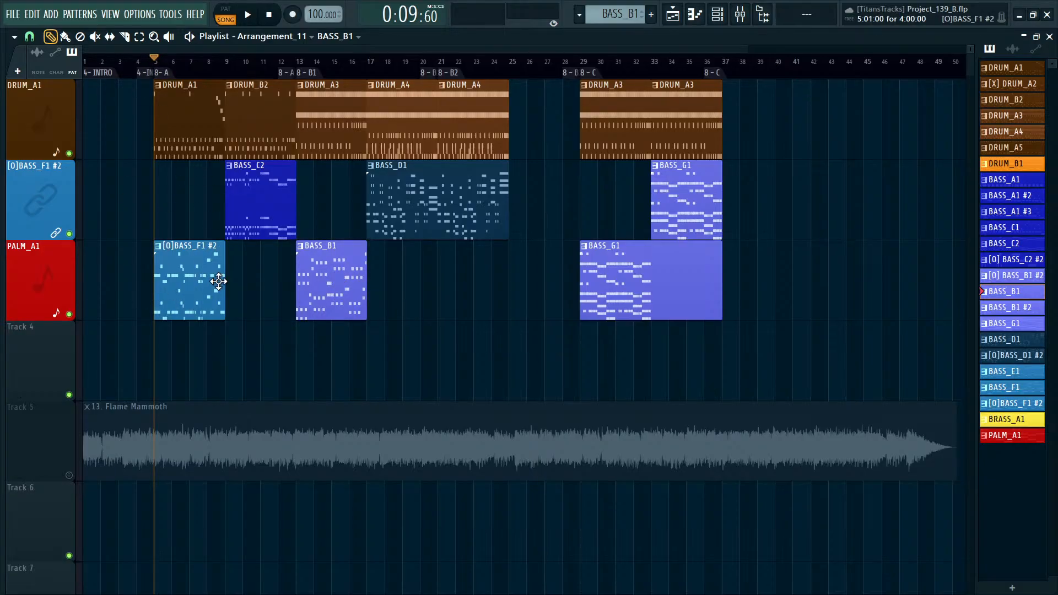
Solo the Flame Mammoth track and play it from bar 5, compare it with all tracks on, stop and mute it again.
ctrl+click(84, 479)
ctrl+click(68, 475)
key(space)
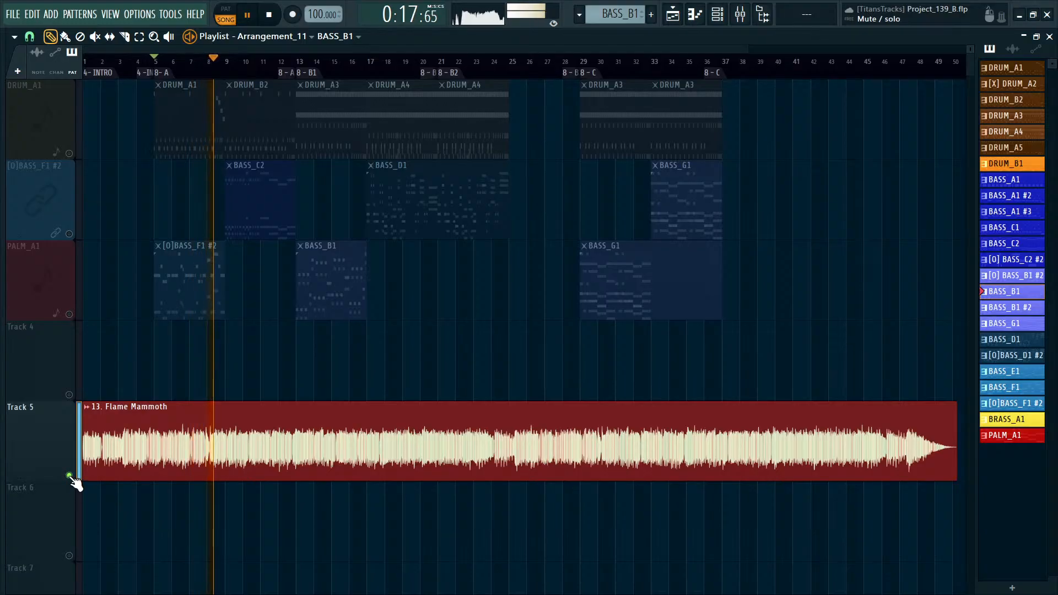
right_click(70, 476)
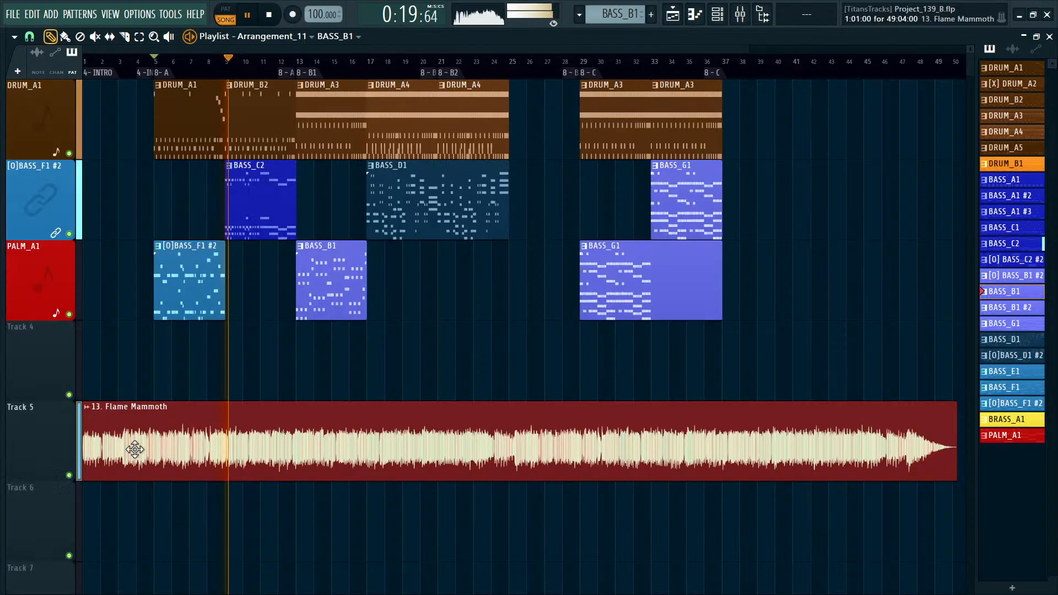
key(space)
click(70, 475)
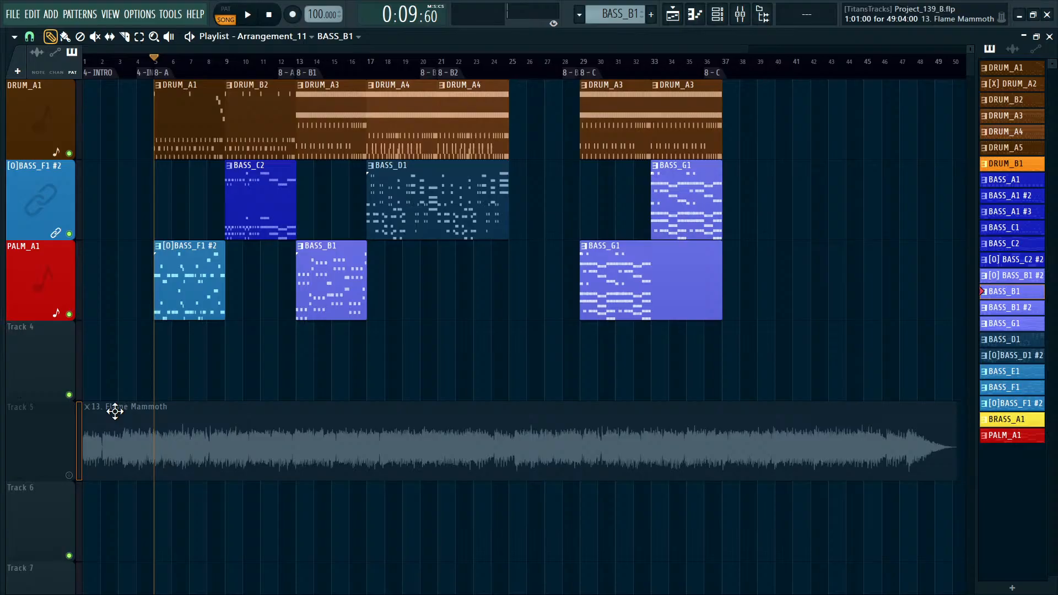
Return the playback position to bar 5 and enable the Rocker RoundWounder channel in the Channel rack.
click(166, 61)
key(space)
key(space)
click(157, 62)
key(F6)
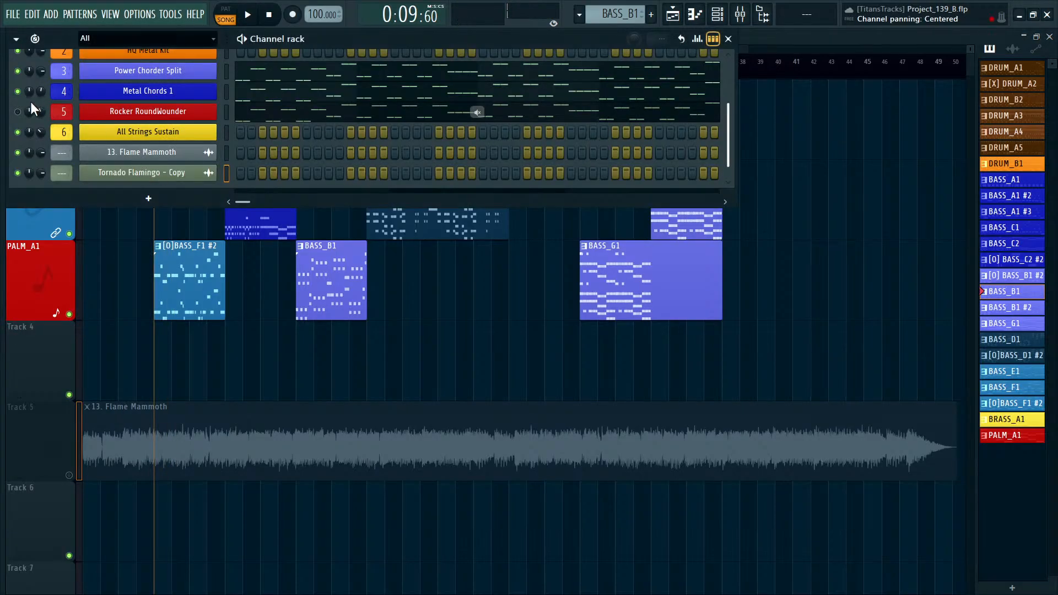
click(18, 112)
key(F6)
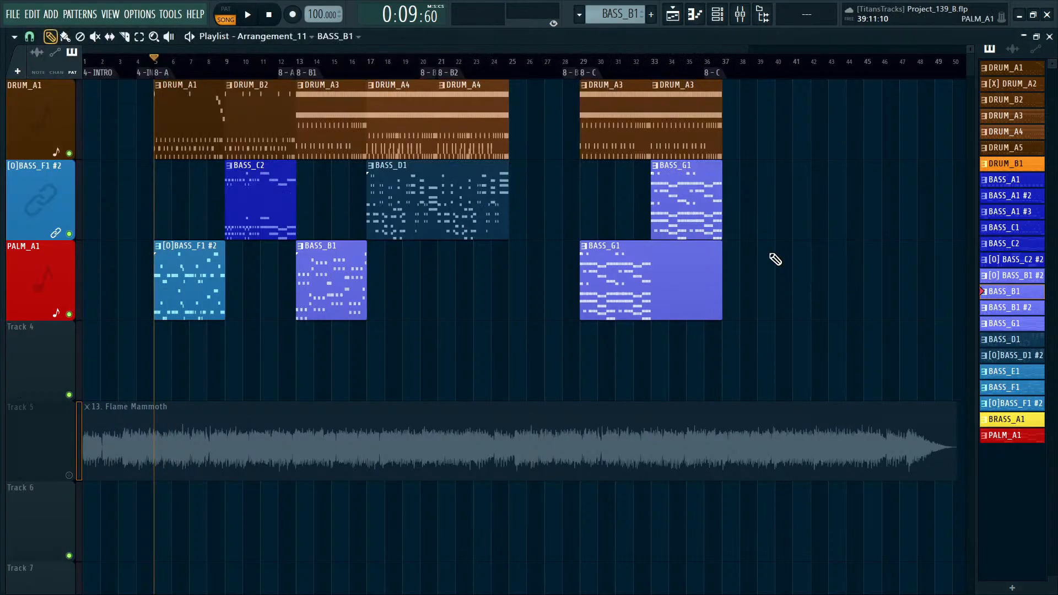
Play Arrangement_11 from bar 5 and extend the [O]BASS_F1 #2 clip on the PALM_A1 track to bar 13.
key(space)
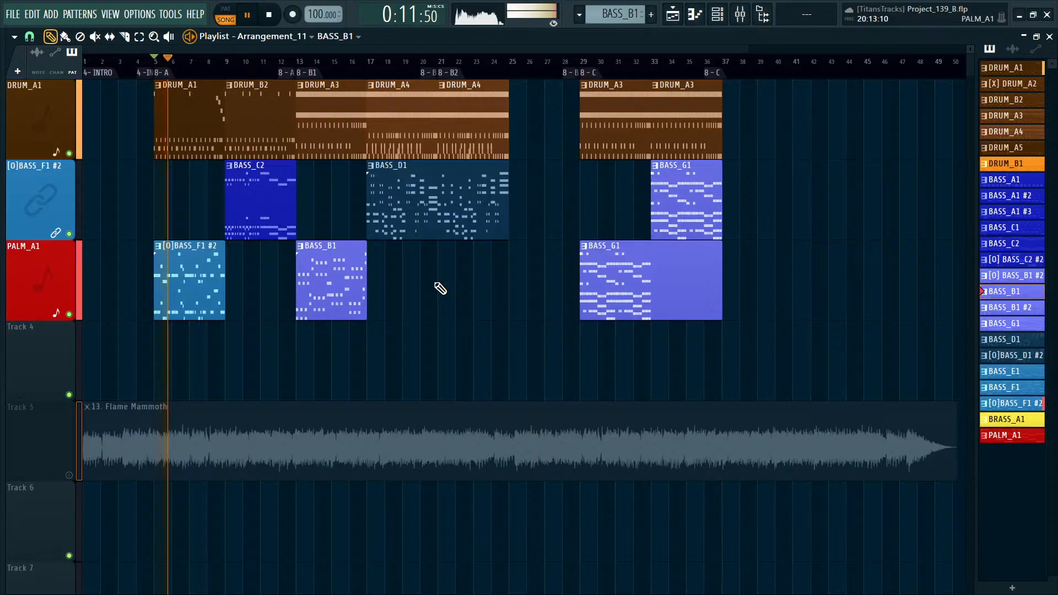
drag(223, 269, 293, 270)
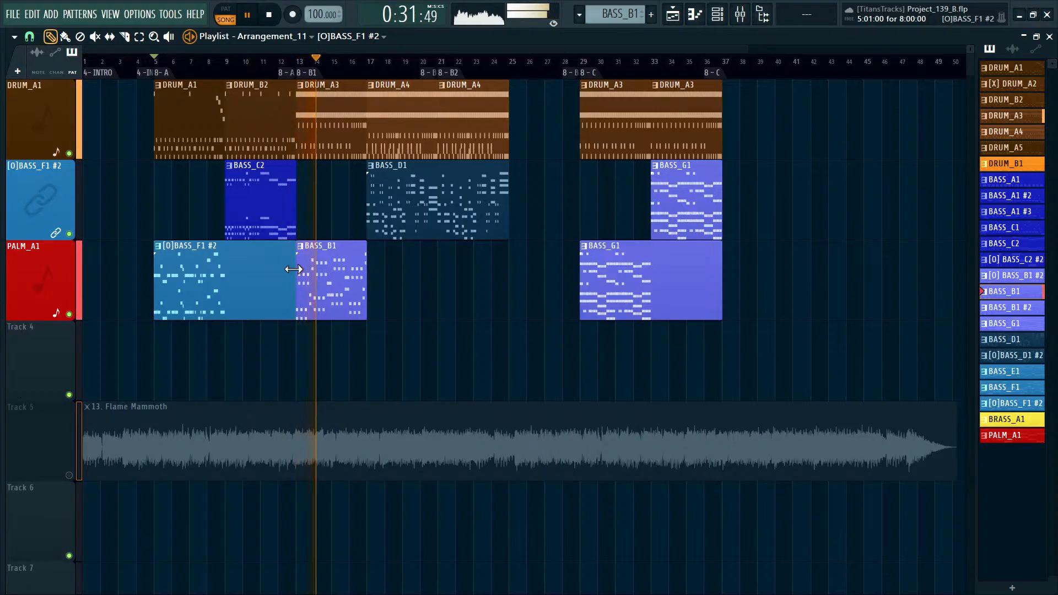
mouse_move(367, 274)
mouse_down()
mouse_move(474, 281)
mouse_move(371, 283)
mouse_up()
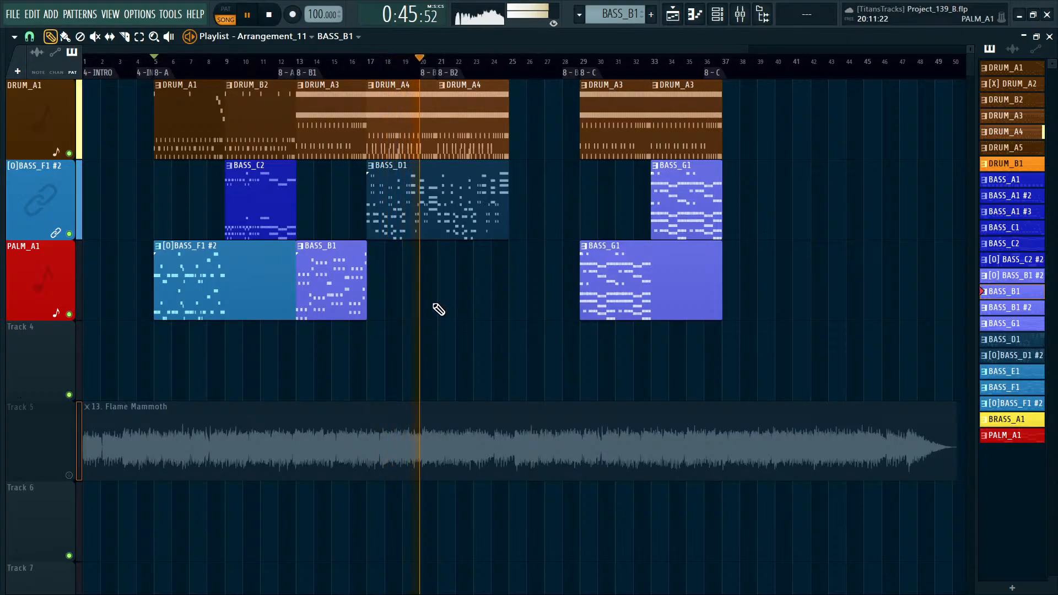
Move the DRUM_A3 and BASS_G1 clips starting at bar 29 back to start at bar 25, and clear the selection.
drag(722, 346, 582, 82)
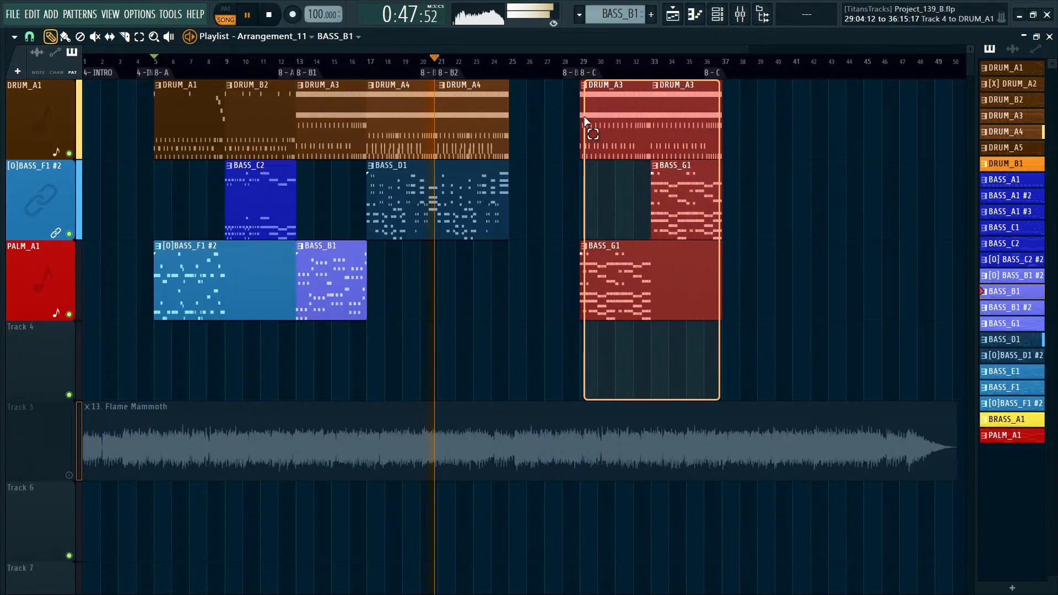
mouse_move(608, 136)
mouse_down()
mouse_move(537, 136)
mouse_move(595, 138)
mouse_up()
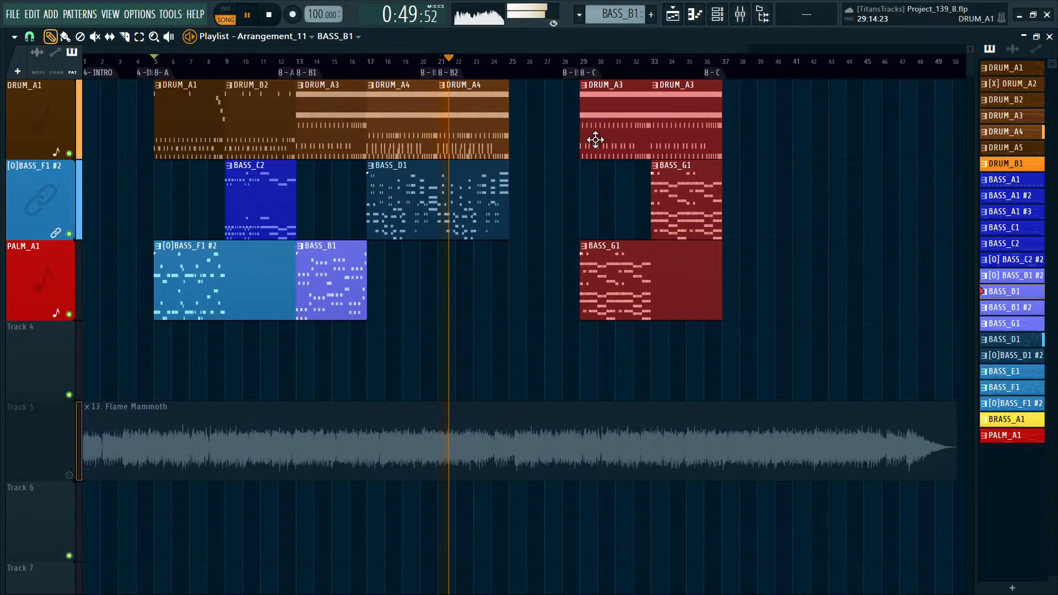
click(799, 165)
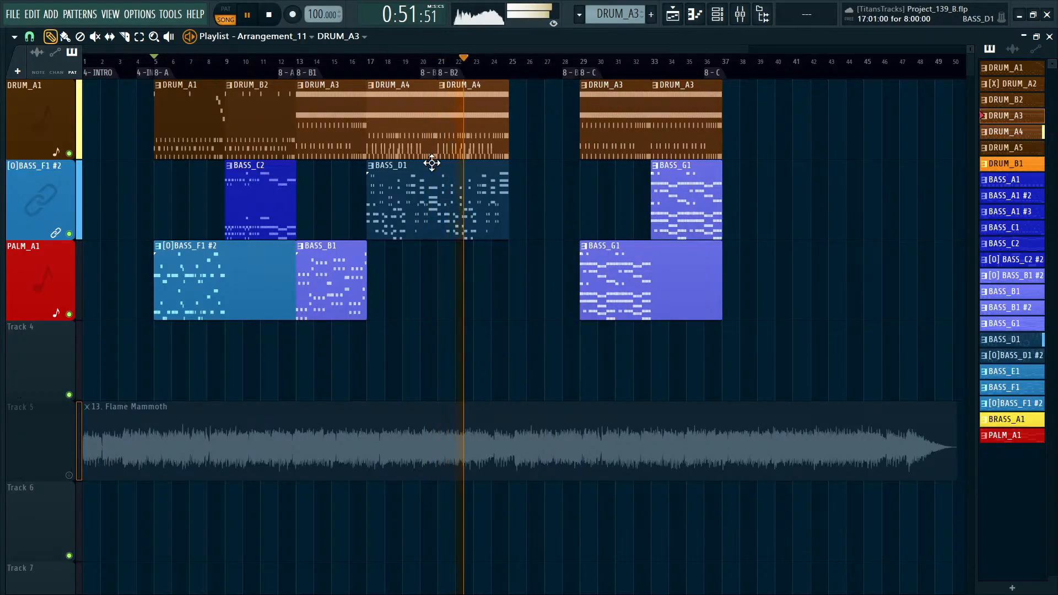
drag(779, 303, 518, 89)
click(717, 353)
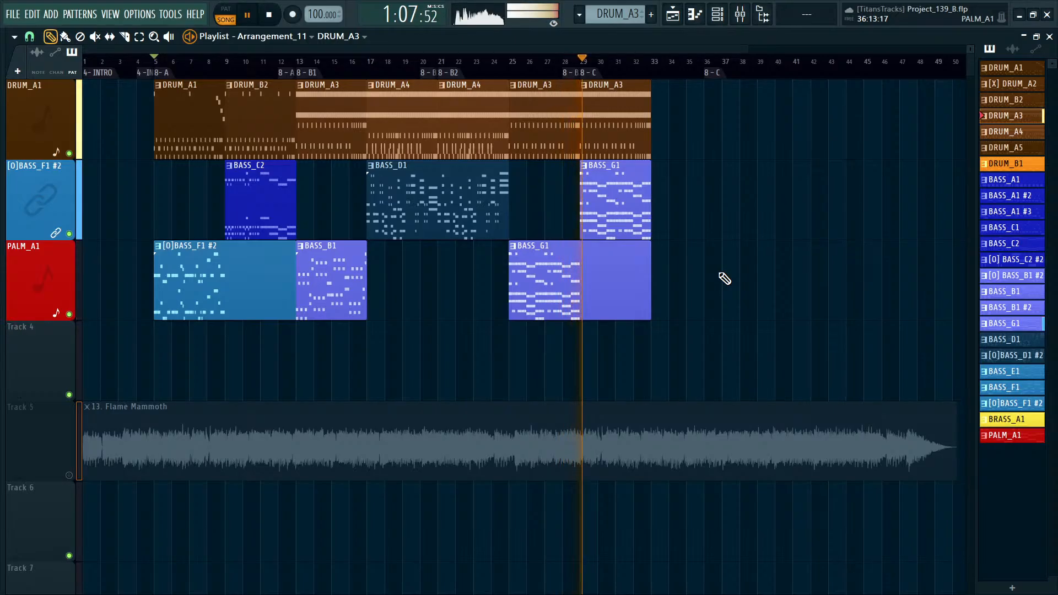
Stop playback and try moving the first DRUM_A4 clip to start at bar 18.
key(space)
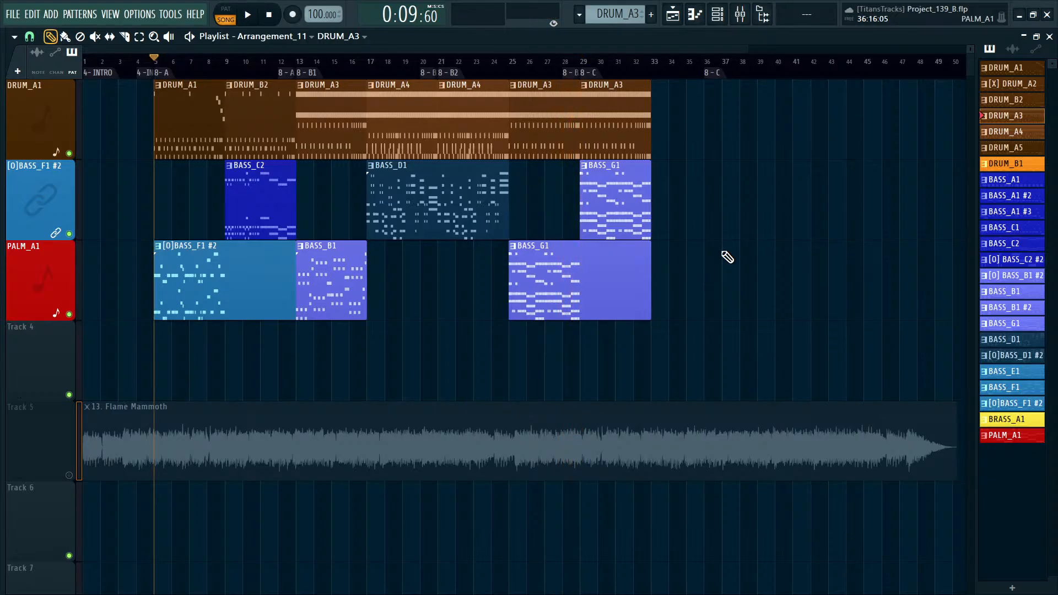
click(179, 282)
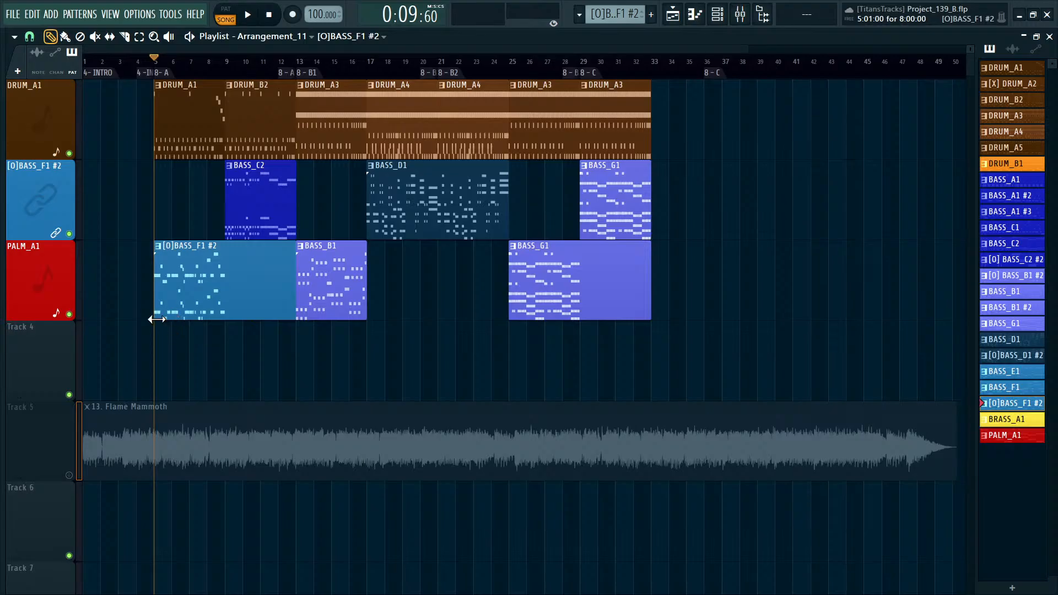
drag(152, 317, 286, 301)
right_click(226, 348)
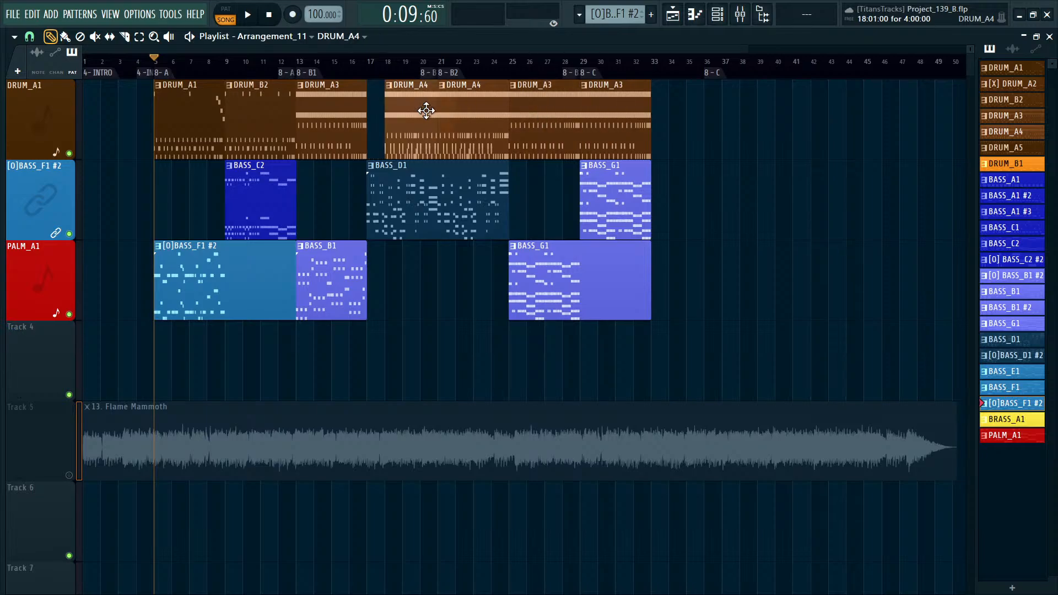
click(402, 112)
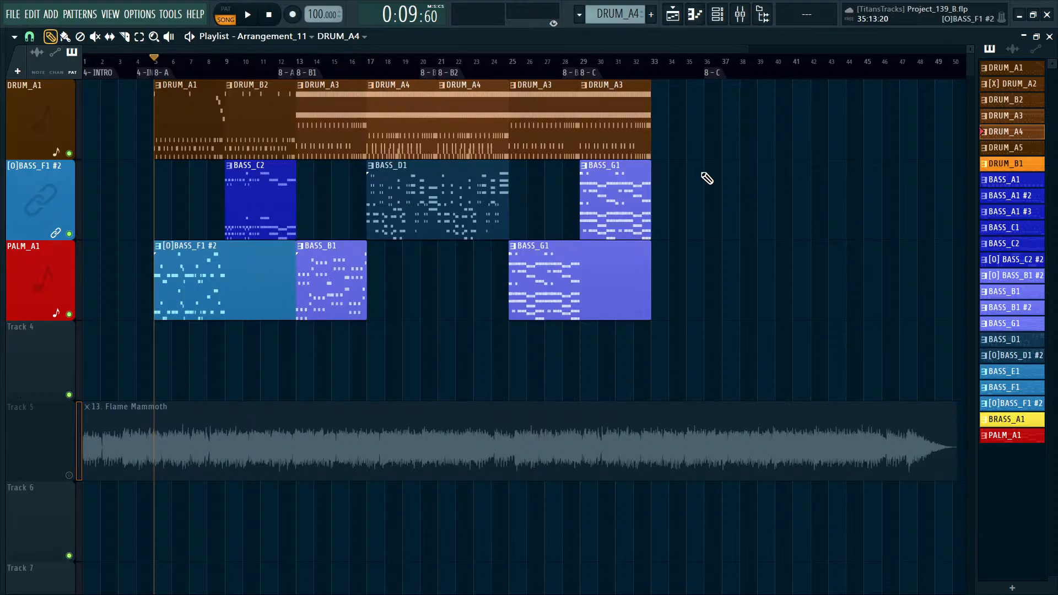
Save the current project, open Project_137_A.flp and play its Arrangement_2 in song mode.
key(ctrl+s)
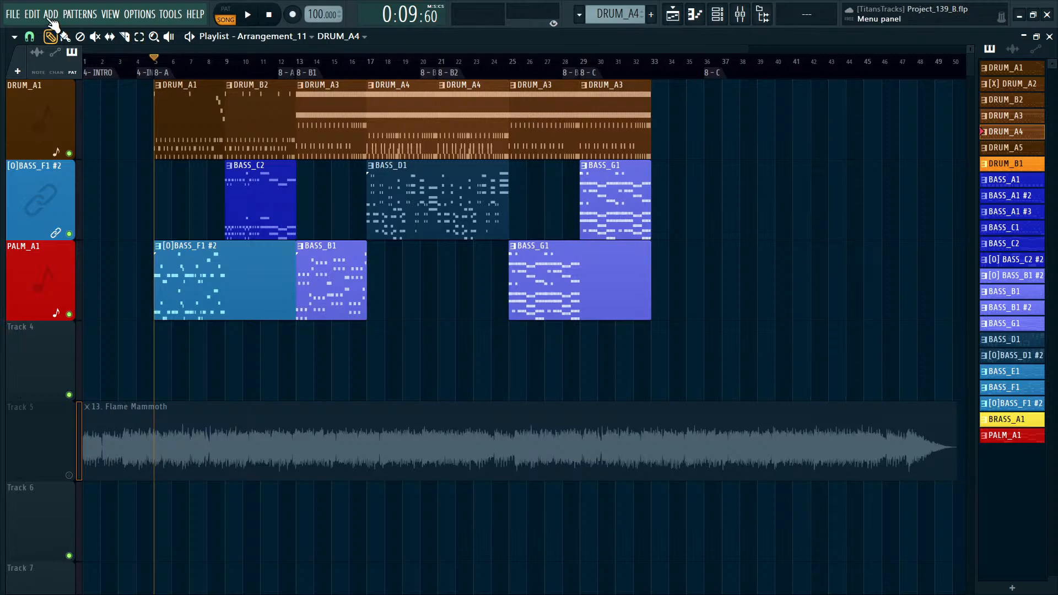
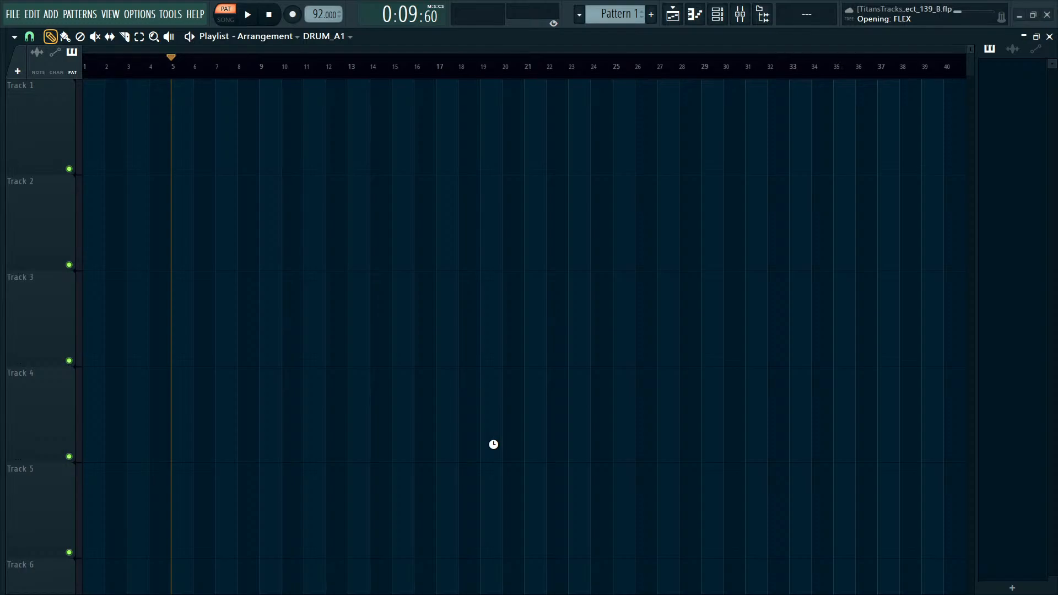
key(space)
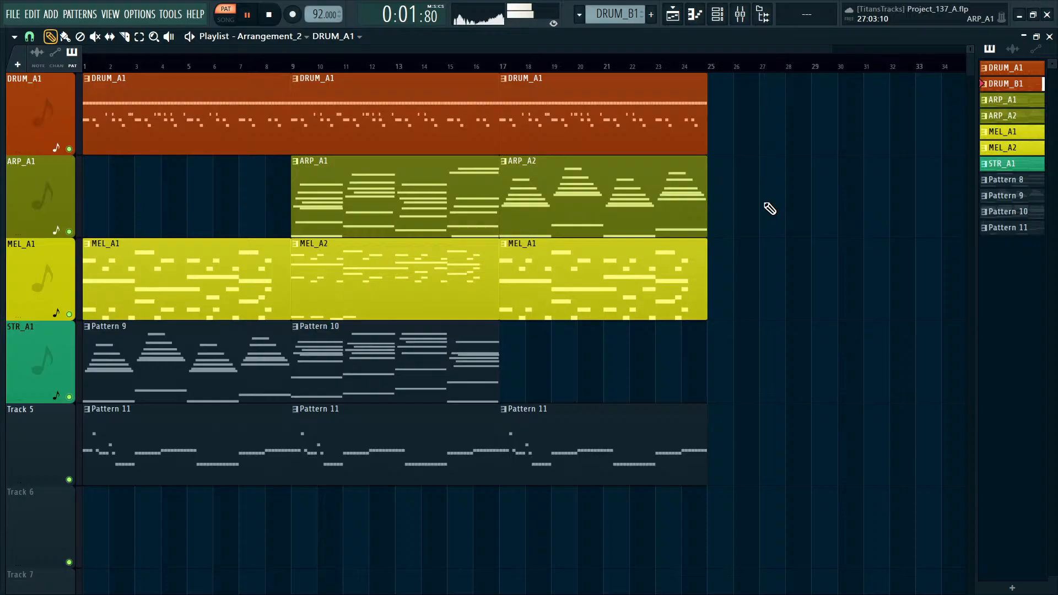
scroll(766, 205, up, 2)
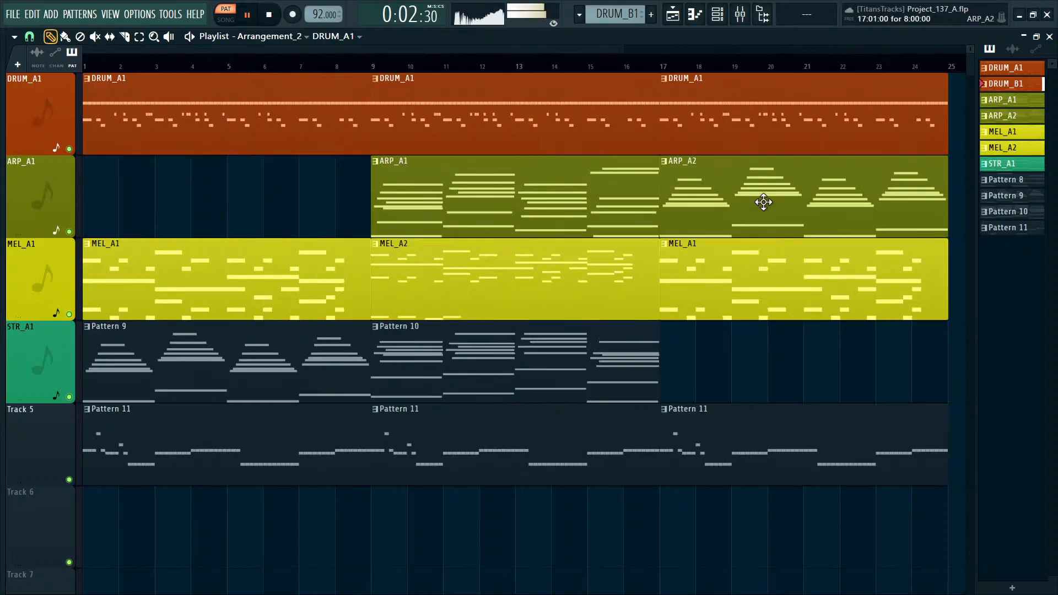
scroll(763, 202, down, 1)
click(226, 13)
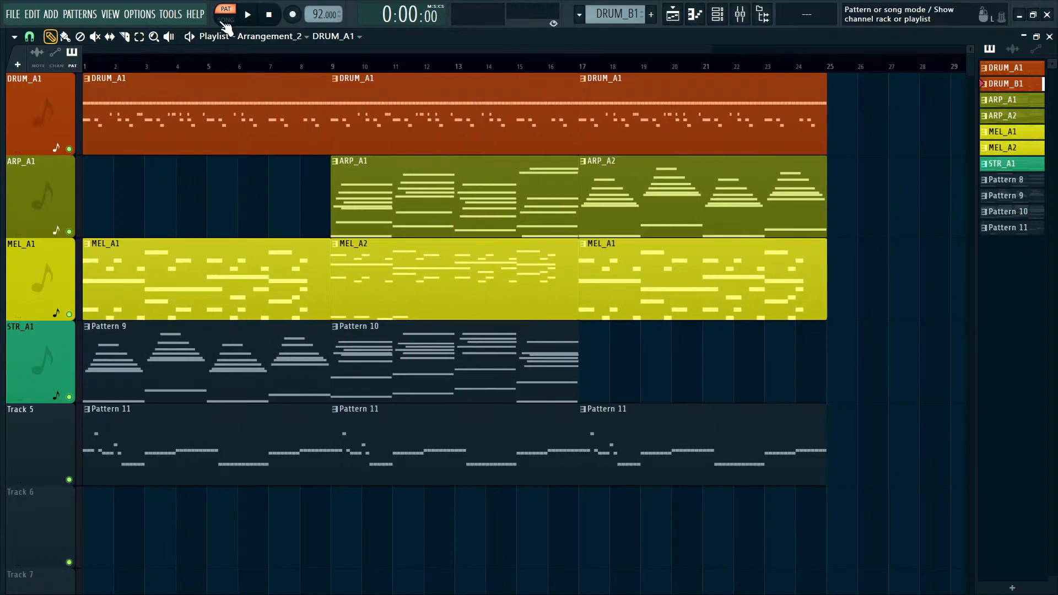
scroll(385, 208, down, 2)
scroll(693, 228, up, 3)
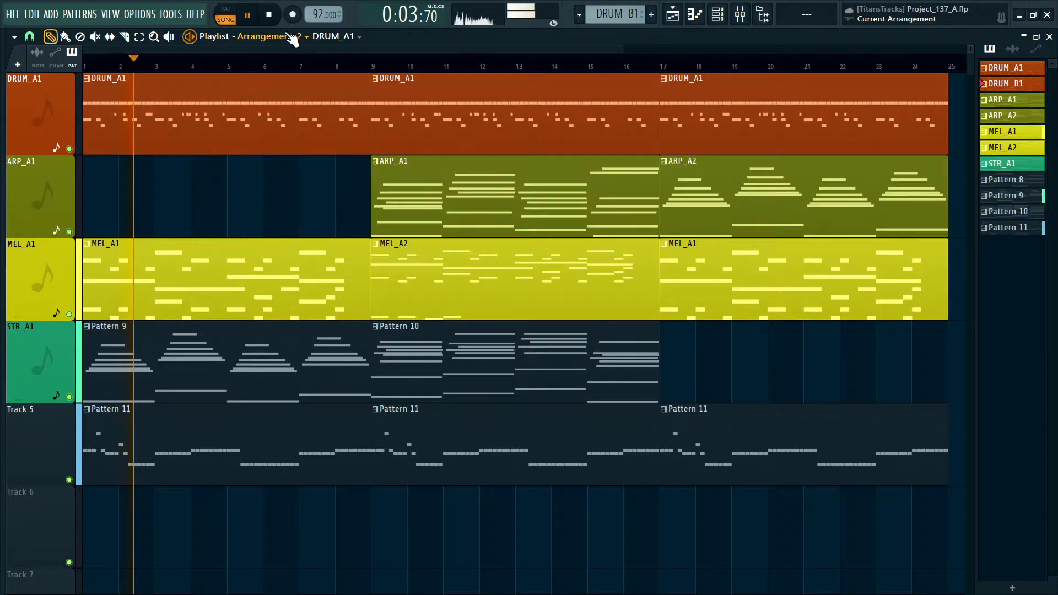
Look through the instrument channels in the Channel rack during playback and close the rack to listen to Arrangement_2.
key(F6)
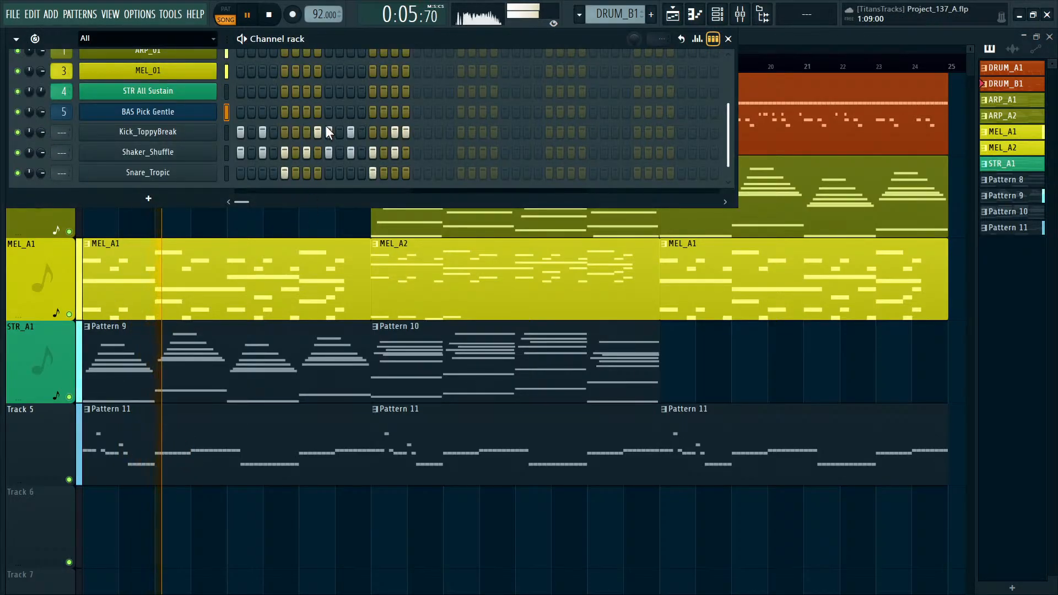
scroll(331, 130, up, 2)
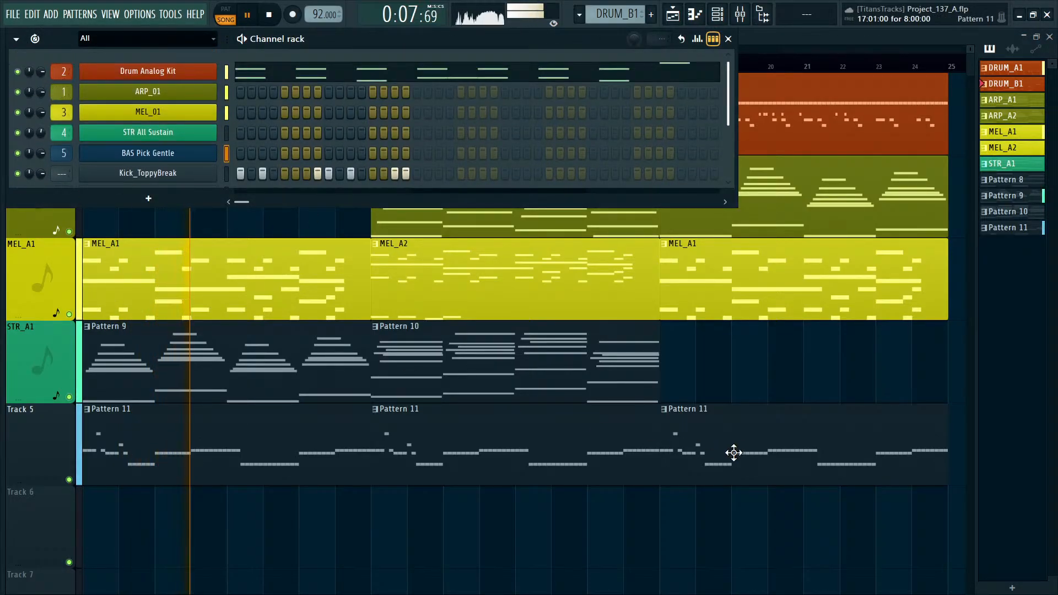
key(F6)
scroll(310, 186, down, 2)
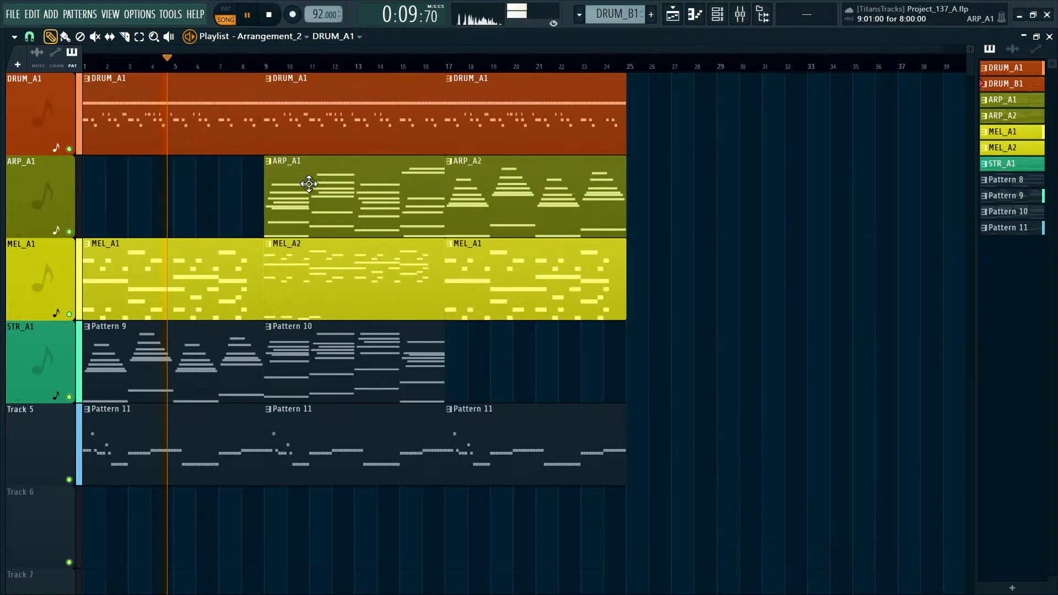
right_click(702, 190)
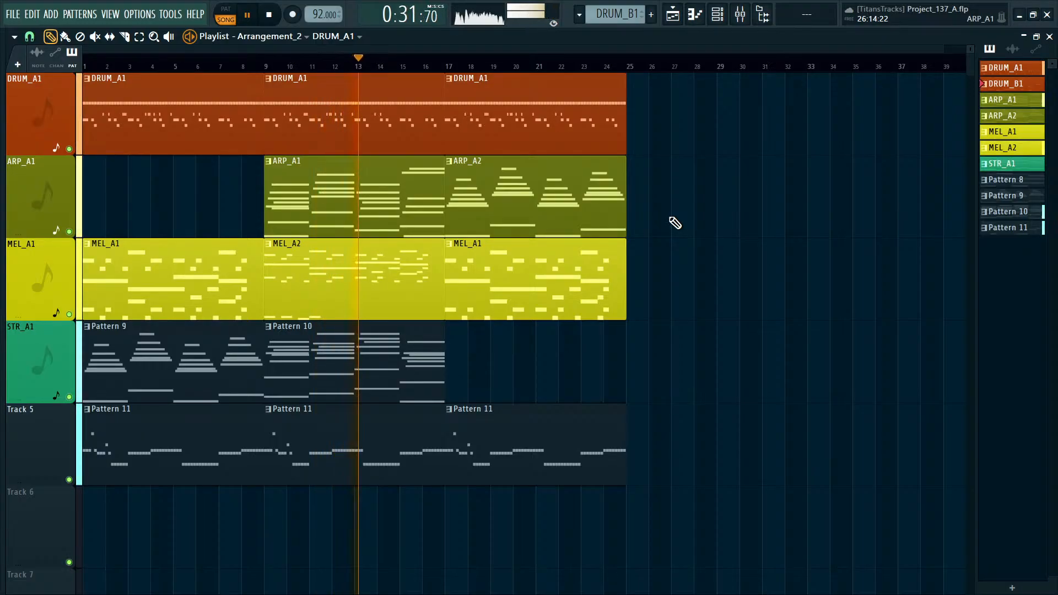
Open Project_137.flp, close the BAS Pick Gentle instrument window and play Arrangement_2.
click(13, 15)
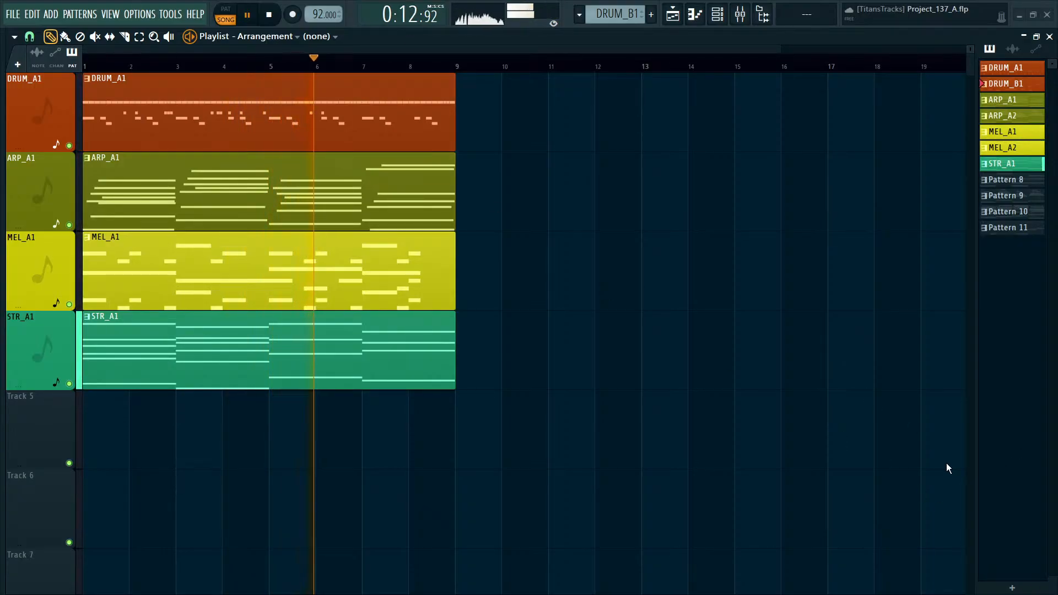
key(ctrl+n)
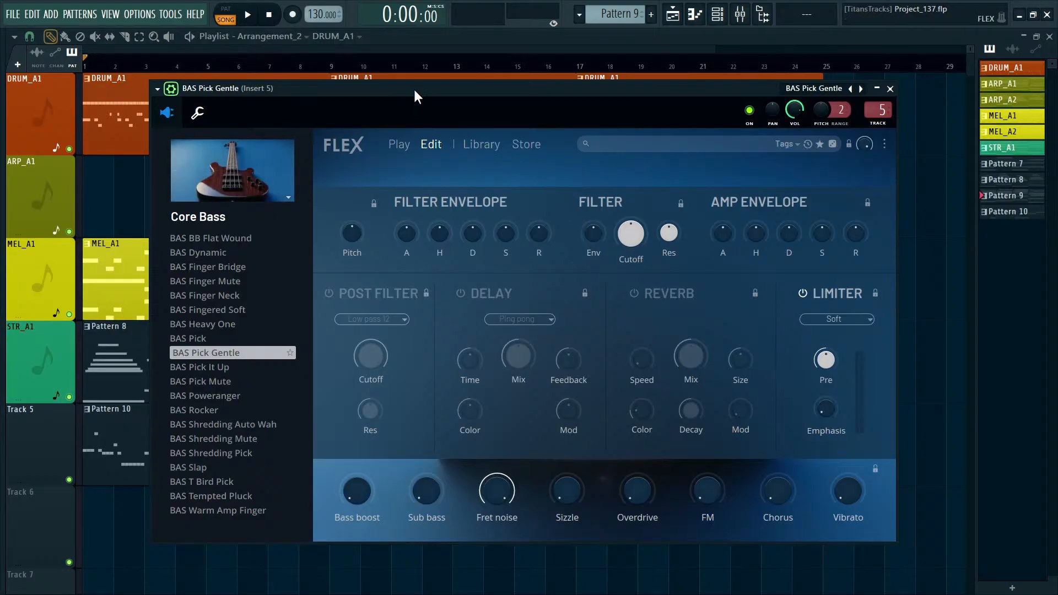
click(921, 374)
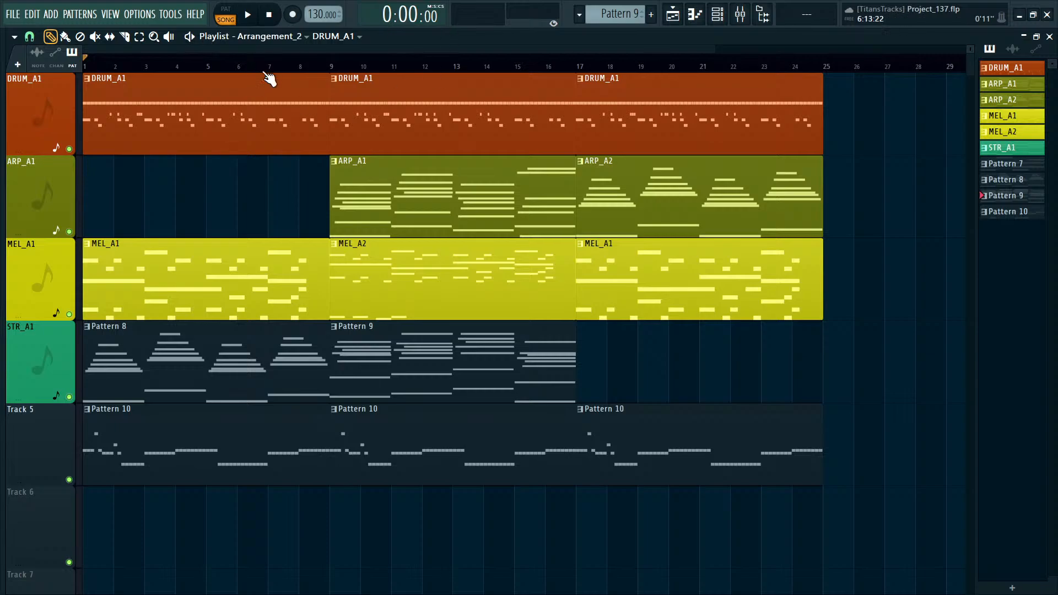
key(space)
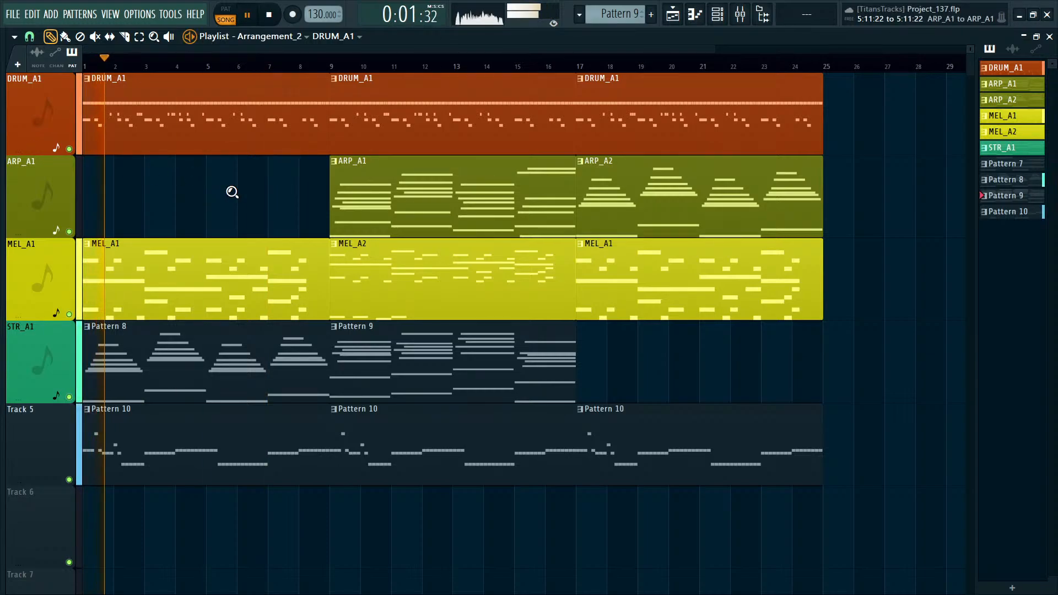
scroll(232, 191, up, 1)
scroll(234, 194, down, 1)
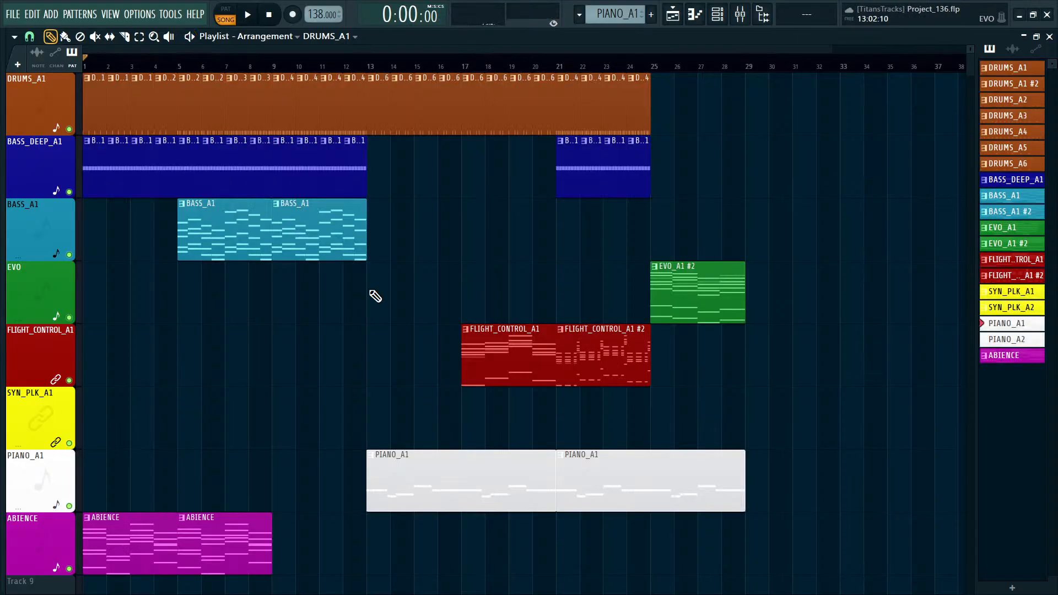
Play the arrangement of Project_136.flp, and open Project_135.flp to listen to its full pattern layout.
key(space)
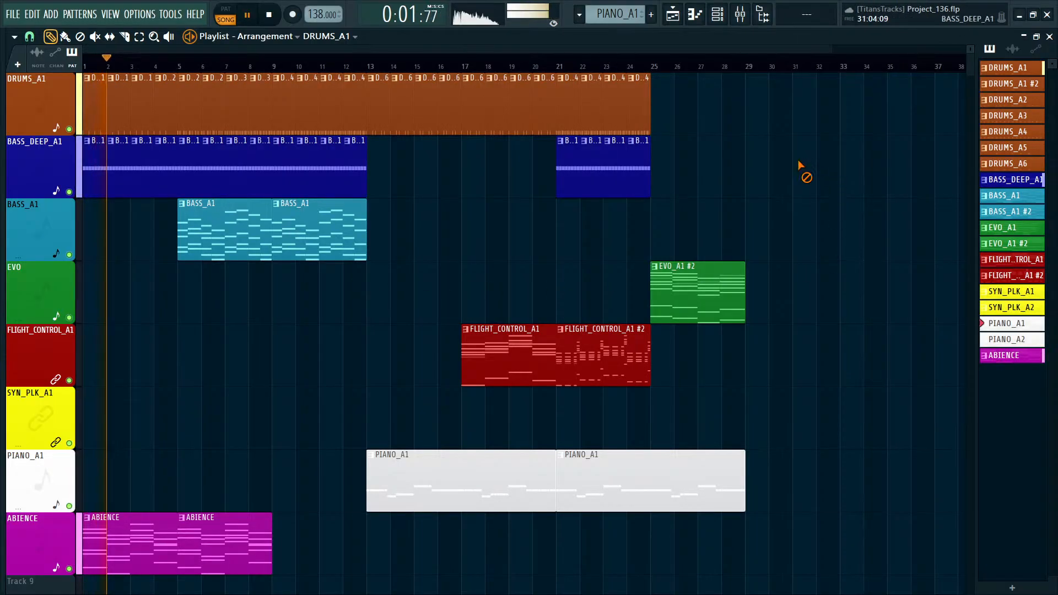
ctrl+right_click(812, 192)
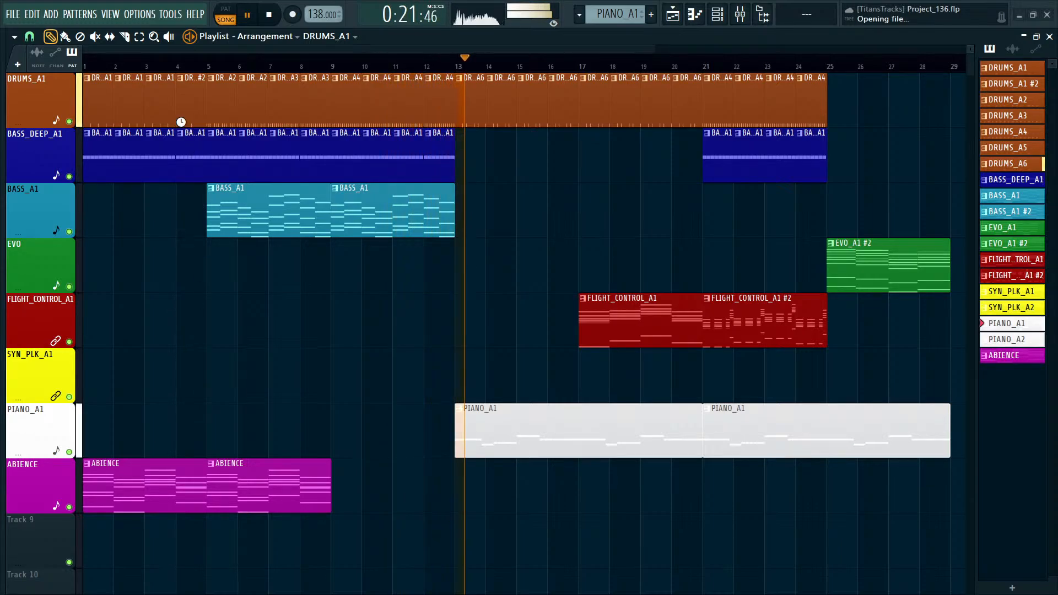
key(ctrl+n)
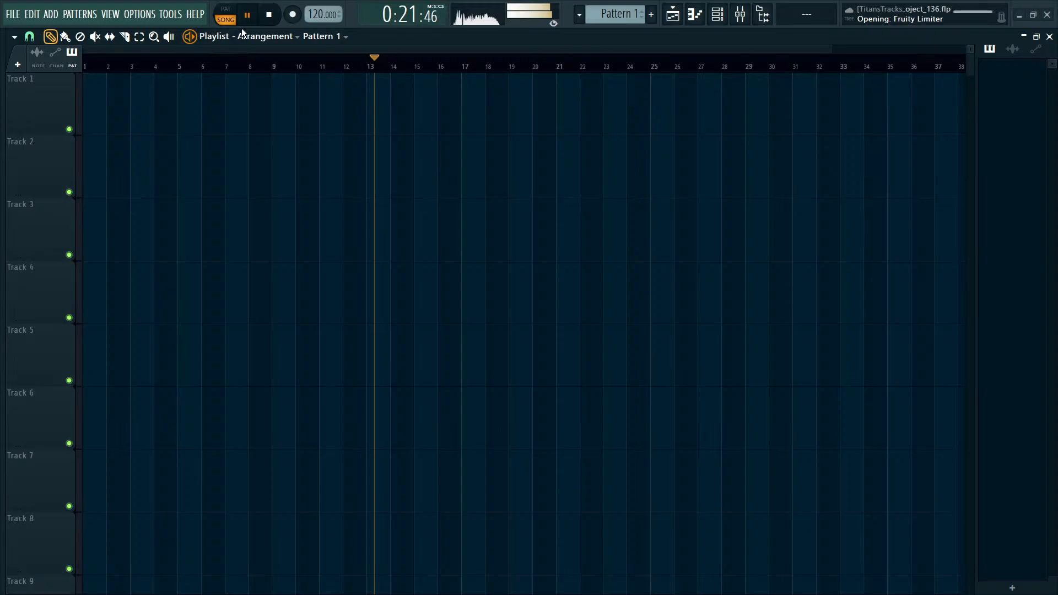
click(248, 15)
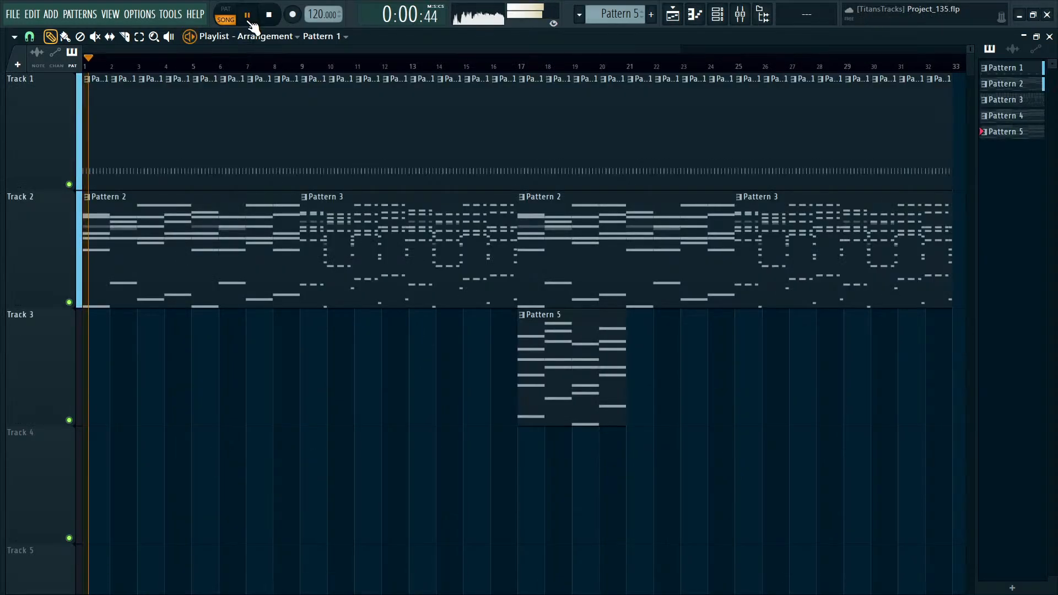
ctrl+right_click(390, 438)
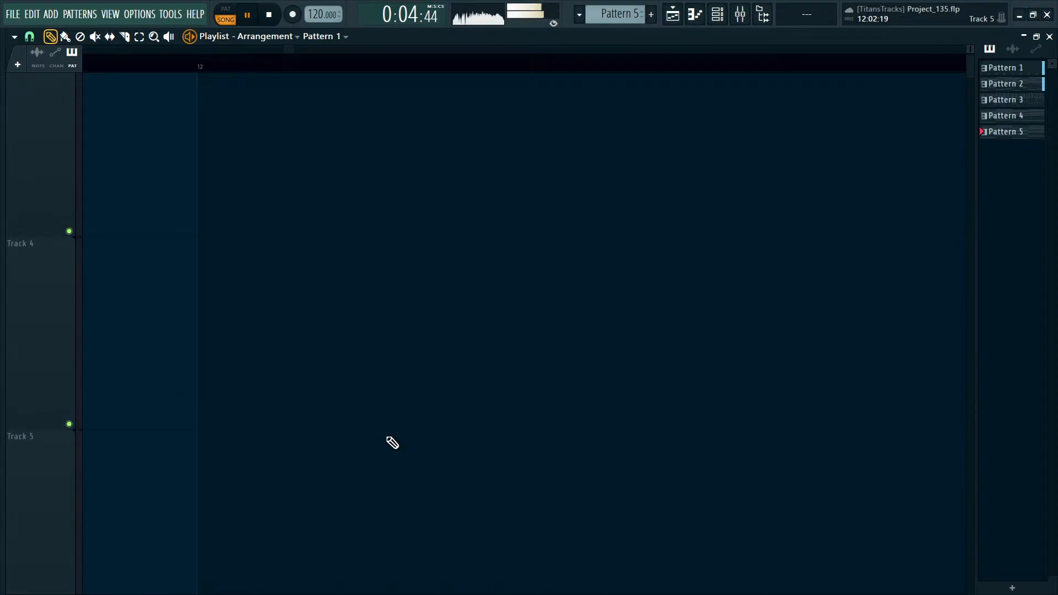
ctrl+right_click(370, 385)
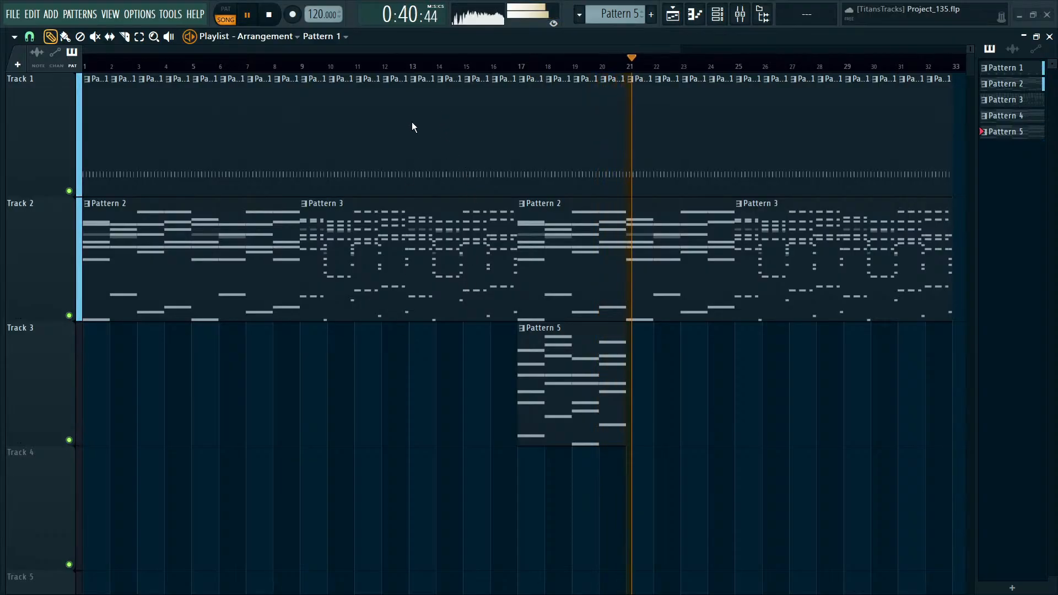
Open and play Project_134.flp, and open Project_133.flp to view the Stage Grand notes in the Piano roll during playback.
key(ctrl+z)
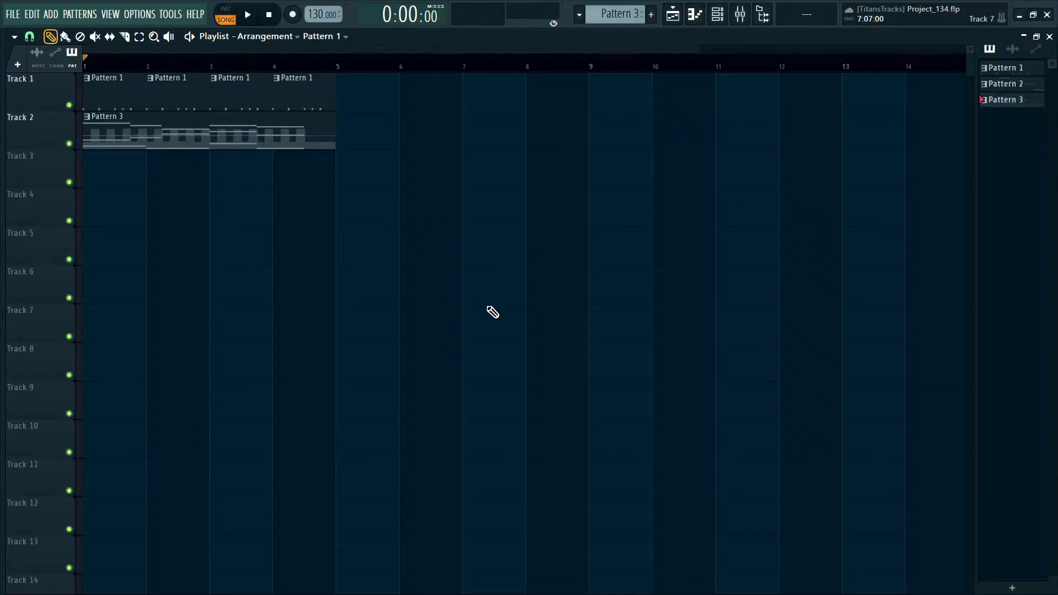
key(space)
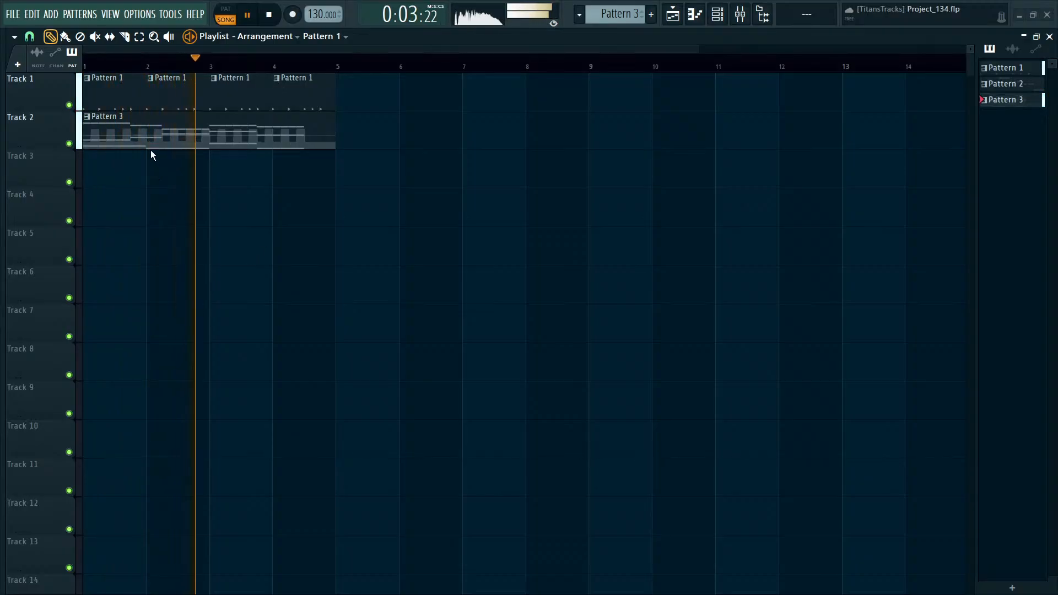
key(ctrl+z)
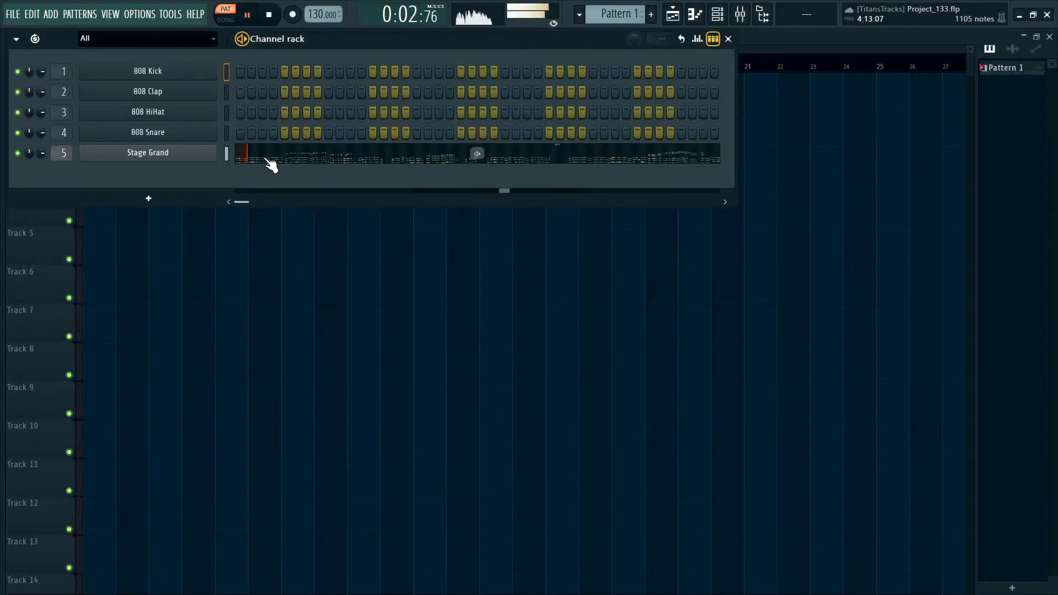
click(268, 160)
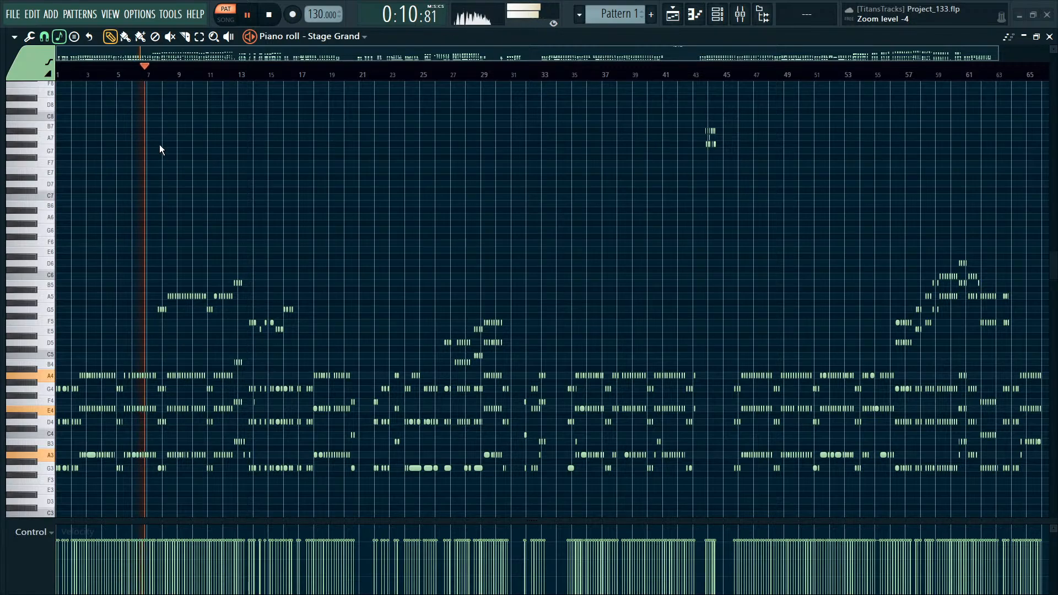
Open Project_132.flp and play Arrangement_26 from the intro.
click(289, 275)
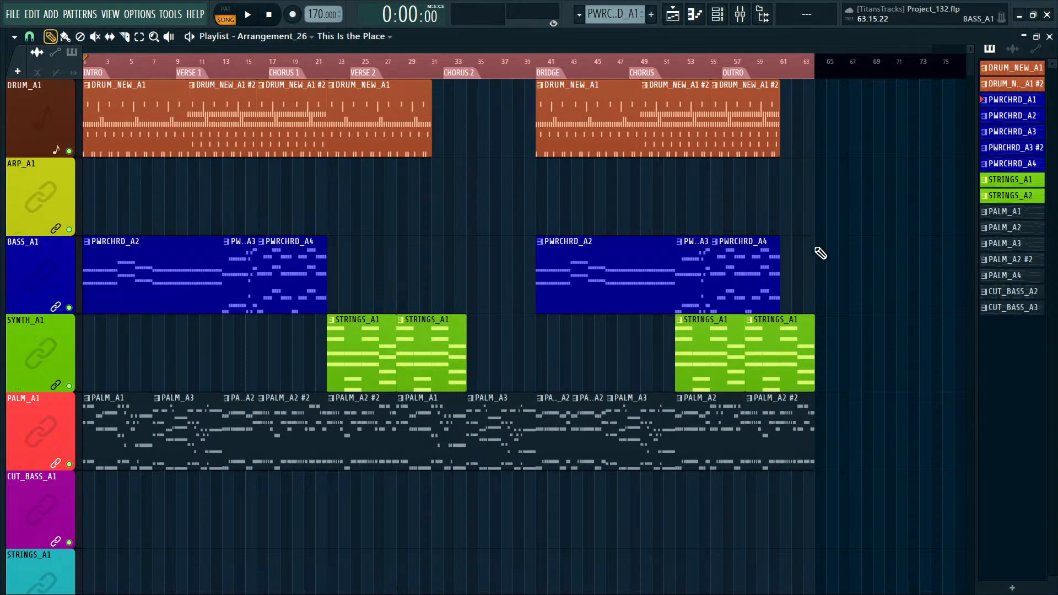
key(space)
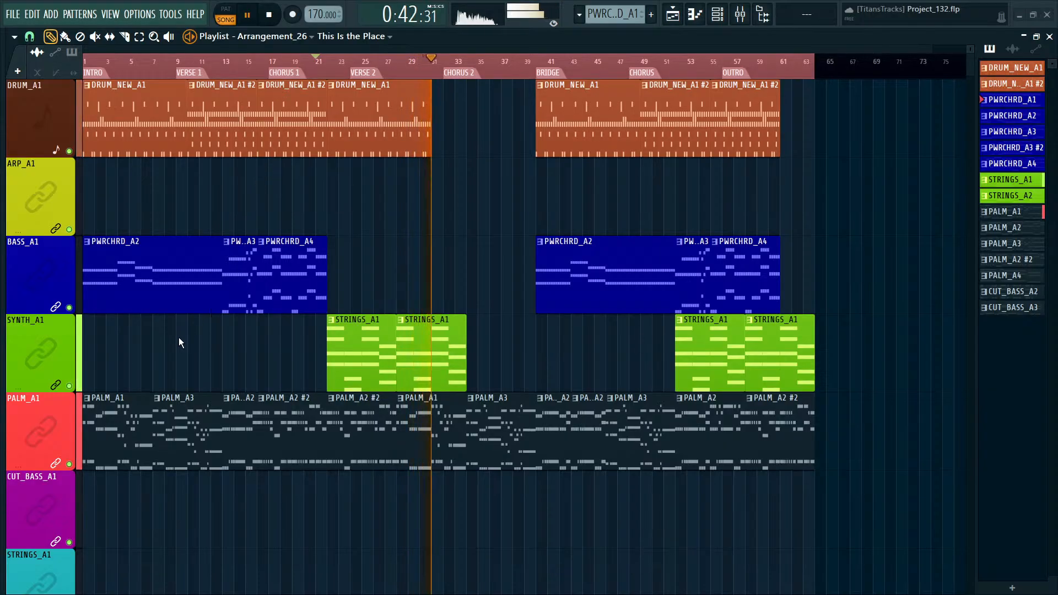
Open Project_131.flp, play its arrangement and enable the 5String NewRock Picked channel in the Channel rack.
key(alt+1)
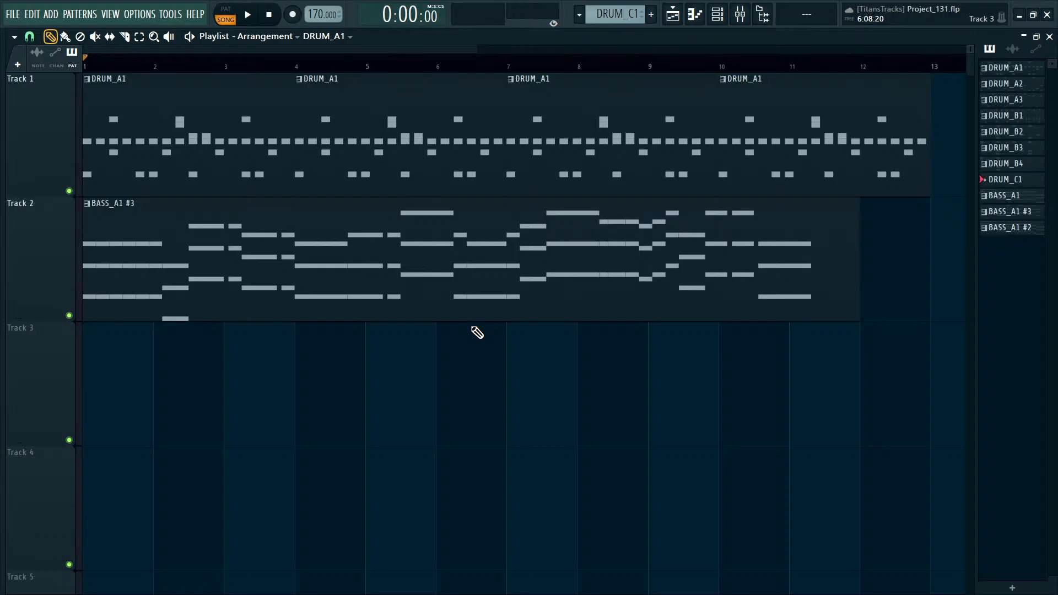
key(space)
ctrl+right_click(424, 379)
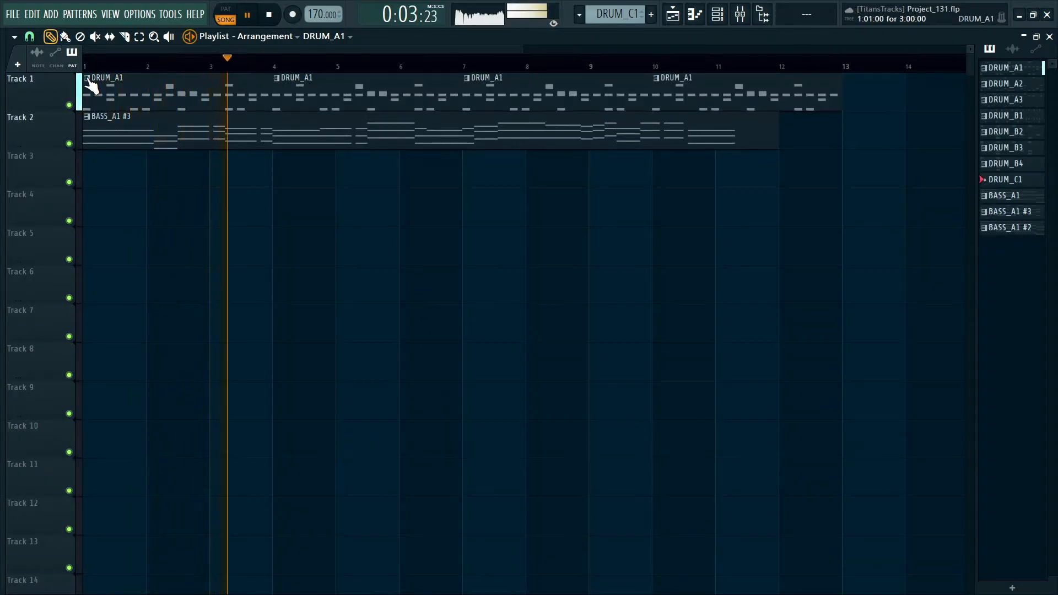
key(F6)
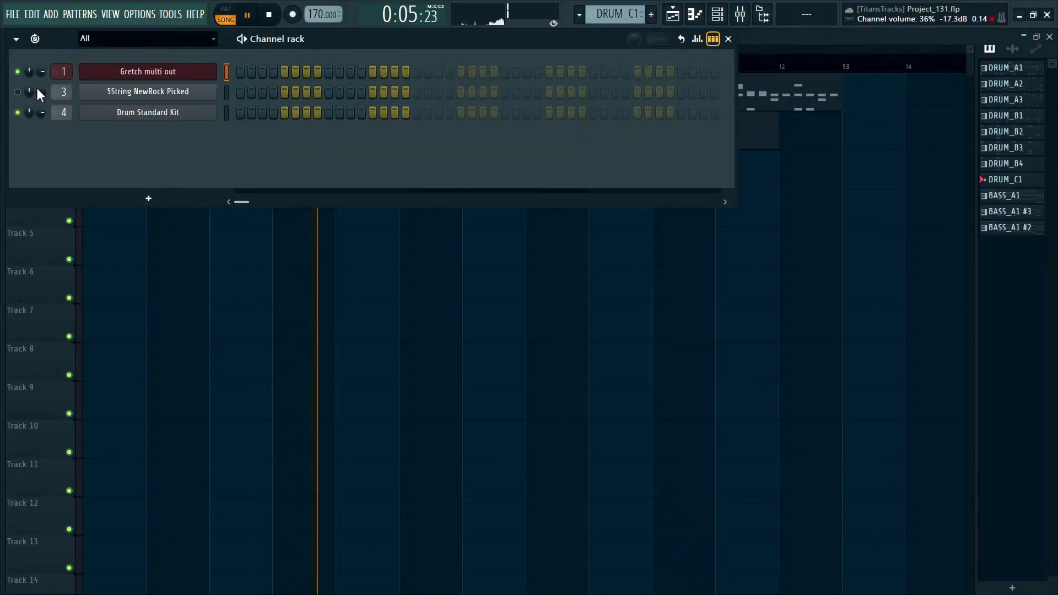
key(F6)
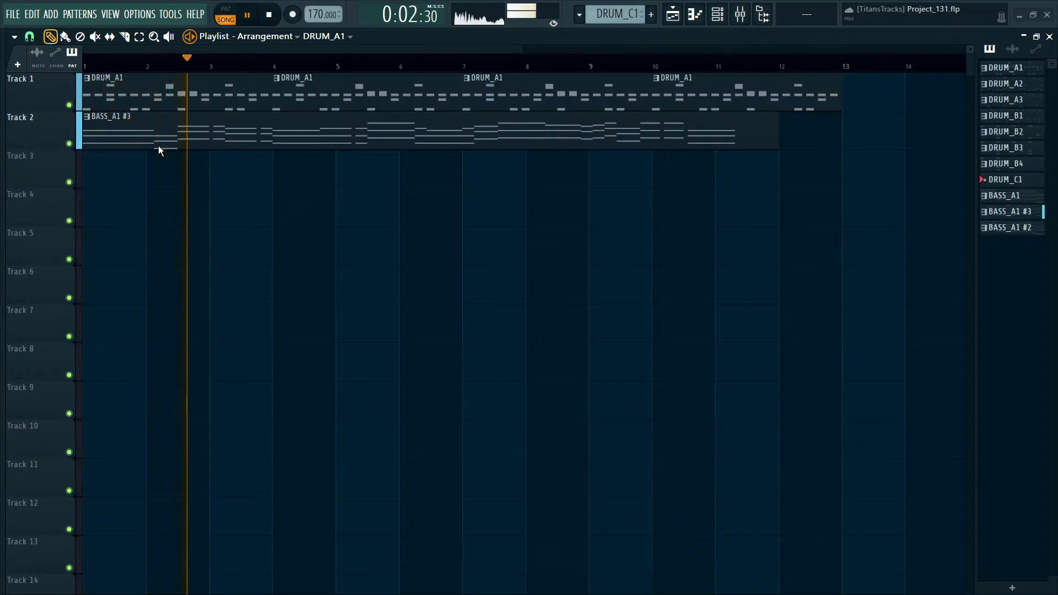
Open Project_130.flp, close its Cutting Edge FLEX window and play DRUMS_A1, and open and play Project_129.flp.
click(917, 481)
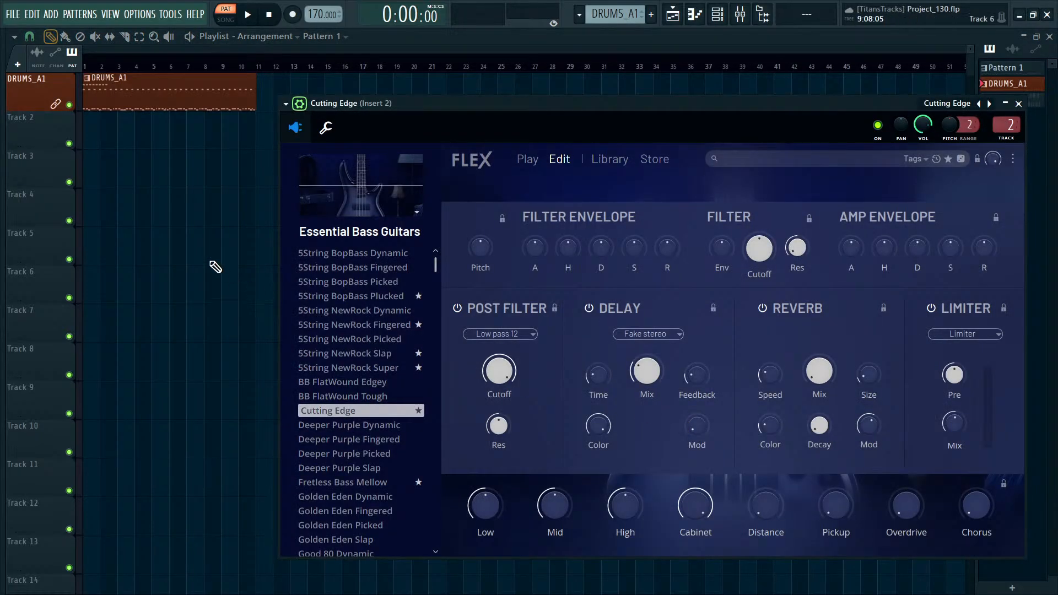
key(Escape)
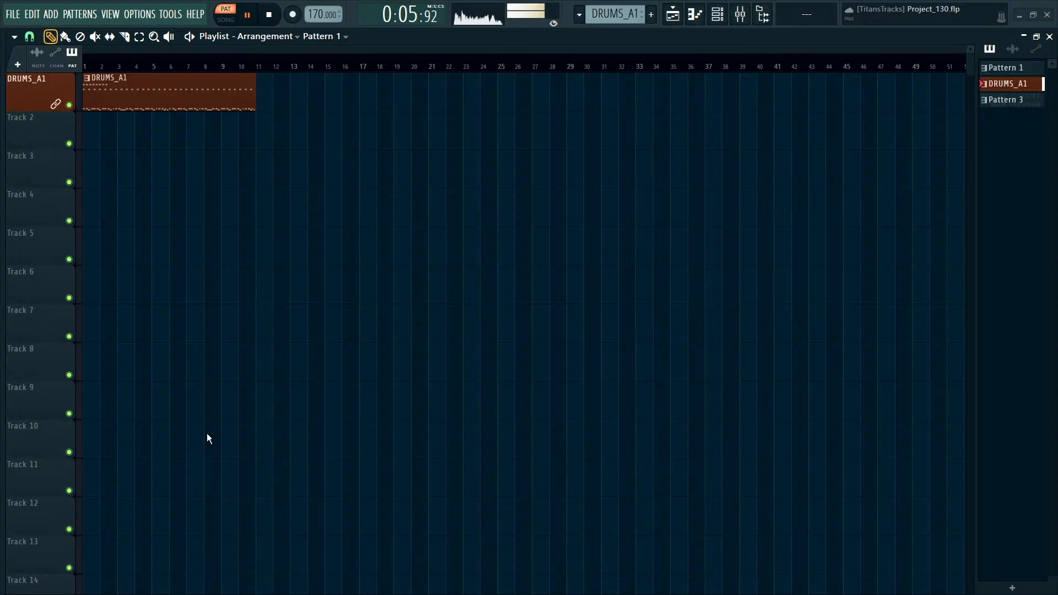
key(ctrl+n)
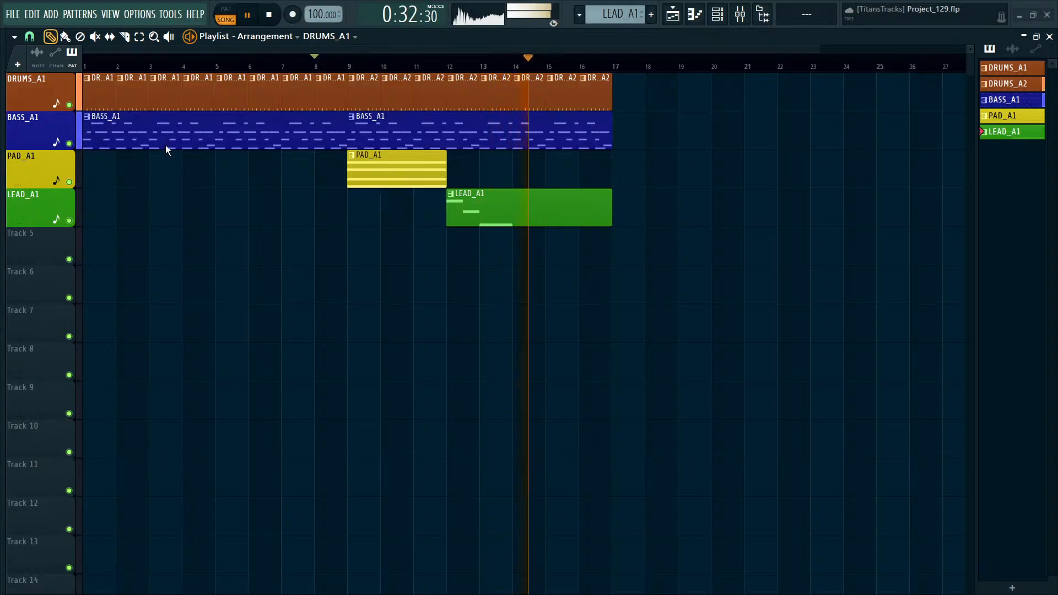
Open and play Project_128.flp, and open and play Project_127.flp from the start.
key(alt+2)
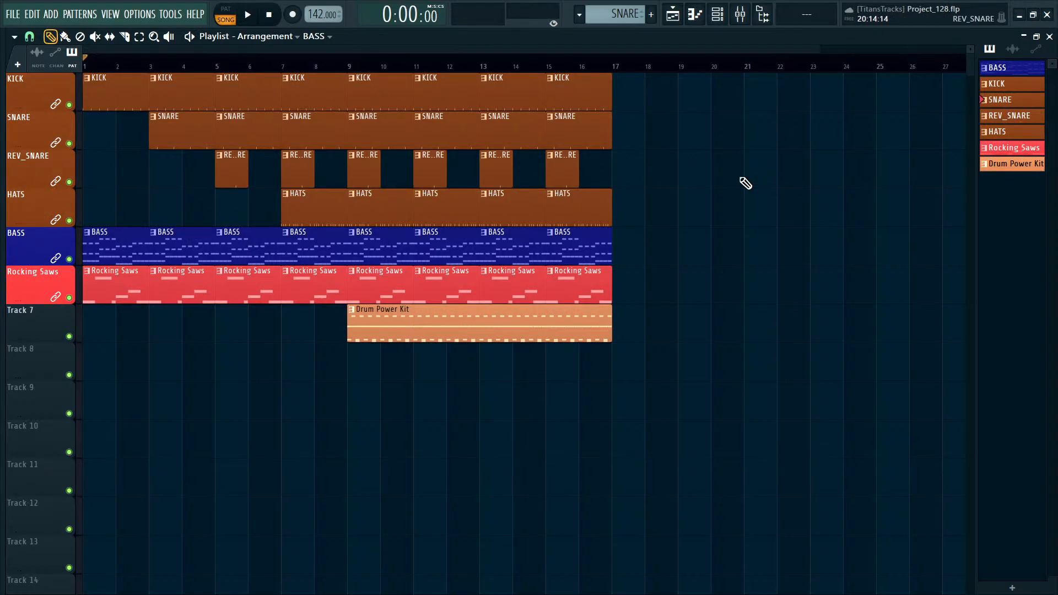
key(space)
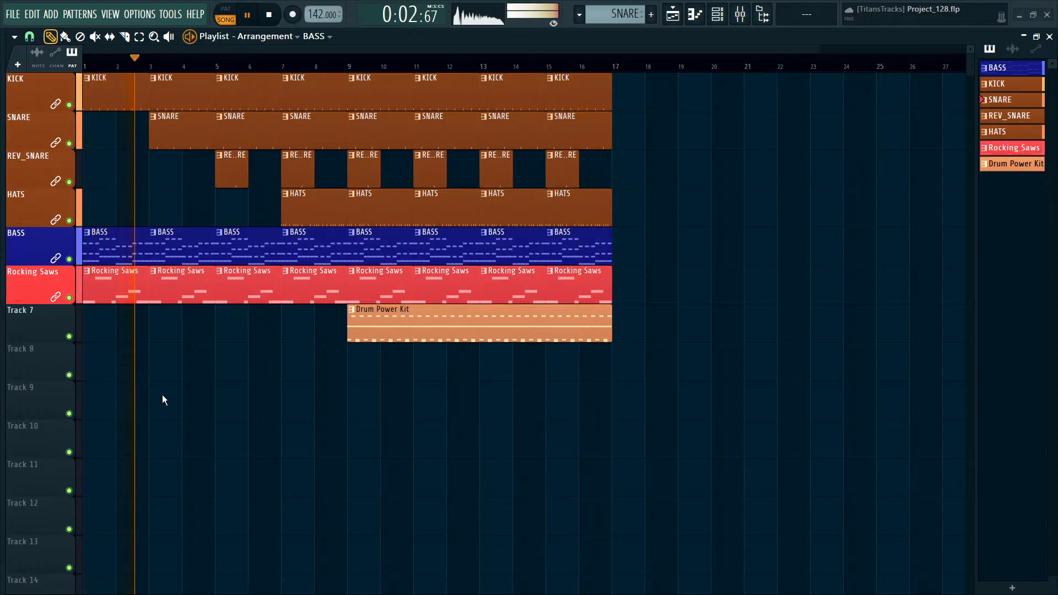
key(alt+2)
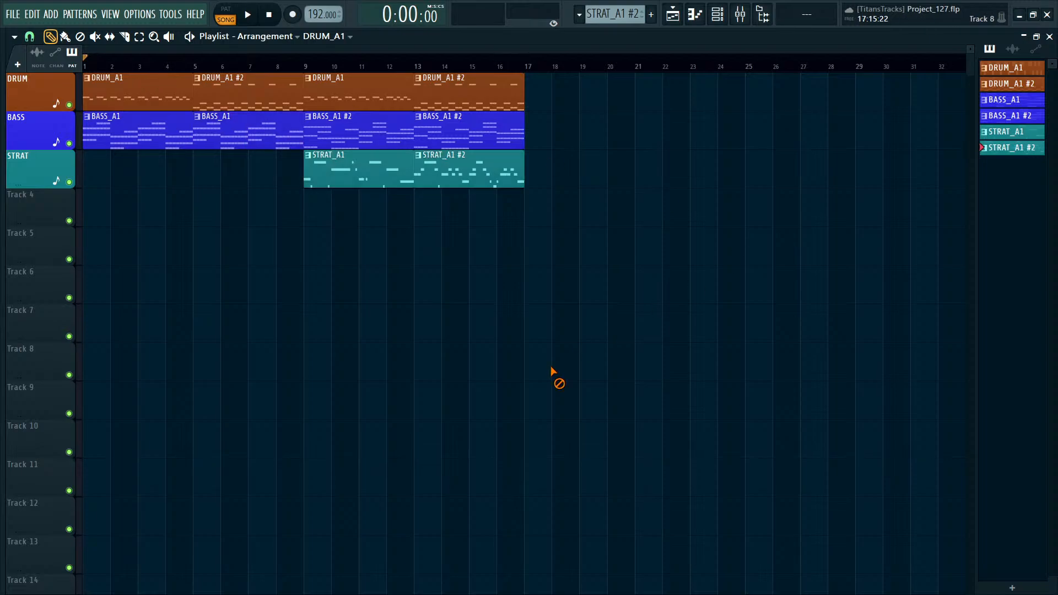
key(space)
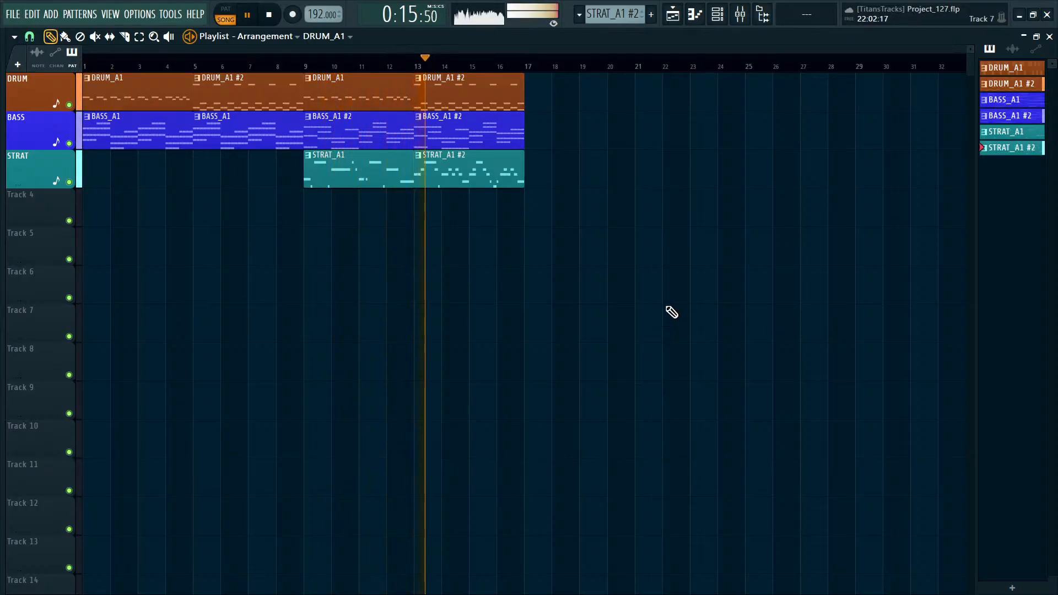
key(F6)
key(F6)
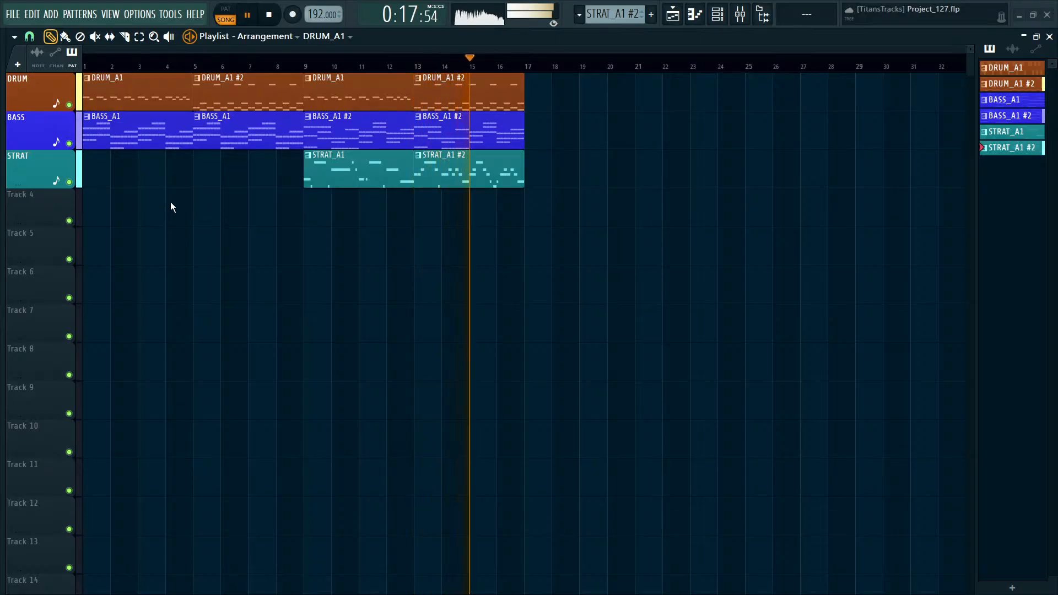
Open Project_121_C.flp and play its arrangement from the intro, with the DRUM_EXAMPLE track in view.
key(alt+1)
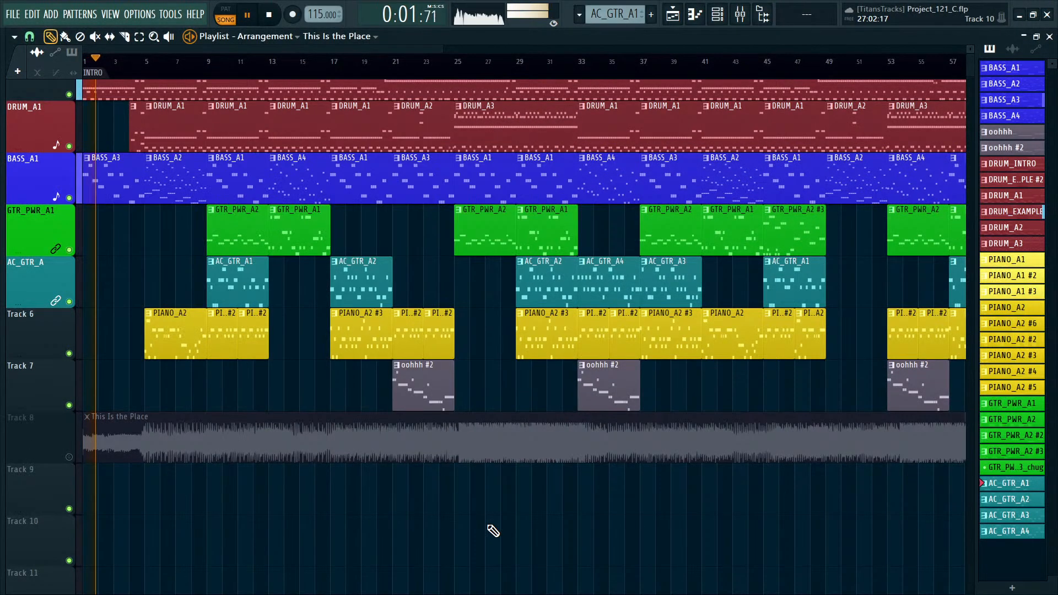
scroll(493, 531, up, 1)
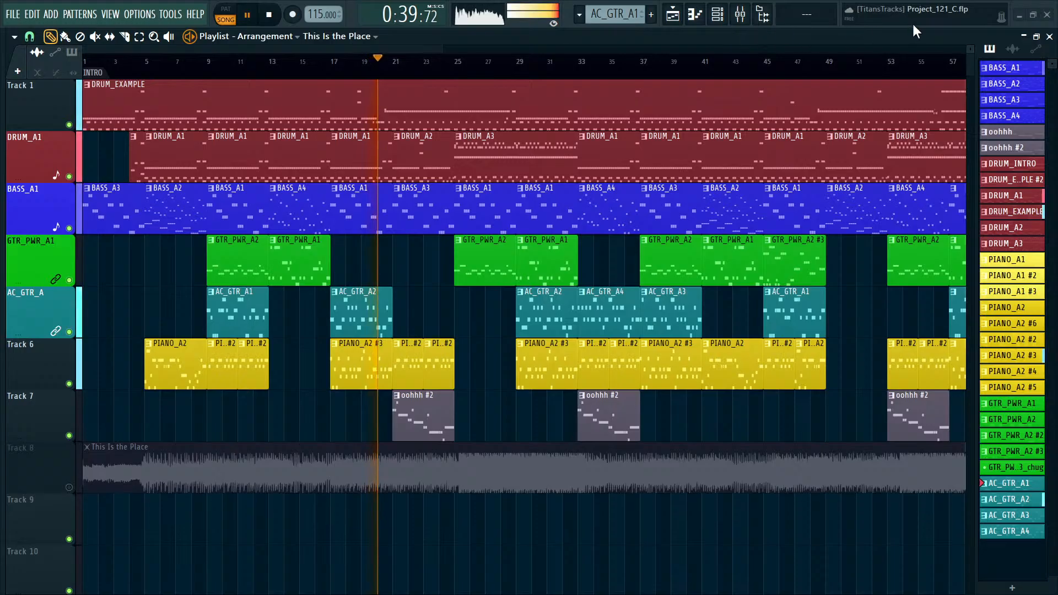
Open Project_118_D4.flp, switch the playlist from Arrangement_26 to Arrangement_25 and play it.
click(216, 329)
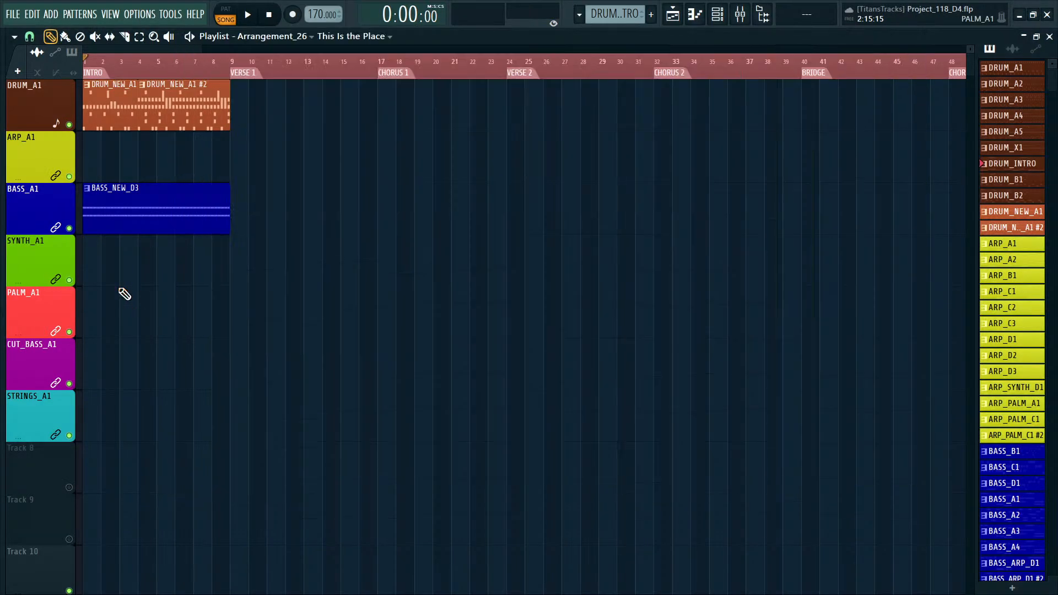
ctrl+right_click(437, 269)
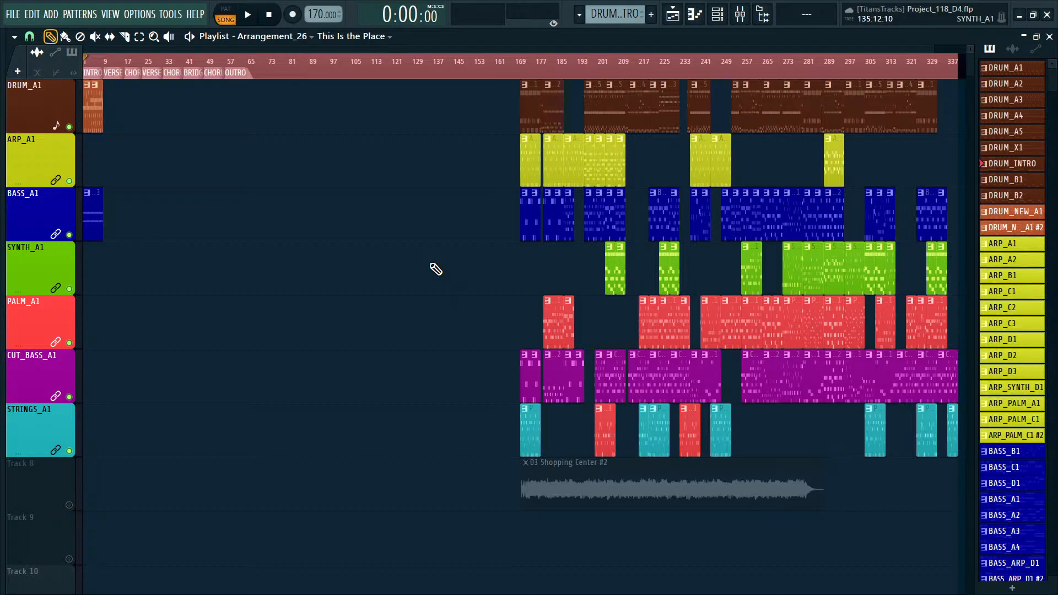
scroll(305, 41, down, 1)
scroll(304, 41, up, 2)
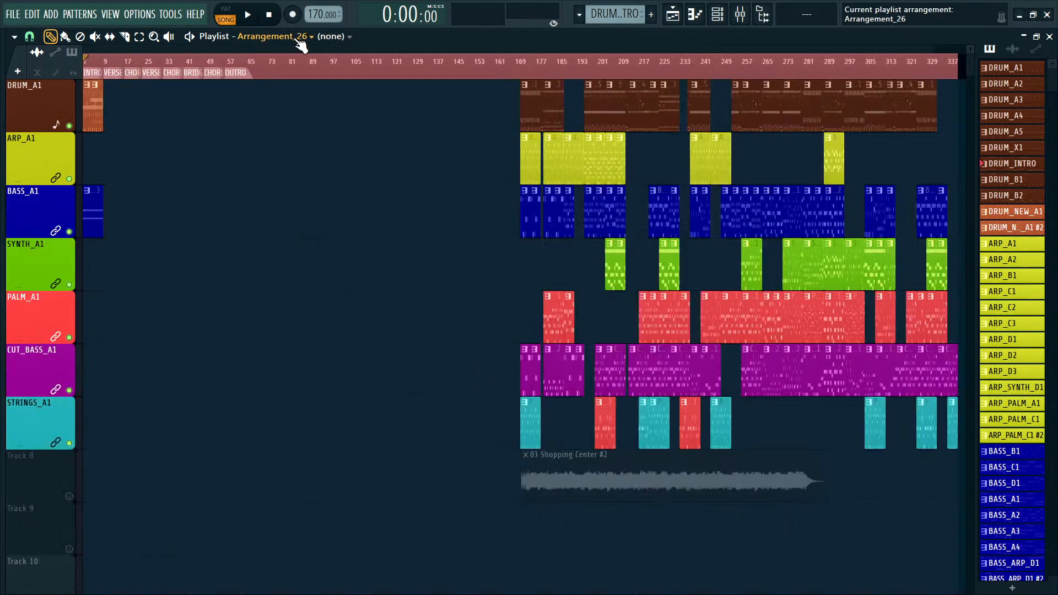
key(space)
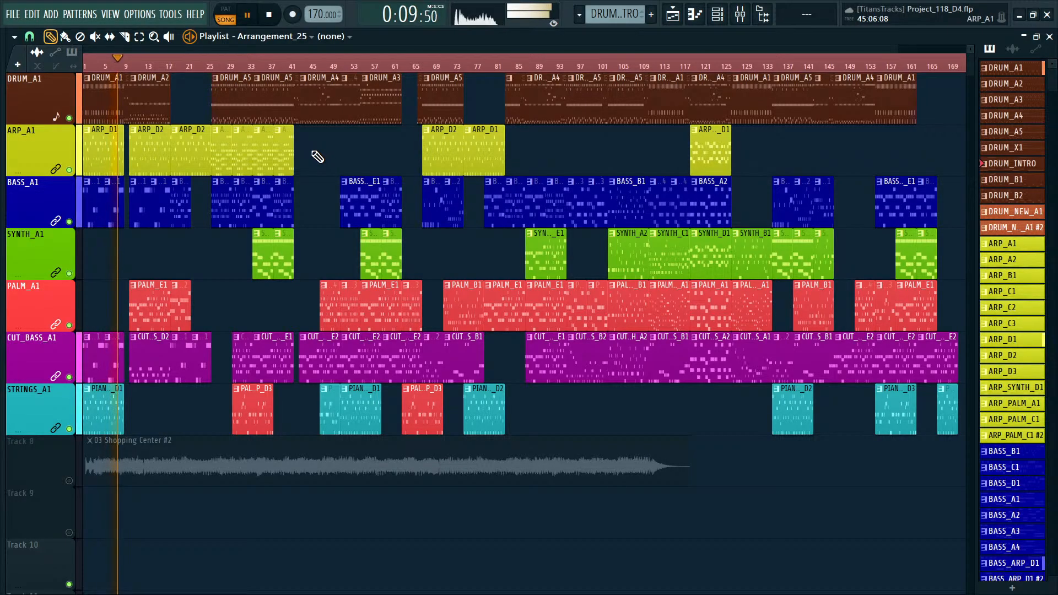
Highlight the clips on all seven instrument tracks, clear the selection and examine the opening 50 bars of Arrangement_25.
drag(100, 96, 946, 414)
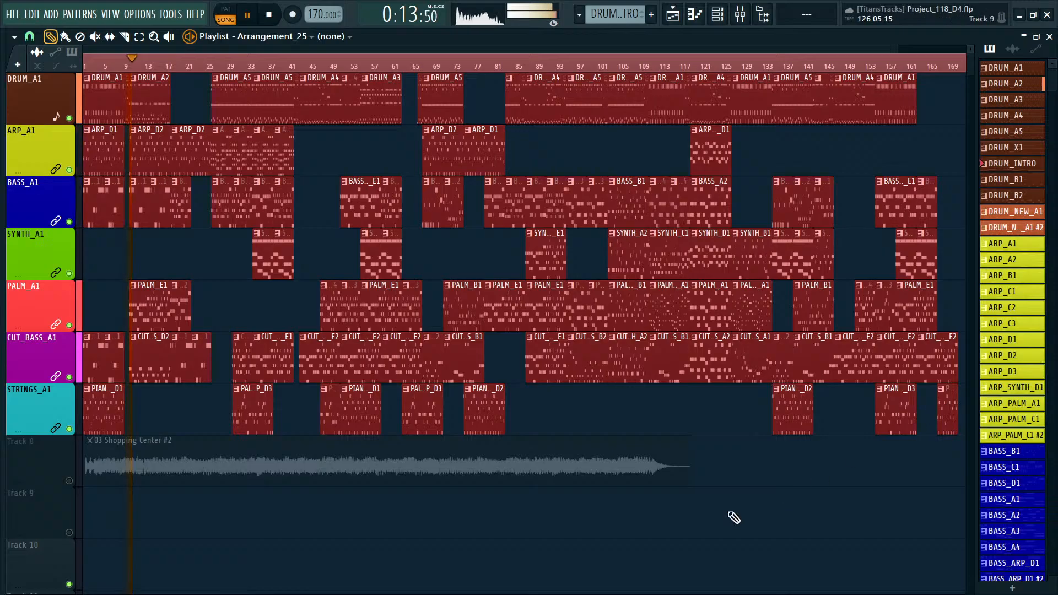
click(723, 534)
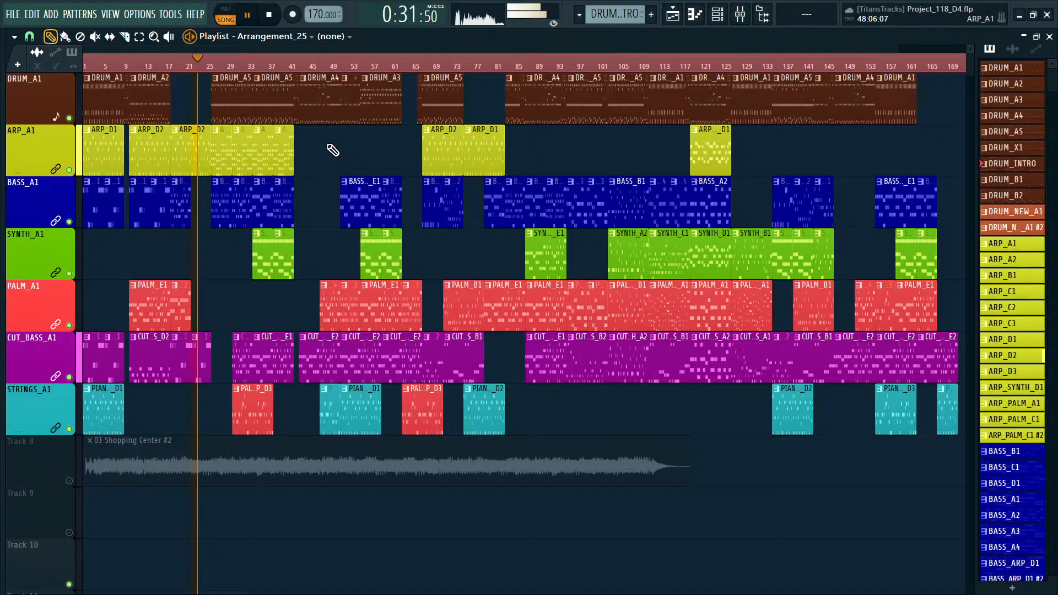
ctrl+scroll(333, 149, up, 3)
alt+scroll(334, 141, up, 2)
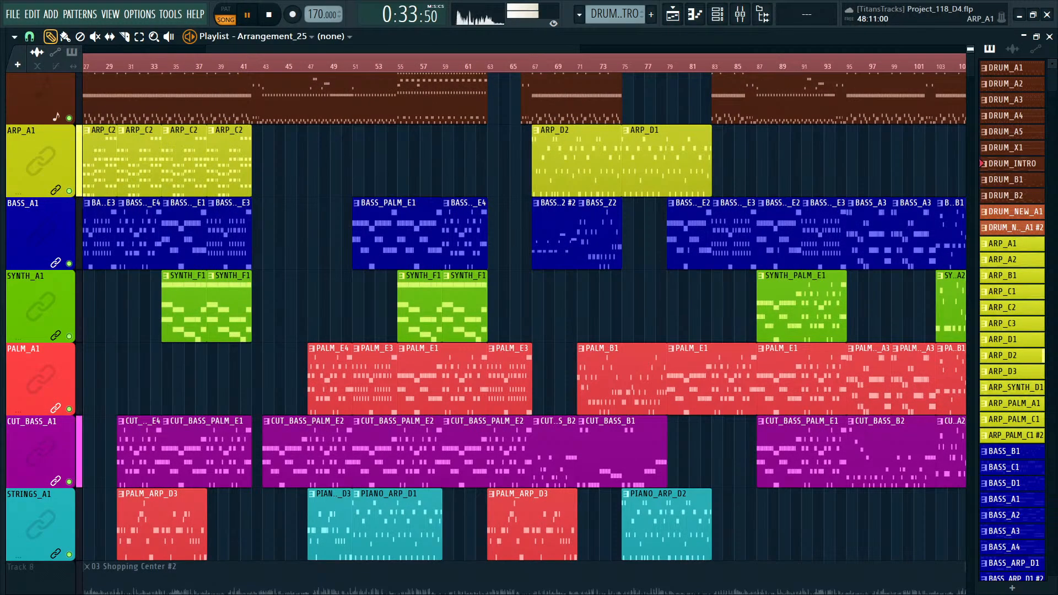
ctrl+scroll(331, 138, up, 2)
drag(303, 151, 950, 282)
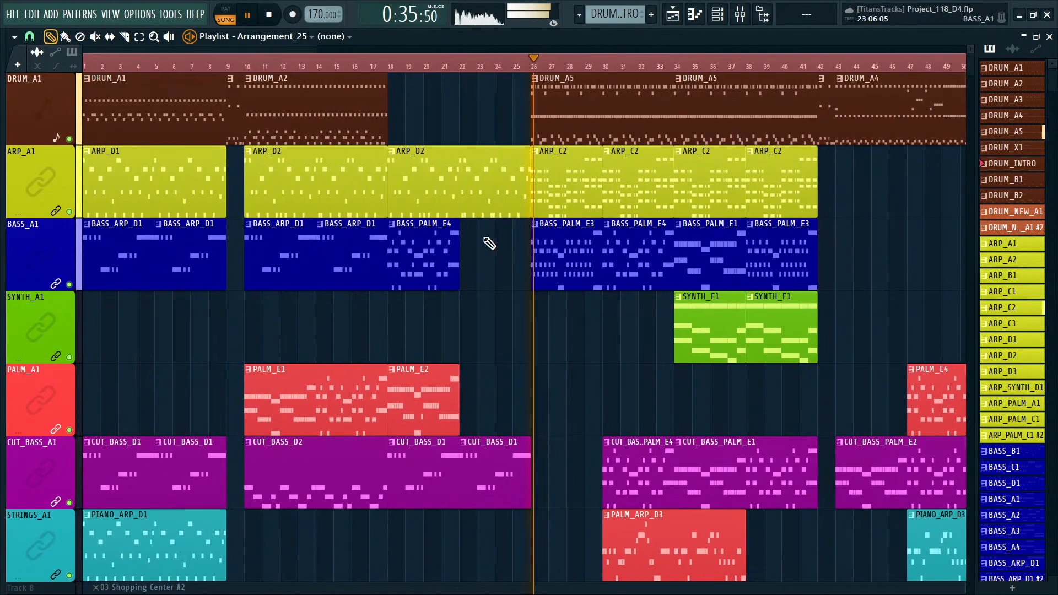
alt+scroll(463, 118, down, 2)
Select every clip in Arrangement_25, clear the selection and follow playback through the sections around bars 31 to 61.
key(ctrl+a)
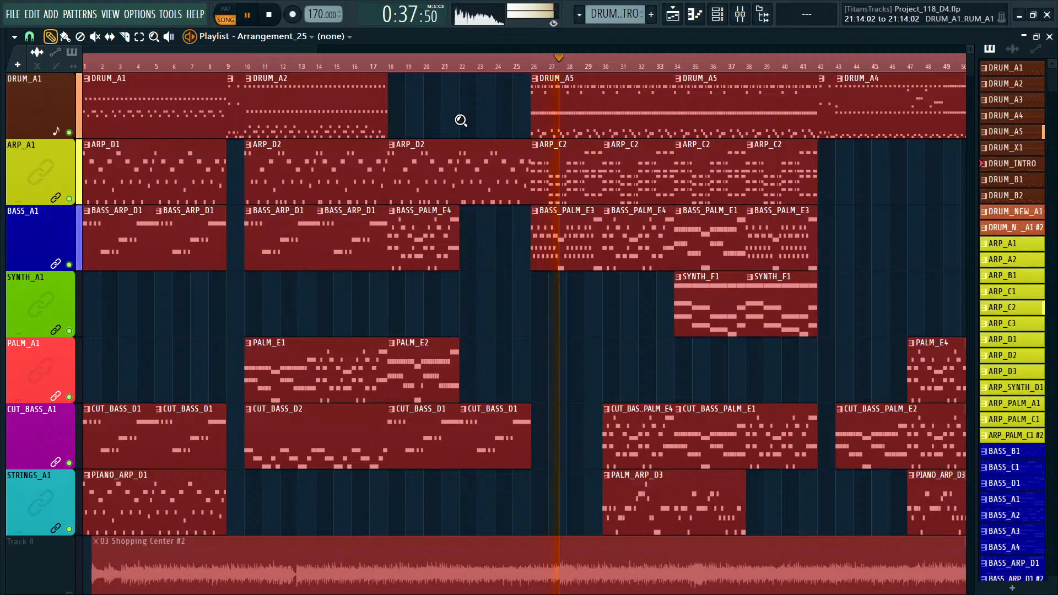
ctrl+right_click(461, 120)
ctrl+scroll(327, 95, up, 3)
drag(323, 94, 448, 142)
key(ctrl+d)
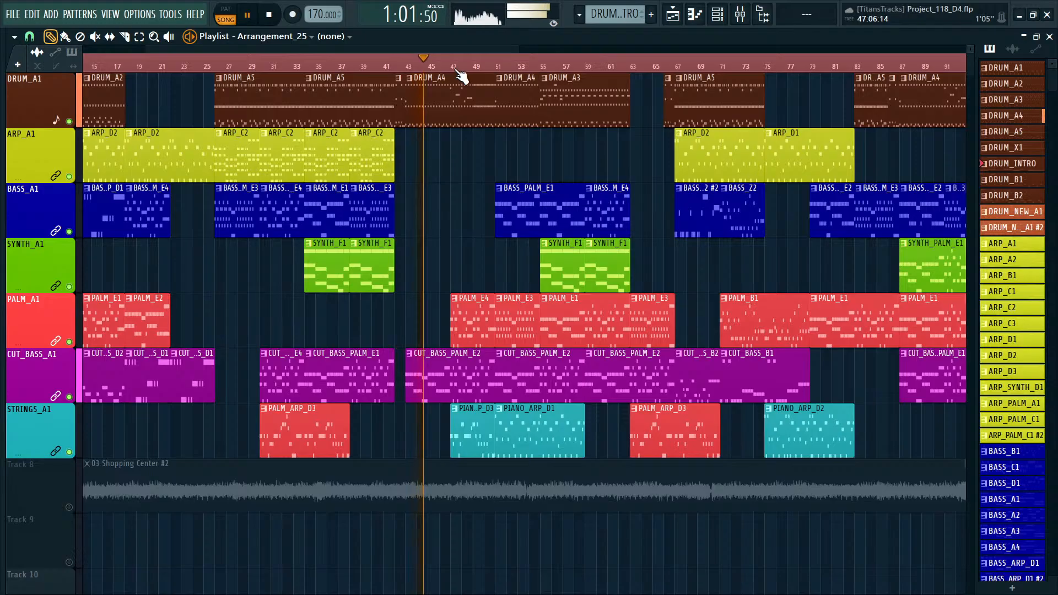
drag(572, 161, 392, 159)
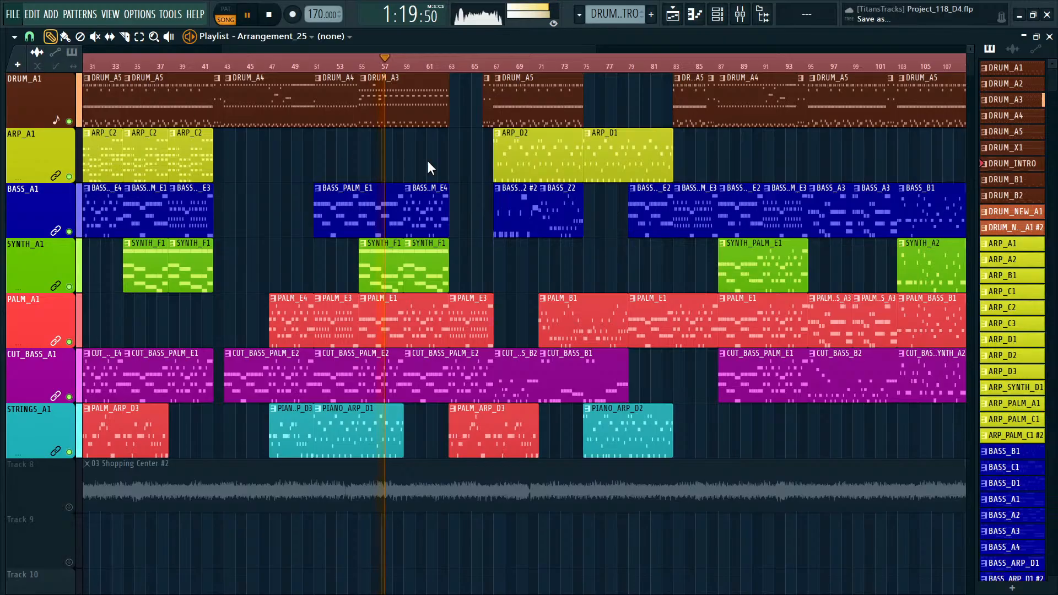
Jump playback to bar 63 and examine the ARP and BASS pattern list and the sections up to about bar 147.
click(450, 63)
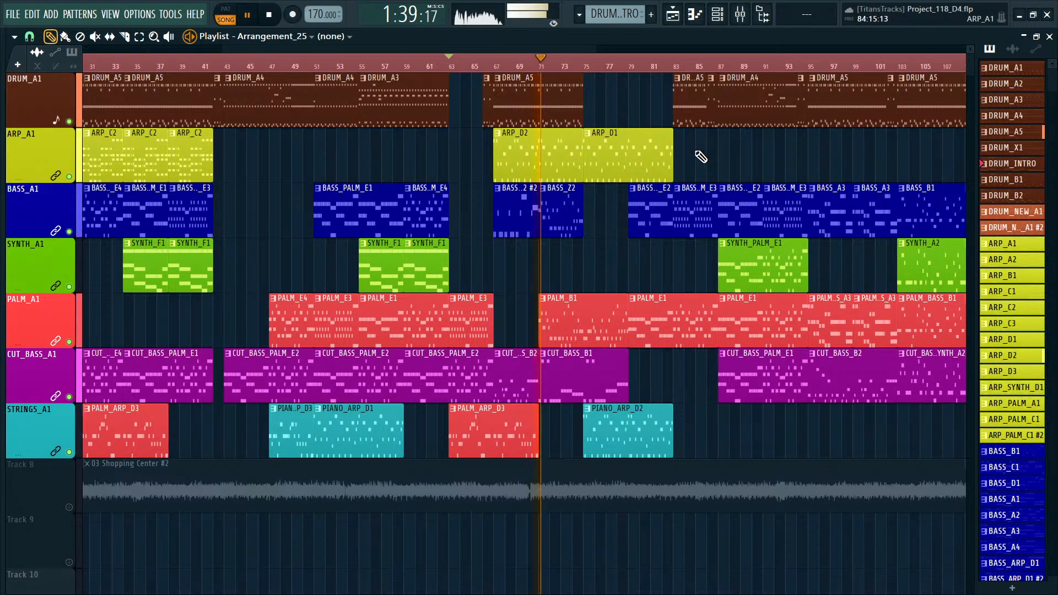
scroll(1019, 318, down, 3)
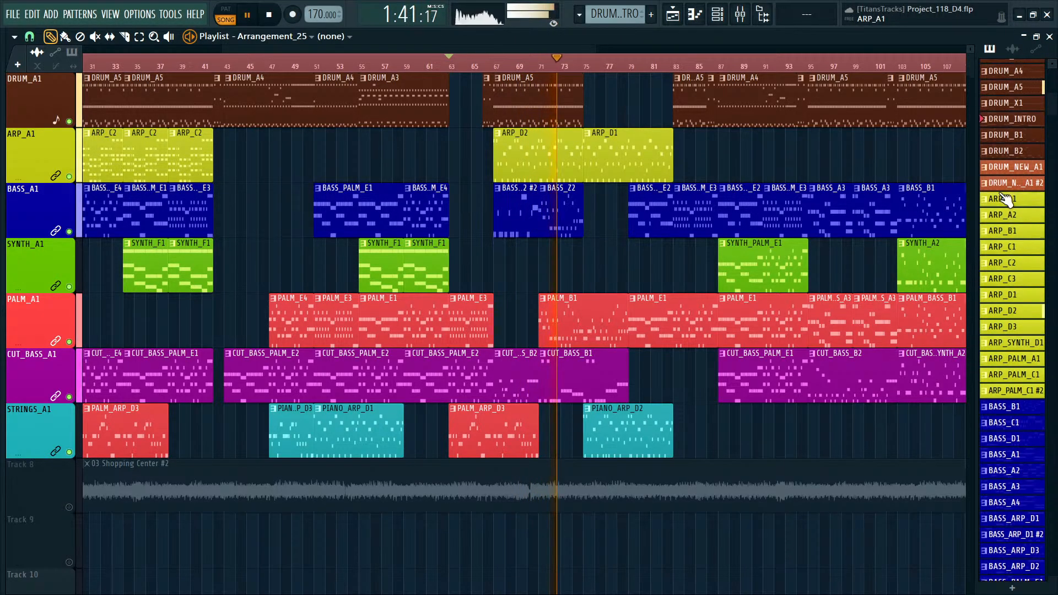
scroll(1019, 320, down, 3)
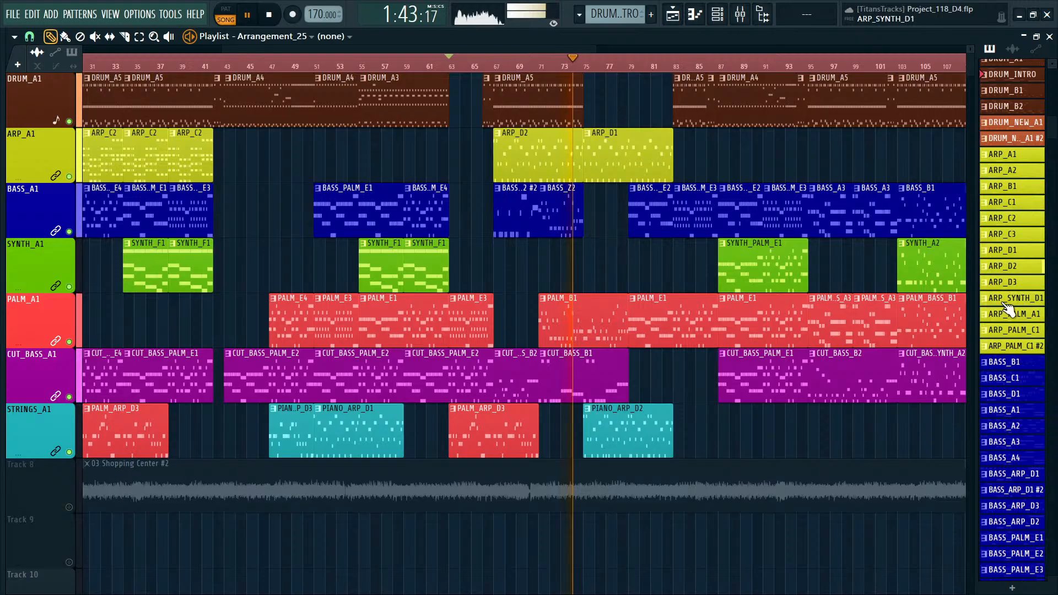
scroll(579, 184, up, 6)
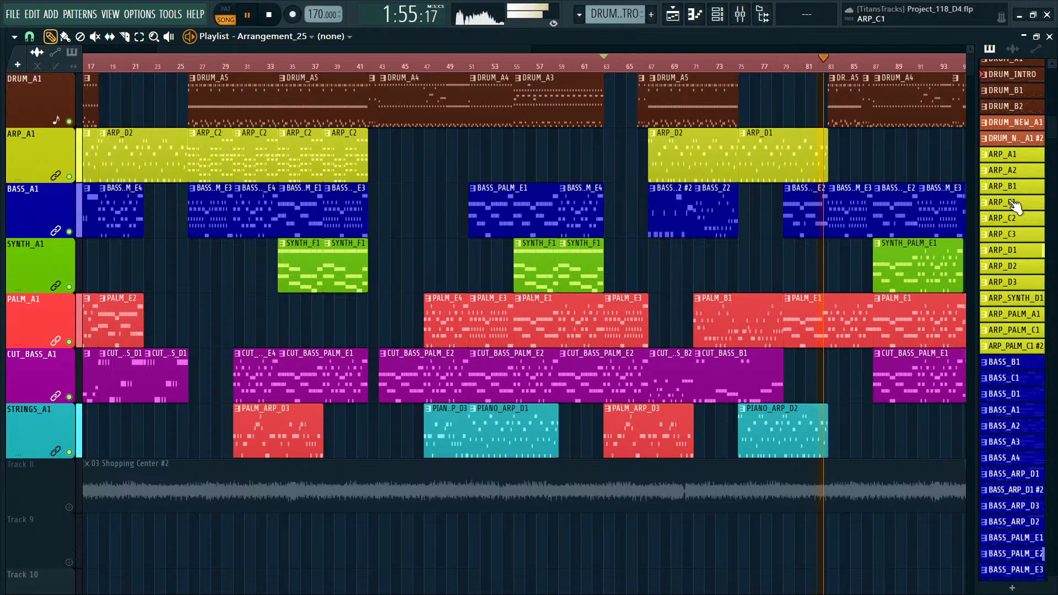
scroll(713, 331, down, 5)
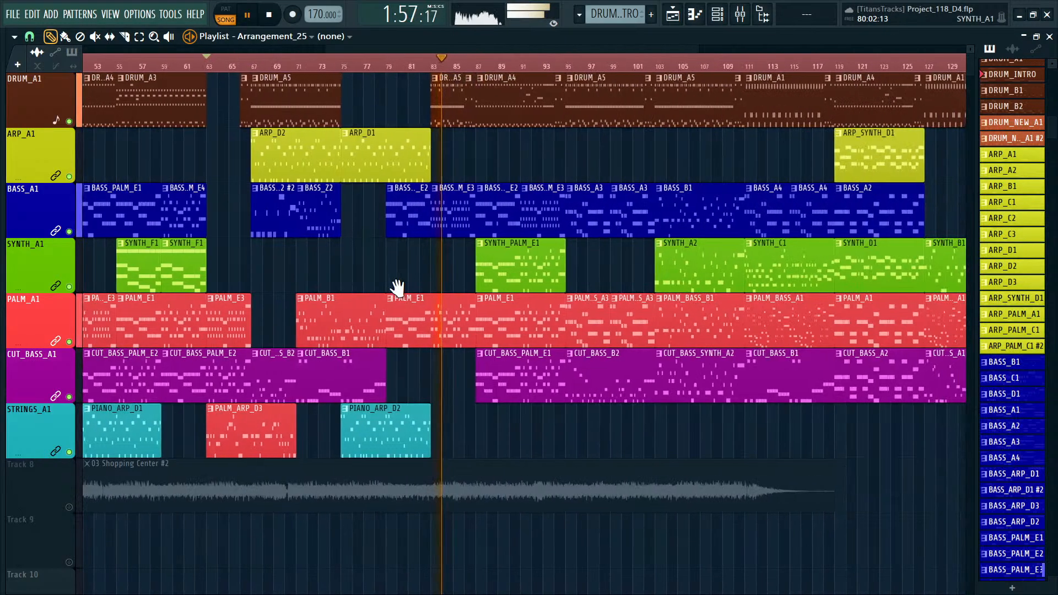
scroll(411, 292, down, 4)
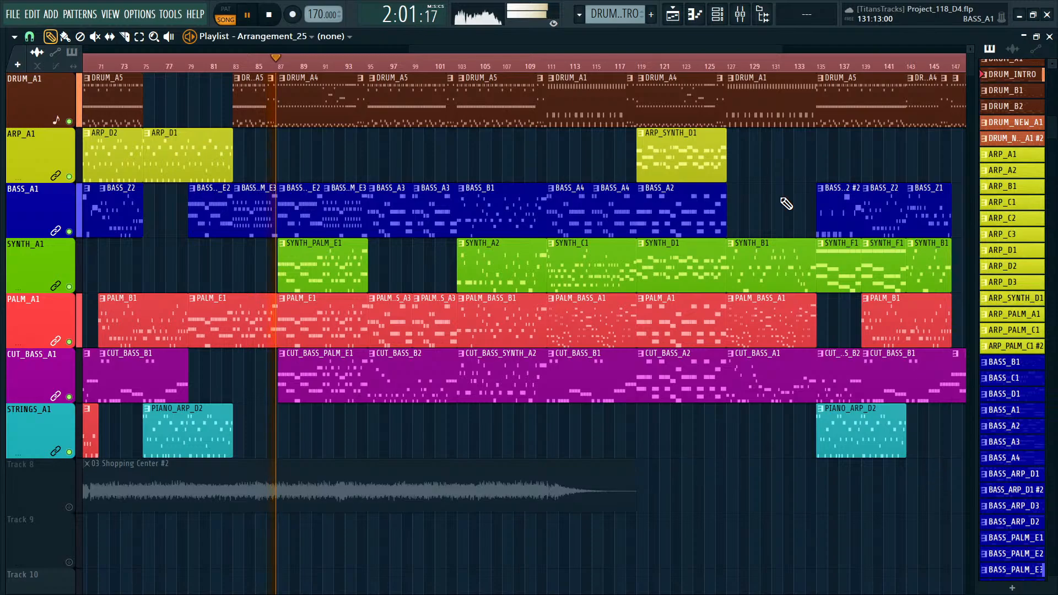
drag(786, 204, 435, 203)
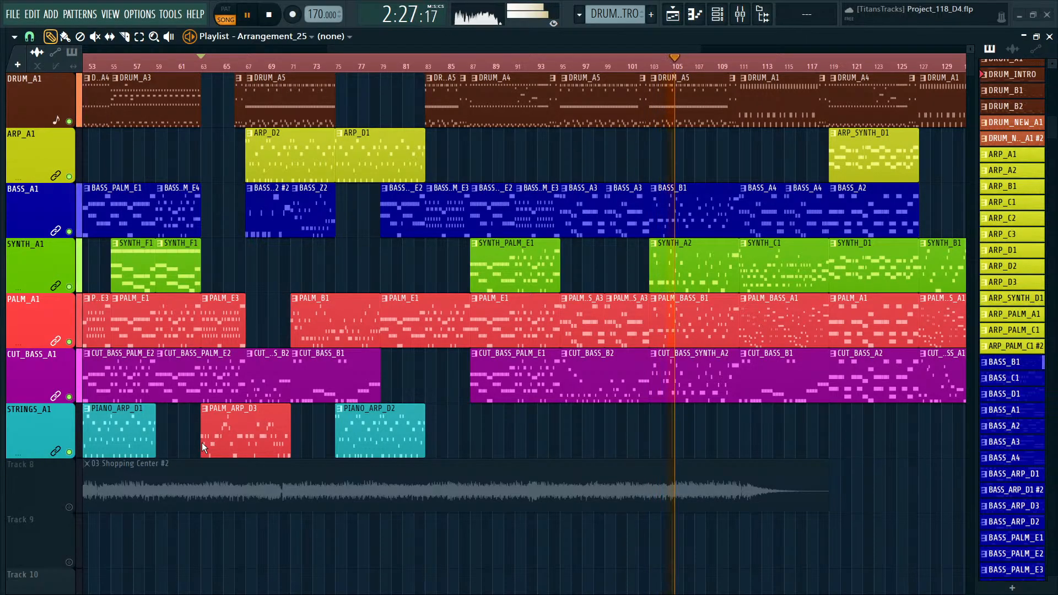
Open Project_112_G6_4.flp, unmute the instrument tracks and play Arrangement_30 from the start.
key(alt+1)
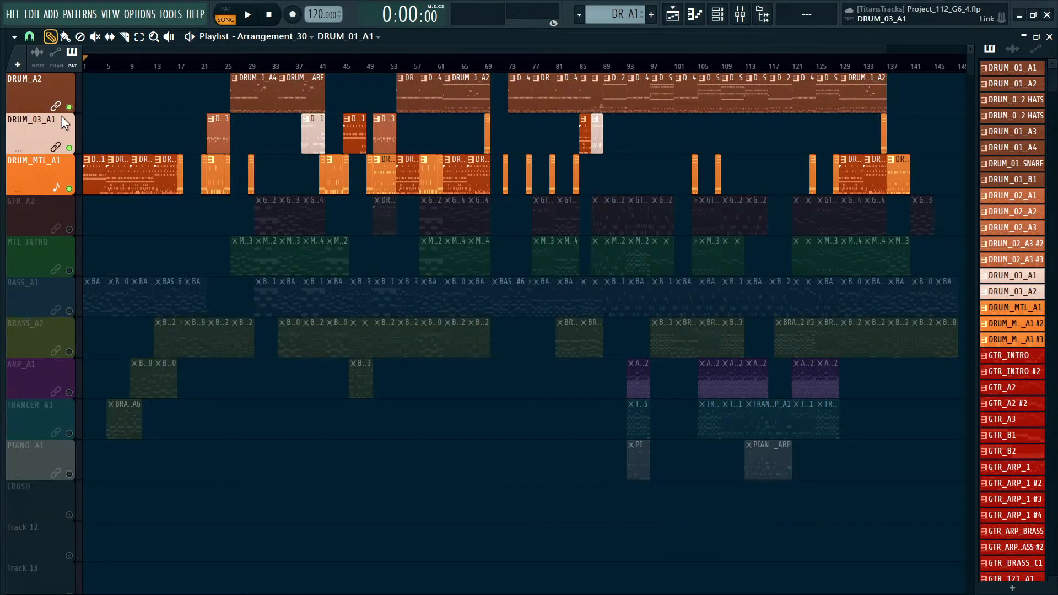
key(space)
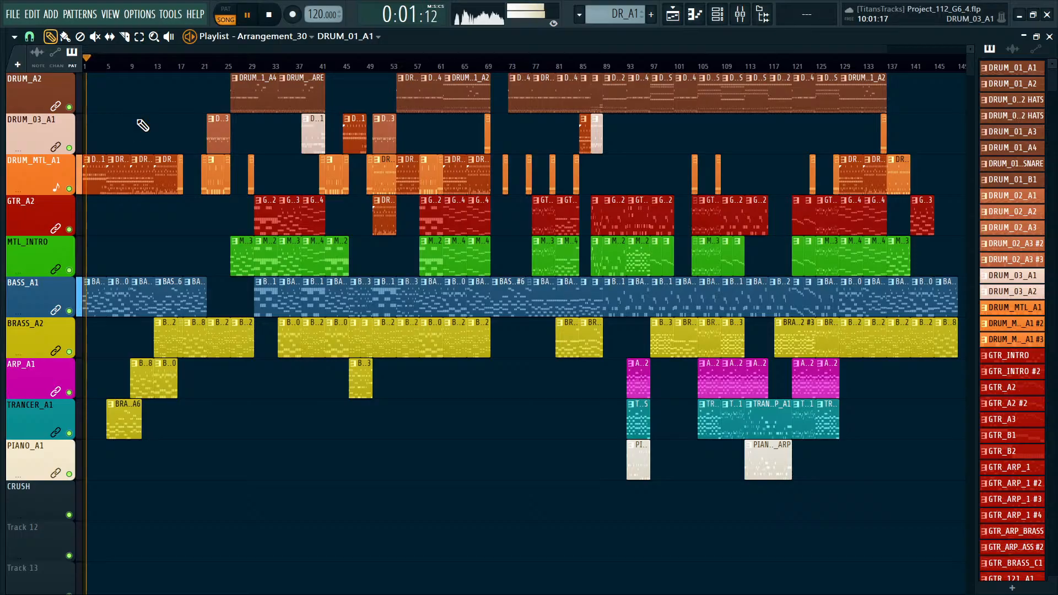
scroll(153, 168, up, 1)
scroll(237, 254, down, 1)
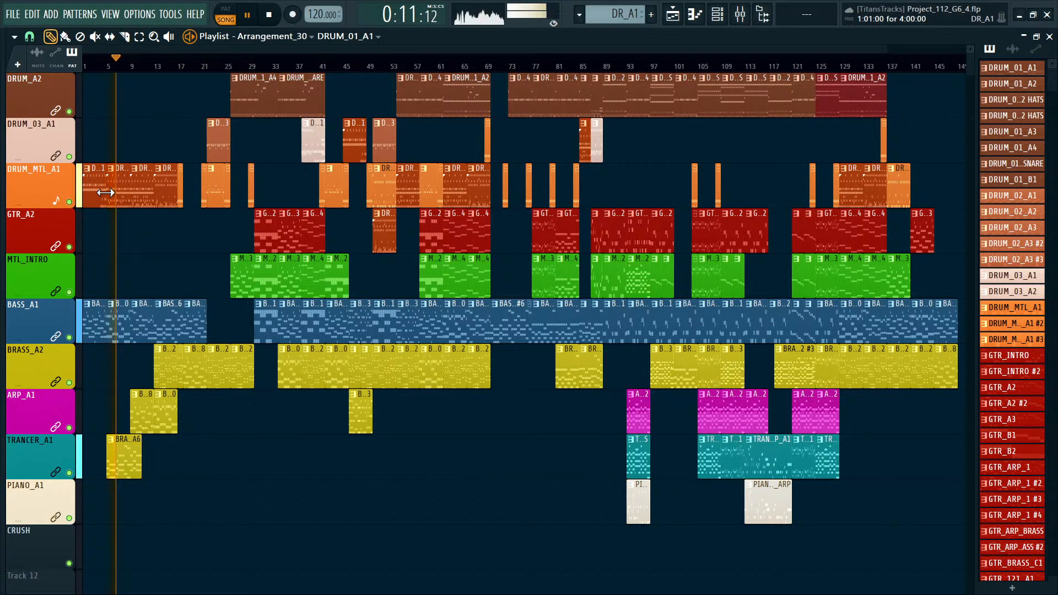
scroll(108, 174, up, 3)
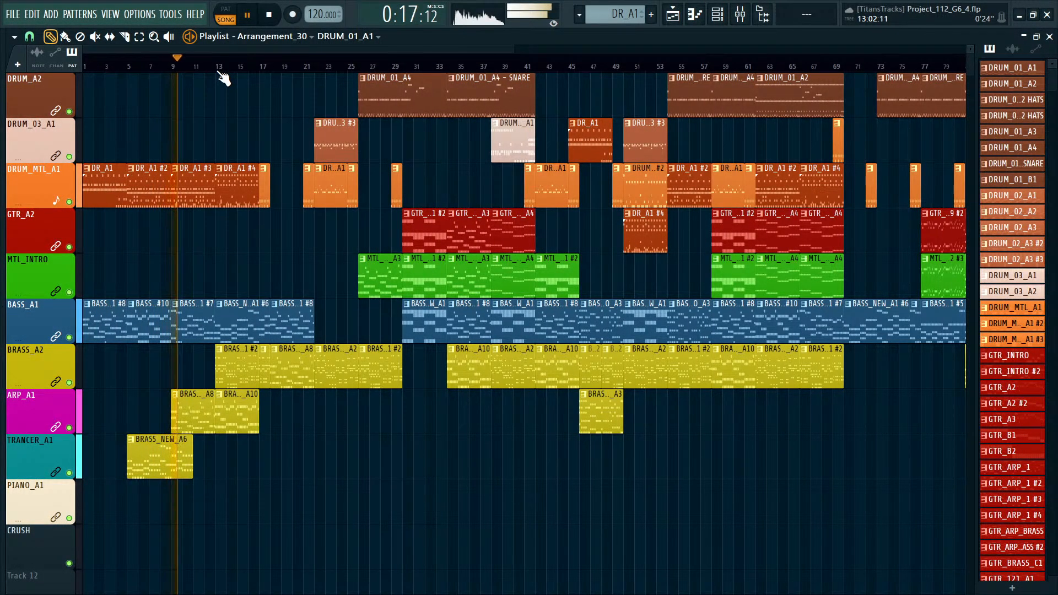
Jump playback of Arrangement_30 to bar 13 and to bar 17, and follow it into the following section.
click(217, 70)
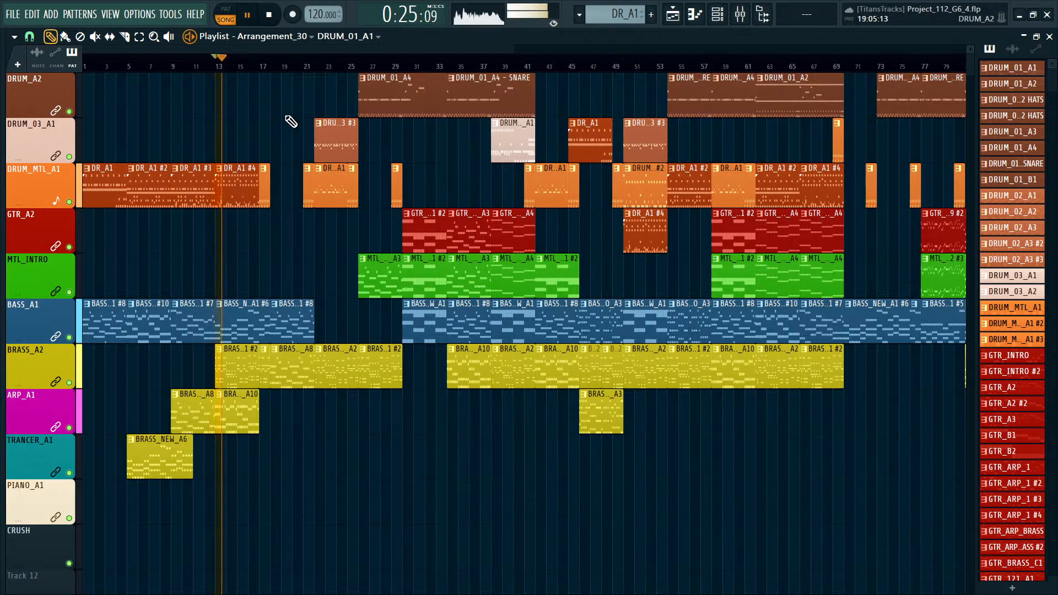
click(261, 70)
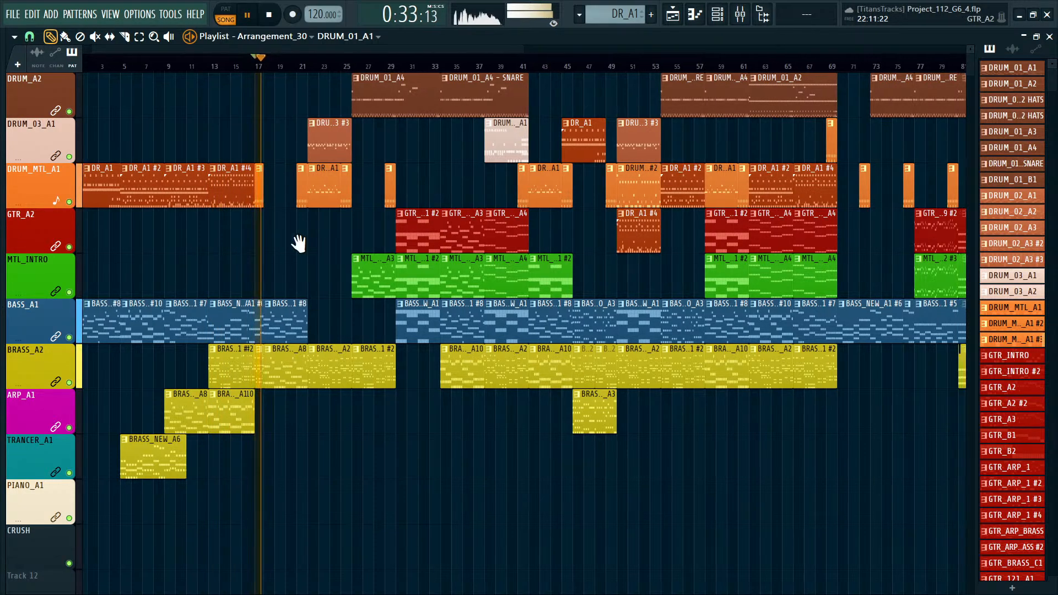
scroll(296, 242, right, 4)
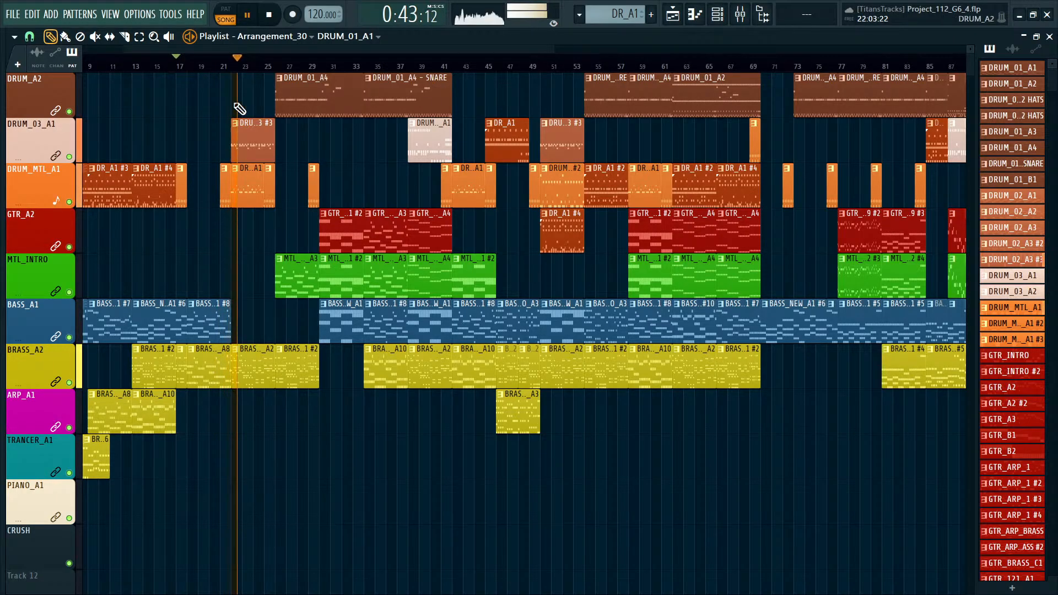
Jump playback of Arrangement_30 to bar 26 and to bar 30, and survey the whole arrangement's layout.
click(276, 65)
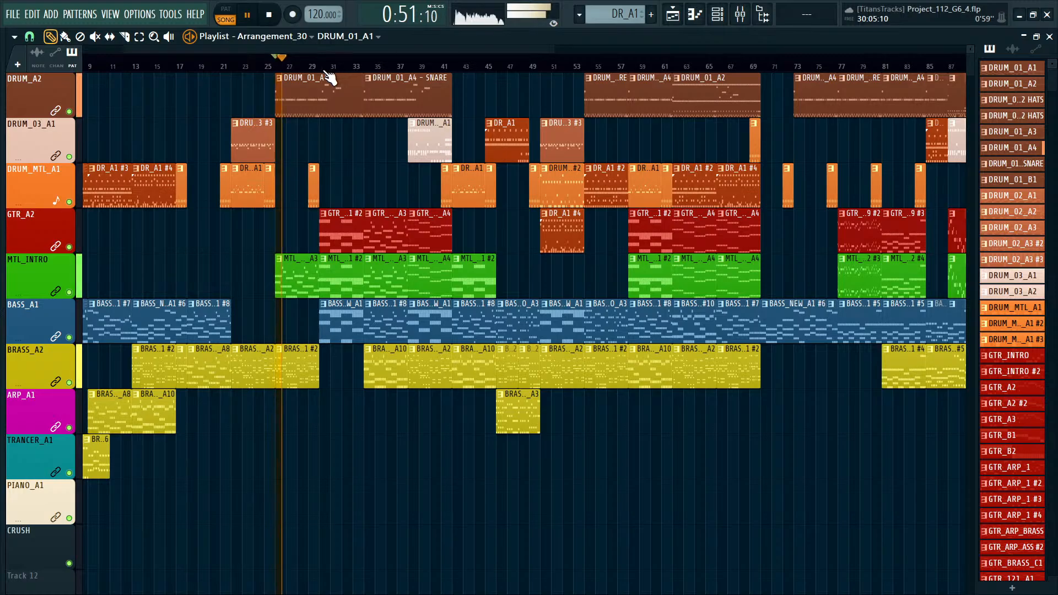
click(325, 70)
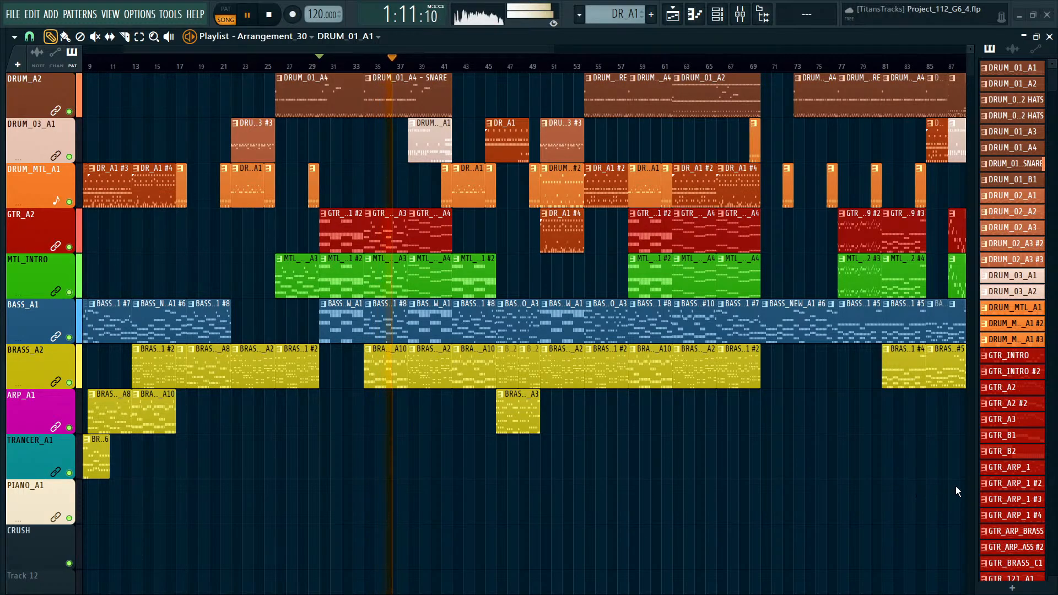
drag(664, 449, 378, 361)
ctrl+click(518, 475)
scroll(469, 430, down, 4)
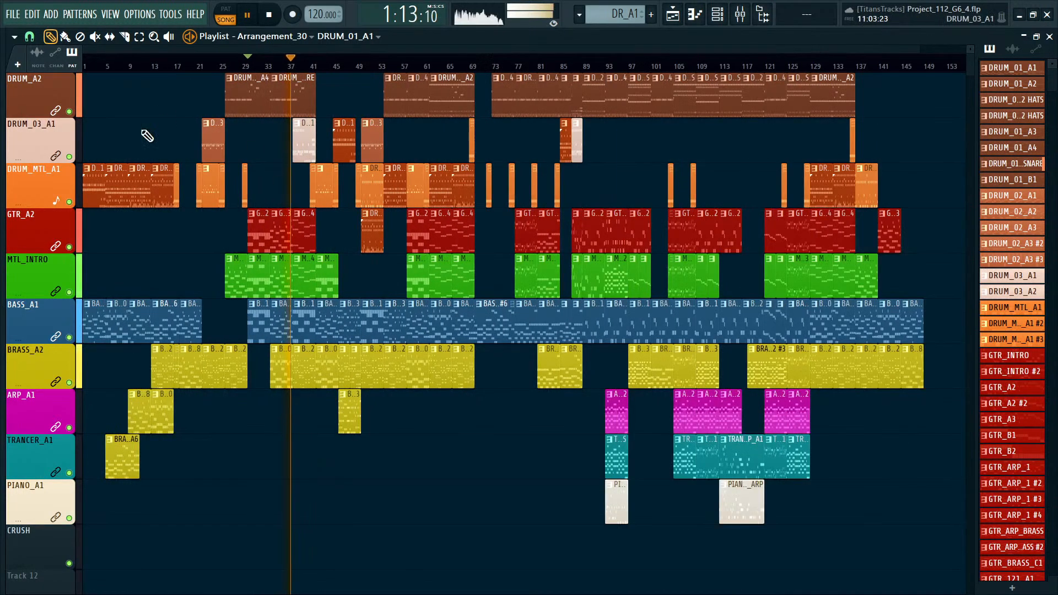
drag(575, 422, 668, 281)
ctrl+click(754, 160)
scroll(270, 168, up, 4)
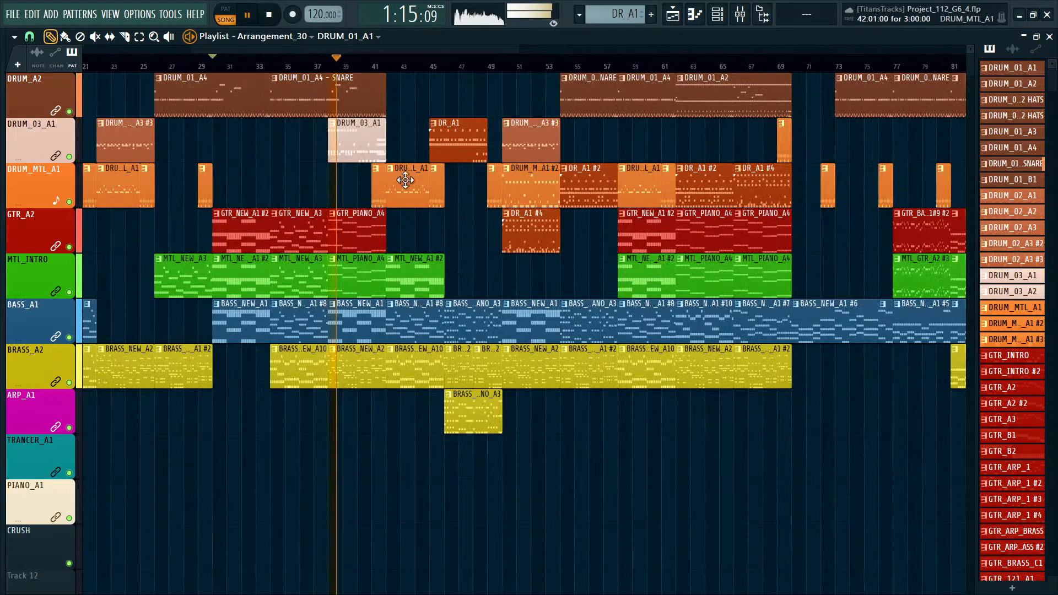
Jump playback to bar 42 and to about bar 54, and examine the sections up to about bar 121.
click(391, 70)
scroll(551, 264, right, 4)
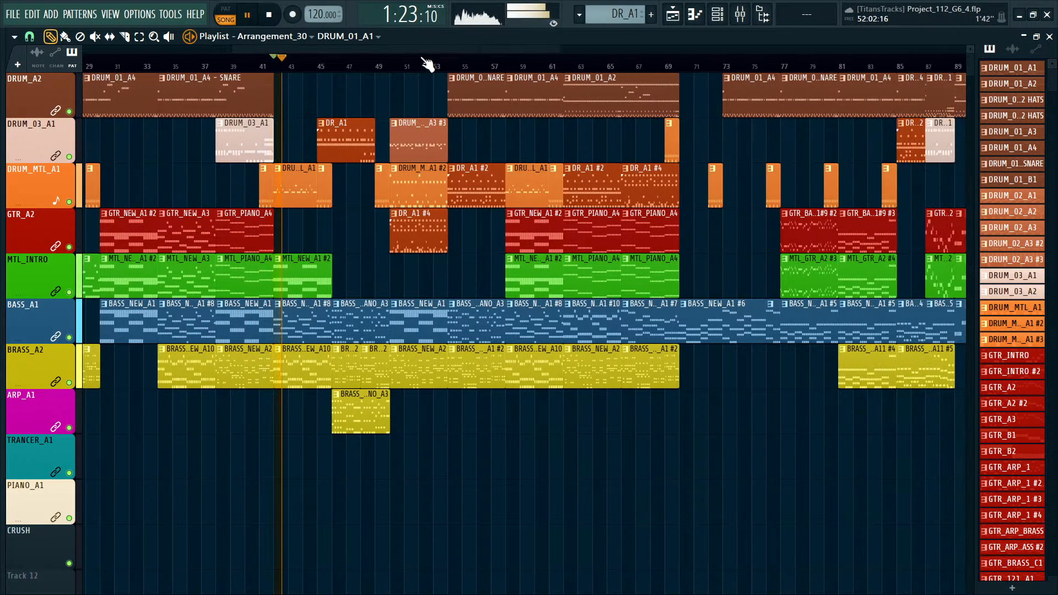
click(455, 70)
scroll(606, 438, right, 6)
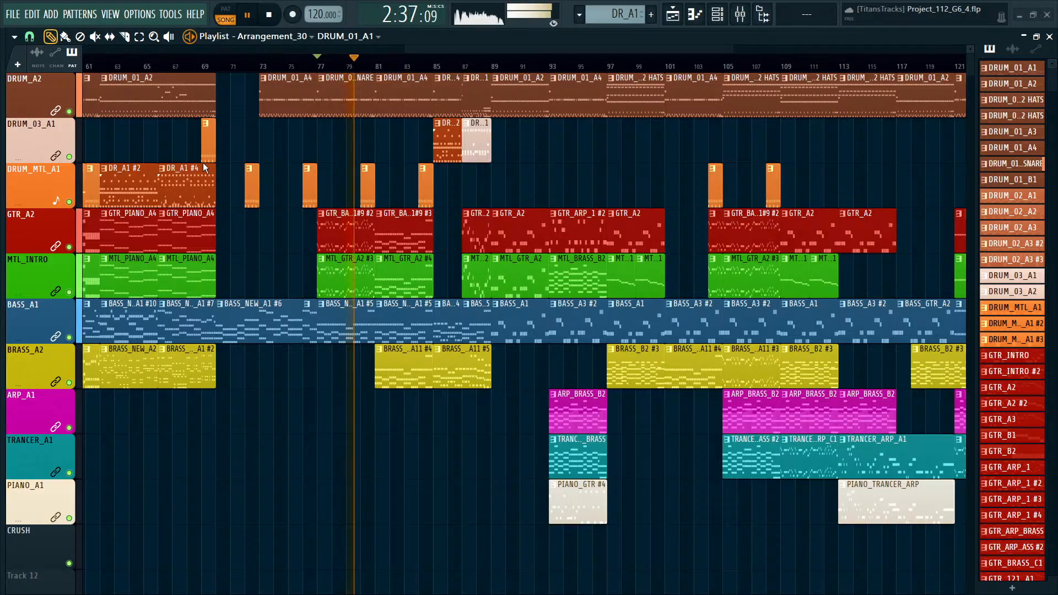
Open Project_112_A.flp, play its arrangement from the start and follow the opening sections across all five tracks.
key(alt+1)
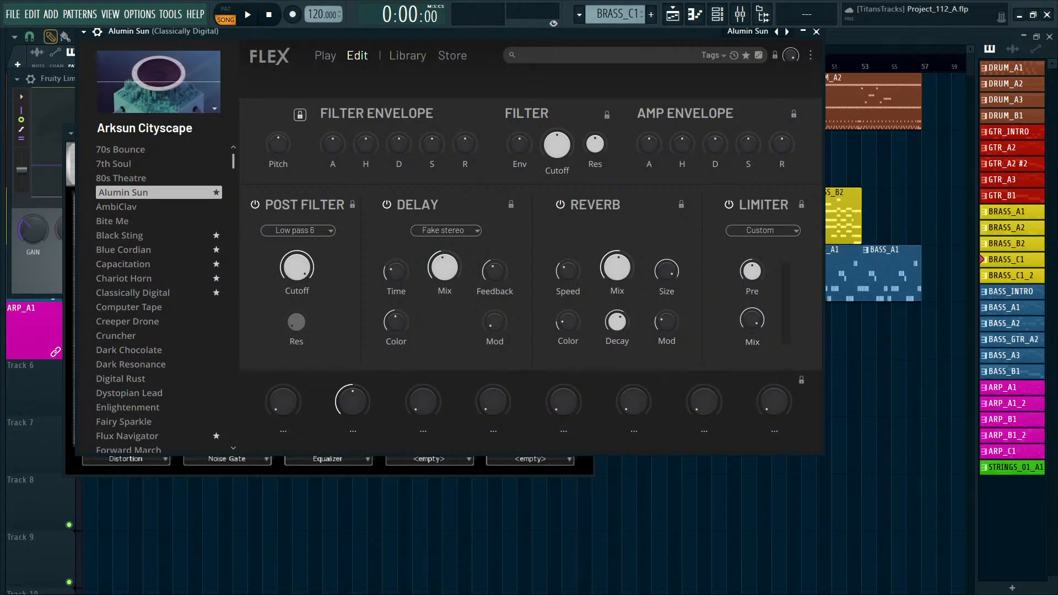
key(space)
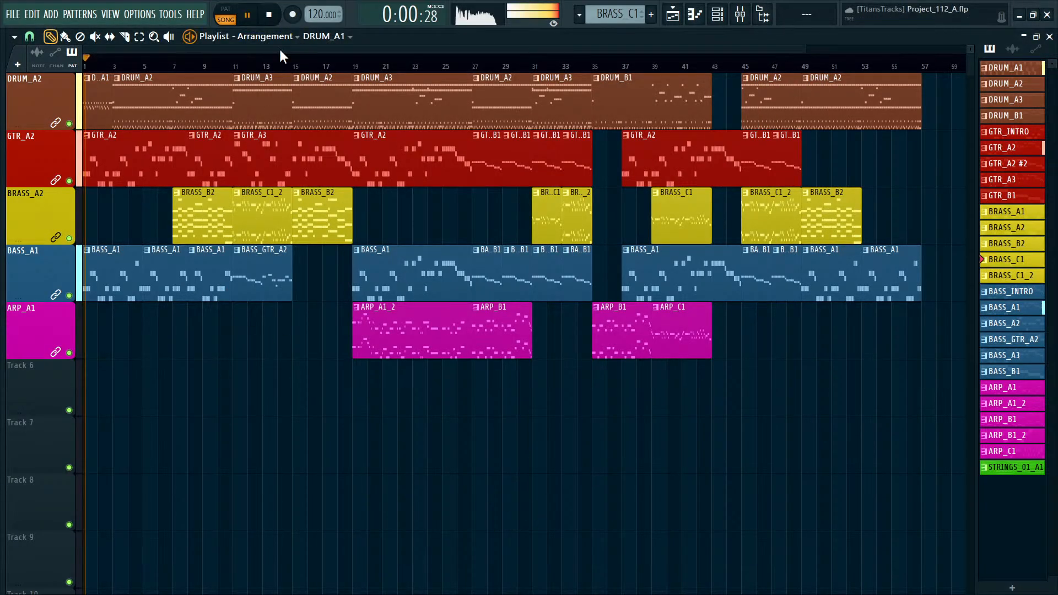
ctrl+right_click(356, 448)
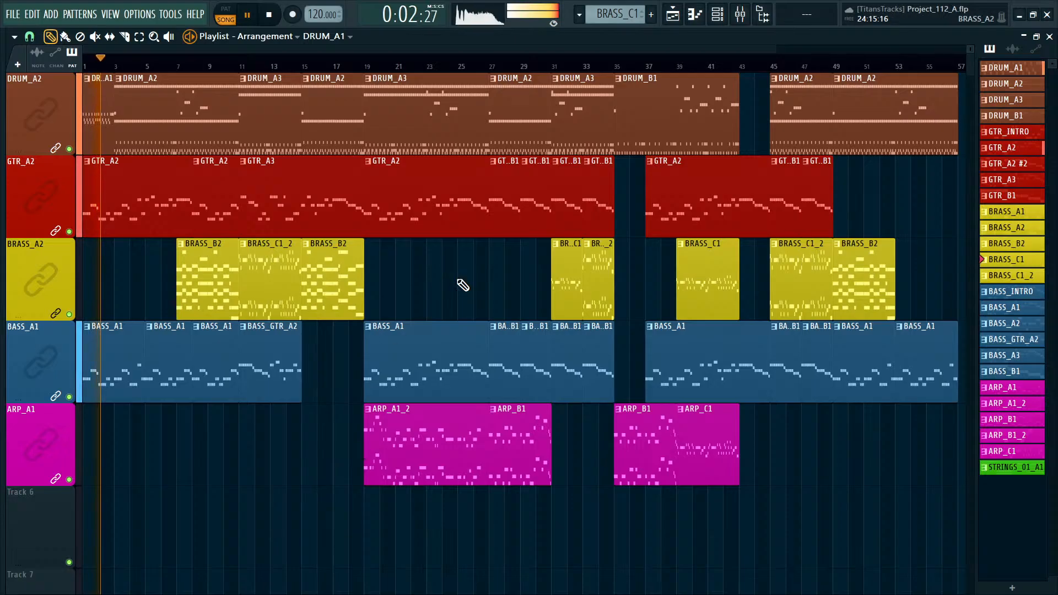
scroll(459, 280, down, 1)
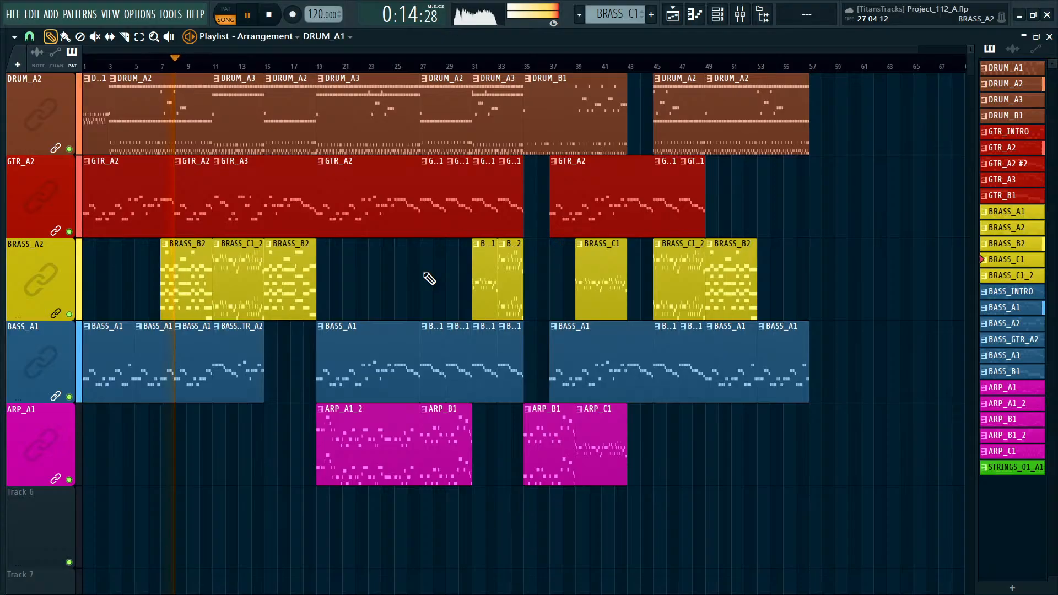
Examine the notes of the BASS_A1 and BRASS_C1_2 patterns in the piano roll, returning to the playlist after each.
double_click(210, 364)
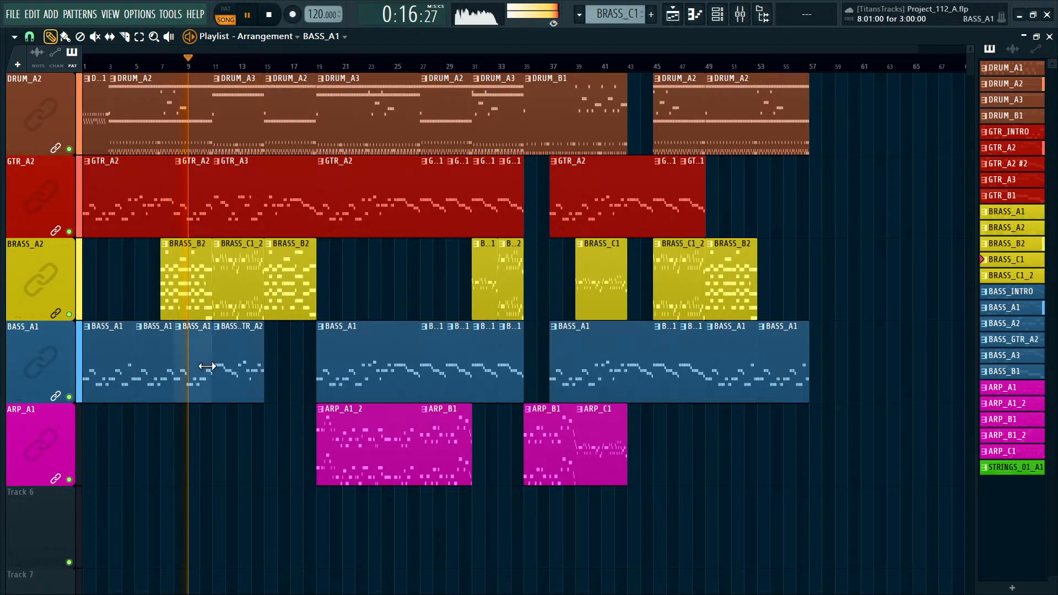
right_click(334, 70)
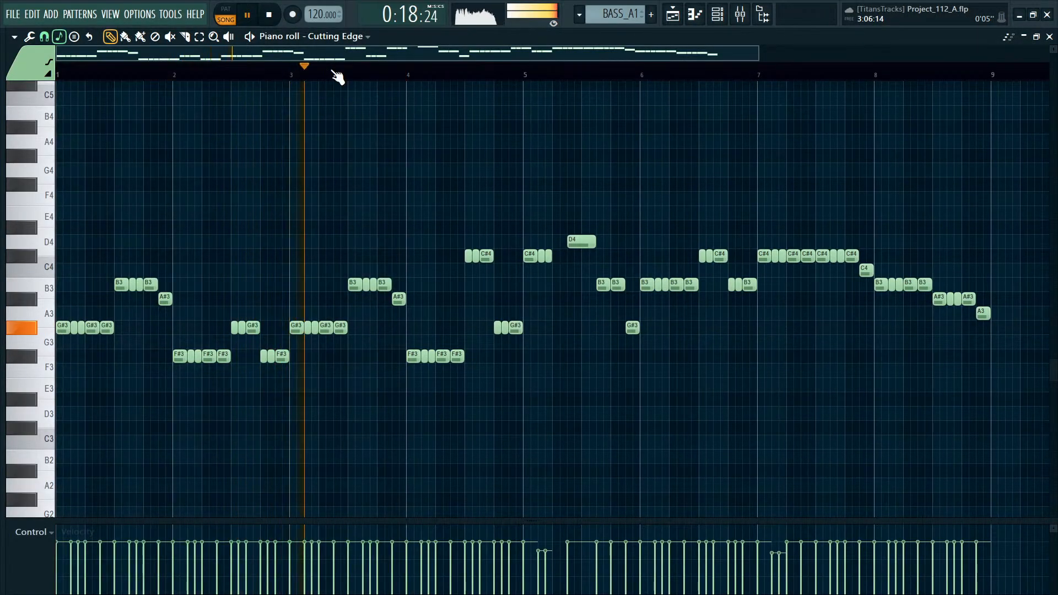
scroll(404, 288, down, 2)
key(ctrl+a)
key(F7)
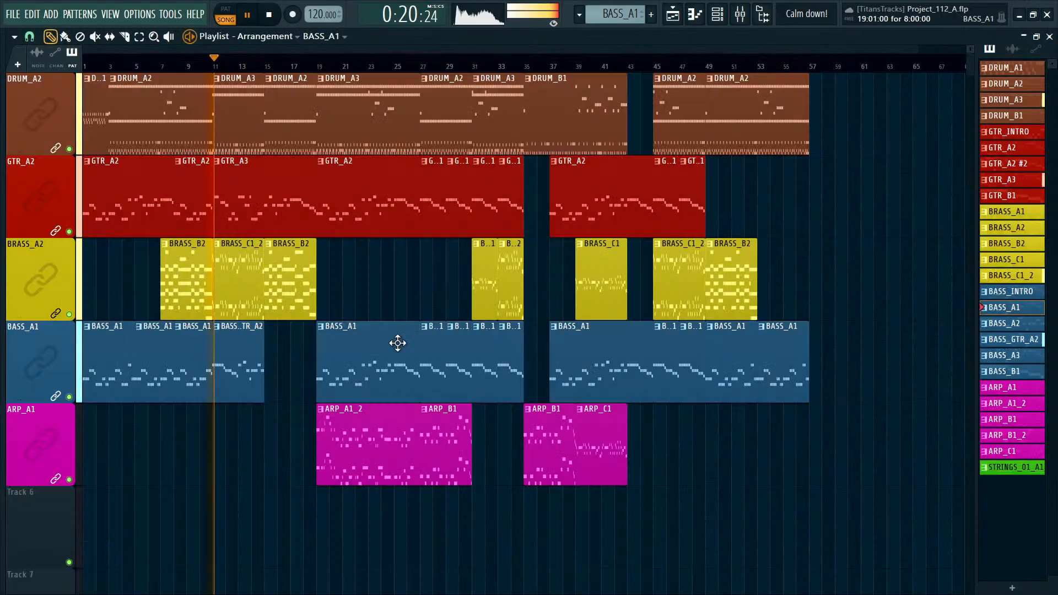
double_click(234, 272)
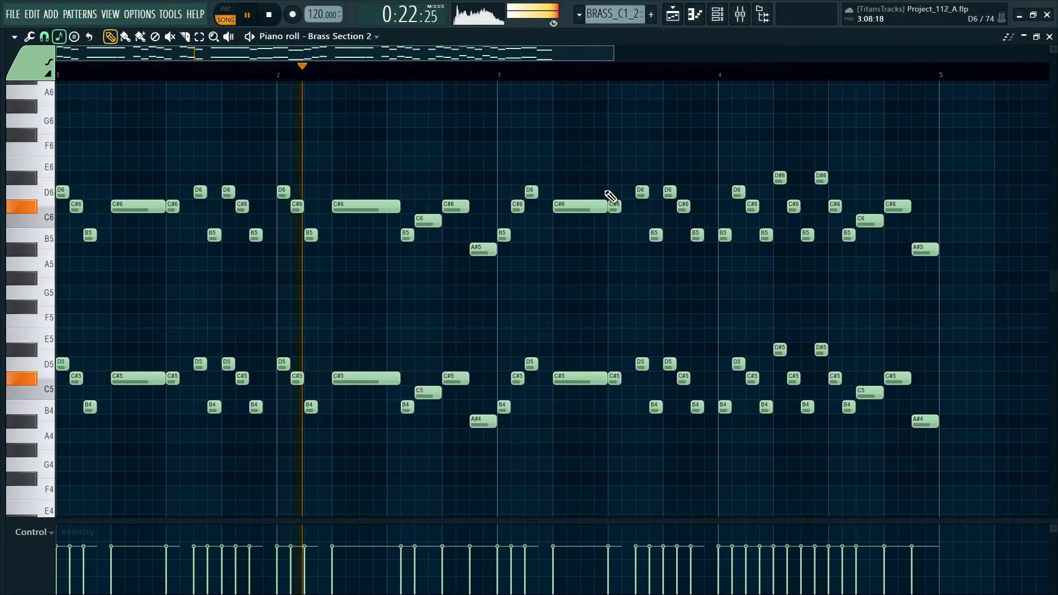
key(F7)
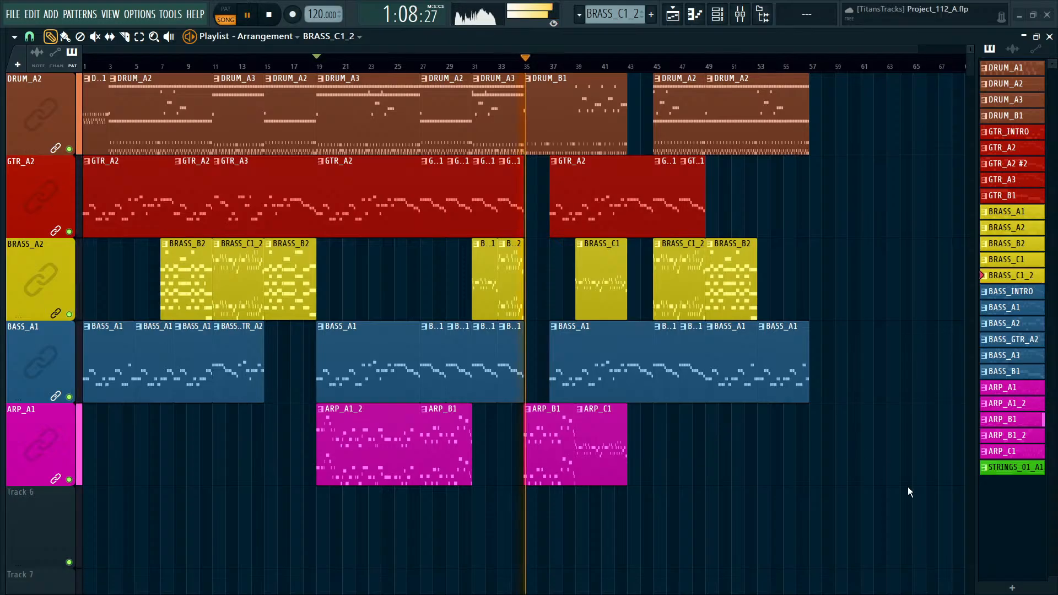
Reopen Project_112_G6_4.flp, start Arrangement_30 from bar 77 and examine the sections that follow.
key(alt+1)
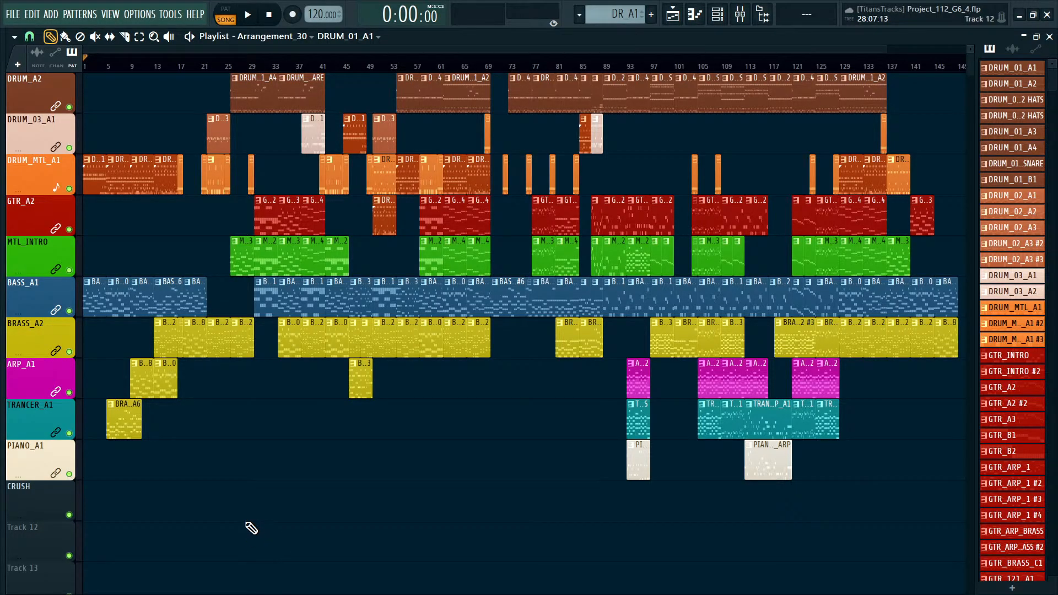
scroll(583, 130, right, 3)
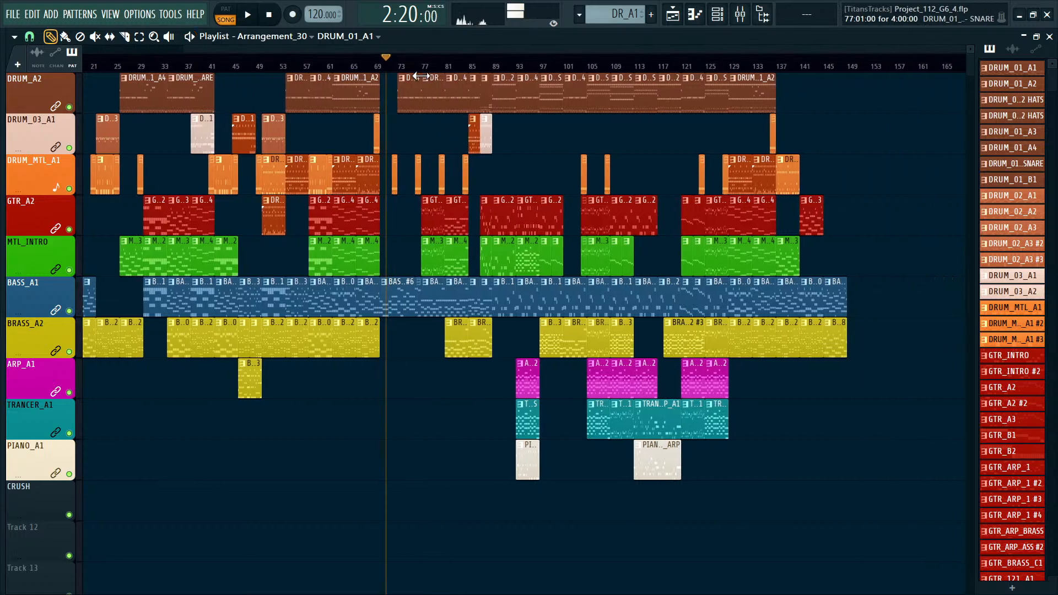
click(406, 65)
click(423, 65)
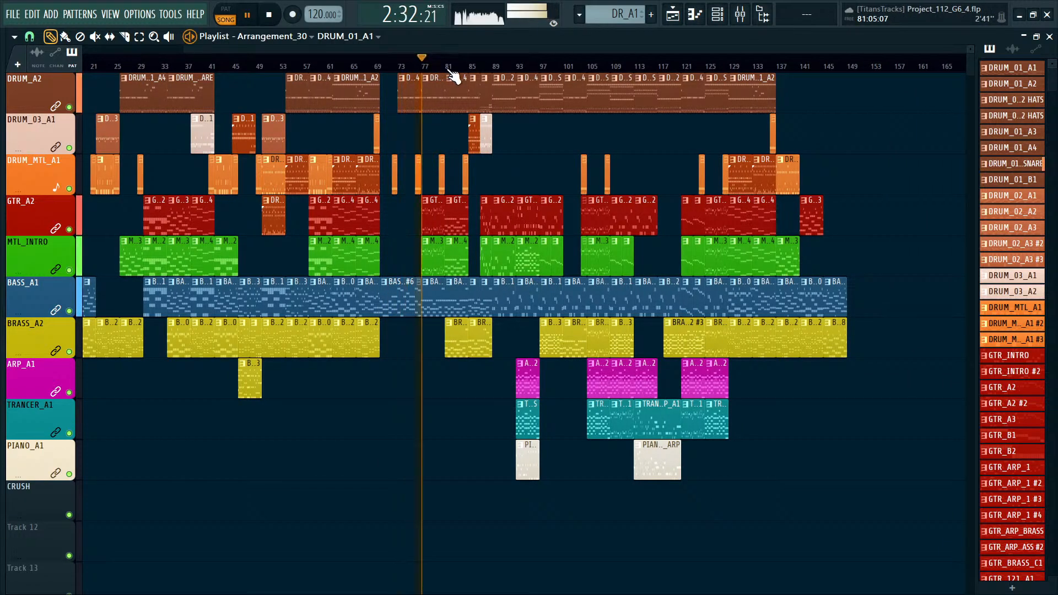
scroll(455, 181, up, 4)
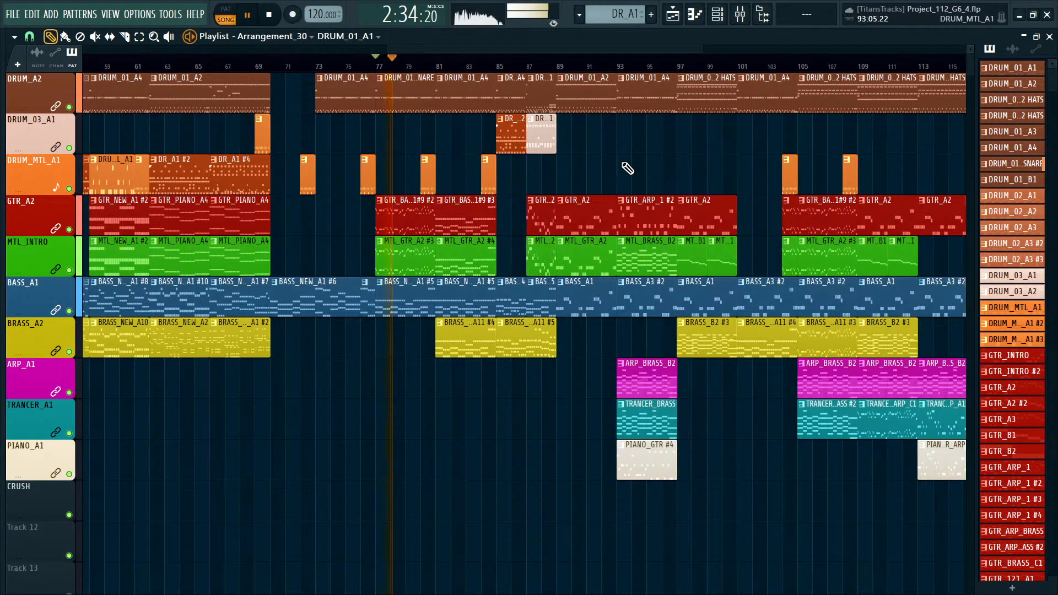
scroll(434, 185, right, 2)
scroll(404, 154, down, 2)
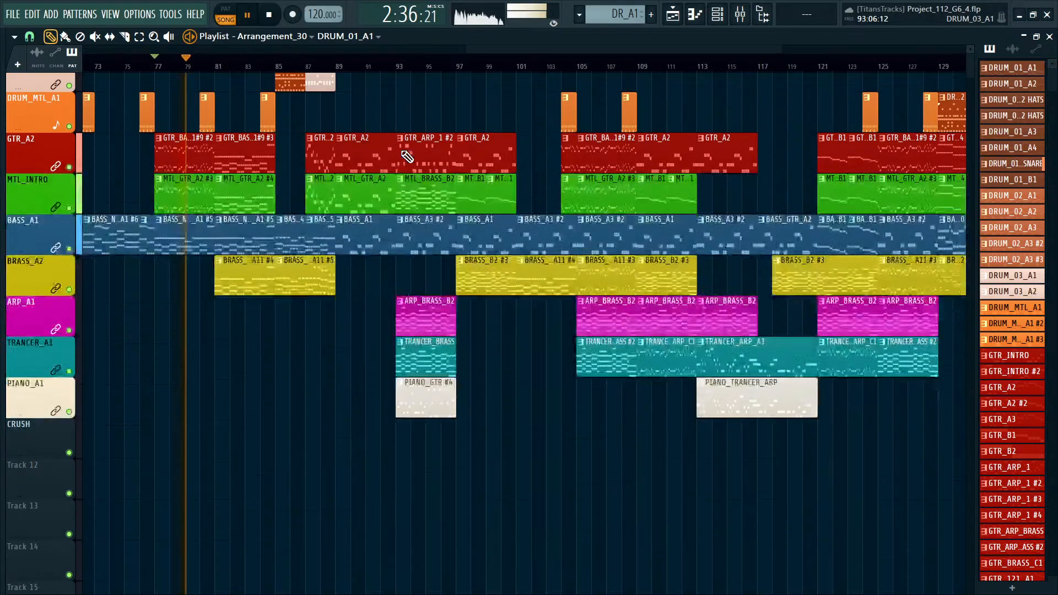
scroll(402, 150, up, 2)
scroll(392, 130, down, 1)
Jump playback to bar 89 and to bar 93, and examine the BRASS_B2 #3 pattern's notes in the piano roll.
click(346, 64)
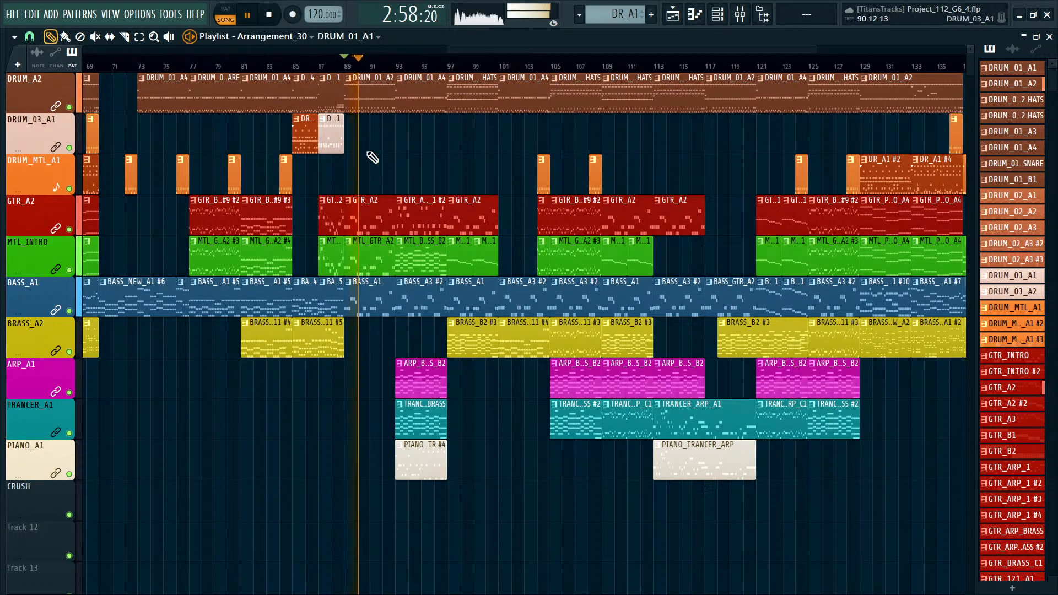
click(397, 64)
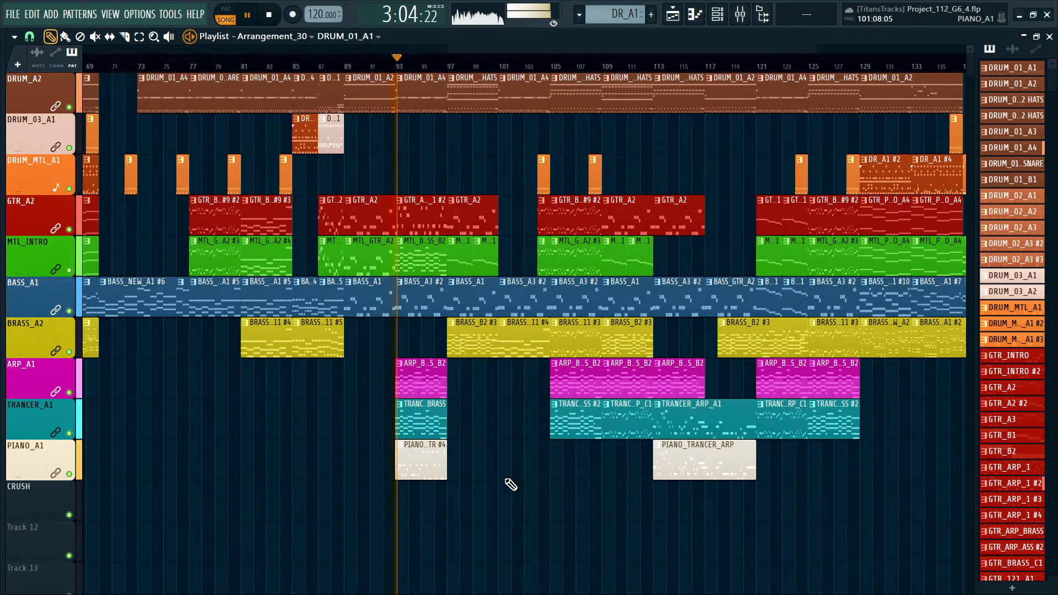
scroll(500, 144, up, 1)
drag(500, 152, 425, 198)
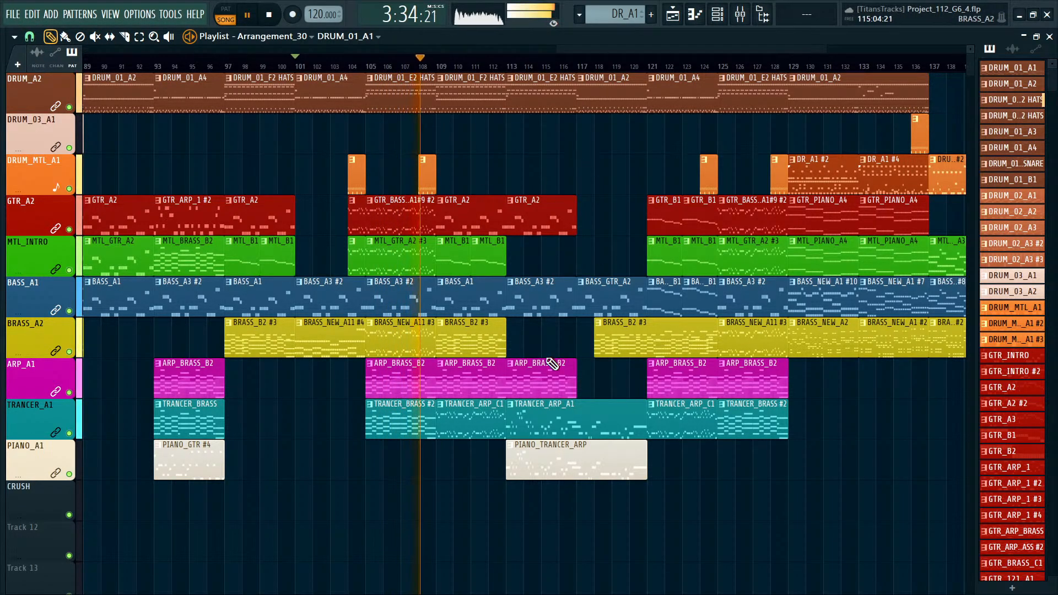
double_click(466, 337)
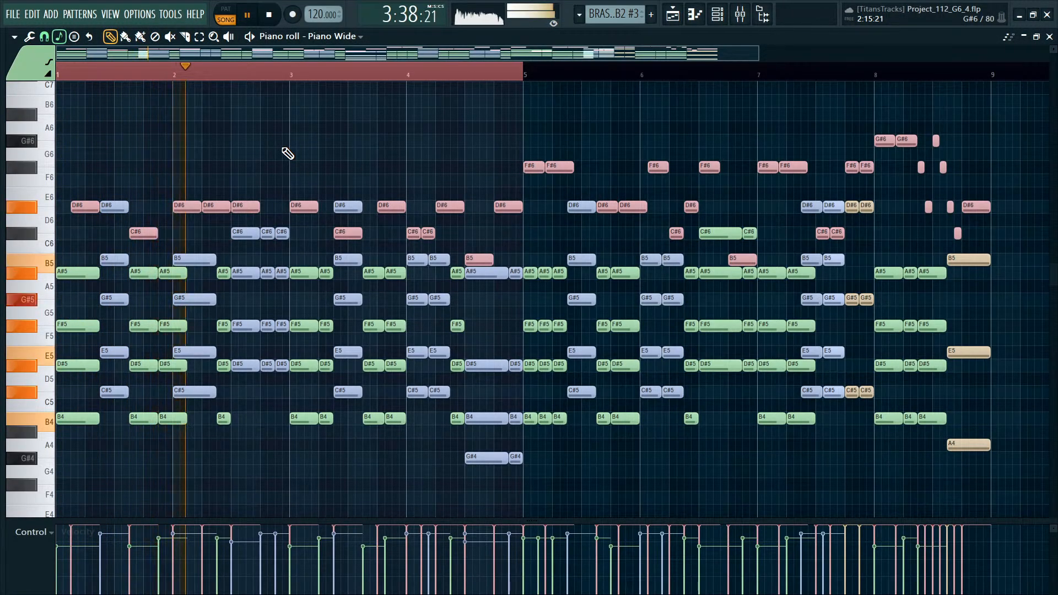
key(Escape)
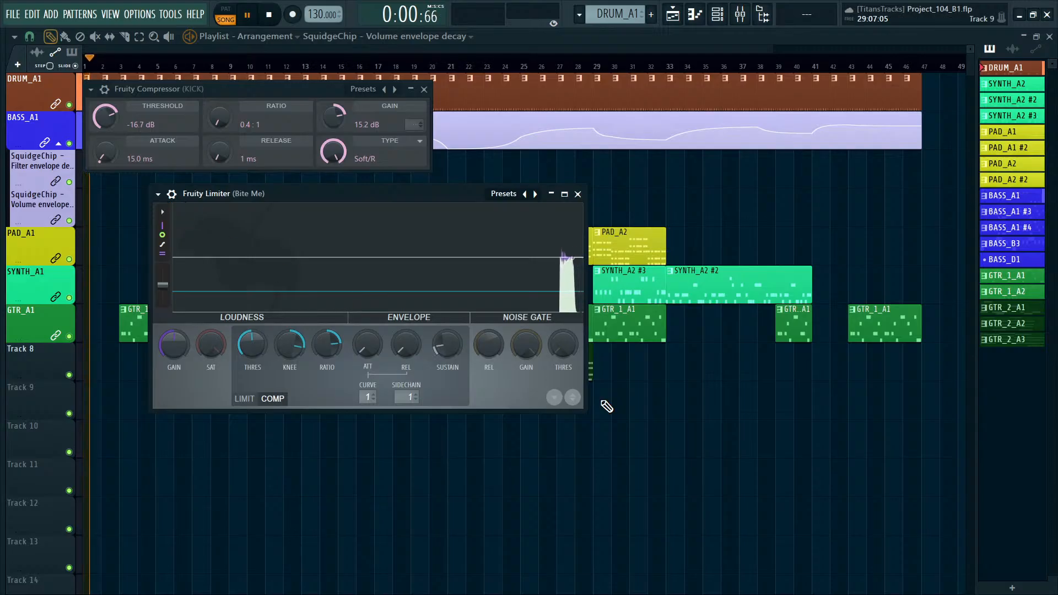
In Project_104_B1.flp, unmute all mixer tracks, clear the open windows and follow the arrangement's playback.
right_click(607, 407)
key(F6)
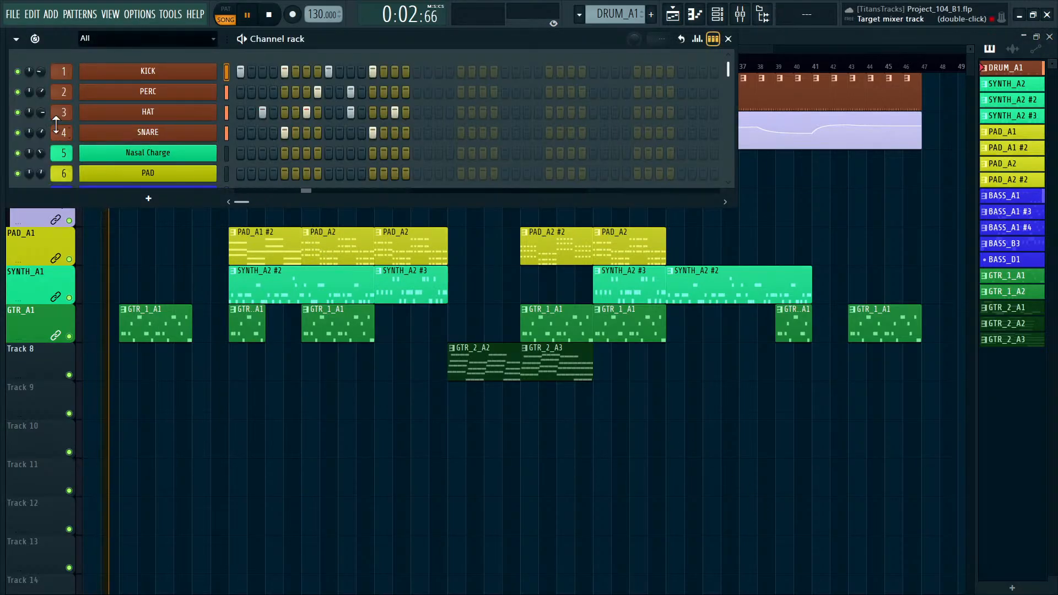
right_click(18, 71)
key(F9)
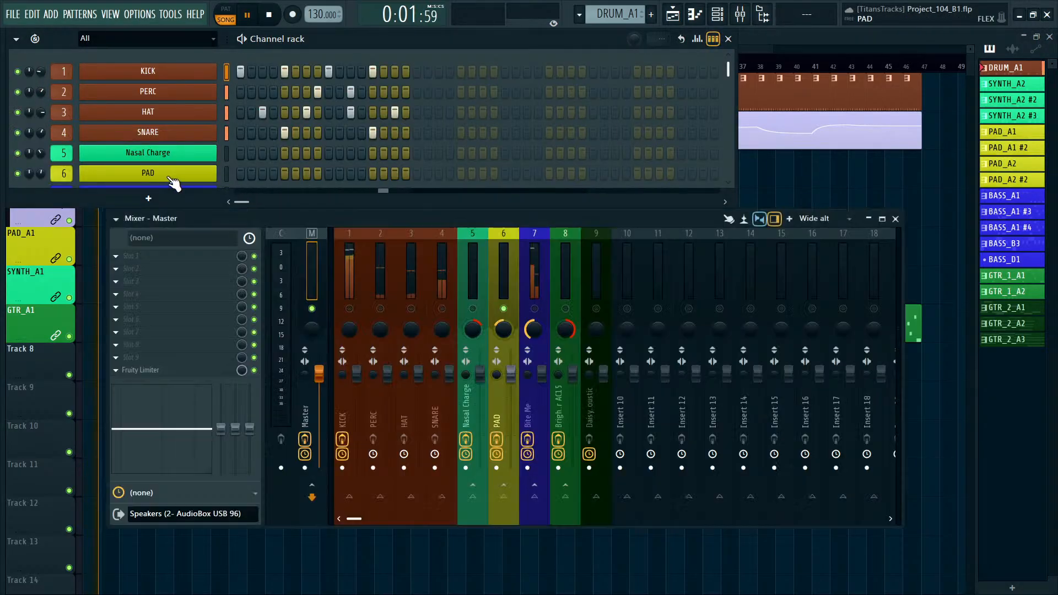
right_click(353, 310)
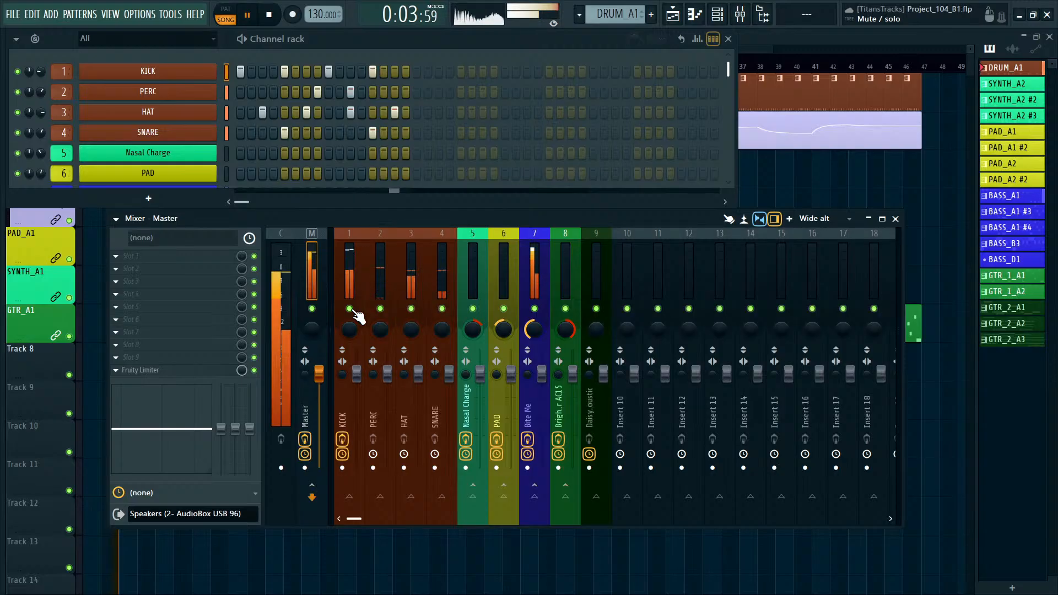
right_click(624, 576)
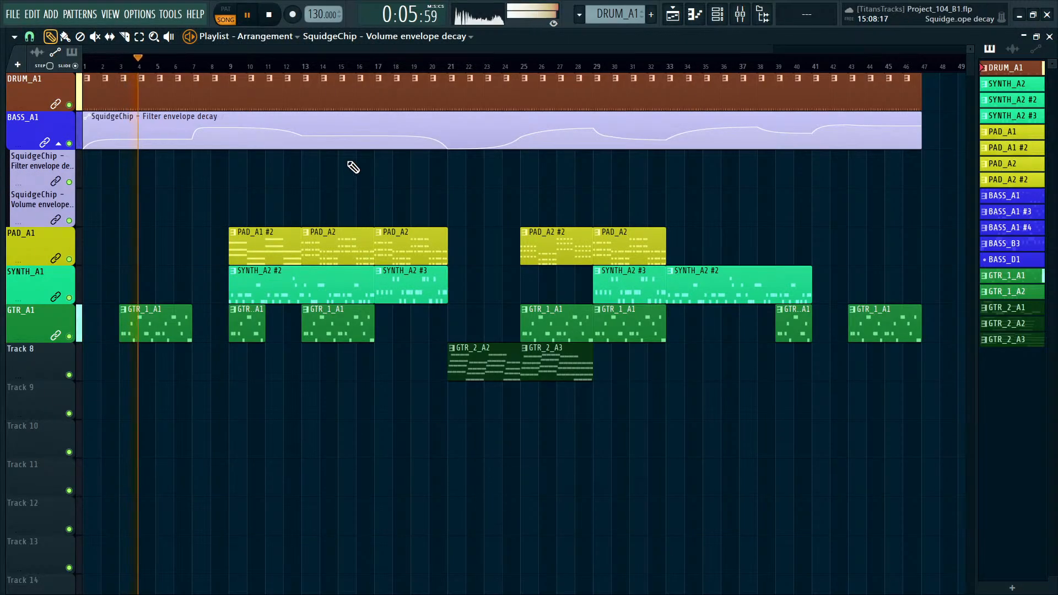
scroll(569, 190, down, 1)
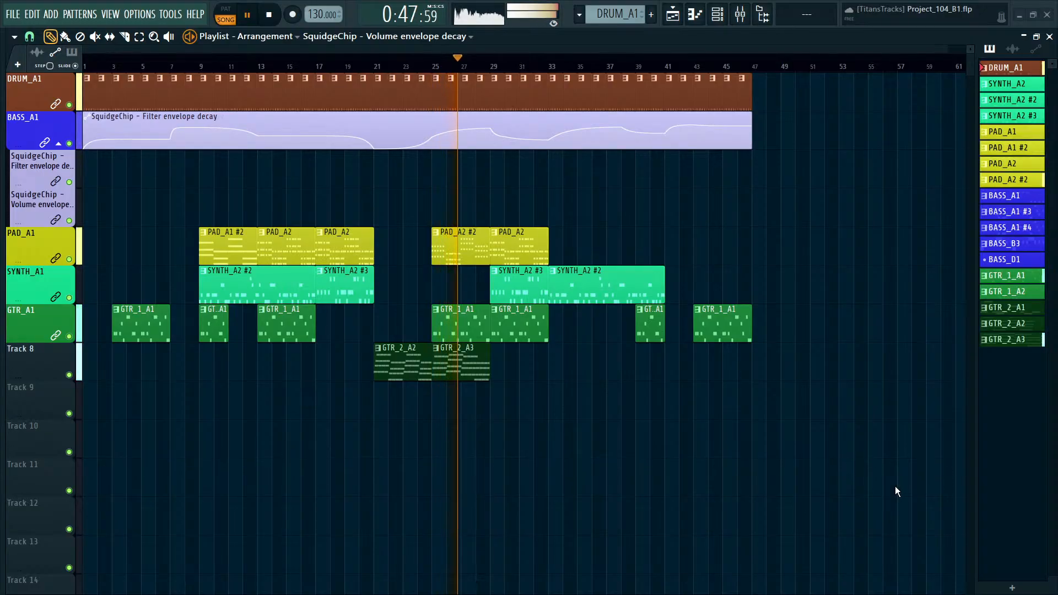
Open Project_103_A.flp, close the Fruity Parametric EQ 2 window and play the arrangement from the start.
key(alt+2)
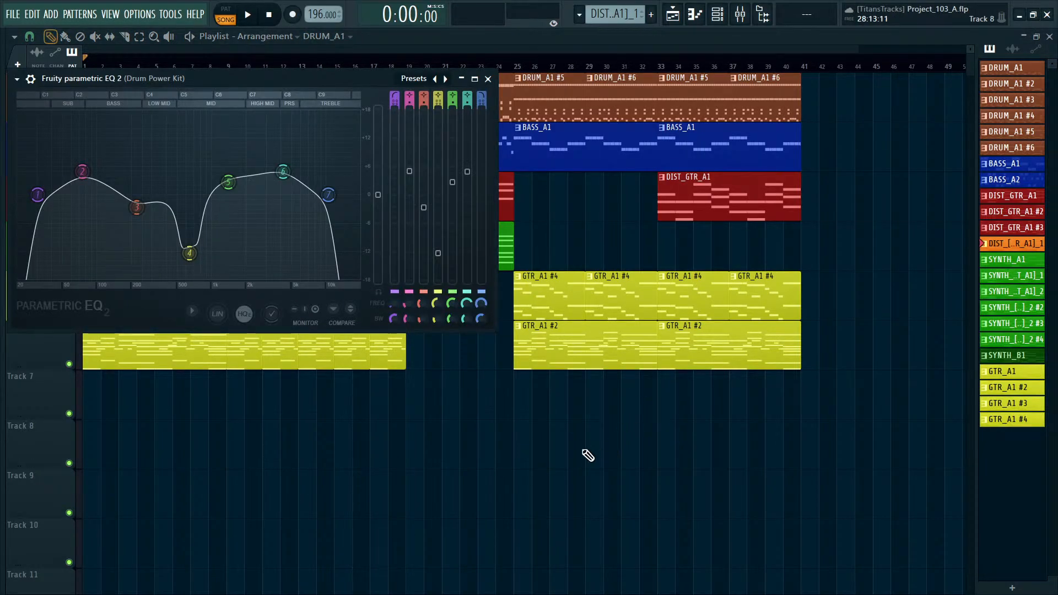
key(Escape)
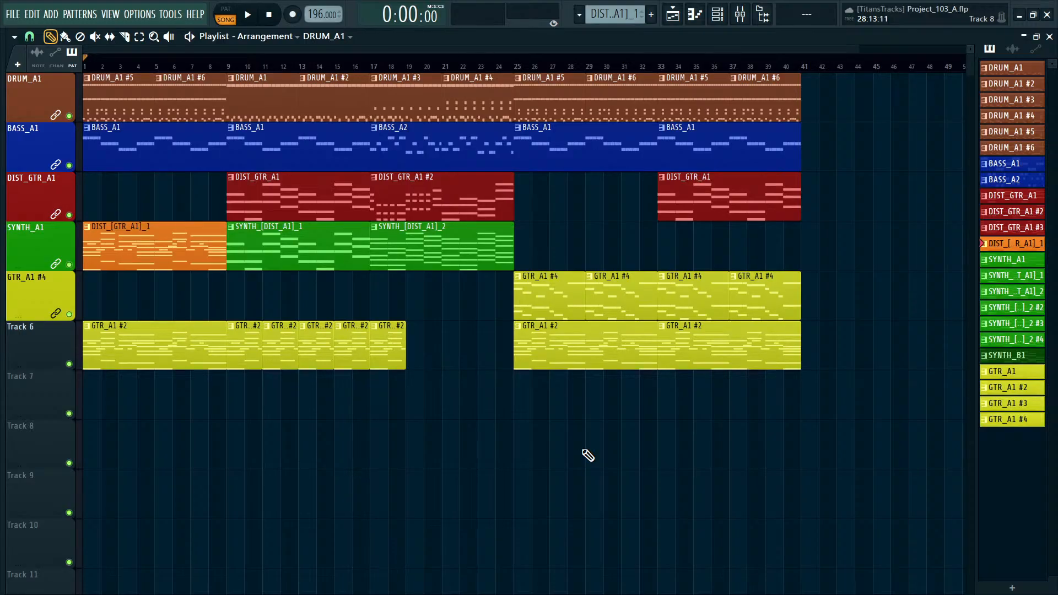
scroll(569, 192, up, 2)
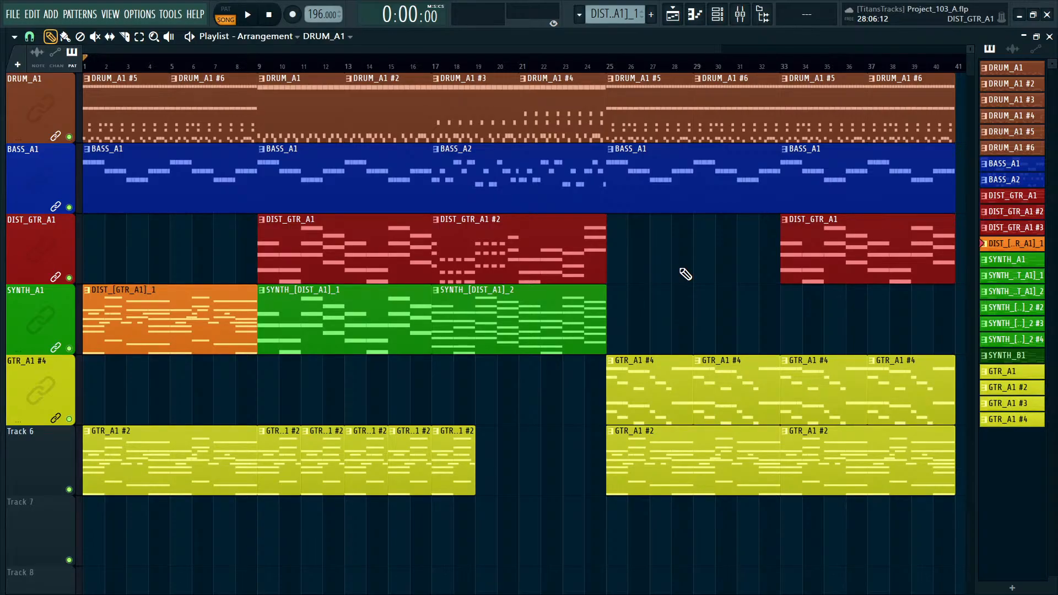
key(space)
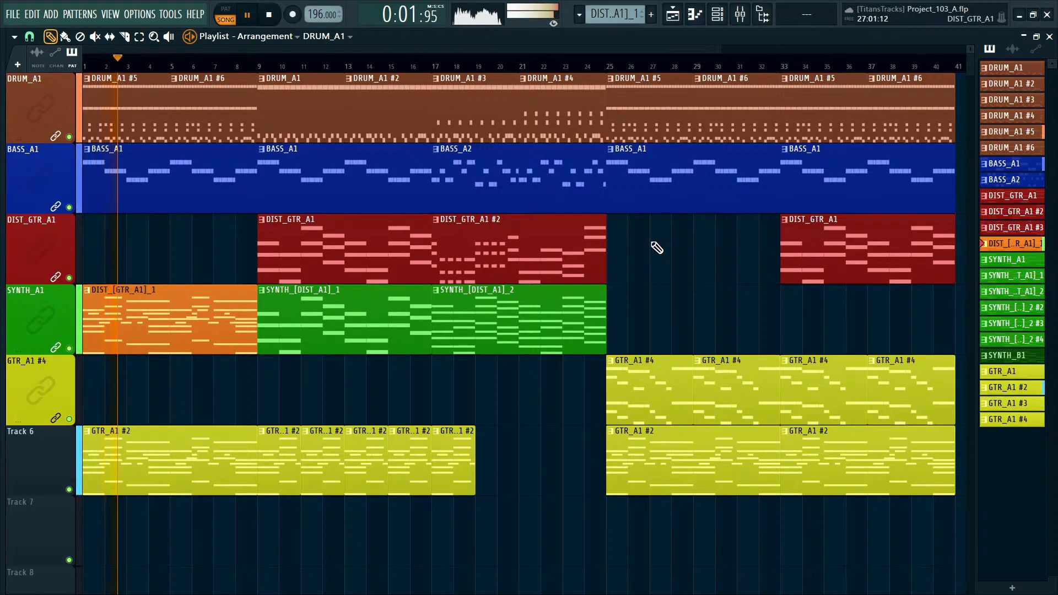
scroll(624, 241, down, 1)
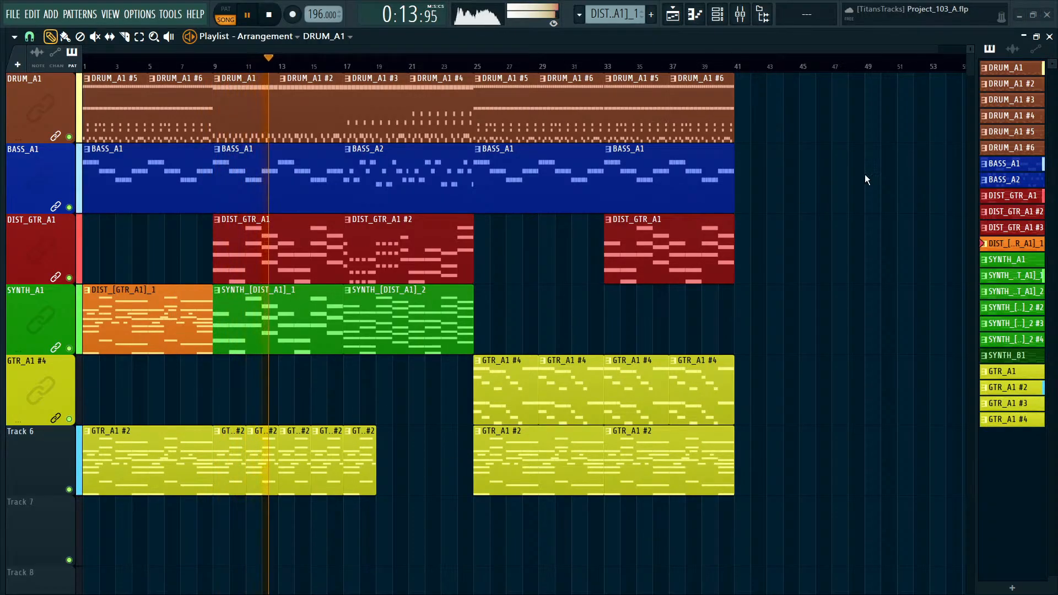
Mark the clips from bar 17 into bar 25 in Project_103_A.flp, clear the selection and open Project_103_C.flp.
drag(418, 214, 513, 388)
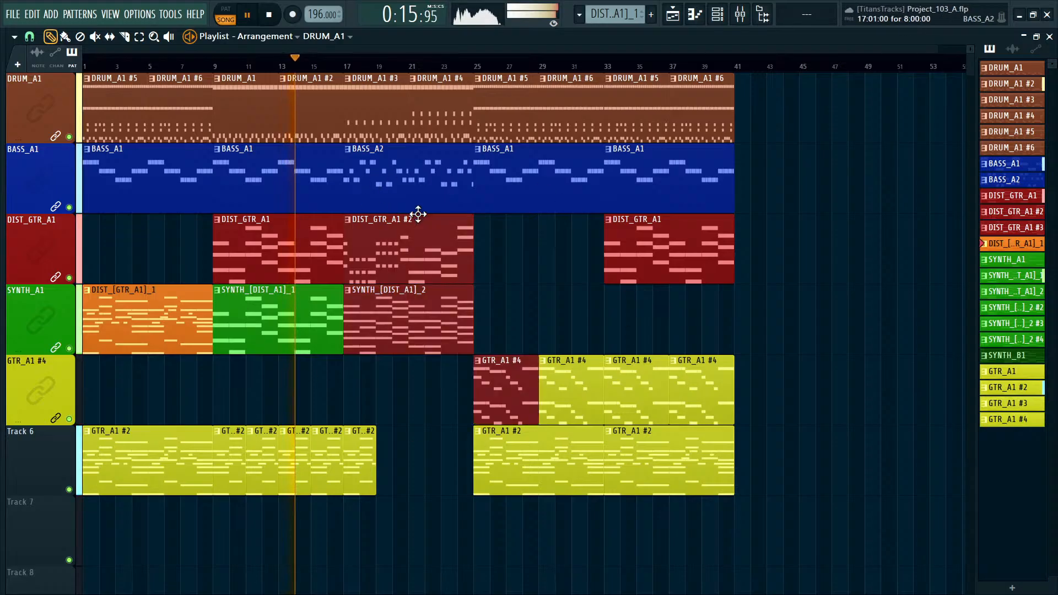
key(ctrl+d)
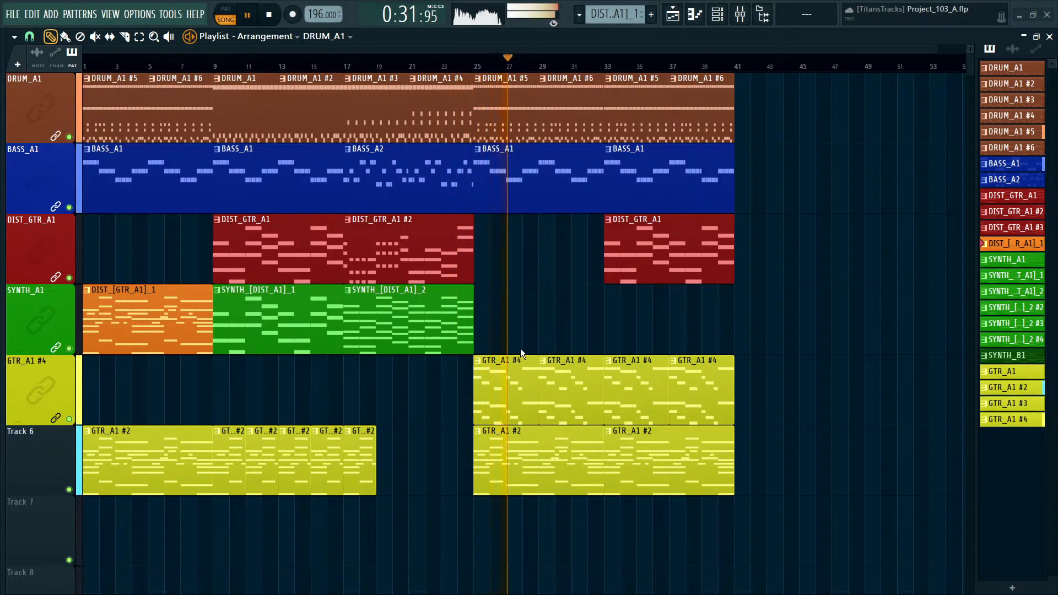
double_click(168, 297)
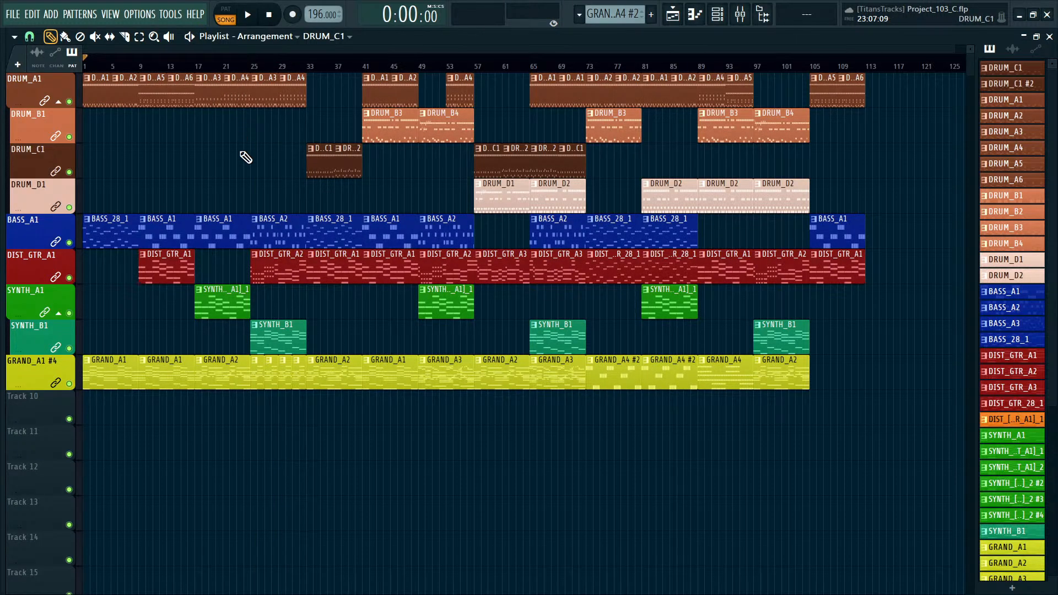
Play the Project_103_C.flp arrangement from the start and mark the BASS_A1 and DIST_GTR_A1 track clips within the first 32 bars.
ctrl+right_click(240, 152)
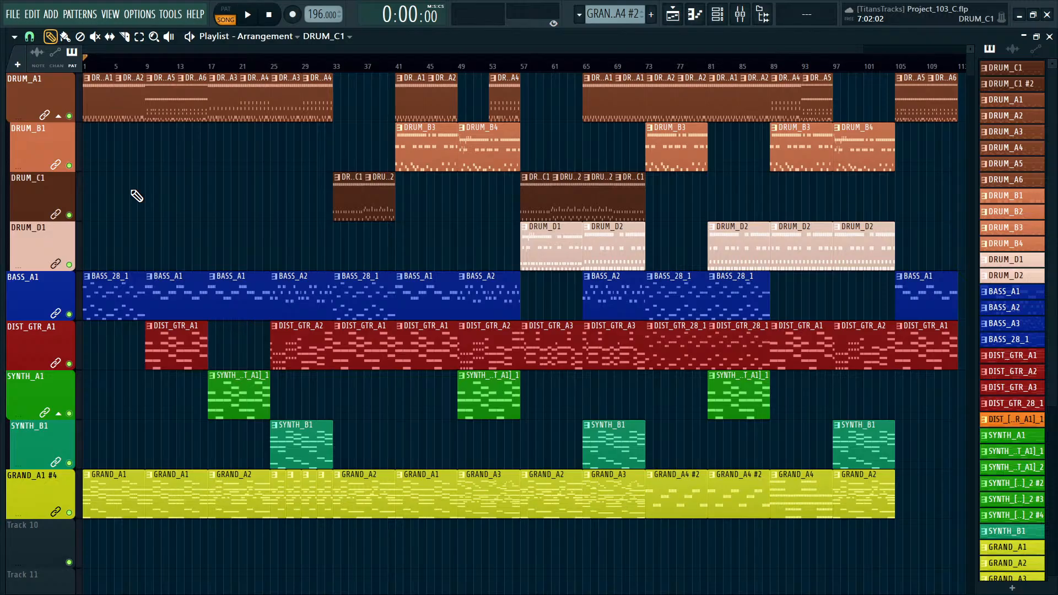
key(space)
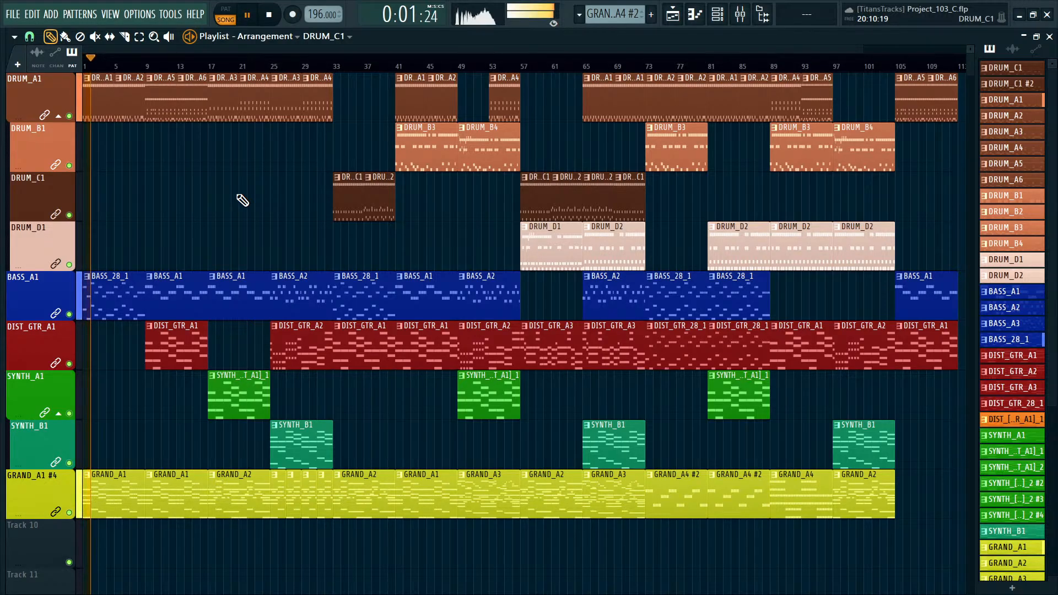
scroll(213, 172, down, 1)
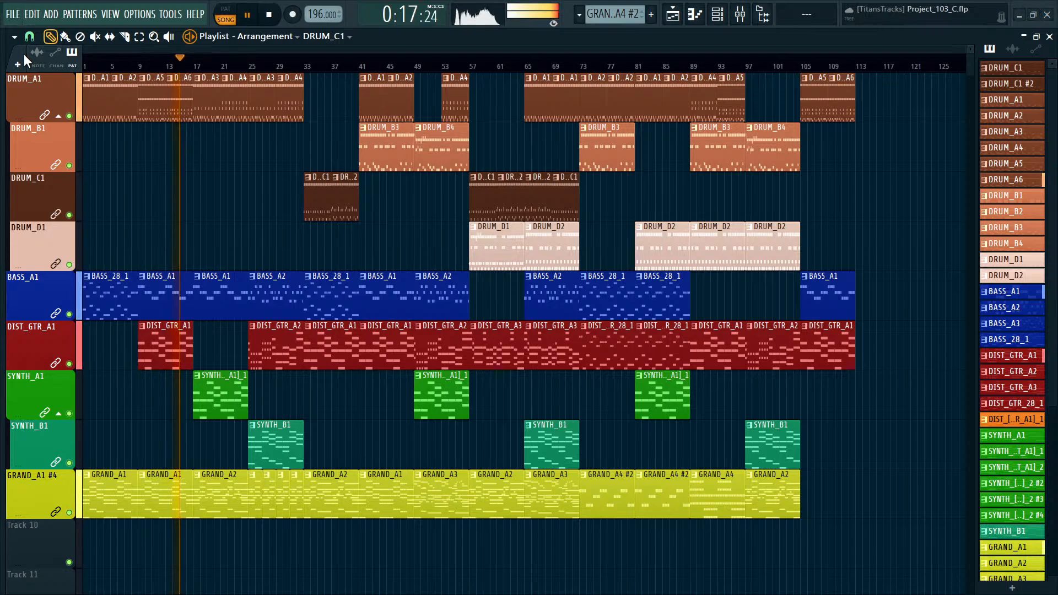
drag(82, 303, 297, 331)
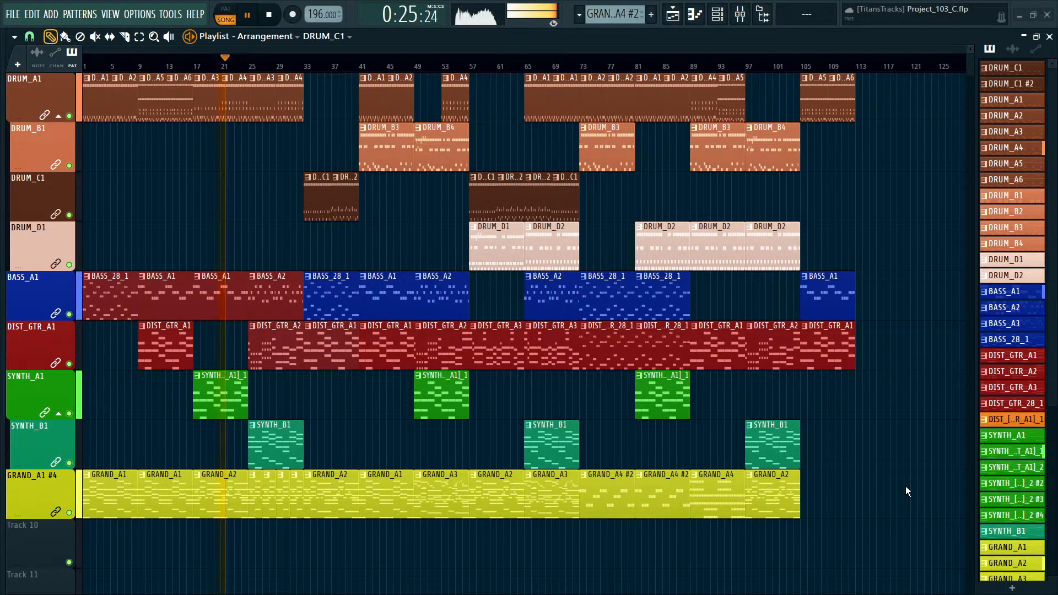
Open Project_103_C_9.flp, play Arrangement_40 from the start and examine its sections during playback.
key(alt+1)
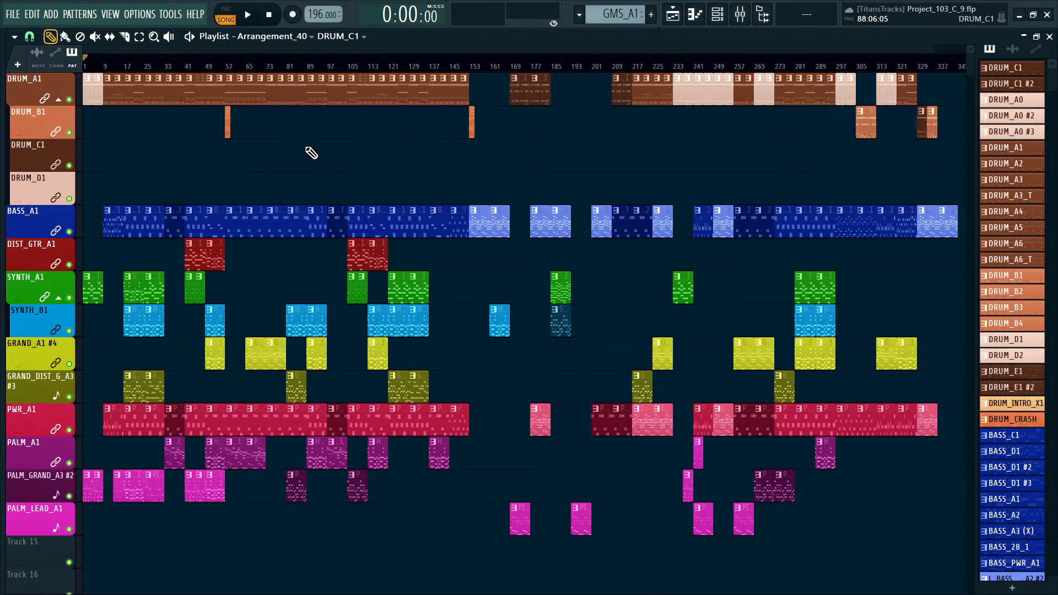
key(space)
scroll(311, 153, up, 2)
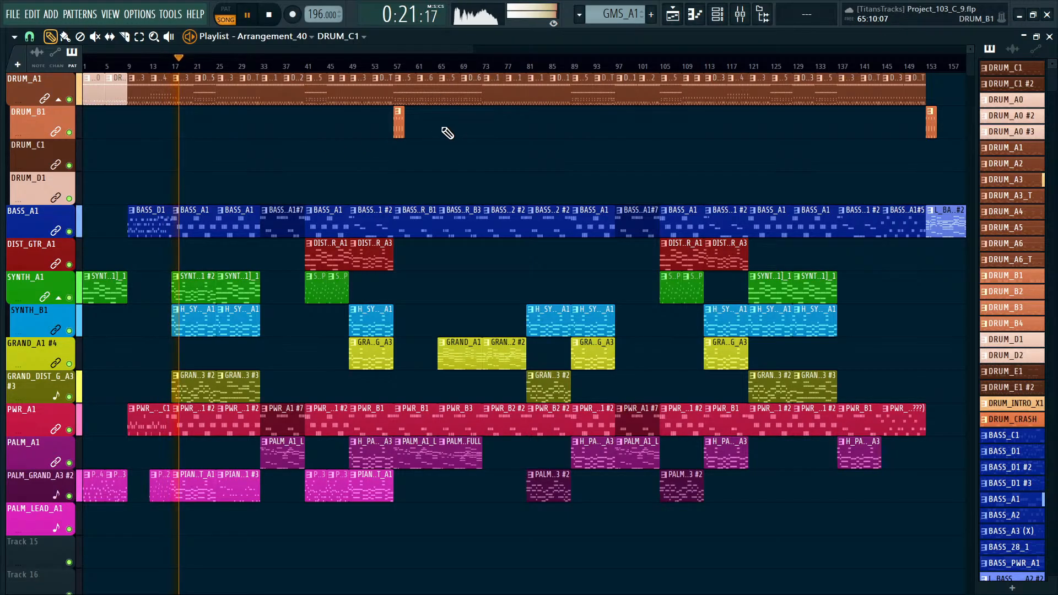
scroll(447, 130, down, 5)
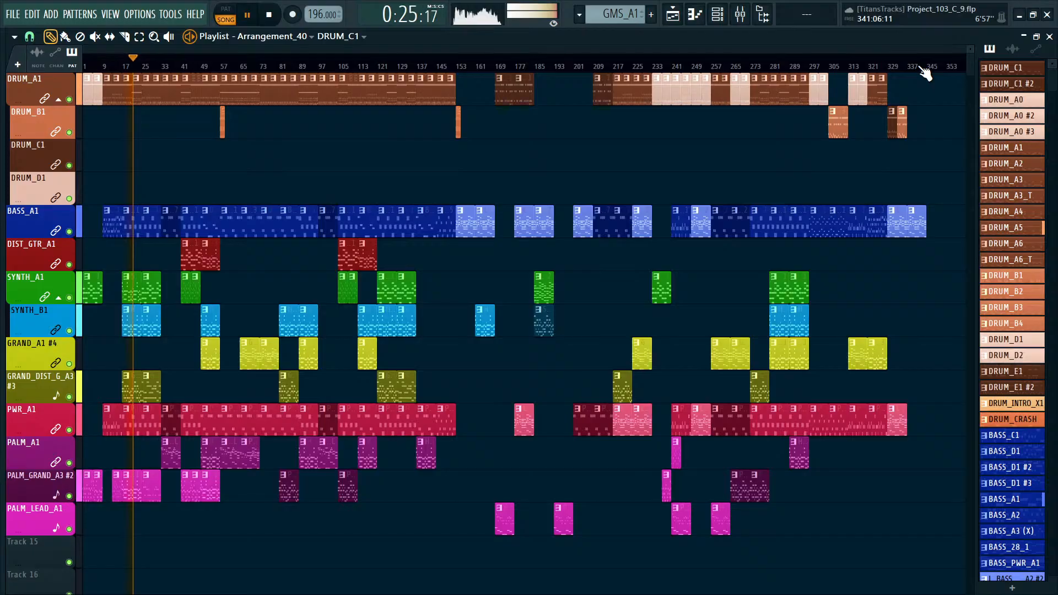
scroll(389, 158, up, 1)
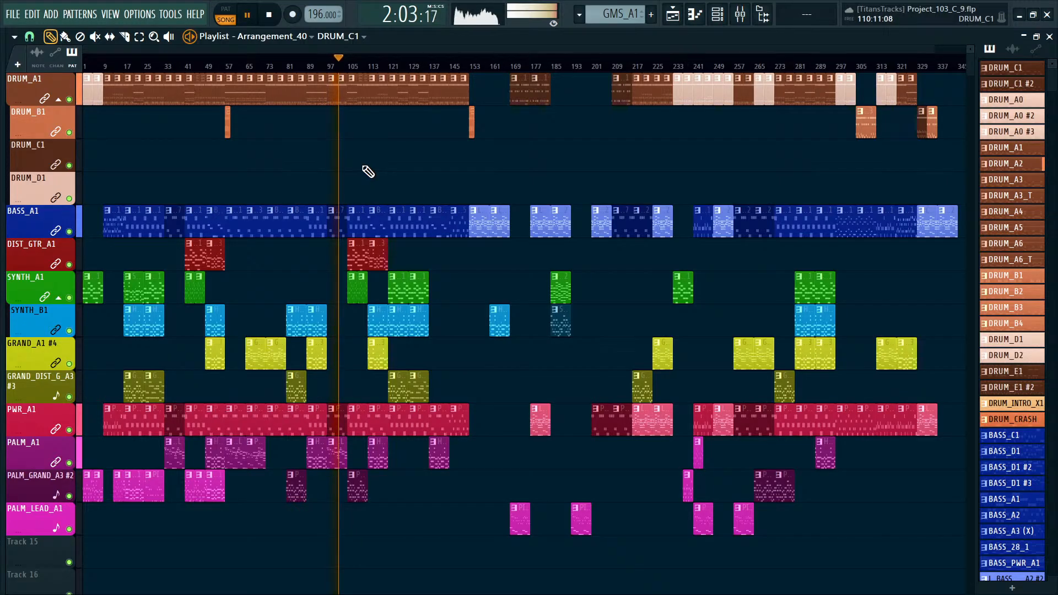
scroll(400, 166, up, 2)
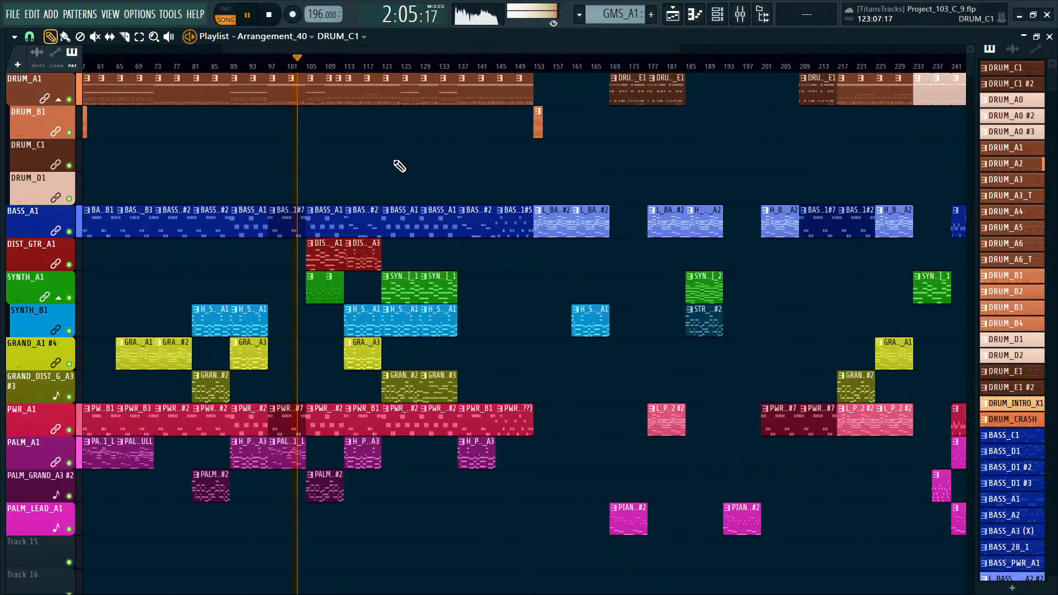
scroll(395, 166, down, 2)
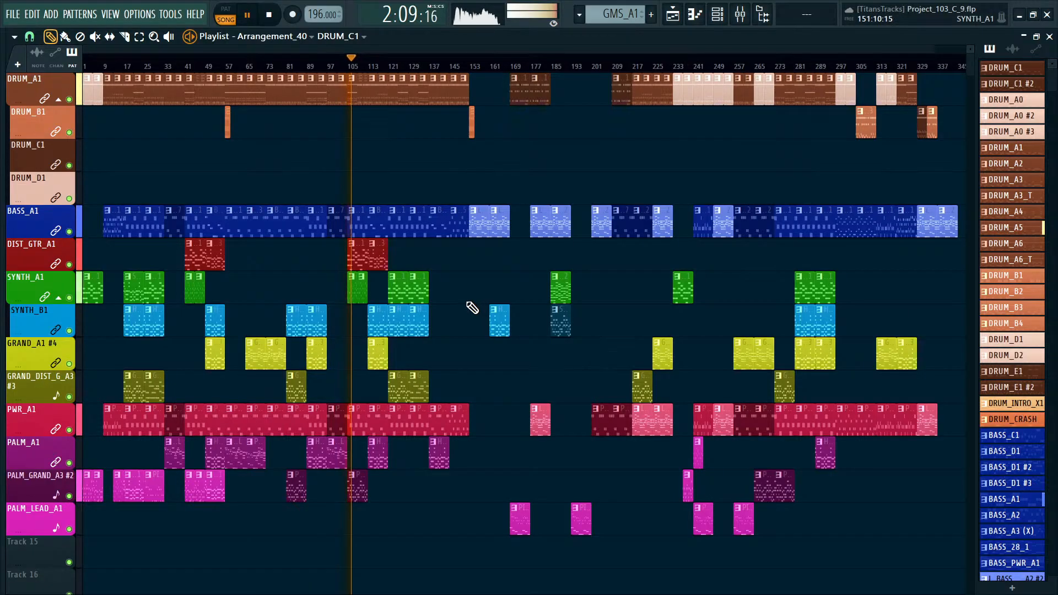
Examine the sections after bar 129, jump playback to bar 145 and to bar 153, and stop it.
scroll(466, 291, up, 2)
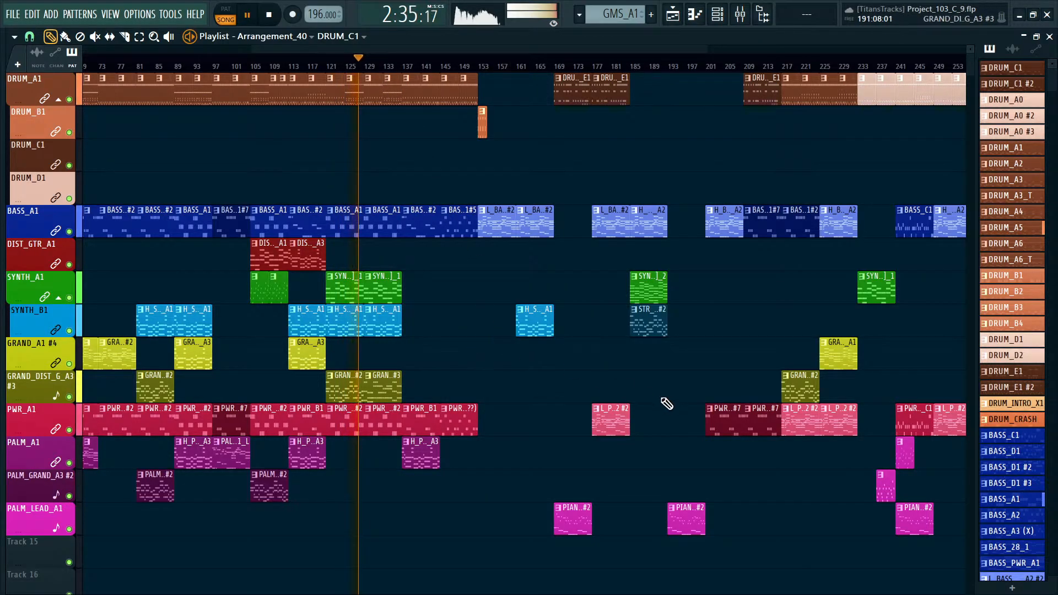
drag(753, 338, 844, 419)
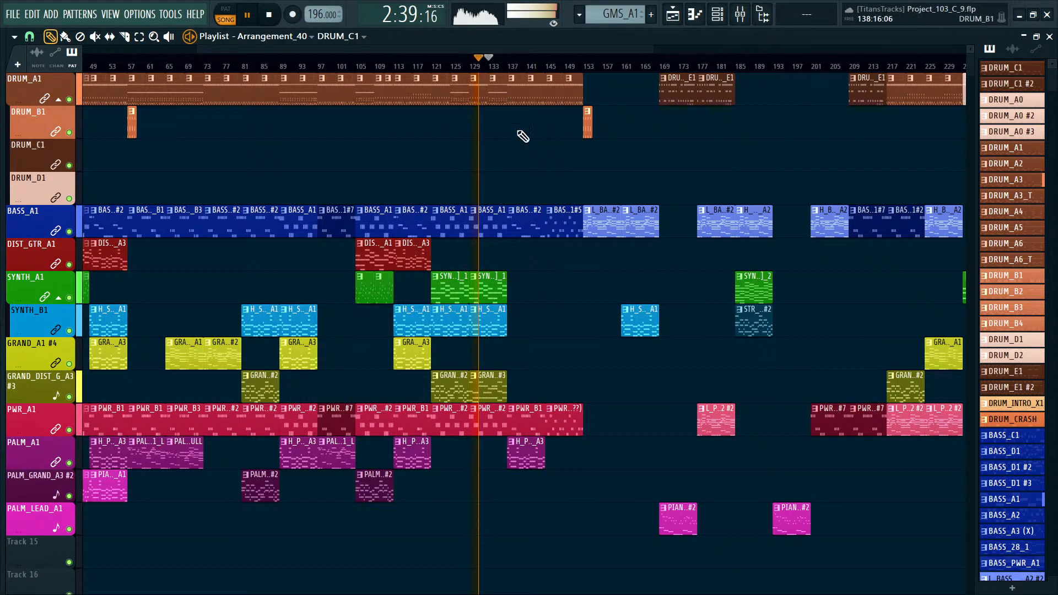
drag(565, 286, 413, 319)
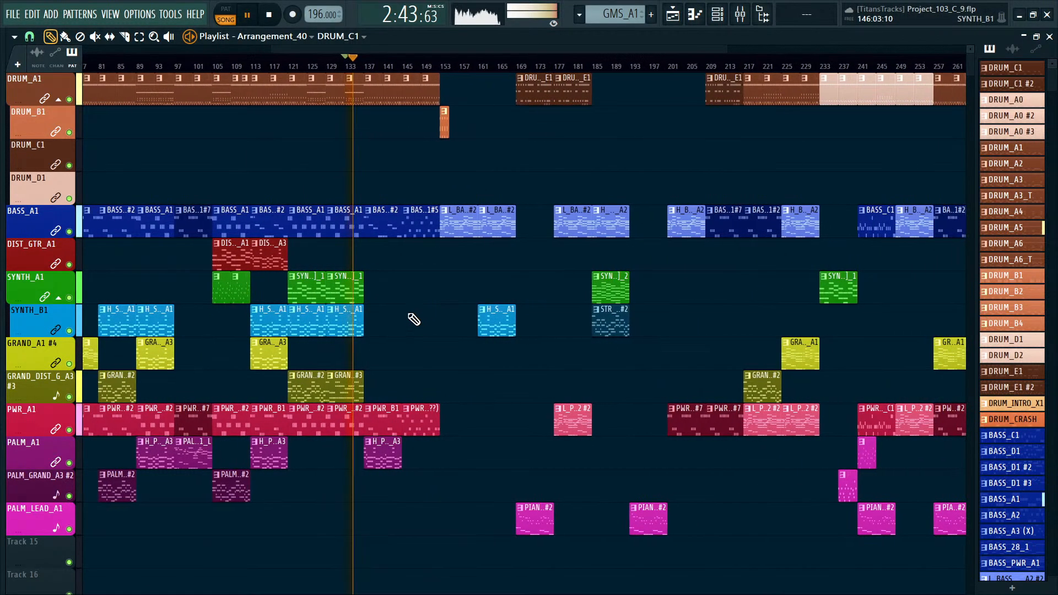
click(406, 65)
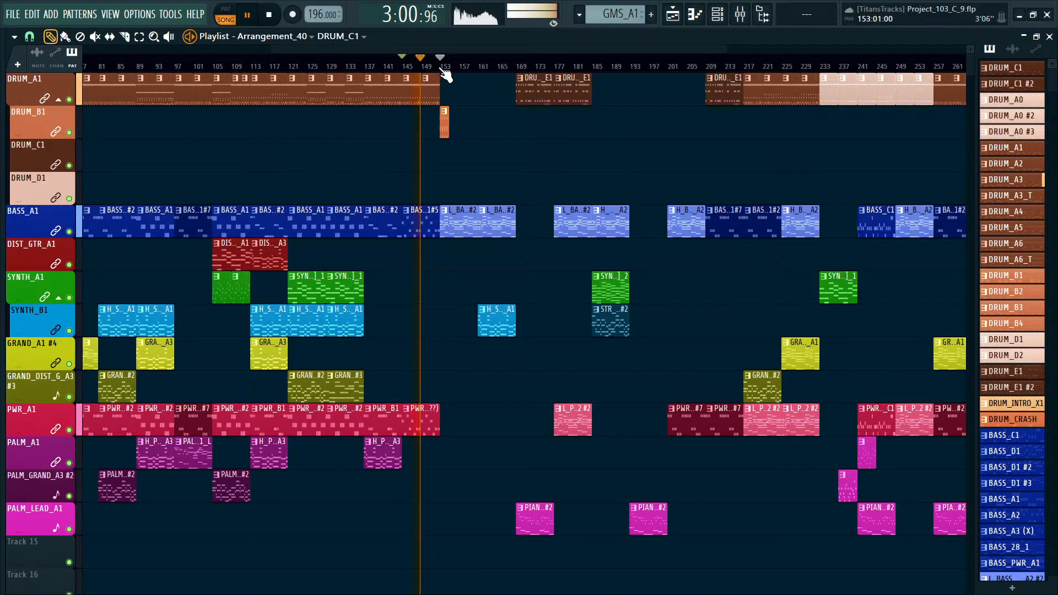
click(441, 66)
drag(677, 162, 542, 184)
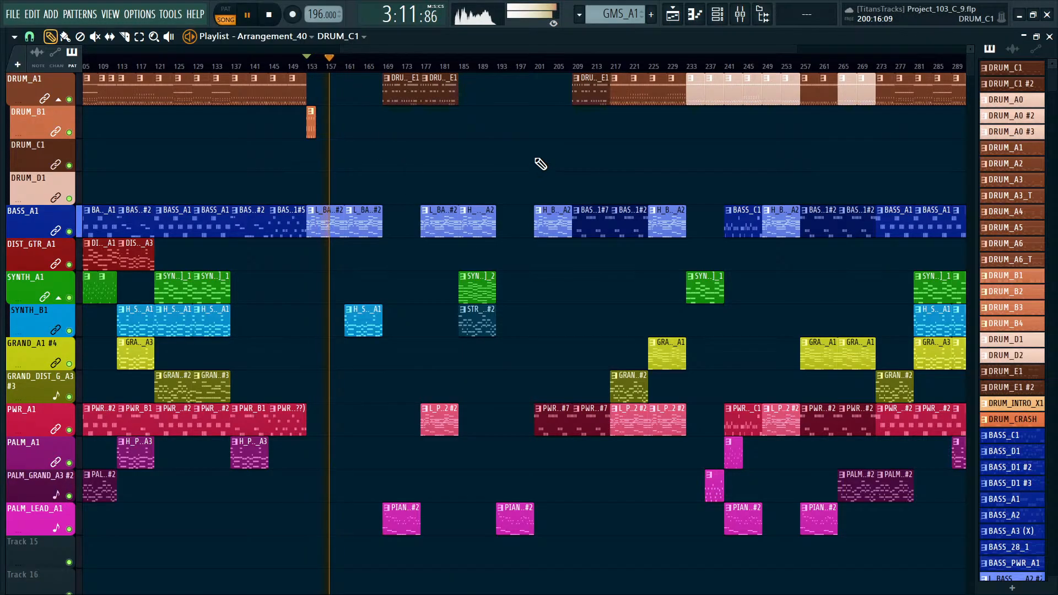
key(space)
scroll(538, 163, down, 3)
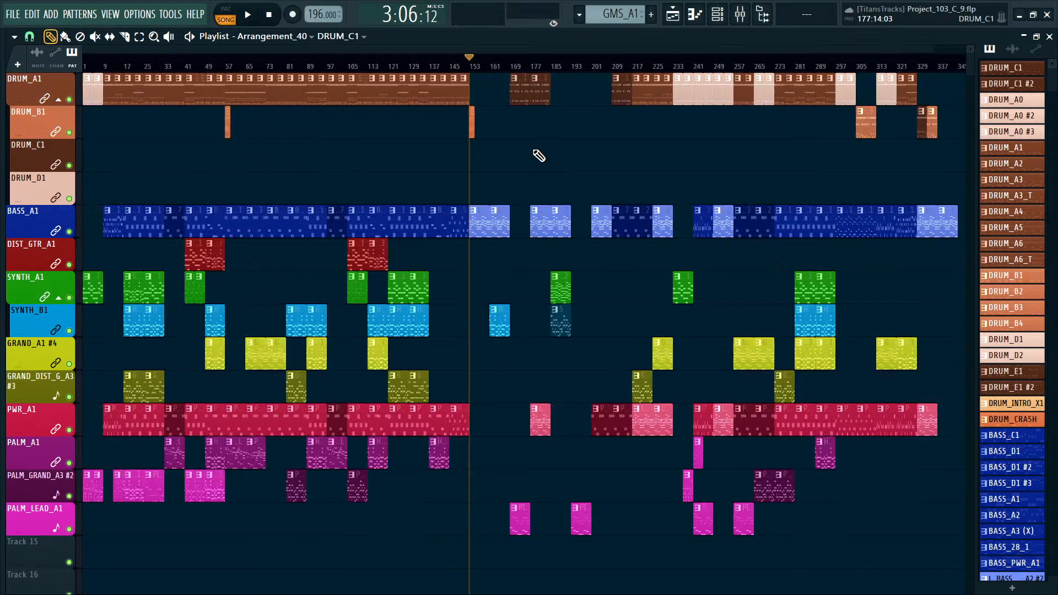
Mark clips on the BASS_A1 and DIST_GTR_A1 tracks near bar 49 and open Project_139_B.flp.
click(12, 14)
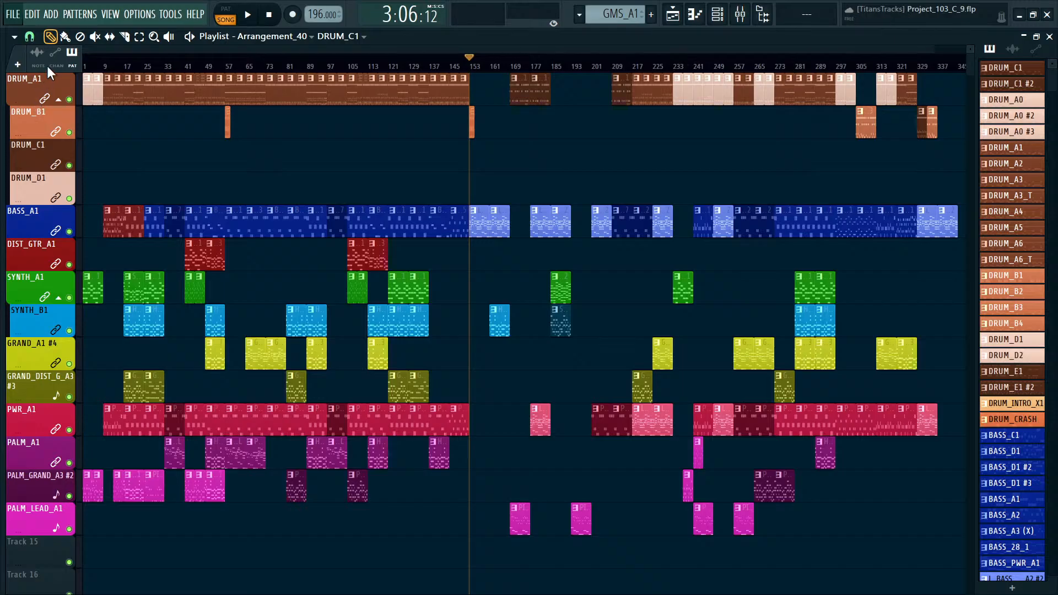
click(350, 165)
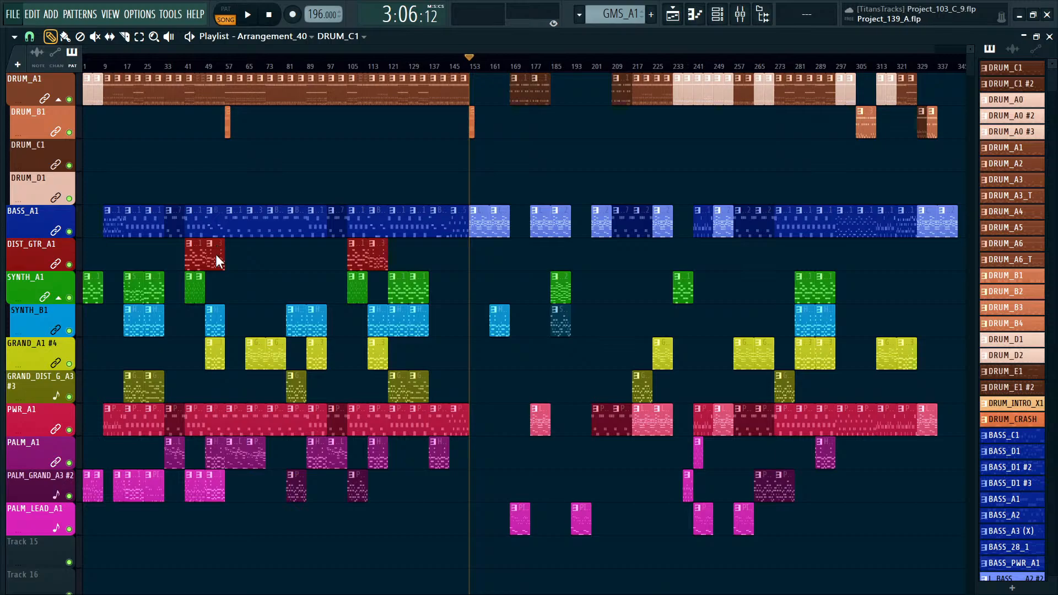
drag(216, 256, 235, 201)
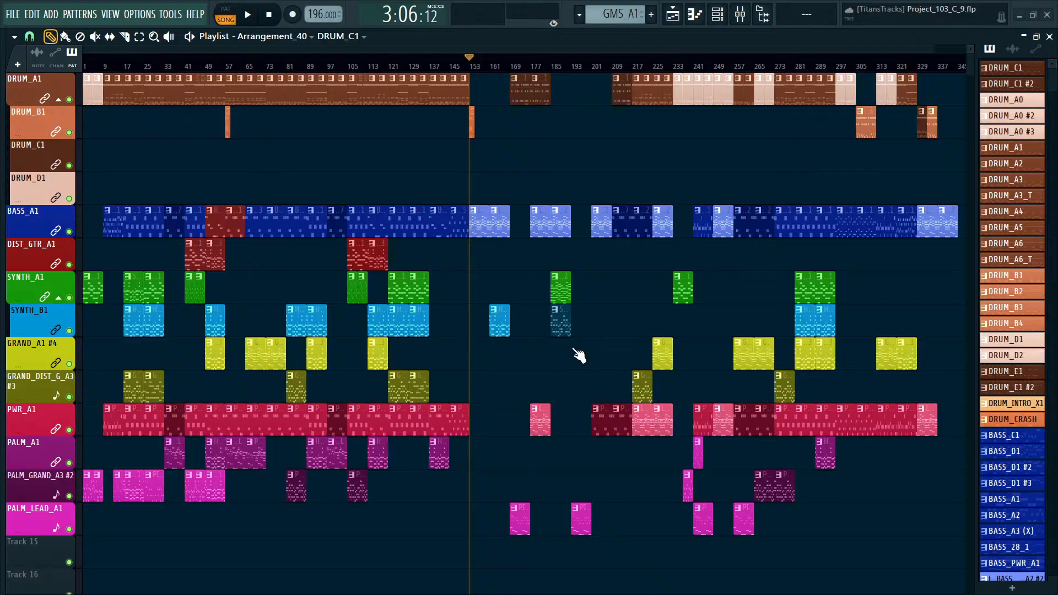
key(alt+0)
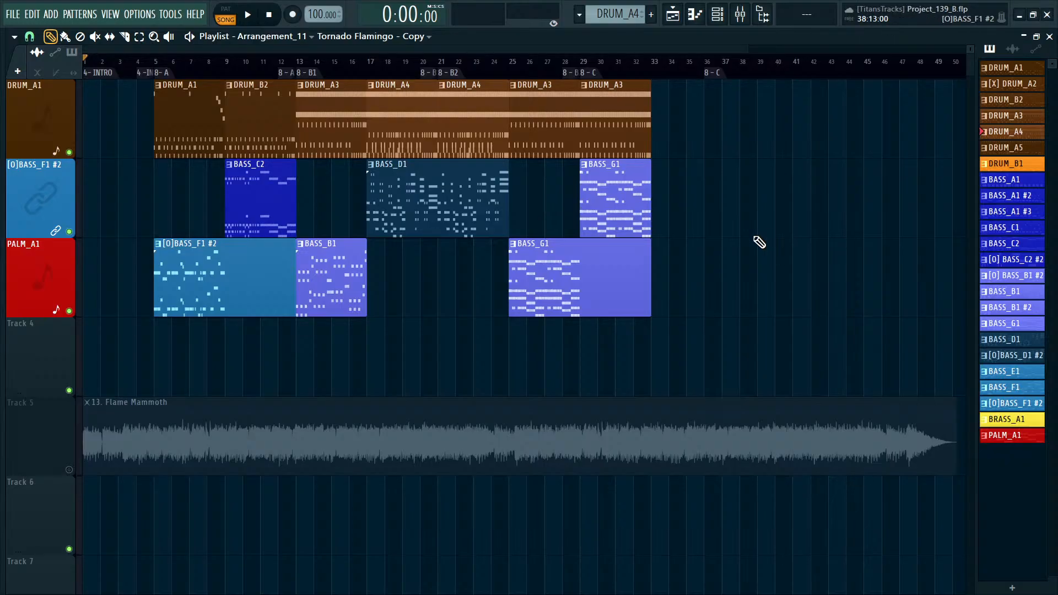
Paste the copied notes into the [O]BASS_F1 #2 pattern's Power Chorder Split part, shift them to start at bar 5 and return to the playlist.
double_click(256, 265)
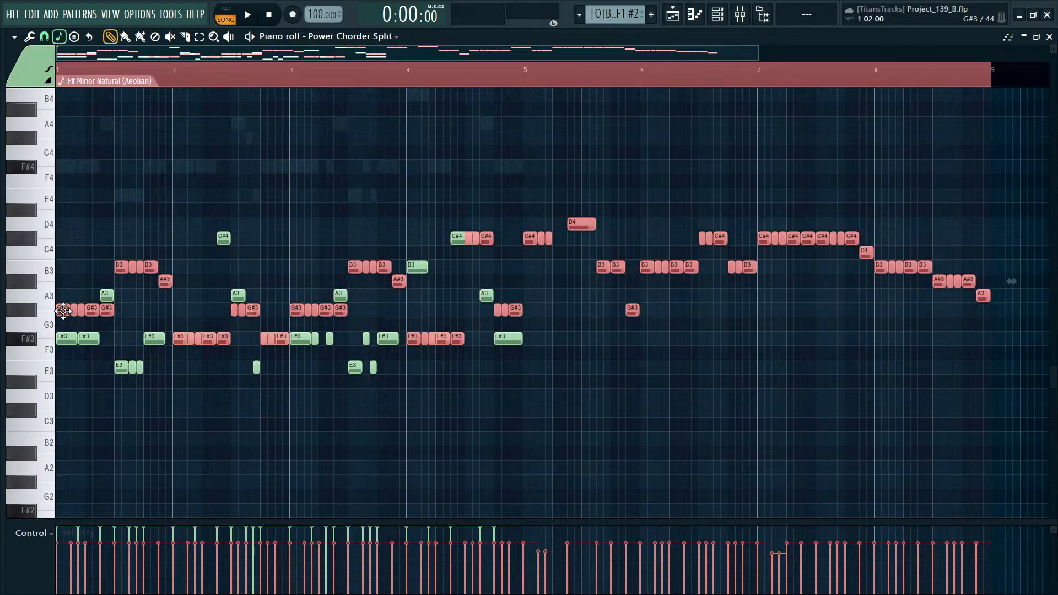
key(space)
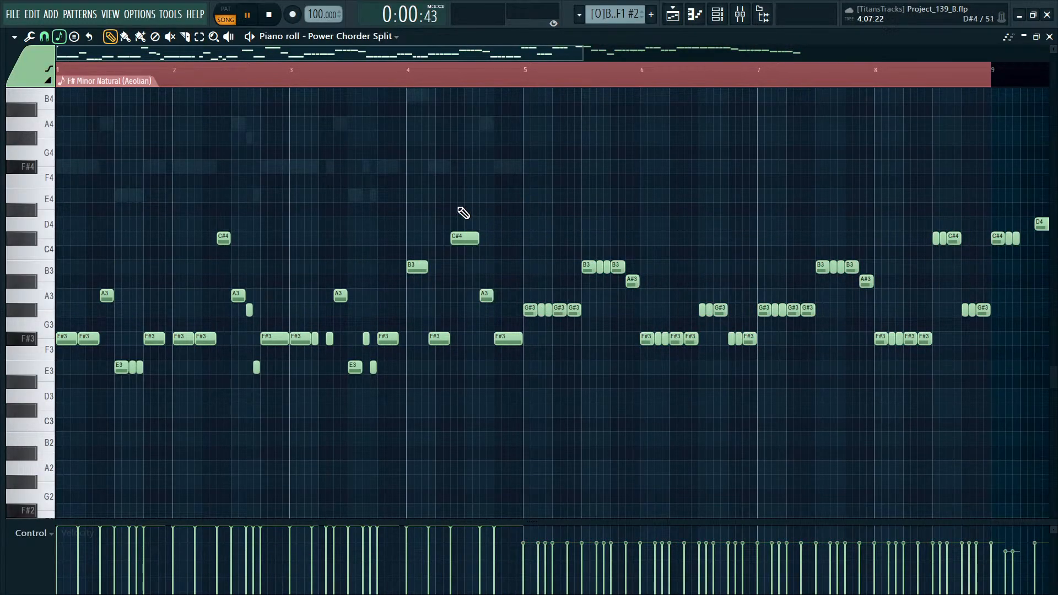
key(space)
key(space)
key(space)
key(F5)
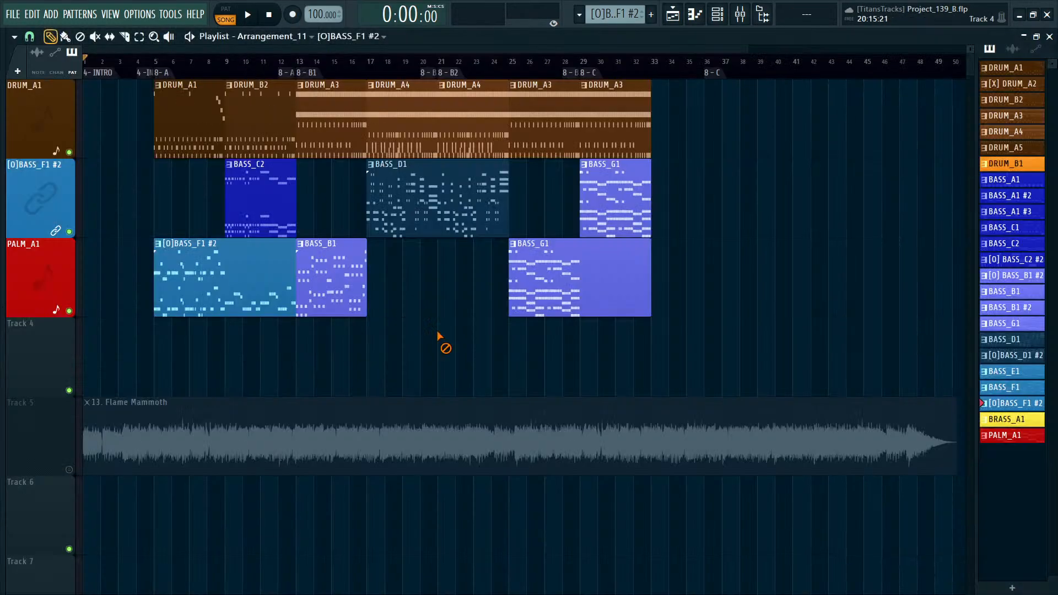
Play Arrangement_11 from bar 5 and open the [O]BASS_F1 #2 pattern in the piano roll.
click(155, 61)
key(space)
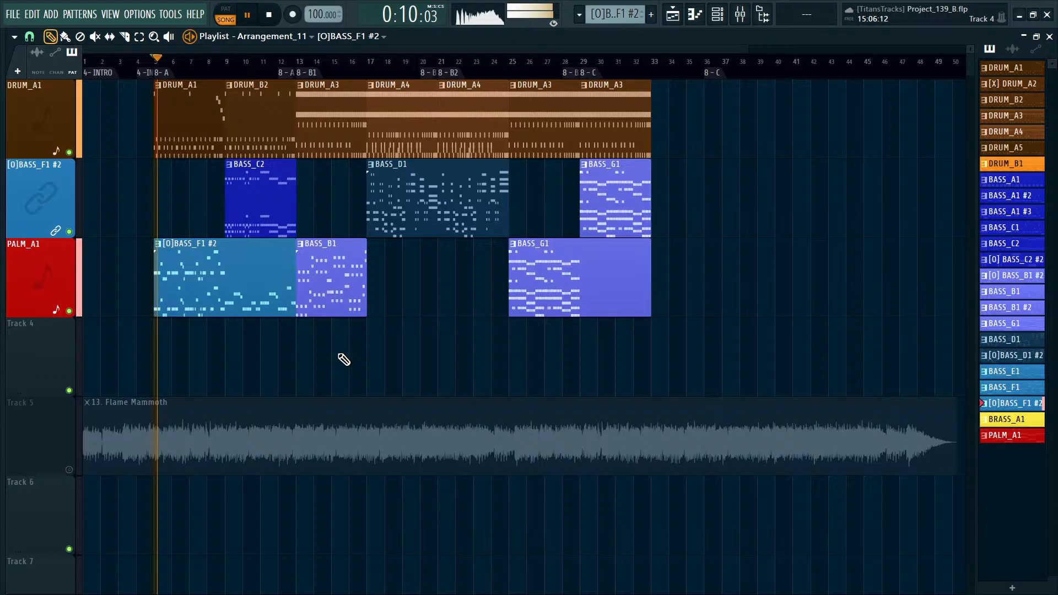
double_click(213, 283)
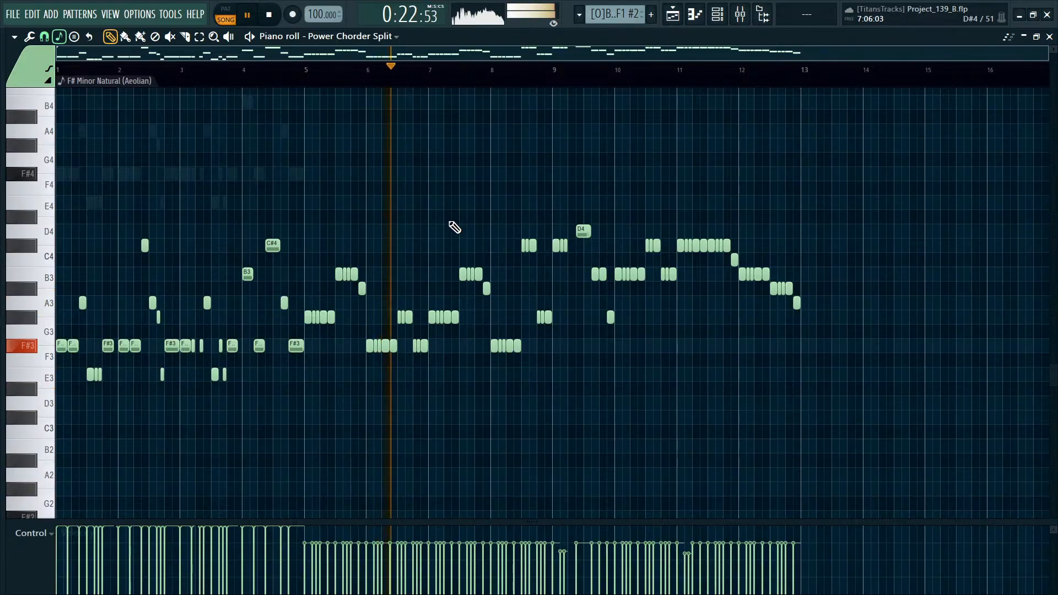
Solo the Power Chorder Split channel, select its piano roll notes from bar 5 onward and stop playback.
key(F6)
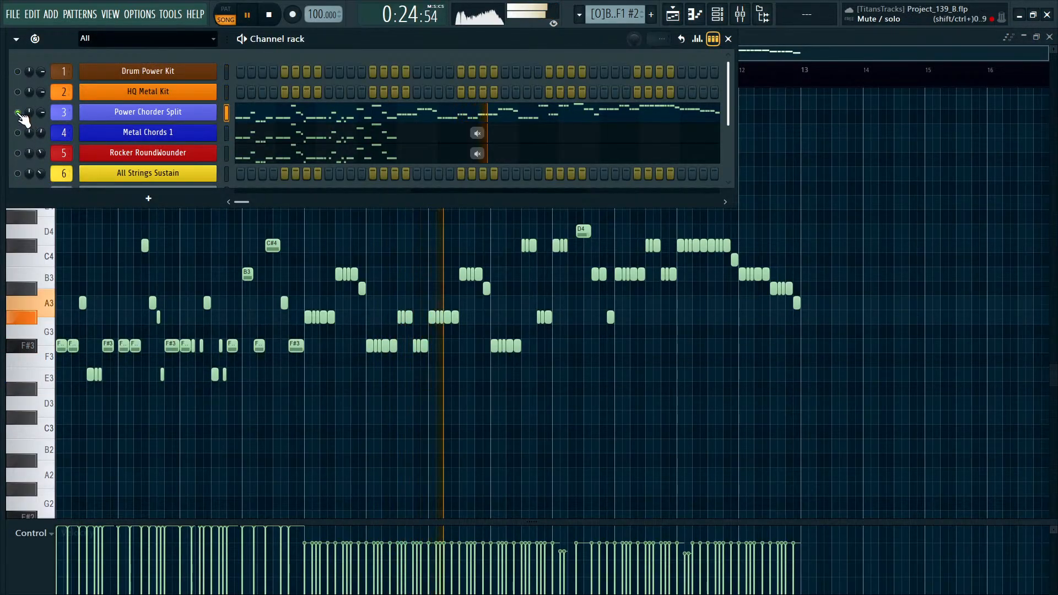
right_click(971, 310)
scroll(394, 248, up, 2)
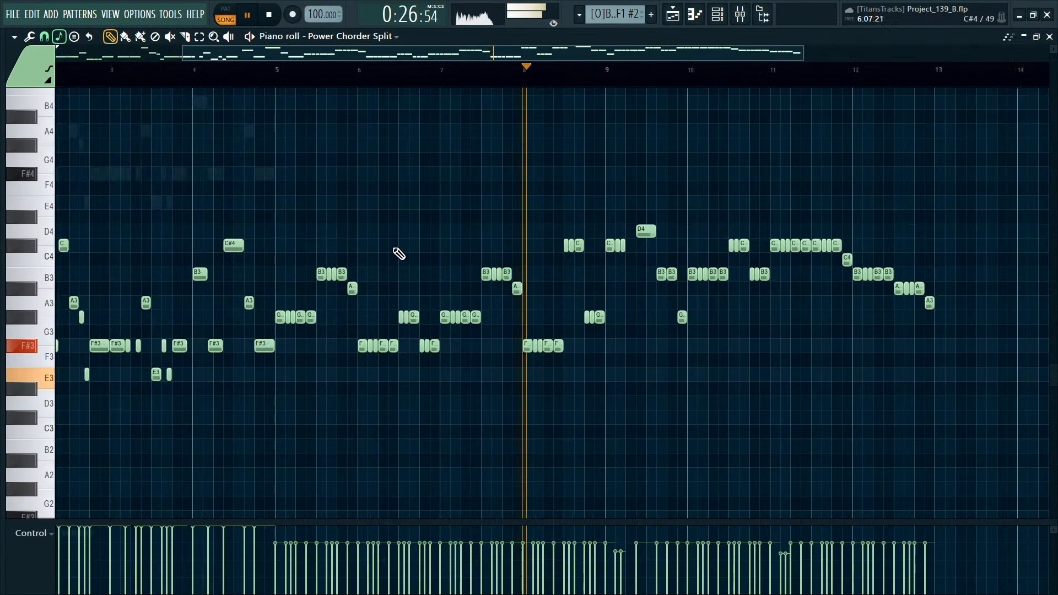
drag(281, 91, 1052, 510)
key(space)
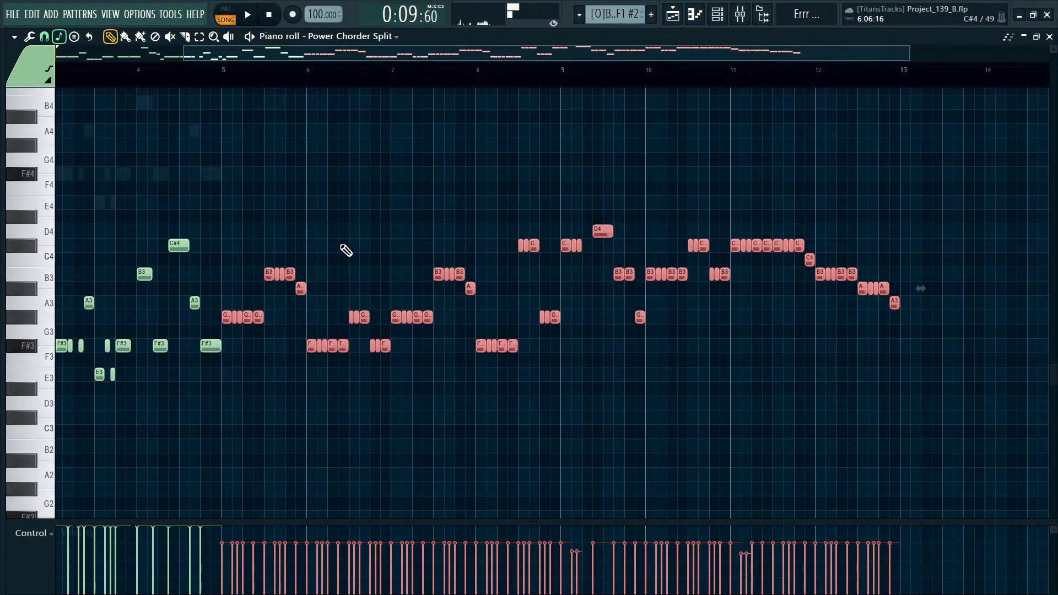
Close the channel rack, reopen the [O]BASS_F1 #2 pattern's notes and undo the shift of the pasted notes to bar 5.
key(F7)
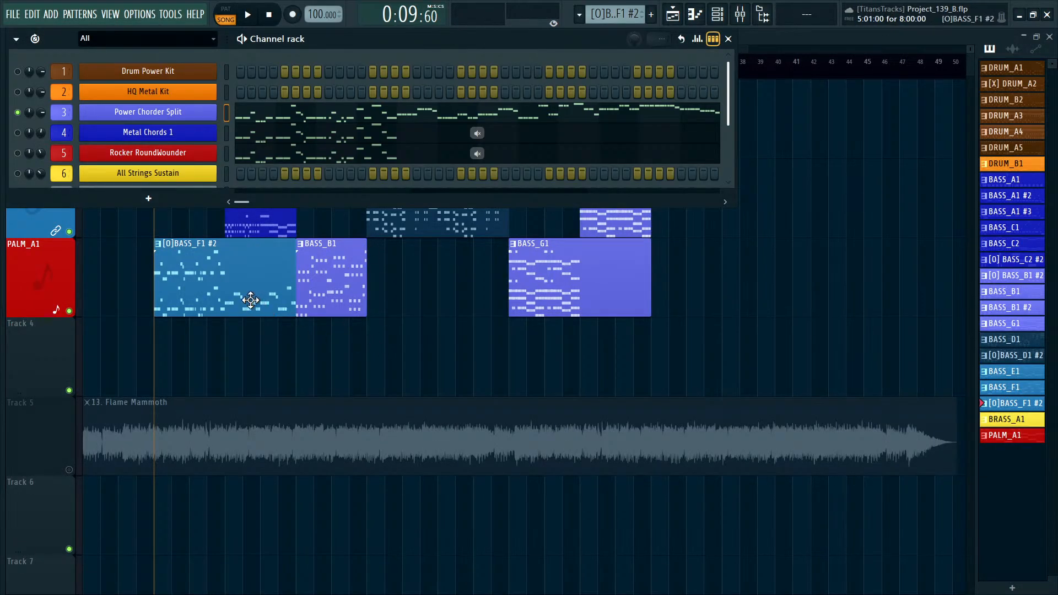
key(F6)
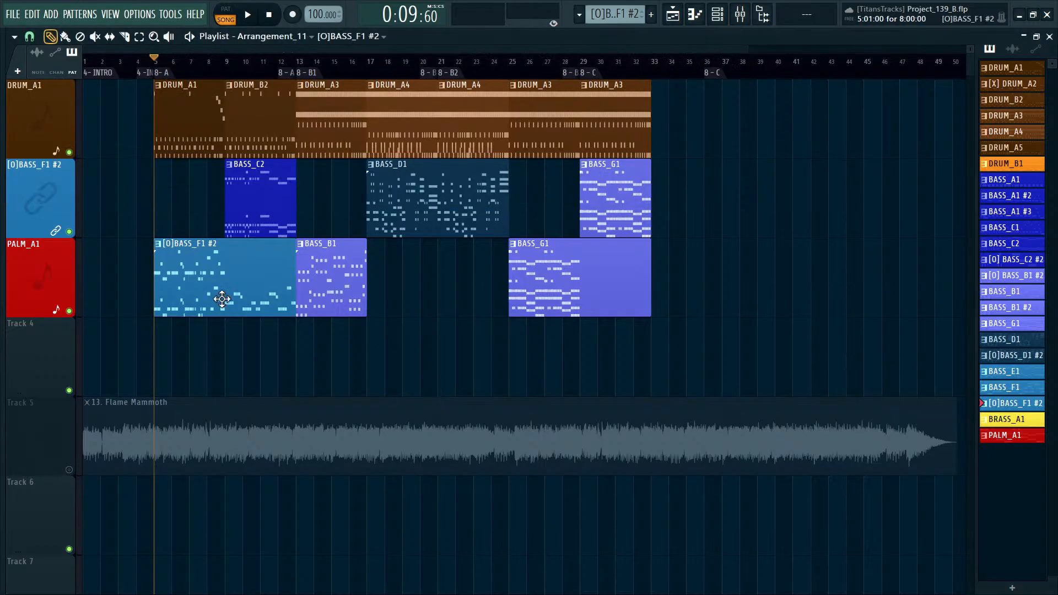
double_click(257, 300)
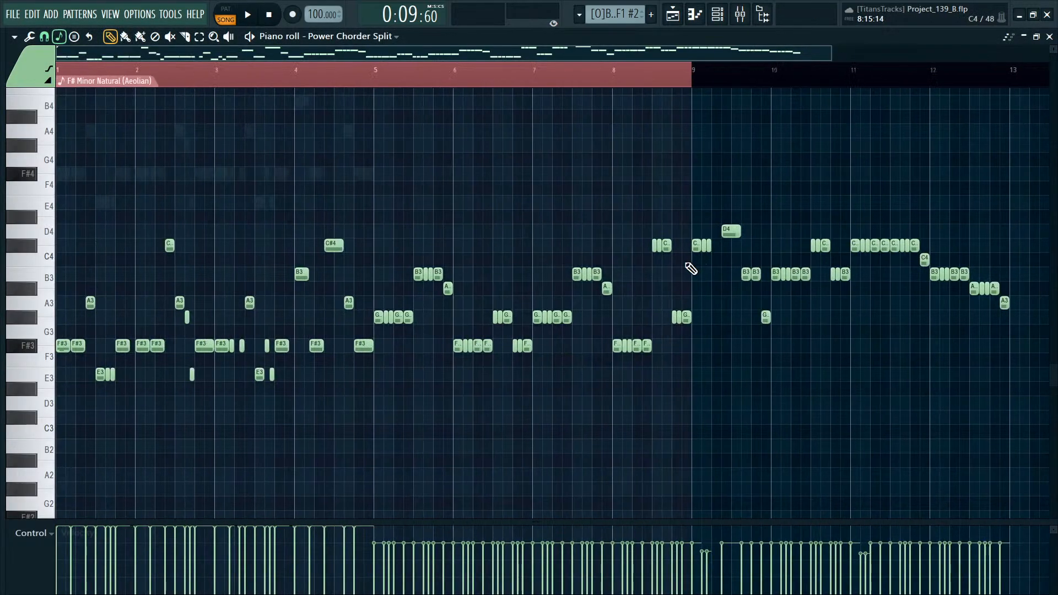
key(ctrl+z)
key(ctrl+z)
key(ctrl+z)
key(ctrl+z)
key(ctrl+z)
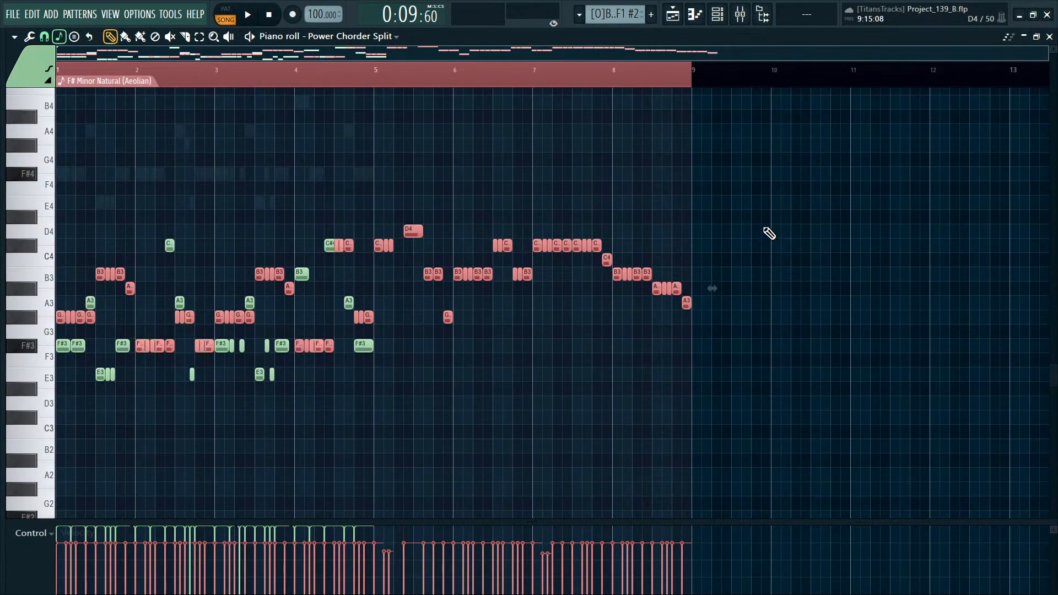
Return to the playlist, shorten the [O]BASS_F1 #2 clip to end at bar 9, and move it and BASS_B1 onto the second track.
key(F7)
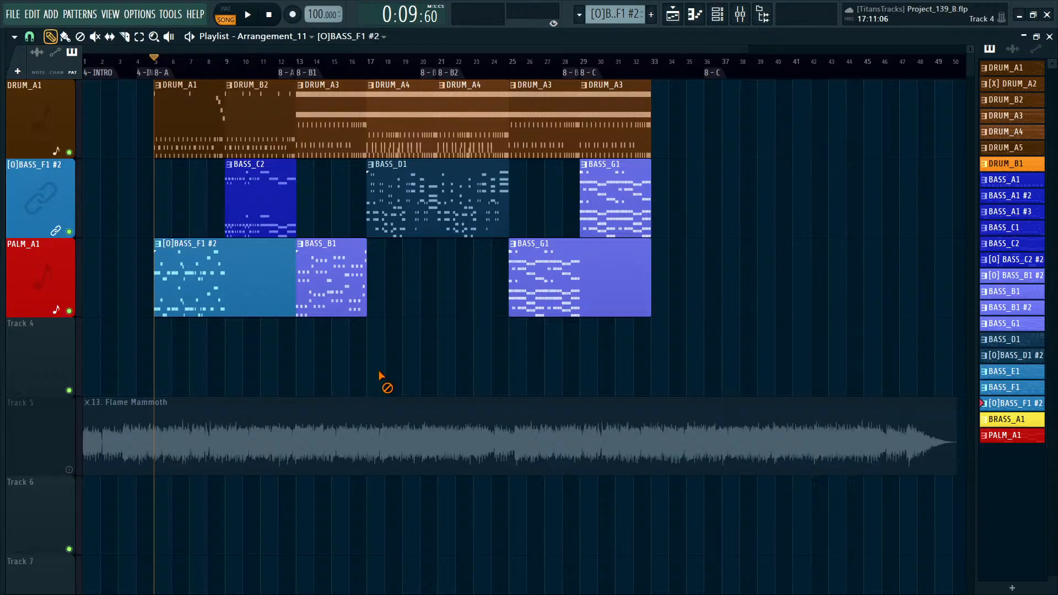
drag(294, 278, 189, 193)
drag(332, 271, 322, 158)
drag(319, 202, 331, 200)
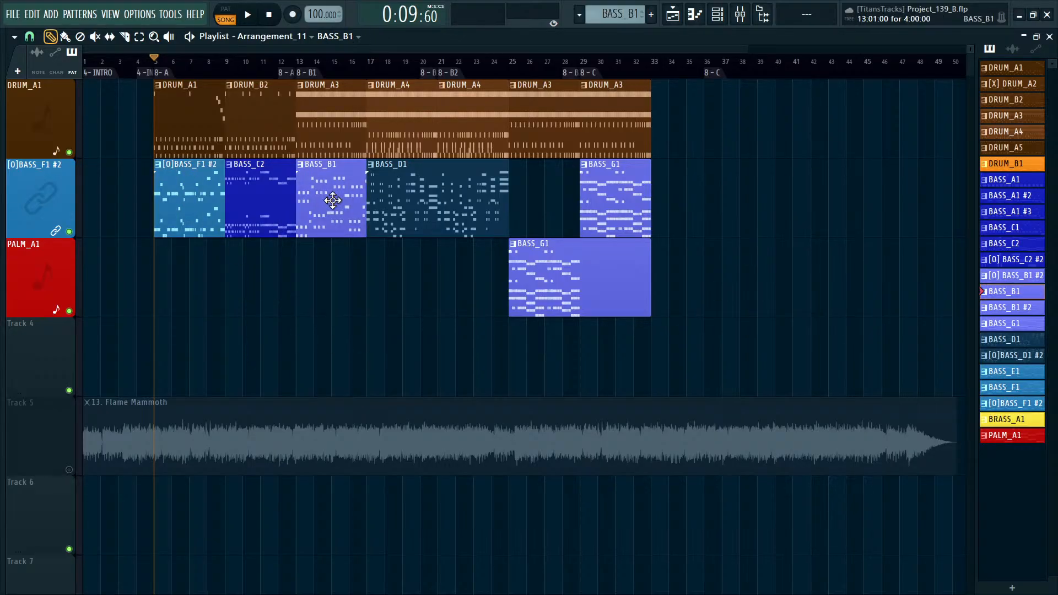
Play Arrangement_11 from bar 5, stop playback and select the [O] BASS_B1 #2 pattern.
key(space)
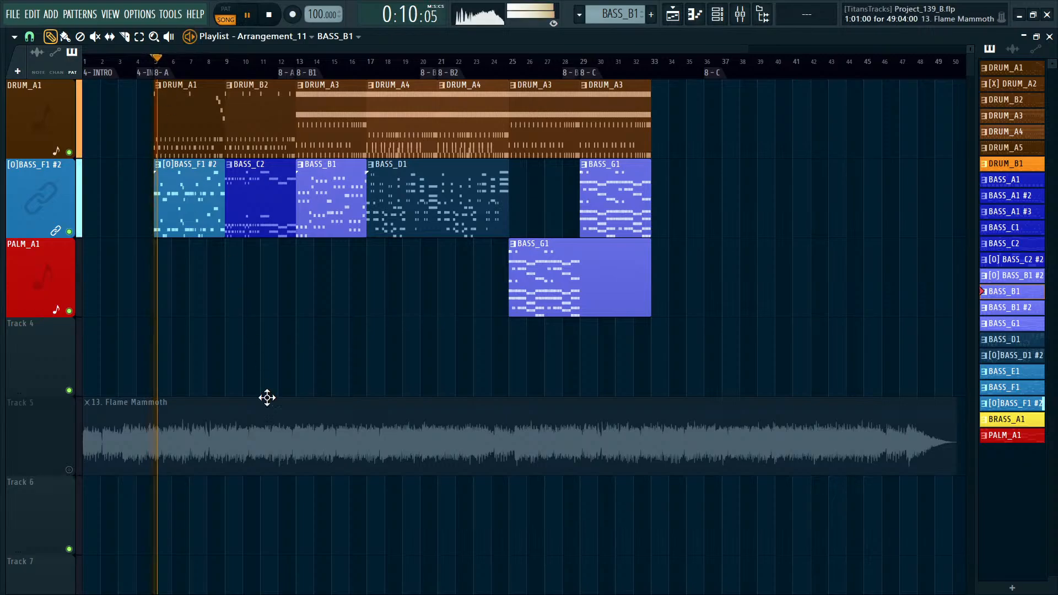
scroll(286, 343, up, 1)
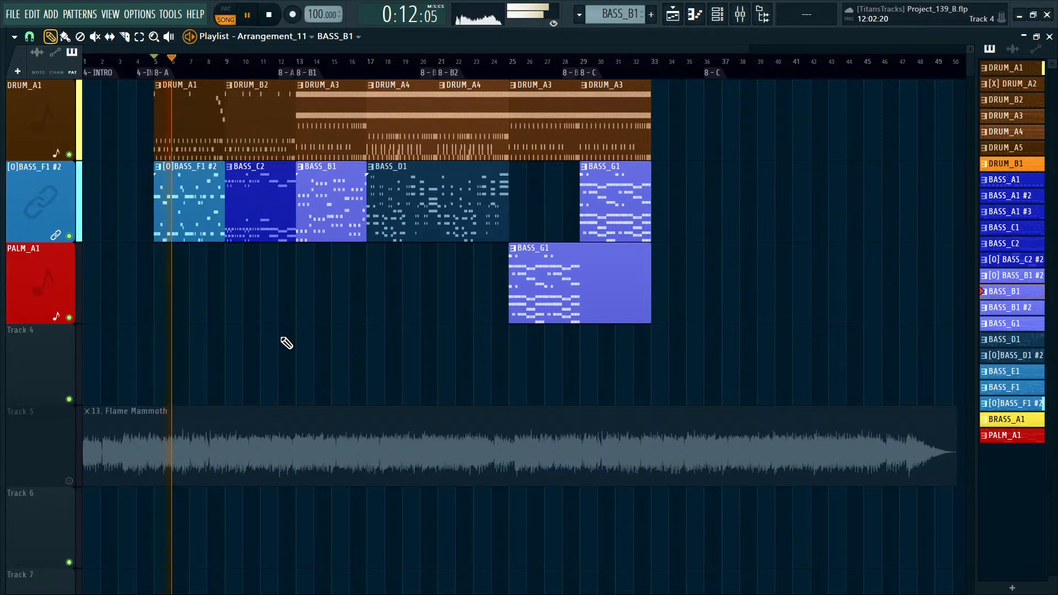
key(space)
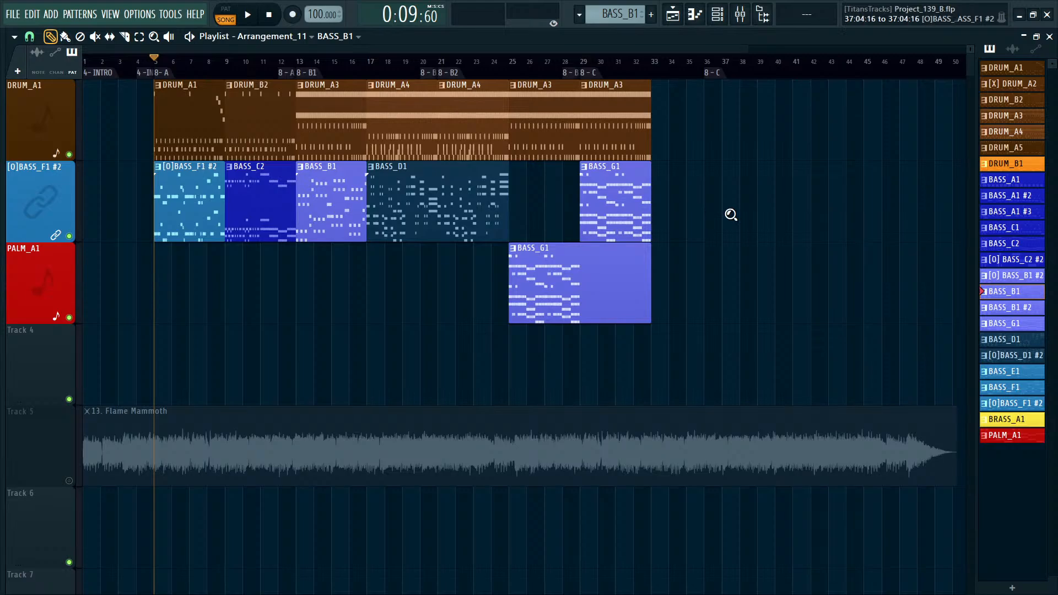
scroll(732, 216, down, 1)
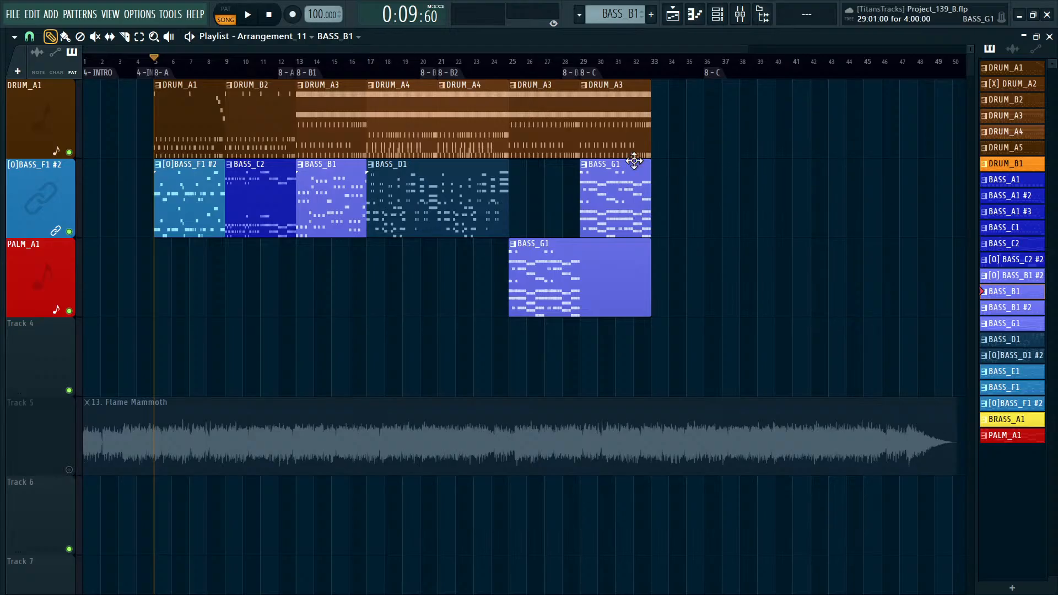
key(Up)
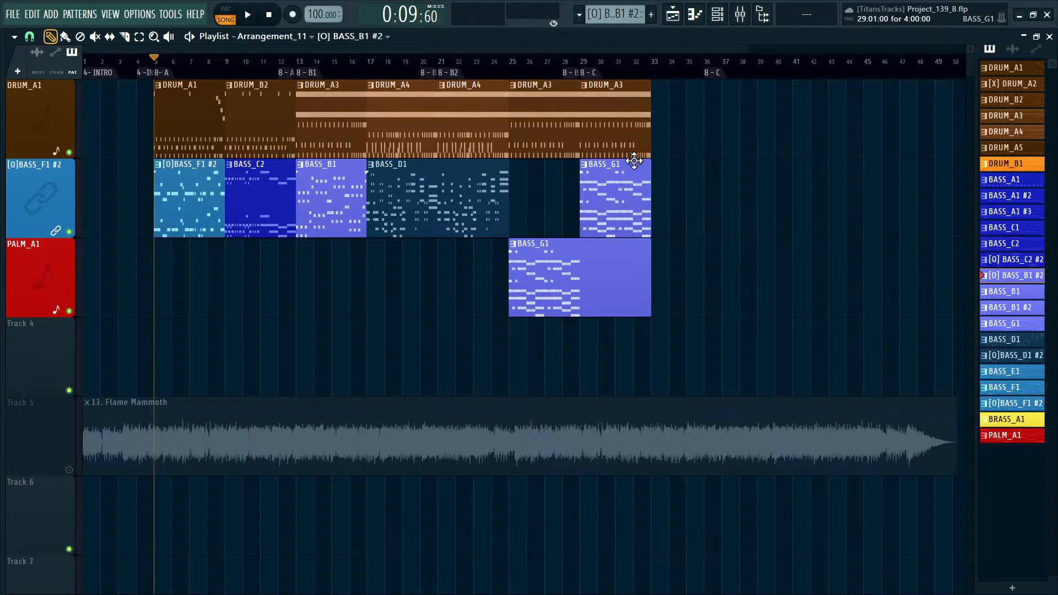